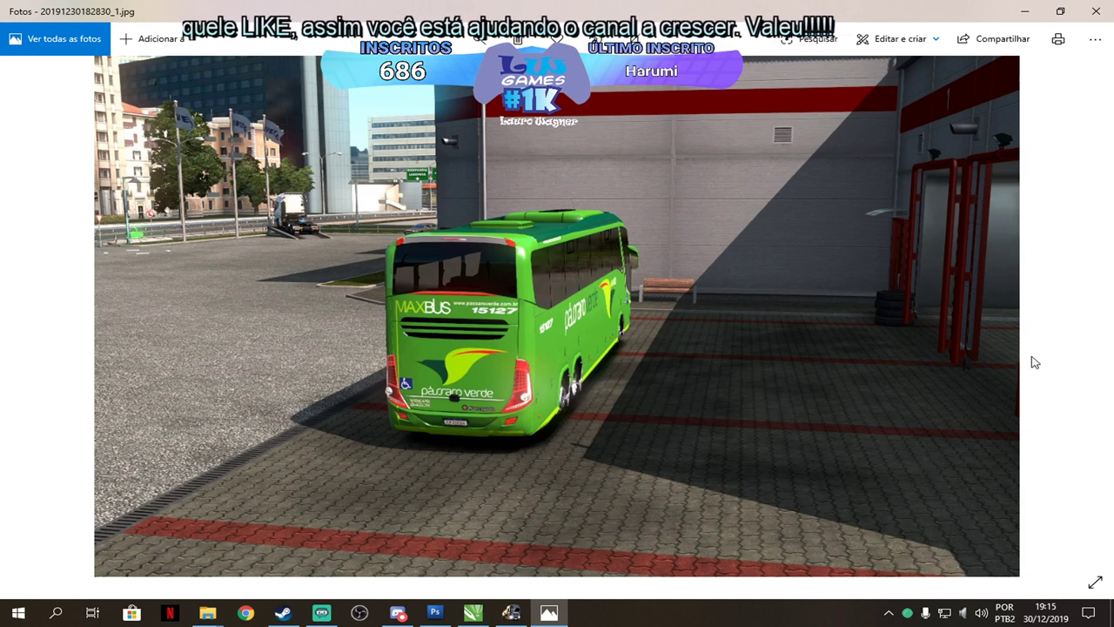
pyautogui.click(1072, 329)
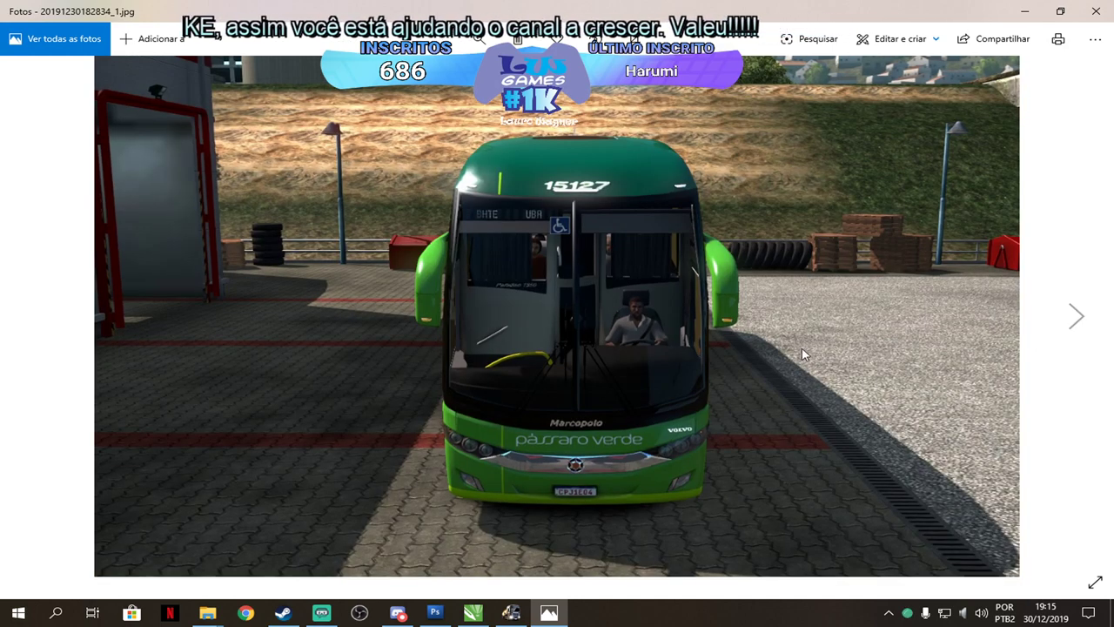
pyautogui.click(1060, 338)
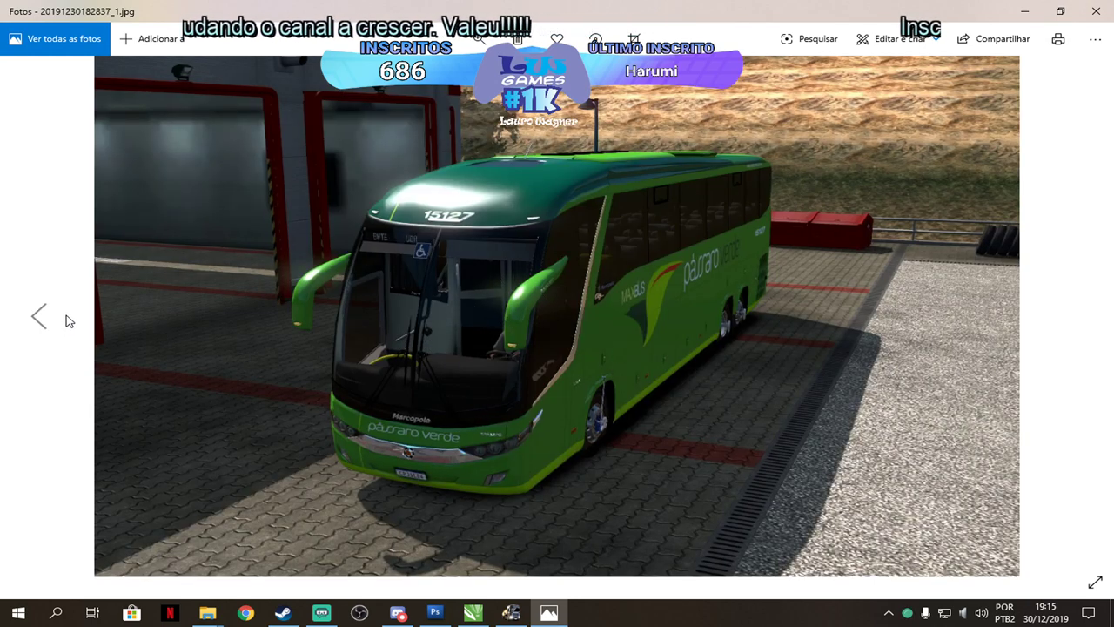
pyautogui.click(39, 316)
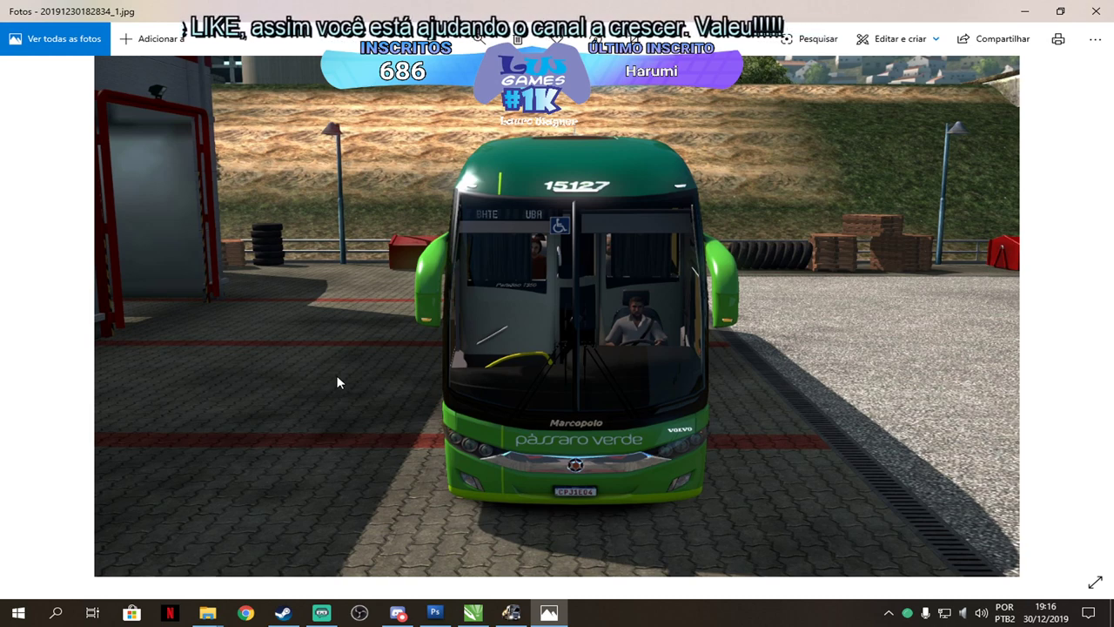
# Switch to CorelDRAW X7 and maximize its window, and bring Photoshop CS3 to the front.
pyautogui.click(474, 612)
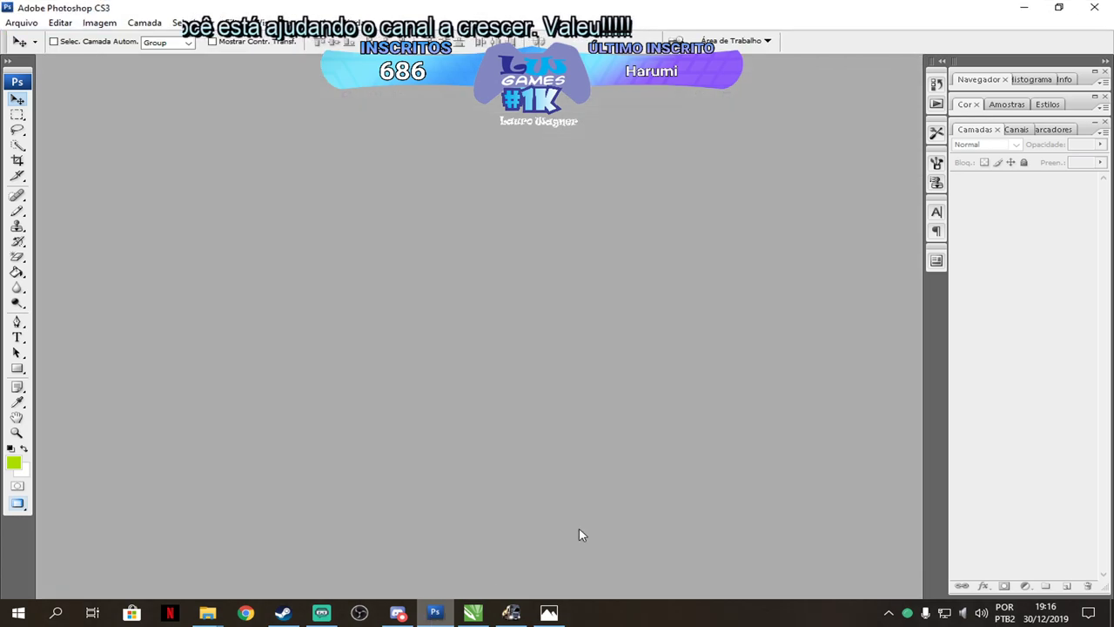
pyautogui.click(473, 613)
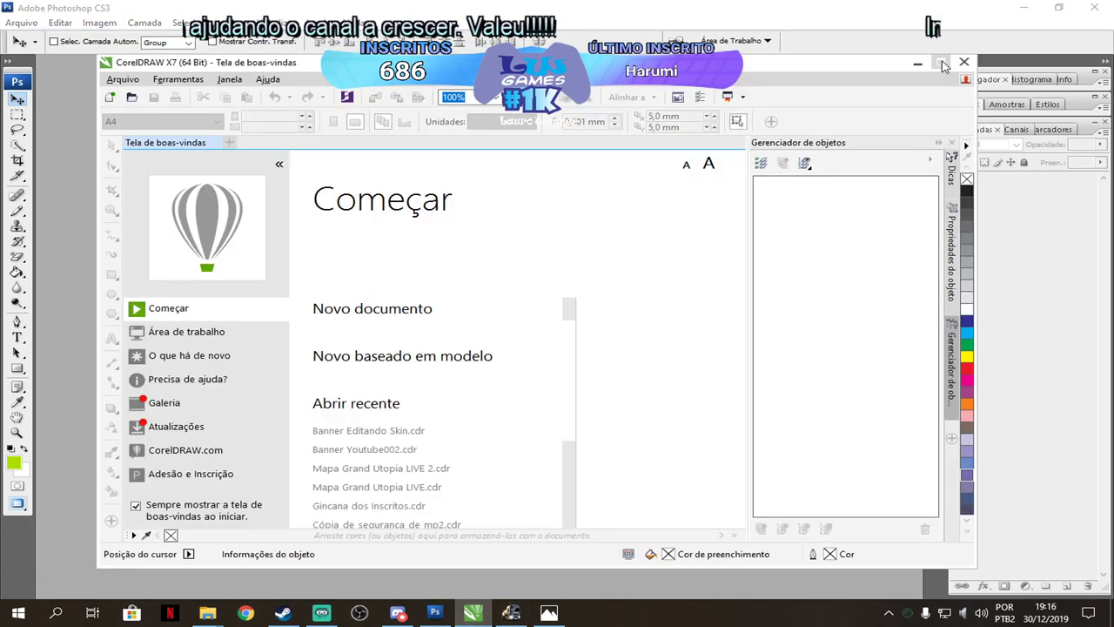
pyautogui.click(942, 64)
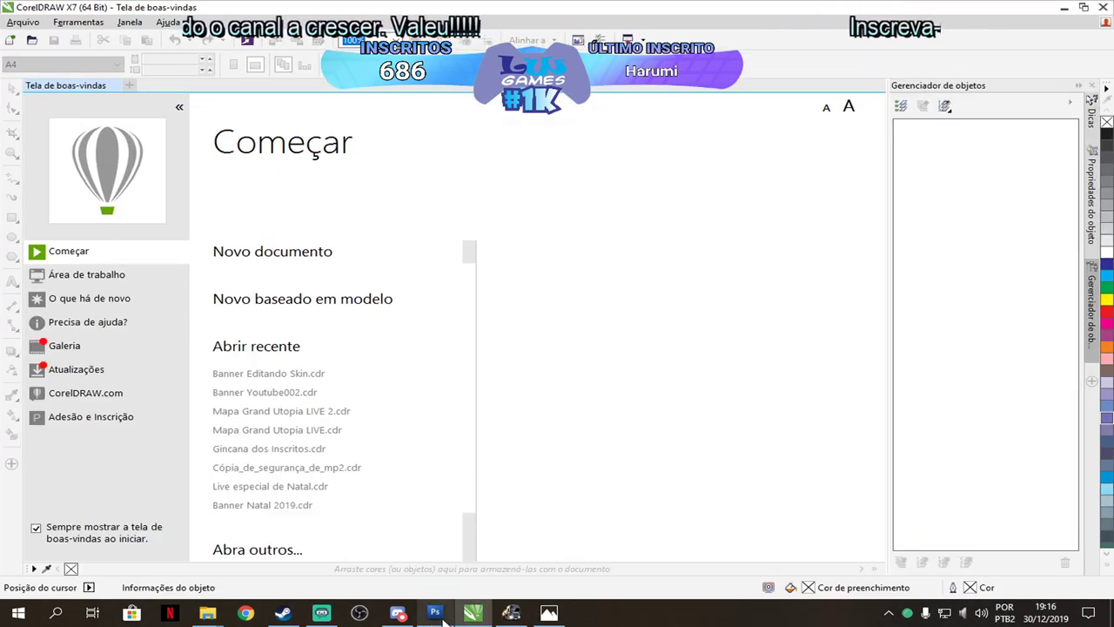
pyautogui.moveTo(444, 618)
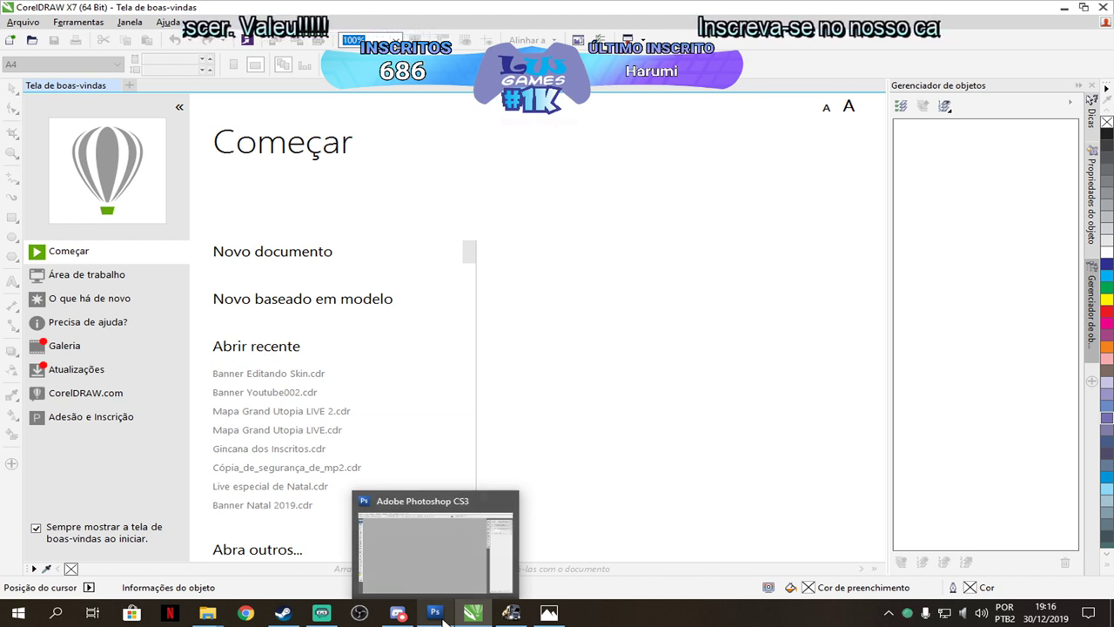
pyautogui.click(443, 617)
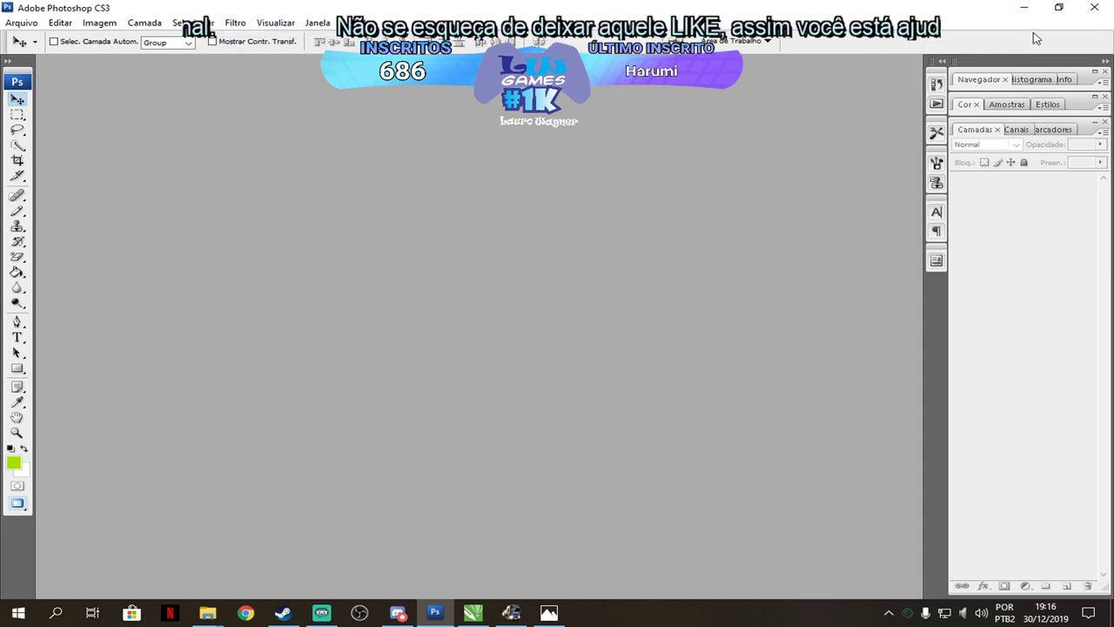
# Clear the desktop by minimizing Photoshop, CorelDRAW and the photo viewer, and closing the g7 folder.
pyautogui.click(1023, 7)
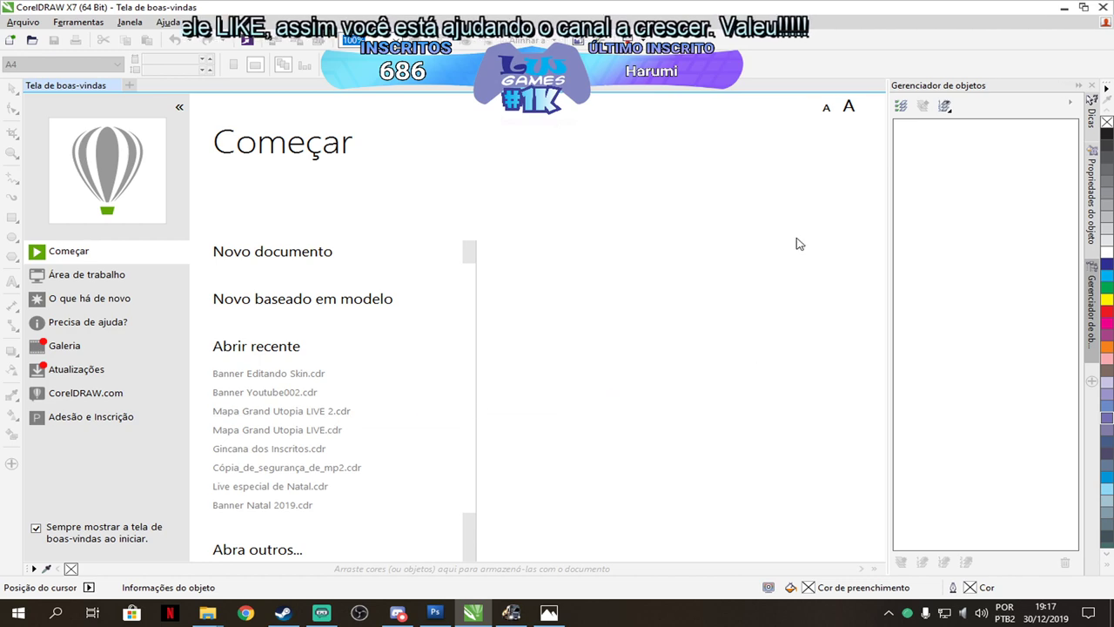
pyautogui.click(1063, 8)
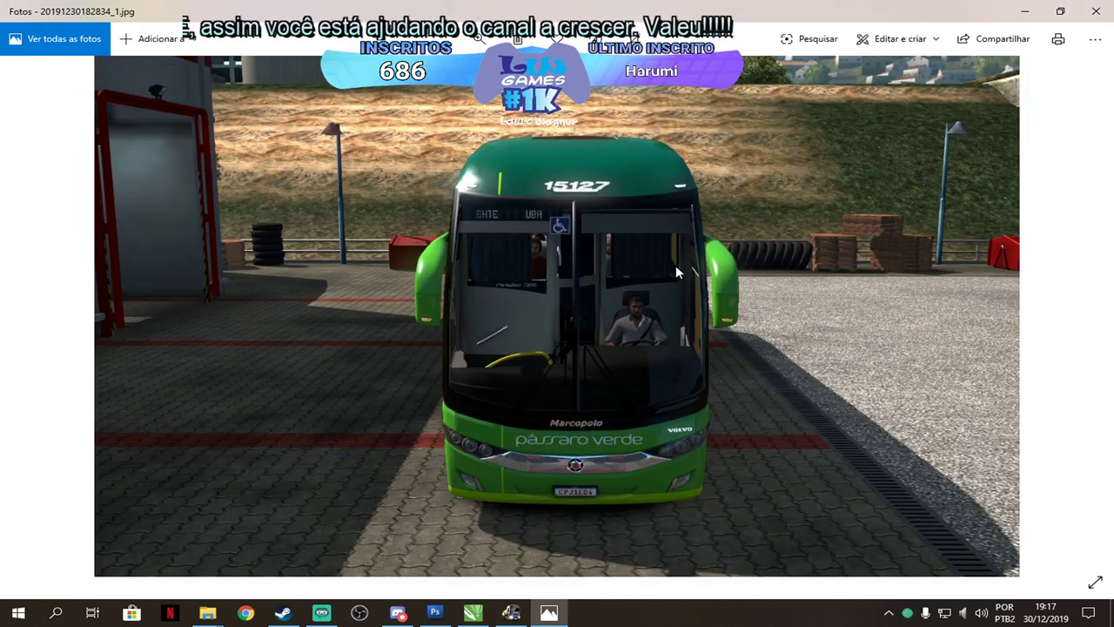
pyautogui.click(1025, 10)
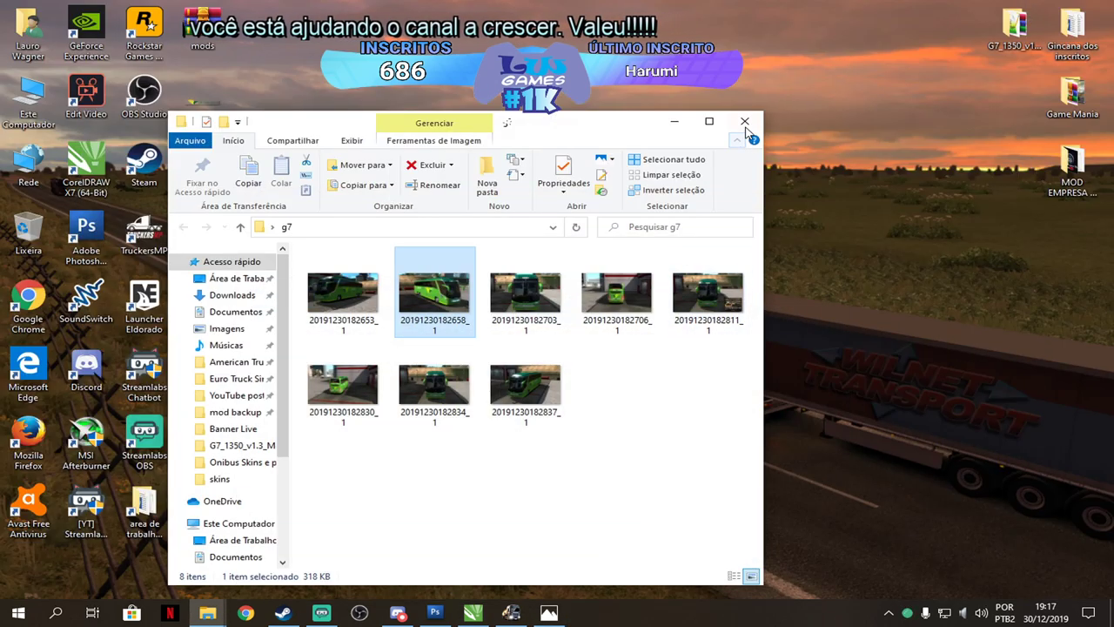
pyautogui.click(754, 118)
# Open the G7 1350 folder from the desktop in a maximized window and select the G7_1350_v1.3_ModShop_EDIT file.
pyautogui.doubleClick(551, 161)
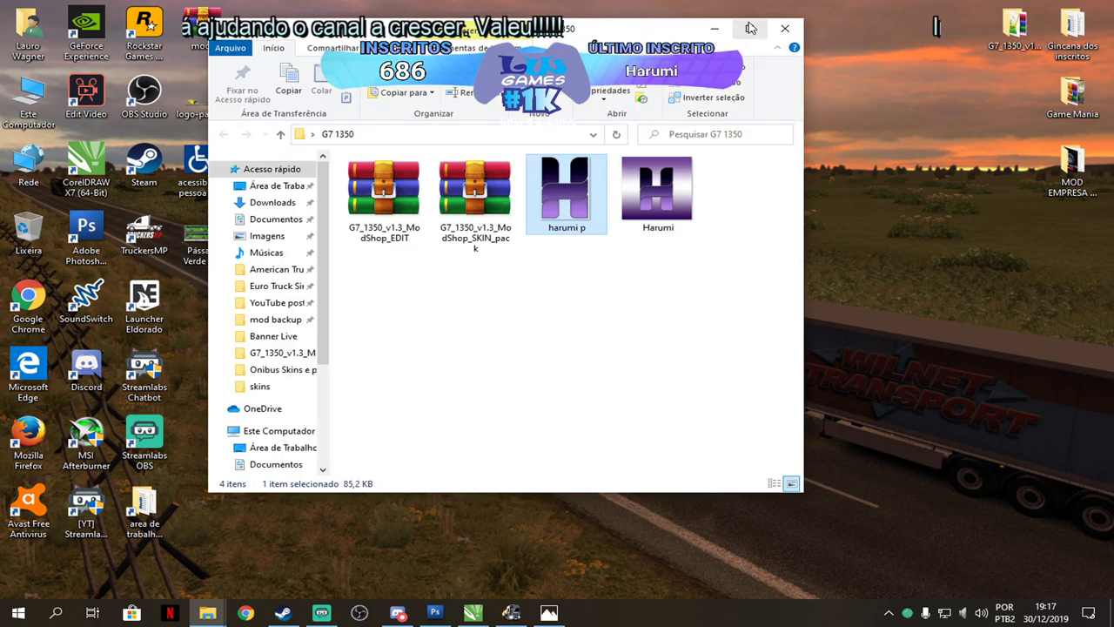
pyautogui.click(751, 29)
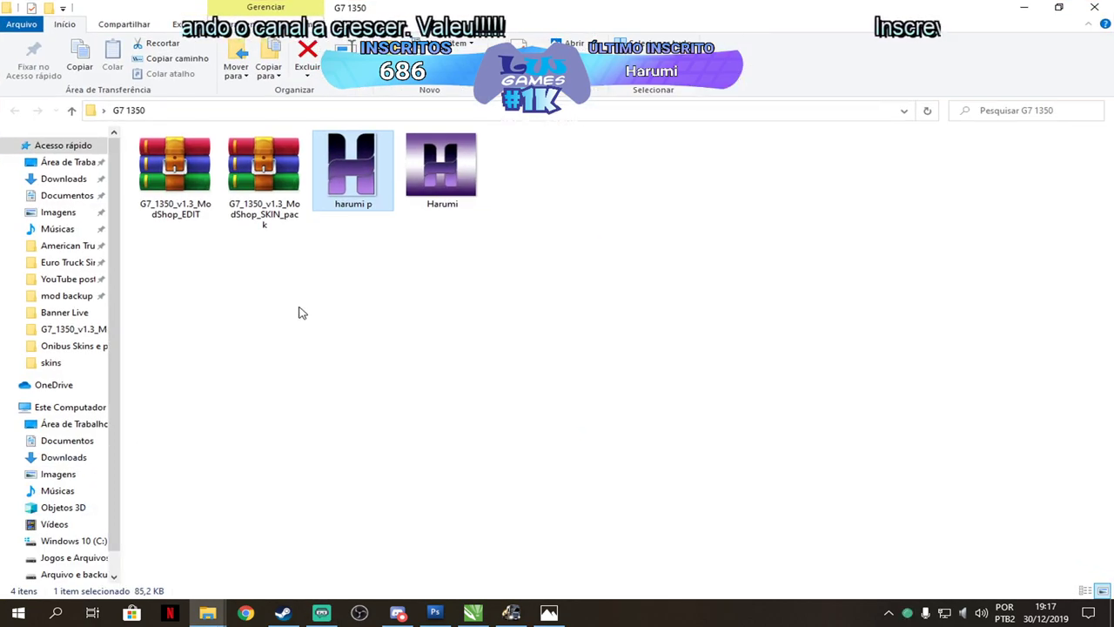
pyautogui.moveTo(174, 170); pyautogui.dragTo(587, 351)
pyautogui.moveTo(172, 196); pyautogui.dragTo(320, 357)
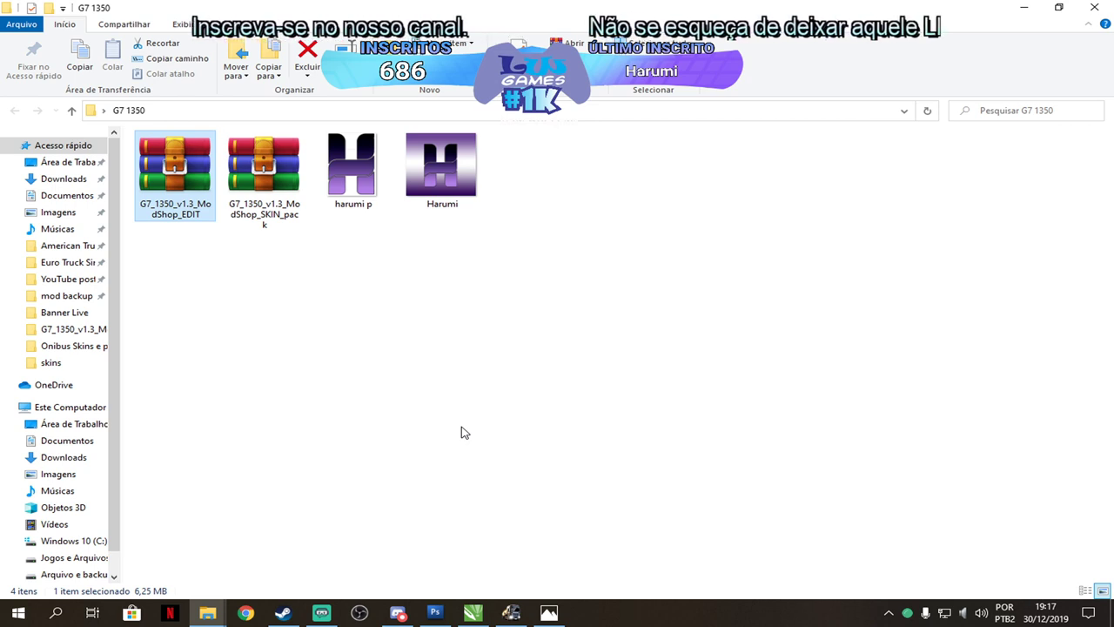
# Open G7_1350_v1.3_ModShop_EDIT in WinRAR to view its contents, and minimize the archive window.
pyautogui.doubleClick(151, 203)
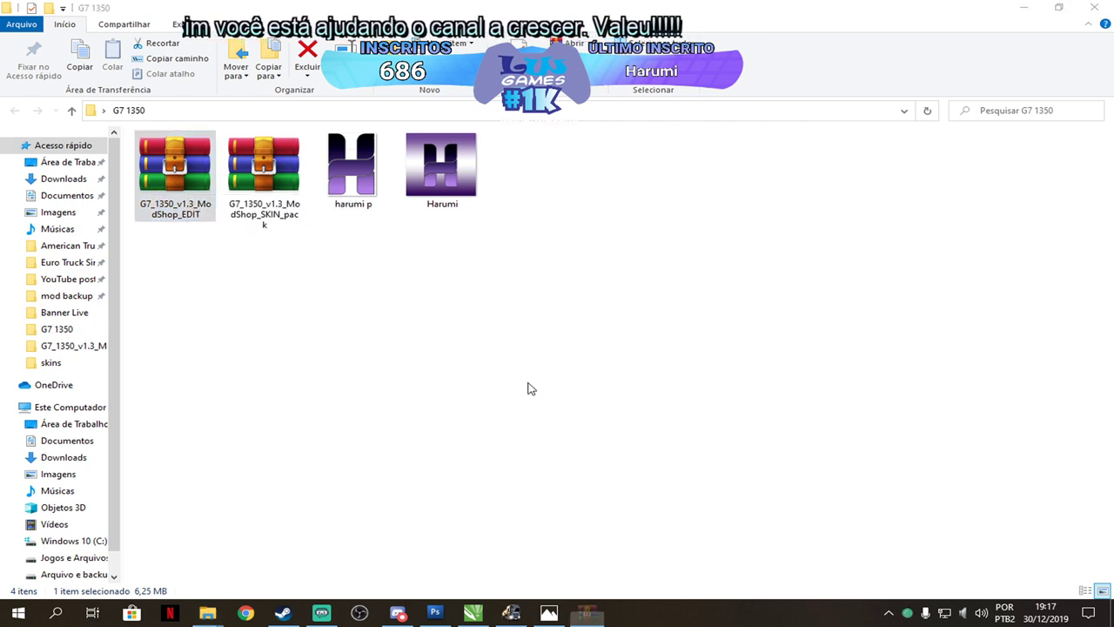
pyautogui.moveTo(516, 108); pyautogui.dragTo(309, 240)
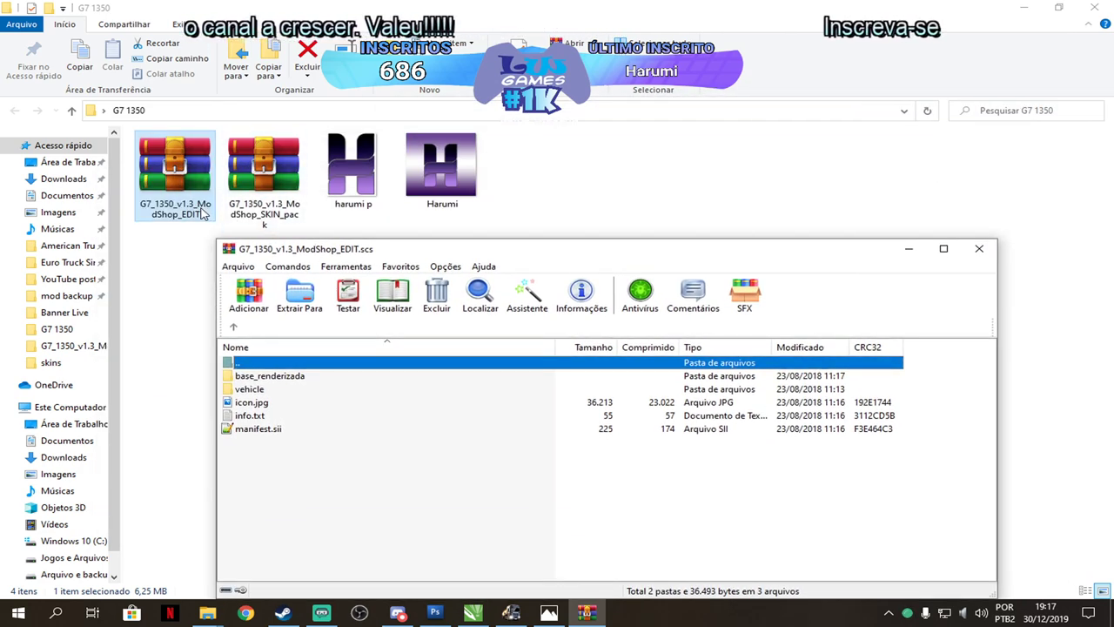
pyautogui.click(908, 249)
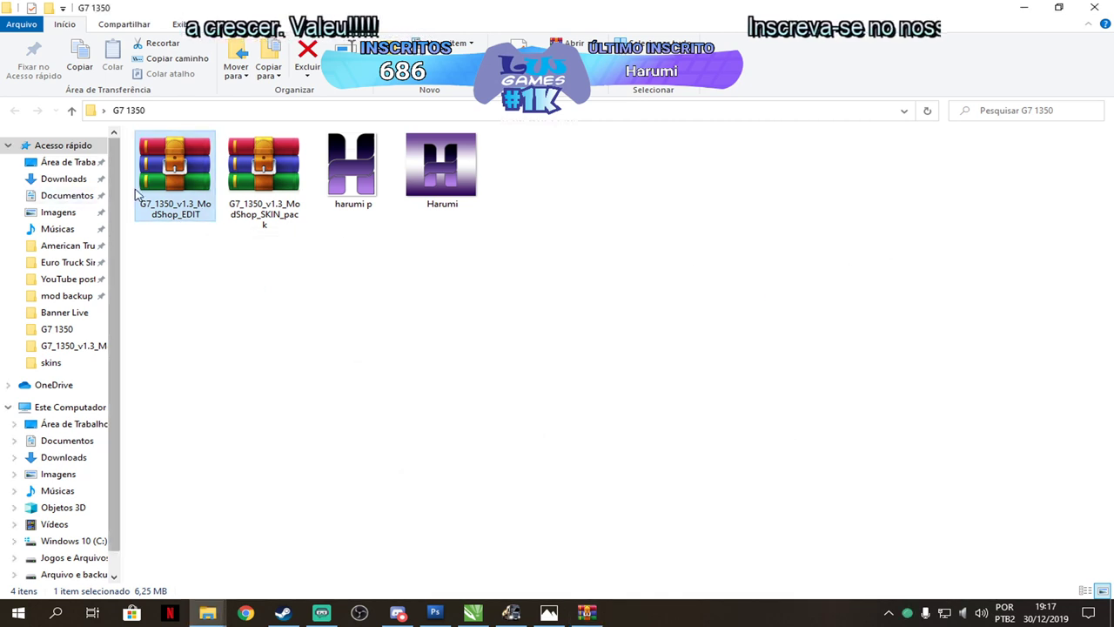
# Check the file type of G7_1350_v1.3_ModShop_EDIT in its properties, and close the properties dialog.
pyautogui.rightClick(207, 178)
pyautogui.click(257, 471)
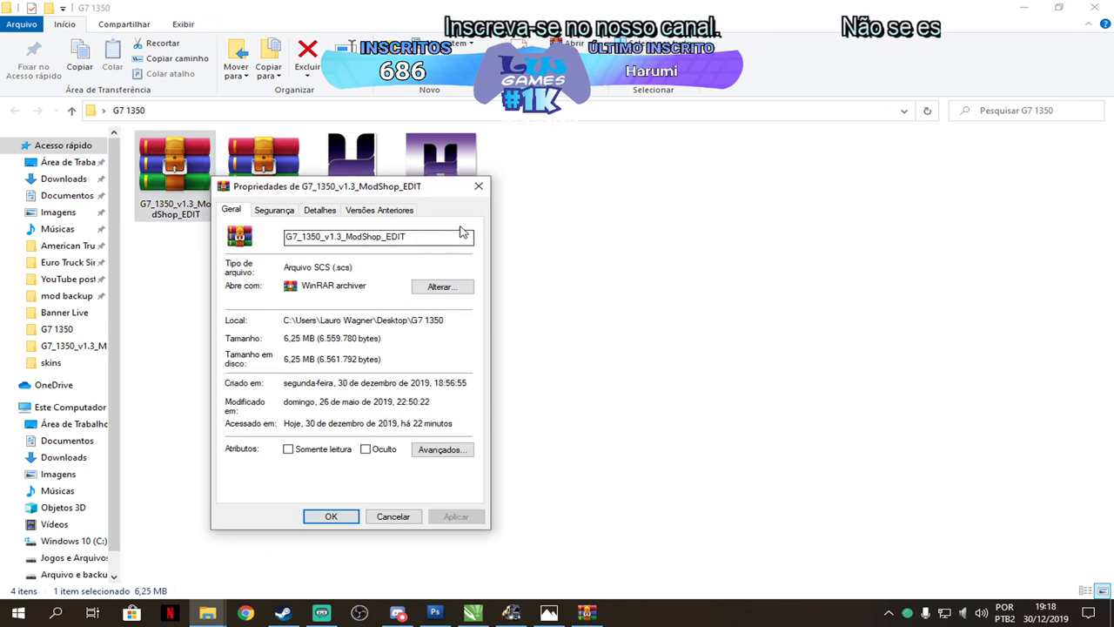
pyautogui.moveTo(290, 269); pyautogui.dragTo(370, 271)
pyautogui.click(371, 272)
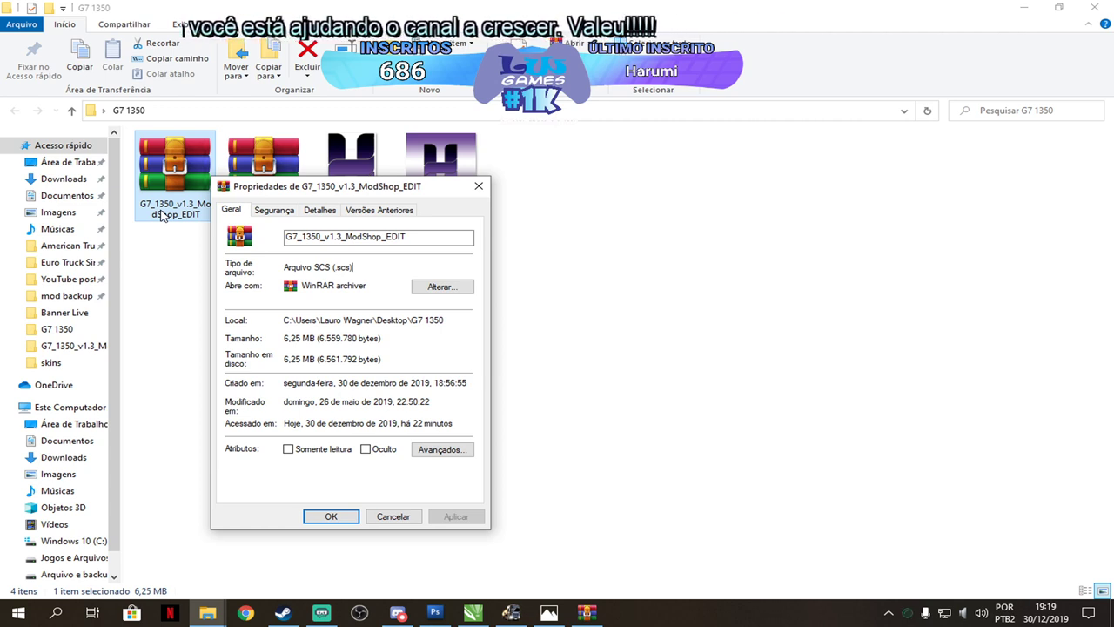
pyautogui.click(478, 186)
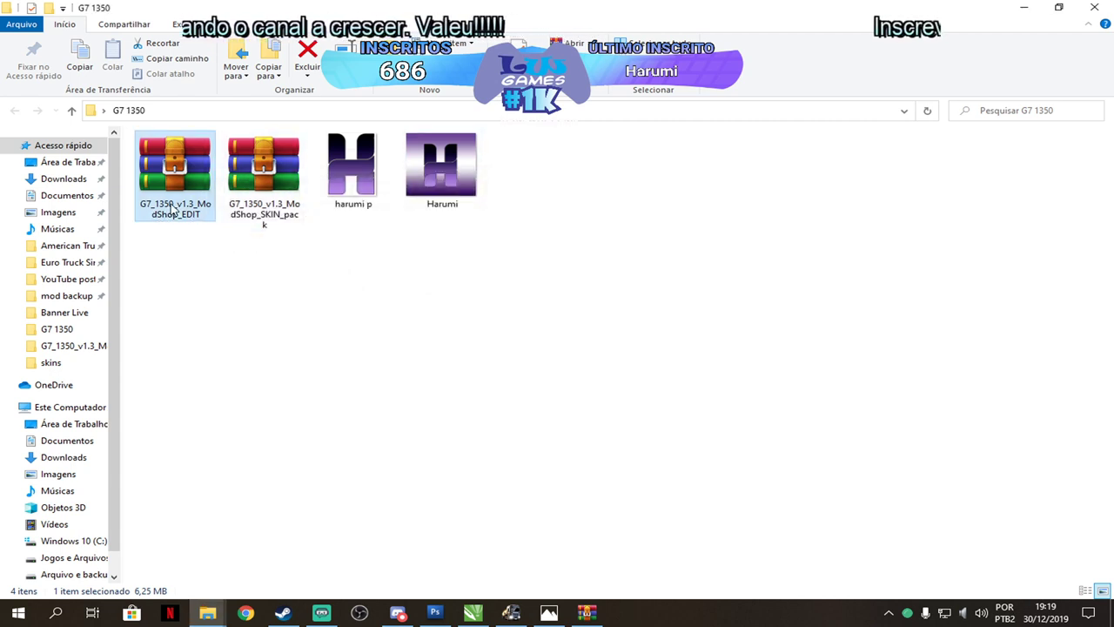
# Point out the G7_1350_v1.3_ModShop_SKIN_pack file and open the ModShop_EDIT file in WinRAR again.
pyautogui.click(266, 216)
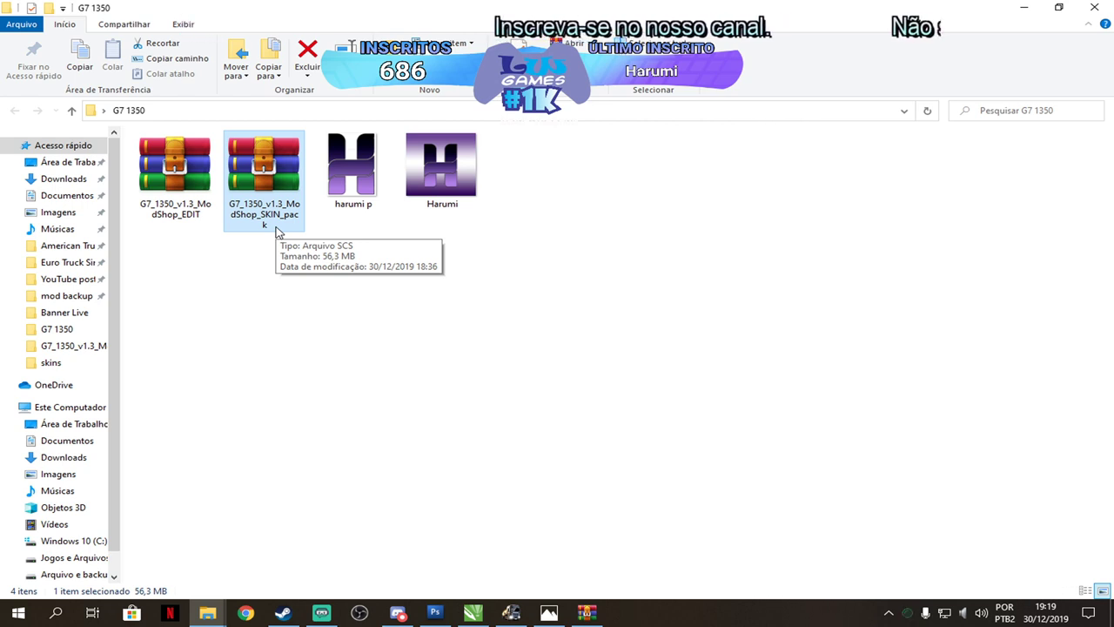
pyautogui.click(181, 193)
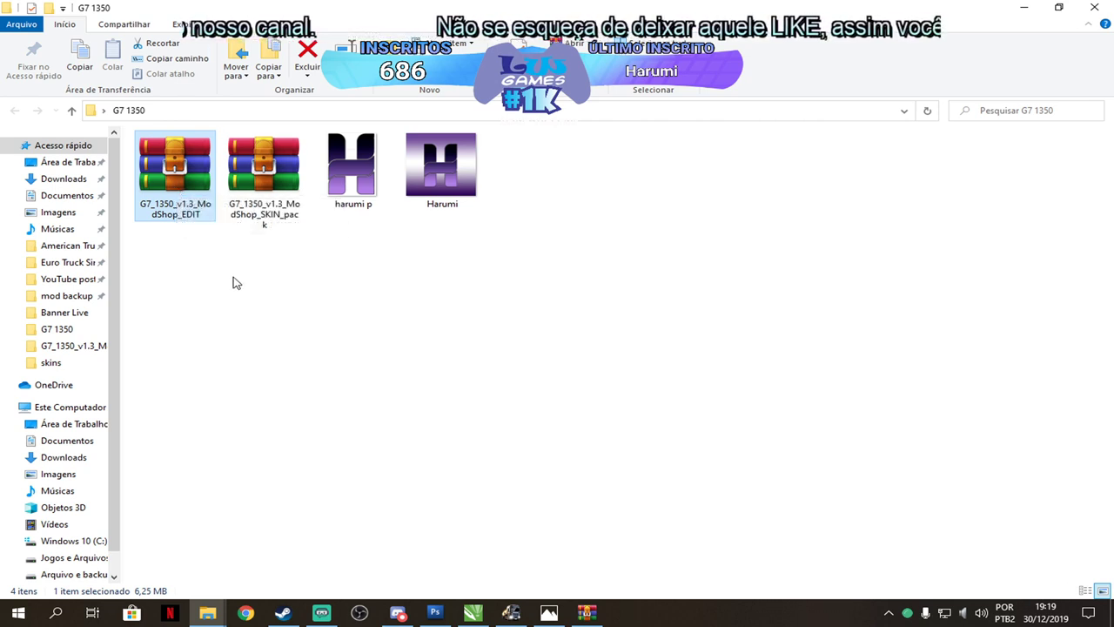
pyautogui.doubleClick(178, 191)
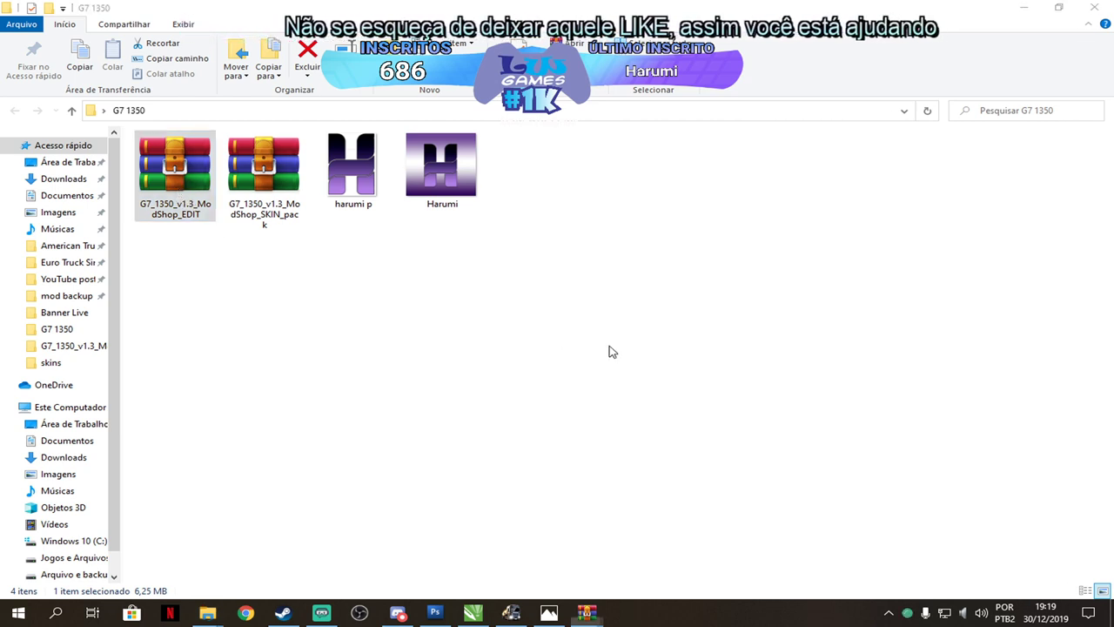
pyautogui.click(170, 190)
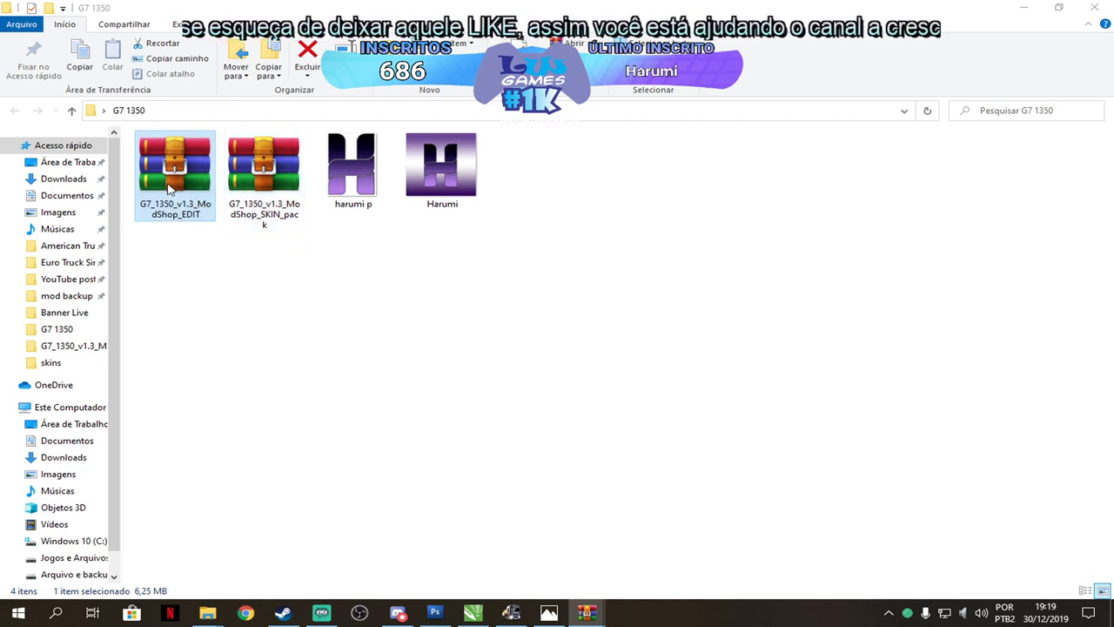
# View the full list of applications offered for opening the ModShop_EDIT file, and dismiss it without choosing one.
pyautogui.rightClick(169, 184)
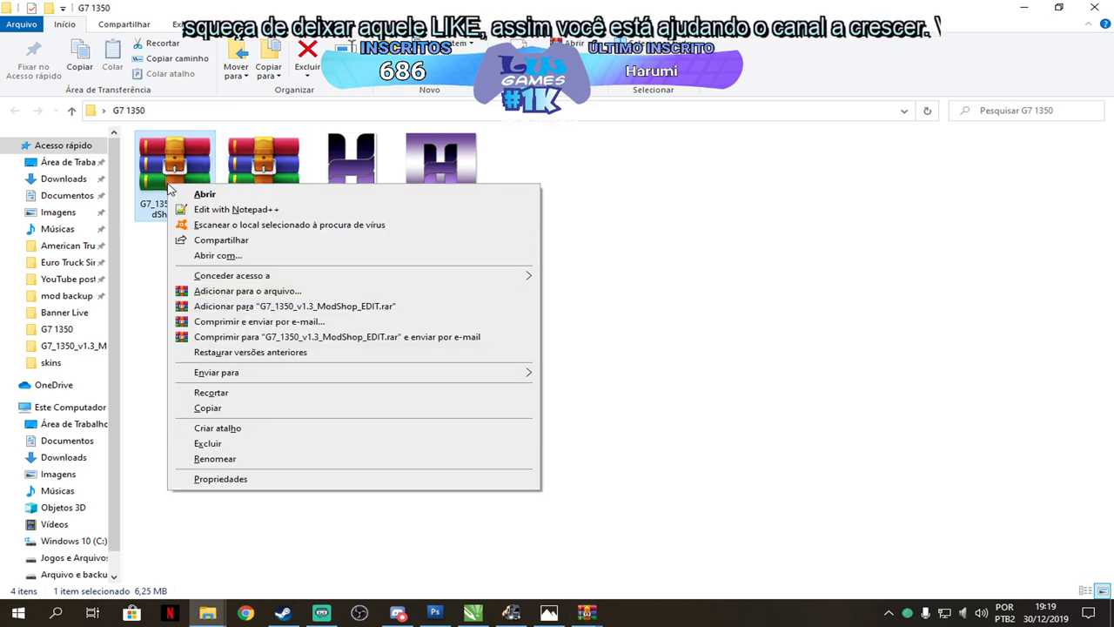
pyautogui.click(280, 258)
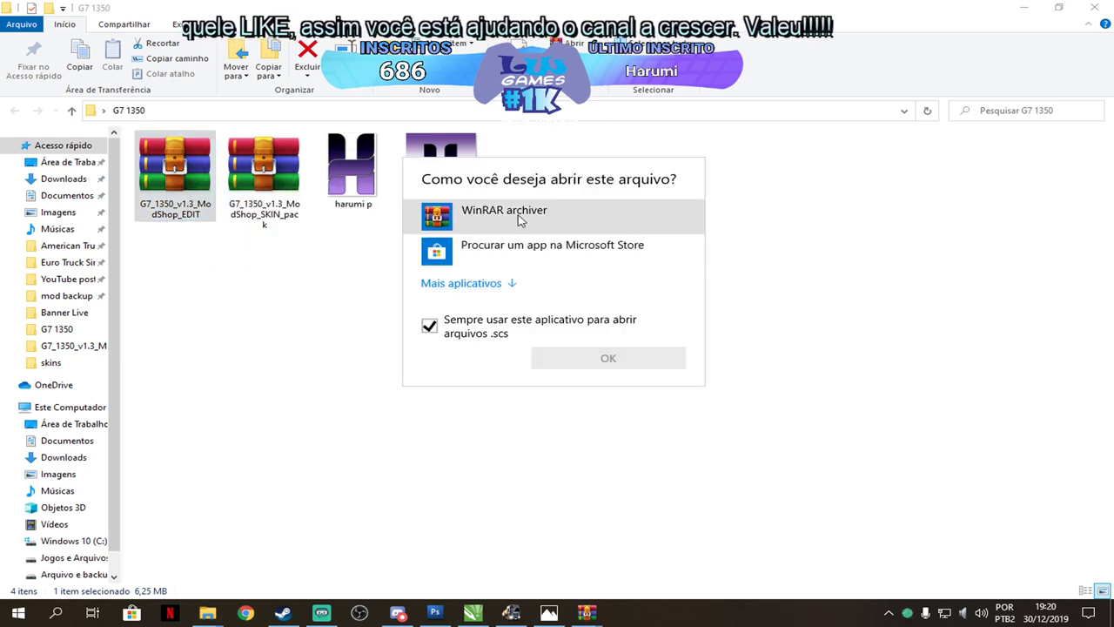
pyautogui.click(479, 284)
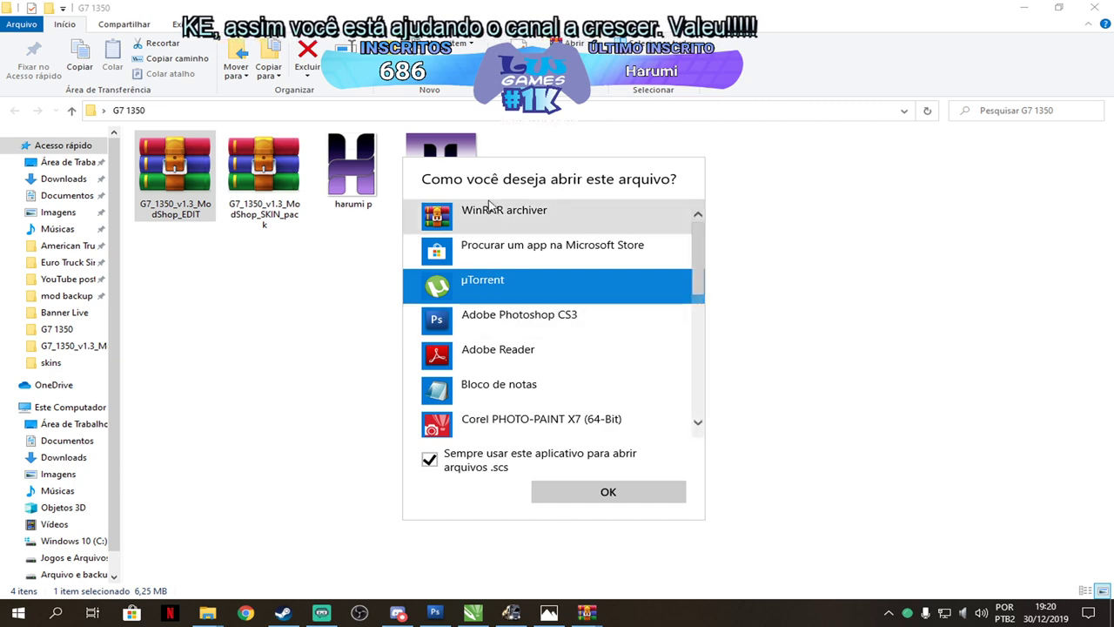
pyautogui.moveTo(697, 283)
pyautogui.mouseDown()
pyautogui.moveTo(701, 416)
pyautogui.moveTo(702, 261)
pyautogui.mouseUp()
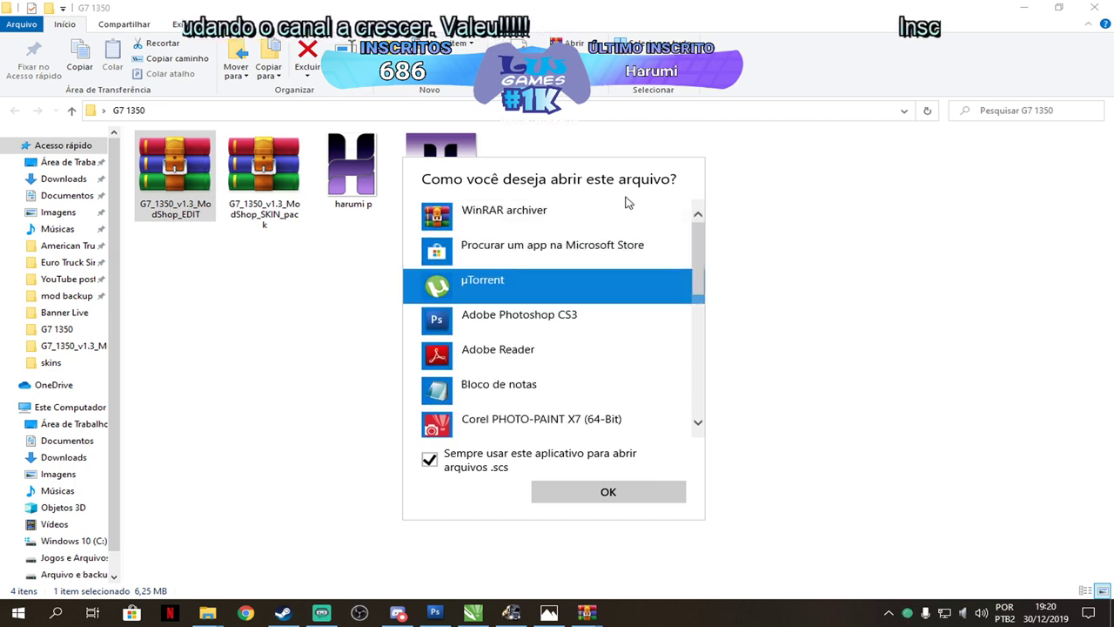
pyautogui.click(976, 143)
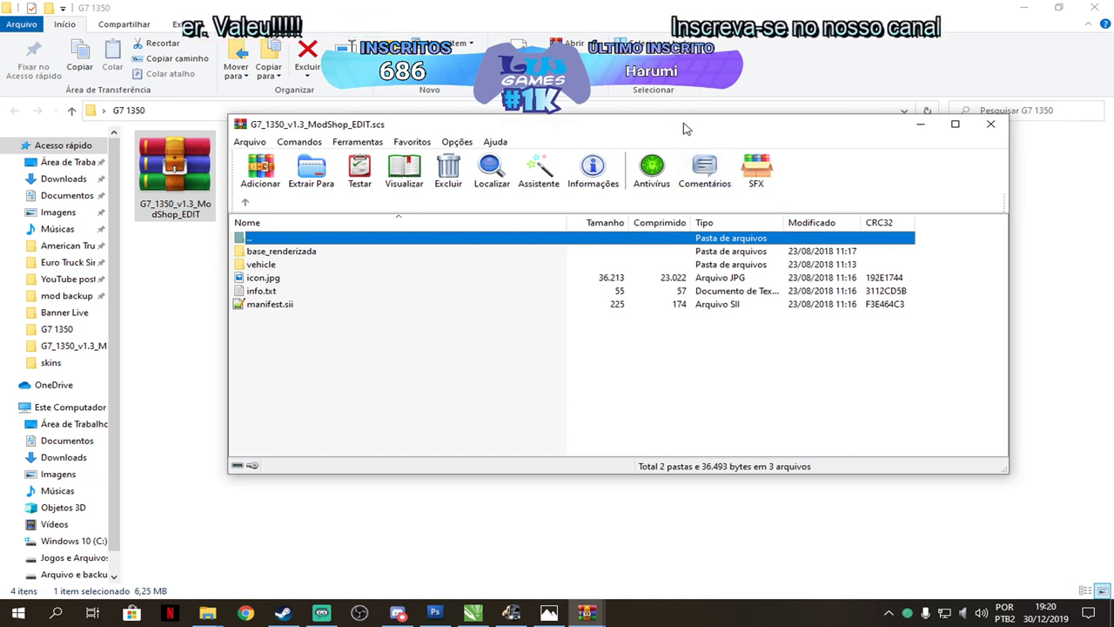
# Reposition the ModShop_EDIT archive window, and clear it and the G7 1350 folder off the desktop.
pyautogui.moveTo(683, 128); pyautogui.dragTo(637, 119)
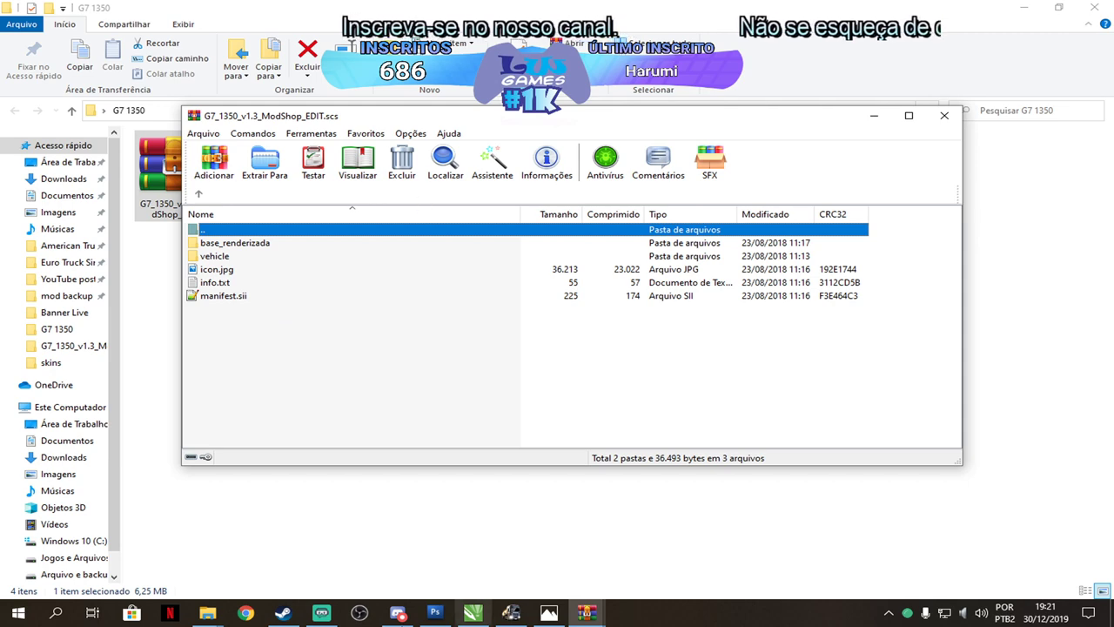
pyautogui.click(199, 616)
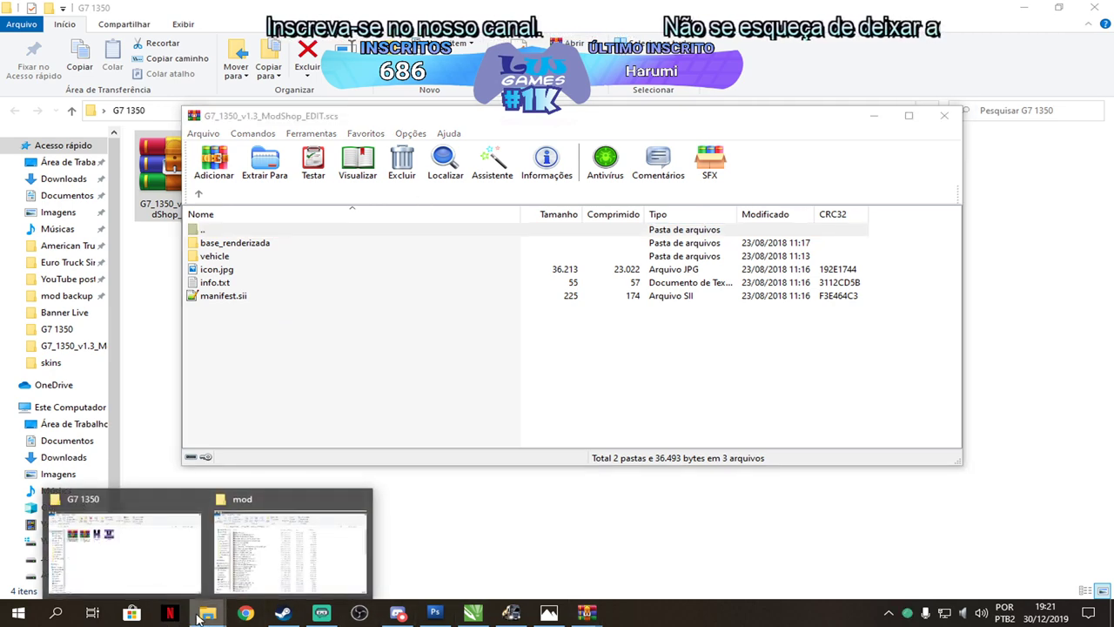
pyautogui.click(1024, 7)
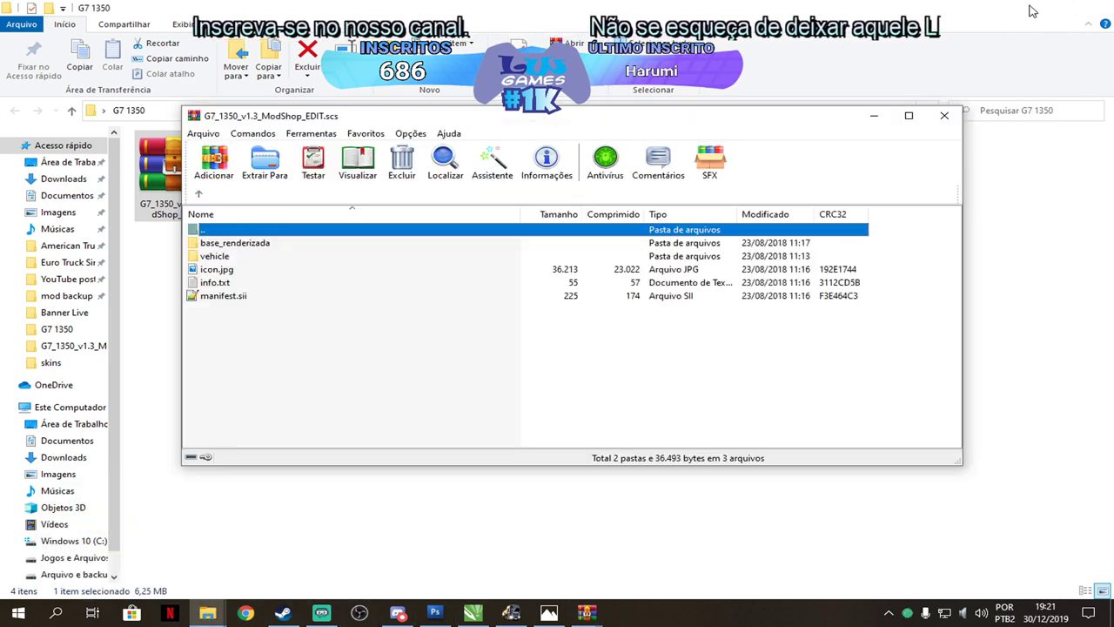
pyautogui.click(946, 119)
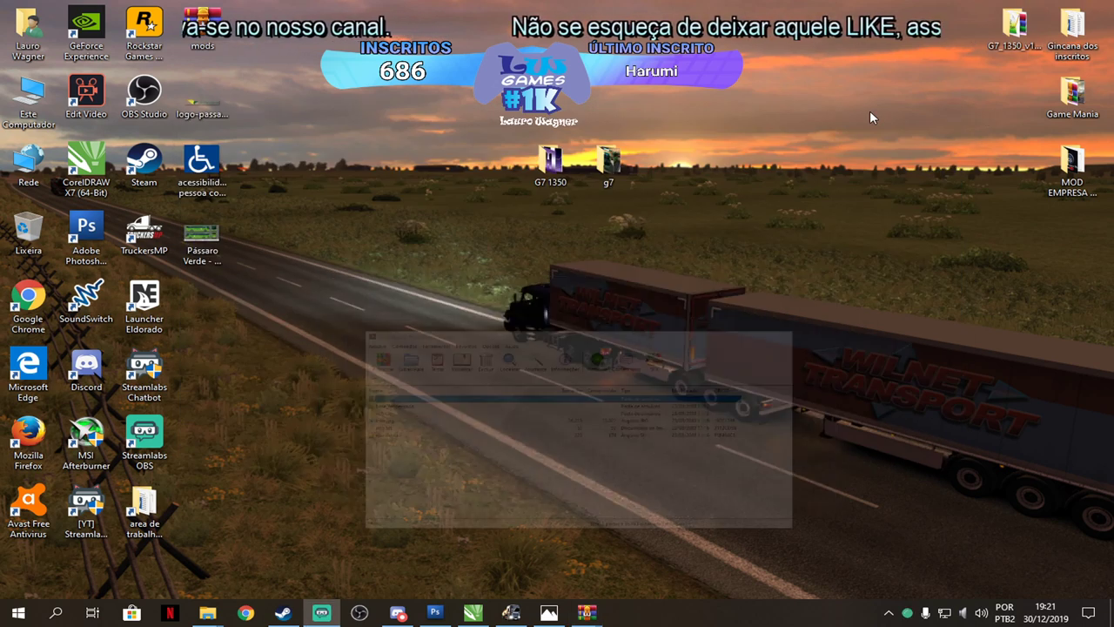
pyautogui.doubleClick(600, 177)
pyautogui.click(361, 309)
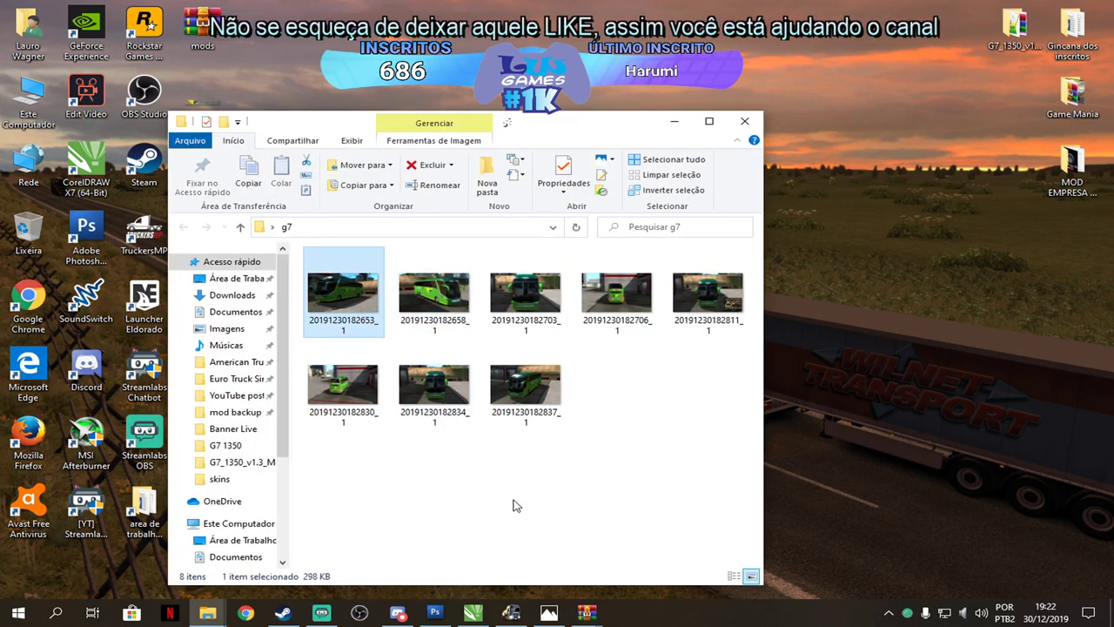
pyautogui.click(547, 614)
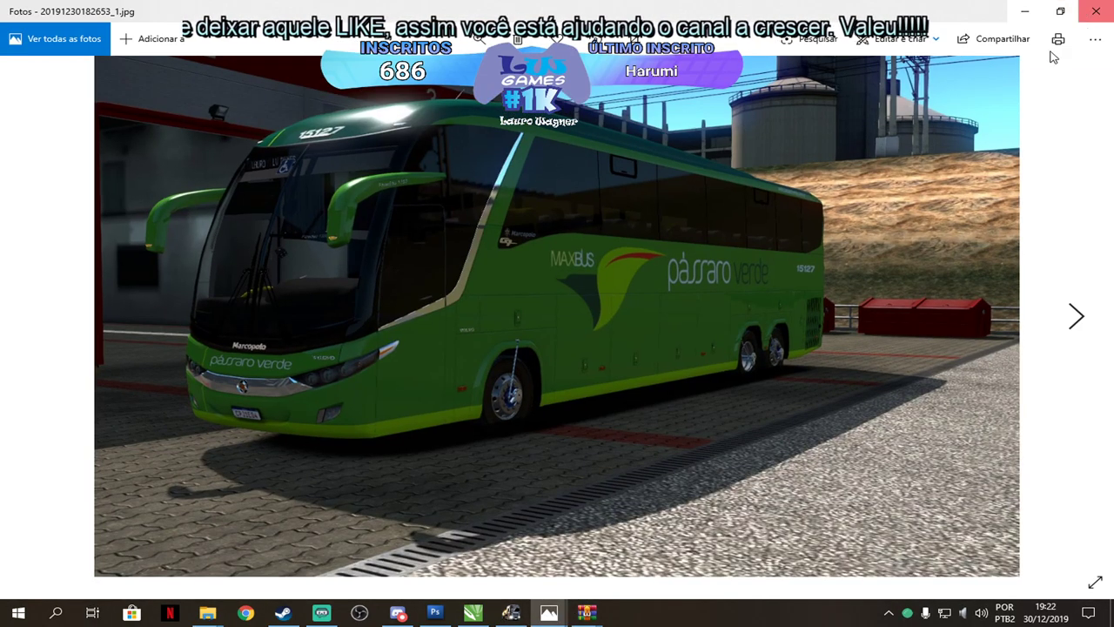
# Page forward and back through the green bus reference screenshots in the g7 folder, and close the viewer and the folder.
pyautogui.click(1074, 316)
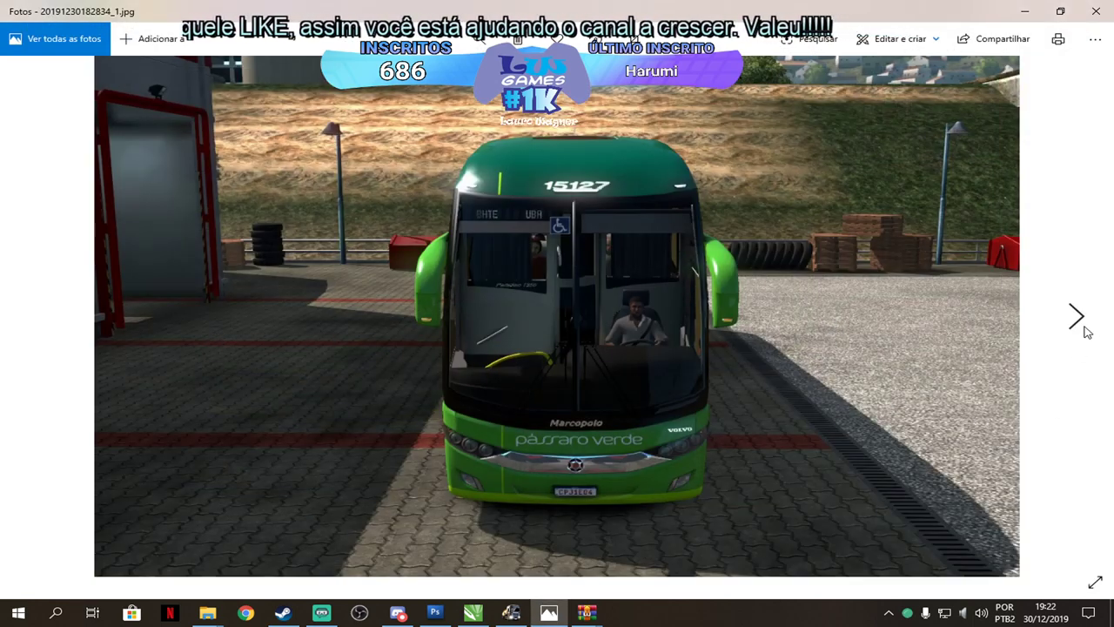
pyautogui.click(1085, 330)
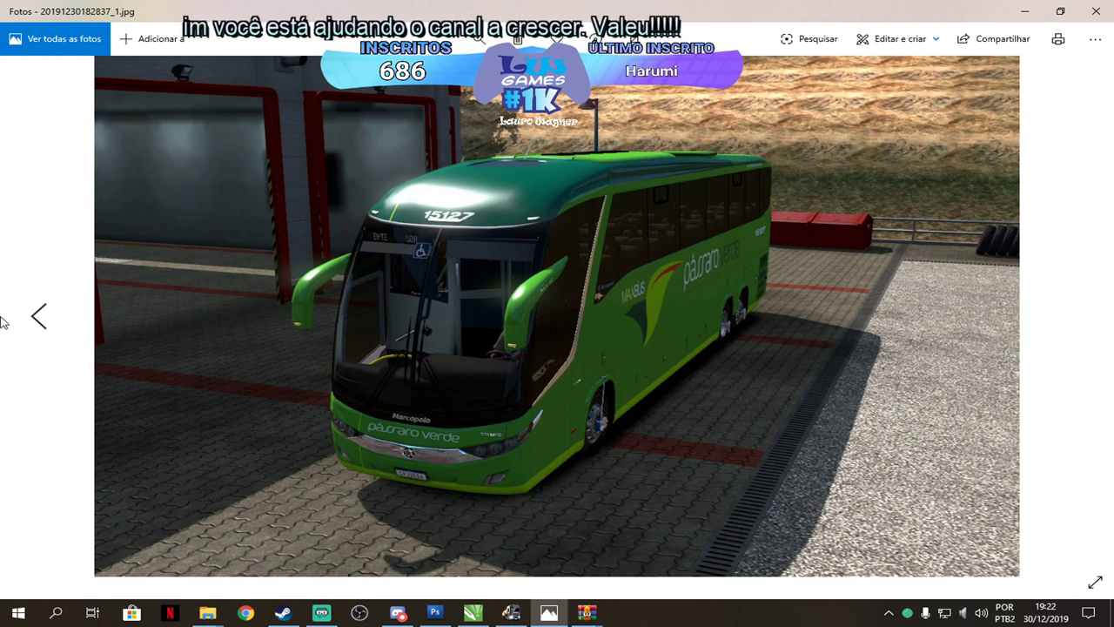
pyautogui.click(36, 317)
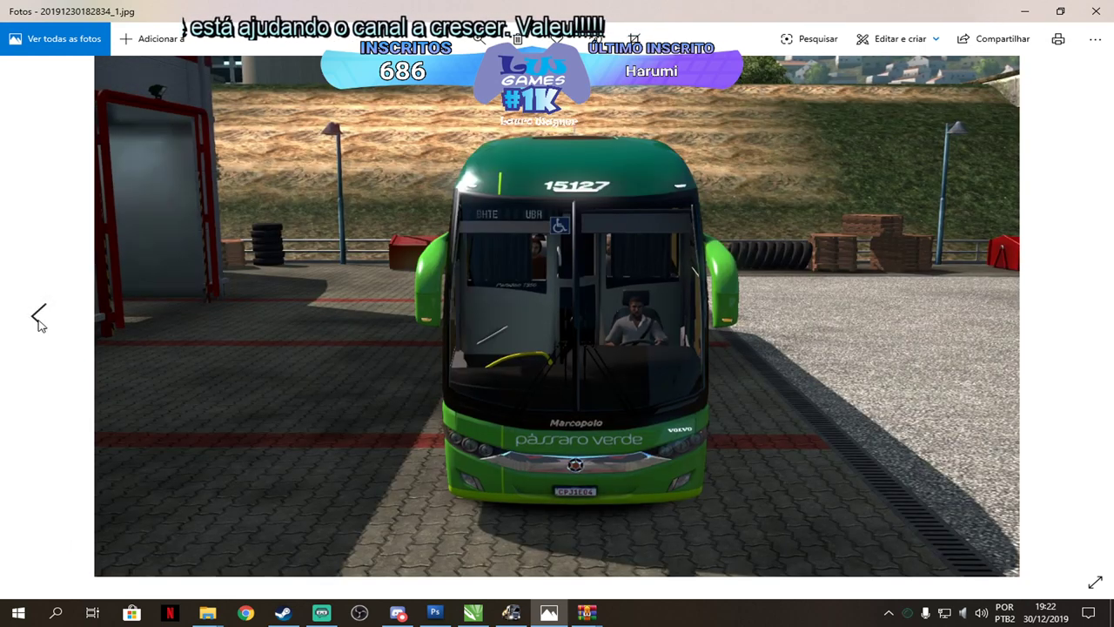
pyautogui.click(38, 317)
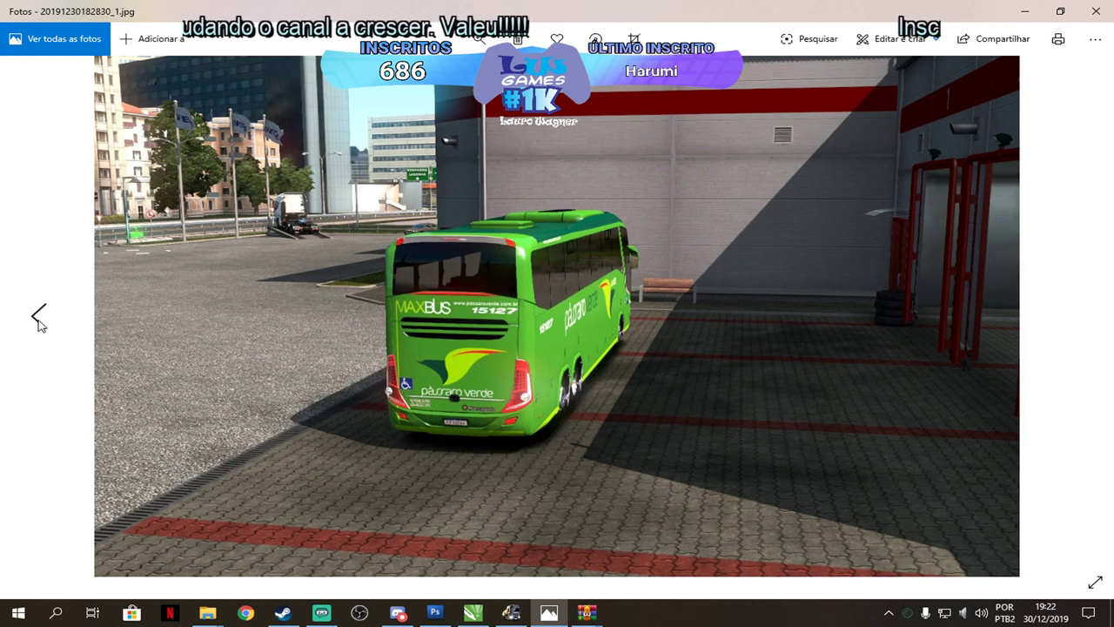
pyautogui.click(38, 317)
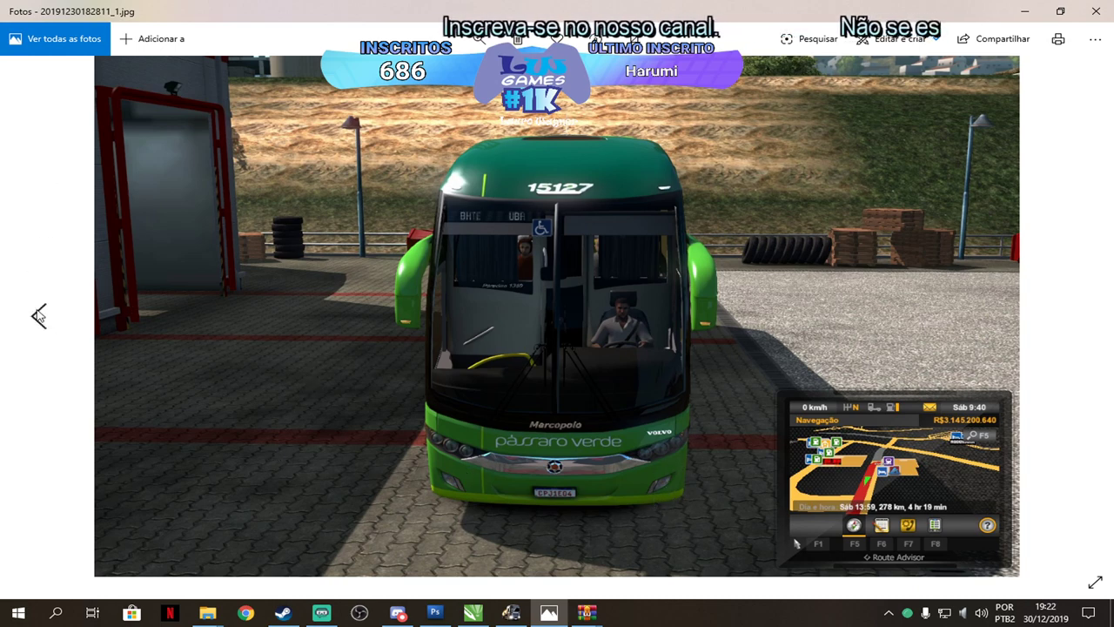
pyautogui.click(38, 315)
pyautogui.click(38, 315)
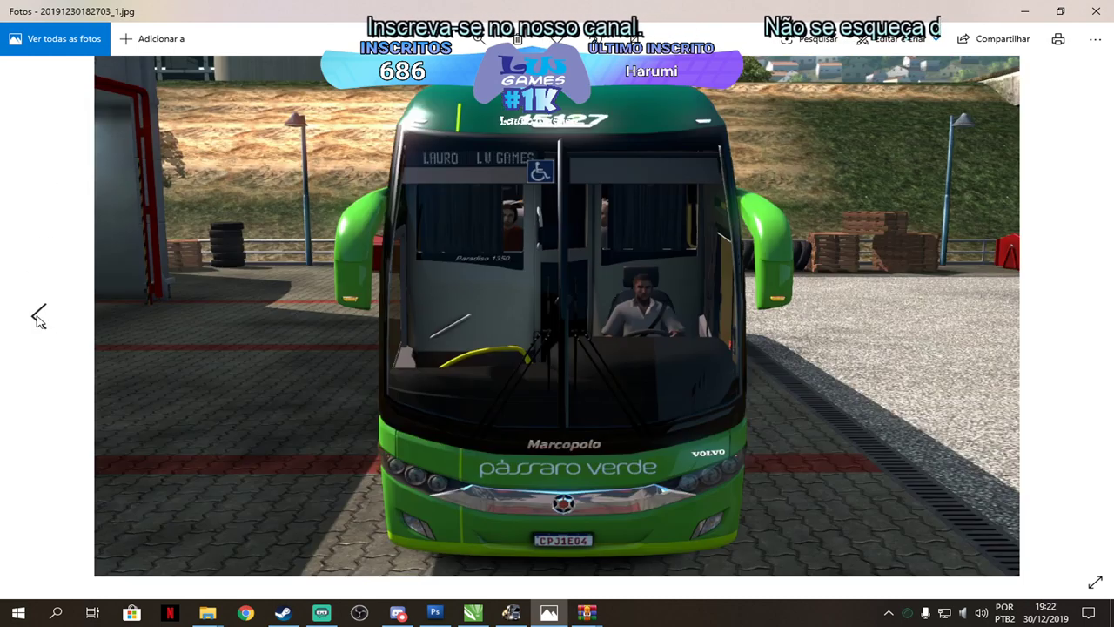
pyautogui.click(38, 315)
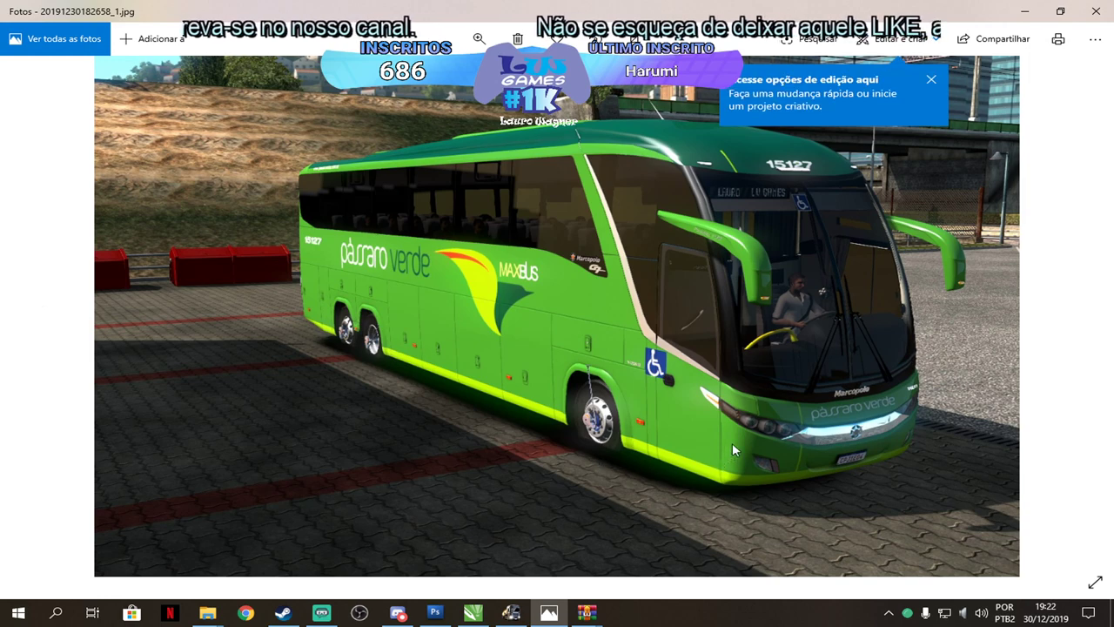
pyautogui.click(38, 315)
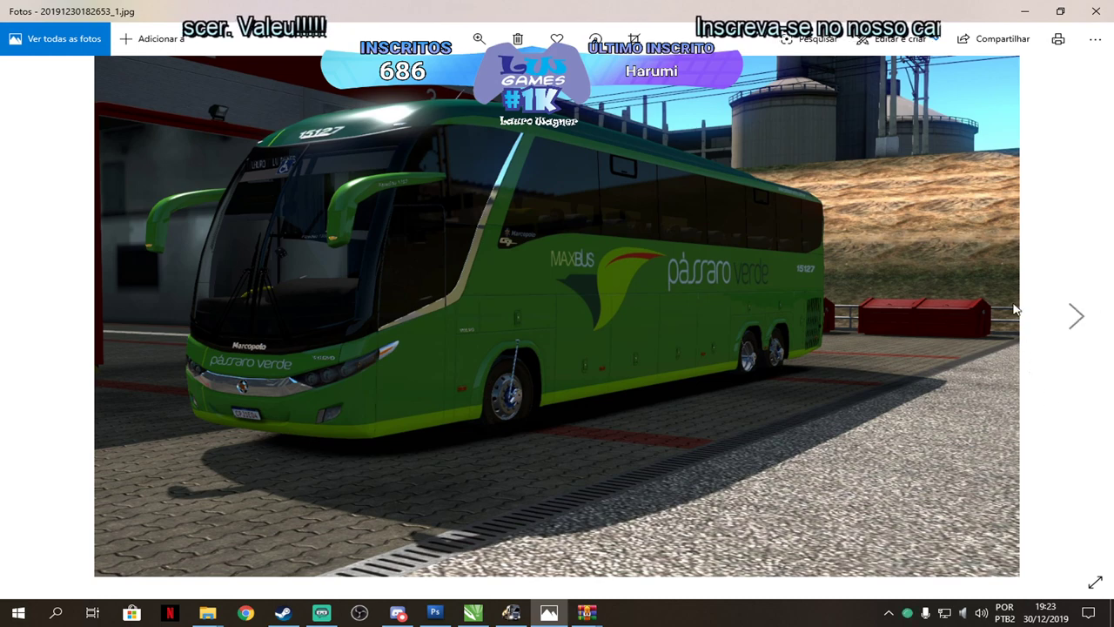
pyautogui.click(1096, 11)
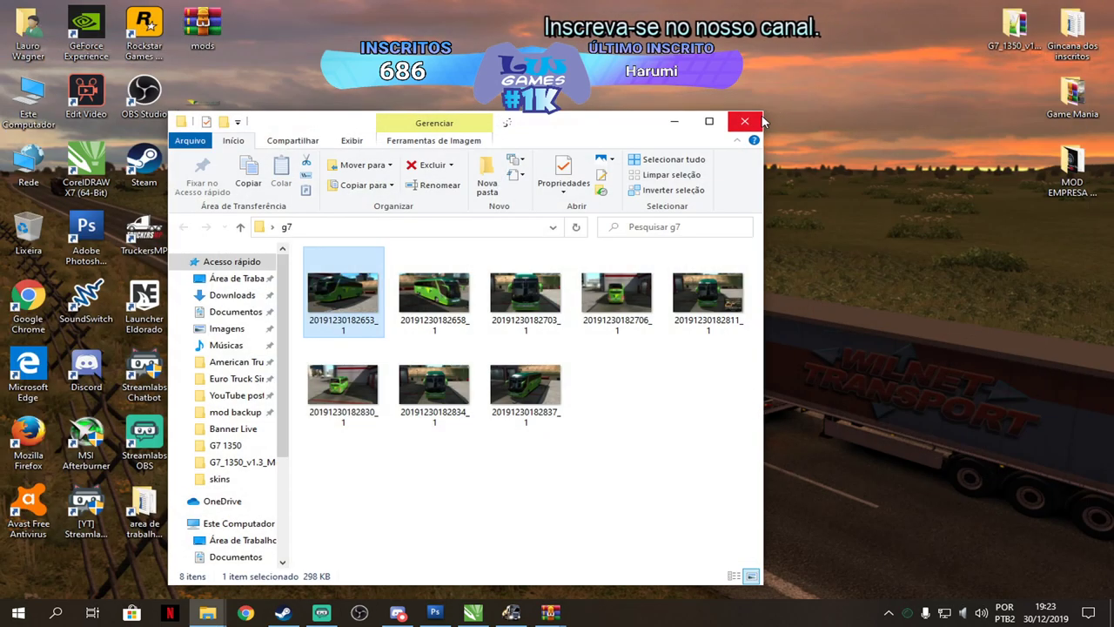
pyautogui.click(759, 113)
# Close the duplicate ModShop_EDIT archive window and bring the remaining one to the front.
pyautogui.moveTo(564, 620)
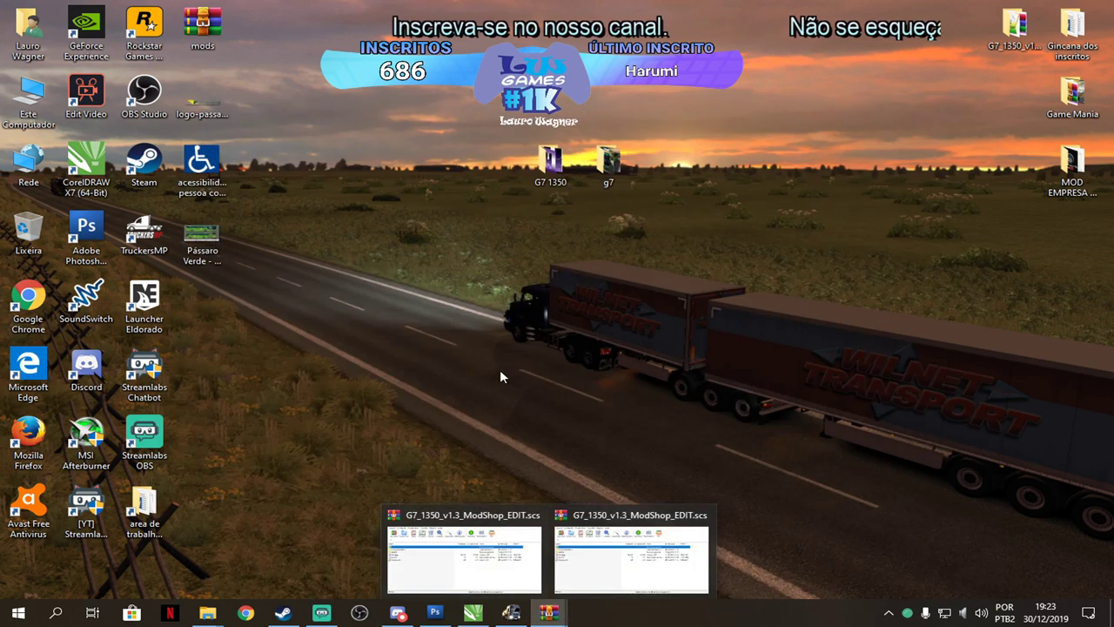
pyautogui.moveTo(584, 539)
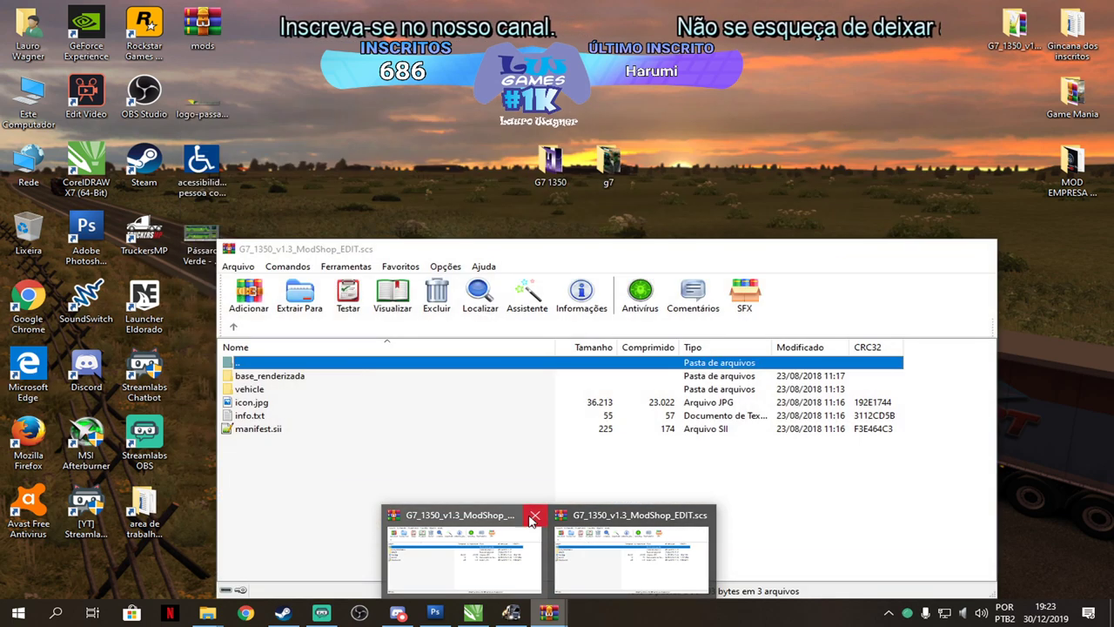
pyautogui.click(535, 516)
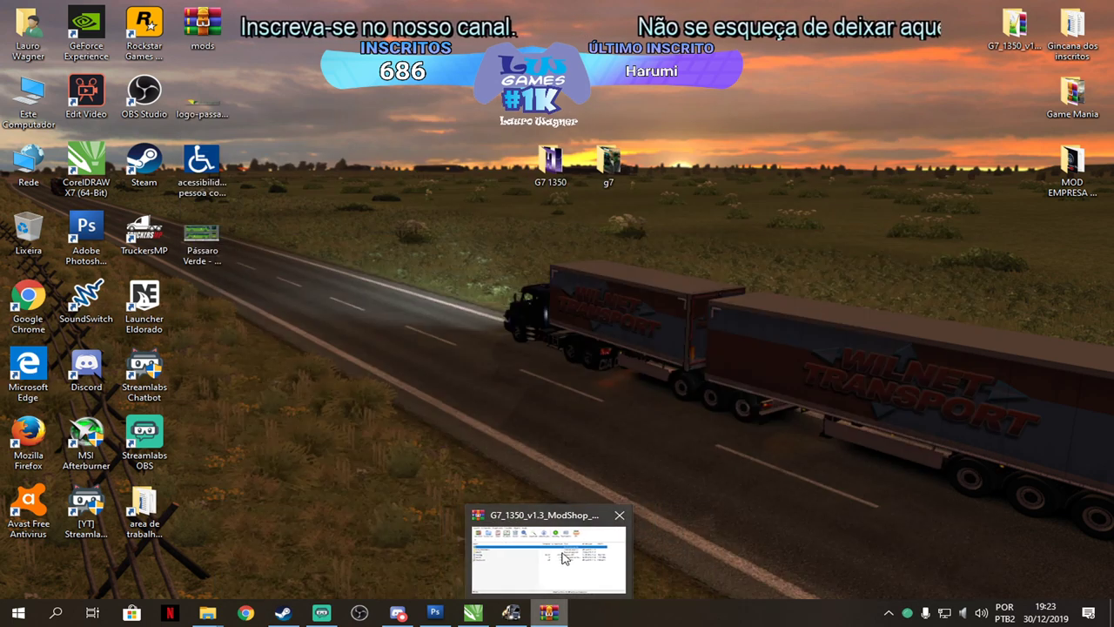
pyautogui.click(569, 564)
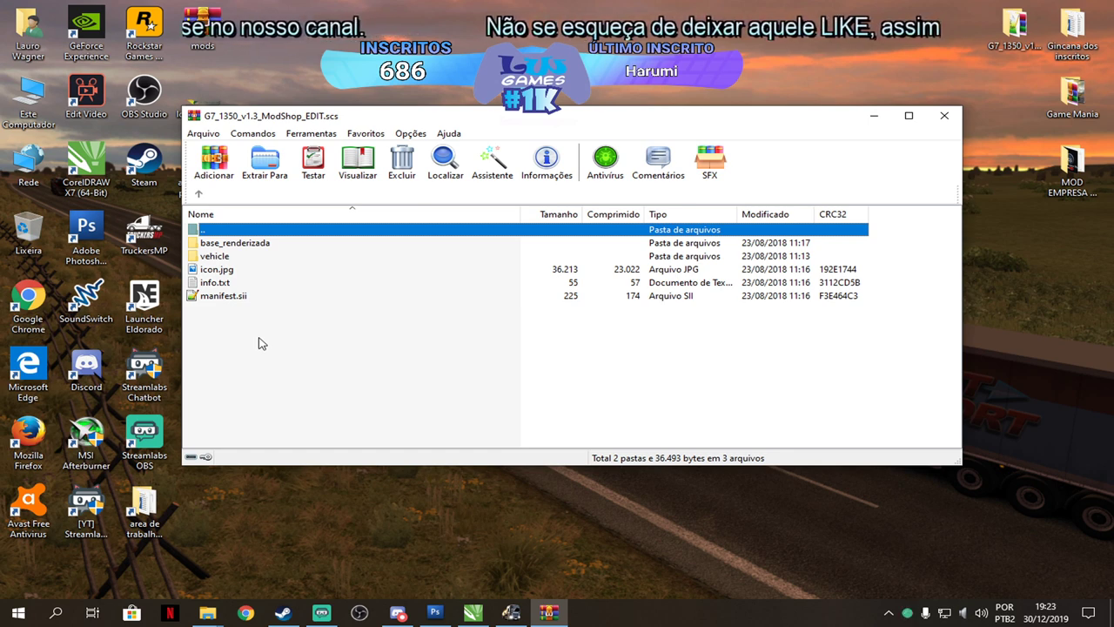
# Point out the contents of the ModShop_EDIT archive, including the base_renderizada and vehicle folders and icon.jpg.
pyautogui.moveTo(258, 338); pyautogui.dragTo(274, 244)
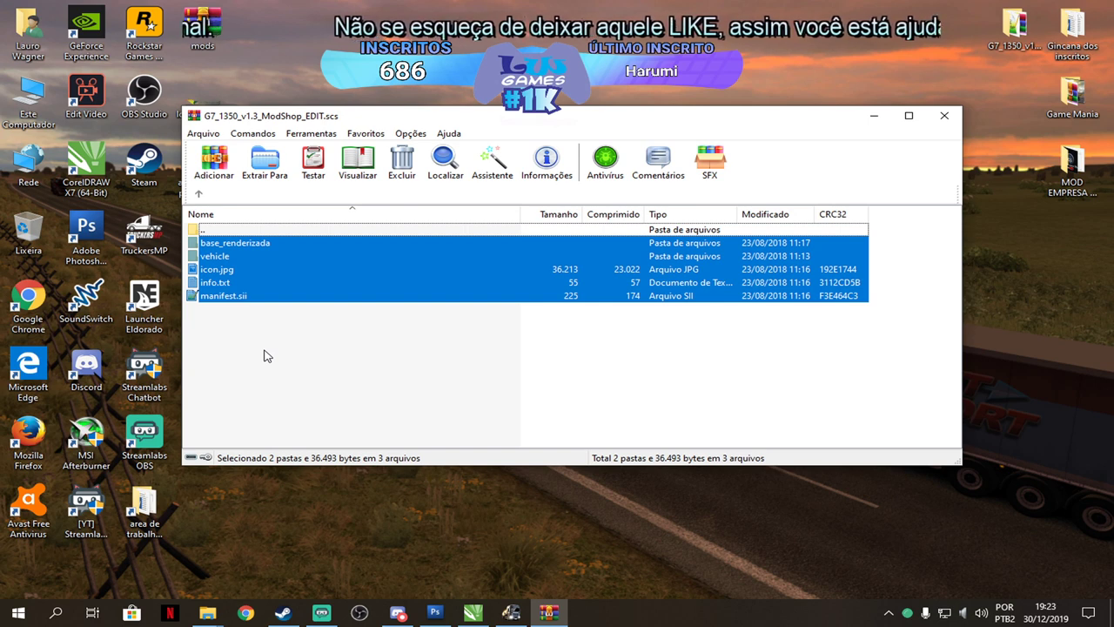
pyautogui.click(435, 358)
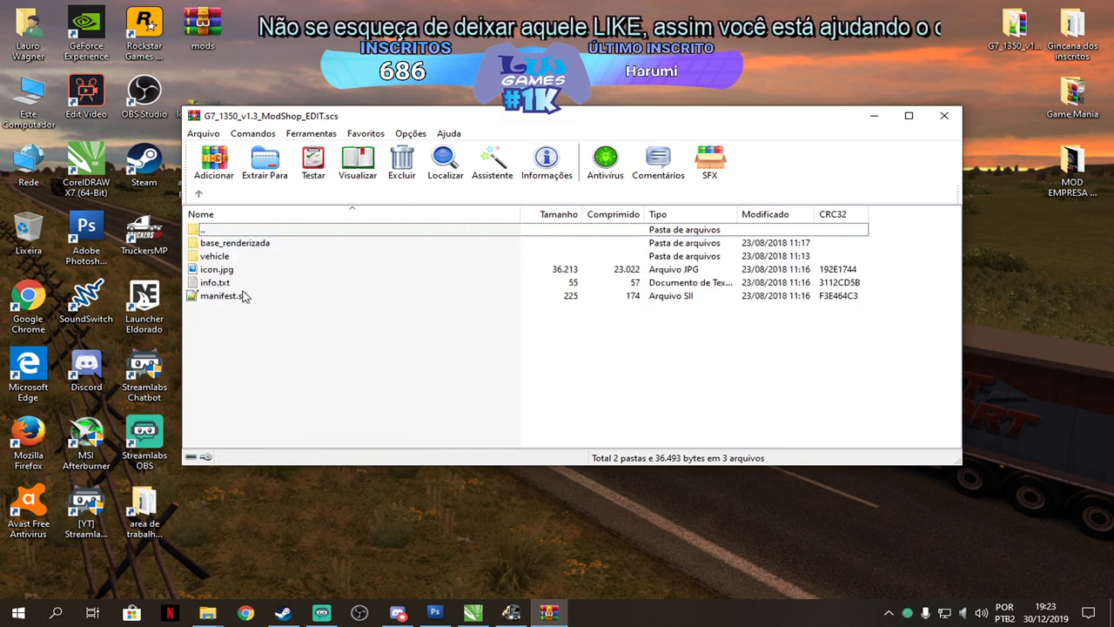
pyautogui.click(257, 247)
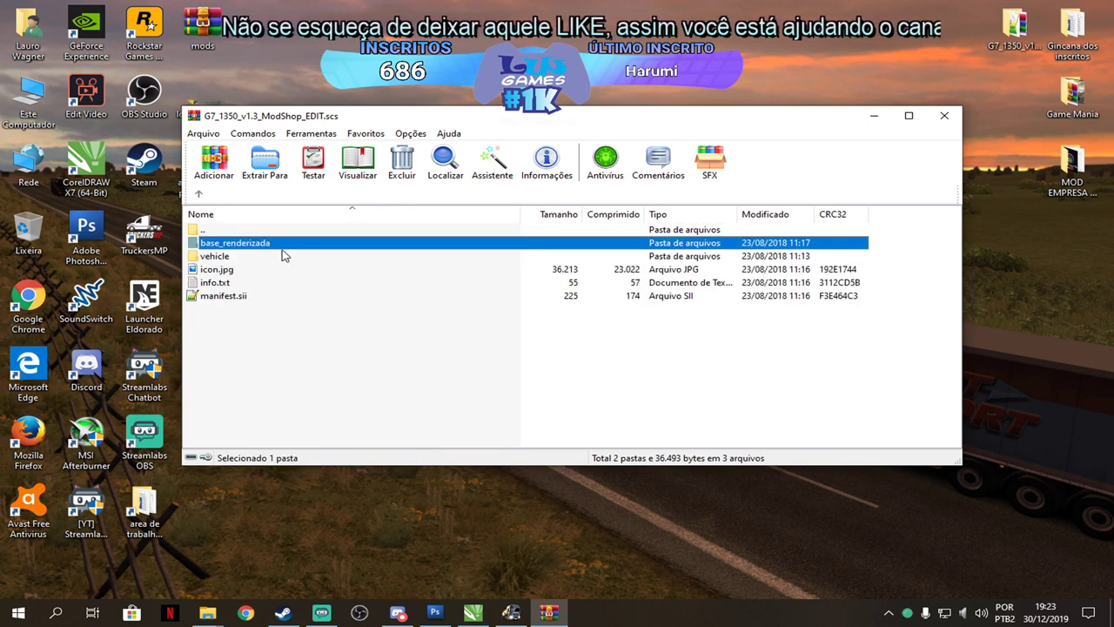
pyautogui.click(233, 258)
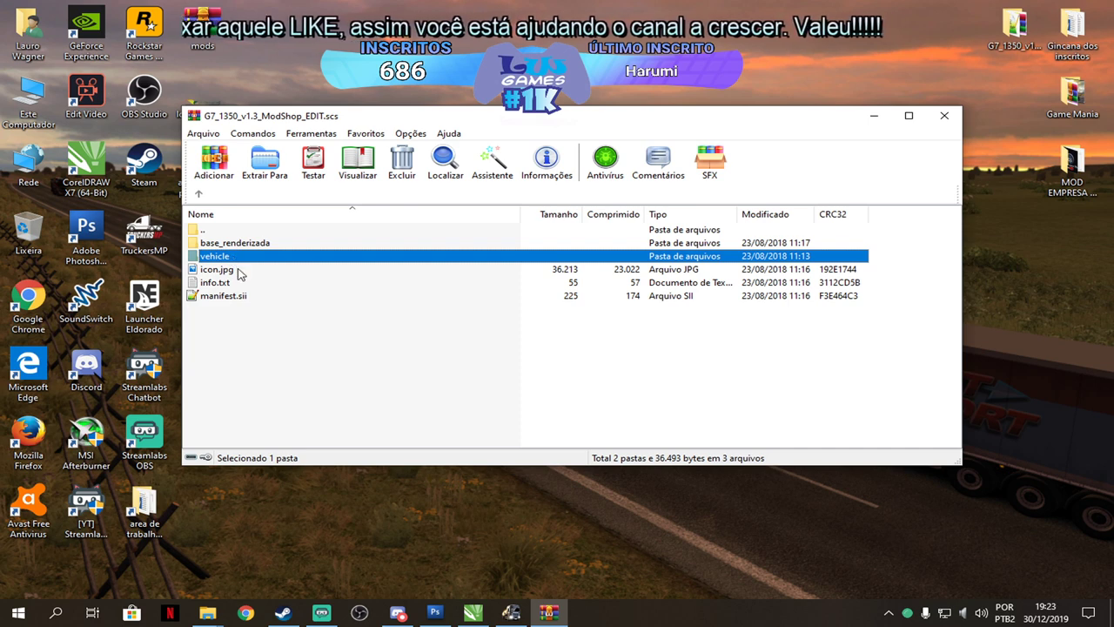
pyautogui.moveTo(236, 326); pyautogui.dragTo(236, 279)
pyautogui.click(233, 273)
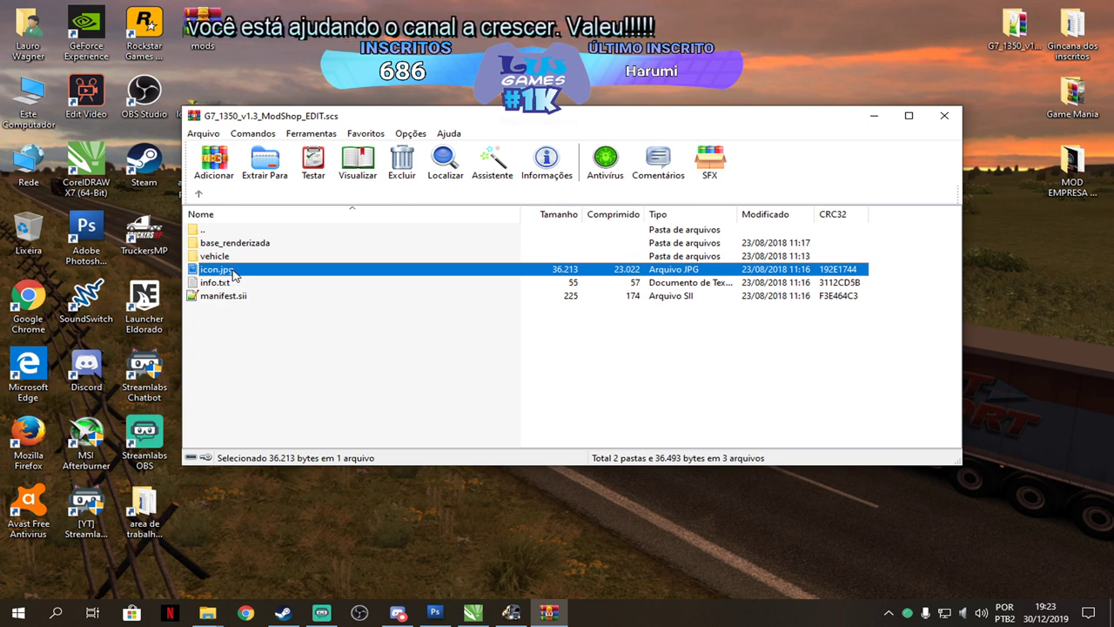
# Switch to Euro Truck Simulator 2, open its mod manager and locate the active Skin Pack Paradiso G7 1350 B420R mod.
pyautogui.click(510, 612)
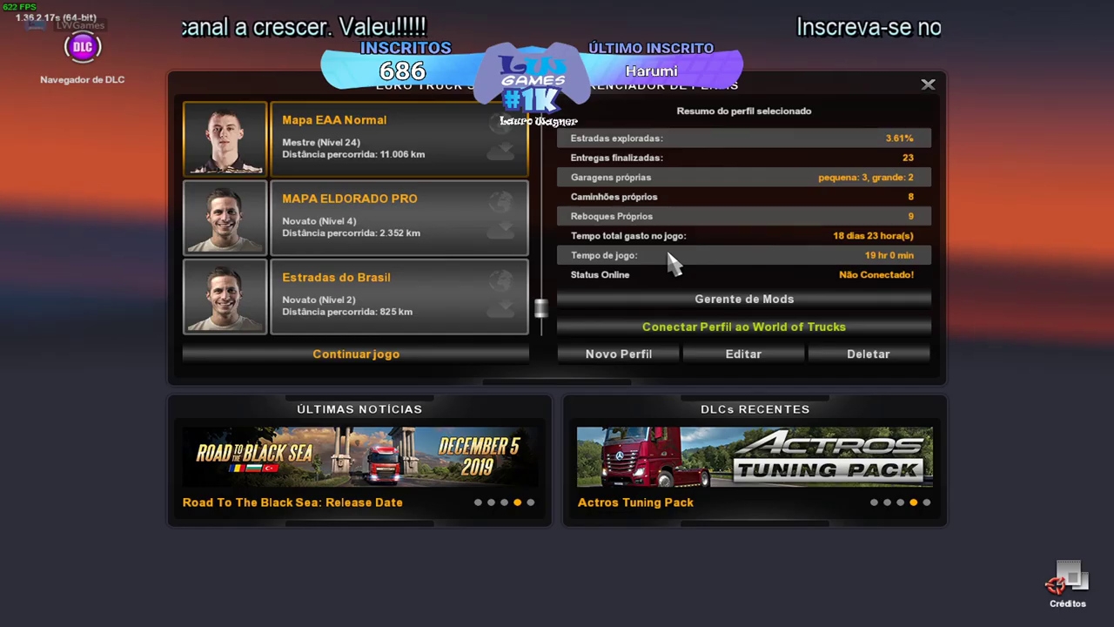
pyautogui.click(683, 303)
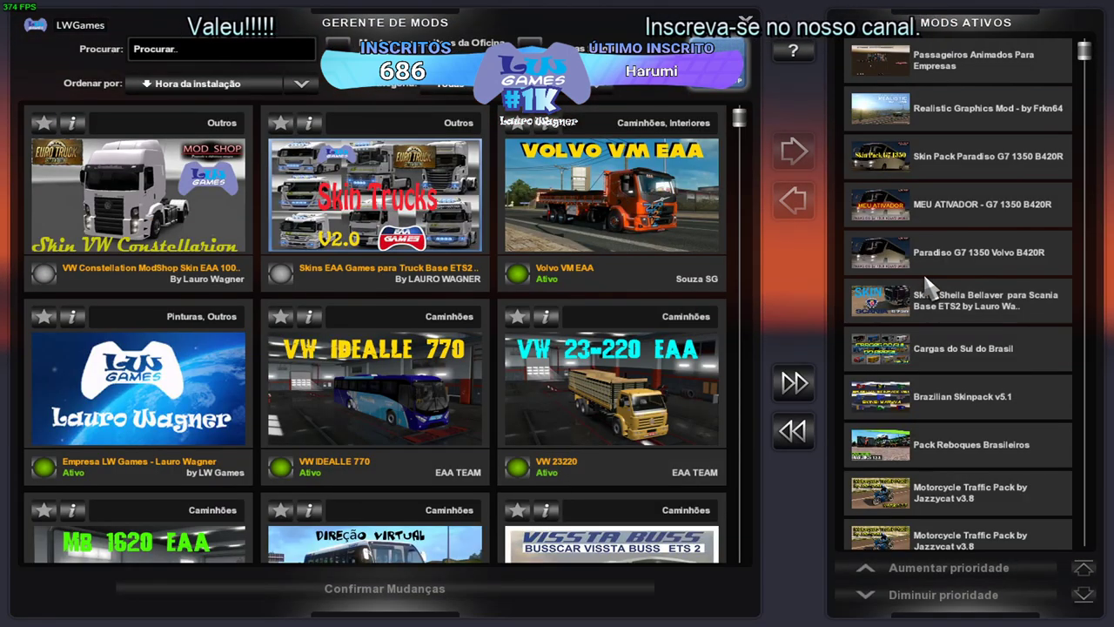
pyautogui.scroll(-1, 957, 392)
pyautogui.scroll(1, 949, 331)
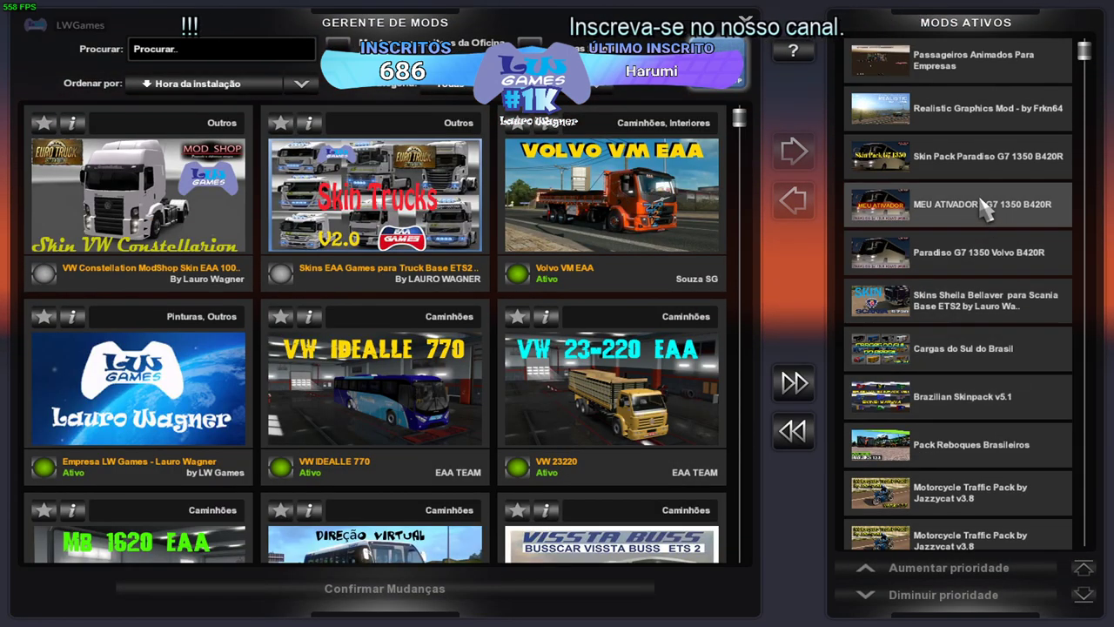
pyautogui.click(951, 175)
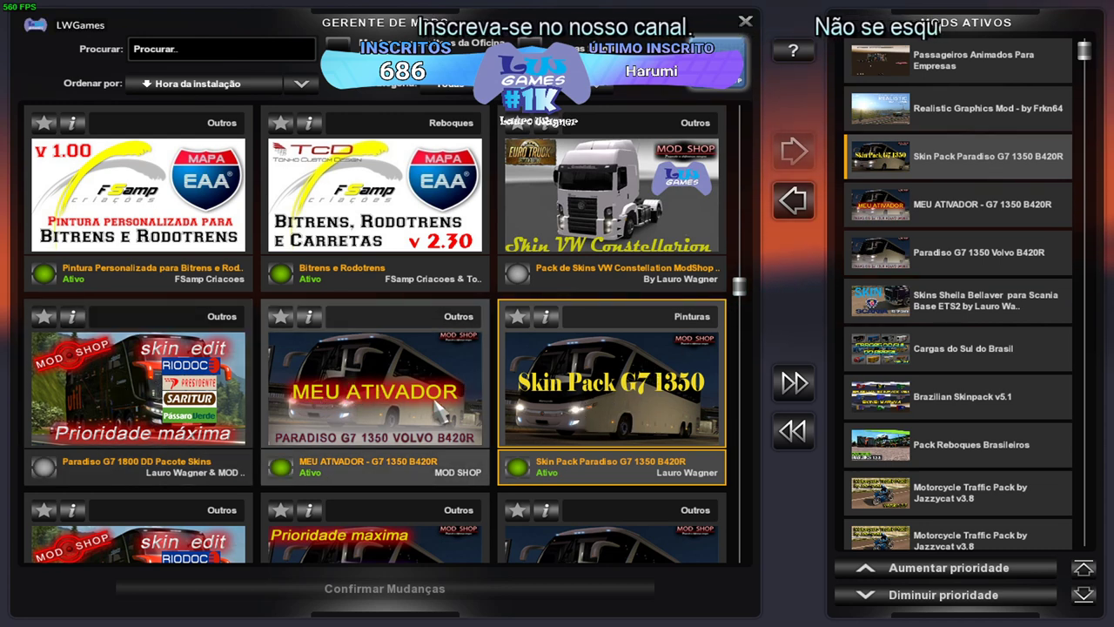
pyautogui.scroll(-1, 609, 396)
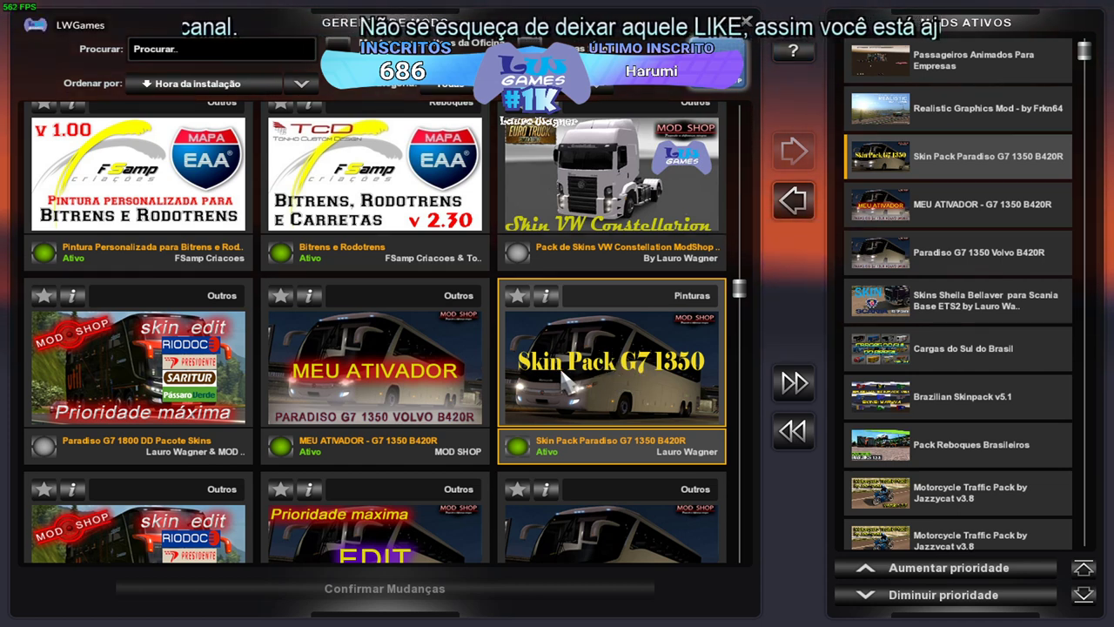
# View the details of the Skin Pack G7 1350 mod, leave the mod manager and switch back to the ModShop_EDIT archive in WinRAR.
pyautogui.click(546, 297)
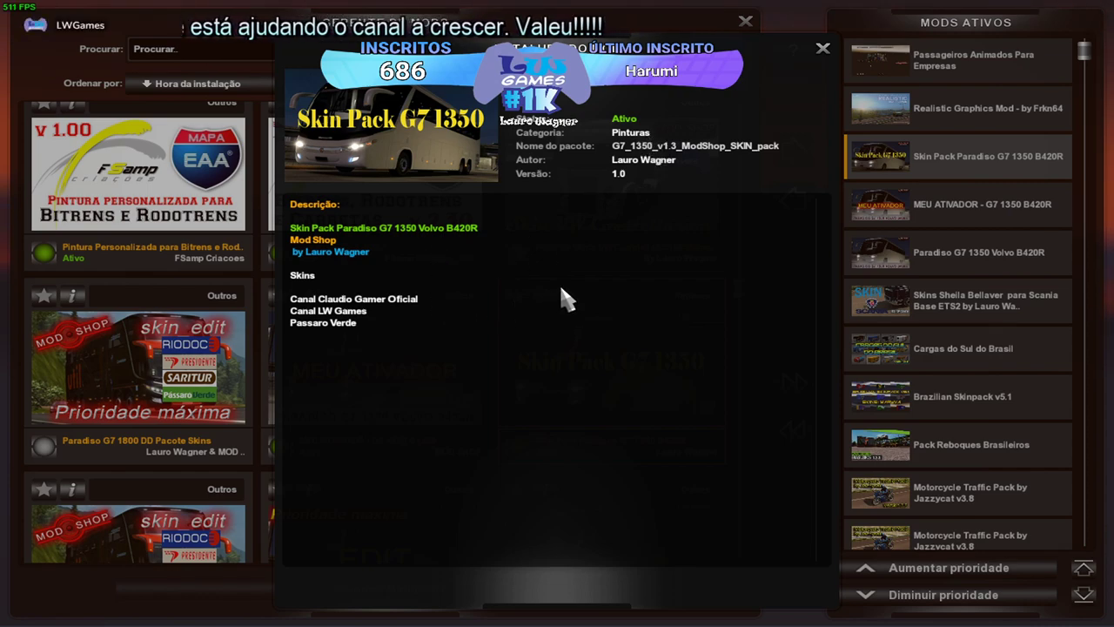
pyautogui.click(822, 52)
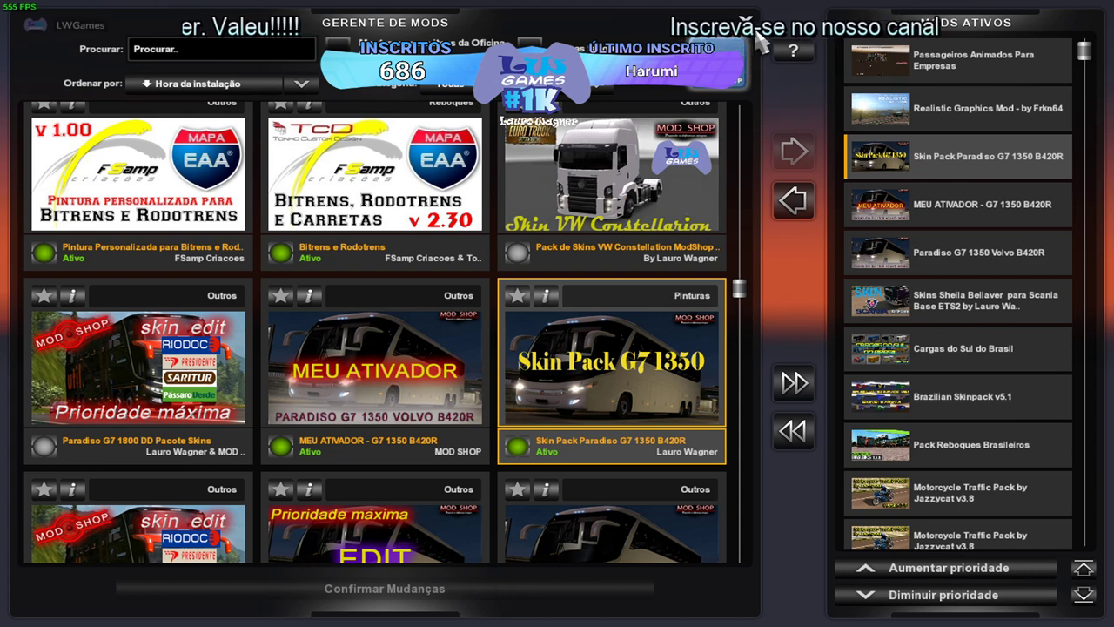
pyautogui.press('Escape')
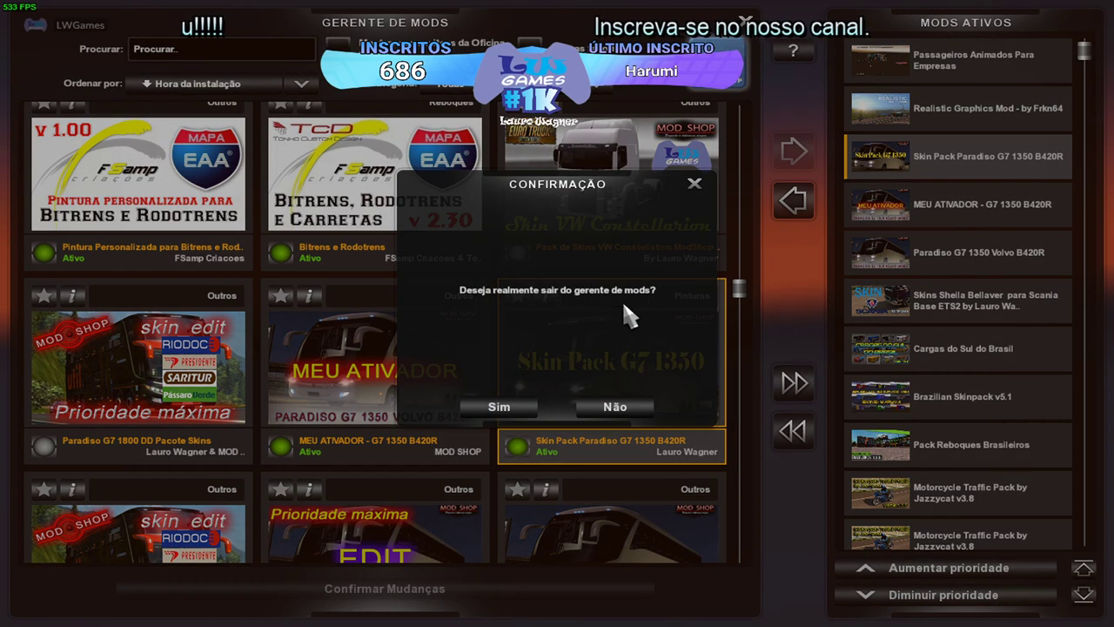
pyautogui.click(498, 405)
pyautogui.hotkey('alt', 'Tab')
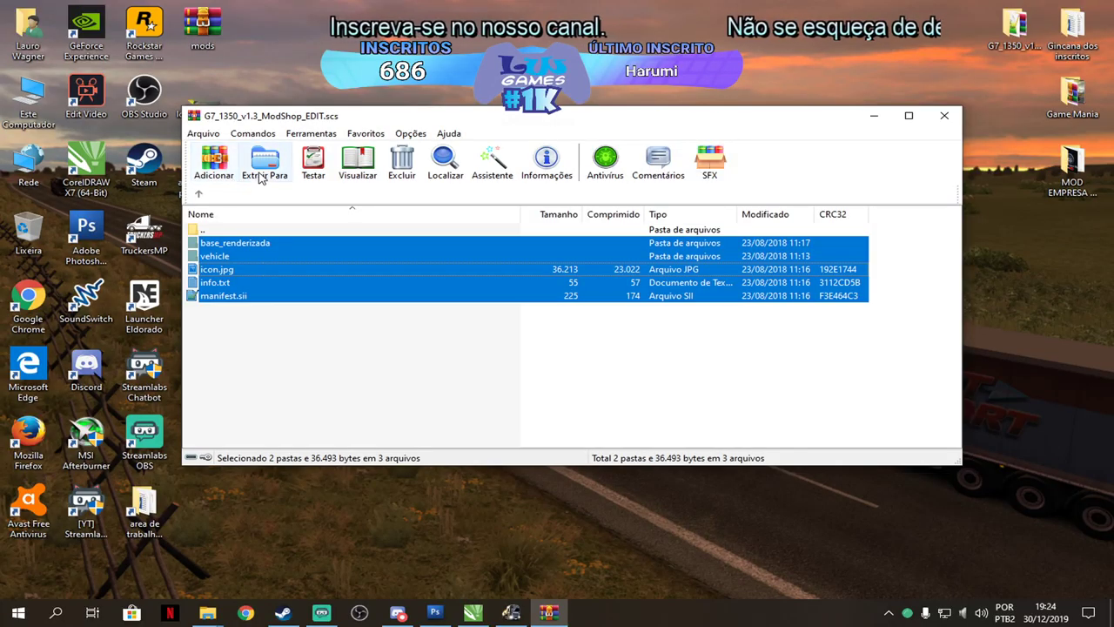
# Extract all files of the archive into a new folder G7_1350_v1.3_ModShop_EDIT inside the desktop's G7 1350 folder, and close the archive.
pyautogui.click(265, 165)
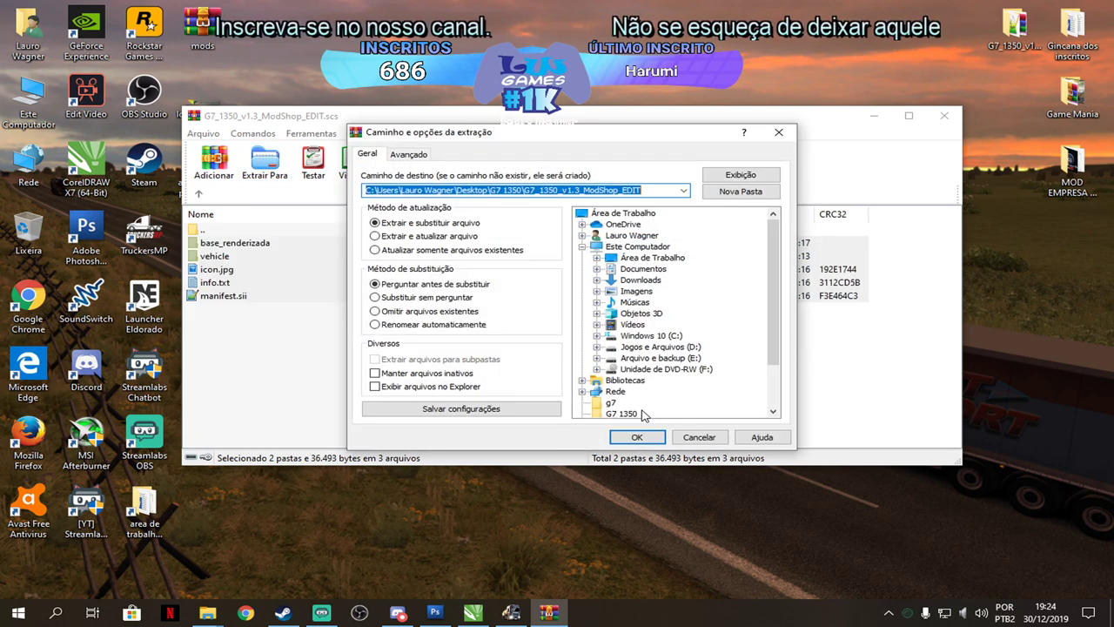
pyautogui.scroll(-2, 637, 414)
pyautogui.click(622, 359)
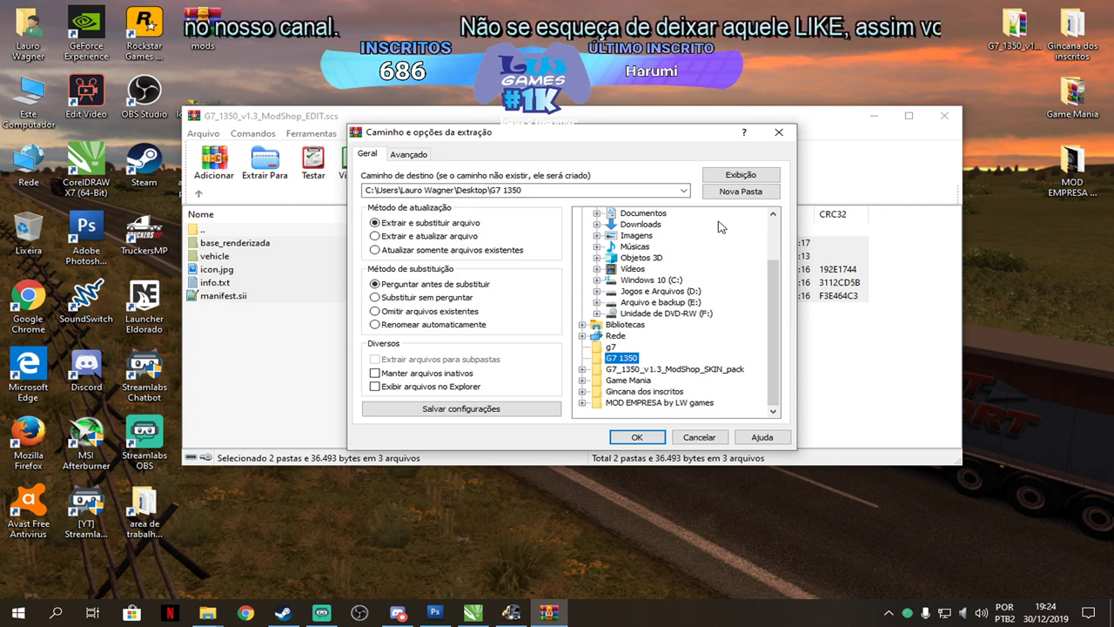
pyautogui.click(727, 193)
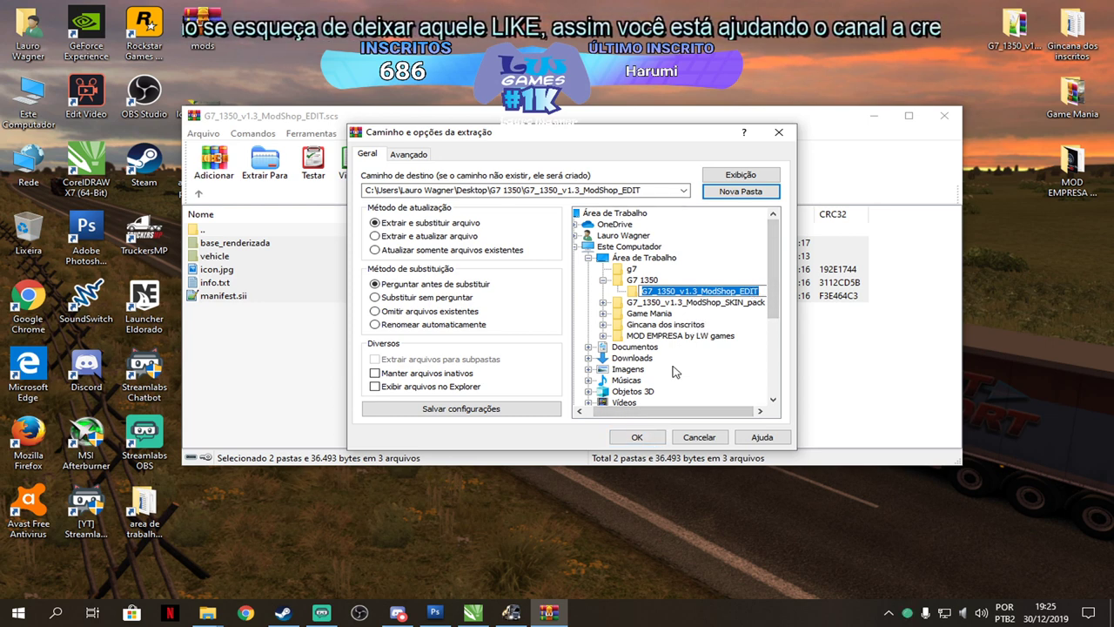
pyautogui.click(634, 438)
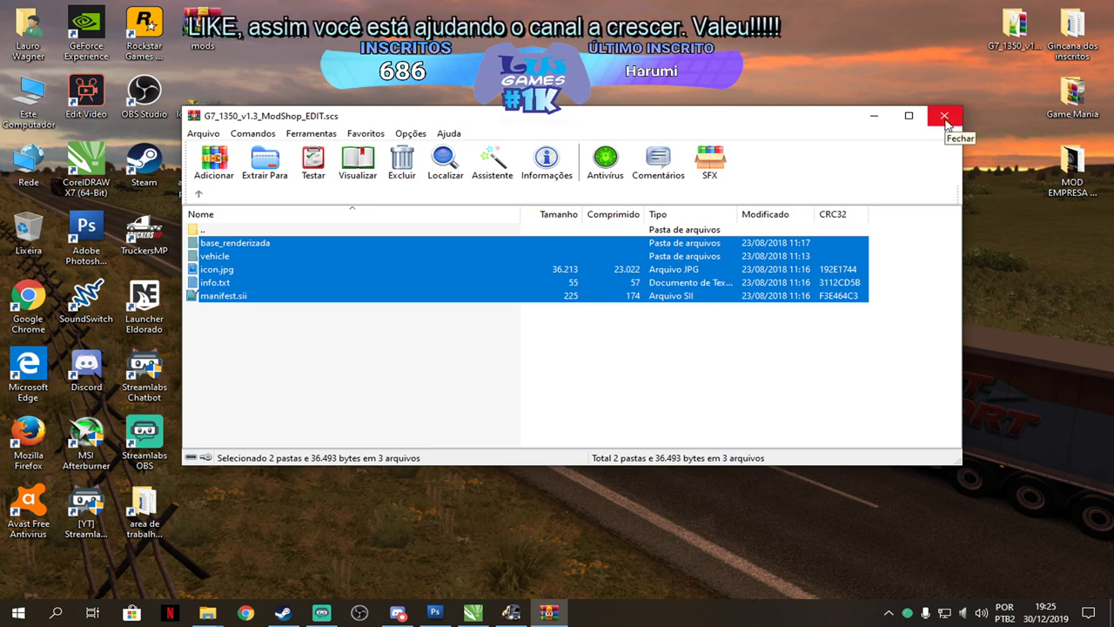
pyautogui.click(944, 115)
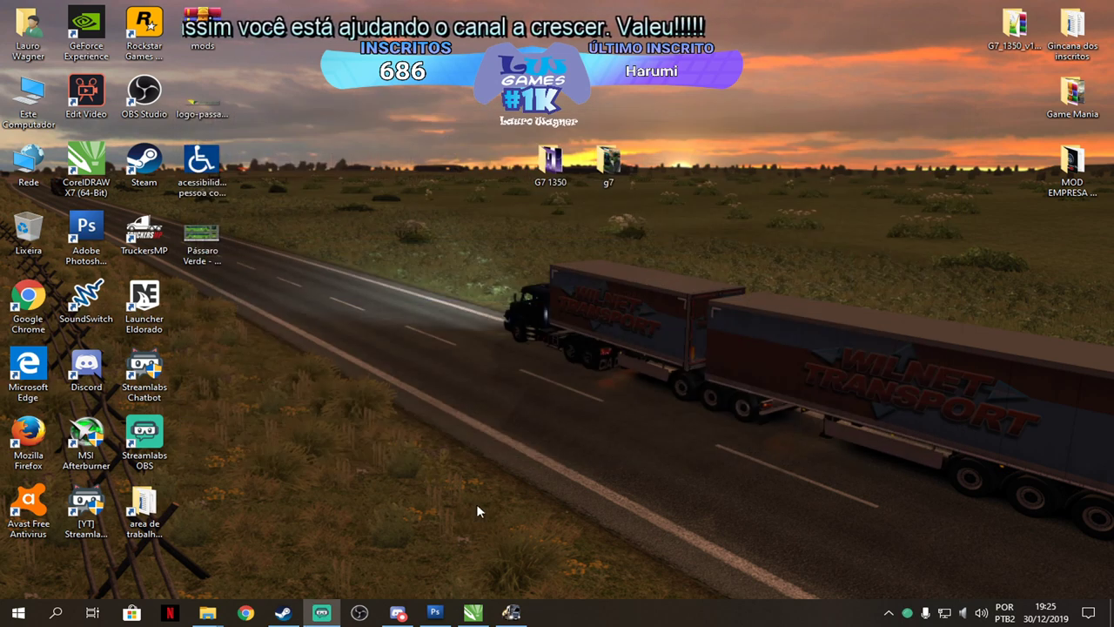
# Bring up the G7 1350 folder window and select the extracted G7_1350_v1.3_ModShop_EDIT folder.
pyautogui.moveTo(207, 618)
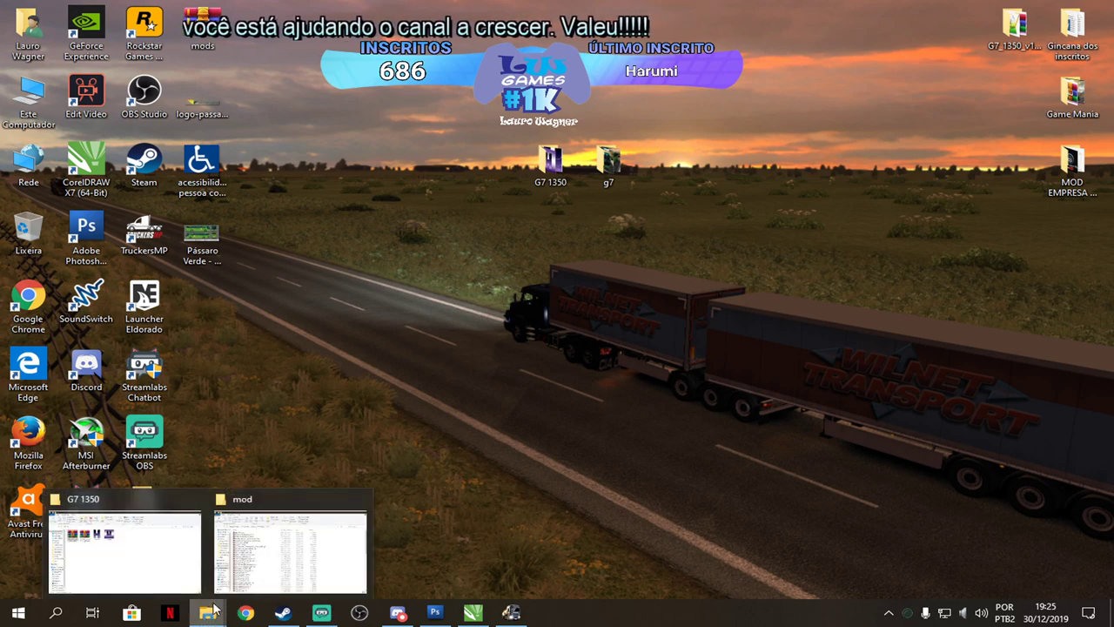
pyautogui.click(180, 560)
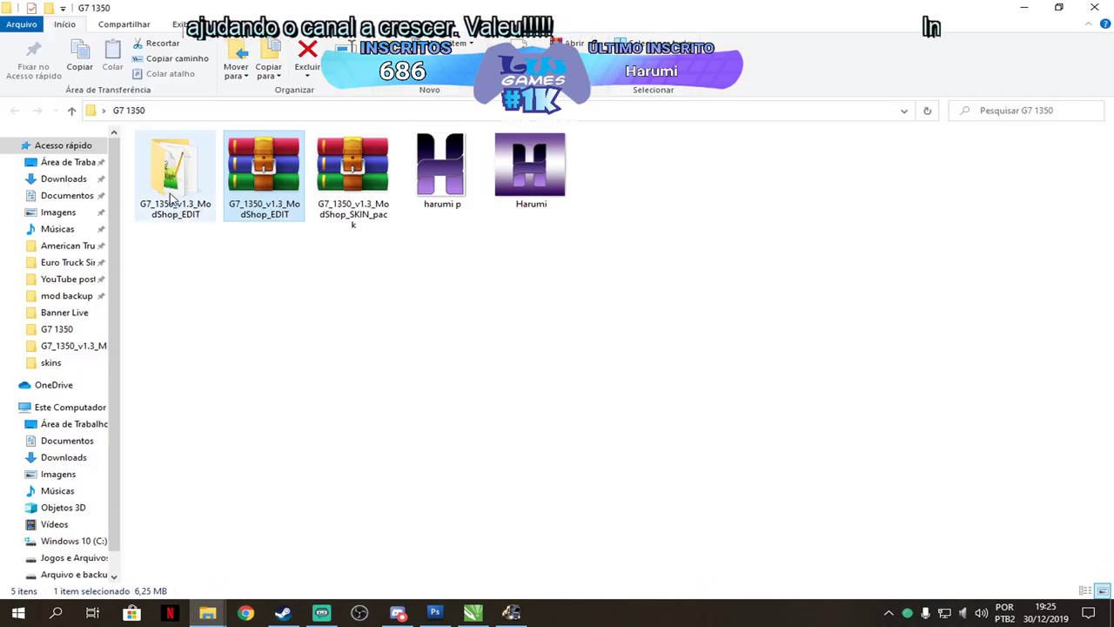
pyautogui.click(173, 197)
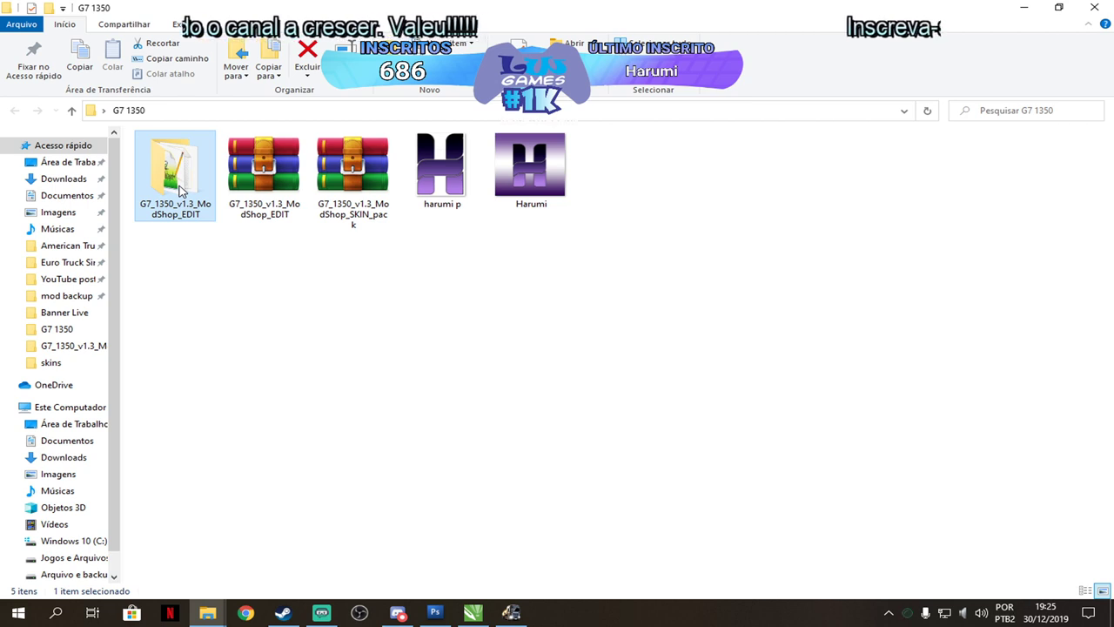
# Open the manifest file from the extracted G7_1350_v1.3_ModShop_EDIT folder with Bloco de Notas.
pyautogui.doubleClick(181, 192)
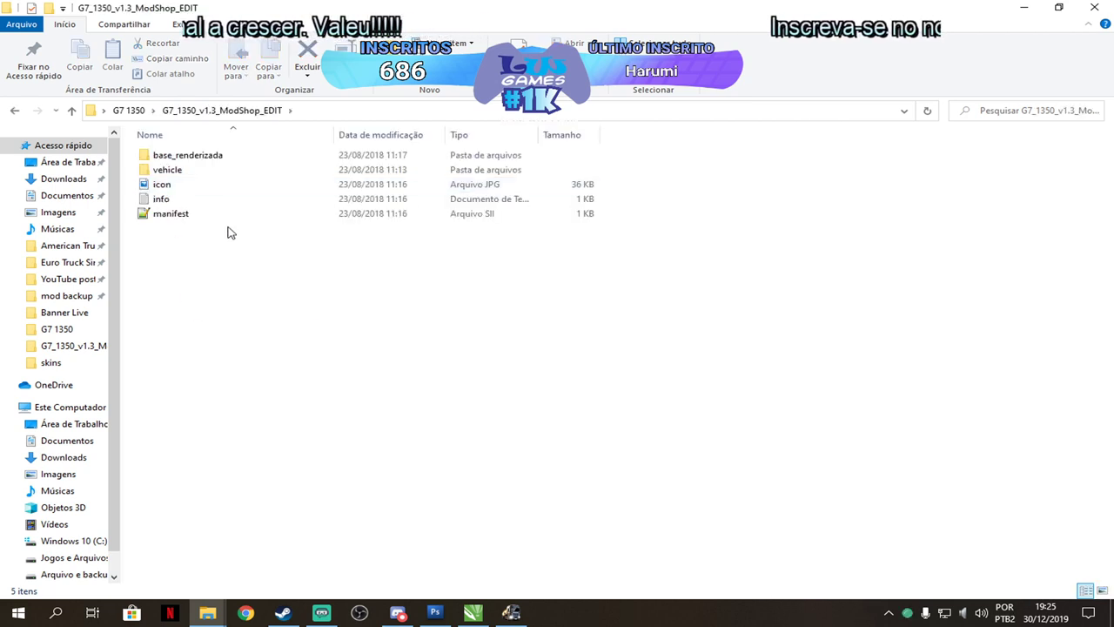
pyautogui.click(172, 218)
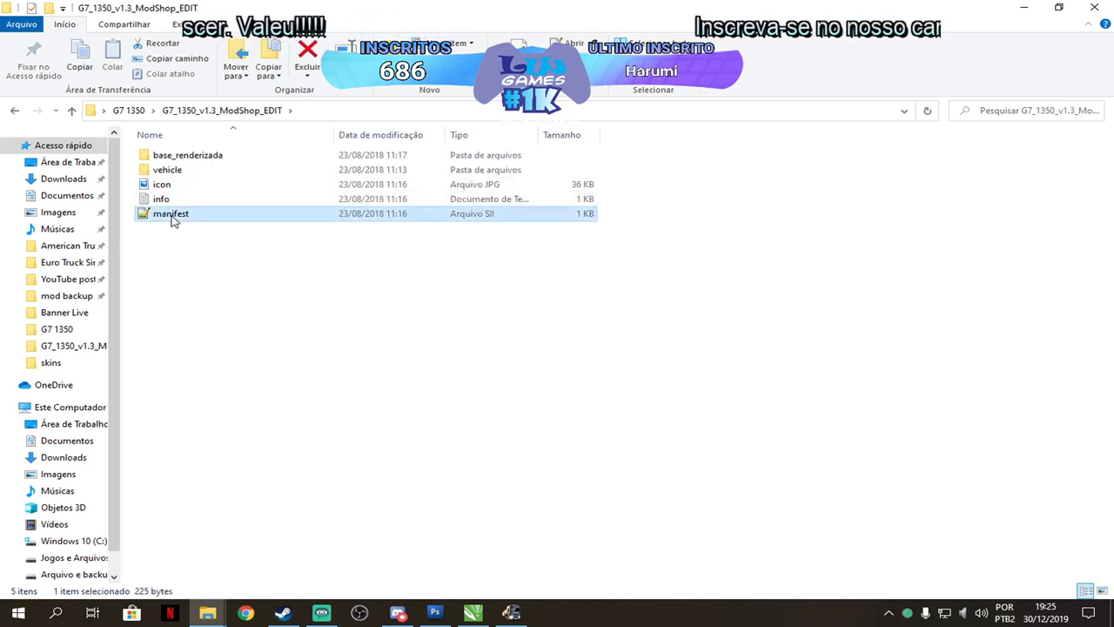
pyautogui.rightClick(172, 218)
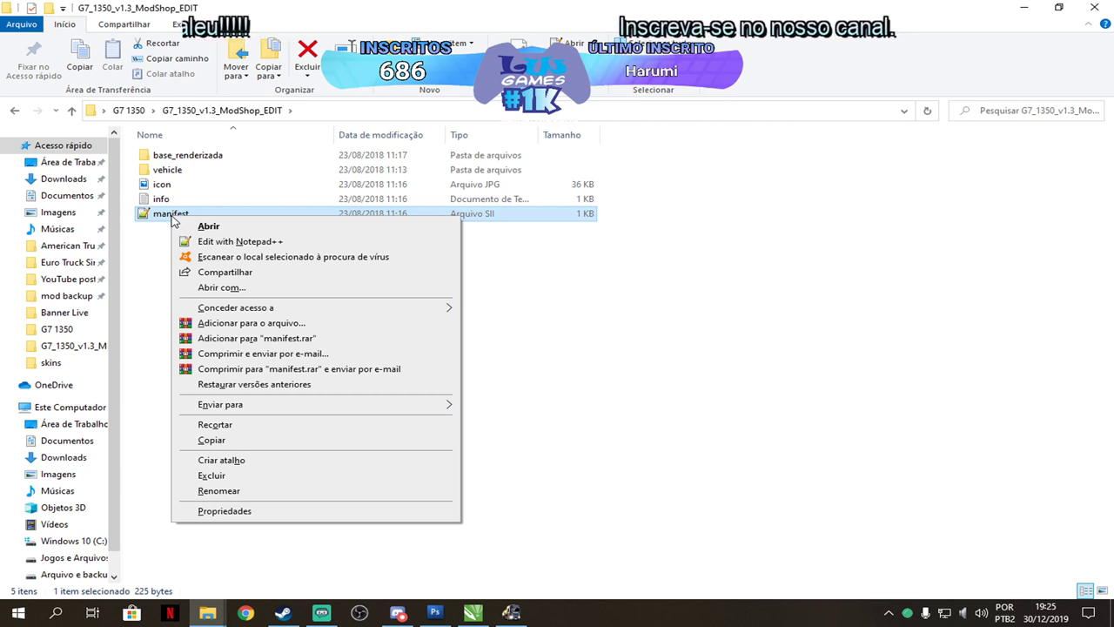
pyautogui.click(277, 291)
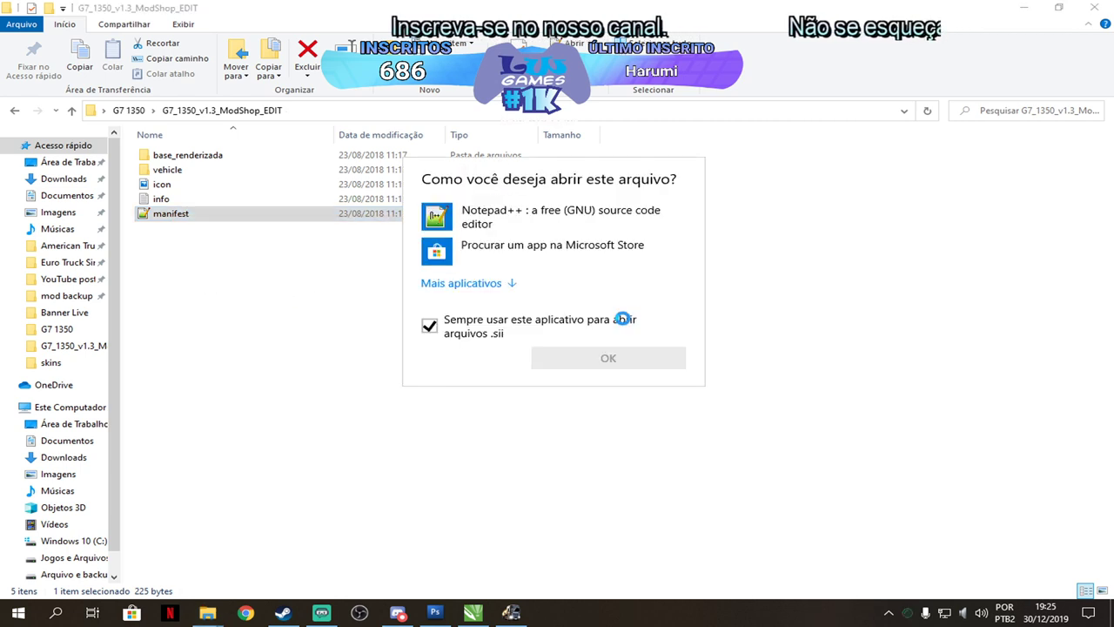
pyautogui.click(550, 287)
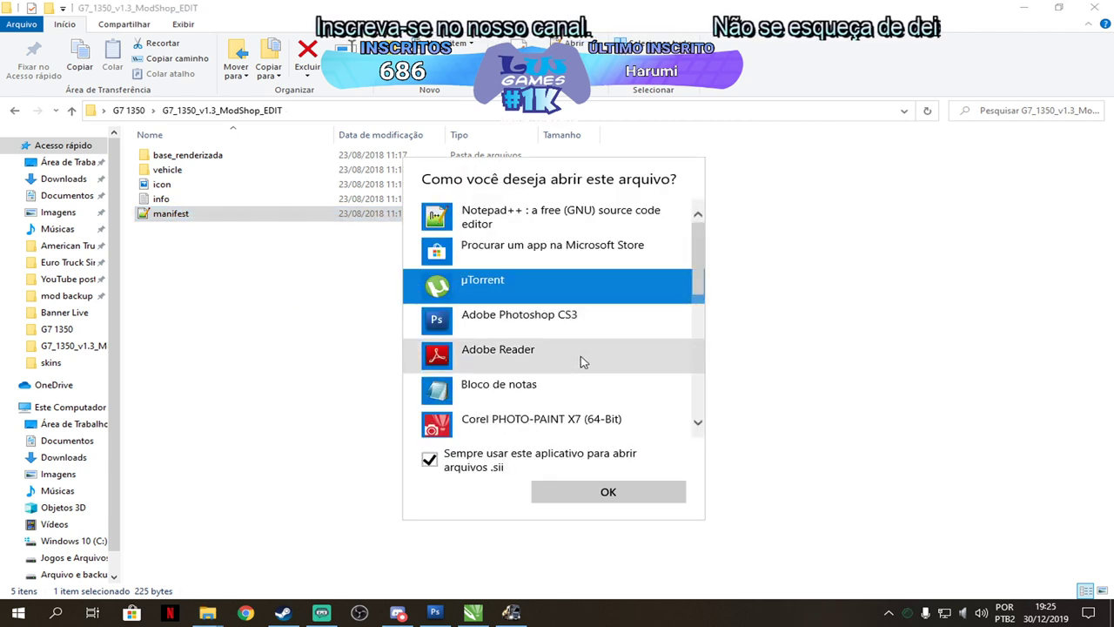
pyautogui.scroll(-1, 580, 360)
pyautogui.click(461, 464)
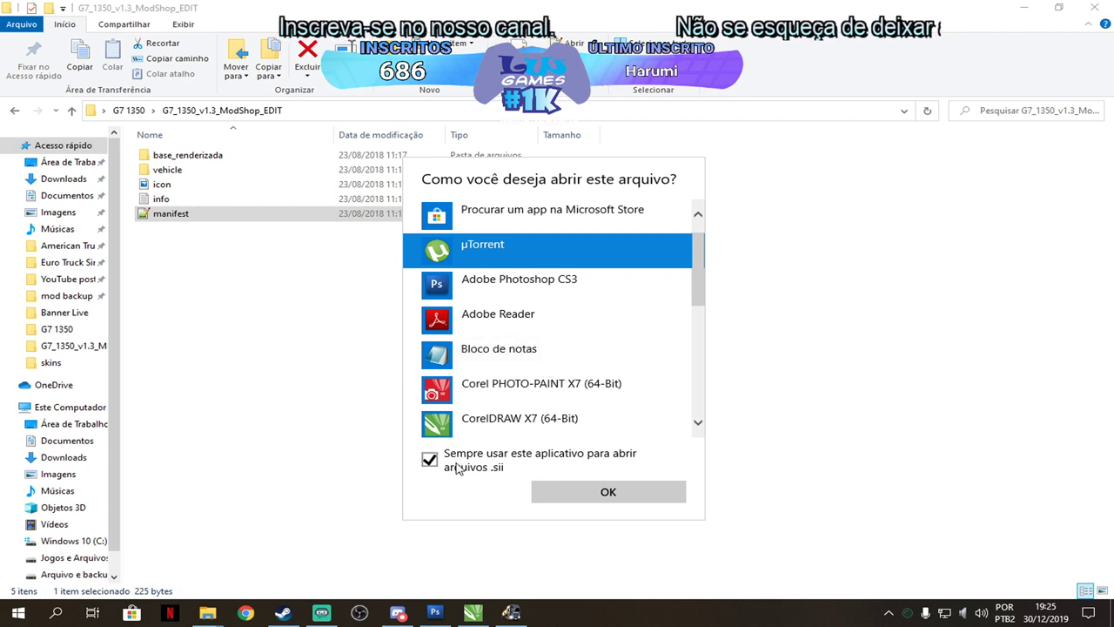
pyautogui.doubleClick(528, 349)
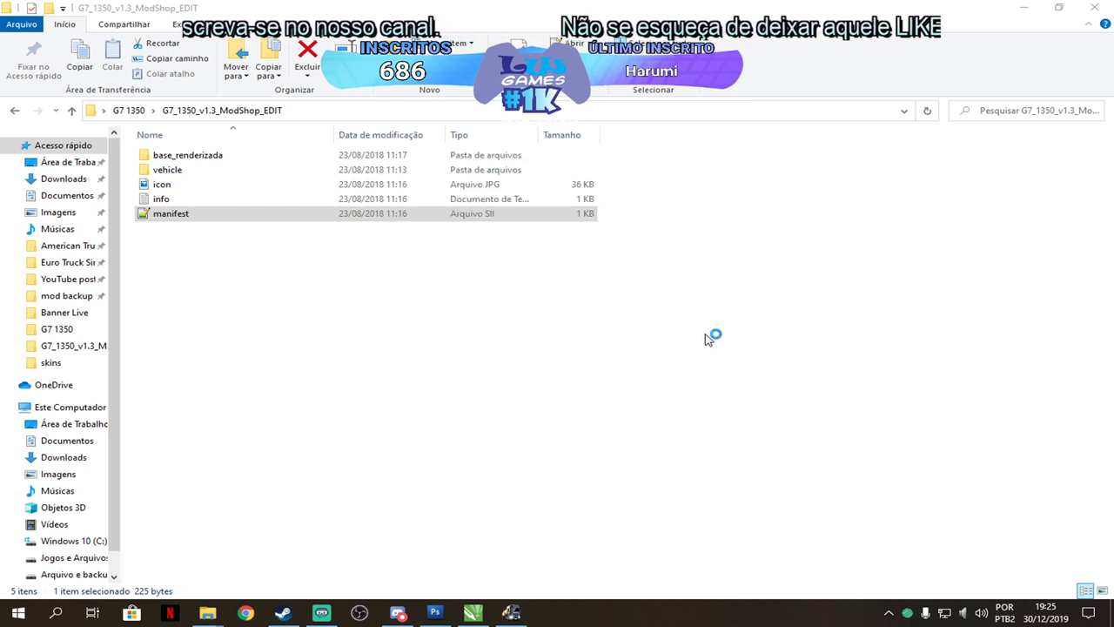
pyautogui.click(178, 219)
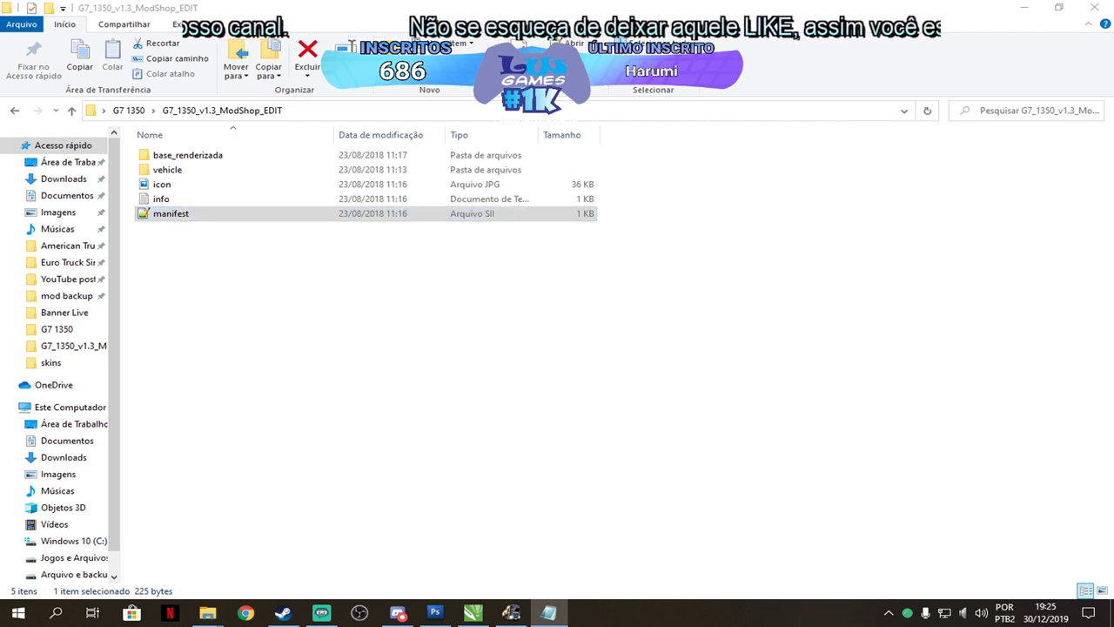
pyautogui.moveTo(957, 131); pyautogui.dragTo(561, 159)
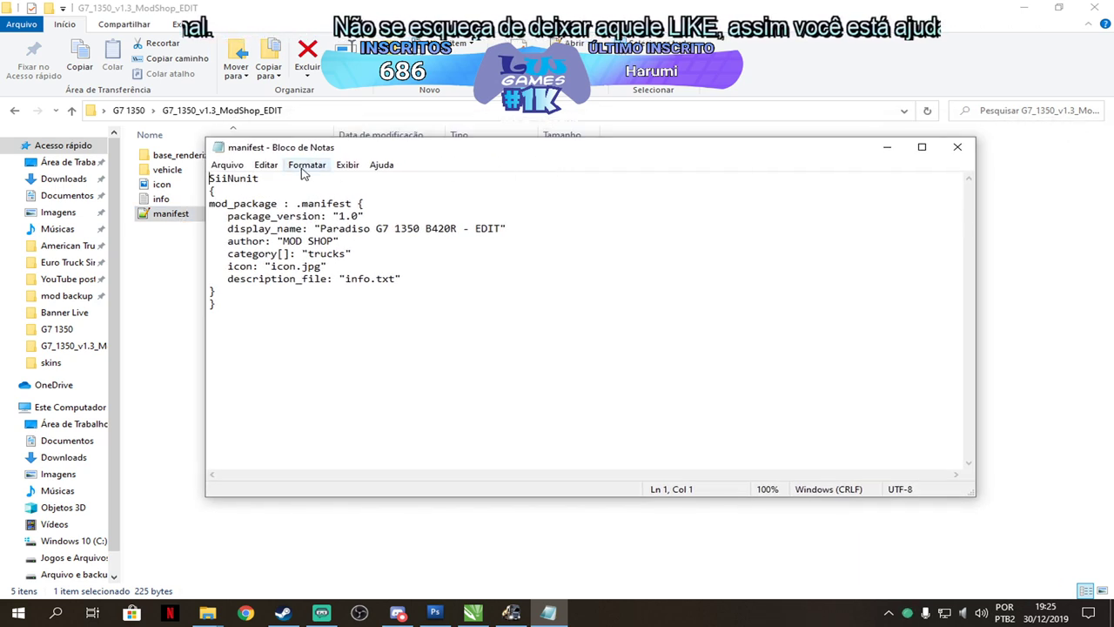
# Enlarge the manifest text to 180% zoom and maximize its window.
pyautogui.click(347, 166)
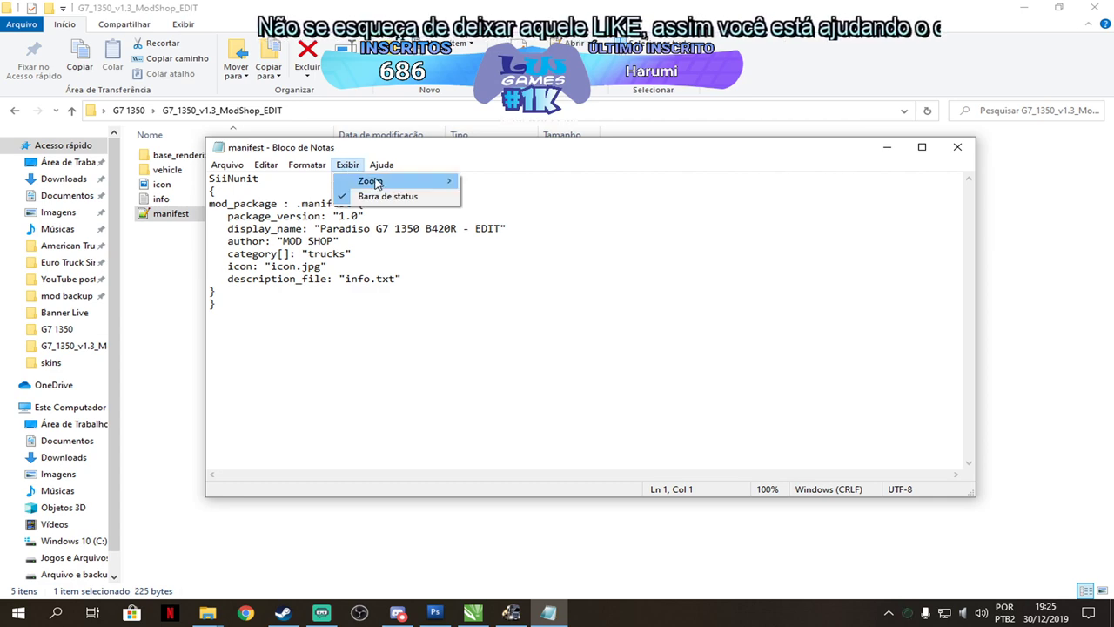
pyautogui.moveTo(439, 181)
pyautogui.click(552, 182)
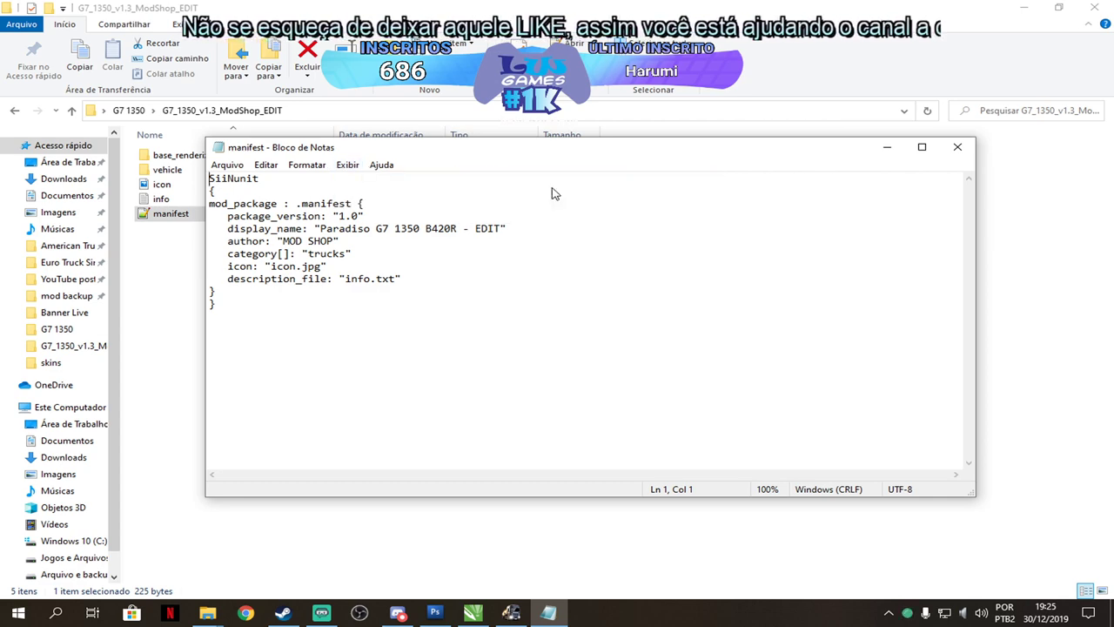
pyautogui.hotkey('ctrl', '+')
pyautogui.hotkey('ctrl', '+')
pyautogui.hotkey('ctrl', '+')
pyautogui.hotkey('ctrl', '+')
pyautogui.hotkey('ctrl', '+')
pyautogui.hotkey('ctrl', '+')
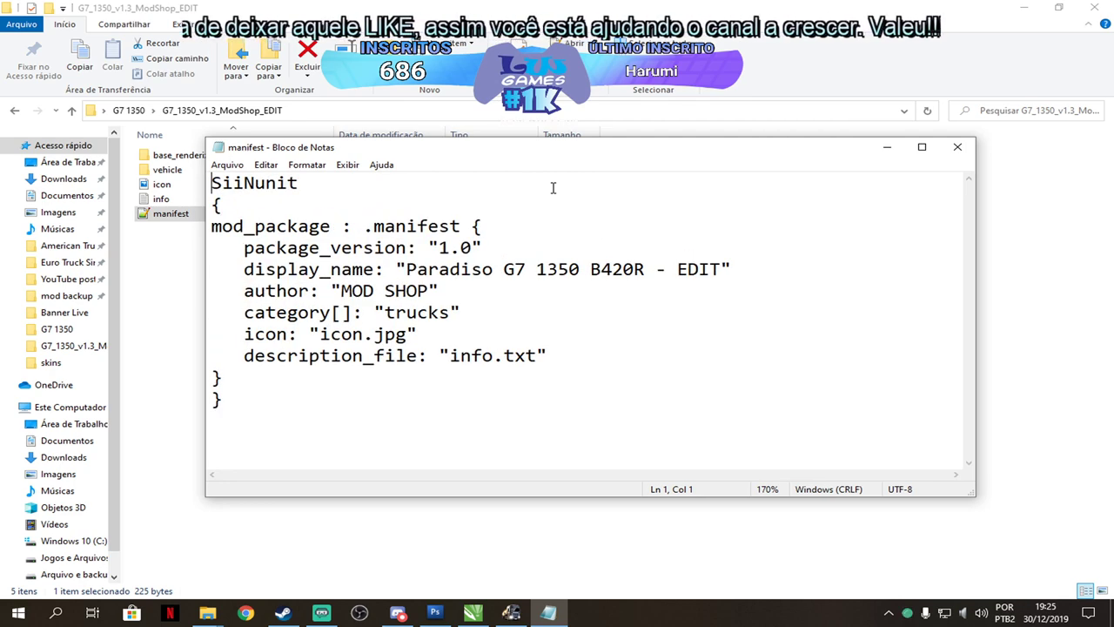
pyautogui.hotkey('ctrl', '+')
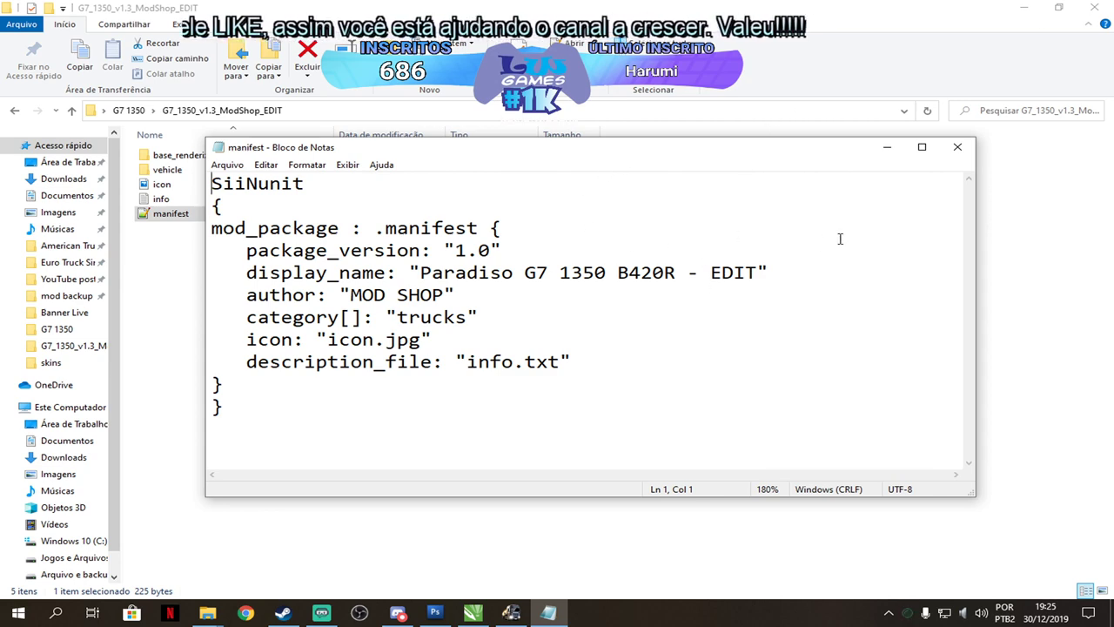
pyautogui.click(922, 146)
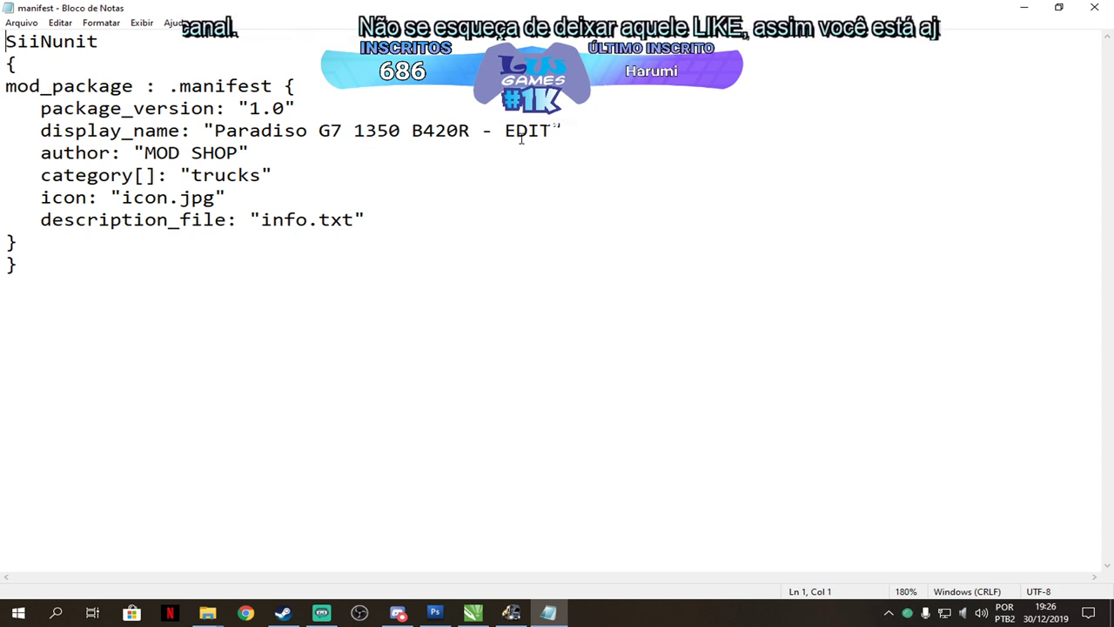
# Replace the manifest's author value MOD SHOP with the skin author's full name.
pyautogui.moveTo(216, 131); pyautogui.dragTo(544, 131)
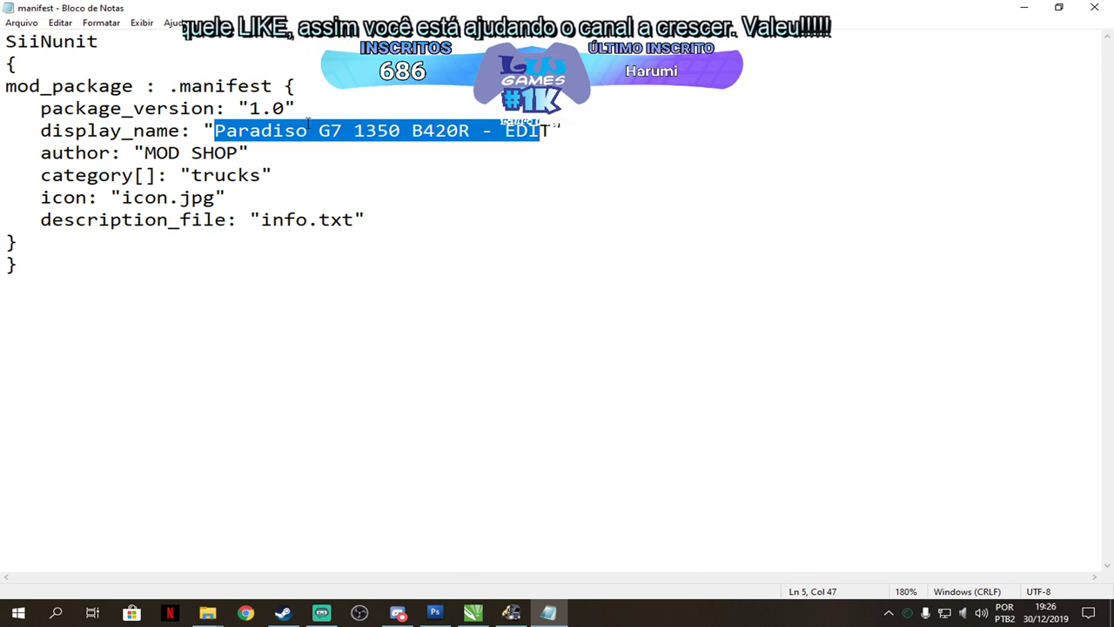
pyautogui.click(261, 132)
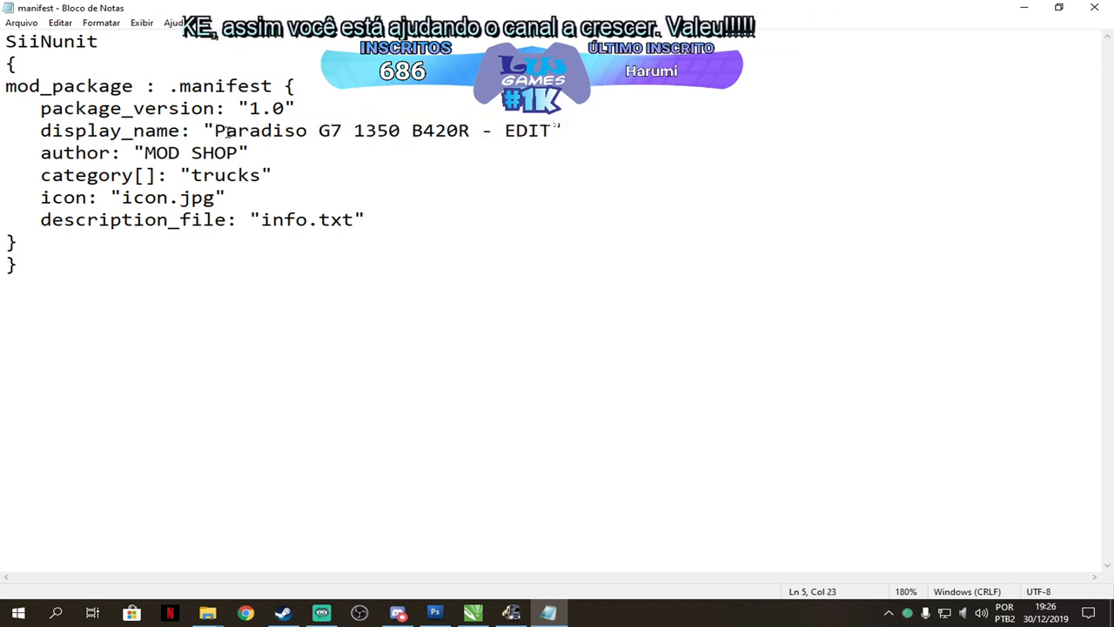
pyautogui.moveTo(144, 153); pyautogui.dragTo(239, 154)
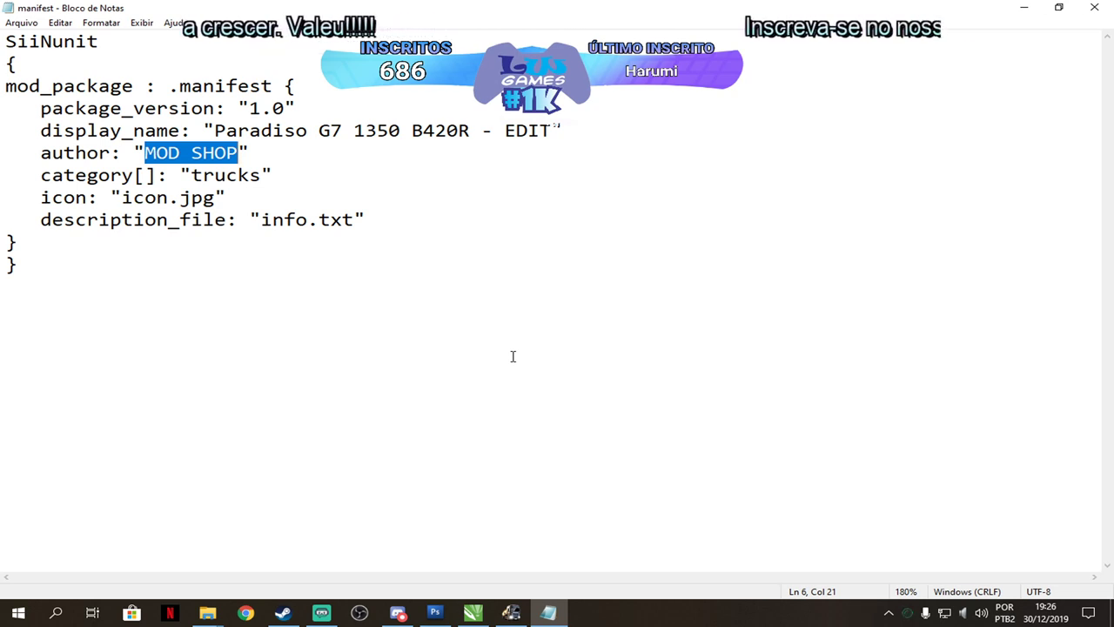
pyautogui.write('Lauro Wagner')
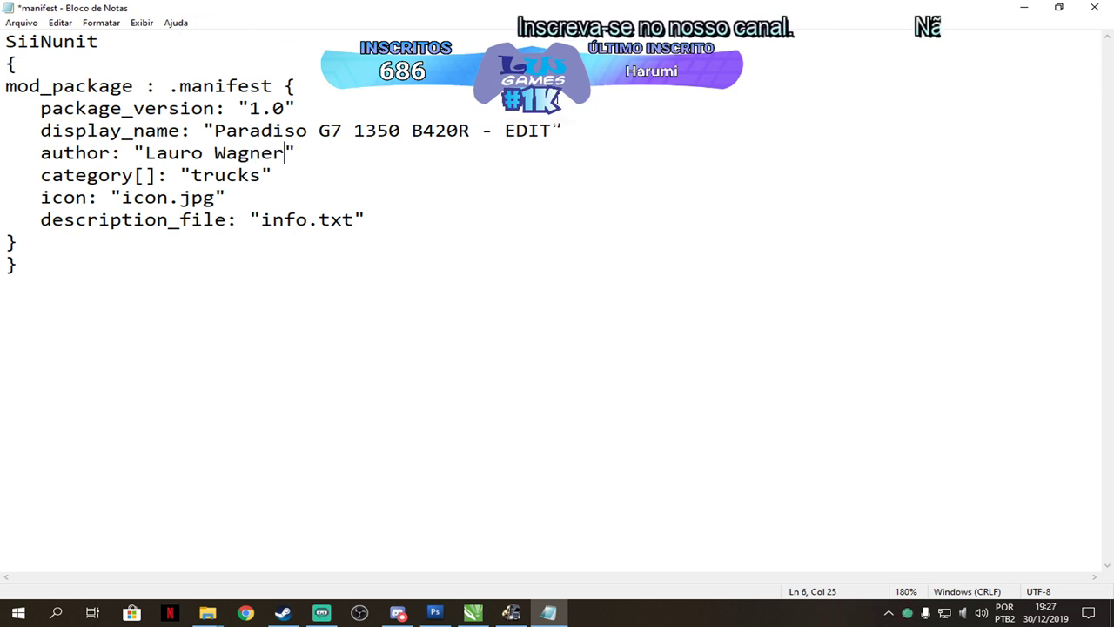
# Change the manifest's display_name to "Skin HARUMI para Paradiso G7 1350 B420R".
pyautogui.click(505, 130)
pyautogui.moveTo(506, 131); pyautogui.dragTo(551, 130)
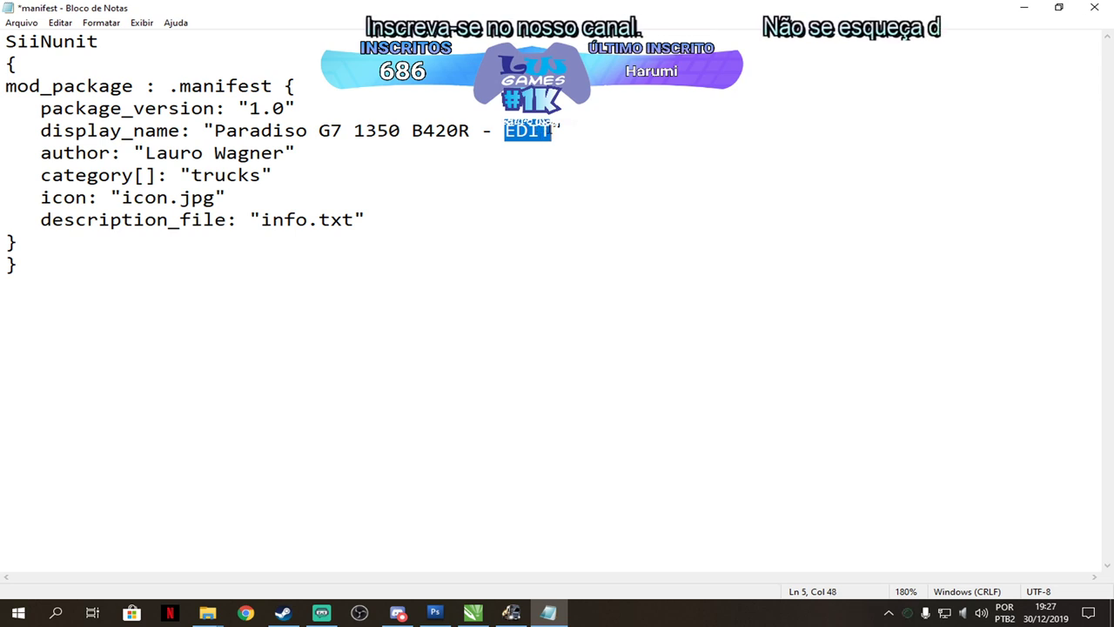
pyautogui.press('BackSpace')
pyautogui.press('BackSpace')
pyautogui.press('BackSpace')
pyautogui.press('BackSpace')
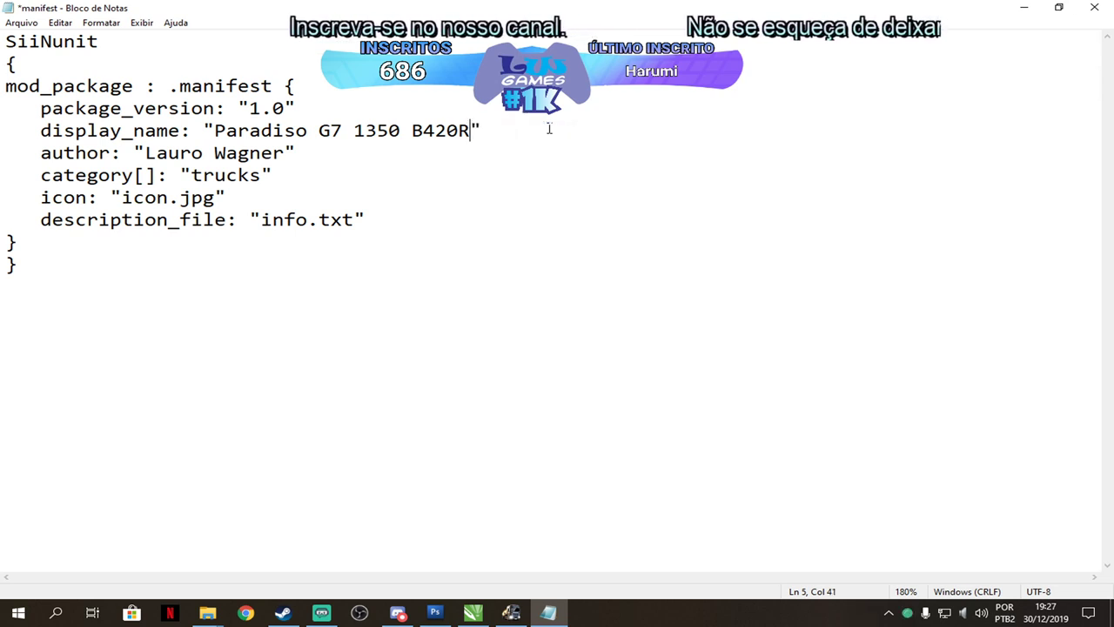
pyautogui.click(213, 130)
pyautogui.write('Sk')
pyautogui.write('in ')
pyautogui.write('HAR')
pyautogui.write('UMI')
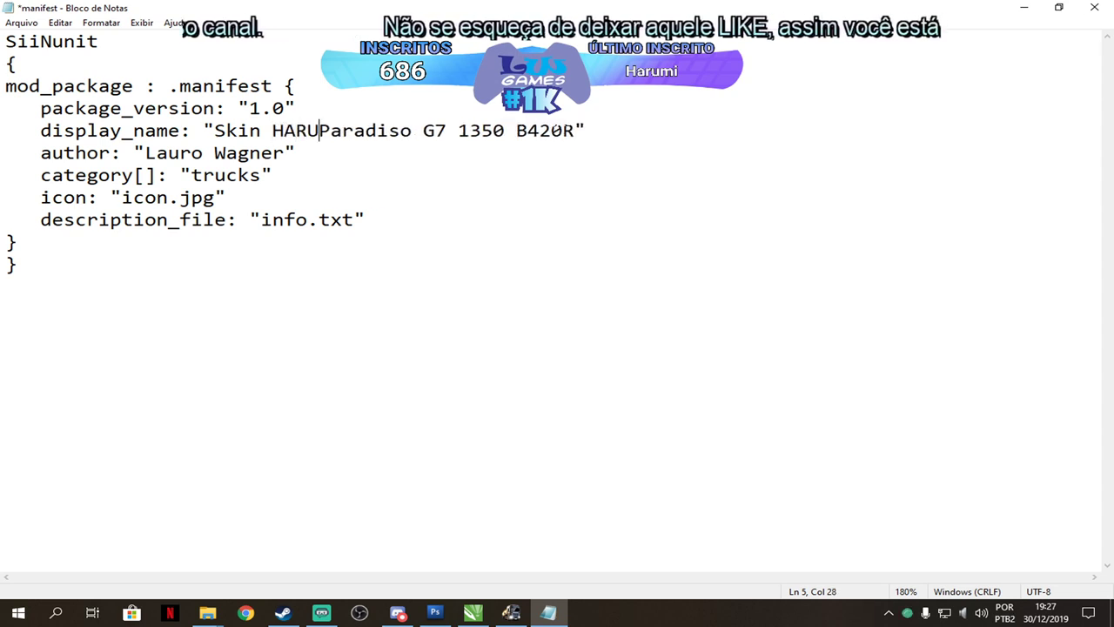
pyautogui.write(' para')
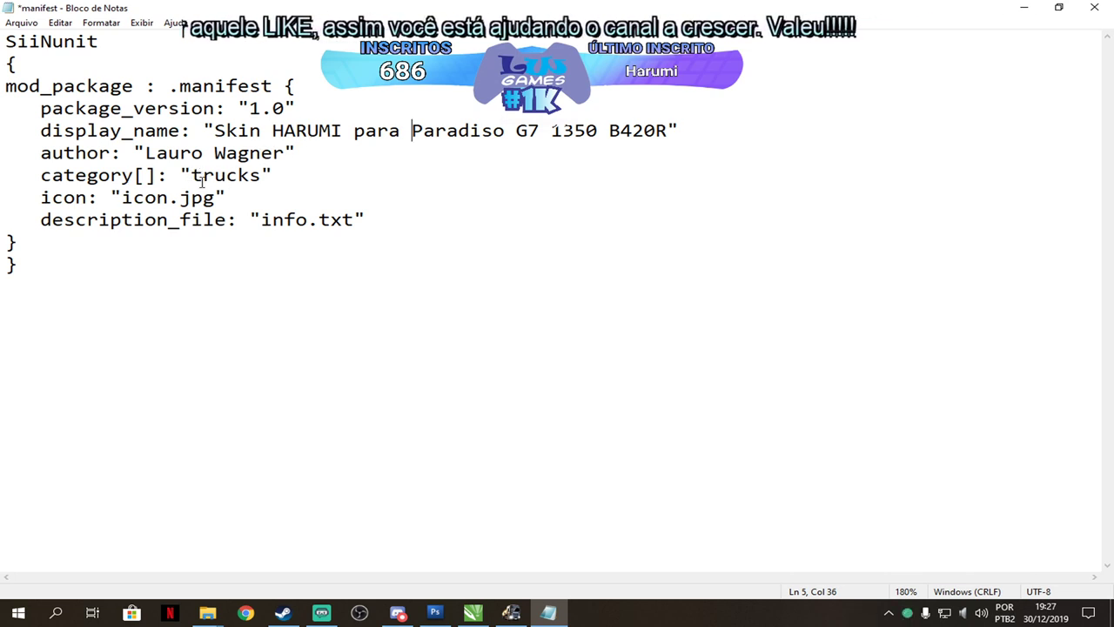
# Check the category entry in manifest.sii of the G7_1350_v1.3_ModShop_SKIN_pack archive in the mod folder, and close the archive.
pyautogui.moveTo(191, 181); pyautogui.dragTo(260, 181)
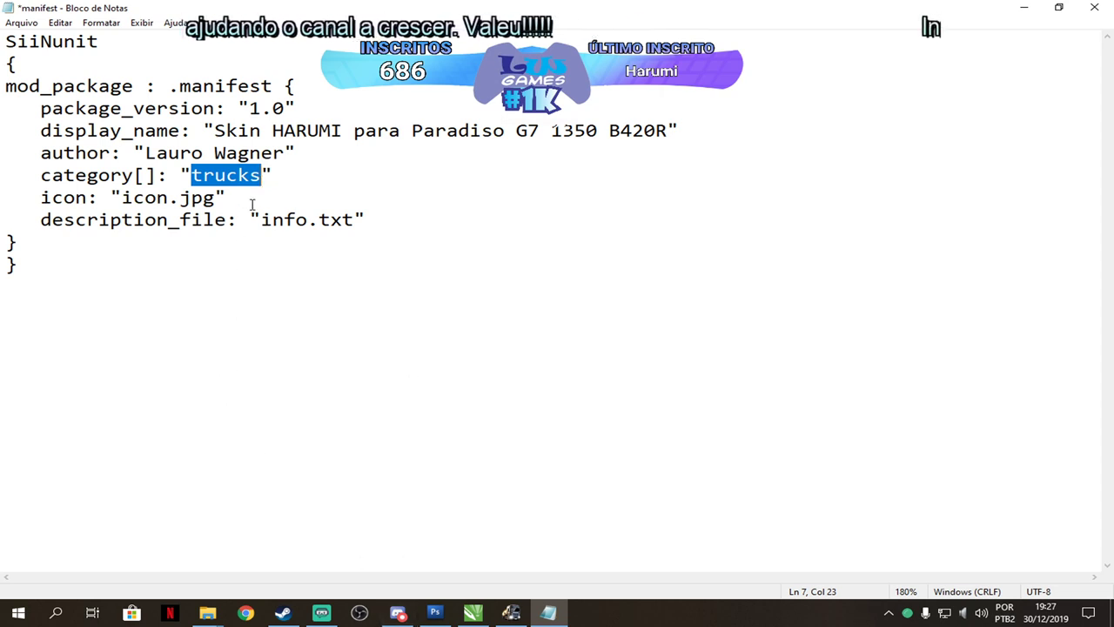
pyautogui.moveTo(207, 613)
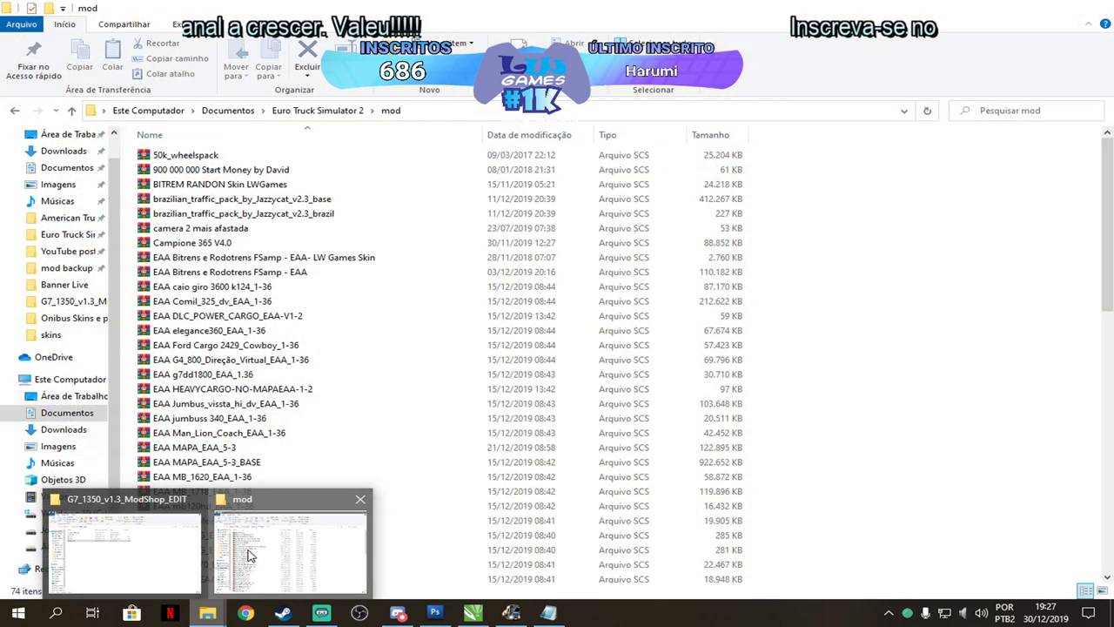
pyautogui.click(253, 548)
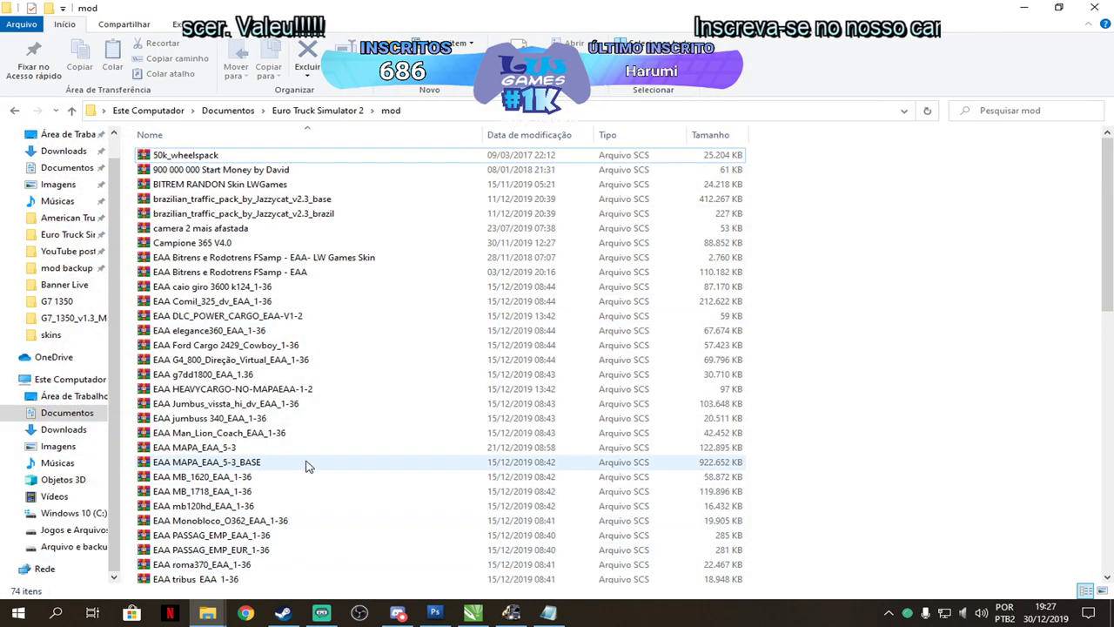
pyautogui.scroll(-2, 313, 470)
pyautogui.scroll(-3, 315, 470)
pyautogui.scroll(-2, 340, 513)
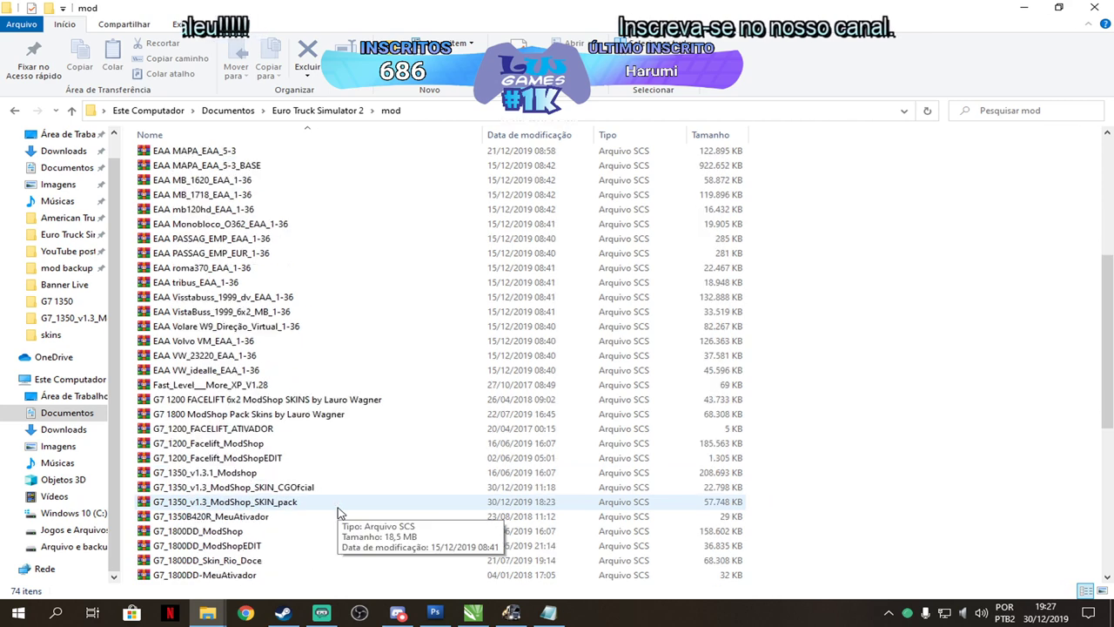
pyautogui.click(277, 504)
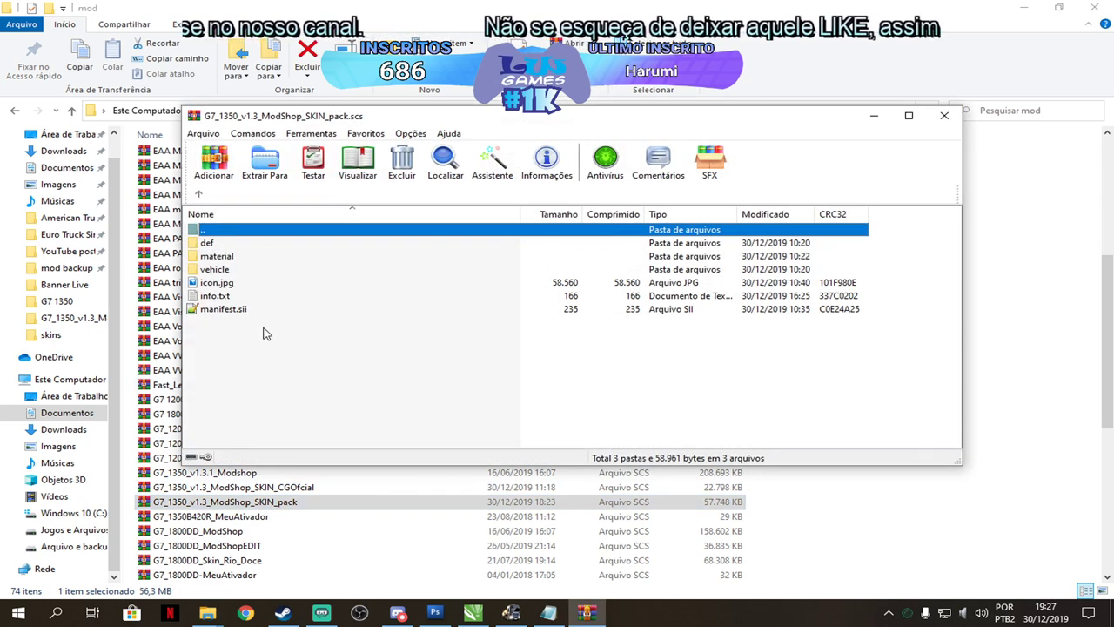
pyautogui.doubleClick(222, 311)
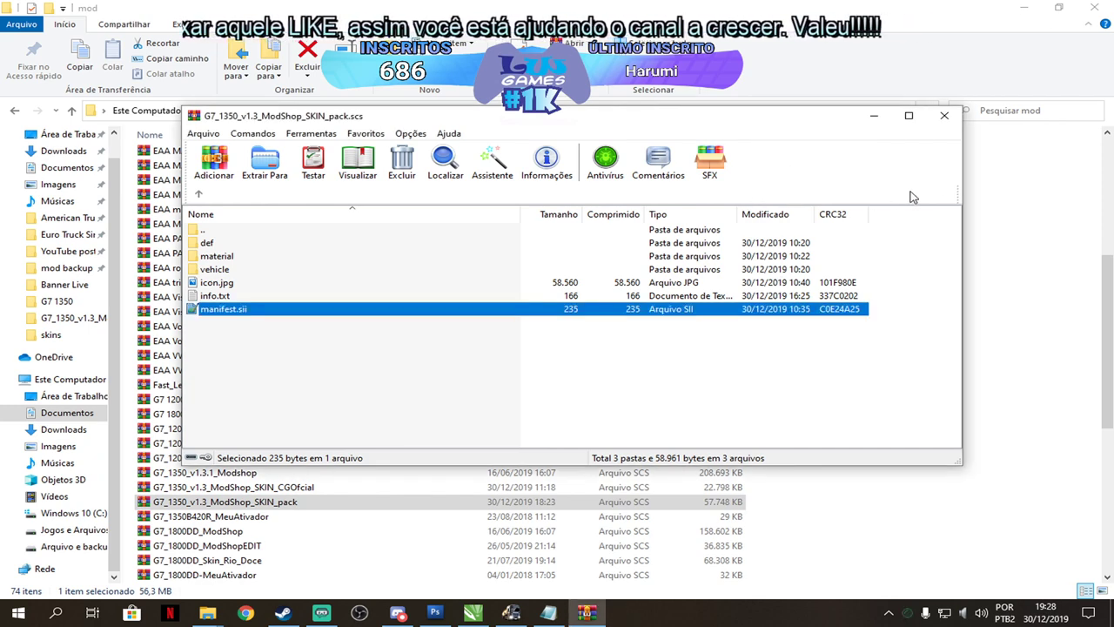
pyautogui.click(946, 126)
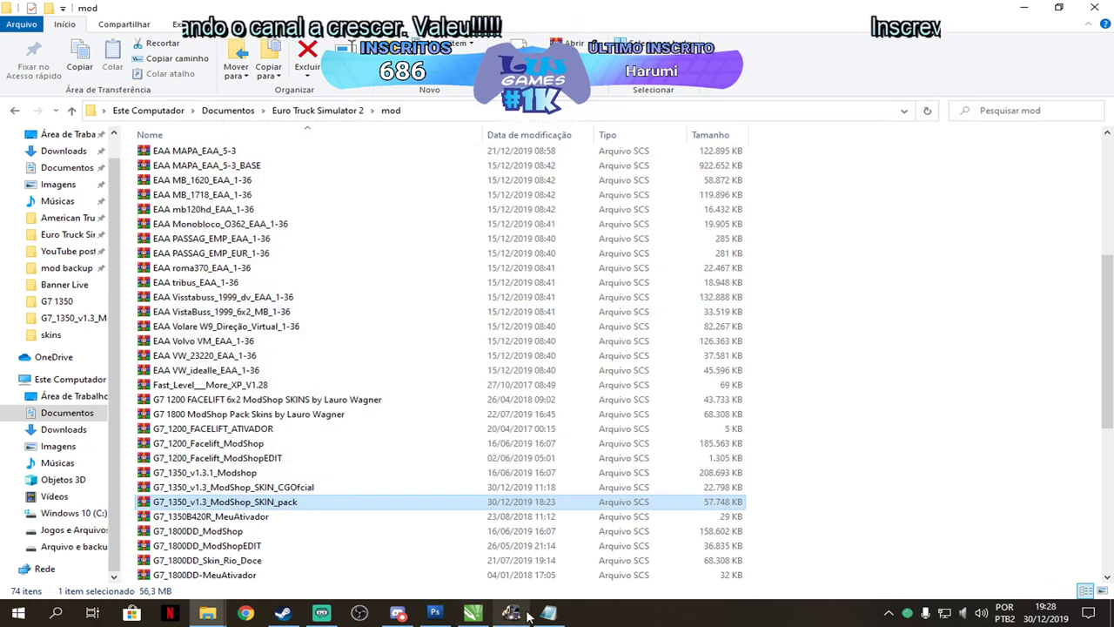
# Return to the manifest being edited and set its category to "paint_job".
pyautogui.click(557, 615)
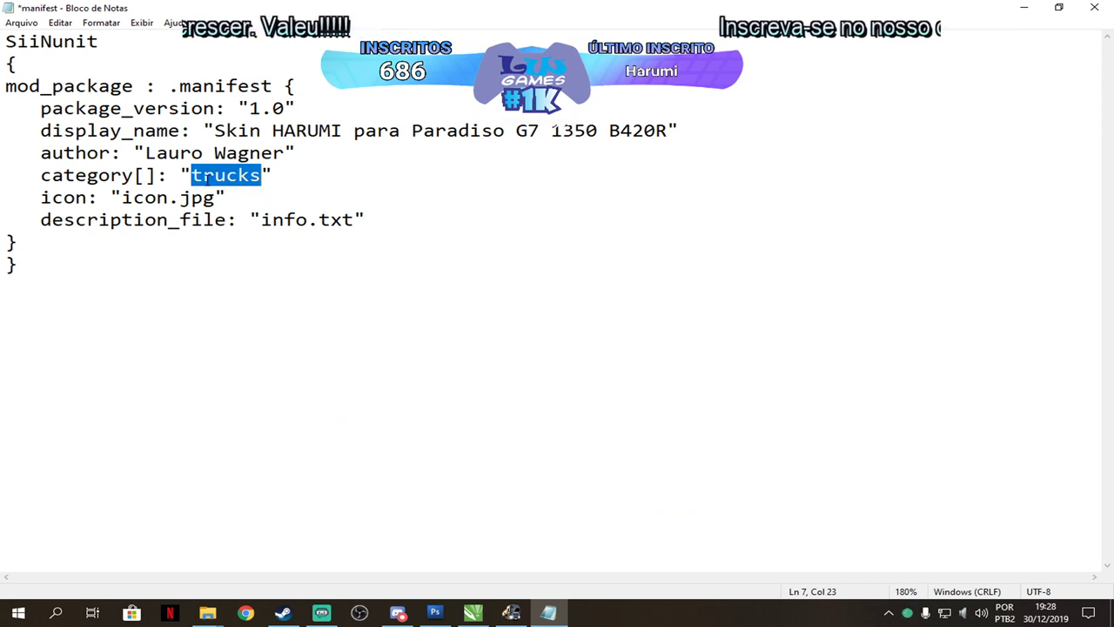
pyautogui.write('paint_job')
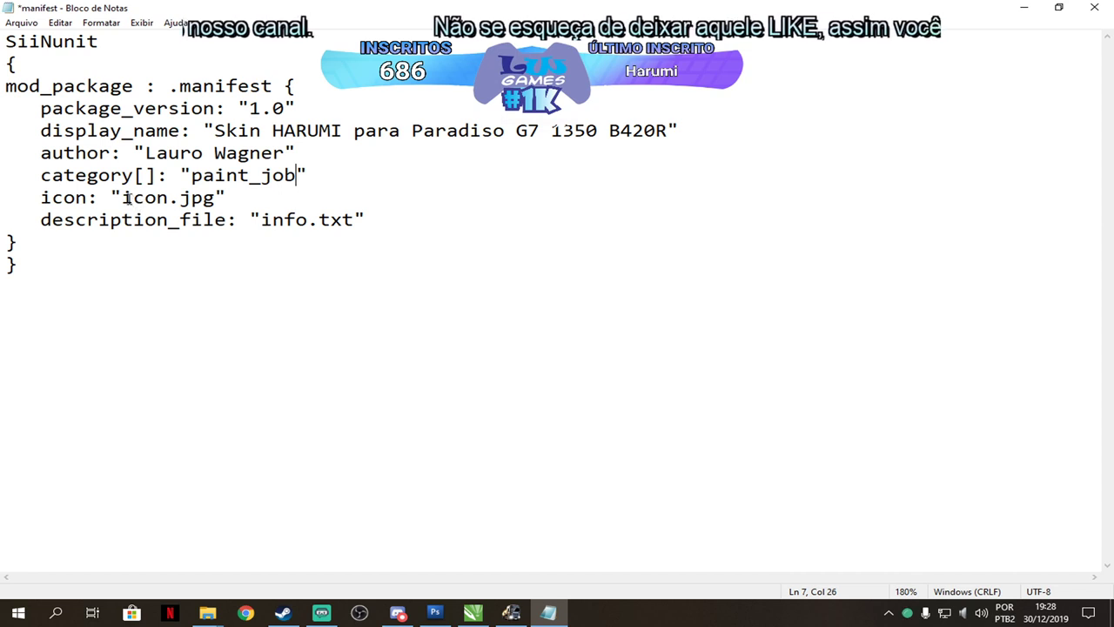
# View the icon image in the G7_1350_v1.3_ModShop_EDIT folder that the manifest's icon entry refers to.
pyautogui.moveTo(121, 198); pyautogui.dragTo(215, 198)
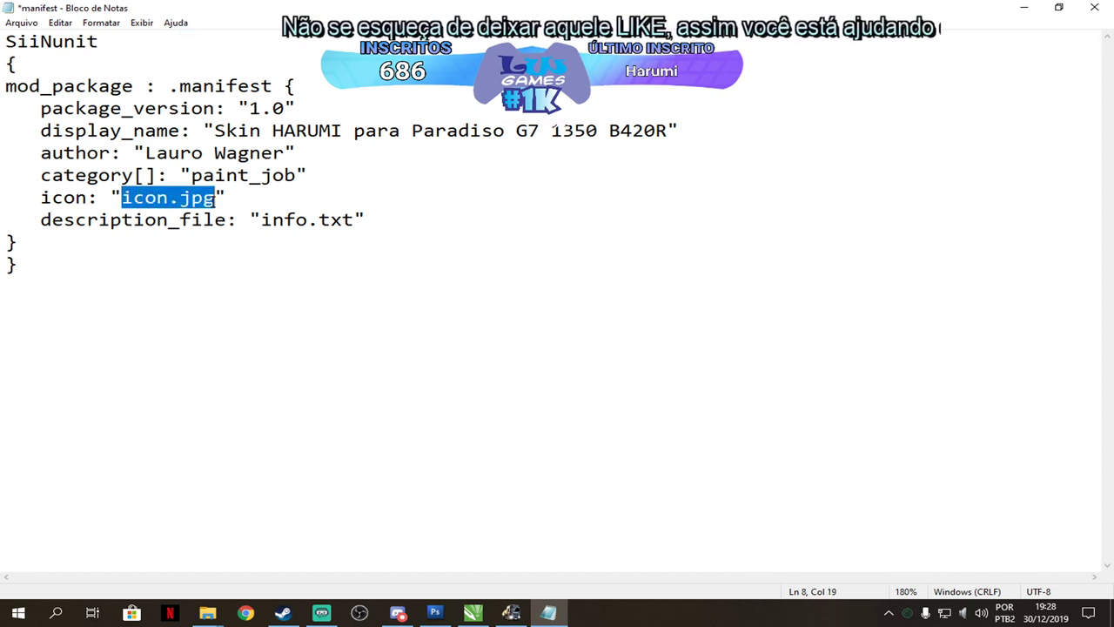
pyautogui.click(207, 613)
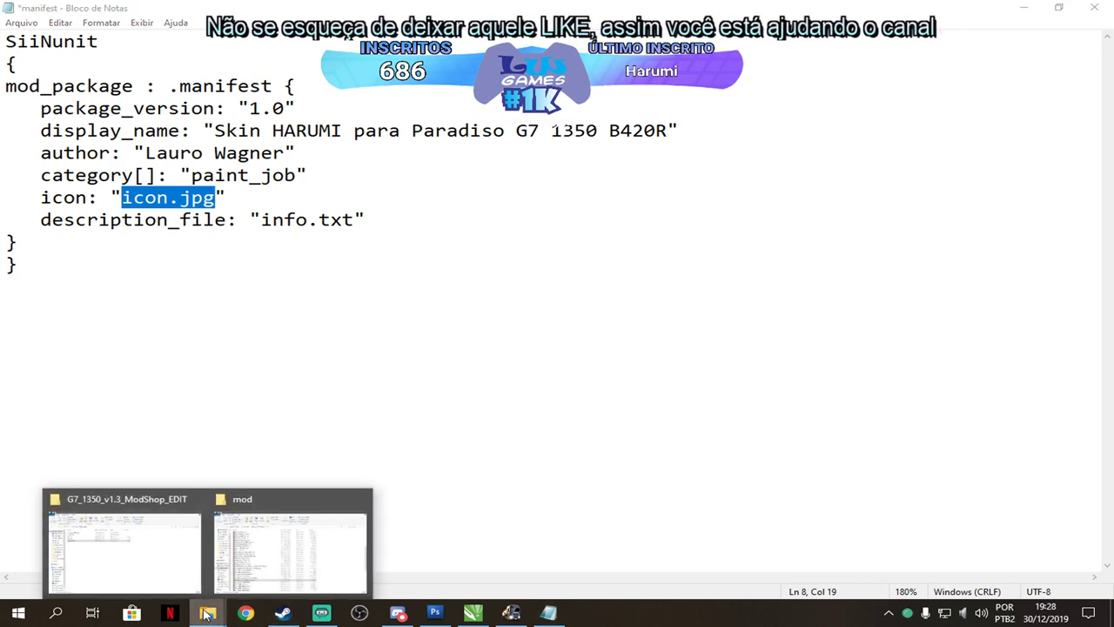
pyautogui.click(165, 551)
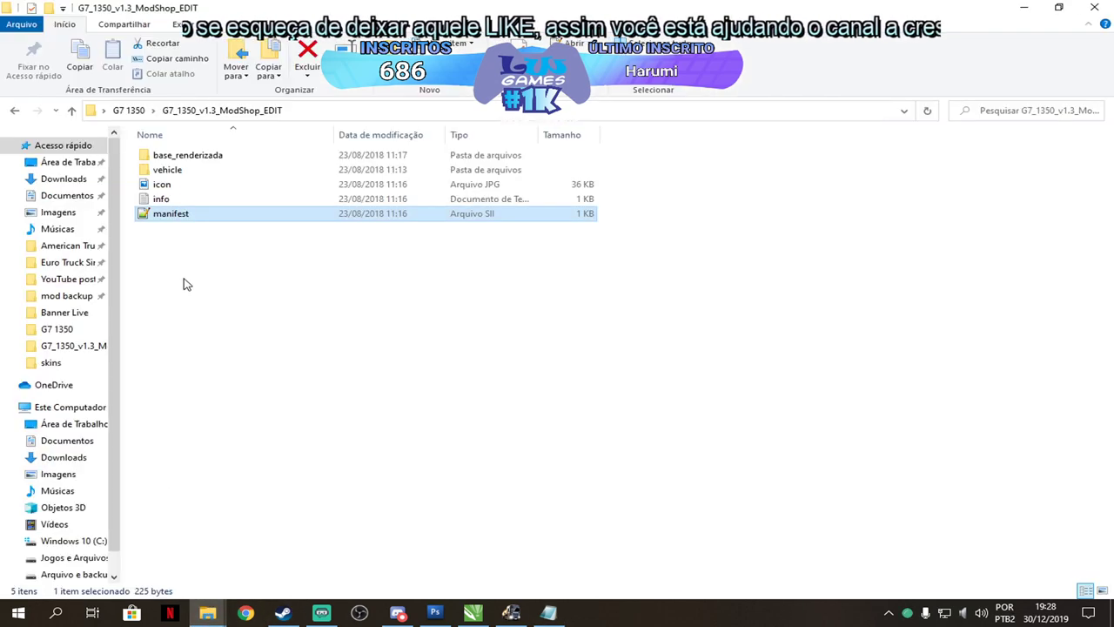
pyautogui.click(178, 190)
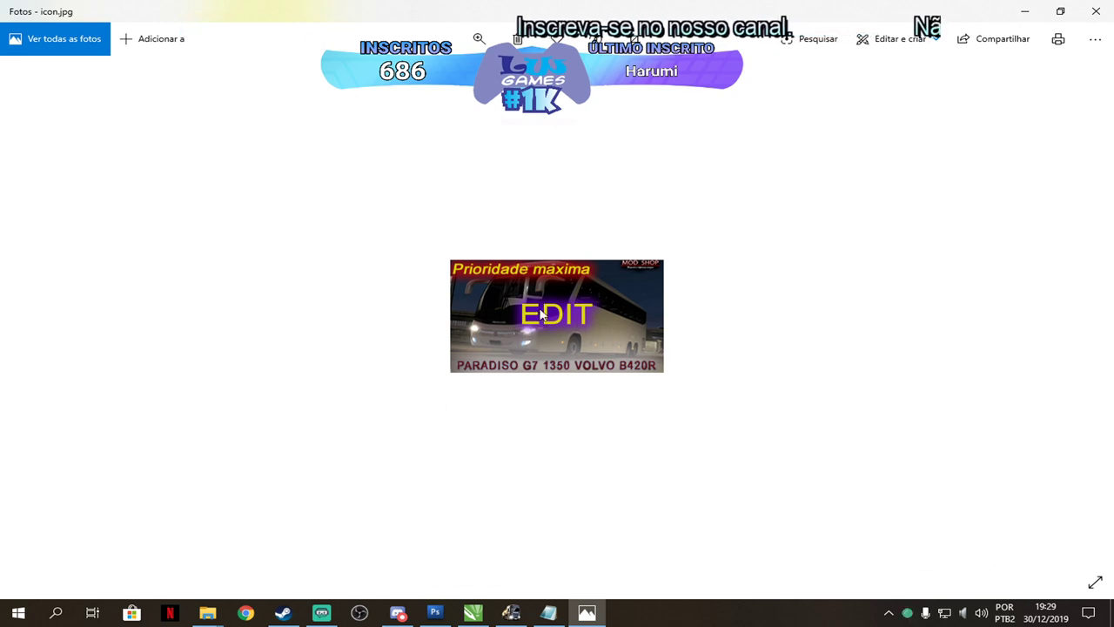
# Close the icon image and review the manifest's package_version, display_name, author, category, icon and description_file entries.
pyautogui.click(1096, 11)
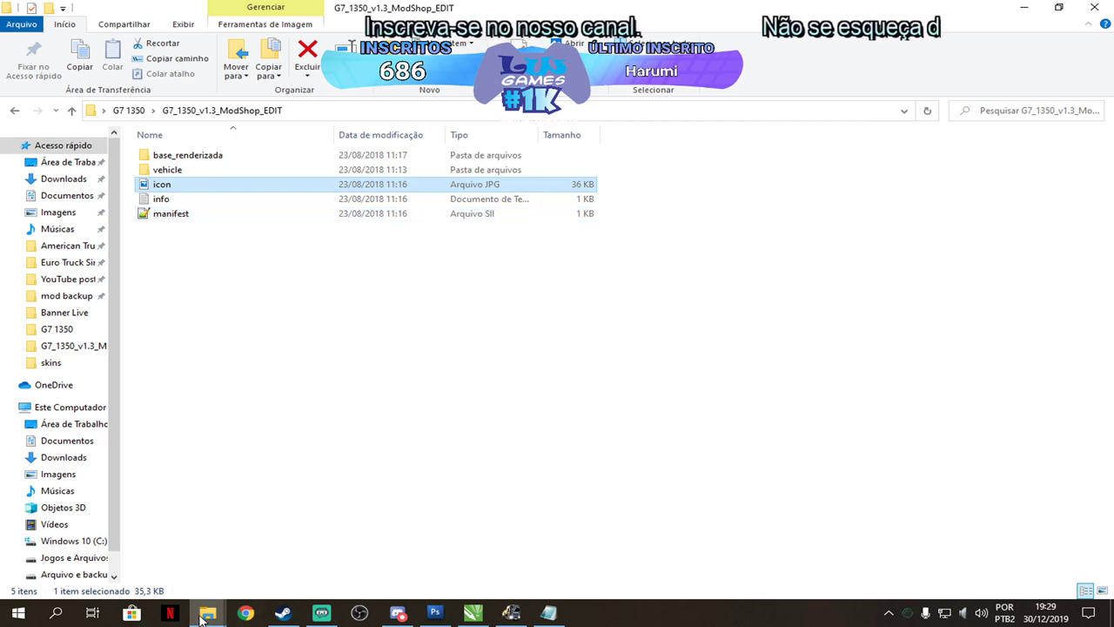
pyautogui.click(558, 617)
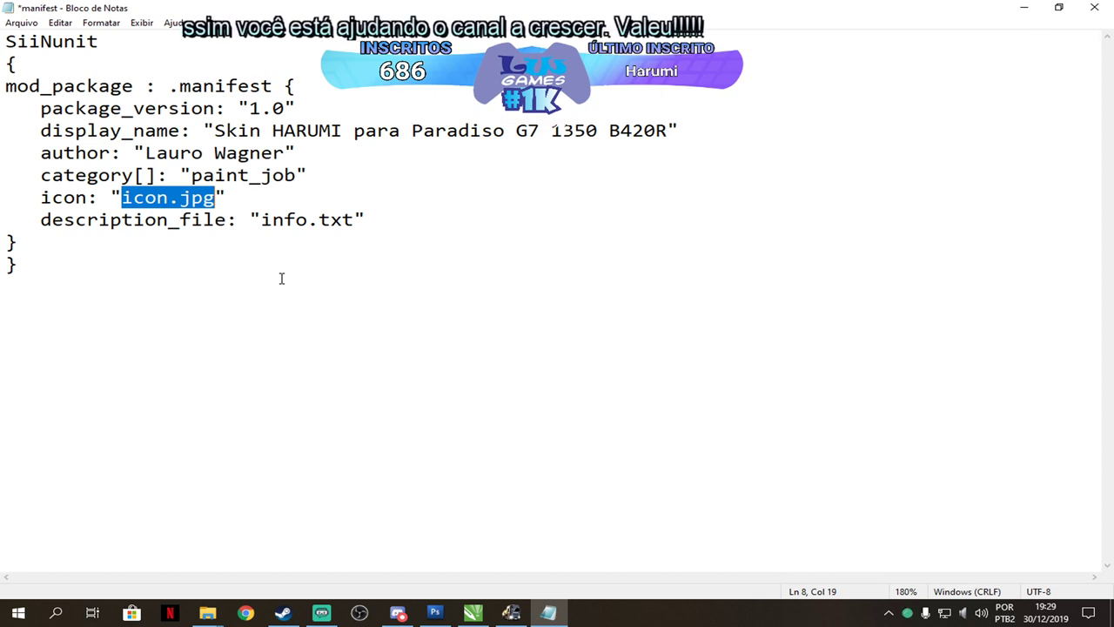
pyautogui.hotkey('alt', 'Tab')
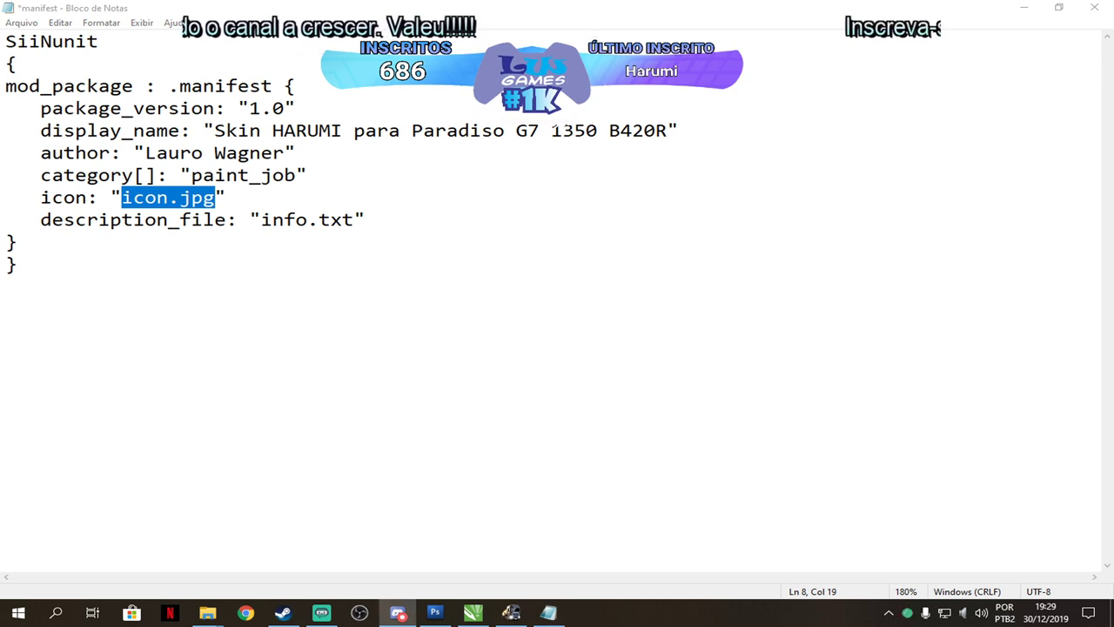
pyautogui.hotkey('alt', 'Tab')
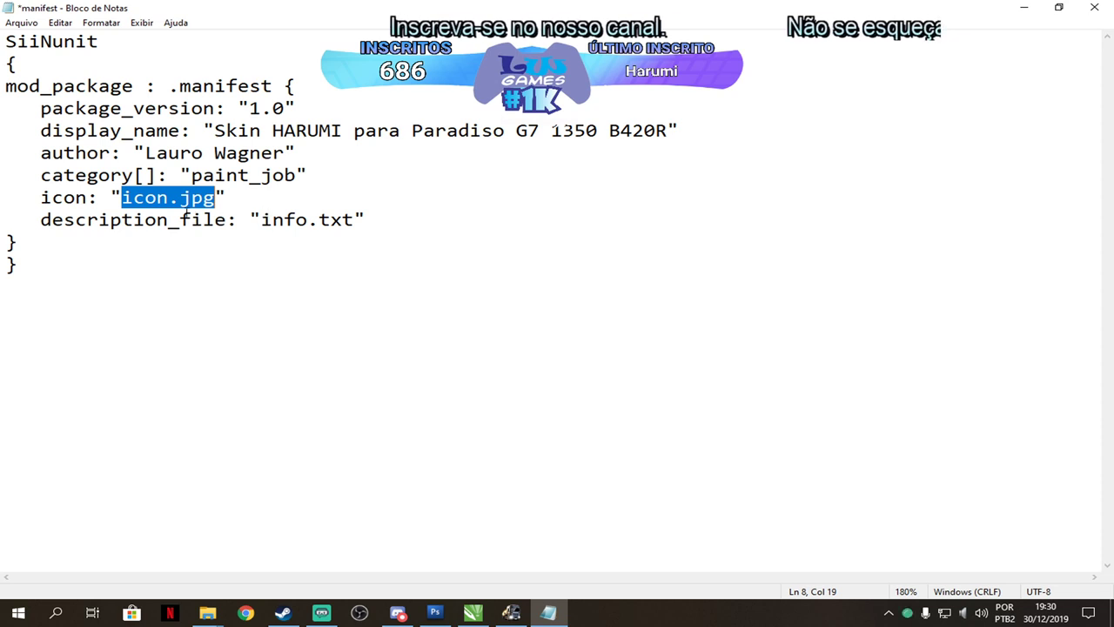
pyautogui.doubleClick(253, 108)
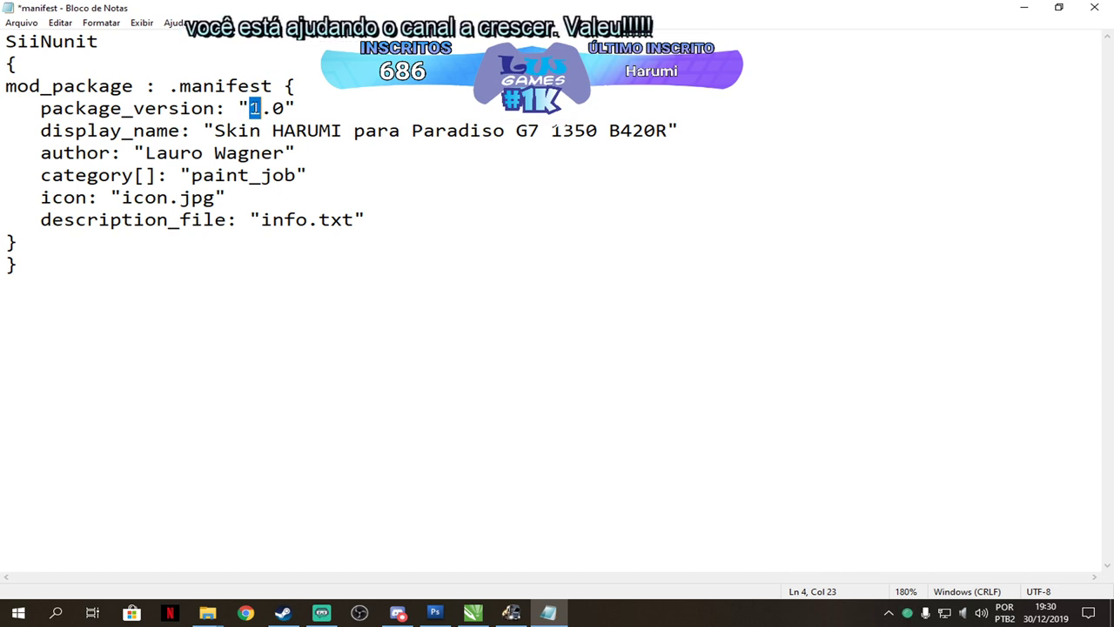
pyautogui.moveTo(215, 130); pyautogui.dragTo(679, 131)
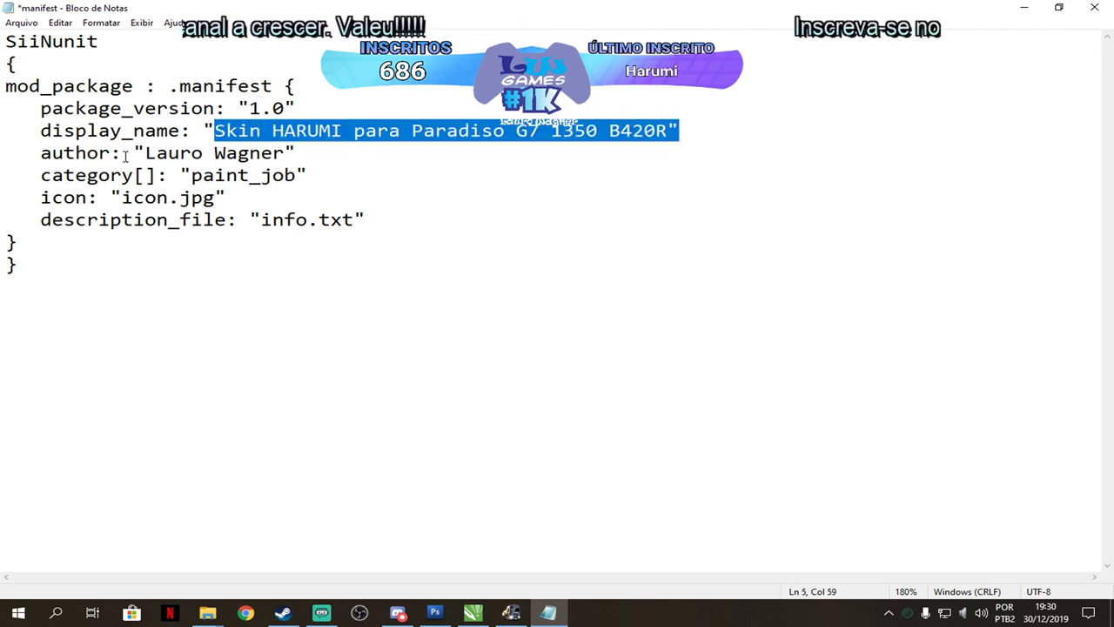
pyautogui.moveTo(145, 153); pyautogui.dragTo(289, 151)
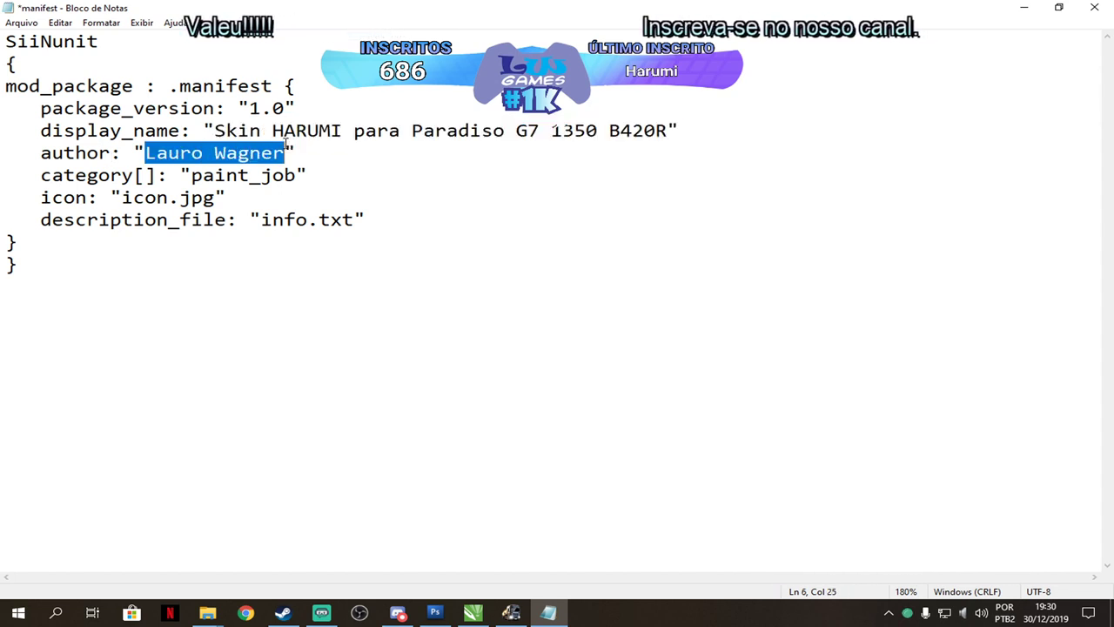
pyautogui.moveTo(202, 176)
pyautogui.mouseDown()
pyautogui.moveTo(193, 176)
pyautogui.moveTo(295, 175)
pyautogui.mouseUp()
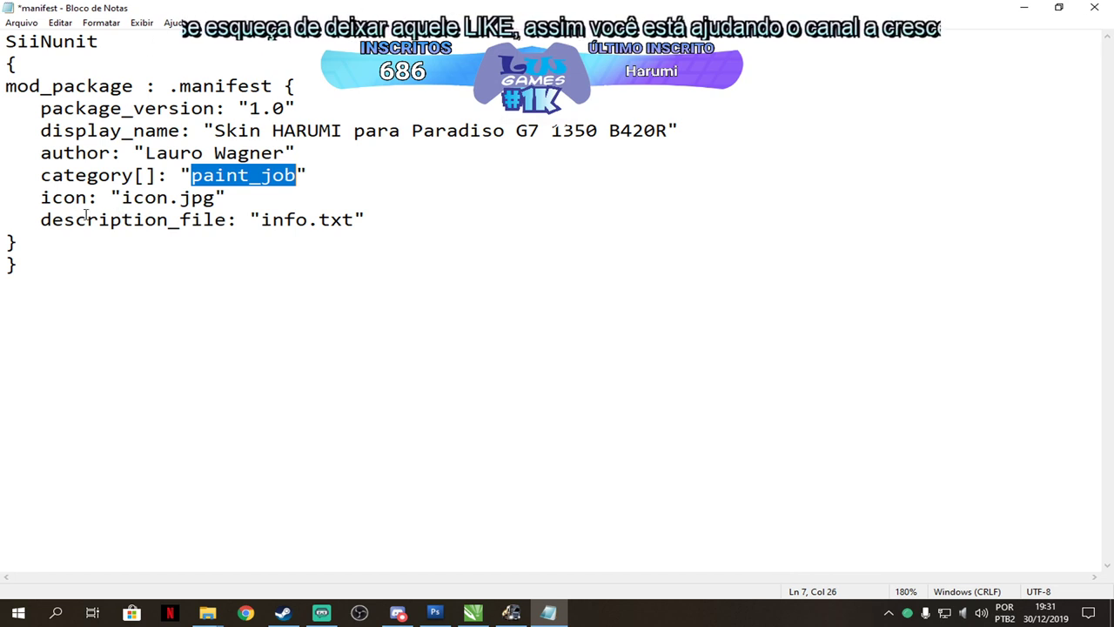
pyautogui.moveTo(122, 199); pyautogui.dragTo(215, 202)
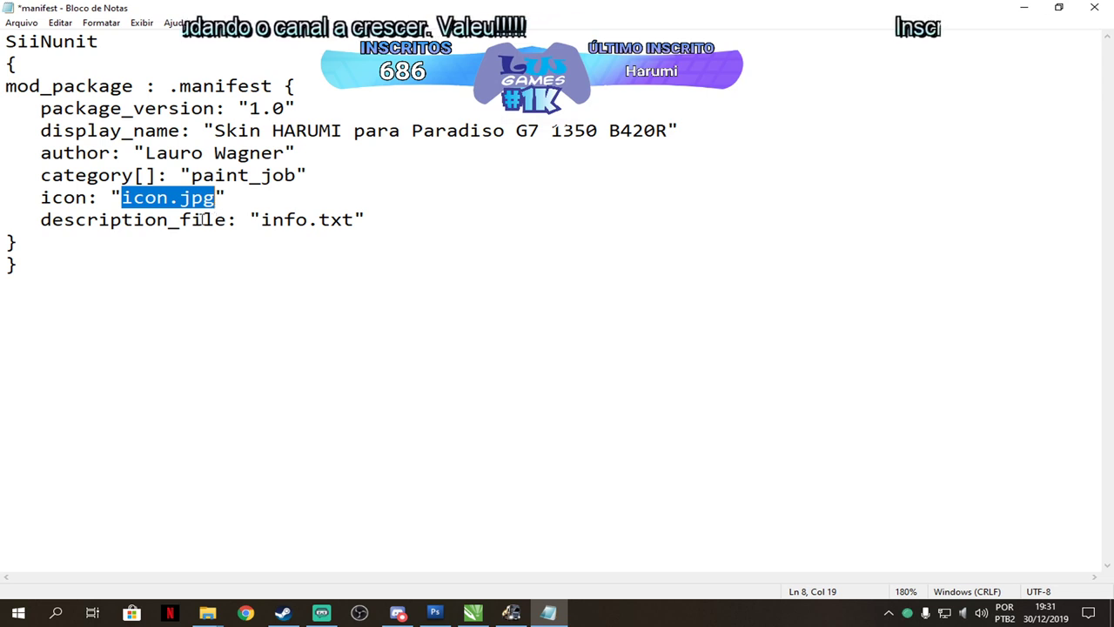
pyautogui.moveTo(261, 220); pyautogui.dragTo(355, 219)
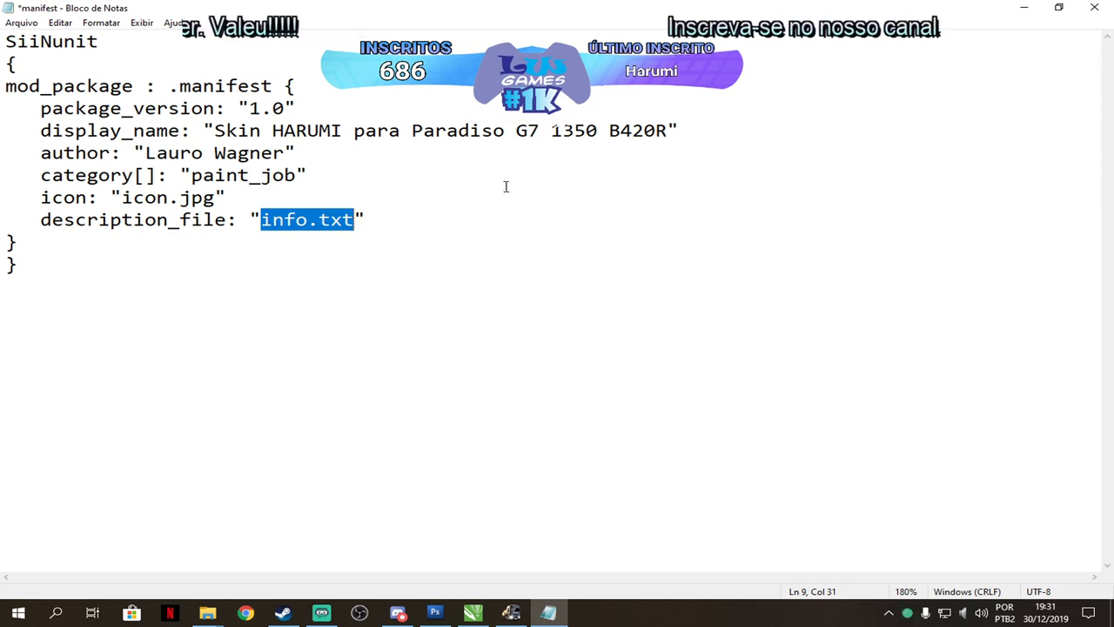
# Open the info text file in the G7_1350_v1.3_ModShop_EDIT folder, enlarge its text to 190%, and examine the description's first line.
pyautogui.click(1035, 7)
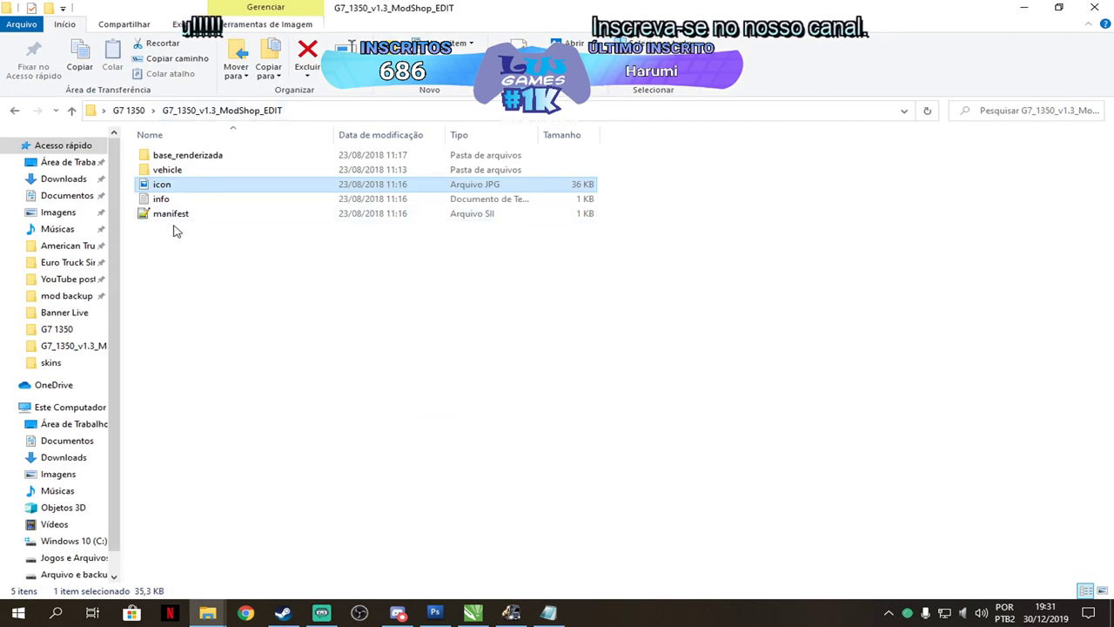
pyautogui.click(159, 200)
pyautogui.click(548, 612)
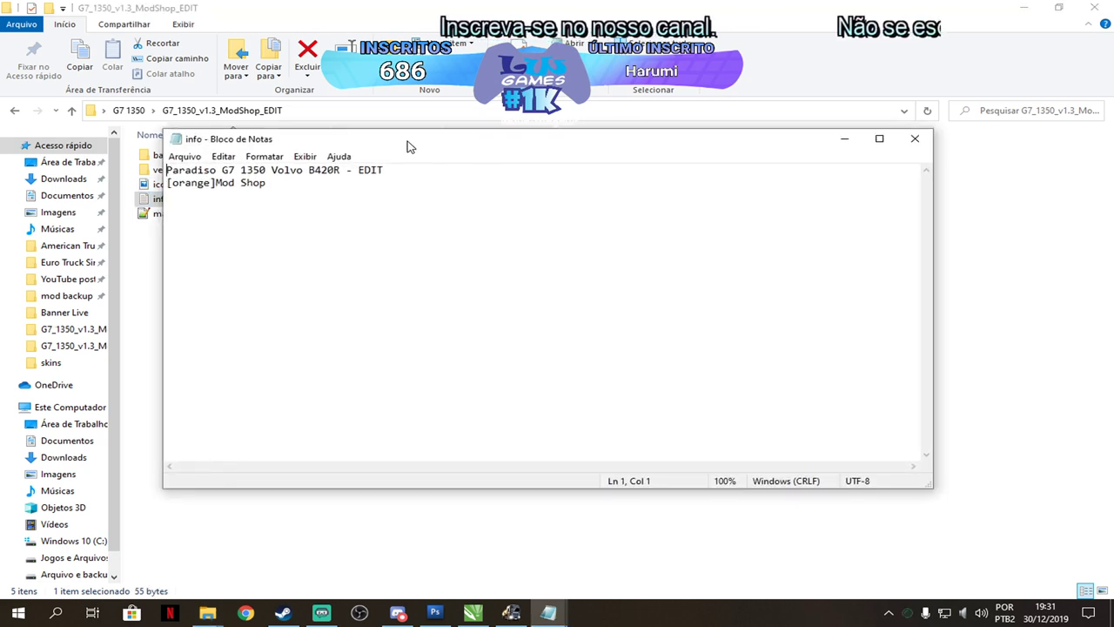
pyautogui.hotkey('ctrl', '+')
pyautogui.hotkey('ctrl', '+')
pyautogui.hotkey('ctrl', '+')
pyautogui.hotkey('ctrl', '+')
pyautogui.hotkey('ctrl', '+')
pyautogui.hotkey('ctrl', '+')
pyautogui.hotkey('ctrl', '+')
pyautogui.hotkey('ctrl', '+')
pyautogui.hotkey('ctrl', '+')
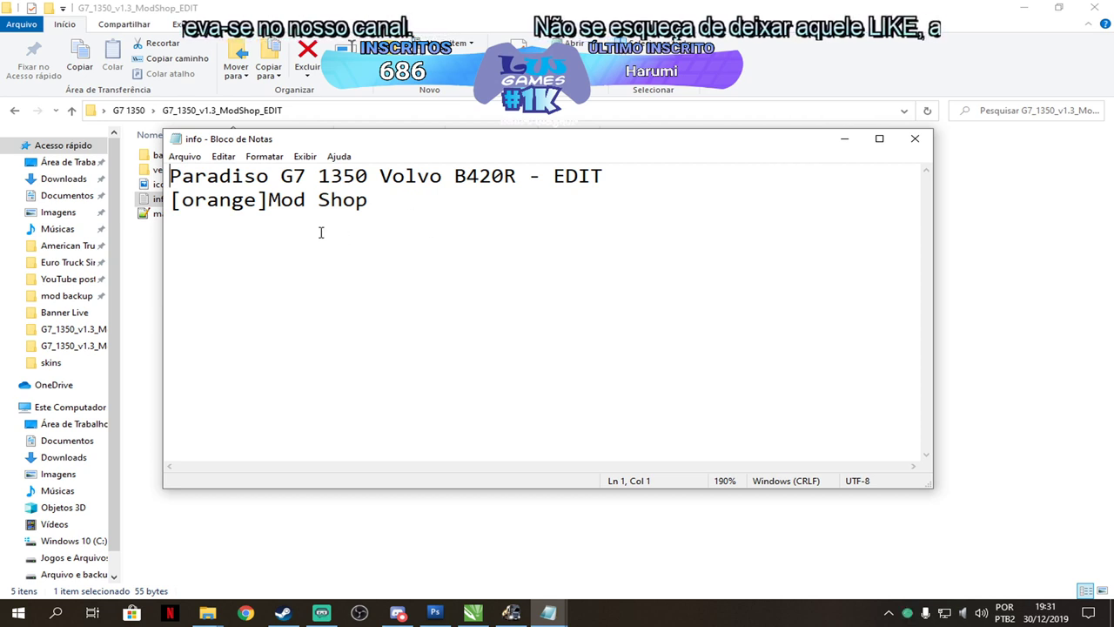
pyautogui.moveTo(185, 176); pyautogui.dragTo(672, 169)
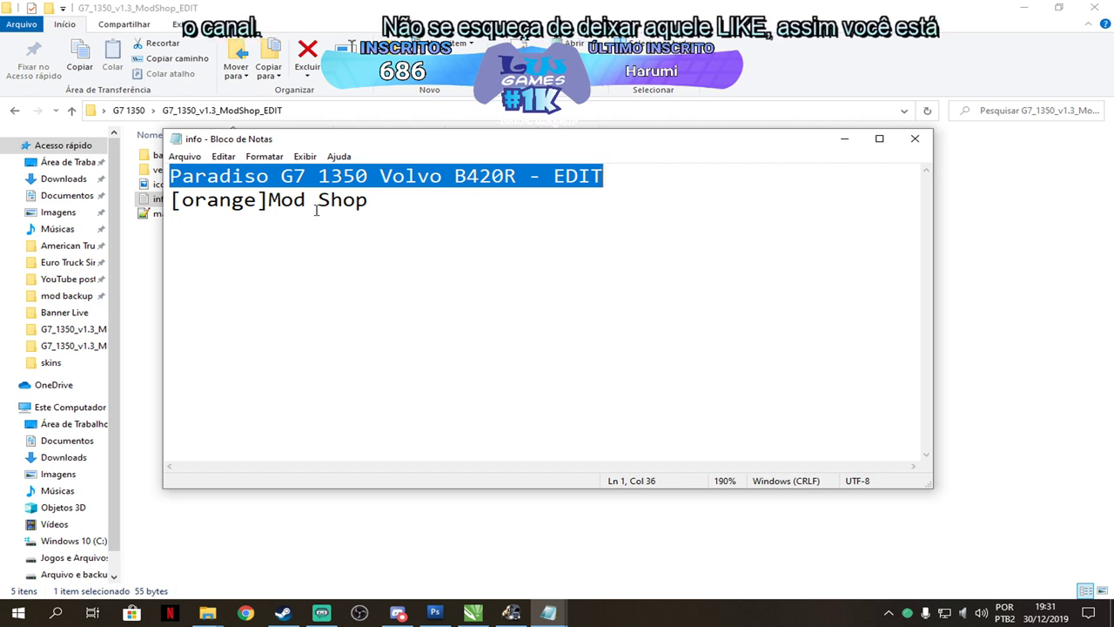
# Add a third line to the info file with a [blue] color tag followed by the author's name.
pyautogui.click(398, 202)
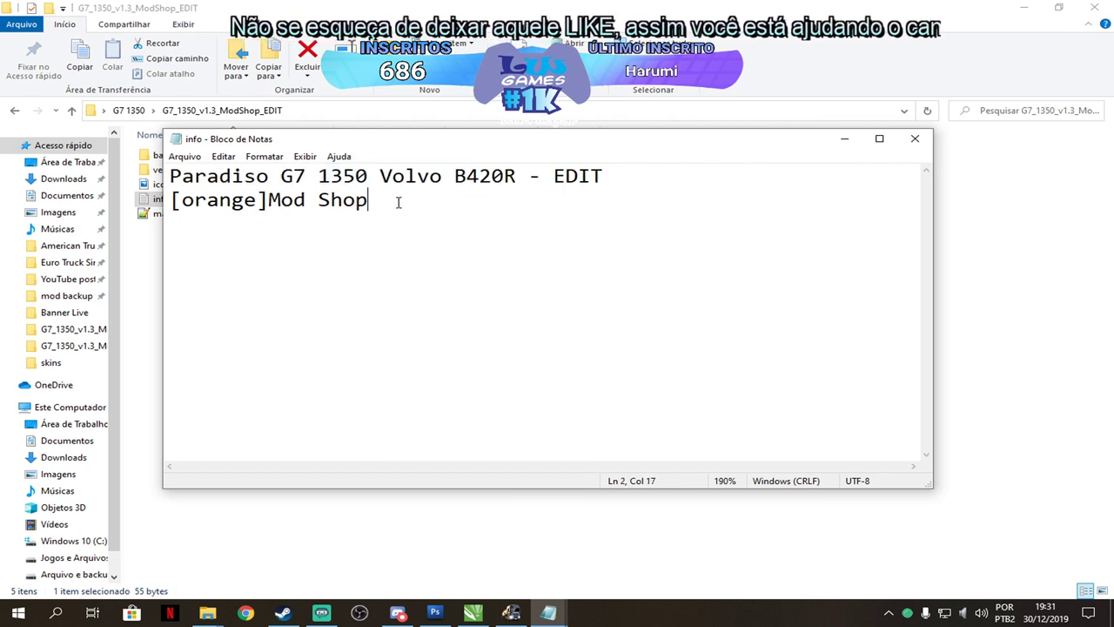
pyautogui.press('Return')
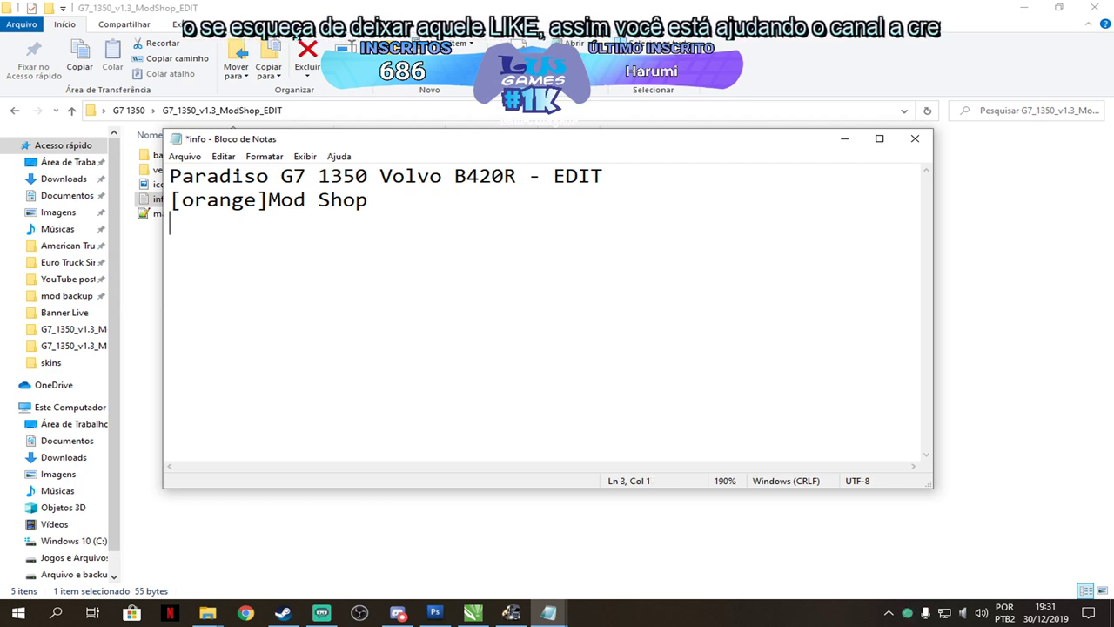
pyautogui.write('[]')
pyautogui.press('Left')
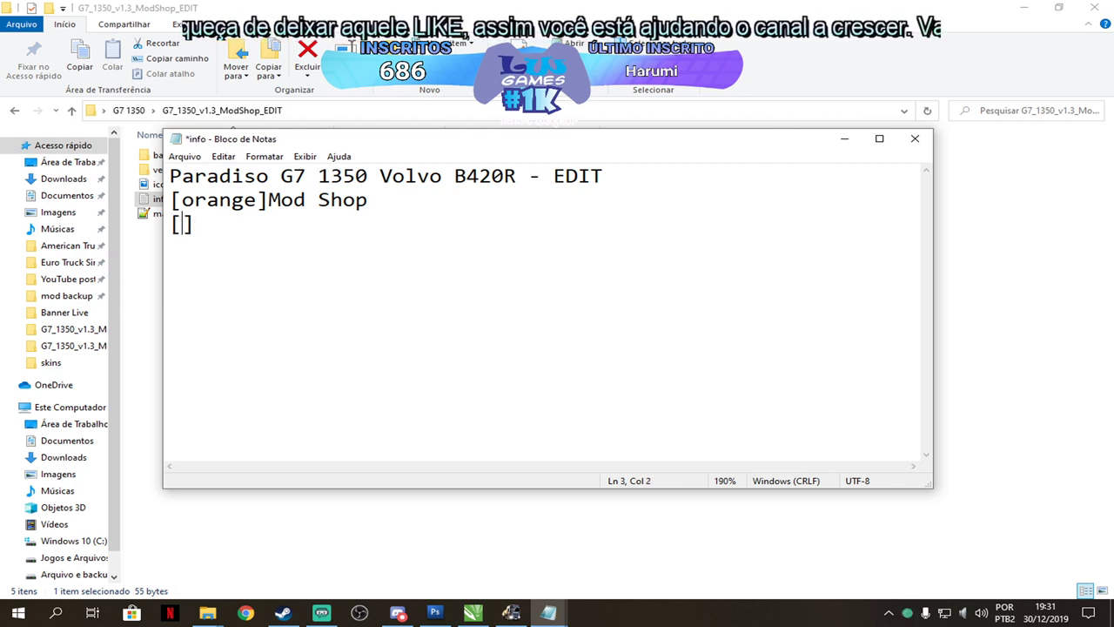
pyautogui.write('bl')
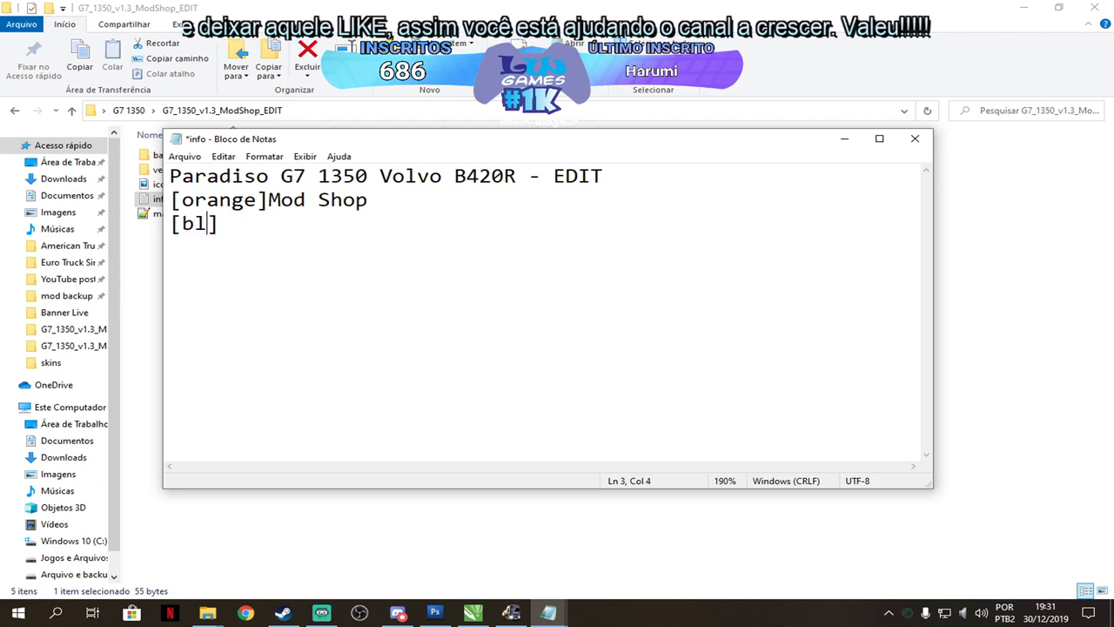
pyautogui.write('uer')
pyautogui.press('BackSpace')
pyautogui.click(326, 227)
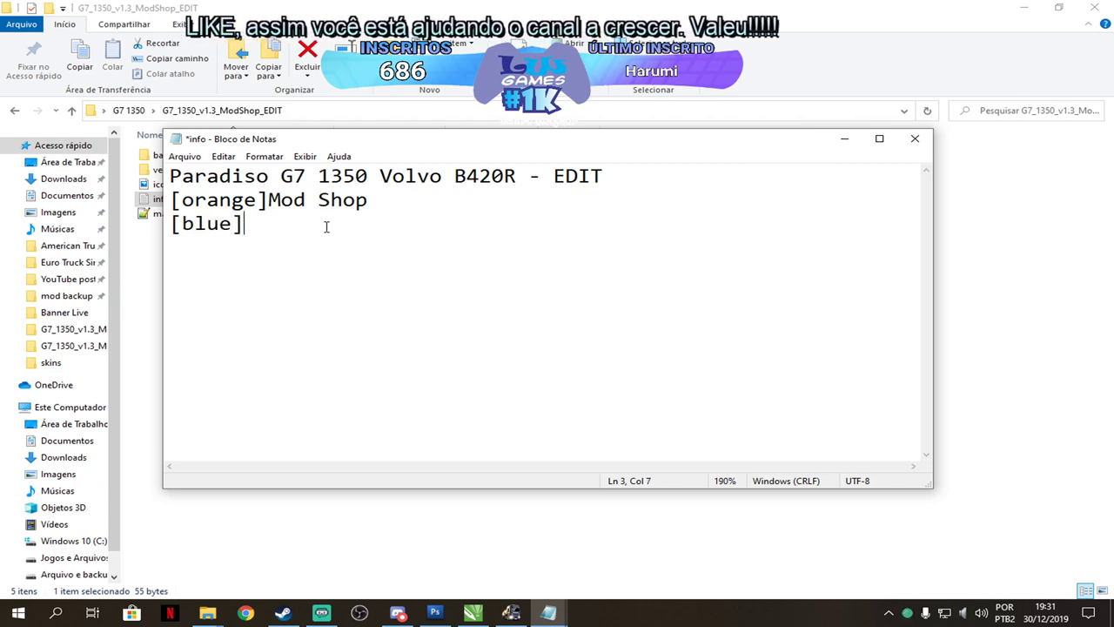
pyautogui.write('lauro Wagner')
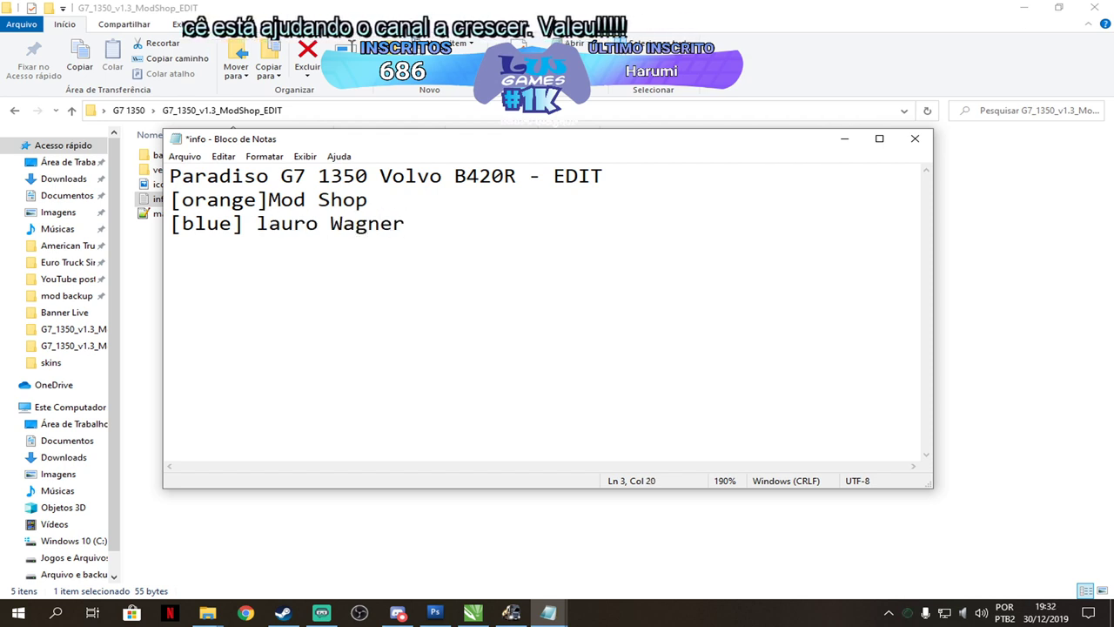
# Insert a space between the [orange] tag and "Mod Shop" on the info file's second line.
pyautogui.moveTo(245, 225); pyautogui.dragTo(160, 226)
pyautogui.moveTo(265, 200); pyautogui.dragTo(167, 200)
pyautogui.click(269, 199)
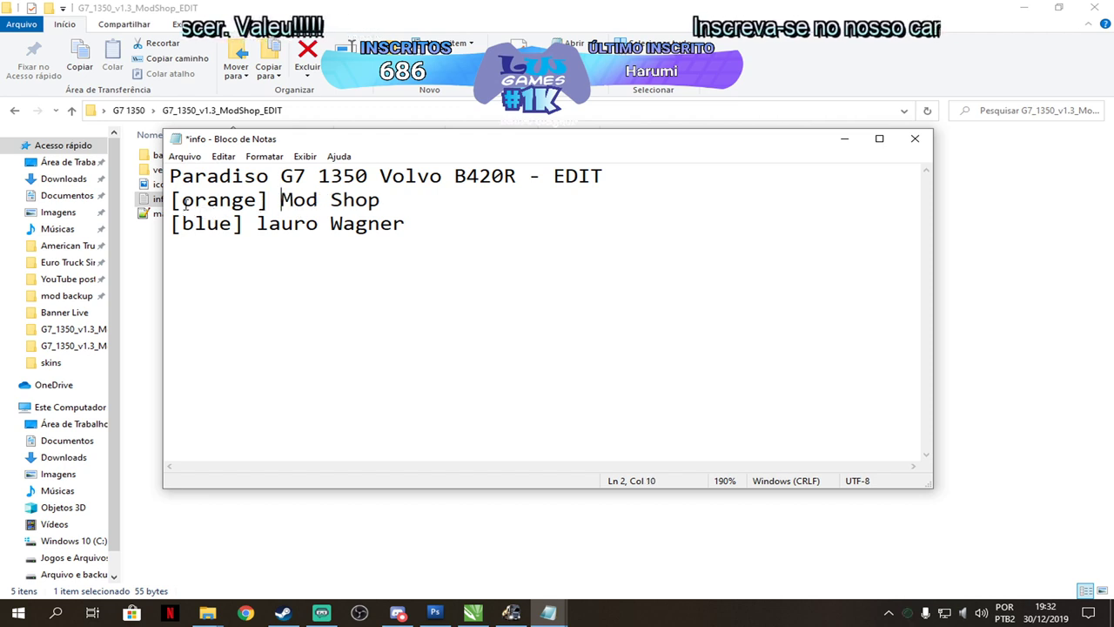
pyautogui.moveTo(392, 199); pyautogui.dragTo(174, 200)
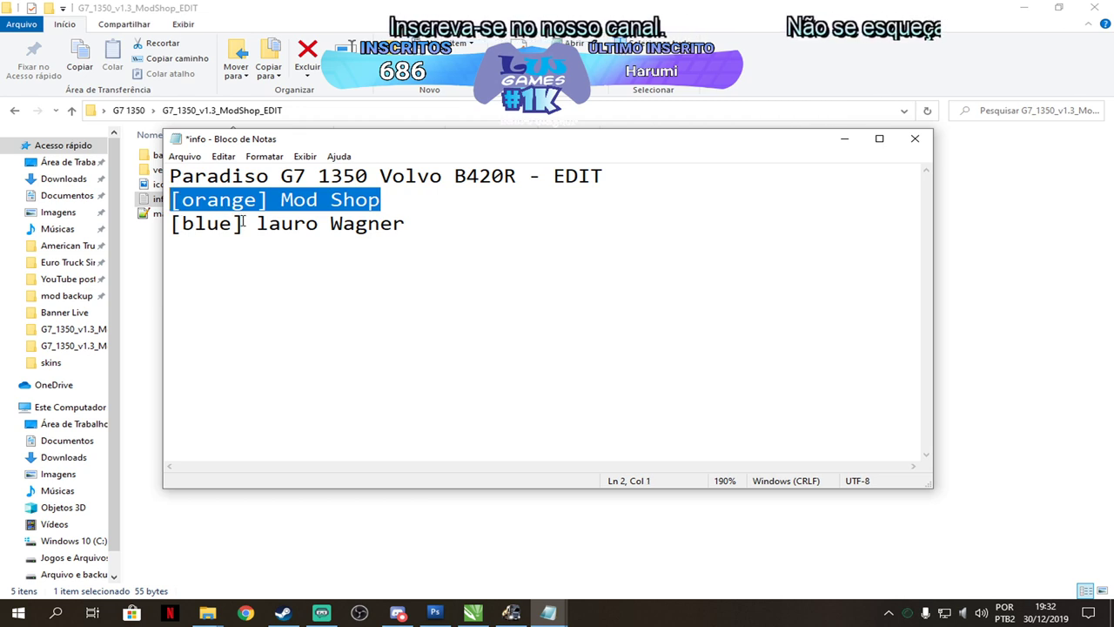
# Try blank lines between the [orange] and [blue] lines, remove them, and close the info file without saving.
pyautogui.click(416, 208)
pyautogui.press('Return')
pyautogui.press('Return')
pyautogui.press('Return')
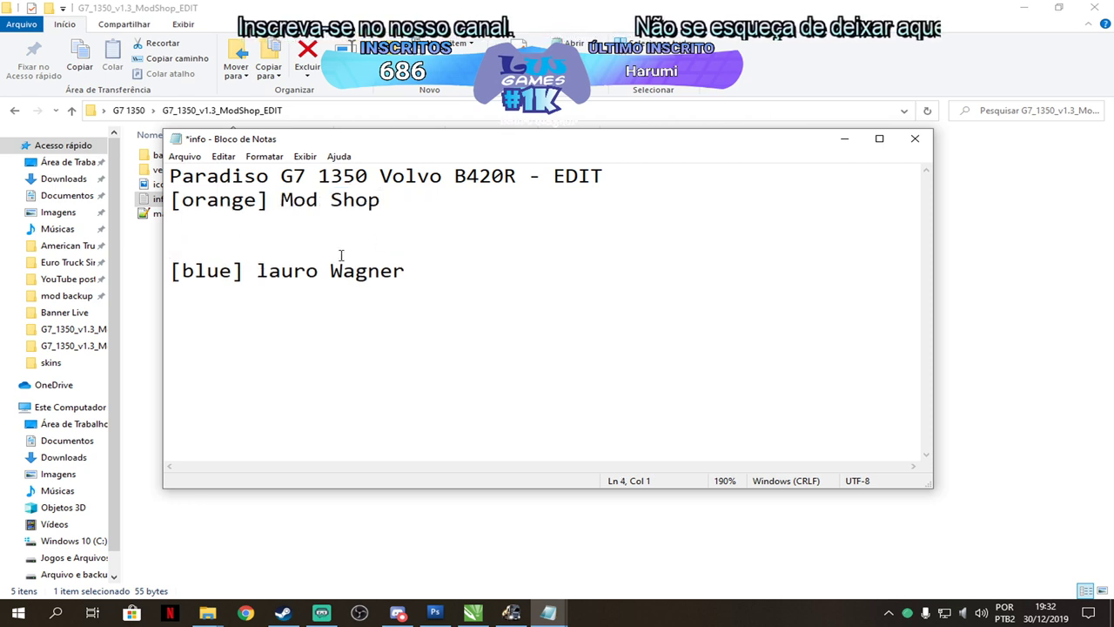
pyautogui.press('Return')
pyautogui.press('Return')
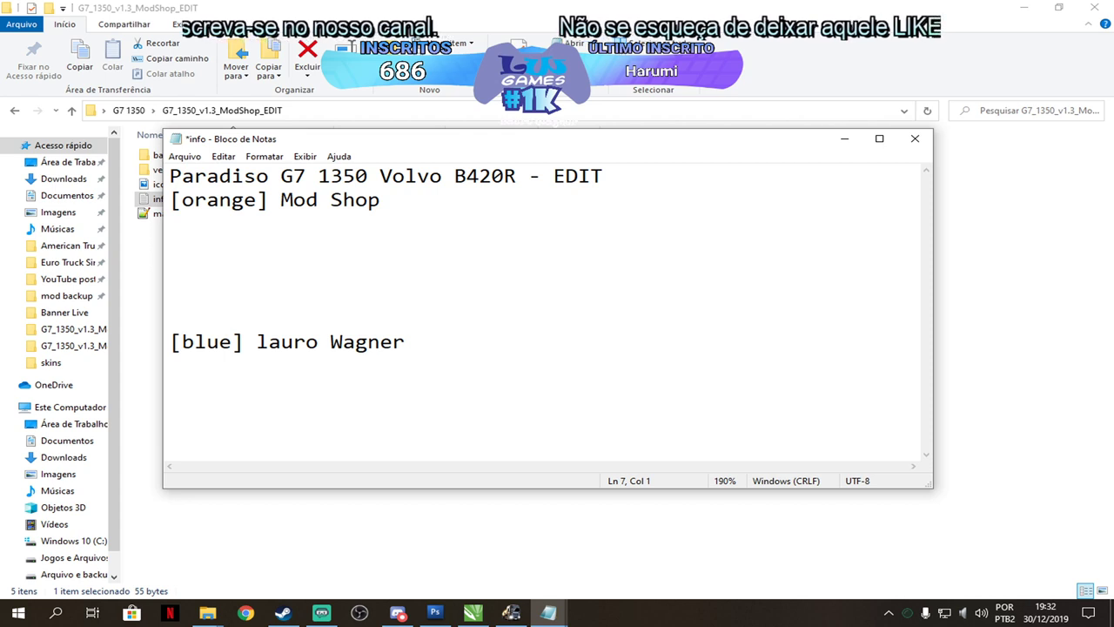
pyautogui.press('BackSpace')
pyautogui.press('BackSpace')
pyautogui.press('BackSpace')
pyautogui.press('BackSpace')
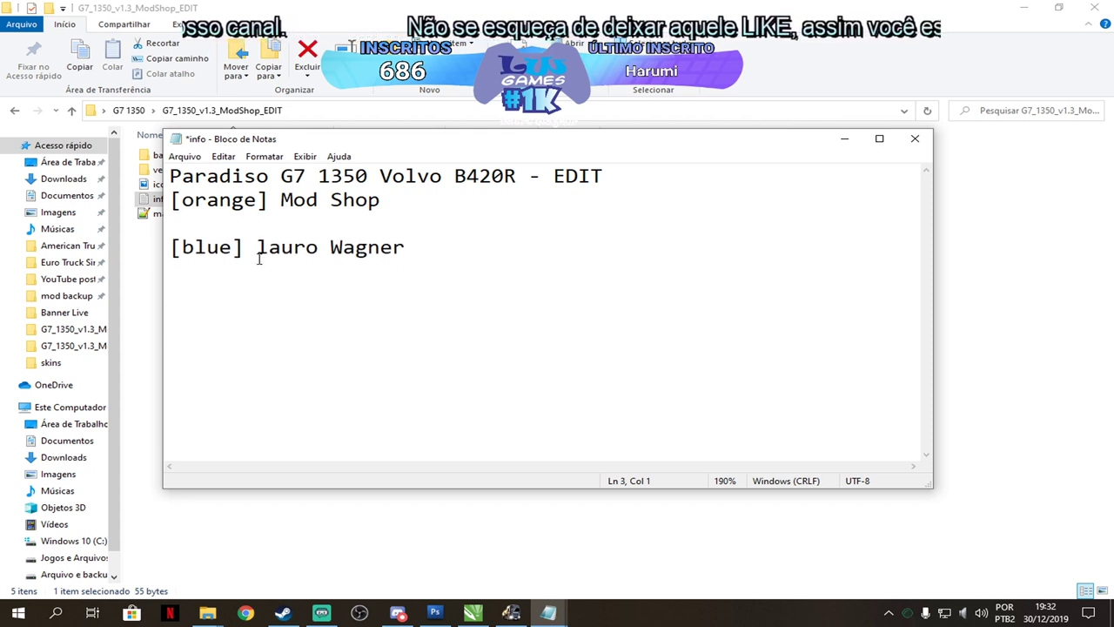
pyautogui.press('BackSpace')
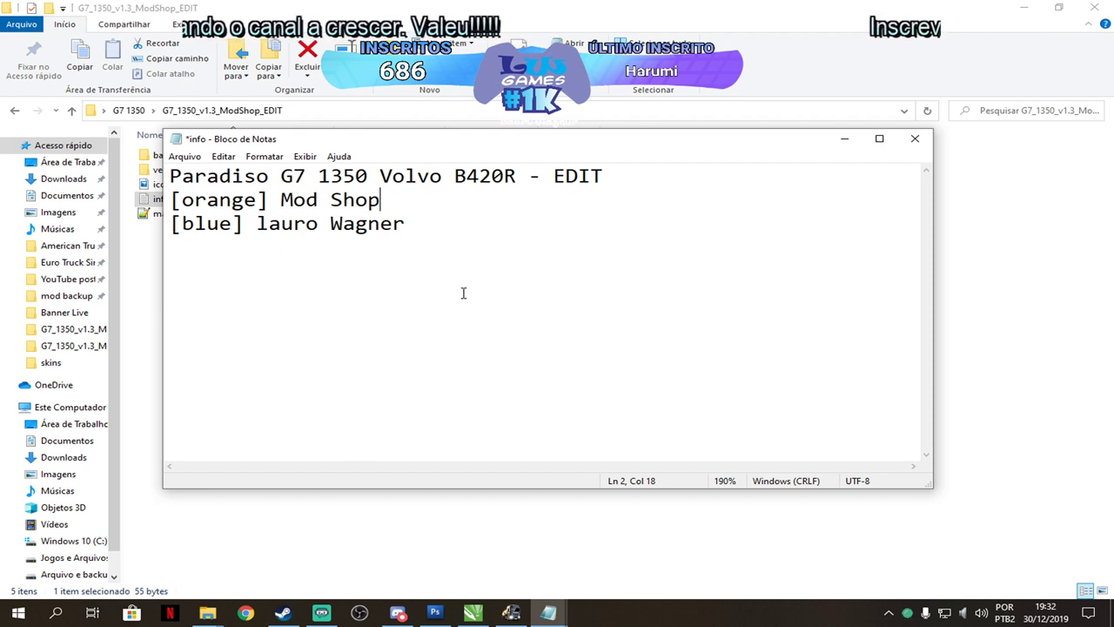
pyautogui.click(915, 139)
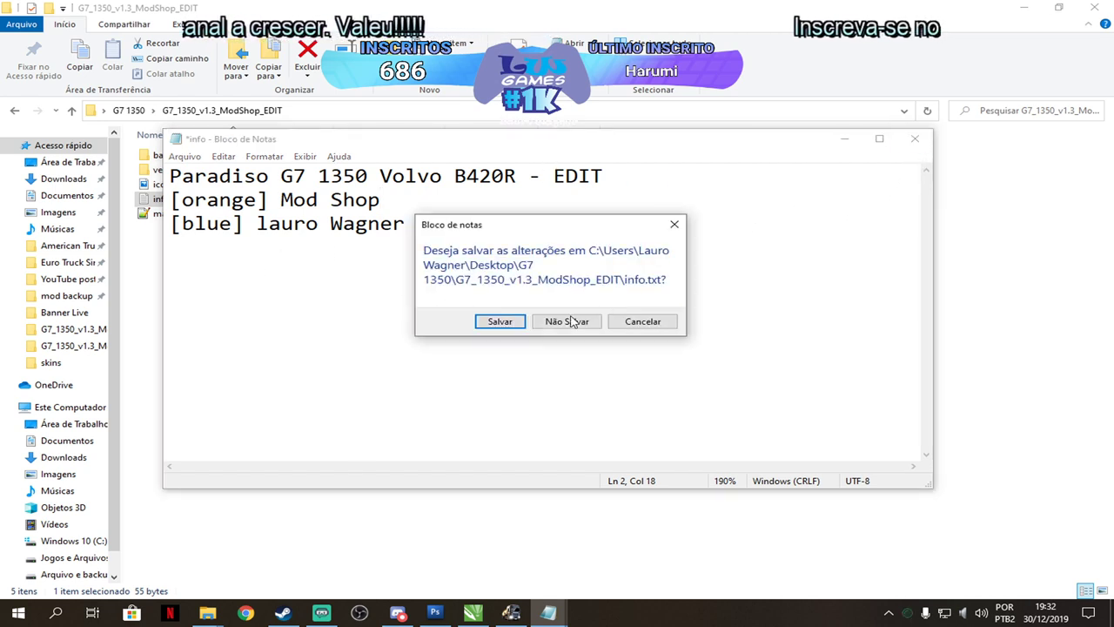
pyautogui.click(563, 322)
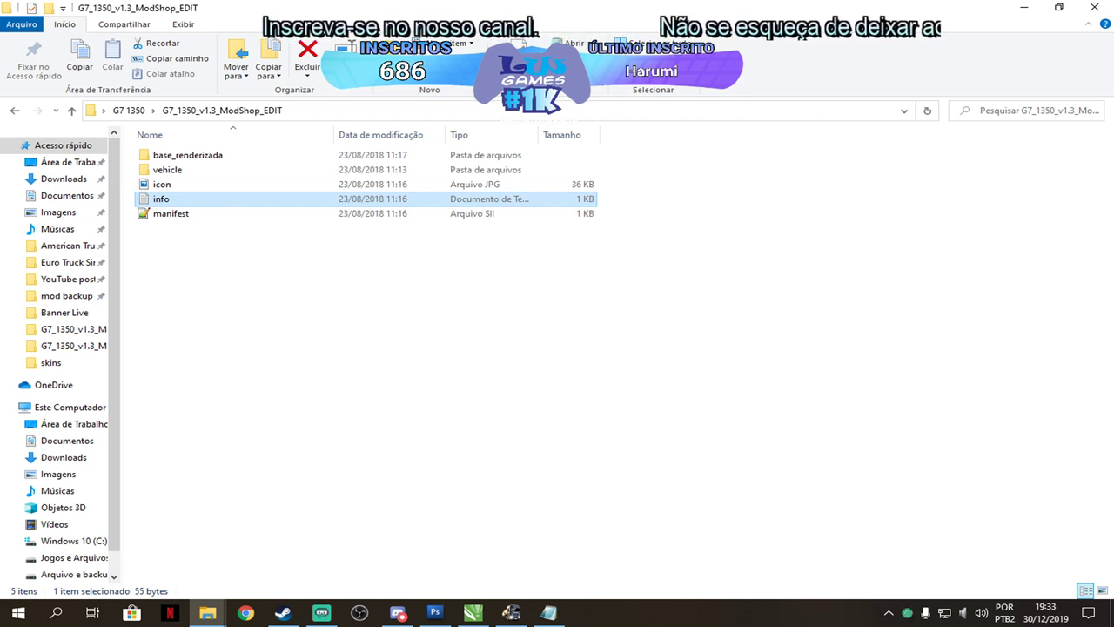
pyautogui.hotkey('alt', 'Tab')
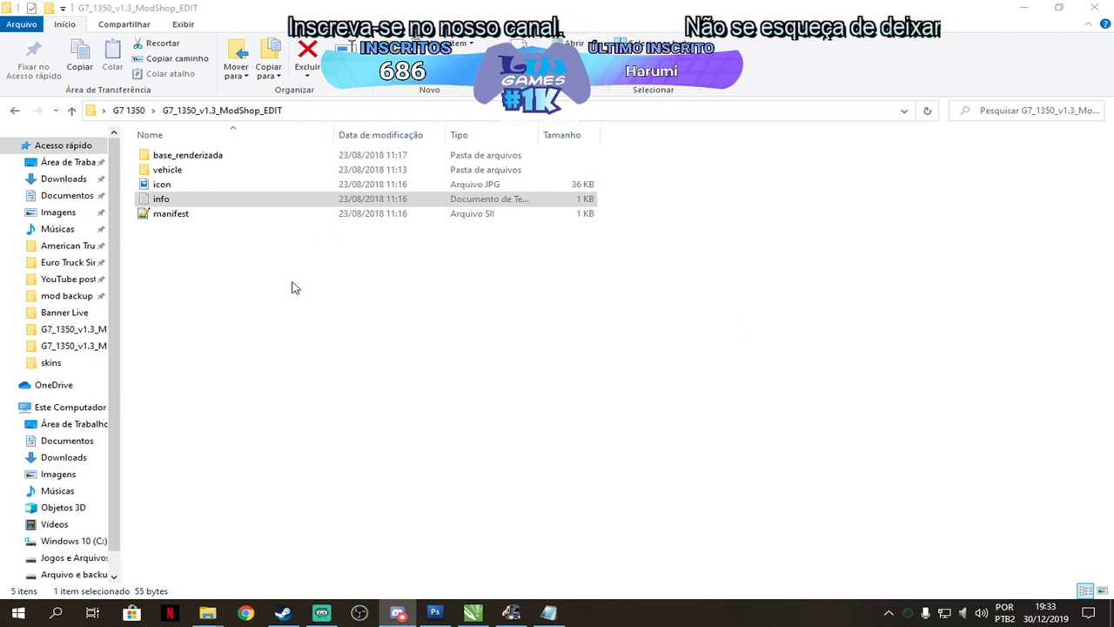
pyautogui.moveTo(205, 248); pyautogui.dragTo(216, 190)
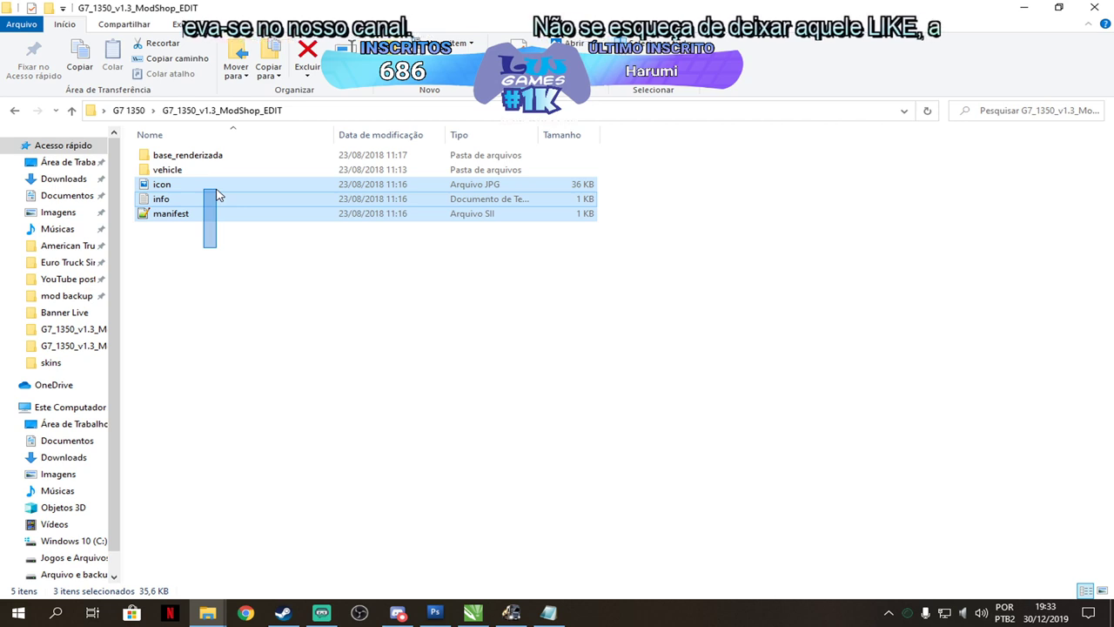
pyautogui.click(186, 186)
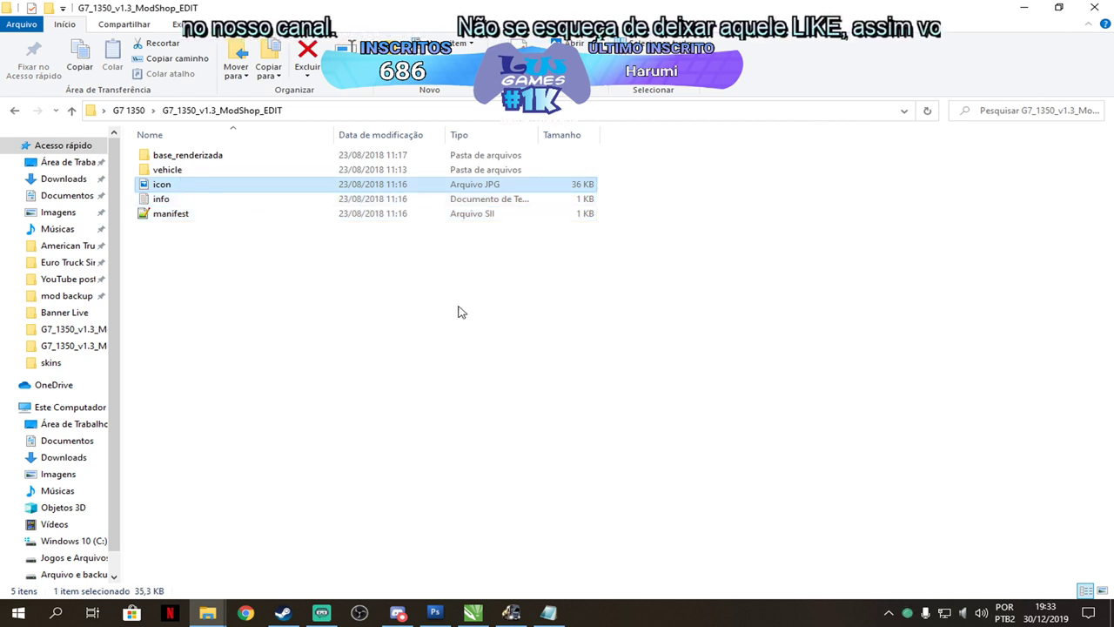
pyautogui.click(175, 202)
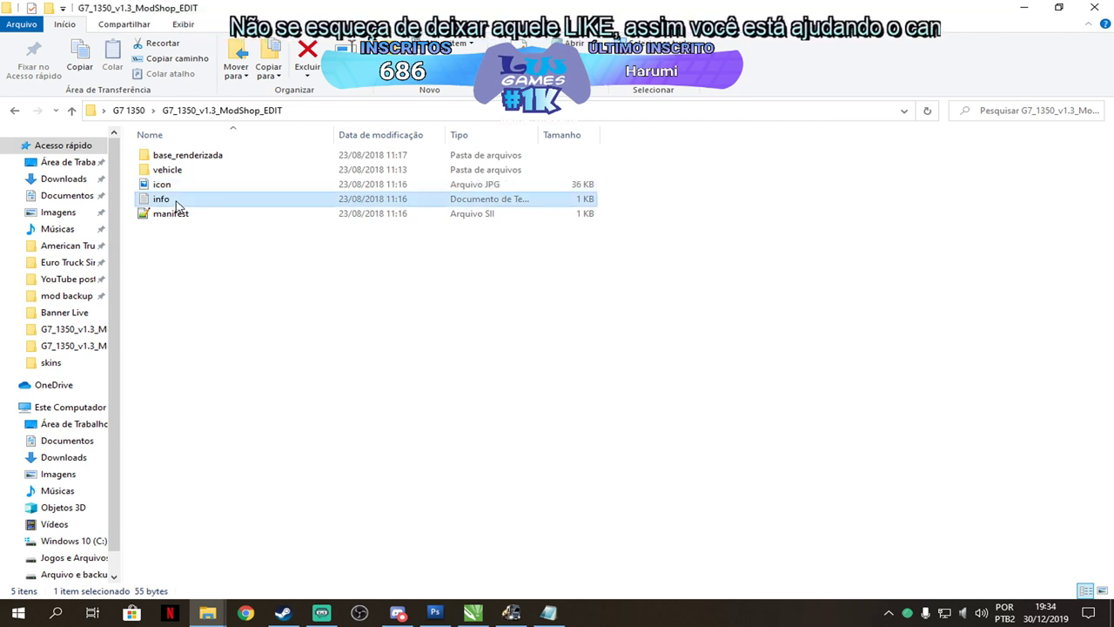
pyautogui.click(202, 216)
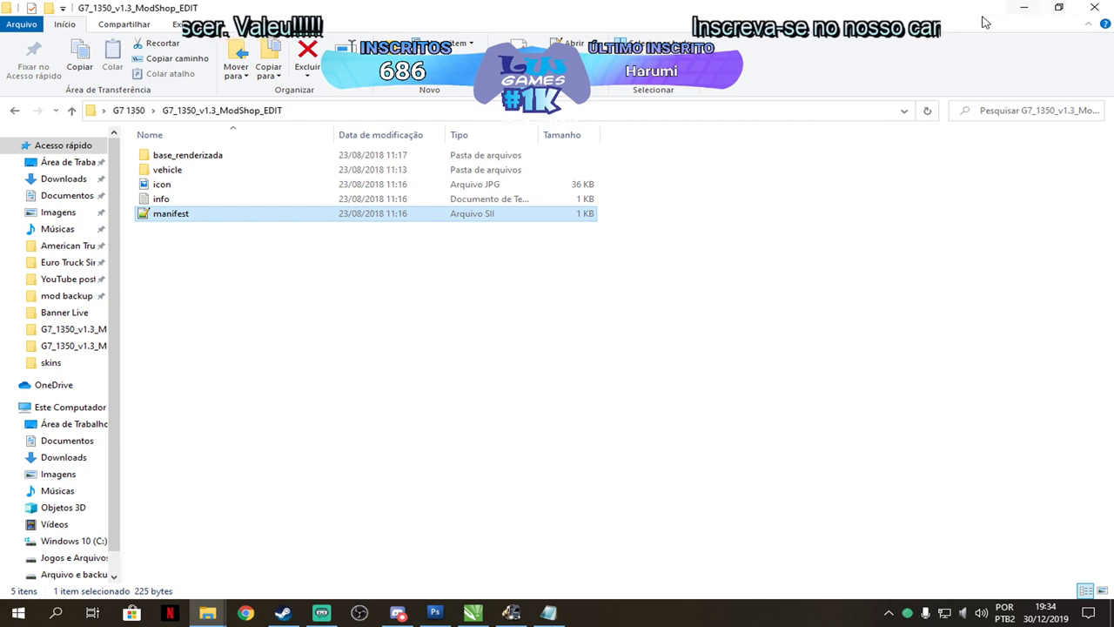
pyautogui.click(1023, 7)
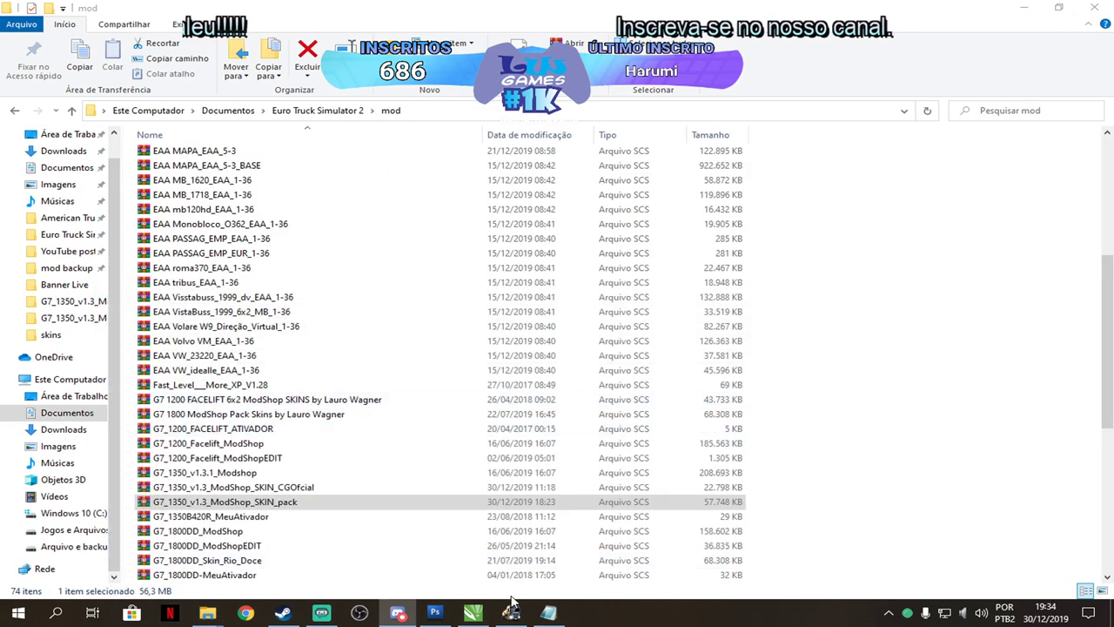
pyautogui.moveTo(217, 616)
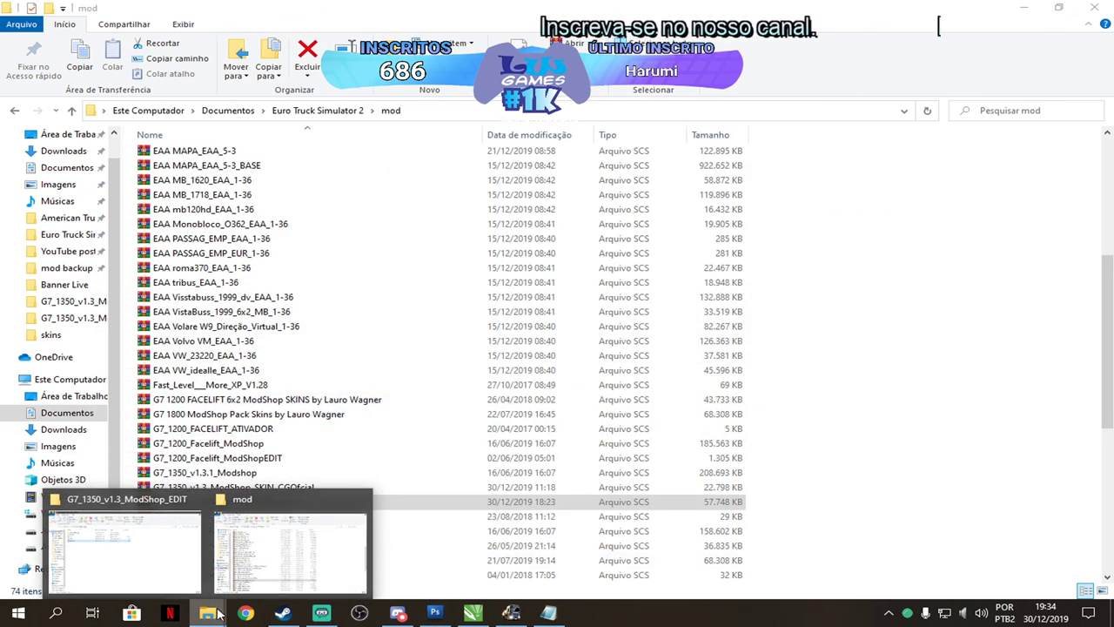
# Minimize the mod folder, open the G7_1350_v1.3_ModShop_SKIN_pack folder from the desktop, and select its psd folder.
pyautogui.click(287, 541)
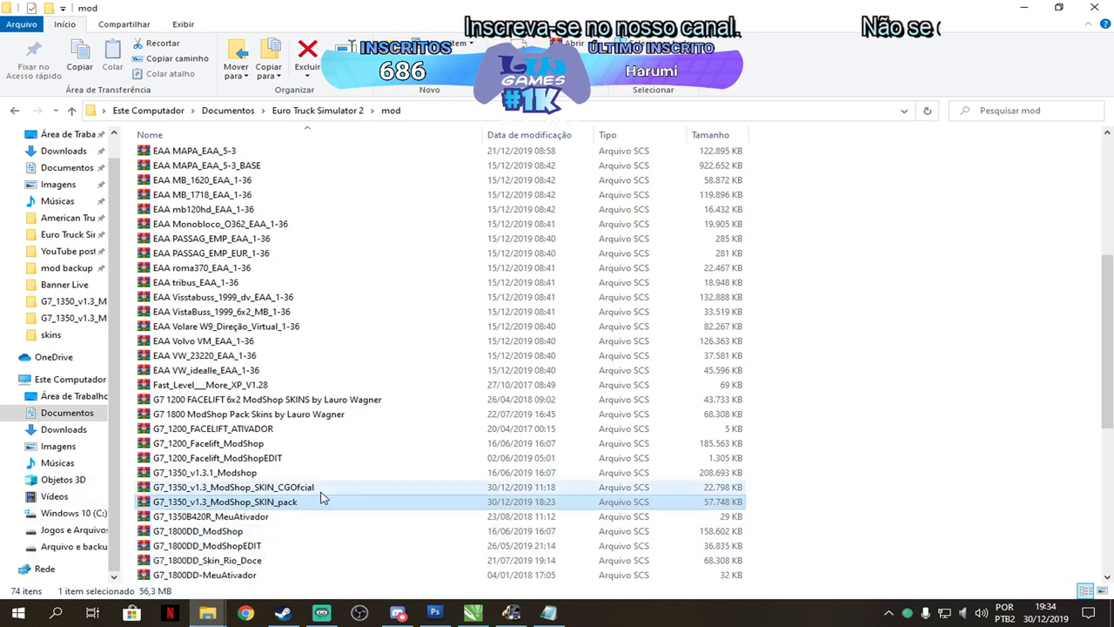
pyautogui.click(1026, 8)
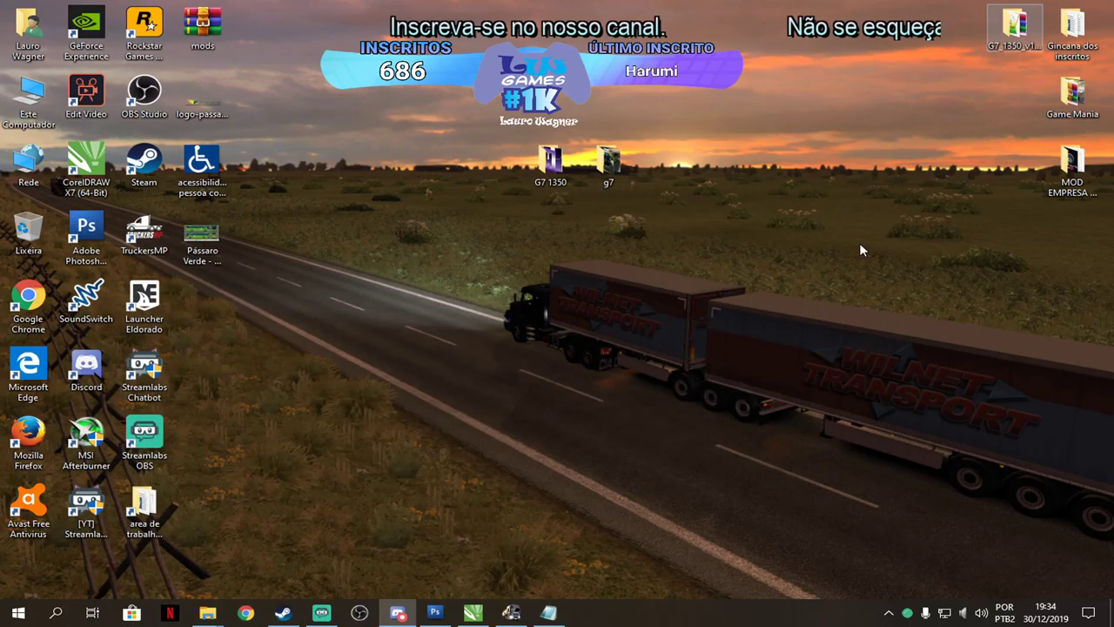
pyautogui.doubleClick(1017, 35)
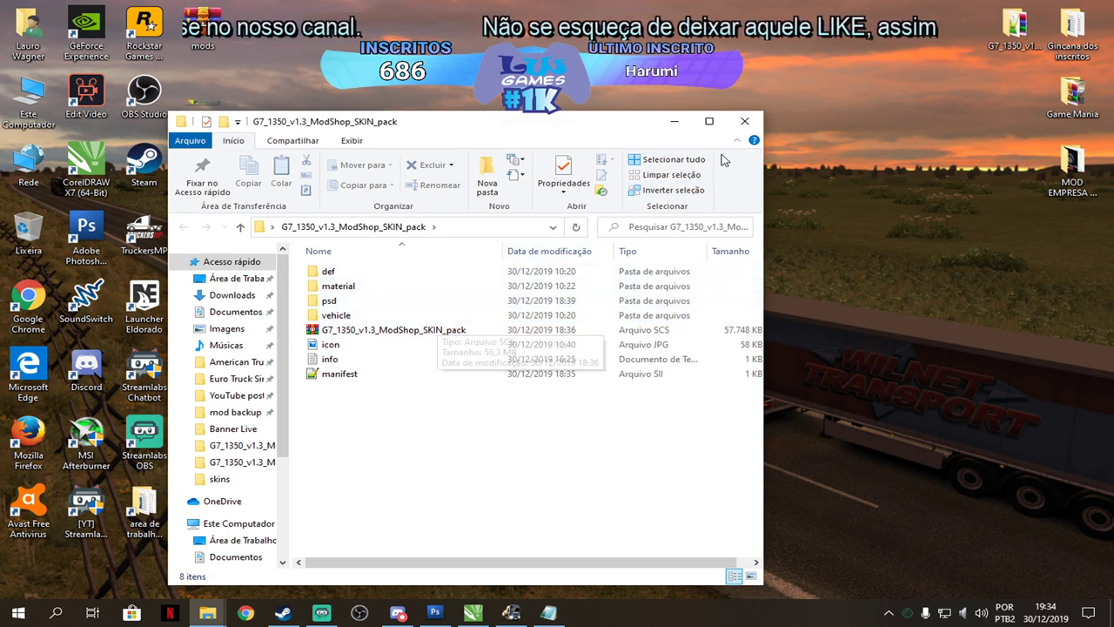
pyautogui.click(709, 128)
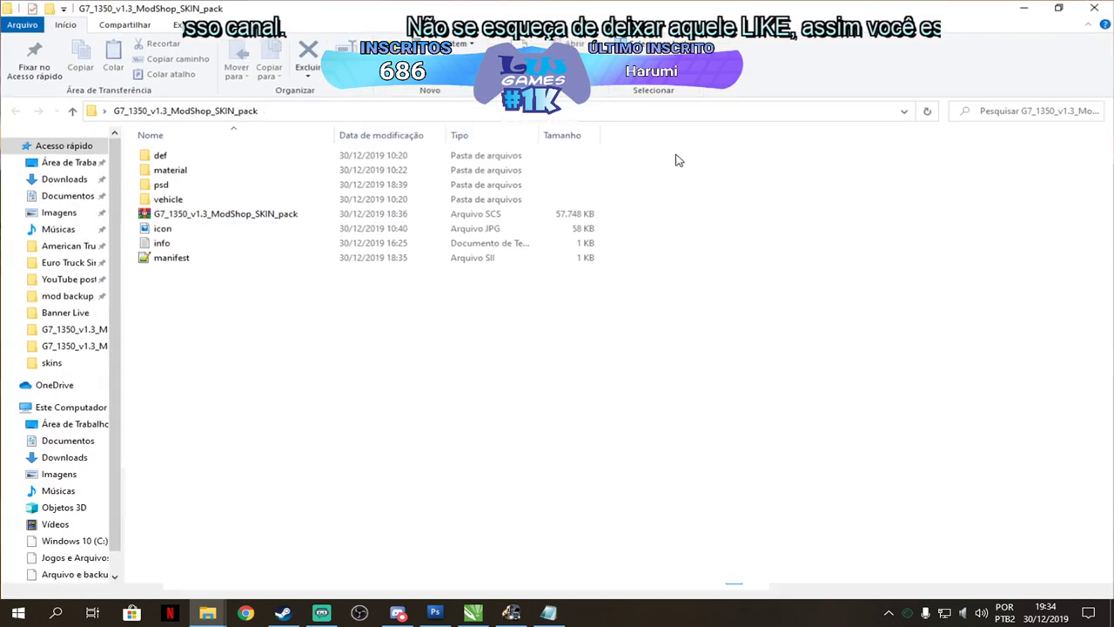
pyautogui.click(171, 189)
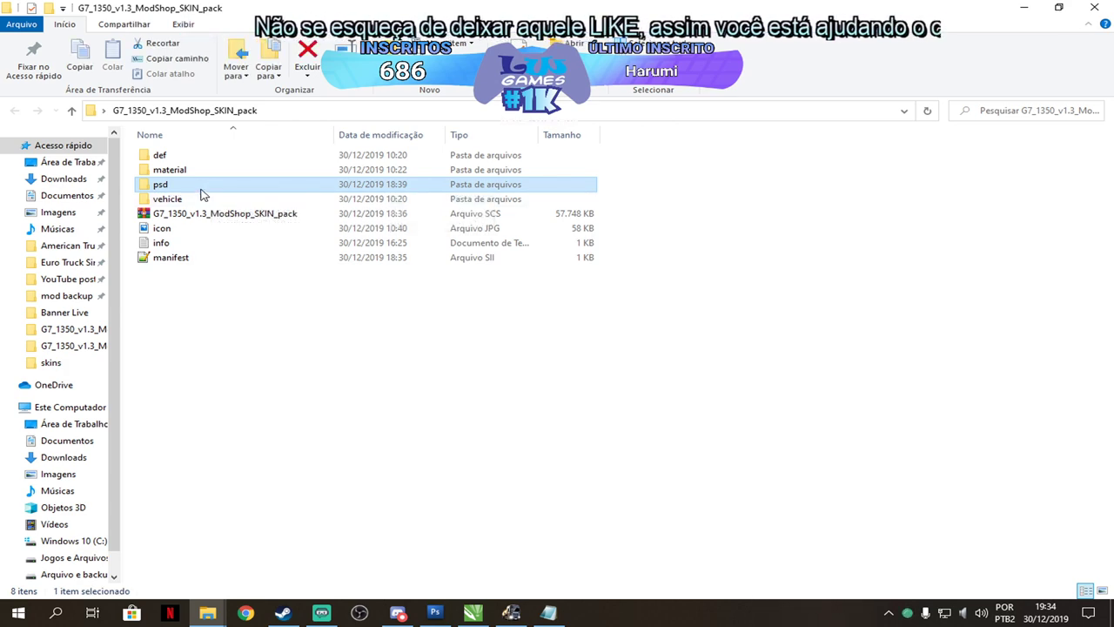
# Arrange the G7_1350_v1.3_ModShop_EDIT and G7_1350_v1.3_ModShop_SKIN_pack folder windows side by side.
pyautogui.click(1059, 7)
pyautogui.moveTo(609, 95); pyautogui.dragTo(1001, 51)
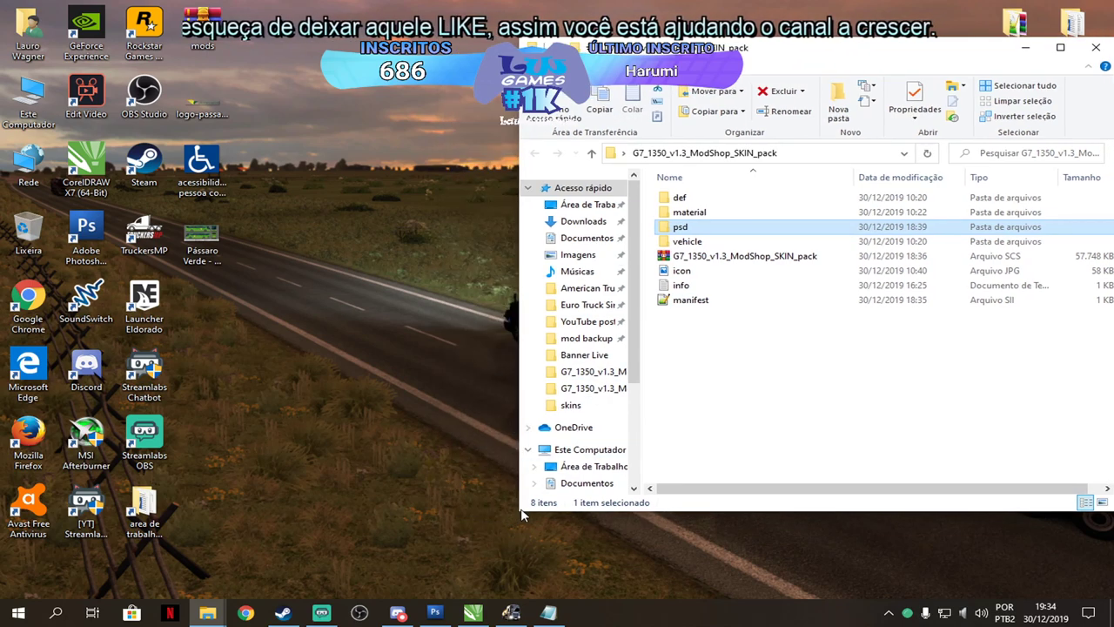
pyautogui.moveTo(519, 512); pyautogui.dragTo(384, 584)
pyautogui.moveTo(905, 60); pyautogui.dragTo(1109, 60)
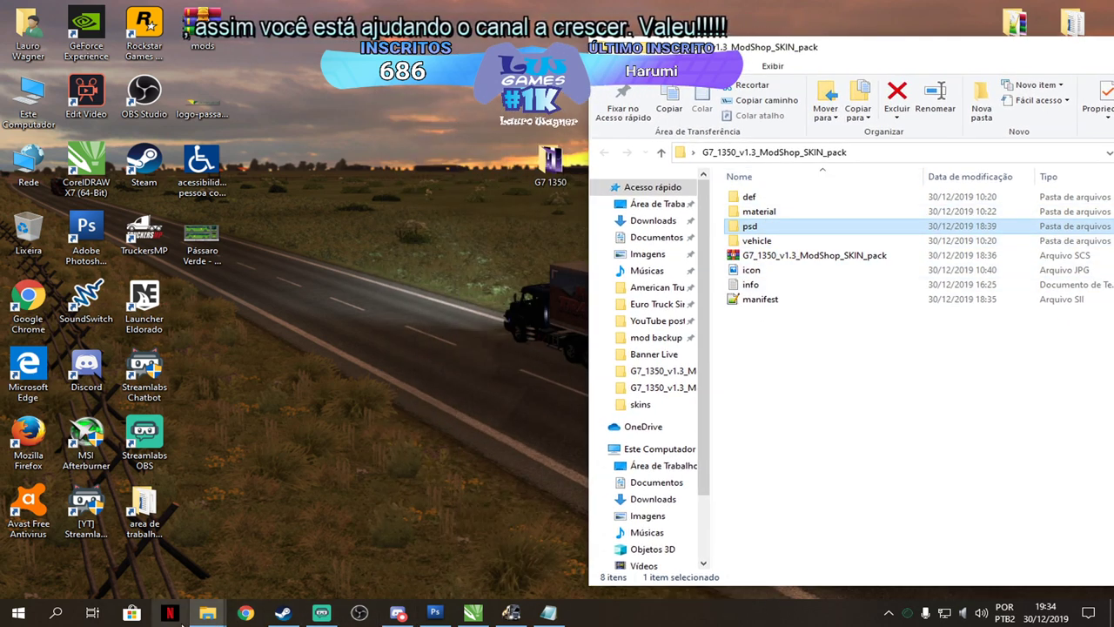
pyautogui.moveTo(205, 609)
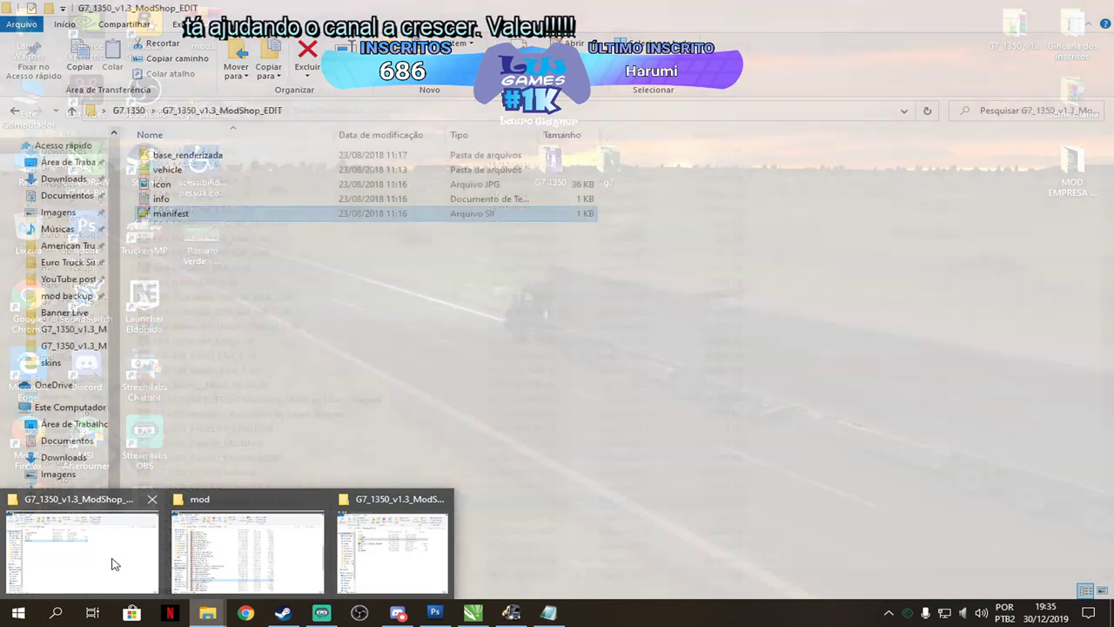
pyautogui.click(112, 563)
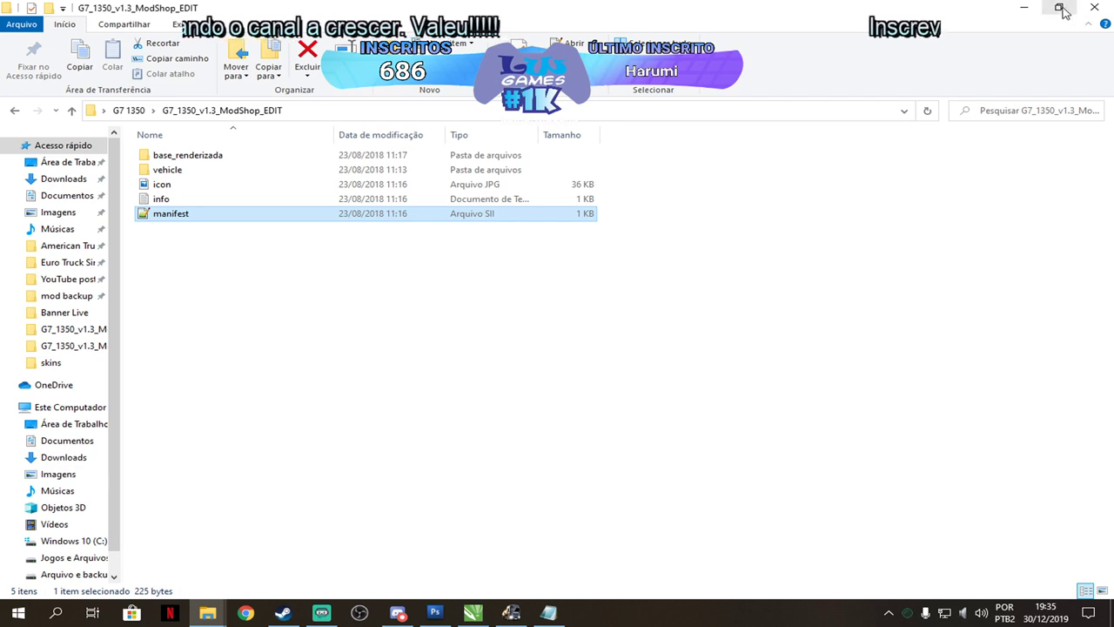
pyautogui.click(1067, 7)
pyautogui.moveTo(592, 26); pyautogui.dragTo(0, 26)
pyautogui.click(714, 17)
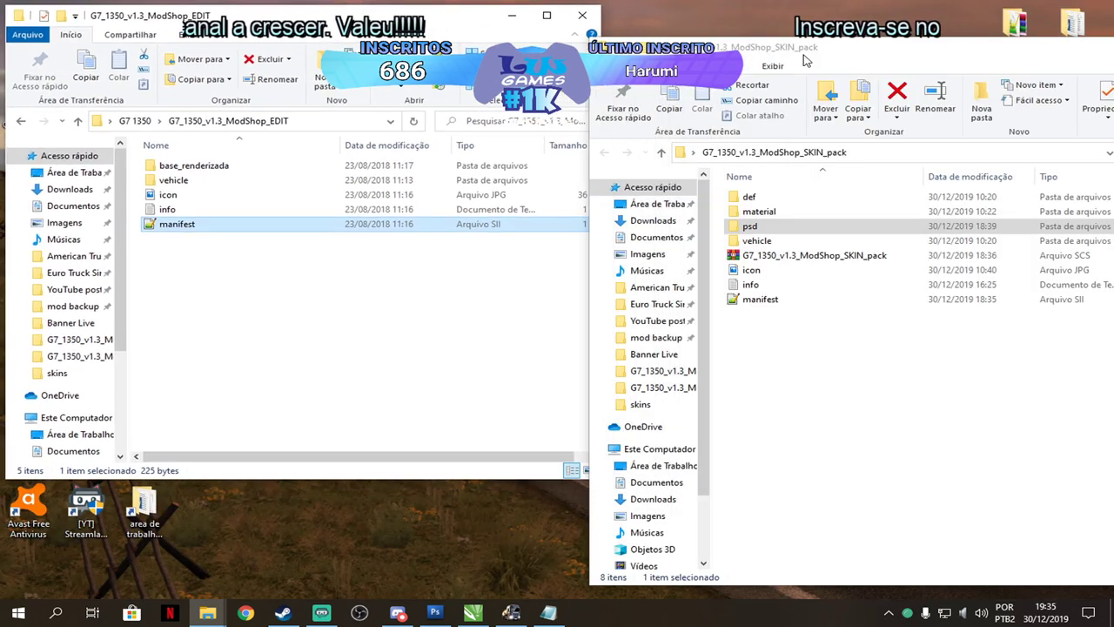
# Compare the files and folders in G7_1350_v1.3_ModShop_EDIT with those in G7_1350_v1.3_ModShop_SKIN_pack.
pyautogui.moveTo(222, 296); pyautogui.dragTo(204, 148)
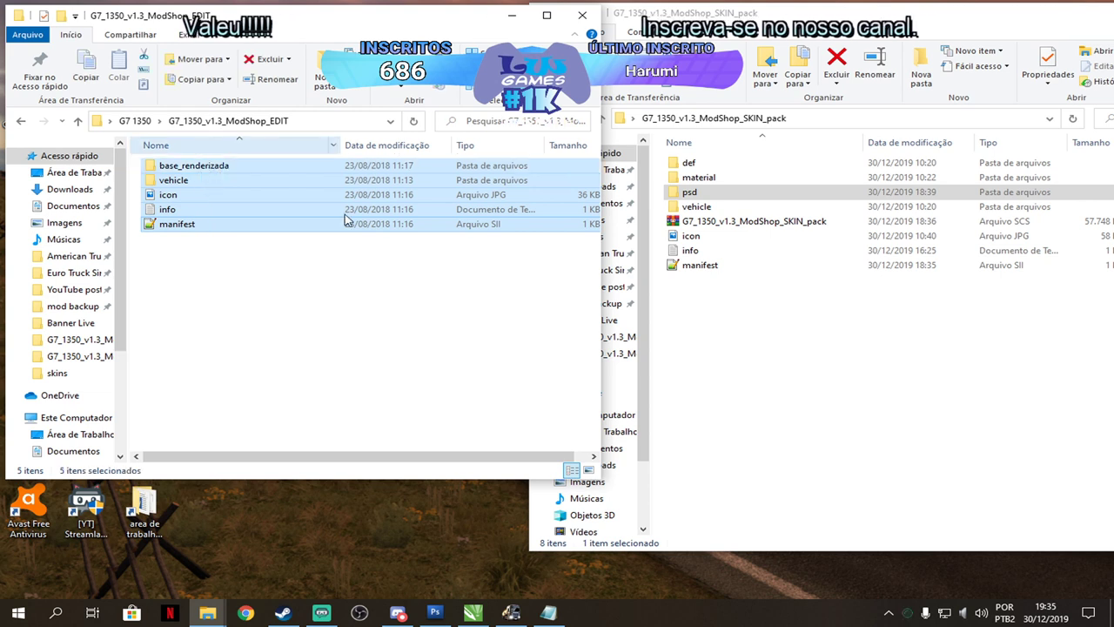
pyautogui.click(336, 293)
pyautogui.click(740, 222)
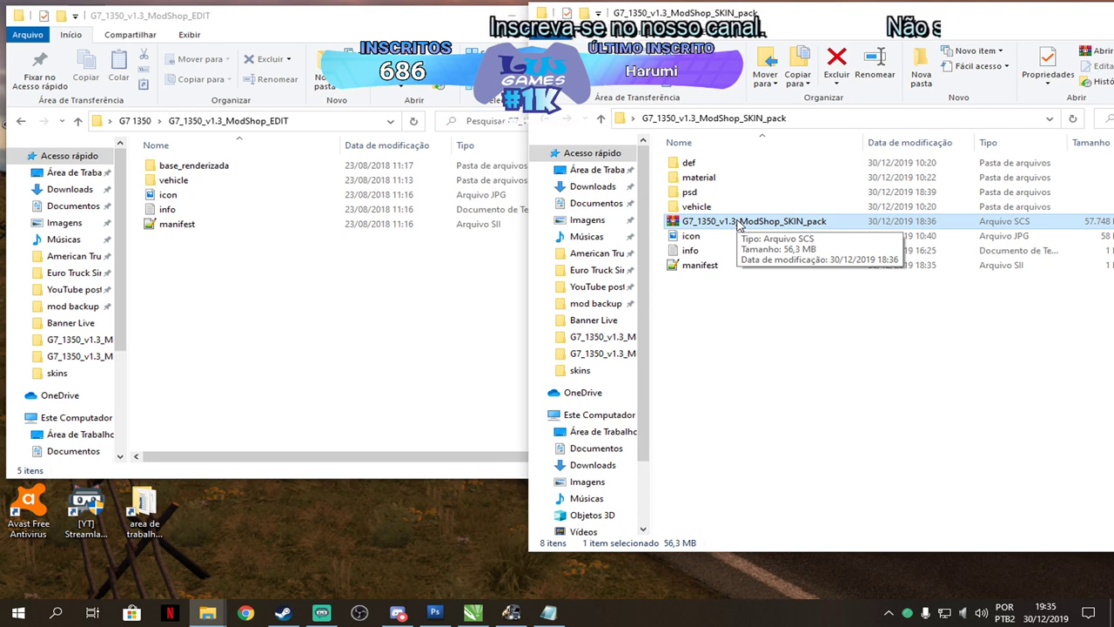
pyautogui.moveTo(733, 331); pyautogui.dragTo(754, 168)
pyautogui.click(761, 297)
pyautogui.click(696, 165)
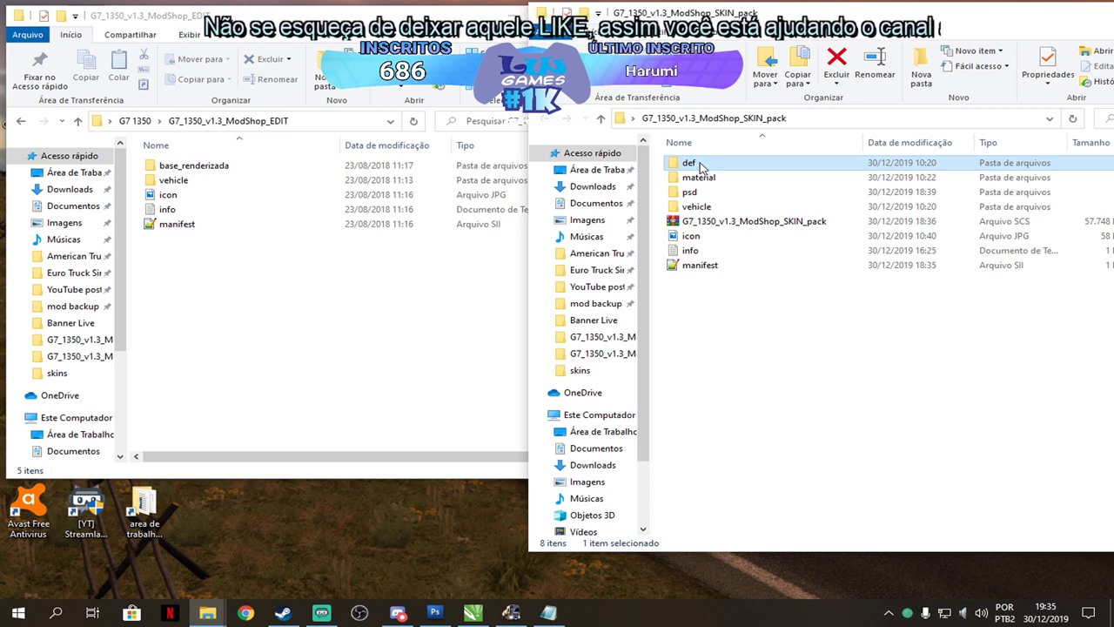
pyautogui.click(724, 178)
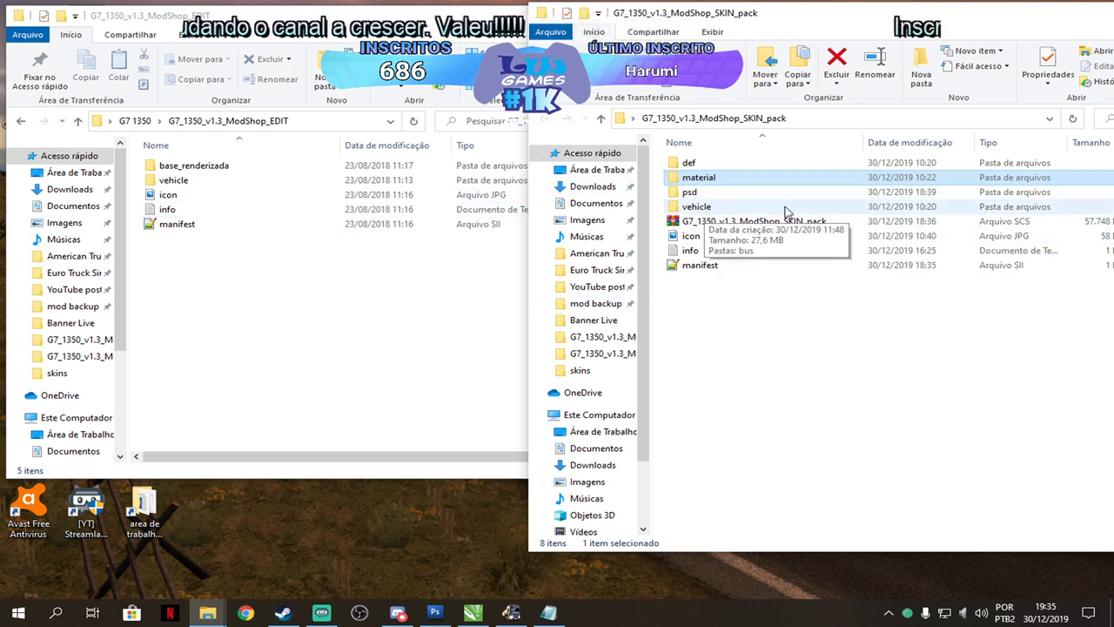
pyautogui.moveTo(799, 370); pyautogui.dragTo(804, 176)
pyautogui.click(251, 362)
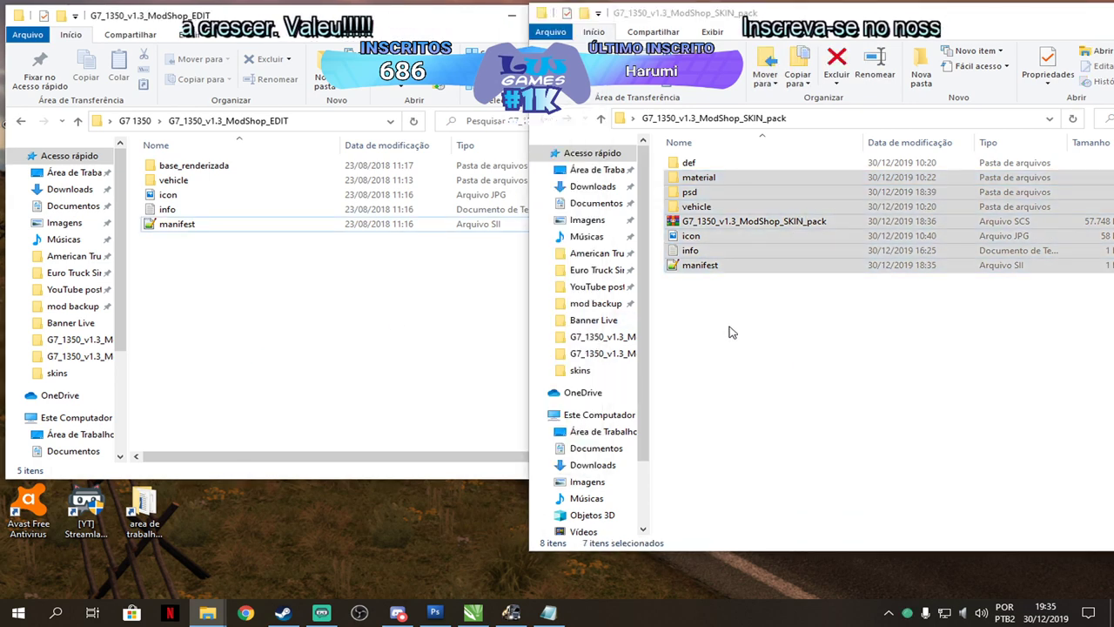
pyautogui.click(722, 336)
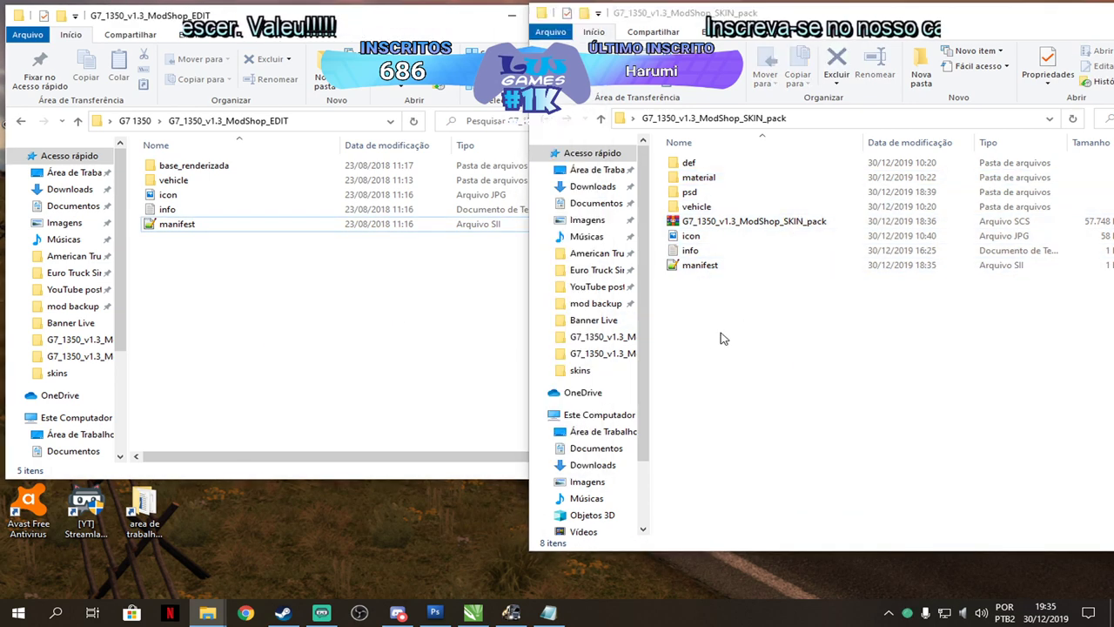
# Examine the psd, vehicle, material and def entries in the G7_1350_v1.3_ModShop_SKIN_pack folder.
pyautogui.click(689, 194)
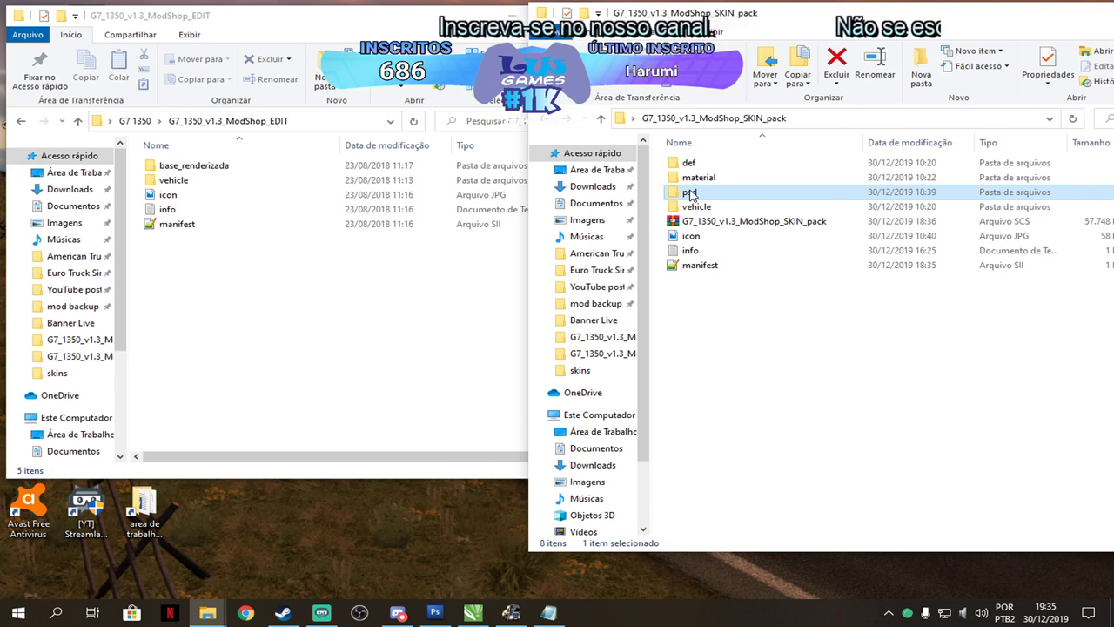
pyautogui.click(706, 213)
pyautogui.click(714, 181)
pyautogui.click(713, 207)
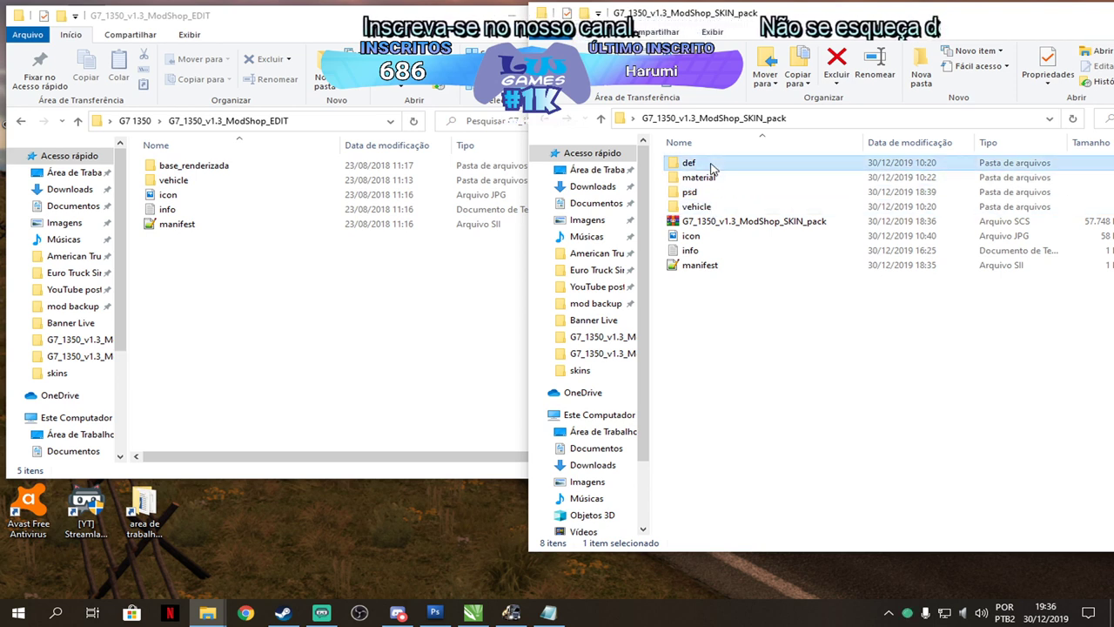
pyautogui.click(713, 177)
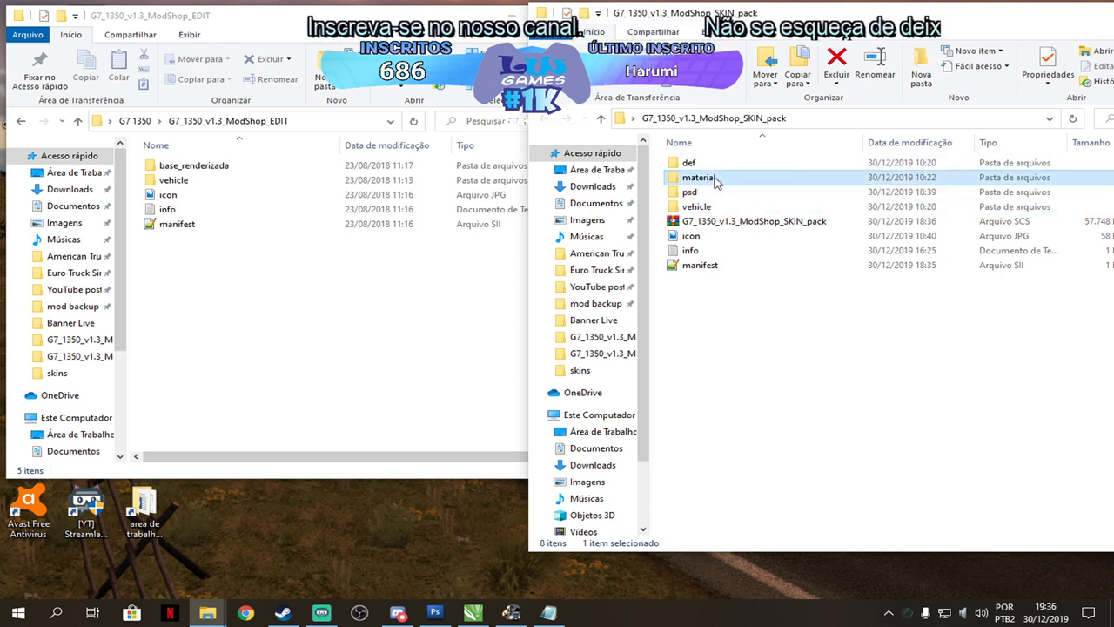
pyautogui.click(713, 163)
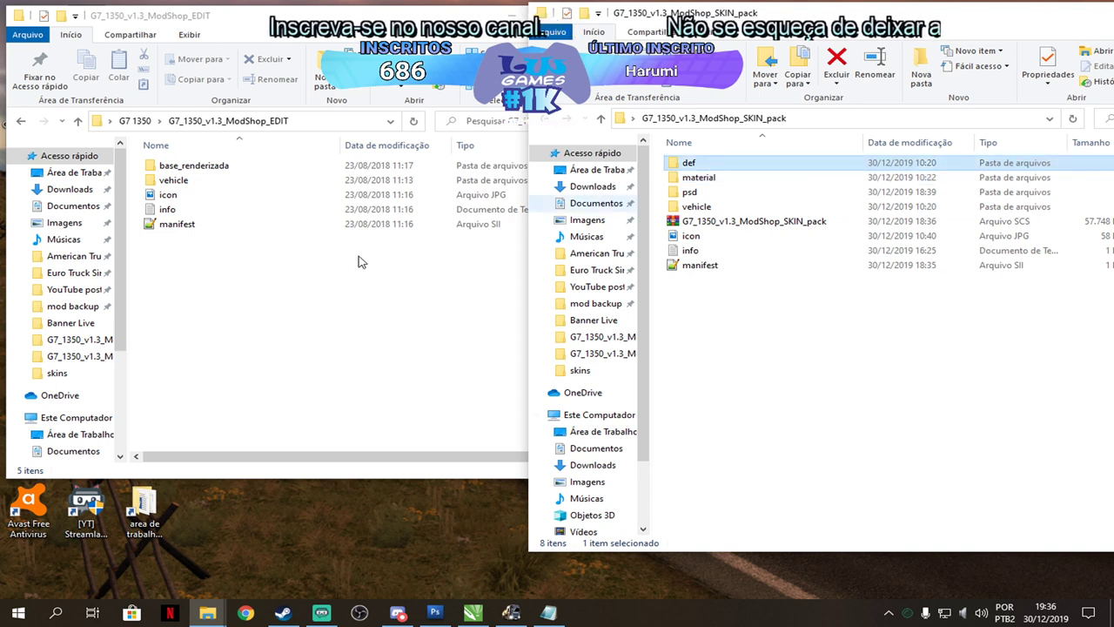
# Bring the G7_1350_v1.3_ModShop_EDIT window forward, shift it toward the middle of the desktop, and open its vehicle folder.
pyautogui.click(229, 183)
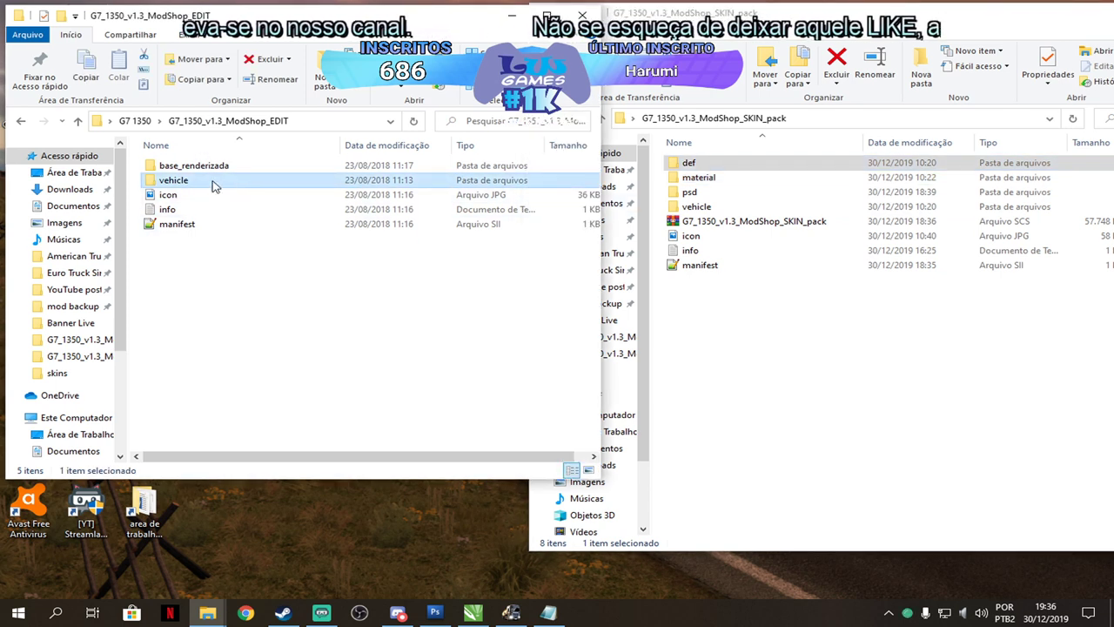
pyautogui.moveTo(331, 29); pyautogui.dragTo(451, 87)
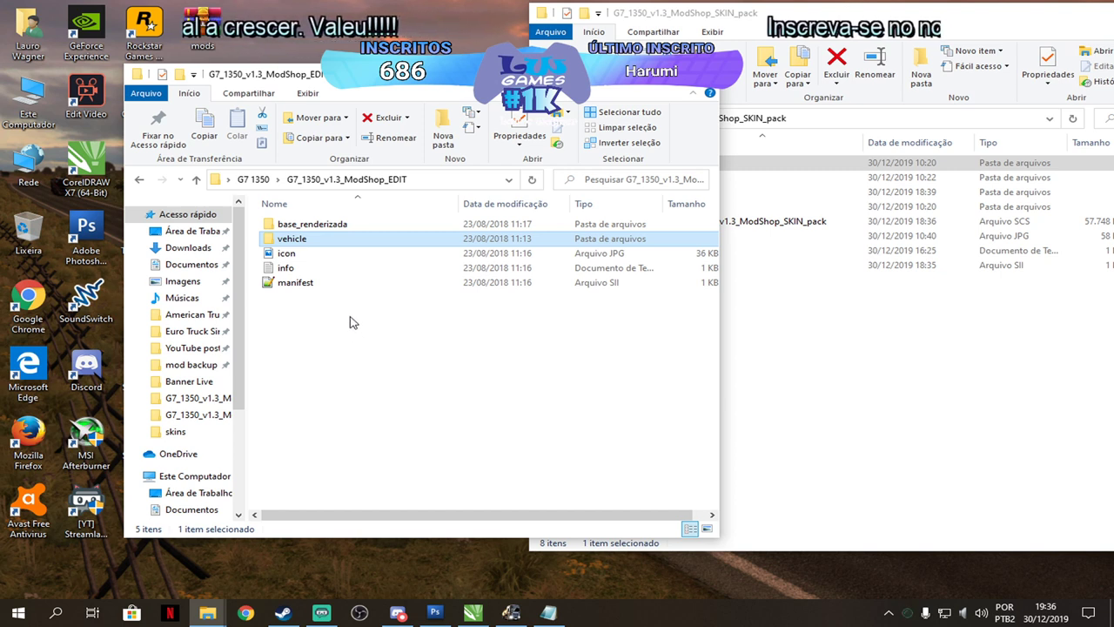
pyautogui.click(296, 240)
pyautogui.click(353, 227)
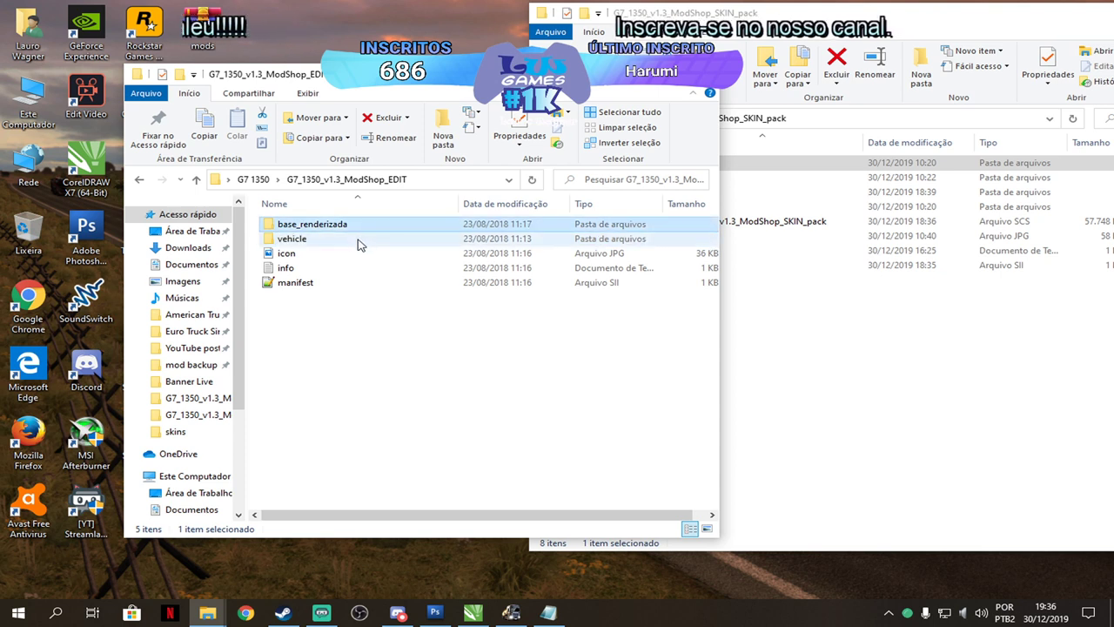
pyautogui.click(361, 245)
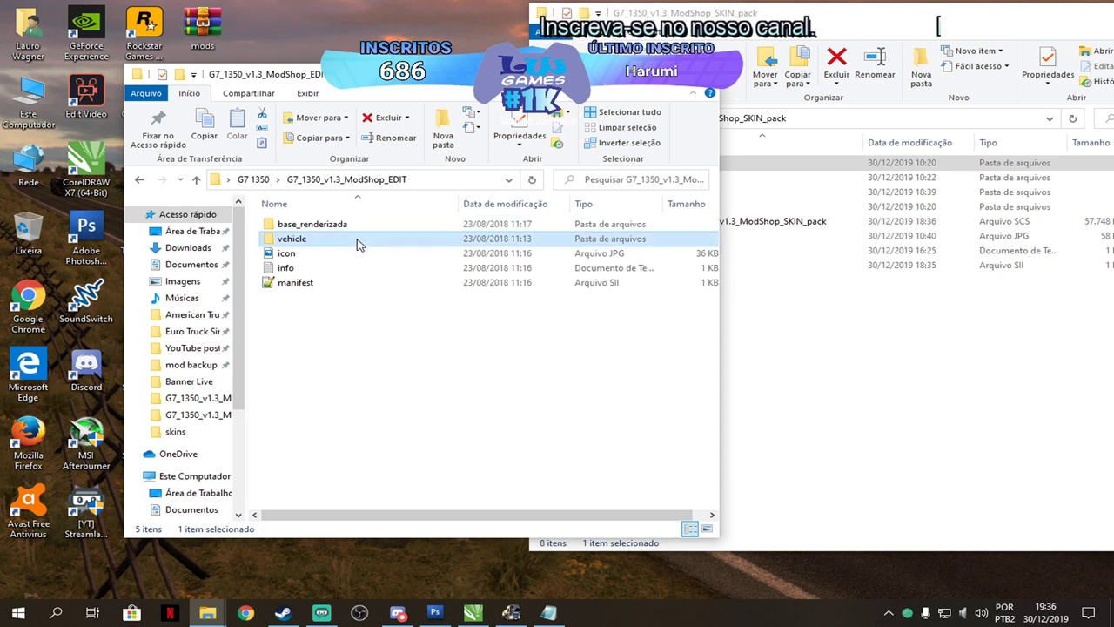
pyautogui.doubleClick(357, 244)
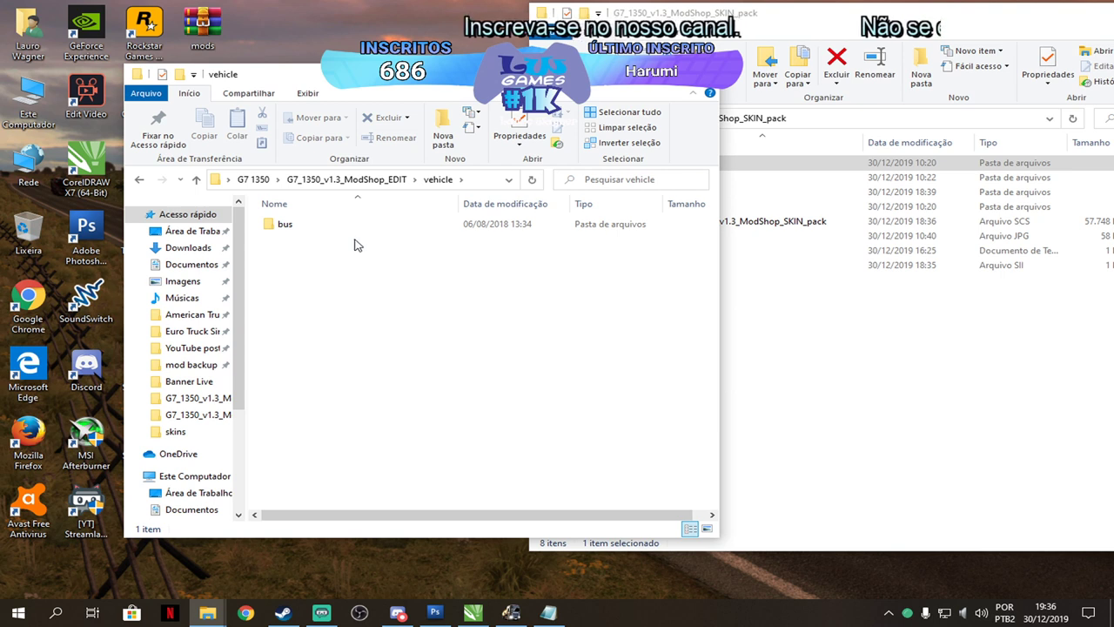
# Go through the bus, g7_1350_volvoms and acessorios folders and open the skins folder.
pyautogui.doubleClick(290, 228)
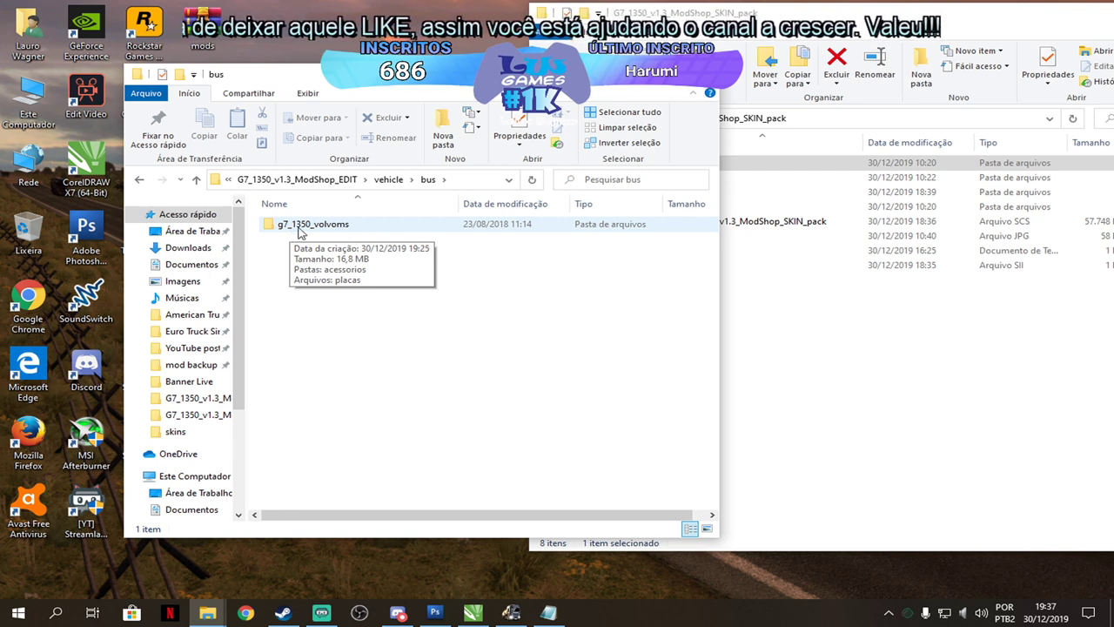
pyautogui.doubleClick(300, 226)
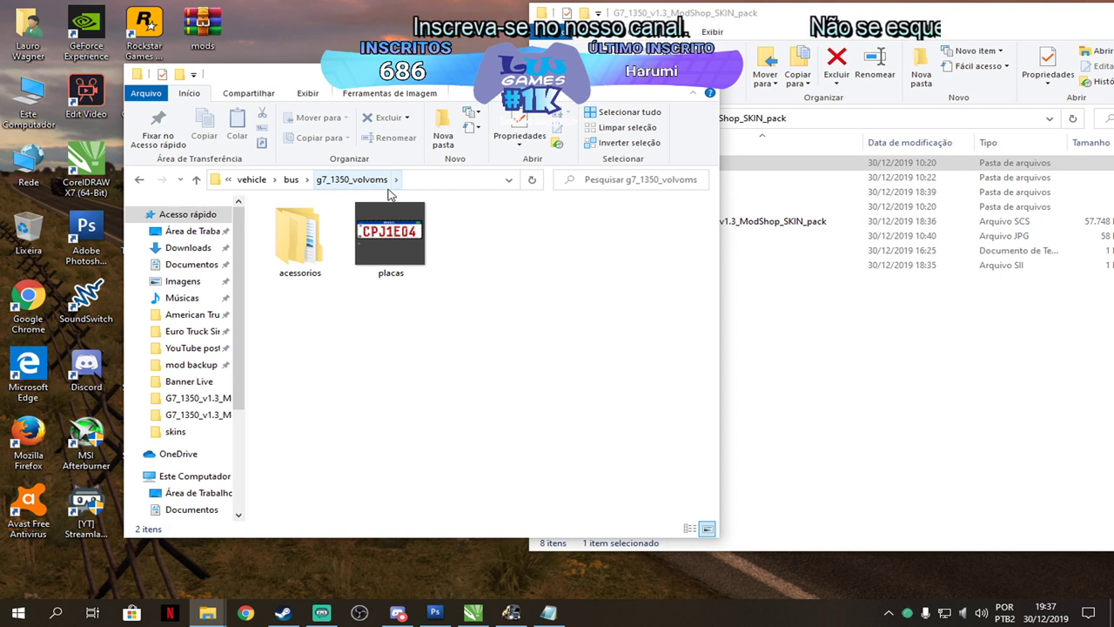
pyautogui.doubleClick(300, 272)
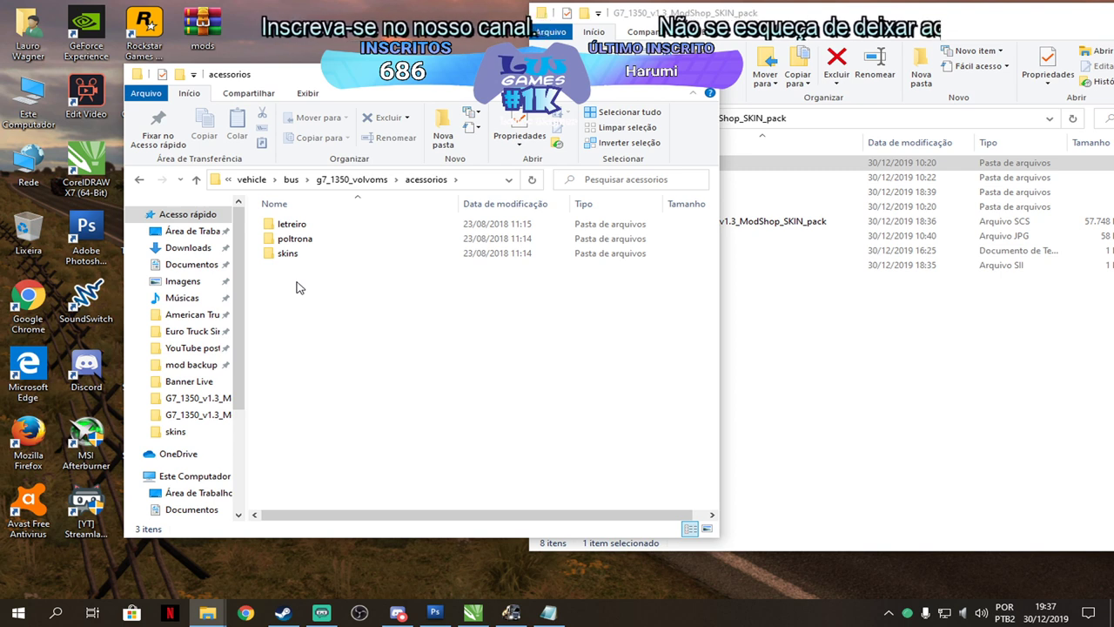
pyautogui.moveTo(298, 322); pyautogui.dragTo(303, 228)
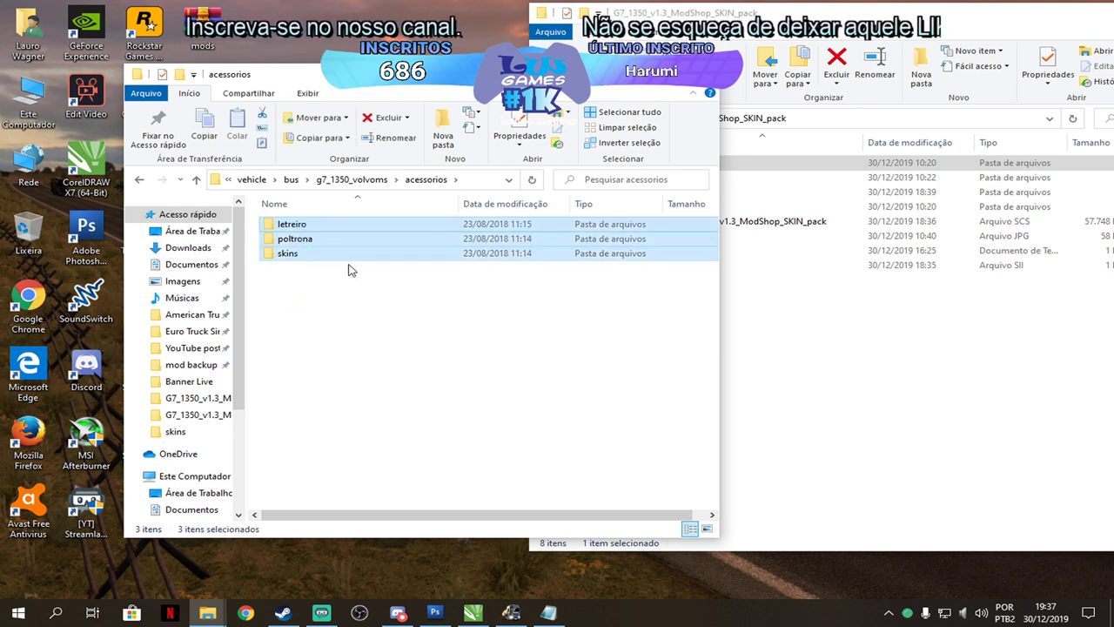
pyautogui.click(312, 260)
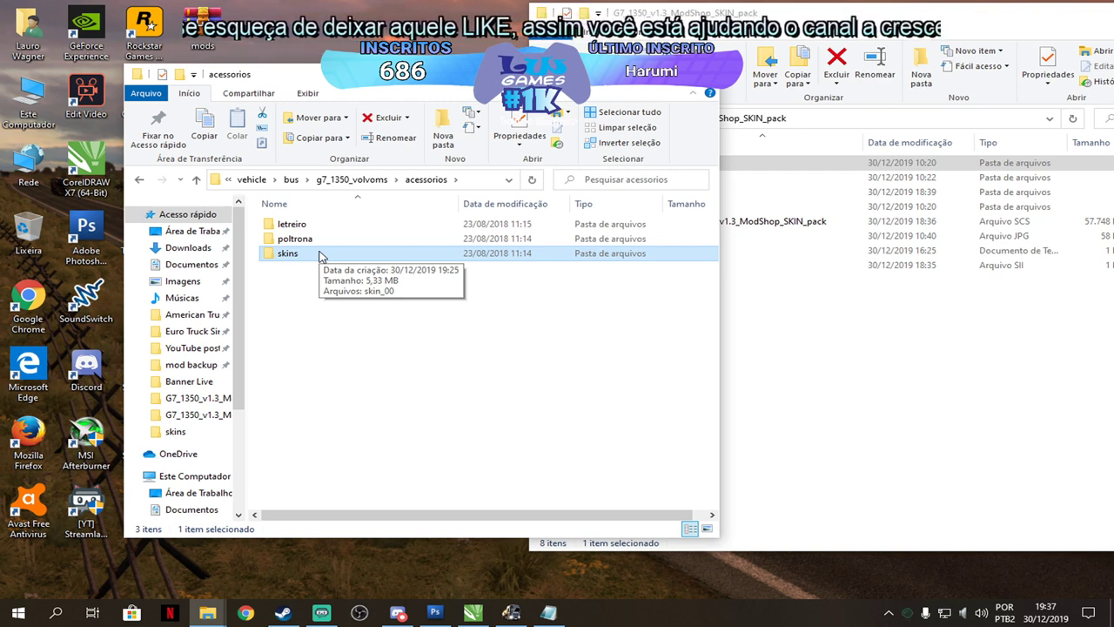
pyautogui.doubleClick(319, 254)
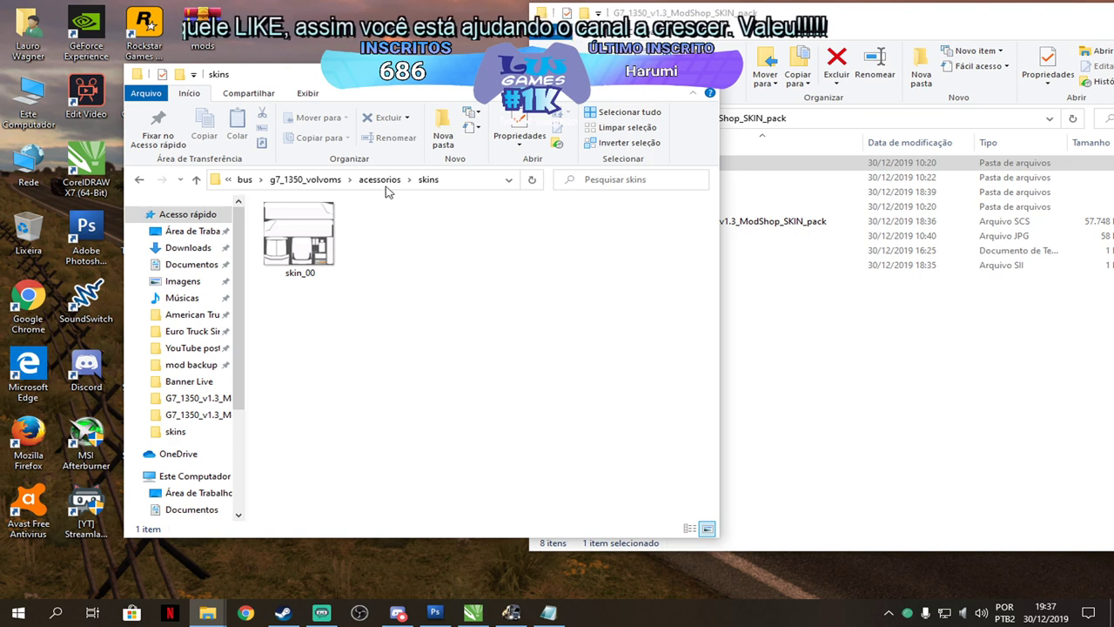
# Move the skins window toward the middle of the desktop, select the skin_00 file and examine its details.
pyautogui.moveTo(433, 87); pyautogui.dragTo(603, 93)
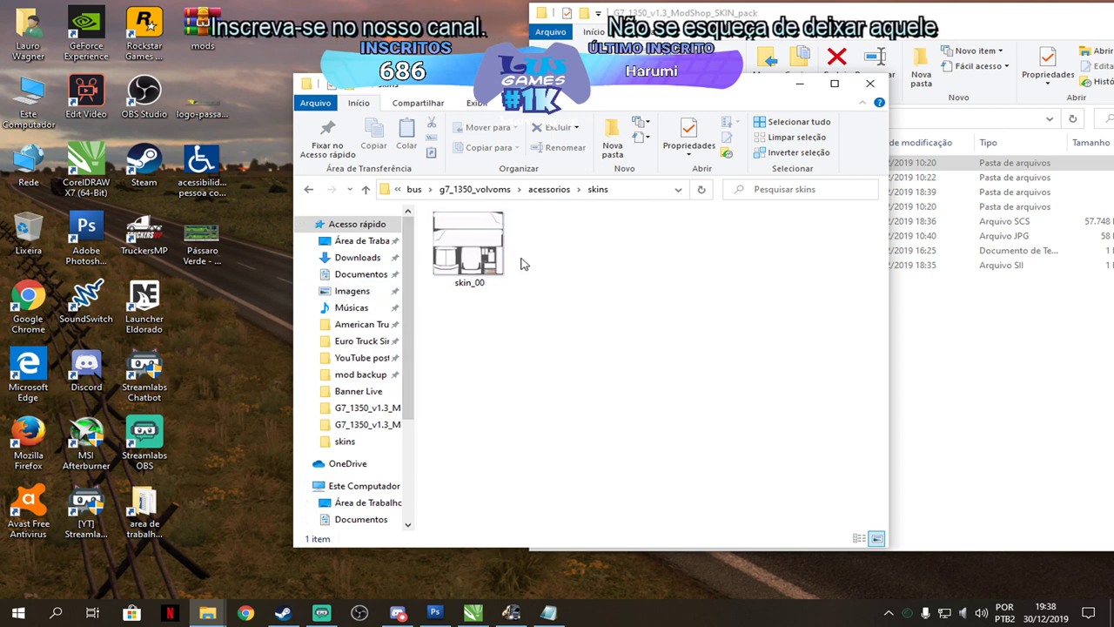
pyautogui.click(475, 270)
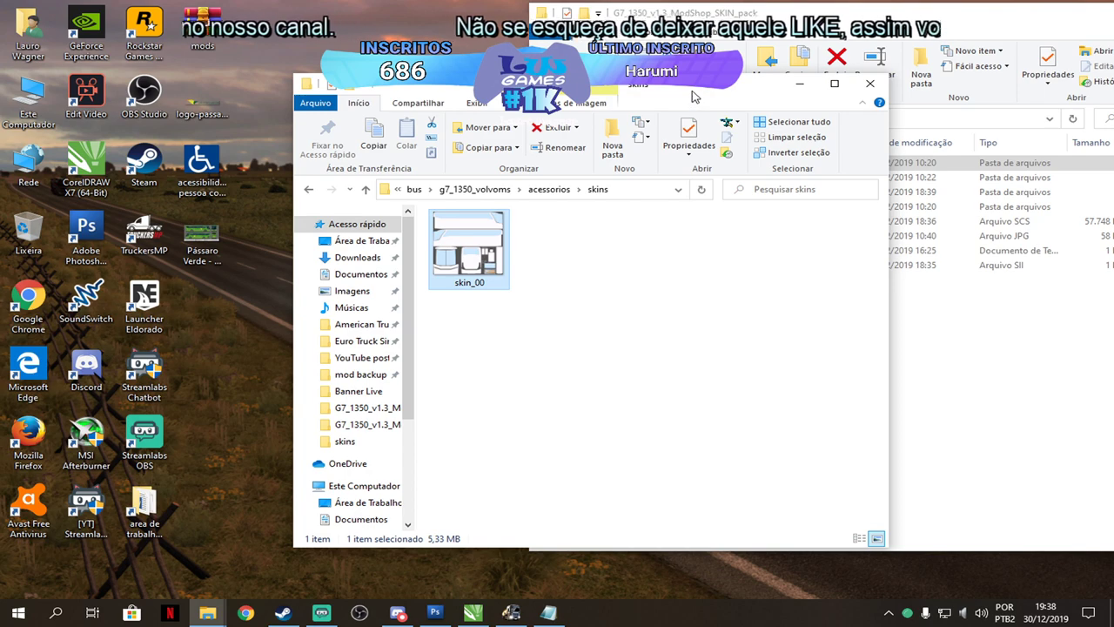
pyautogui.moveTo(694, 96); pyautogui.dragTo(733, 118)
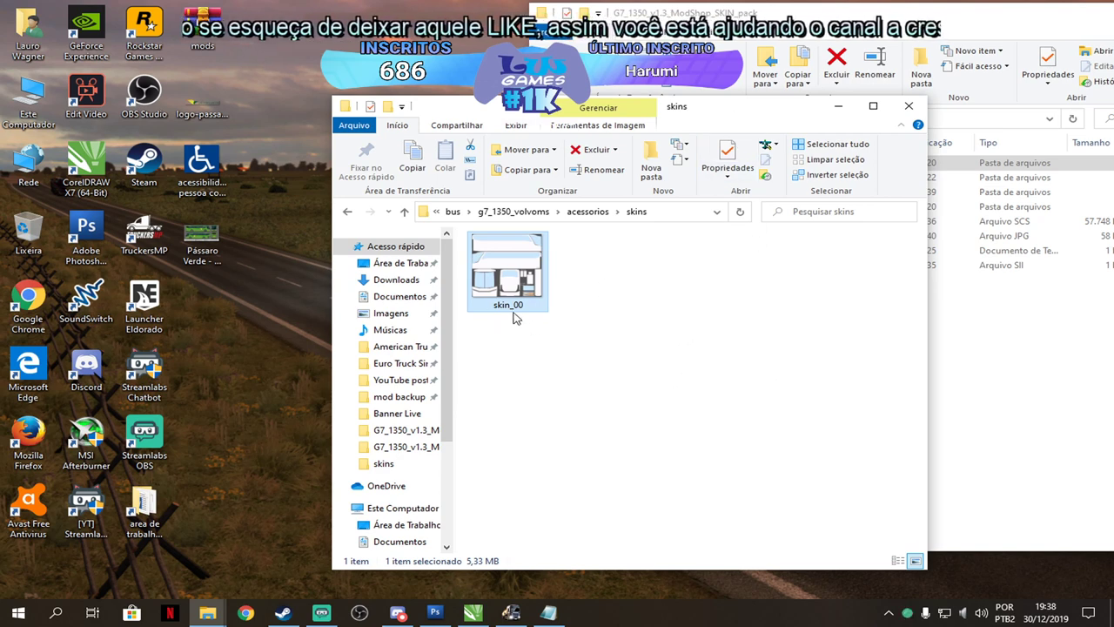
pyautogui.moveTo(519, 309)
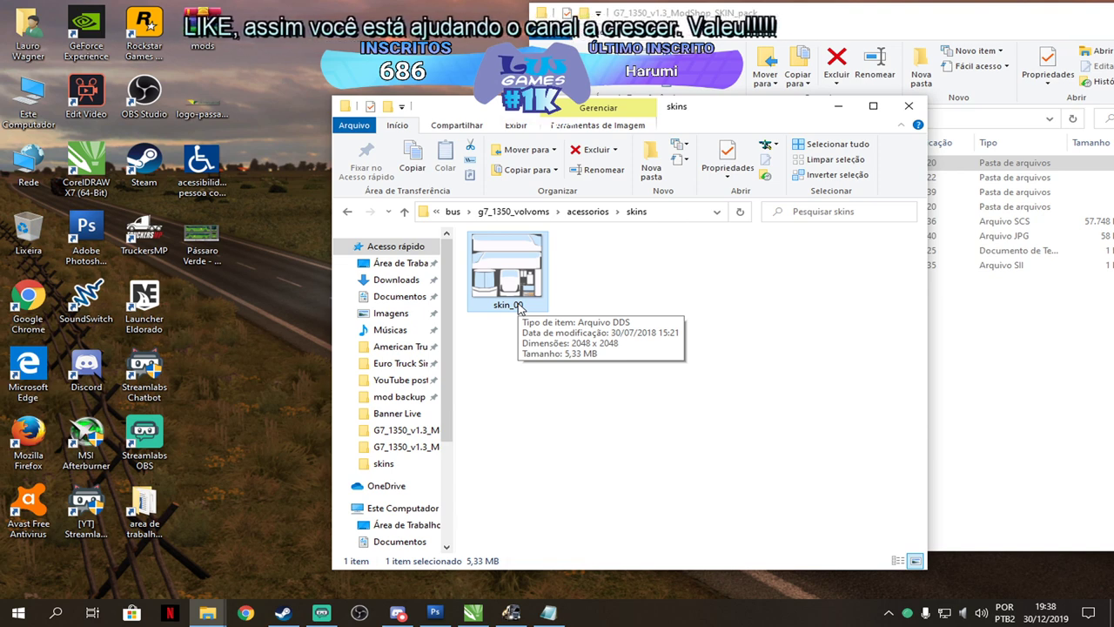
# Look through the alphabetical list of installed programs for the texture editor, then close the list.
pyautogui.click(16, 619)
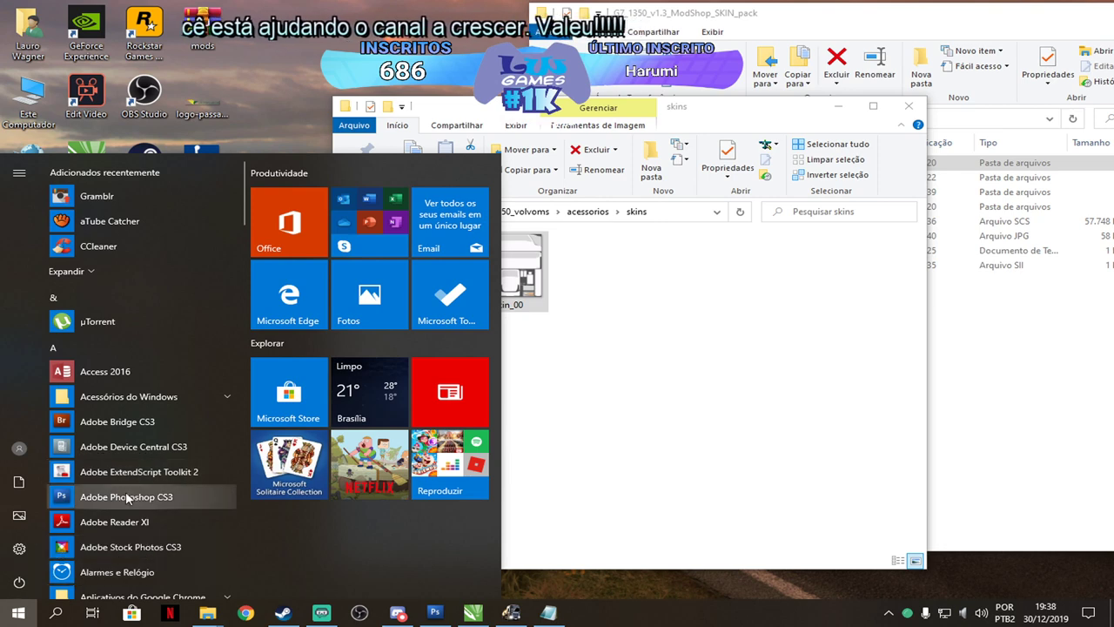
pyautogui.scroll(-5, 151, 496)
pyautogui.scroll(-3, 151, 493)
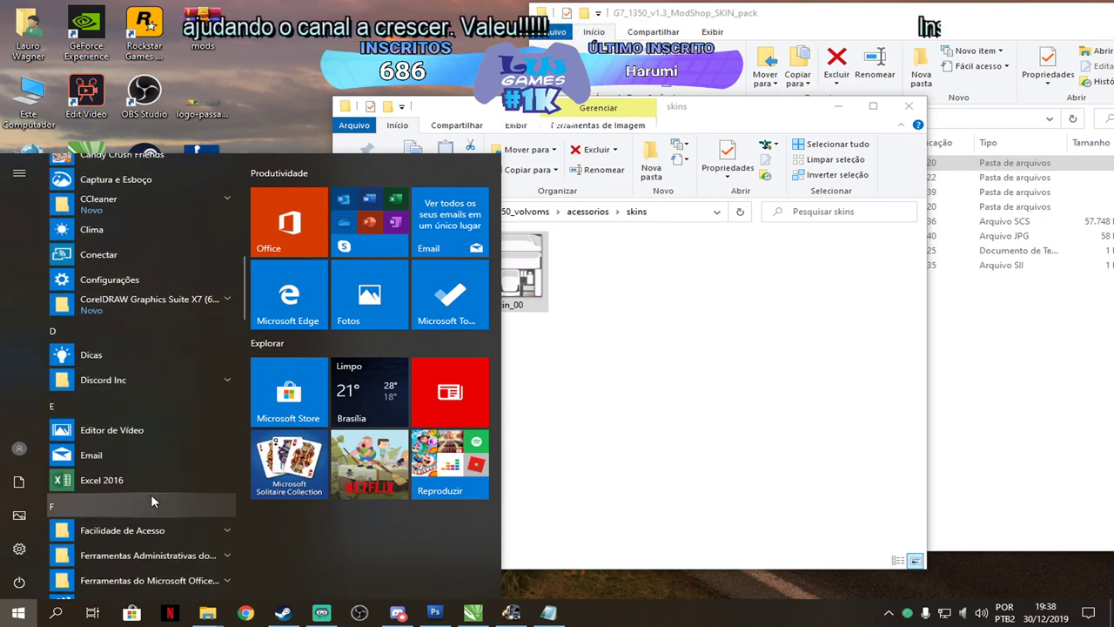
pyautogui.scroll(-3, 150, 494)
pyautogui.scroll(-5, 150, 494)
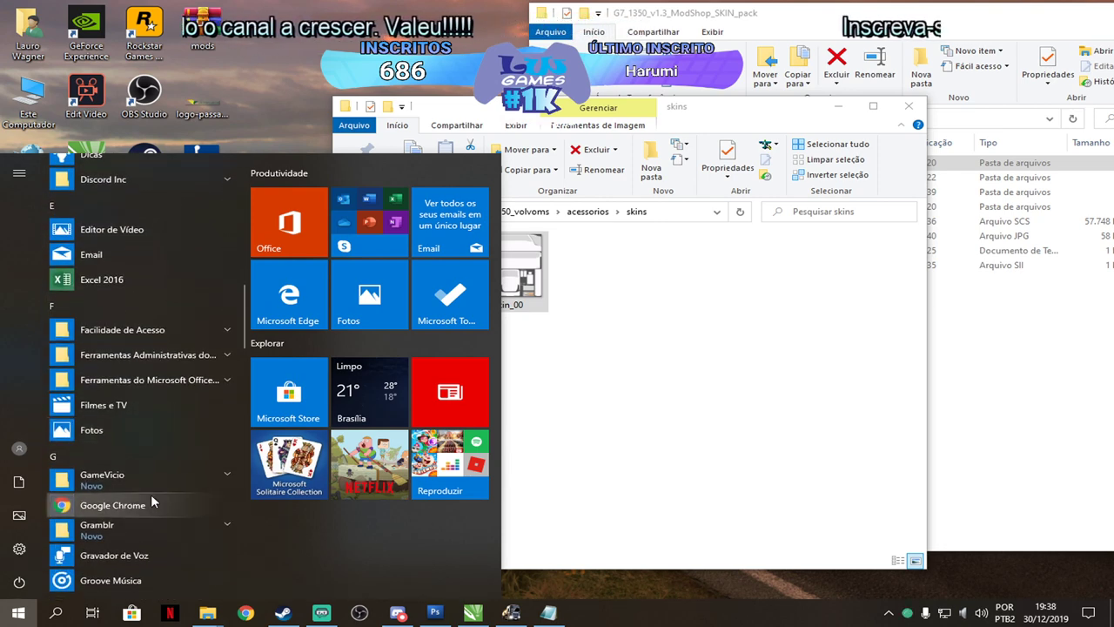
pyautogui.scroll(-5, 151, 494)
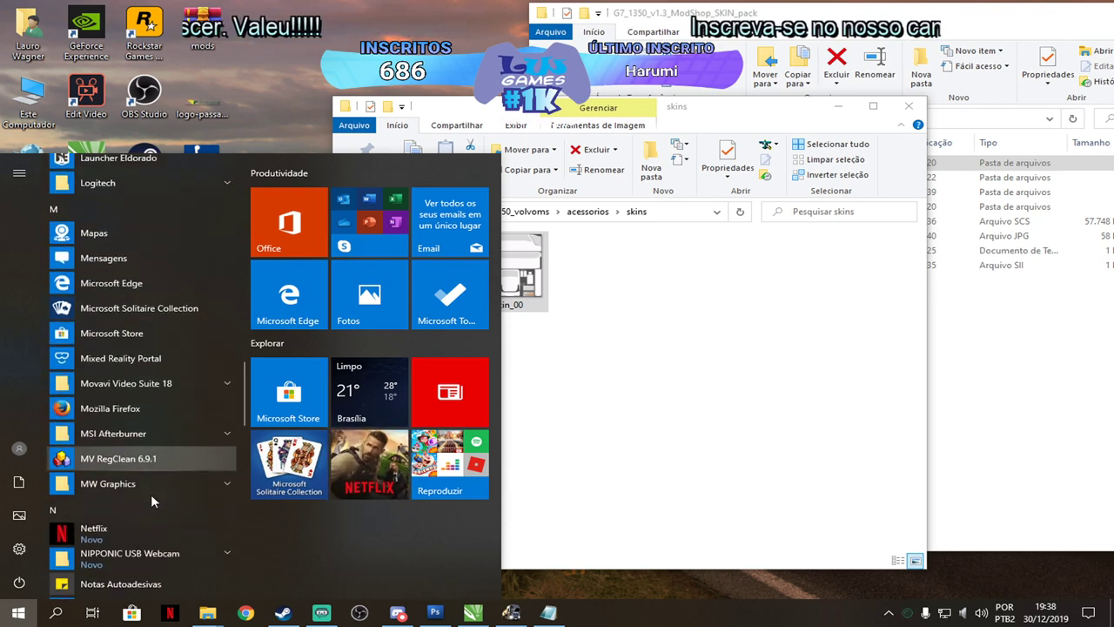
pyautogui.scroll(-2, 151, 493)
pyautogui.scroll(8, 150, 494)
pyautogui.scroll(4, 151, 493)
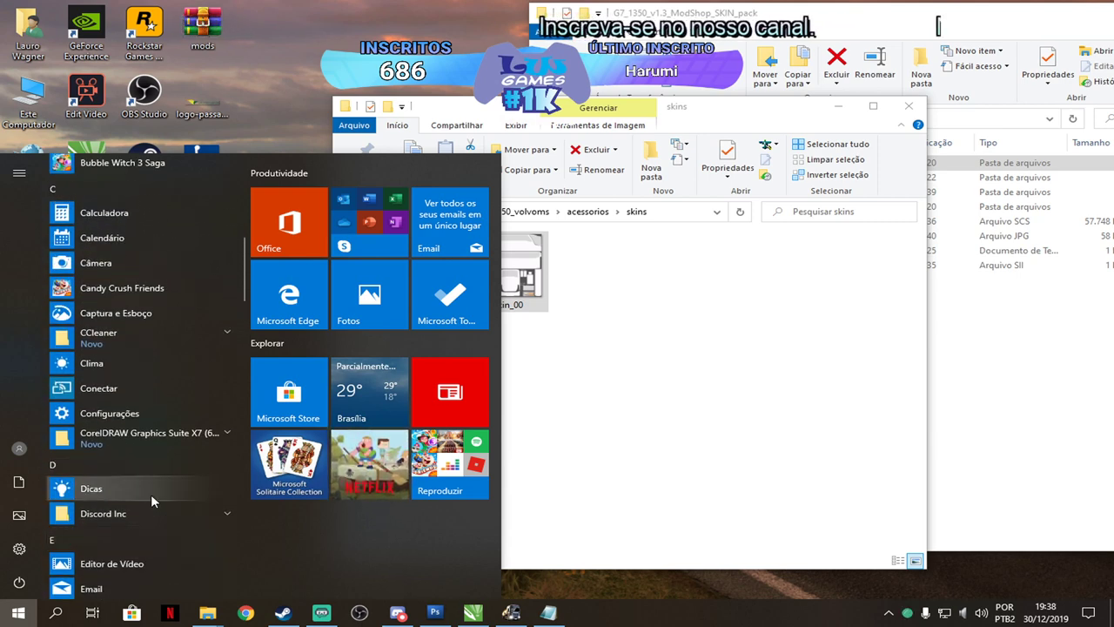
pyautogui.scroll(5, 151, 493)
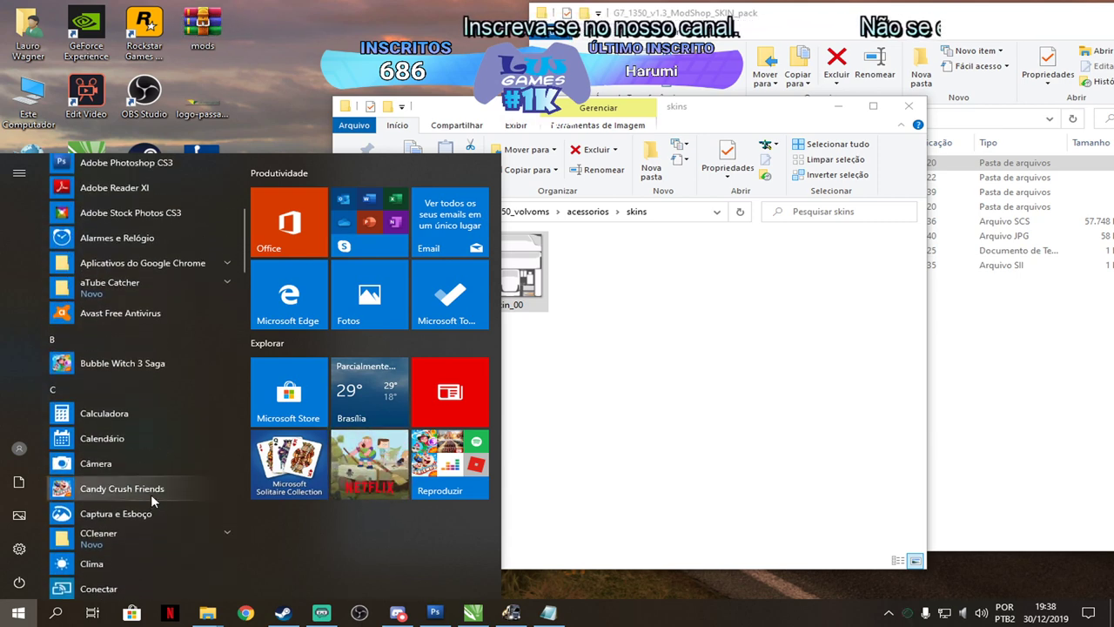
pyautogui.scroll(-15, 151, 494)
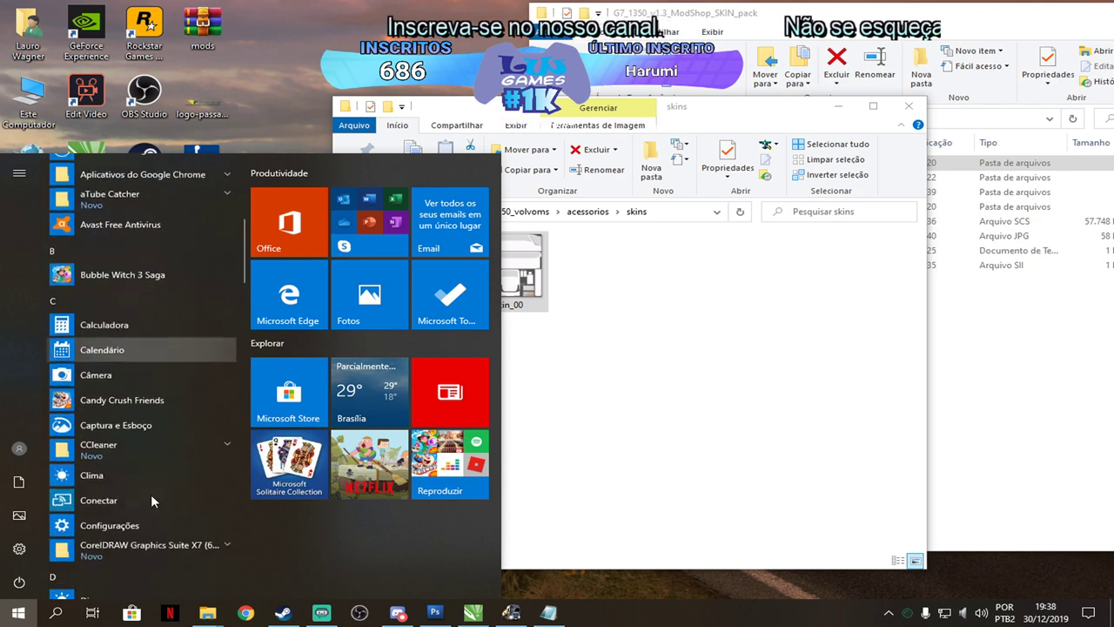
pyautogui.scroll(-10, 150, 494)
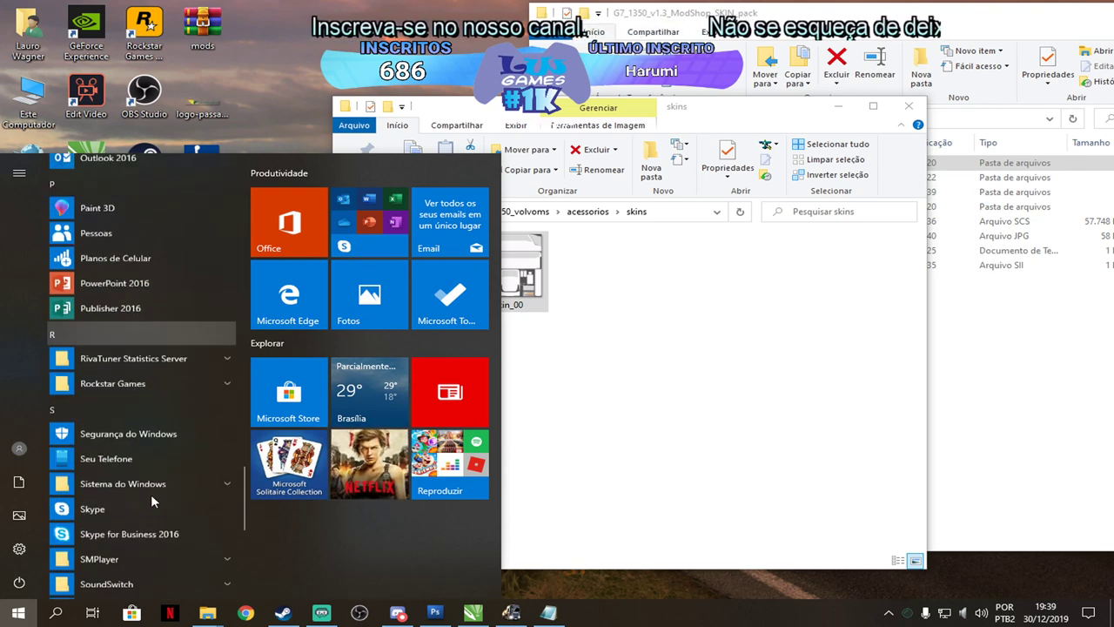
pyautogui.scroll(-3, 151, 493)
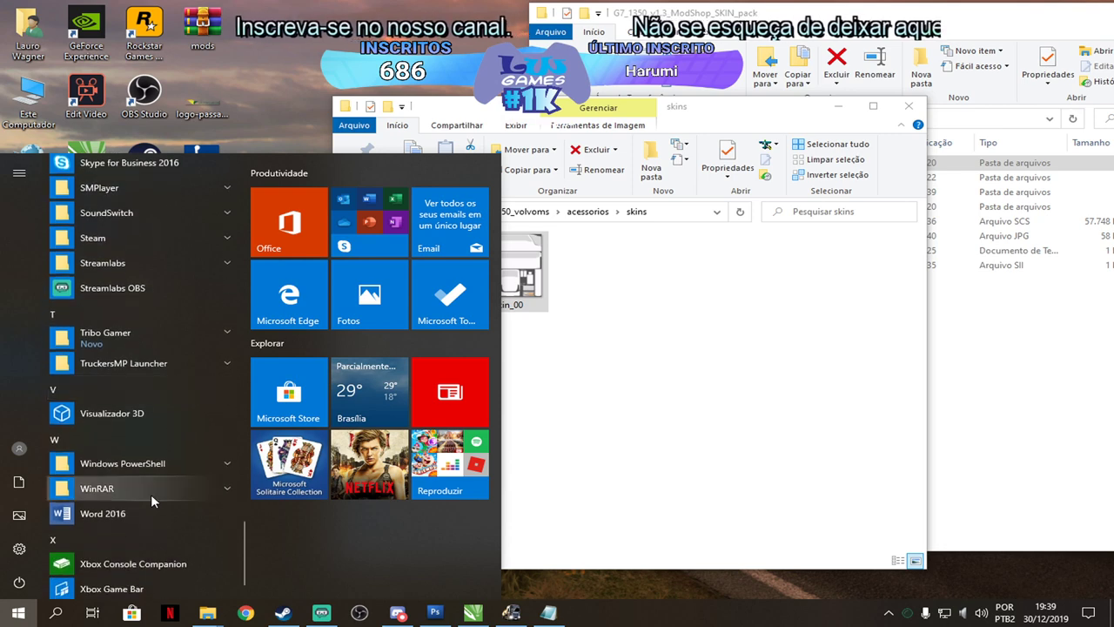
pyautogui.click(746, 402)
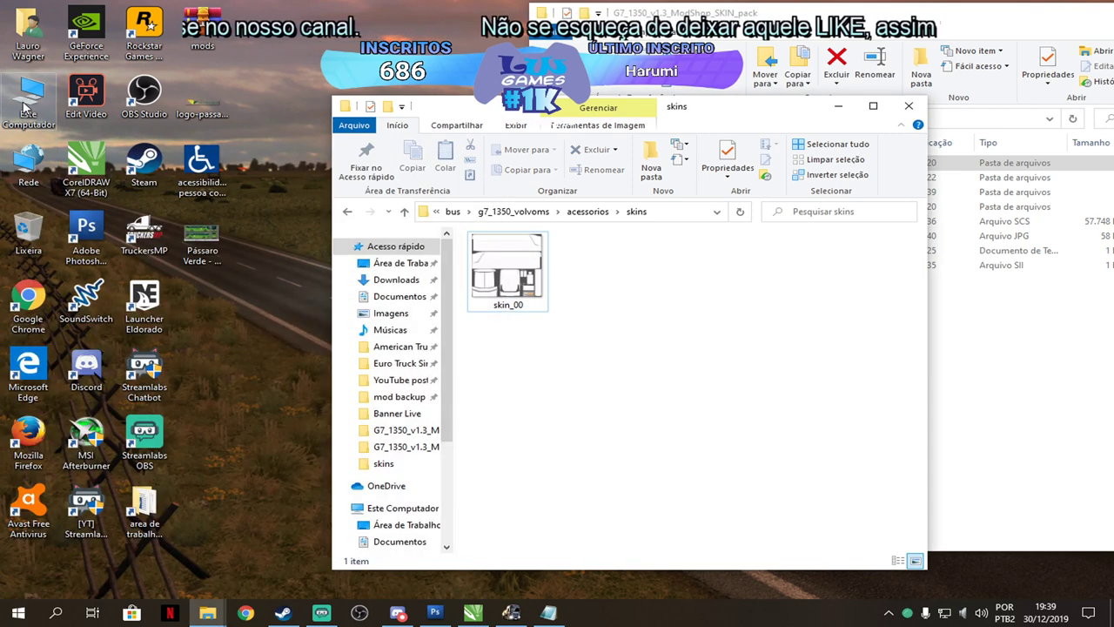
# Open skin_00 in a maximized DXTBmp window and check which graphics program is set for image editing.
pyautogui.click(547, 296)
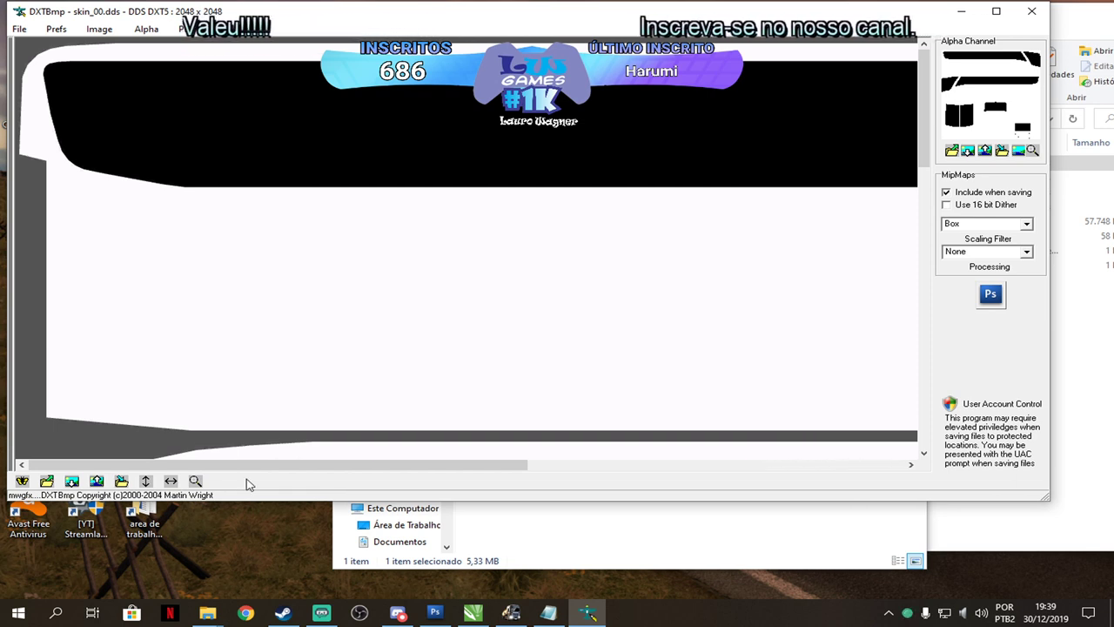
pyautogui.click(995, 298)
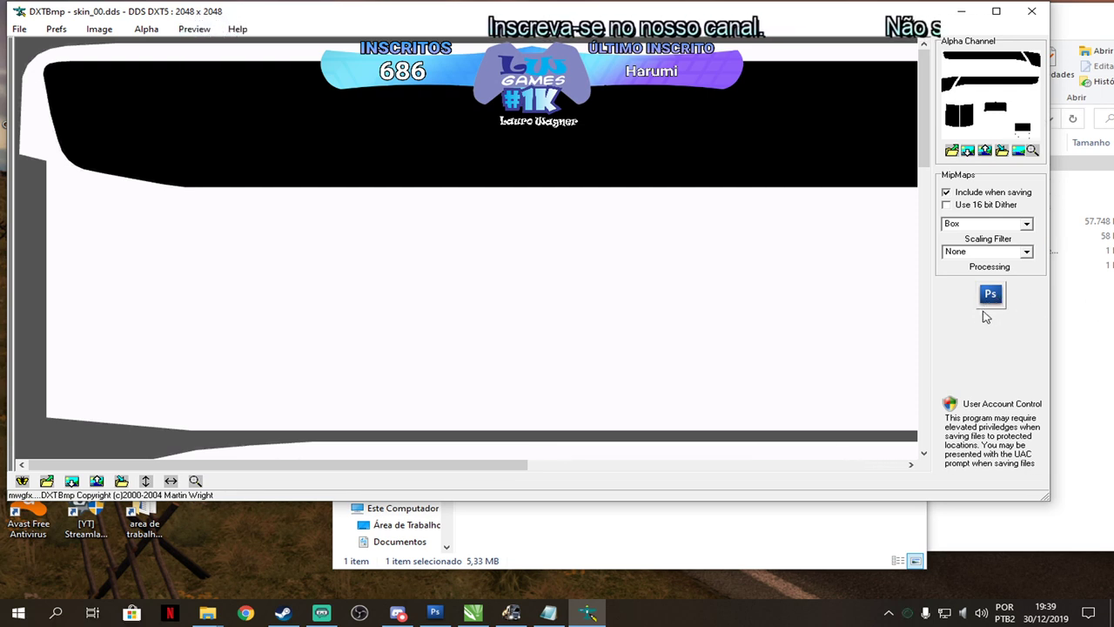
pyautogui.click(996, 11)
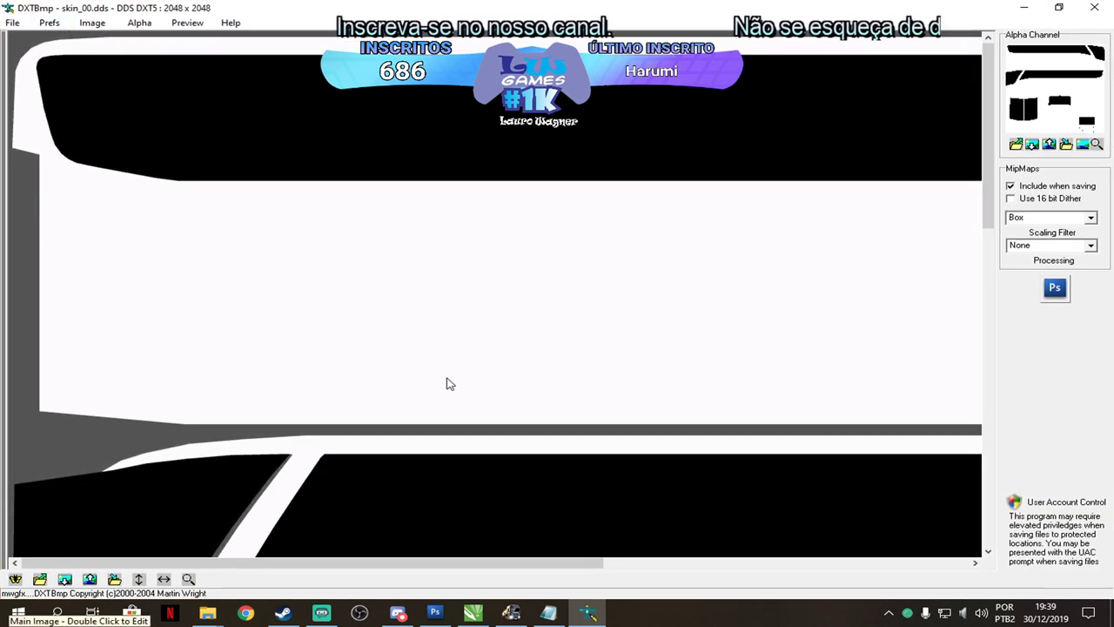
pyautogui.click(1053, 300)
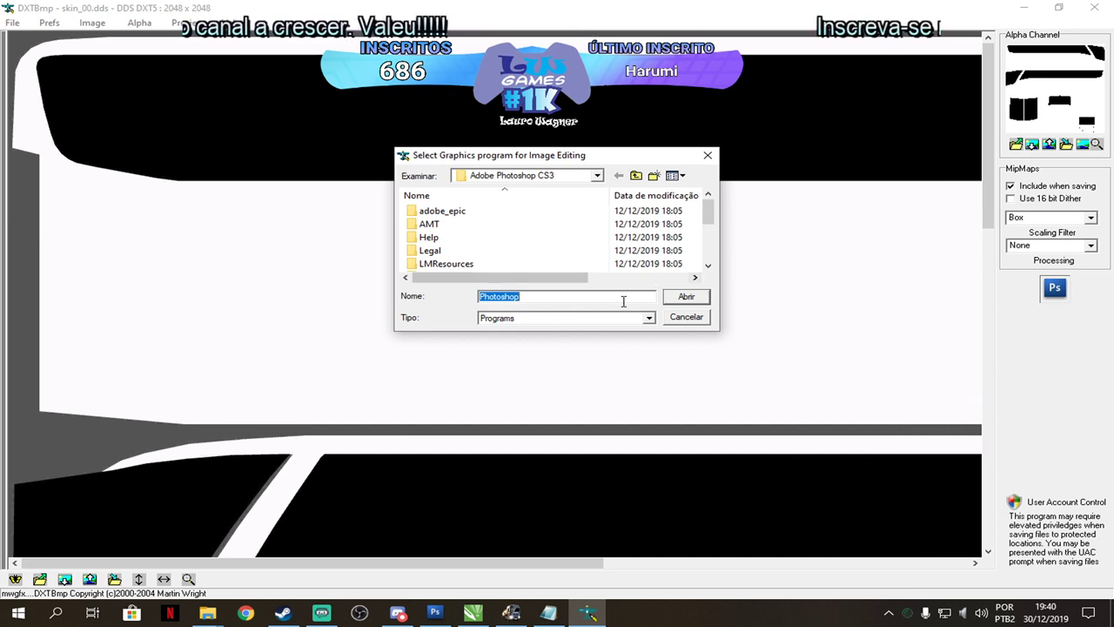
pyautogui.click(700, 317)
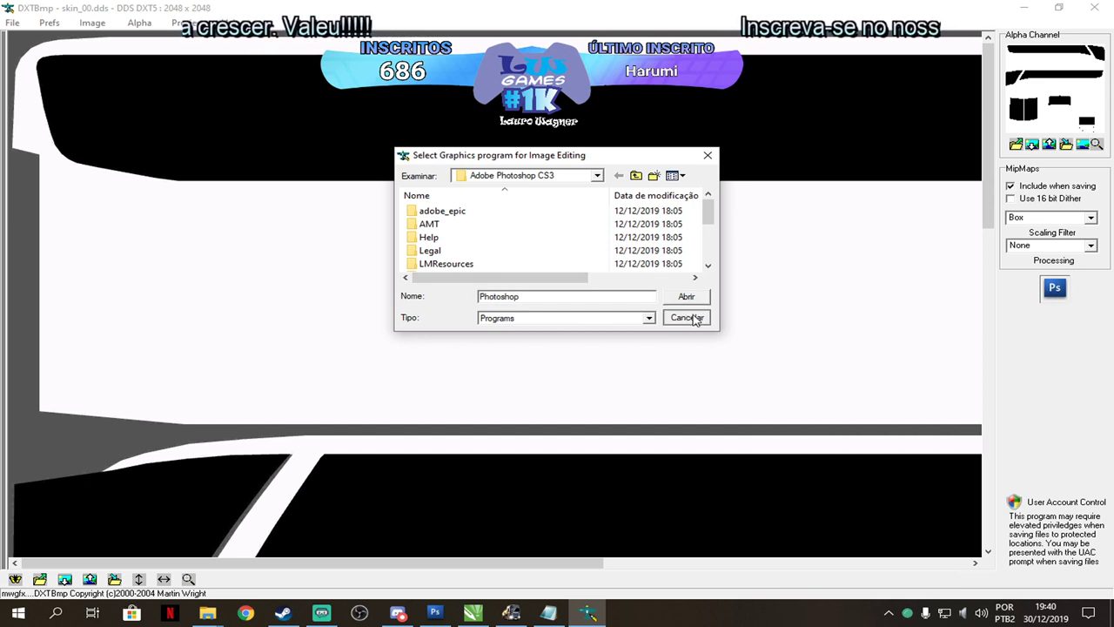
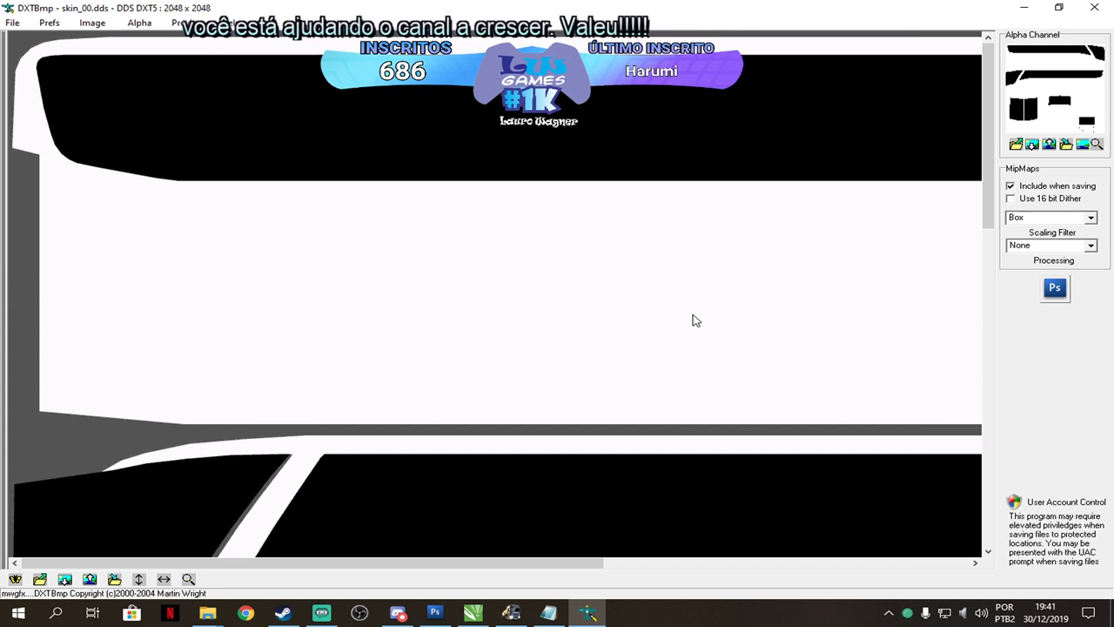
# Set DXTBmp aside, select the manifest file in the G7_1350_v1.3_ModShop_SKIN_pack folder, and shift that window toward the middle of the desktop.
pyautogui.click(1024, 7)
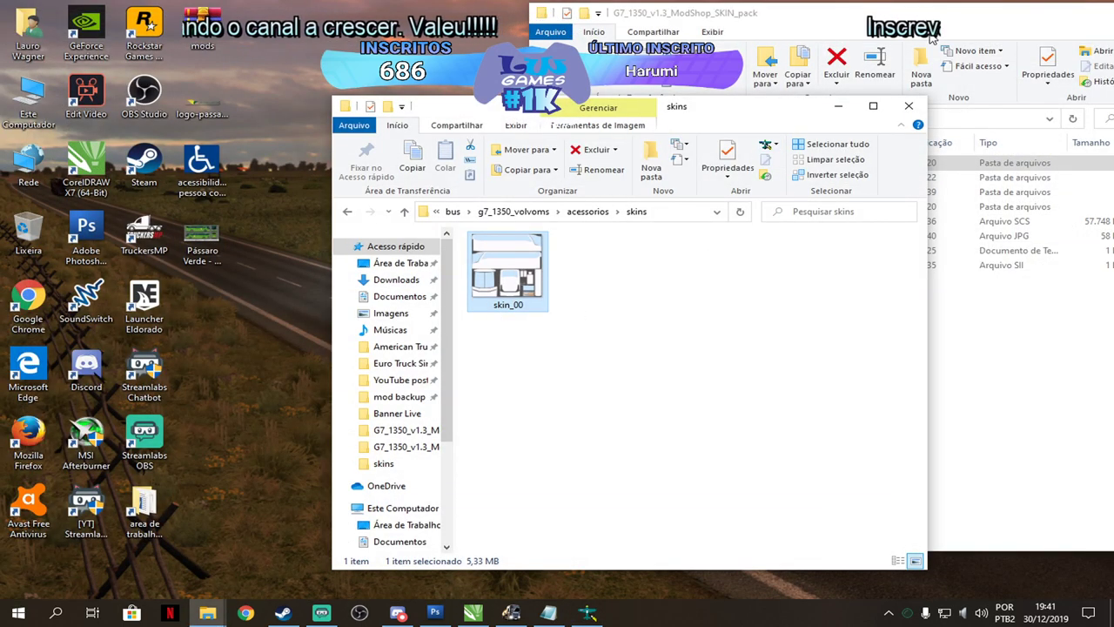
pyautogui.click(920, 40)
pyautogui.click(697, 267)
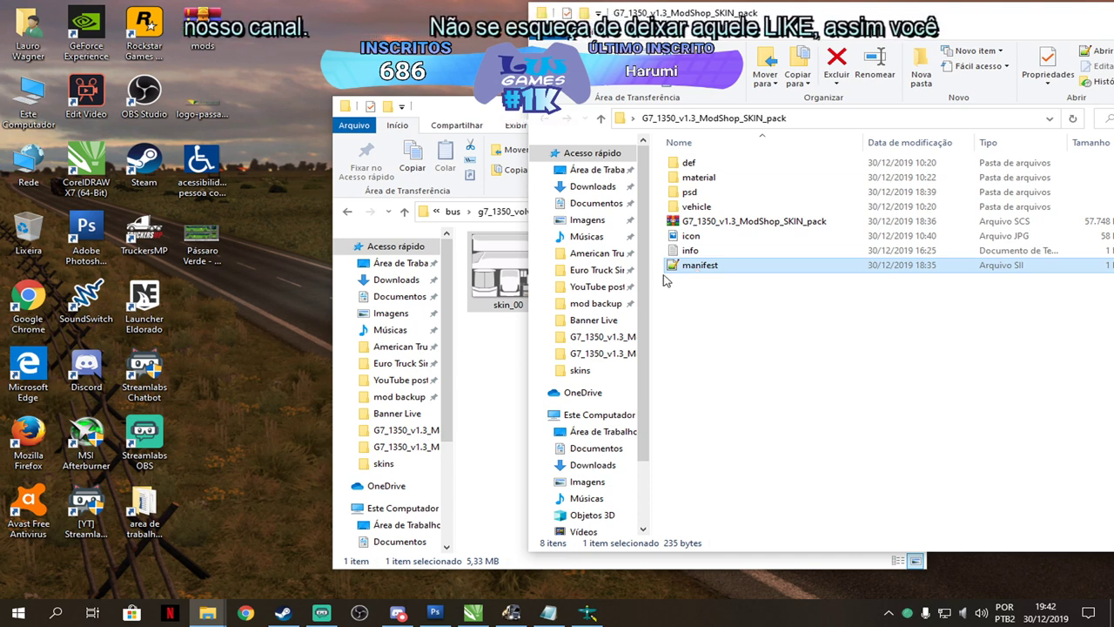
pyautogui.moveTo(784, 13); pyautogui.dragTo(513, 50)
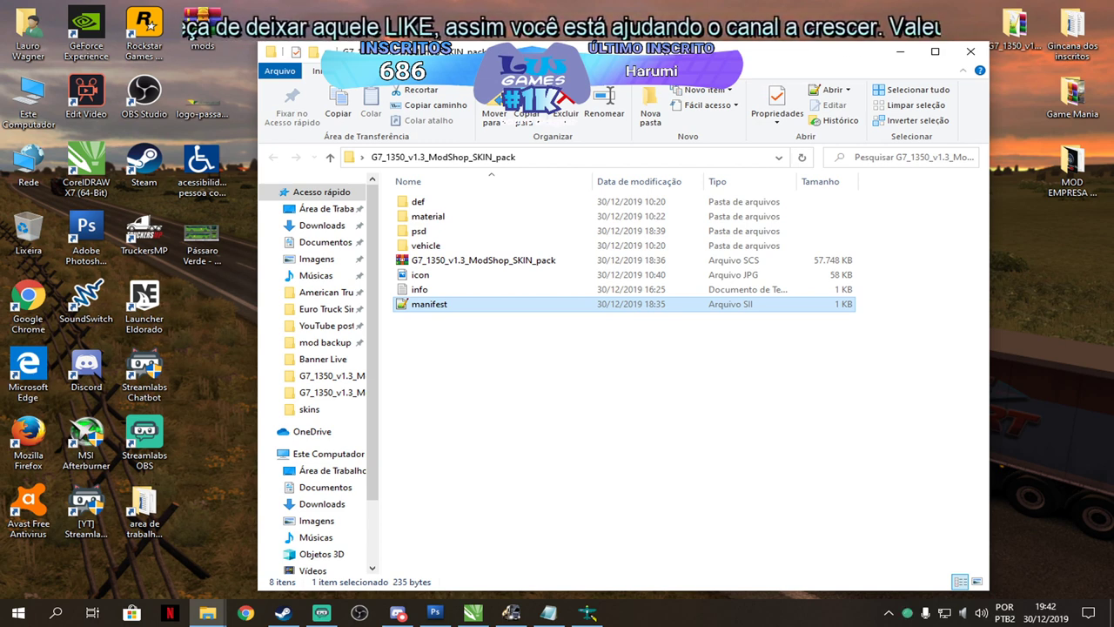
pyautogui.moveTo(539, 51); pyautogui.dragTo(540, 65)
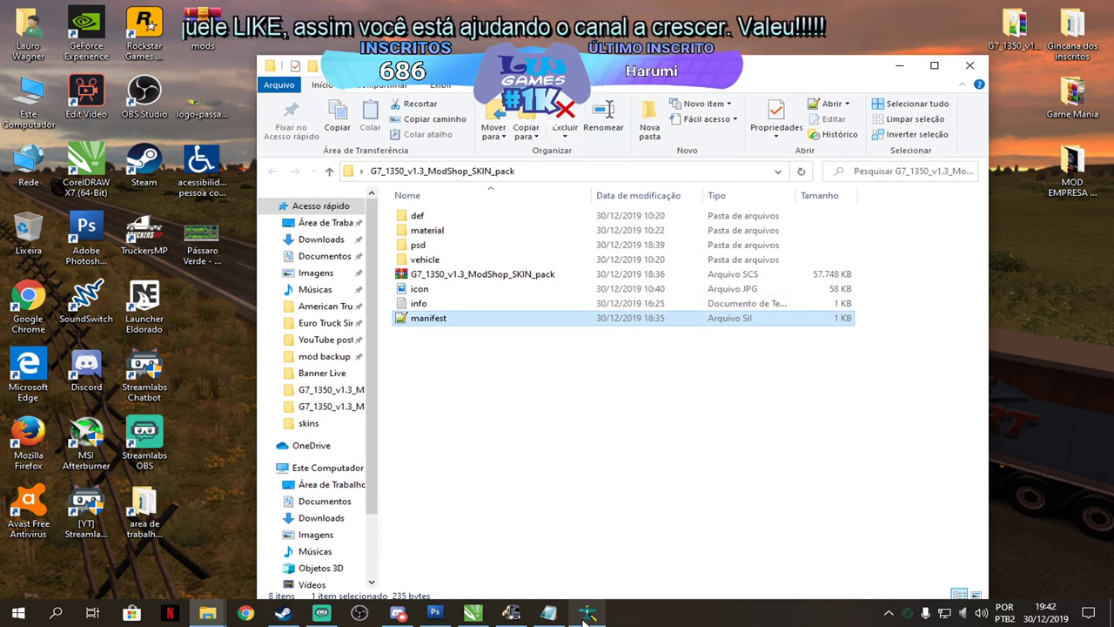
# Return to DXTBmp in a smaller window and send the skin_00 main image to Photoshop, also reducing the Photoshop window.
pyautogui.click(595, 592)
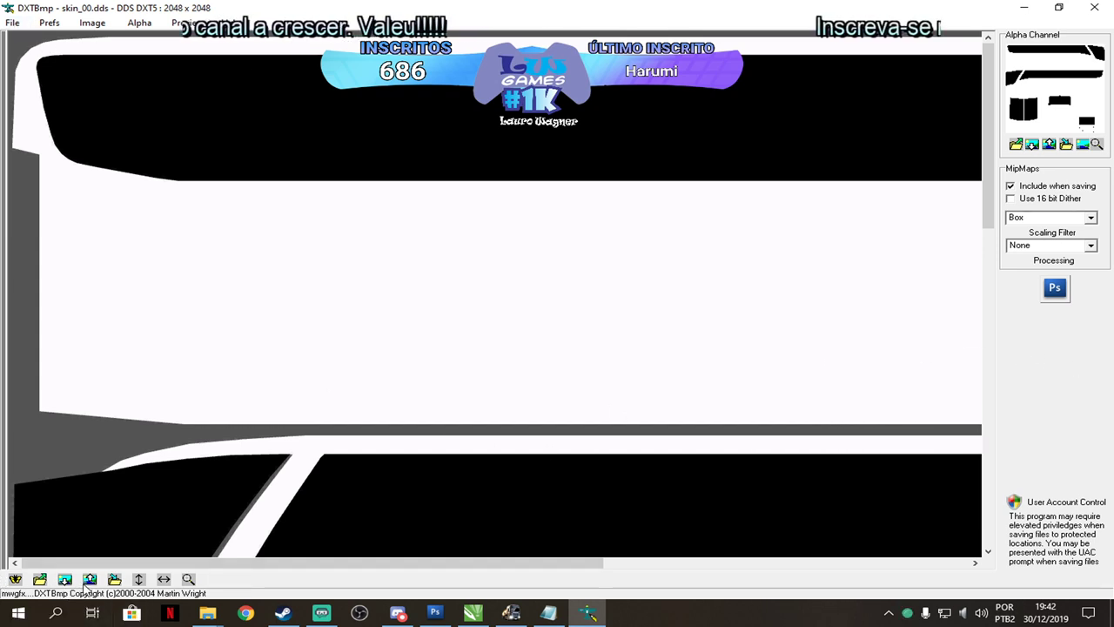
pyautogui.click(1059, 7)
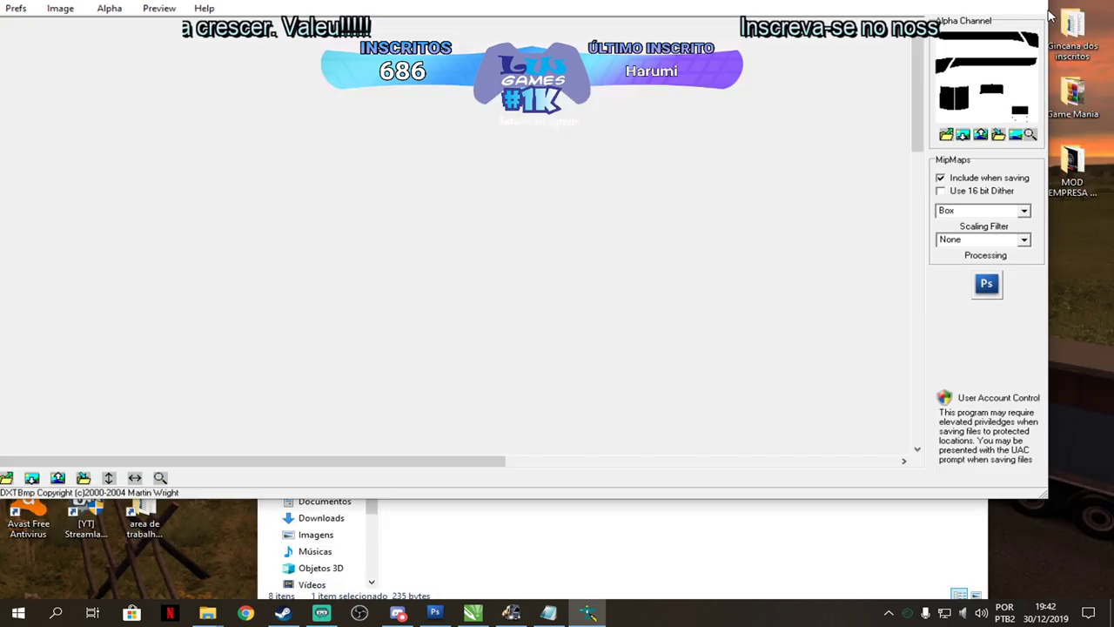
pyautogui.moveTo(526, 19); pyautogui.dragTo(634, 25)
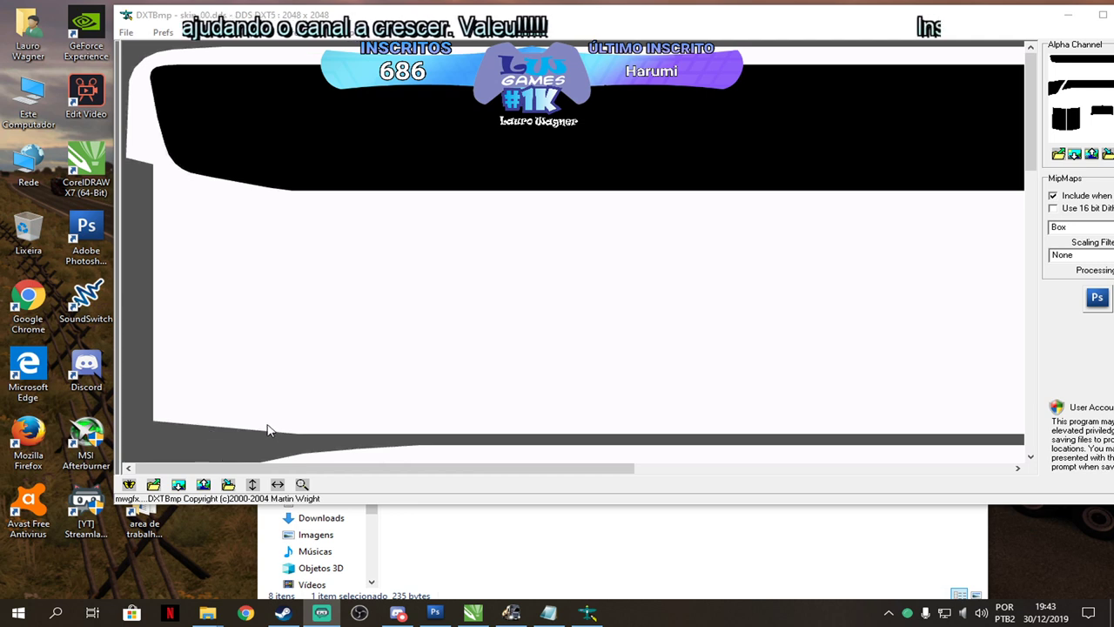
pyautogui.click(587, 613)
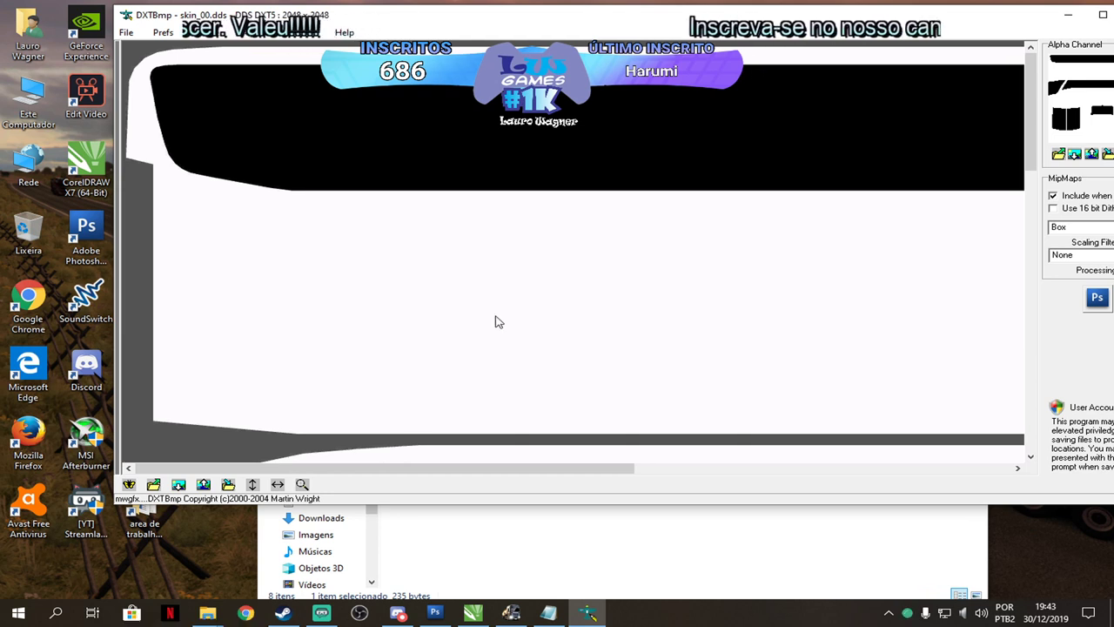
pyautogui.click(180, 488)
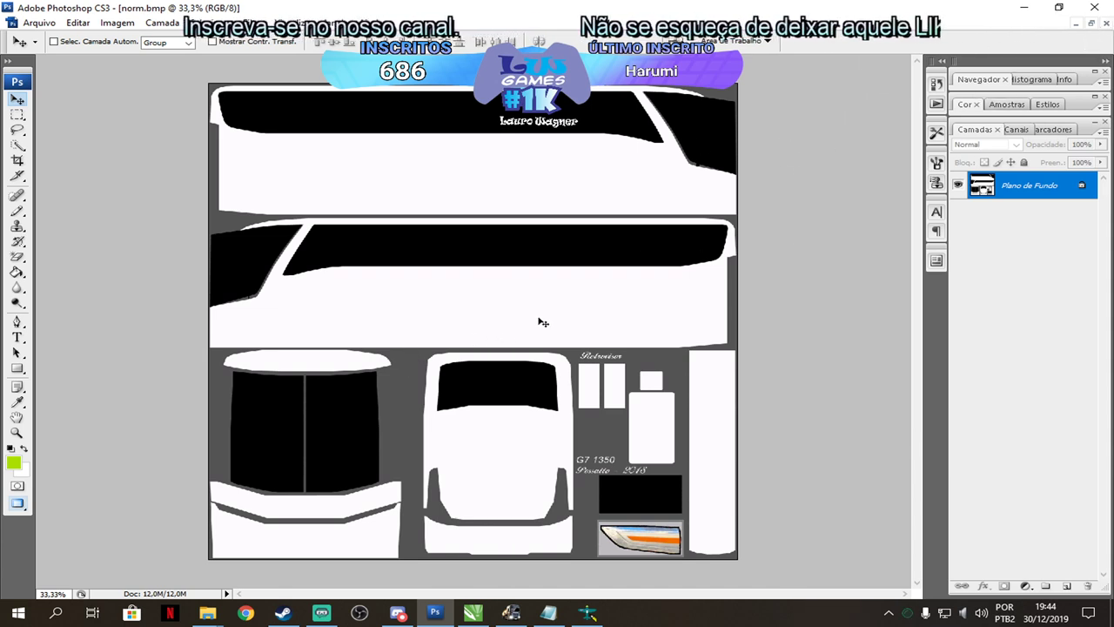
pyautogui.click(1058, 7)
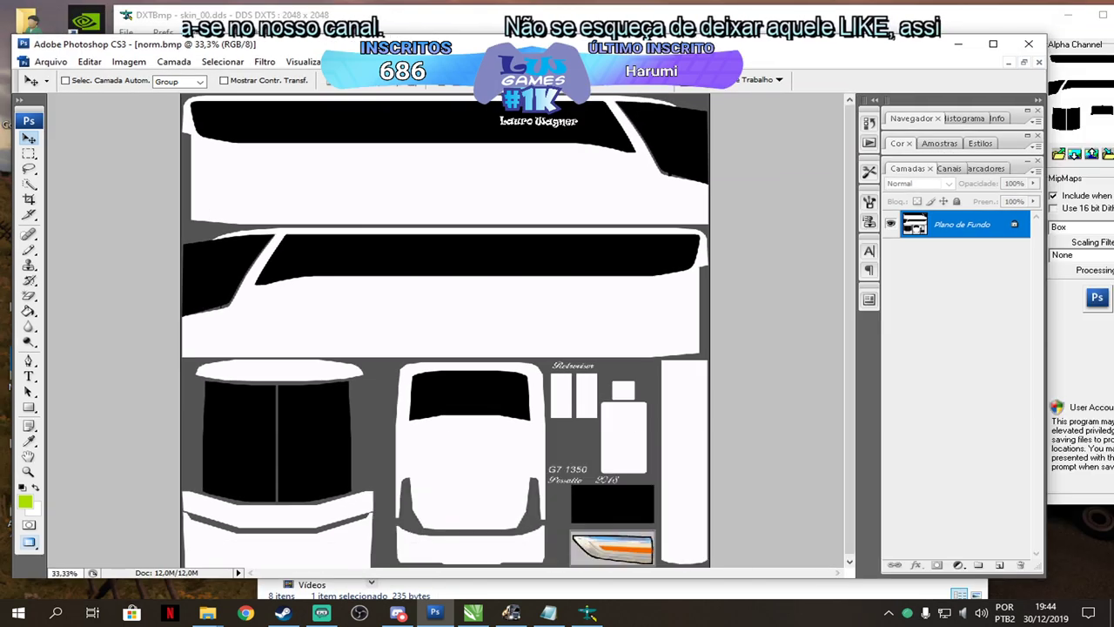
# Show the desktop and open the G7 1350 folder in a maximized window.
pyautogui.hotkey('alt', 'Tab')
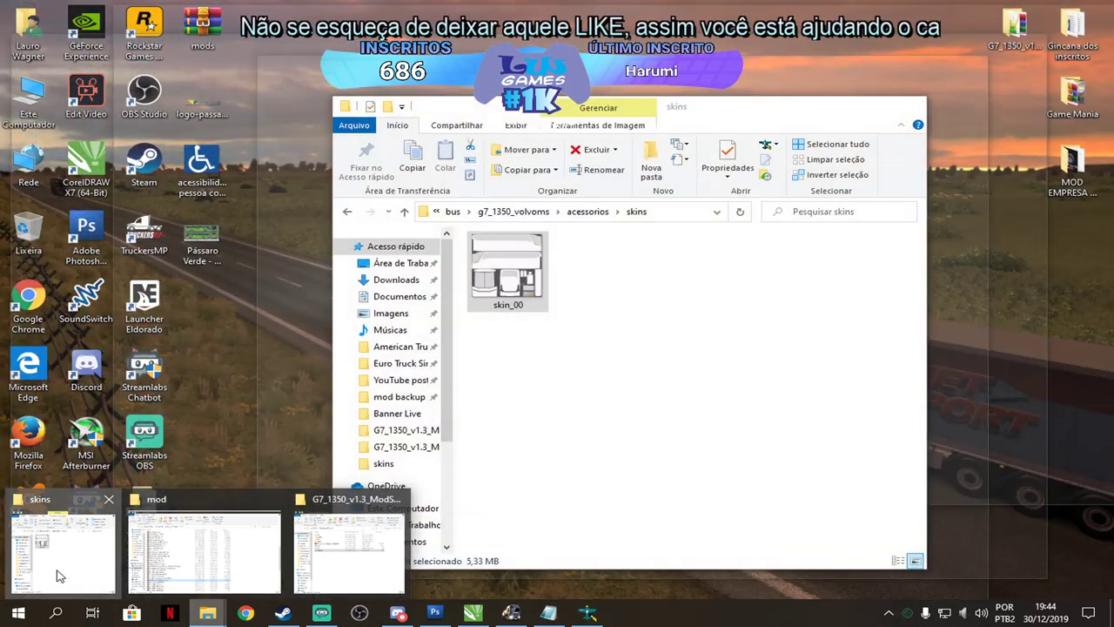
pyautogui.click(66, 557)
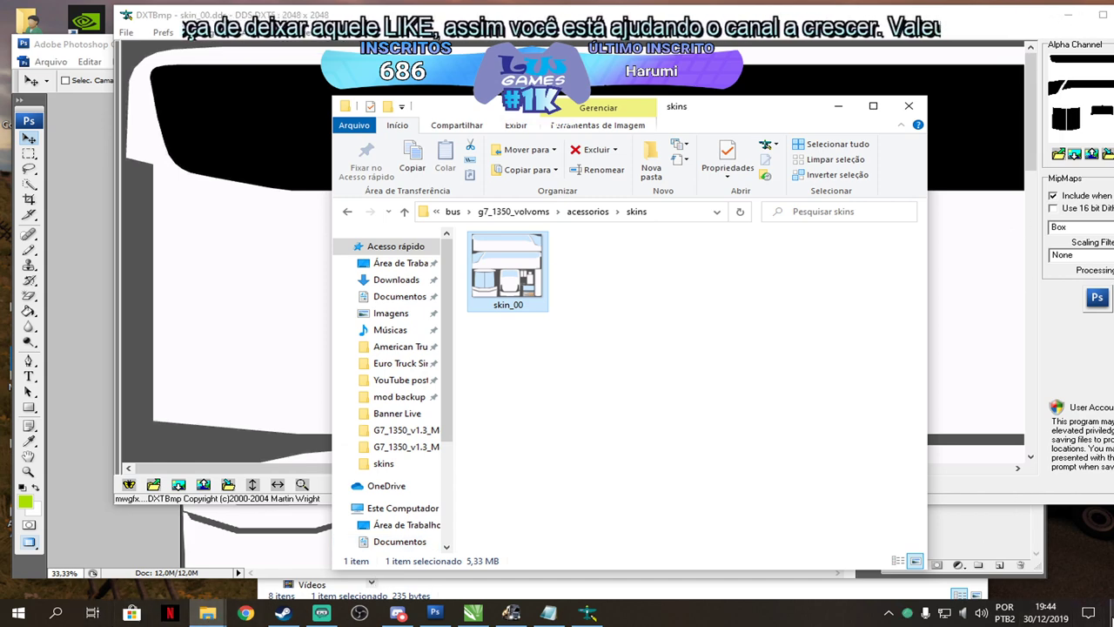
pyautogui.press('super+d')
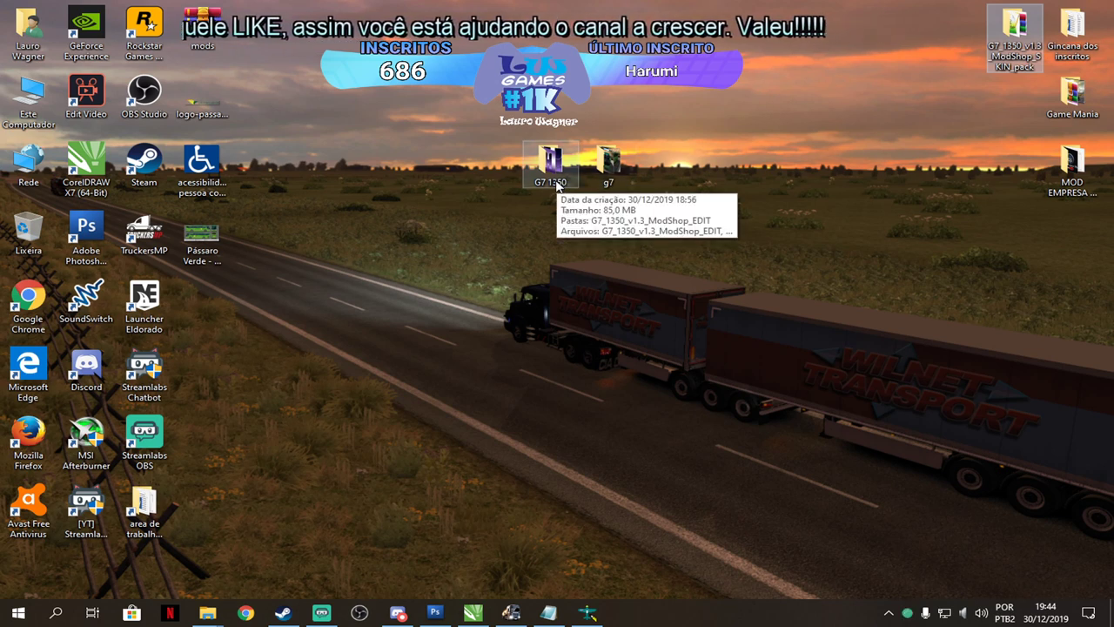
pyautogui.click(557, 181)
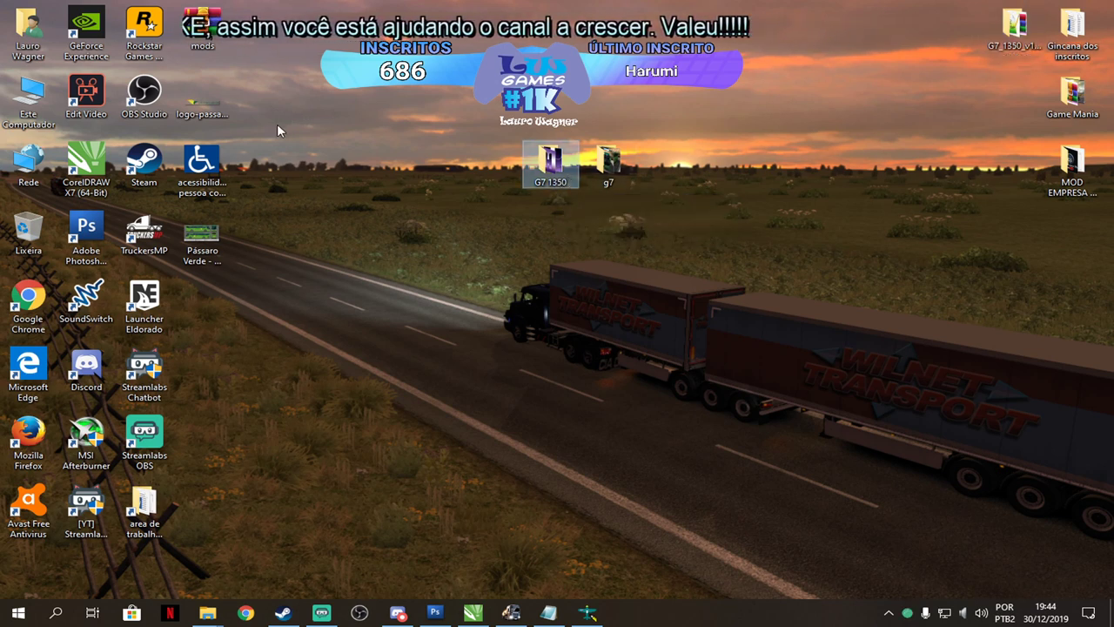
pyautogui.doubleClick(557, 171)
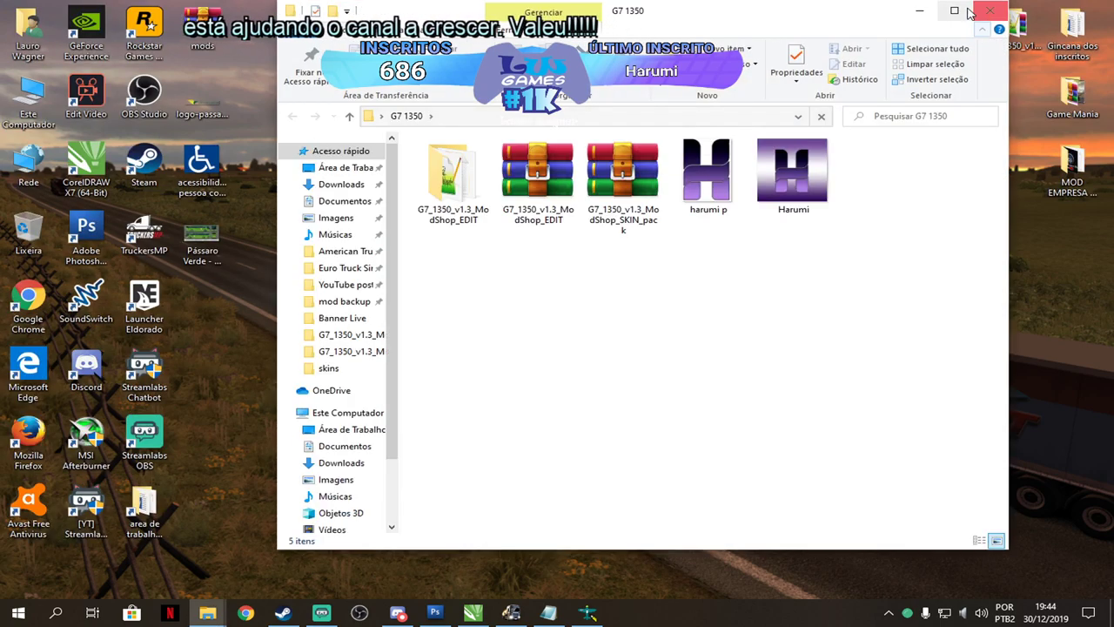
pyautogui.click(954, 11)
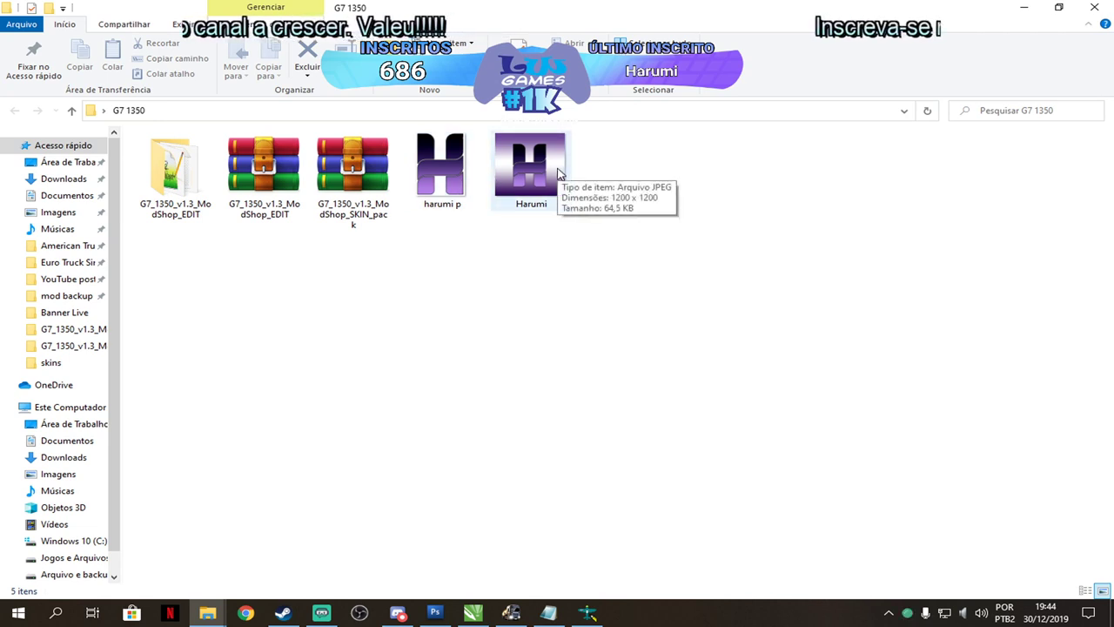
# Open the Harumi JPEG from the G7 1350 folder in Photoshop, with its window lowered so the folder's files stay reachable.
pyautogui.click(544, 174)
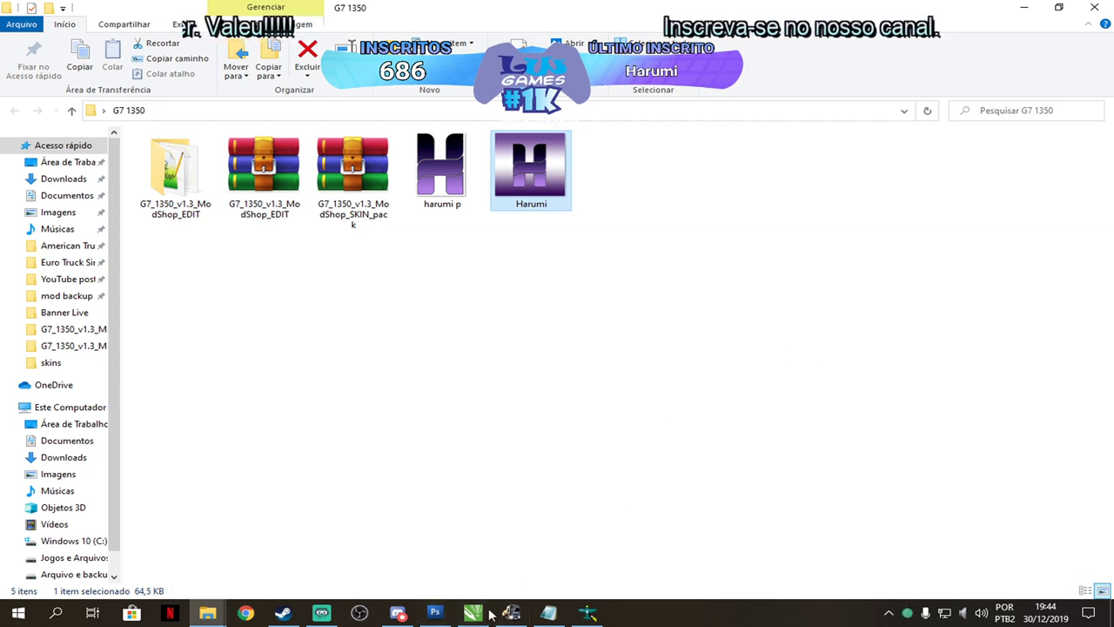
pyautogui.click(435, 613)
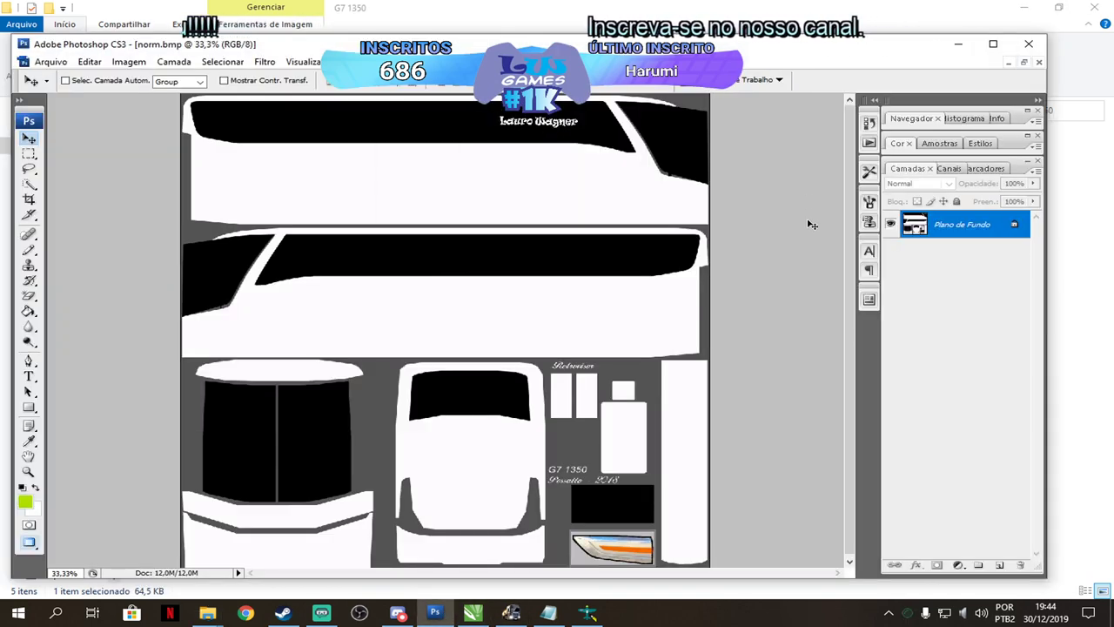
pyautogui.moveTo(649, 43); pyautogui.dragTo(667, 224)
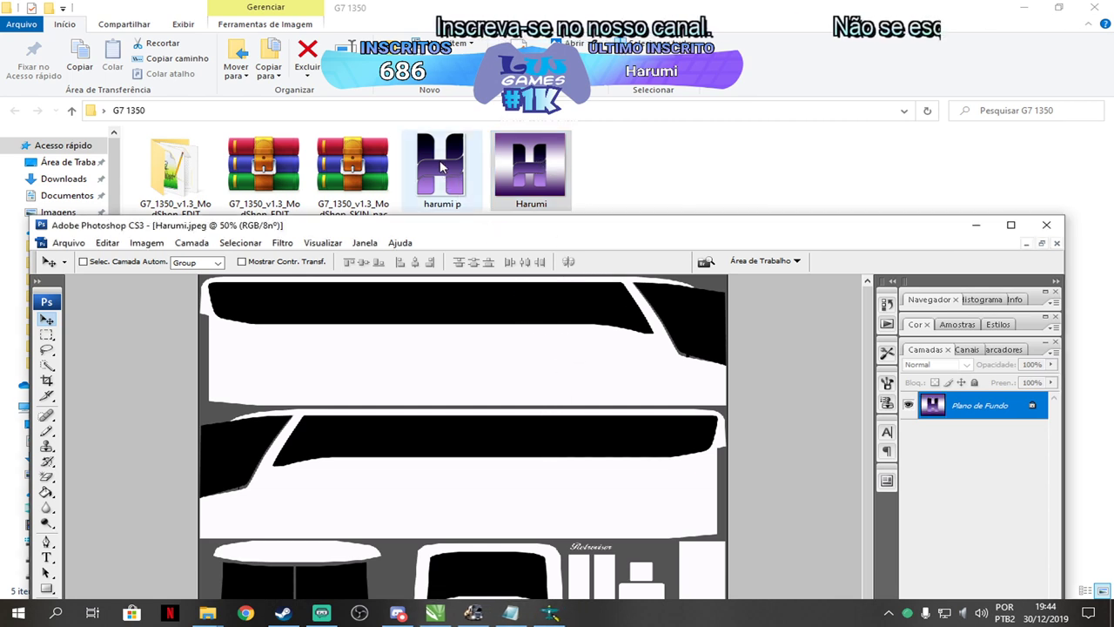
# Open harumi p.png in Photoshop, maximize the program window, and place the image's window beside Harumi.jpeg.
pyautogui.moveTo(440, 162); pyautogui.dragTo(1002, 228)
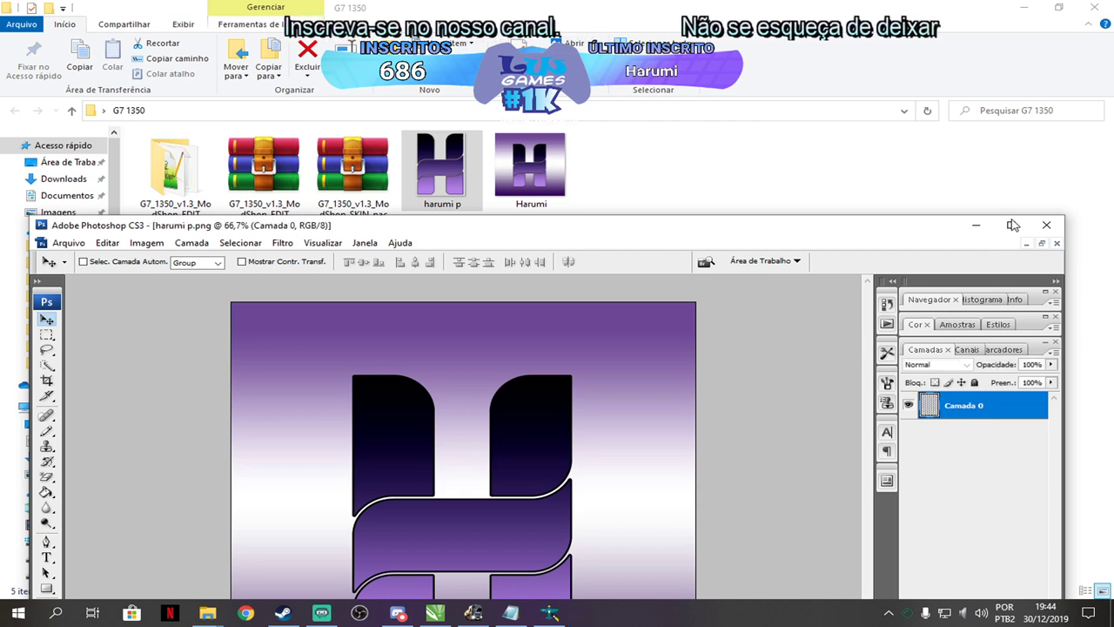
pyautogui.click(1010, 225)
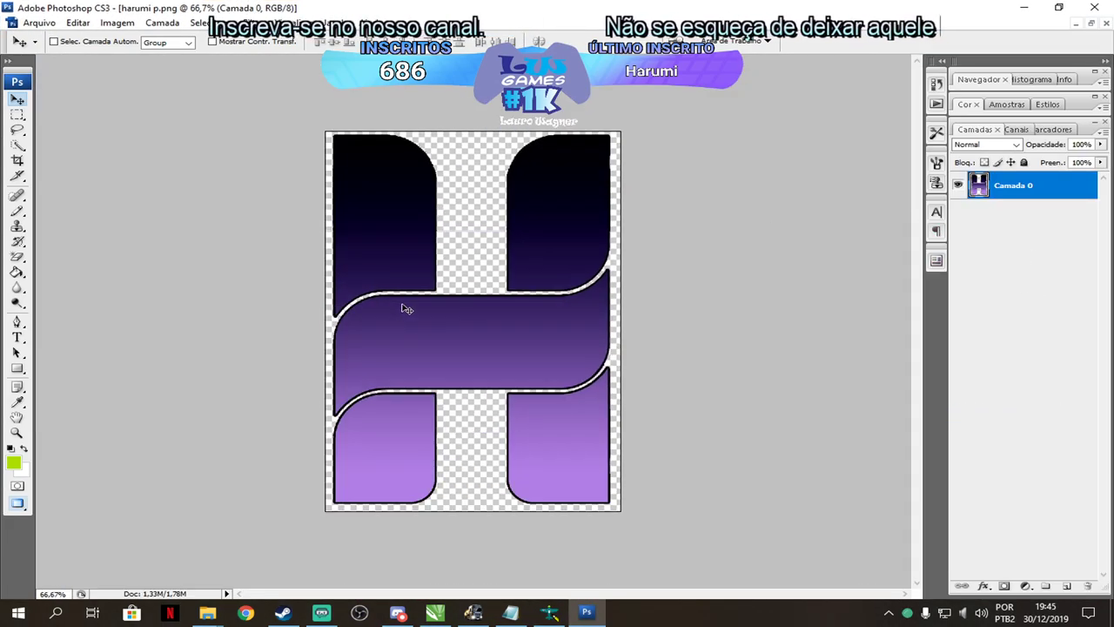
pyautogui.click(1089, 24)
pyautogui.moveTo(153, 85); pyautogui.dragTo(625, 94)
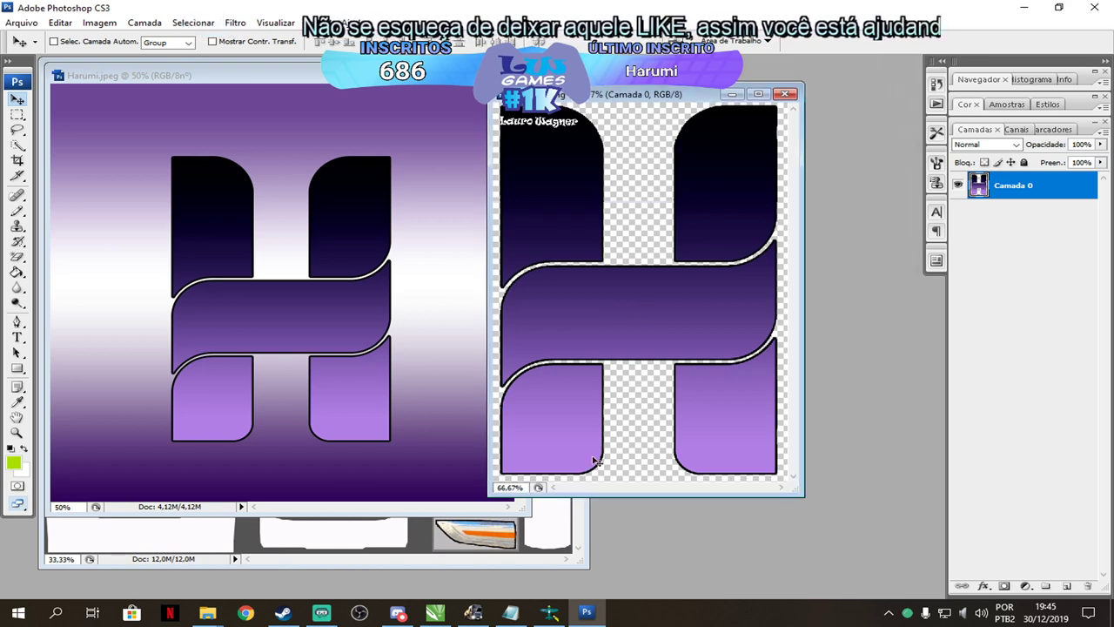
# View harumi p.png and Harumi.jpeg one after the other, each filling the workspace.
pyautogui.click(758, 93)
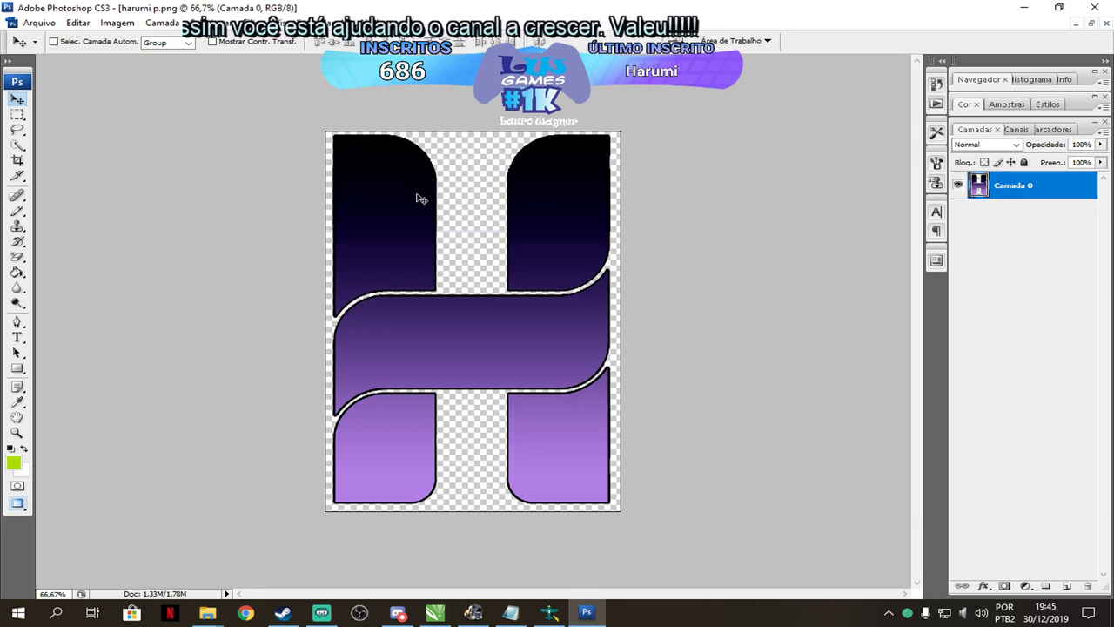
pyautogui.click(1092, 24)
pyautogui.hotkey('ctrl', 'Tab')
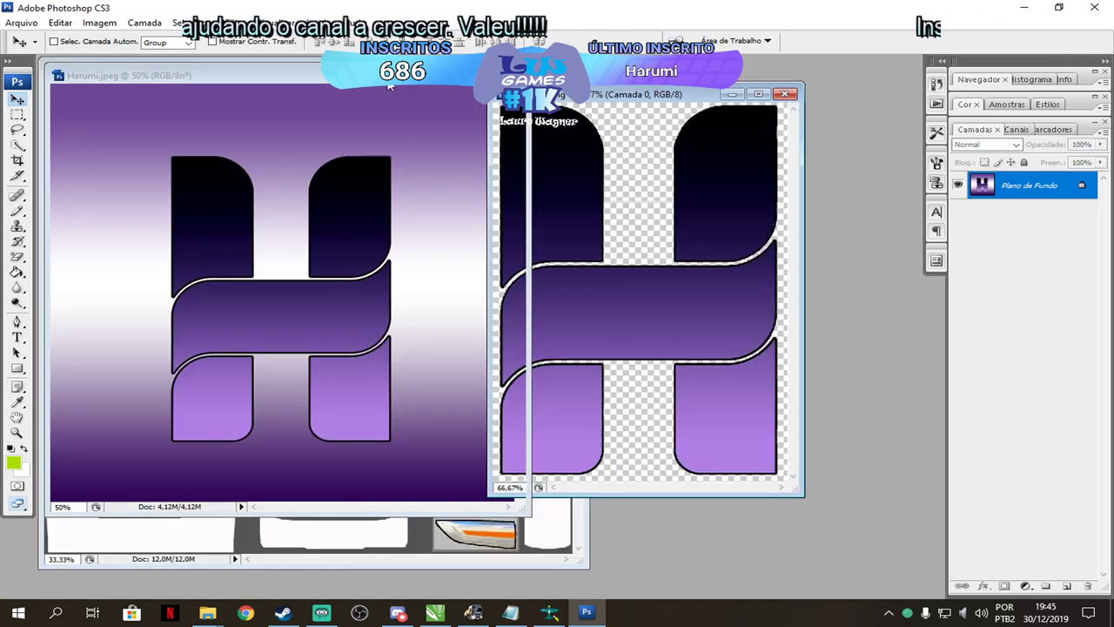
pyautogui.press('f')
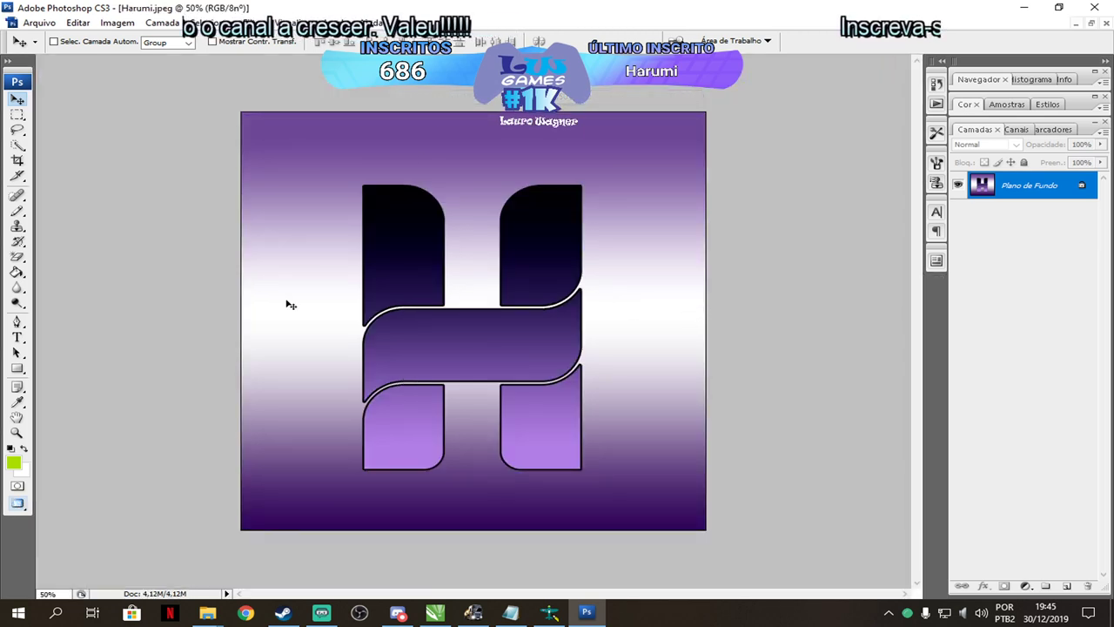
# Erase the gradient background around the upper and middle parts of the H in Harumi.jpeg with the Magic Eraser.
pyautogui.click(19, 259)
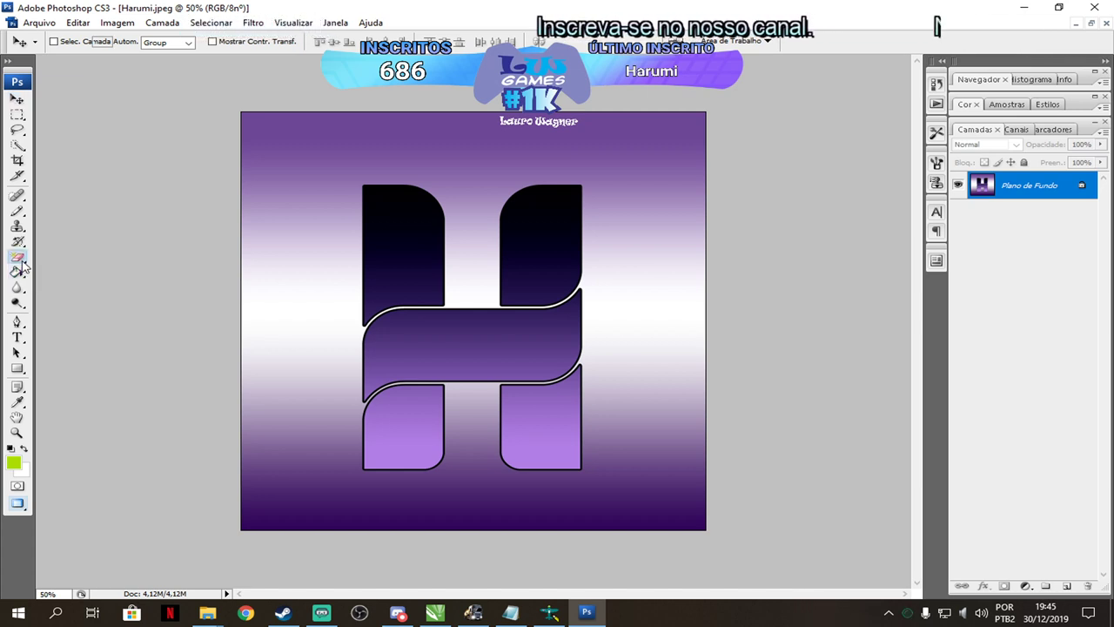
pyautogui.click(304, 174)
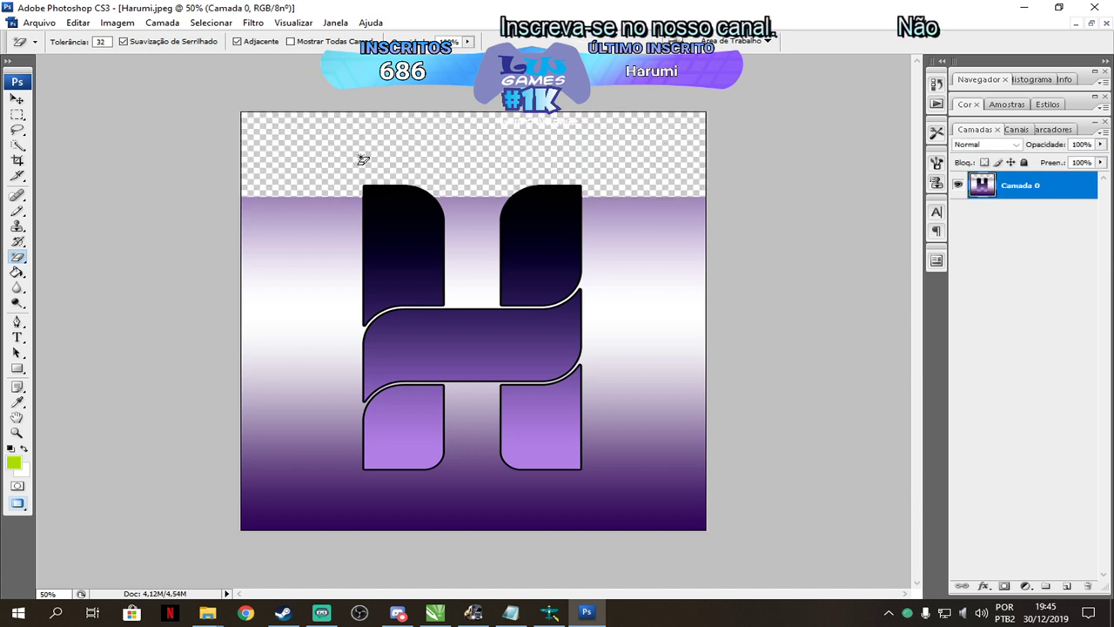
pyautogui.click(479, 233)
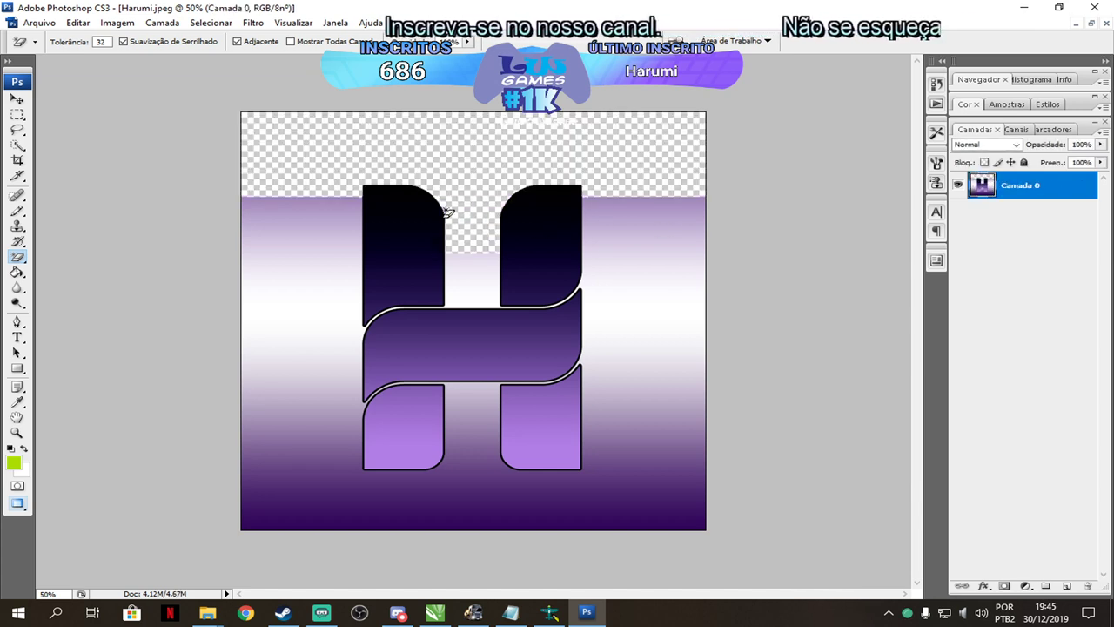
pyautogui.click(315, 244)
pyautogui.click(294, 217)
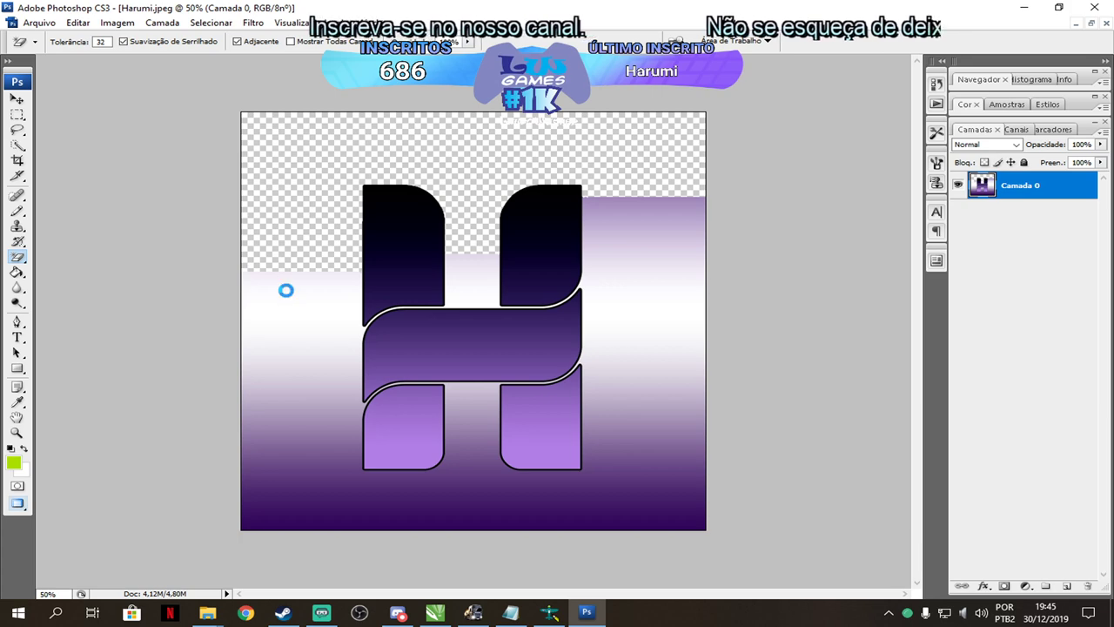
pyautogui.click(286, 291)
pyautogui.click(672, 207)
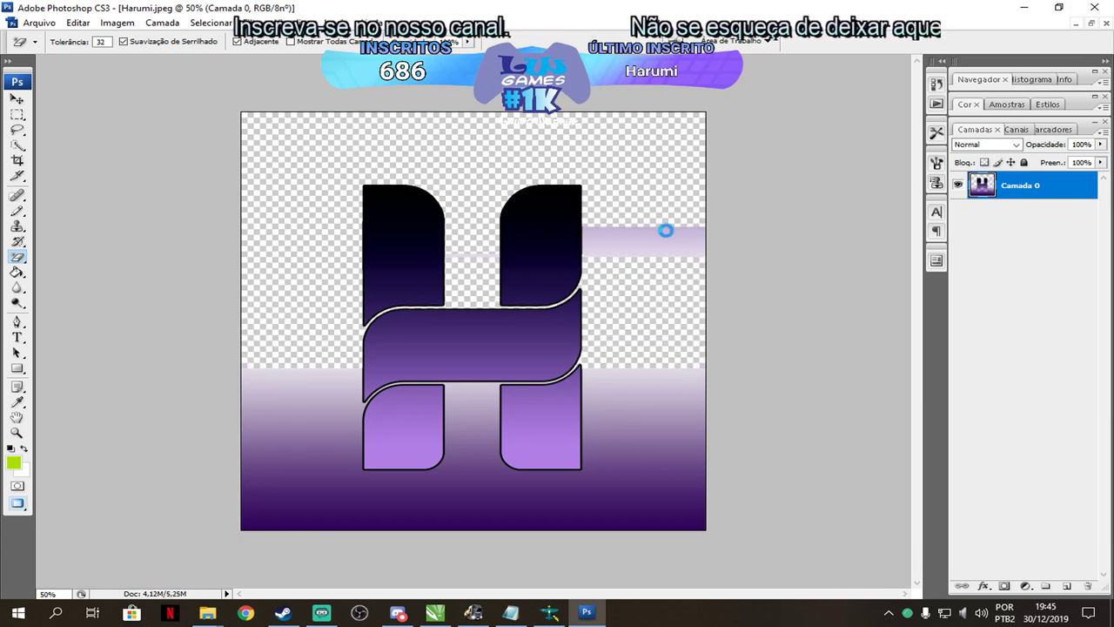
pyautogui.click(667, 234)
pyautogui.click(667, 374)
# Erase the remaining purple background bands beside, between and below the H's legs in Harumi.jpeg.
pyautogui.click(667, 492)
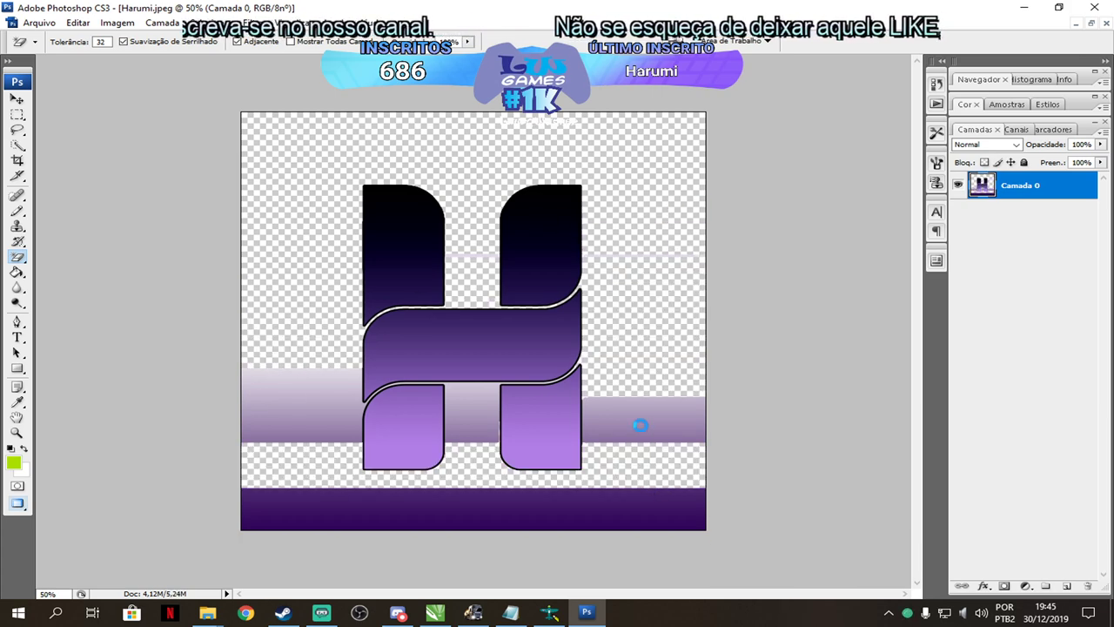
pyautogui.click(644, 430)
pyautogui.click(467, 409)
pyautogui.click(468, 394)
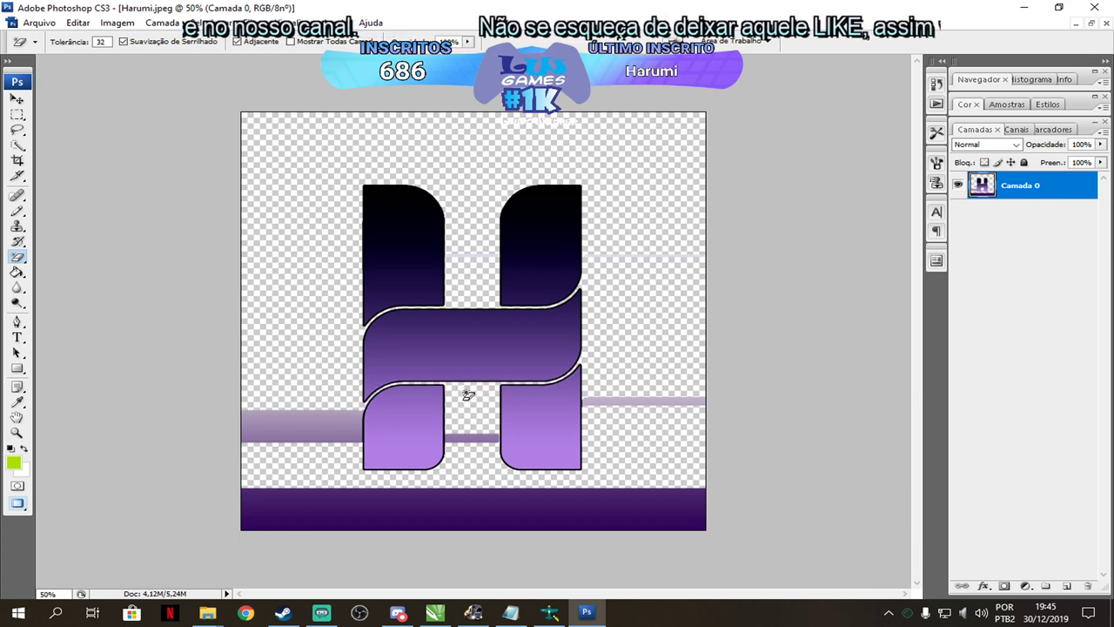
pyautogui.click(324, 430)
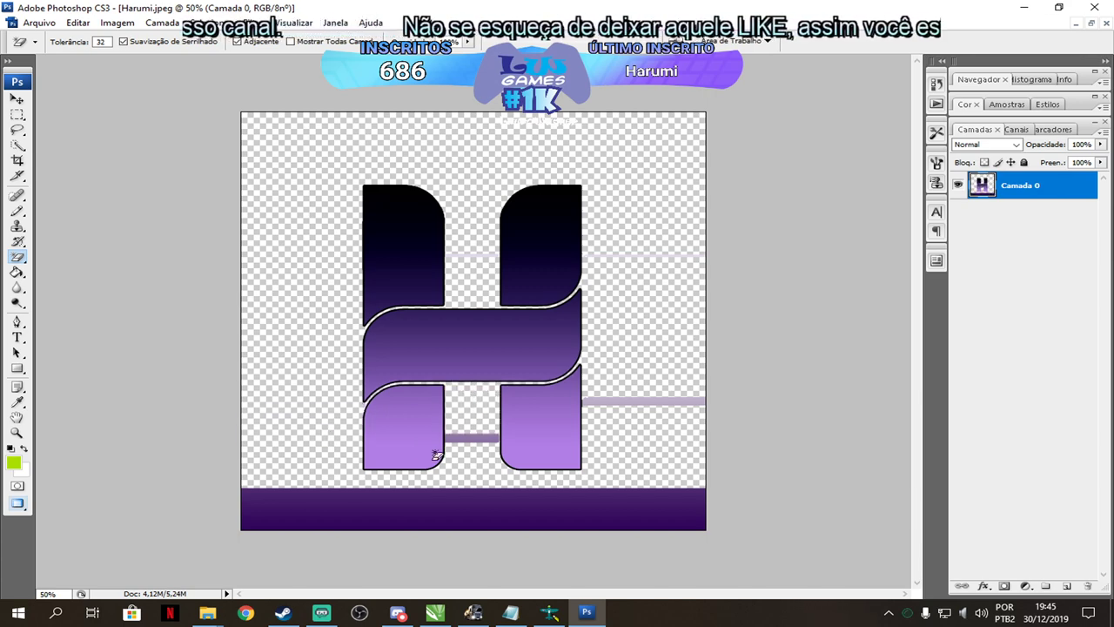
pyautogui.click(470, 438)
pyautogui.click(458, 507)
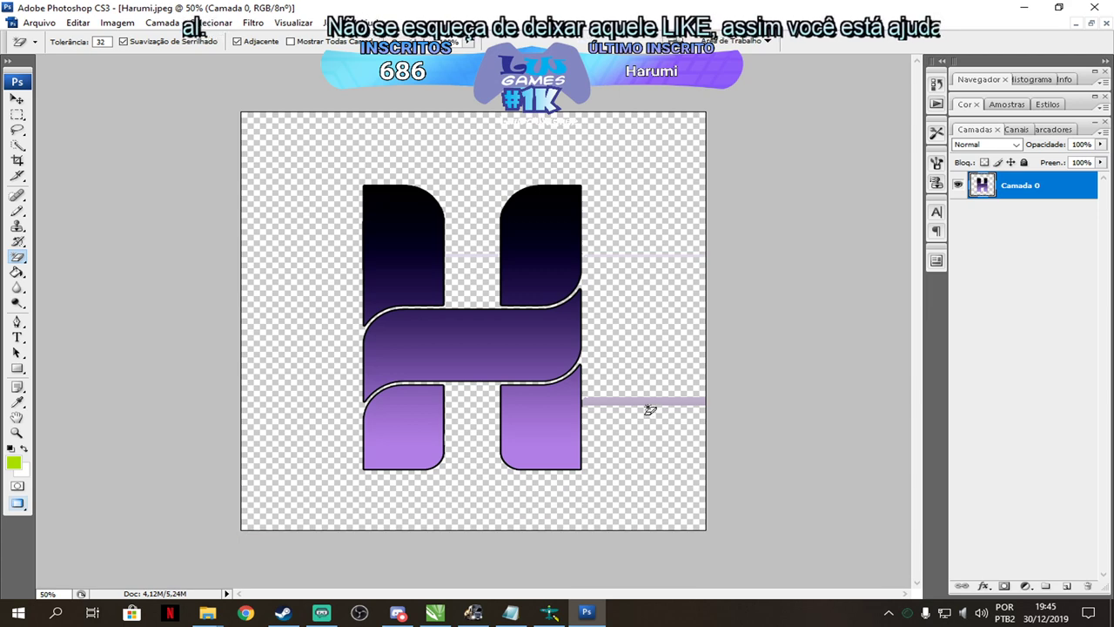
pyautogui.click(651, 405)
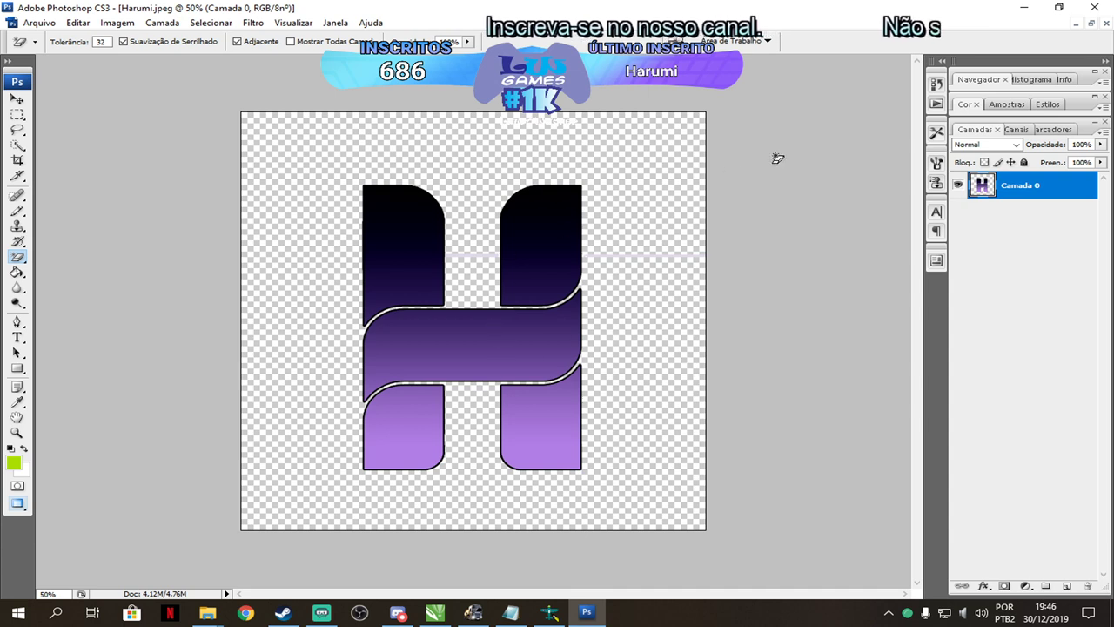
# Return to floating image windows and enclose the whole H logo in Harumi.jpeg with a rectangular marquee, then copy it.
pyautogui.click(18, 114)
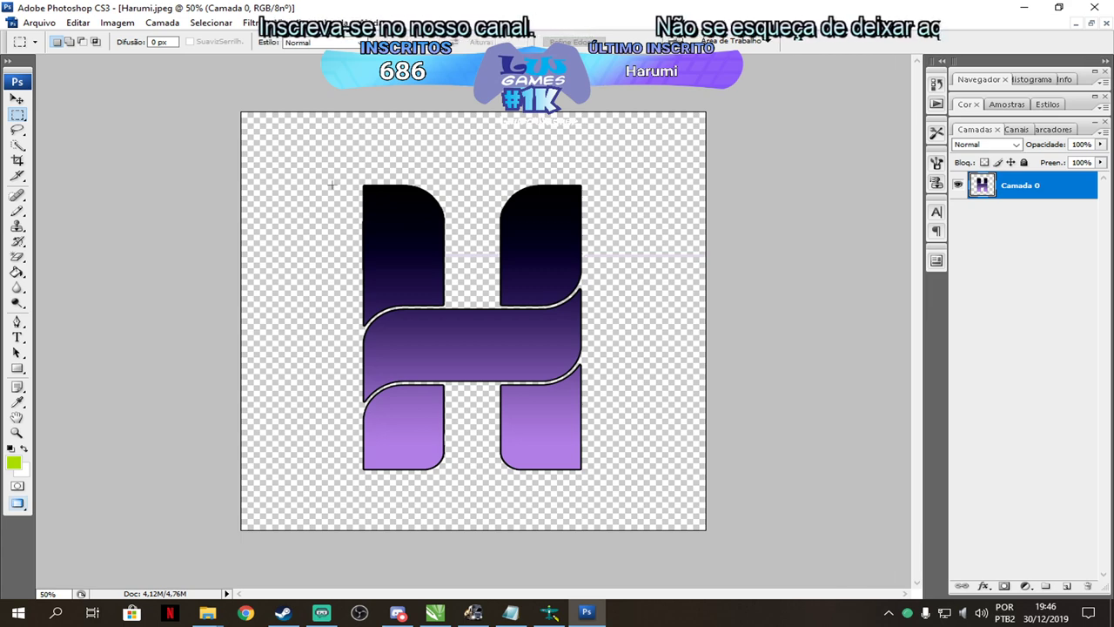
pyautogui.click(1093, 23)
pyautogui.click(683, 98)
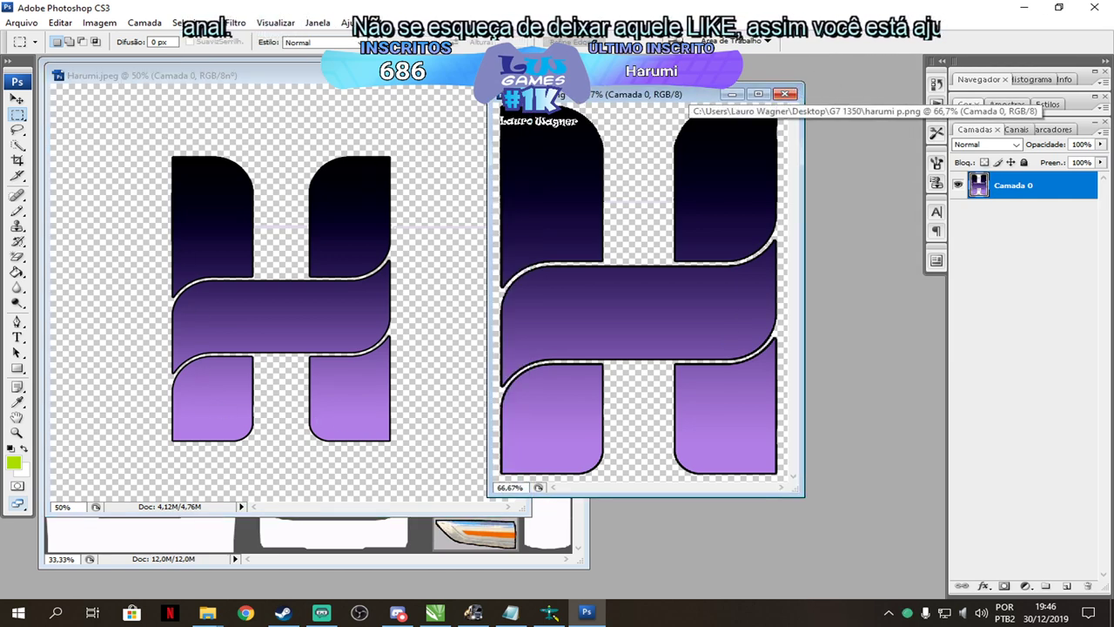
pyautogui.click(287, 75)
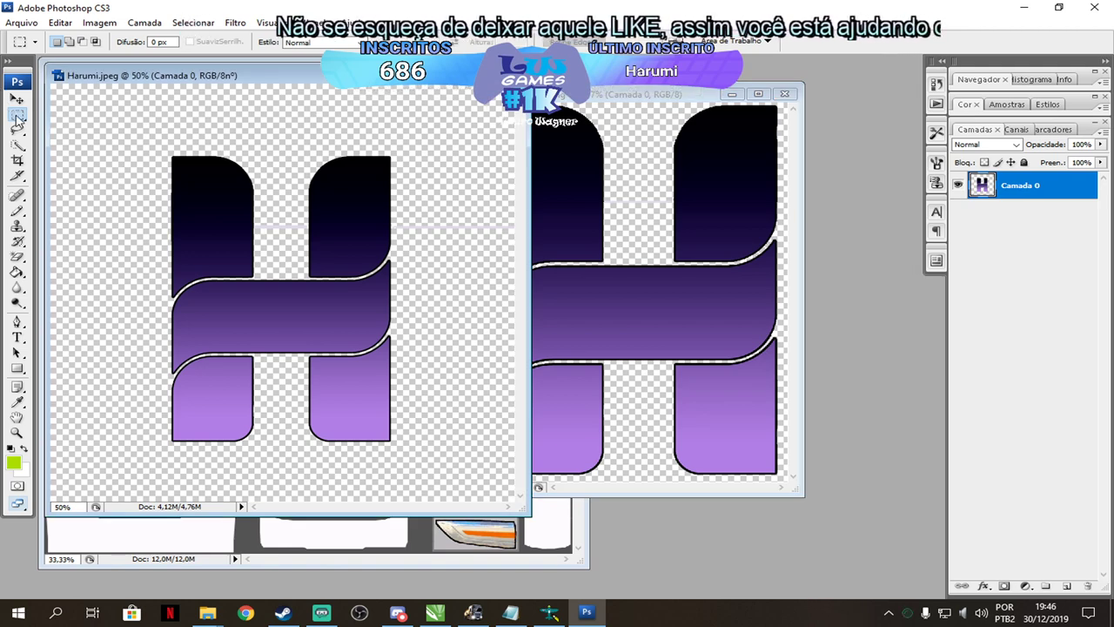
pyautogui.moveTo(149, 136); pyautogui.dragTo(407, 464)
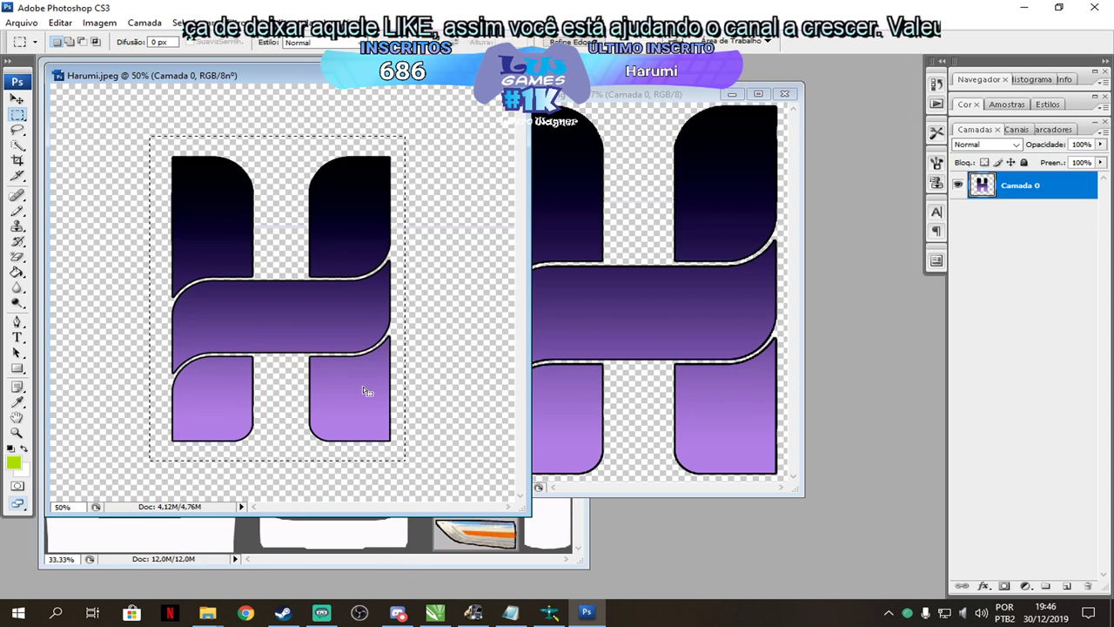
pyautogui.rightClick(343, 366)
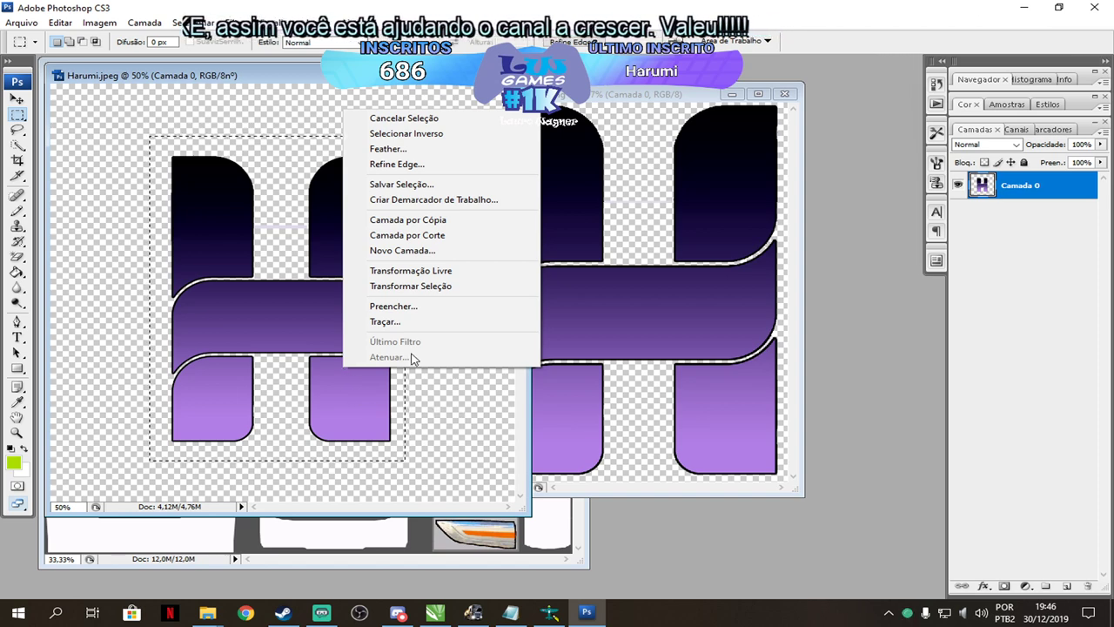
pyautogui.click(456, 417)
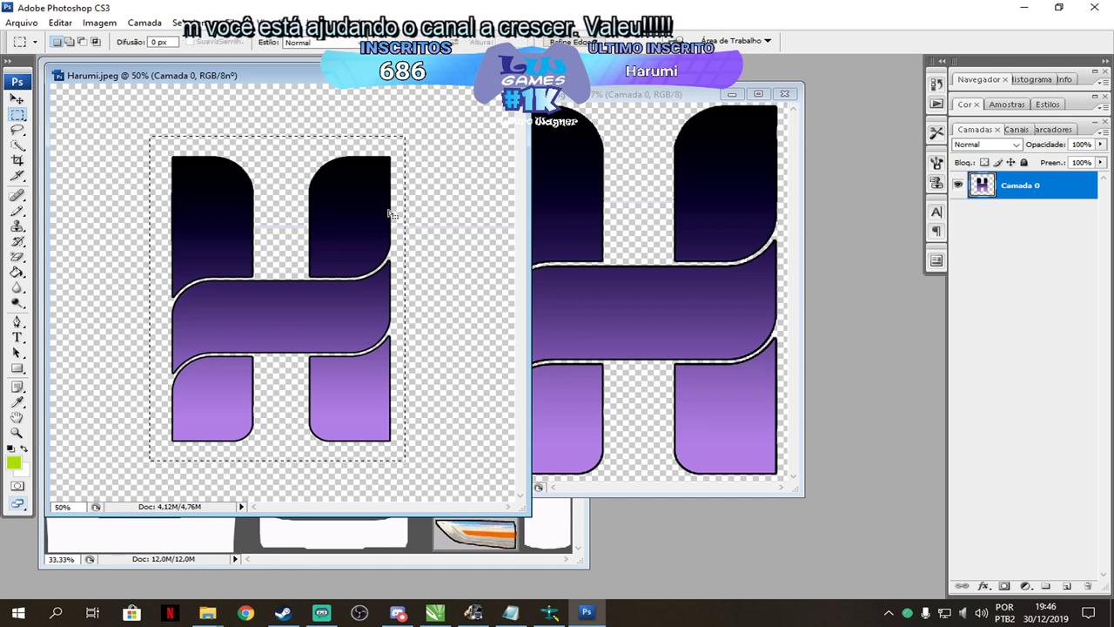
pyautogui.click(27, 23)
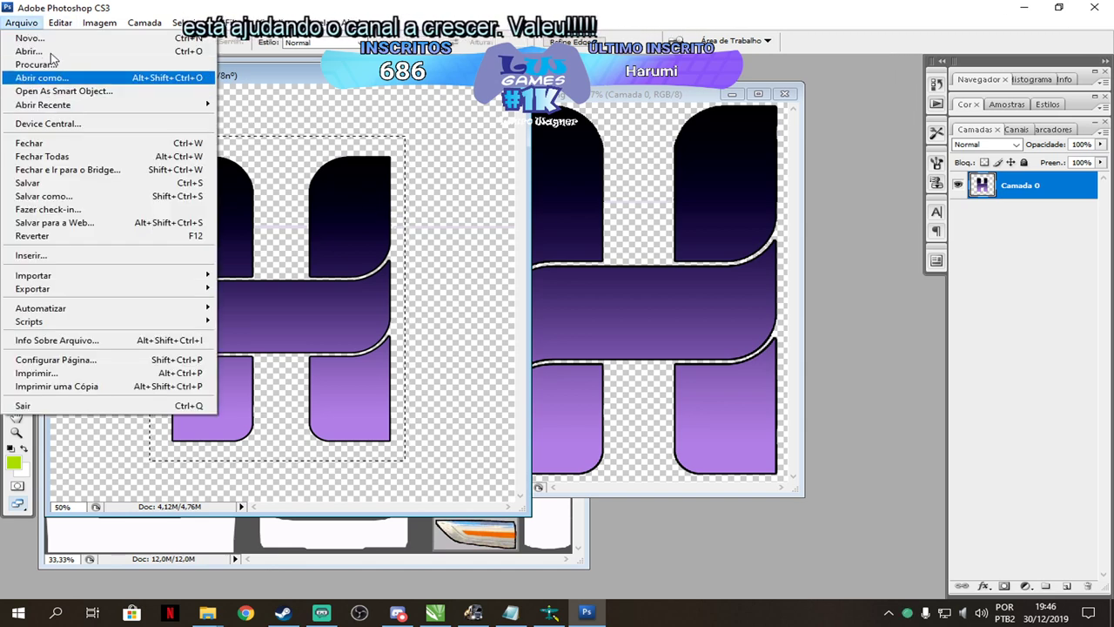
pyautogui.click(367, 181)
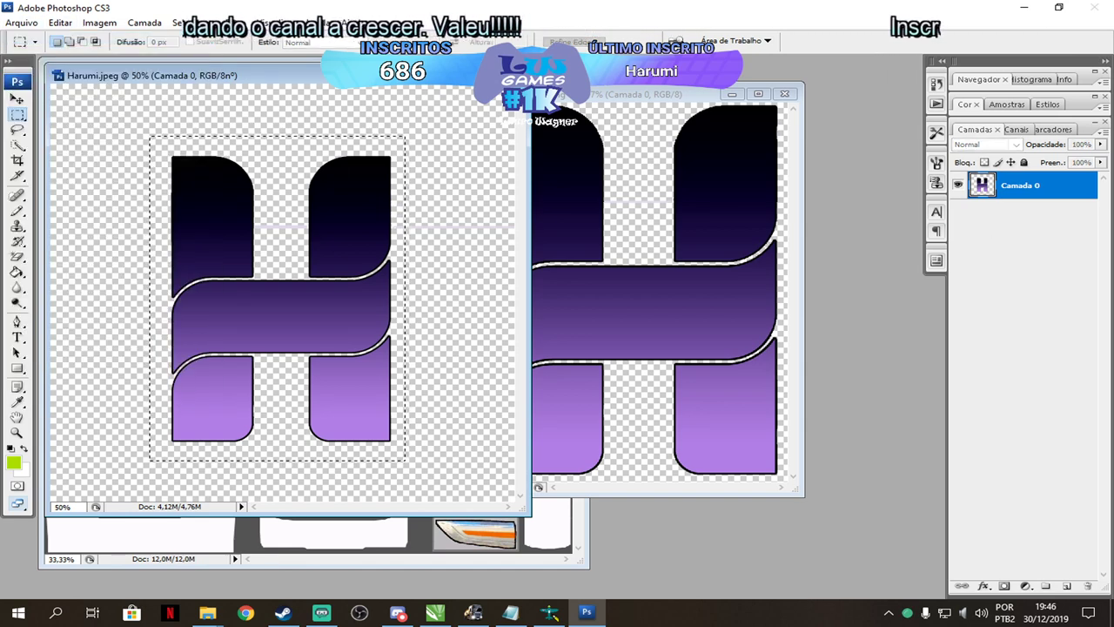
# Create a transparent 606 × 822 pixel document named harumi and paste the copied H logo into it.
pyautogui.hotkey('ctrl', 'n')
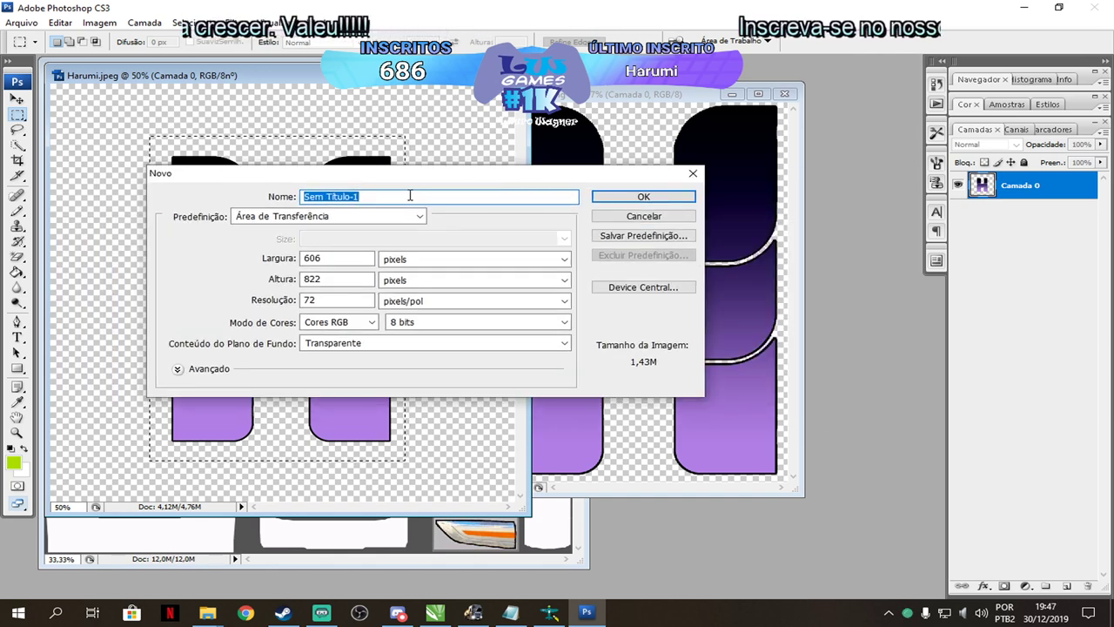
pyautogui.write('harumi')
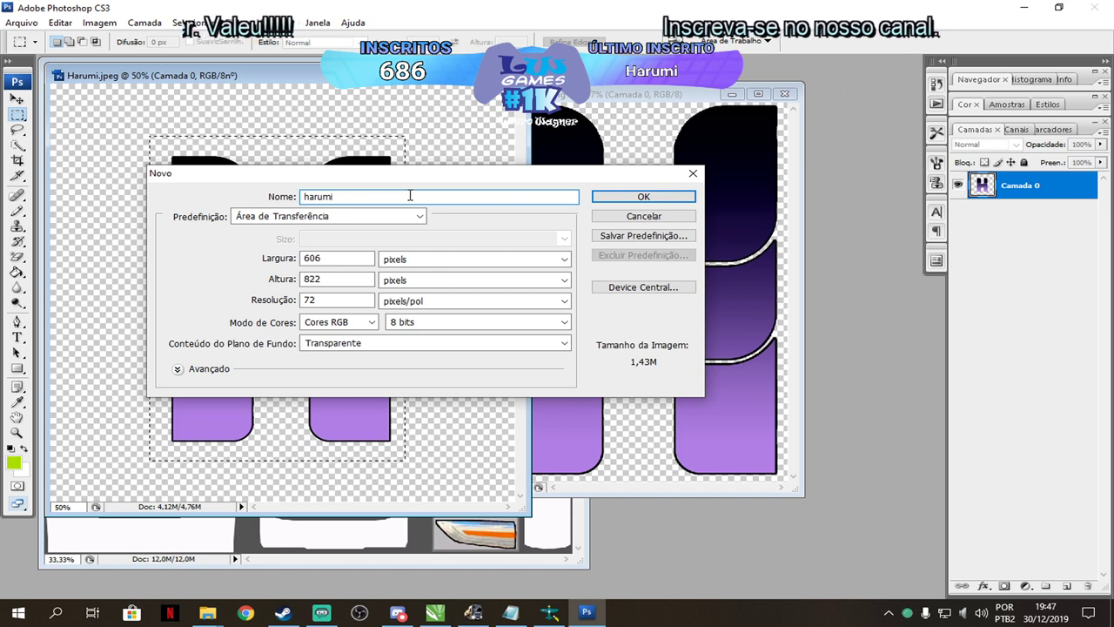
pyautogui.press('Return')
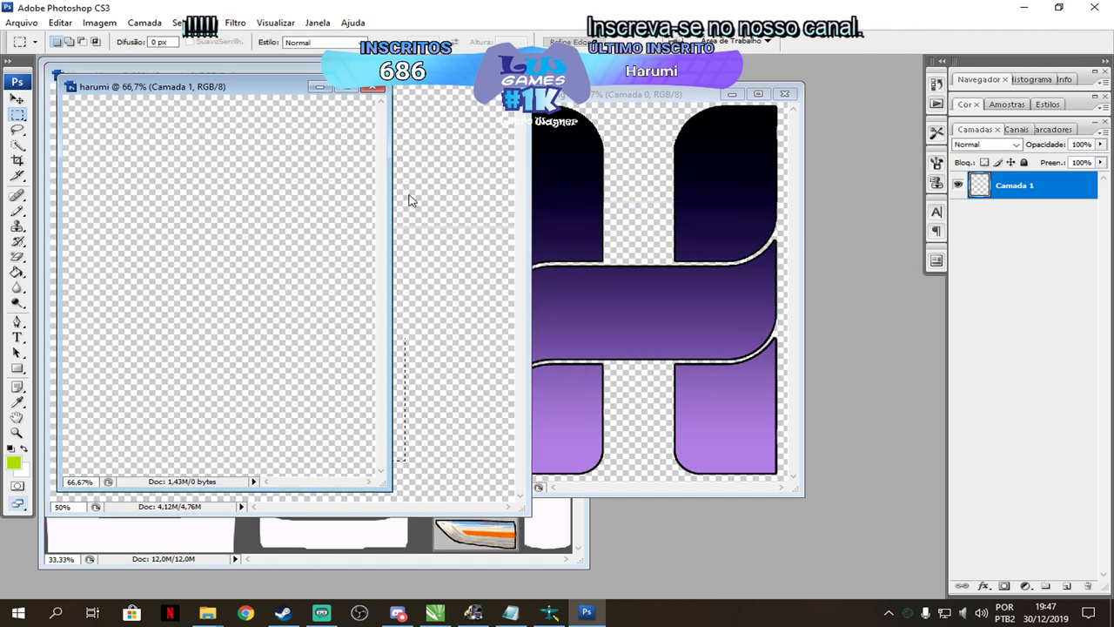
pyautogui.hotkey('ctrl', 'v')
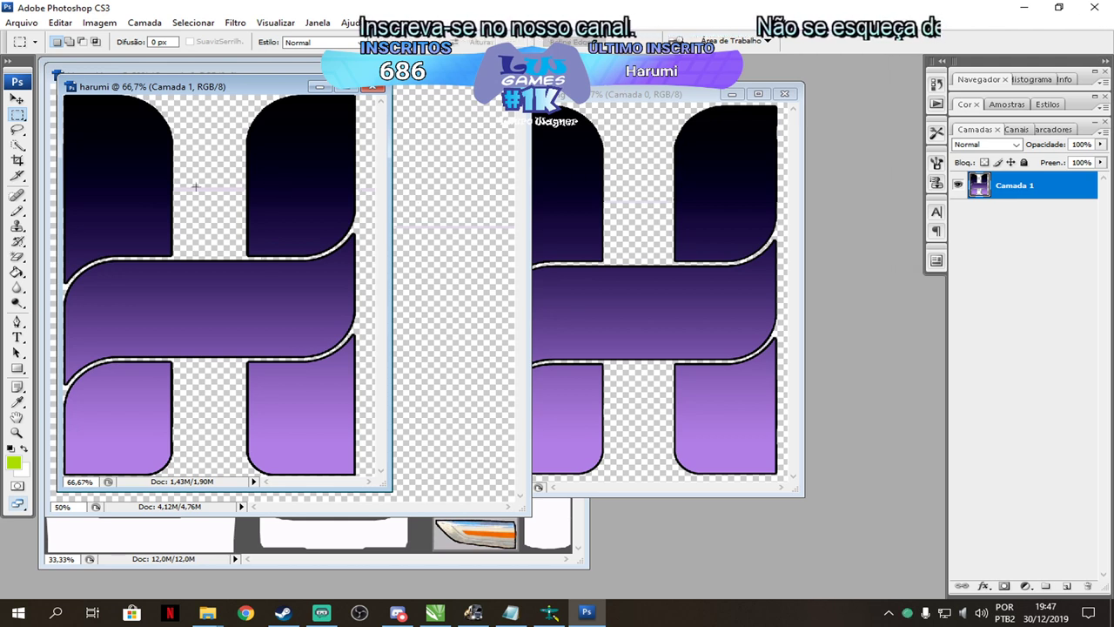
# Close the new harumi document and Harumi.jpeg without saving either one.
pyautogui.click(370, 91)
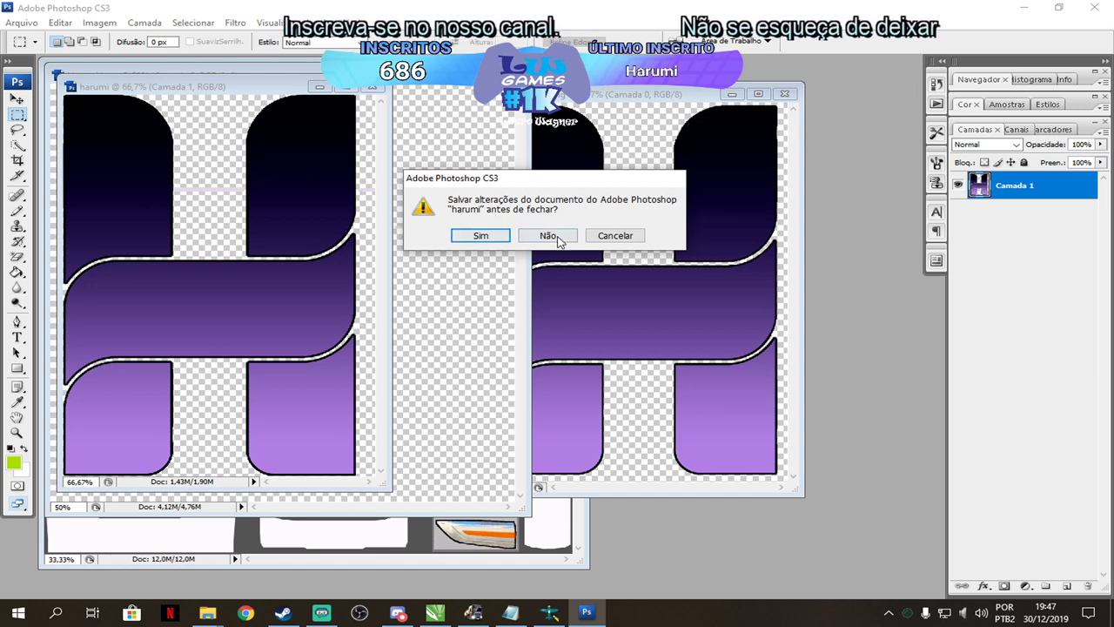
pyautogui.click(555, 237)
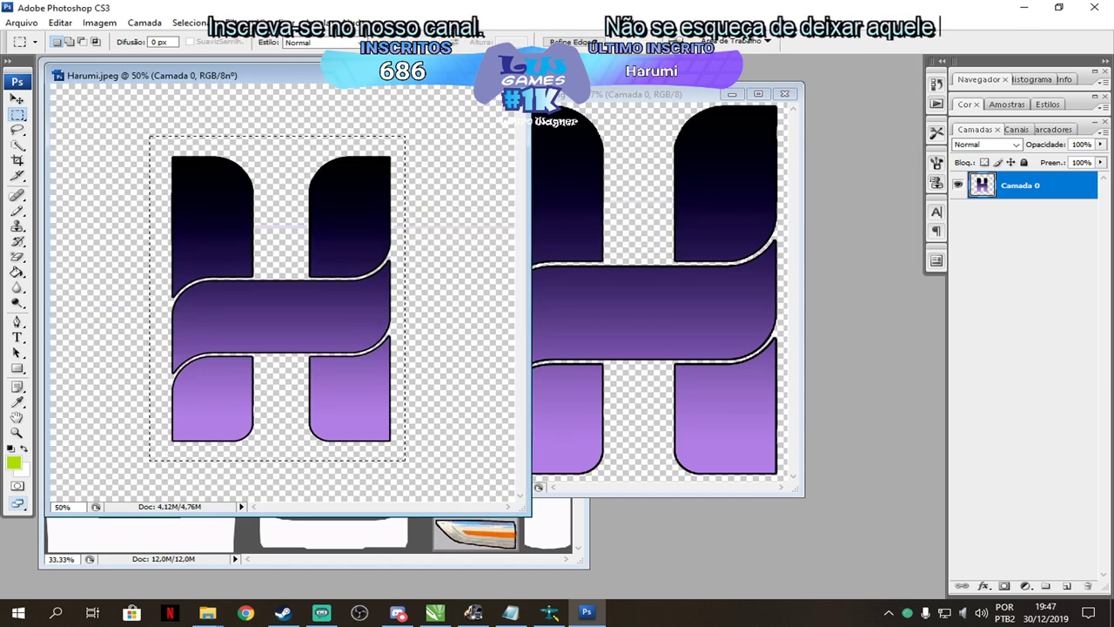
pyautogui.hotkey('ctrl', 'w')
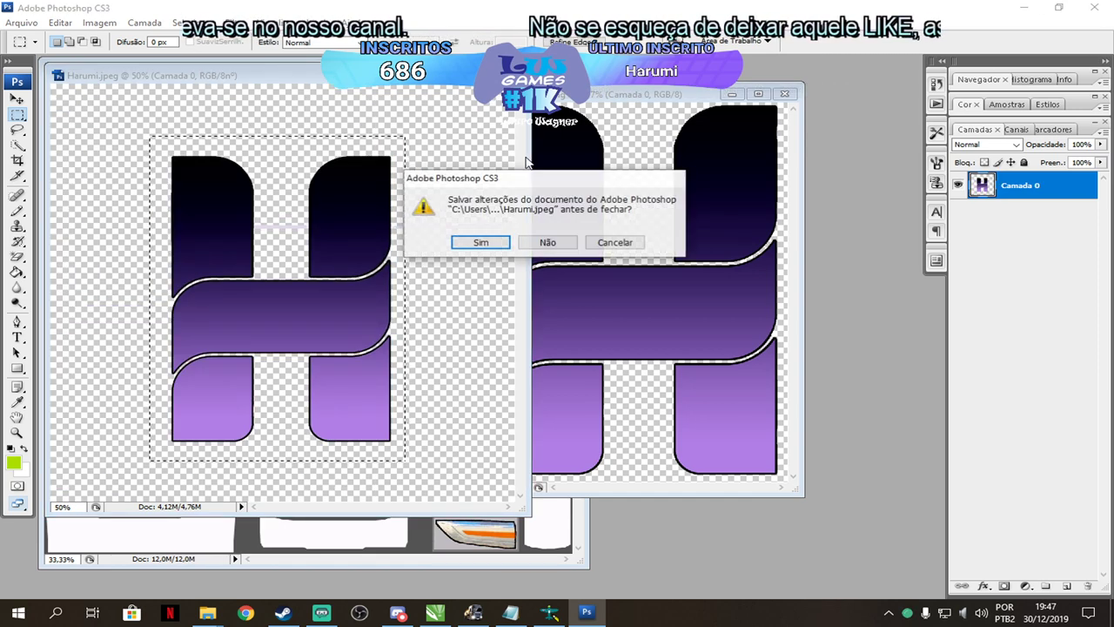
pyautogui.click(547, 243)
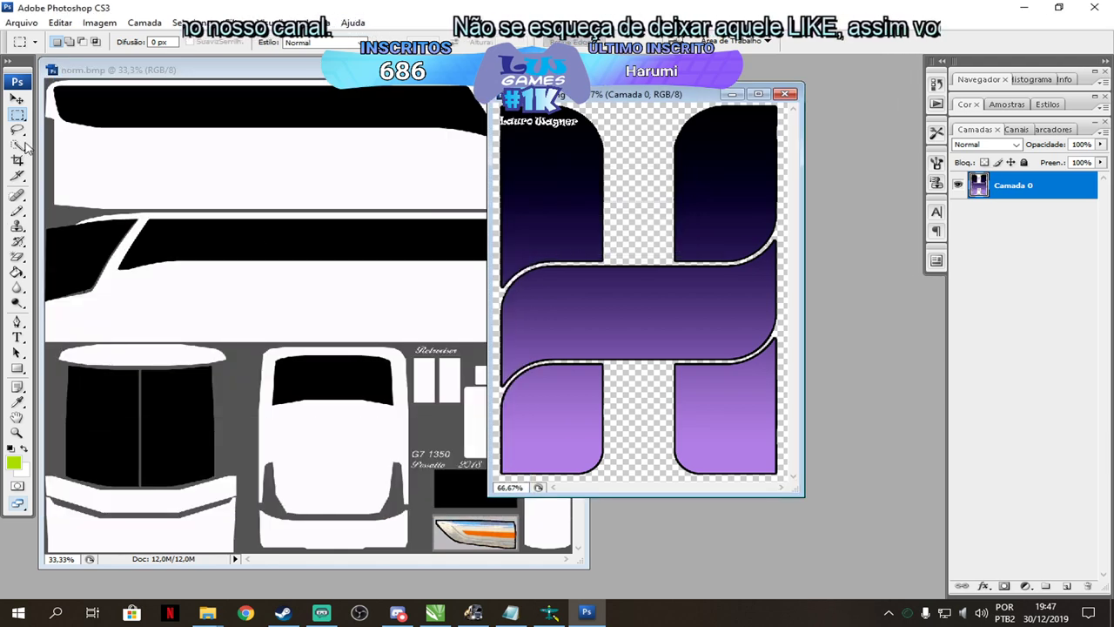
# Copy the H logo from harumi p.png into norm.bmp with the Move tool and position it across the middle of the second bus side.
pyautogui.click(17, 99)
pyautogui.moveTo(574, 300); pyautogui.dragTo(329, 305)
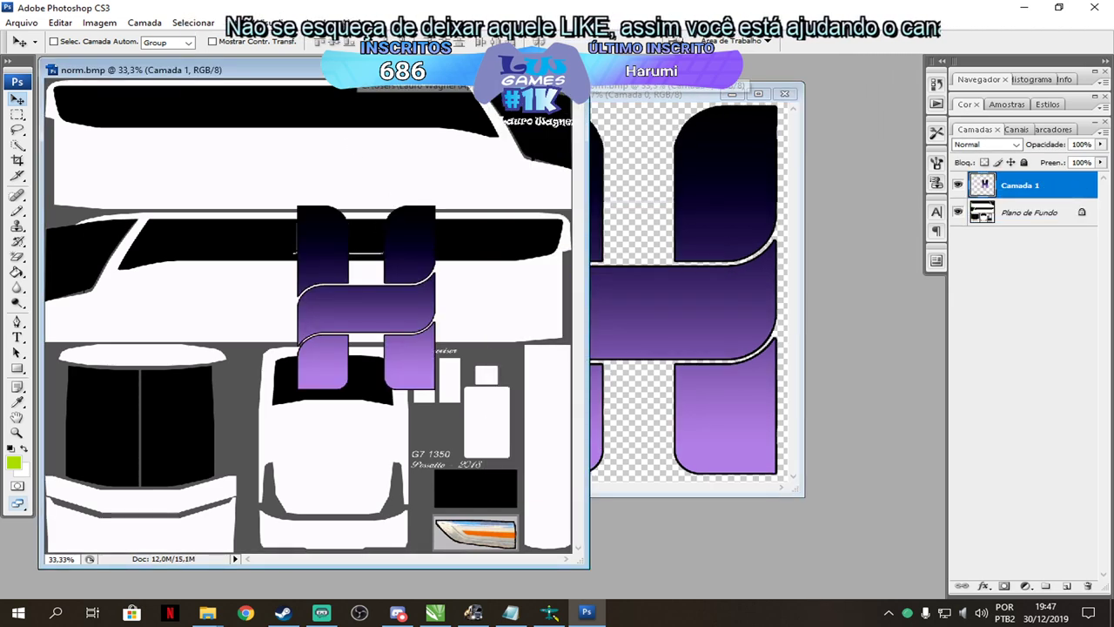
pyautogui.moveTo(261, 69); pyautogui.dragTo(389, 118)
pyautogui.moveTo(553, 314); pyautogui.dragTo(511, 330)
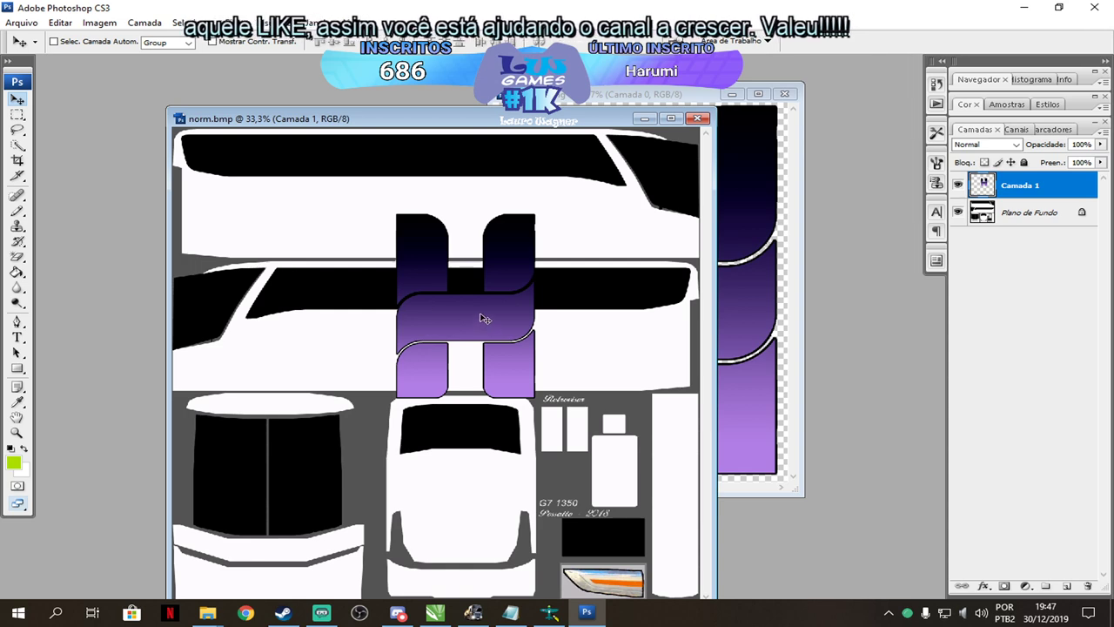
# Sample the light purple of the H logo in norm.bmp with the Eyedropper tool as the foreground colour.
pyautogui.click(18, 402)
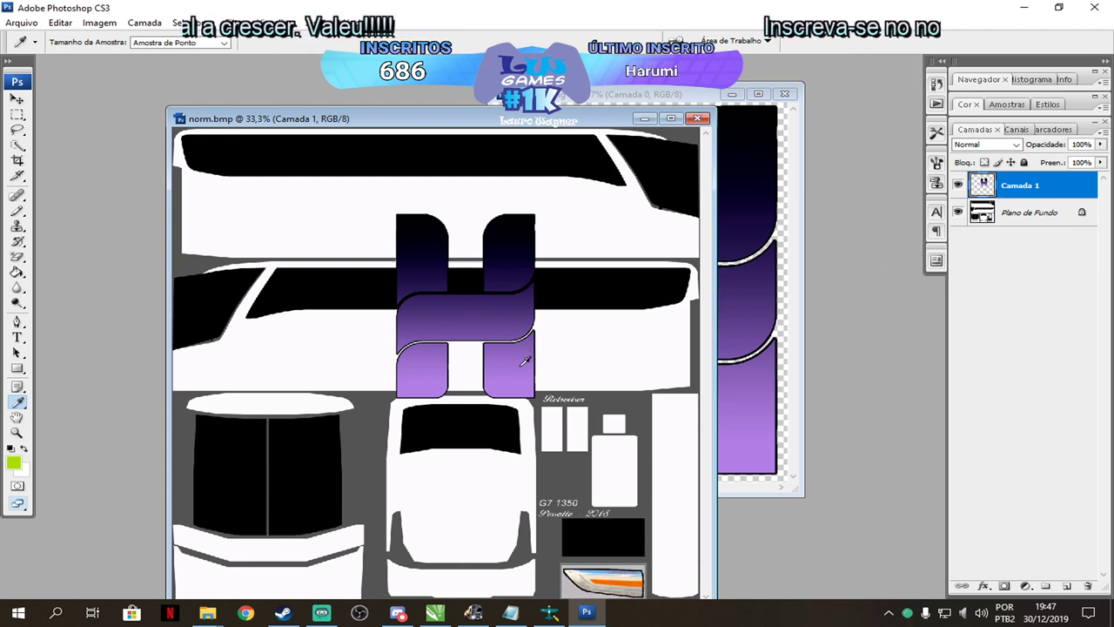
pyautogui.click(512, 316)
pyautogui.click(519, 347)
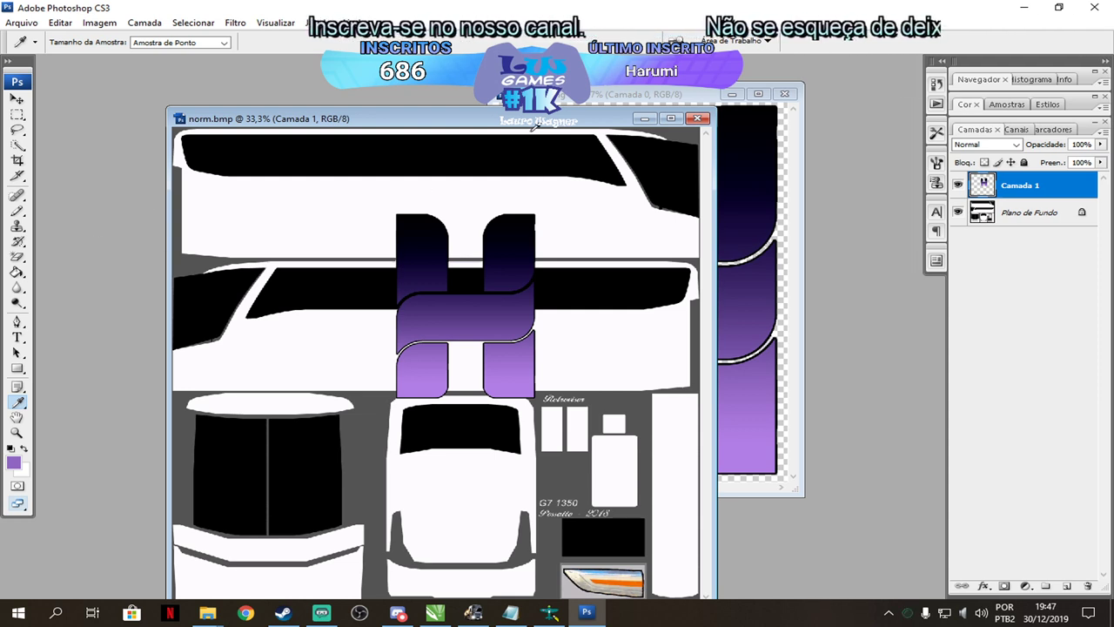
# Switch to CorelDRAW and create a new A4 document with the default CMYK, 300 dpi settings.
pyautogui.click(436, 612)
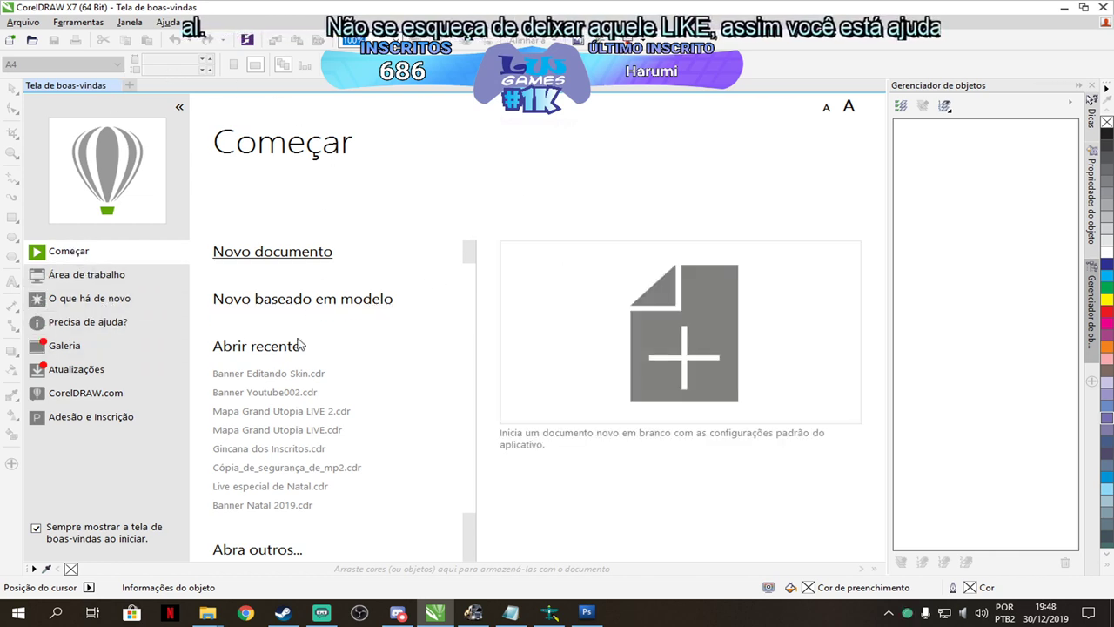
pyautogui.click(257, 253)
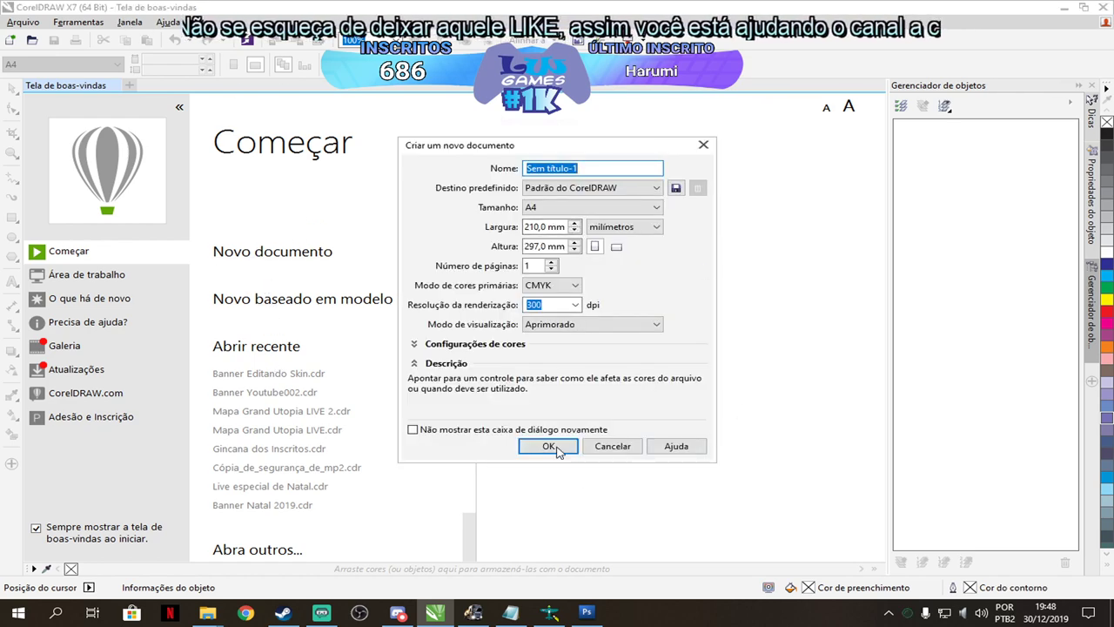
pyautogui.click(550, 447)
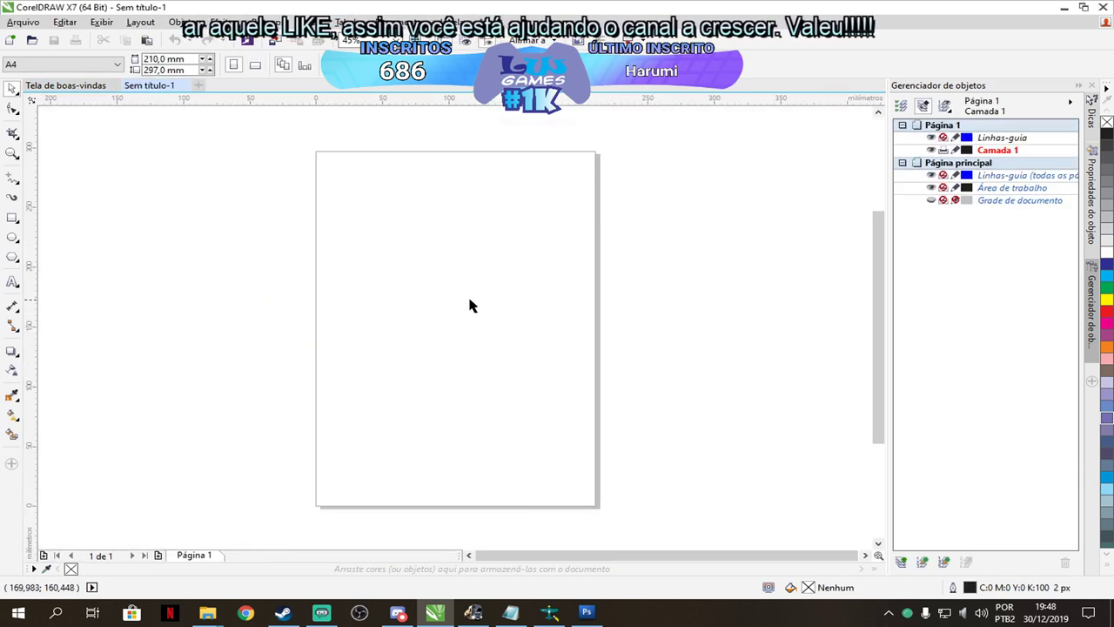
# Draw a rectangle about 281 × 122 mm across the upper page, compare several purple fills, and fill it with C:40 M:60 Y:0 K:40.
pyautogui.click(12, 217)
pyautogui.moveTo(327, 180); pyautogui.dragTo(699, 326)
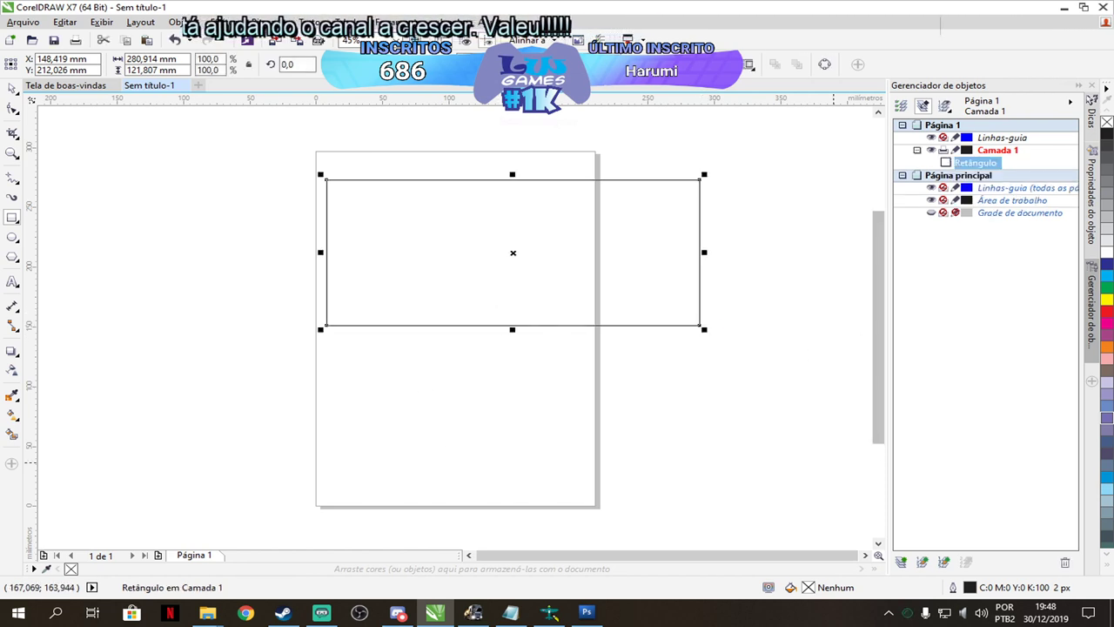
pyautogui.click(1108, 570)
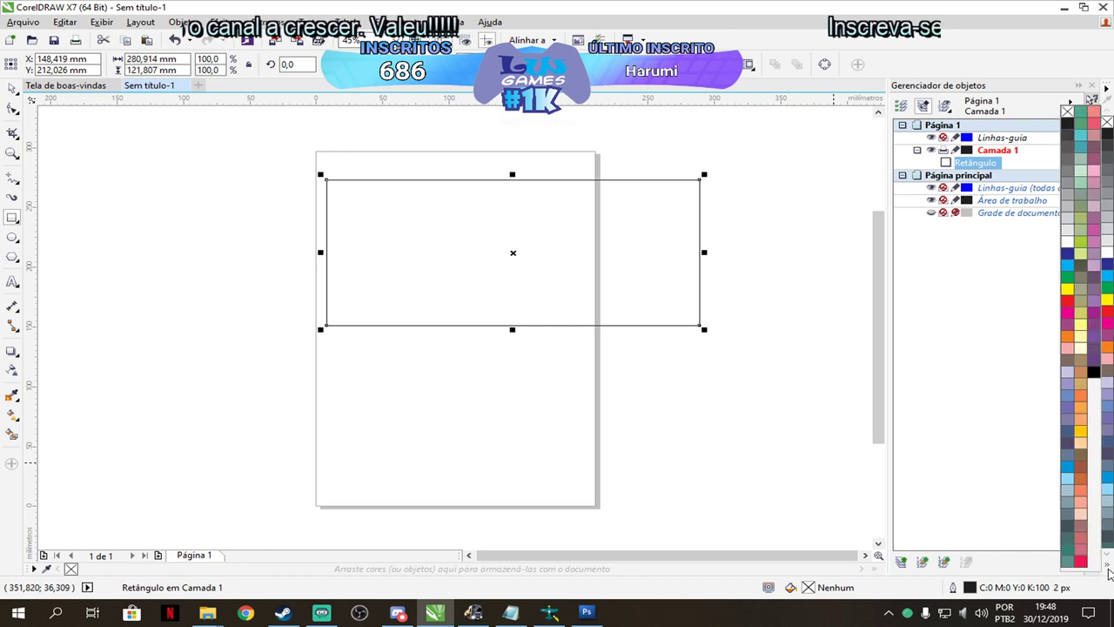
pyautogui.click(1095, 306)
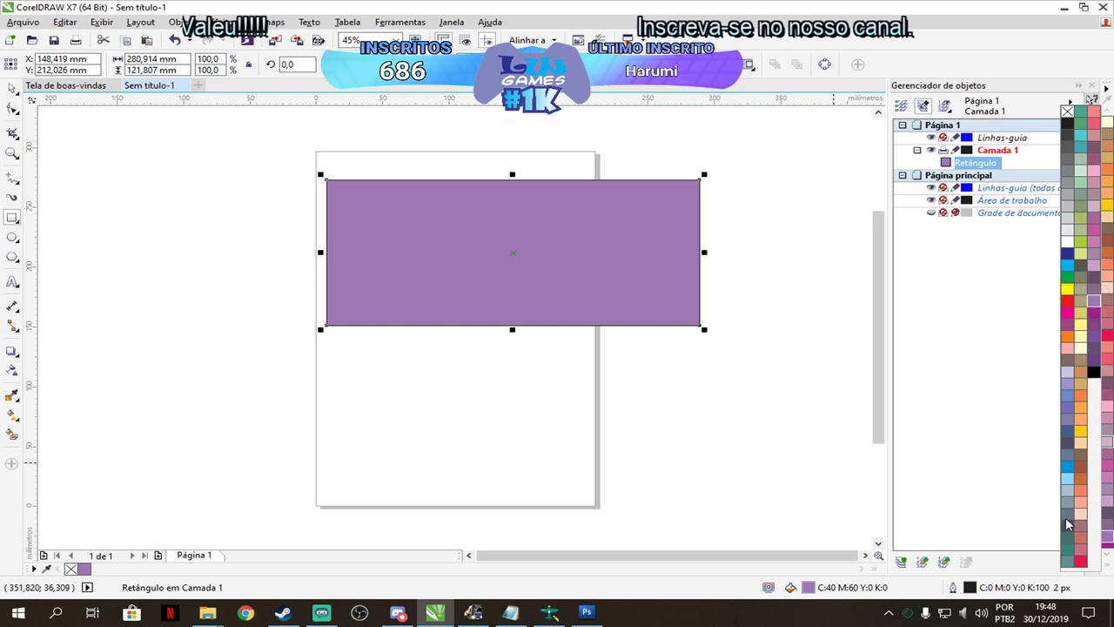
pyautogui.click(1096, 362)
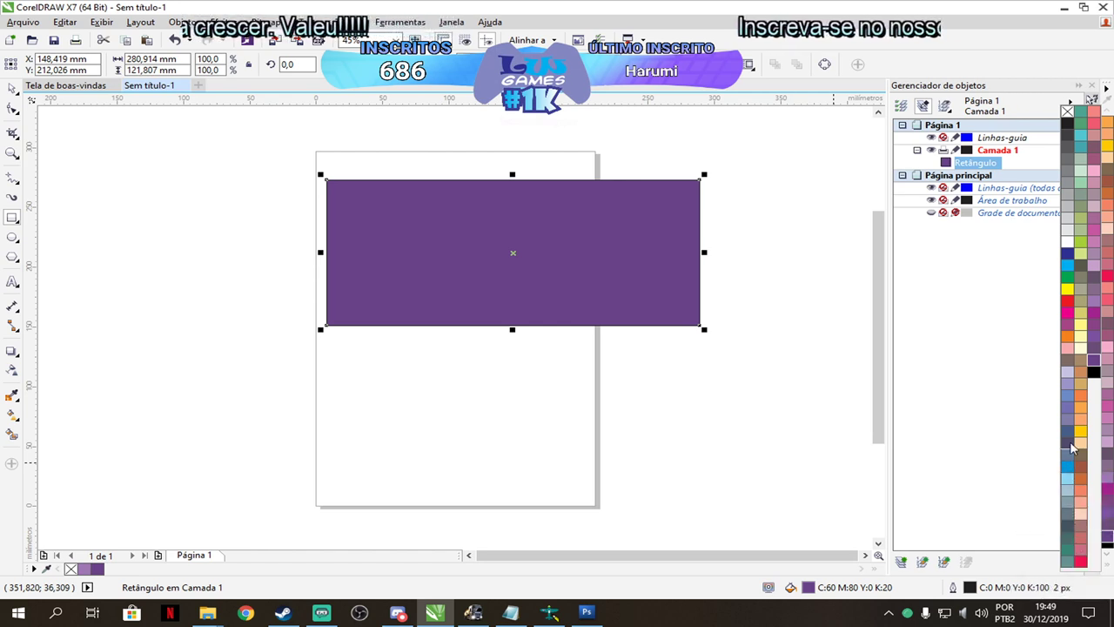
pyautogui.click(1094, 315)
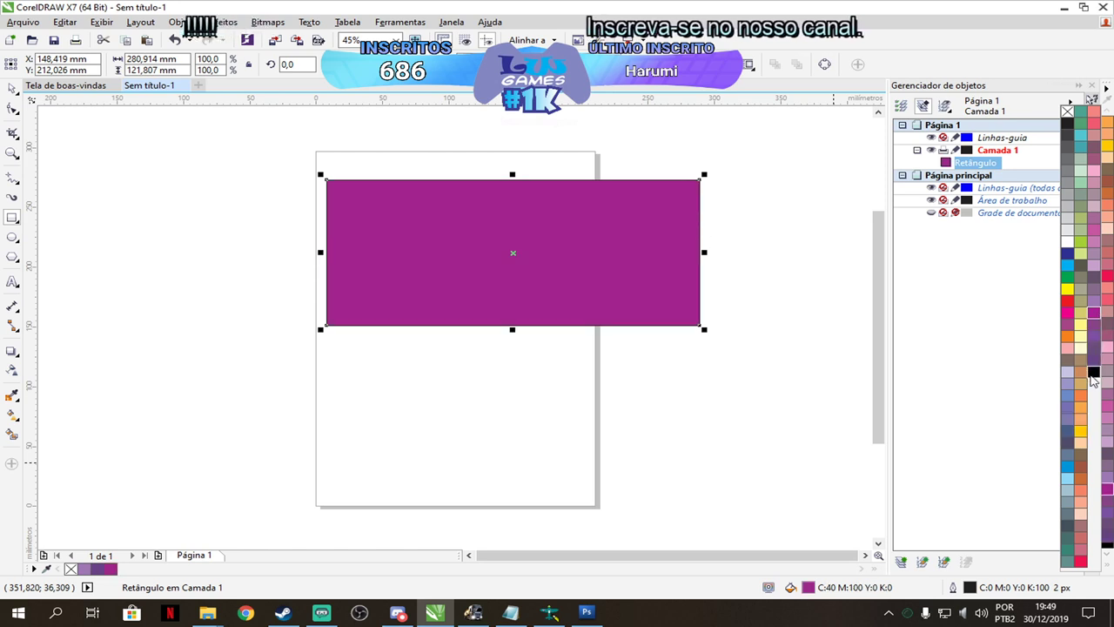
pyautogui.click(1094, 349)
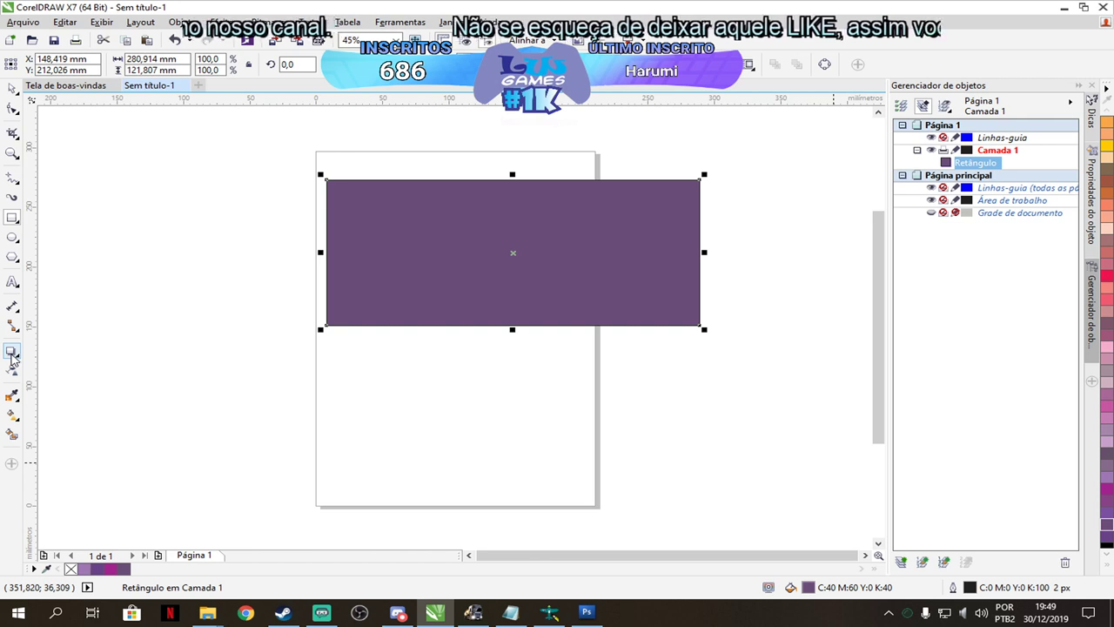
# Apply a linear fountain transparency to the purple rectangle with the Transparency tool, fading from left to right.
pyautogui.rightClick(14, 354)
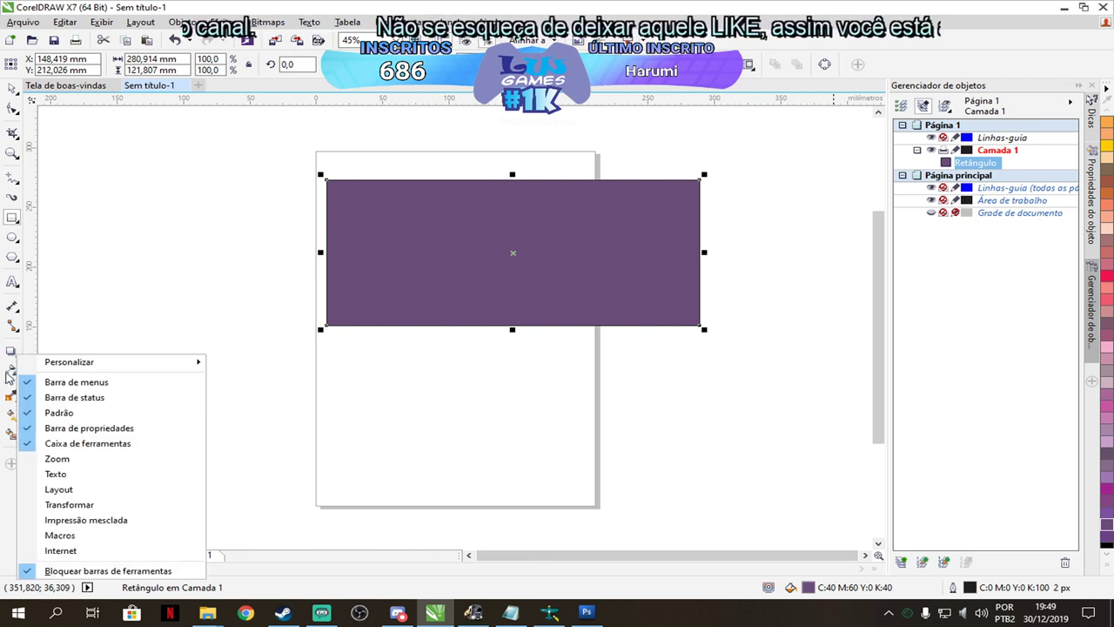
pyautogui.click(7, 375)
pyautogui.click(13, 351)
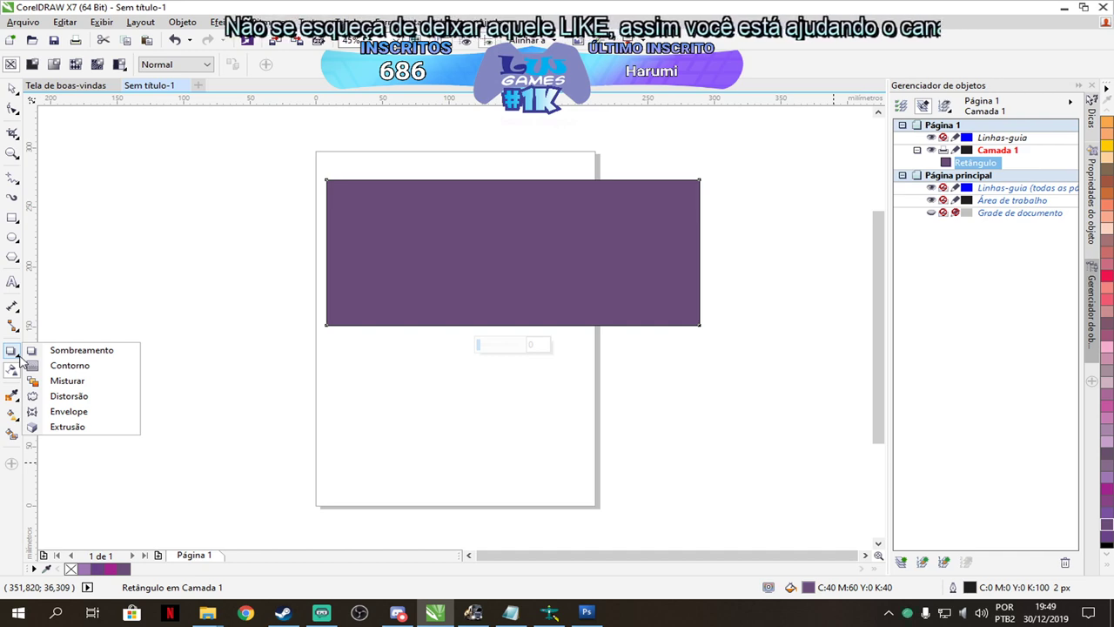
pyautogui.click(23, 424)
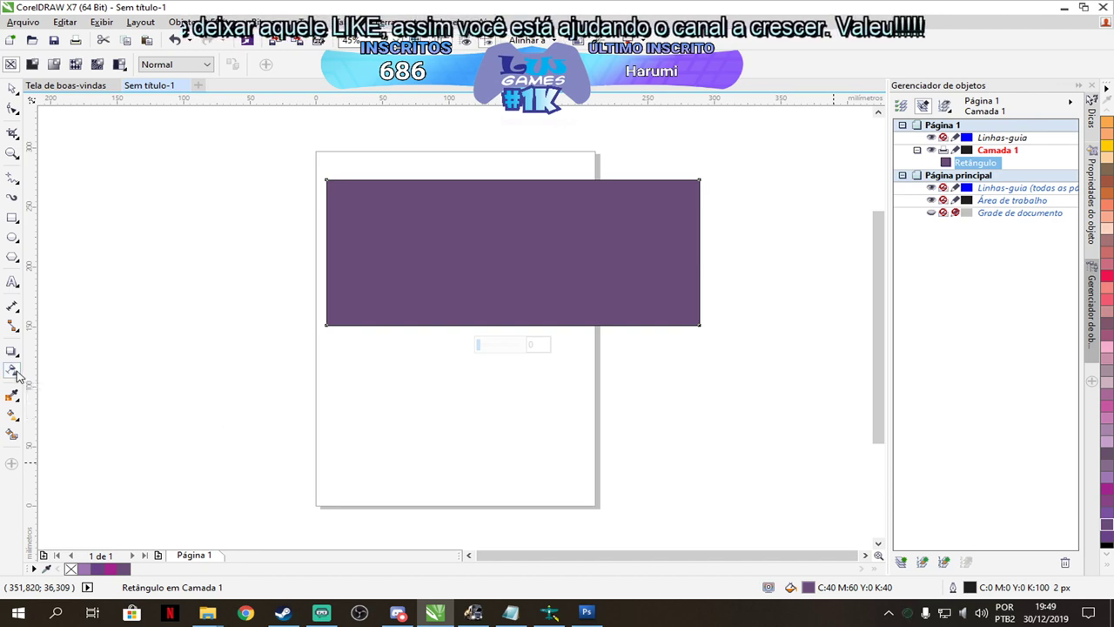
pyautogui.click(76, 65)
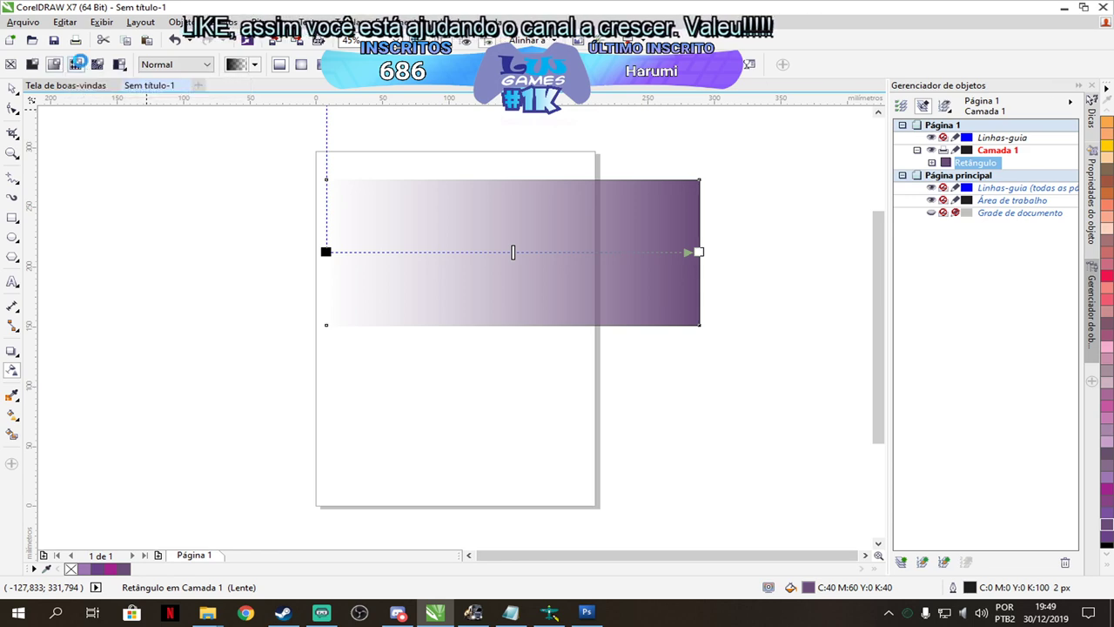
# Try pattern and uniform transparency on the rectangle, and return it to fountain transparency.
pyautogui.click(76, 66)
pyautogui.click(97, 68)
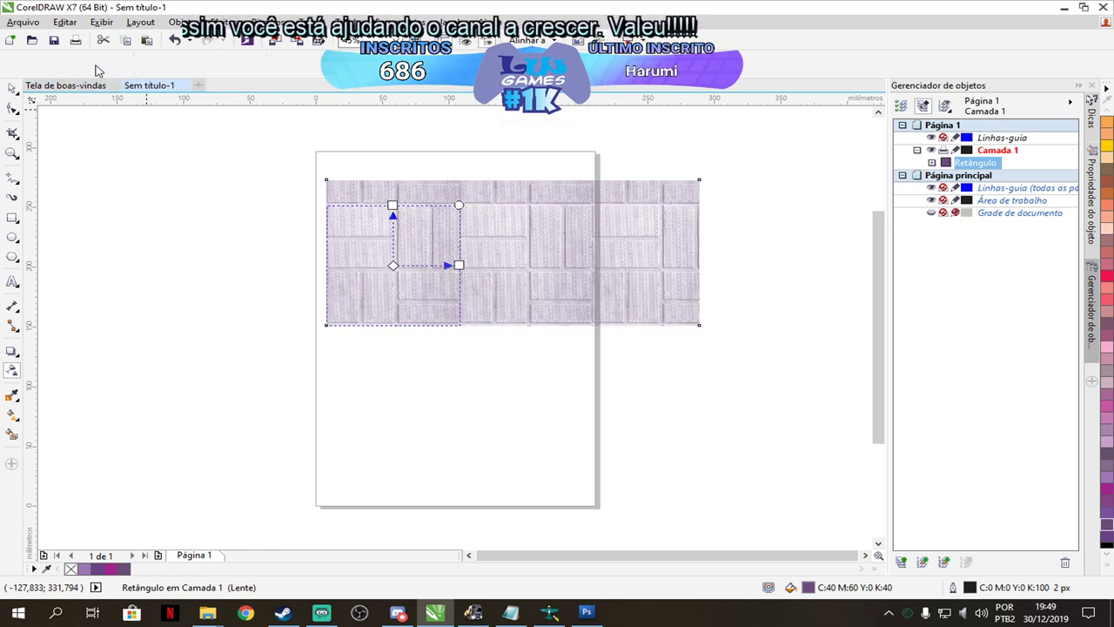
pyautogui.click(30, 65)
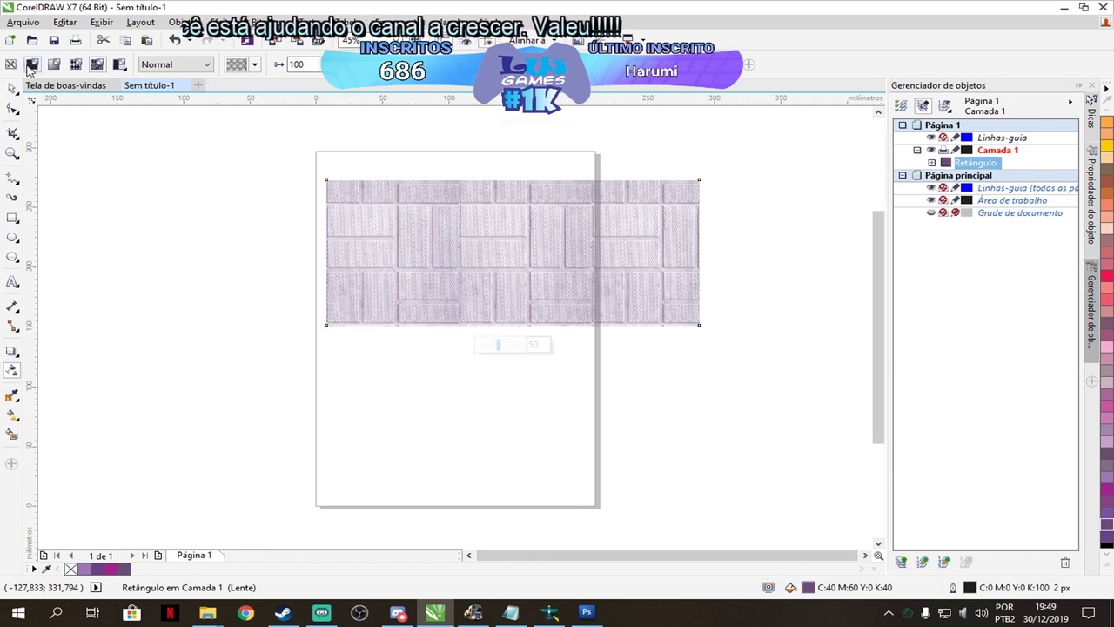
pyautogui.click(53, 64)
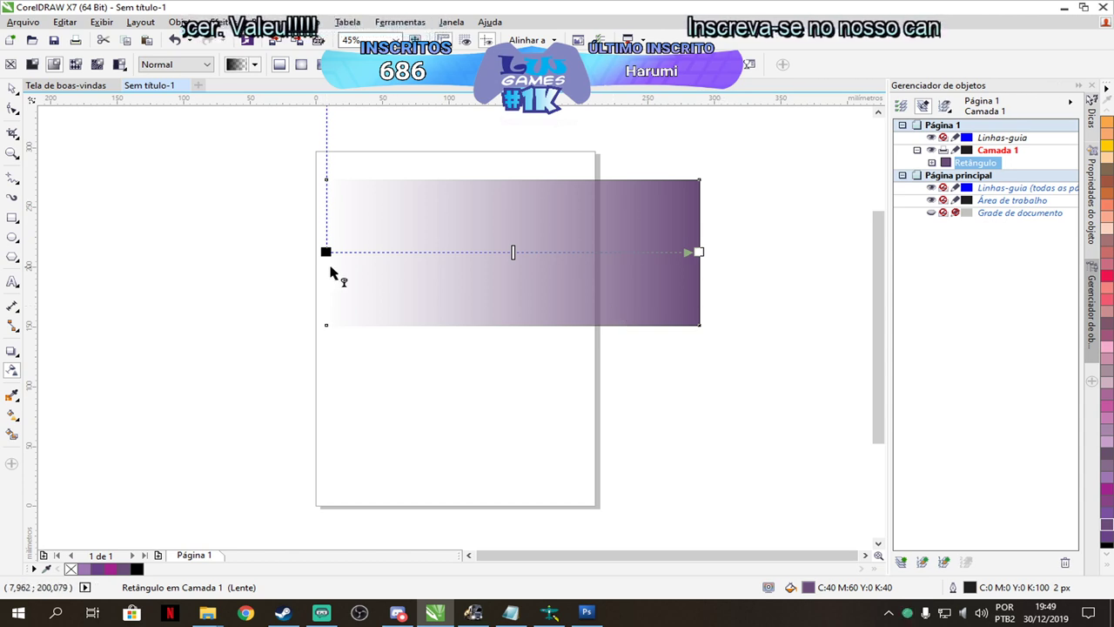
# Shift the rectangle's transparency gradient to the right, compare the elliptical and rectangular fountain types, and restore the linear type.
pyautogui.moveTo(513, 252); pyautogui.dragTo(450, 261)
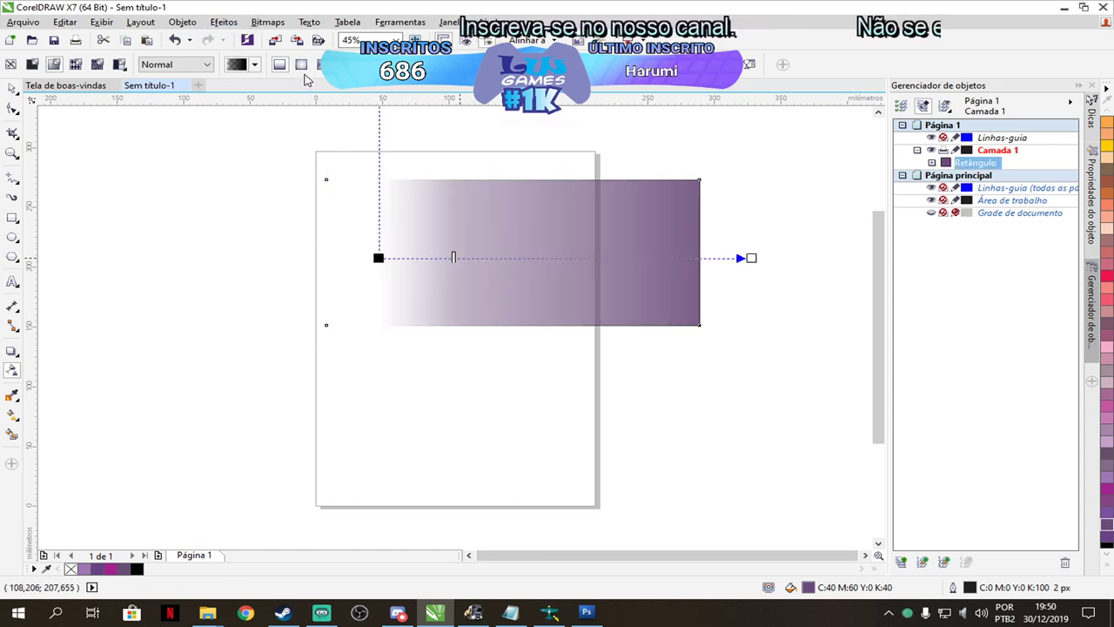
pyautogui.click(301, 64)
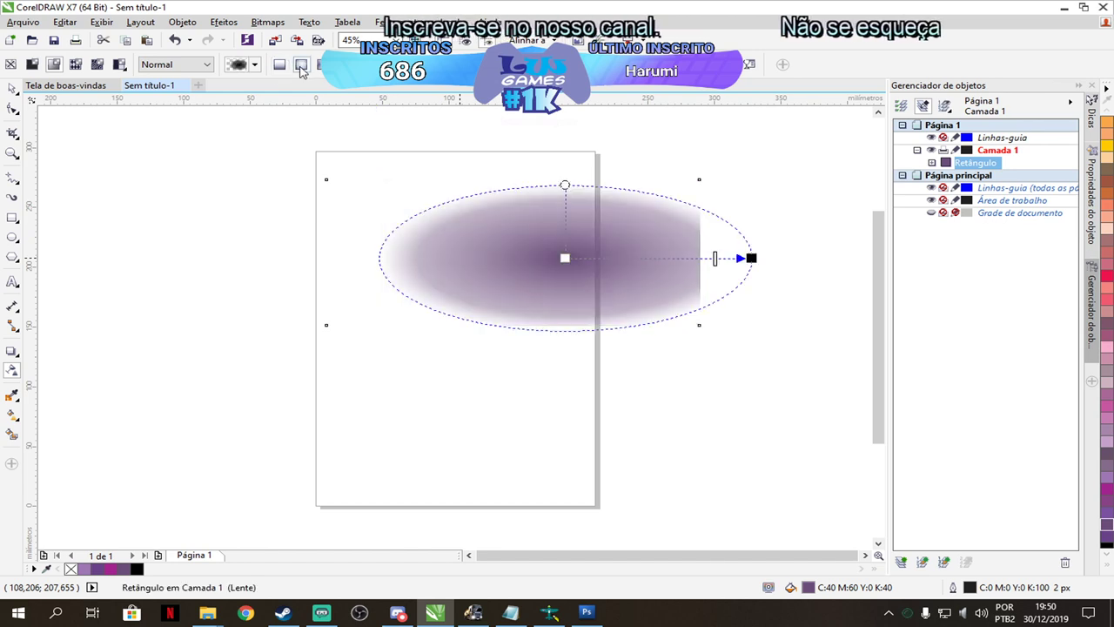
pyautogui.click(345, 65)
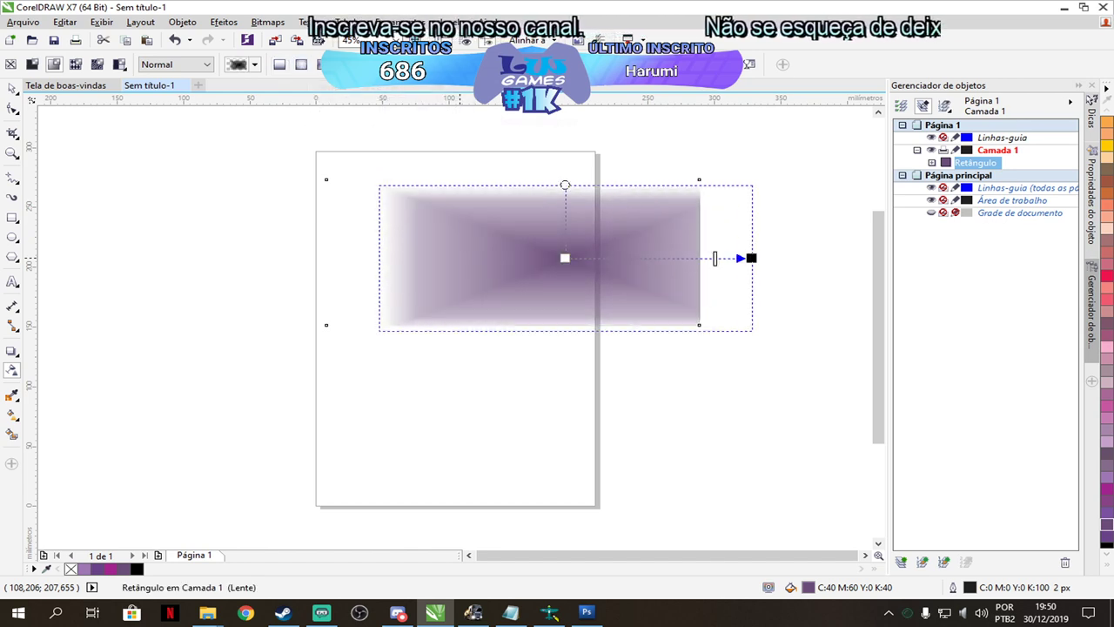
pyautogui.click(279, 65)
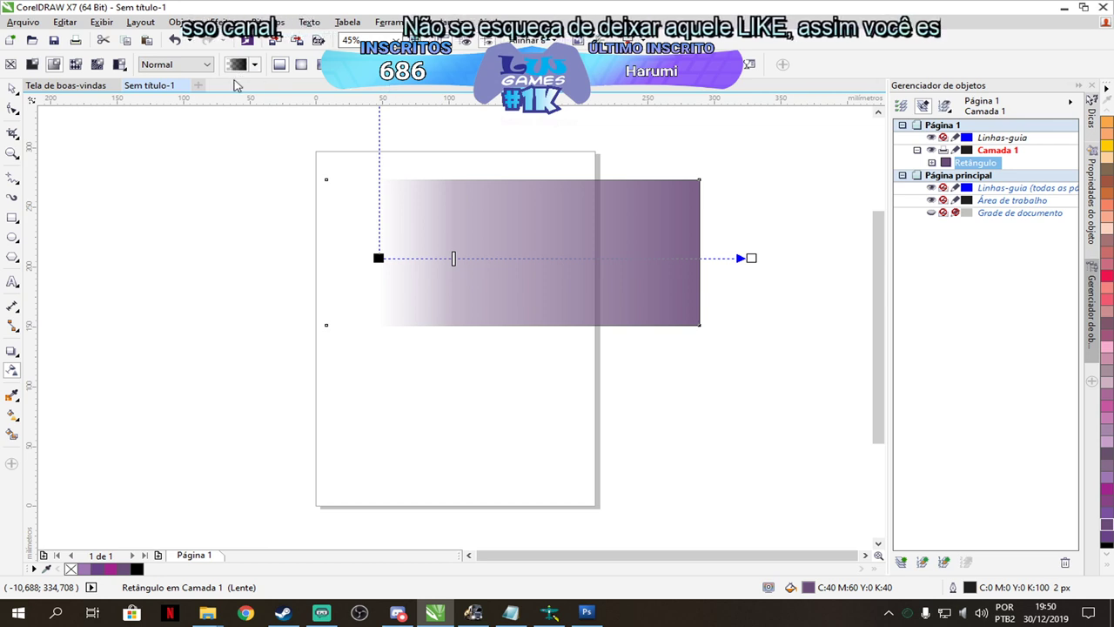
pyautogui.click(207, 64)
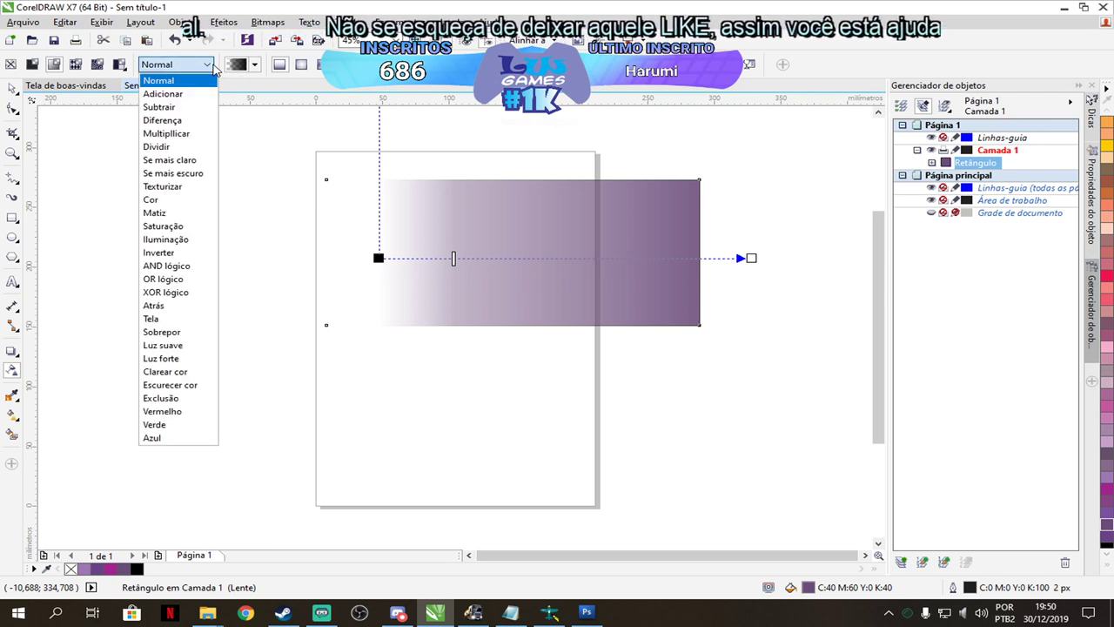
pyautogui.click(207, 65)
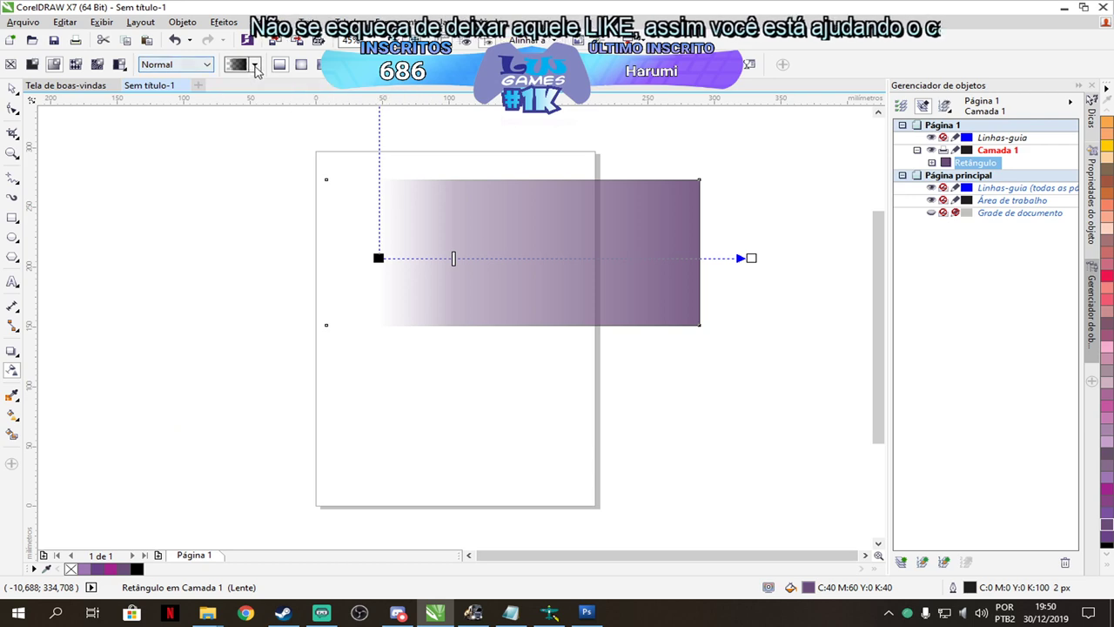
pyautogui.click(255, 66)
pyautogui.click(255, 66)
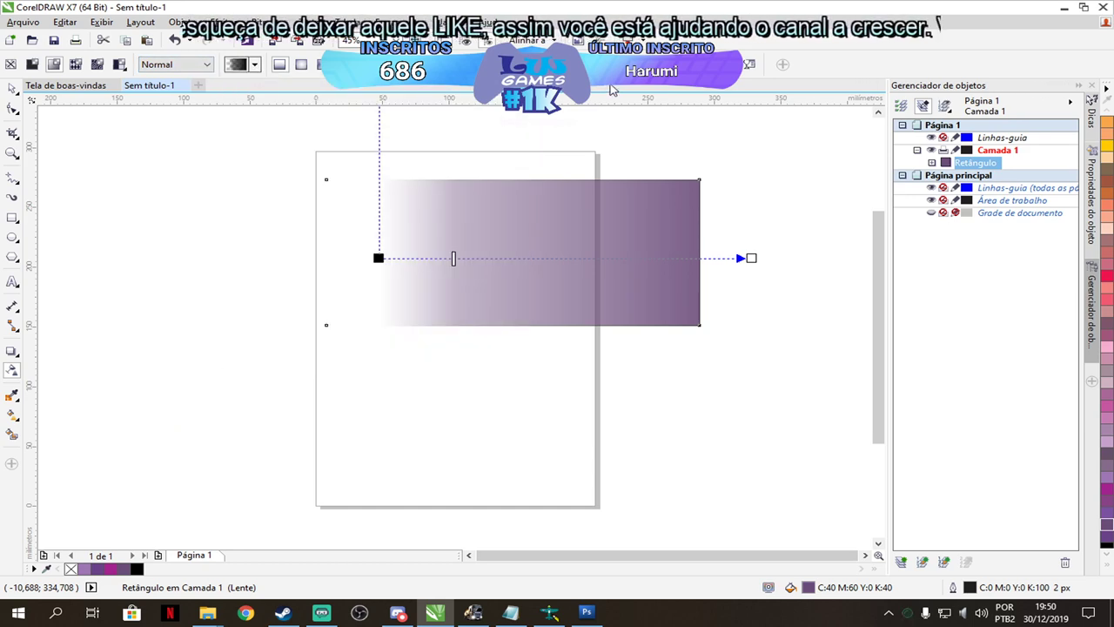
pyautogui.click(255, 66)
pyautogui.click(255, 66)
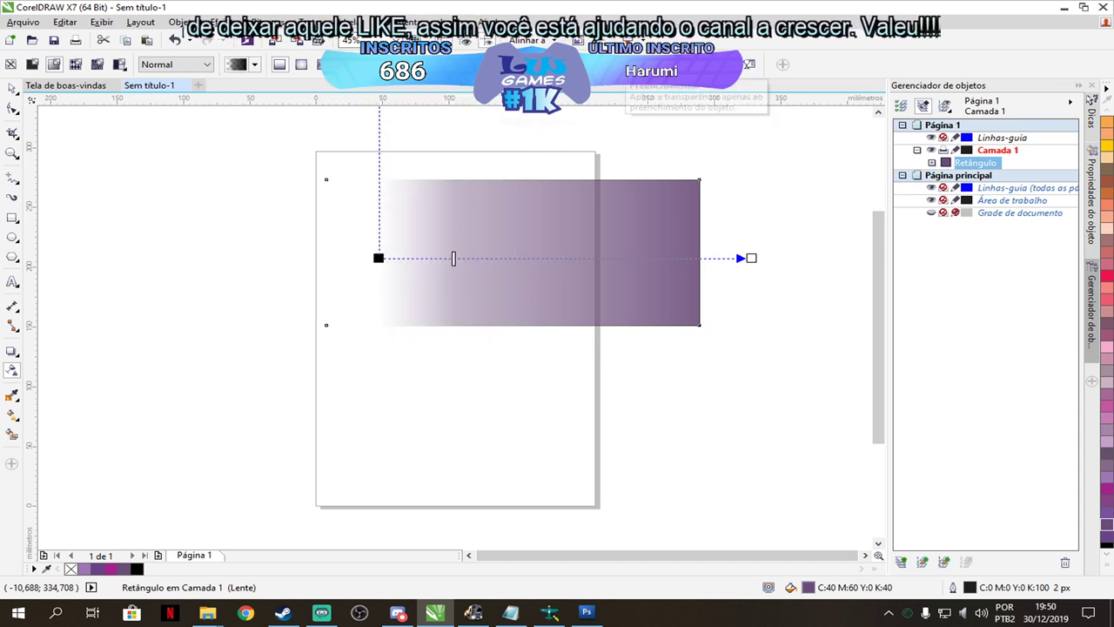
# Bring the transparency midpoint closer to the transparent end, and reposition and resize the rectangle to about 173 × 191 mm.
pyautogui.moveTo(452, 258); pyautogui.dragTo(427, 258)
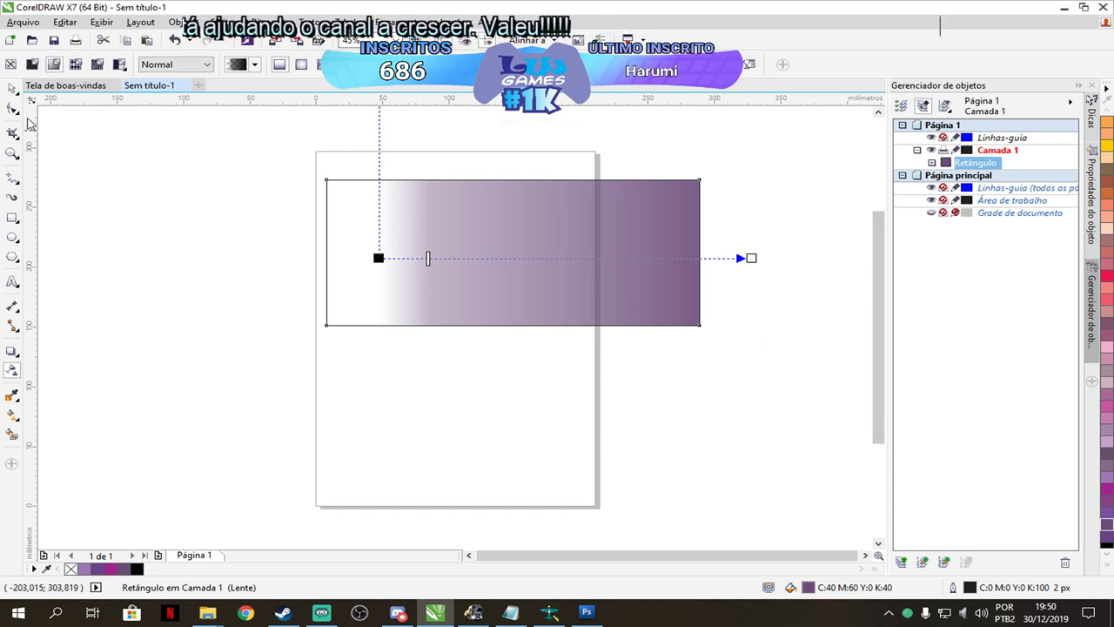
pyautogui.click(12, 89)
pyautogui.moveTo(592, 306); pyautogui.dragTo(486, 335)
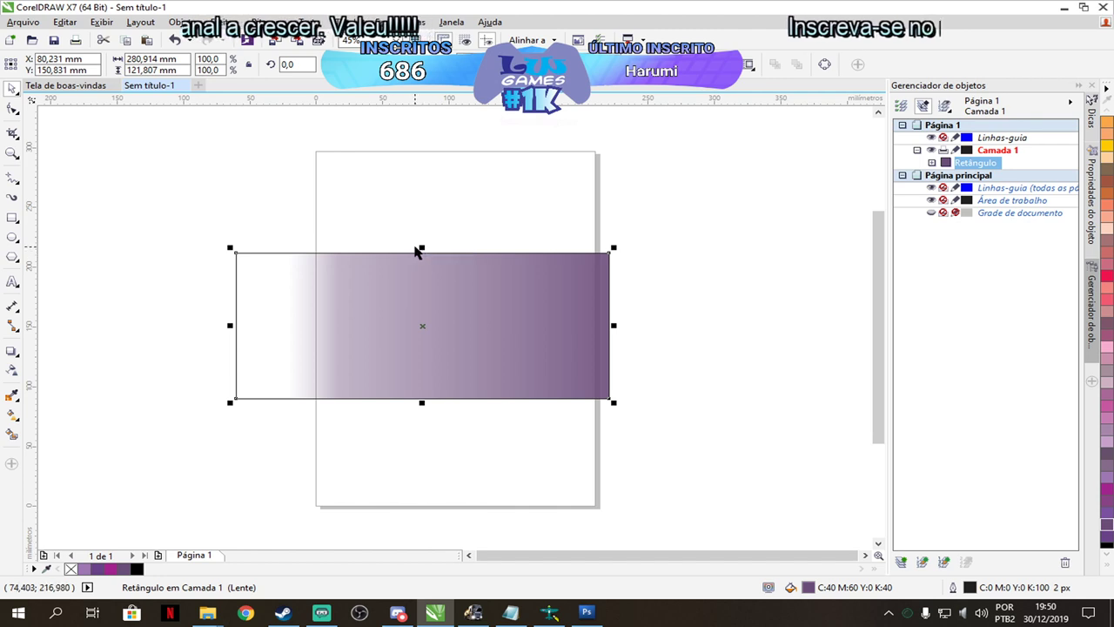
pyautogui.moveTo(421, 247); pyautogui.dragTo(441, 166)
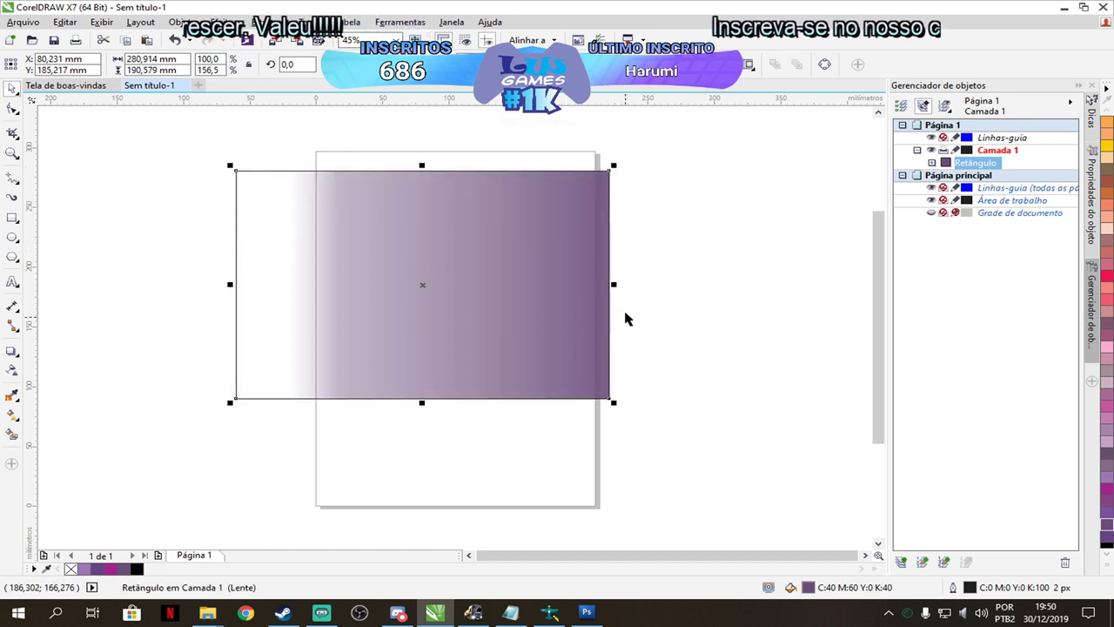
pyautogui.moveTo(609, 284); pyautogui.dragTo(468, 298)
# Try rotating the gradient rectangle 180°, and set its rotation angle to 90°.
pyautogui.click(430, 218)
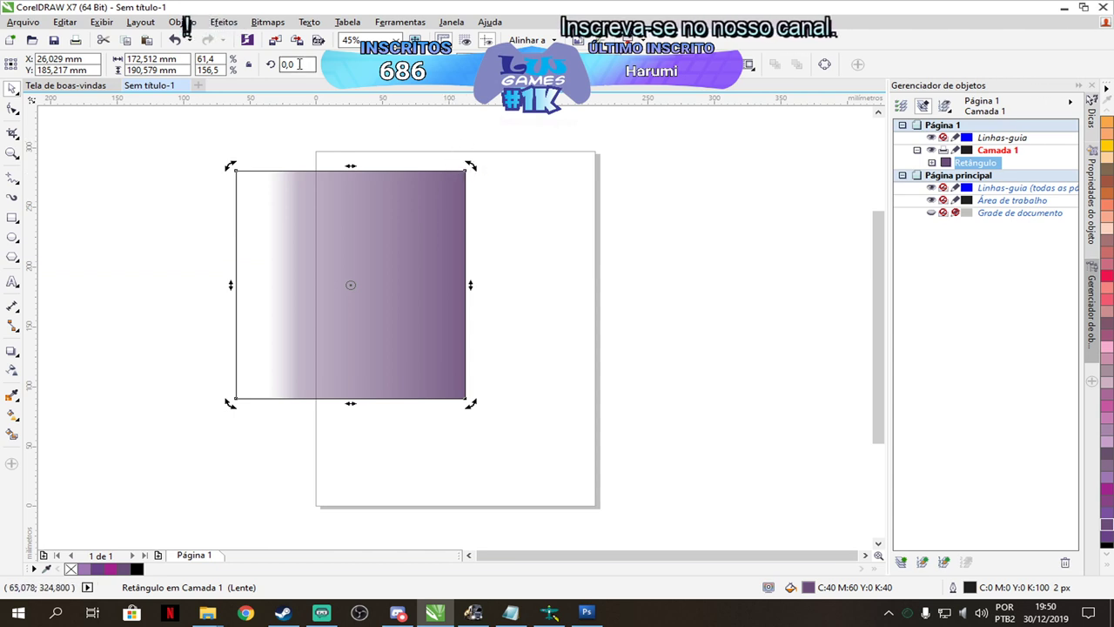
pyautogui.write('180')
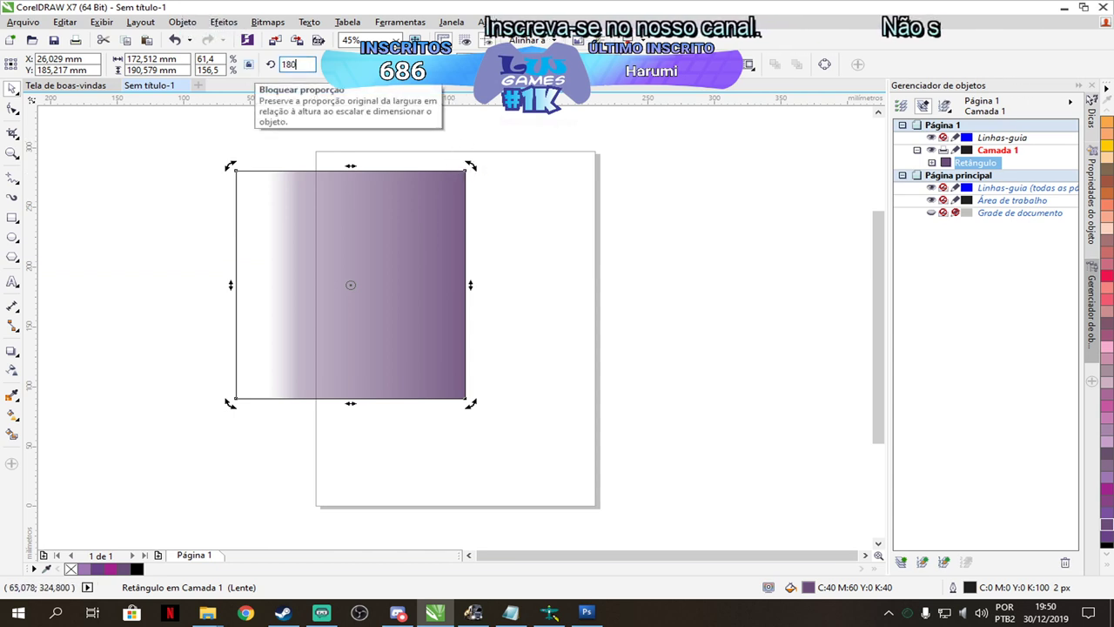
pyautogui.press('Return')
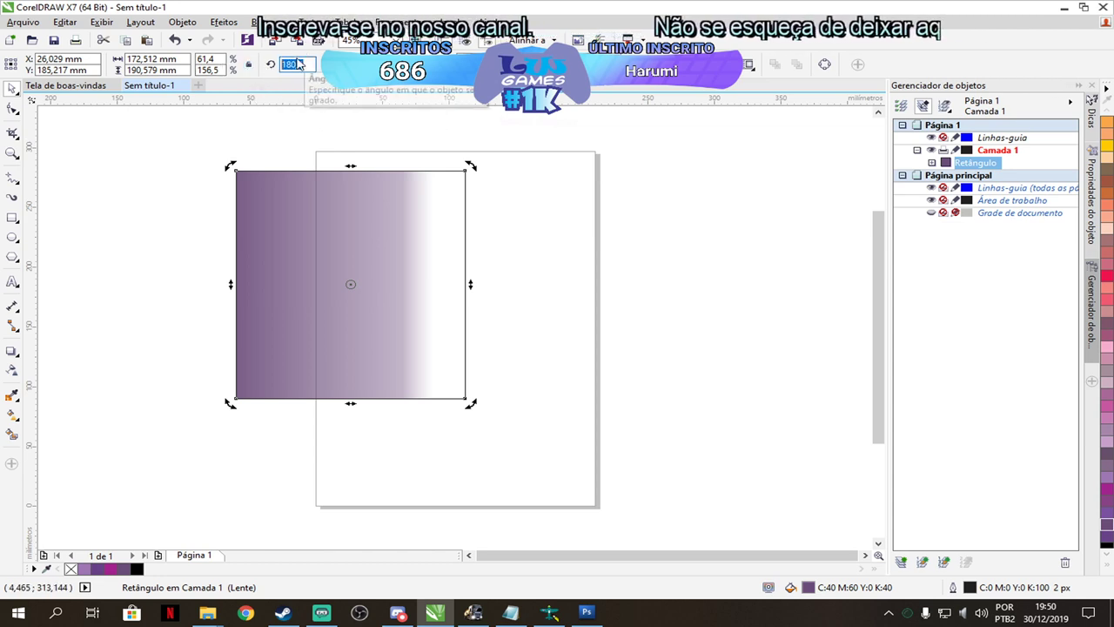
pyautogui.write('9')
pyautogui.press('Return')
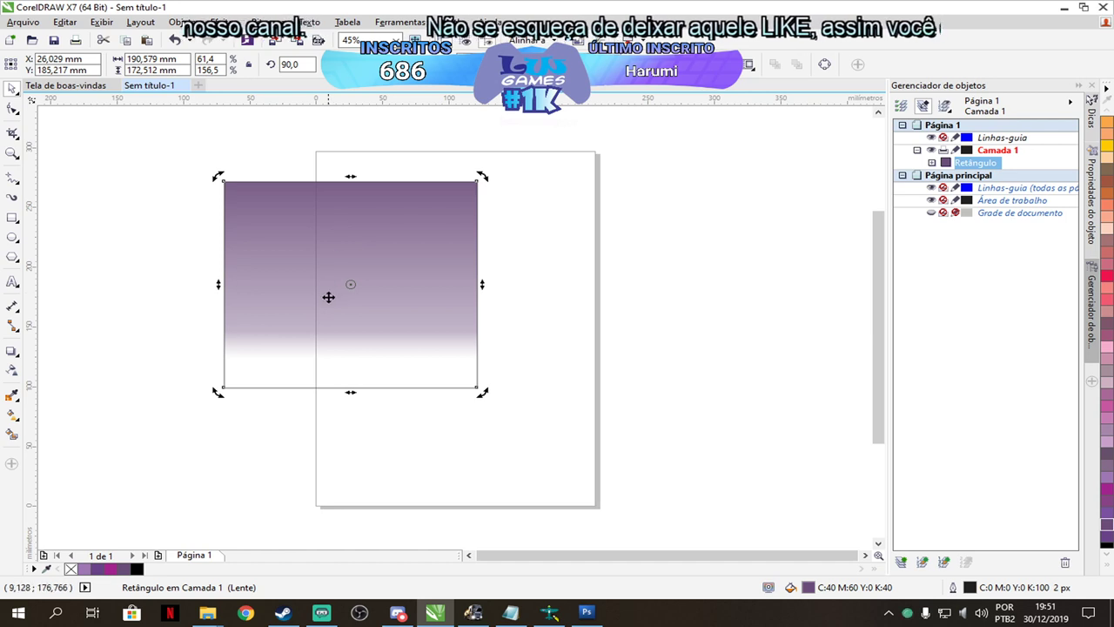
# Scale the rotated gradient rectangle proportionally from its lower-left corner to about 203 × 184 mm.
pyautogui.click(420, 360)
pyautogui.moveTo(224, 396); pyautogui.dragTo(208, 407)
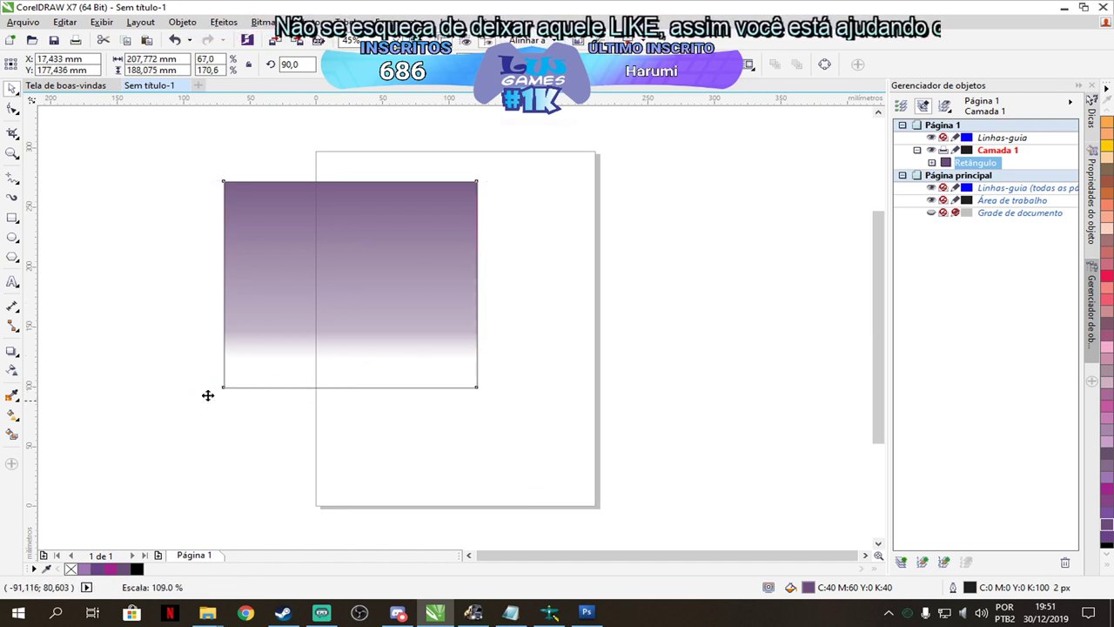
pyautogui.click(454, 288)
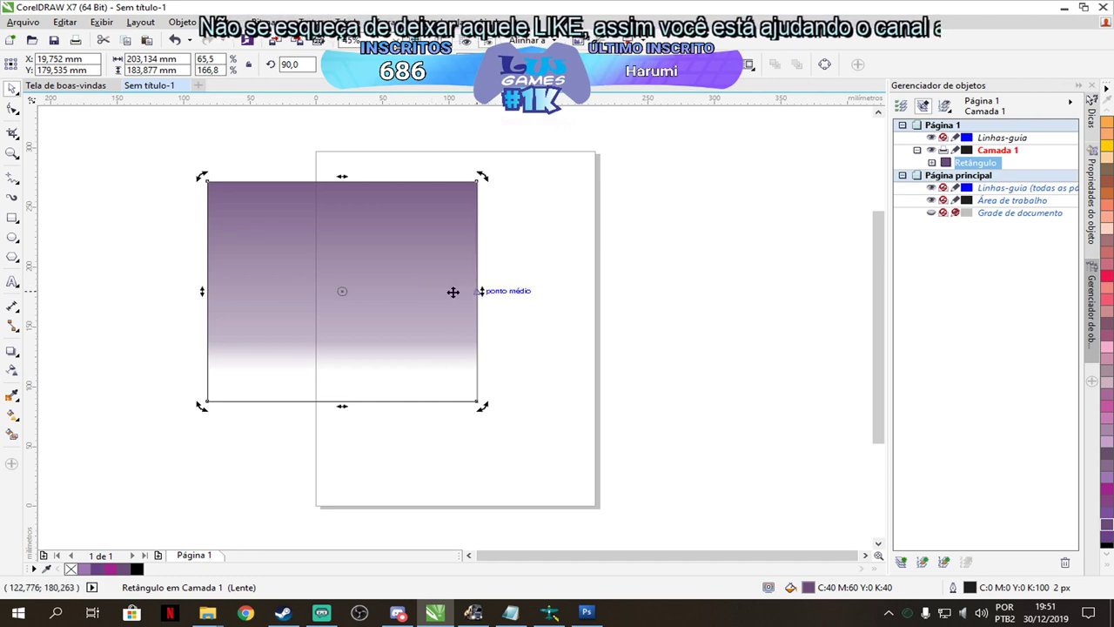
# Move the gradient rectangle across the page and widen it to about 309 × 184 mm.
pyautogui.click(437, 295)
pyautogui.moveTo(478, 292); pyautogui.dragTo(555, 282)
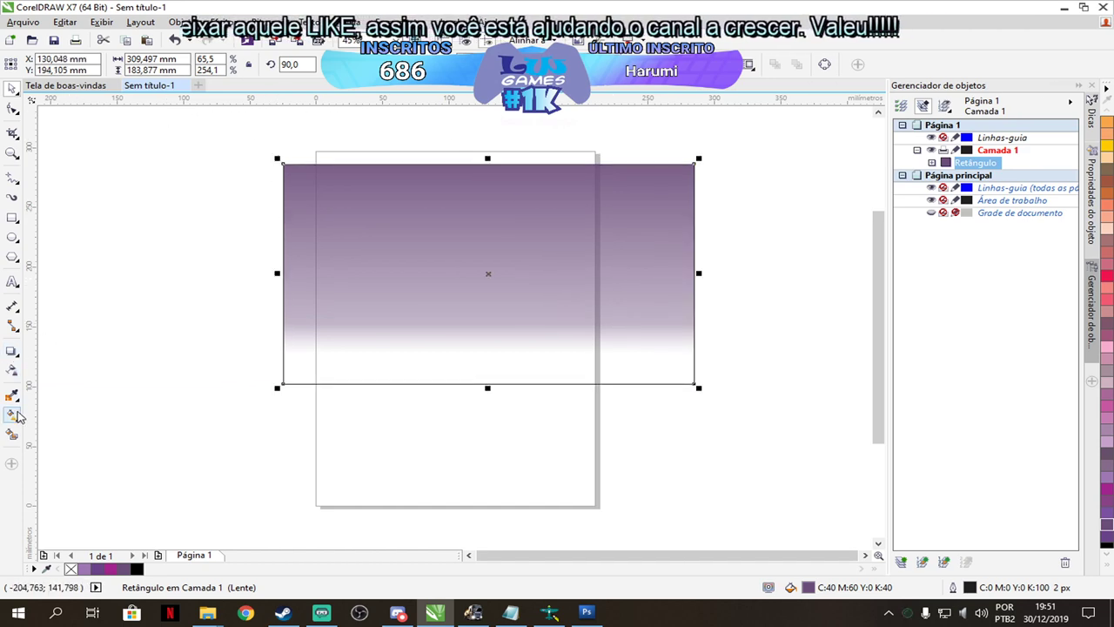
pyautogui.rightClick(20, 360)
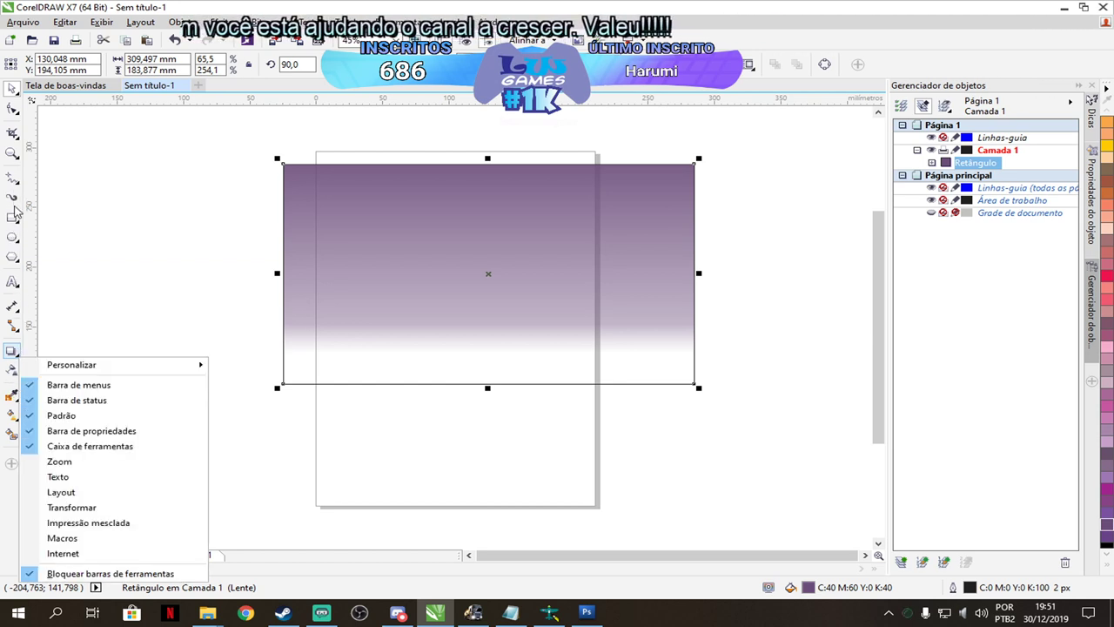
pyautogui.click(435, 313)
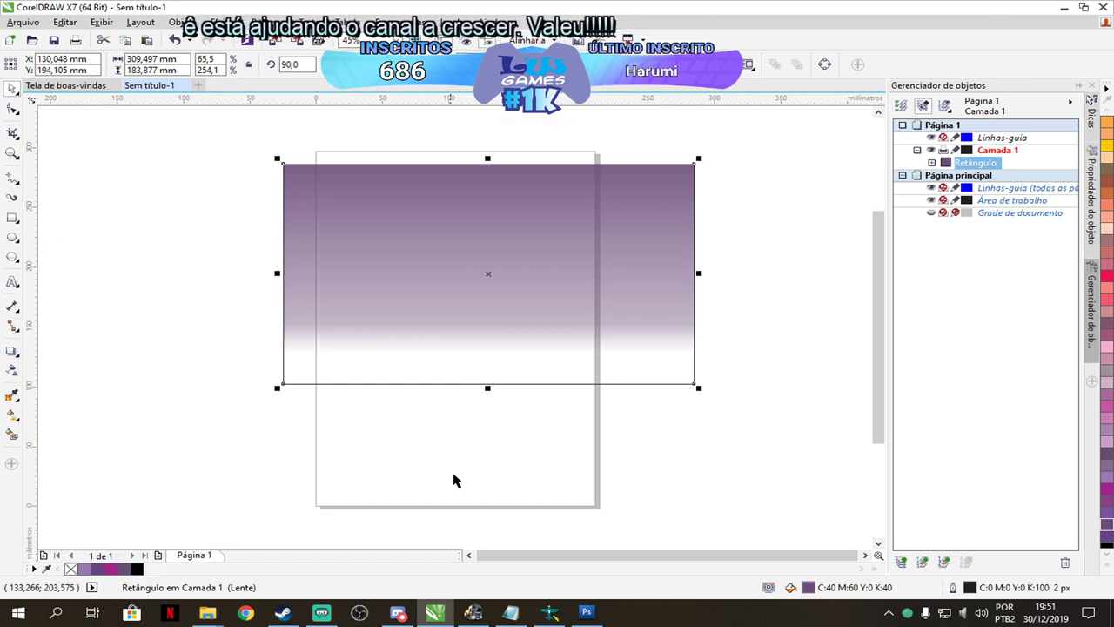
# Switch to Photoshop and draw a purple filled rectangle across the bus side views and the H logo in norm.bmp.
pyautogui.click(587, 613)
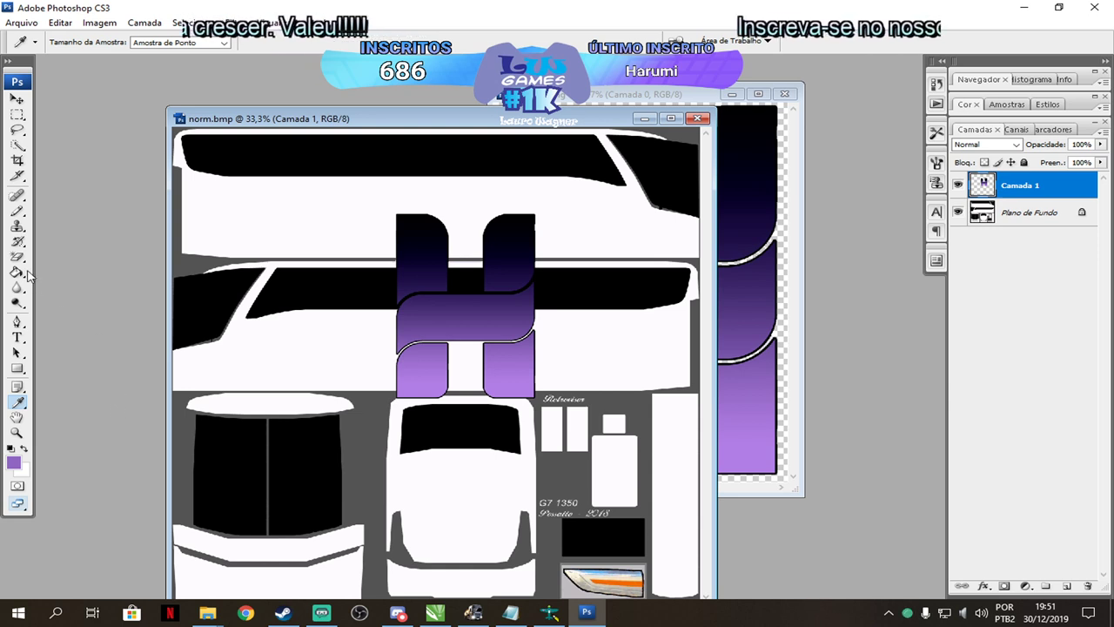
pyautogui.click(18, 371)
pyautogui.moveTo(242, 202); pyautogui.dragTo(616, 335)
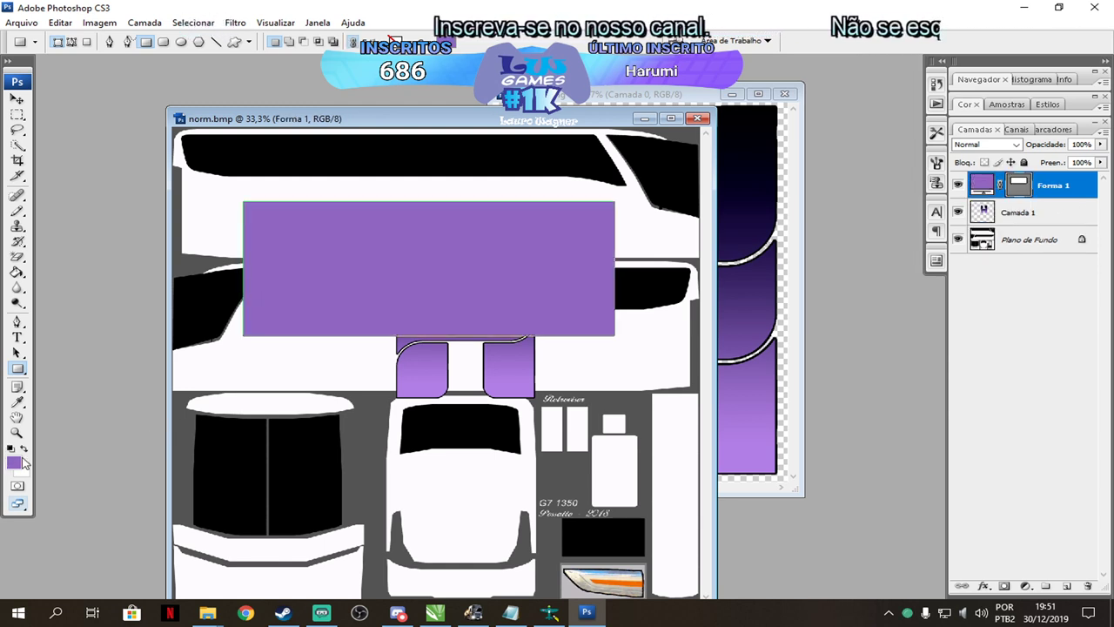
# Set the foreground colour to a dark purple.
pyautogui.click(14, 463)
pyautogui.click(396, 223)
pyautogui.moveTo(395, 223)
pyautogui.mouseDown()
pyautogui.moveTo(455, 229)
pyautogui.moveTo(446, 231)
pyautogui.mouseUp()
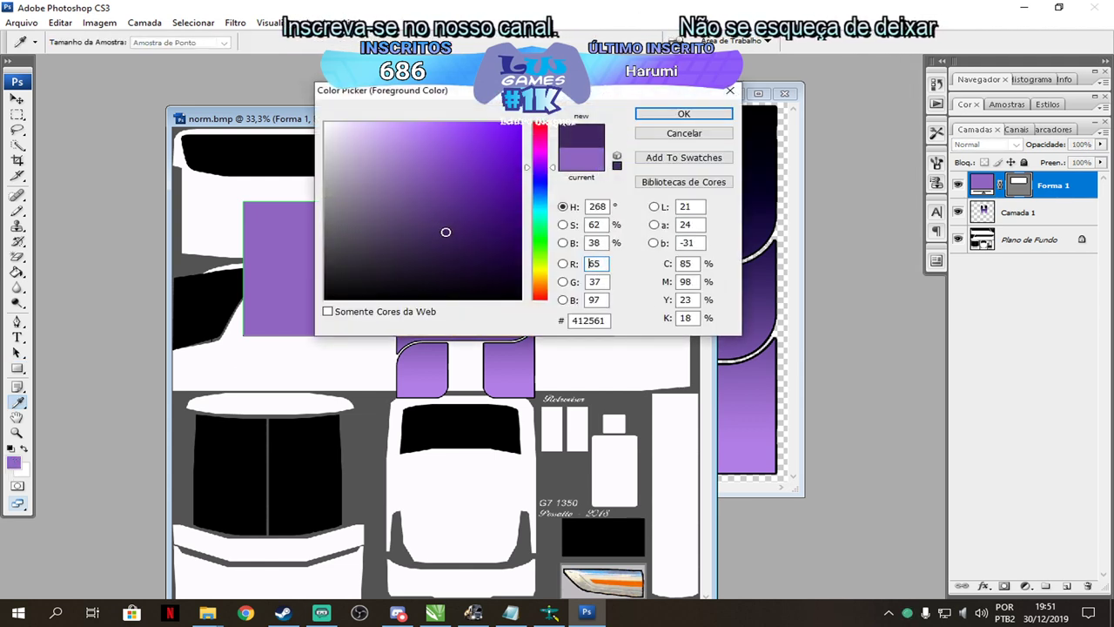
pyautogui.click(680, 114)
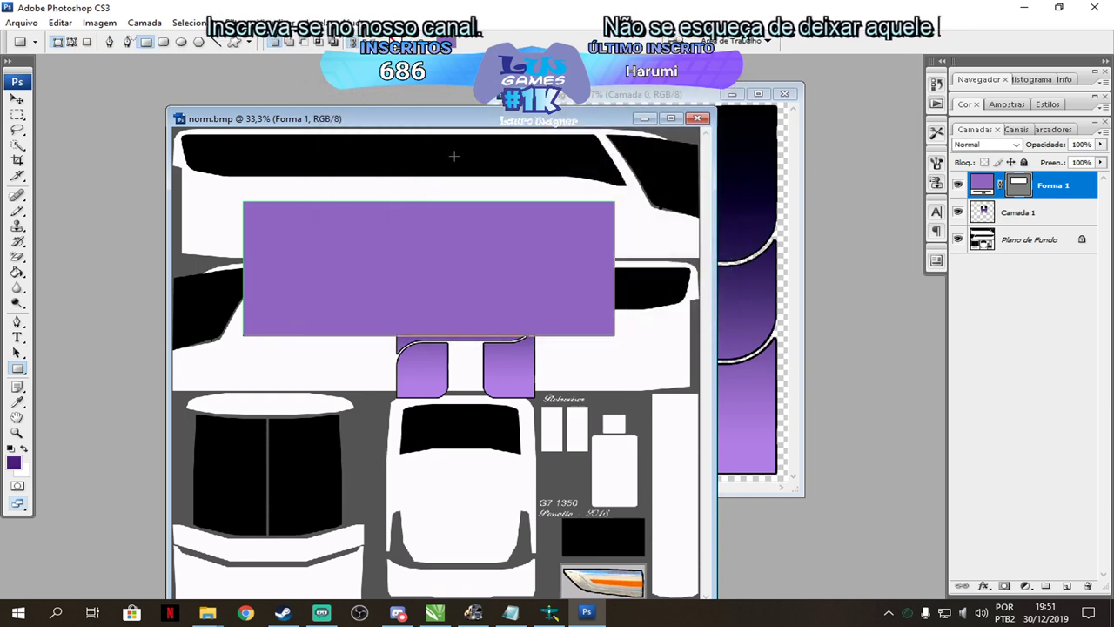
# Rasterize the Forma 1 rectangle layer and fill it with the dark purple foreground colour using the Paint Bucket.
pyautogui.click(17, 272)
pyautogui.click(357, 266)
pyautogui.click(509, 240)
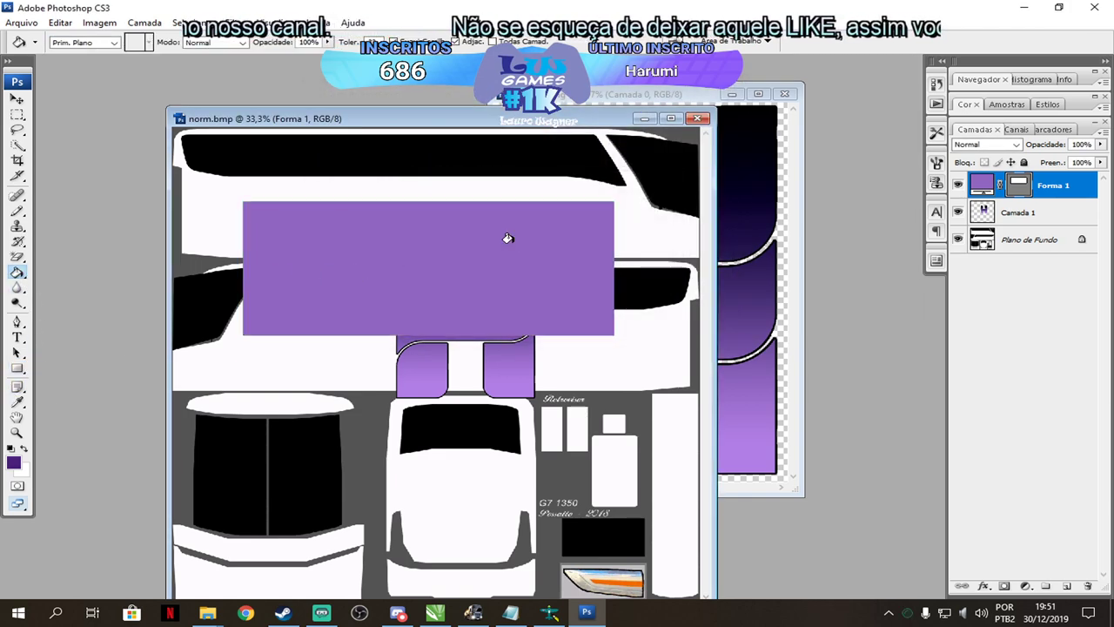
pyautogui.click(442, 274)
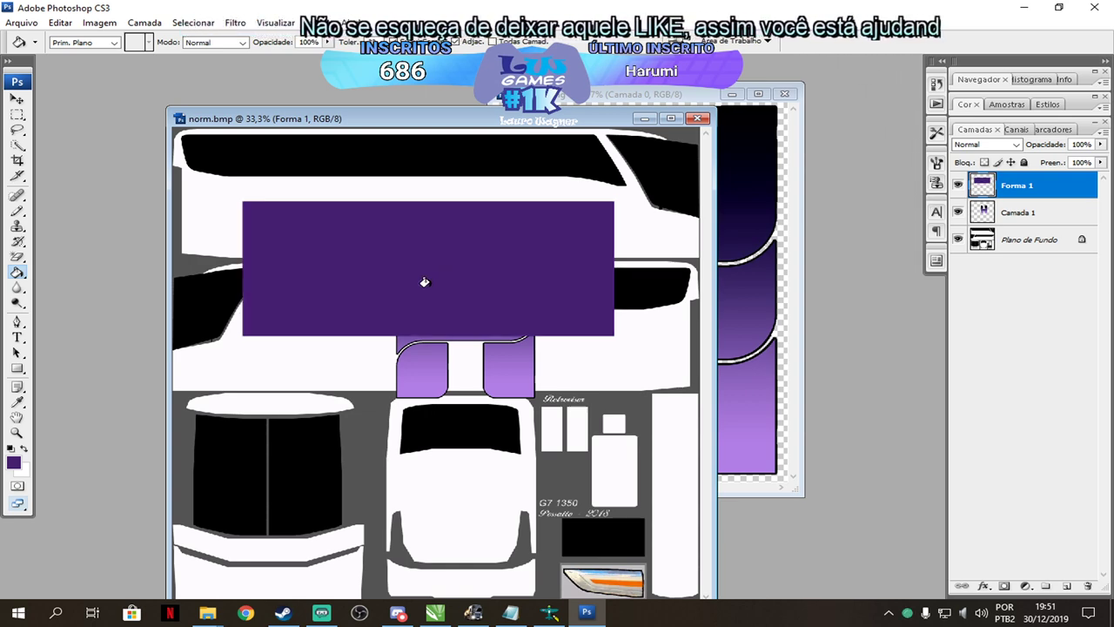
# Try drawing two smaller rectangles inside and above the dark purple one, and delete both new shape layers.
pyautogui.click(19, 370)
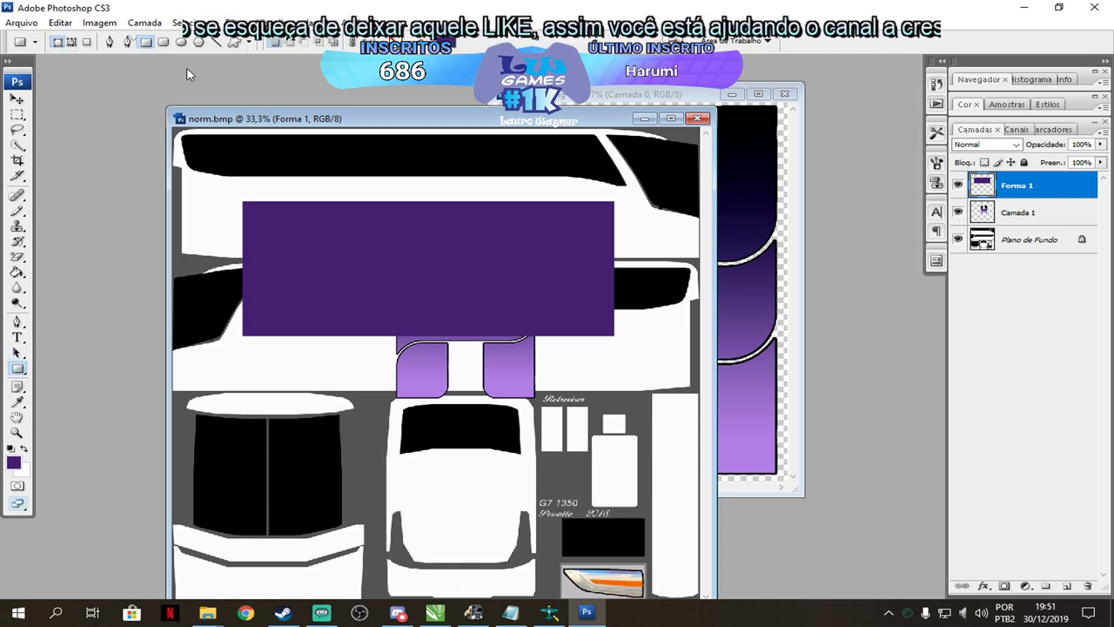
pyautogui.moveTo(282, 244); pyautogui.dragTo(387, 283)
pyautogui.moveTo(482, 215); pyautogui.dragTo(335, 130)
pyautogui.hotkey('ctrl', 'z')
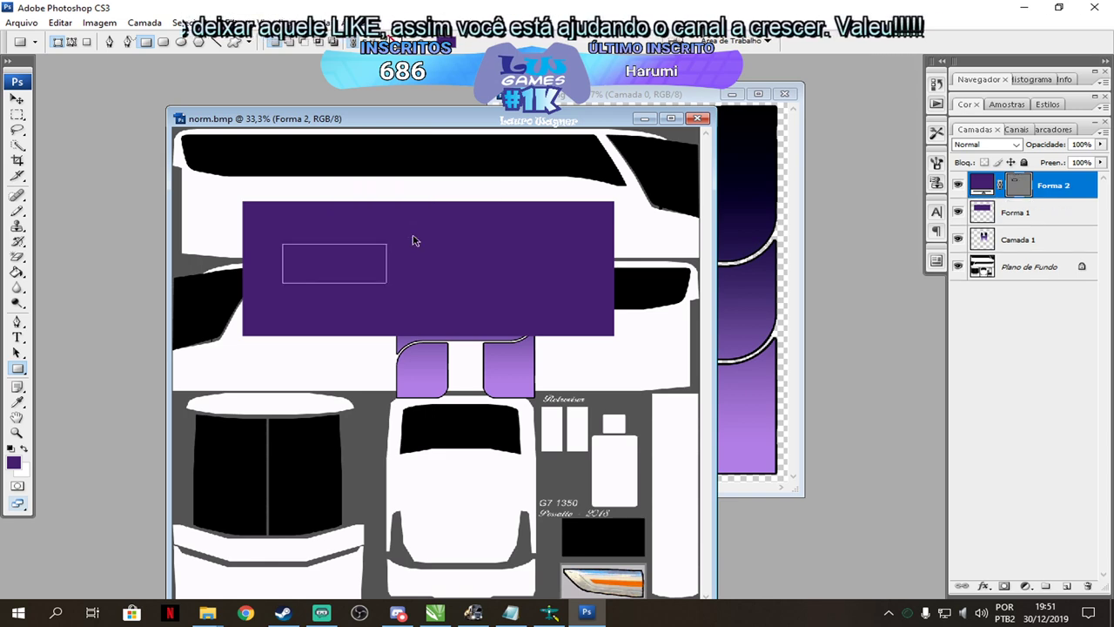
pyautogui.hotkey('ctrl', 'z')
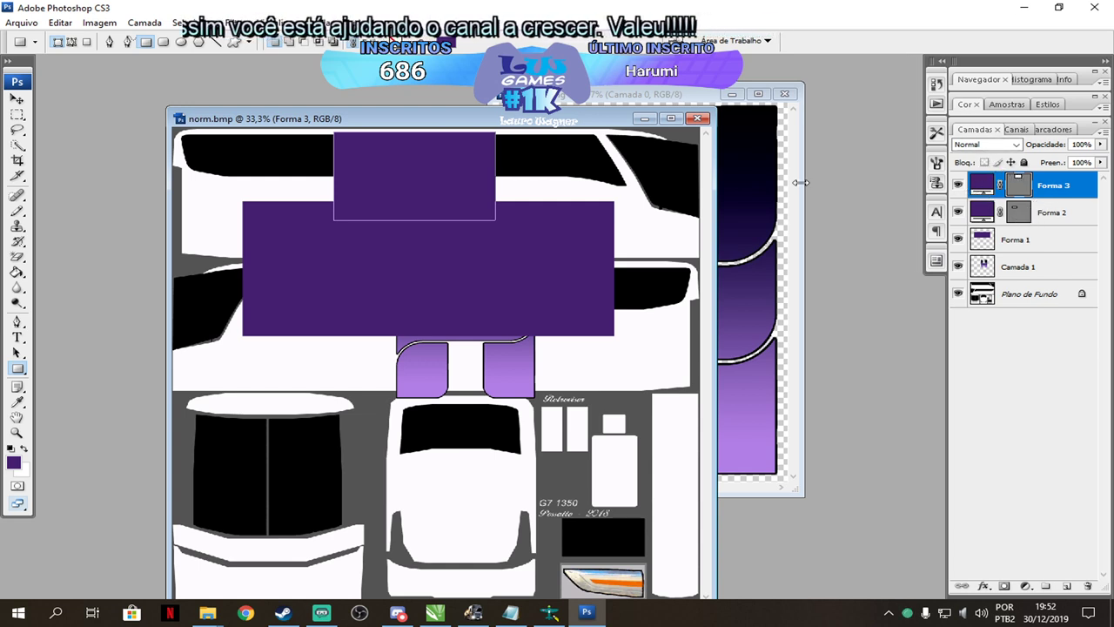
pyautogui.press('Delete')
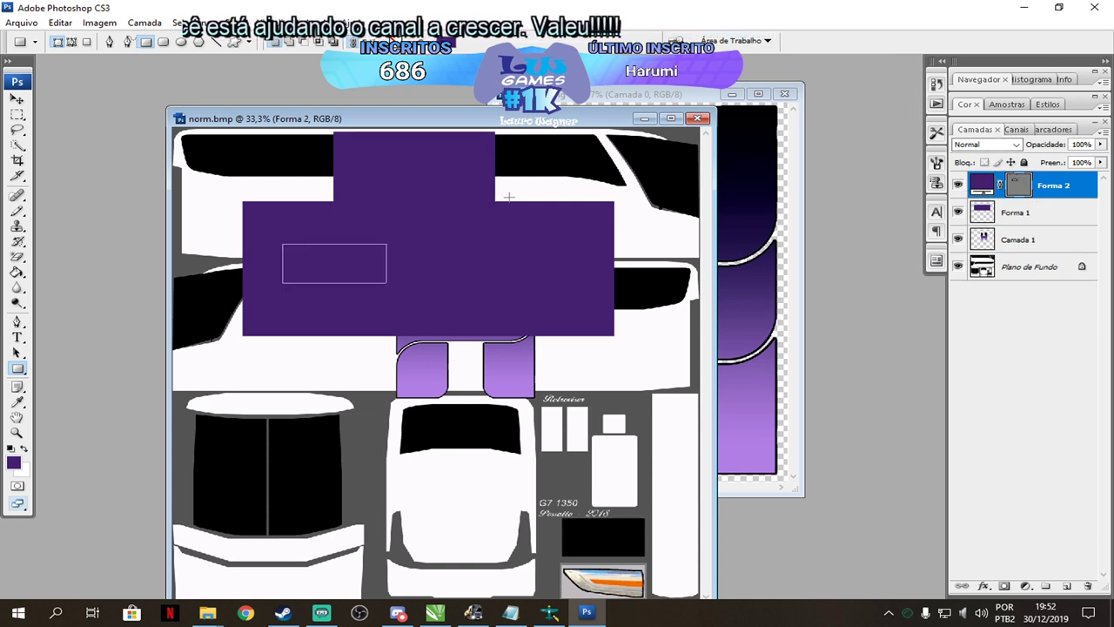
pyautogui.press('Delete')
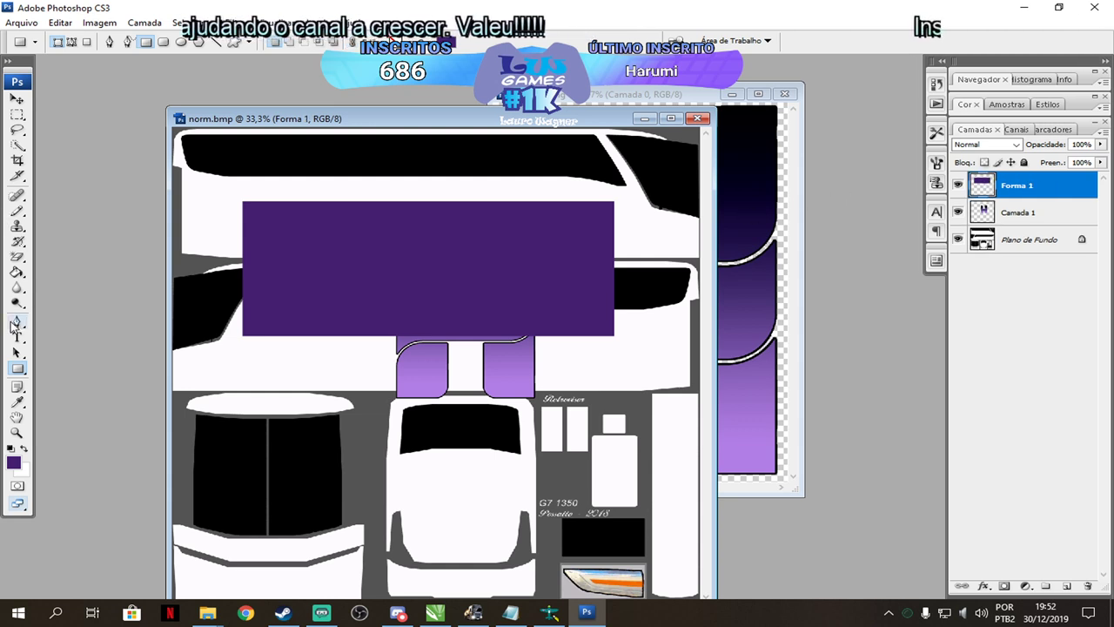
# Try a slightly slanted purple-to-white linear gradient on the Forma 1 layer, and undo it.
pyautogui.click(18, 274)
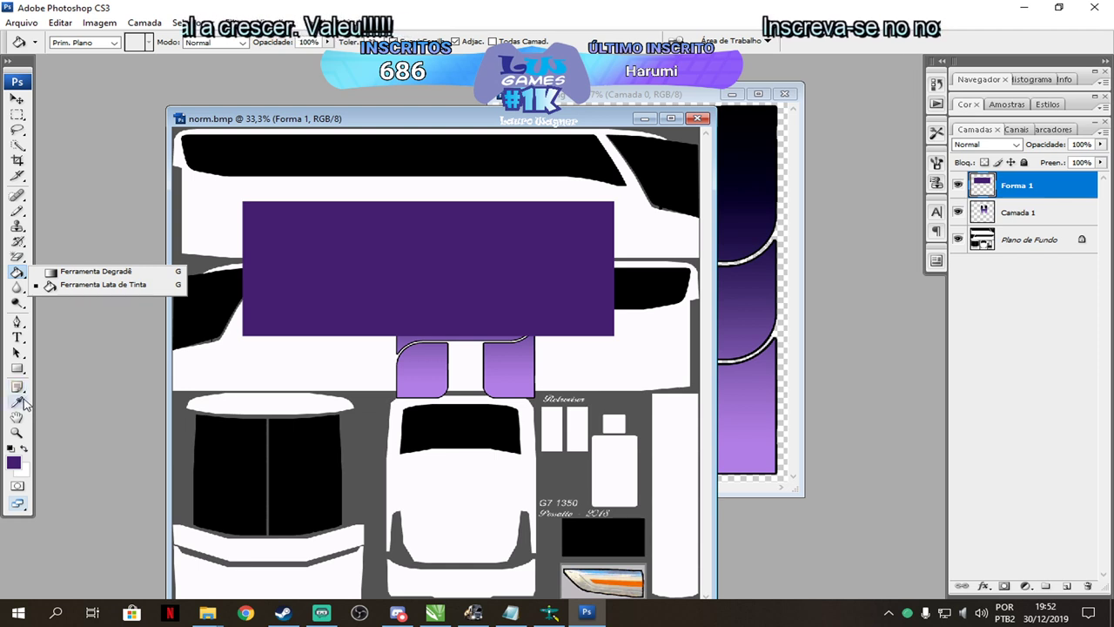
pyautogui.click(19, 370)
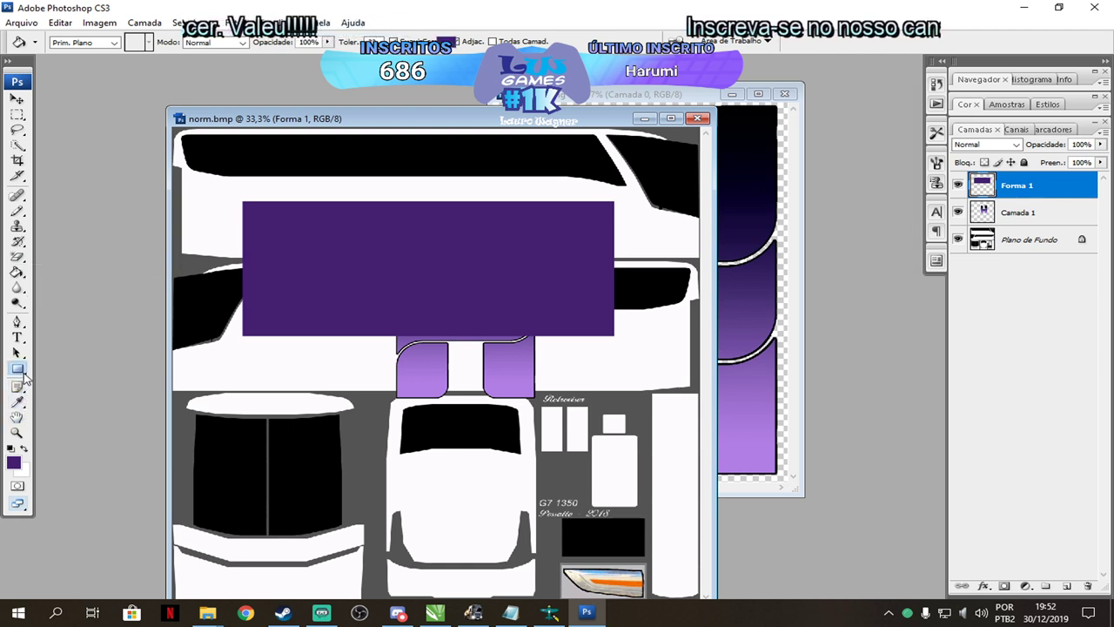
pyautogui.click(24, 290)
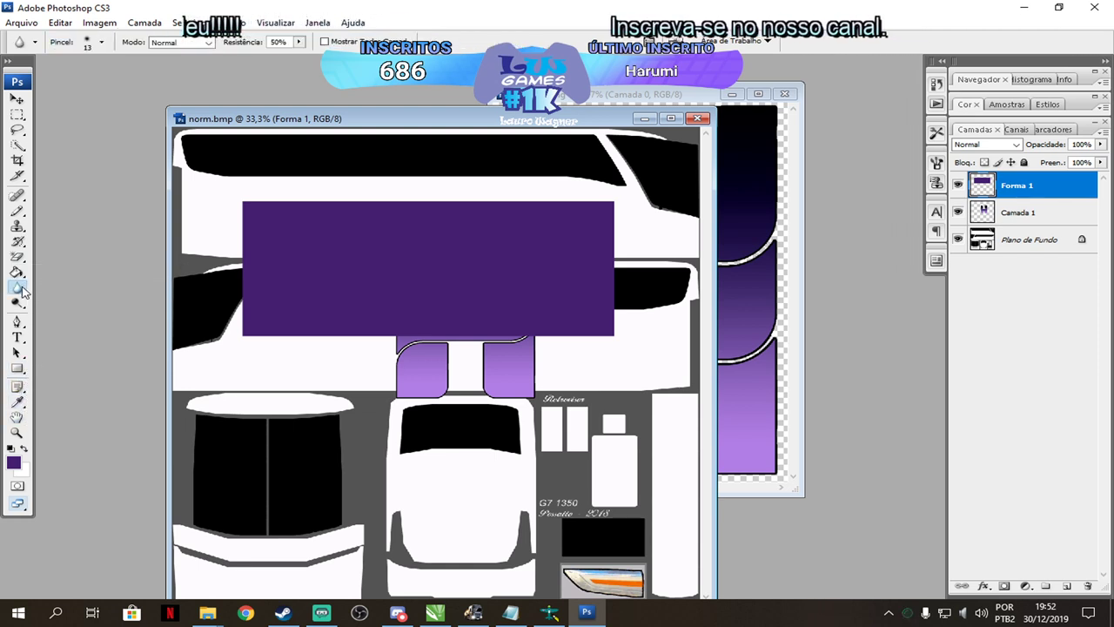
pyautogui.click(23, 291)
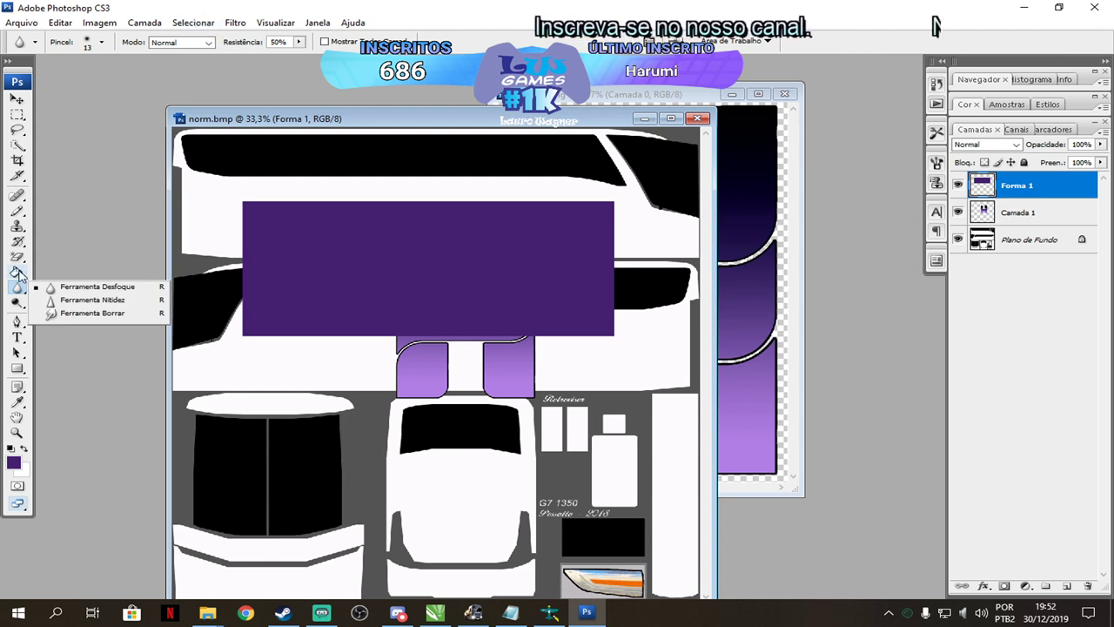
pyautogui.click(18, 272)
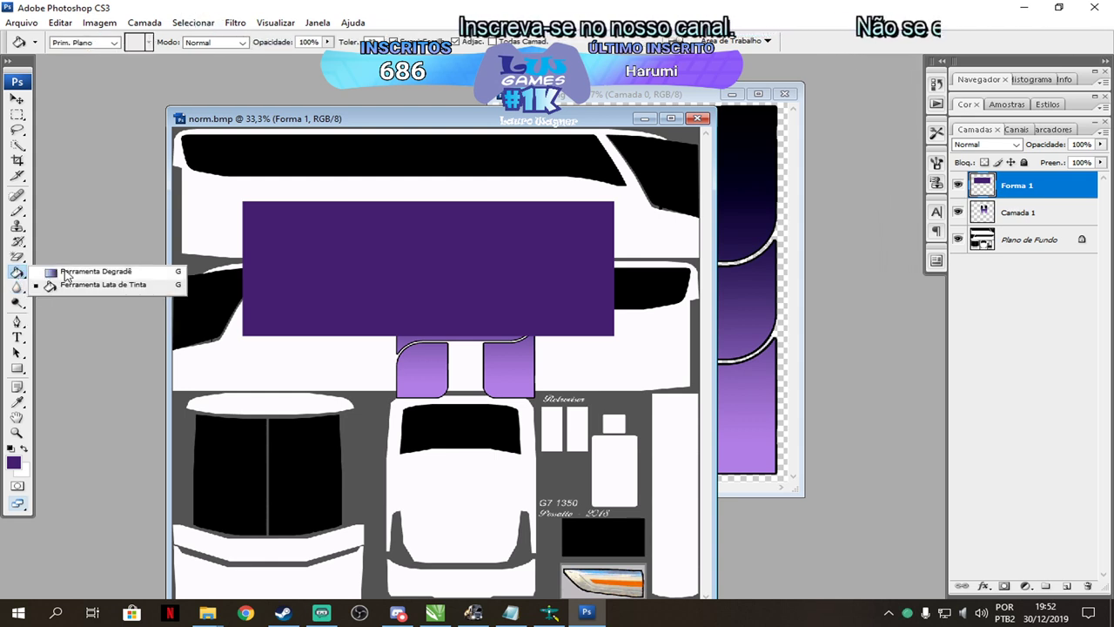
pyautogui.click(95, 271)
pyautogui.moveTo(268, 258); pyautogui.dragTo(434, 288)
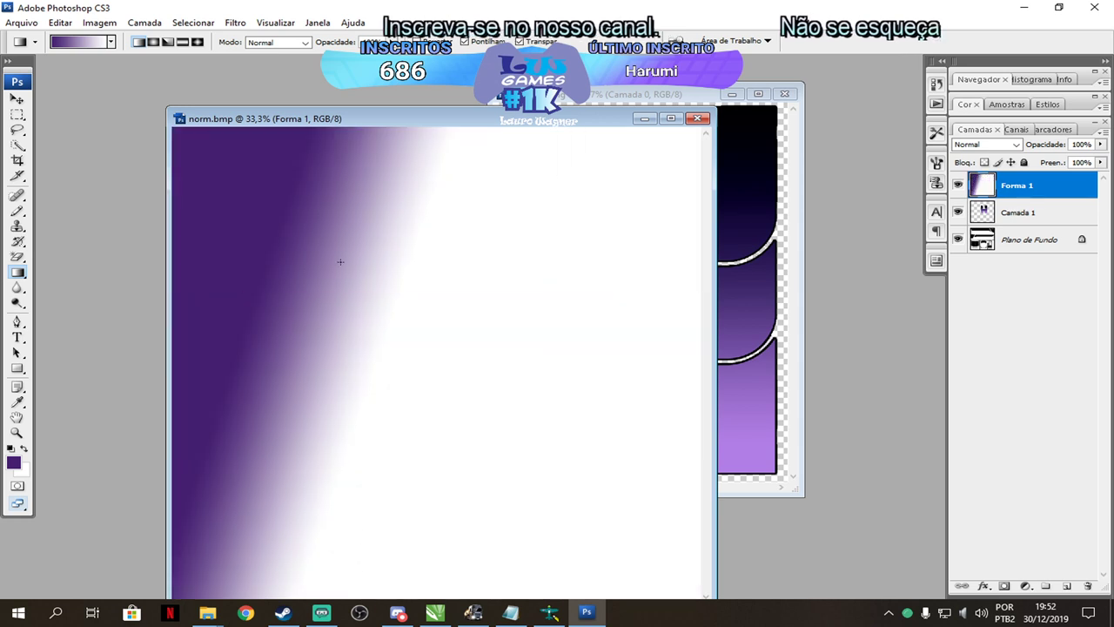
pyautogui.hotkey('ctrl', 'z')
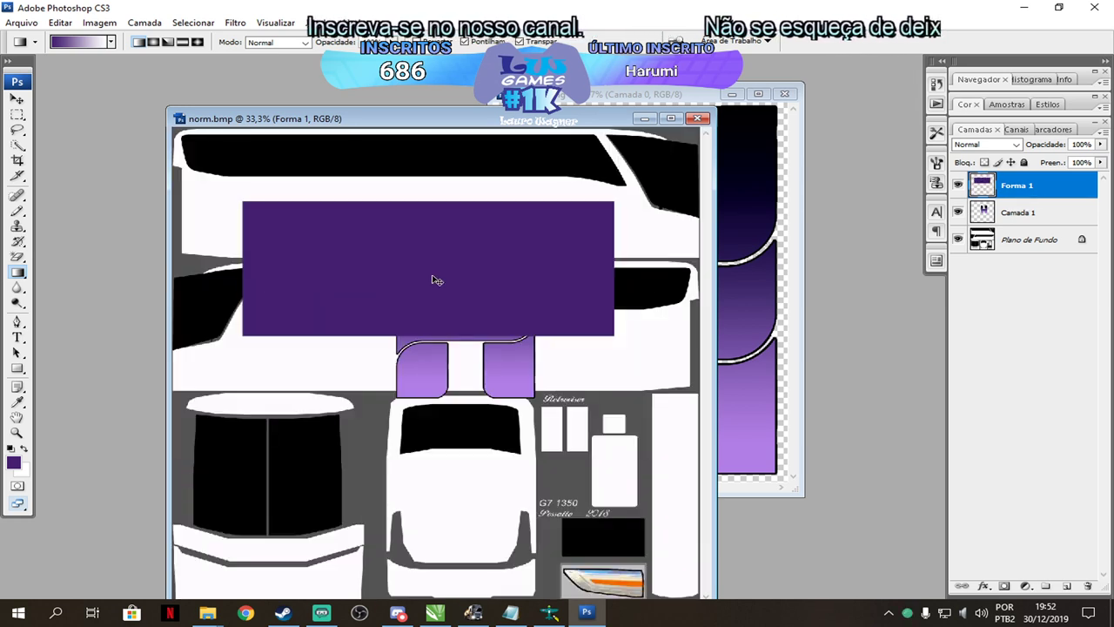
# Try a horizontal purple-to-white linear gradient on the reselected Forma 1 layer, and undo it.
pyautogui.click(1036, 216)
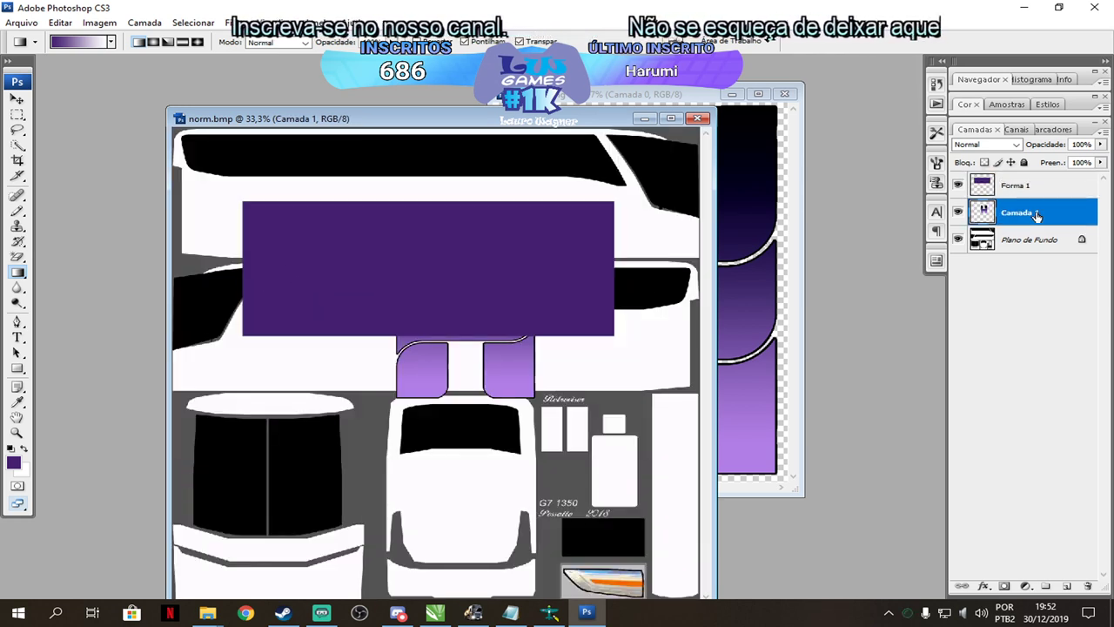
pyautogui.click(1029, 192)
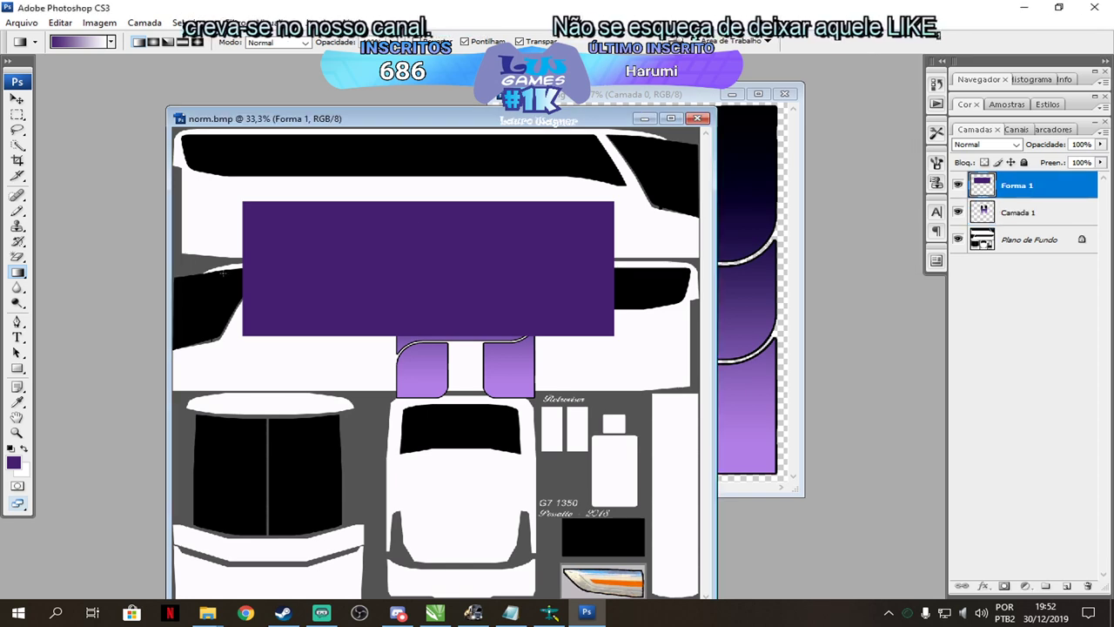
pyautogui.moveTo(266, 270); pyautogui.dragTo(402, 269)
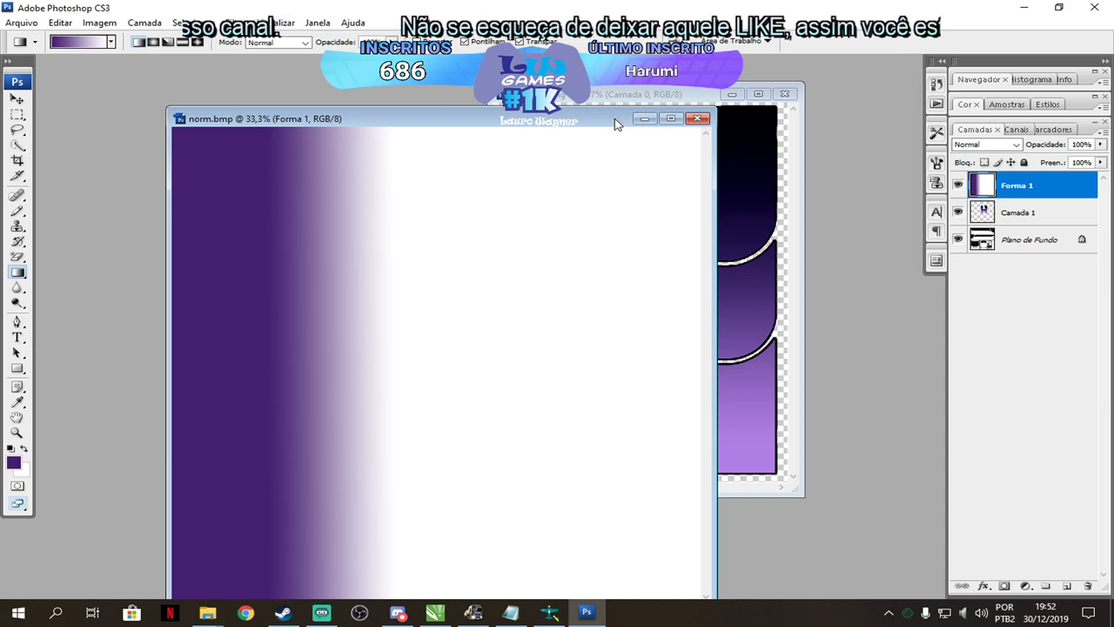
pyautogui.moveTo(575, 122); pyautogui.dragTo(514, 102)
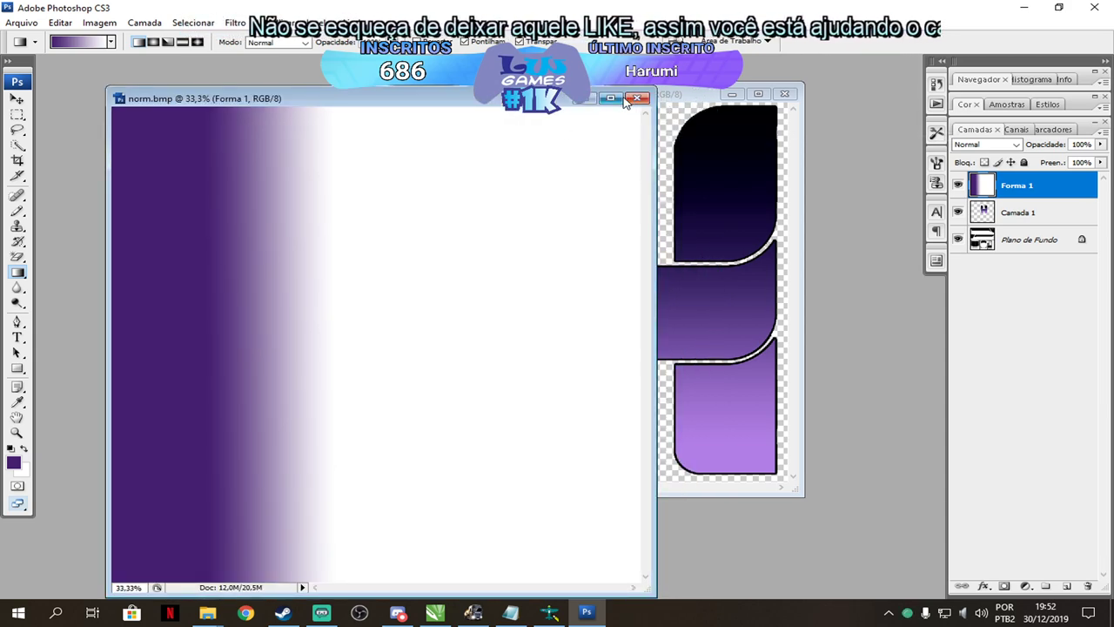
pyautogui.hotkey('ctrl', 'z')
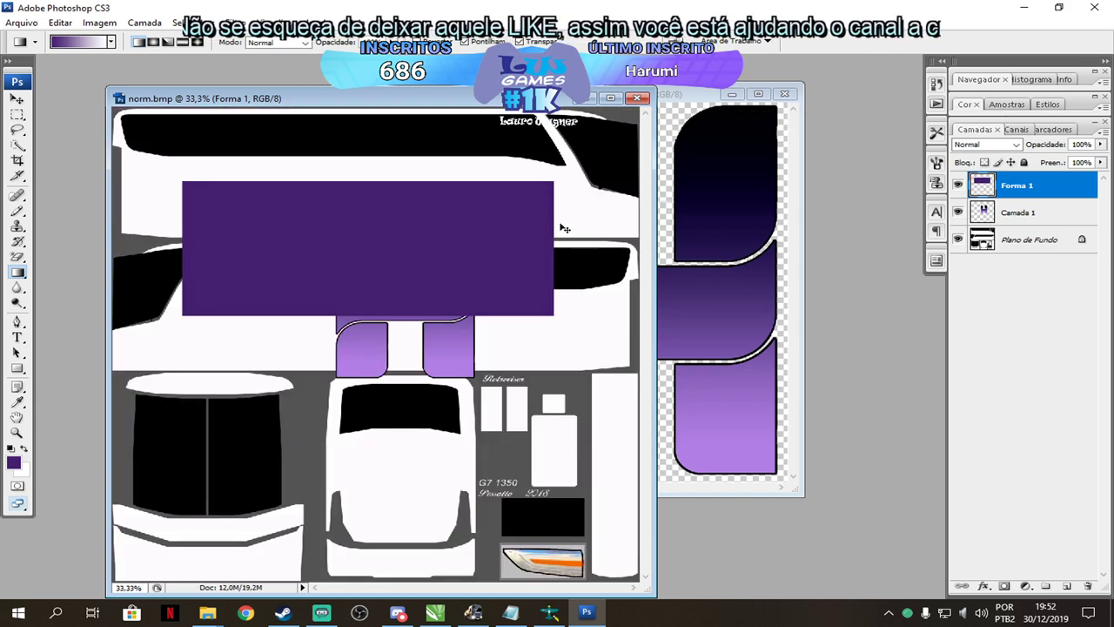
# Try moving the dark purple rectangle down over the H logo, and undo the move.
pyautogui.click(16, 98)
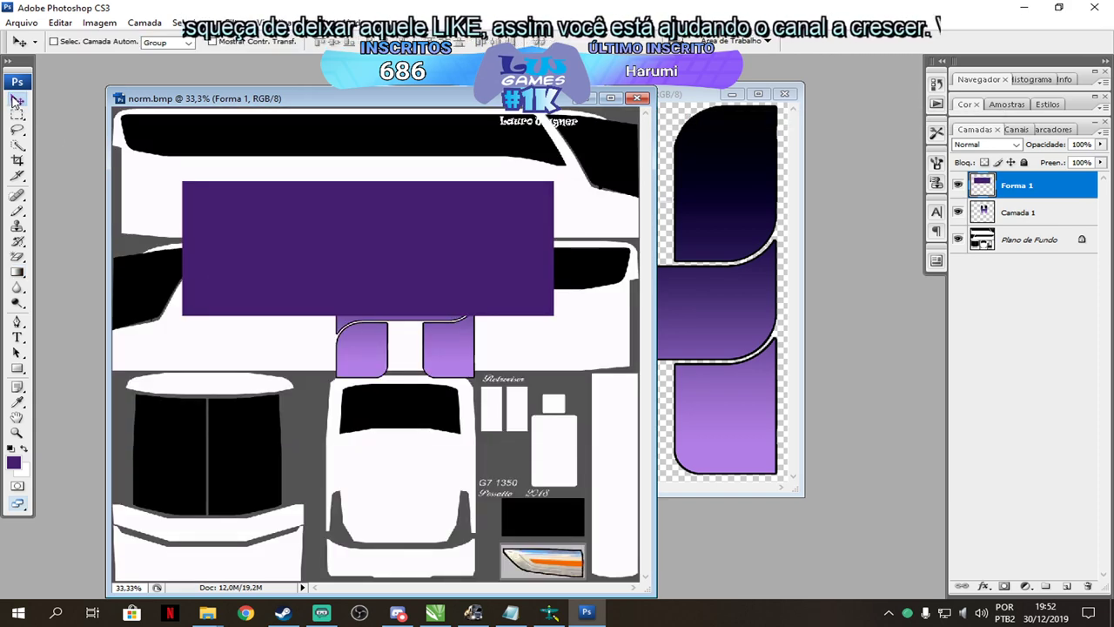
pyautogui.moveTo(281, 186); pyautogui.dragTo(323, 281)
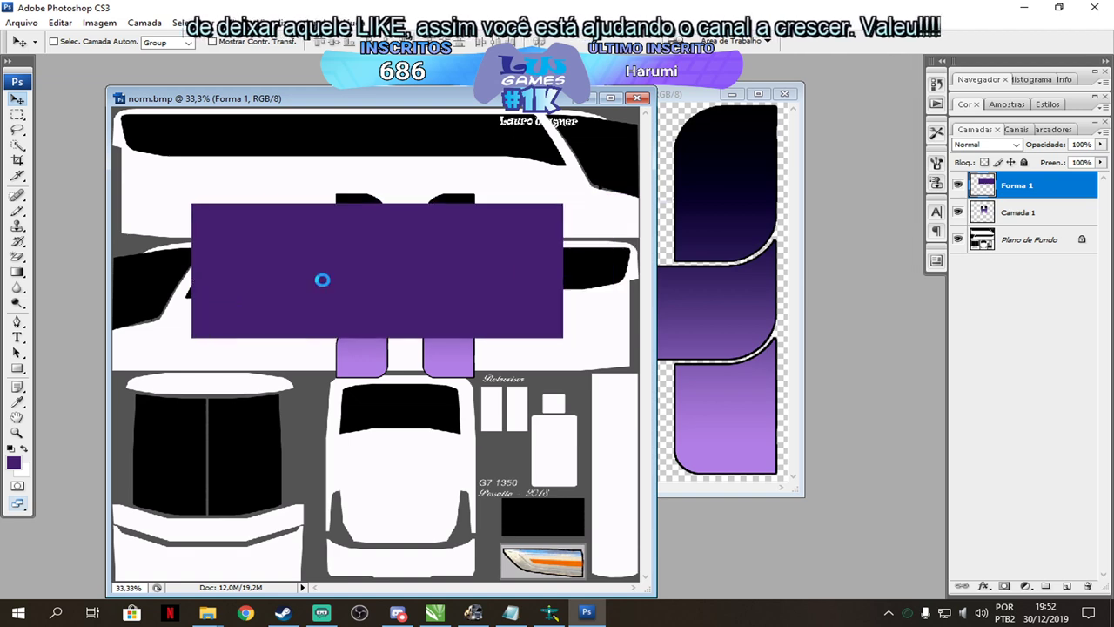
pyautogui.hotkey('ctrl', 'z')
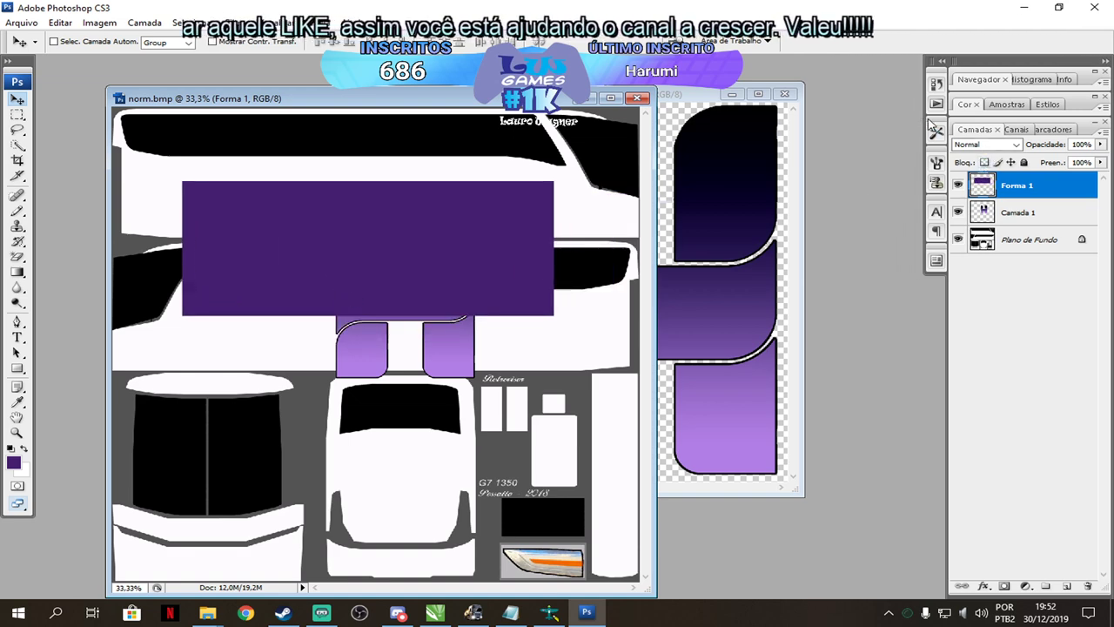
# Revert the norm.bmp history to the Arrastar Camada state, discarding the rectangle edits and the H logo's move.
pyautogui.click(937, 84)
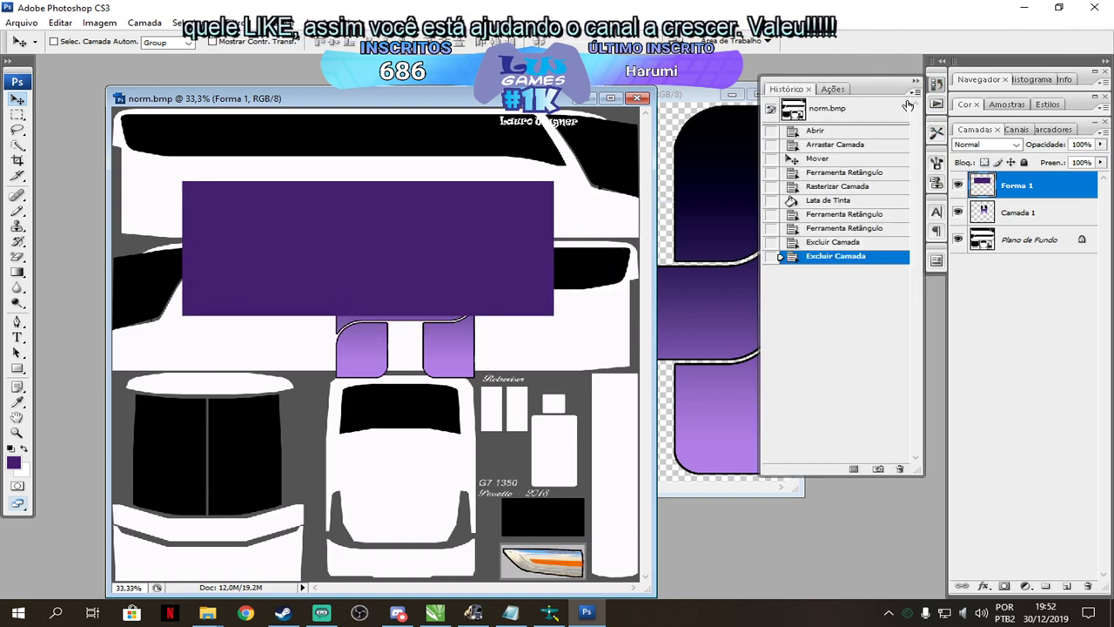
pyautogui.click(840, 201)
pyautogui.click(839, 187)
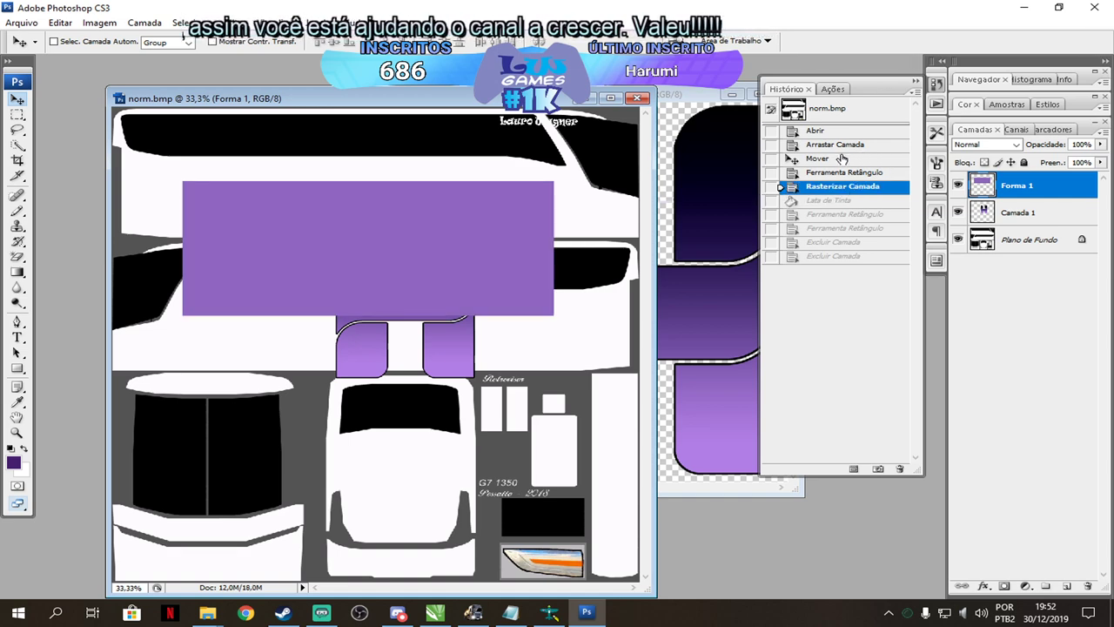
pyautogui.click(833, 173)
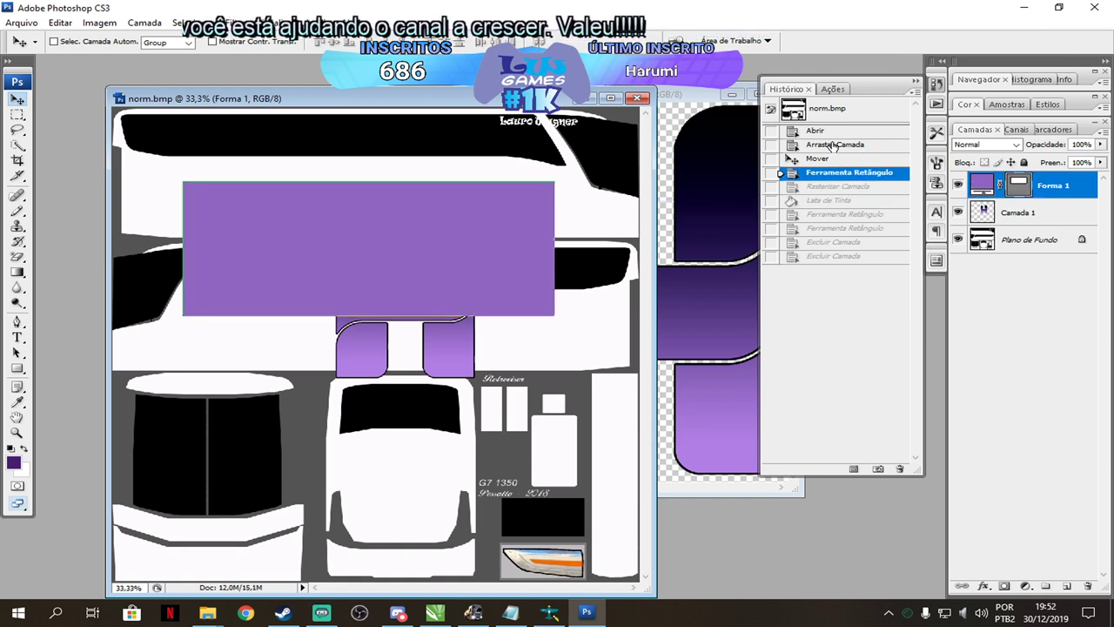
pyautogui.click(833, 146)
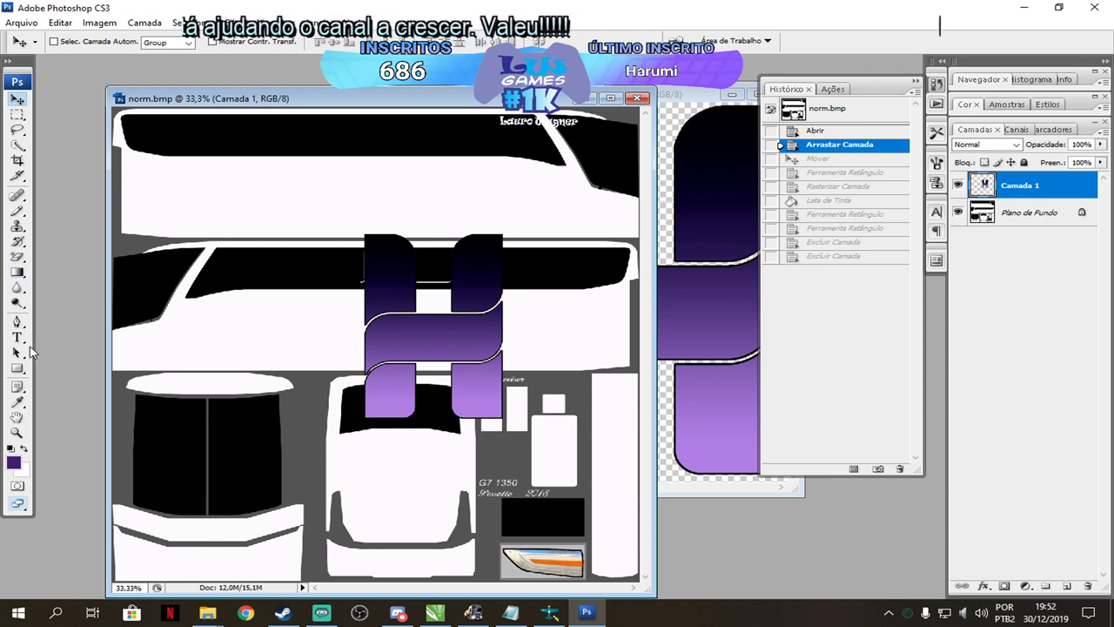
# Draw a new dark purple rectangle shape across both bus side views, overlapping the upper part of the H logo.
pyautogui.click(16, 368)
pyautogui.moveTo(158, 191); pyautogui.dragTo(468, 328)
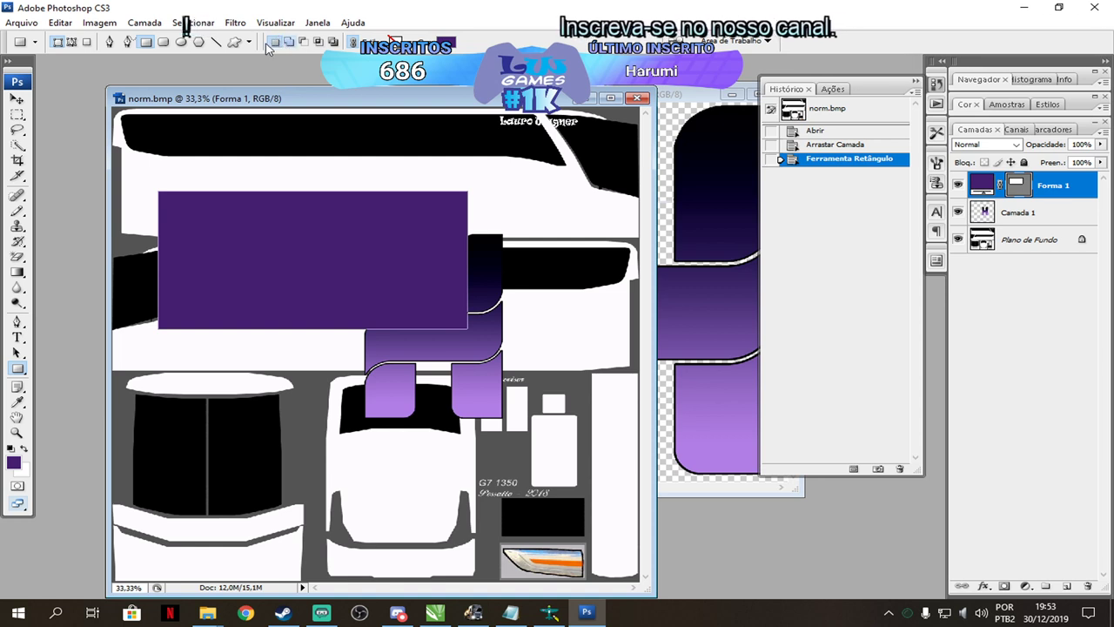
pyautogui.click(19, 369)
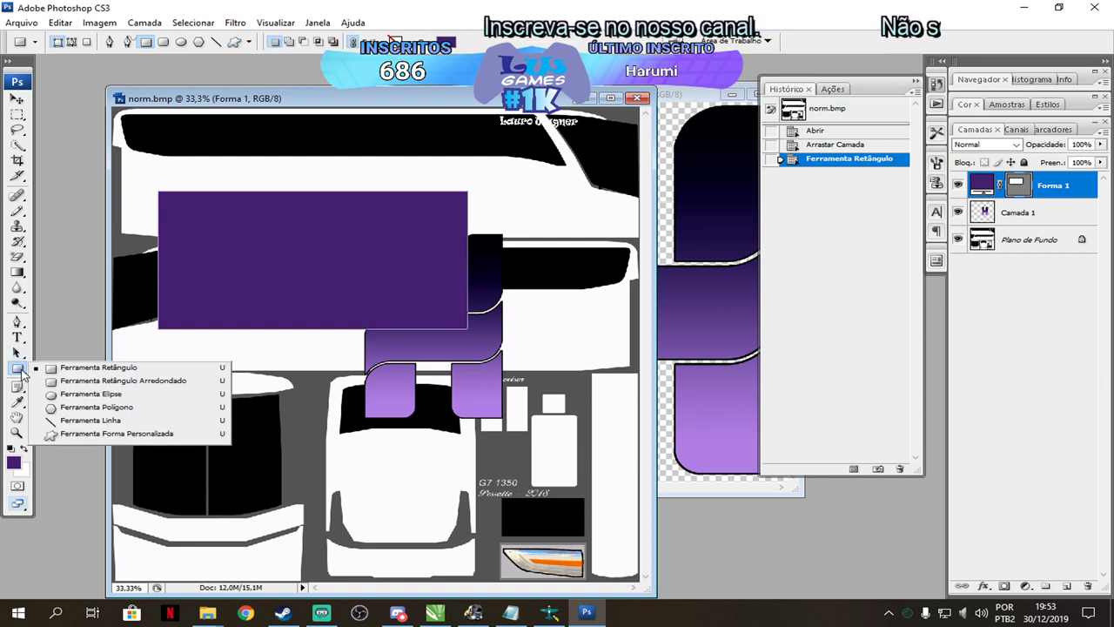
# Try to apply a gradient to the dark purple rectangle's Forma 1 shape layer, dismissing its solid colour picker unchanged.
pyautogui.click(26, 291)
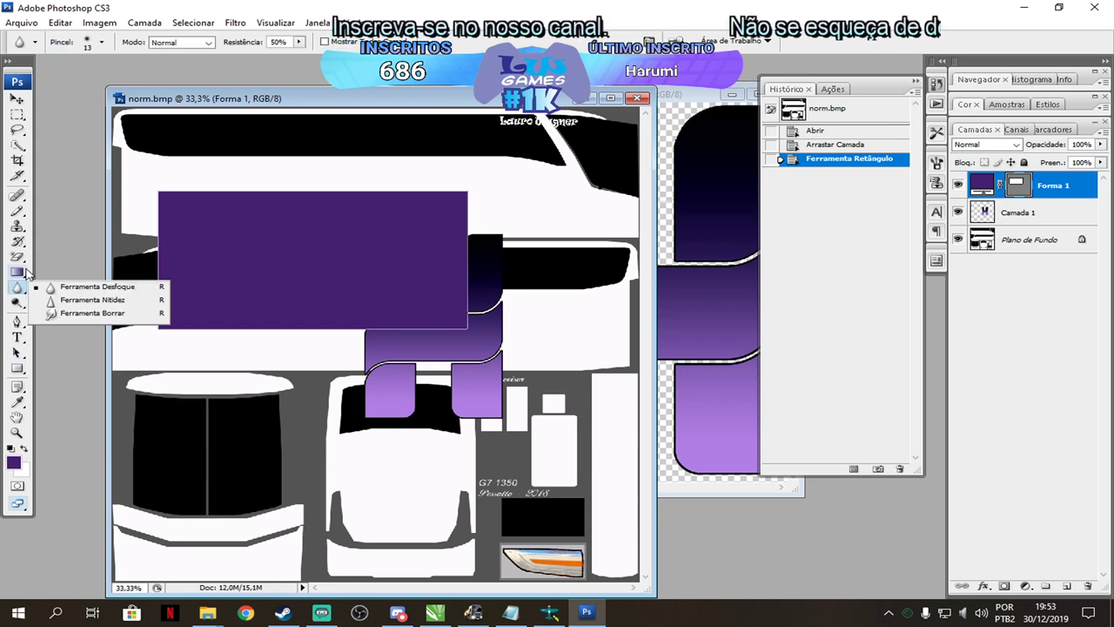
pyautogui.click(21, 273)
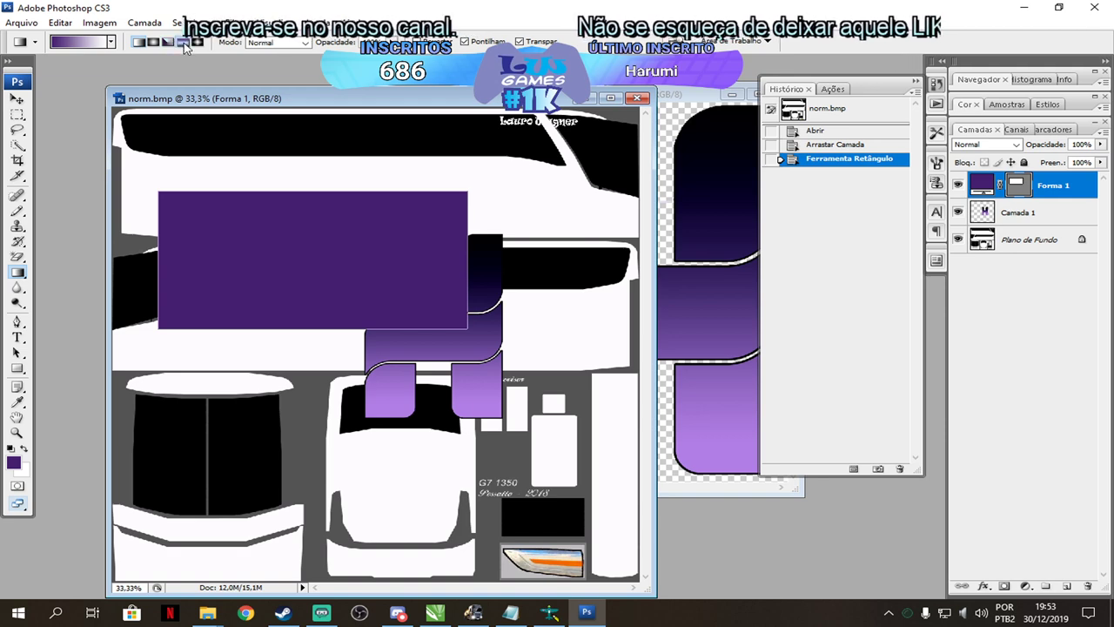
pyautogui.click(227, 236)
pyautogui.click(557, 242)
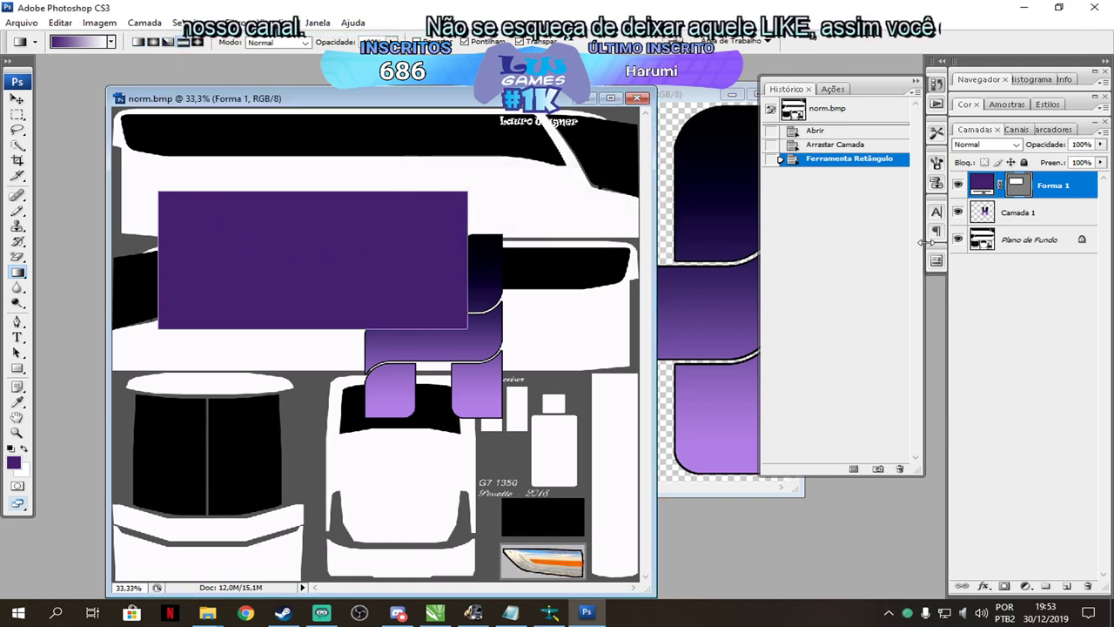
pyautogui.doubleClick(983, 186)
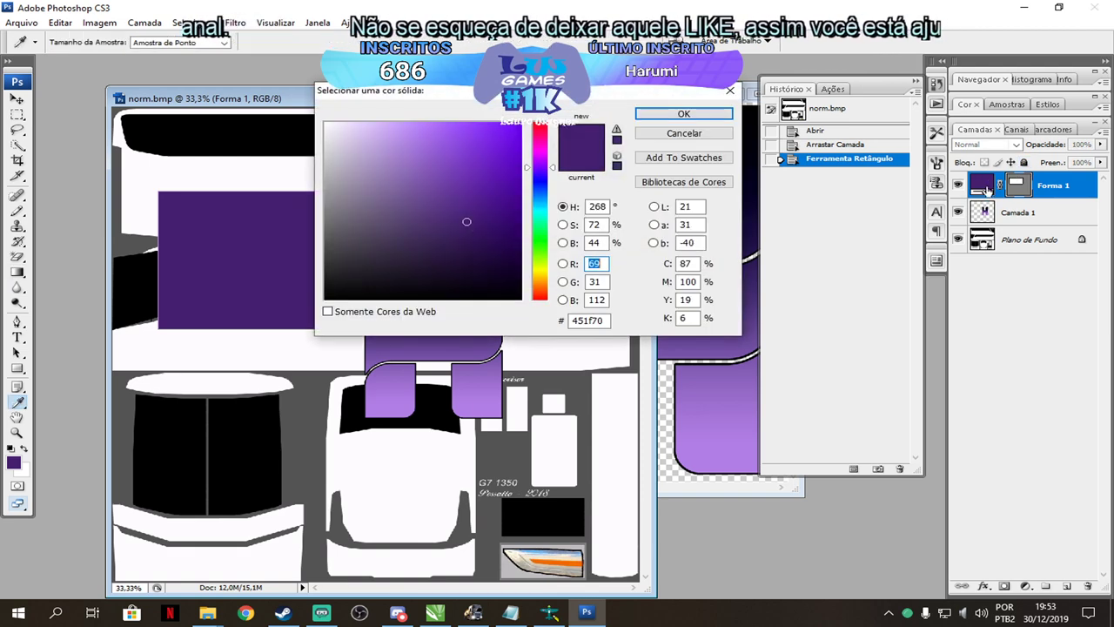
pyautogui.click(697, 135)
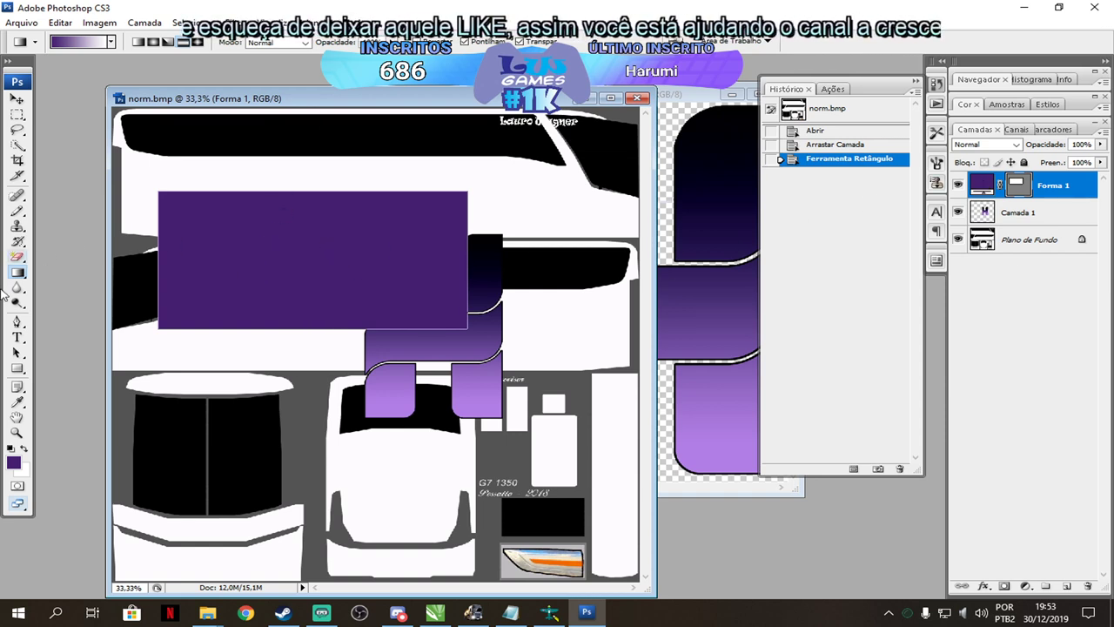
pyautogui.click(204, 264)
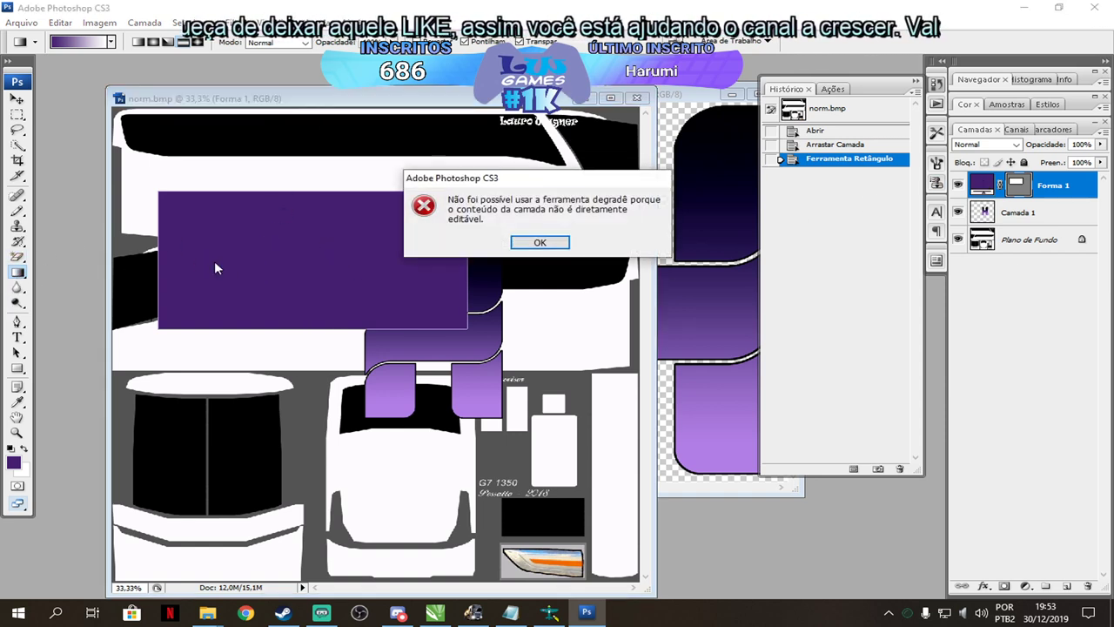
pyautogui.click(541, 243)
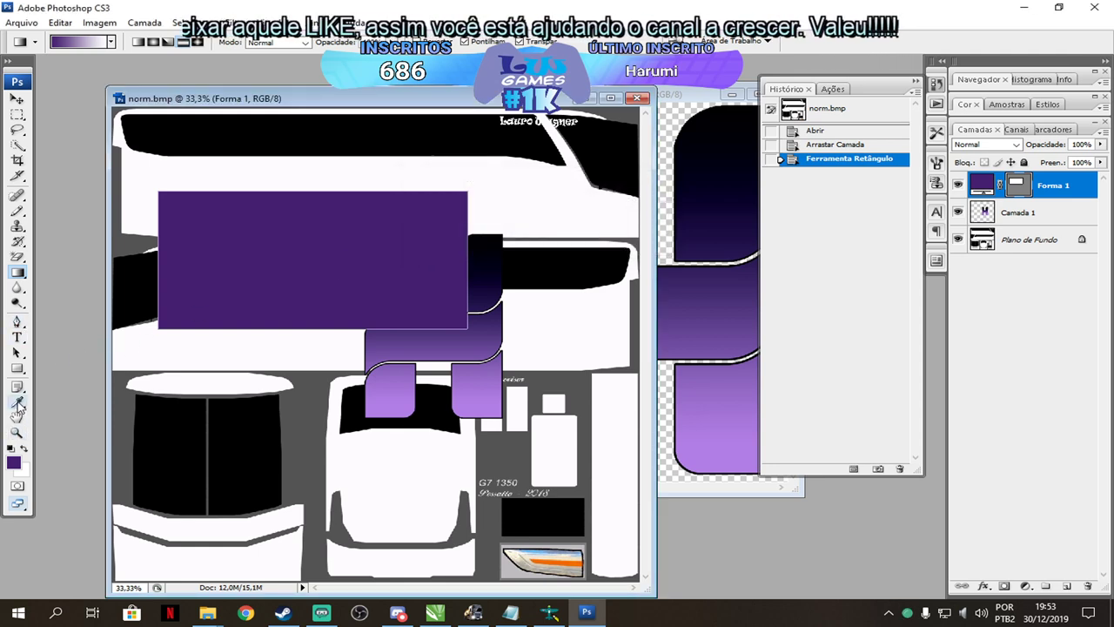
# Rasterize the Forma 1 shape layer and reselect the Gradient tool.
pyautogui.click(18, 402)
pyautogui.moveTo(18, 272); pyautogui.dragTo(42, 289)
pyautogui.click(225, 273)
pyautogui.click(511, 242)
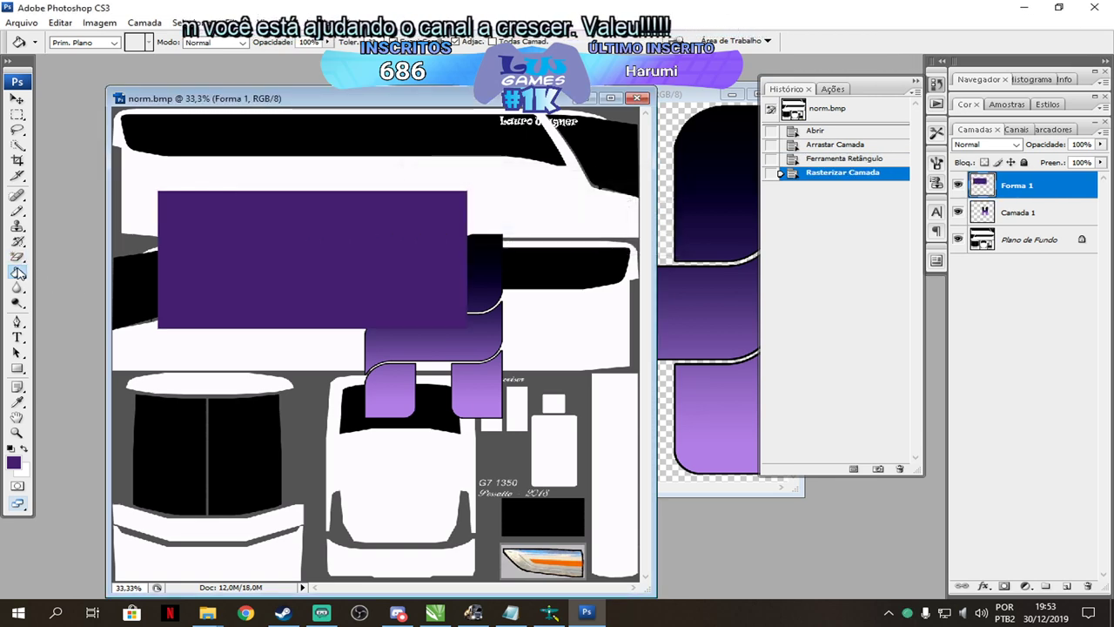
pyautogui.moveTo(17, 272)
pyautogui.mouseDown()
pyautogui.moveTo(76, 280)
pyautogui.moveTo(78, 269)
pyautogui.mouseUp()
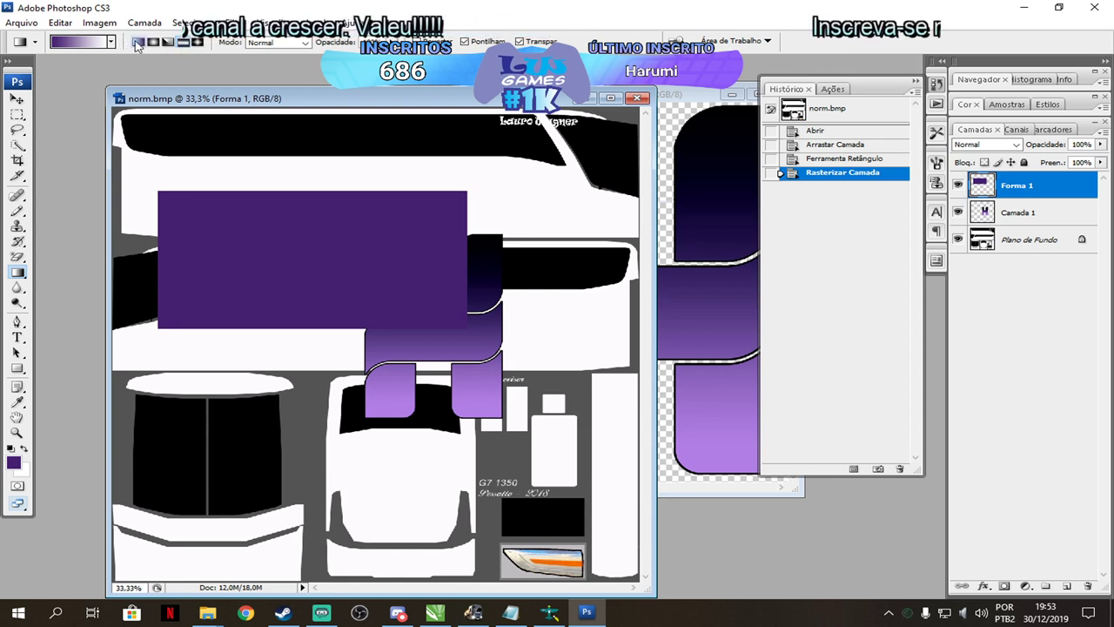
# Try out positions for the purple rectangle over the bus side views, and switch the document to maximized screen mode.
pyautogui.click(17, 98)
pyautogui.moveTo(270, 250); pyautogui.dragTo(368, 277)
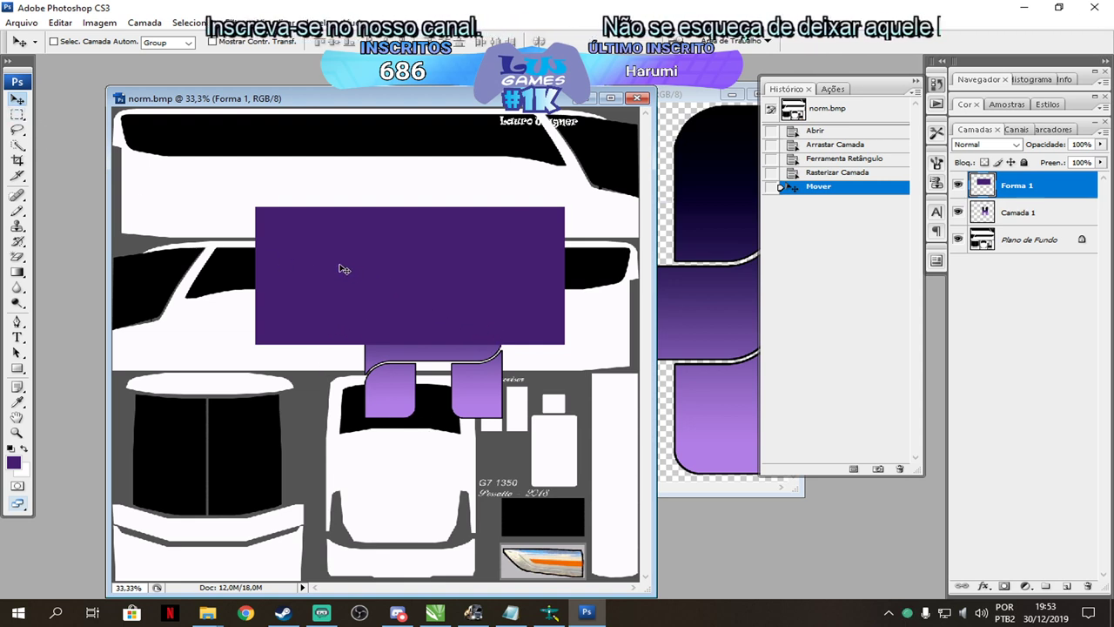
pyautogui.click(100, 23)
pyautogui.moveTo(60, 28)
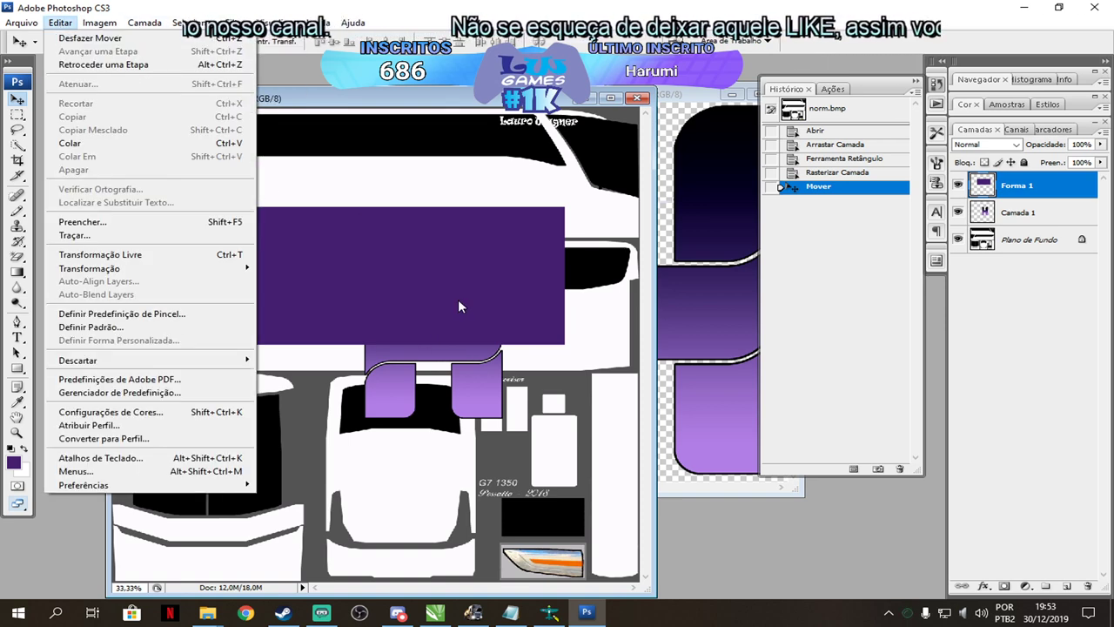
pyautogui.click(417, 298)
pyautogui.moveTo(417, 299); pyautogui.dragTo(467, 305)
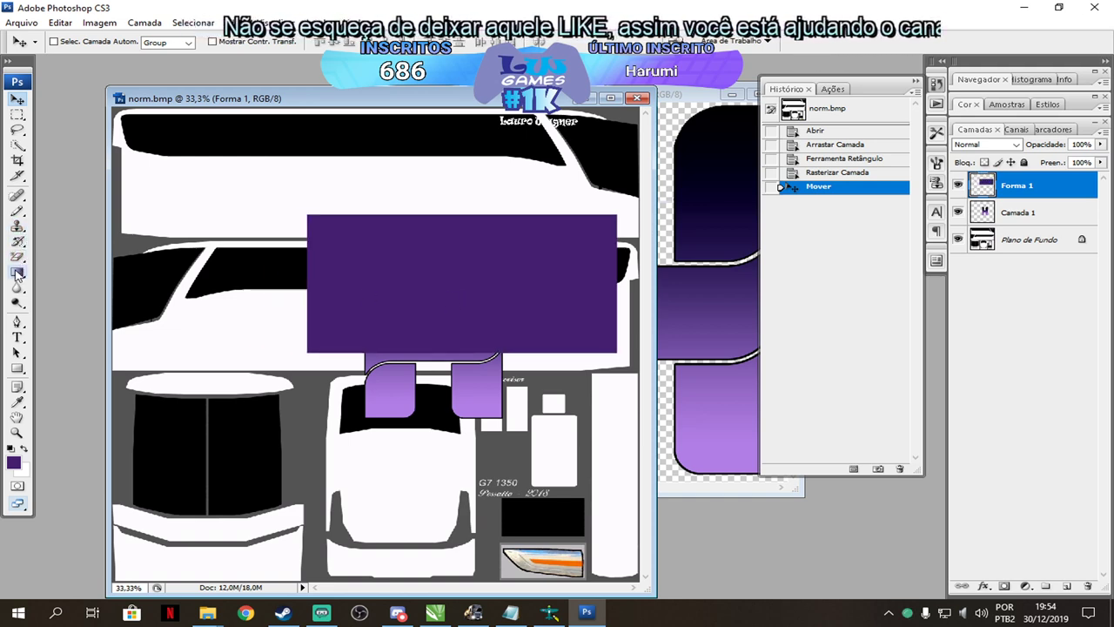
pyautogui.click(17, 504)
pyautogui.moveTo(572, 265); pyautogui.dragTo(385, 234)
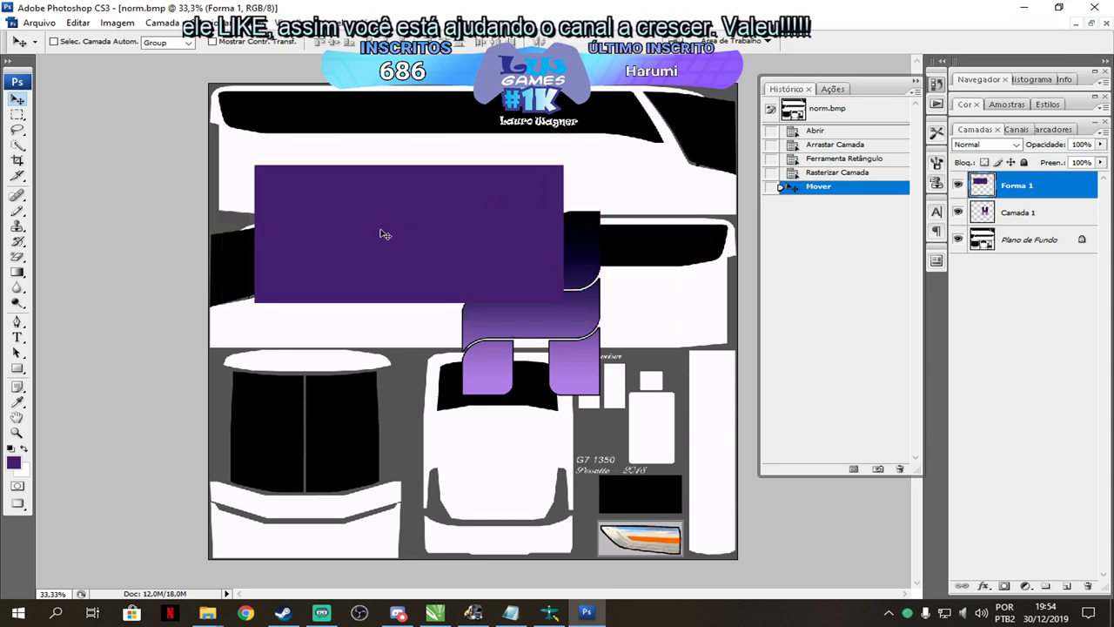
# Try a horizontal purple-to-white linear gradient on the rasterized Forma 1 layer, and undo it.
pyautogui.click(17, 195)
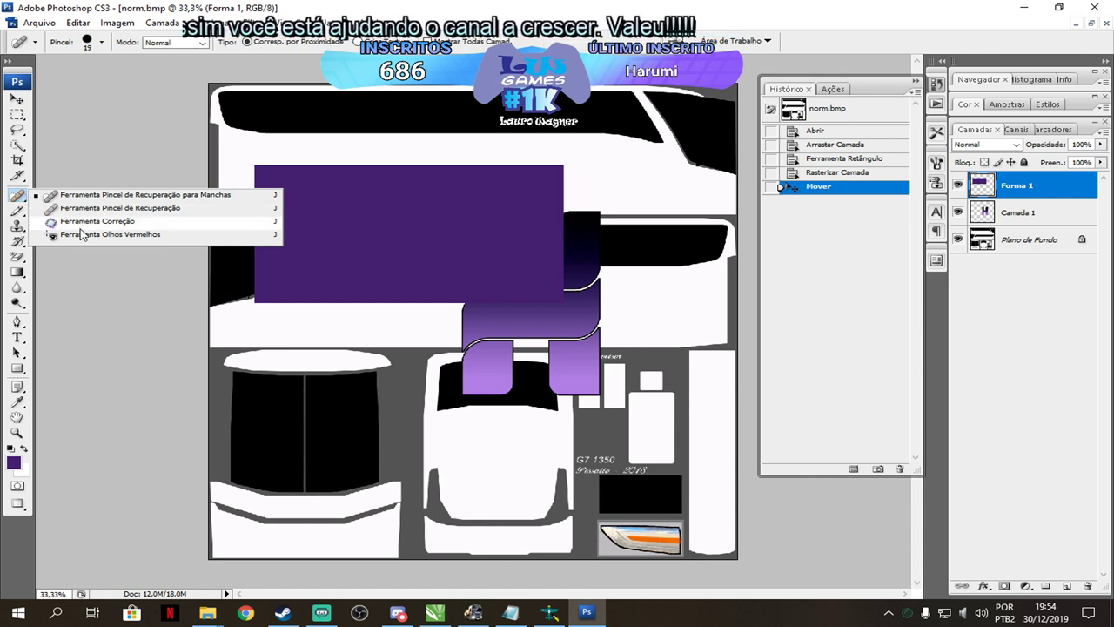
pyautogui.click(17, 272)
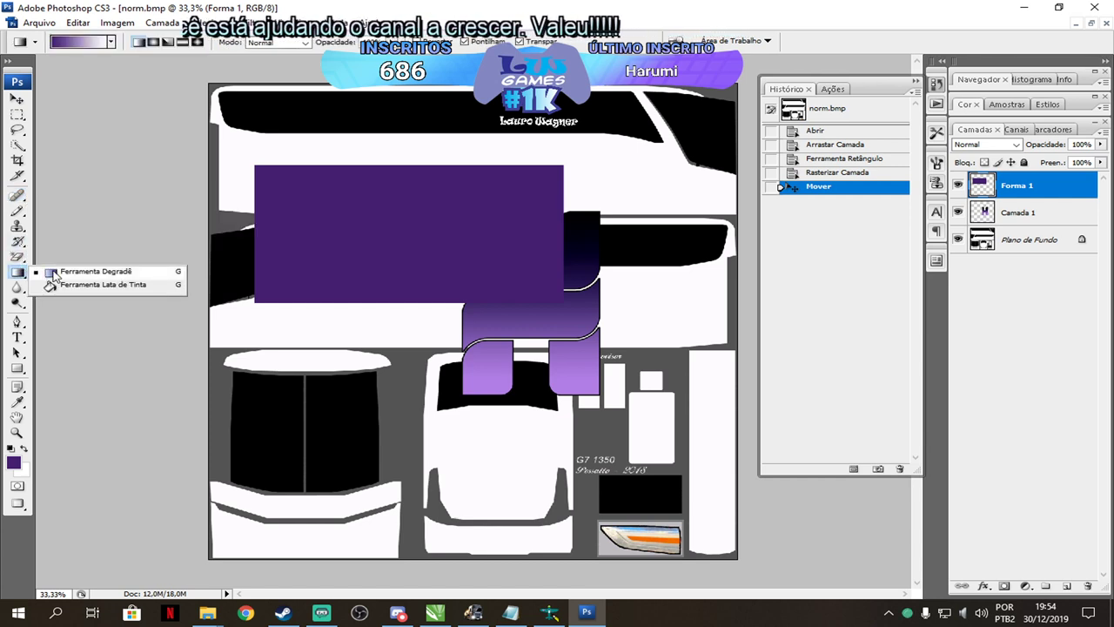
pyautogui.click(60, 271)
pyautogui.moveTo(336, 214); pyautogui.dragTo(484, 222)
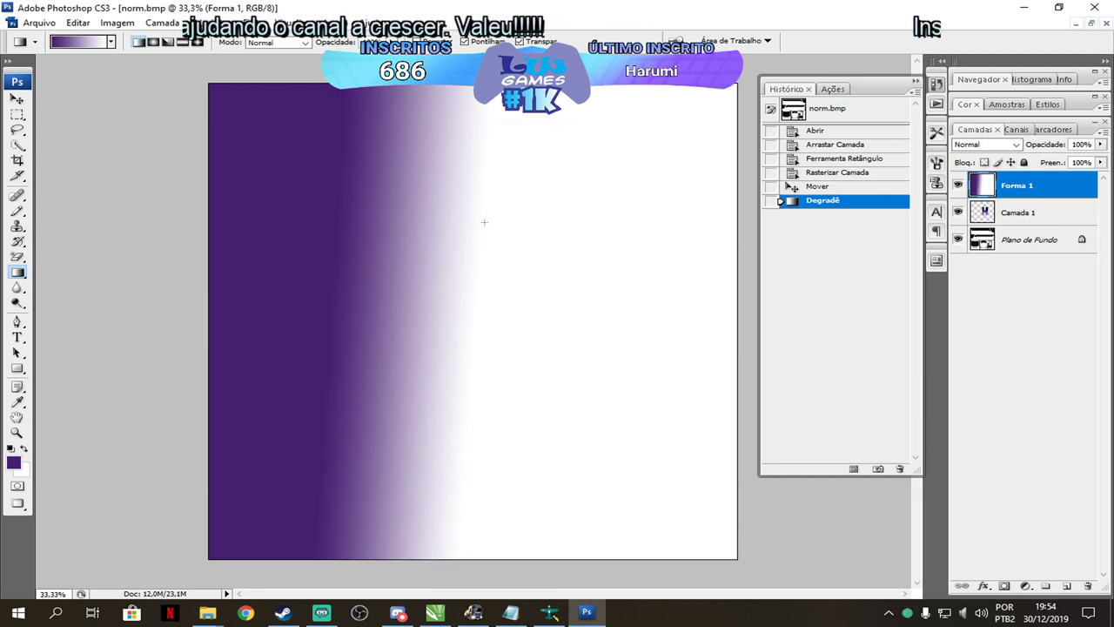
pyautogui.hotkey('ctrl', 'z')
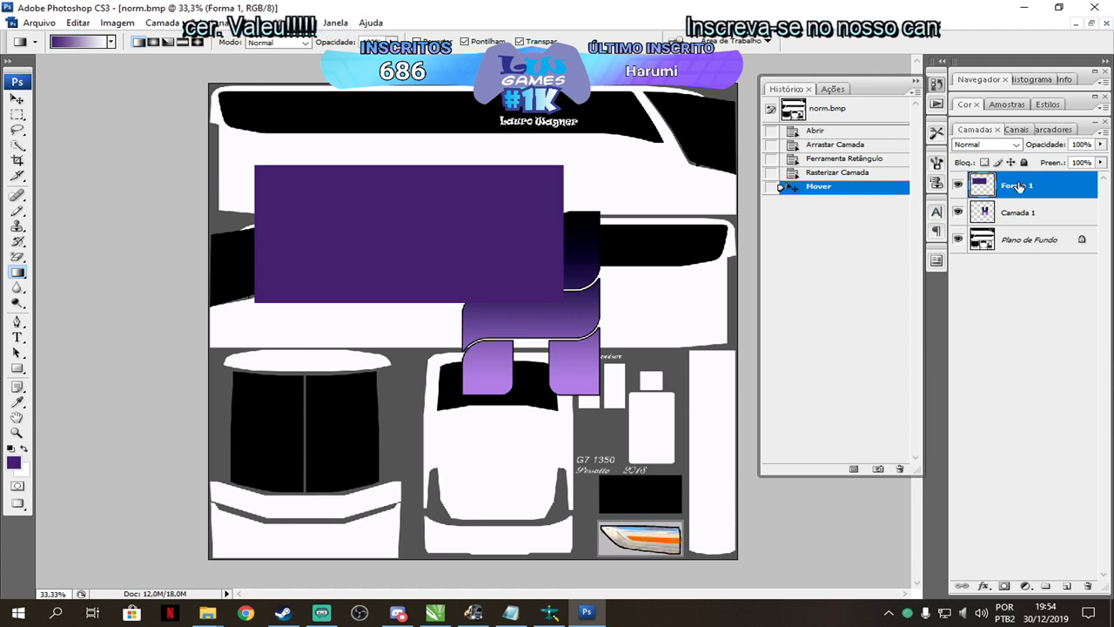
# Try merging the Forma 1 layer down into the H logo's Camada 1 layer, and undo the merge.
pyautogui.click(1031, 213)
pyautogui.click(1031, 187)
pyautogui.rightClick(1030, 185)
pyautogui.click(17, 99)
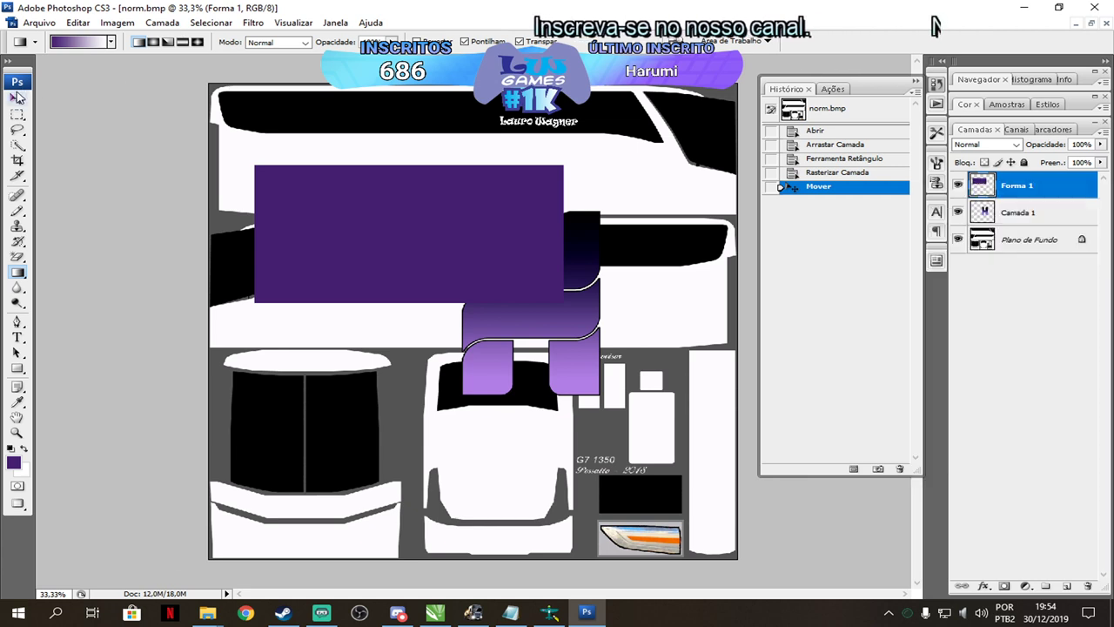
pyautogui.click(17, 98)
pyautogui.rightClick(1049, 182)
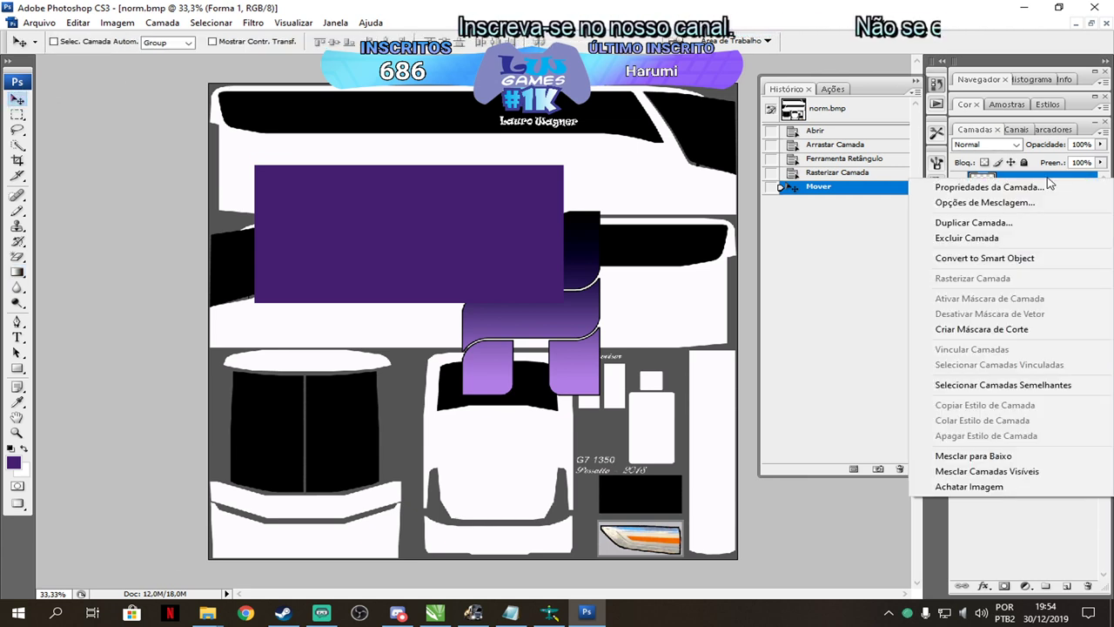
pyautogui.click(1004, 462)
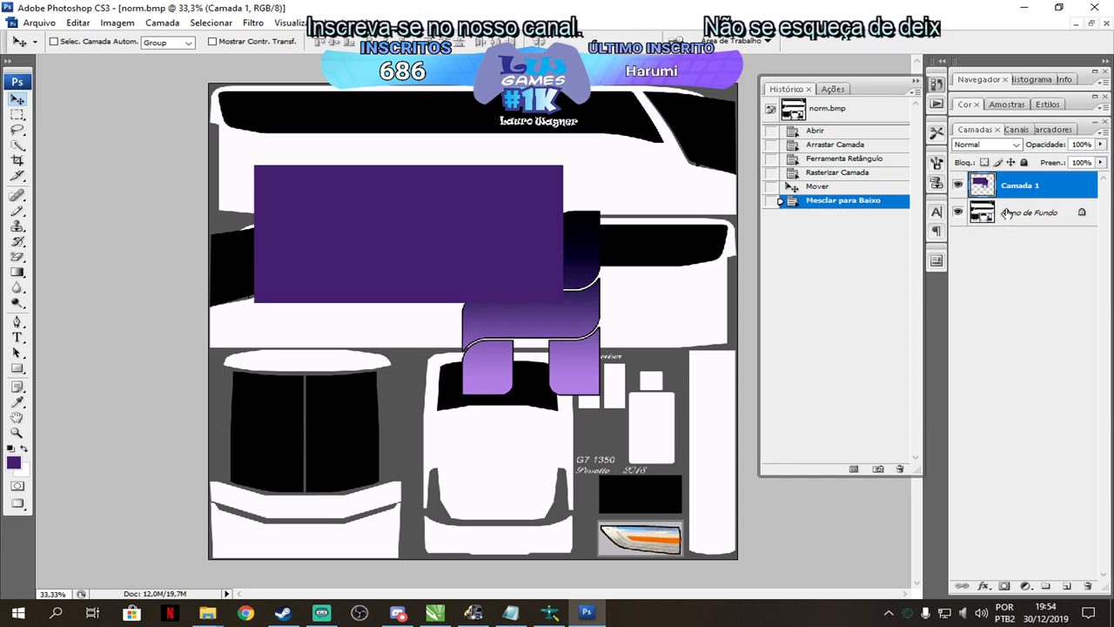
pyautogui.hotkey('ctrl', 'z')
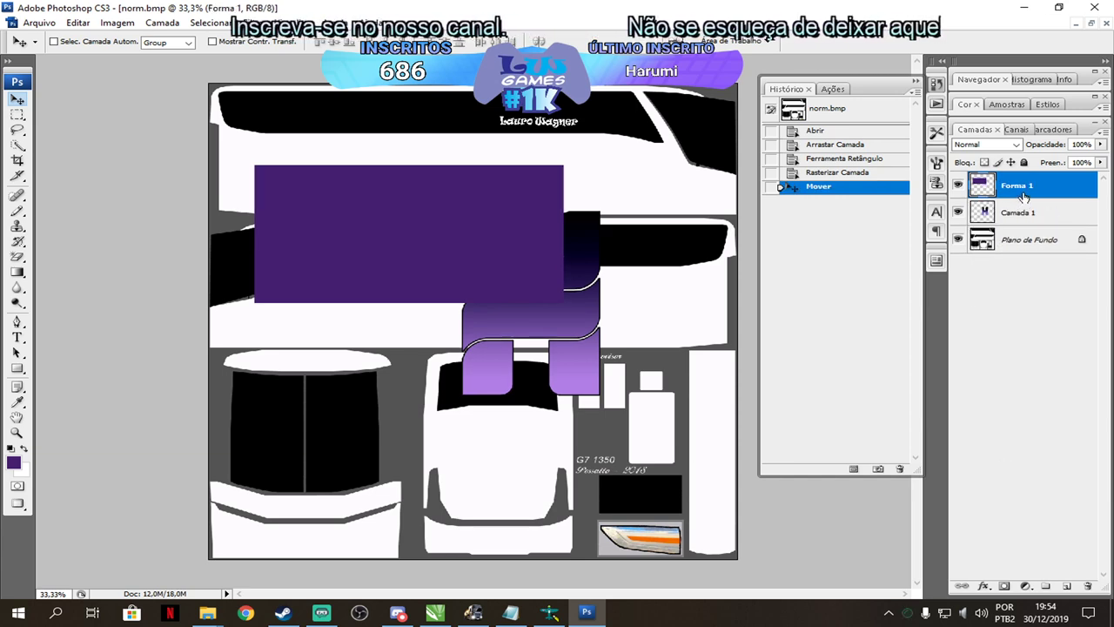
# Delete the Forma 1 rectangle layer from norm.bmp.
pyautogui.rightClick(1023, 195)
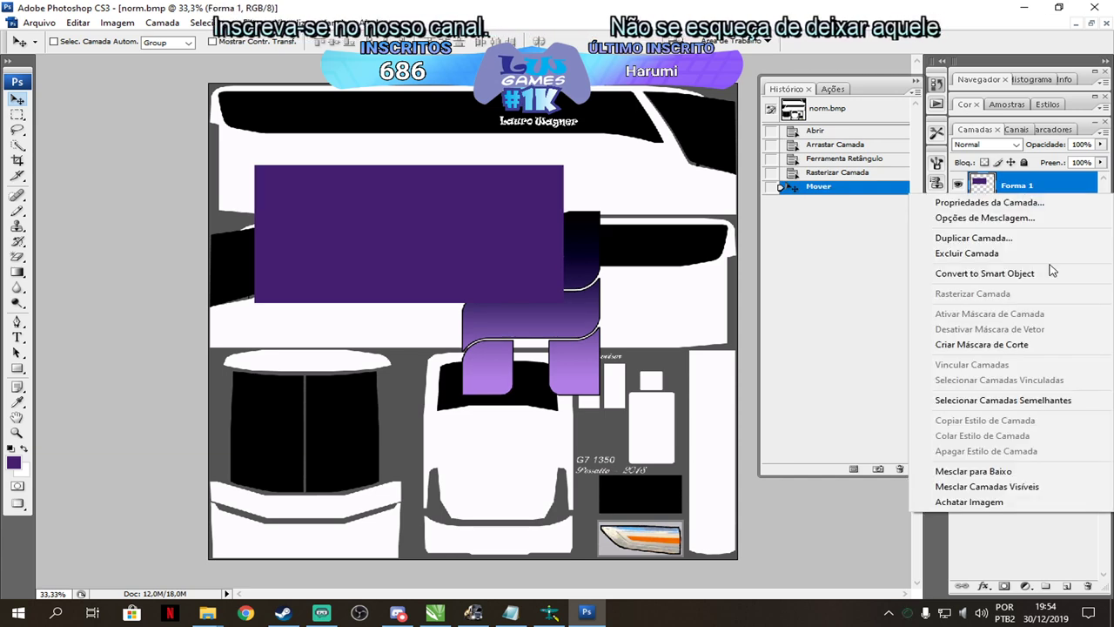
pyautogui.click(985, 260)
pyautogui.click(453, 237)
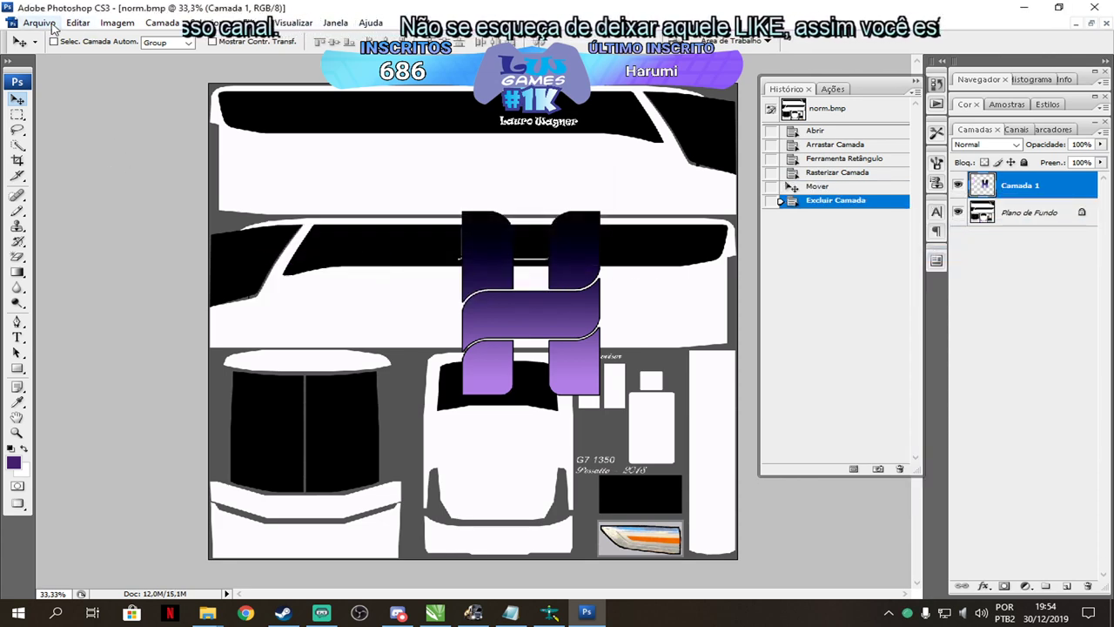
# Create a new transparent RGB document named Degrade, 606 x 822 pixels at 72 pixels/inch.
pyautogui.click(46, 25)
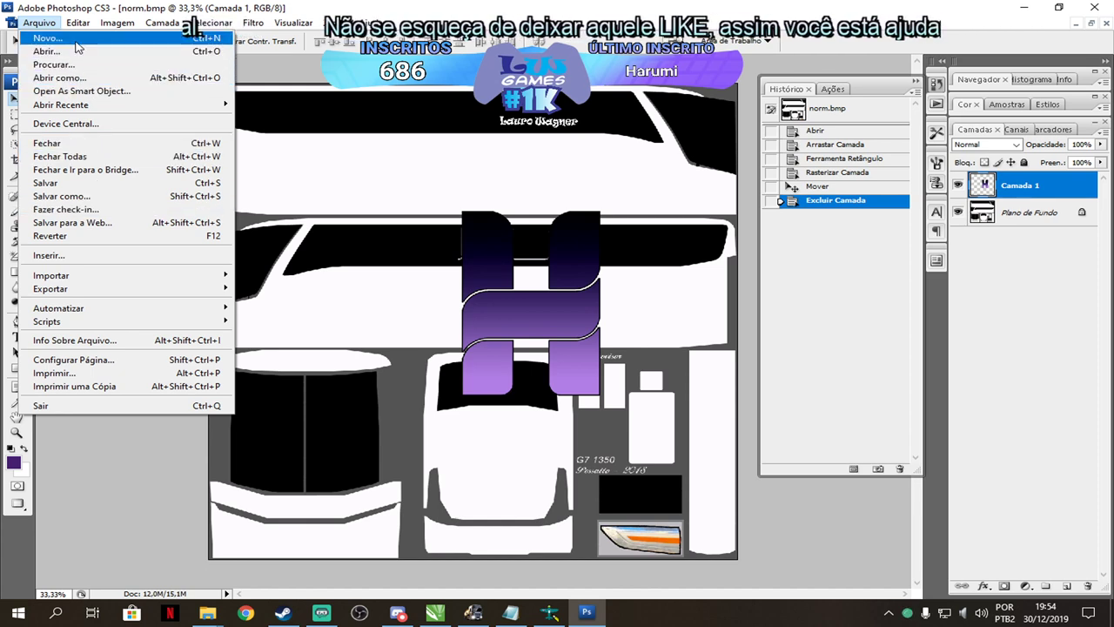
pyautogui.click(48, 37)
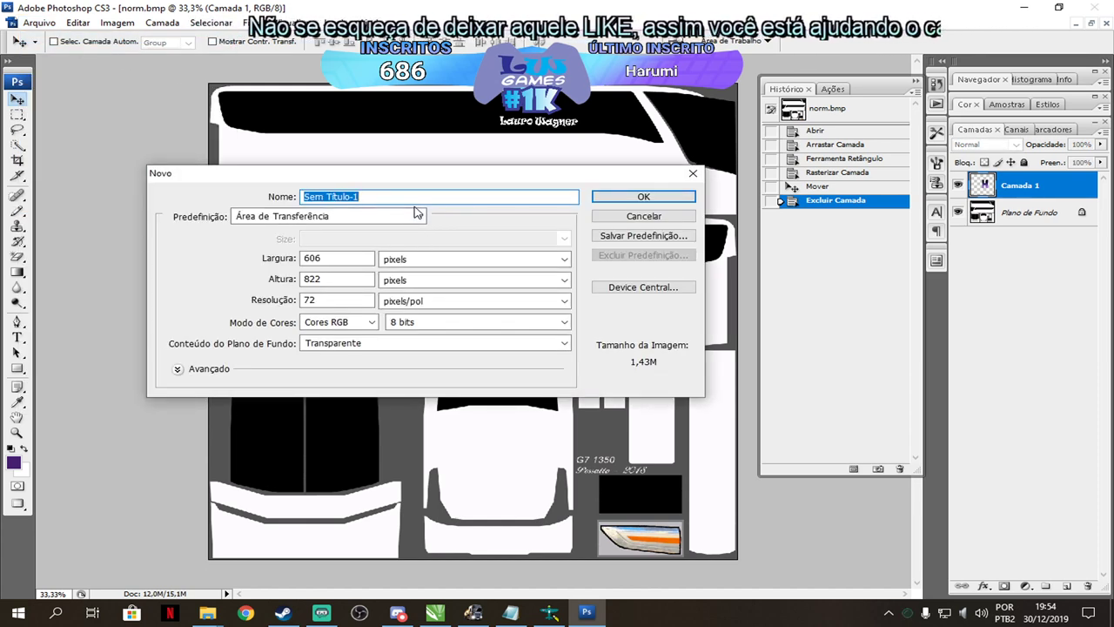
pyautogui.write('Degrade')
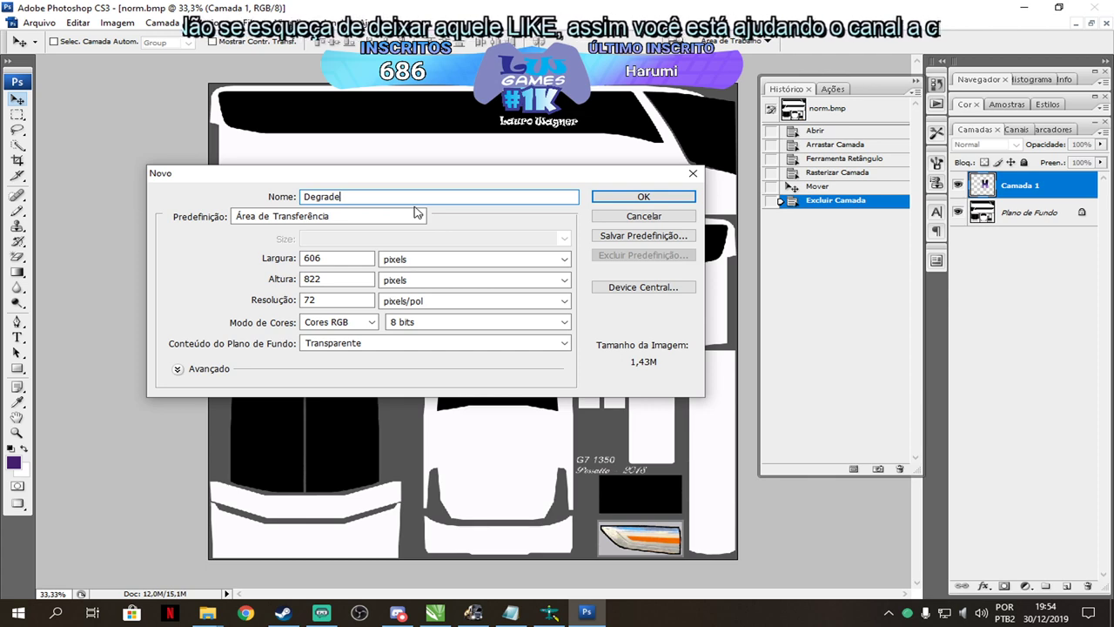
pyautogui.press('Return')
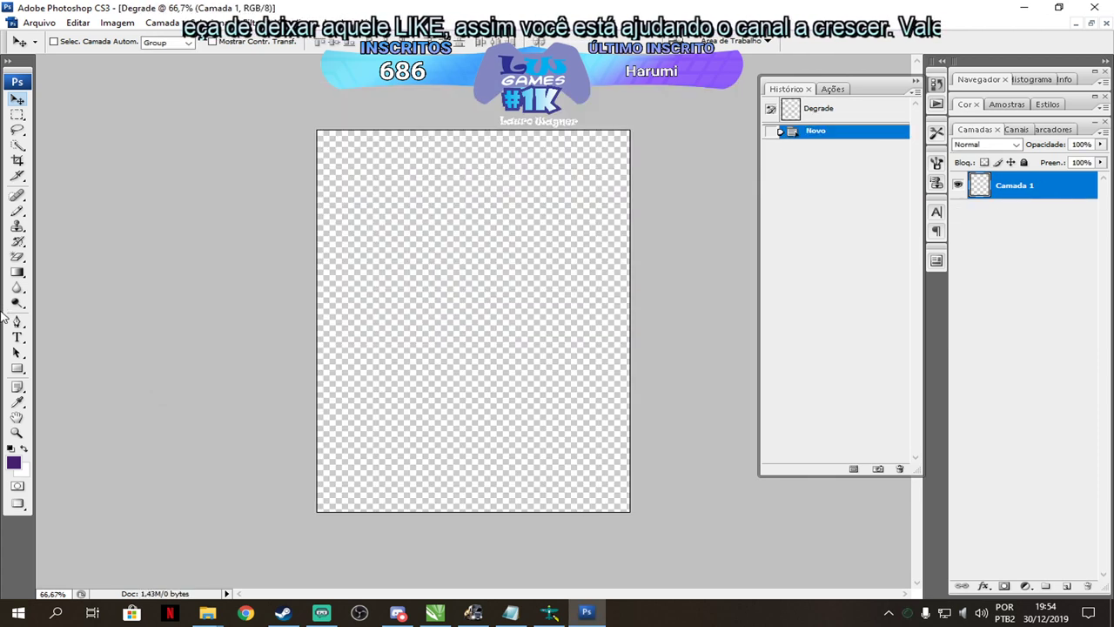
# Try horizontal gradients on the blank Degrade canvas, and replace them with a vertical reflected gradient from purple at the top to white at the bottom.
pyautogui.click(17, 272)
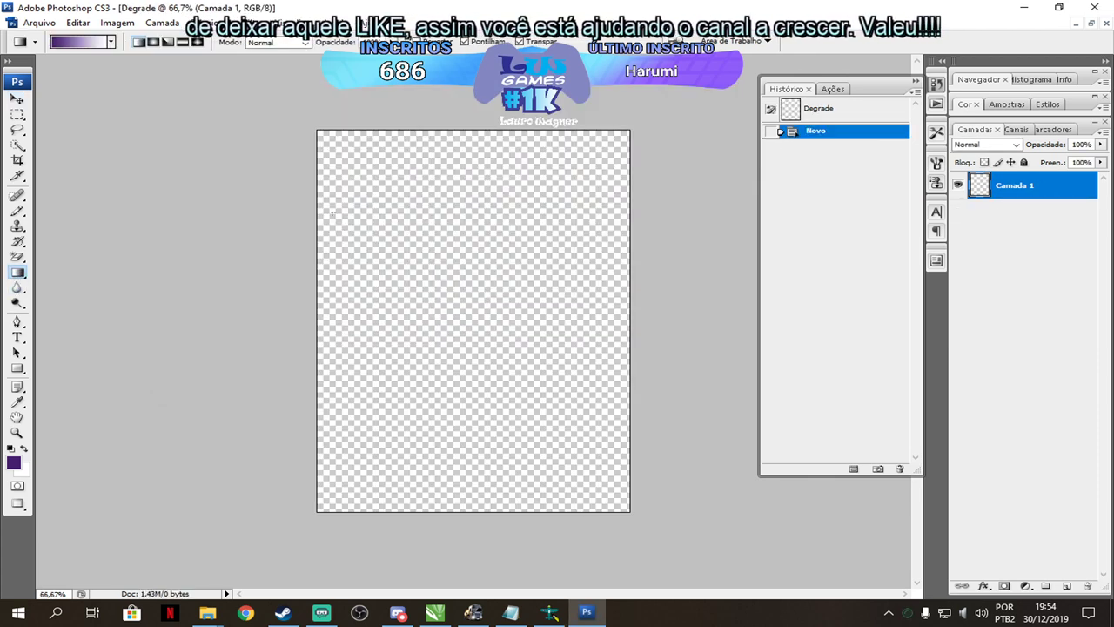
pyautogui.moveTo(335, 203); pyautogui.dragTo(533, 209)
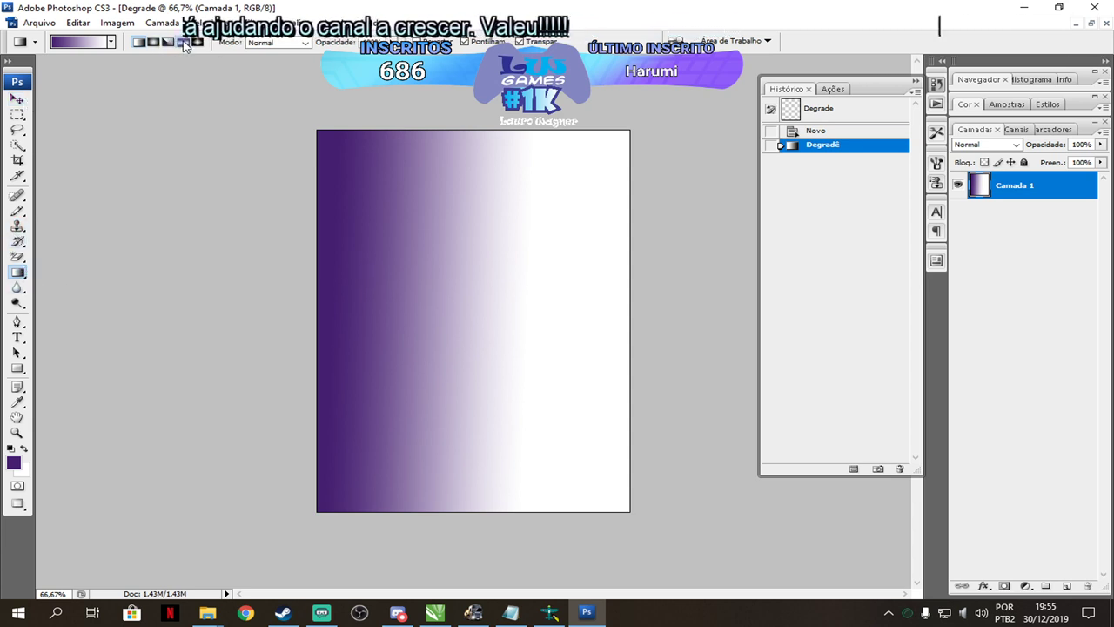
pyautogui.moveTo(362, 238); pyautogui.dragTo(479, 243)
pyautogui.moveTo(599, 224); pyautogui.dragTo(372, 221)
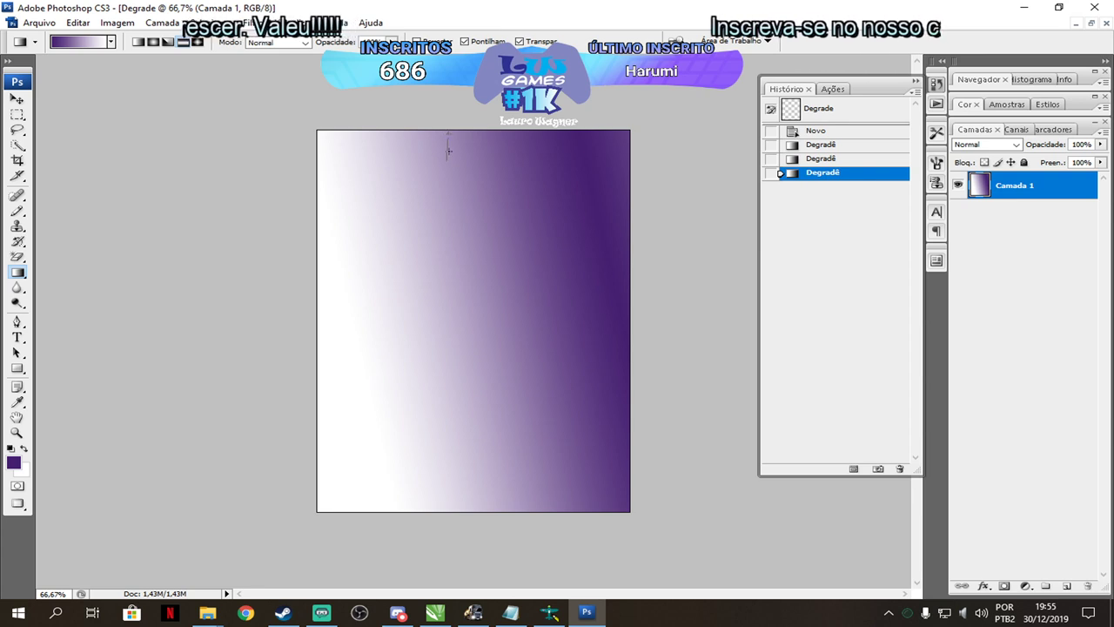
pyautogui.moveTo(450, 137); pyautogui.dragTo(460, 495)
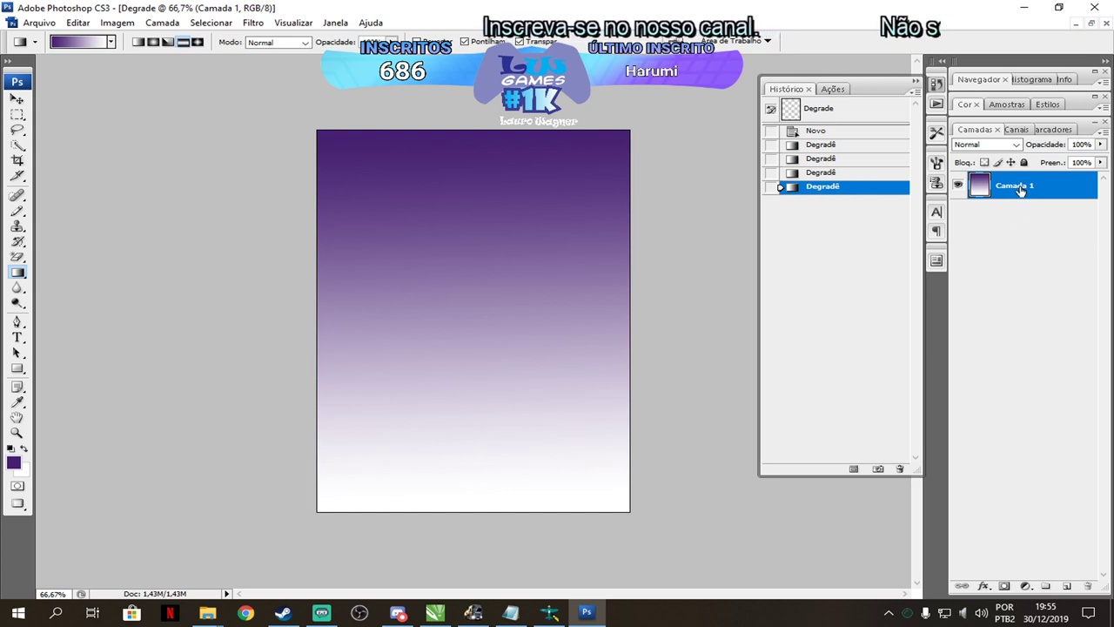
# Restore the floating document windows and copy the gradient layer from Degrade into norm.bmp.
pyautogui.click(1089, 23)
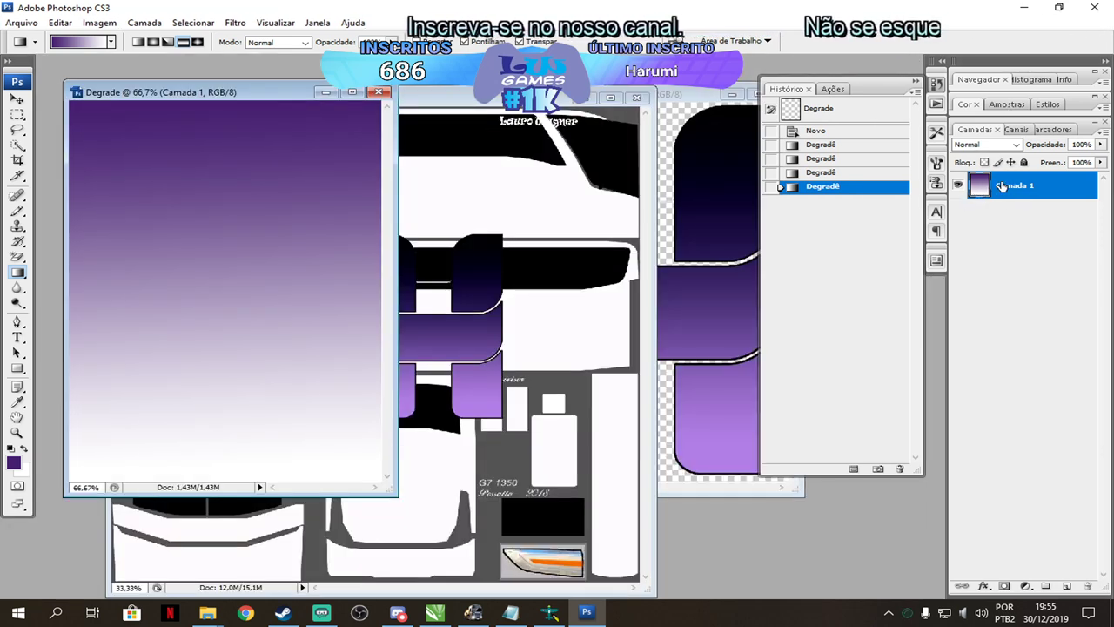
pyautogui.click(536, 248)
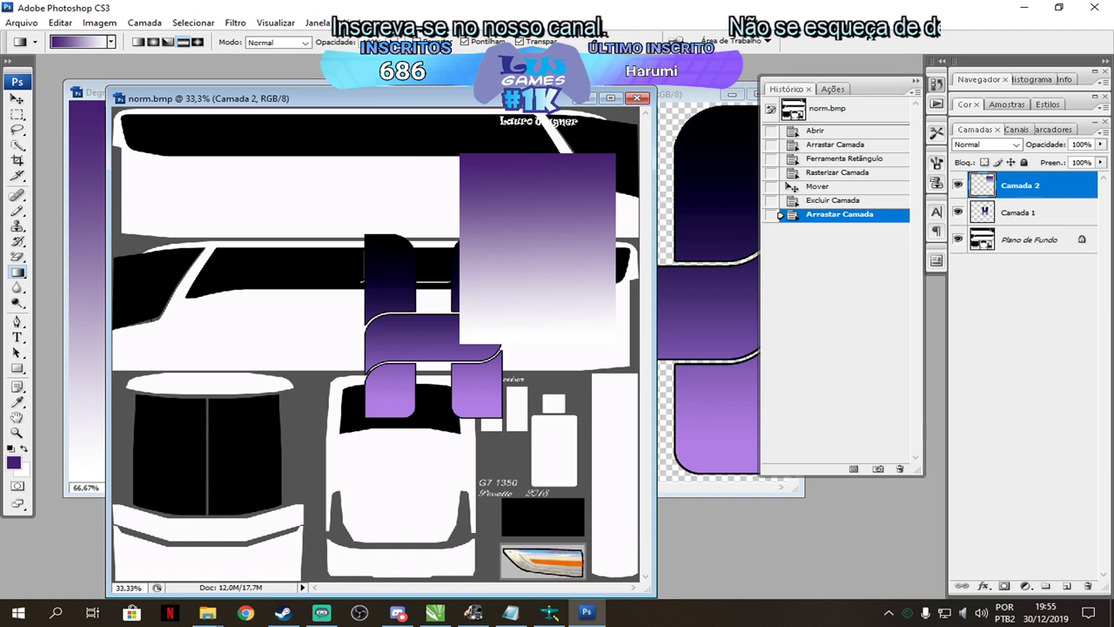
# Move the gradient block over the left end of the bus side views and reorder the H logo's Camada 1 layer above it.
pyautogui.click(17, 99)
pyautogui.moveTo(570, 272); pyautogui.dragTo(235, 231)
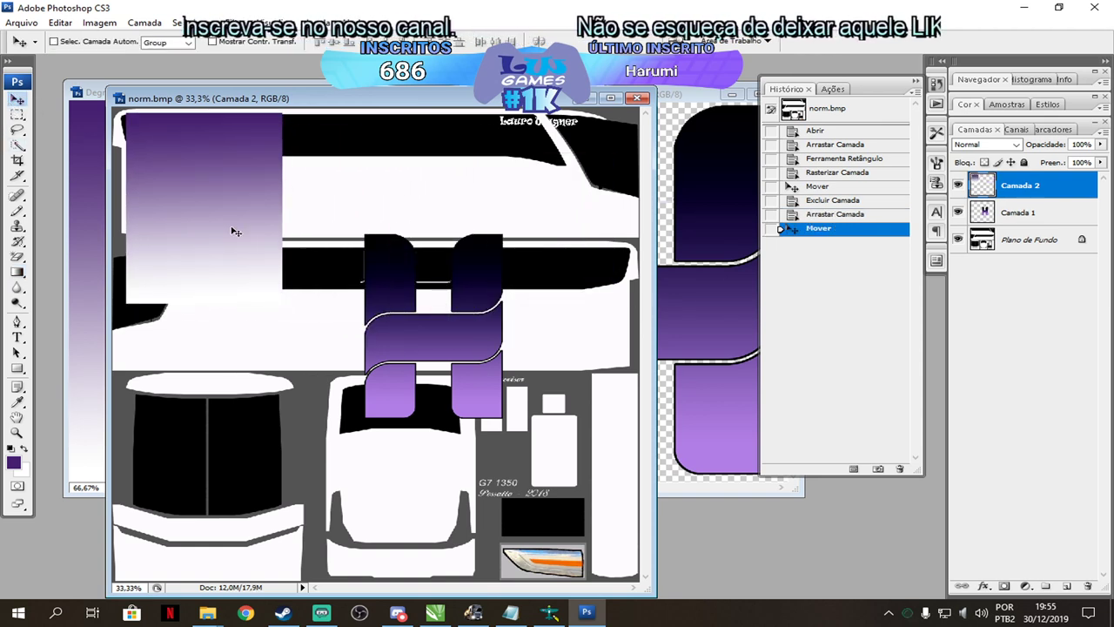
pyautogui.moveTo(1029, 217); pyautogui.dragTo(1053, 181)
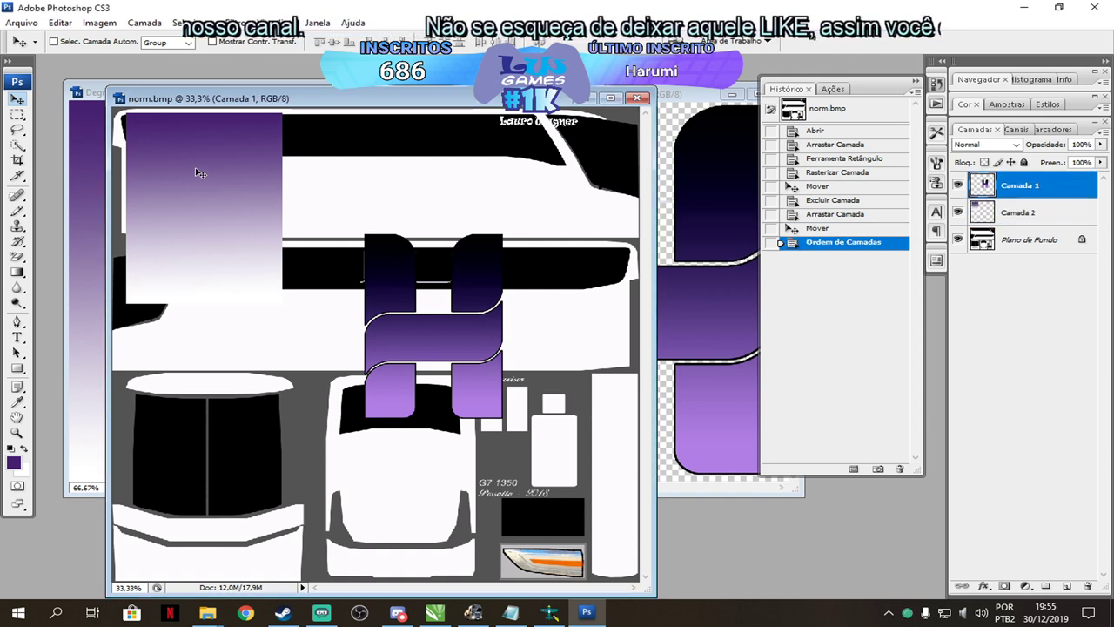
# Scale the Camada 2 gradient to about 338% width and 71% height, covering the upper bus side view, and duplicate the layer.
pyautogui.click(1020, 212)
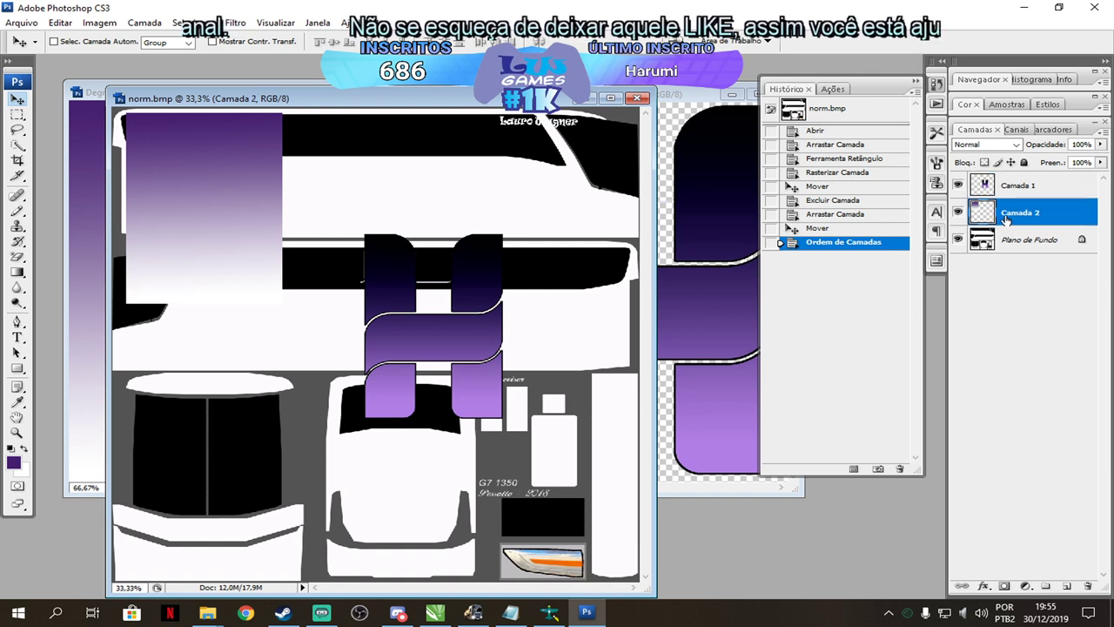
pyautogui.hotkey('ctrl', 't')
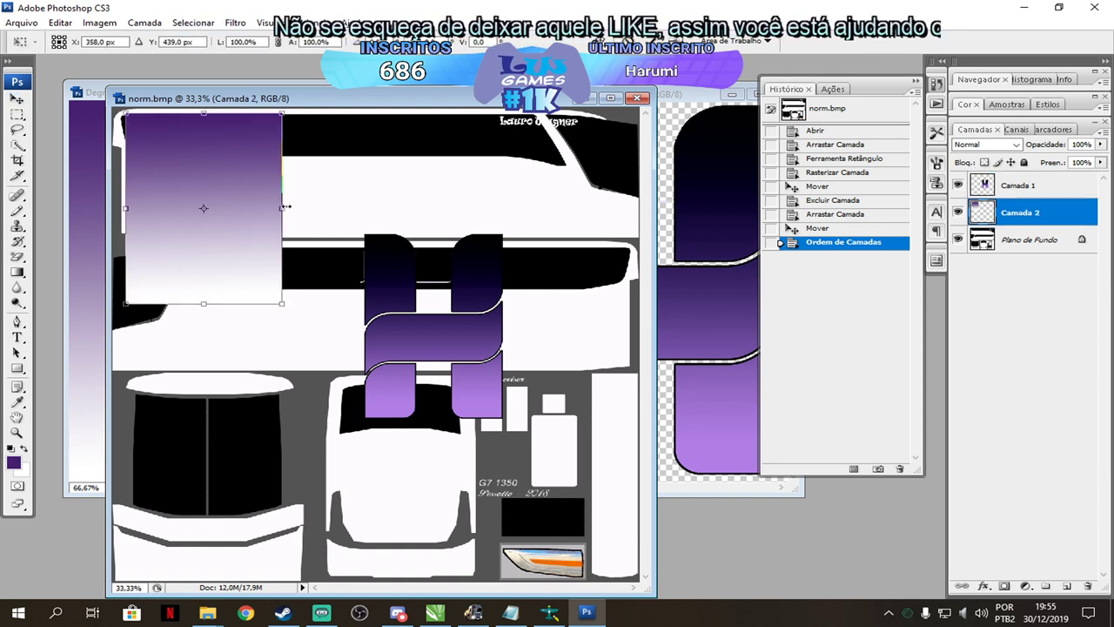
pyautogui.moveTo(282, 208); pyautogui.dragTo(641, 207)
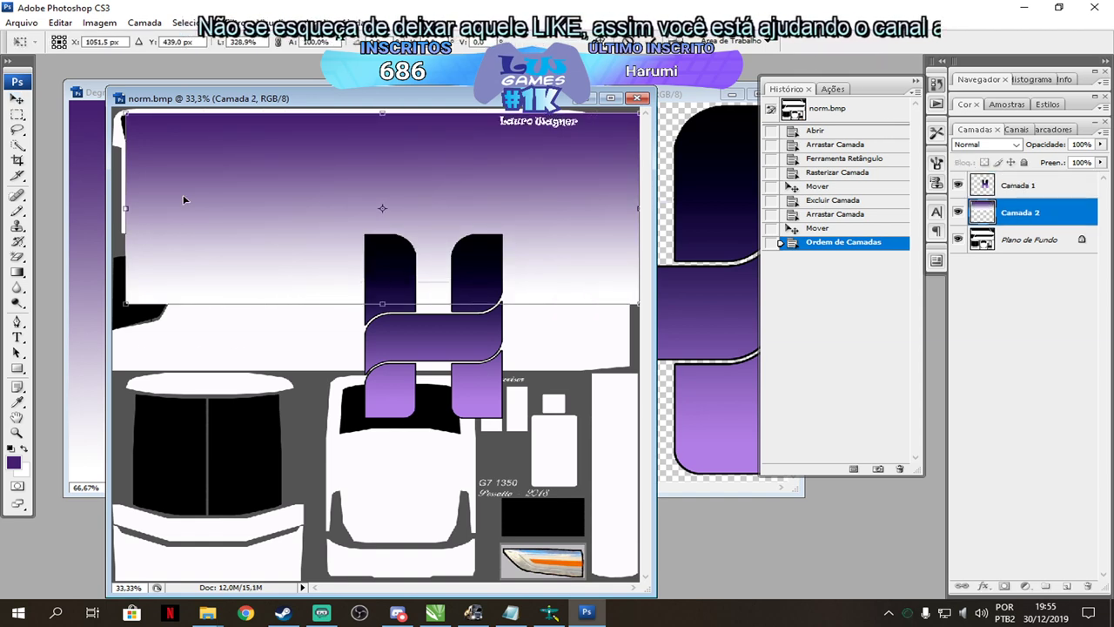
pyautogui.moveTo(124, 209); pyautogui.dragTo(111, 208)
pyautogui.moveTo(328, 203); pyautogui.dragTo(328, 195)
pyautogui.moveTo(377, 299); pyautogui.dragTo(402, 244)
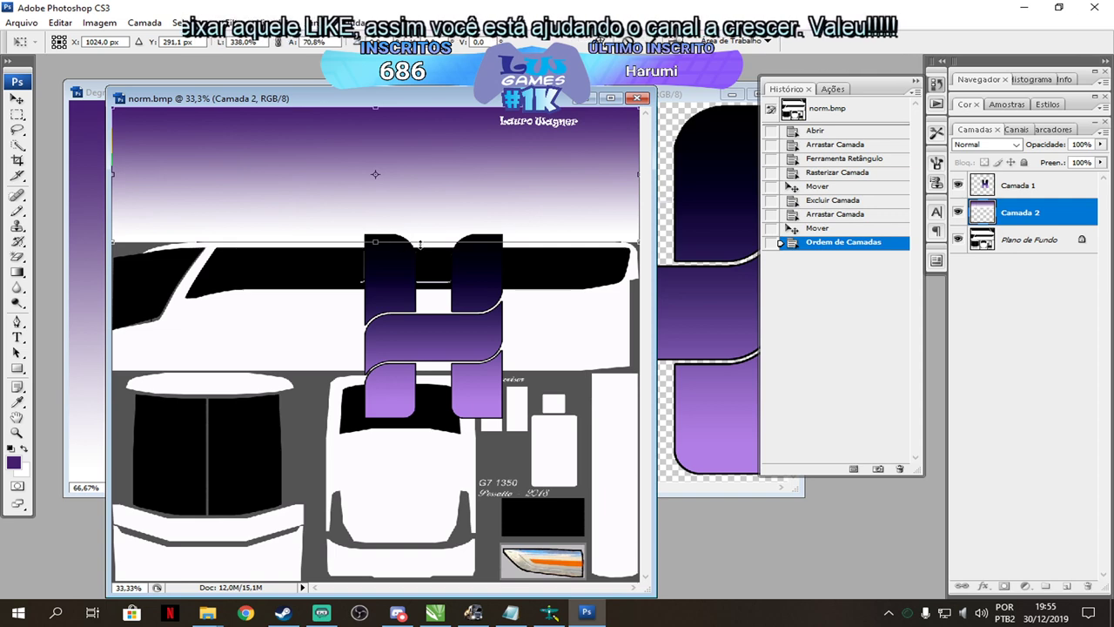
pyautogui.press('Return')
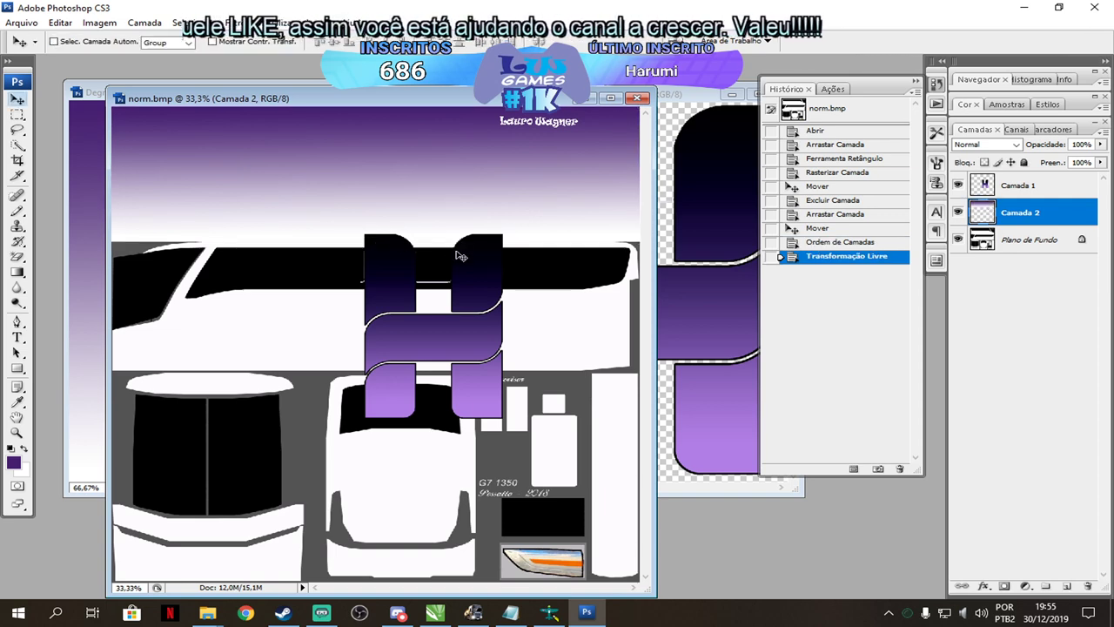
pyautogui.hotkey('ctrl', 'j')
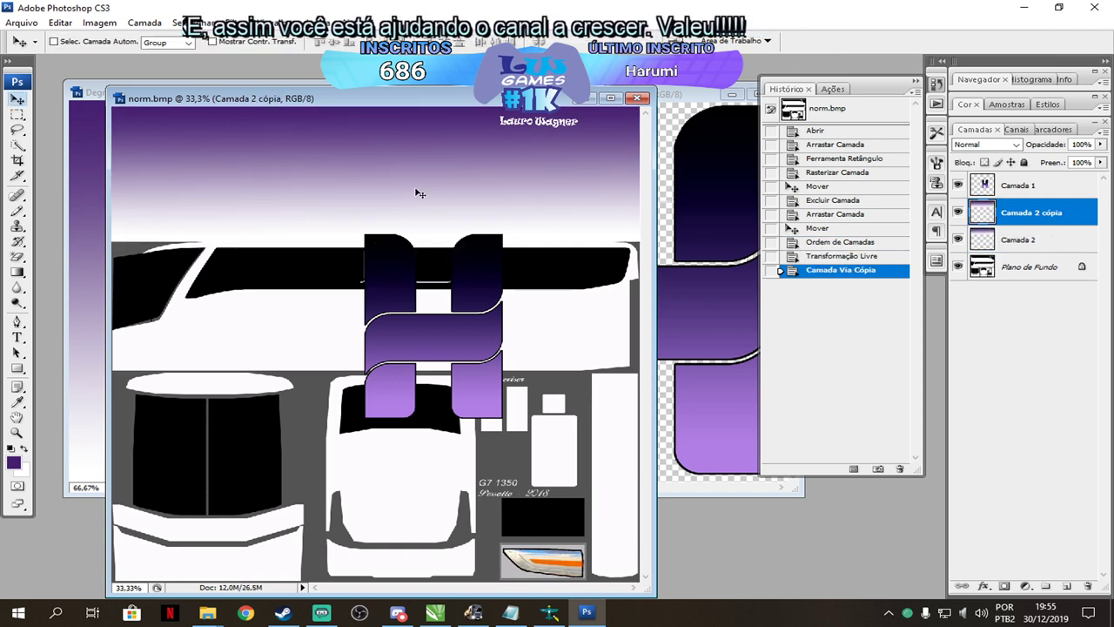
# Move the gradient layer Camada 2 cópia in norm.bmp down over the bus side and the lower half of the H logo.
pyautogui.click(94, 92)
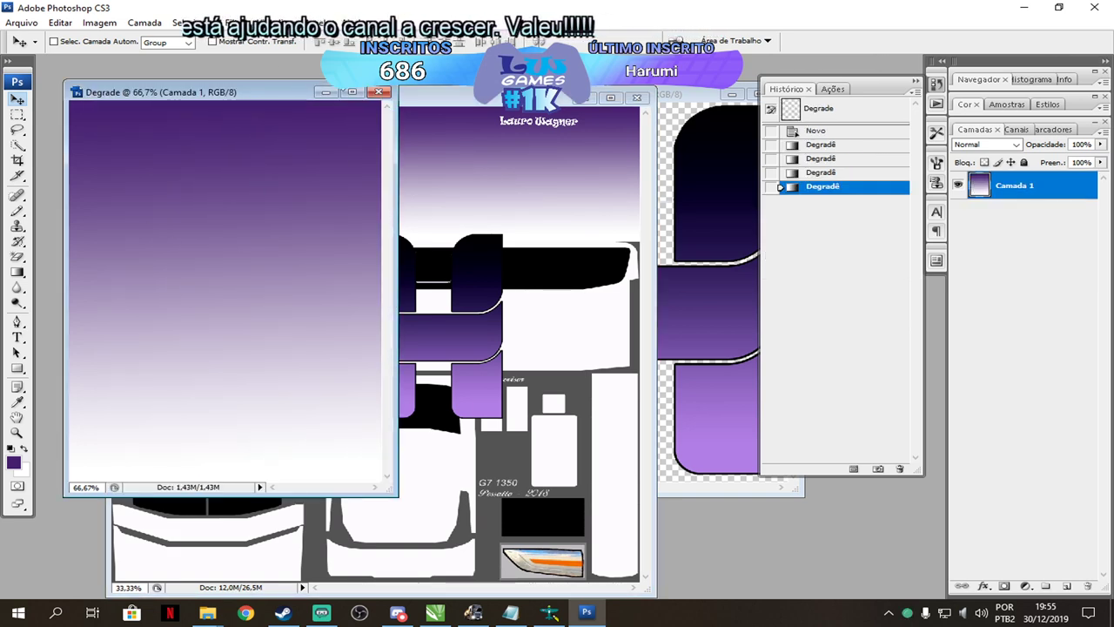
pyautogui.click(442, 101)
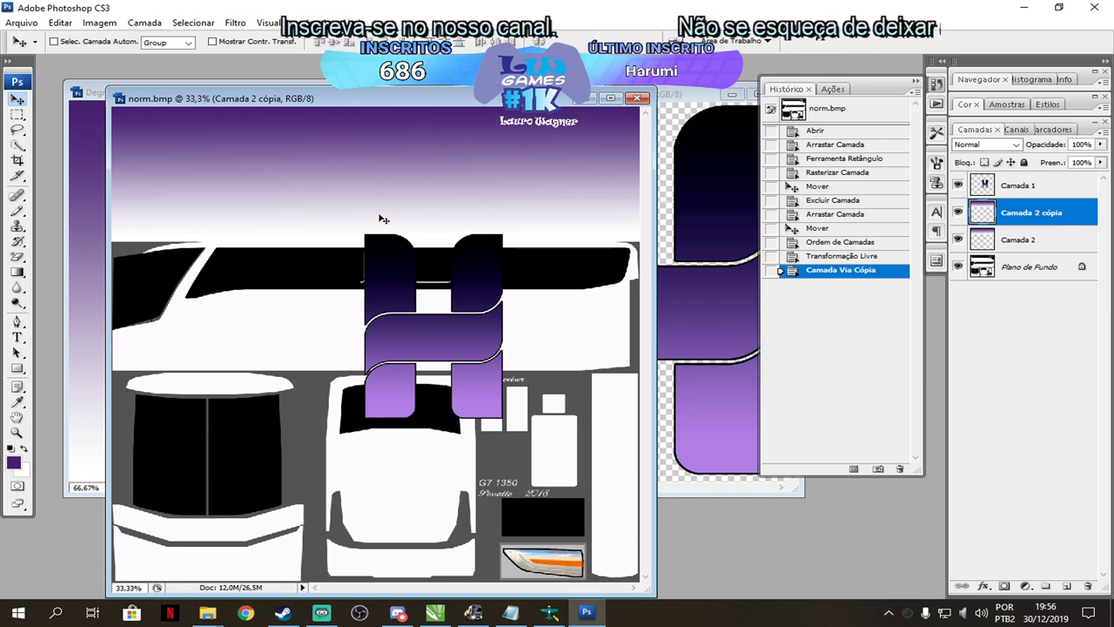
pyautogui.moveTo(477, 181); pyautogui.dragTo(484, 388)
# Scale the height of the upper gradient layer, Camada 2, to 99.0%, and undo the stray move made after it.
pyautogui.click(1022, 241)
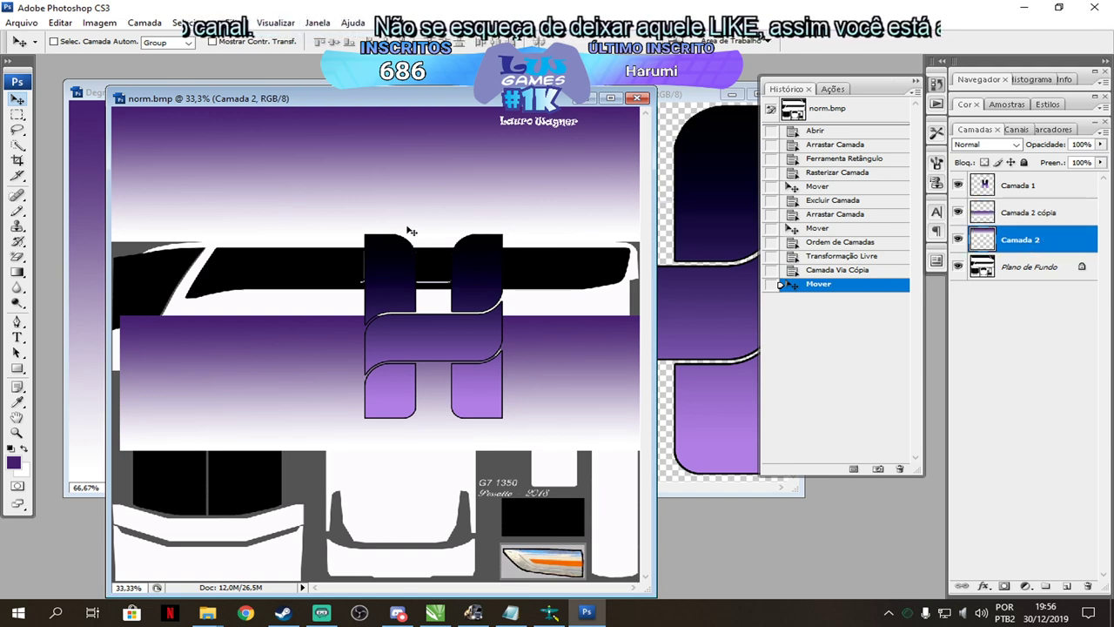
pyautogui.hotkey('ctrl', 't')
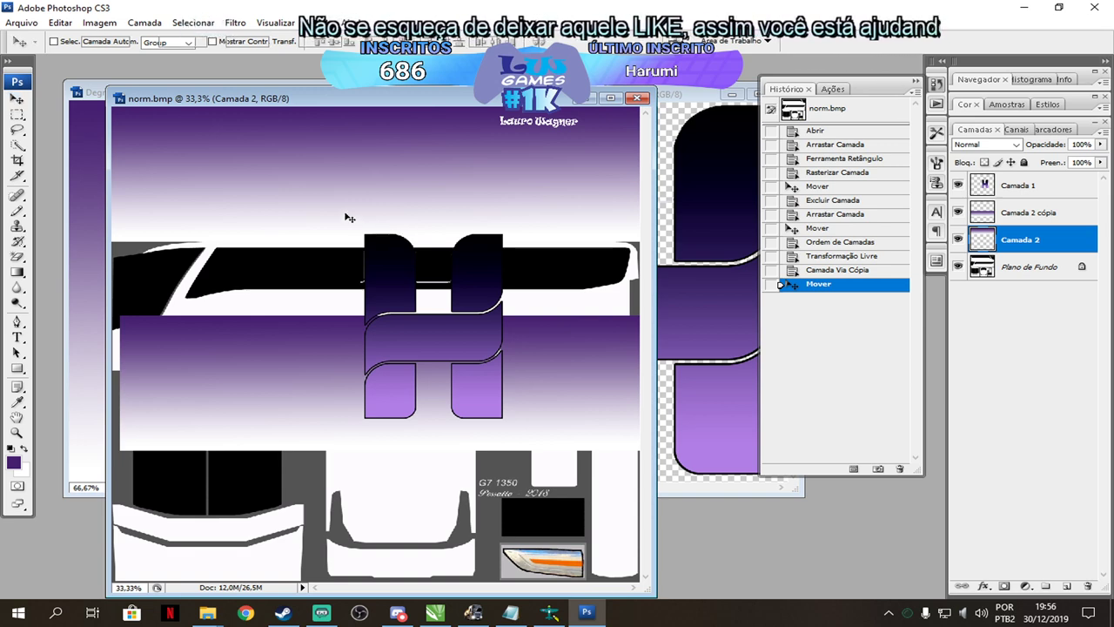
pyautogui.moveTo(380, 239); pyautogui.dragTo(388, 239)
pyautogui.press('Return')
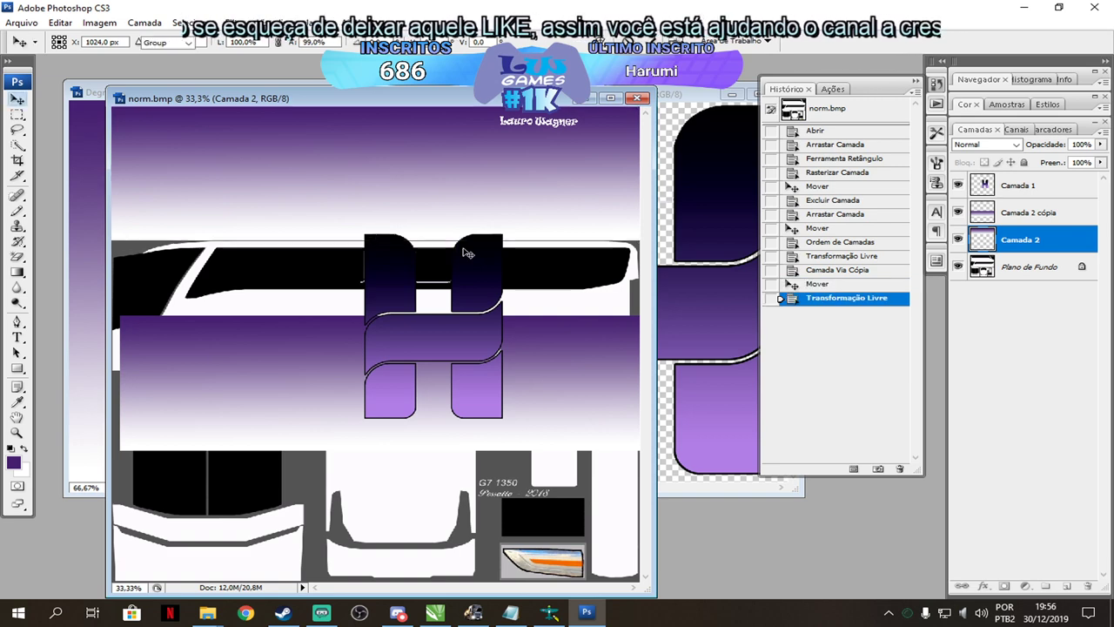
pyautogui.moveTo(332, 343); pyautogui.dragTo(331, 383)
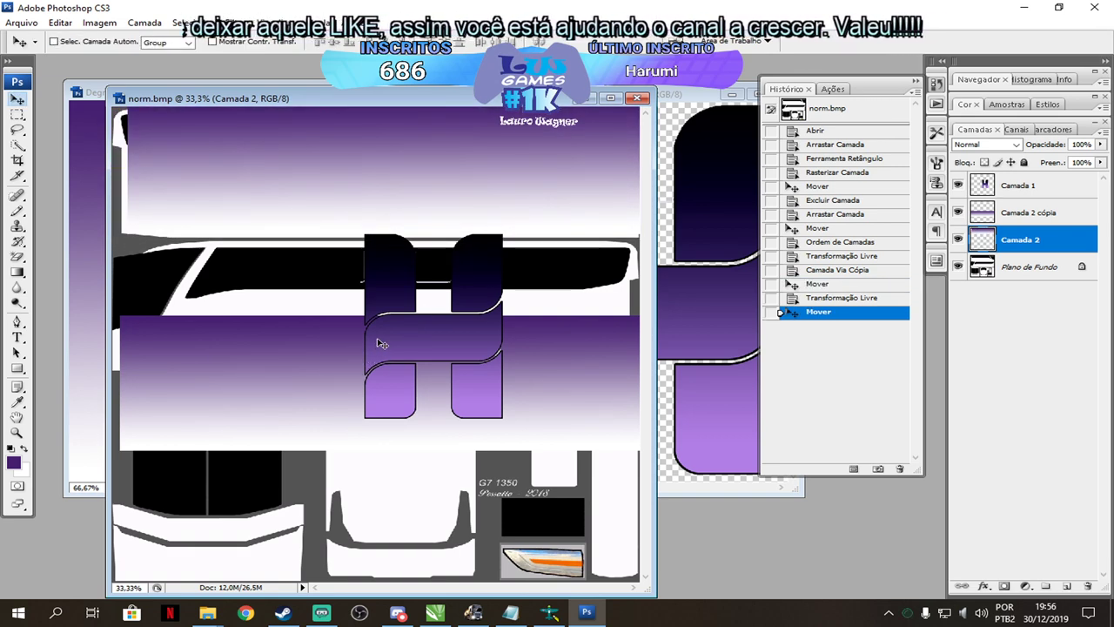
pyautogui.hotkey('ctrl', 'z')
# Place the gradient copy, Camada 2 cópia, directly beneath the upper gradient over the bus side and scale its height to 97.9%.
pyautogui.click(1030, 211)
pyautogui.moveTo(211, 400); pyautogui.dragTo(231, 314)
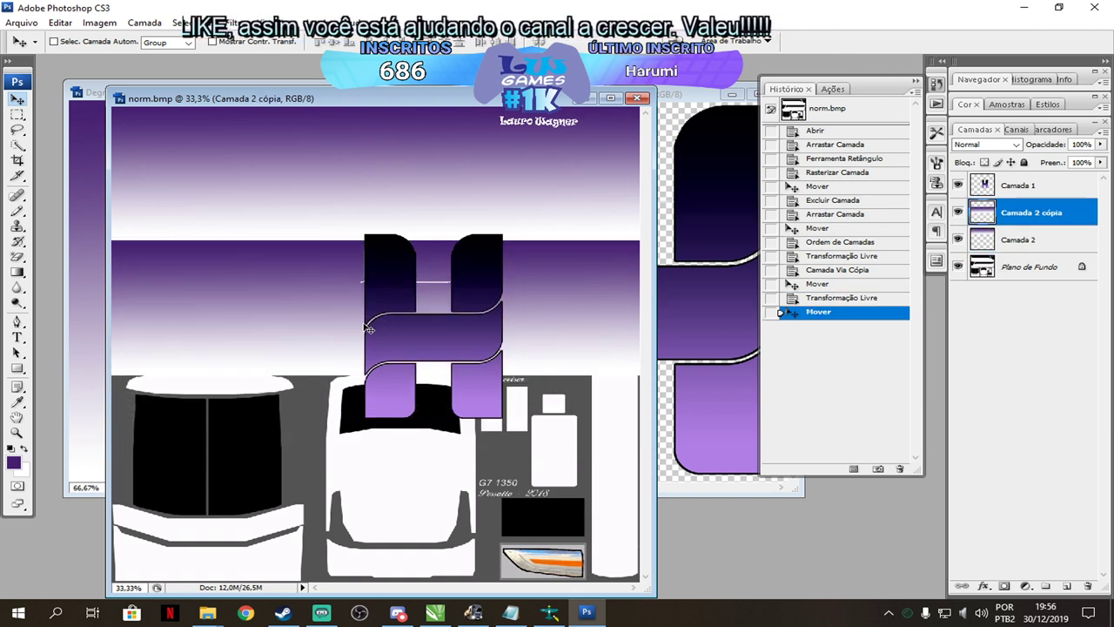
pyautogui.hotkey('ctrl', 't')
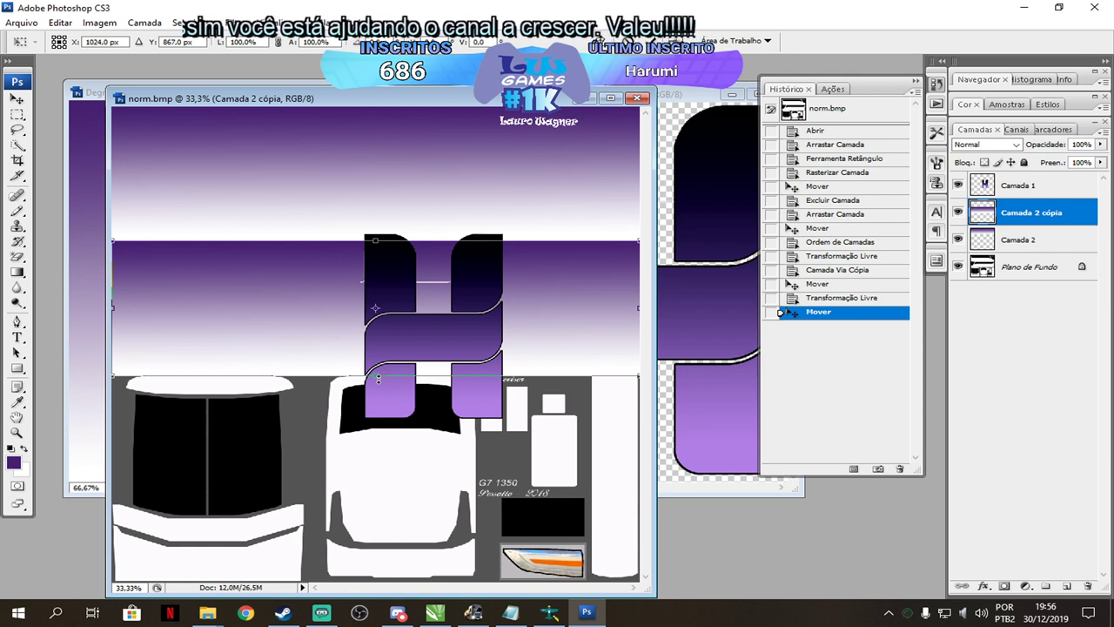
pyautogui.moveTo(376, 375)
pyautogui.mouseDown()
pyautogui.moveTo(375, 363)
pyautogui.moveTo(374, 373)
pyautogui.mouseUp()
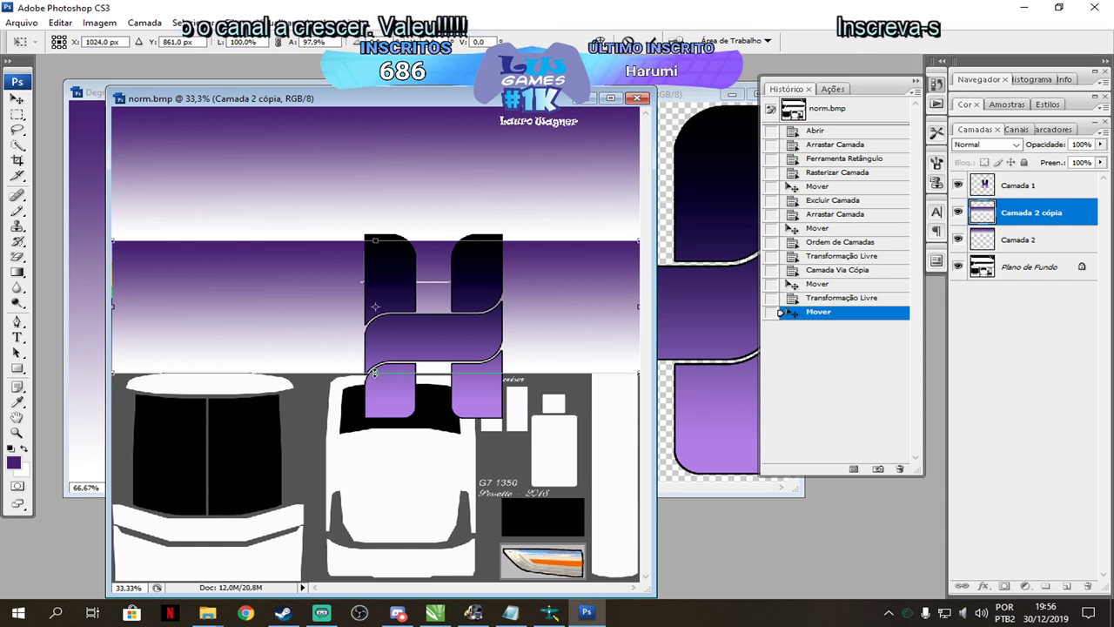
pyautogui.press('Return')
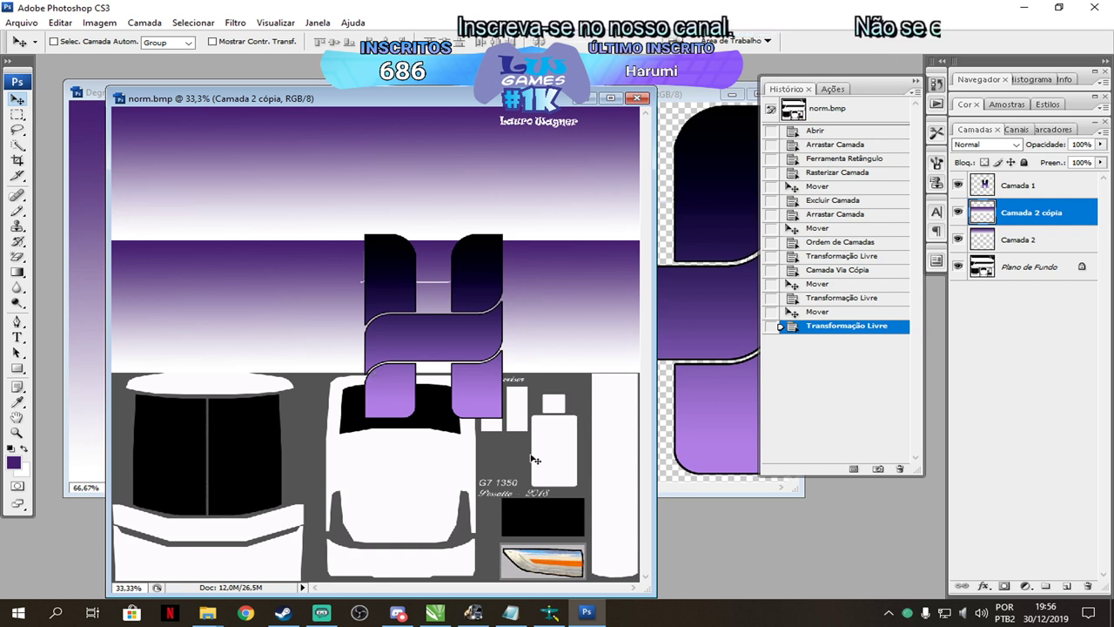
# Switch to Chrome and search Google Images for "Roxo".
pyautogui.moveTo(442, 618)
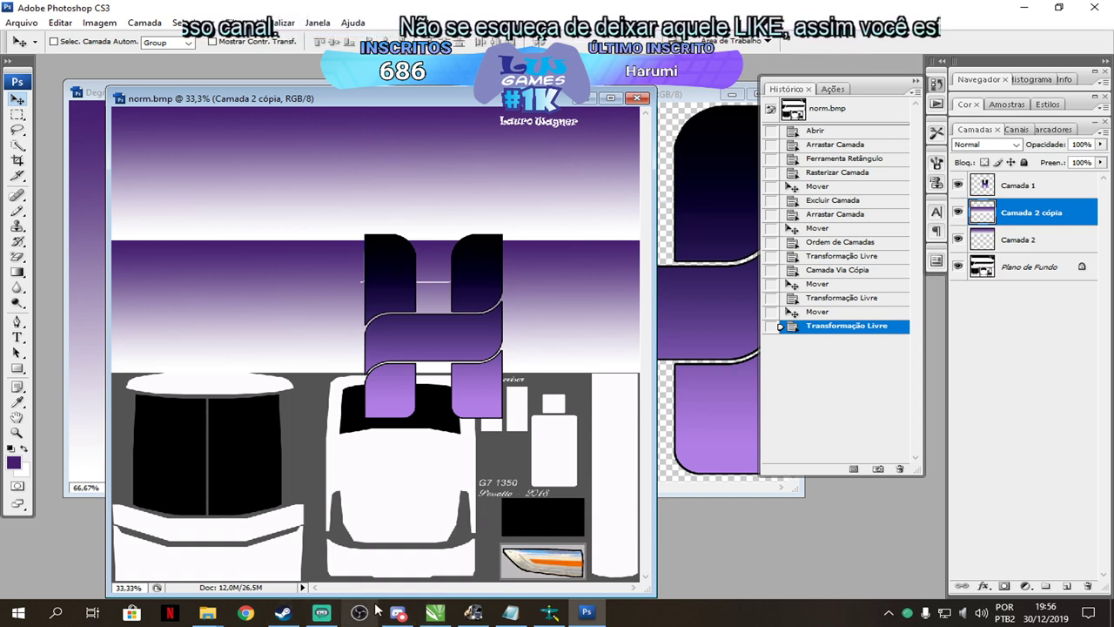
pyautogui.click(224, 614)
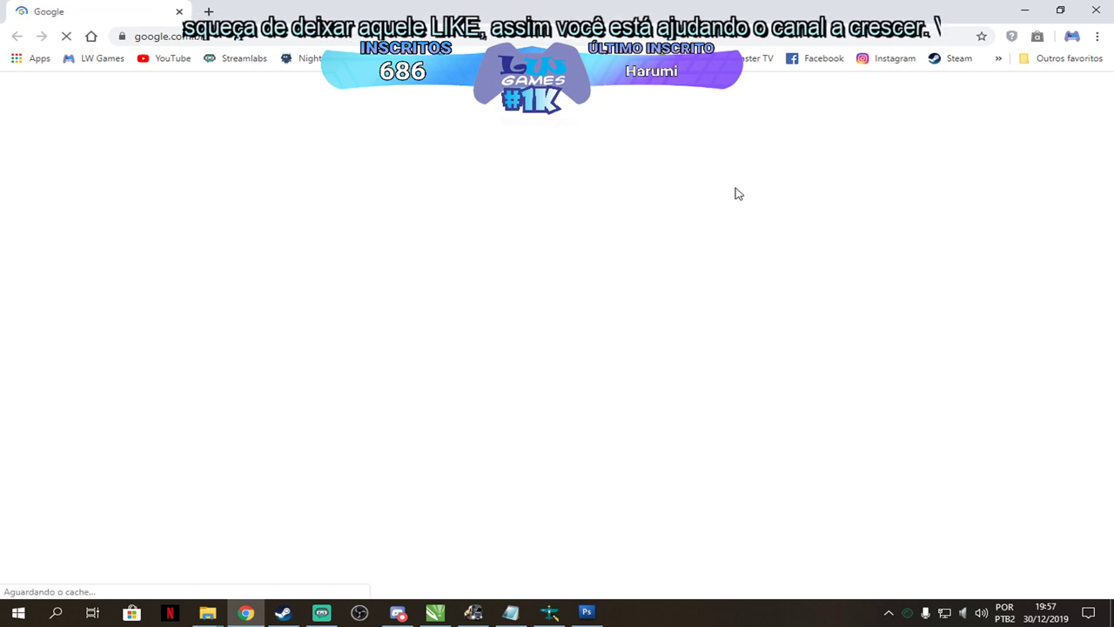
pyautogui.click(1002, 96)
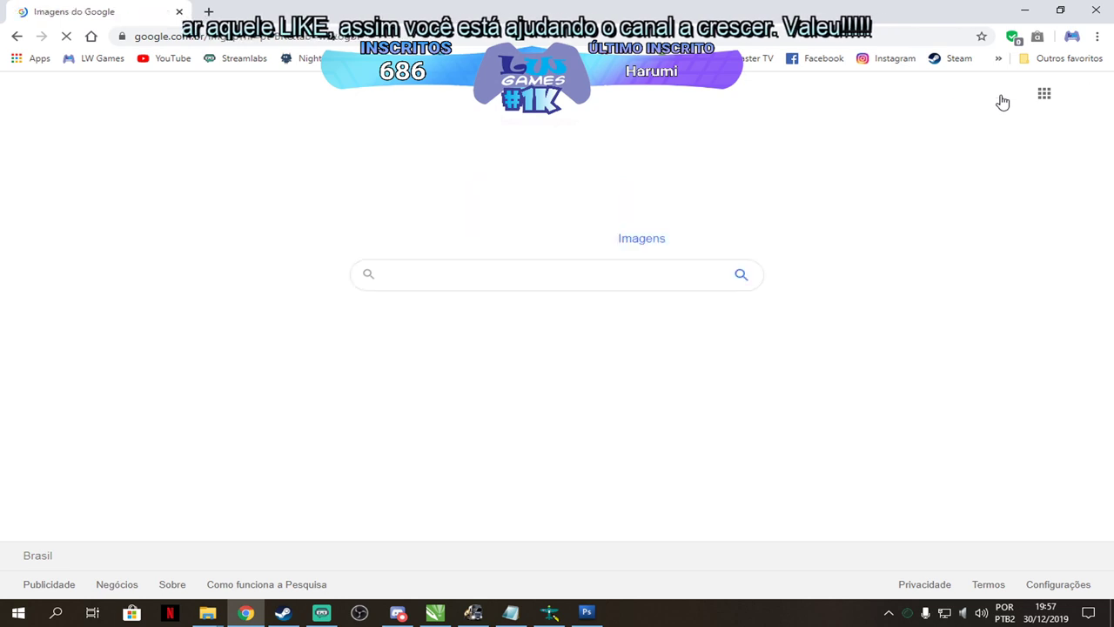
pyautogui.click(506, 278)
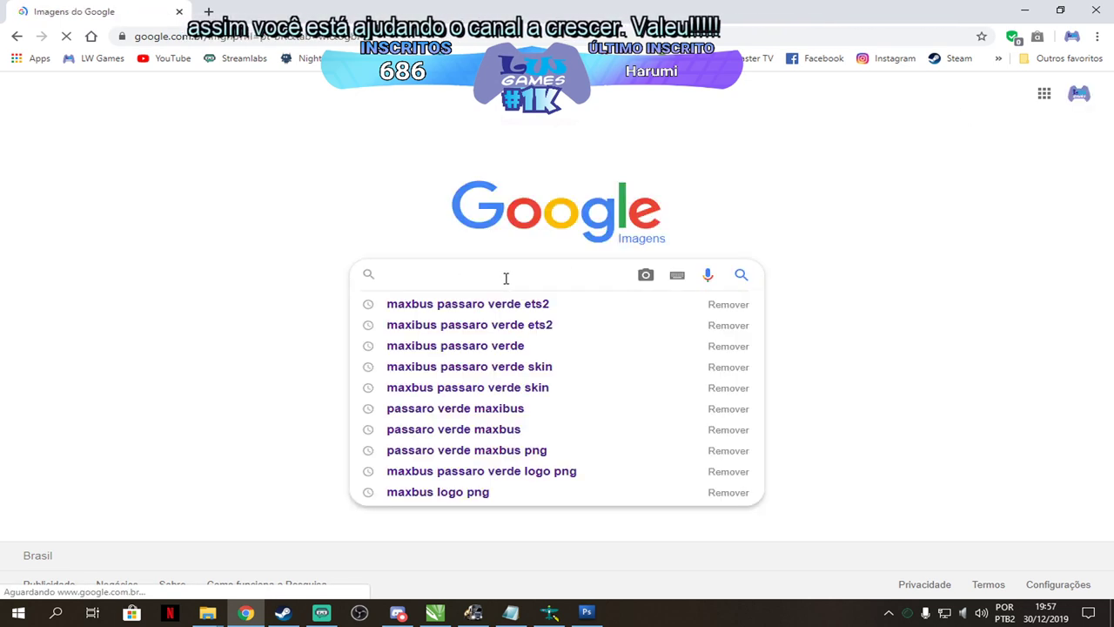
pyautogui.write('Roxo')
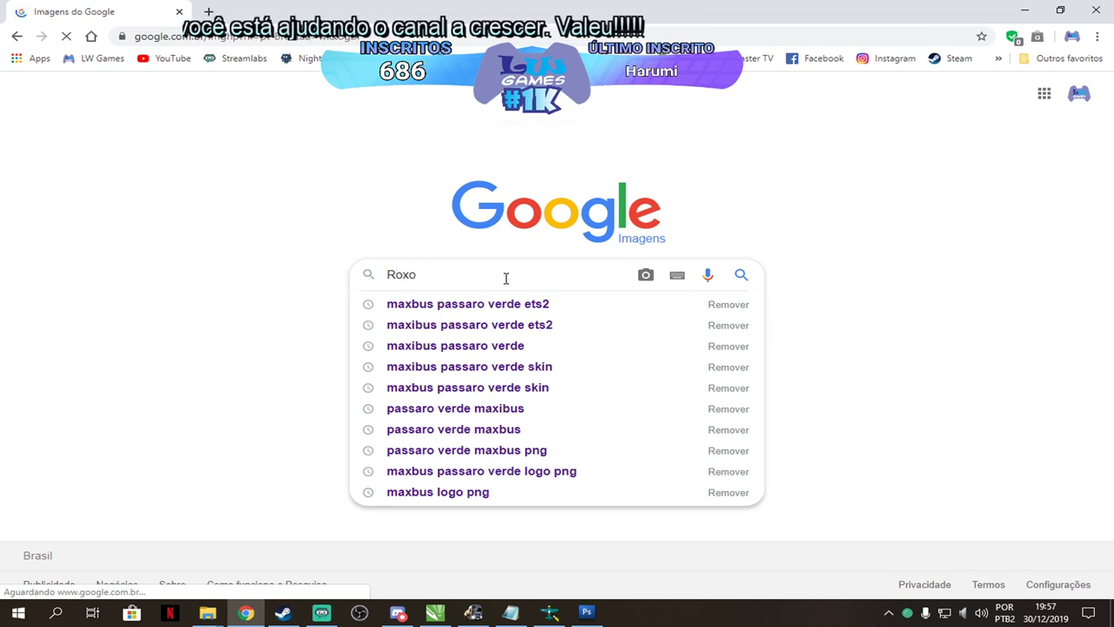
pyautogui.press('Return')
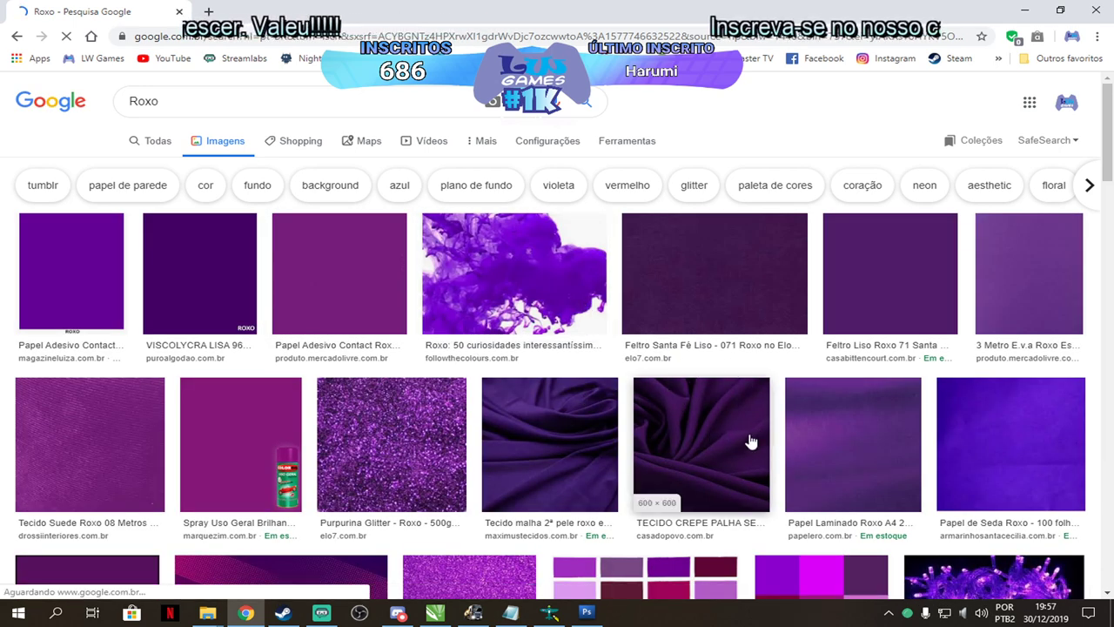
# Browse the purple image results and preview several of them, comparing fabrics and backgrounds for a suitable texture.
pyautogui.rightClick(735, 389)
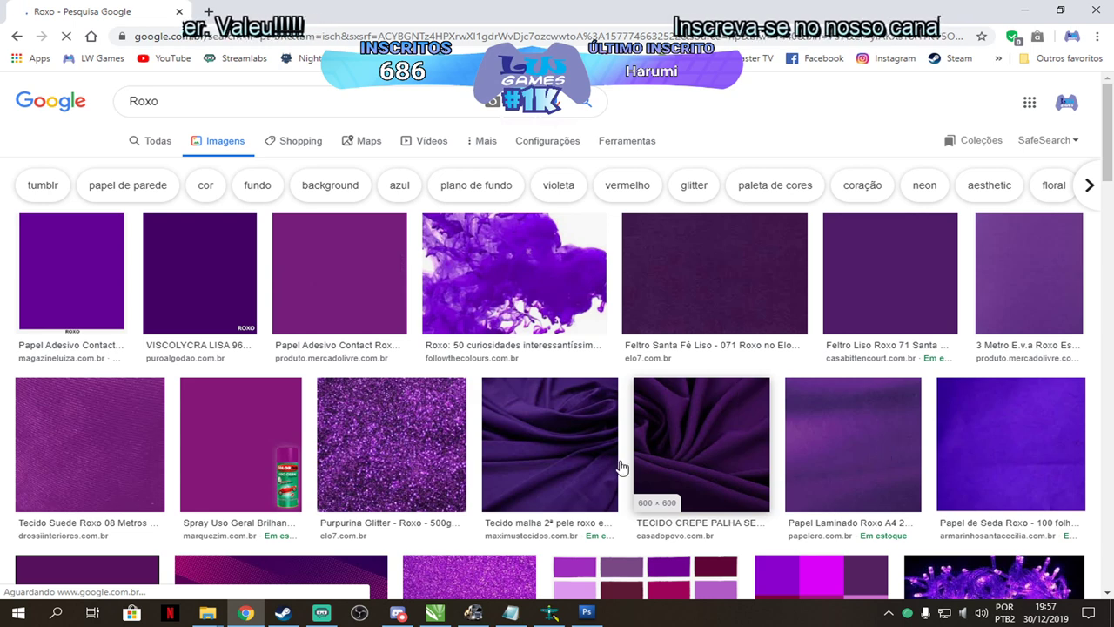
pyautogui.click(557, 429)
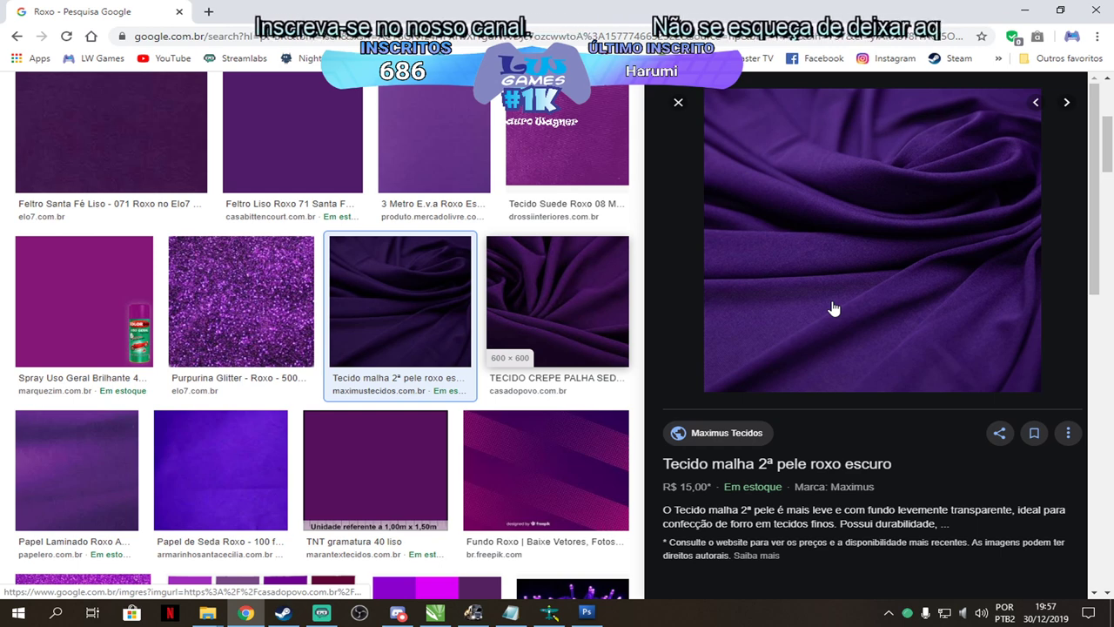
pyautogui.press('Right')
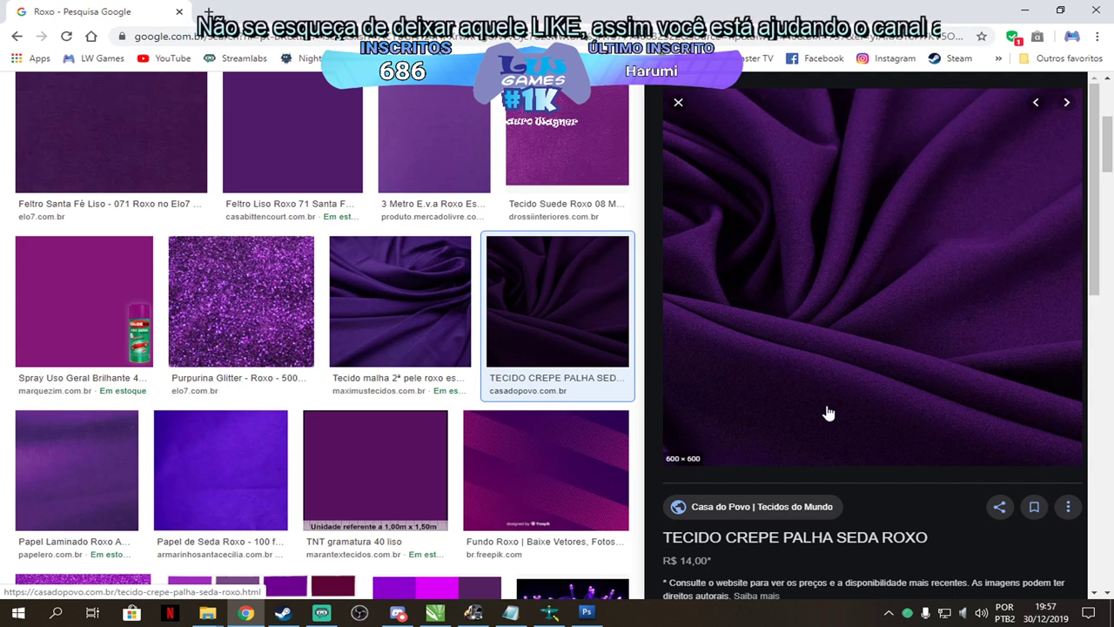
pyautogui.scroll(-3, 385, 428)
pyautogui.scroll(-2, 397, 441)
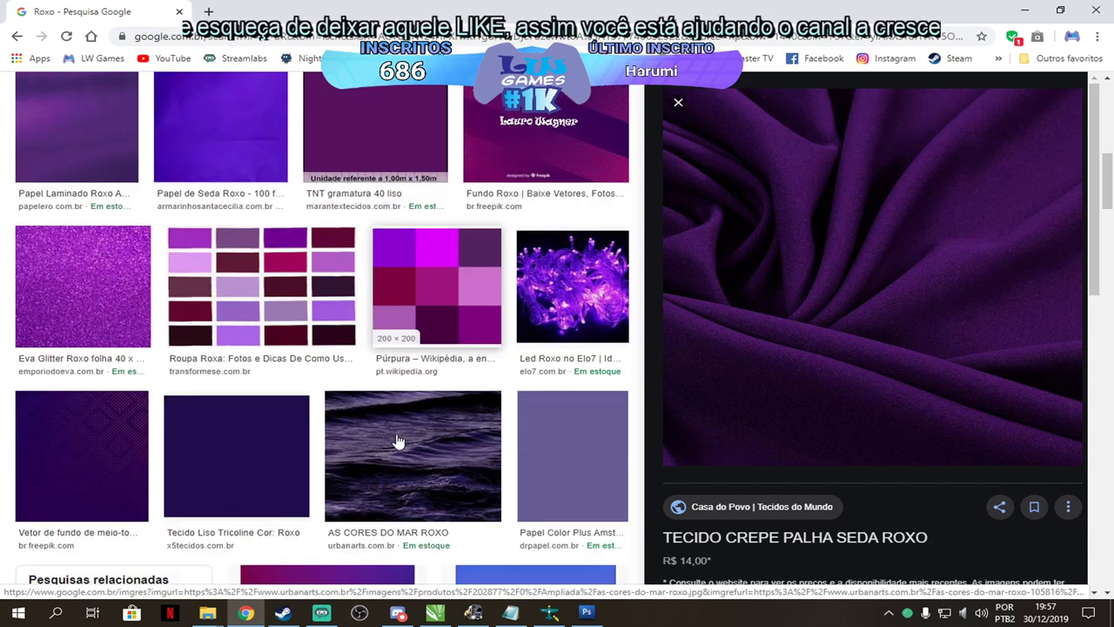
pyautogui.scroll(-1, 322, 464)
pyautogui.scroll(-3, 348, 458)
pyautogui.scroll(-2, 348, 458)
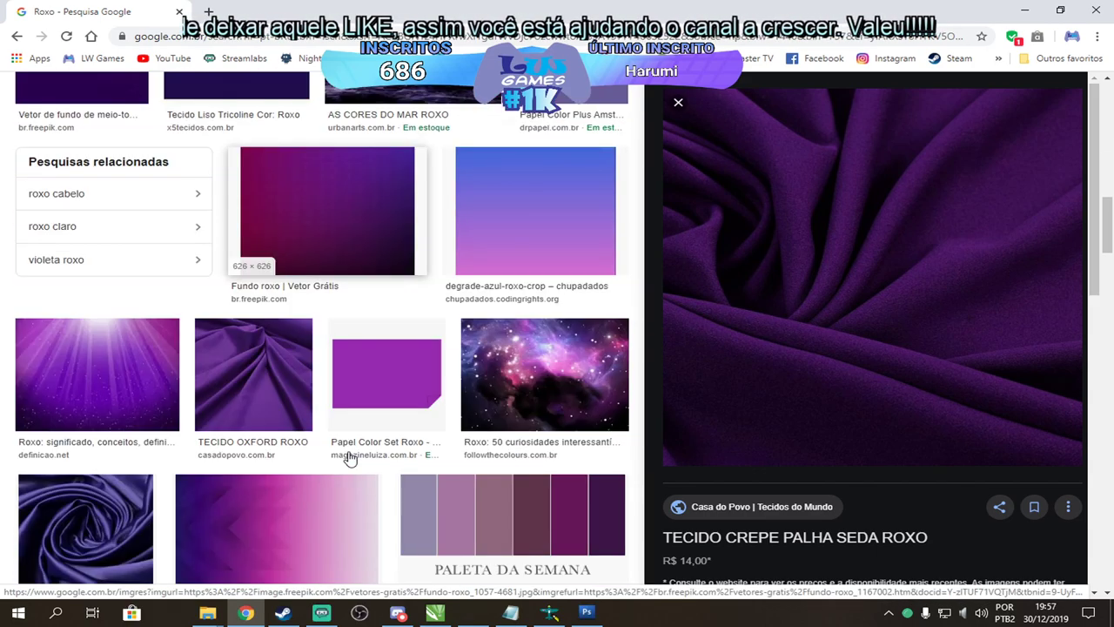
pyautogui.click(75, 396)
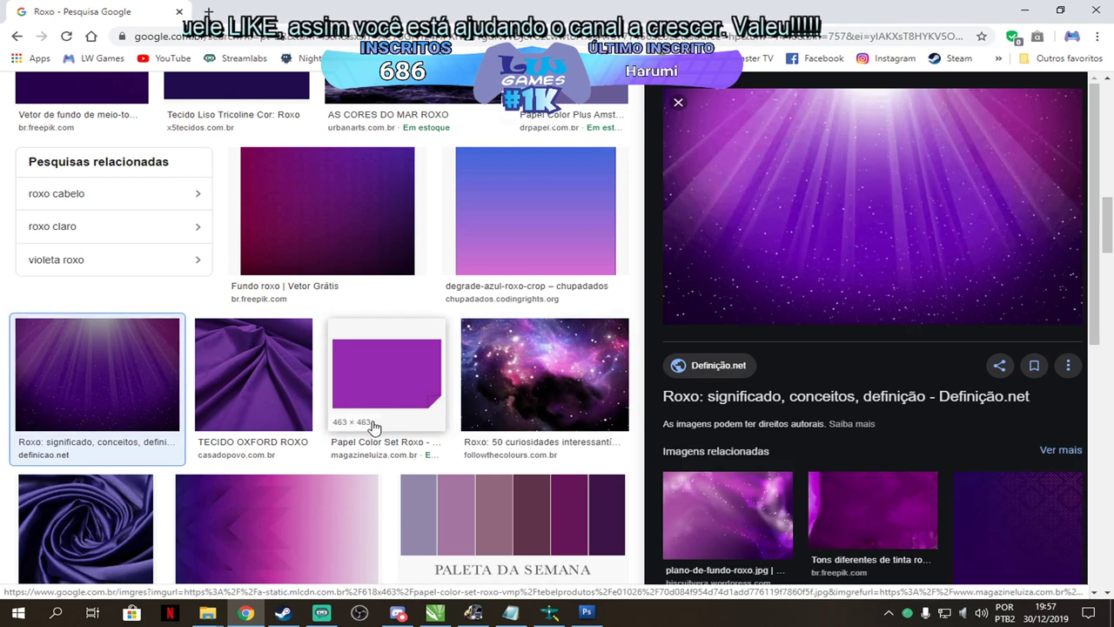
pyautogui.scroll(1, 395, 348)
pyautogui.scroll(10, 395, 348)
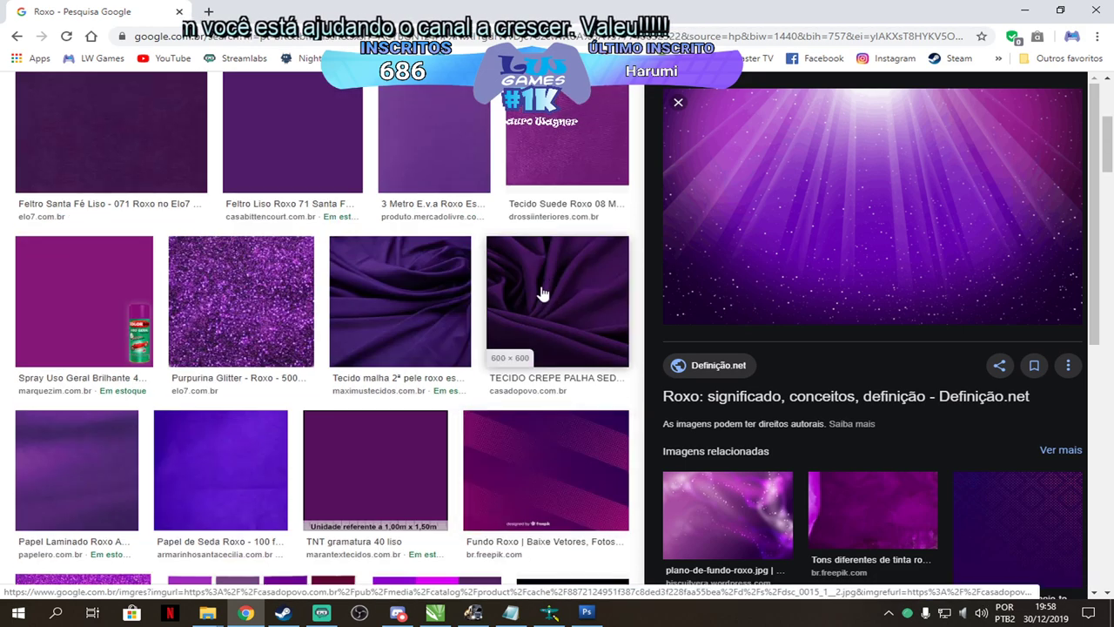
# Save the "TECIDO CREPE PALHA SEDA ROXO" fabric image as dsc_0015_1__2 in JPEG format in the desktop folder G7 1350.
pyautogui.click(542, 293)
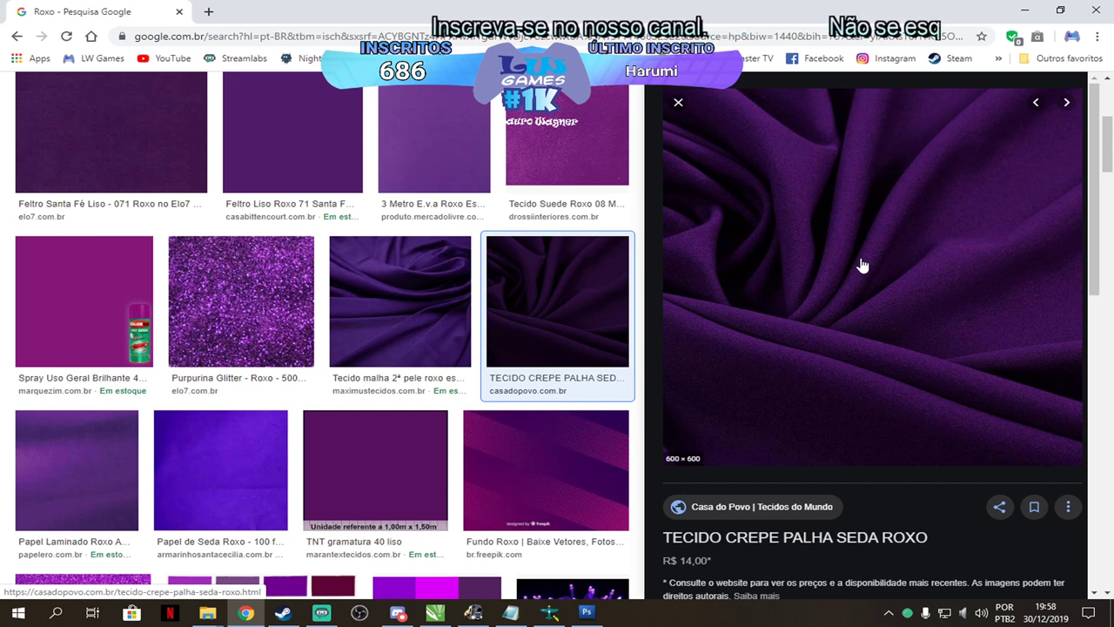
pyautogui.rightClick(862, 265)
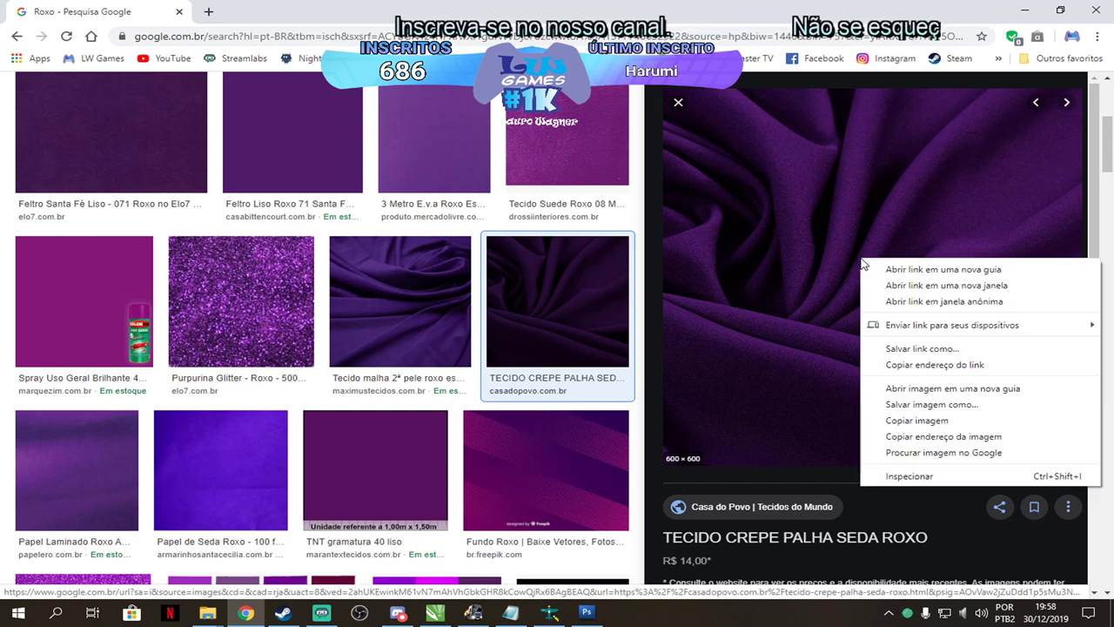
pyautogui.click(971, 404)
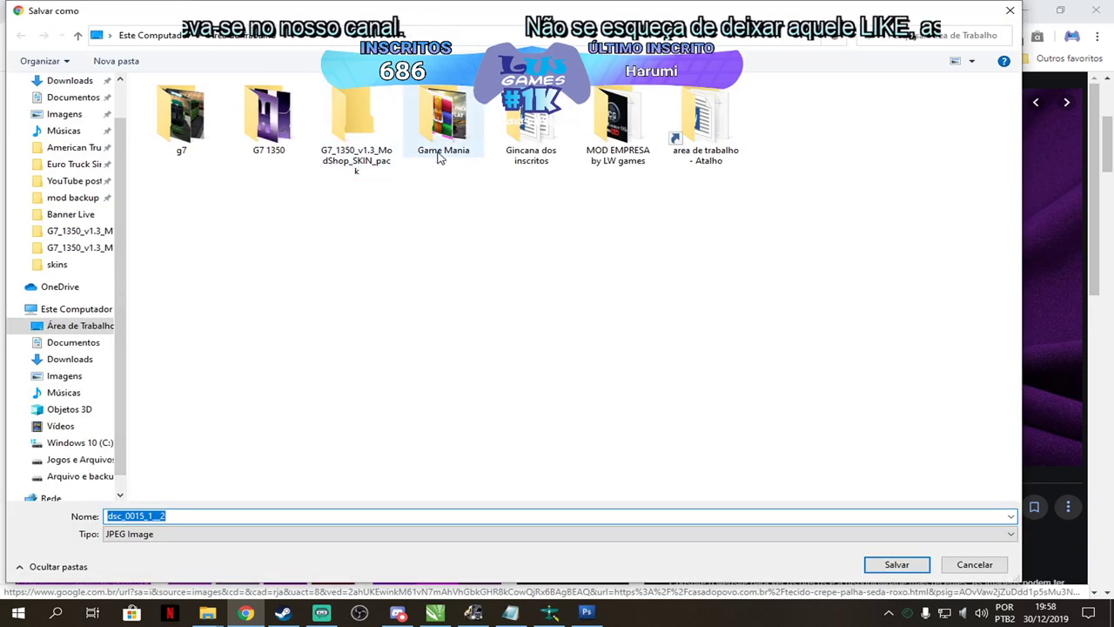
pyautogui.doubleClick(269, 118)
pyautogui.click(907, 565)
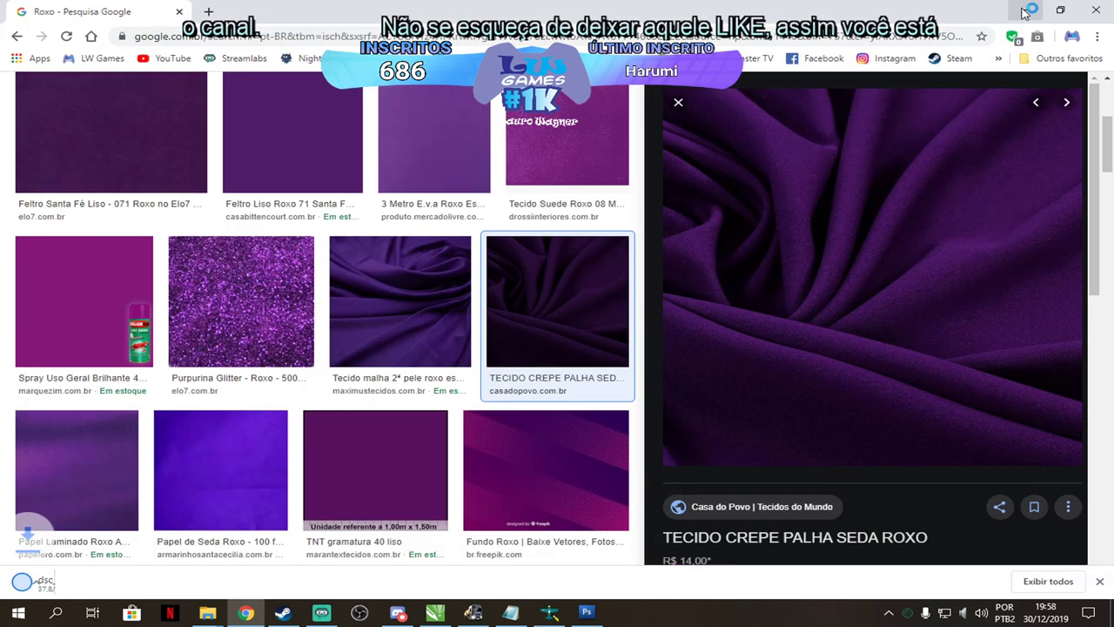
# Minimize the browser, shrink the Photoshop window, and close CorelDRAW without saving the changes to Sem título-1.
pyautogui.click(1024, 10)
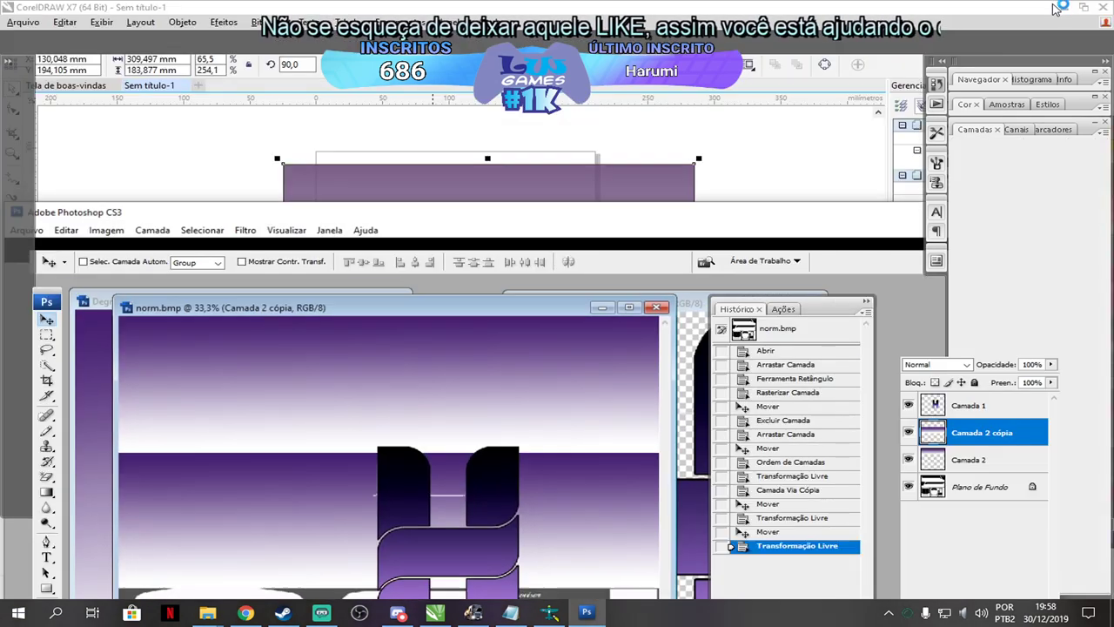
pyautogui.click(1059, 7)
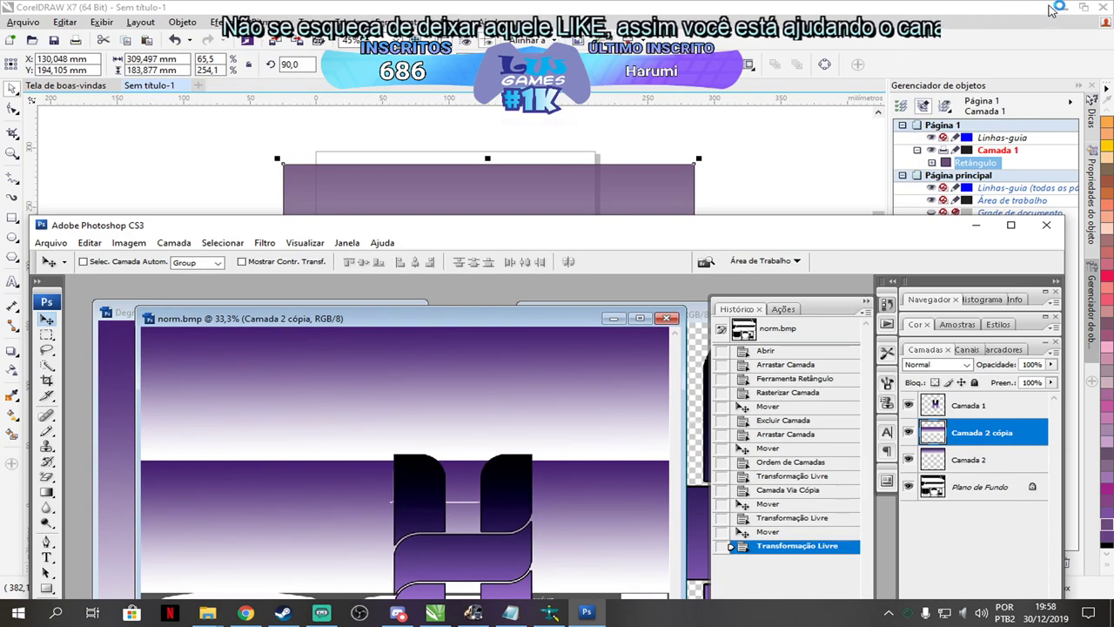
pyautogui.click(1104, 10)
pyautogui.click(1104, 9)
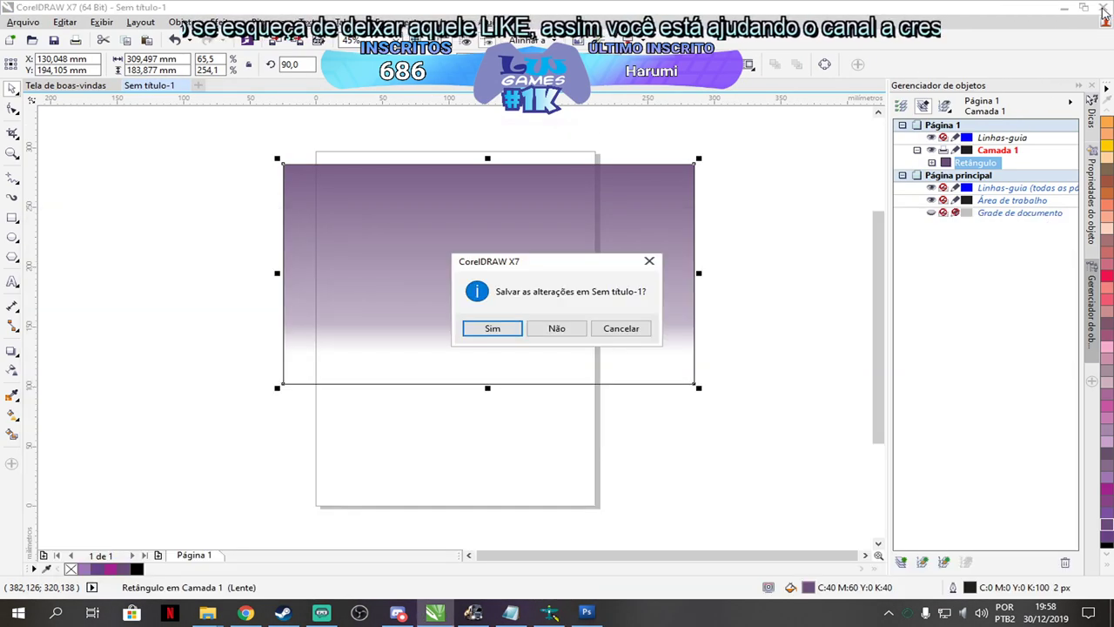
pyautogui.click(551, 329)
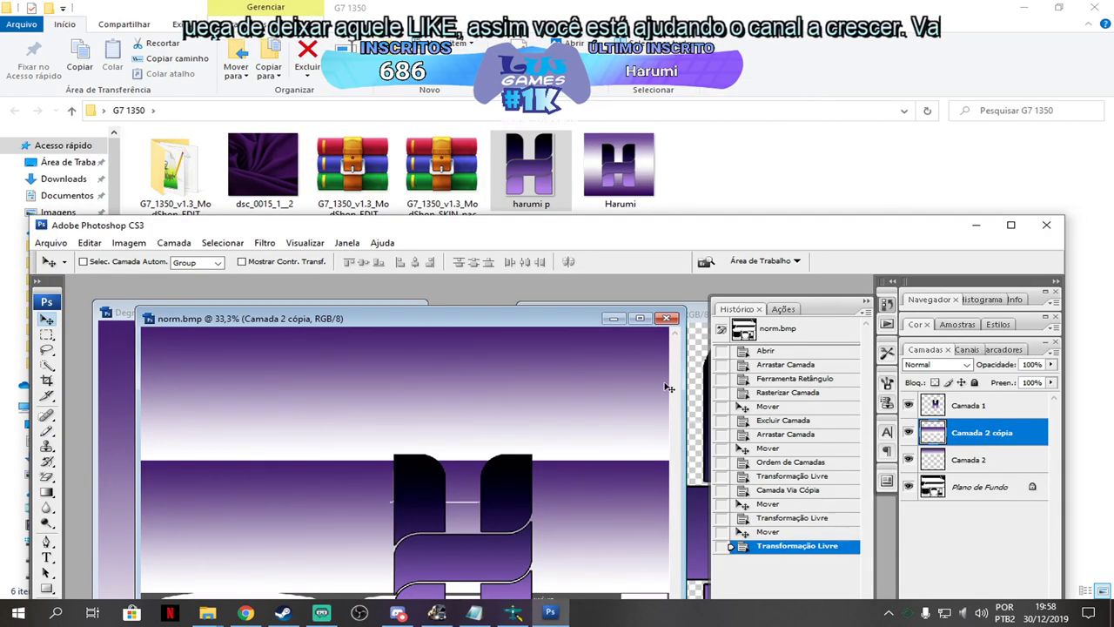
# Bring up the G7 1350 folder in File Explorer and dismiss the CorelDRAW licensing notice.
pyautogui.click(802, 178)
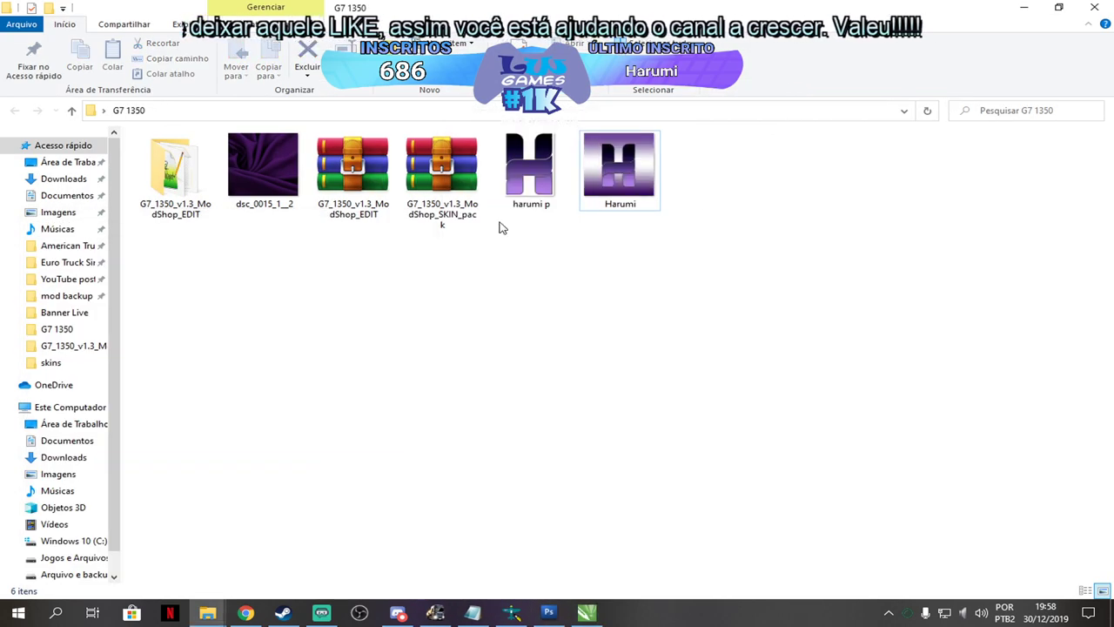
pyautogui.click(549, 613)
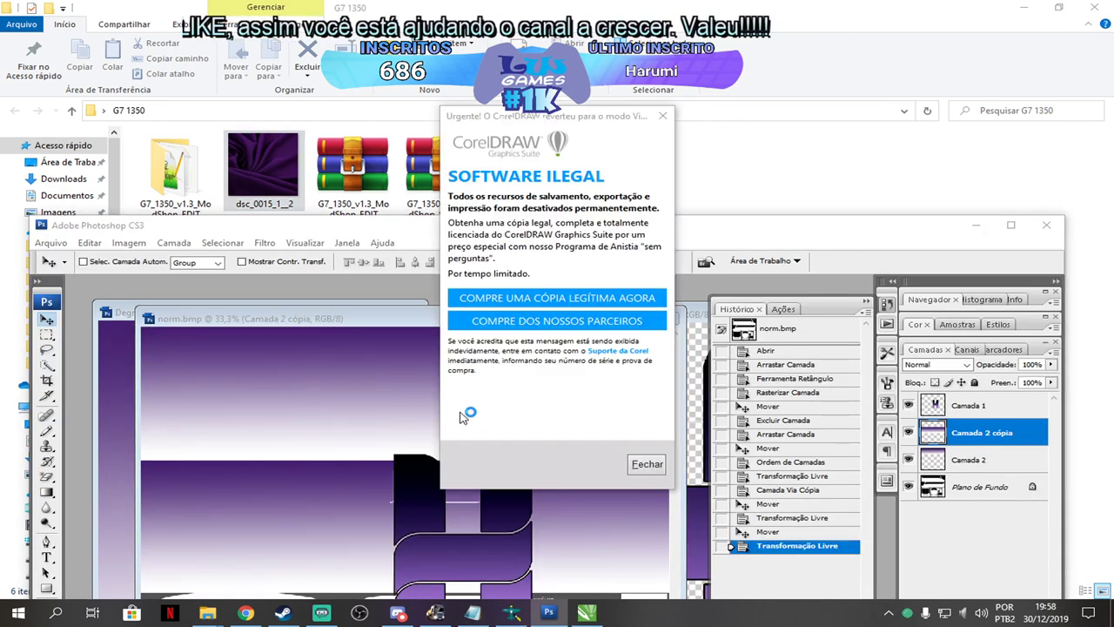
pyautogui.click(635, 177)
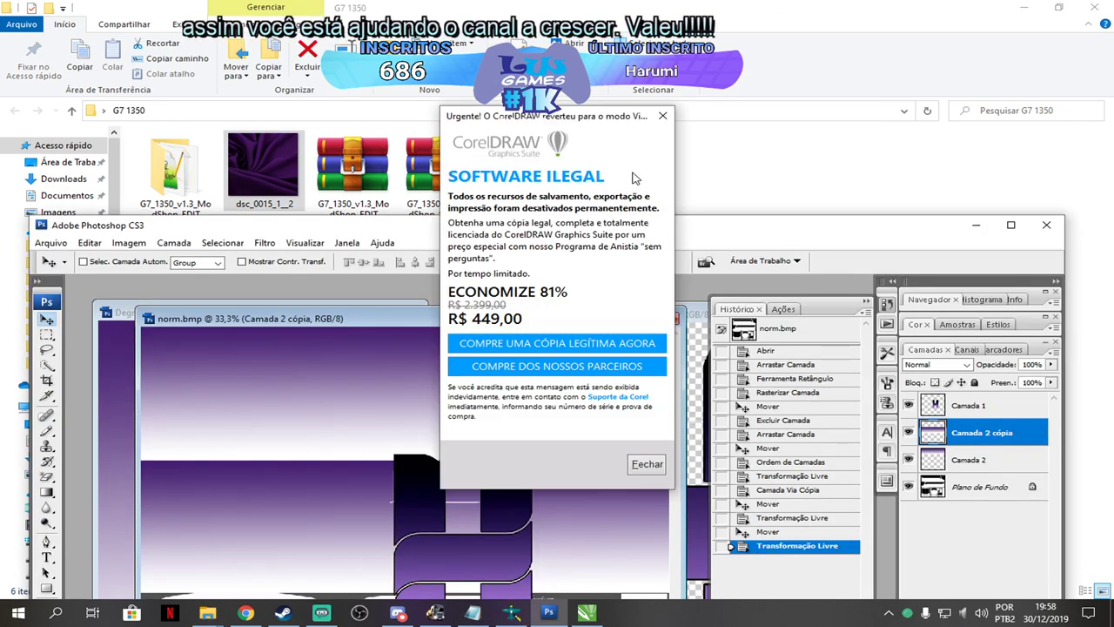
pyautogui.click(647, 463)
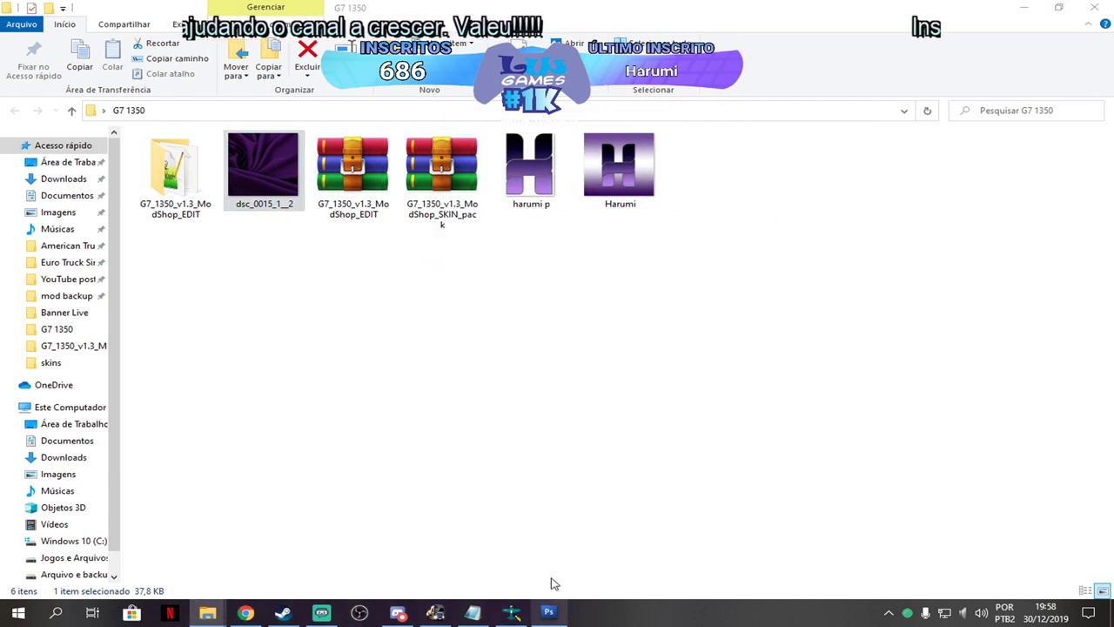
# Switch to Photoshop with its window maximized and File Explorer minimized, and copy the purple fabric image into norm.bmp as a layer.
pyautogui.click(548, 612)
pyautogui.hotkey('alt', 'Tab')
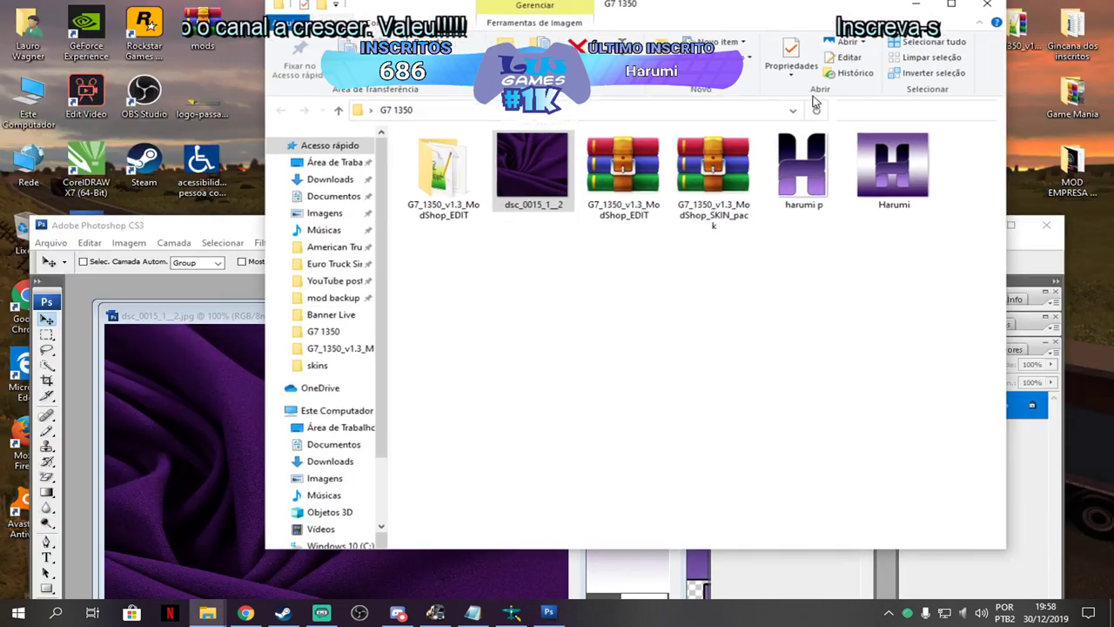
pyautogui.click(917, 11)
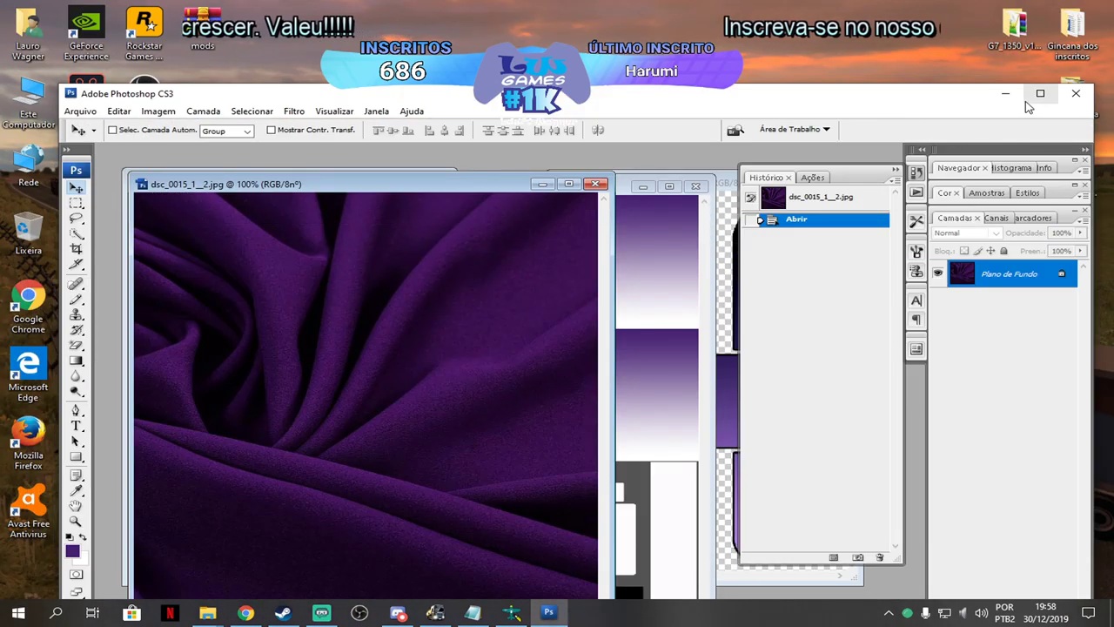
pyautogui.click(1035, 91)
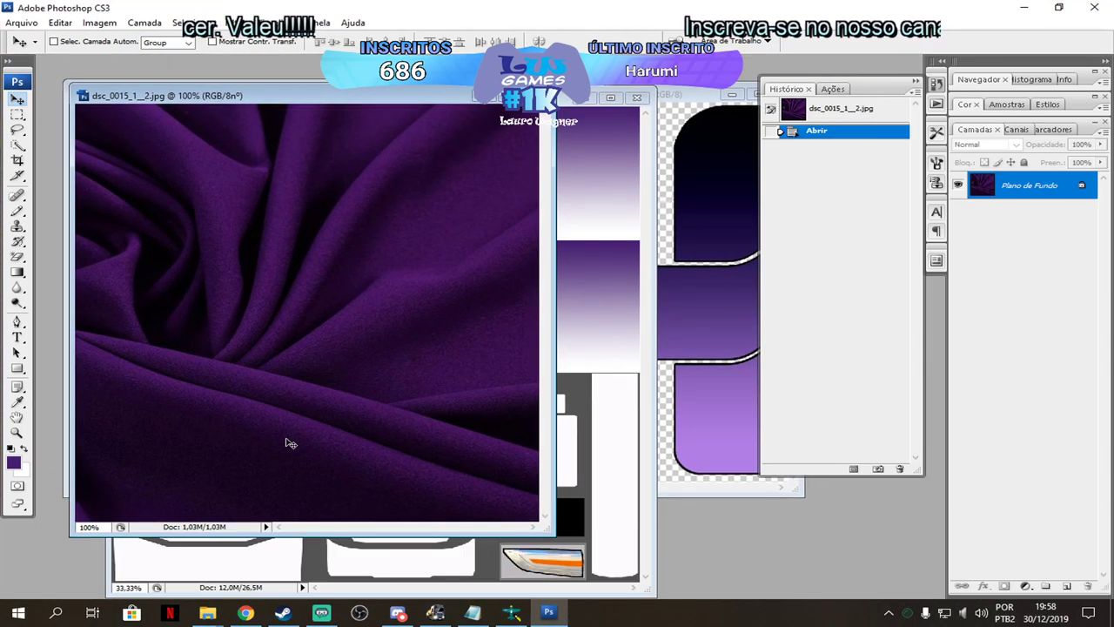
pyautogui.moveTo(230, 343); pyautogui.dragTo(631, 398)
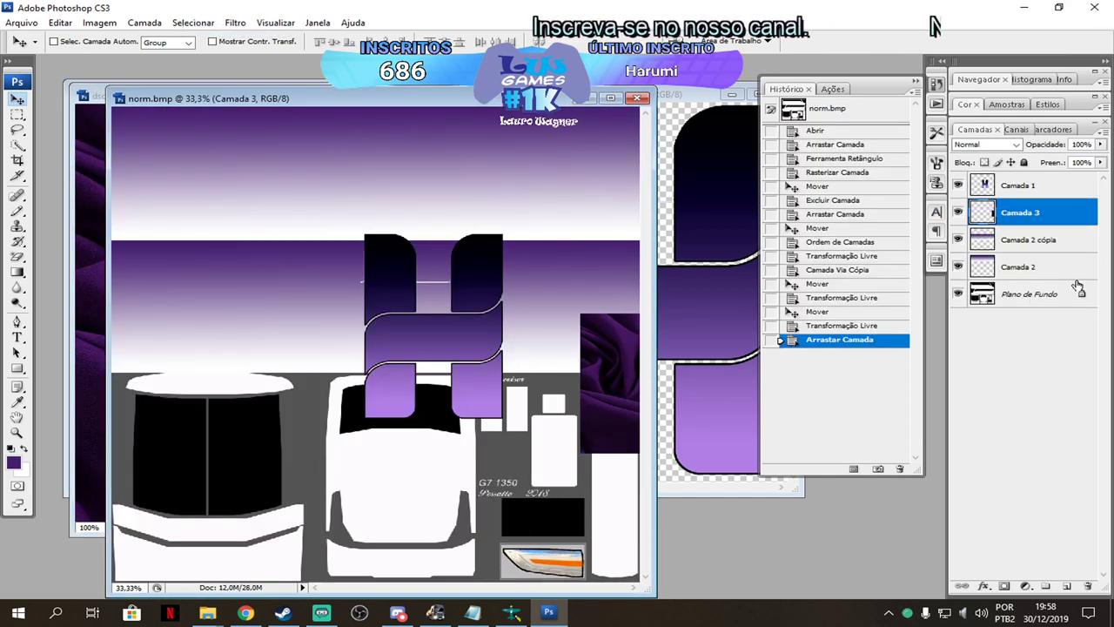
# Delete the two purple gradient layers, Camada 2 cópia and Camada 2, from norm.bmp.
pyautogui.click(1056, 251)
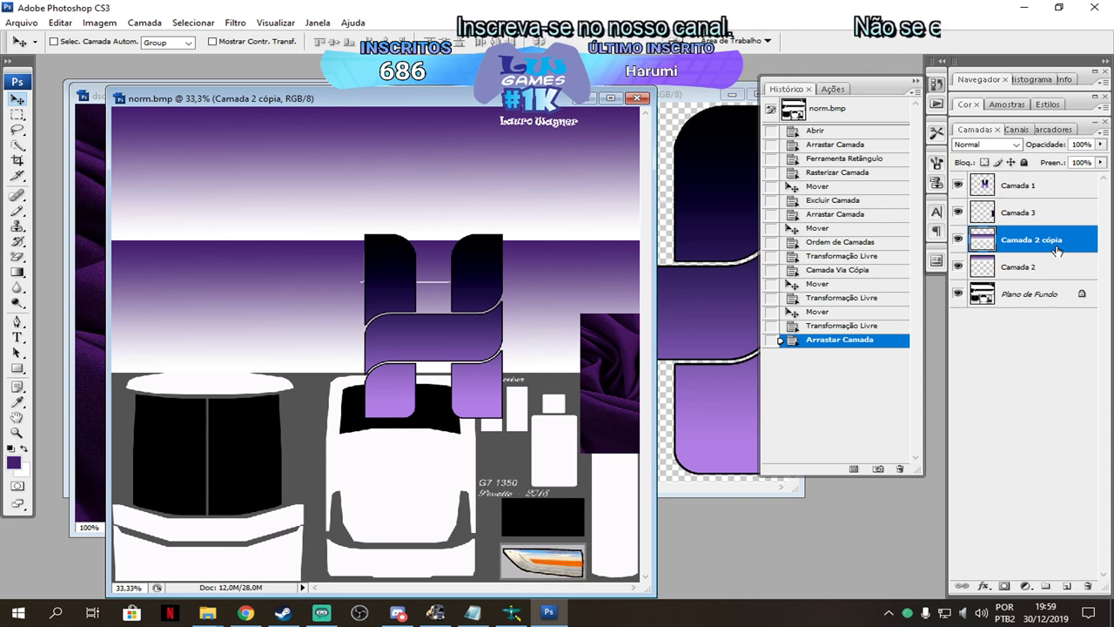
pyautogui.press('Delete')
pyautogui.press('Delete')
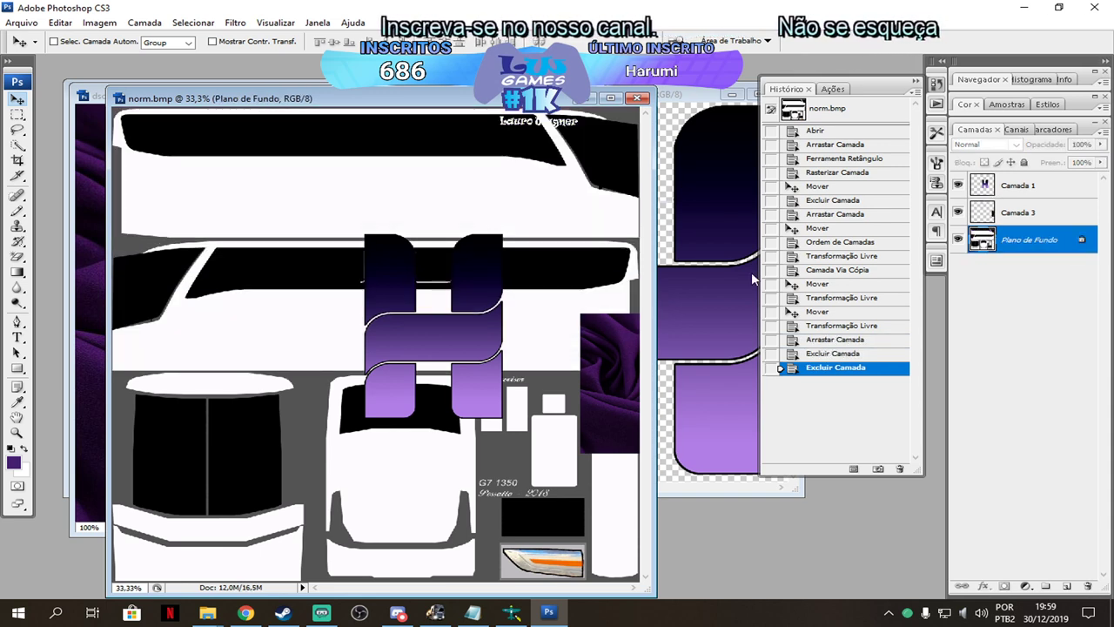
pyautogui.press('Delete')
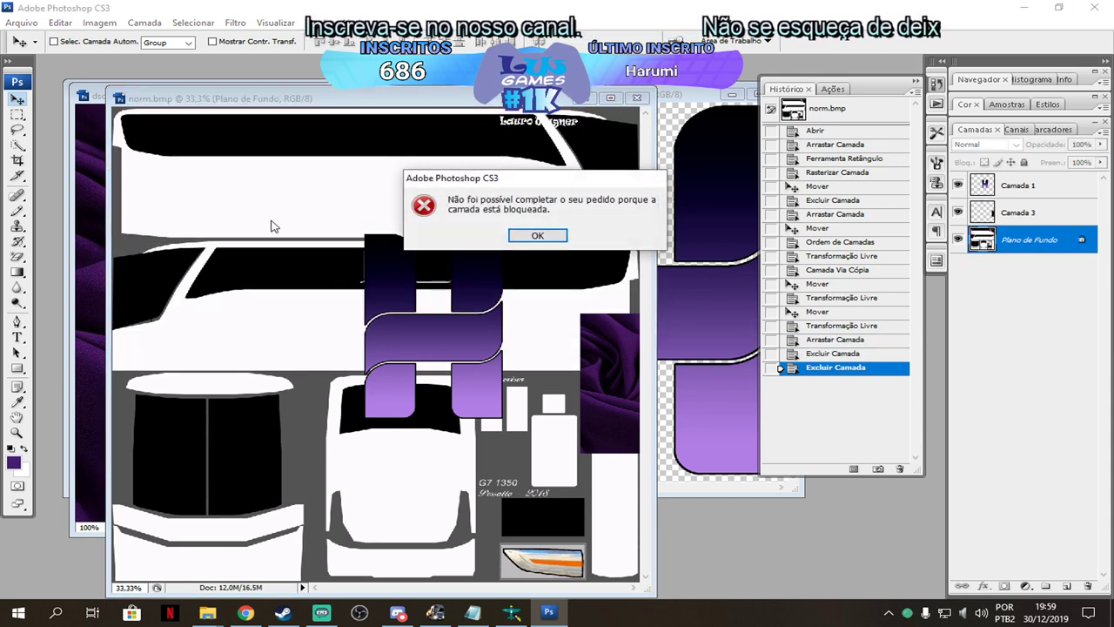
pyautogui.click(545, 243)
# Move the fabric layer to the template's upper-left corner and stretch it over the upper bus side, about 353.4% wide and 96.5% high.
pyautogui.click(1056, 221)
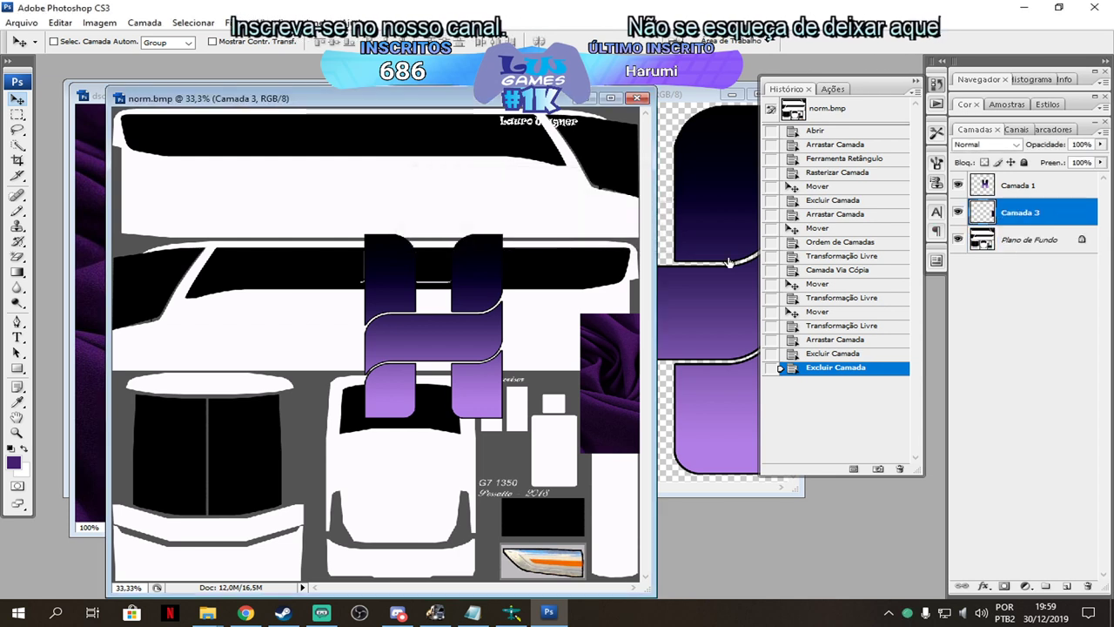
pyautogui.moveTo(585, 358); pyautogui.dragTo(148, 156)
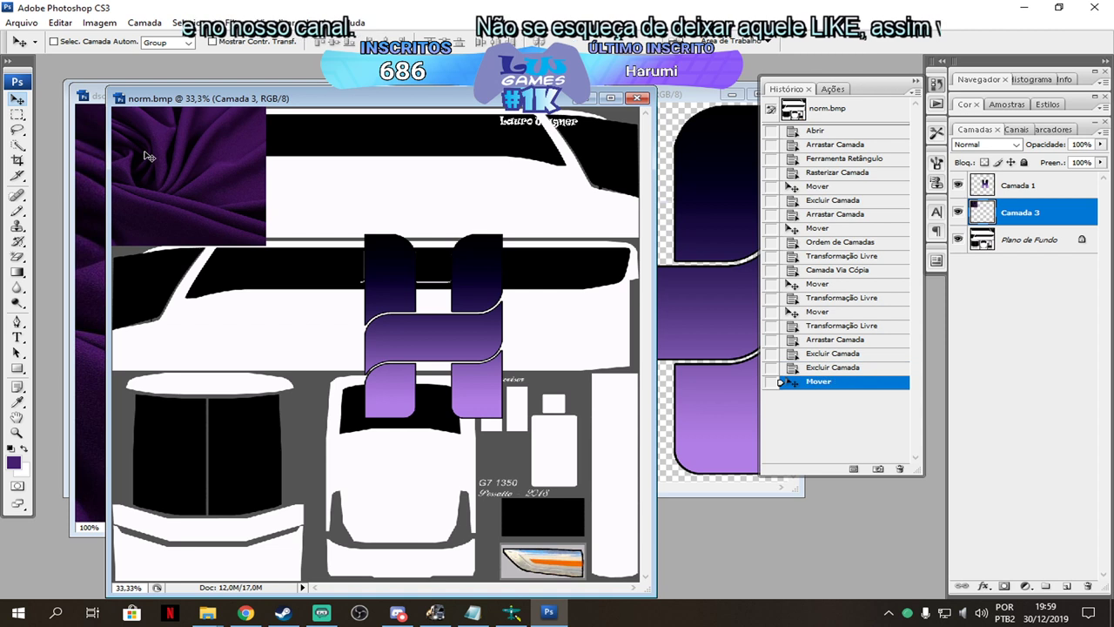
pyautogui.hotkey('ctrl', 't')
pyautogui.moveTo(268, 177); pyautogui.dragTo(660, 178)
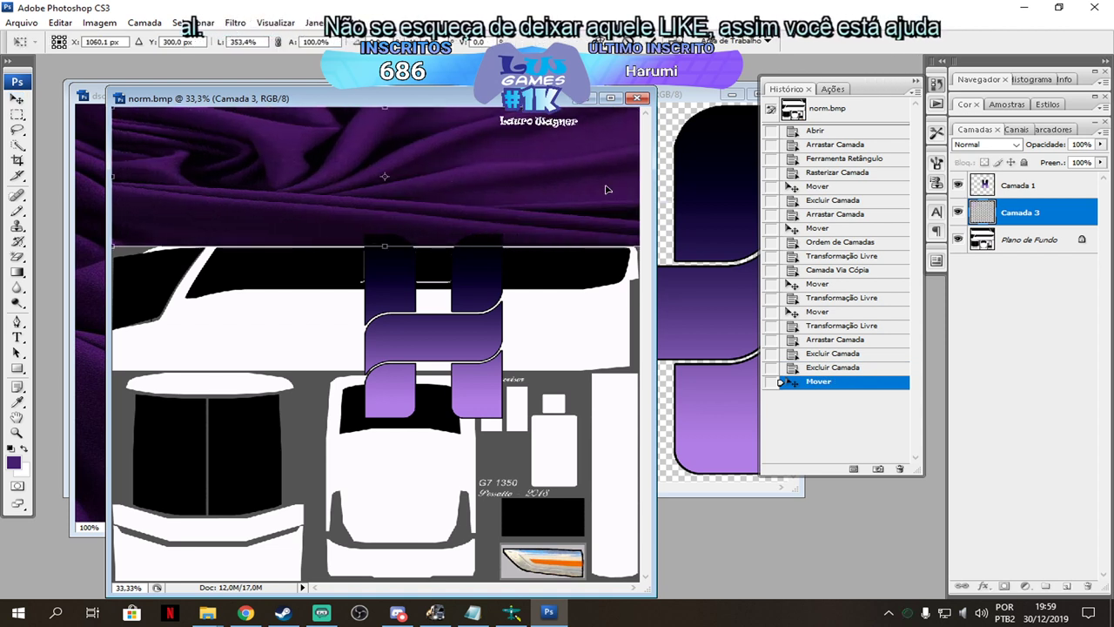
pyautogui.moveTo(396, 248)
pyautogui.mouseDown()
pyautogui.moveTo(402, 222)
pyautogui.moveTo(402, 241)
pyautogui.mouseUp()
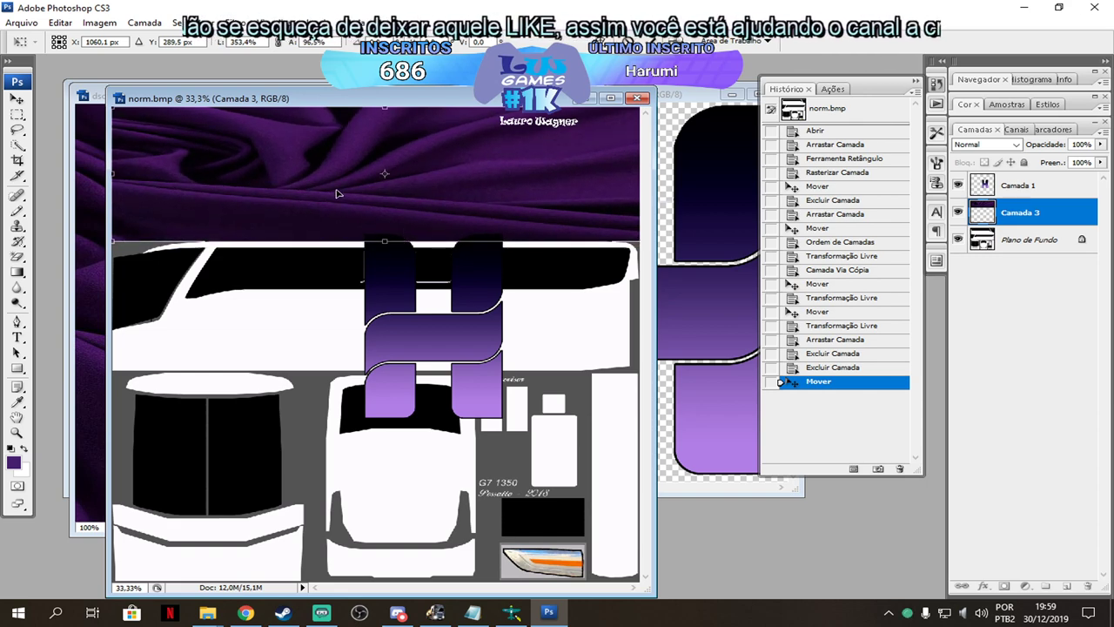
pyautogui.moveTo(336, 191)
pyautogui.mouseDown()
pyautogui.moveTo(339, 324)
pyautogui.moveTo(342, 218)
pyautogui.moveTo(353, 212)
pyautogui.moveTo(338, 196)
pyautogui.mouseUp()
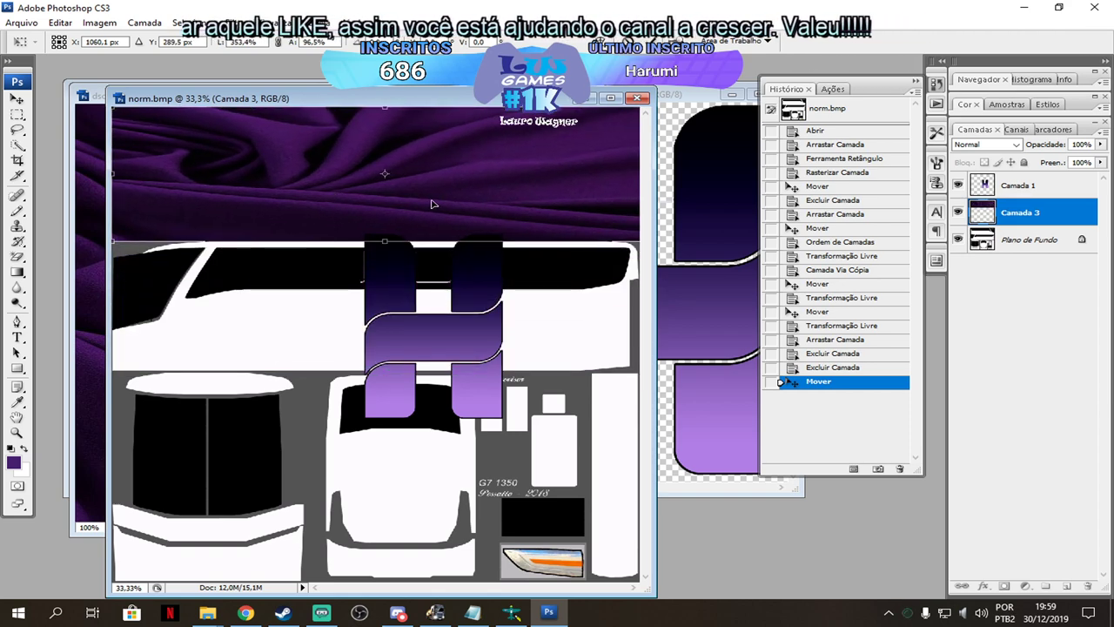
pyautogui.press('Return')
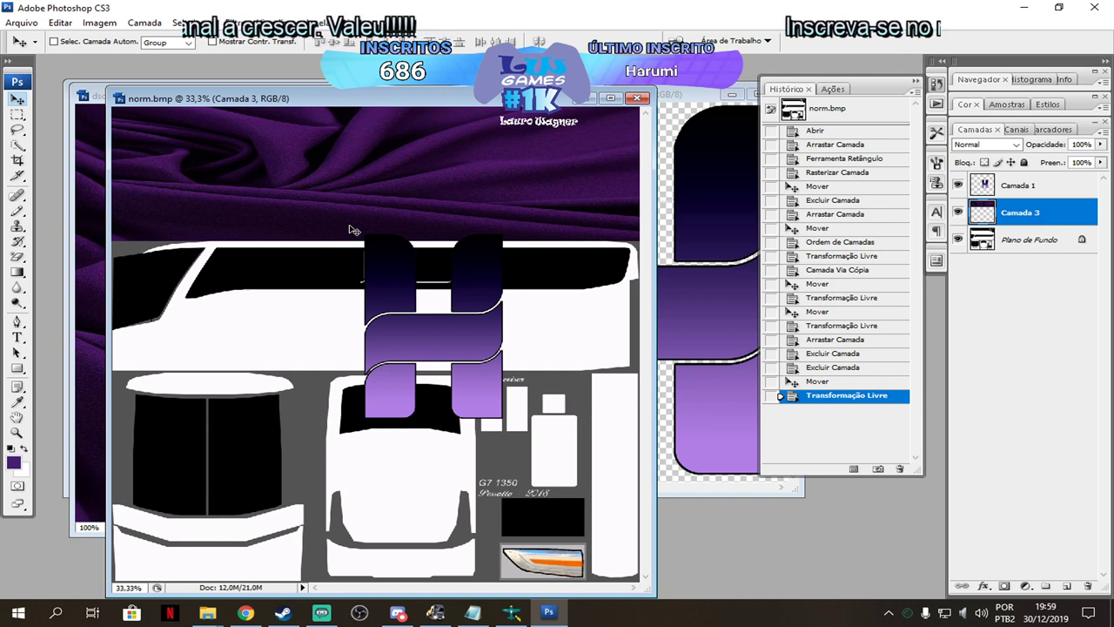
# Fine-tune the fabric's lower edge to the upper bus side, and place a duplicate of the layer over the second bus side.
pyautogui.hotkey('ctrl', 't')
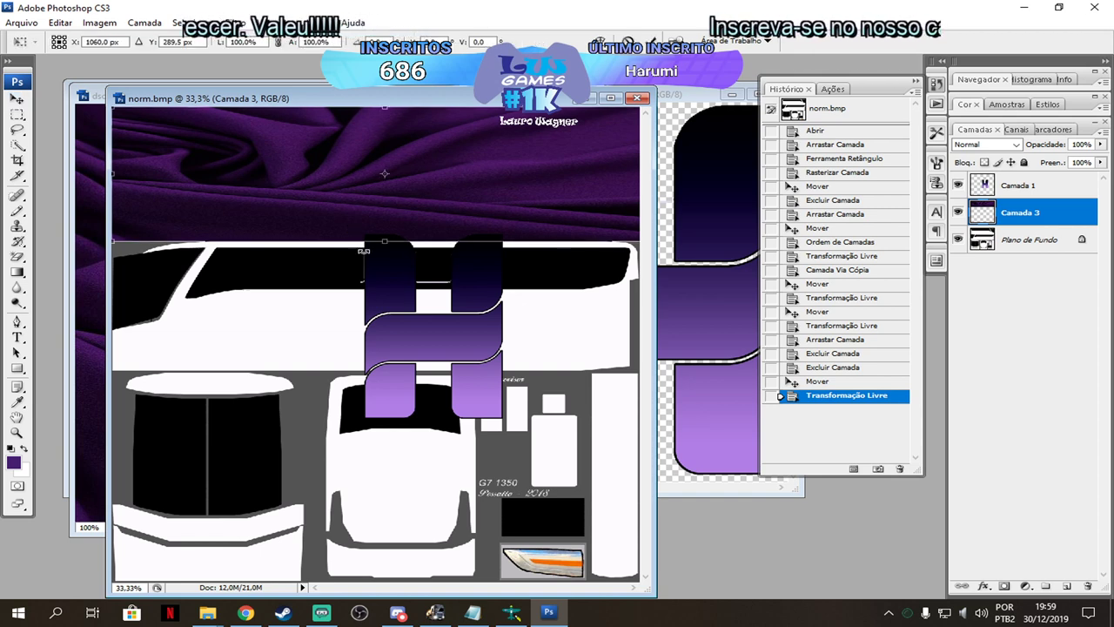
pyautogui.moveTo(381, 238); pyautogui.dragTo(439, 243)
pyautogui.press('Return')
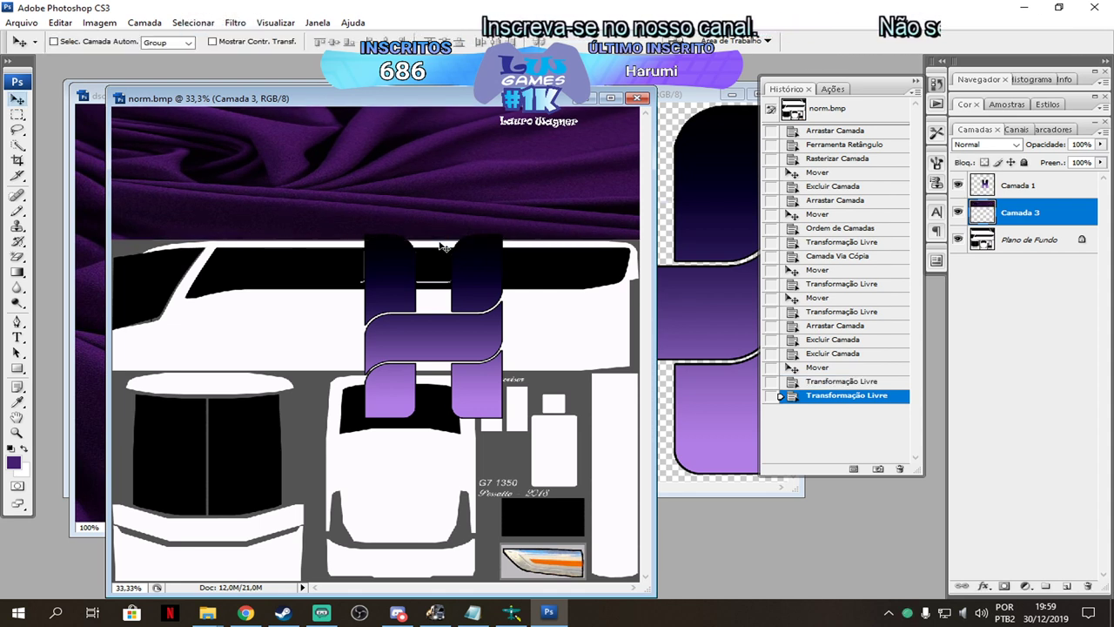
pyautogui.hotkey('ctrl', 'j')
pyautogui.moveTo(438, 229); pyautogui.dragTo(386, 326)
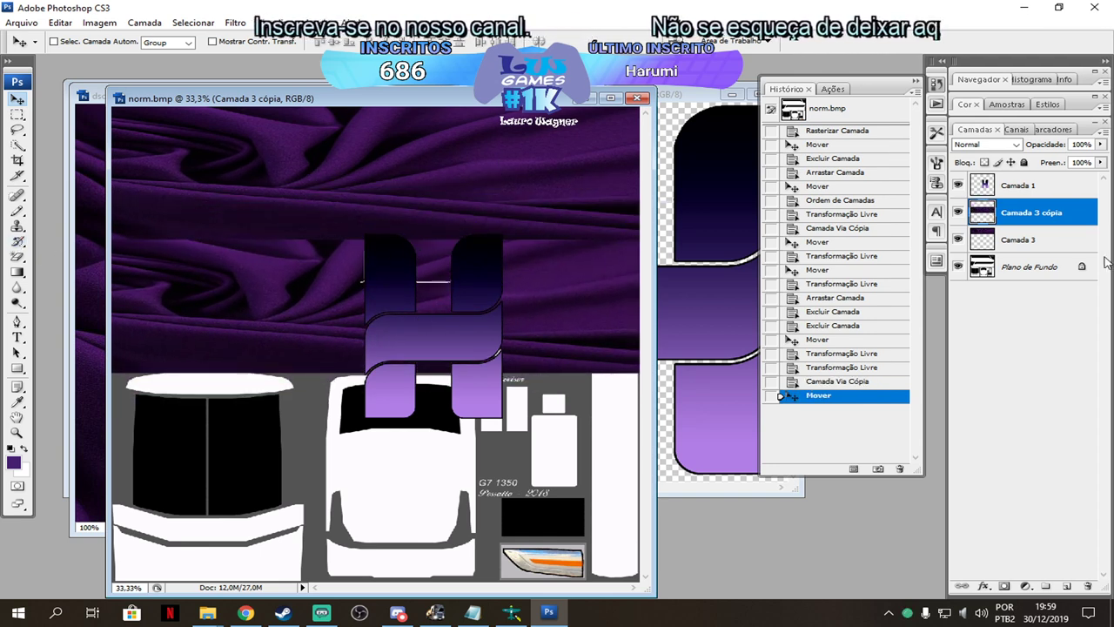
# Flip the Camada 3 fabric layer on the upper bus side horizontally.
pyautogui.rightClick(1049, 244)
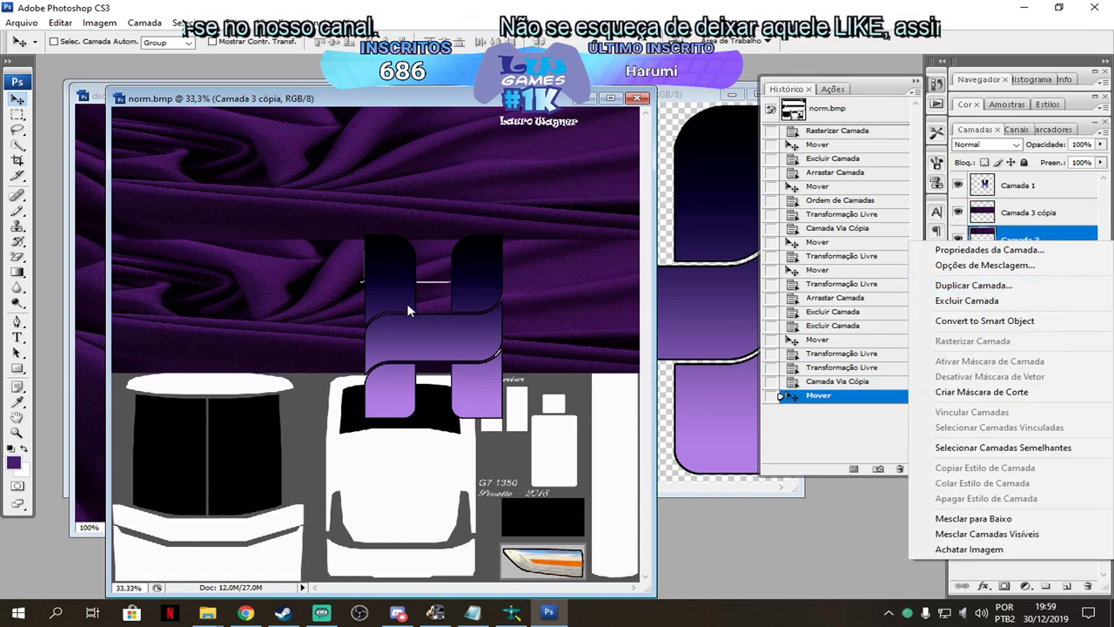
pyautogui.click(535, 279)
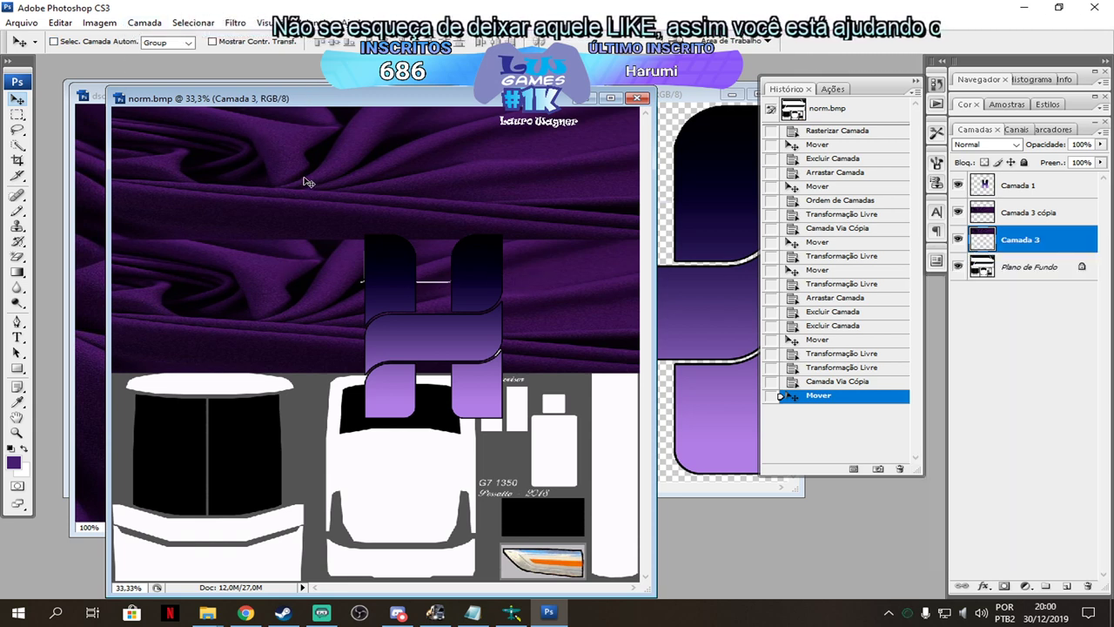
pyautogui.click(1033, 218)
pyautogui.click(1032, 239)
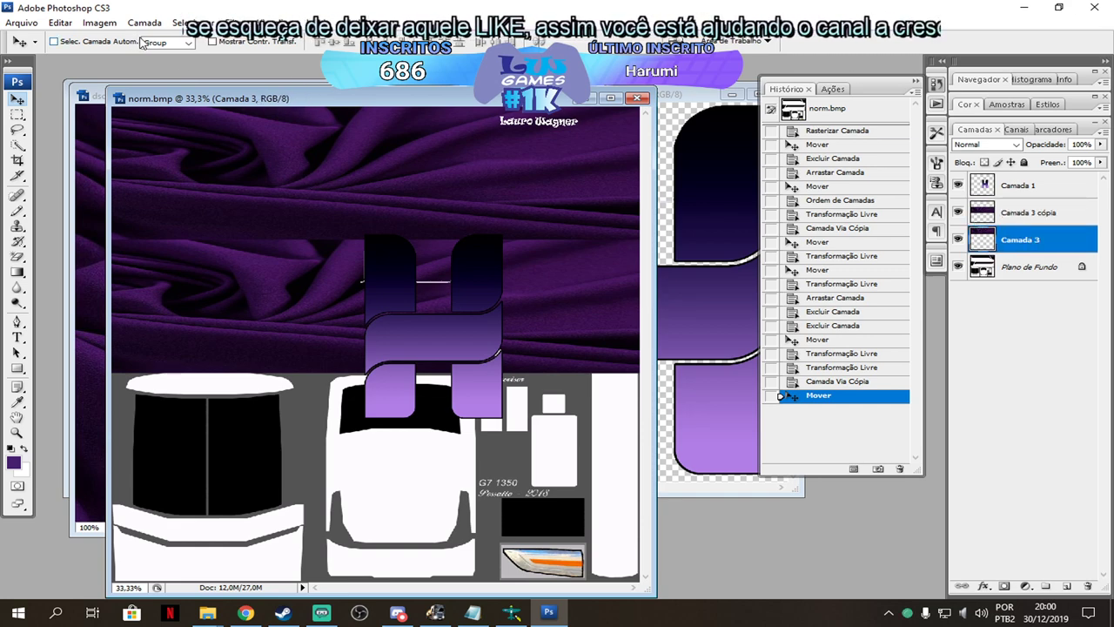
pyautogui.click(94, 23)
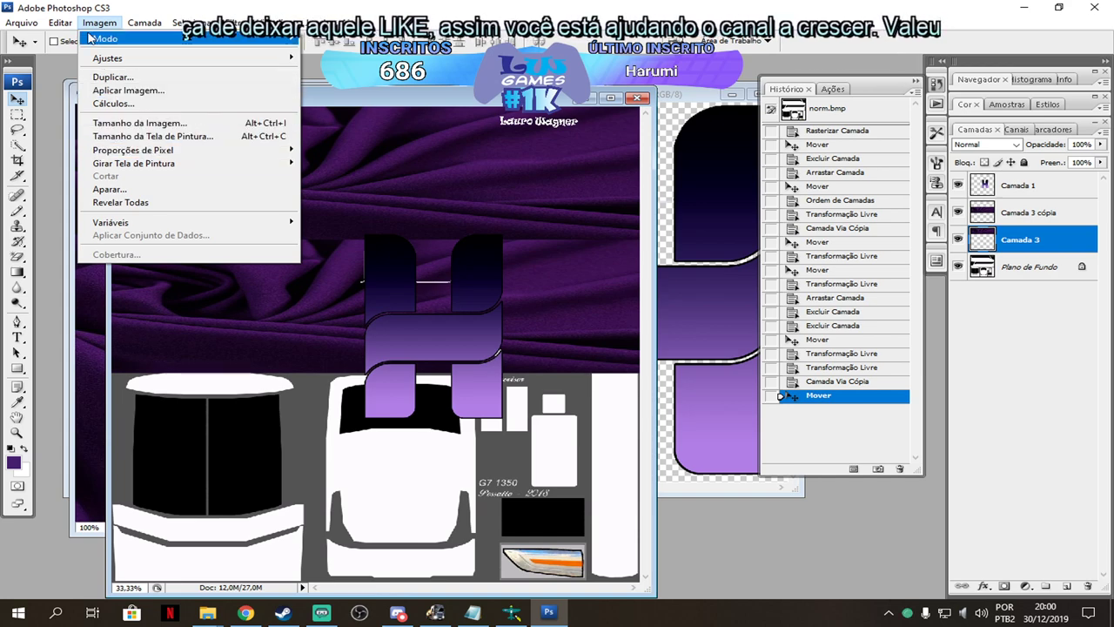
pyautogui.moveTo(59, 23)
pyautogui.moveTo(139, 268)
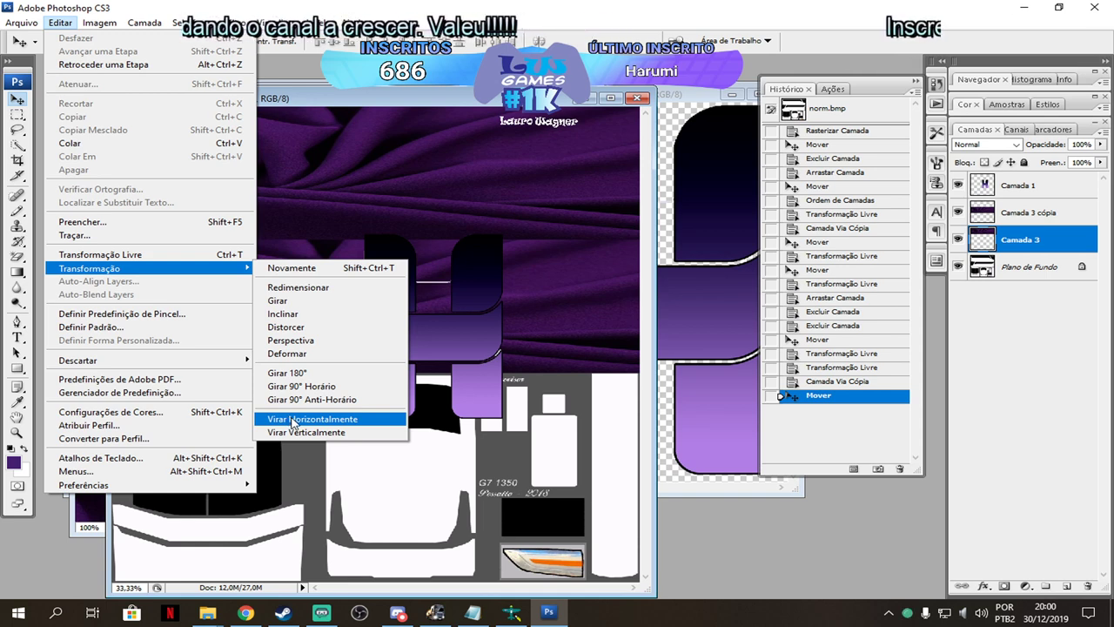
pyautogui.click(293, 421)
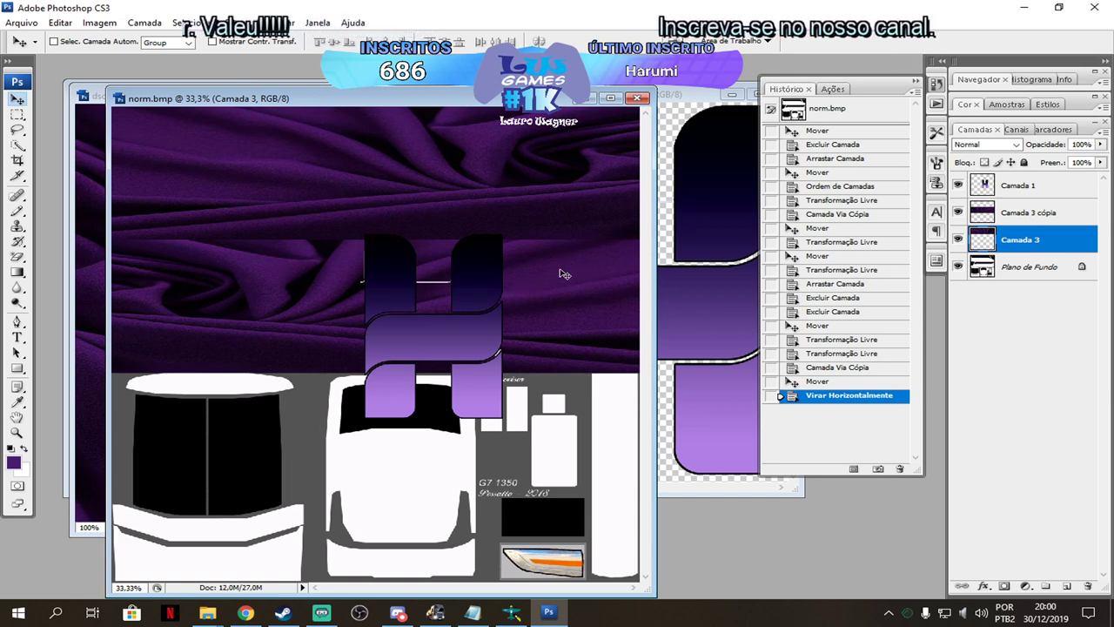
# Duplicate the Camada 3 cópia fabric layer and move the duplicate to the lower edge of the template.
pyautogui.click(1047, 217)
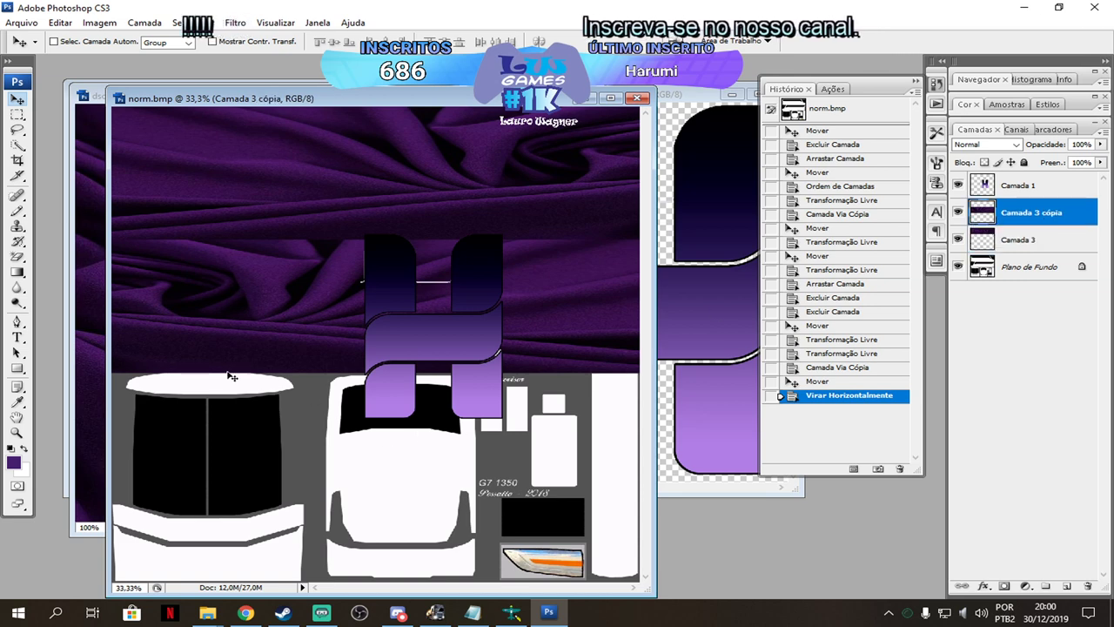
pyautogui.hotkey('ctrl', 'j')
pyautogui.moveTo(226, 341); pyautogui.dragTo(274, 530)
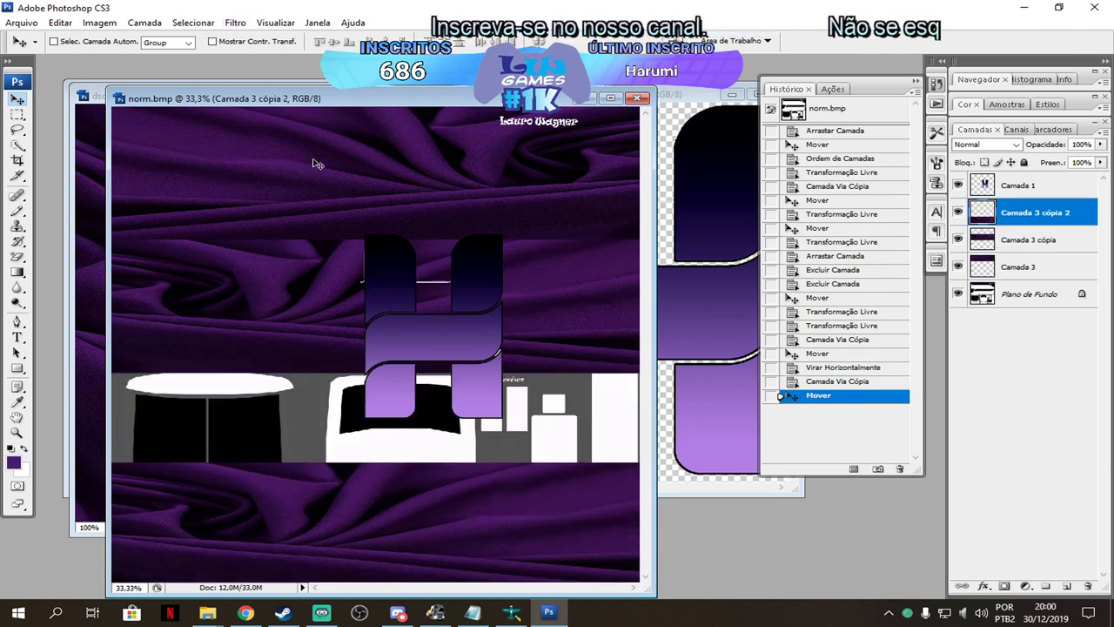
# Convert the locked template background into the regular layer Camada 0, maximize the document, and move this layer above all others.
pyautogui.doubleClick(1051, 301)
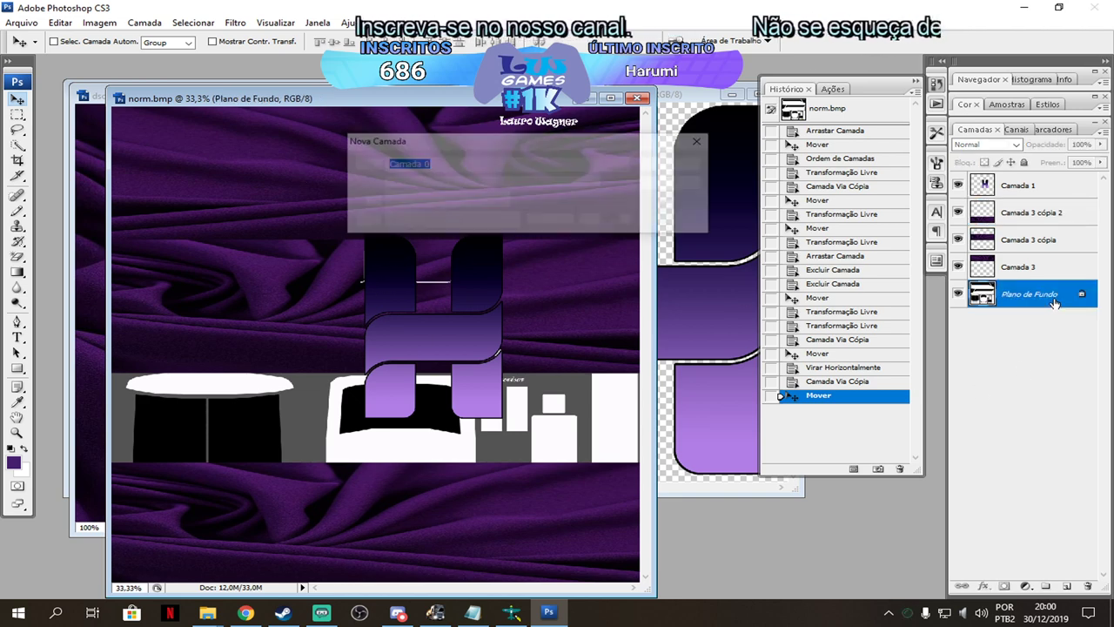
pyautogui.click(670, 164)
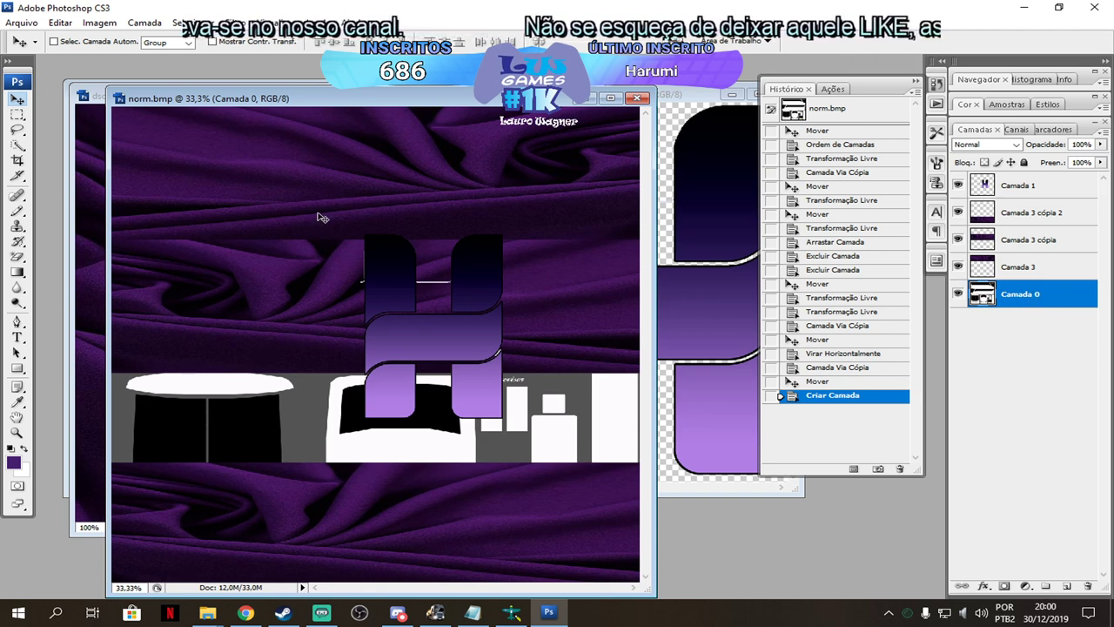
pyautogui.click(610, 98)
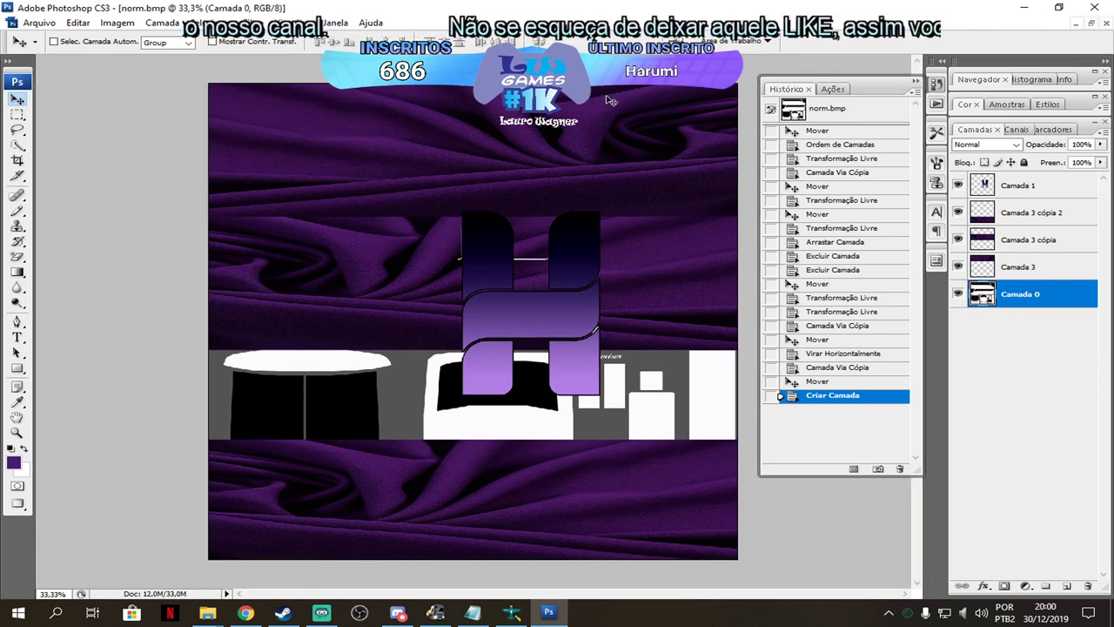
pyautogui.moveTo(1046, 303); pyautogui.dragTo(1059, 181)
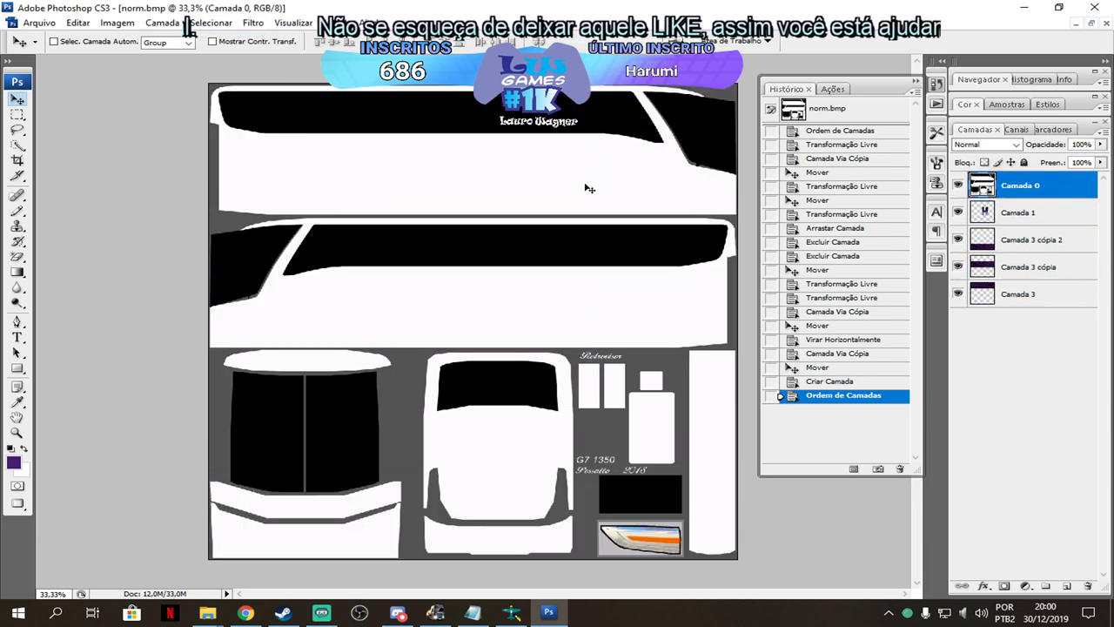
# Quick-select the black windows and grey areas around the body panels on Camada 0, and move that layer to the bottom of the stack.
pyautogui.click(17, 148)
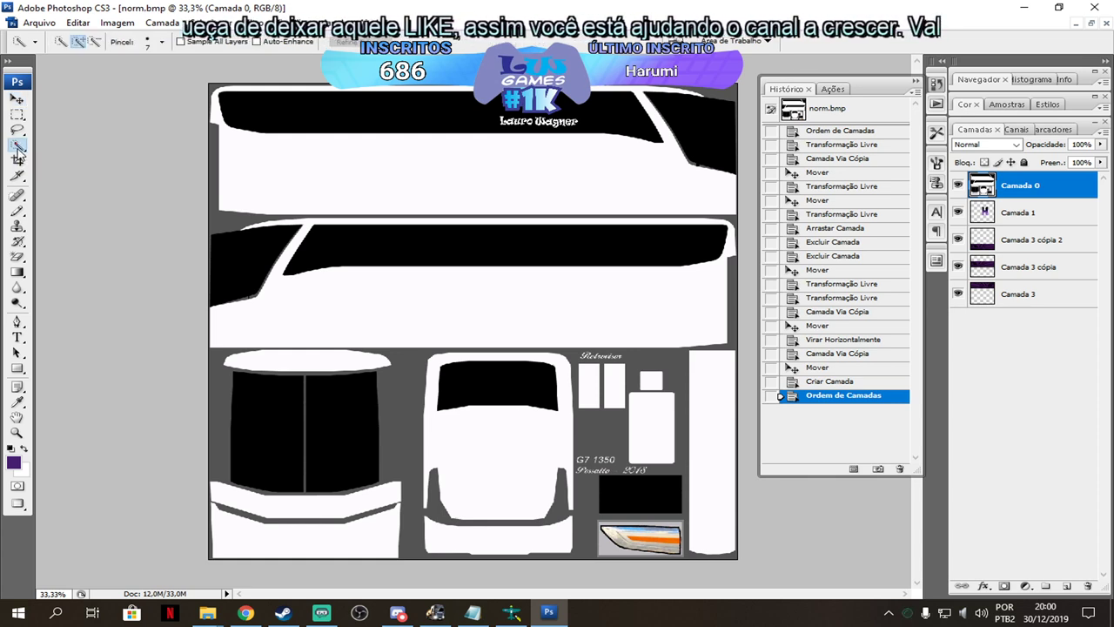
pyautogui.click(337, 121)
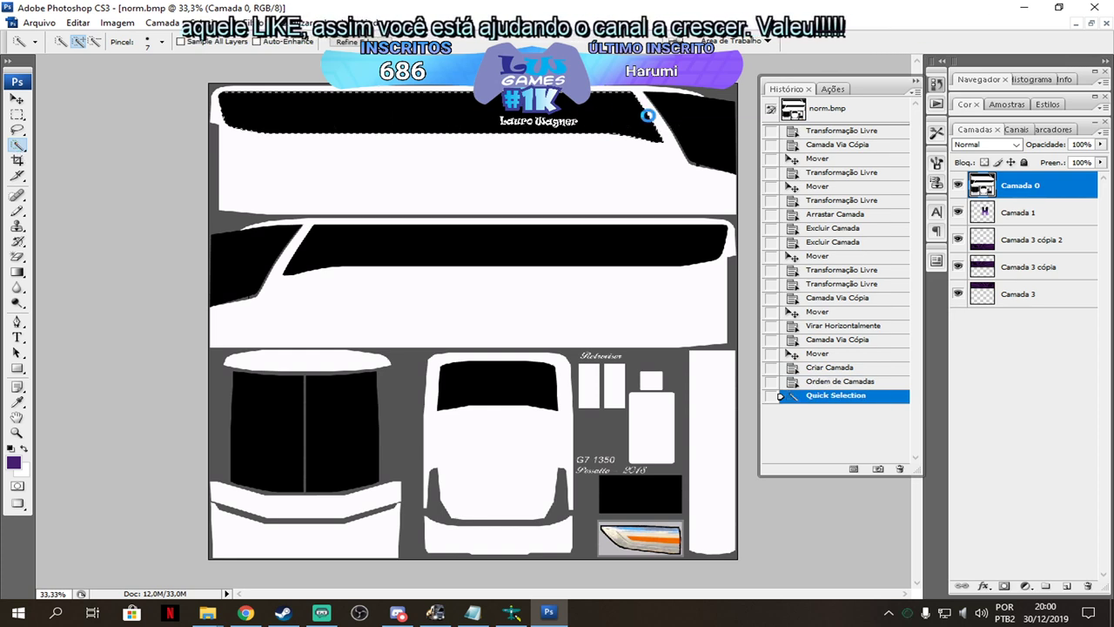
pyautogui.click(623, 115)
pyautogui.click(702, 129)
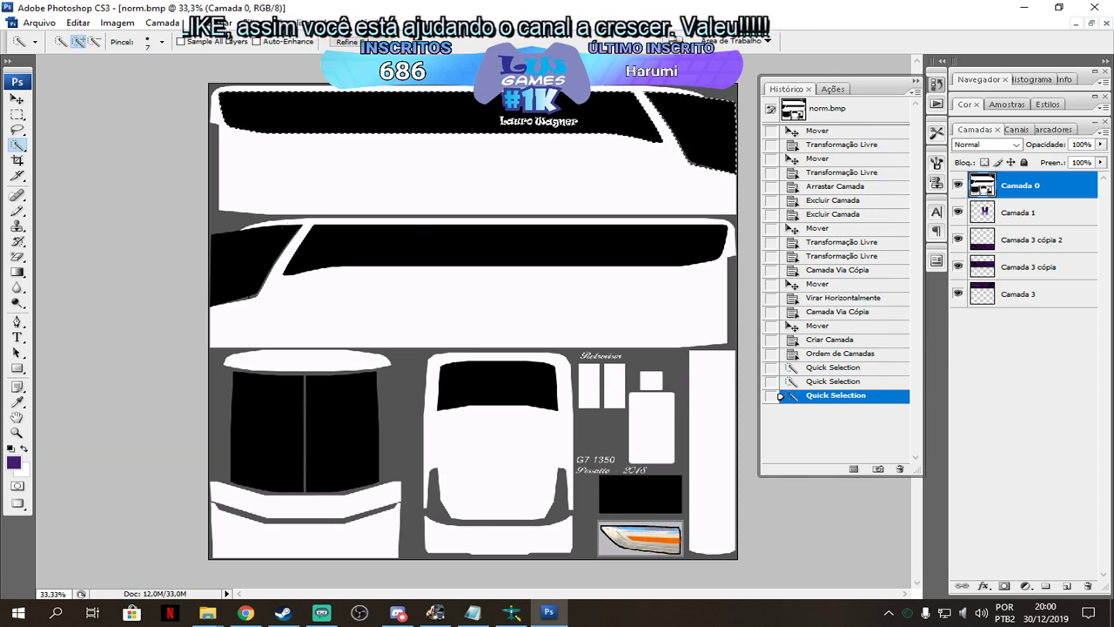
pyautogui.click(216, 174)
pyautogui.moveTo(250, 259); pyautogui.dragTo(496, 245)
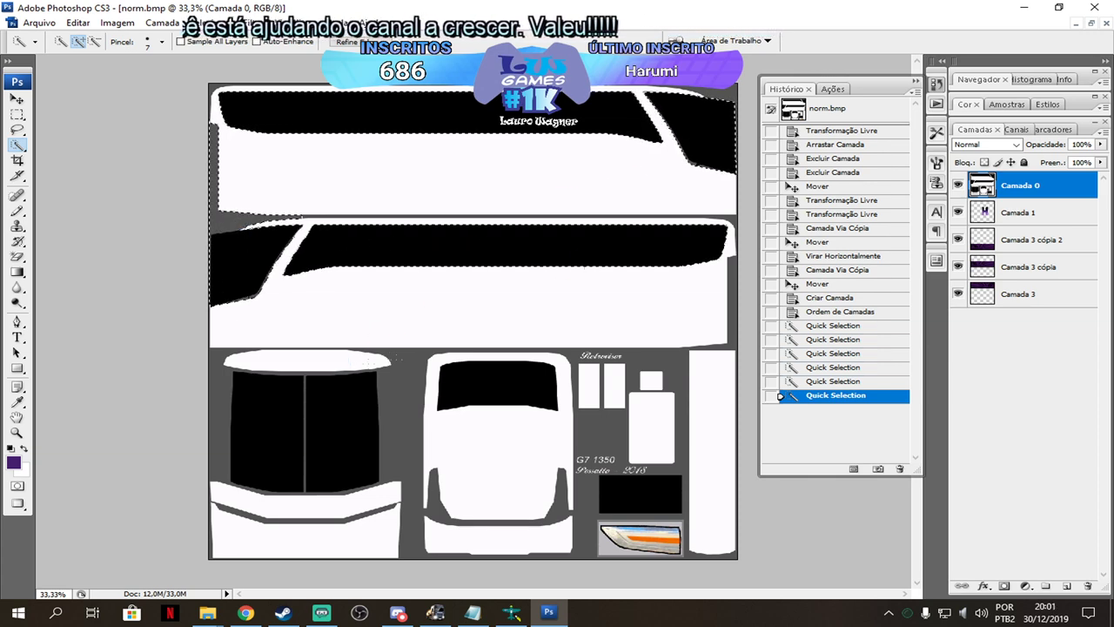
pyautogui.moveTo(305, 391); pyautogui.dragTo(235, 380)
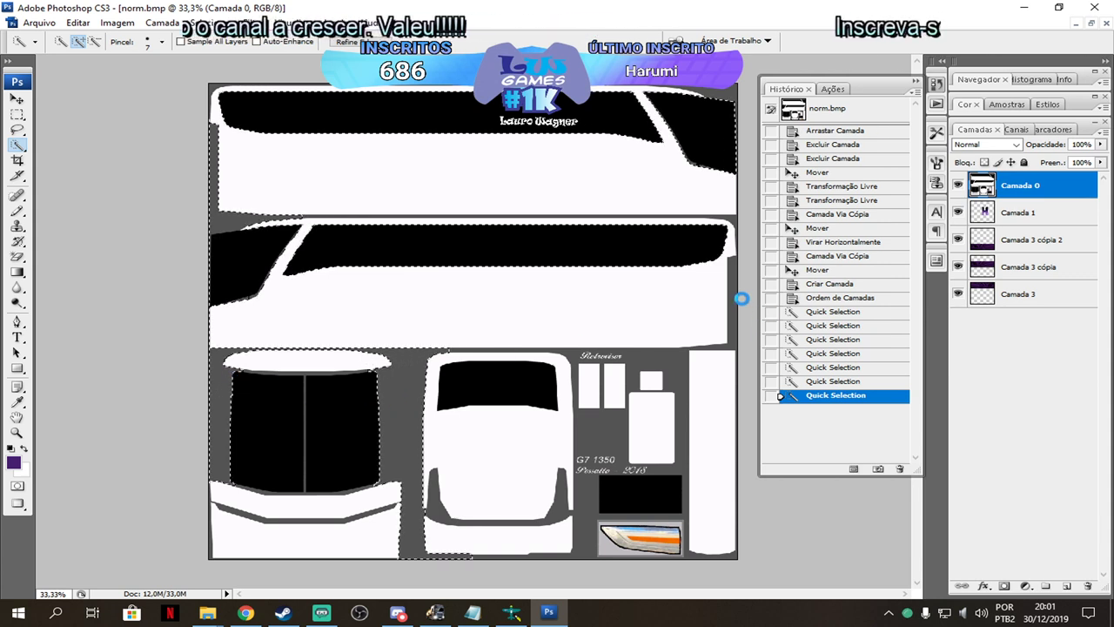
pyautogui.click(656, 351)
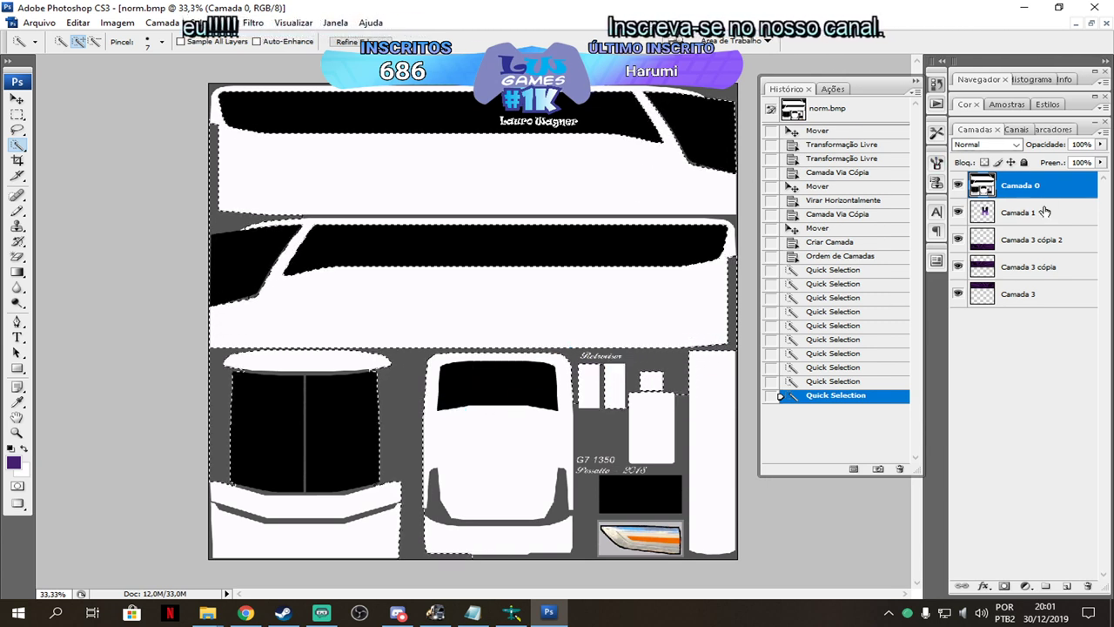
pyautogui.moveTo(1031, 186); pyautogui.dragTo(1043, 311)
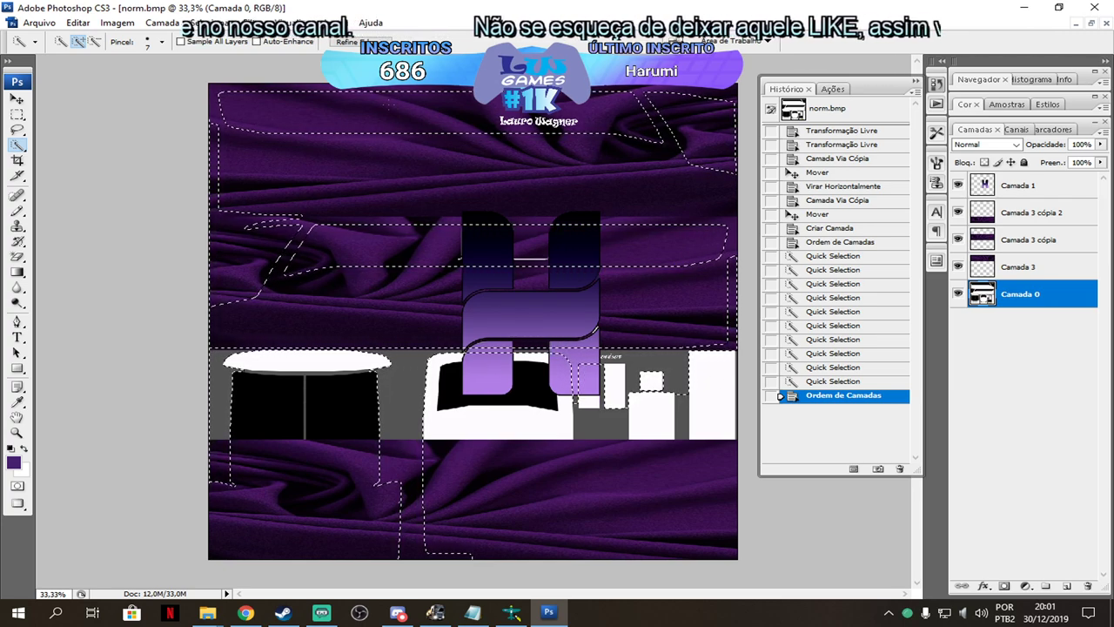
# Try to clear the selected window and grey areas from the Camada 0 template layer.
pyautogui.press('Delete')
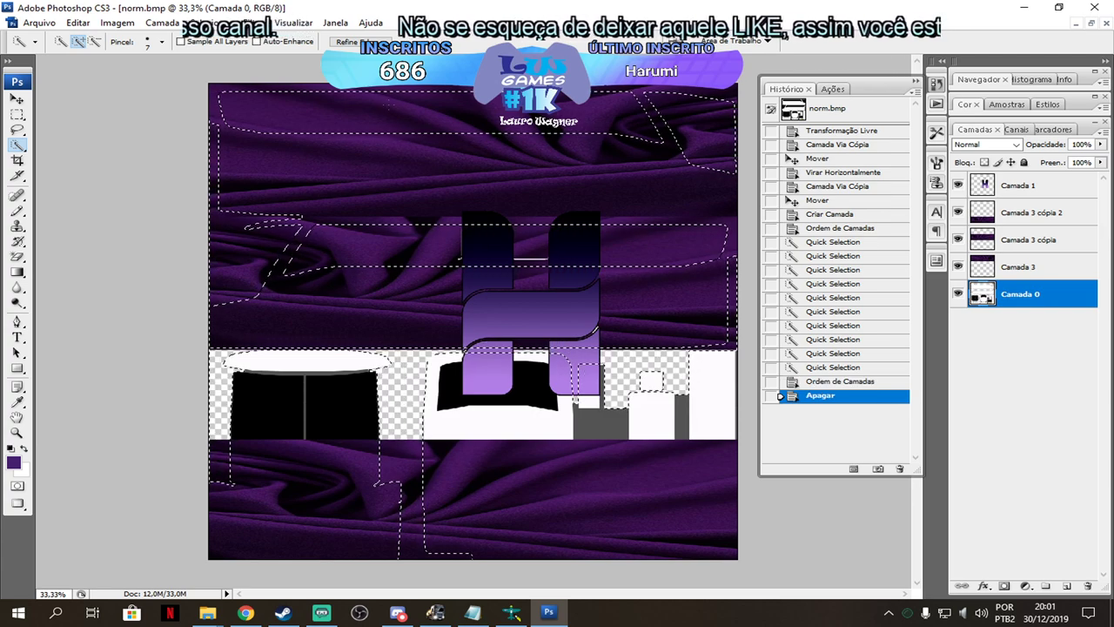
pyautogui.hotkey('ctrl', 'z')
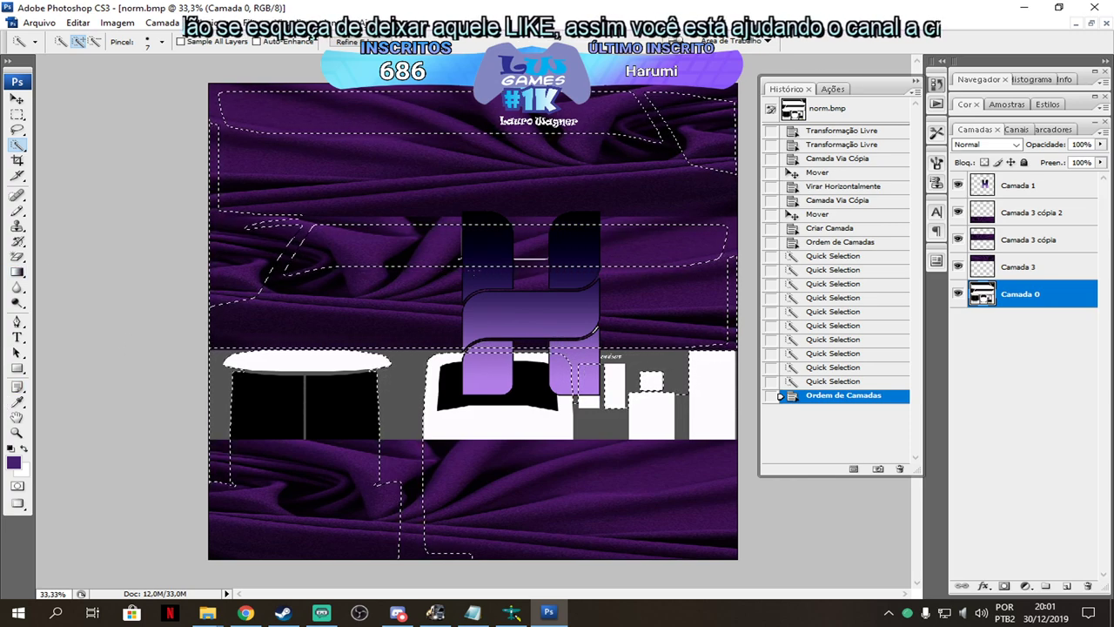
pyautogui.rightClick(473, 270)
# Delete the selected window and grey areas from the fabric layers Camada 3 and Camada 3 cópia.
pyautogui.click(1027, 269)
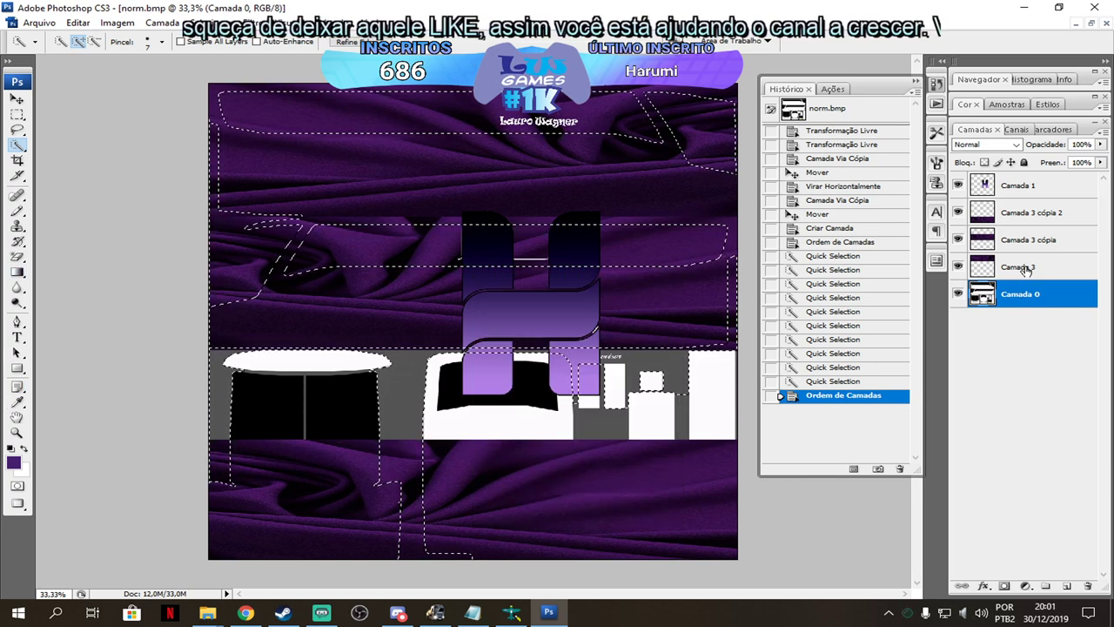
pyautogui.click(1031, 264)
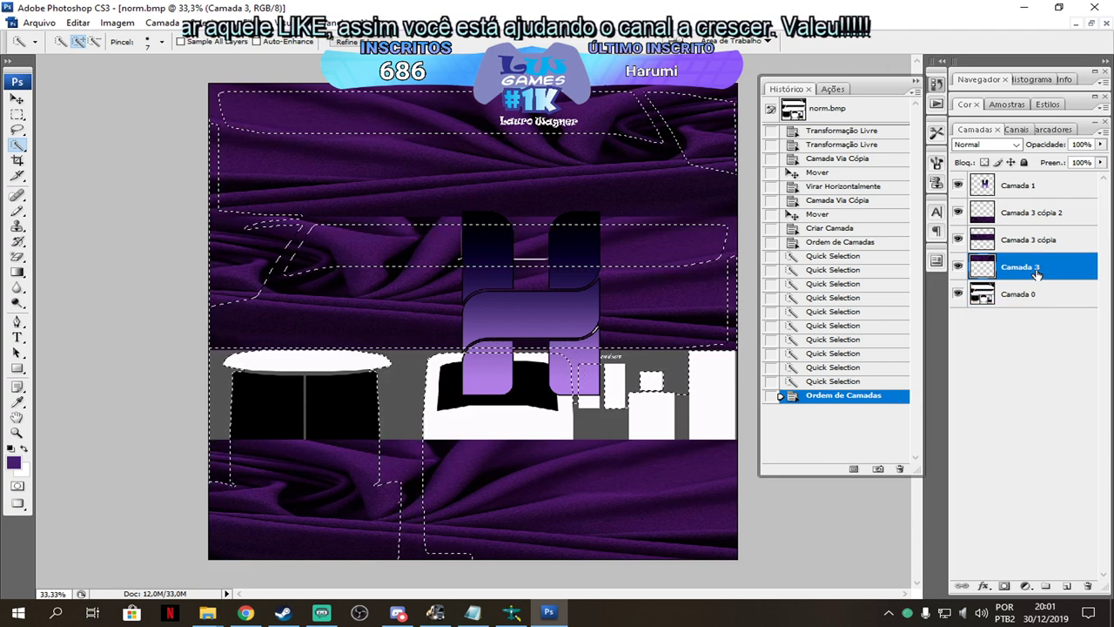
pyautogui.press('Delete')
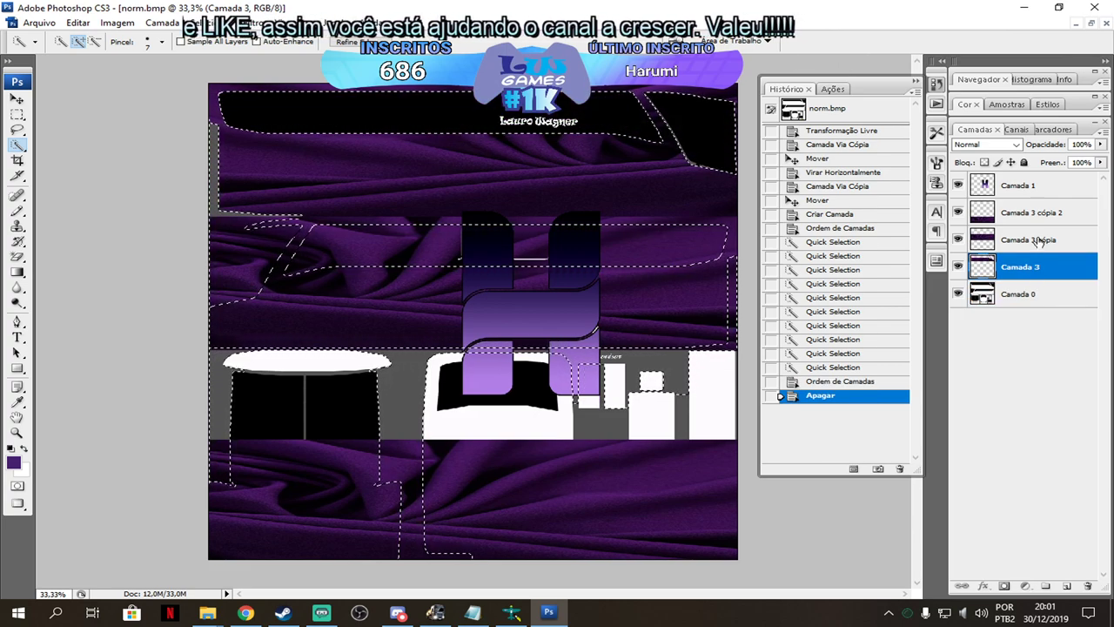
pyautogui.click(1037, 243)
pyautogui.press('Delete')
# Delete the selected areas from the Camada 3 cópia 2 fabric layer and cancel the selection.
pyautogui.click(1044, 221)
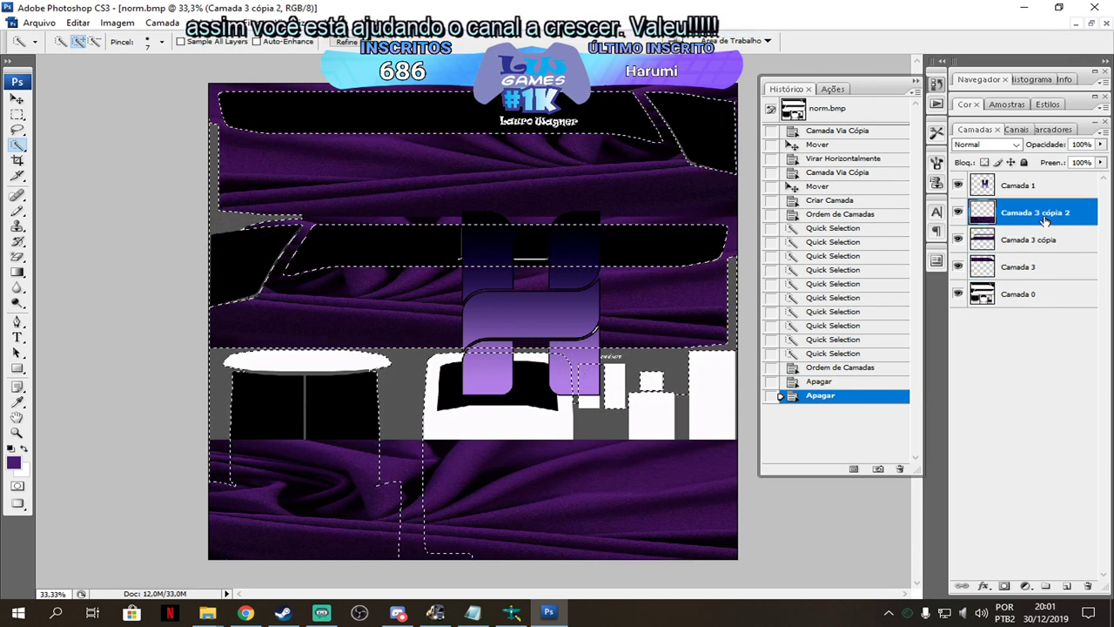
pyautogui.press('Delete')
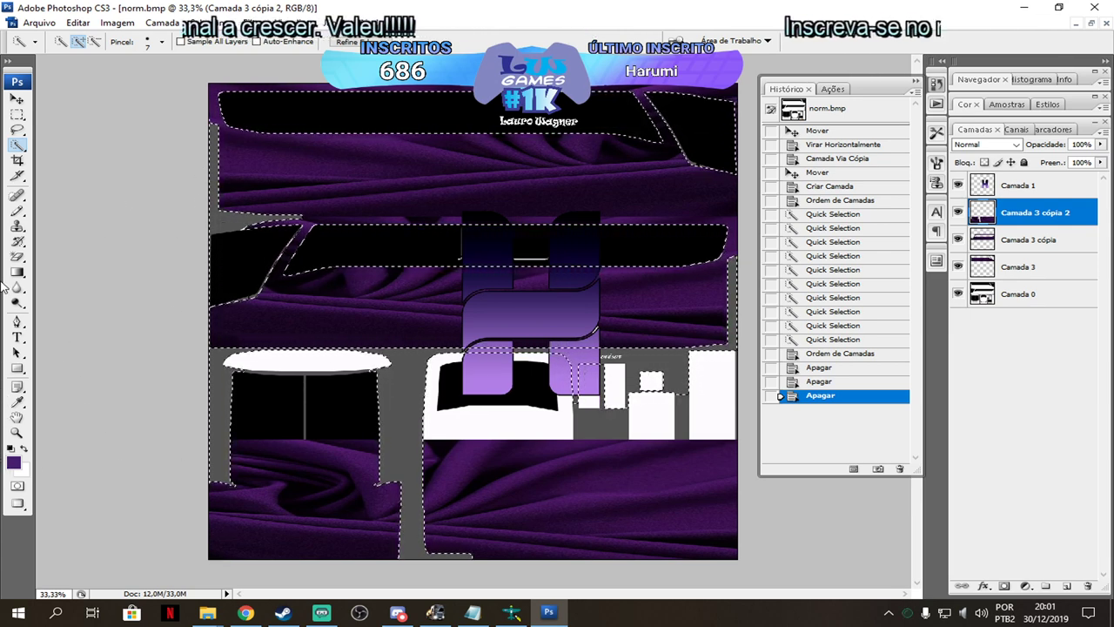
pyautogui.click(17, 114)
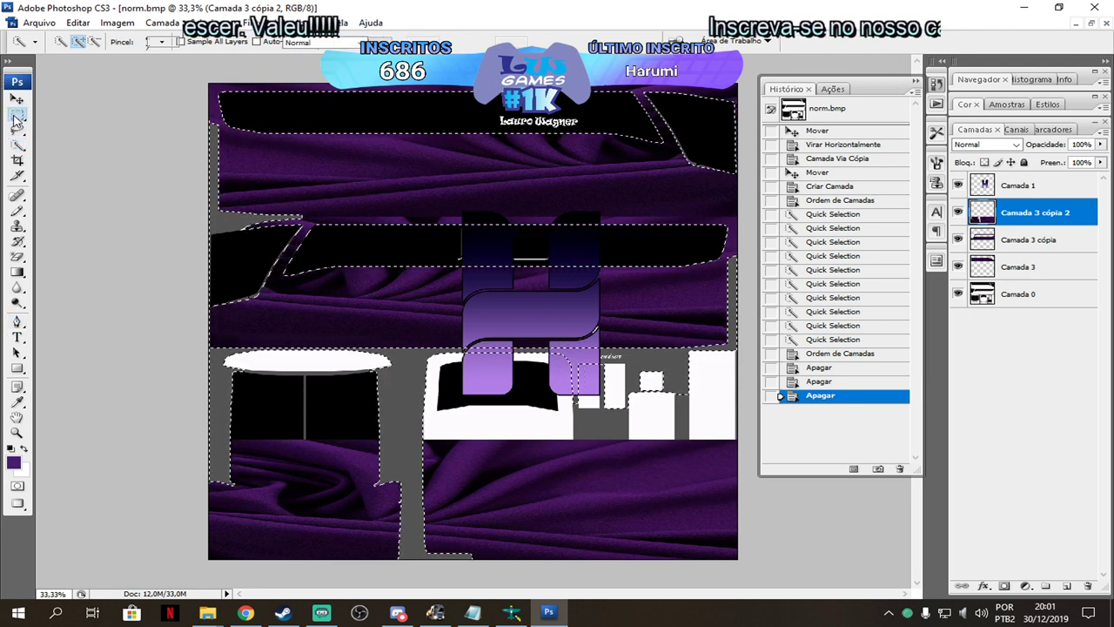
pyautogui.rightClick(353, 209)
pyautogui.click(414, 216)
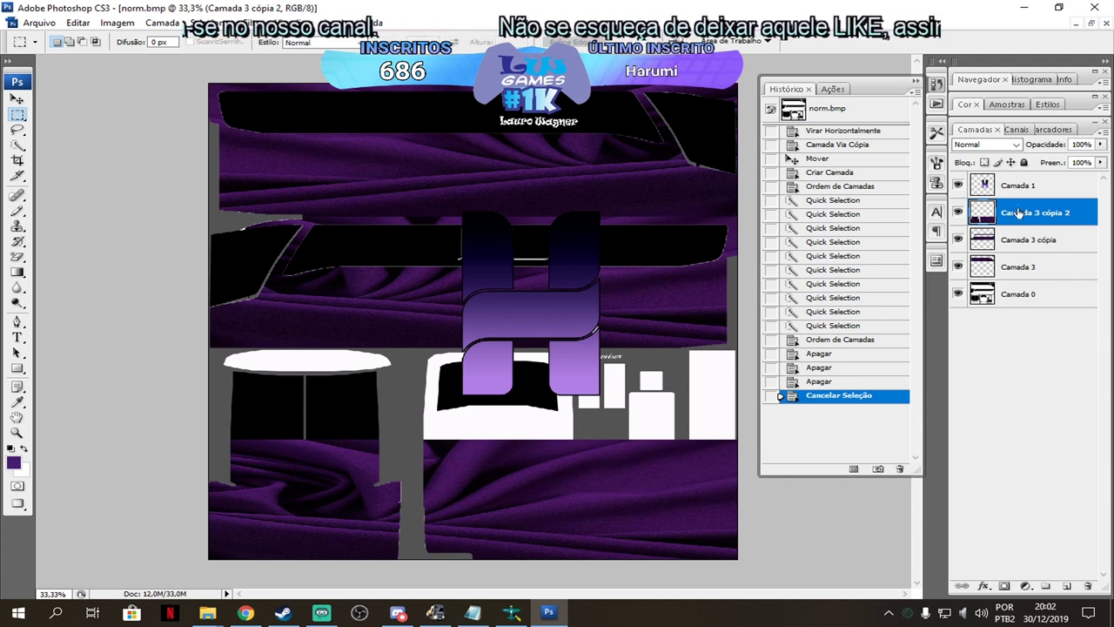
# Step the history back to before the Camada 3 cópia 2 deletion and cancel the selection.
pyautogui.click(822, 382)
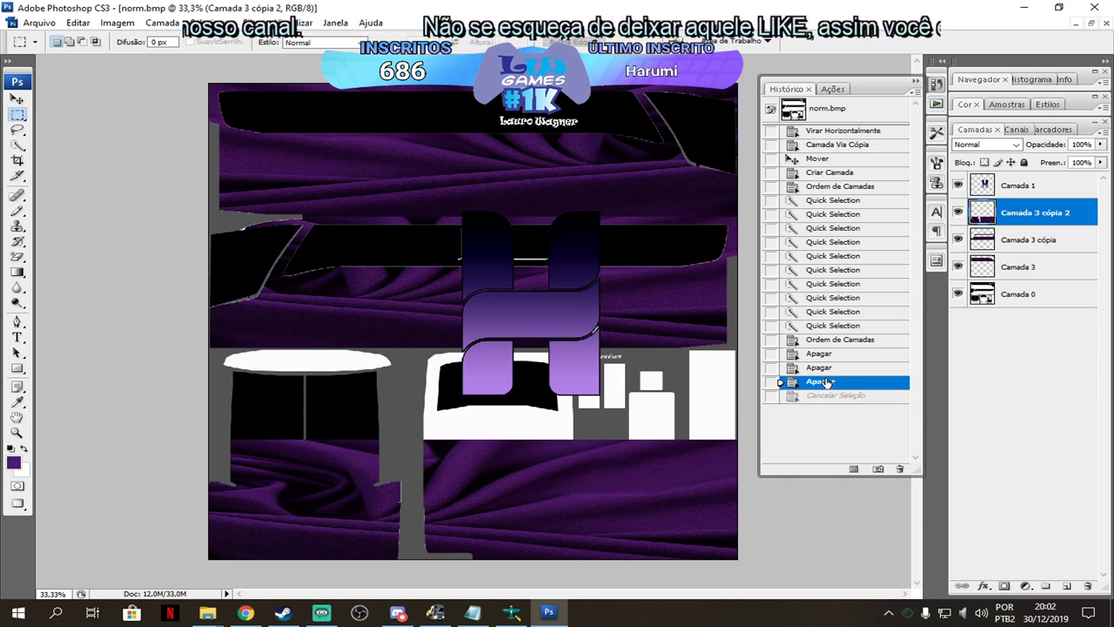
pyautogui.click(826, 369)
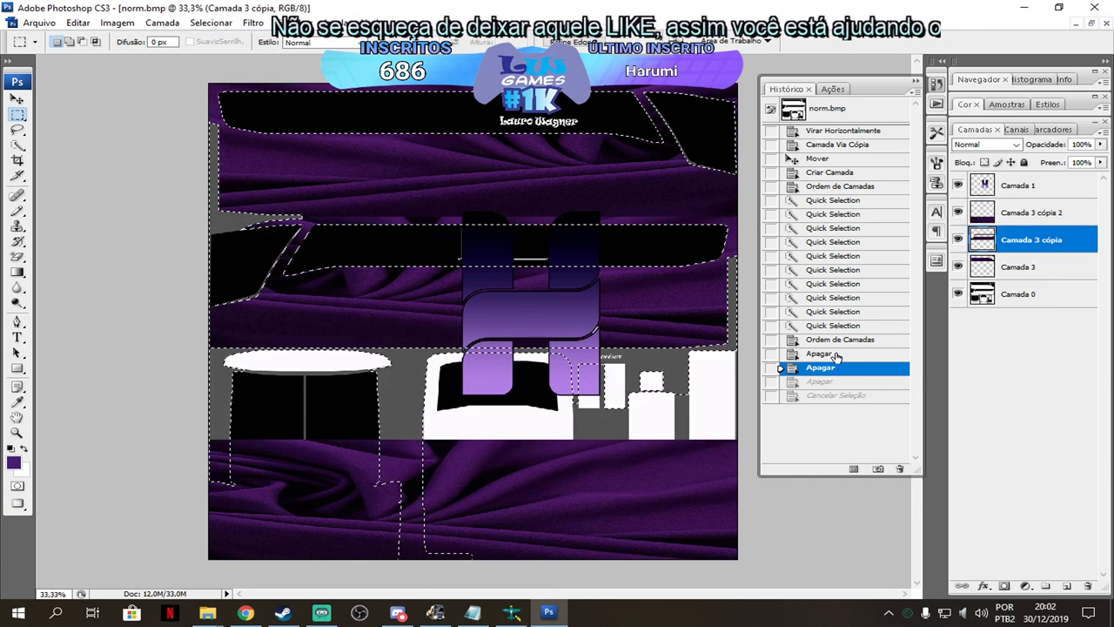
pyautogui.rightClick(246, 227)
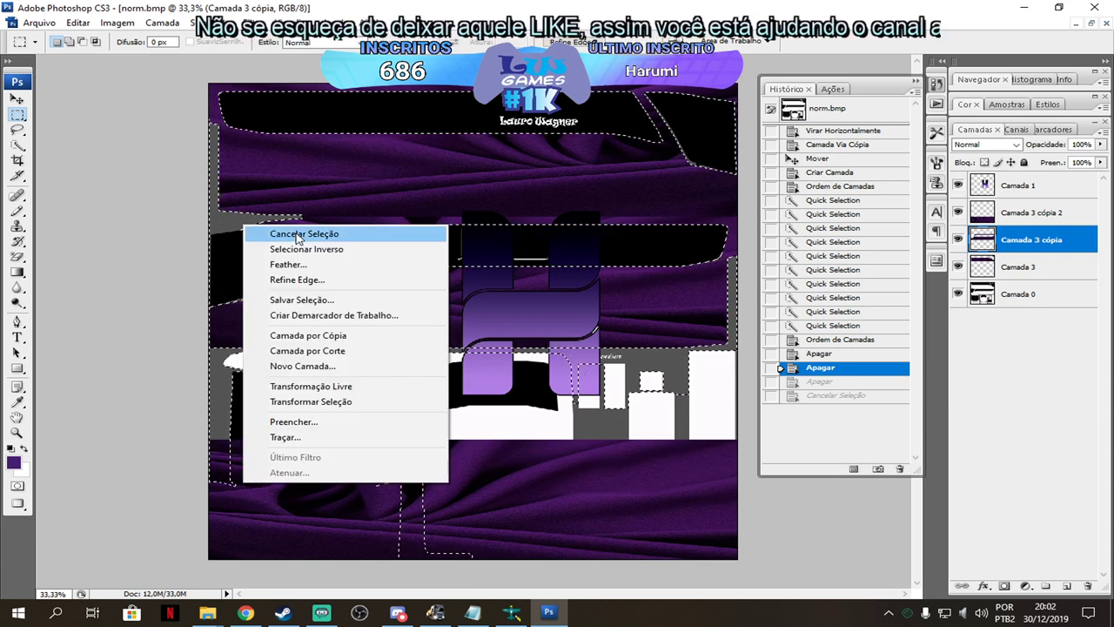
pyautogui.click(287, 232)
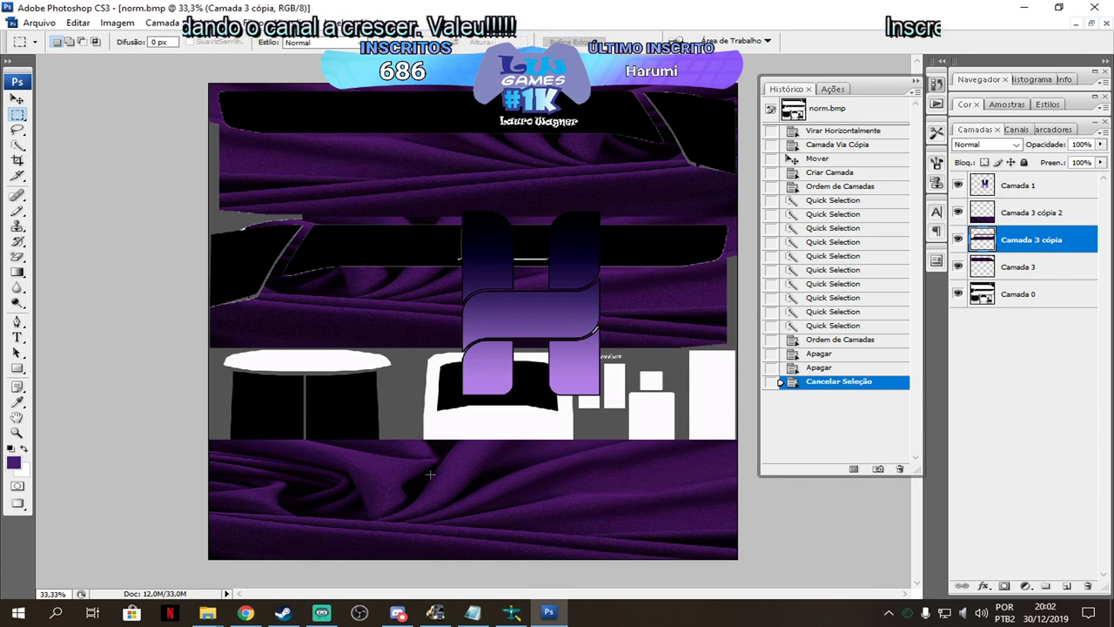
# Move the H logo on layer Camada 1 up and to the left, over the two side panels.
pyautogui.press('v')
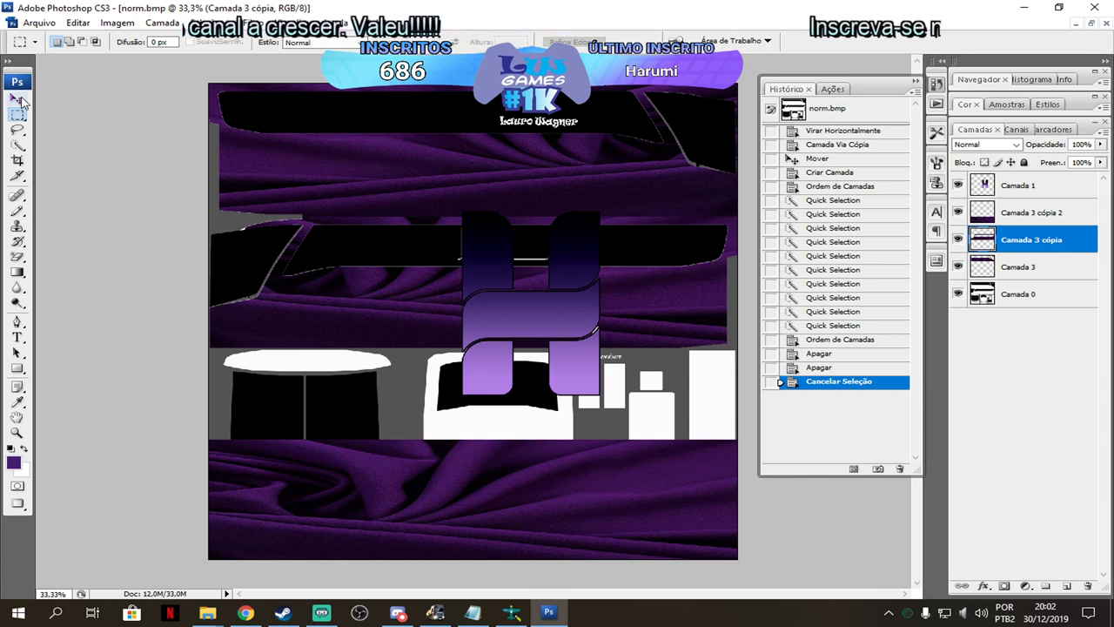
pyautogui.moveTo(535, 310)
pyautogui.mouseDown()
pyautogui.moveTo(601, 217)
pyautogui.moveTo(493, 316)
pyautogui.moveTo(537, 312)
pyautogui.mouseUp()
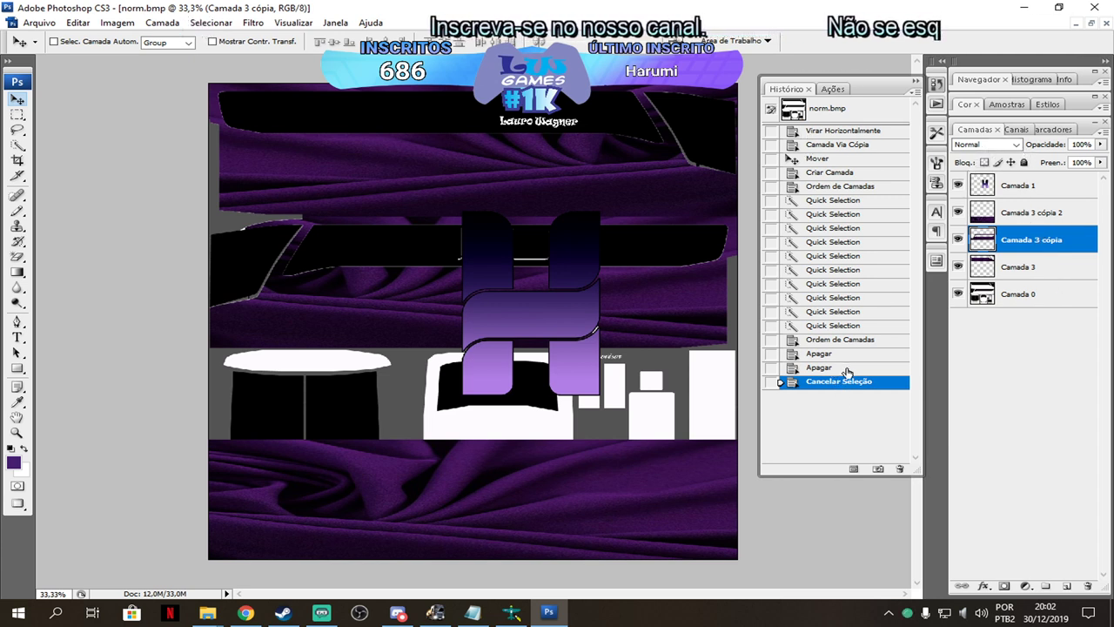
pyautogui.click(1051, 190)
pyautogui.moveTo(570, 332)
pyautogui.mouseDown()
pyautogui.moveTo(564, 245)
pyautogui.moveTo(393, 241)
pyautogui.mouseUp()
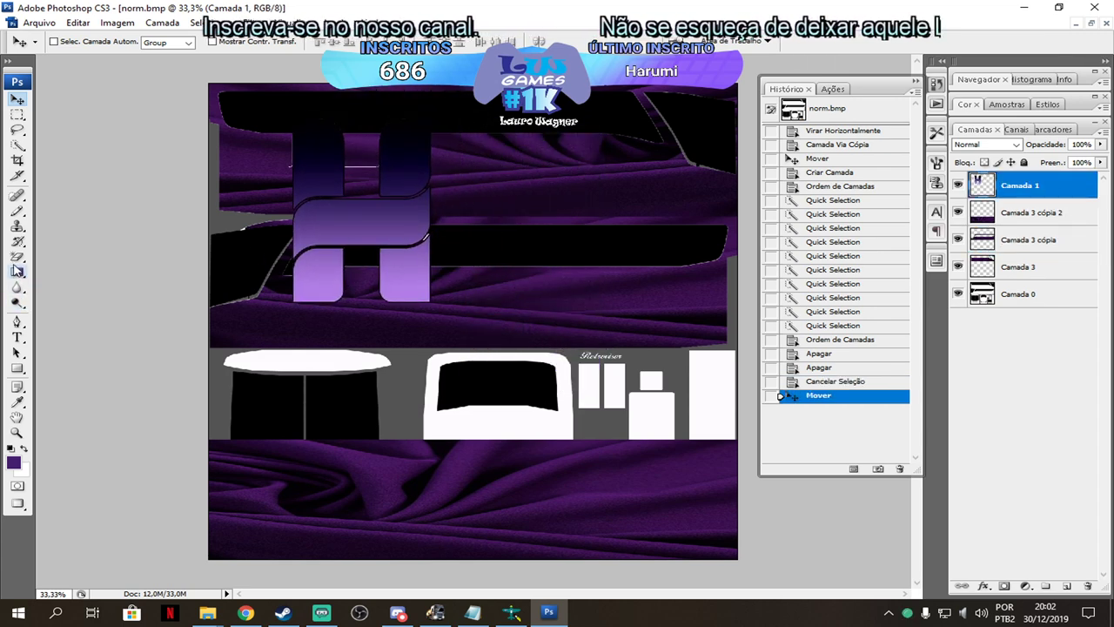
# Erase the thin white horizontal line across the H logo on Camada 1 with the Magic Eraser.
pyautogui.click(16, 258)
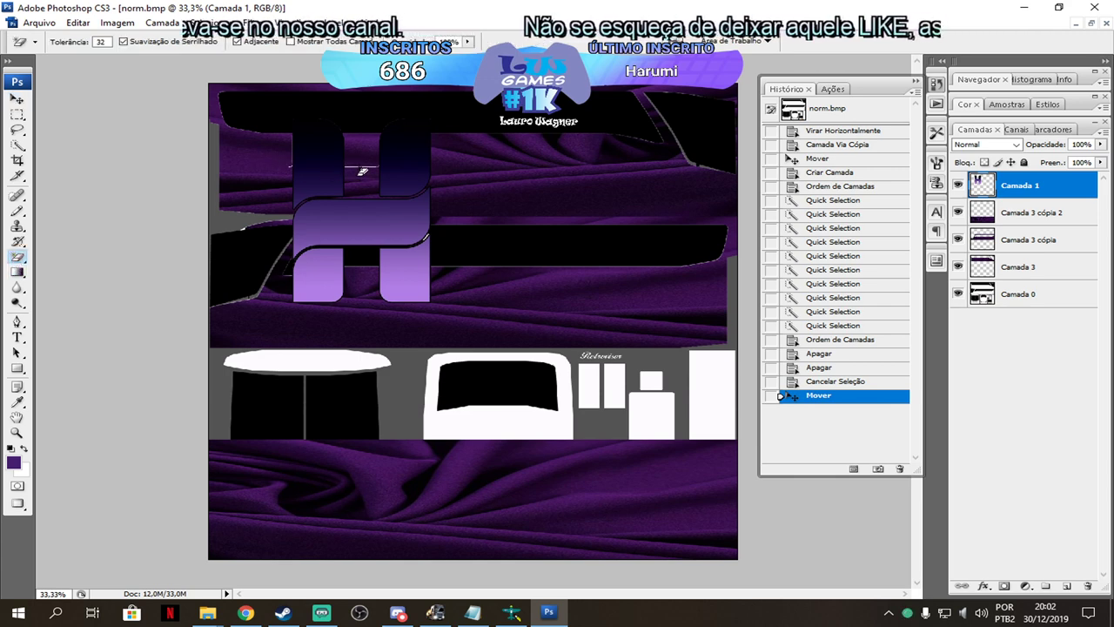
pyautogui.click(362, 171)
pyautogui.click(362, 171)
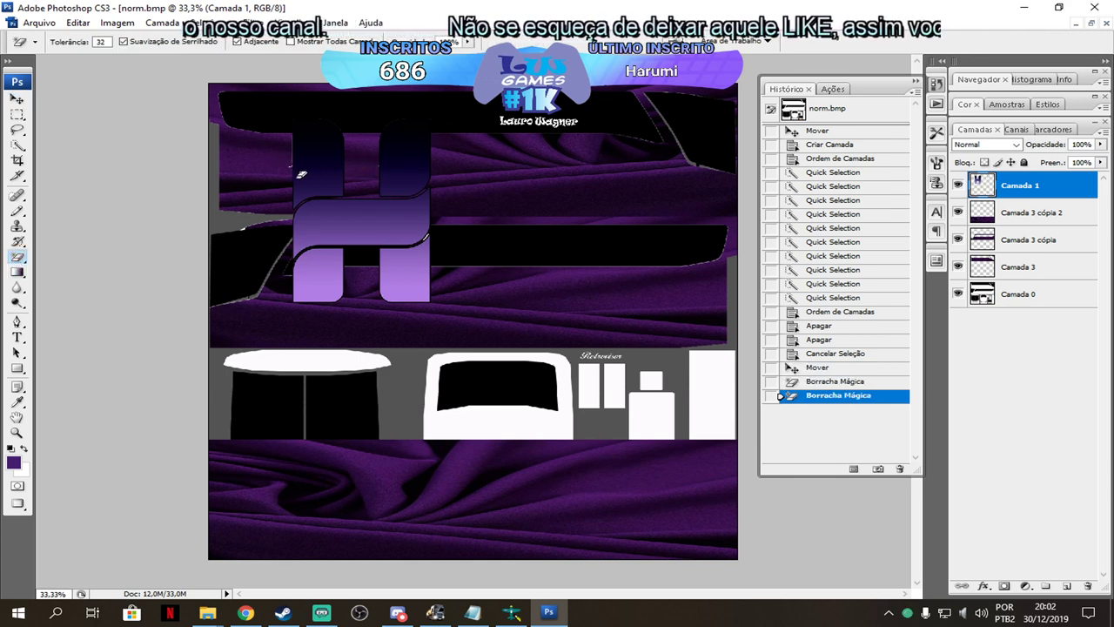
pyautogui.click(348, 174)
pyautogui.click(294, 171)
# Move Camada 3 cópia 2 onto the lower-left body panel and free-transform it to 35.8% width and 157.4% height.
pyautogui.click(17, 99)
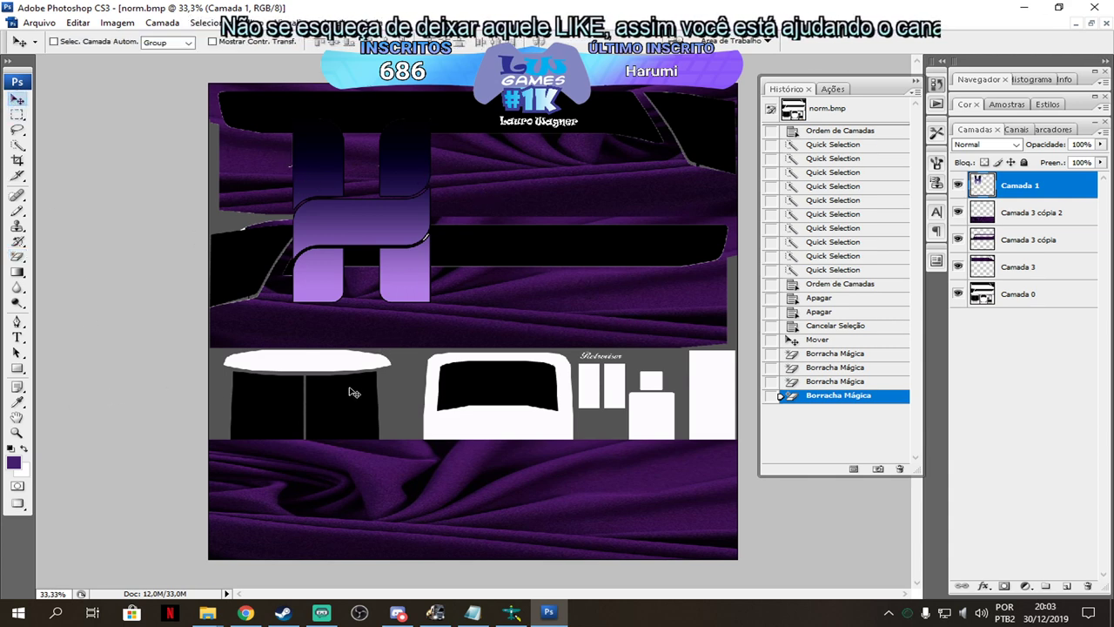
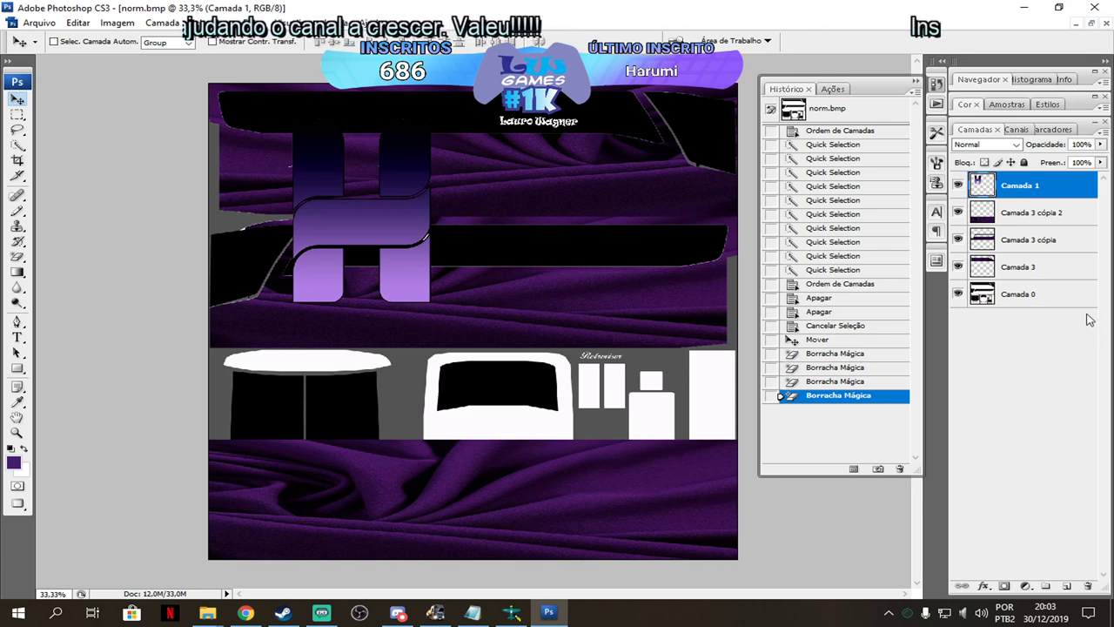
pyautogui.click(1032, 212)
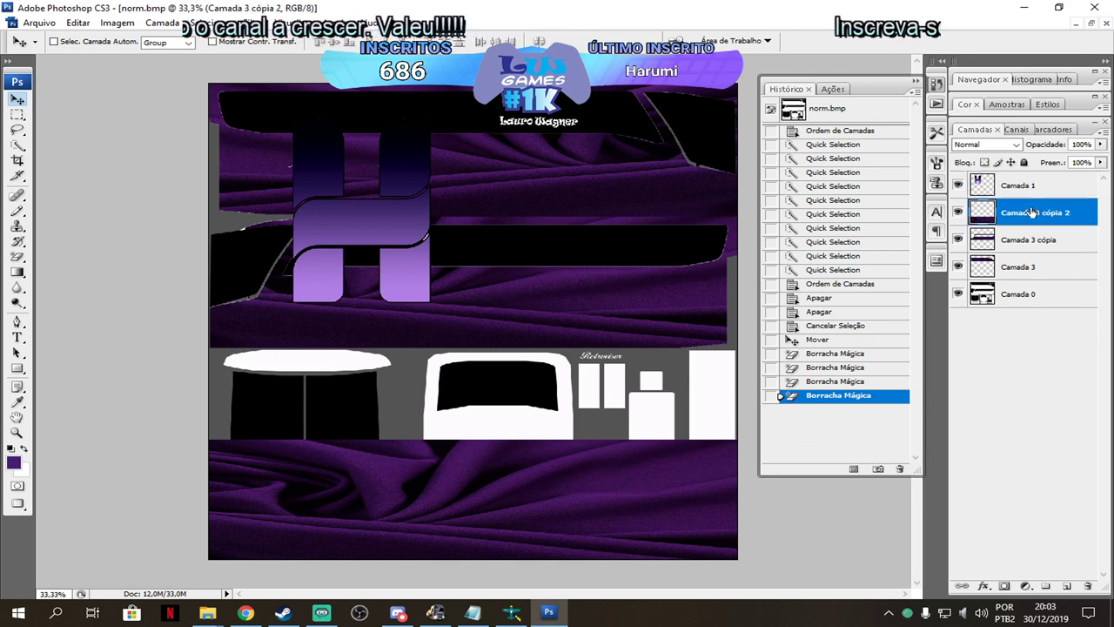
pyautogui.moveTo(442, 510); pyautogui.dragTo(408, 429)
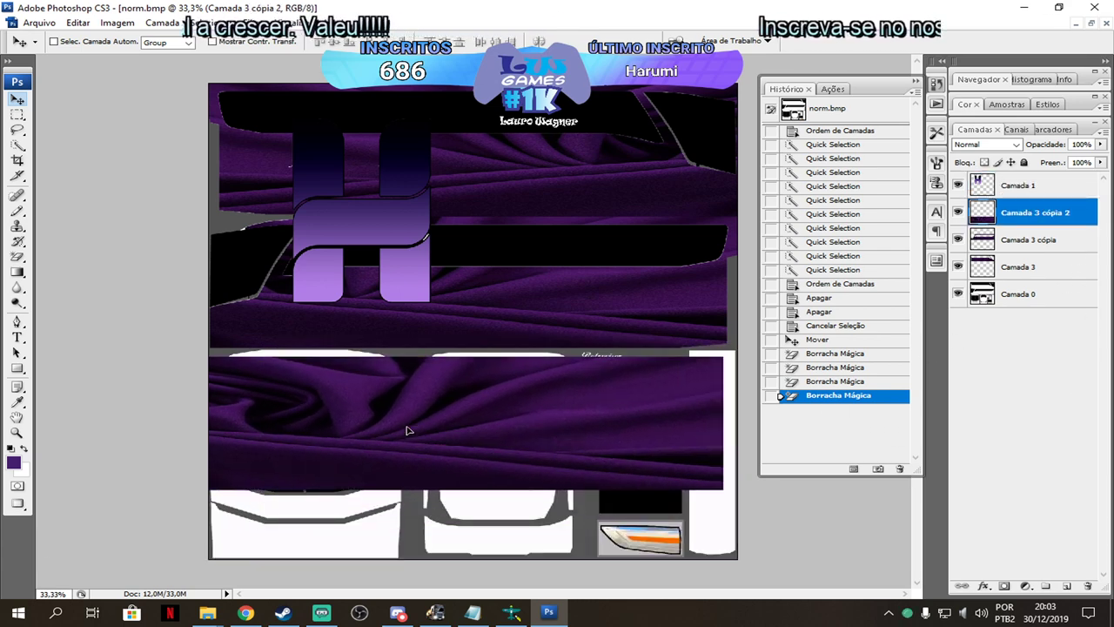
pyautogui.hotkey('ctrl', 't')
pyautogui.moveTo(730, 424); pyautogui.dragTo(366, 424)
pyautogui.moveTo(176, 423); pyautogui.dragTo(211, 423)
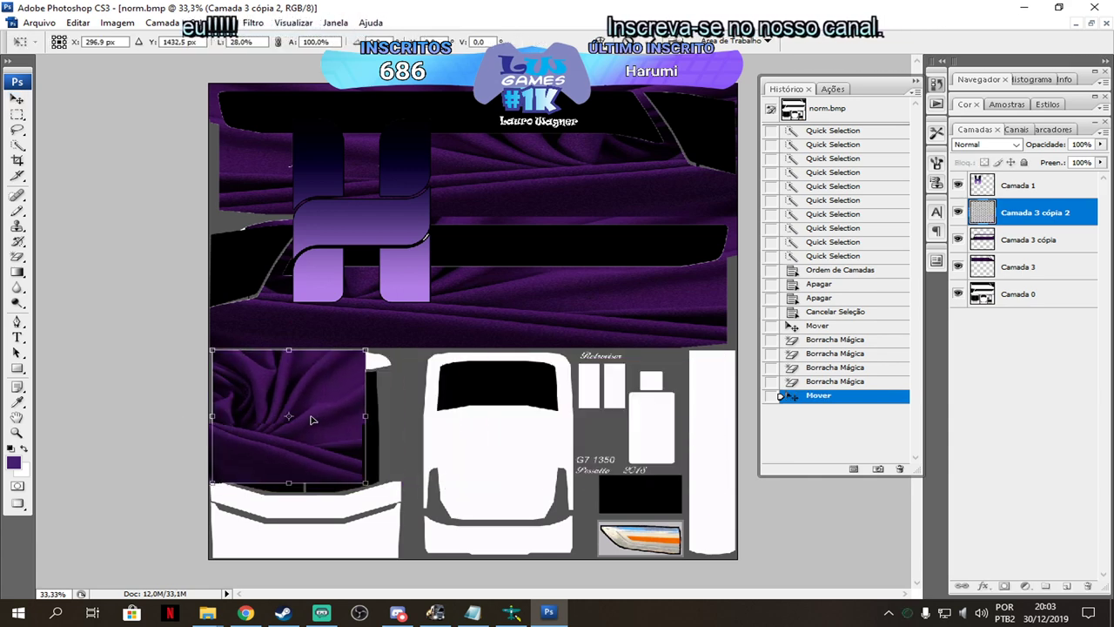
pyautogui.moveTo(324, 421); pyautogui.dragTo(404, 421)
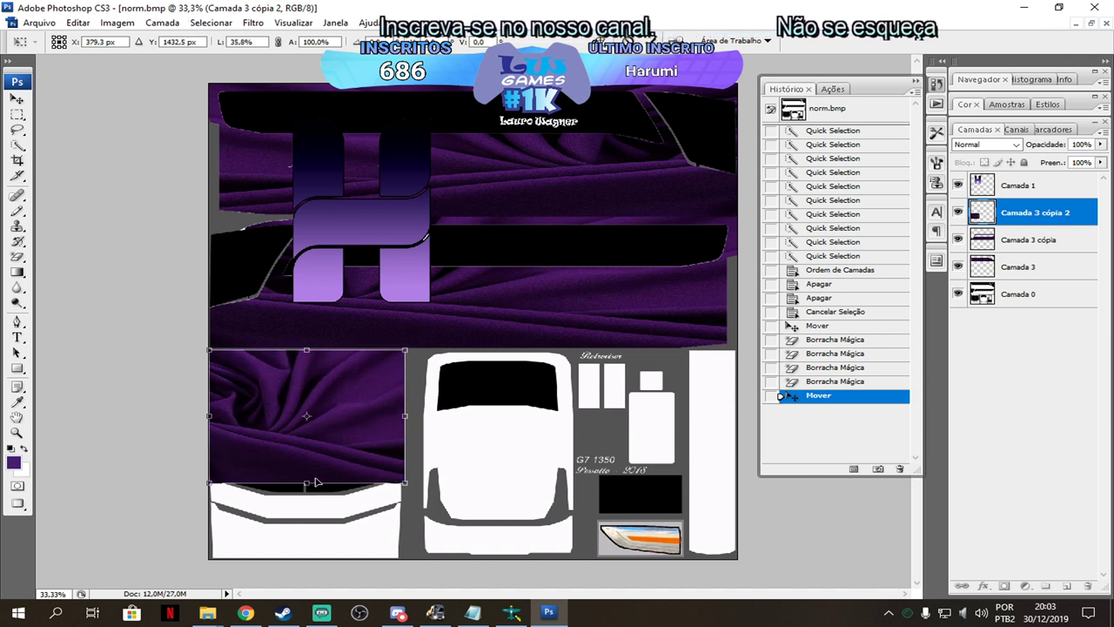
pyautogui.moveTo(309, 480); pyautogui.dragTo(296, 555)
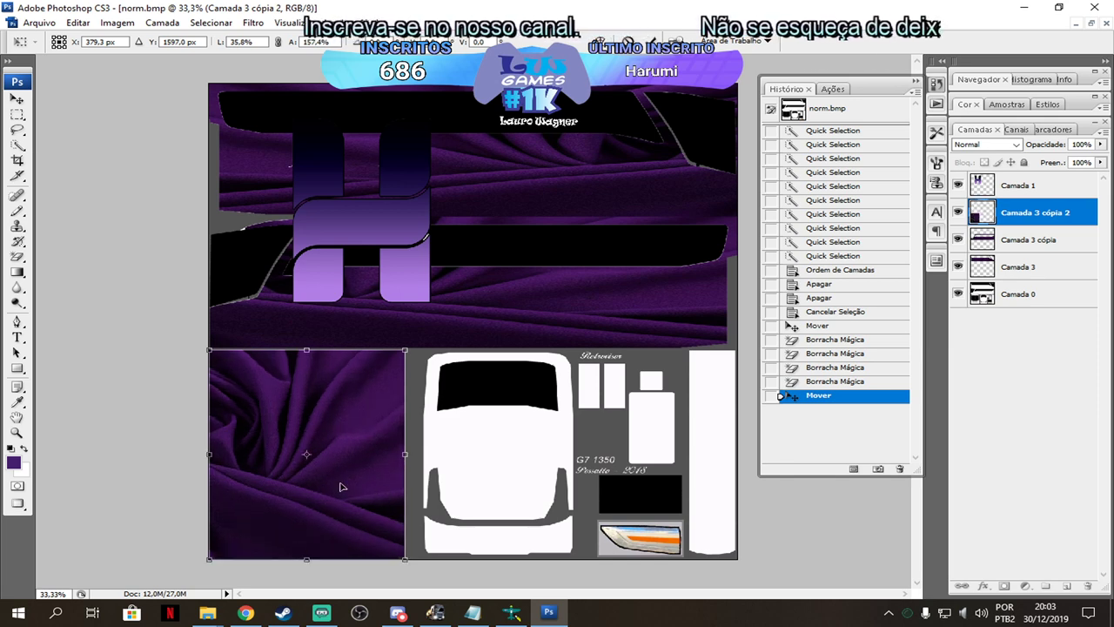
pyautogui.press('Return')
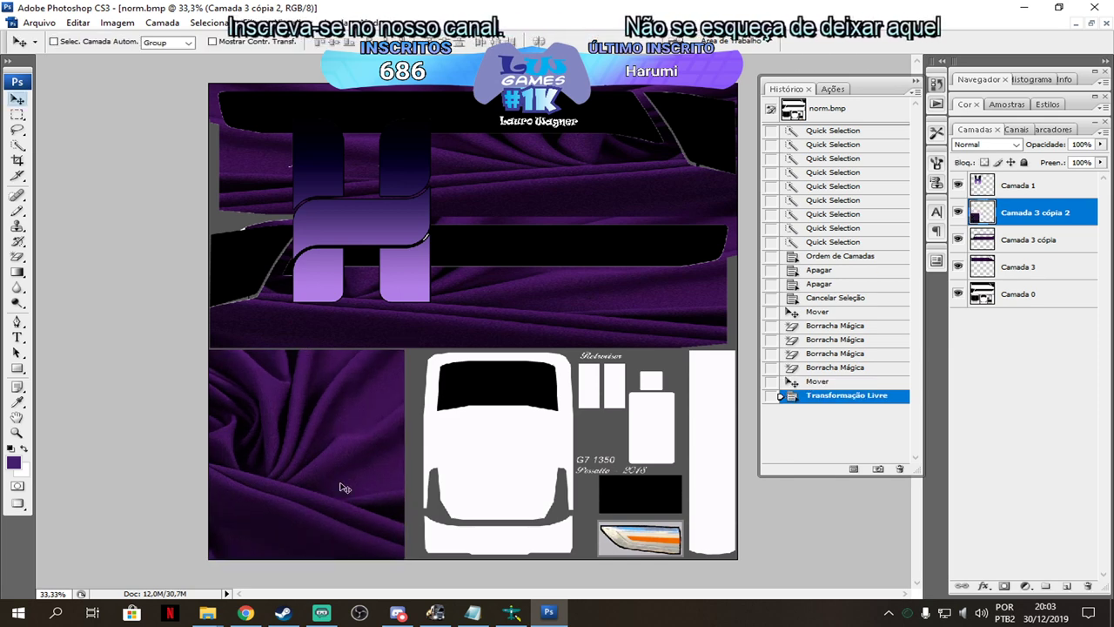
# Duplicate the lower-left fabric piece, place the copy beside it over the neighbouring body panel, and narrow it to 87.4% width.
pyautogui.hotkey('ctrl', 'j')
pyautogui.moveTo(336, 485); pyautogui.dragTo(490, 468)
pyautogui.hotkey('ctrl', 't')
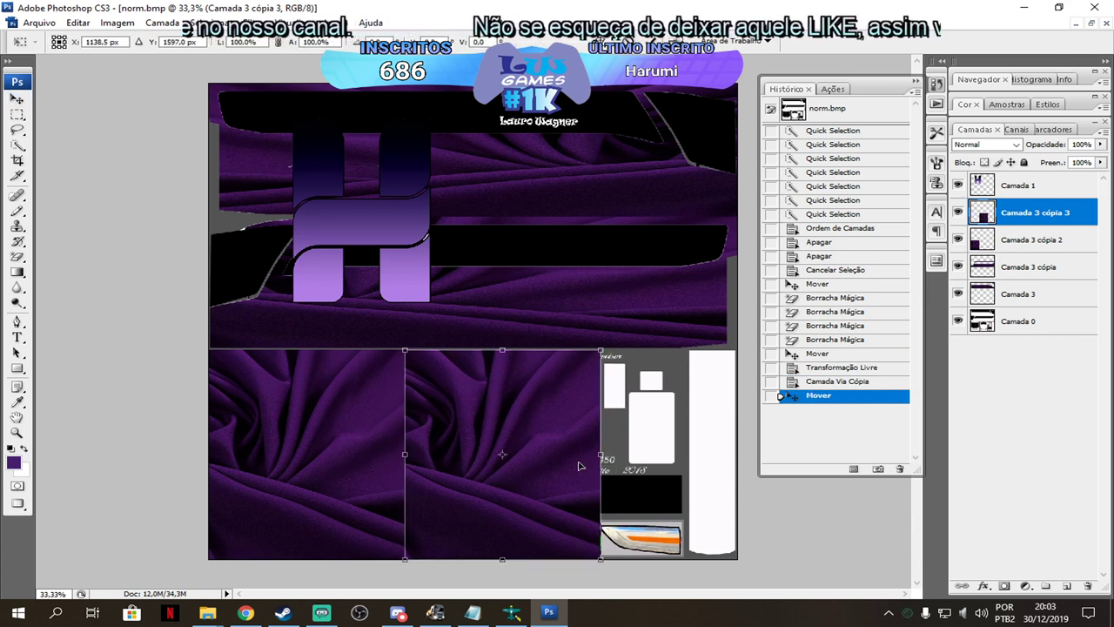
pyautogui.moveTo(600, 453); pyautogui.dragTo(577, 453)
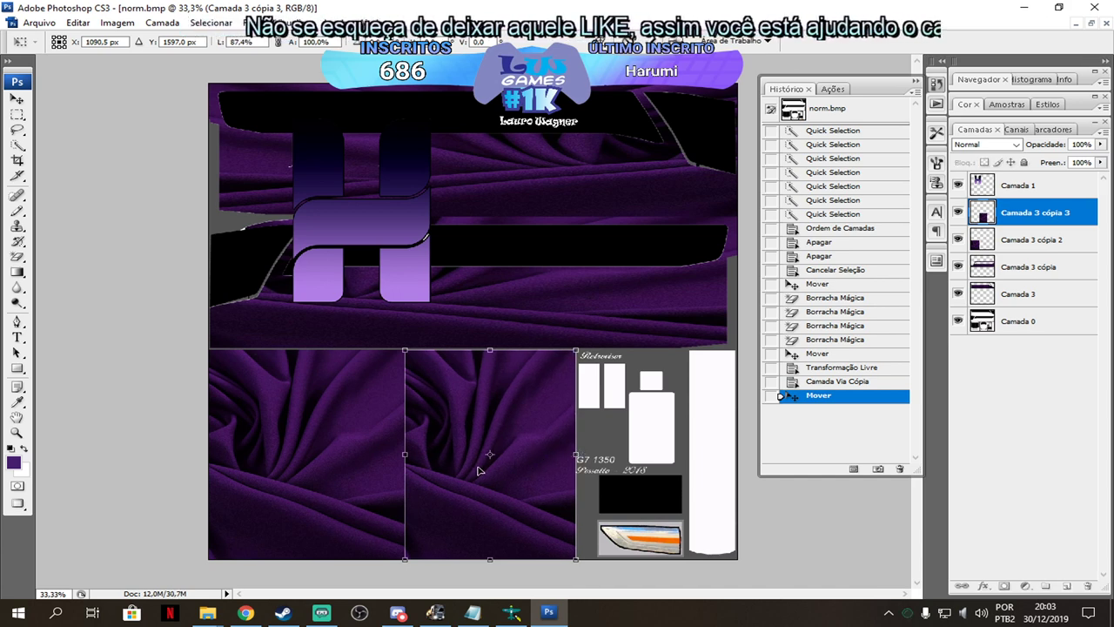
pyautogui.press('Return')
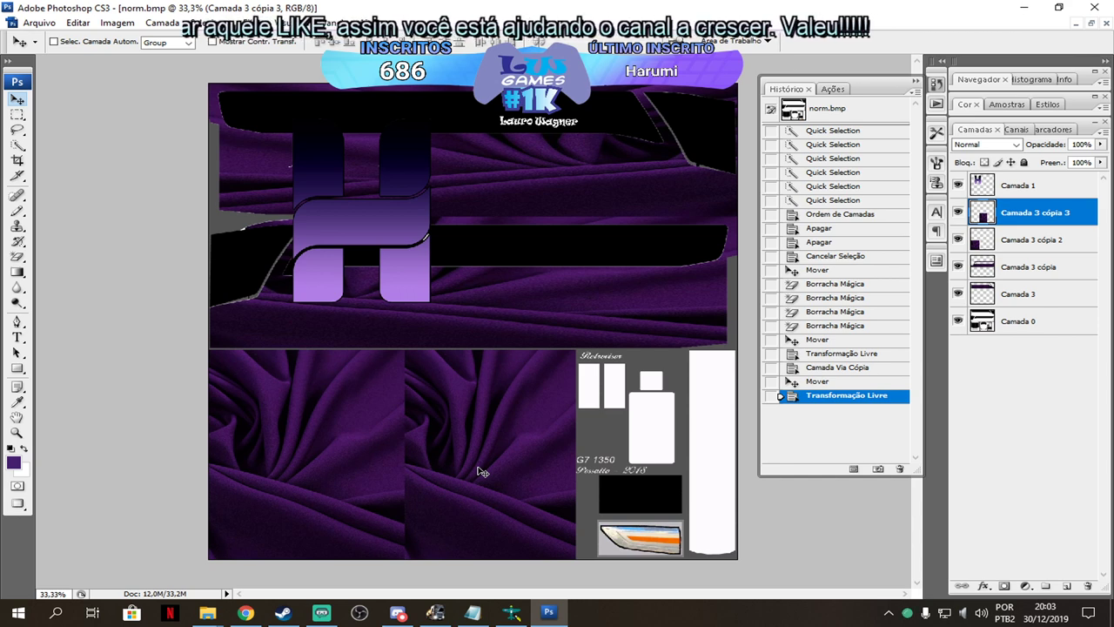
# Duplicate the second fabric piece, place the copy over the two small Retrovisor panels, and scale it to 30.4% width and 23.5% height.
pyautogui.hotkey('ctrl', 'j')
pyautogui.moveTo(478, 471); pyautogui.dragTo(644, 456)
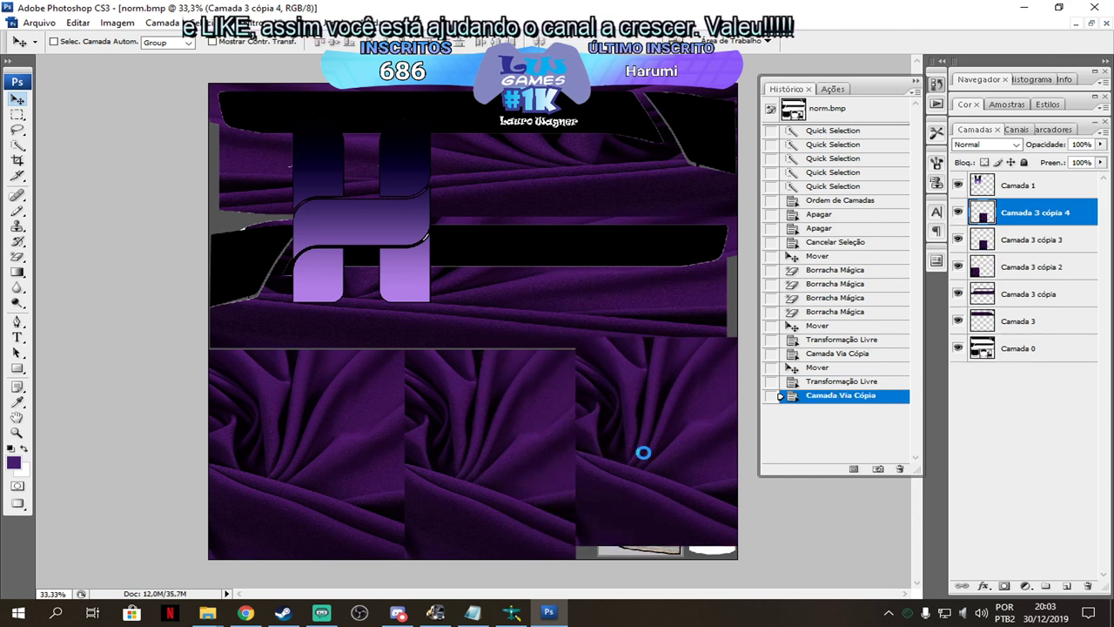
pyautogui.hotkey('ctrl', 't')
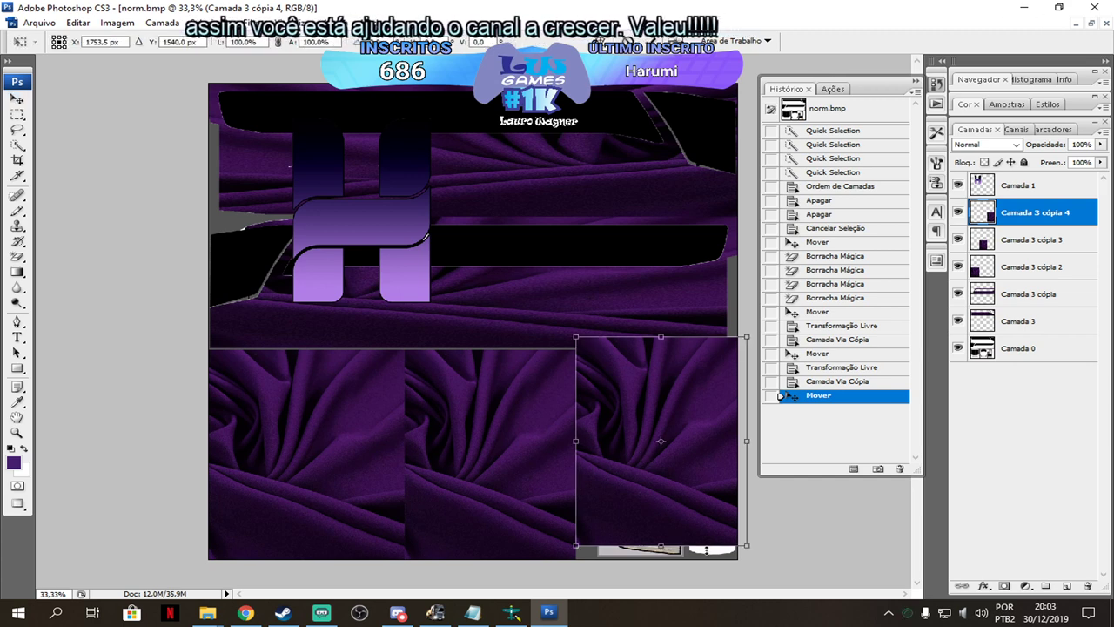
pyautogui.moveTo(750, 546); pyautogui.dragTo(632, 413)
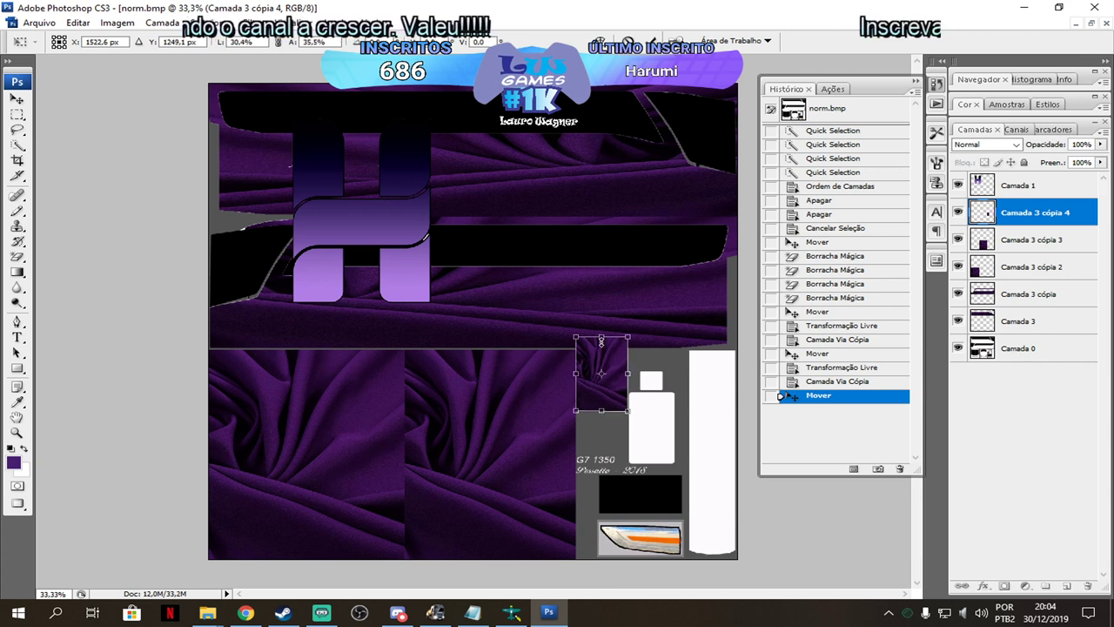
pyautogui.moveTo(601, 339); pyautogui.dragTo(575, 385)
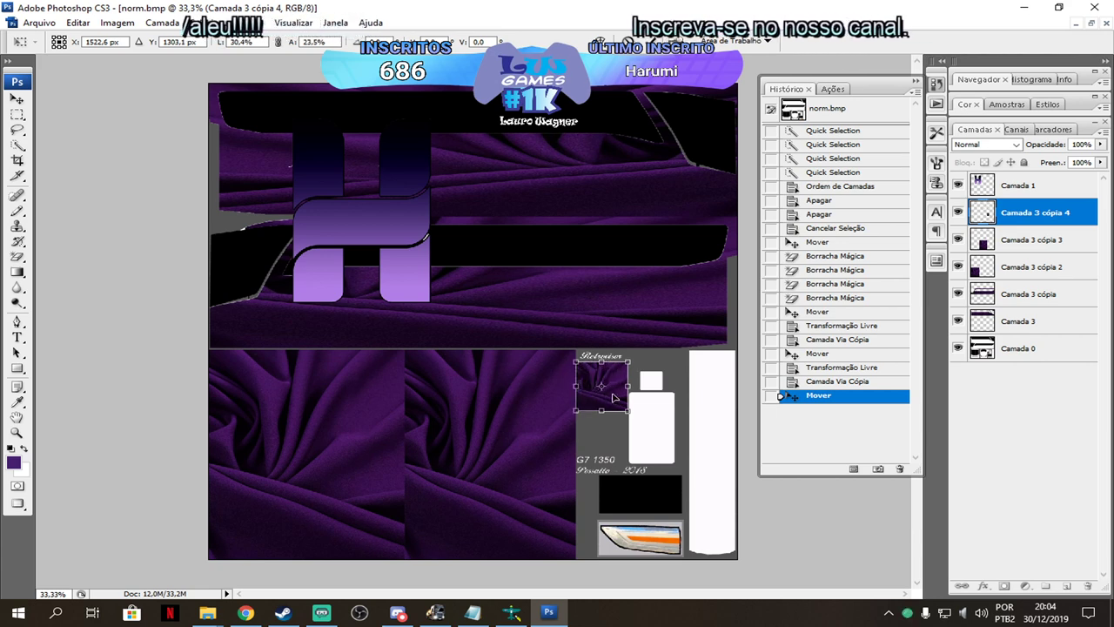
pyautogui.press('Return')
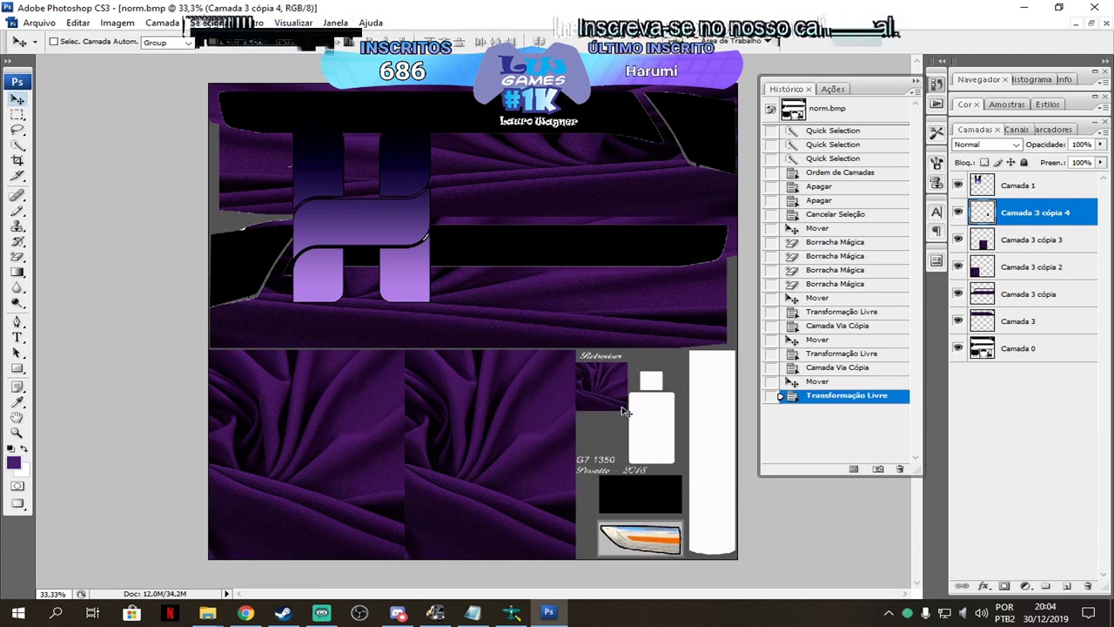
pyautogui.hotkey('ctrl', 't')
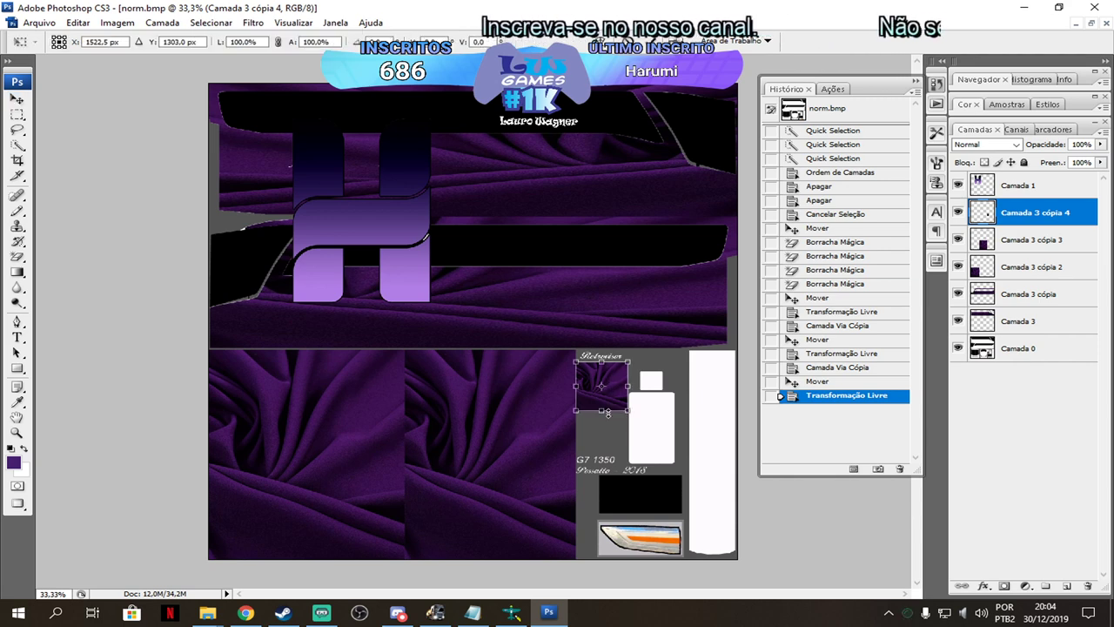
pyautogui.moveTo(601, 385); pyautogui.dragTo(652, 396)
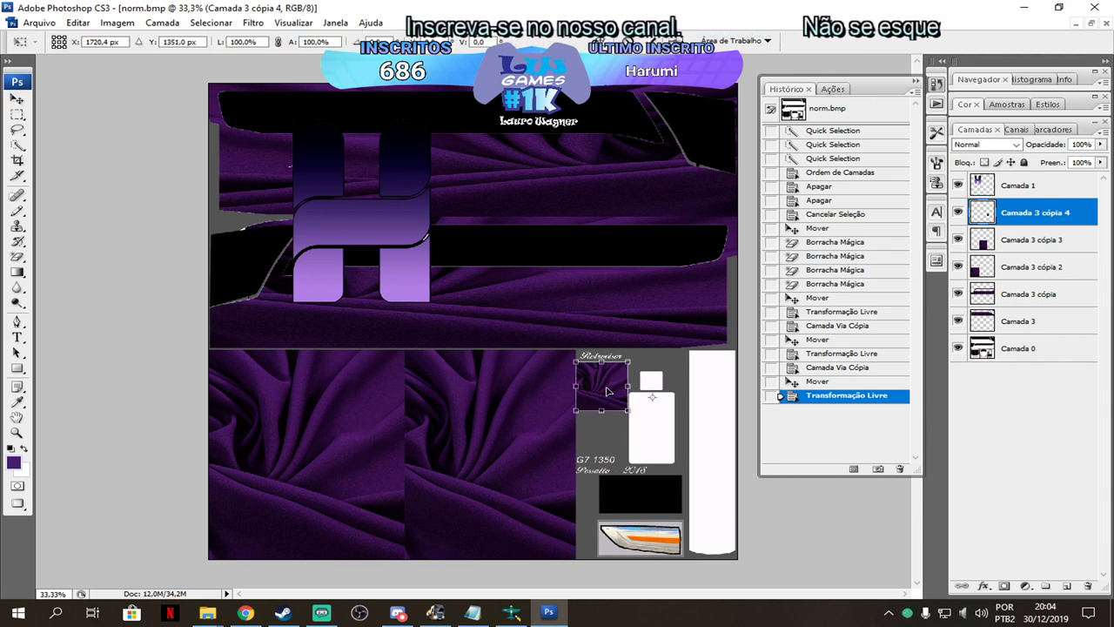
pyautogui.press('Return')
# Duplicate the small fabric piece, place the copy over the neighbouring bottle-shaped panel, and stretch it to 210.3% height.
pyautogui.hotkey('ctrl', 'j')
pyautogui.moveTo(611, 393); pyautogui.dragTo(662, 393)
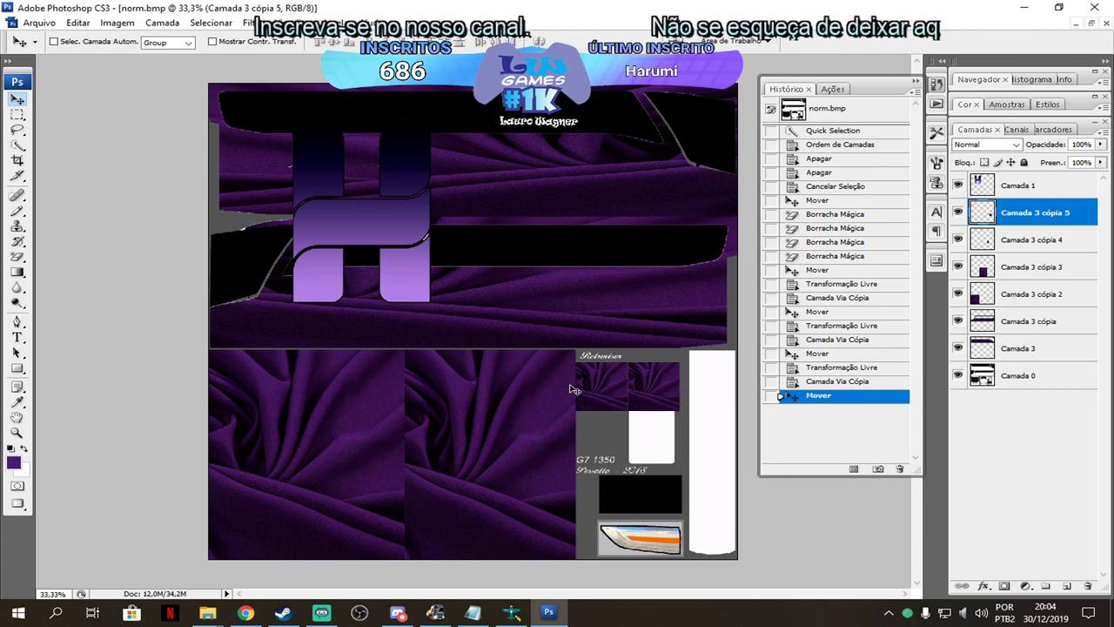
pyautogui.hotkey('ctrl', 't')
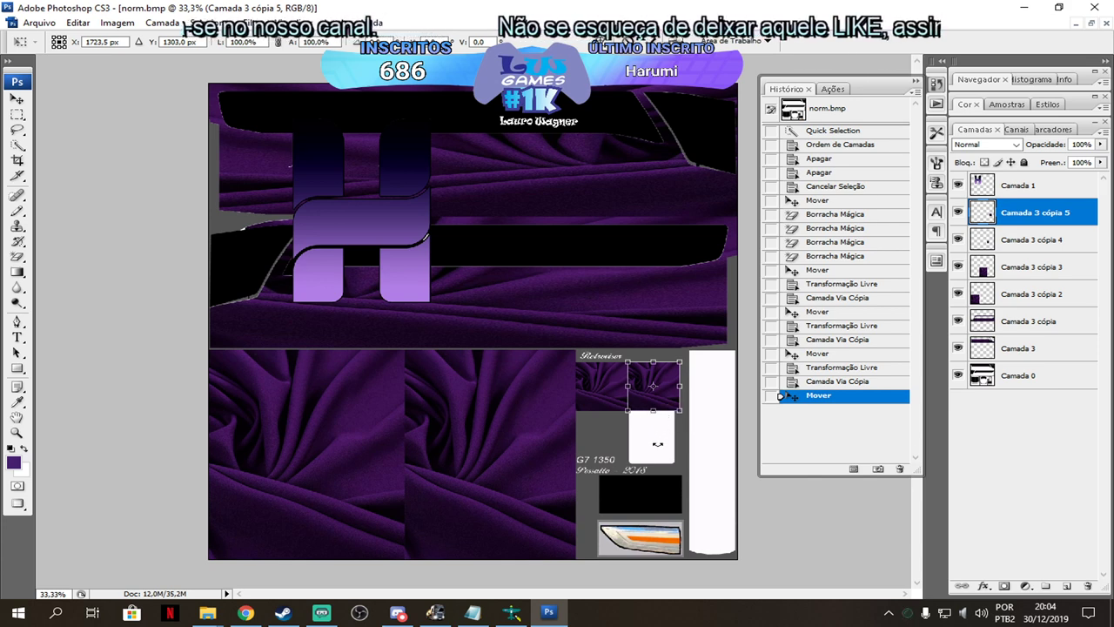
pyautogui.moveTo(653, 409); pyautogui.dragTo(654, 463)
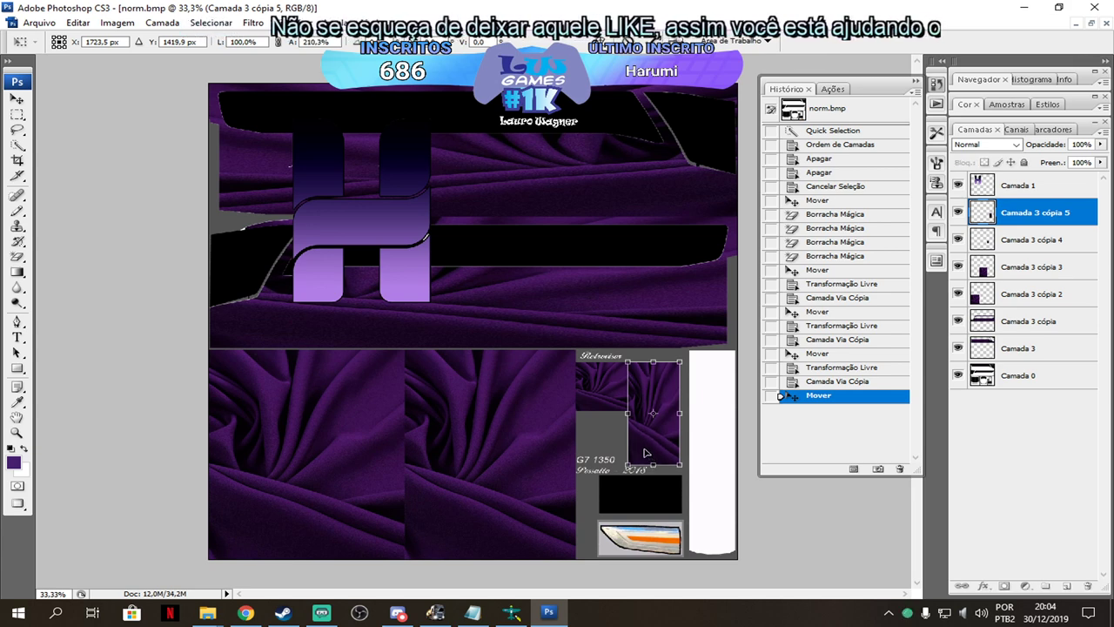
pyautogui.press('Return')
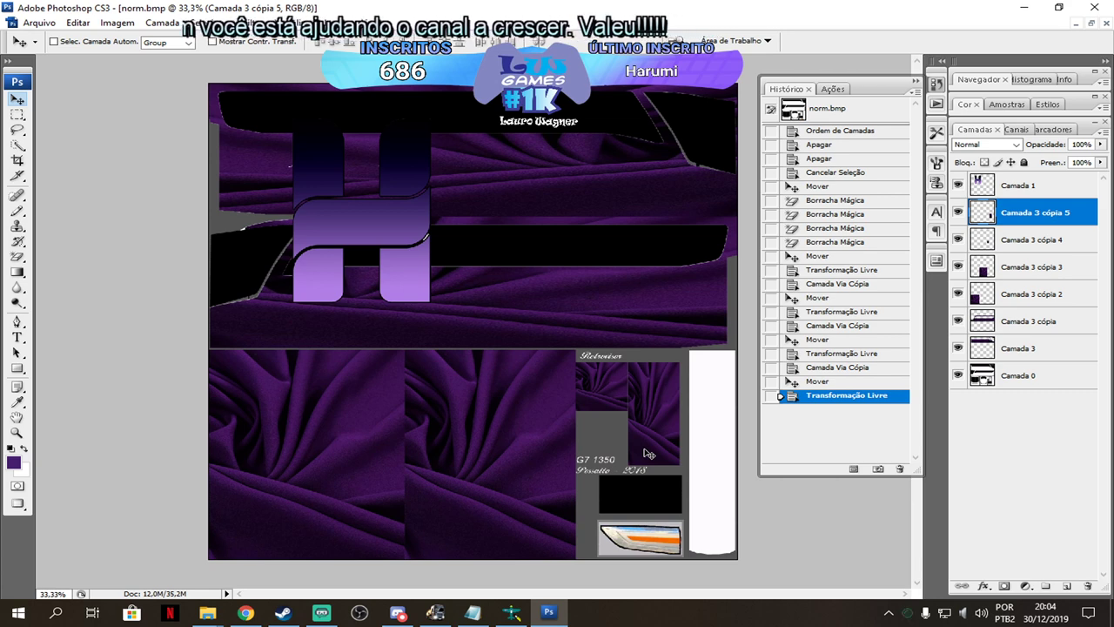
# Duplicate the stretched fabric piece, place the copy over the tall narrow panel beside it, and stretch it to 202.2% height.
pyautogui.hotkey('ctrl', 'j')
pyautogui.moveTo(647, 453); pyautogui.dragTo(721, 430)
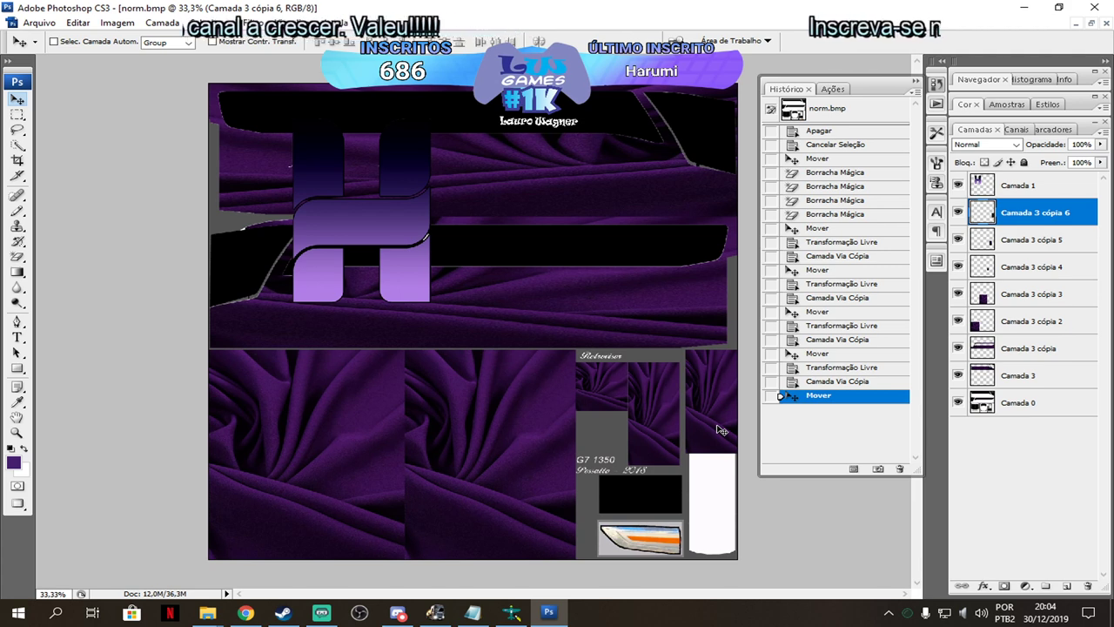
pyautogui.hotkey('ctrl', 't')
pyautogui.moveTo(712, 456); pyautogui.dragTo(722, 561)
pyautogui.press('Return')
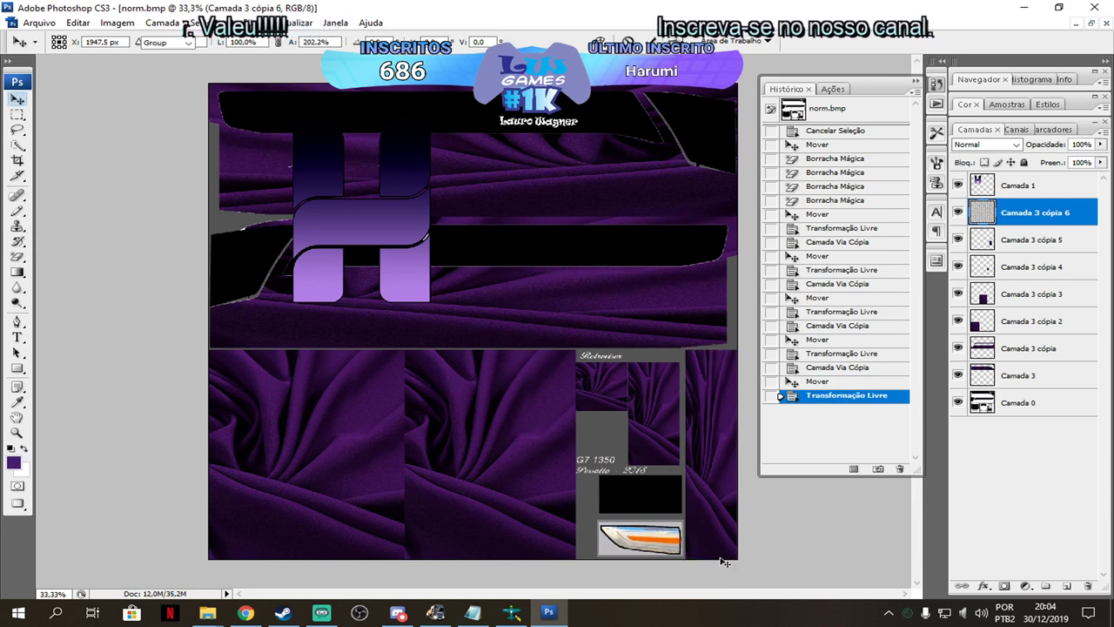
# Bring the template layer Camada 0 to the top of the layer order and activate the Quick Selection tool.
pyautogui.click(1013, 404)
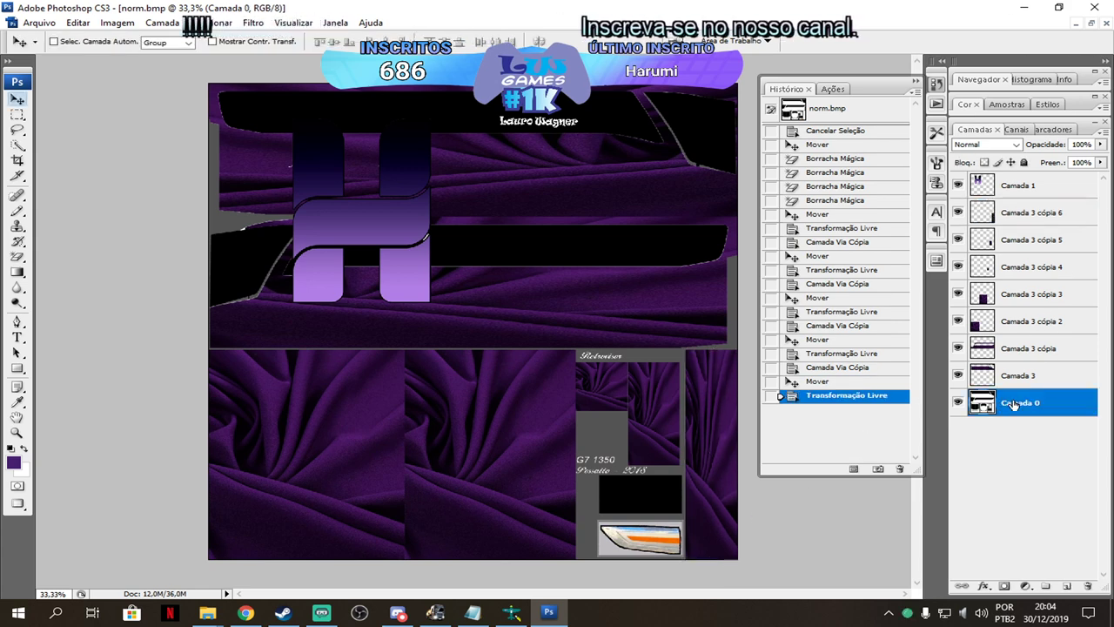
pyautogui.press('w')
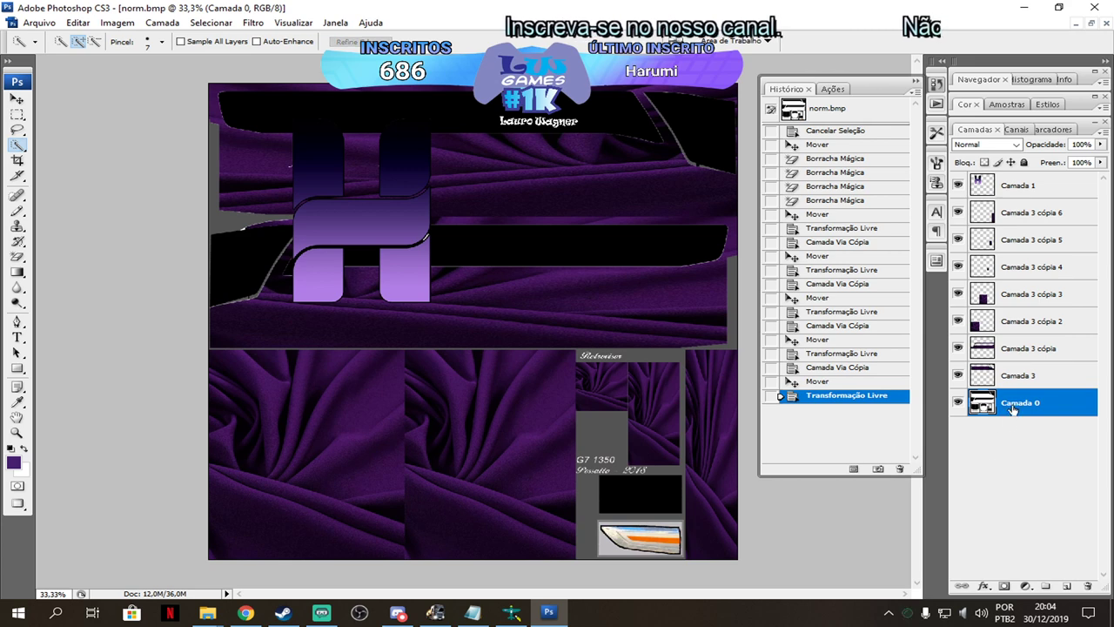
pyautogui.moveTo(1025, 407); pyautogui.dragTo(1035, 188)
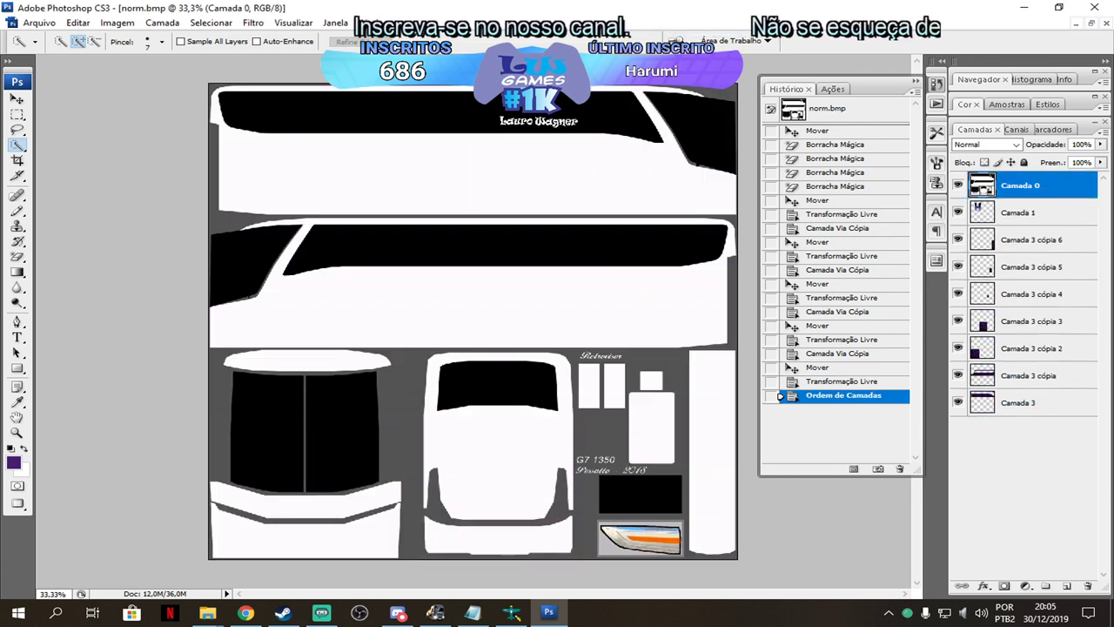
# Quick-select the grey background and black glass areas around the bus front and rear panels on Camada 0.
pyautogui.click(223, 401)
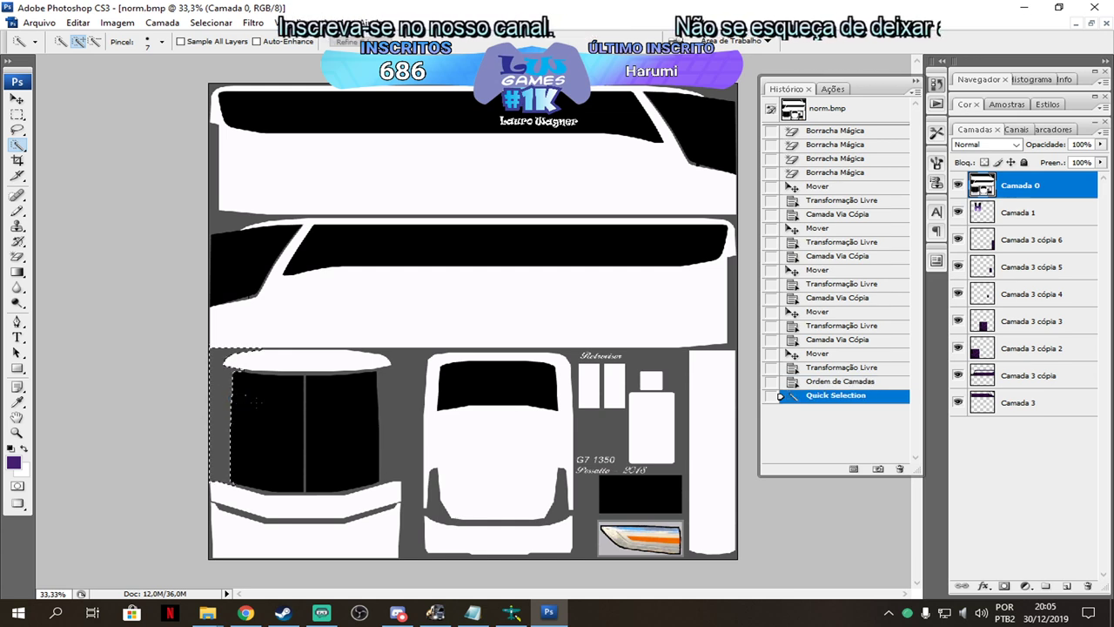
pyautogui.click(377, 409)
pyautogui.click(355, 405)
pyautogui.click(351, 406)
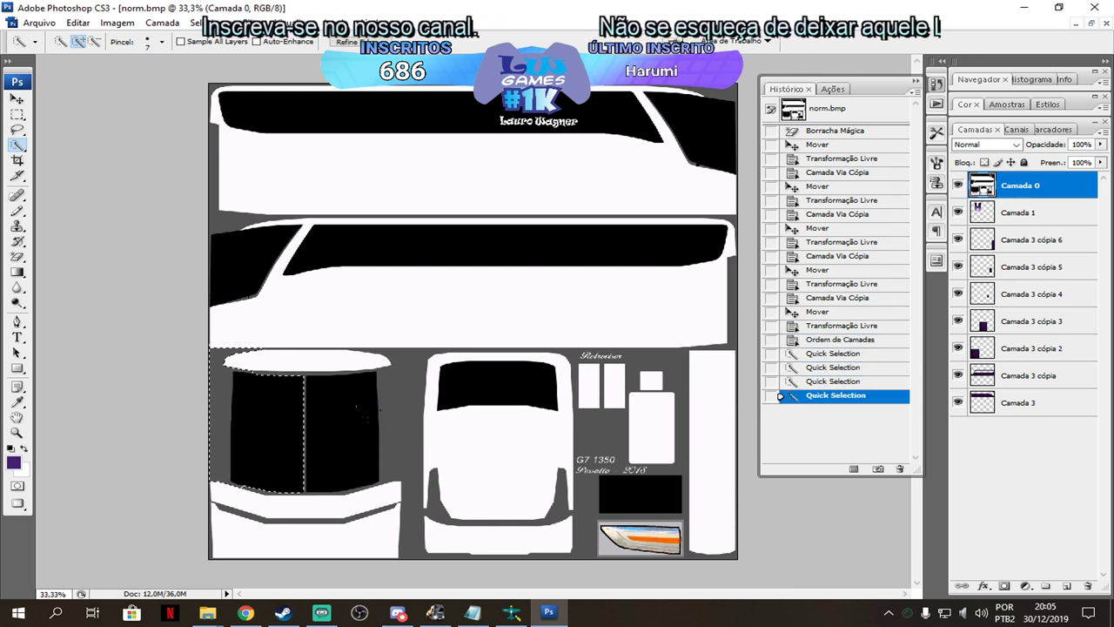
pyautogui.click(439, 392)
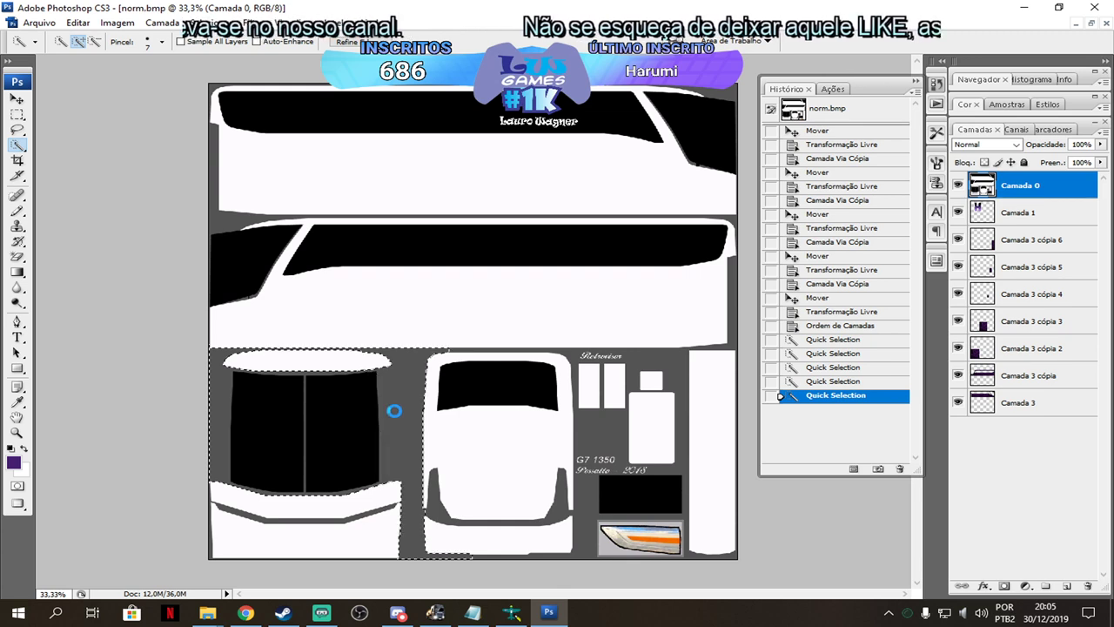
pyautogui.click(463, 408)
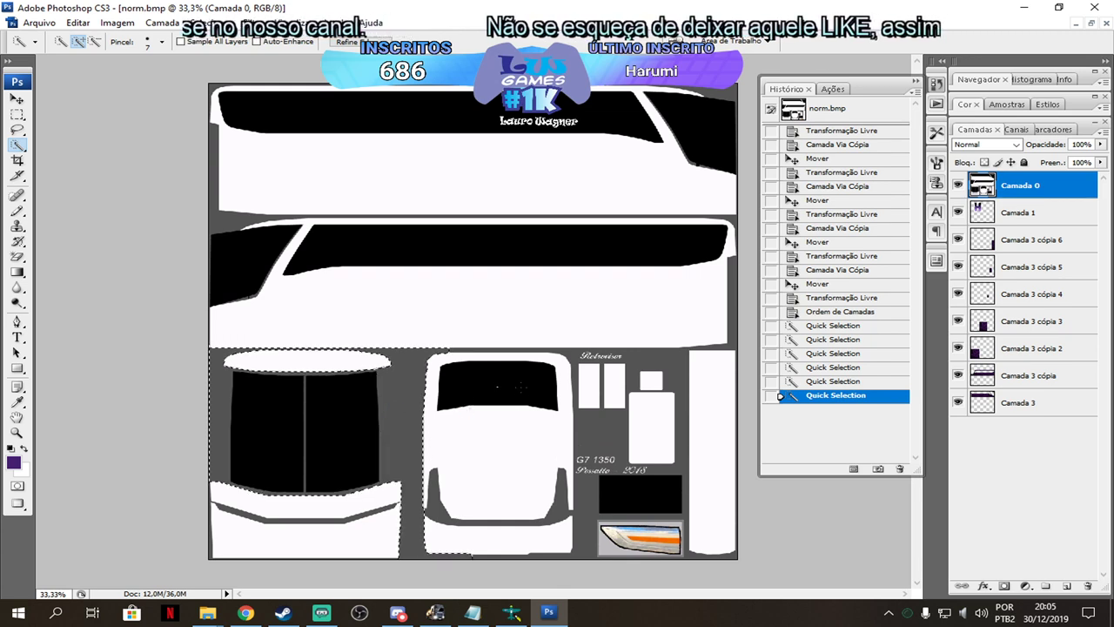
pyautogui.click(447, 510)
pyautogui.click(567, 508)
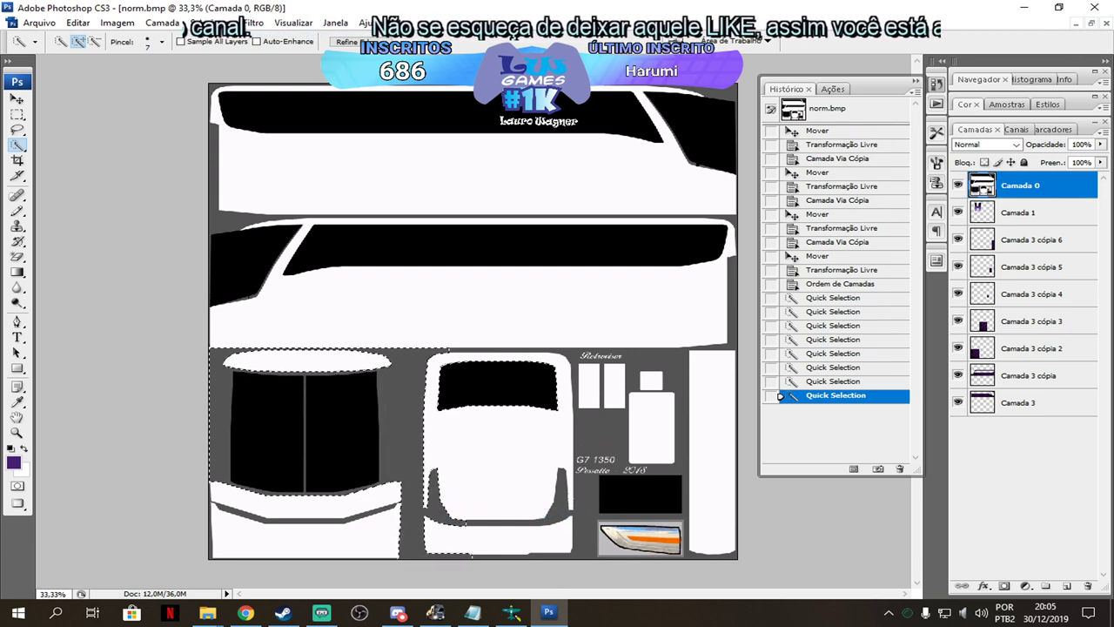
# Extend the selection to the grey background around the small panels, the front bumper gap and the lower template edge.
pyautogui.click(588, 472)
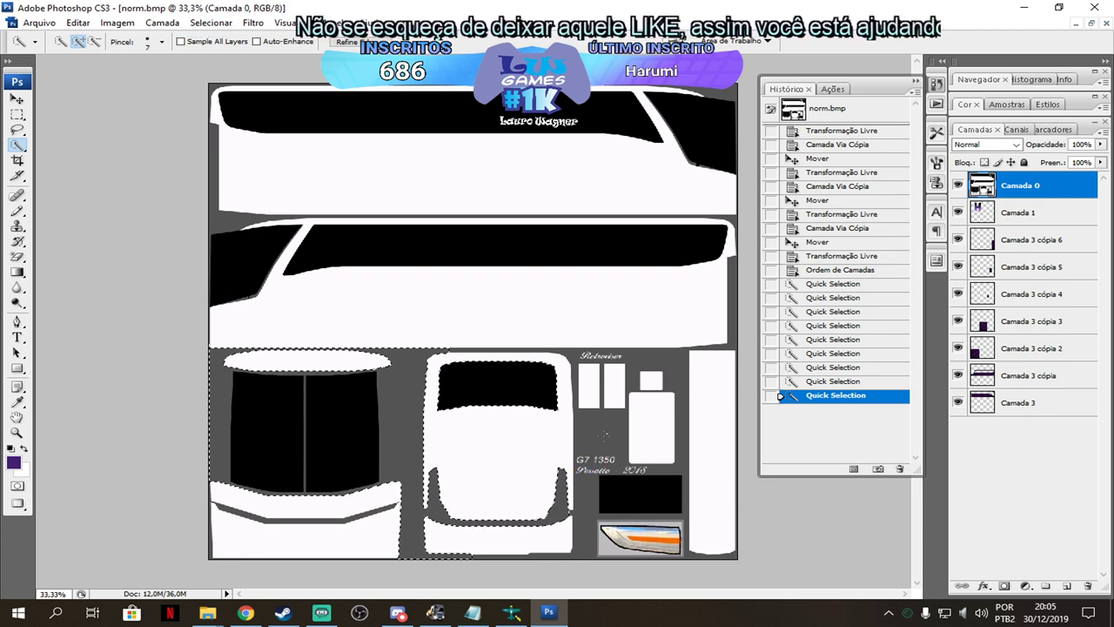
pyautogui.click(601, 383)
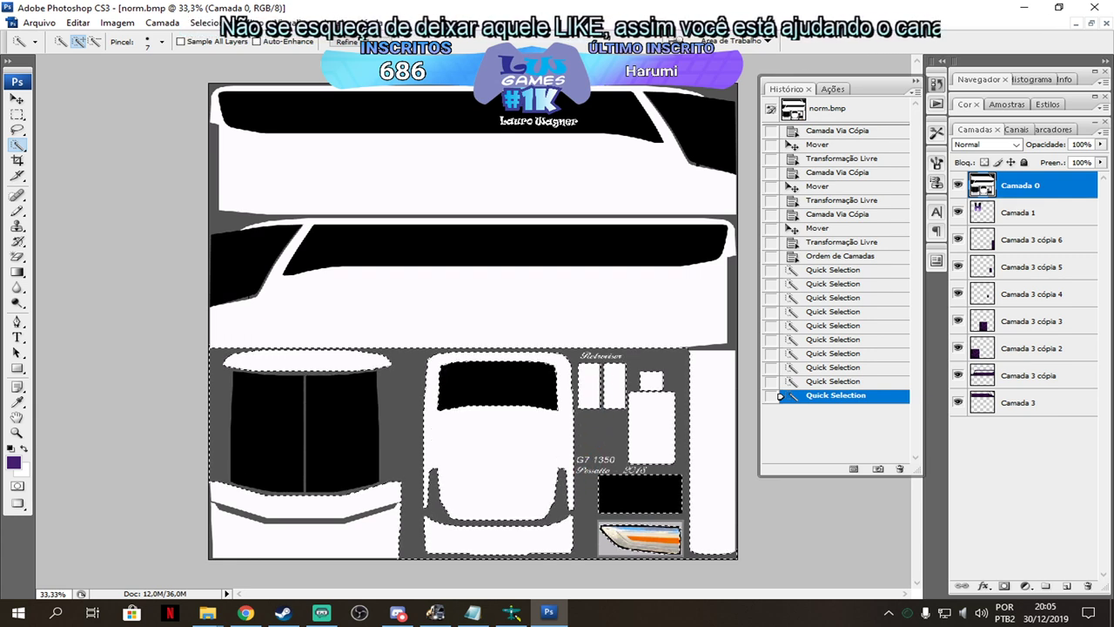
pyautogui.click(682, 445)
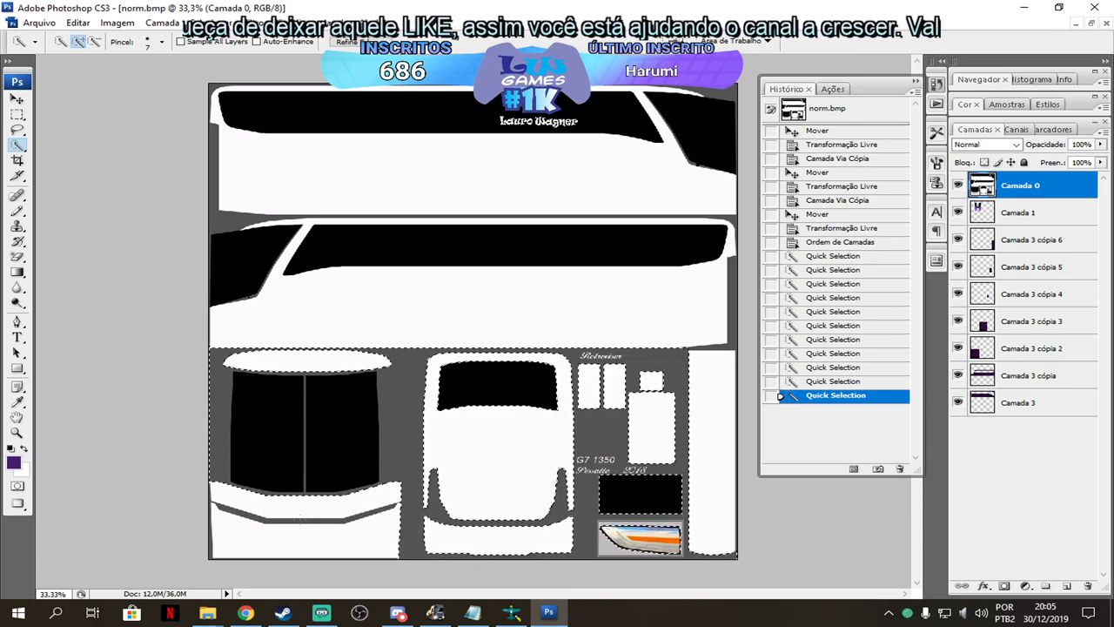
pyautogui.click(315, 519)
pyautogui.click(238, 526)
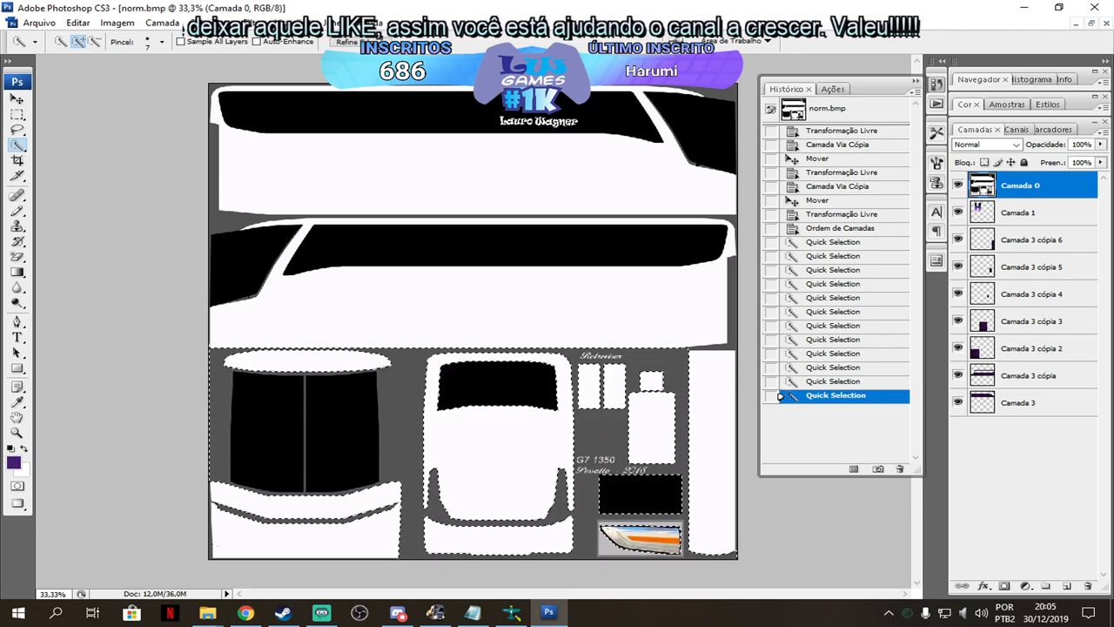
pyautogui.click(383, 560)
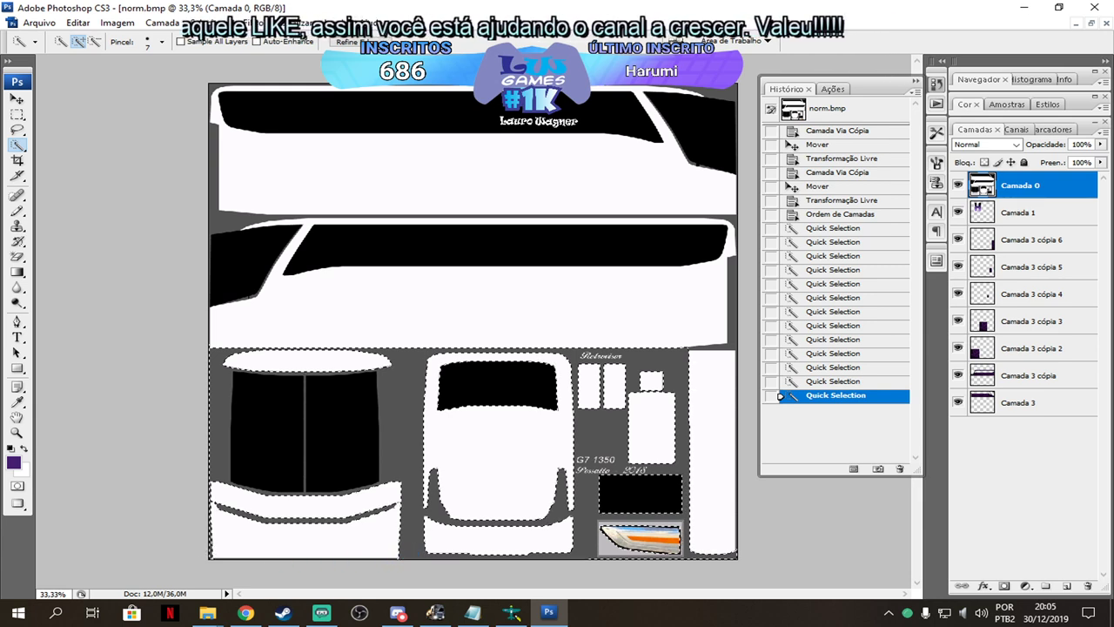
# Return Camada 0 to the bottom of the layer order and delete the selected areas from Camada 3 cópia 2 and cópia 3.
pyautogui.moveTo(1023, 187); pyautogui.dragTo(1003, 427)
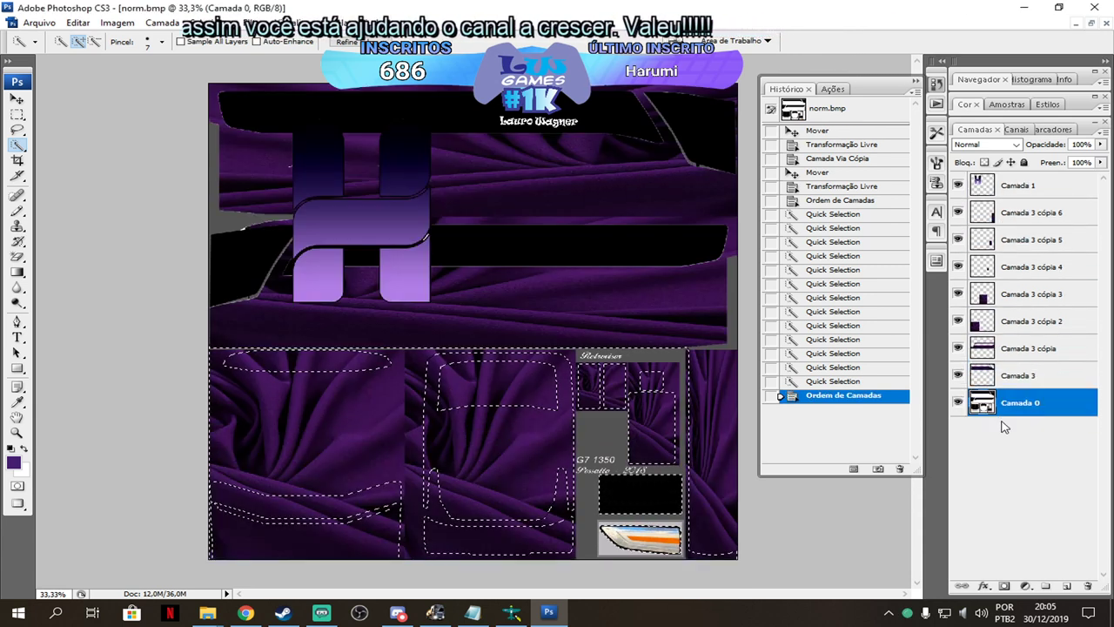
pyautogui.click(1029, 318)
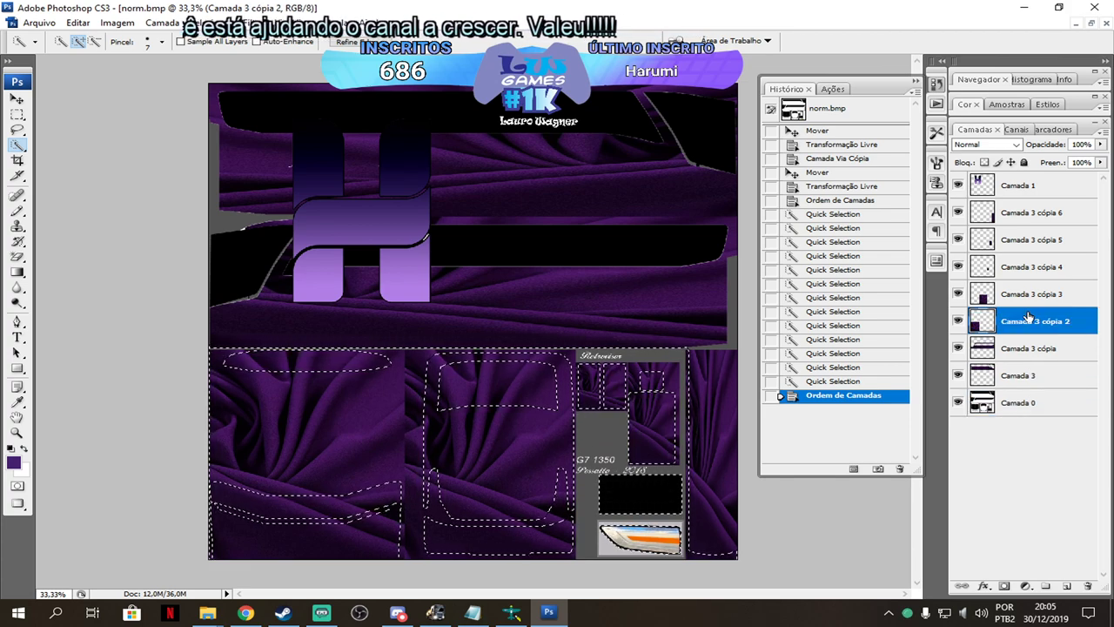
pyautogui.press('Delete')
pyautogui.click(1033, 298)
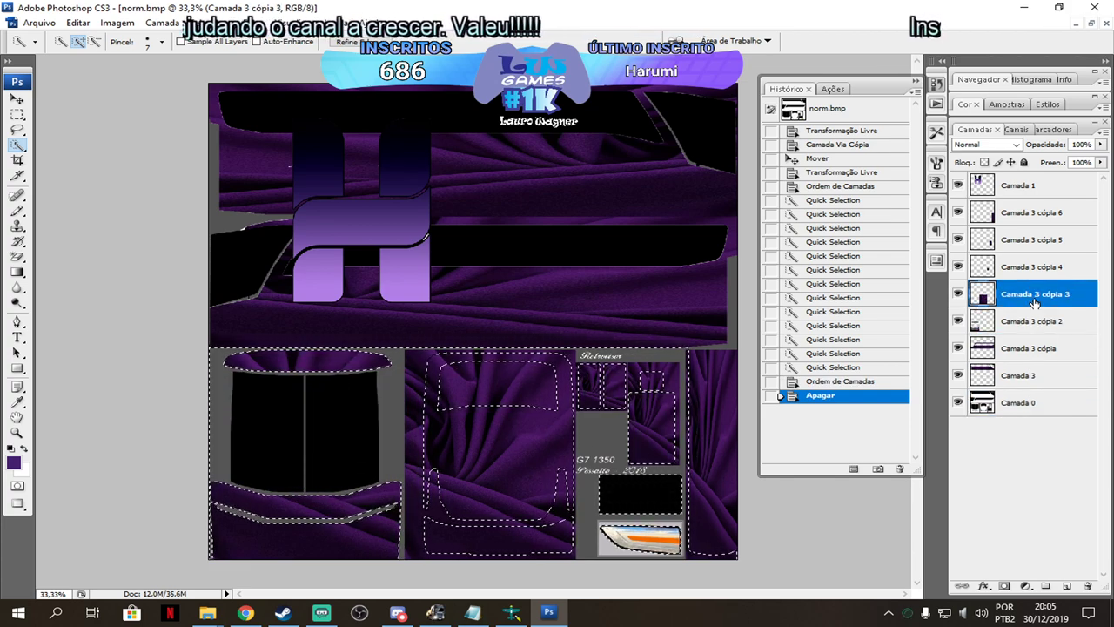
pyautogui.press('Delete')
# Delete the selected areas from Camada 3 cópia 4, cópia 5 and cópia 6, and cancel the selection.
pyautogui.click(1054, 267)
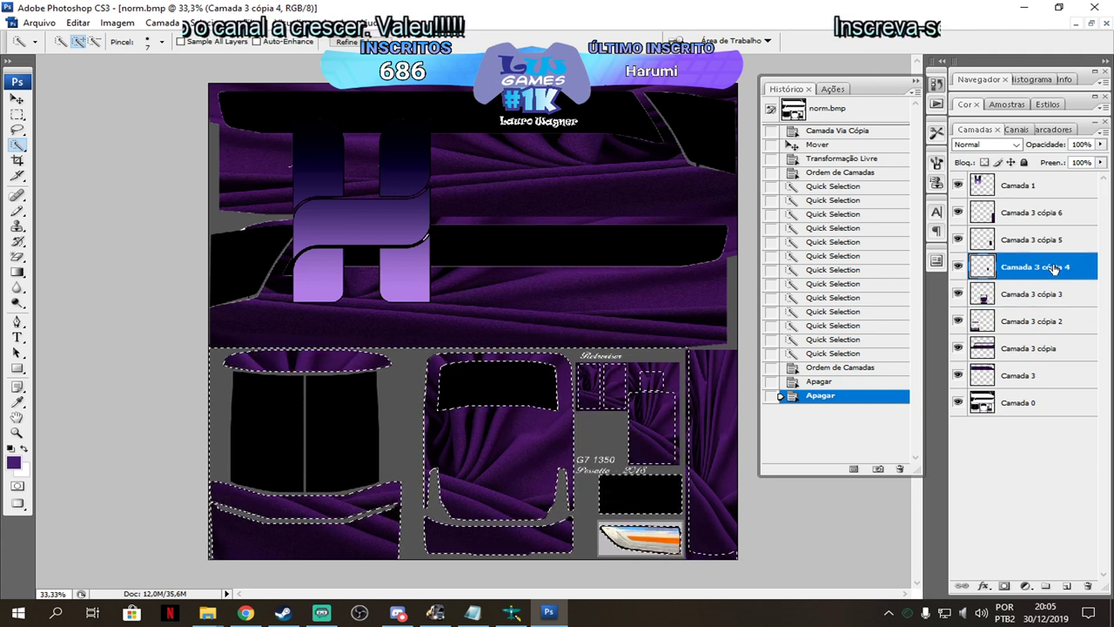
pyautogui.press('Delete')
pyautogui.click(1055, 242)
pyautogui.press('Delete')
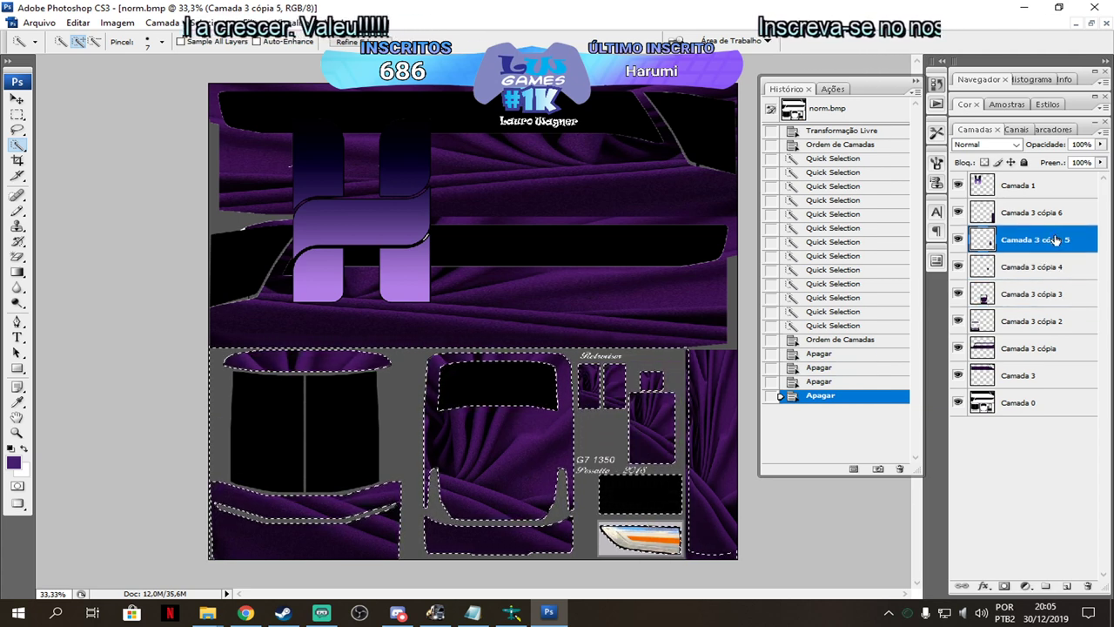
pyautogui.click(1053, 222)
pyautogui.press('Delete')
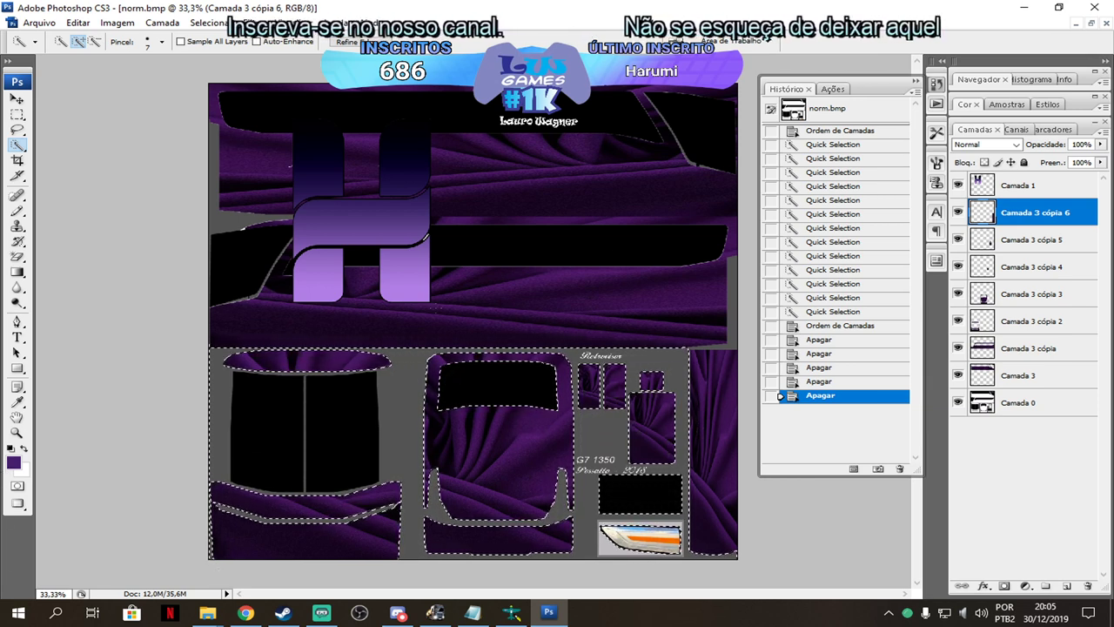
pyautogui.rightClick(294, 411)
pyautogui.click(332, 418)
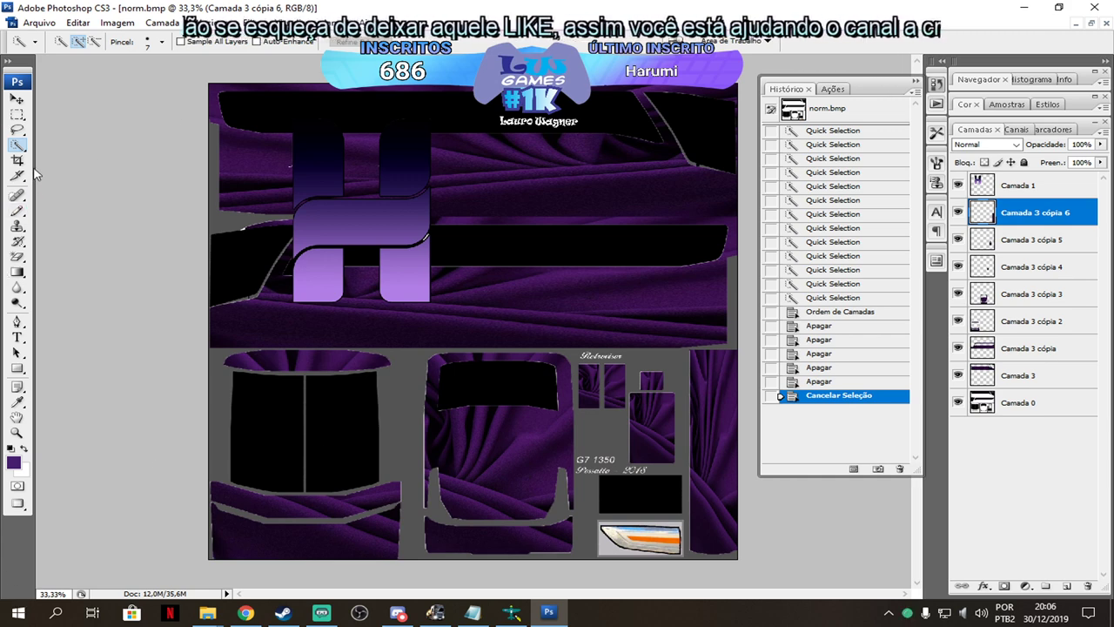
# Move the H logo on Camada 1 down and to the right, toward the middle of the two side panels.
pyautogui.click(16, 100)
pyautogui.click(1027, 192)
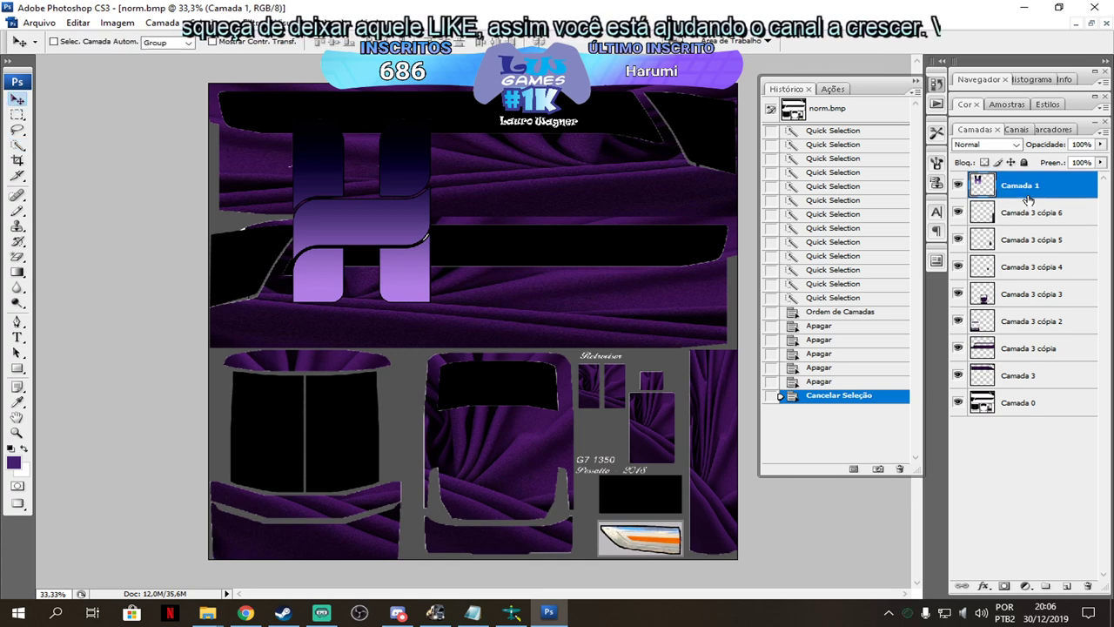
pyautogui.moveTo(405, 265); pyautogui.dragTo(495, 299)
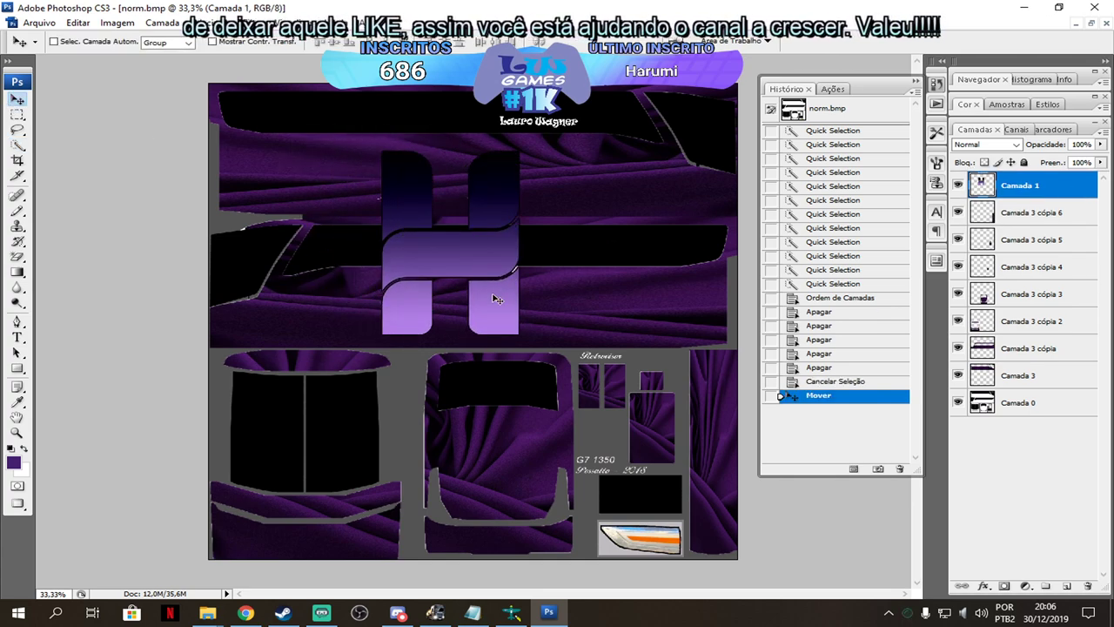
# Scale the H logo to about 45.7% width and 35.9% height and place it on the upper side panel below the windows.
pyautogui.hotkey('ctrl', 't')
pyautogui.moveTo(522, 336); pyautogui.dragTo(384, 298)
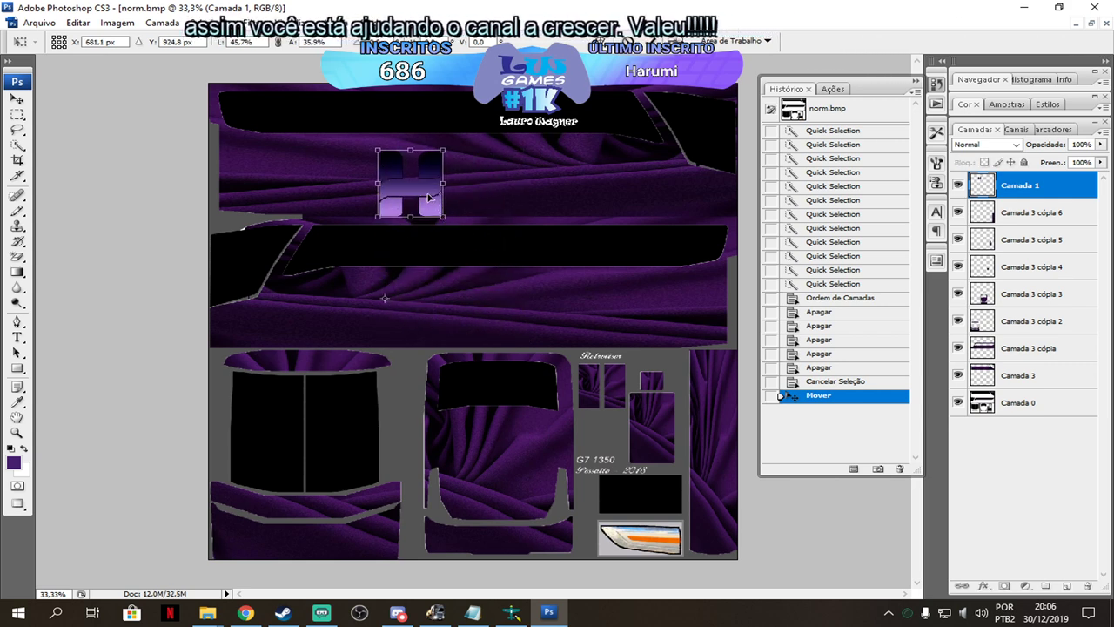
pyautogui.press('Return')
pyautogui.moveTo(427, 191); pyautogui.dragTo(355, 178)
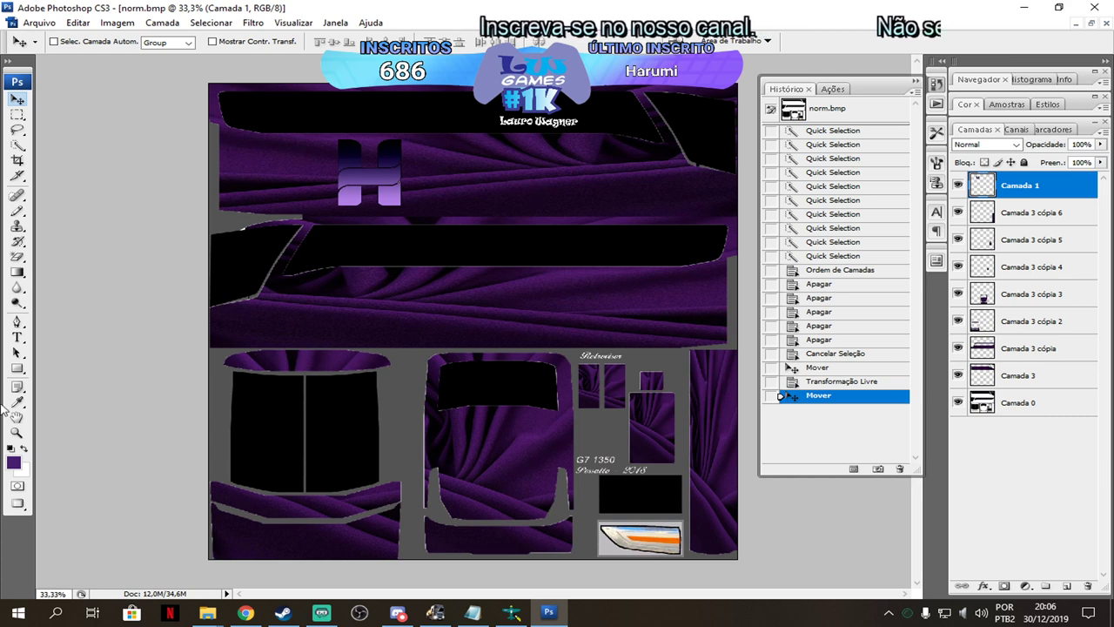
pyautogui.click(22, 375)
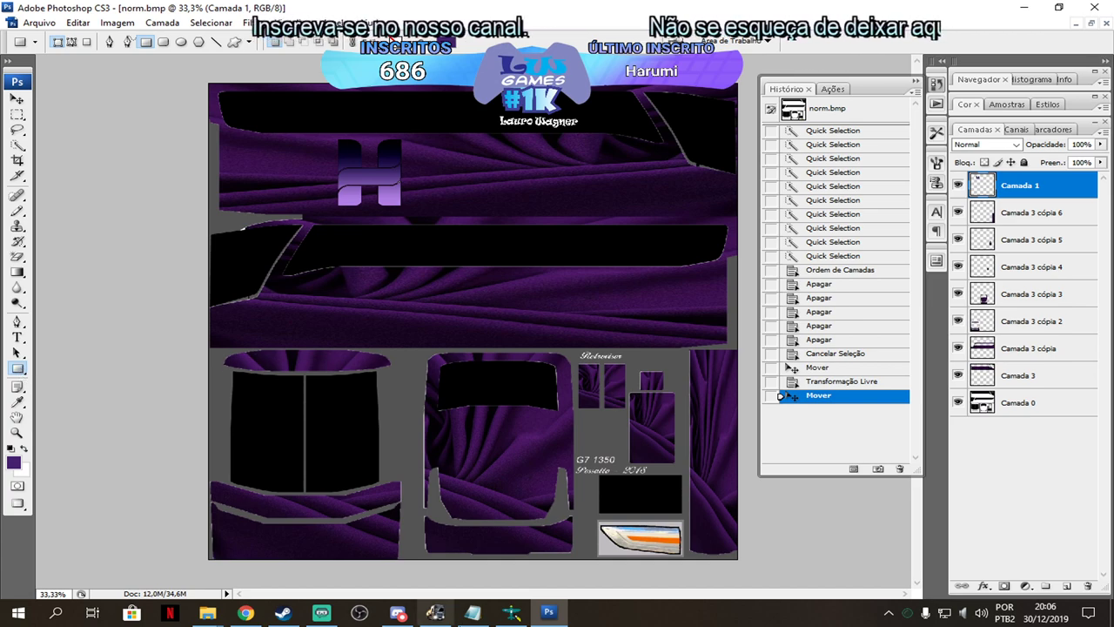
# Switch to Chrome and browse the Roxo image results for another purple texture.
pyautogui.click(247, 611)
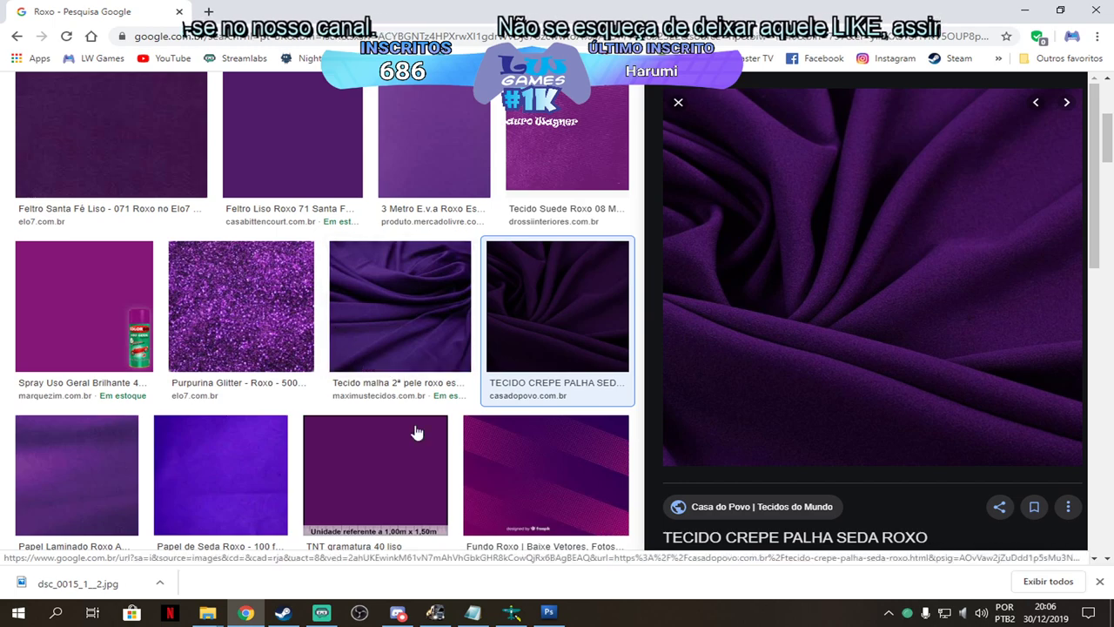
pyautogui.scroll(-6, 405, 398)
pyautogui.scroll(2, 497, 444)
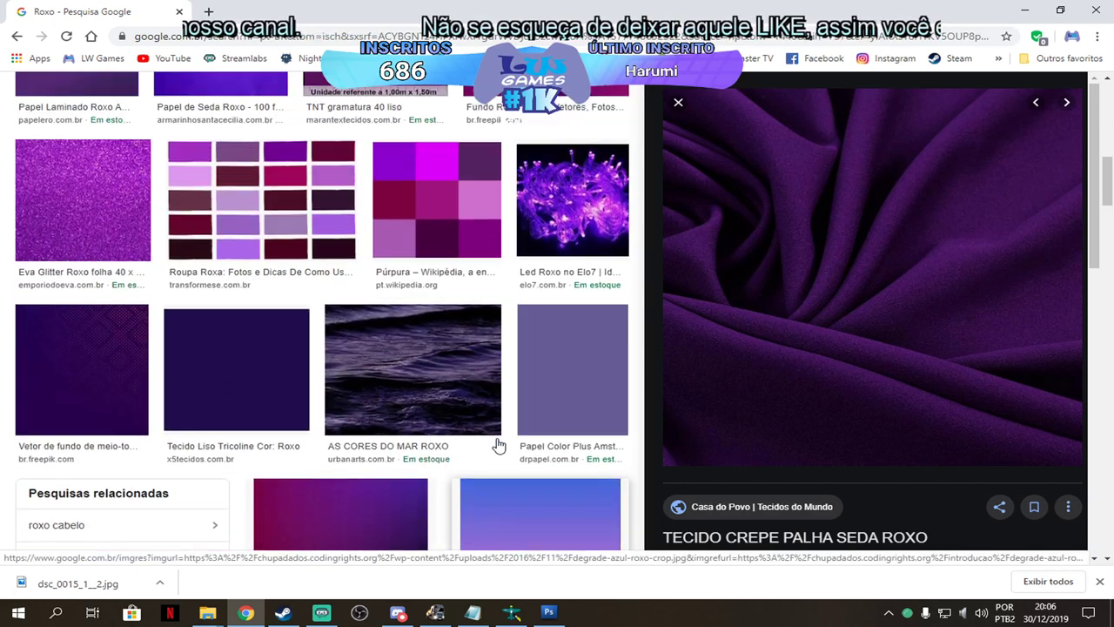
pyautogui.scroll(-4, 497, 443)
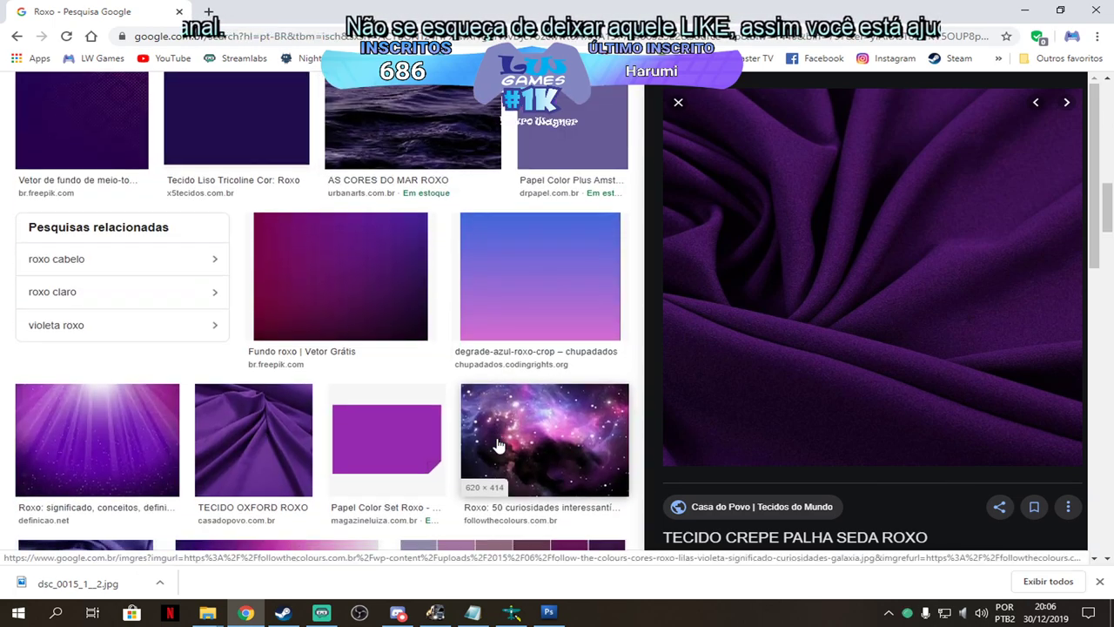
pyautogui.scroll(-2, 497, 444)
pyautogui.scroll(-3, 499, 446)
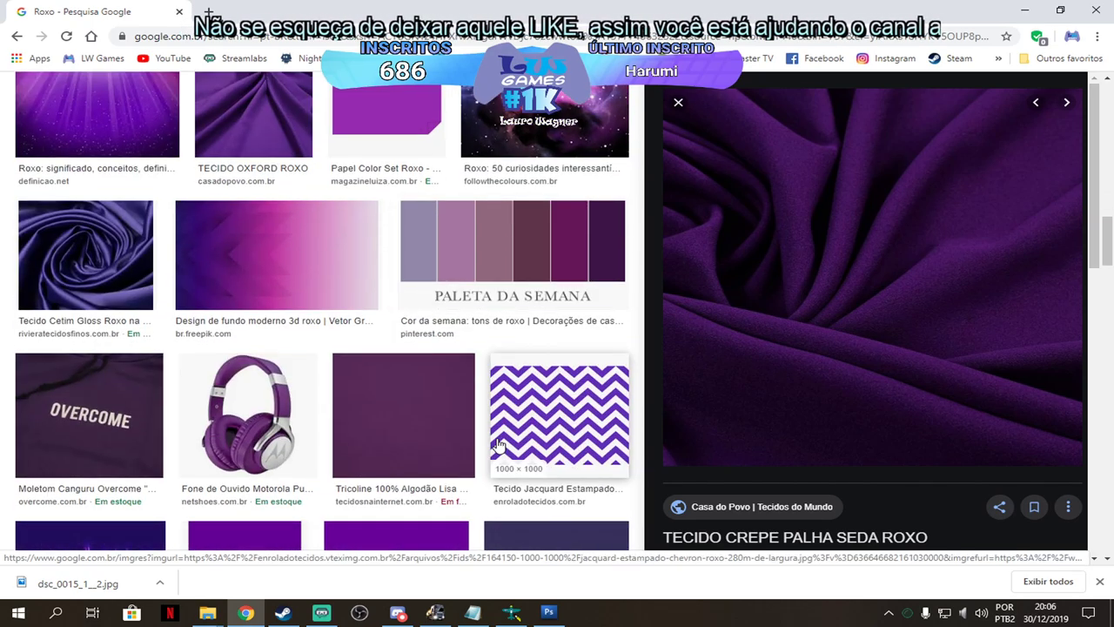
pyautogui.scroll(-3, 499, 445)
pyautogui.scroll(-3, 499, 446)
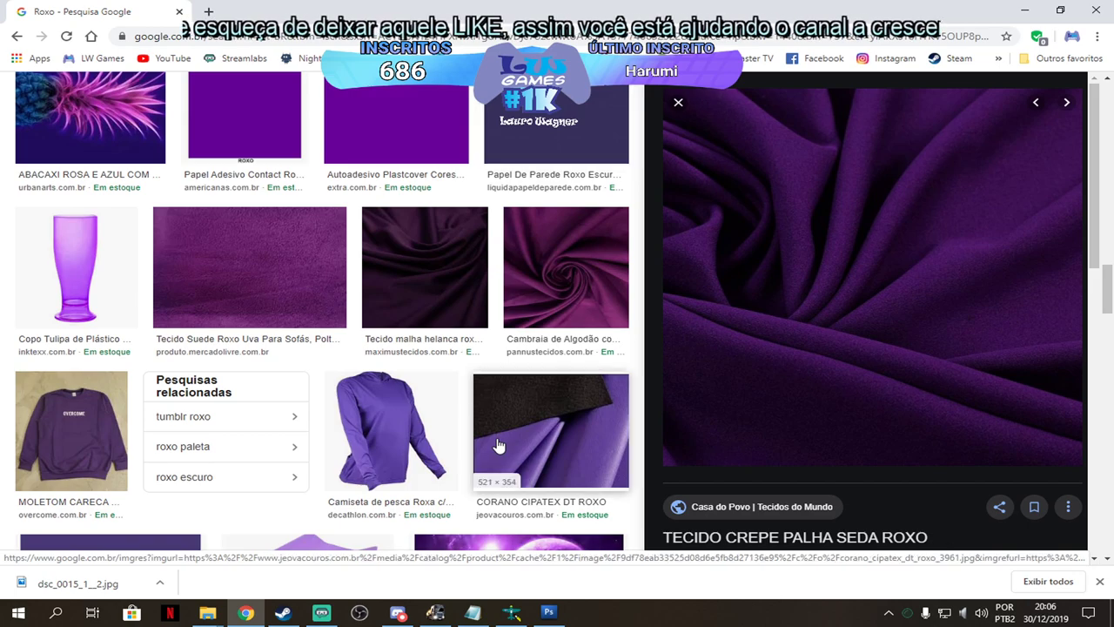
pyautogui.scroll(-5, 499, 446)
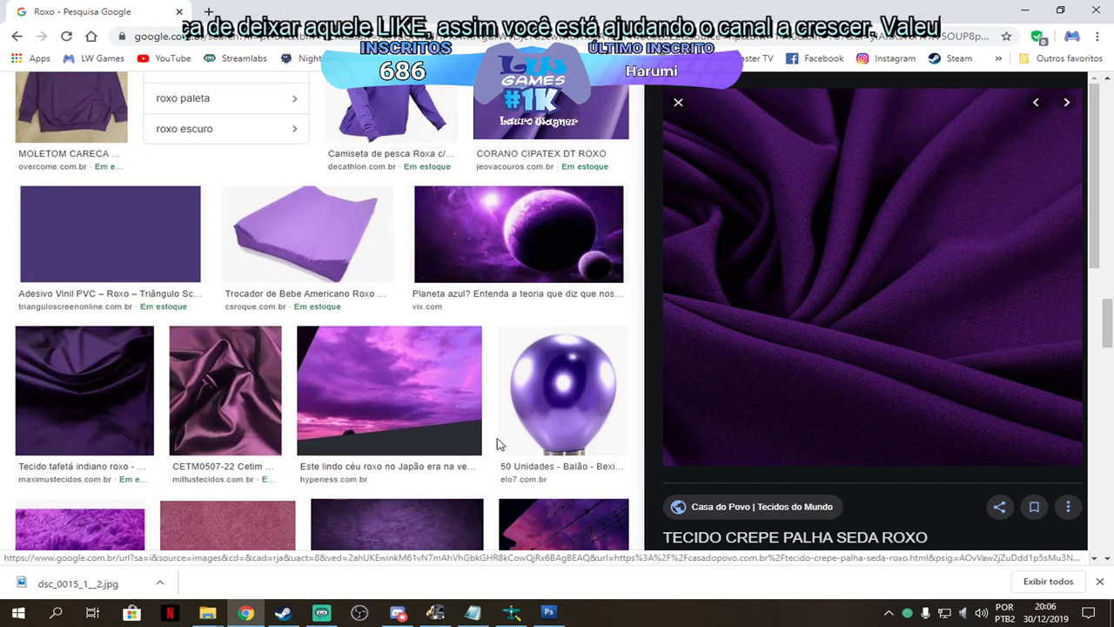
pyautogui.scroll(-3, 499, 444)
pyautogui.scroll(-5, 499, 444)
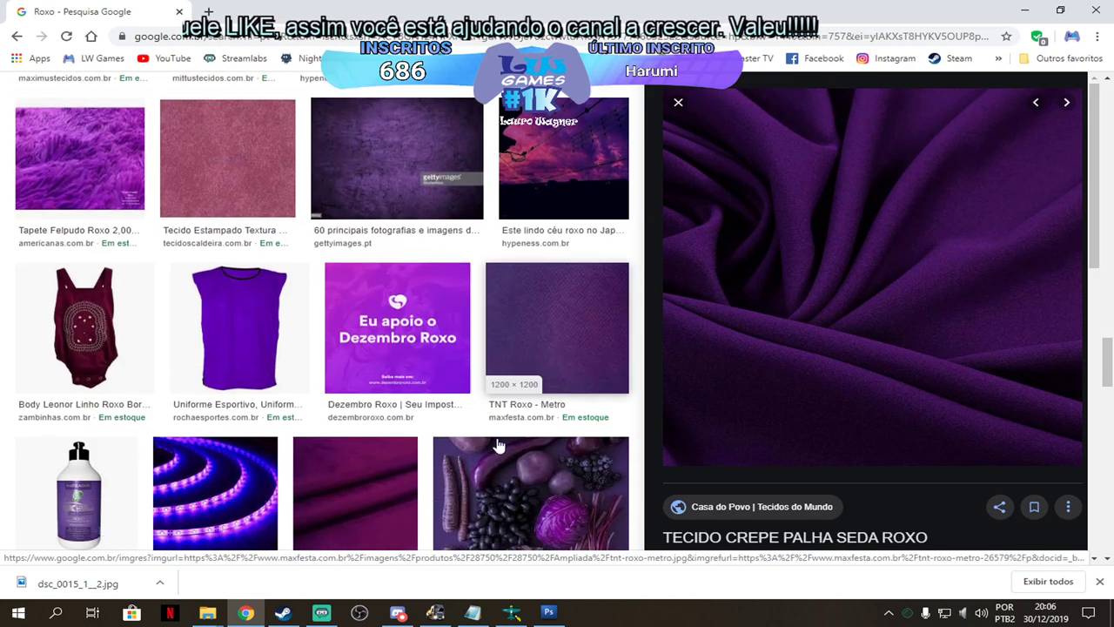
pyautogui.scroll(7, 498, 444)
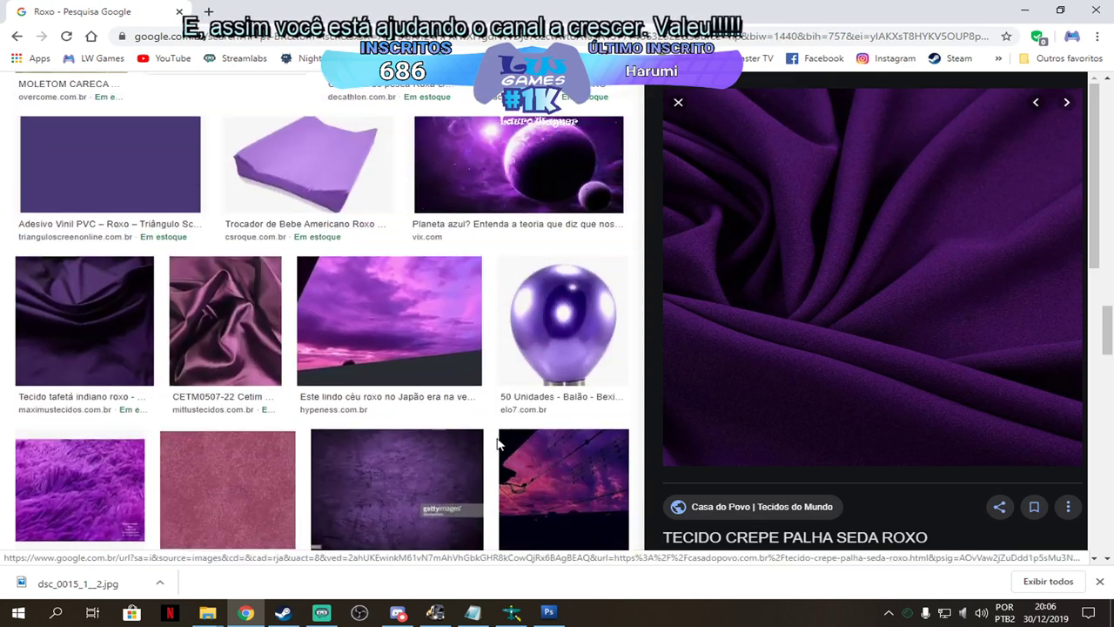
pyautogui.scroll(2, 498, 444)
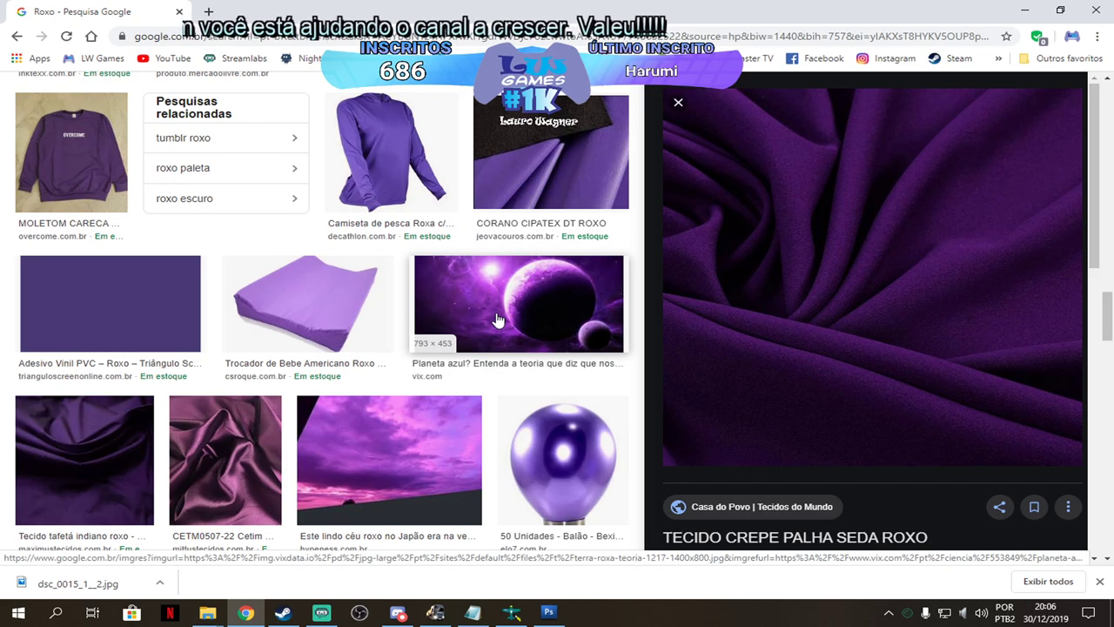
# Preview the purple planet image from Vix.com and the purple ink cloud image while looking back through the earlier results.
pyautogui.click(498, 320)
pyautogui.scroll(10, 510, 398)
pyautogui.scroll(6, 511, 400)
pyautogui.scroll(-2, 514, 418)
pyautogui.scroll(2, 522, 435)
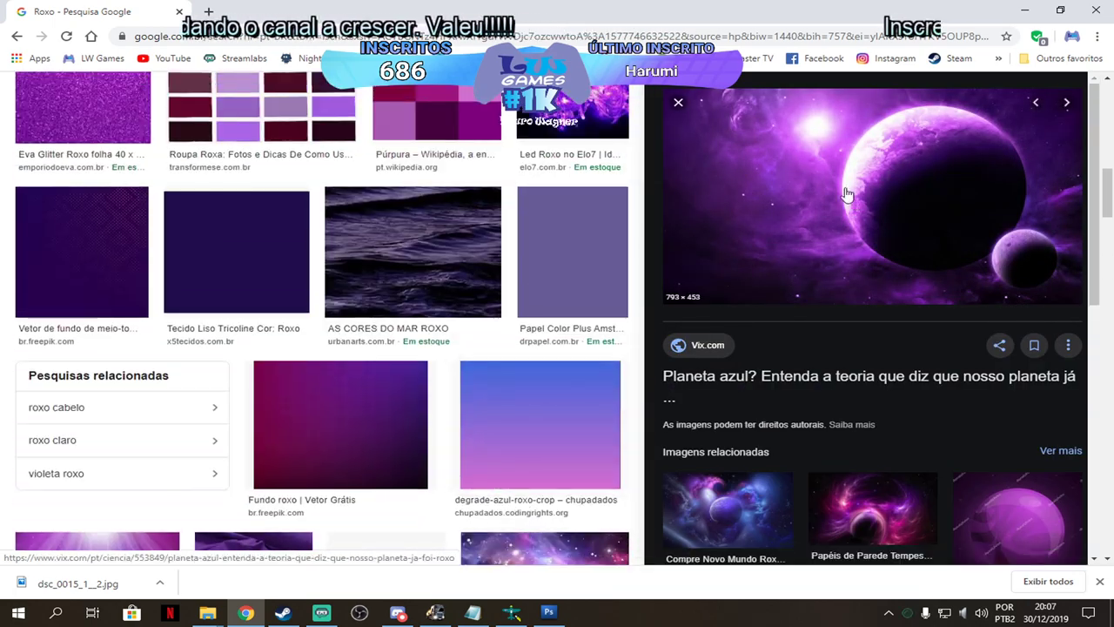
pyautogui.scroll(3, 428, 423)
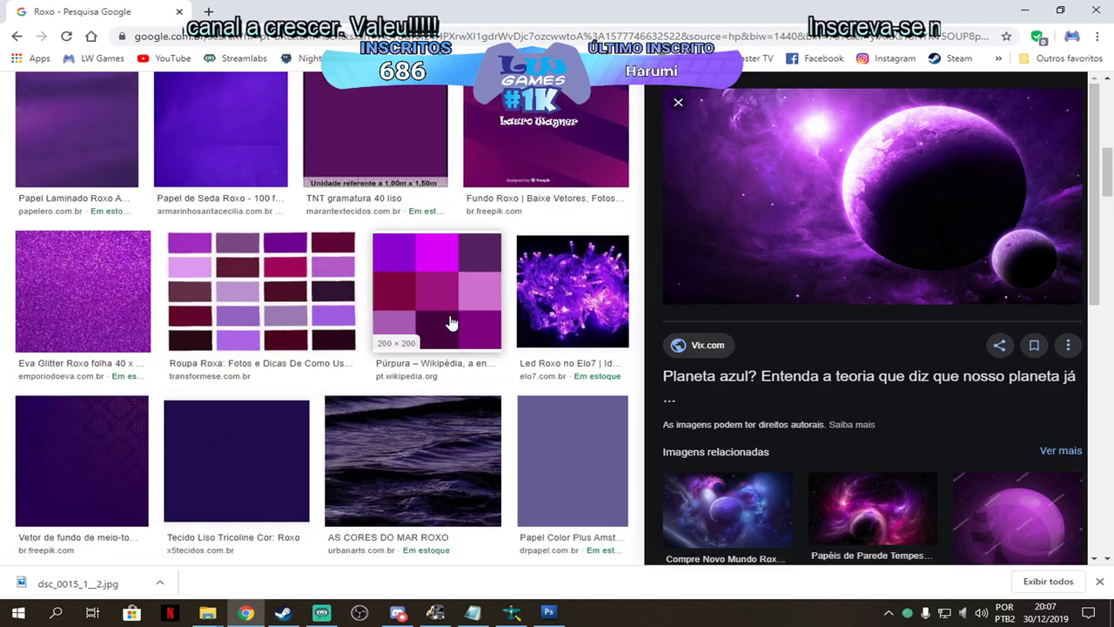
pyautogui.scroll(10, 409, 418)
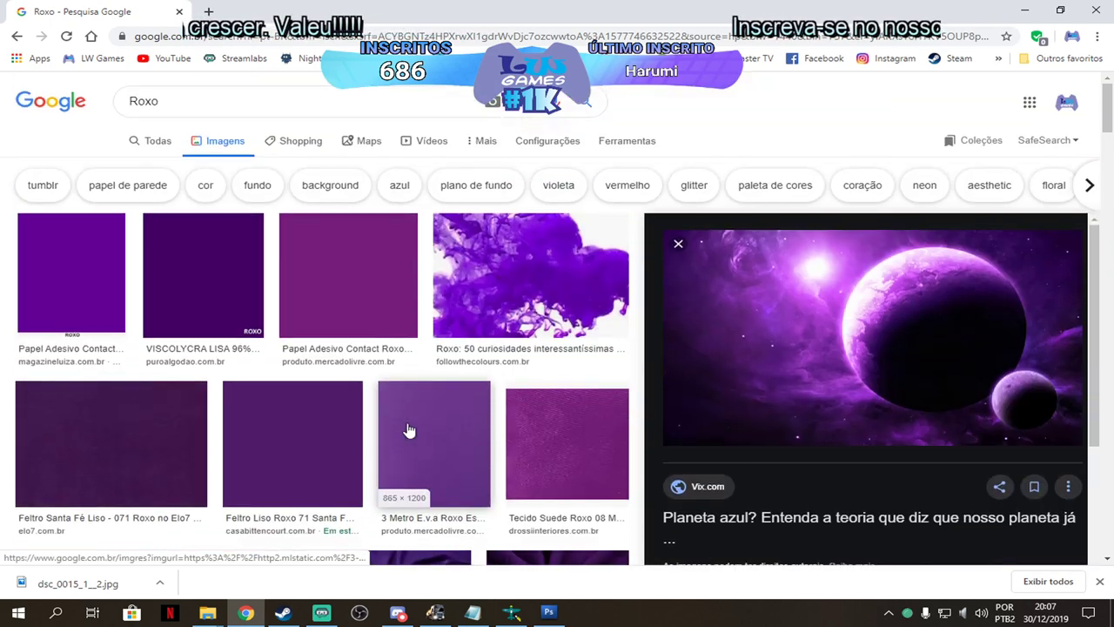
pyautogui.scroll(-7, 423, 410)
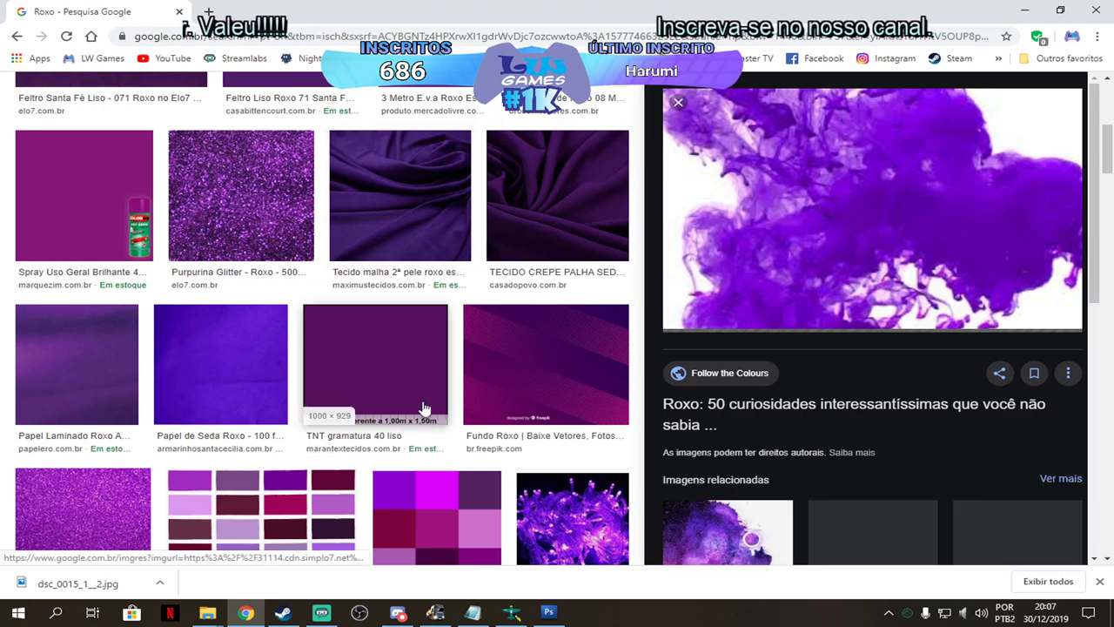
pyautogui.scroll(2, 427, 410)
# Preview the Tecido malha 2ª pele roxo escuro fabric and examine further purple fabric results for a suitable texture.
pyautogui.click(378, 362)
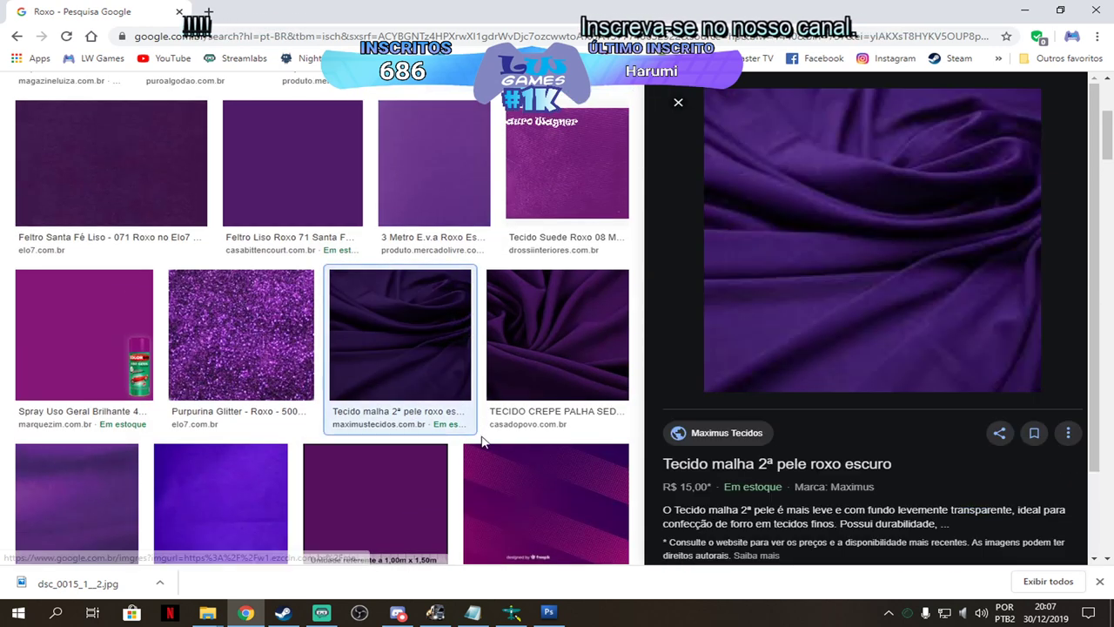
pyautogui.scroll(-9, 416, 496)
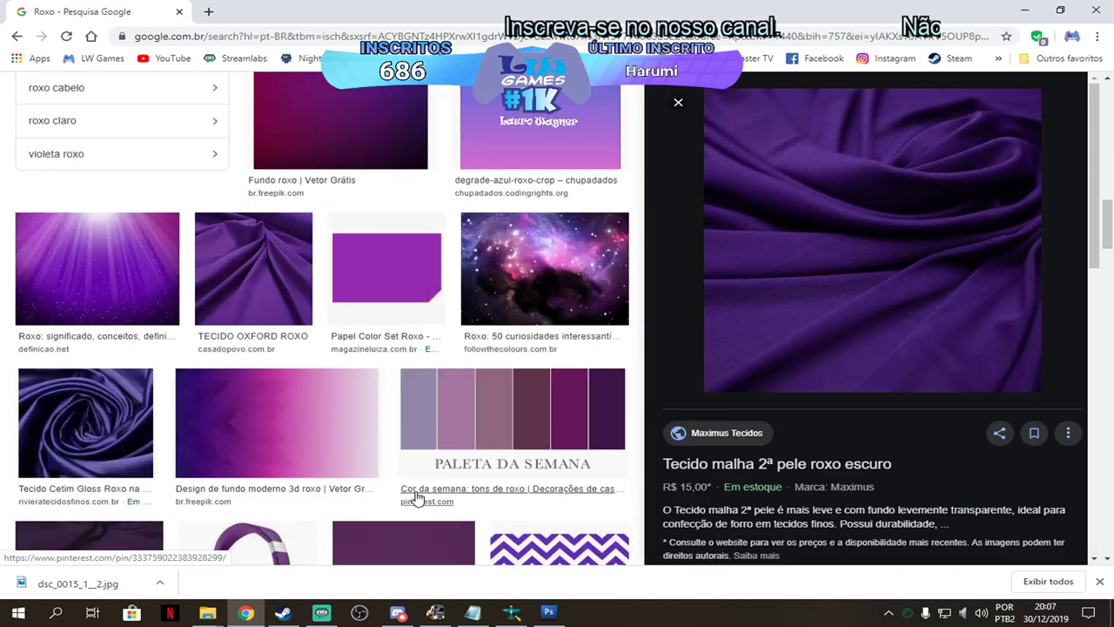
pyautogui.scroll(-7, 305, 435)
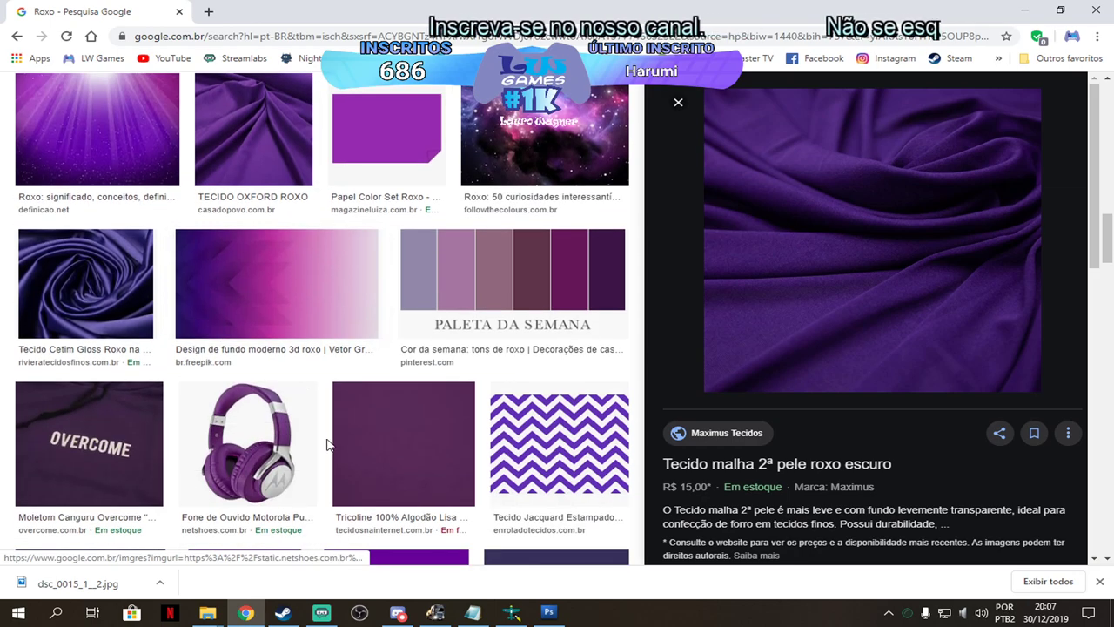
pyautogui.scroll(-7, 330, 448)
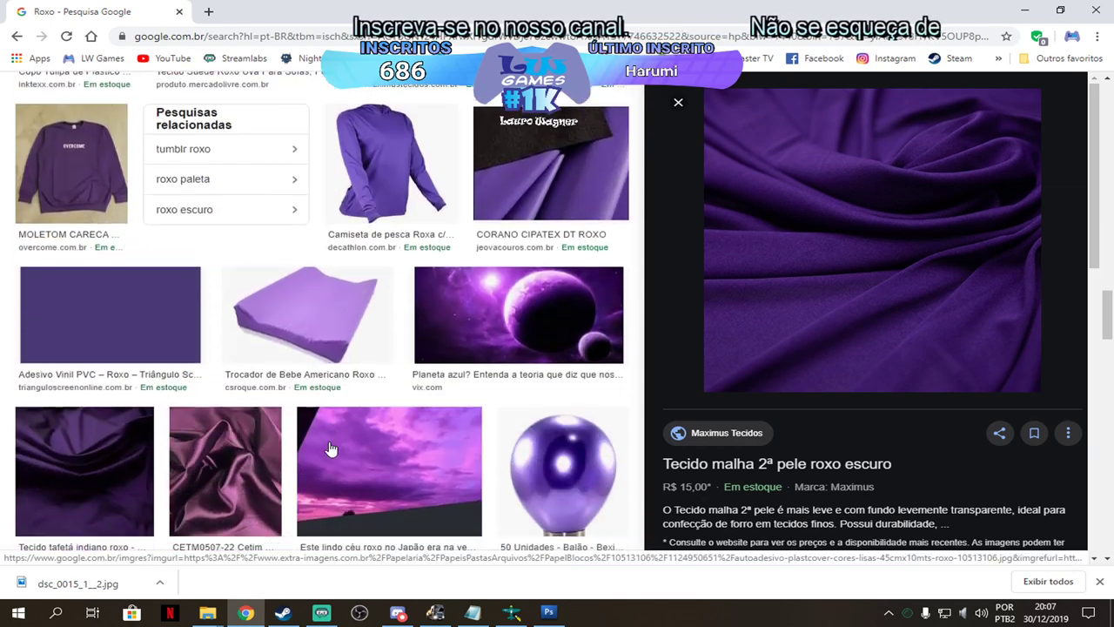
pyautogui.scroll(-4, 330, 448)
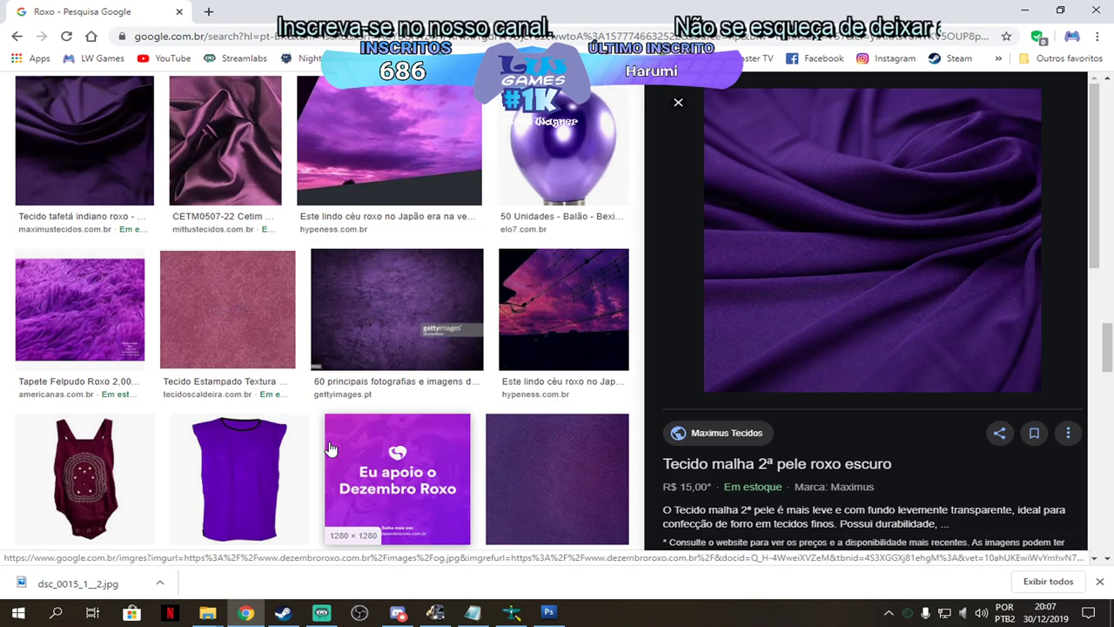
pyautogui.scroll(-4, 330, 448)
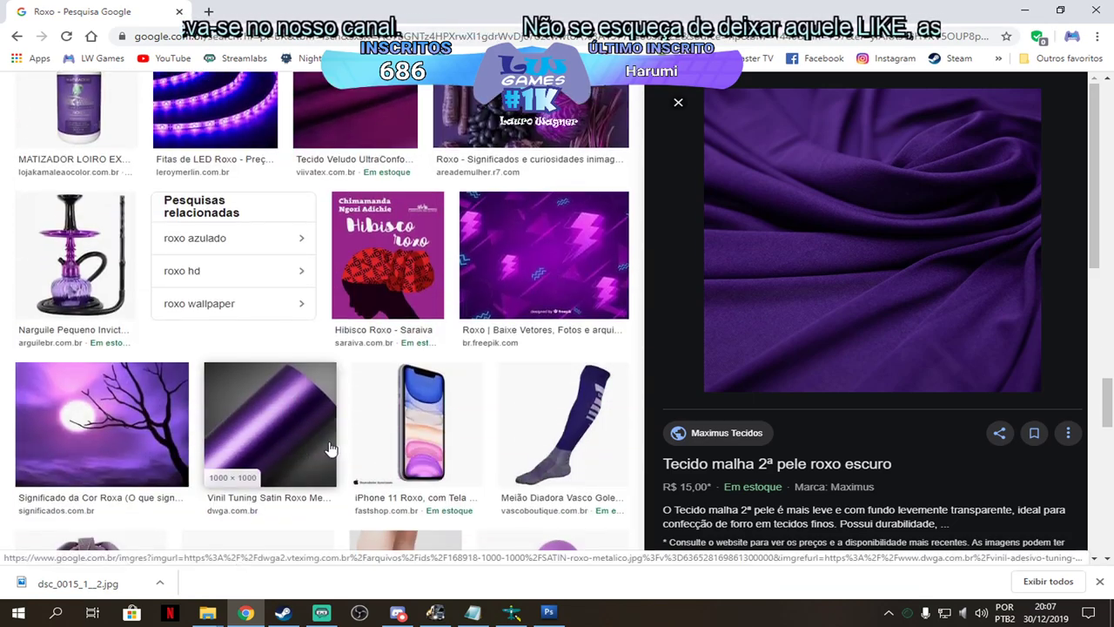
pyautogui.scroll(-5, 288, 449)
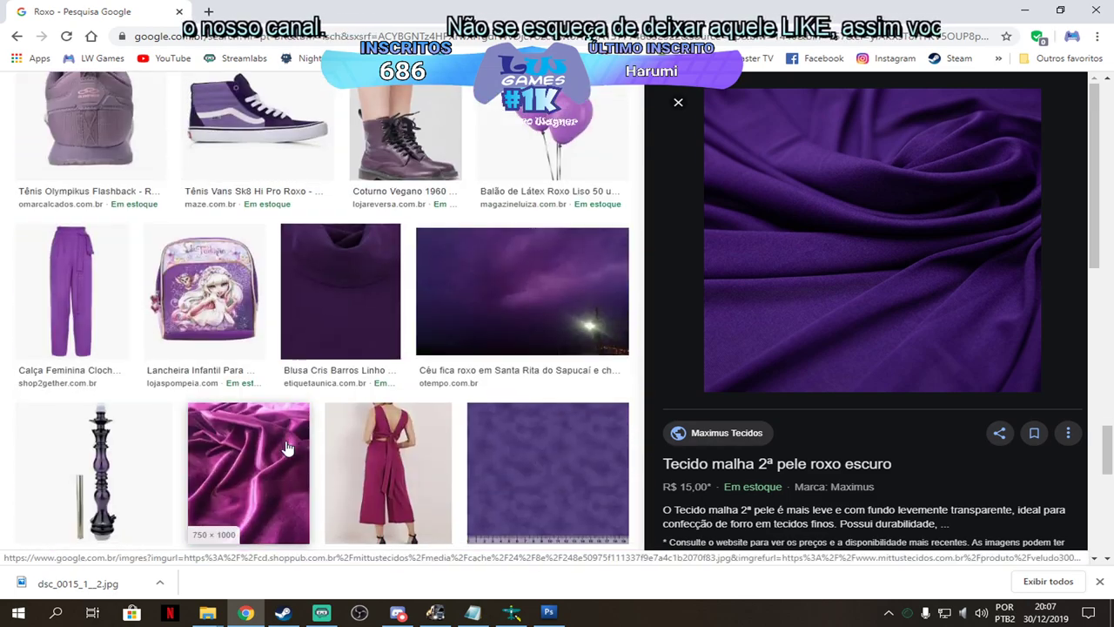
pyautogui.scroll(-6, 288, 448)
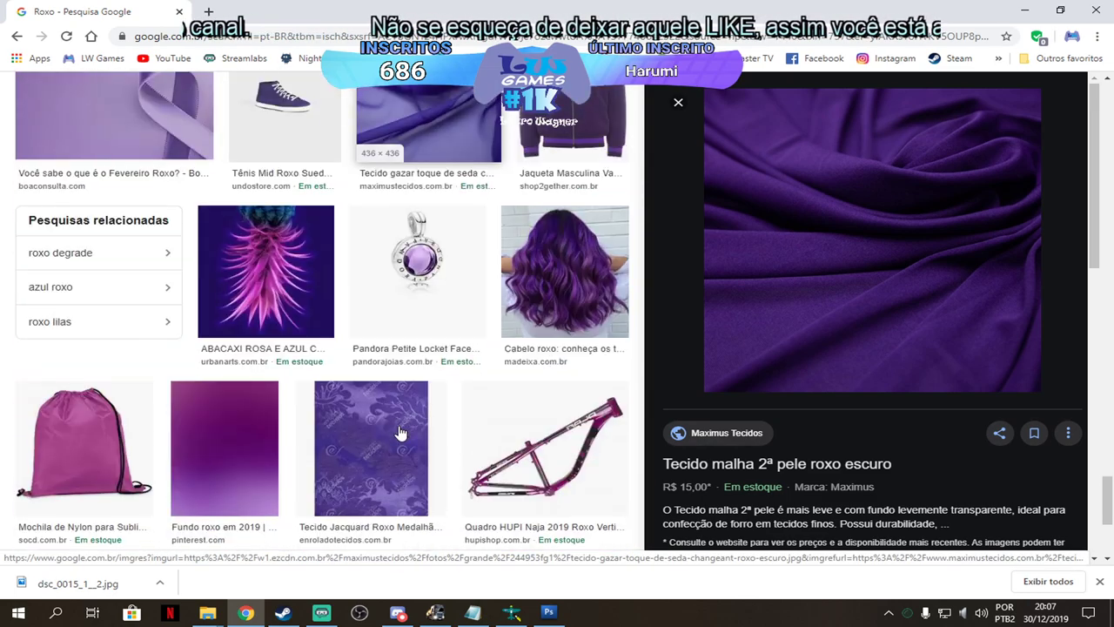
pyautogui.scroll(-2, 400, 432)
pyautogui.scroll(14, 402, 440)
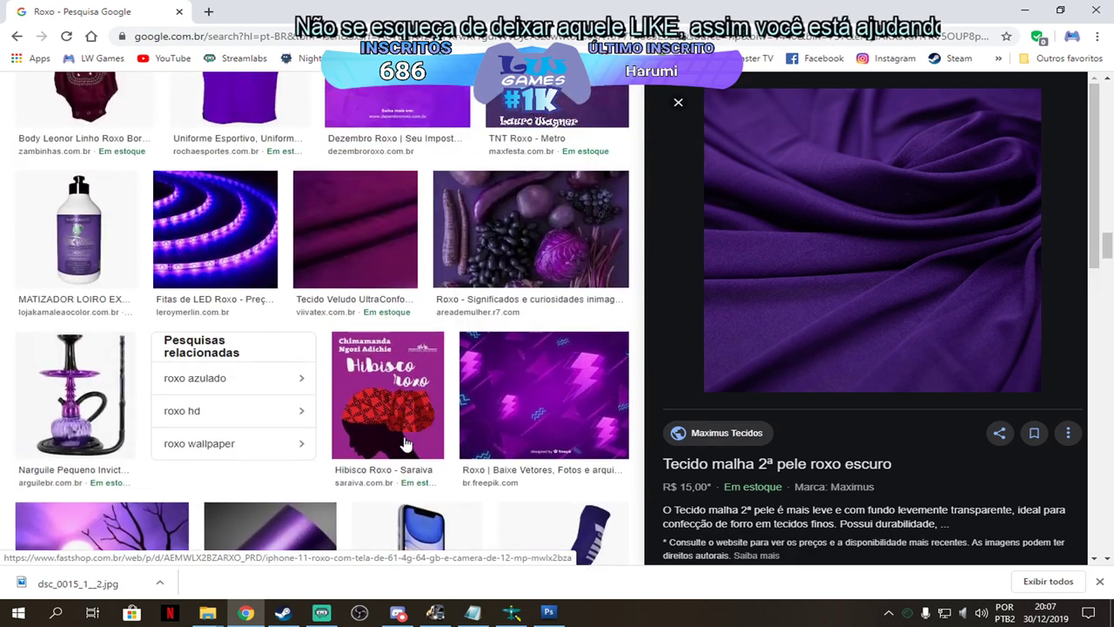
pyautogui.scroll(8, 405, 444)
pyautogui.scroll(6, 406, 442)
pyautogui.scroll(-2, 473, 423)
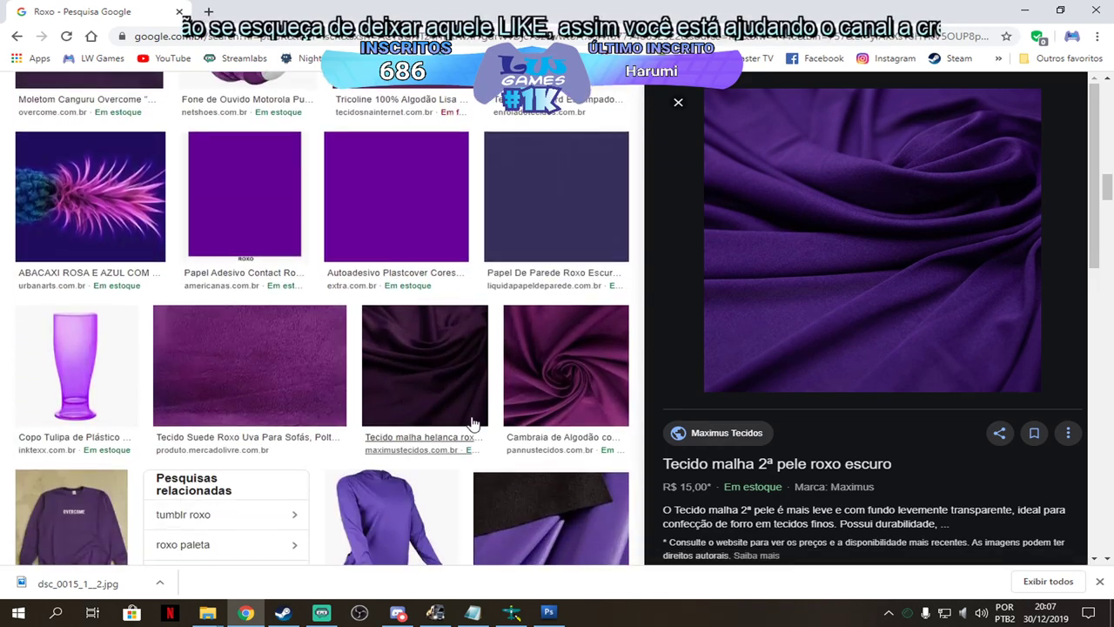
# Save the Cambraia de Algodão com seda Roxo Uva picture as the JPEG file images in the G7_1350_v1.3_ModShop_EDIT folder.
pyautogui.click(546, 372)
pyautogui.rightClick(875, 322)
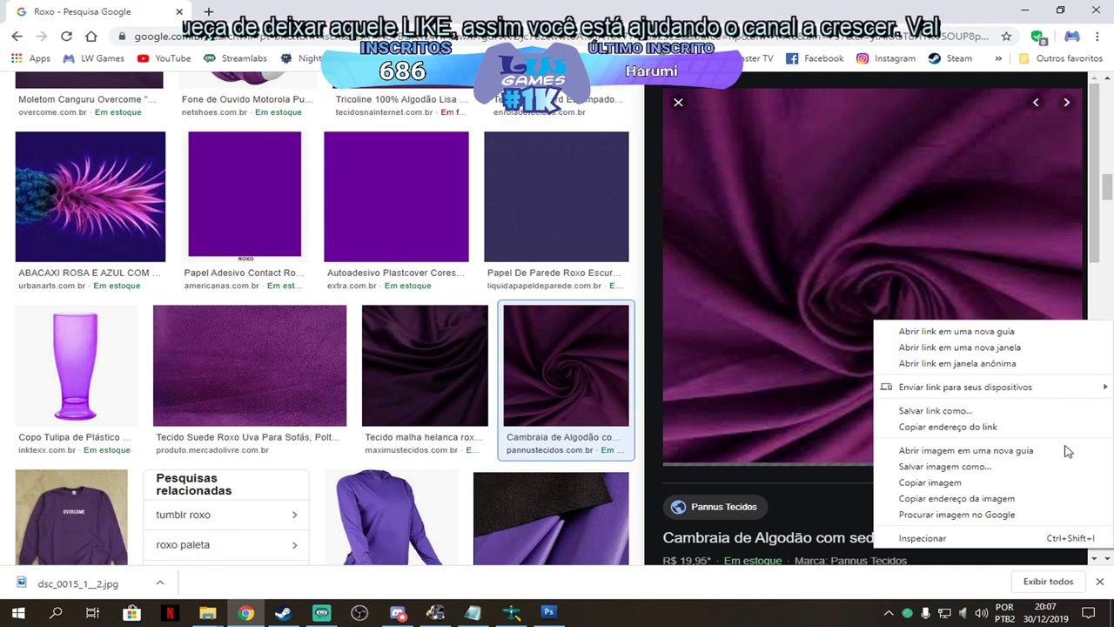
pyautogui.click(989, 468)
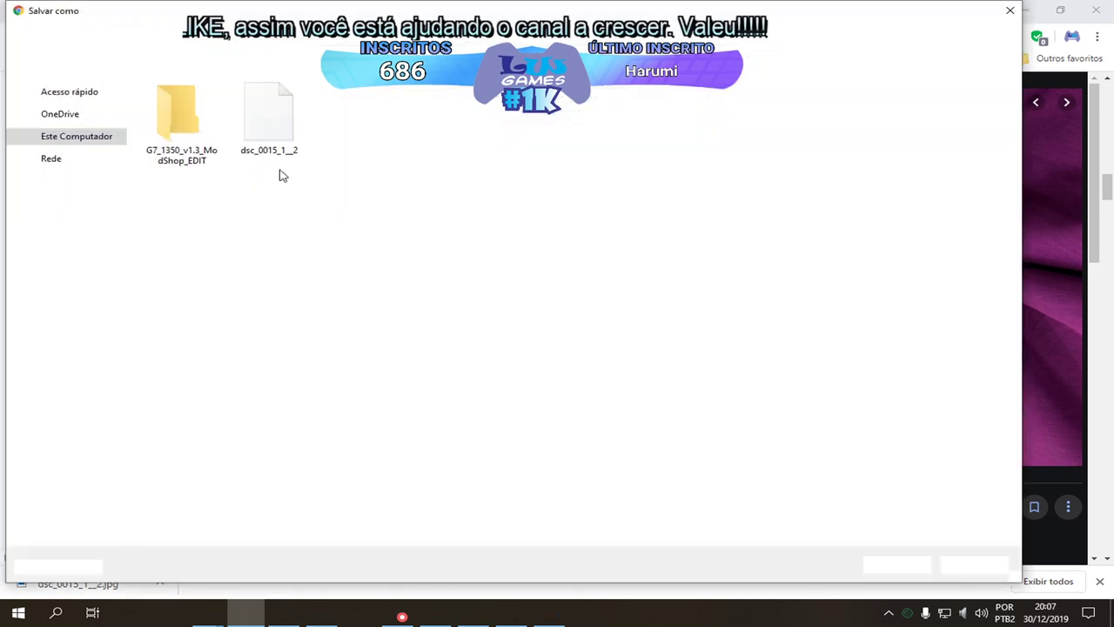
pyautogui.doubleClick(183, 135)
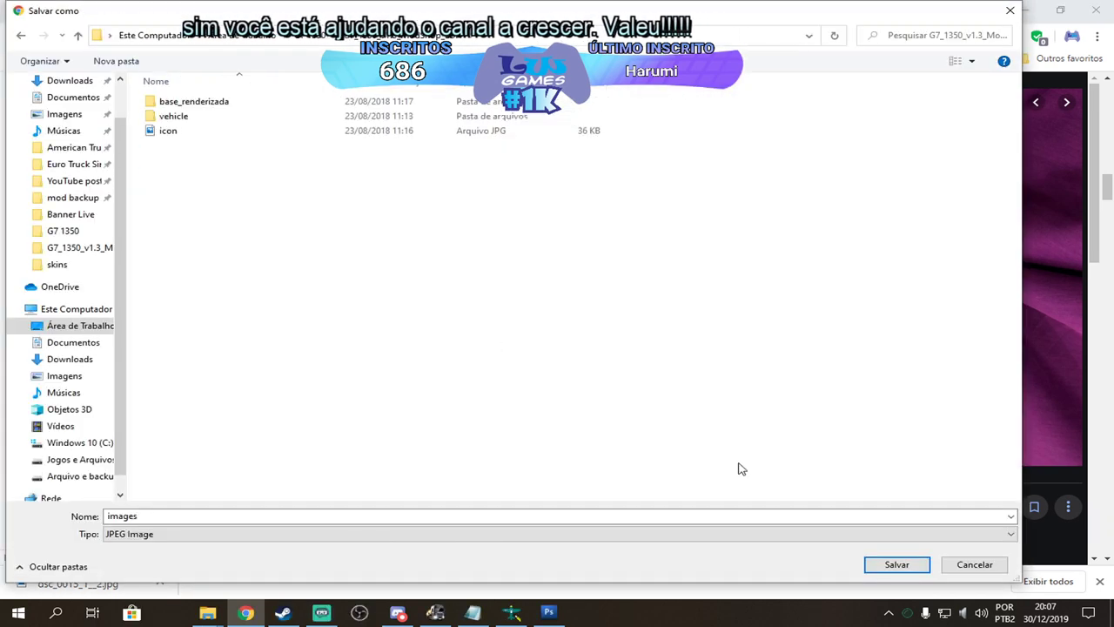
pyautogui.click(897, 564)
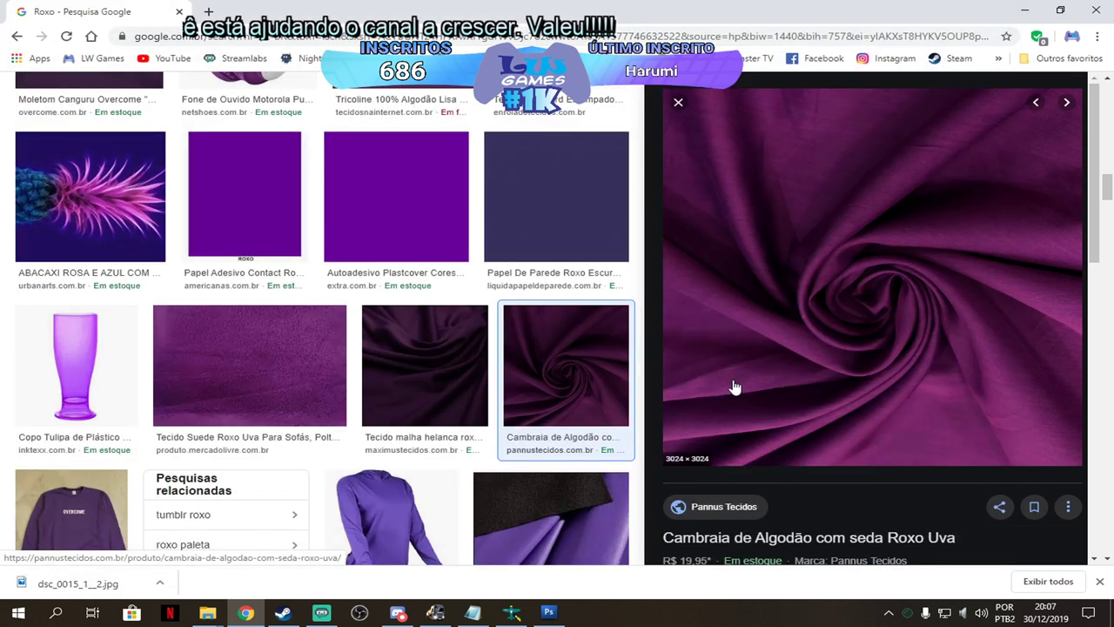
# Switch back to Photoshop, shift its restored window aside, and open the G7_1350_v1.3_ModShop_EDIT folder inside G7 1350 in File Explorer.
pyautogui.hotkey('alt', 'Tab')
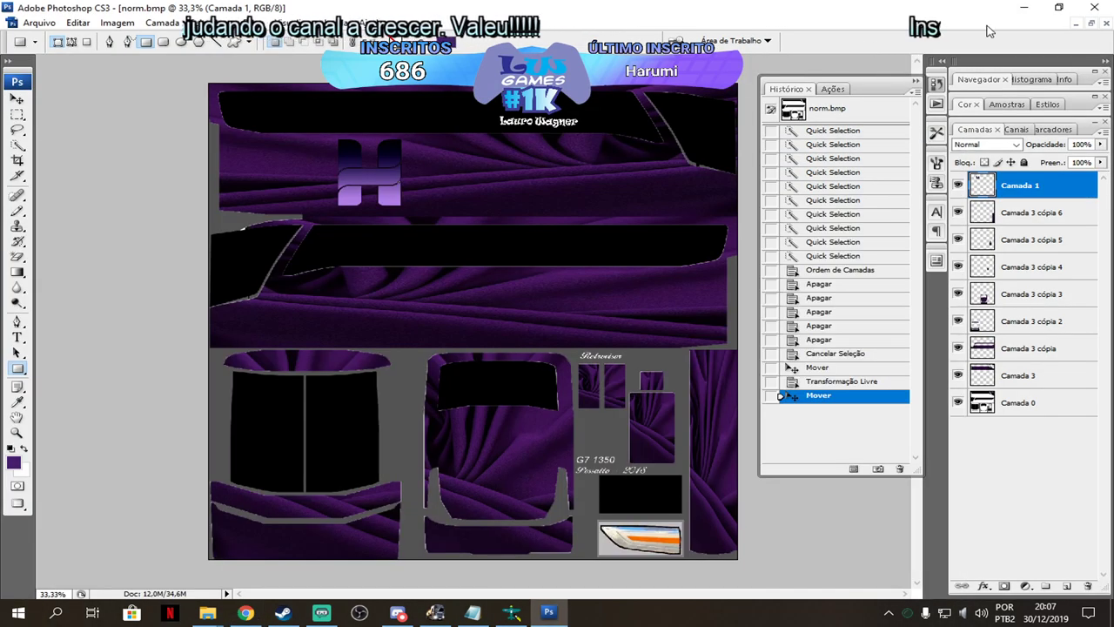
pyautogui.click(1060, 10)
pyautogui.moveTo(453, 89); pyautogui.dragTo(793, 96)
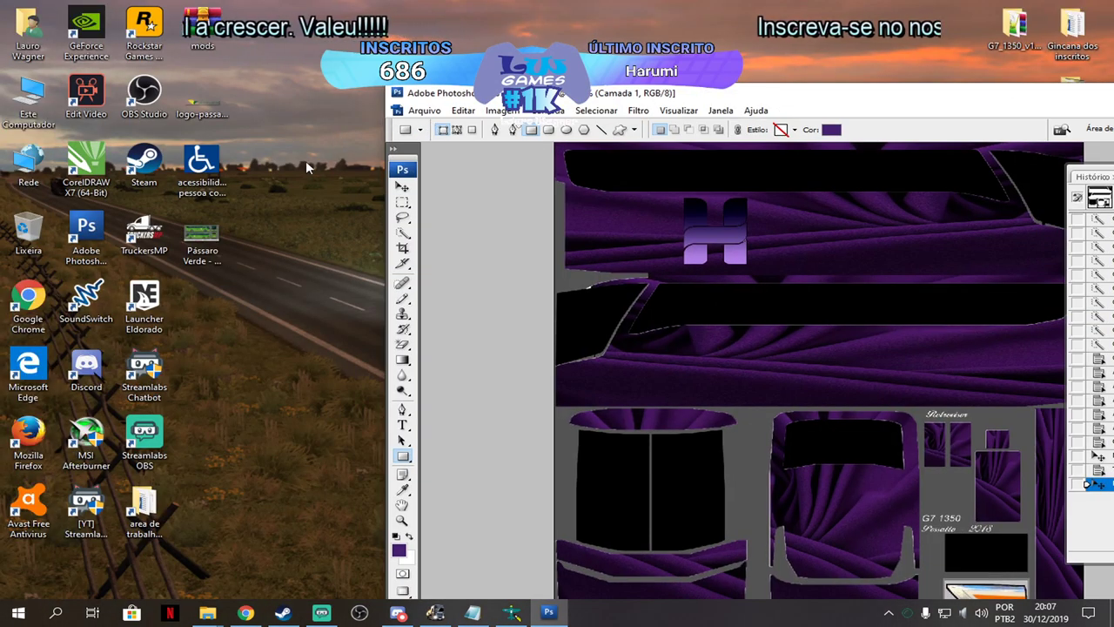
pyautogui.moveTo(207, 612)
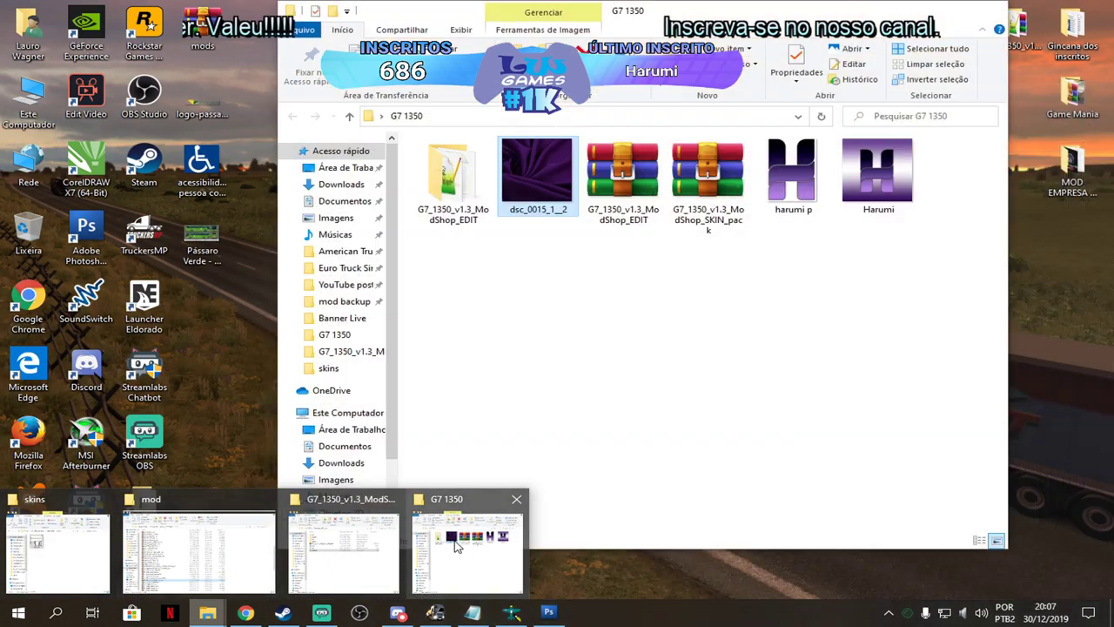
pyautogui.click(459, 545)
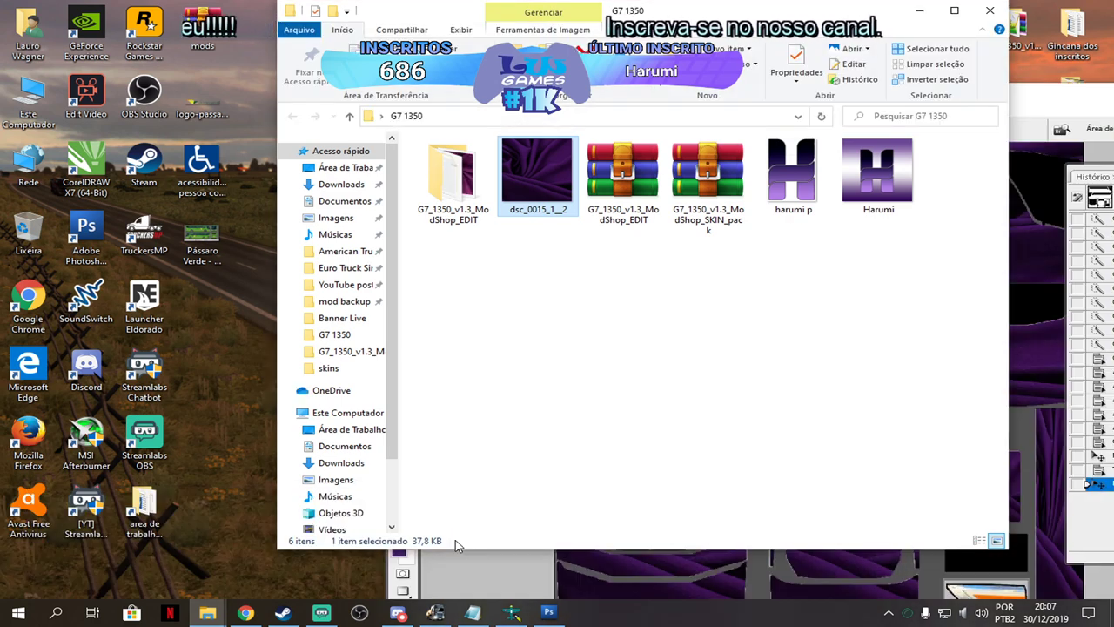
pyautogui.doubleClick(452, 178)
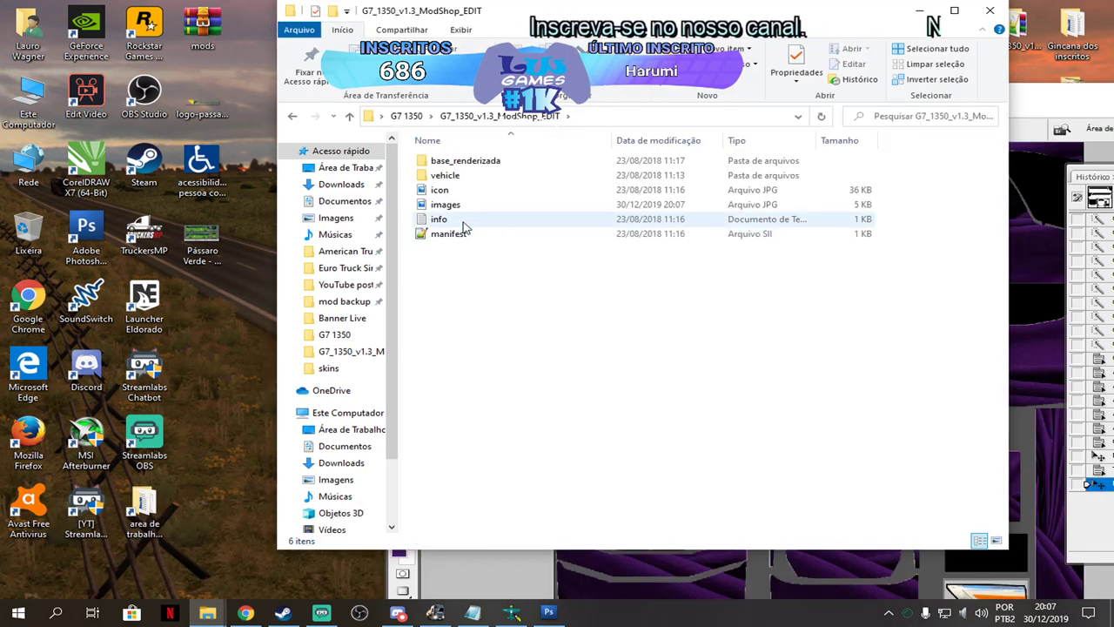
# Open images.jpg from the G7_1350_v1.3_ModShop_EDIT folder in Photoshop, maximize the program window and float the document windows.
pyautogui.moveTo(449, 205); pyautogui.dragTo(773, 589)
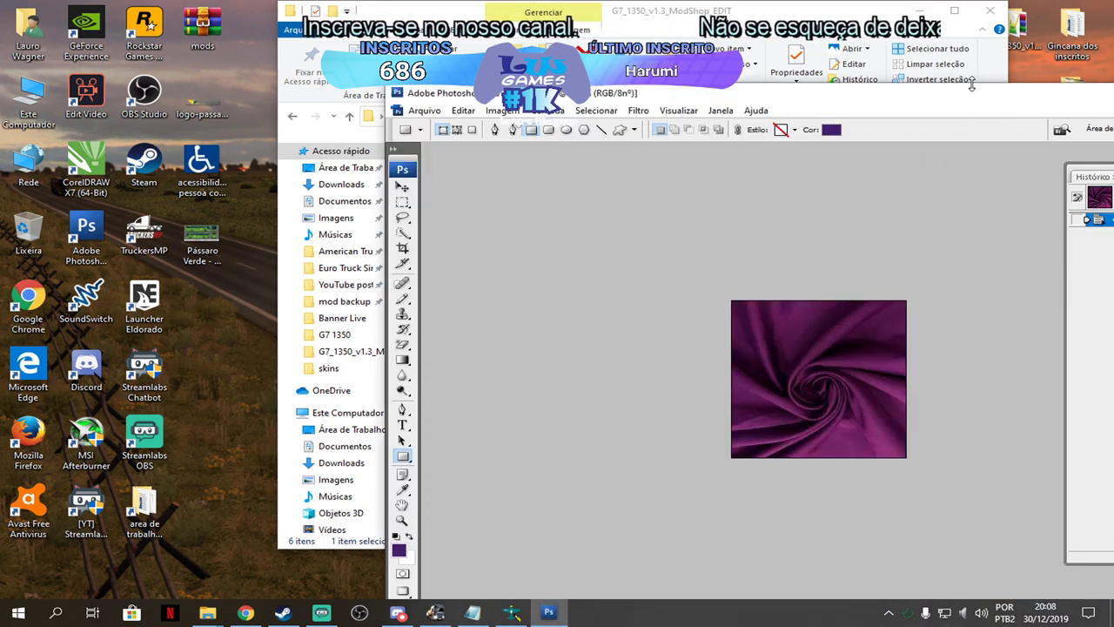
pyautogui.doubleClick(873, 95)
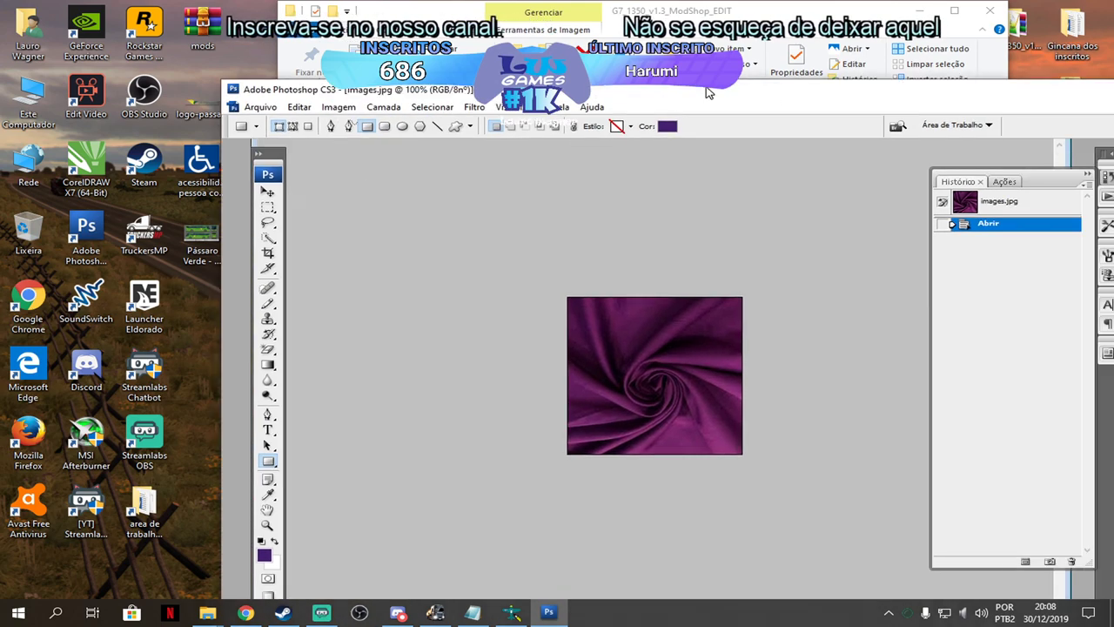
pyautogui.click(1053, 54)
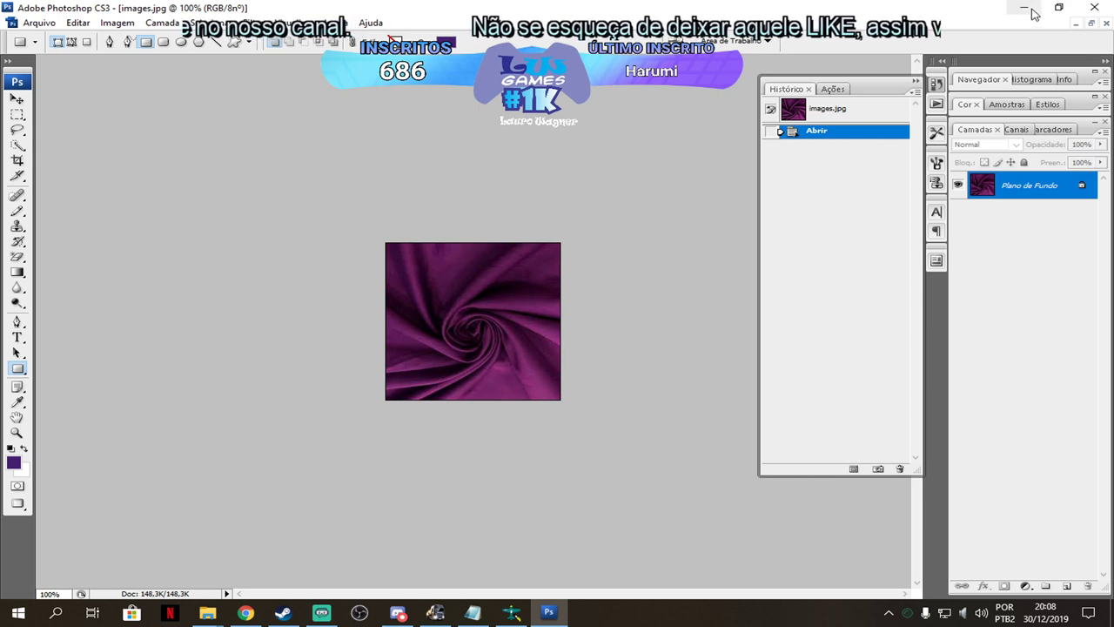
pyautogui.click(1090, 23)
# Undo the stray rectangle on images.jpg and copy the swirled fabric picture onto the lower bus side in norm.bmp.
pyautogui.moveTo(178, 204); pyautogui.dragTo(391, 292)
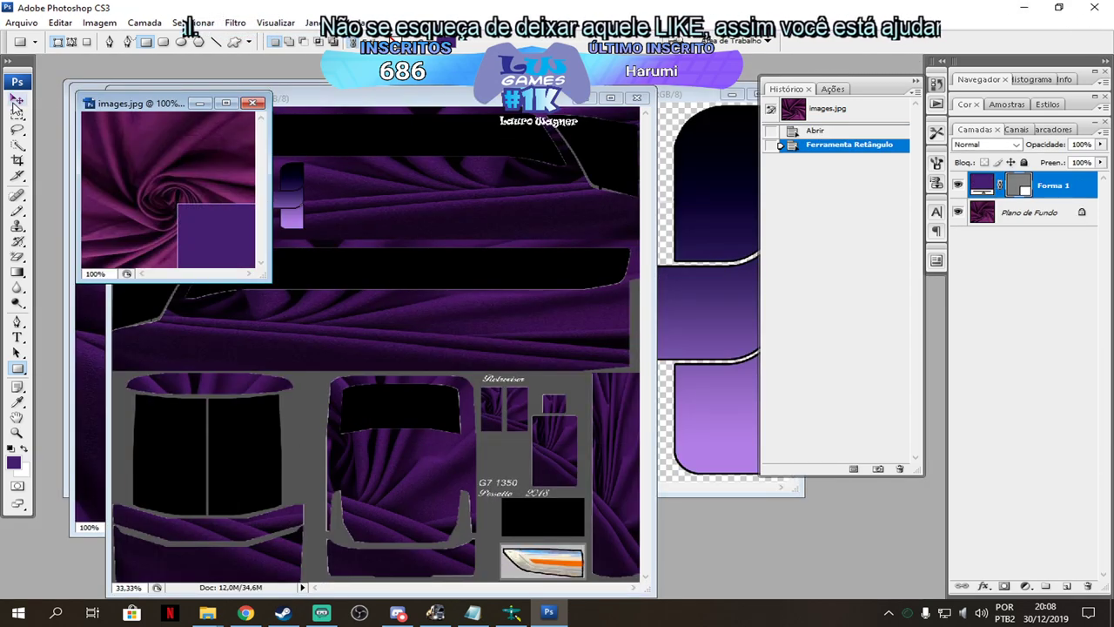
pyautogui.hotkey('ctrl', 'z')
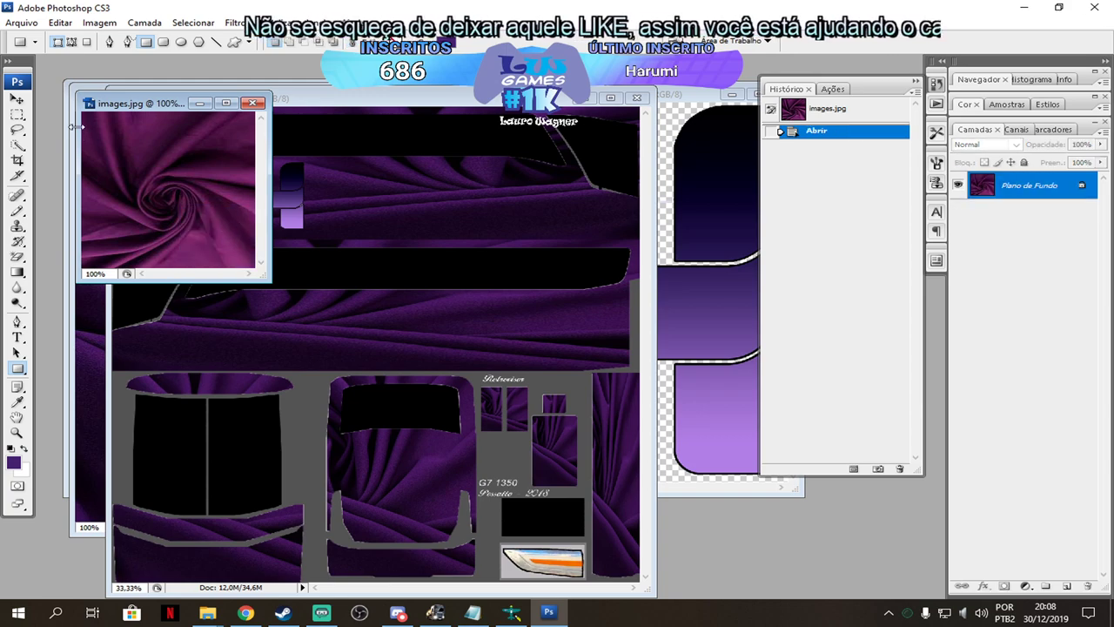
pyautogui.click(17, 98)
pyautogui.moveTo(141, 179); pyautogui.dragTo(323, 319)
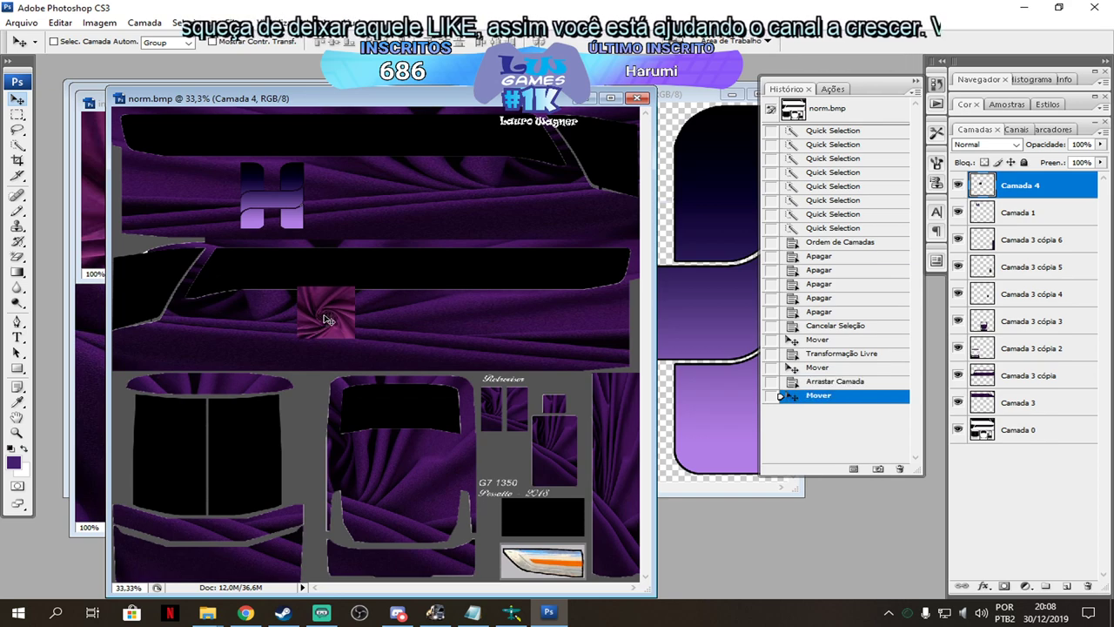
# Stretch the swirled fabric to about 974% width and 244% height so it covers the whole upper bus side.
pyautogui.hotkey('ctrl', 't')
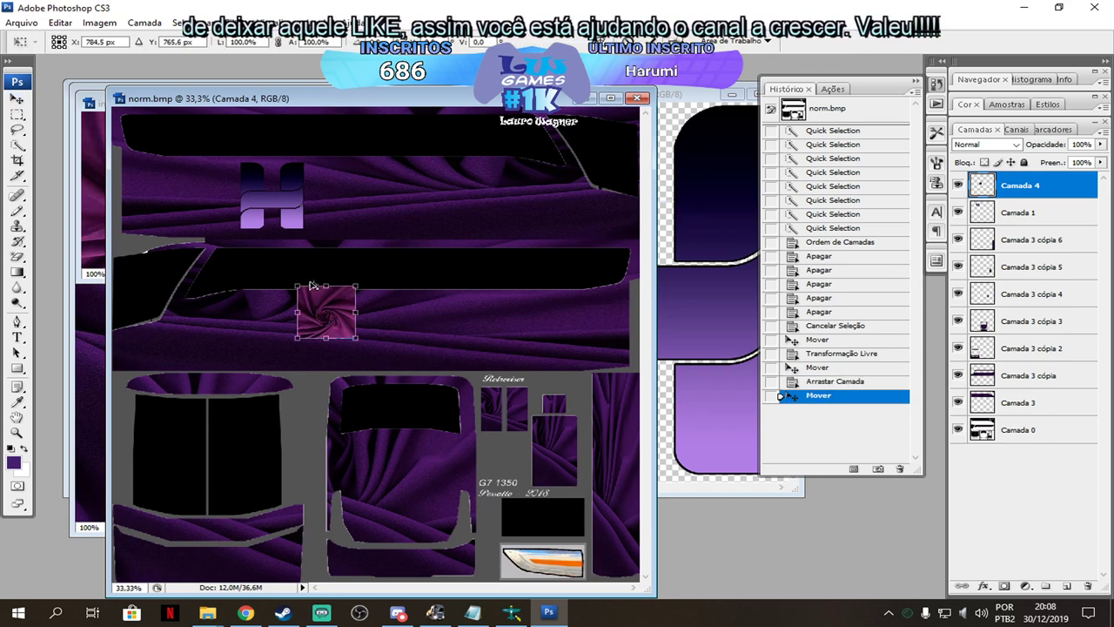
pyautogui.moveTo(341, 312); pyautogui.dragTo(561, 166)
pyautogui.moveTo(355, 143); pyautogui.dragTo(362, 118)
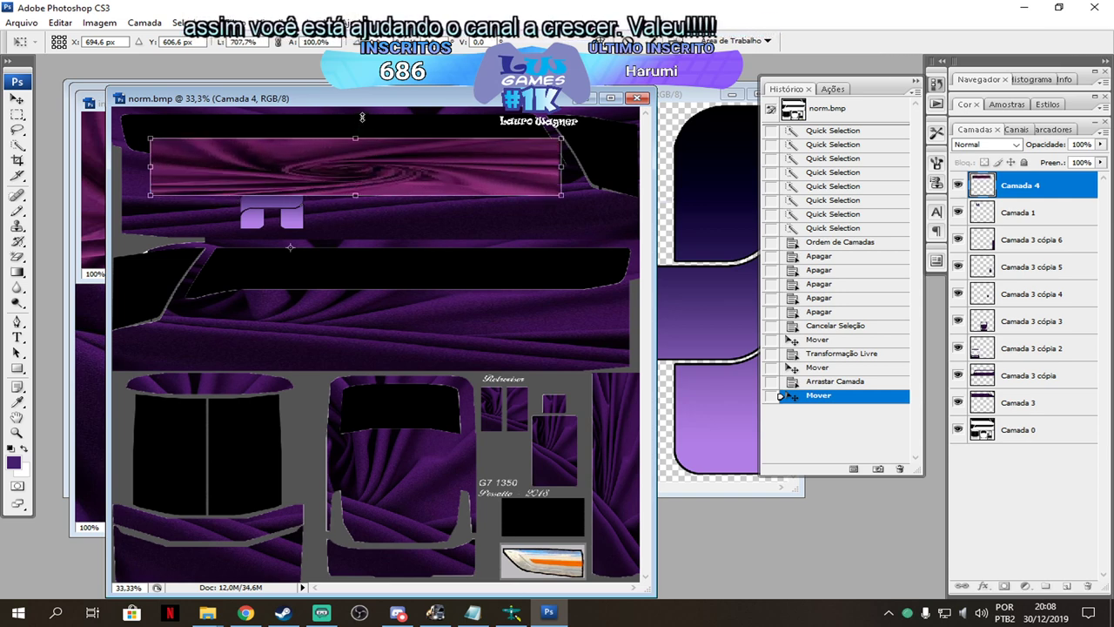
pyautogui.moveTo(355, 195); pyautogui.dragTo(355, 228)
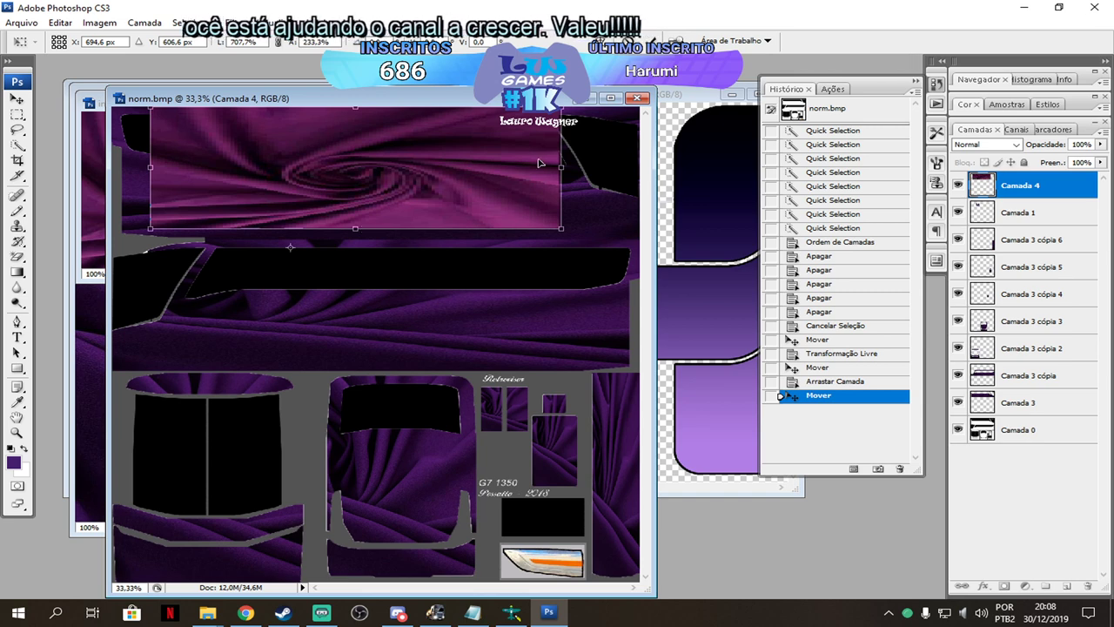
pyautogui.moveTo(561, 166); pyautogui.dragTo(645, 167)
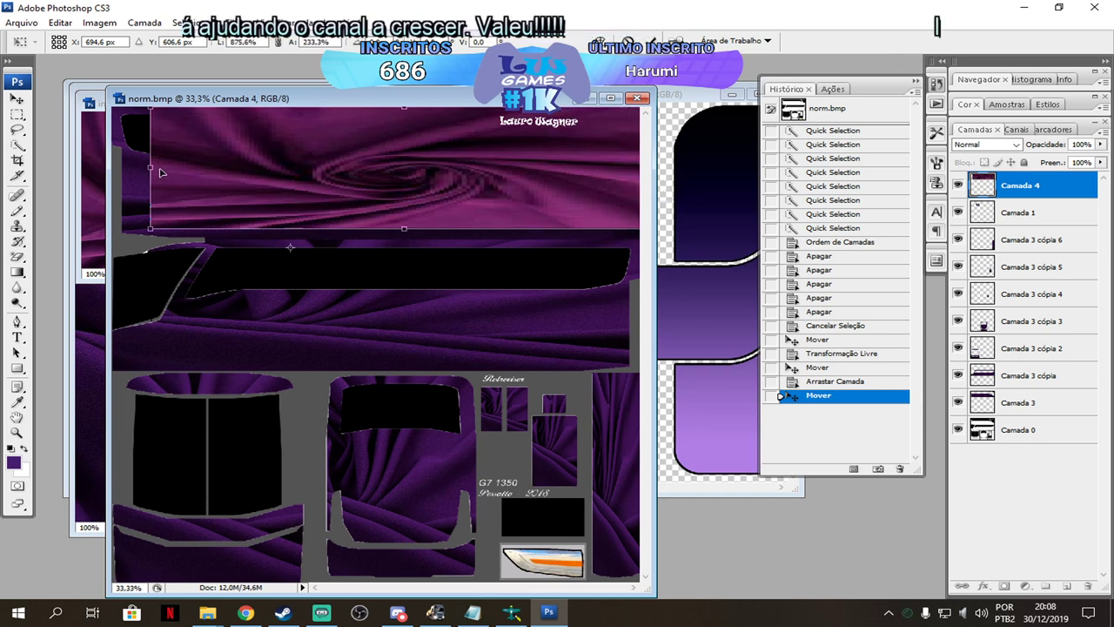
pyautogui.moveTo(154, 168); pyautogui.dragTo(96, 168)
pyautogui.moveTo(383, 235); pyautogui.dragTo(383, 240)
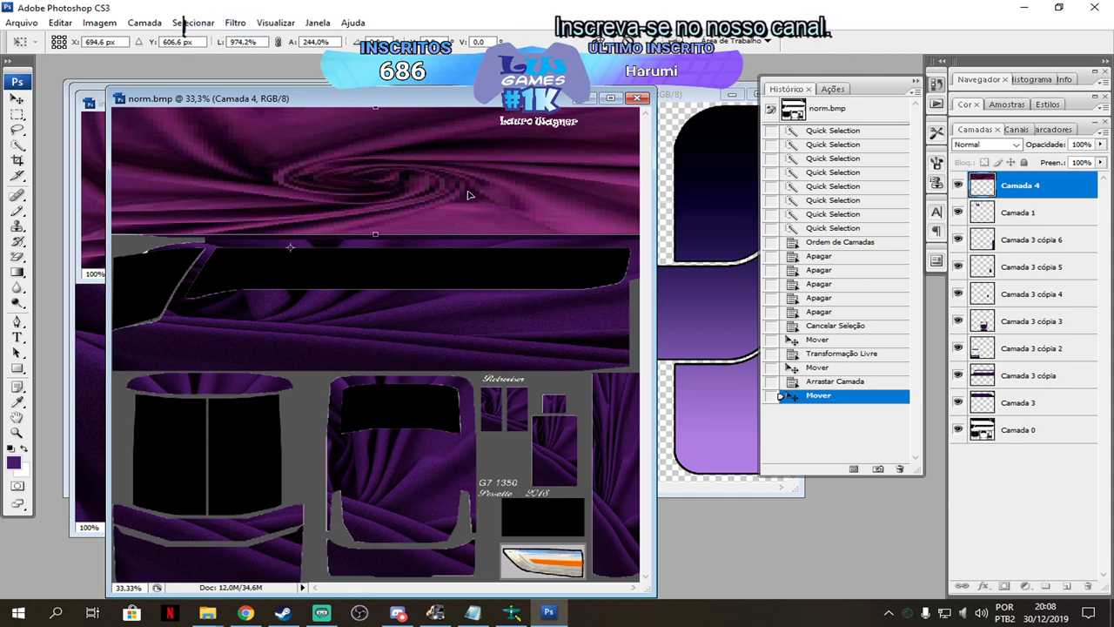
pyautogui.press('Return')
# Bring the H logo layer above the swirled fabric layer and shift the logo toward the middle of the upper bus side.
pyautogui.moveTo(1020, 198); pyautogui.dragTo(1018, 179)
pyautogui.moveTo(291, 207); pyautogui.dragTo(445, 199)
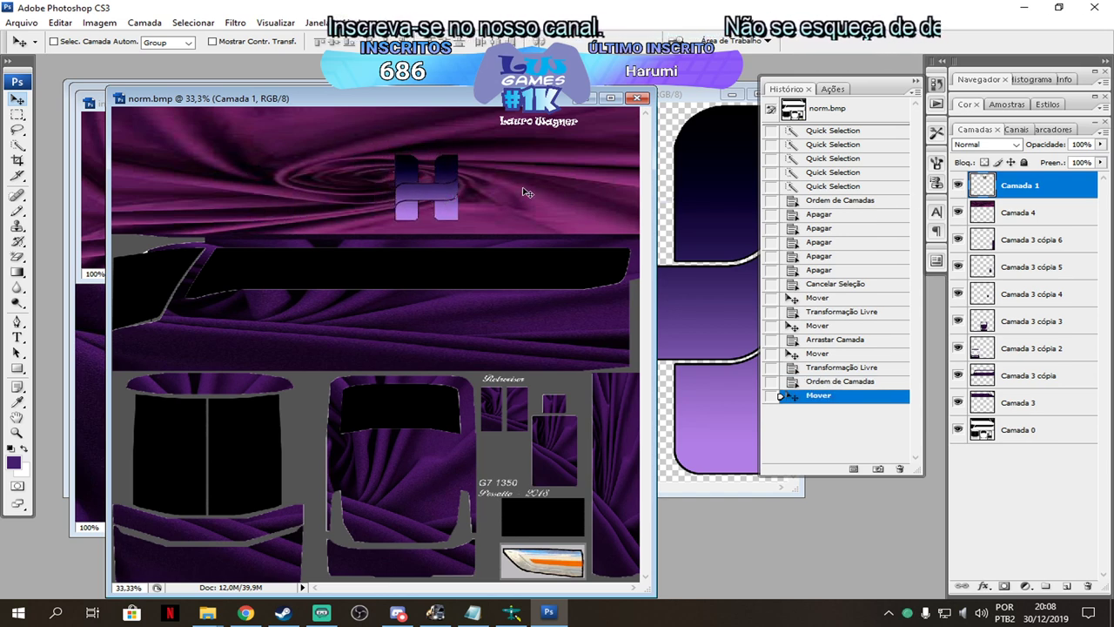
pyautogui.press('Delete')
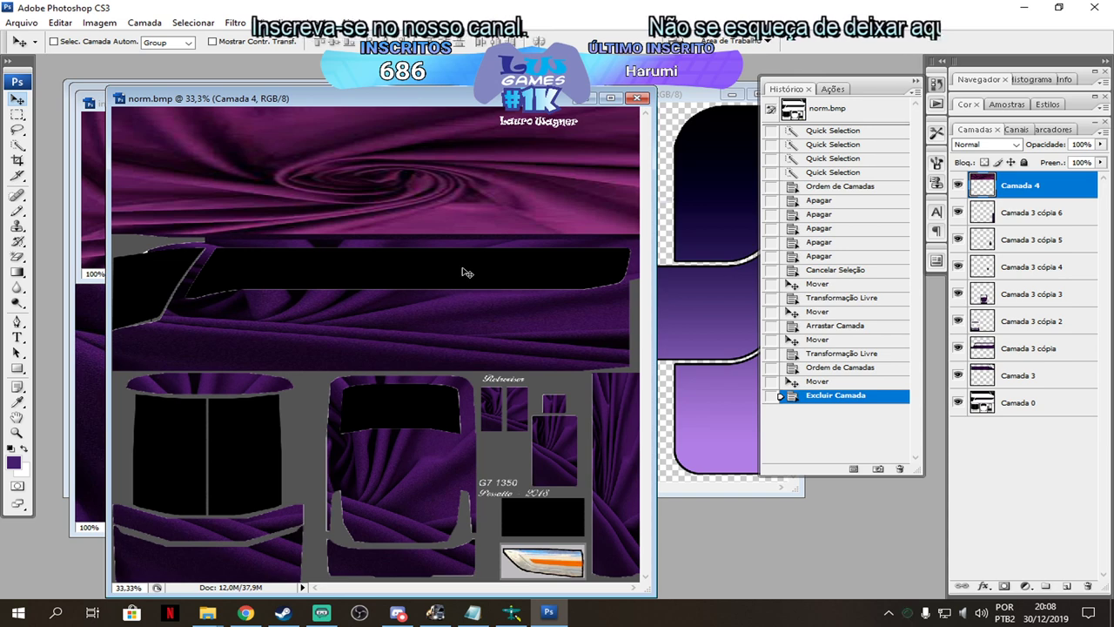
pyautogui.hotkey('ctrl', 'z')
# Delete the Camada 4 layer and all Camada 3 fabric layers and copies from norm.bmp, and close images.jpg.
pyautogui.click(1009, 221)
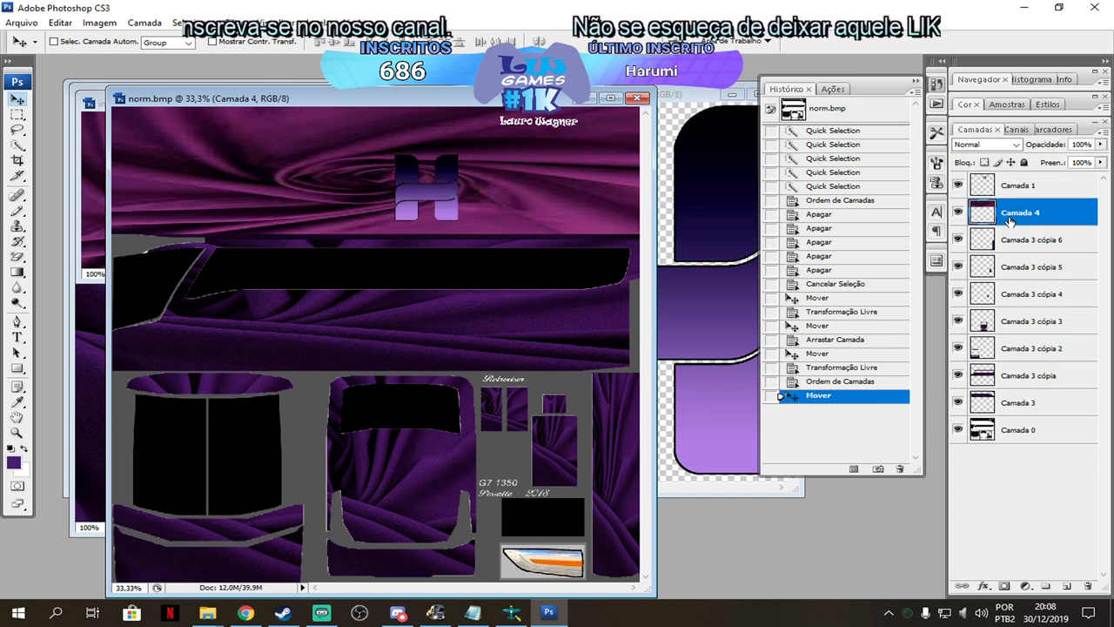
pyautogui.press('Delete')
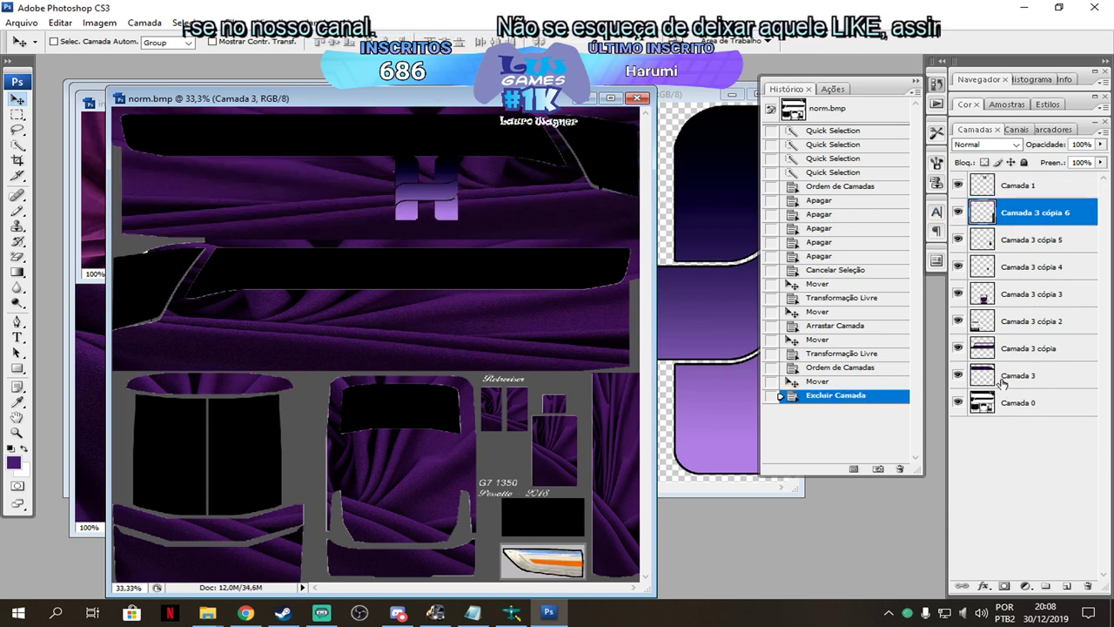
pyautogui.click(1003, 381)
pyautogui.keyDown('ctrl'); pyautogui.click(1029, 211); pyautogui.keyUp('ctrl')
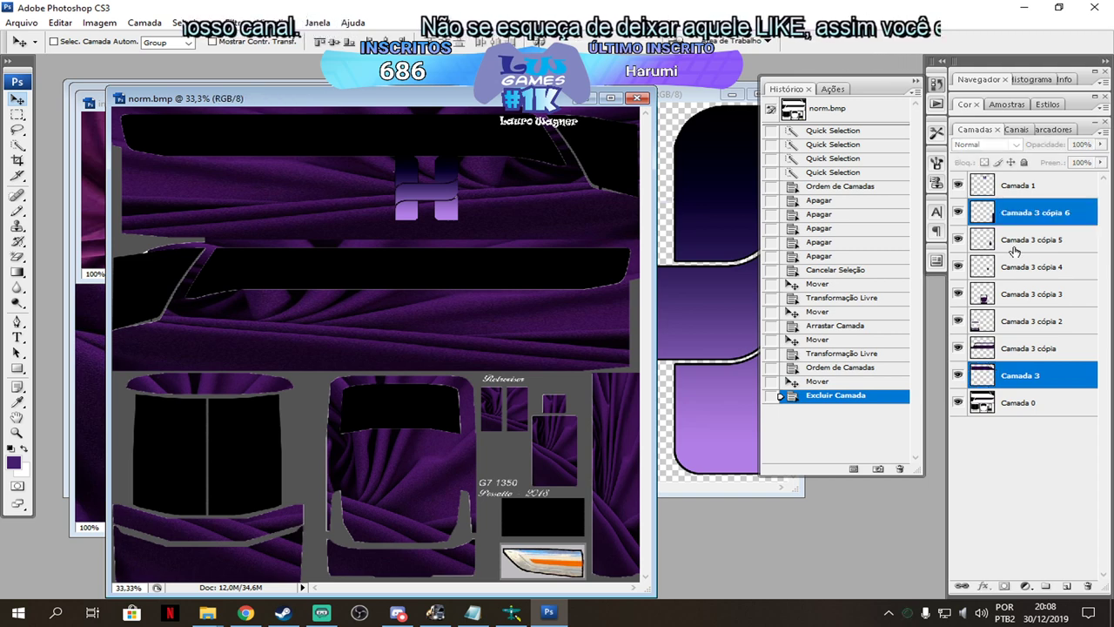
pyautogui.keyDown('shift'); pyautogui.click(1010, 384); pyautogui.keyUp('shift')
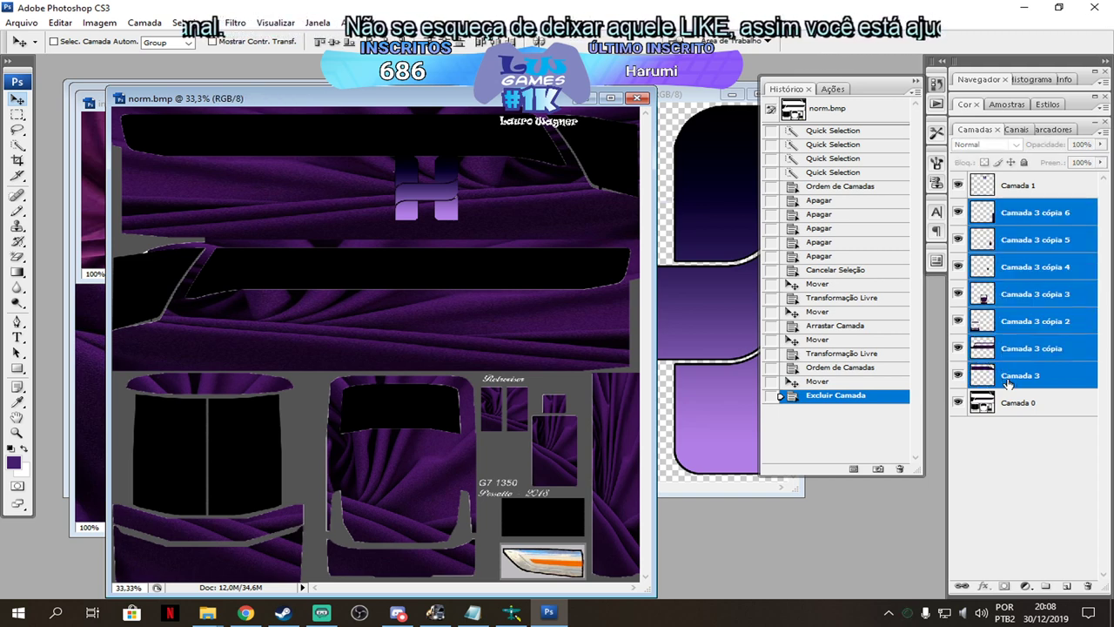
pyautogui.press('Delete')
pyautogui.click(91, 104)
pyautogui.click(226, 232)
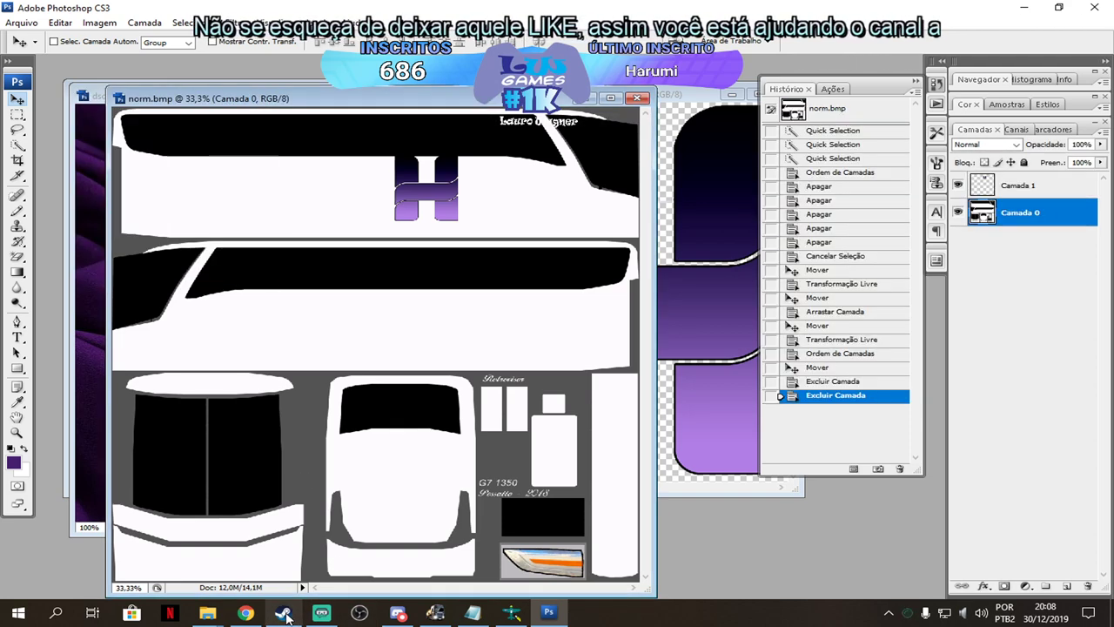
# Switch to Chrome, preview the Hypeness purple sky image in the Roxo results and examine its related sky images.
pyautogui.click(247, 612)
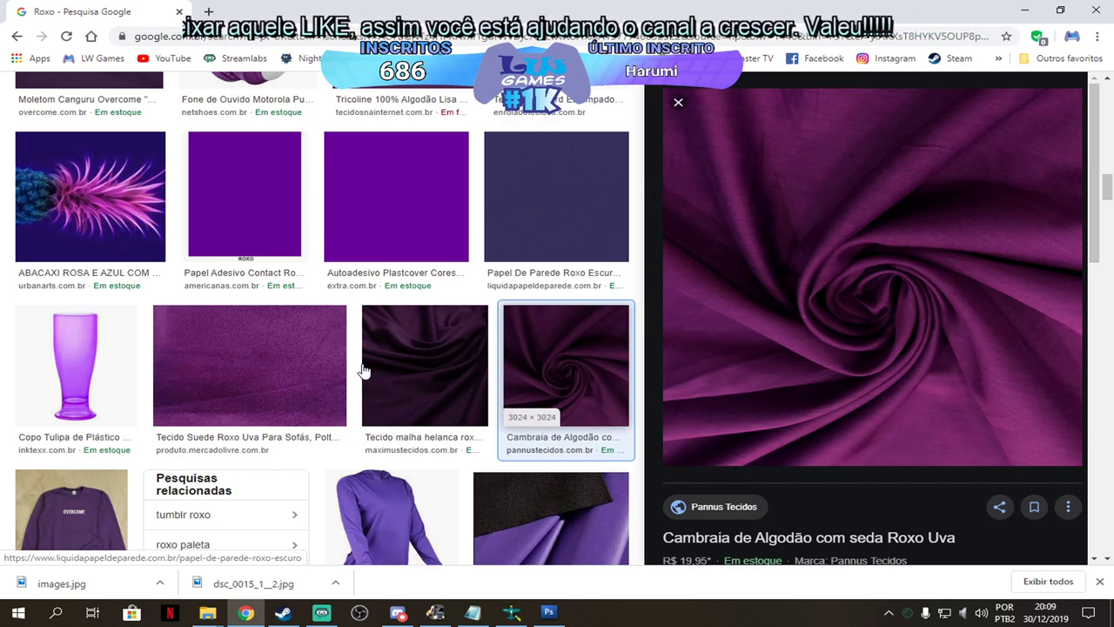
pyautogui.scroll(-4, 400, 387)
pyautogui.hotkey('alt', 'Left')
pyautogui.scroll(-2, 435, 402)
pyautogui.scroll(-3, 437, 408)
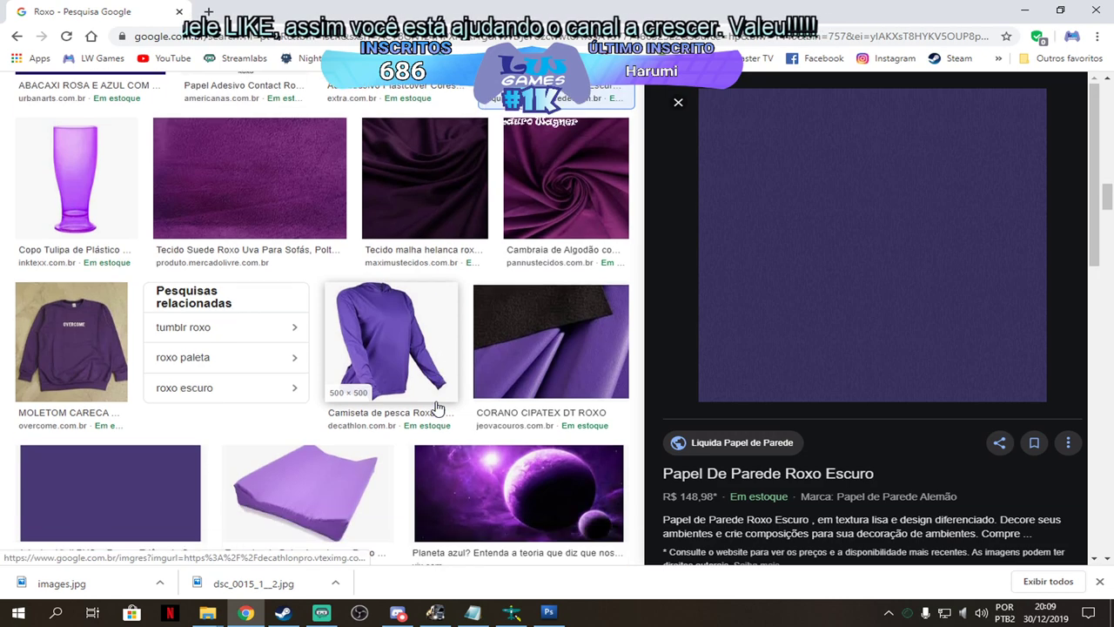
pyautogui.click(430, 459)
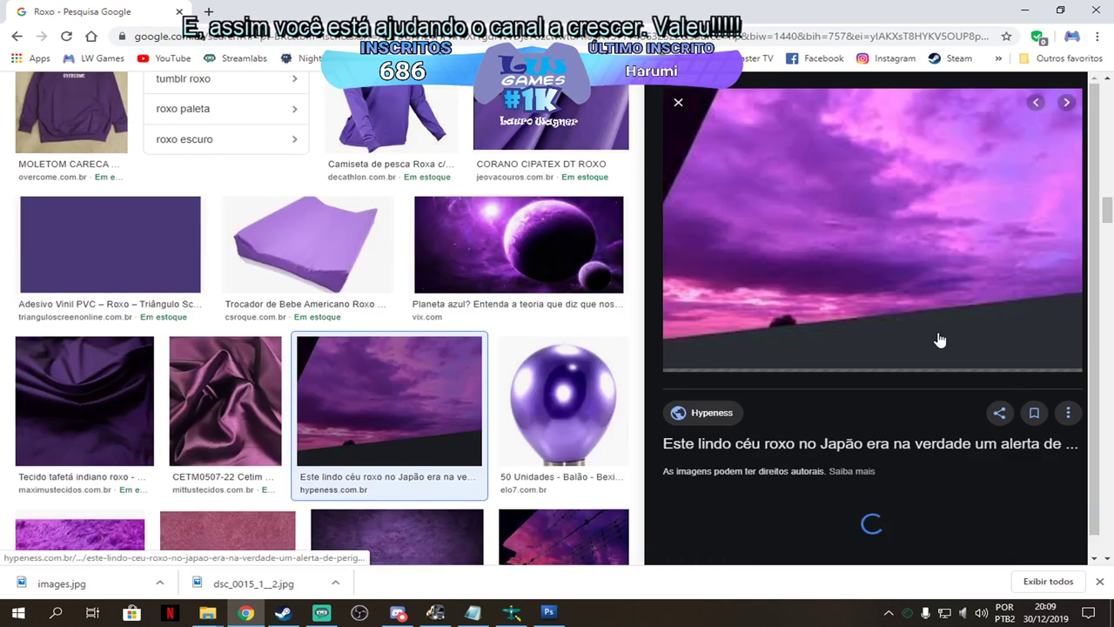
pyautogui.scroll(-3, 937, 340)
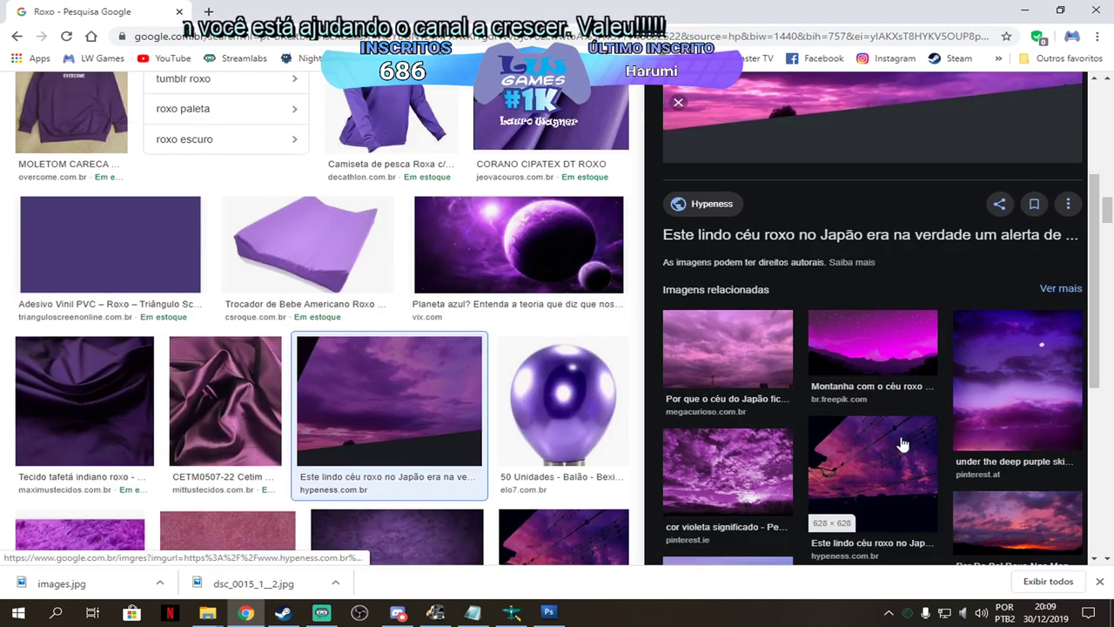
pyautogui.scroll(-1, 1010, 414)
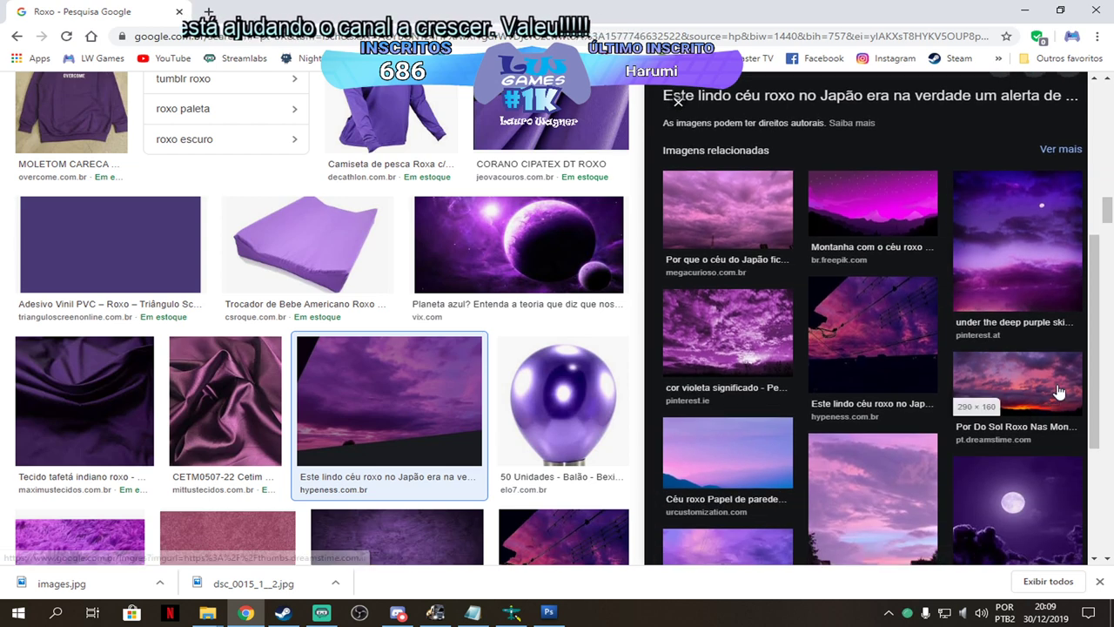
pyautogui.scroll(-3, 1050, 387)
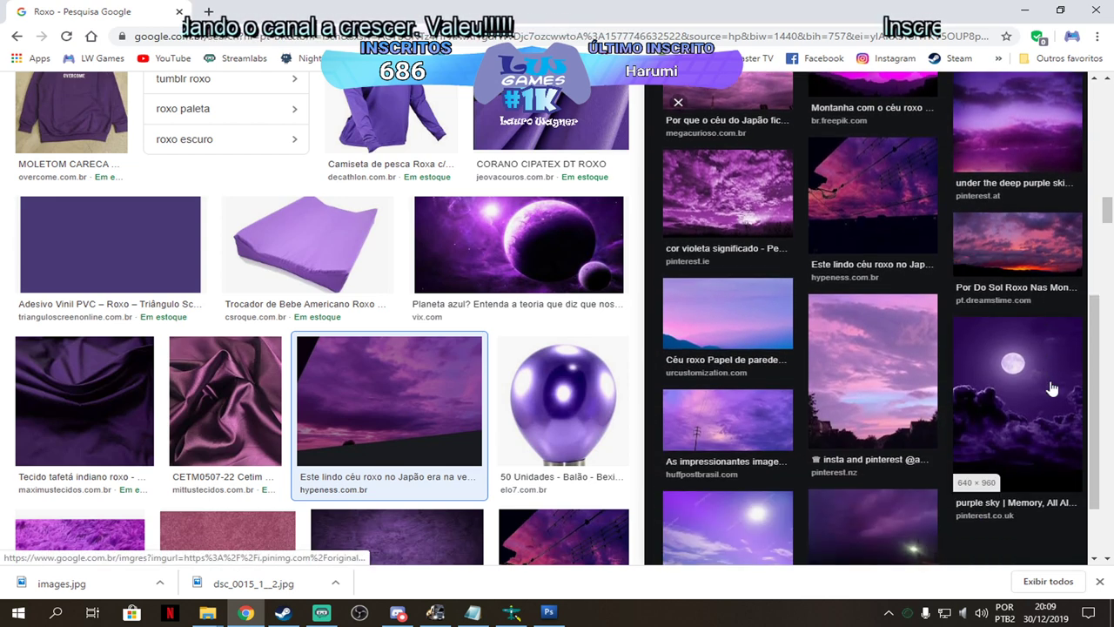
pyautogui.scroll(-1, 940, 368)
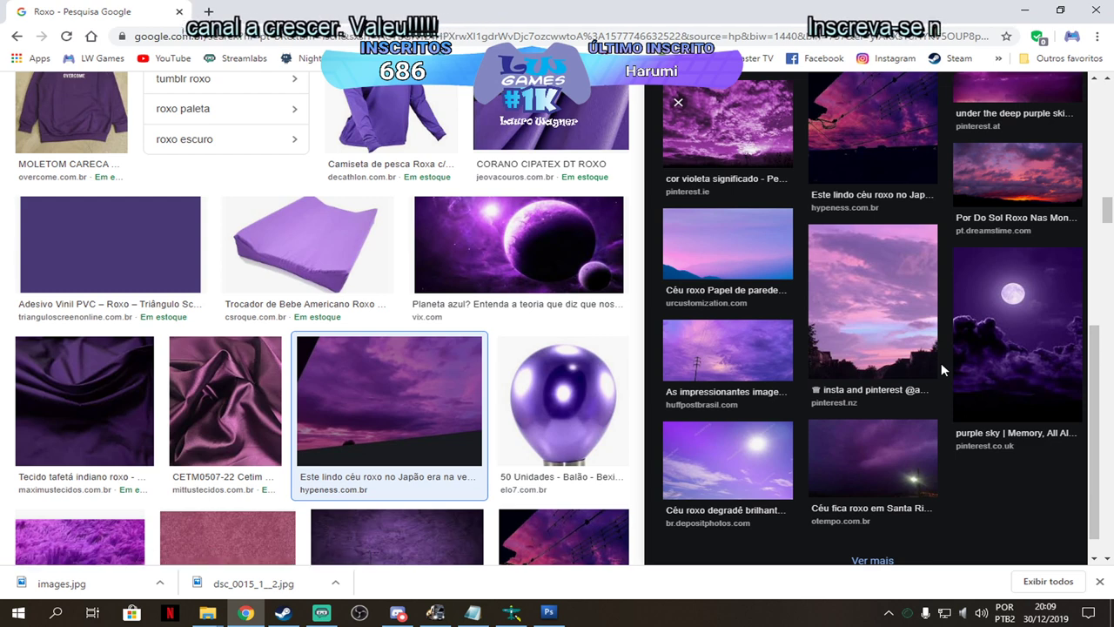
pyautogui.scroll(2, 984, 359)
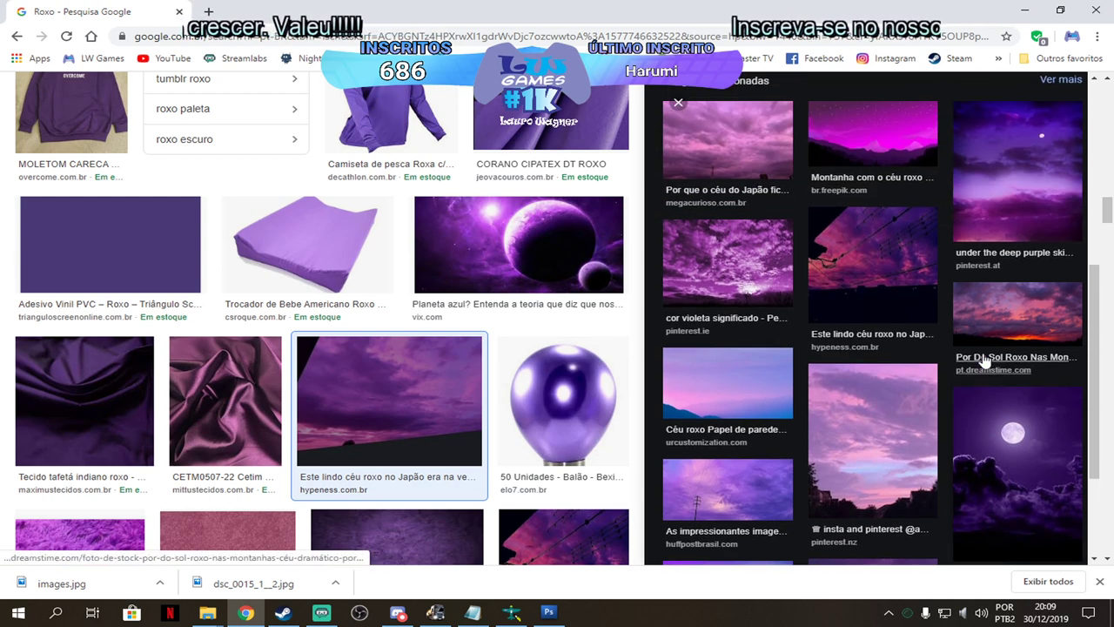
pyautogui.scroll(2, 1014, 452)
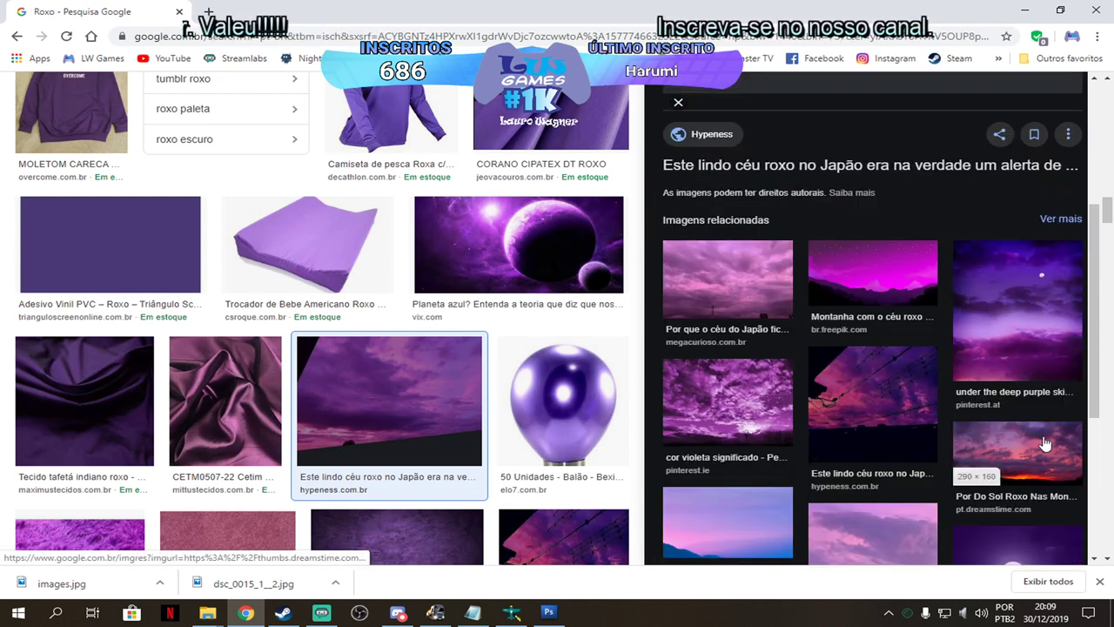
# Preview the Por Do Sol Roxo Nas Montanhas sunset and the under the deep purple skies image, and close the preview.
pyautogui.click(1015, 448)
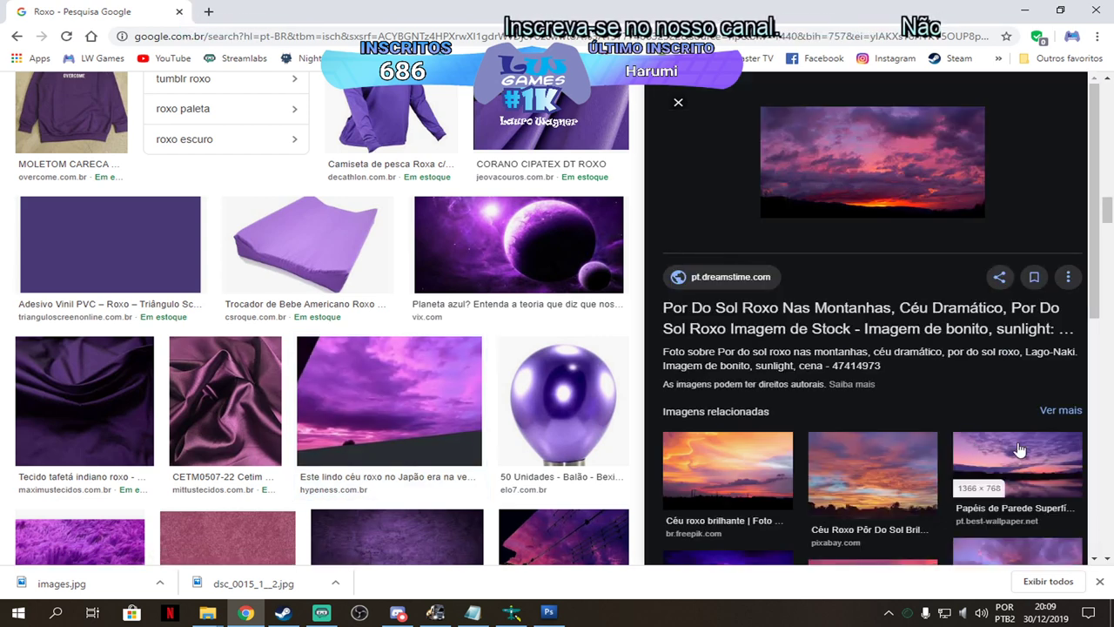
pyautogui.scroll(-3, 979, 452)
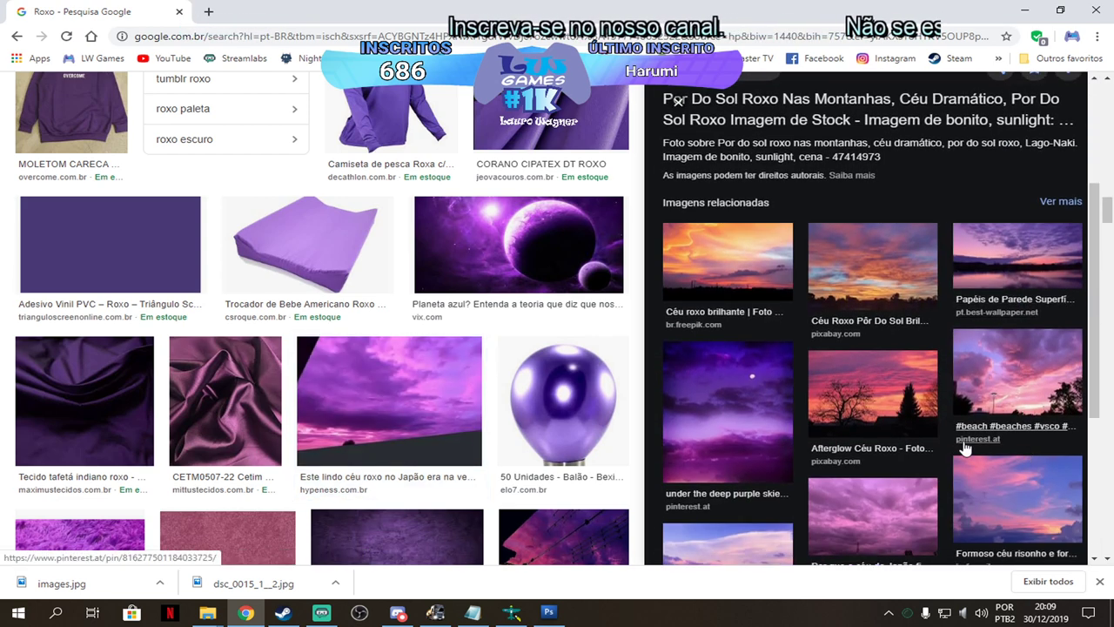
pyautogui.click(740, 416)
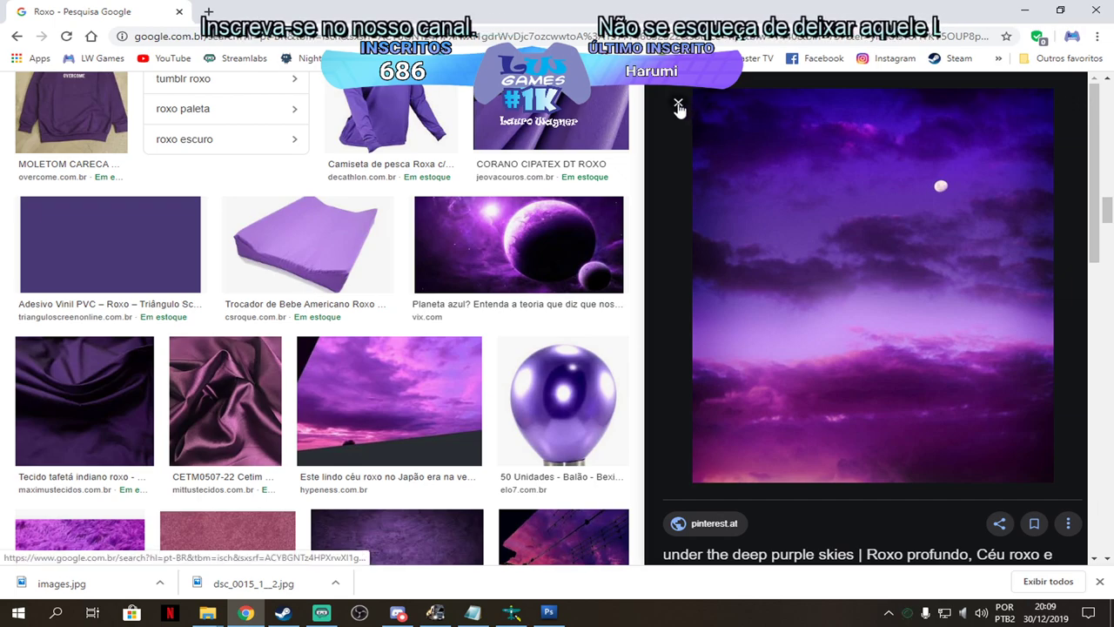
pyautogui.press('Escape')
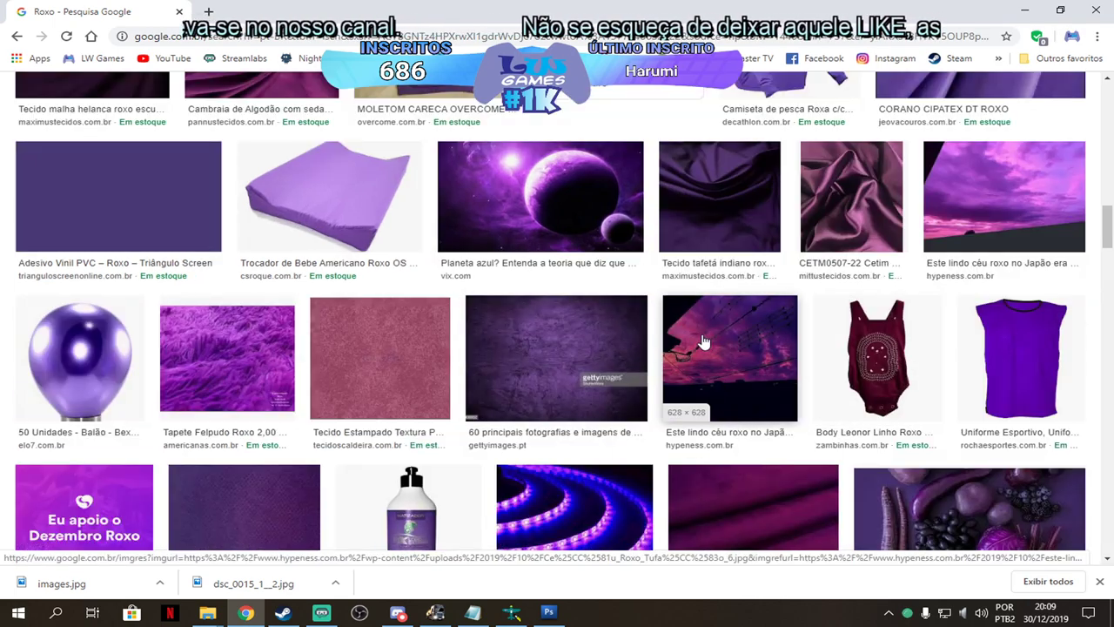
# Preview the Hypeness purple sky image again and show the full set of its related images.
pyautogui.scroll(3, 748, 349)
pyautogui.scroll(-2, 870, 400)
pyautogui.scroll(-1, 881, 415)
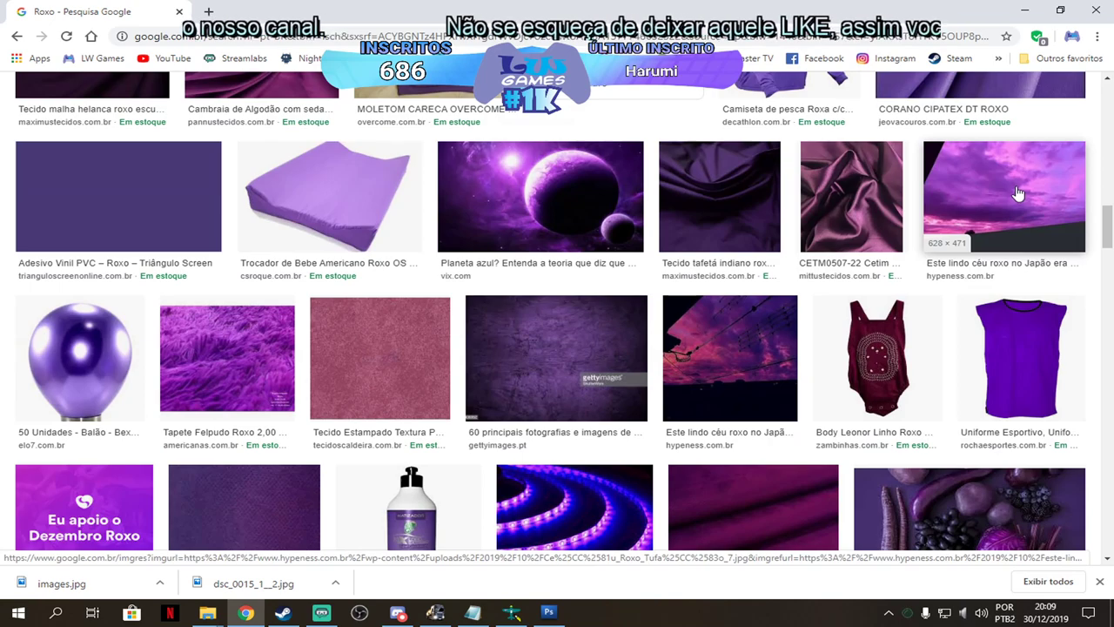
pyautogui.click(1017, 197)
pyautogui.scroll(-4, 903, 420)
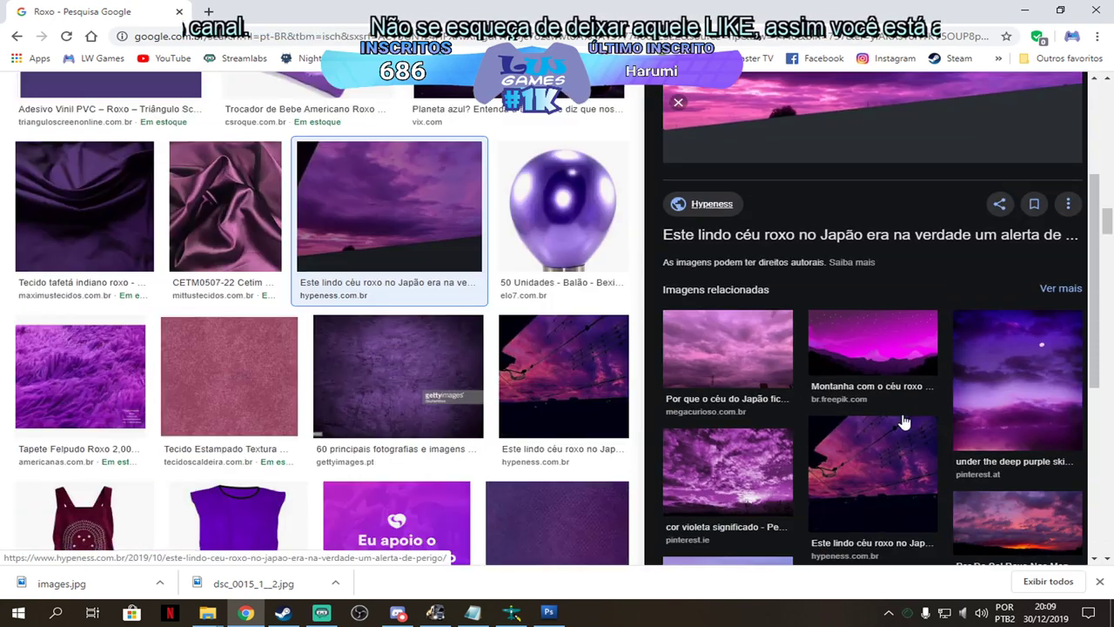
pyautogui.scroll(-3, 905, 421)
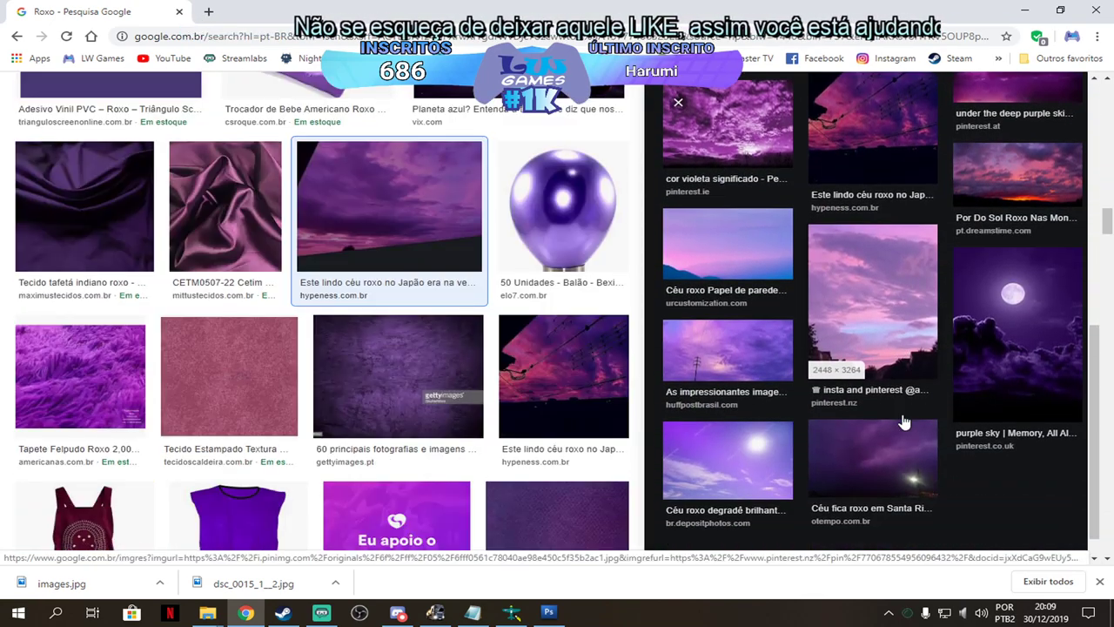
pyautogui.click(874, 528)
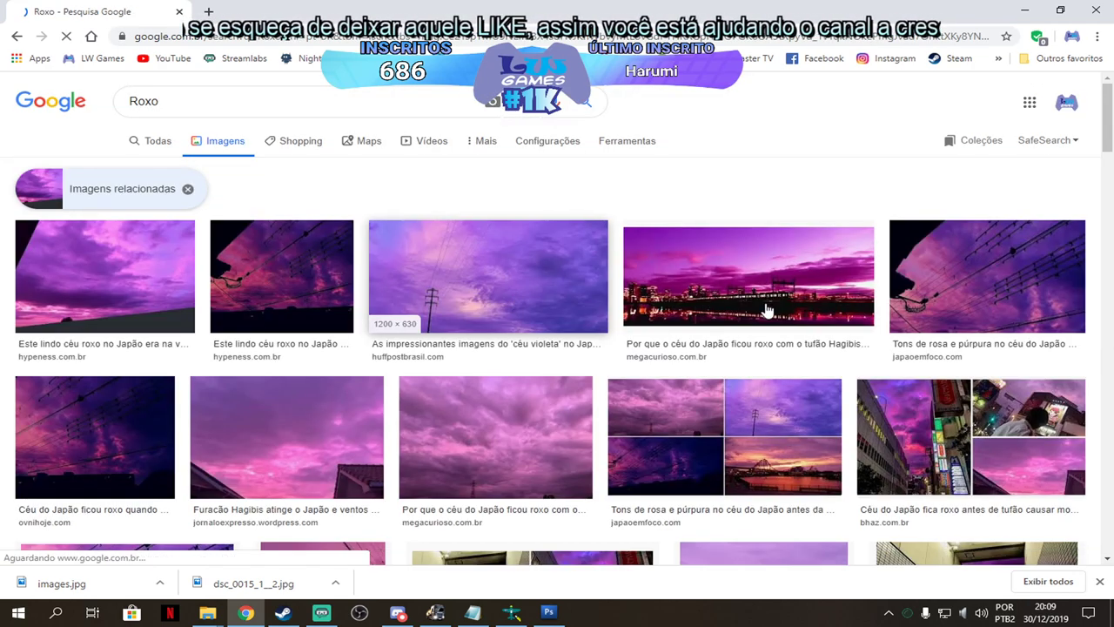
# Look through the related purple sky images in the Roxo results for one suitable for the bus skin.
pyautogui.scroll(-1, 817, 337)
pyautogui.scroll(-4, 756, 343)
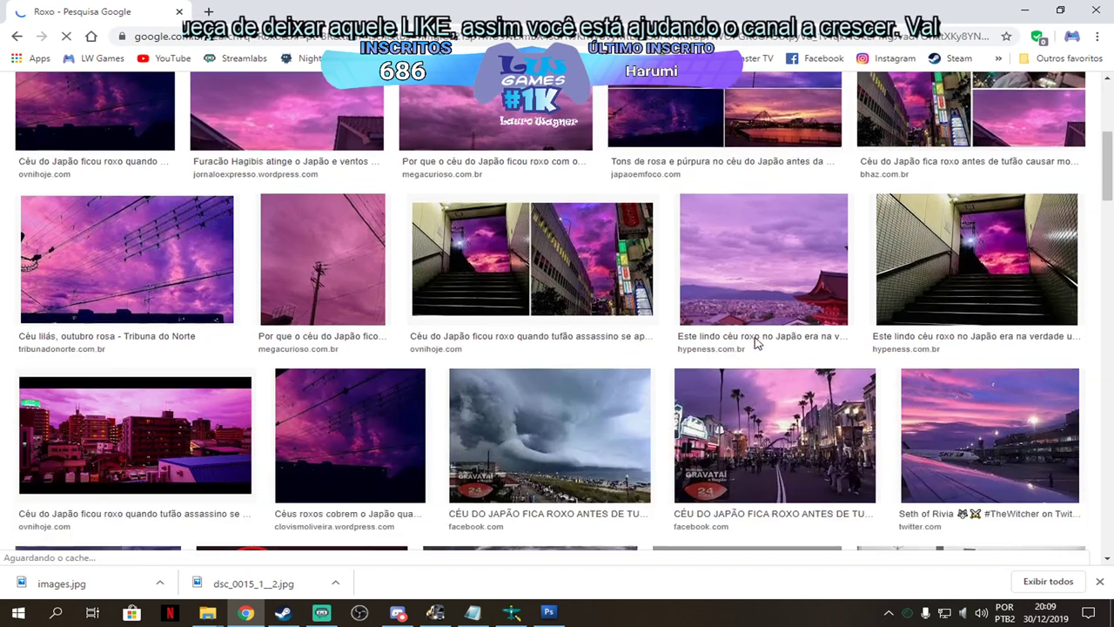
pyautogui.click(755, 342)
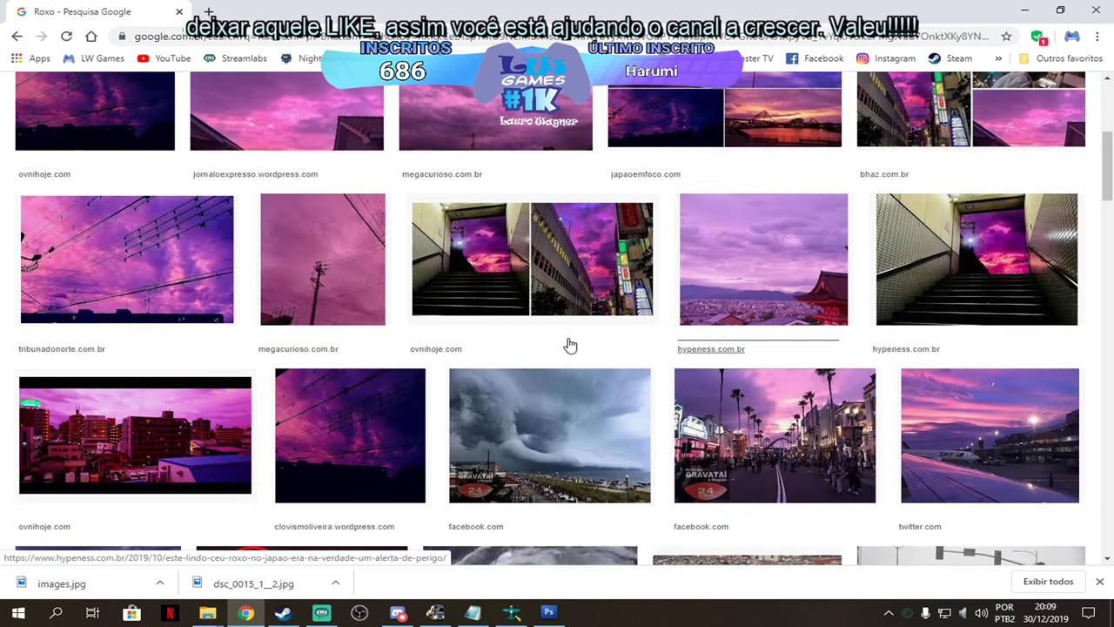
pyautogui.scroll(-1, 575, 345)
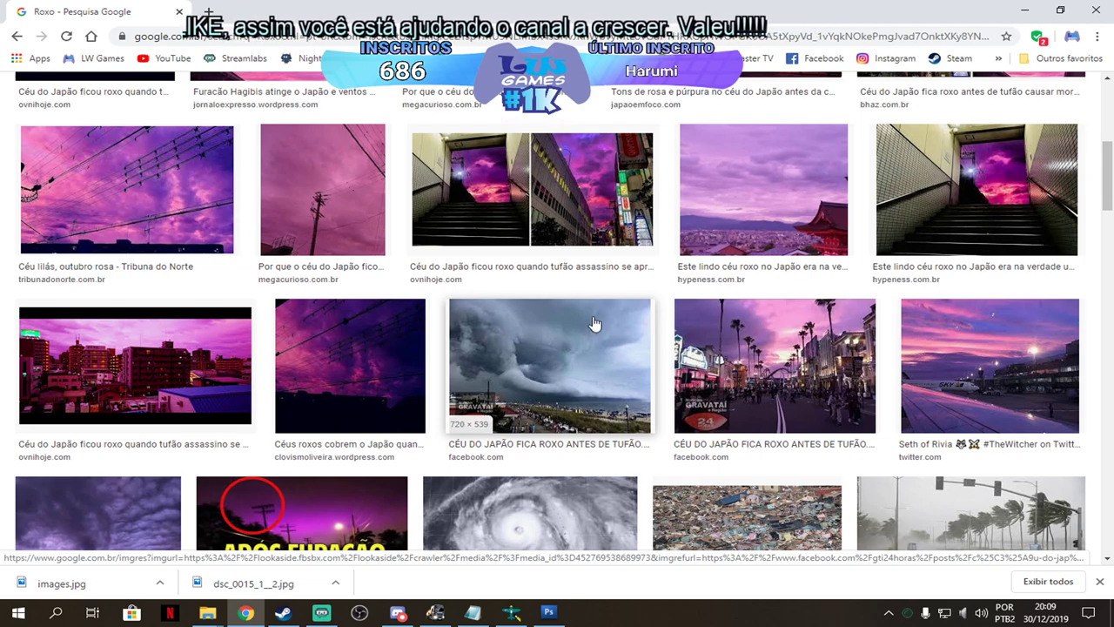
pyautogui.scroll(-5, 594, 324)
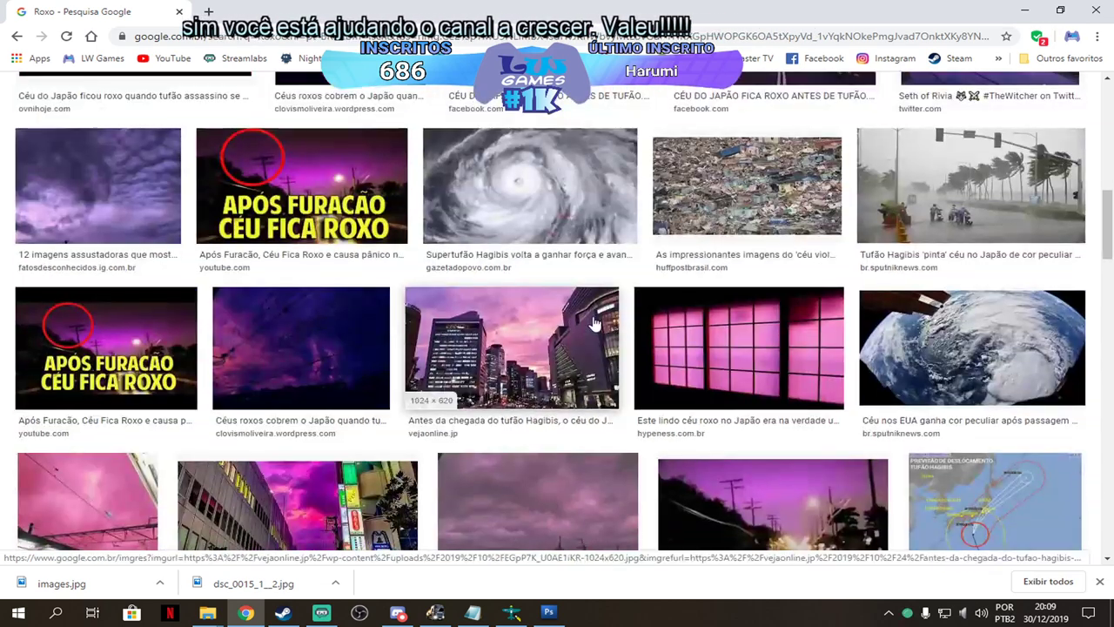
pyautogui.scroll(-5, 636, 324)
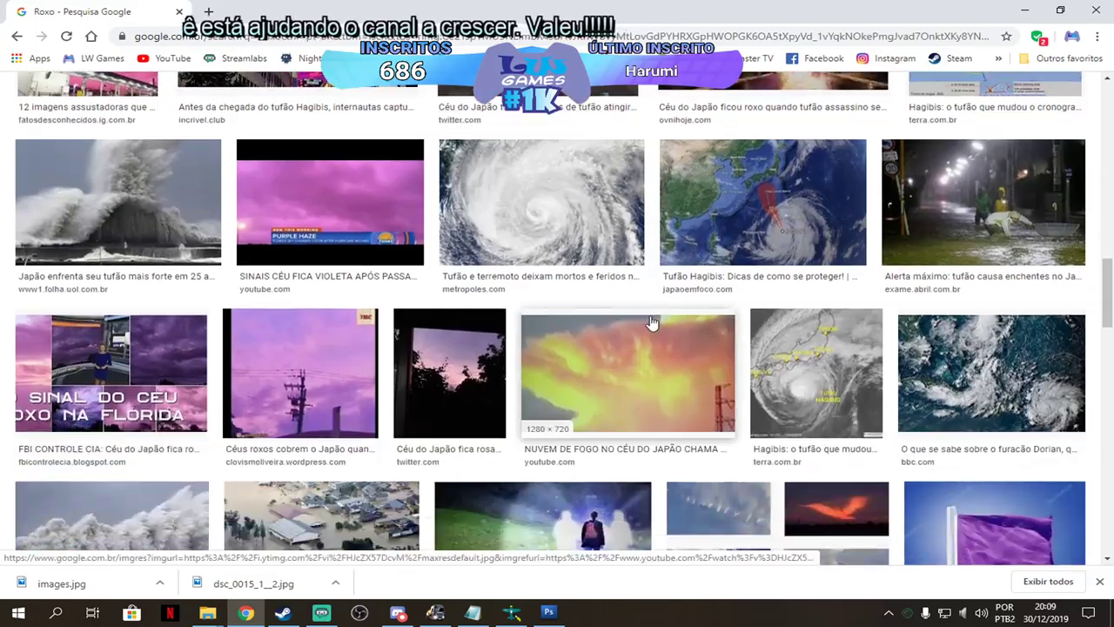
pyautogui.scroll(15, 696, 318)
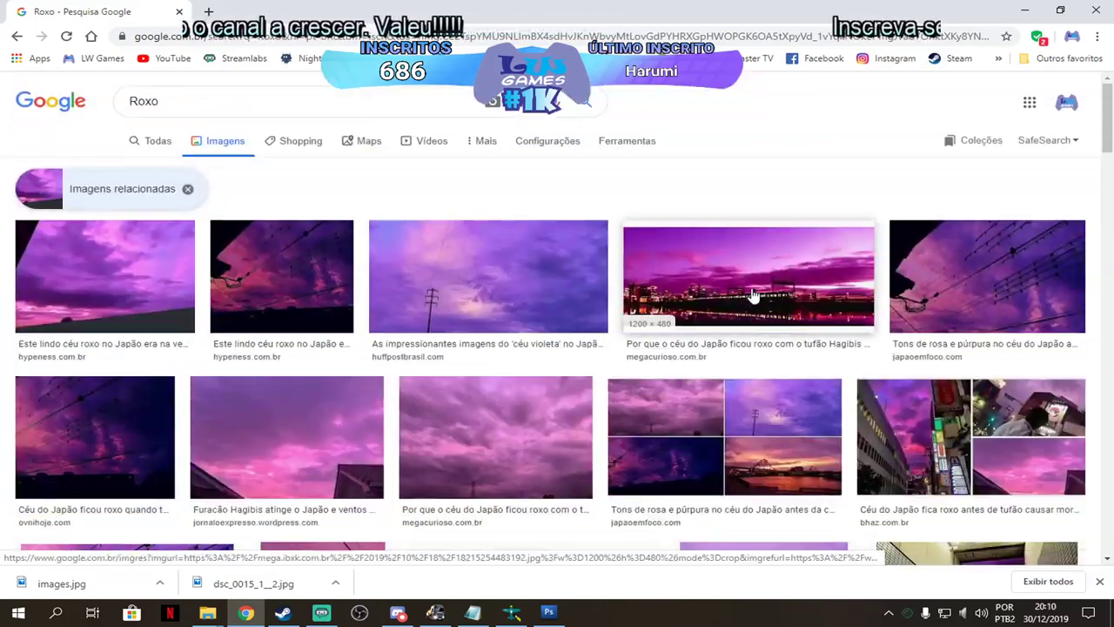
pyautogui.click(754, 291)
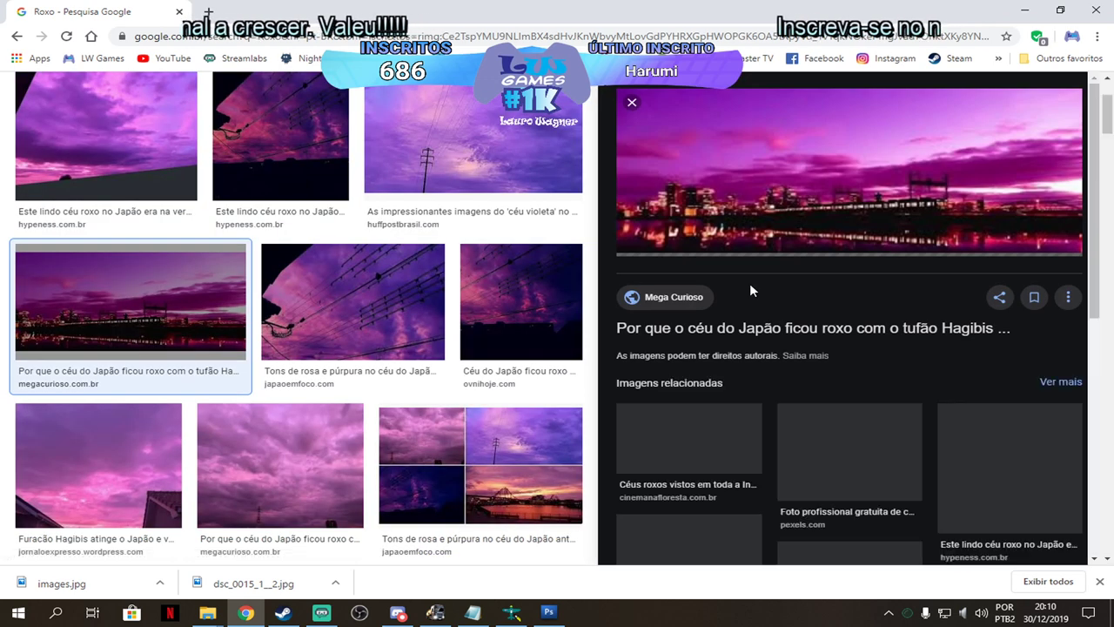
pyautogui.rightClick(862, 227)
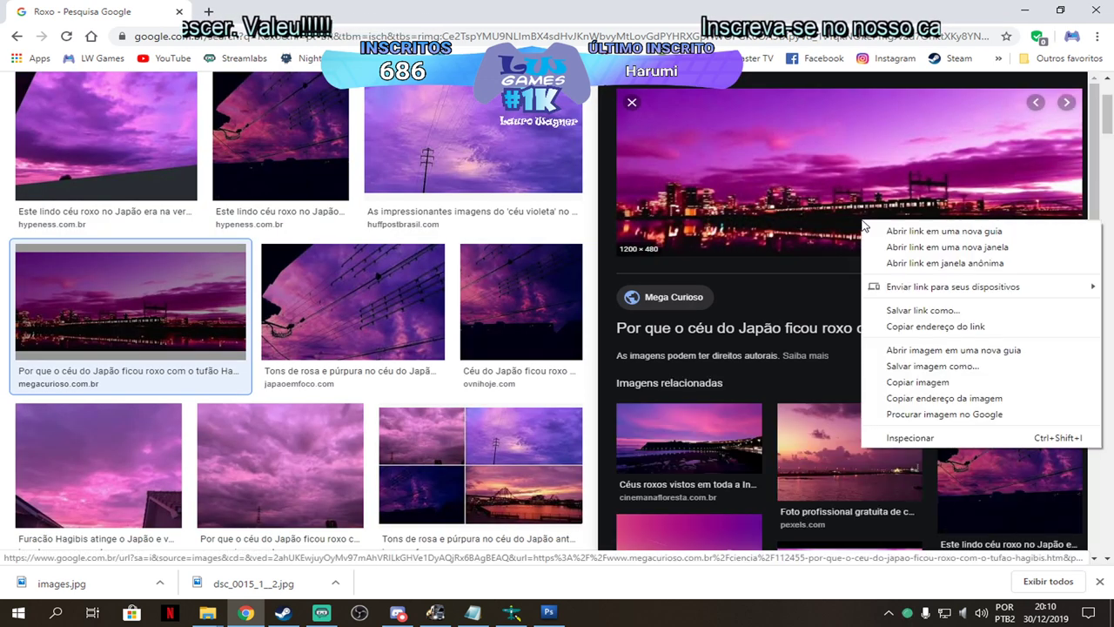
pyautogui.click(909, 366)
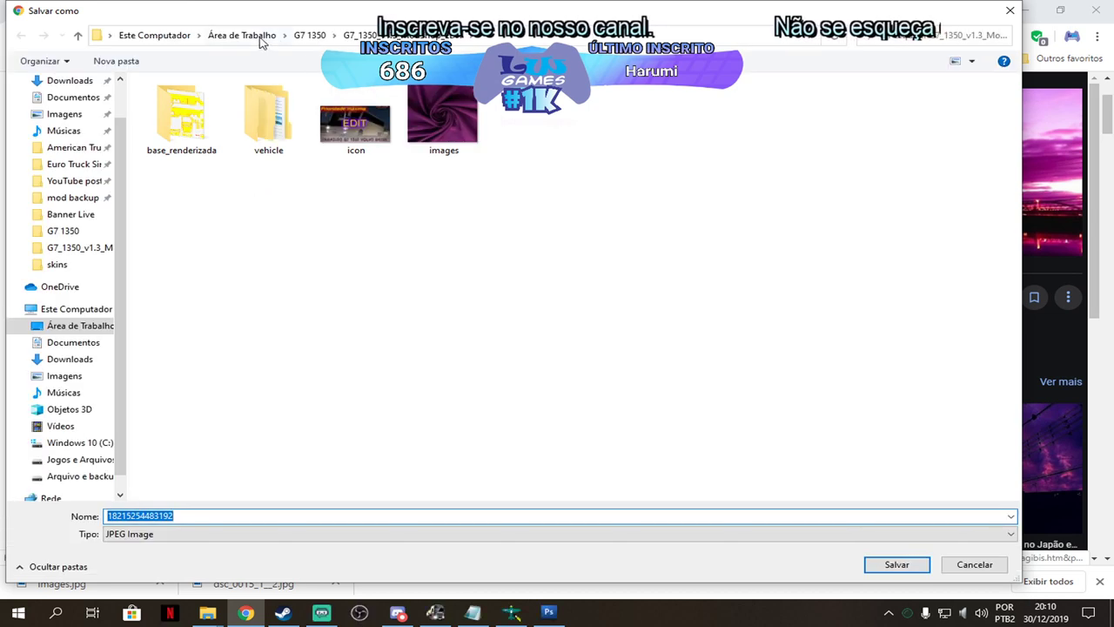
pyautogui.click(250, 37)
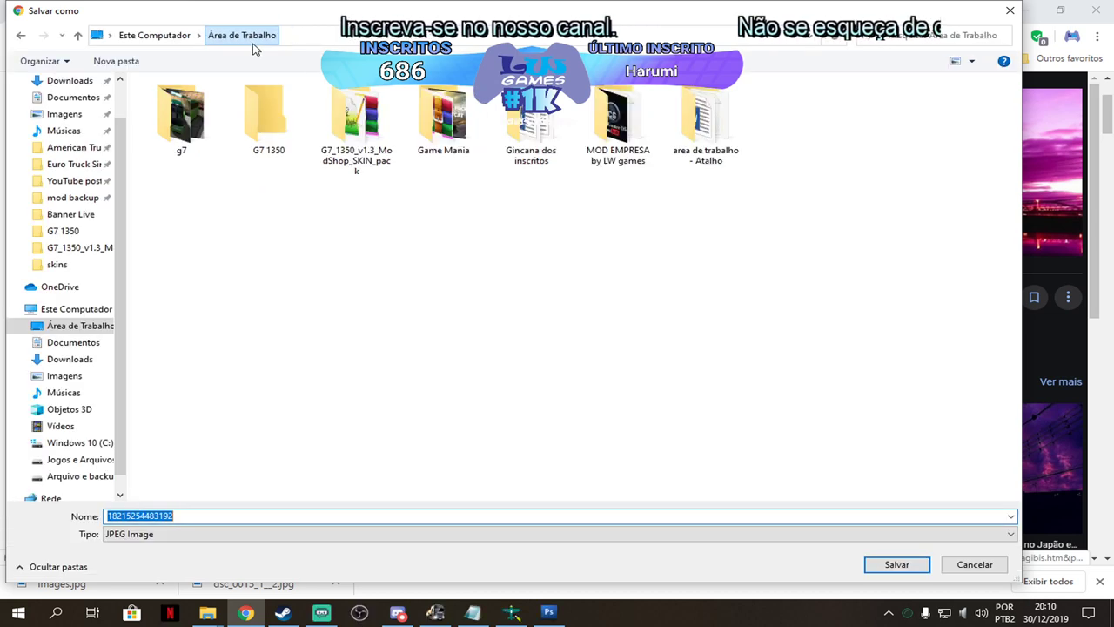
pyautogui.click(284, 144)
pyautogui.press('Return')
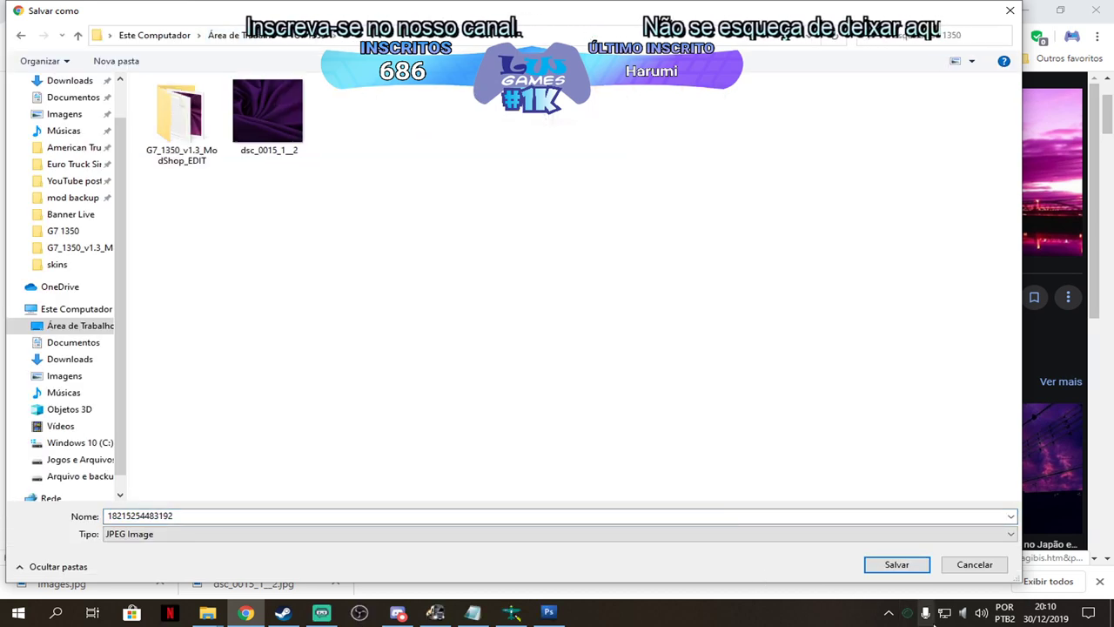
pyautogui.click(879, 565)
# Reduce the Photoshop window, minimize Chrome, and show the G7 1350 folder in File Explorer.
pyautogui.click(549, 612)
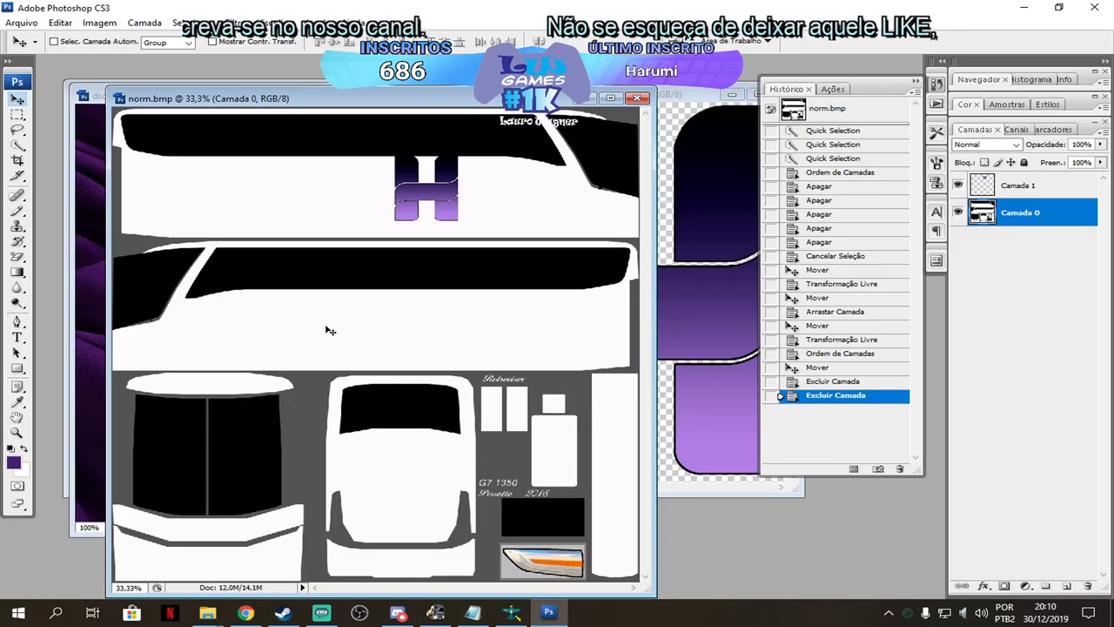
pyautogui.click(1059, 7)
pyautogui.click(356, 15)
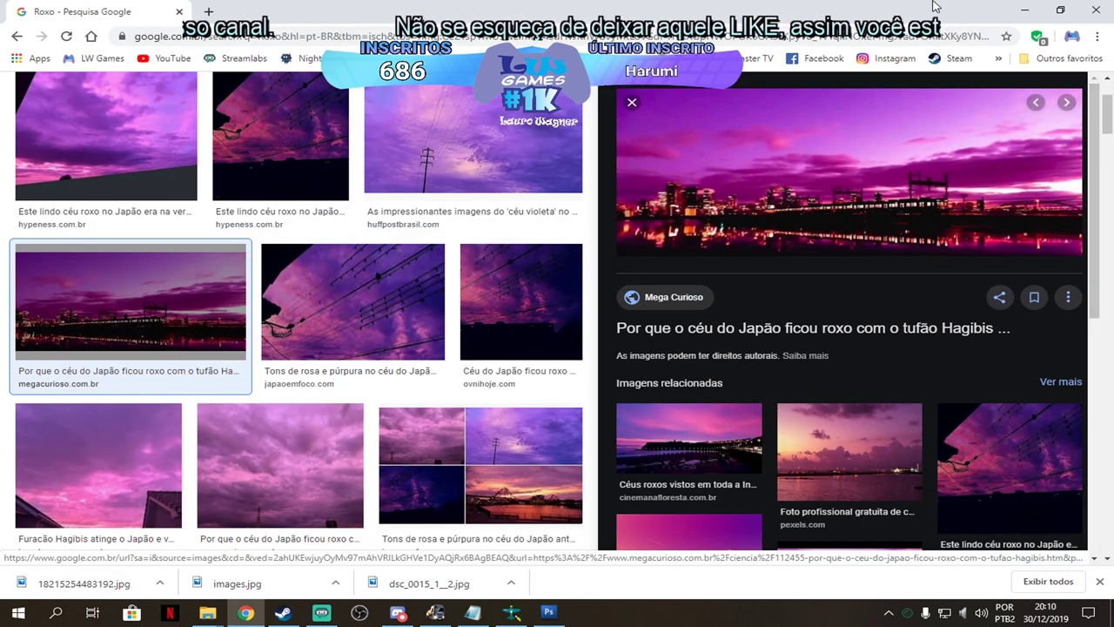
pyautogui.click(1025, 10)
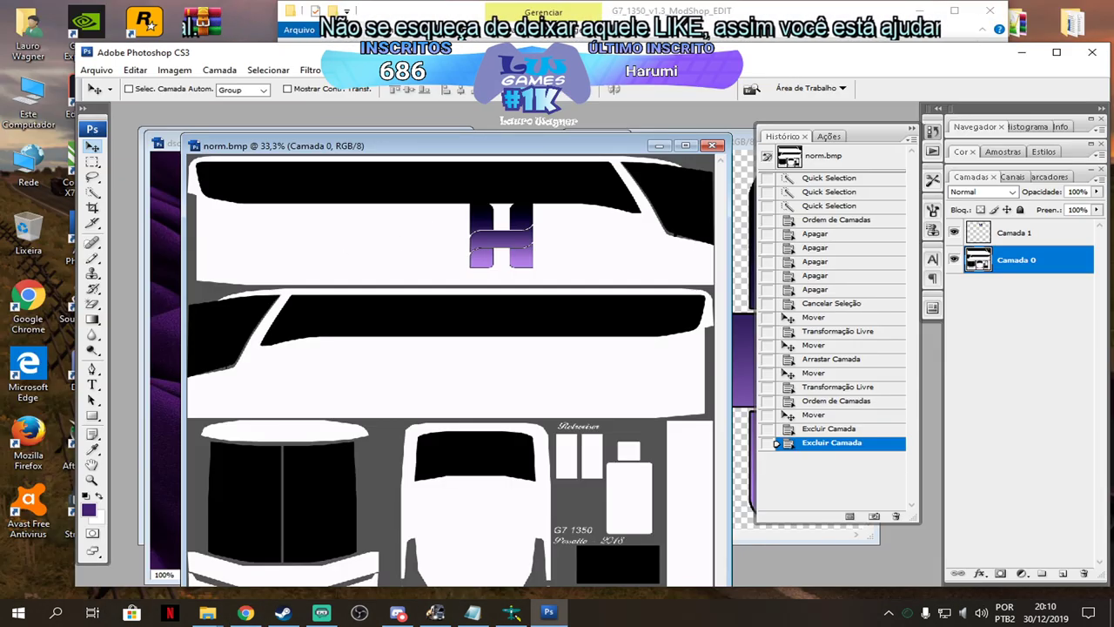
pyautogui.click(913, 10)
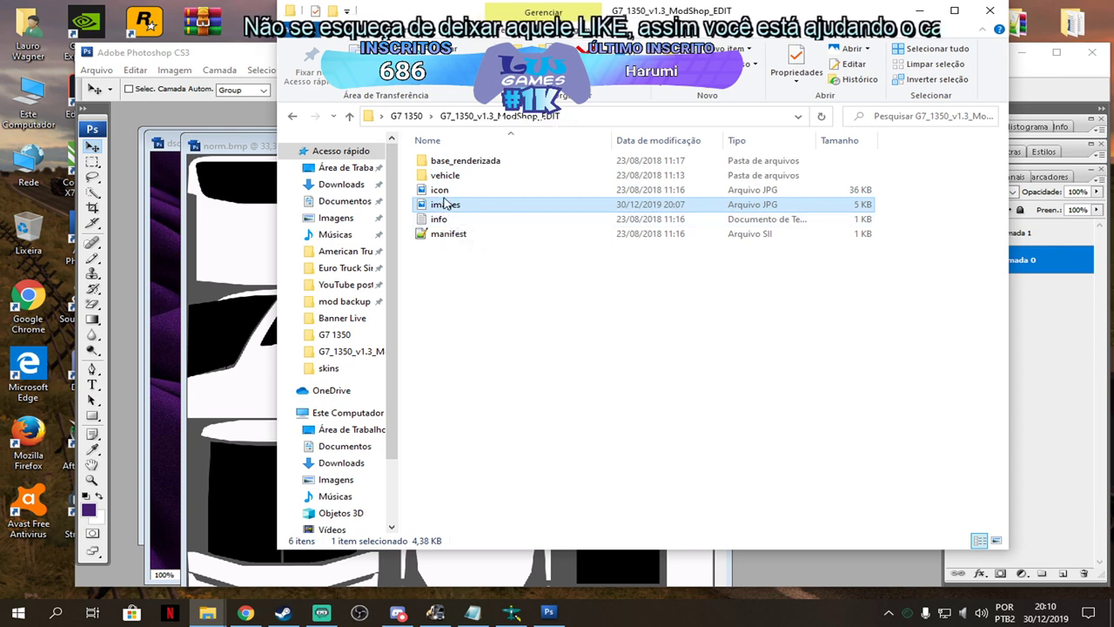
pyautogui.click(407, 115)
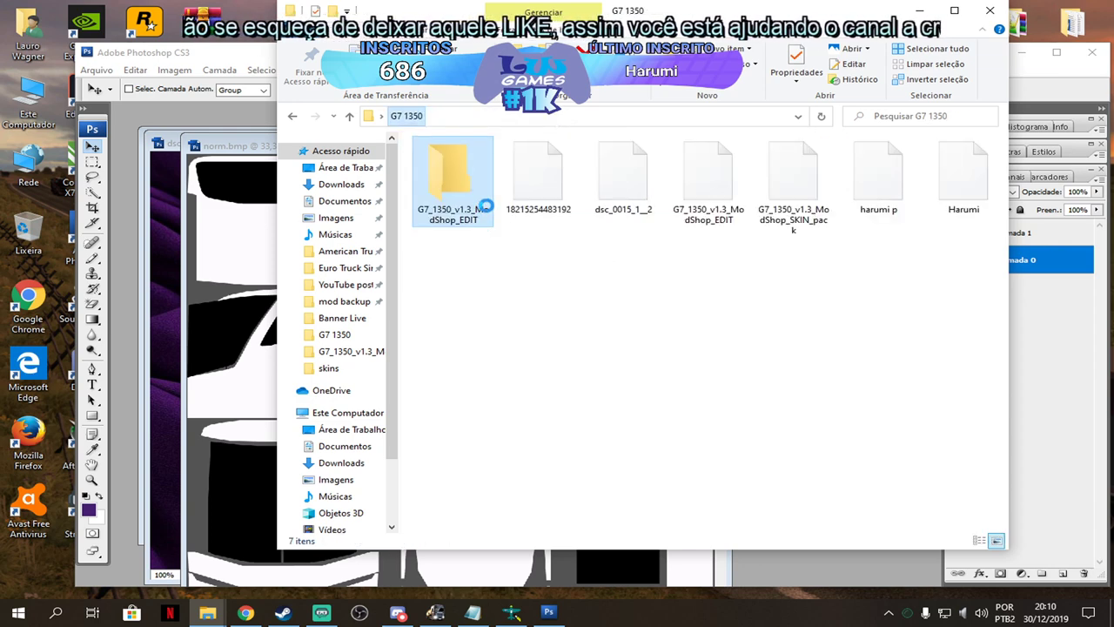
pyautogui.moveTo(537, 187); pyautogui.dragTo(390, 349)
pyautogui.click(235, 370)
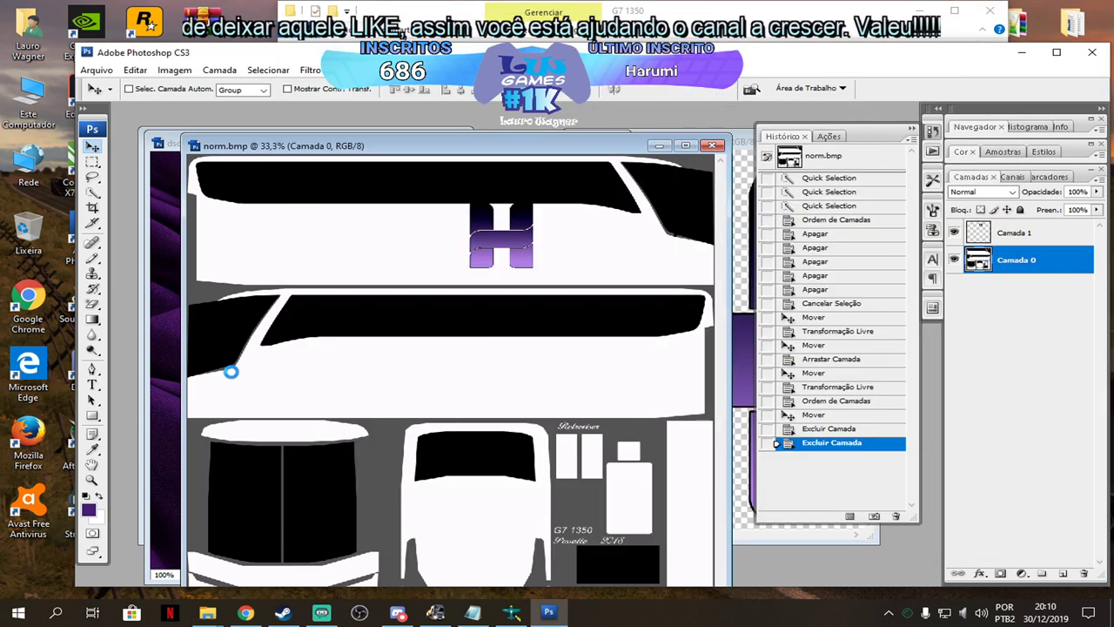
pyautogui.moveTo(233, 377); pyautogui.dragTo(232, 378)
pyautogui.moveTo(452, 285); pyautogui.dragTo(436, 463)
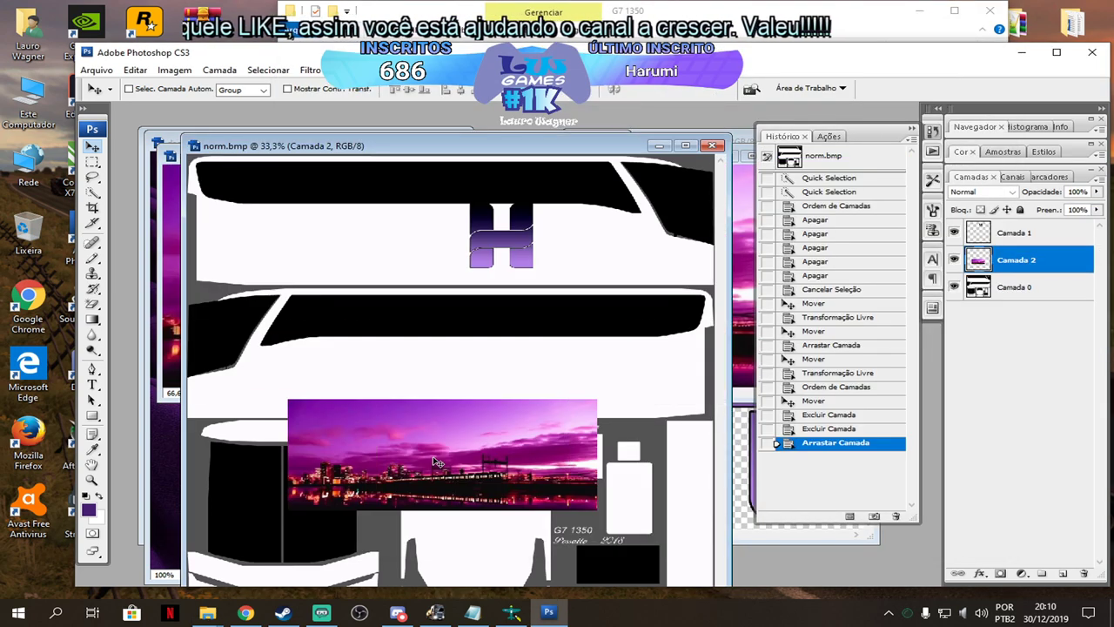
# Maximize the norm.bmp document window and collapse the history to free the canvas.
pyautogui.click(665, 145)
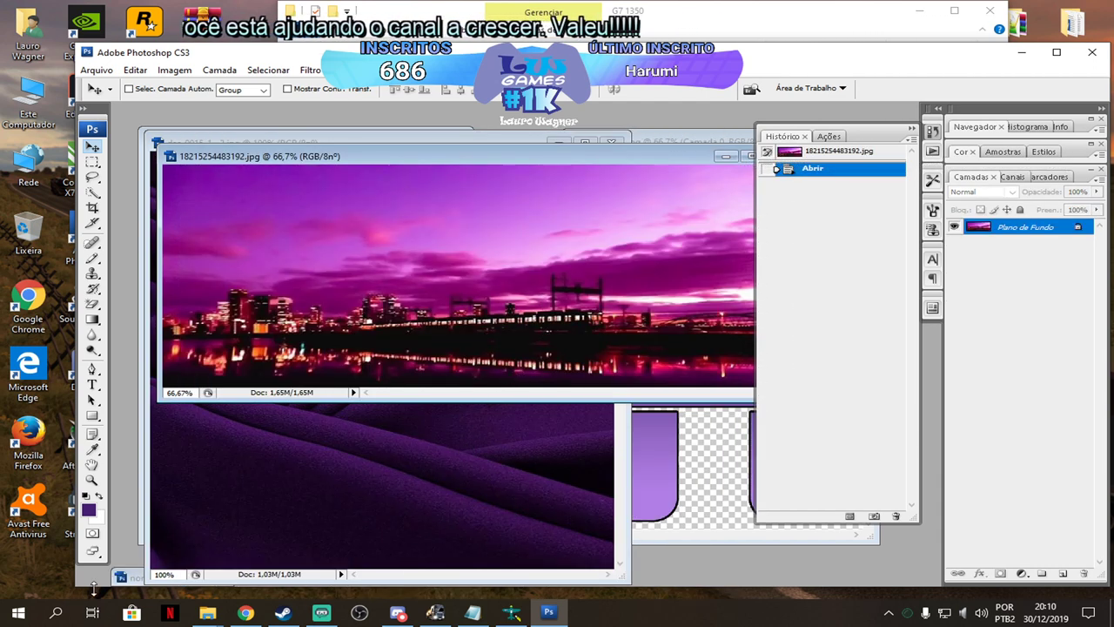
pyautogui.click(130, 577)
pyautogui.click(165, 578)
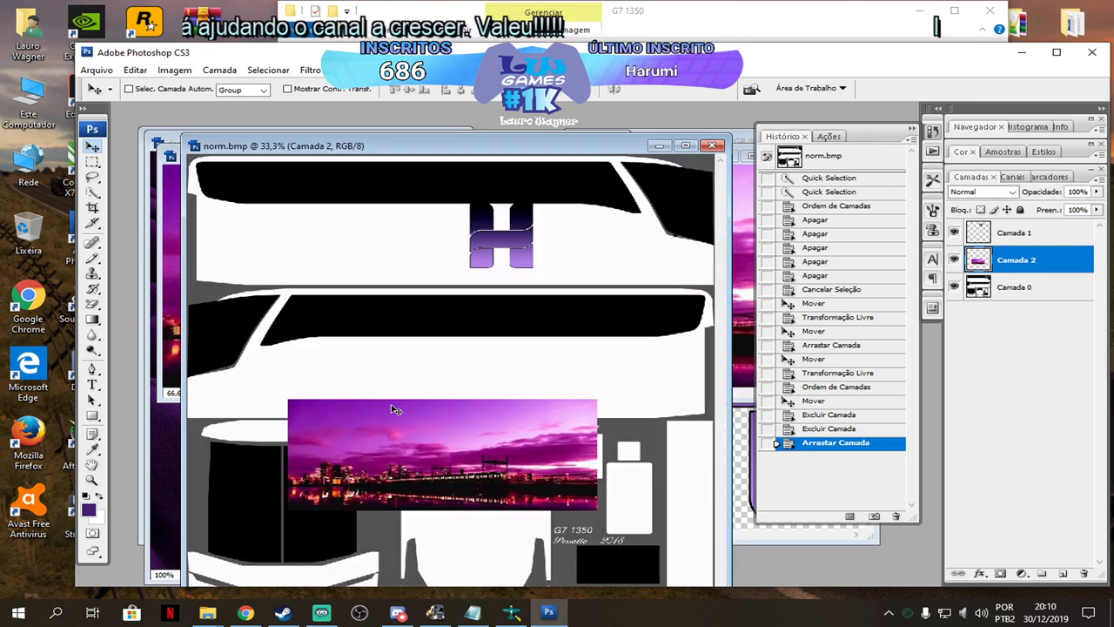
pyautogui.click(685, 145)
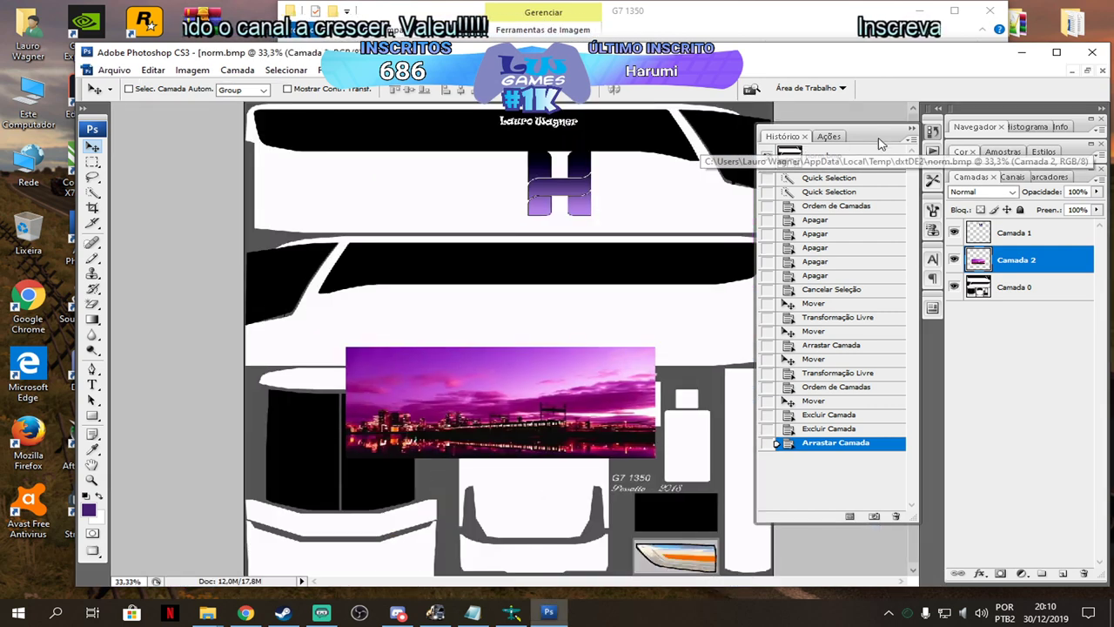
pyautogui.click(932, 130)
# Stretch the skyline layer to 170.7% width and 118.1% height over the upper bus side, and shift the H logo slightly left.
pyautogui.moveTo(524, 396); pyautogui.dragTo(421, 156)
pyautogui.hotkey('ctrl', 't')
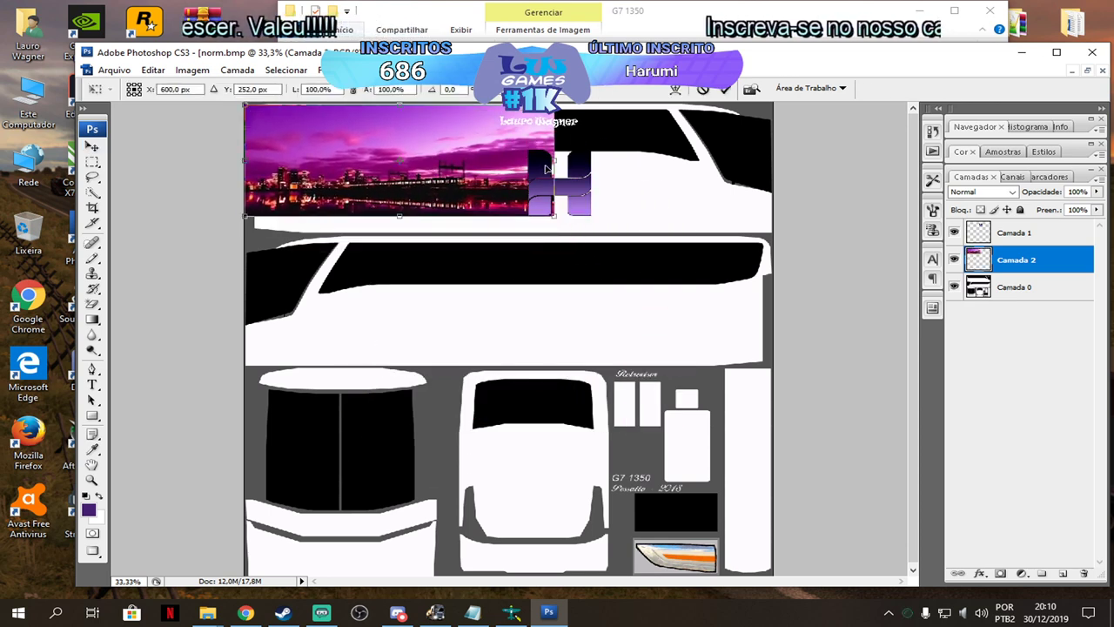
pyautogui.moveTo(559, 162); pyautogui.dragTo(788, 159)
pyautogui.moveTo(508, 215); pyautogui.dragTo(509, 233)
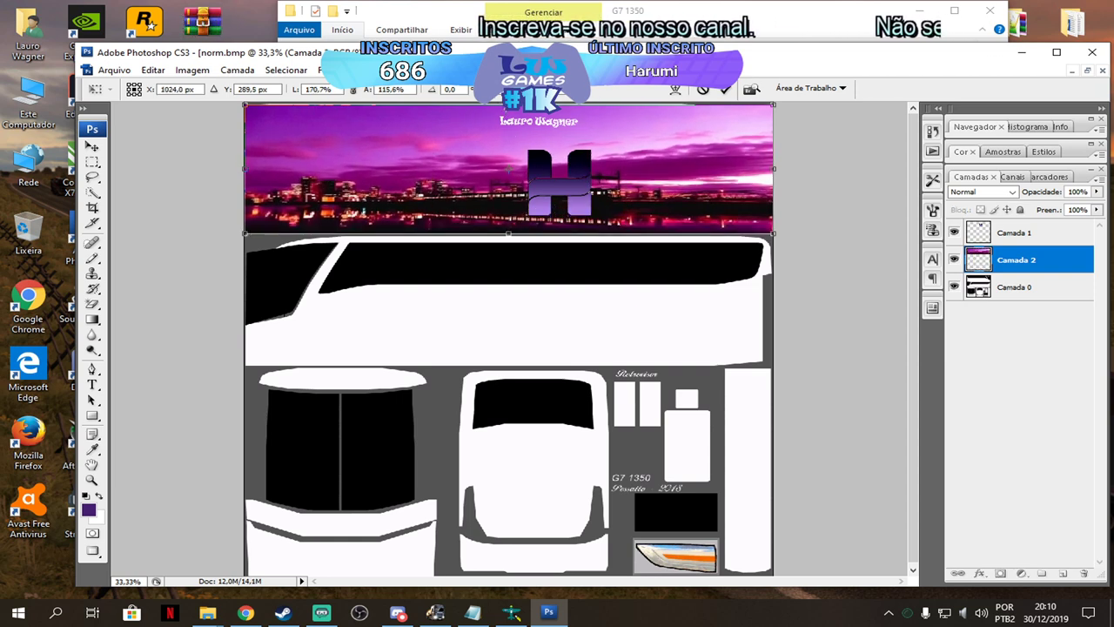
pyautogui.moveTo(509, 104); pyautogui.dragTo(509, 102)
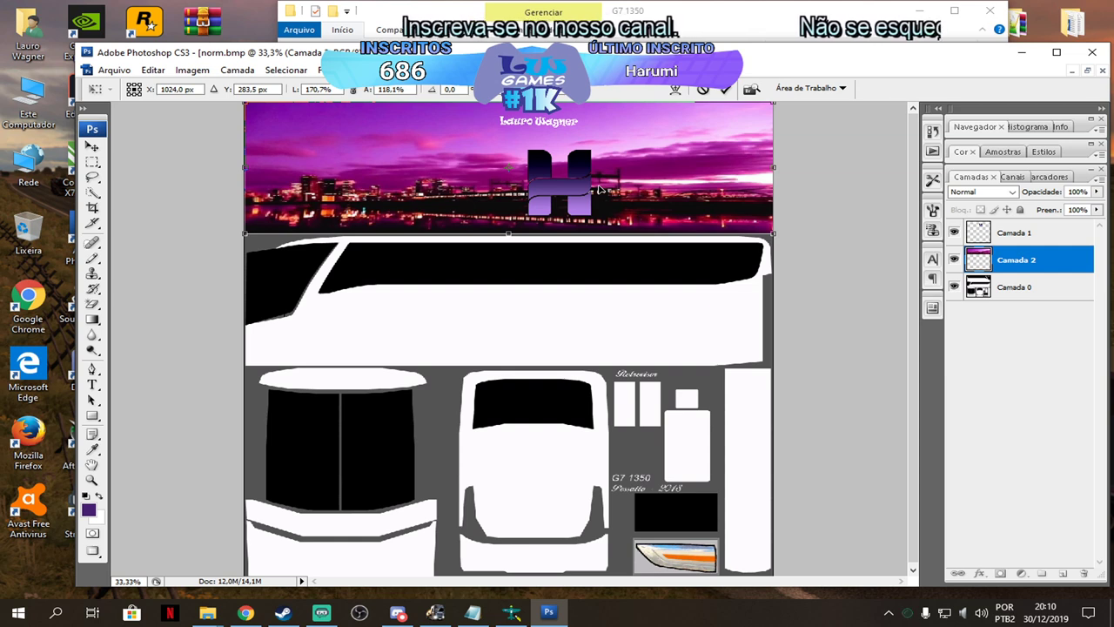
pyautogui.press('Return')
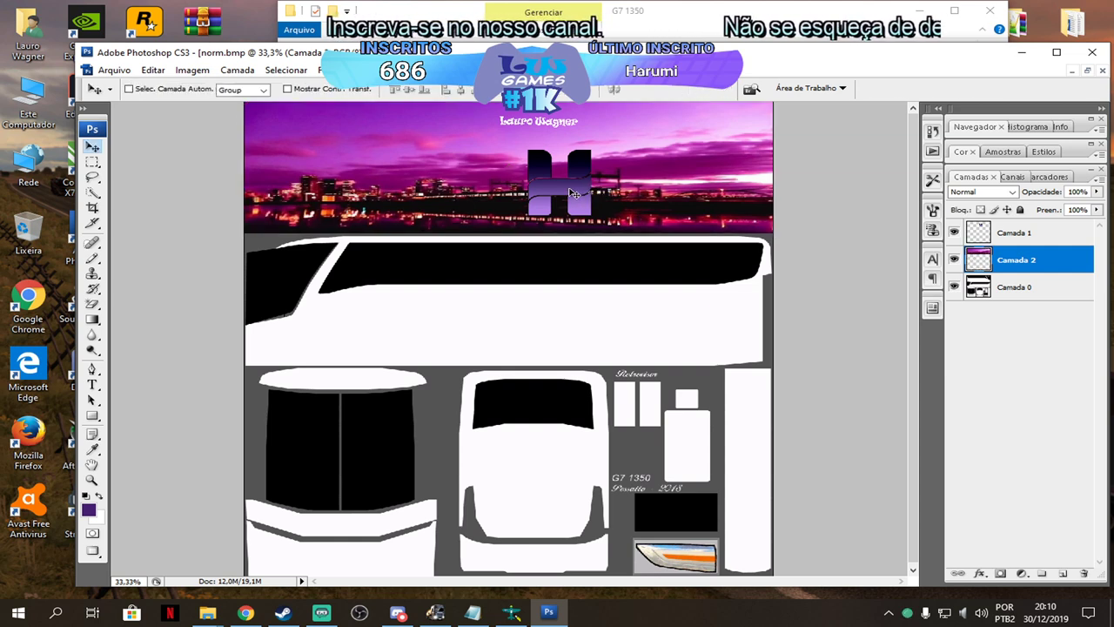
pyautogui.click(1015, 234)
pyautogui.moveTo(563, 182)
pyautogui.mouseDown()
pyautogui.moveTo(490, 183)
pyautogui.moveTo(544, 184)
pyautogui.mouseUp()
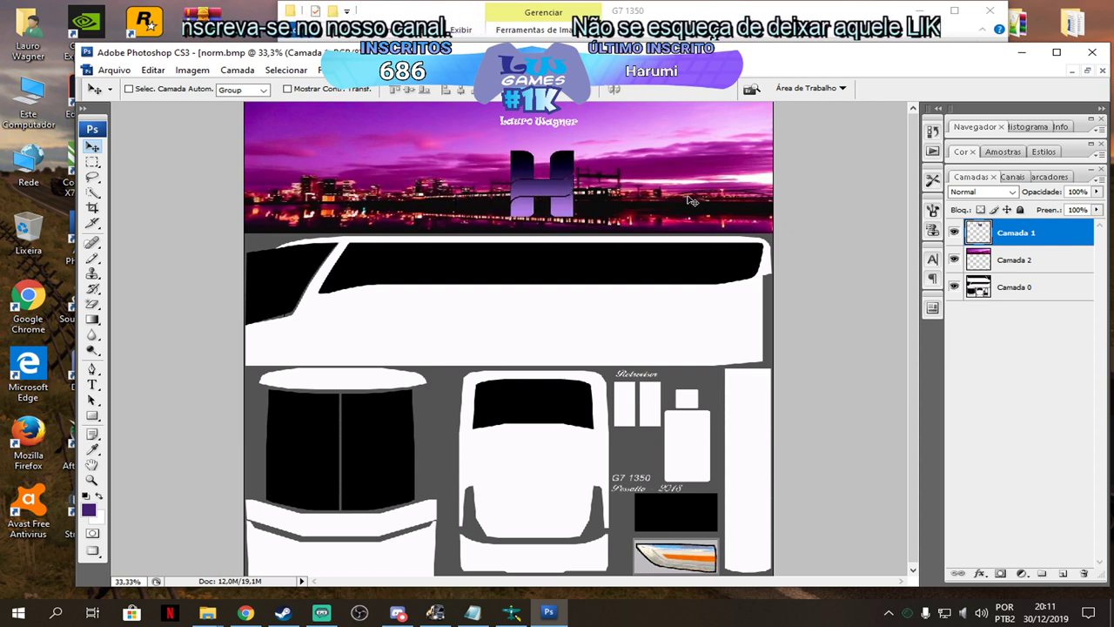
# Duplicate the Camada 2 skyline layer and place the copy over the second bus side, directly below the first.
pyautogui.click(1011, 261)
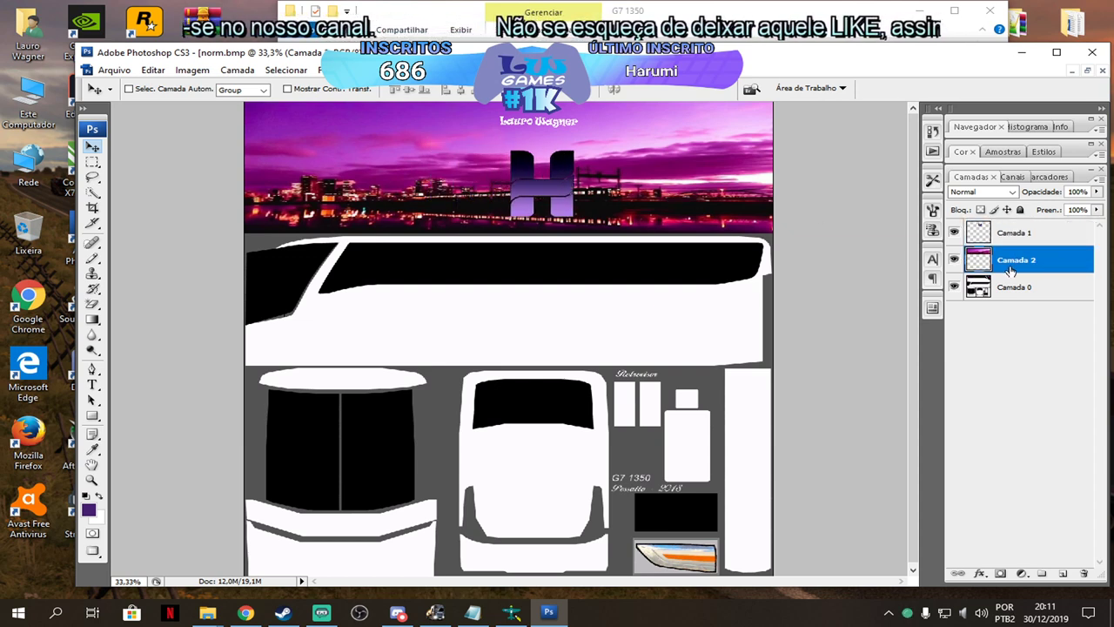
pyautogui.hotkey('ctrl', 'j')
pyautogui.moveTo(415, 155); pyautogui.dragTo(418, 311)
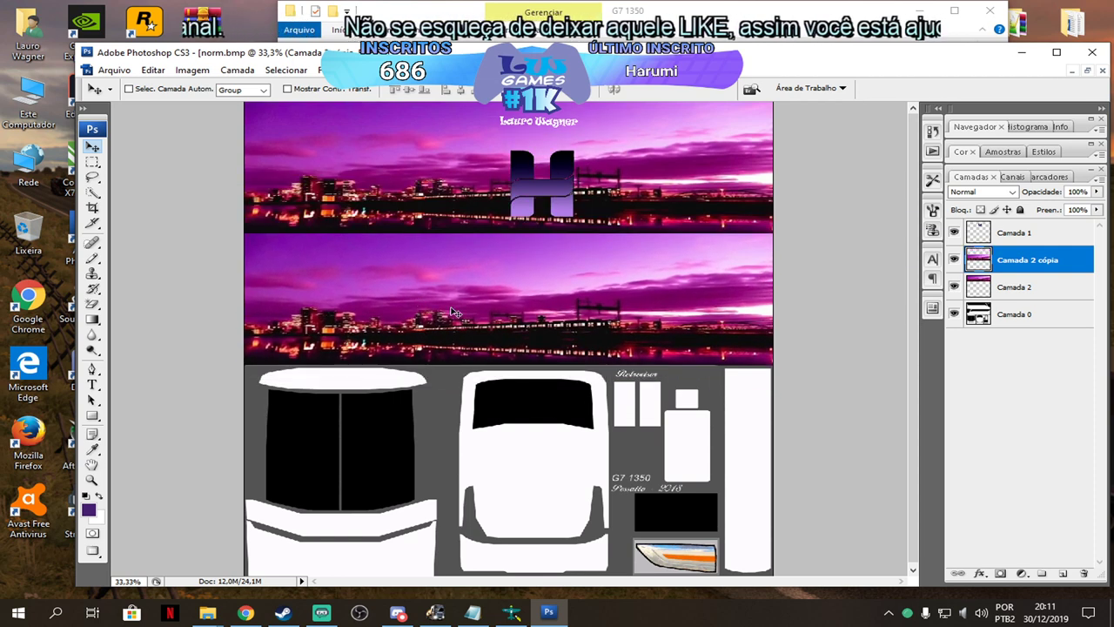
pyautogui.hotkey('shift', 'Down')
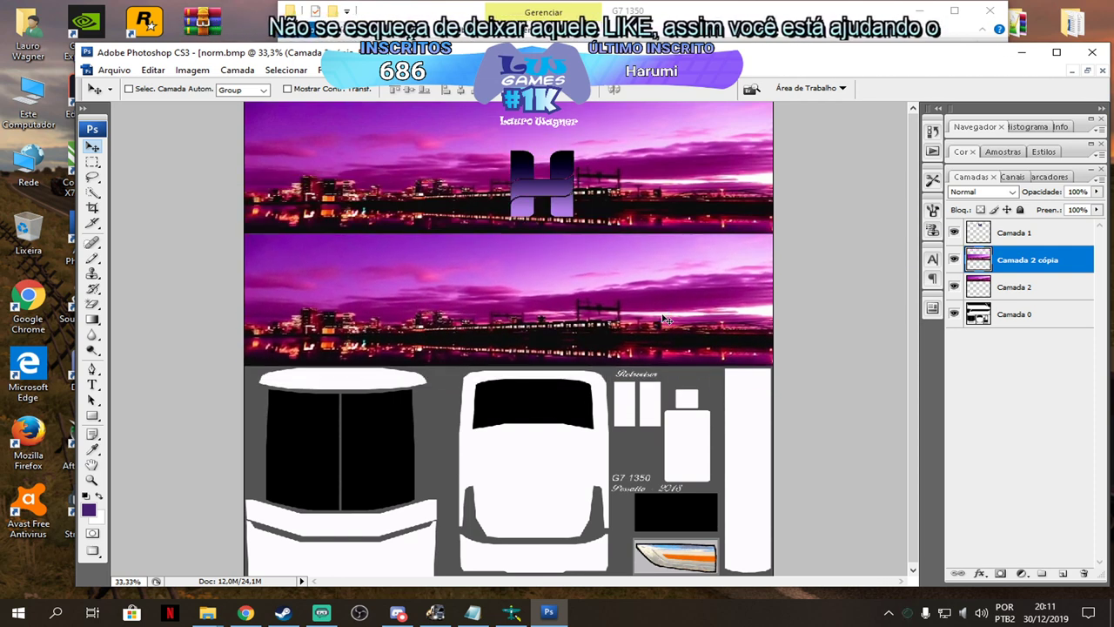
# Duplicate the skyline copy, place it over the front and rear parts, and stretch its height to 160.7% down to the canvas edge.
pyautogui.hotkey('ctrl', 'j')
pyautogui.moveTo(477, 299); pyautogui.dragTo(475, 421)
pyautogui.hotkey('ctrl', 't')
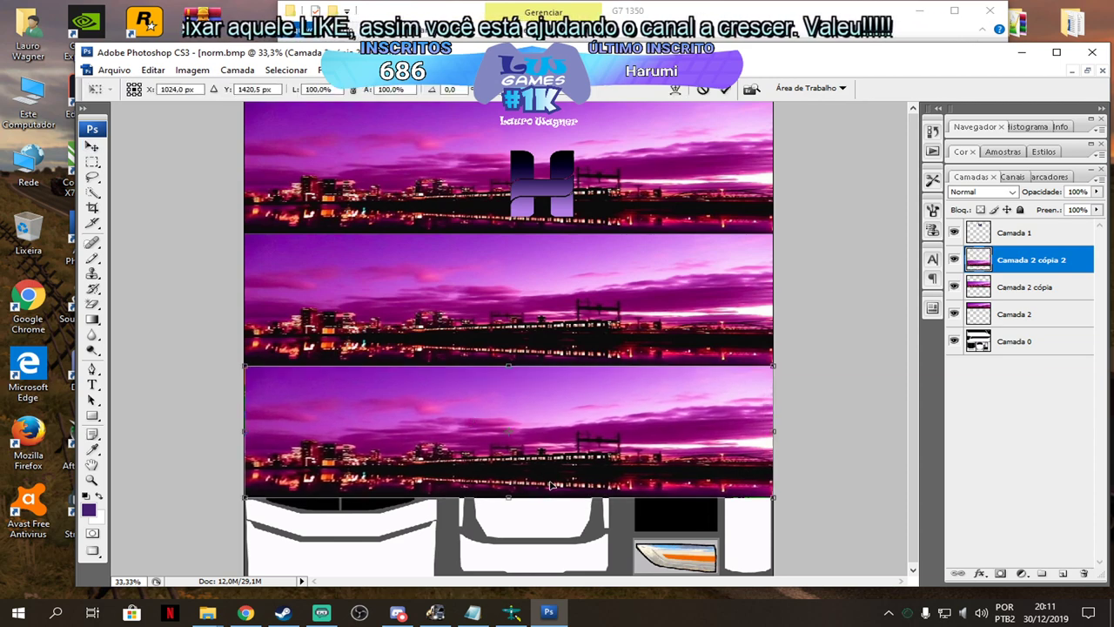
pyautogui.moveTo(515, 500); pyautogui.dragTo(539, 568)
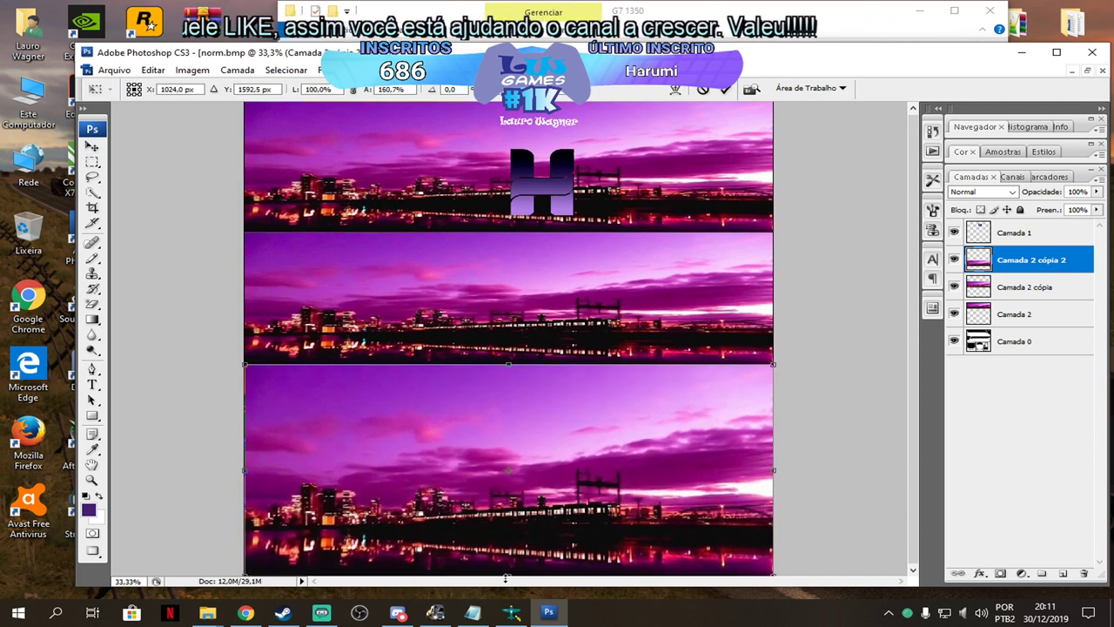
pyautogui.press('Return')
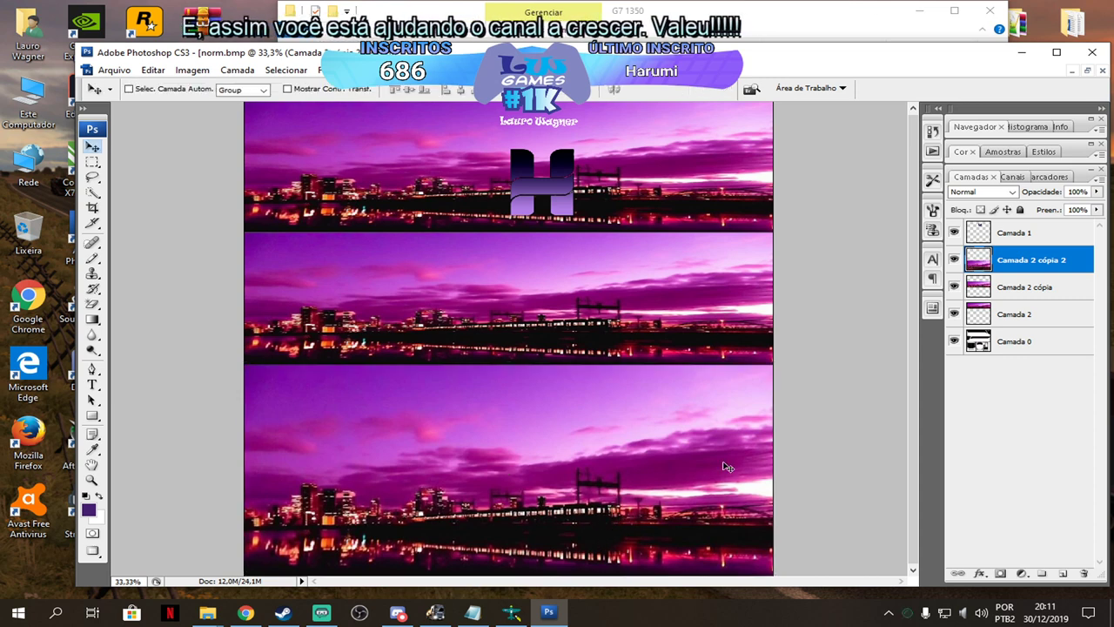
# Move the Camada 0 template layer above the skyline layers, directly below Camada 1, and activate the Quick Selection tool.
pyautogui.click(1036, 341)
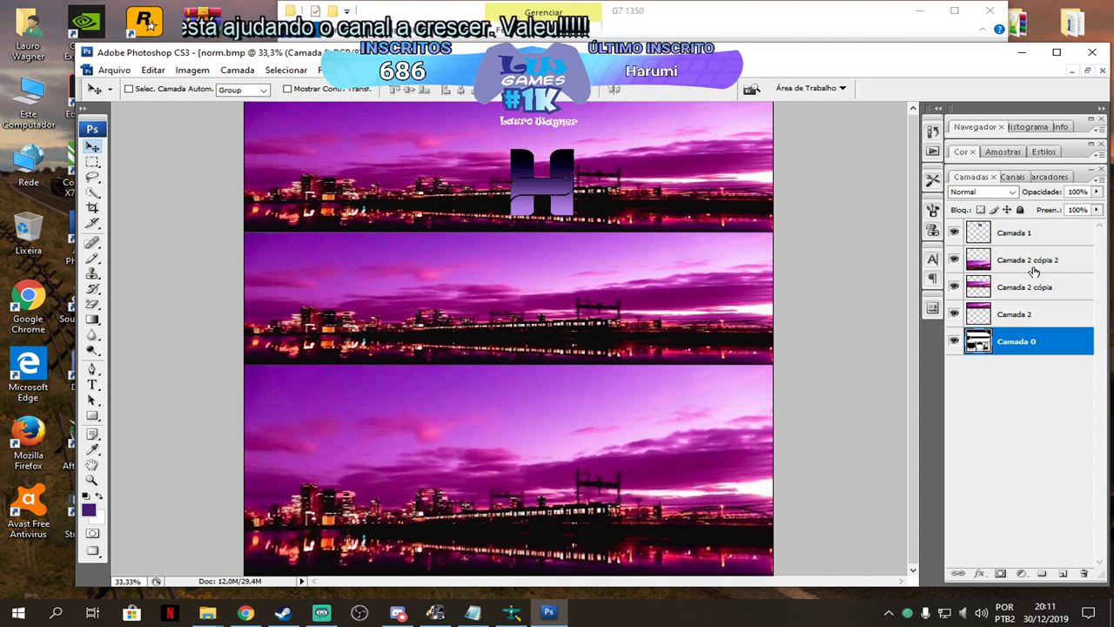
pyautogui.moveTo(1010, 339); pyautogui.dragTo(1027, 247)
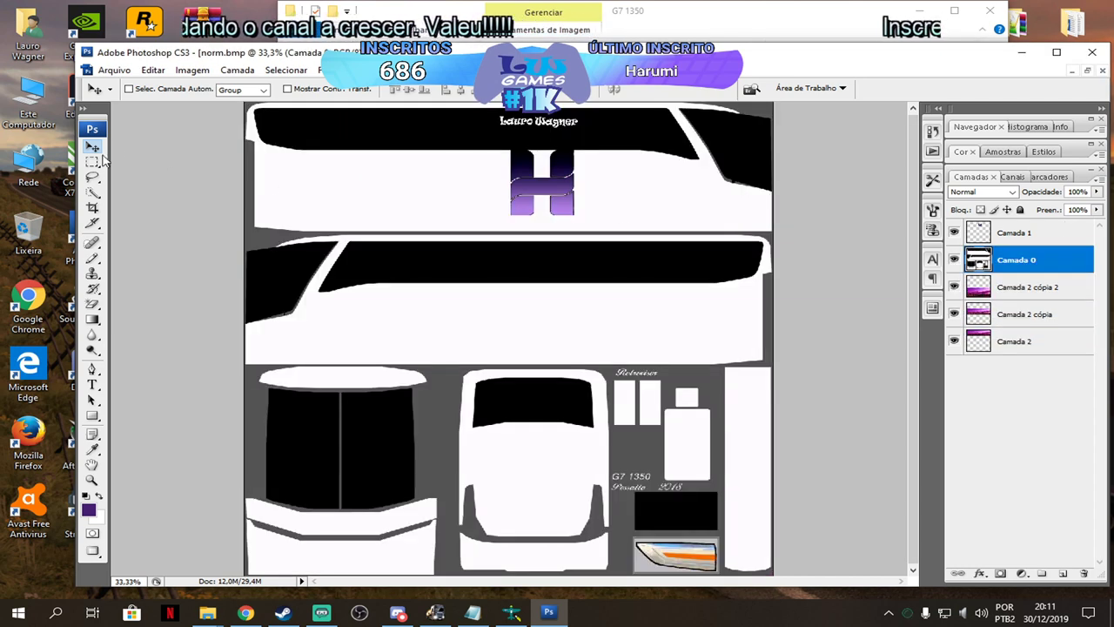
pyautogui.click(92, 192)
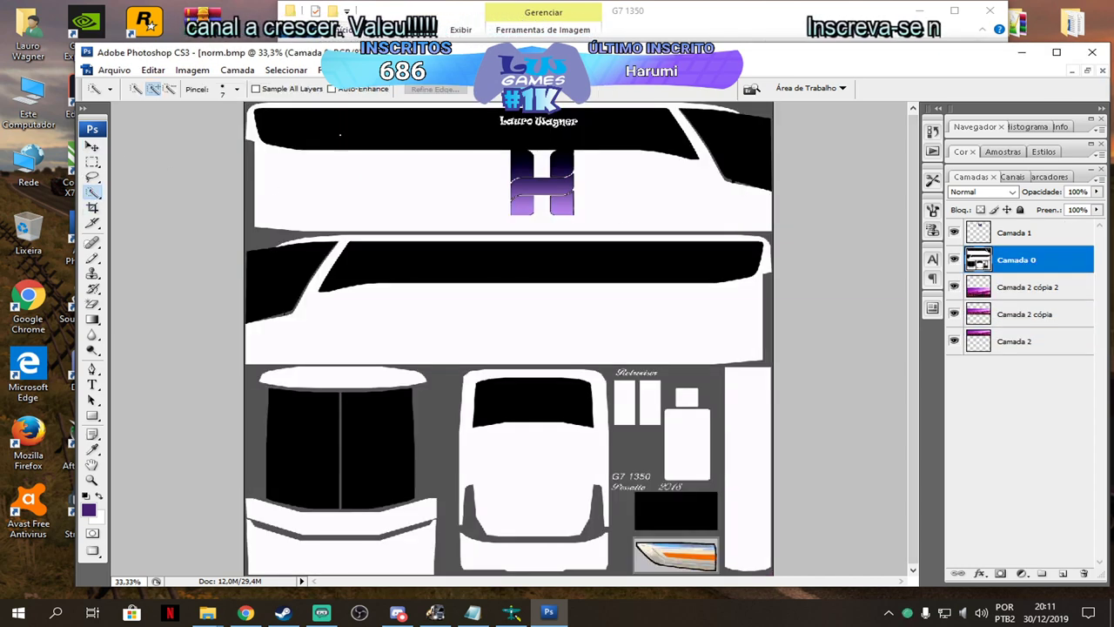
# Select the grey background and black windows around both bus sides on the Camada 0 template layer with Quick Selection.
pyautogui.moveTo(683, 135)
pyautogui.mouseDown()
pyautogui.moveTo(766, 131)
pyautogui.moveTo(748, 152)
pyautogui.moveTo(696, 130)
pyautogui.mouseUp()
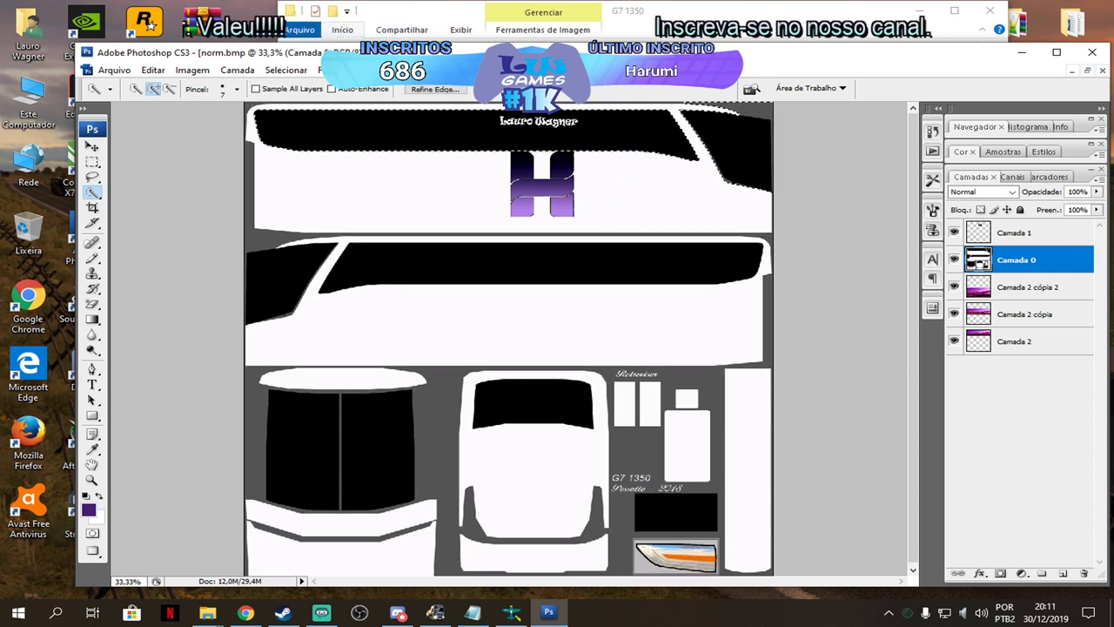
pyautogui.click(249, 146)
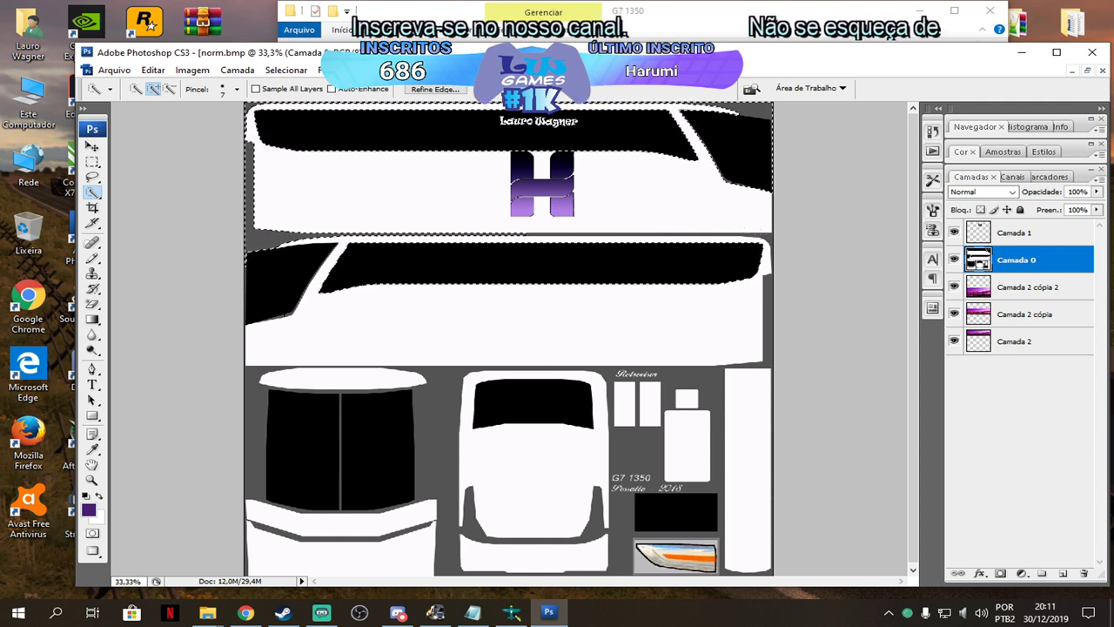
pyautogui.click(758, 283)
pyautogui.moveTo(767, 291); pyautogui.dragTo(764, 344)
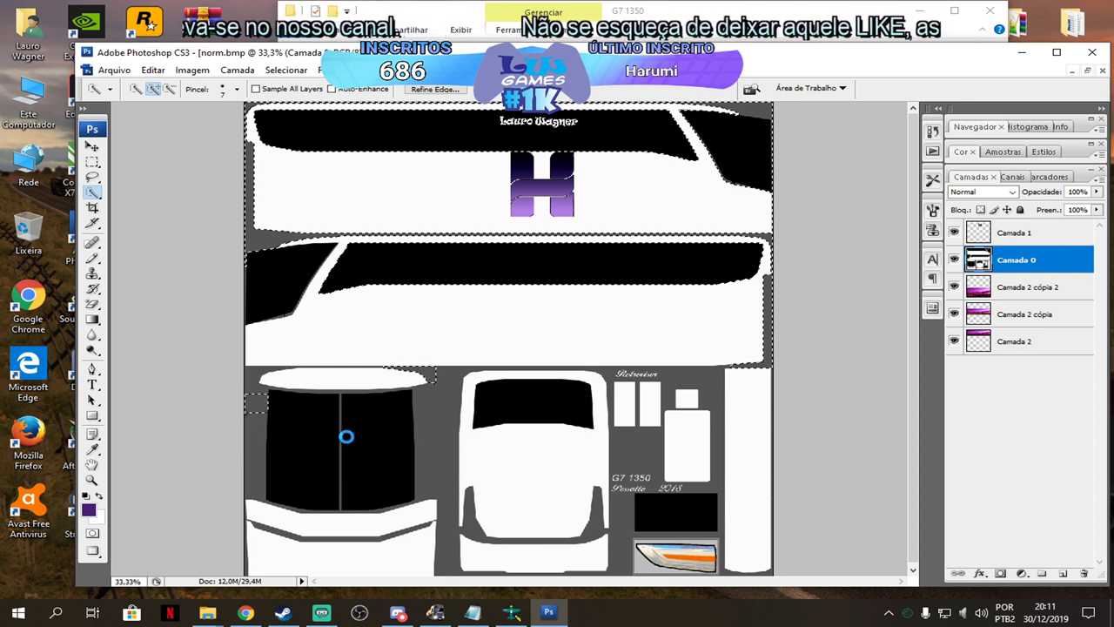
# Extend the selection over the grey and black areas around the front, the rear and the small template parts.
pyautogui.click(265, 397)
pyautogui.keyDown('alt'); pyautogui.click(369, 452); pyautogui.keyUp('alt')
pyautogui.click(357, 391)
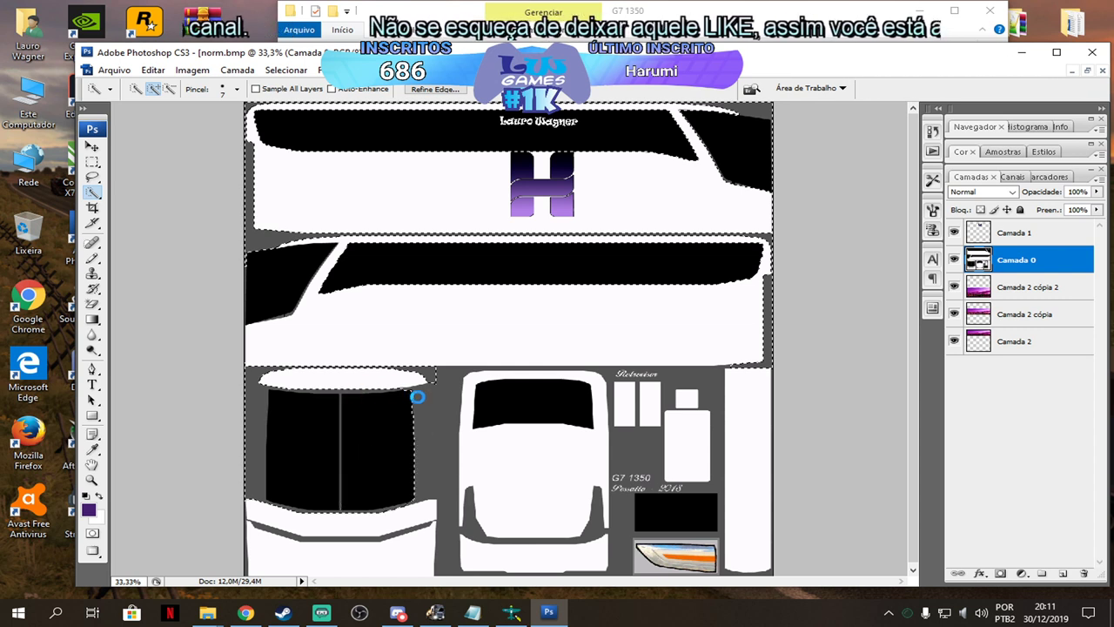
pyautogui.click(441, 443)
pyautogui.click(440, 546)
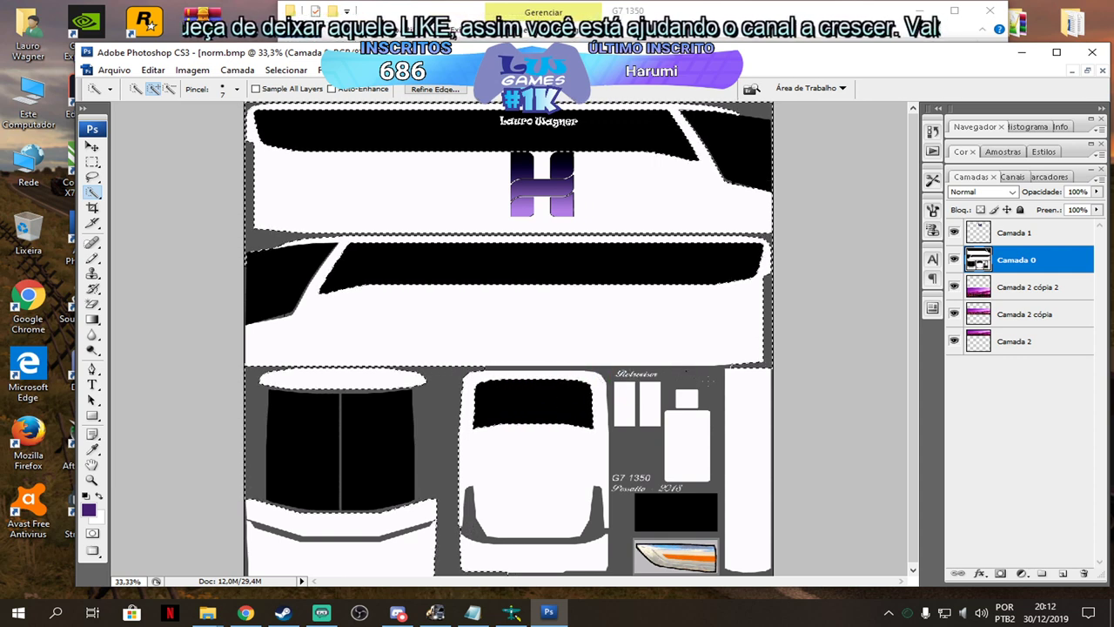
pyautogui.click(629, 446)
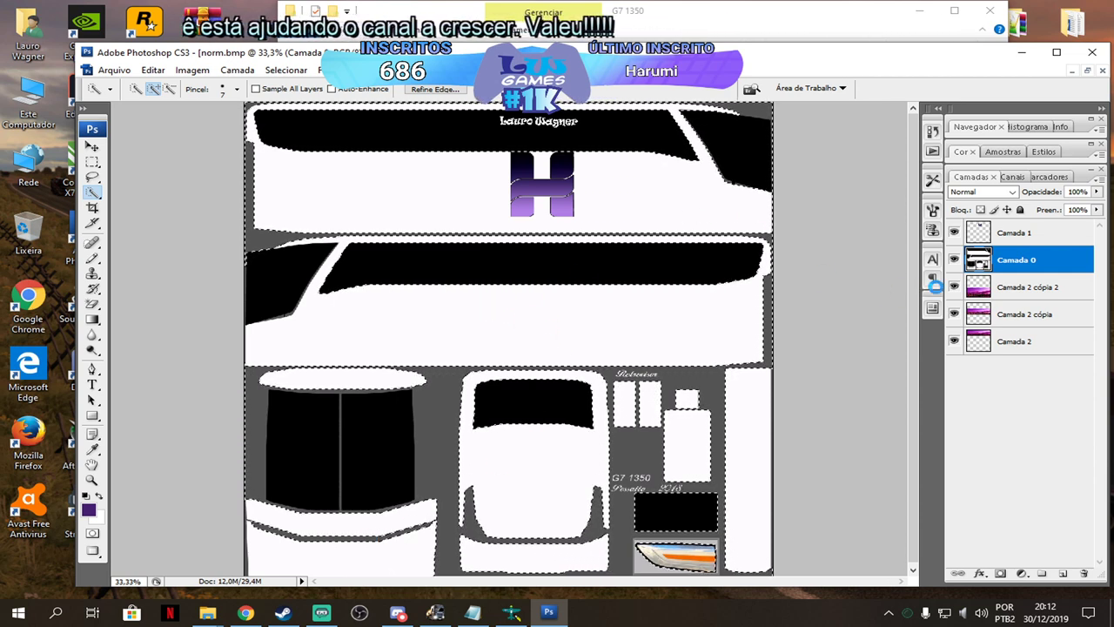
# Move Camada 1 below the skyline layers and place the Camada 0 template layer at the very bottom of the stack.
pyautogui.click(1016, 340)
pyautogui.moveTo(1038, 228); pyautogui.dragTo(1039, 359)
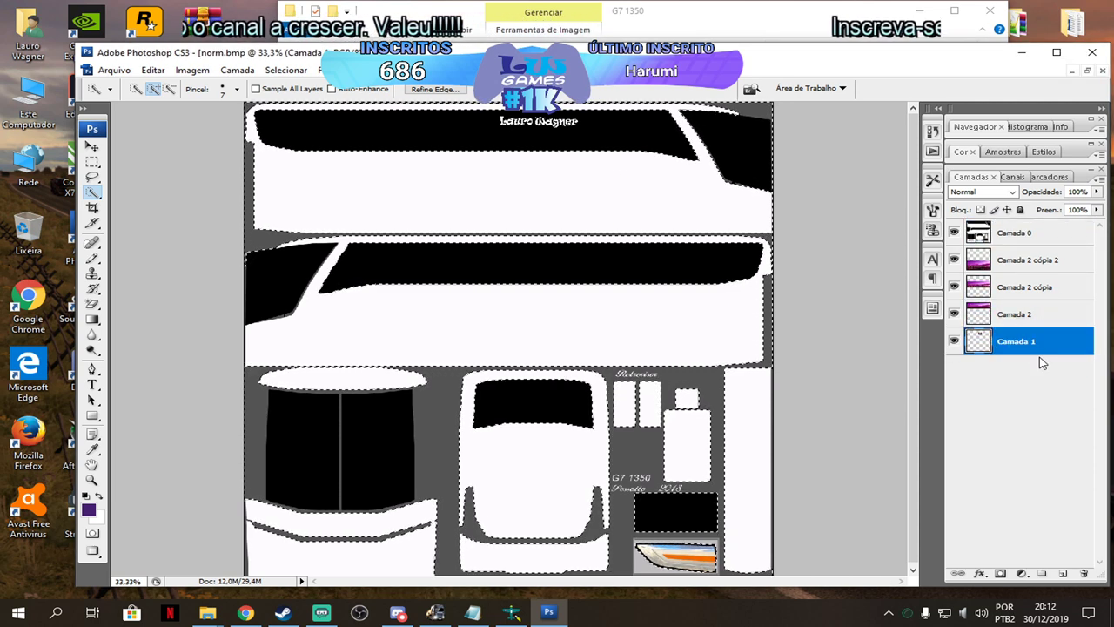
pyautogui.click(1036, 317)
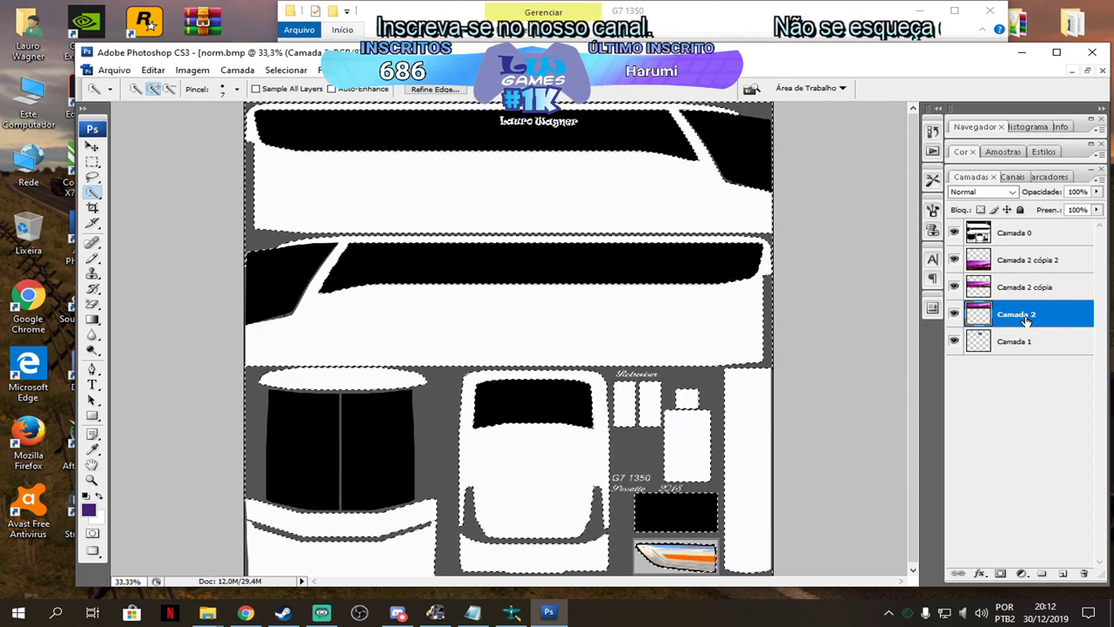
pyautogui.moveTo(1027, 346)
pyautogui.mouseDown()
pyautogui.moveTo(1021, 250)
pyautogui.moveTo(992, 233)
pyautogui.moveTo(1001, 305)
pyautogui.moveTo(1029, 357)
pyautogui.mouseUp()
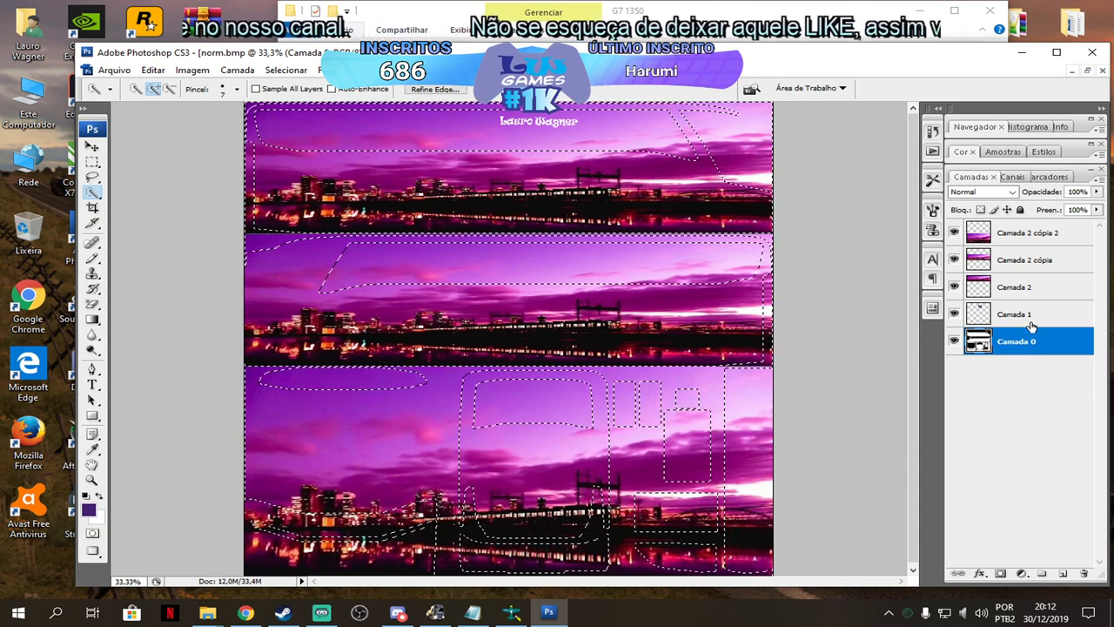
# Delete the selected area from Camada 2, Camada 2 cópia 2 and Camada 2 cópia, keeping the skyline only on the bodywork.
pyautogui.click(1020, 289)
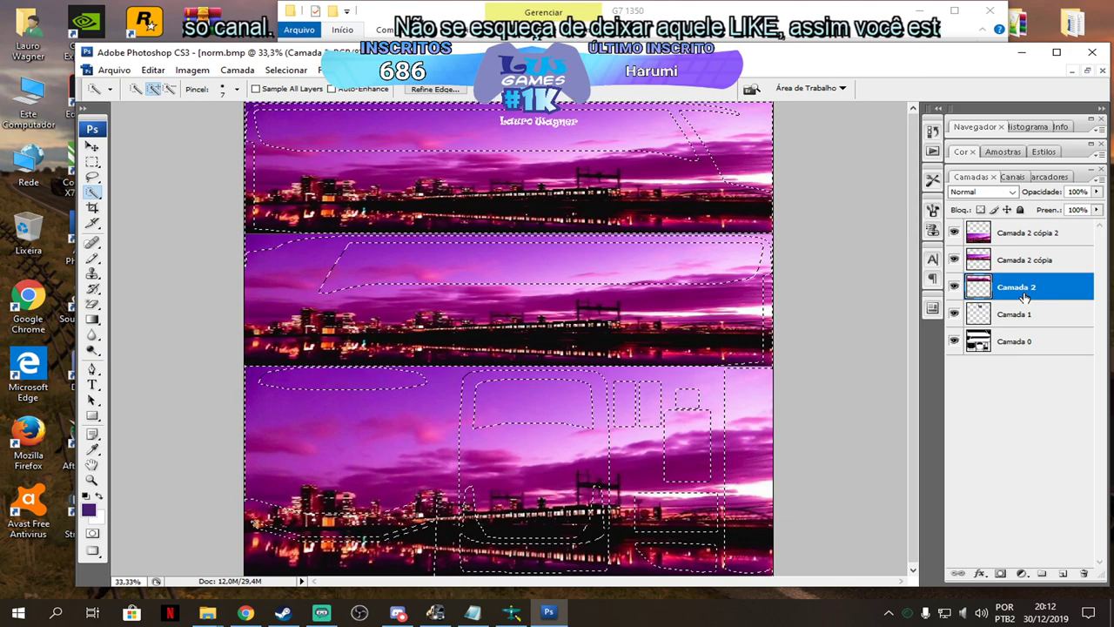
pyautogui.hotkey('alt', '.')
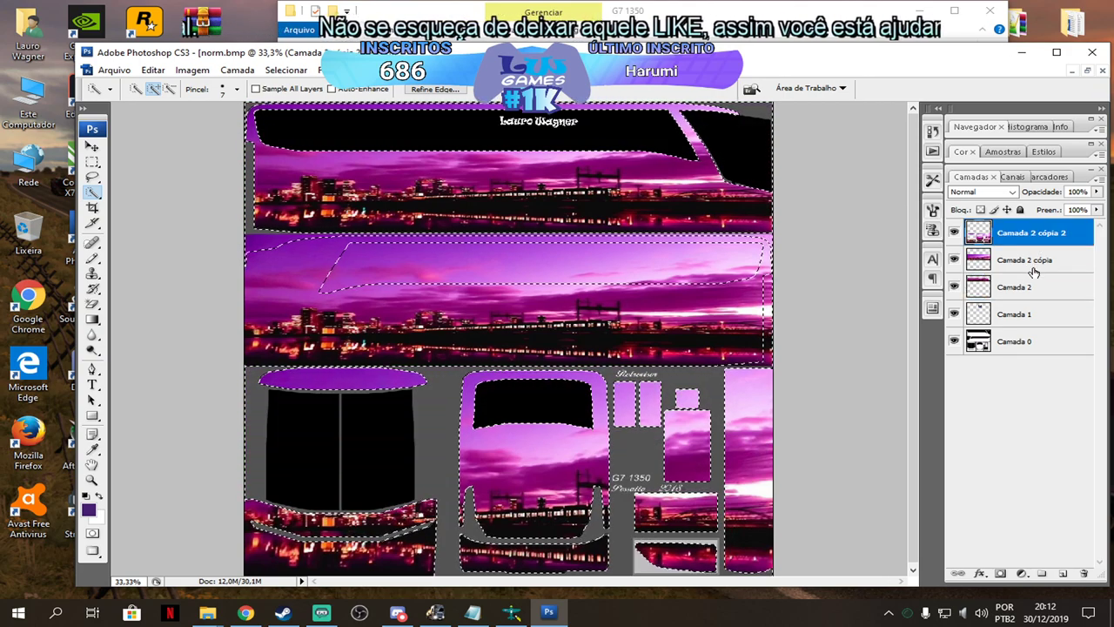
pyautogui.click(1034, 272)
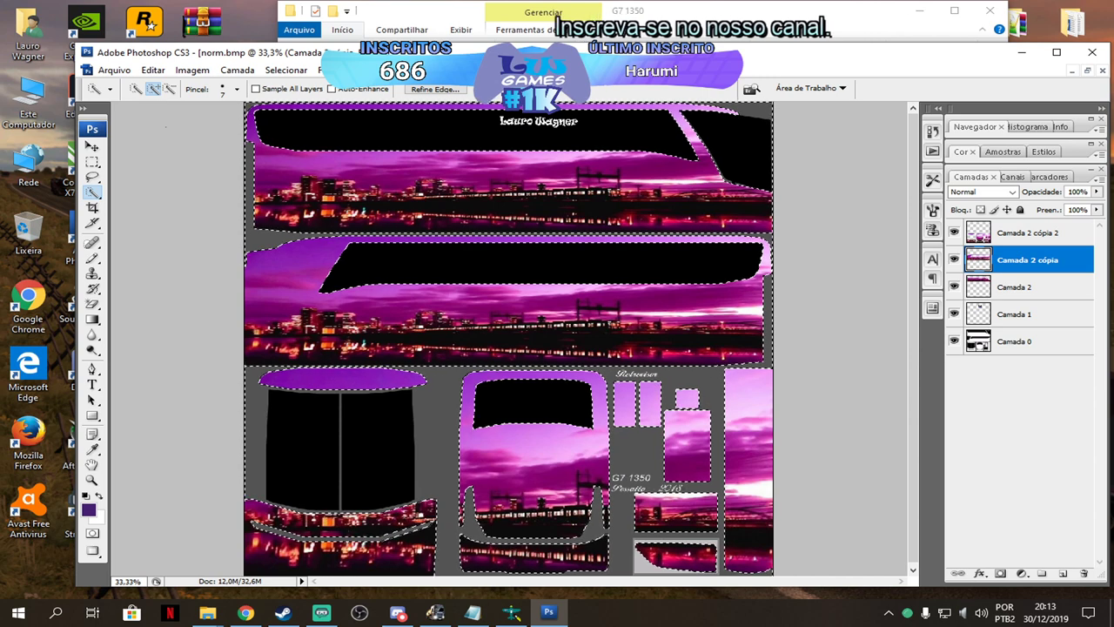
# Move the Camada 1 logo layer to the top of the layer stack with the Move tool active.
pyautogui.click(92, 147)
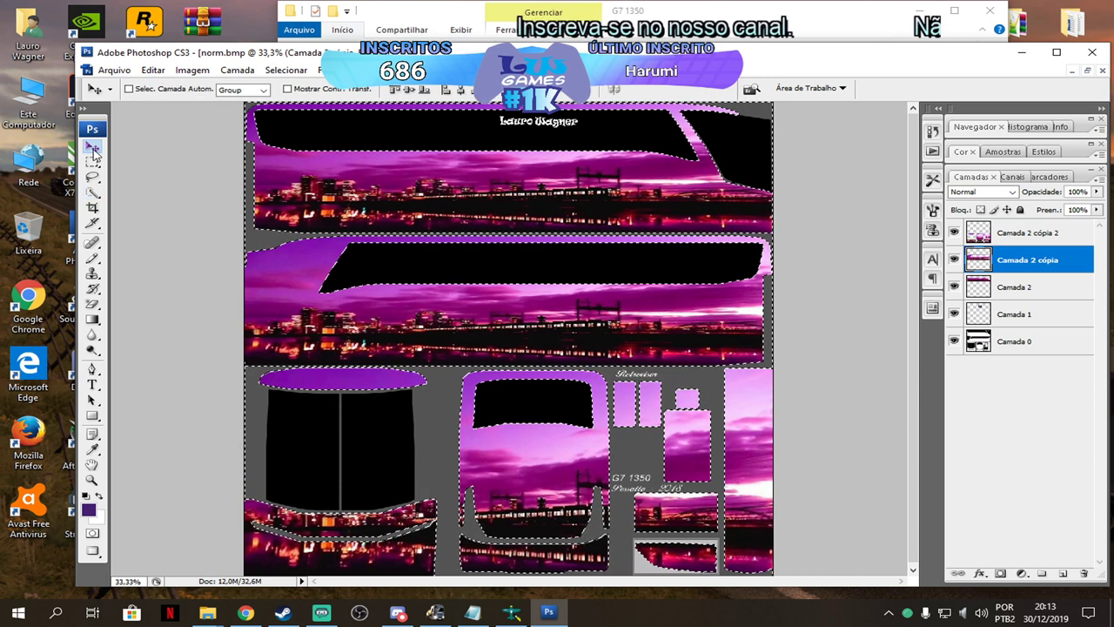
pyautogui.click(1005, 345)
pyautogui.doubleClick(1011, 314)
pyautogui.click(1073, 319)
pyautogui.moveTo(1074, 319); pyautogui.dragTo(1069, 229)
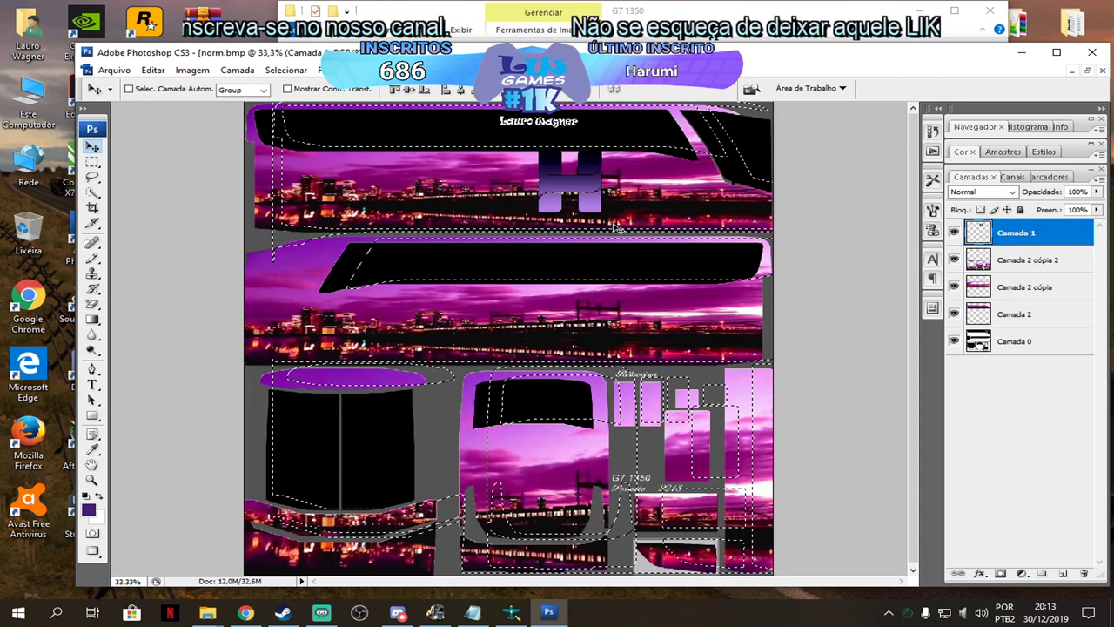
# Deselect the template areas and shift the whole H logo slightly right along the upper bus side.
pyautogui.moveTo(614, 226); pyautogui.dragTo(586, 226)
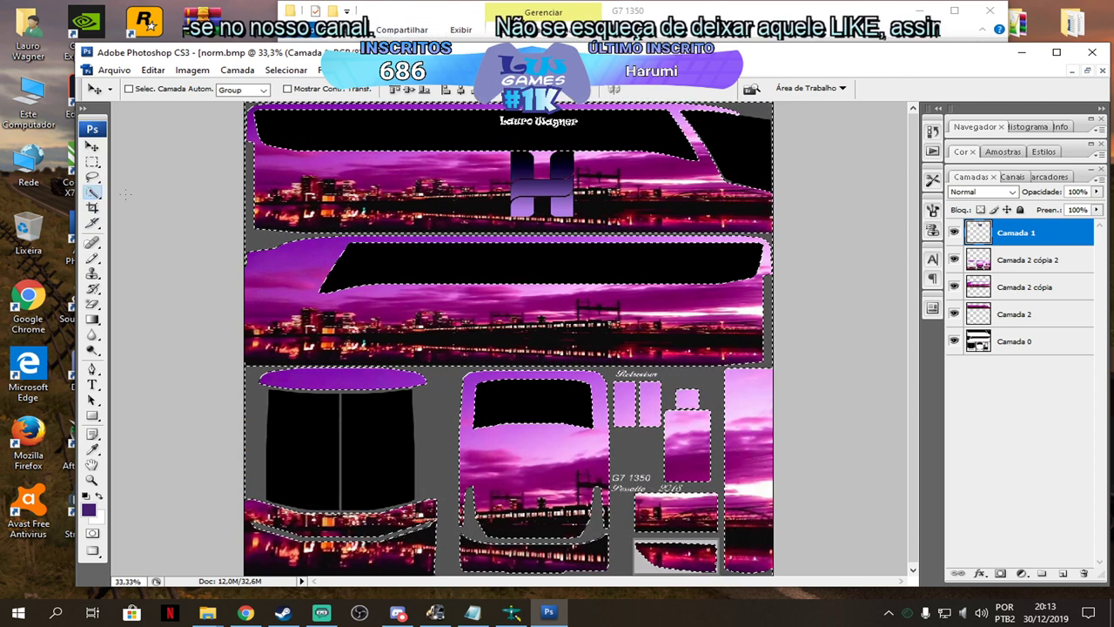
pyautogui.rightClick(294, 193)
pyautogui.click(330, 202)
pyautogui.press('v')
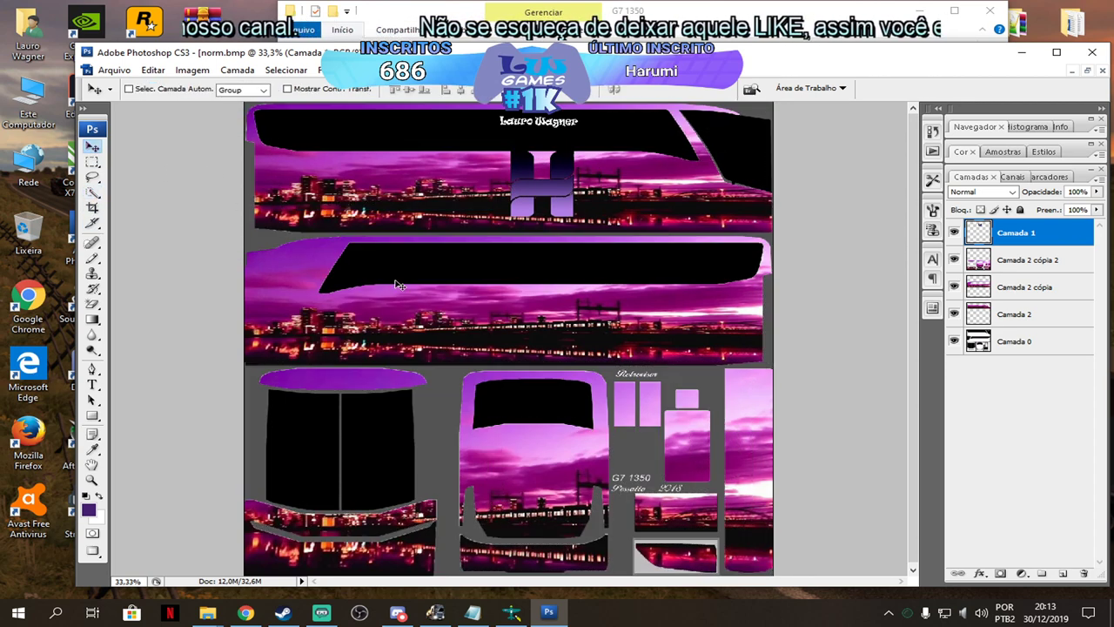
pyautogui.moveTo(544, 189)
pyautogui.mouseDown()
pyautogui.moveTo(586, 197)
pyautogui.moveTo(433, 197)
pyautogui.moveTo(559, 195)
pyautogui.mouseUp()
# Start a text layer near the lower edge of the upper bus side with the Type tool.
pyautogui.click(91, 388)
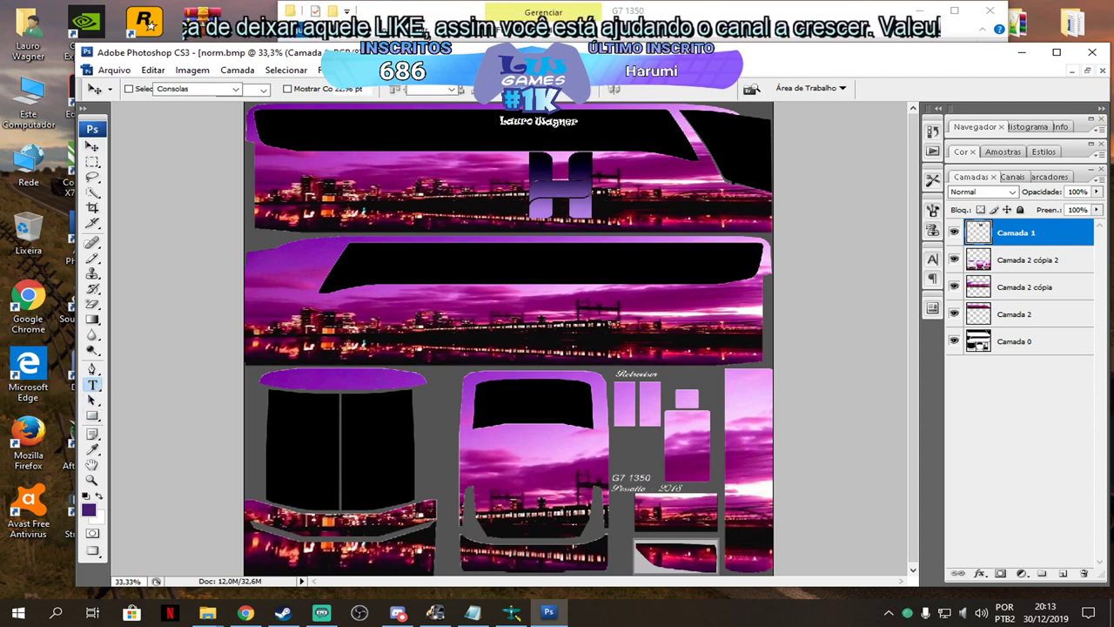
pyautogui.click(379, 229)
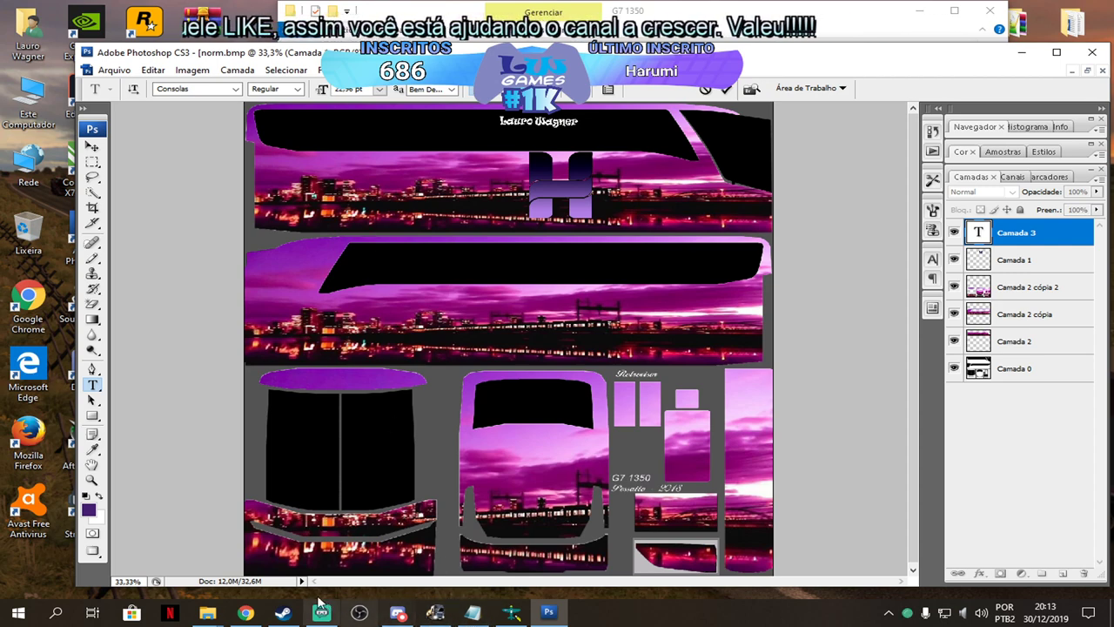
# Minimize the skin editor, launch CorelDRAW X7 from the desktop and dismiss its startup notice.
pyautogui.click(1017, 54)
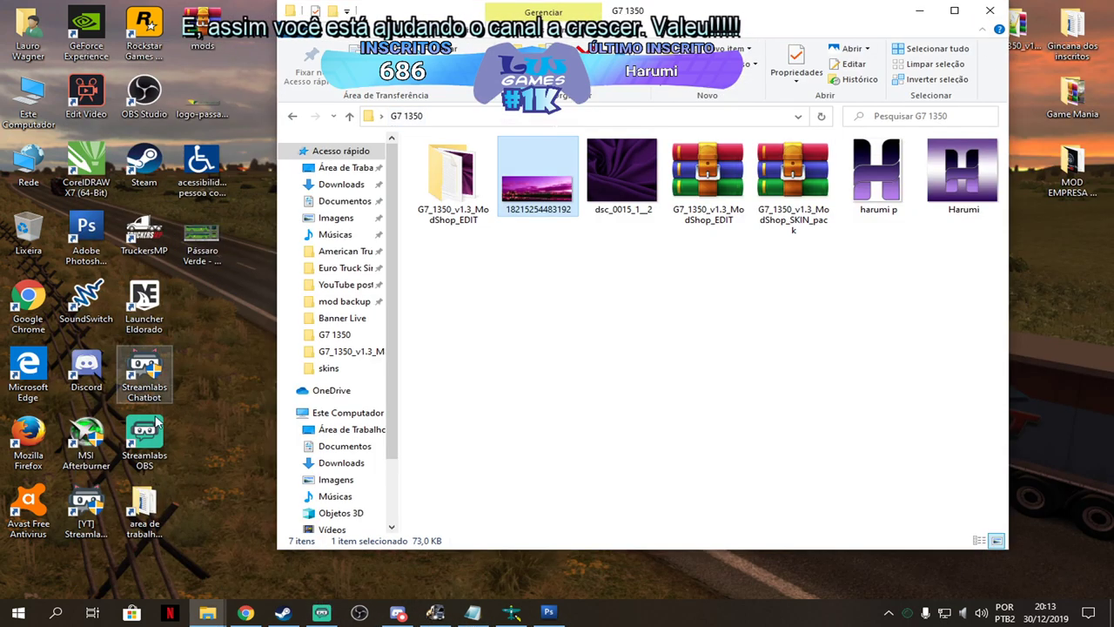
pyautogui.doubleClick(88, 156)
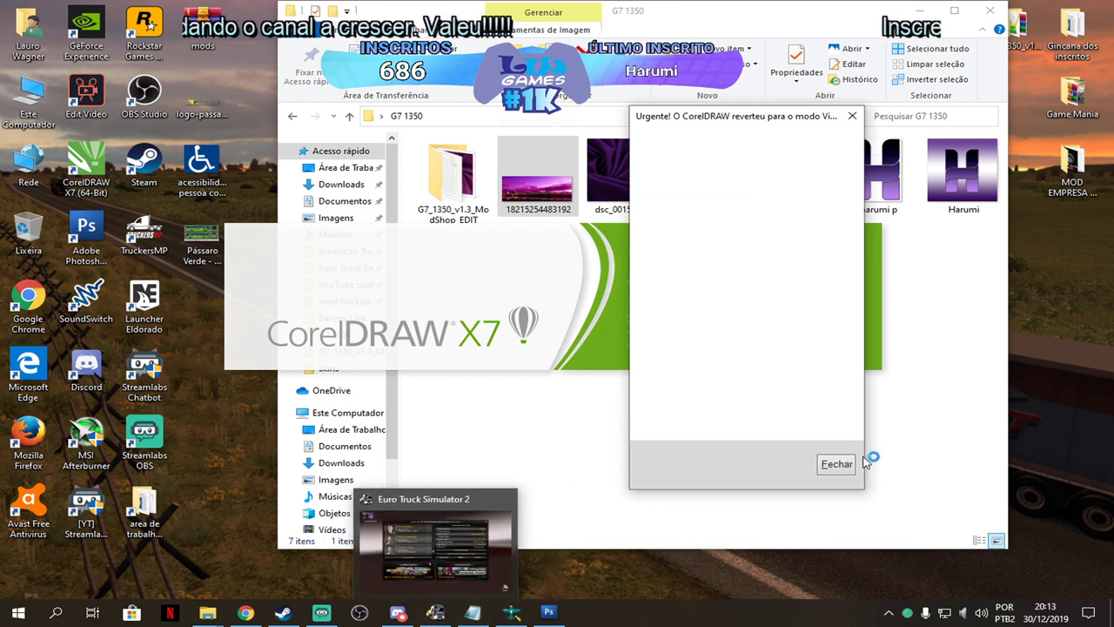
pyautogui.click(835, 465)
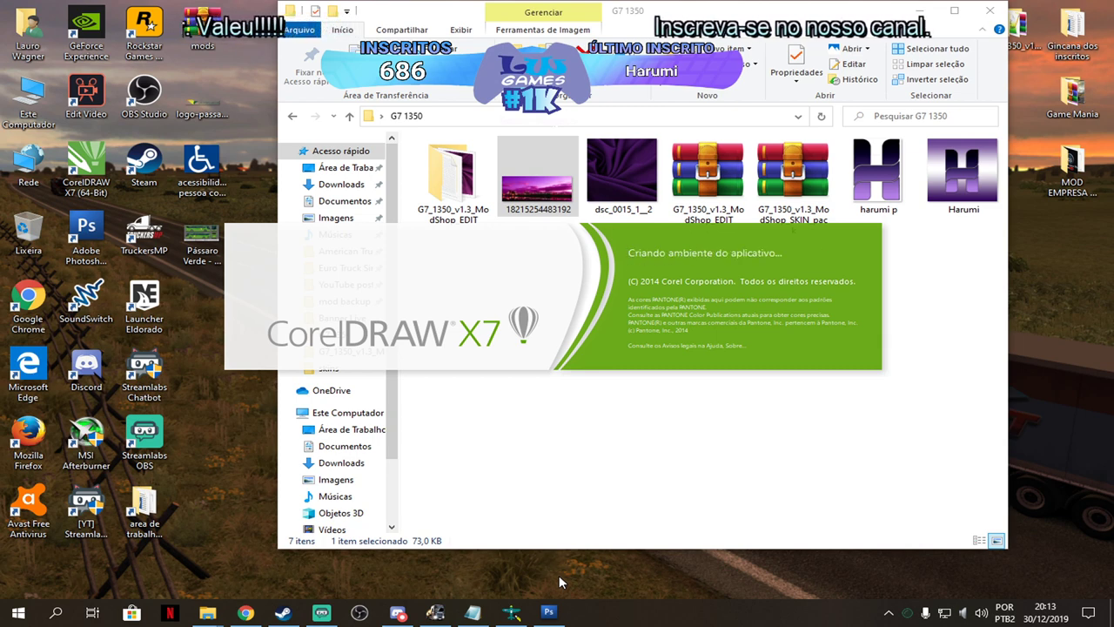
# Switch back to Photoshop and maximize its window.
pyautogui.moveTo(444, 620)
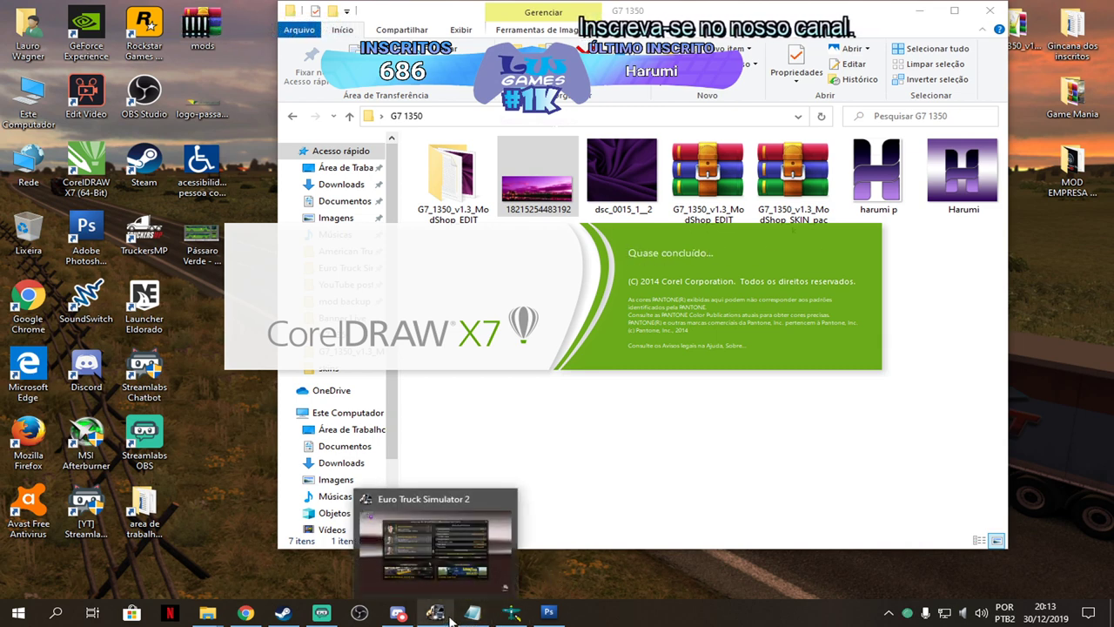
pyautogui.click(548, 613)
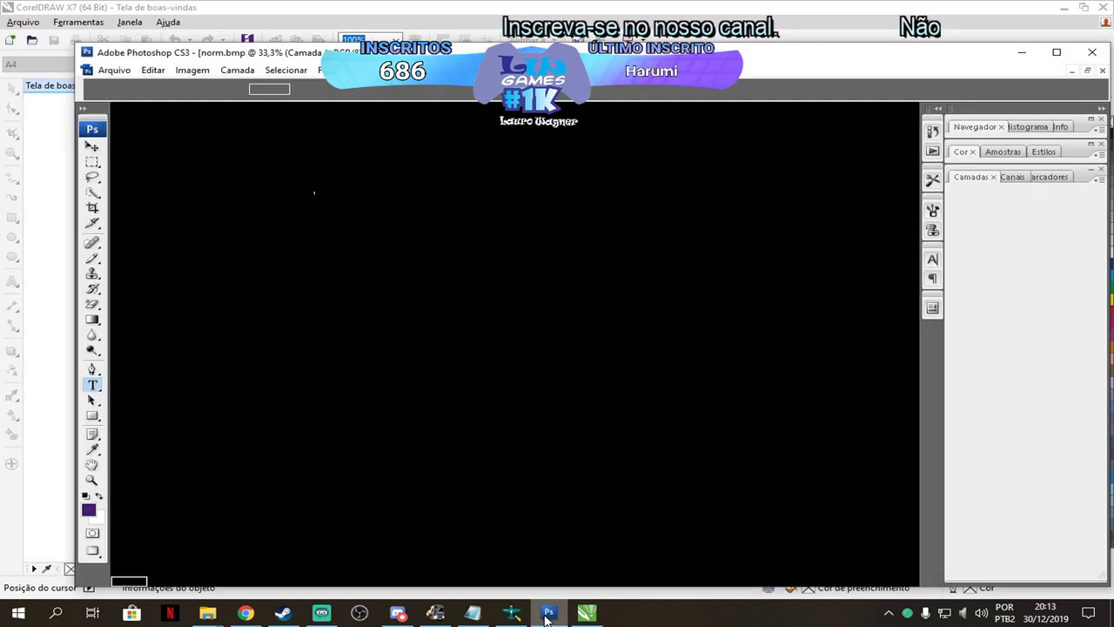
pyautogui.click(1055, 53)
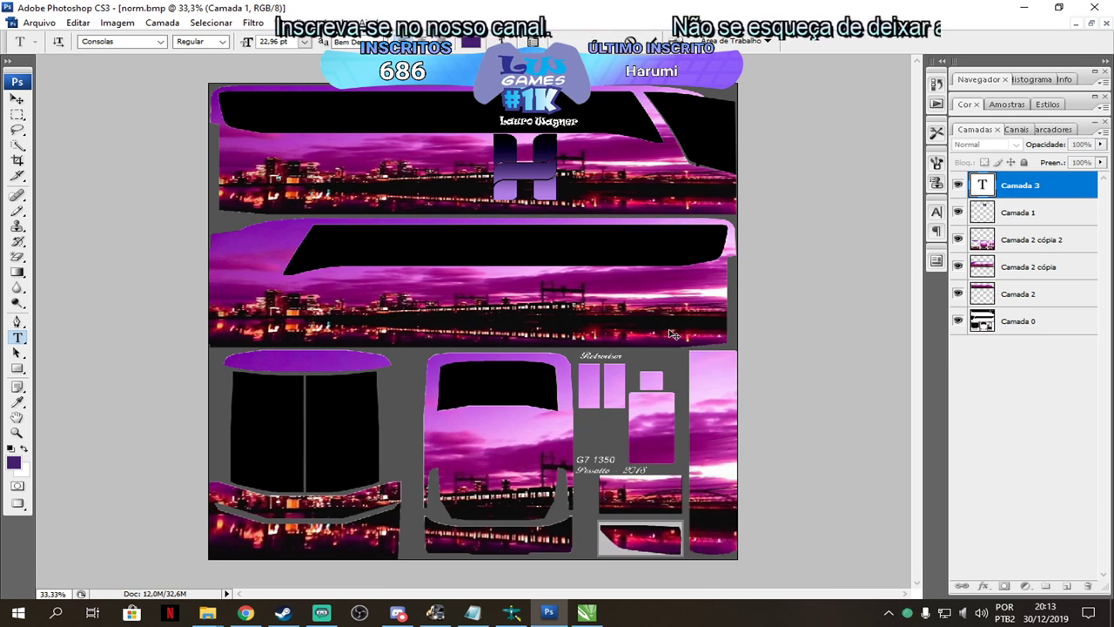
# Switch to CorelDRAW and create a new A4 document at 300 dpi in CMYK, named after the logo's owner.
pyautogui.moveTo(588, 616)
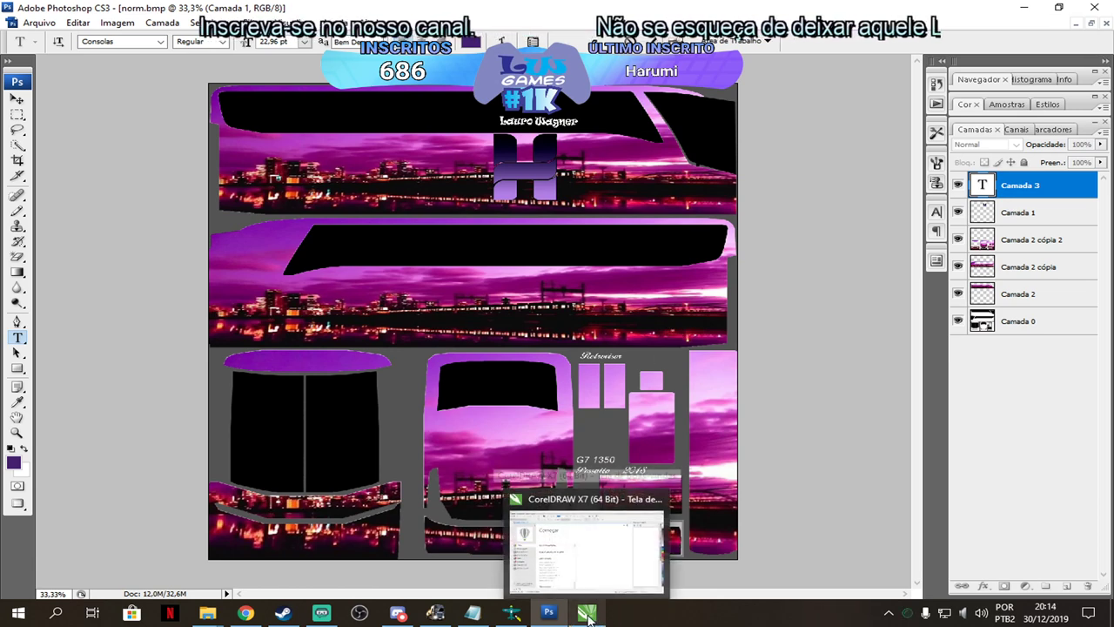
pyautogui.click(588, 616)
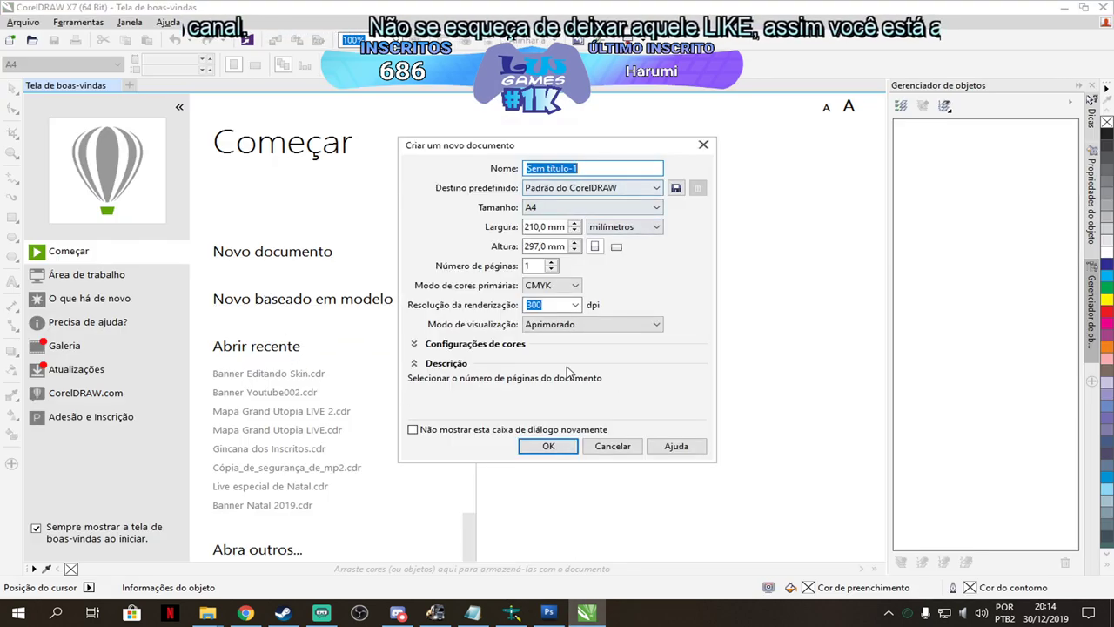
pyautogui.write('Harumi')
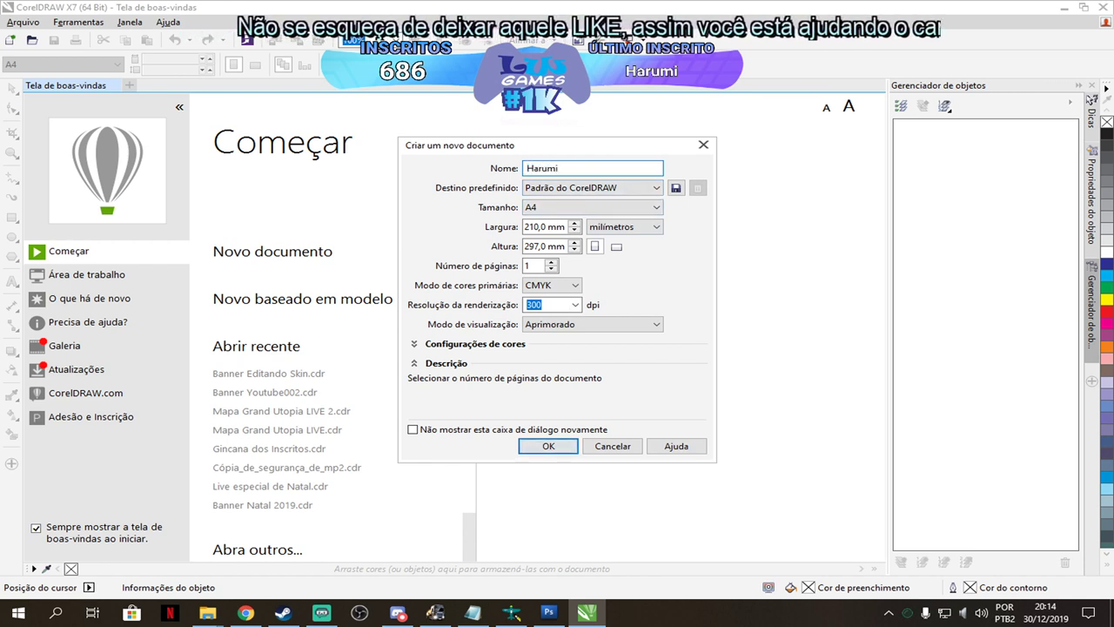
pyautogui.press('Return')
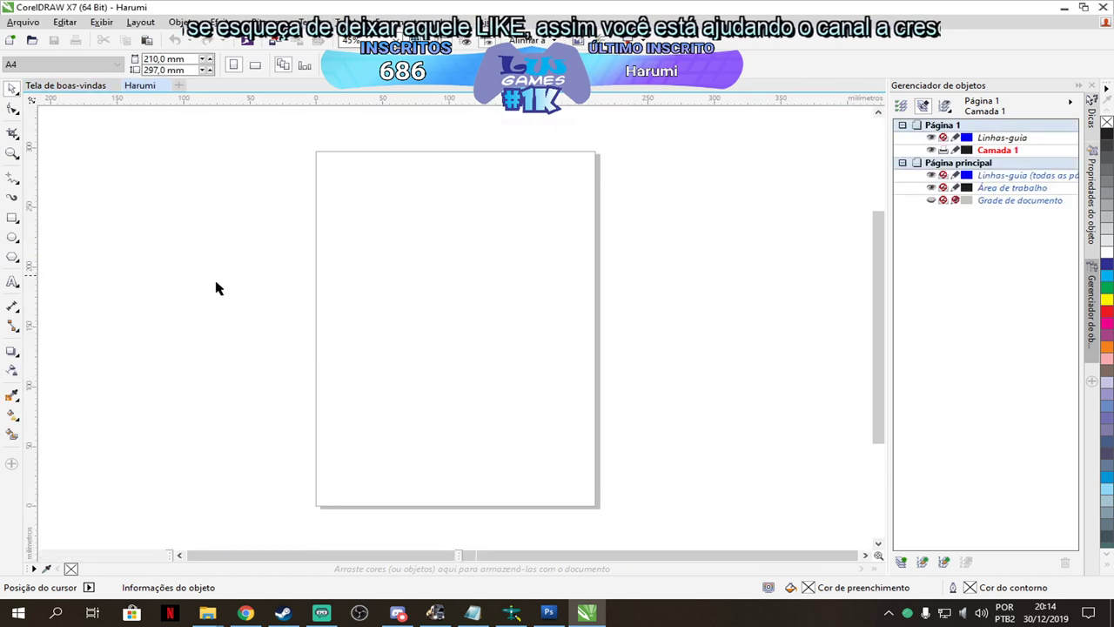
# Add artistic text with the logo owner's name in mixed case on the upper half of the page.
pyautogui.click(12, 283)
pyautogui.click(405, 272)
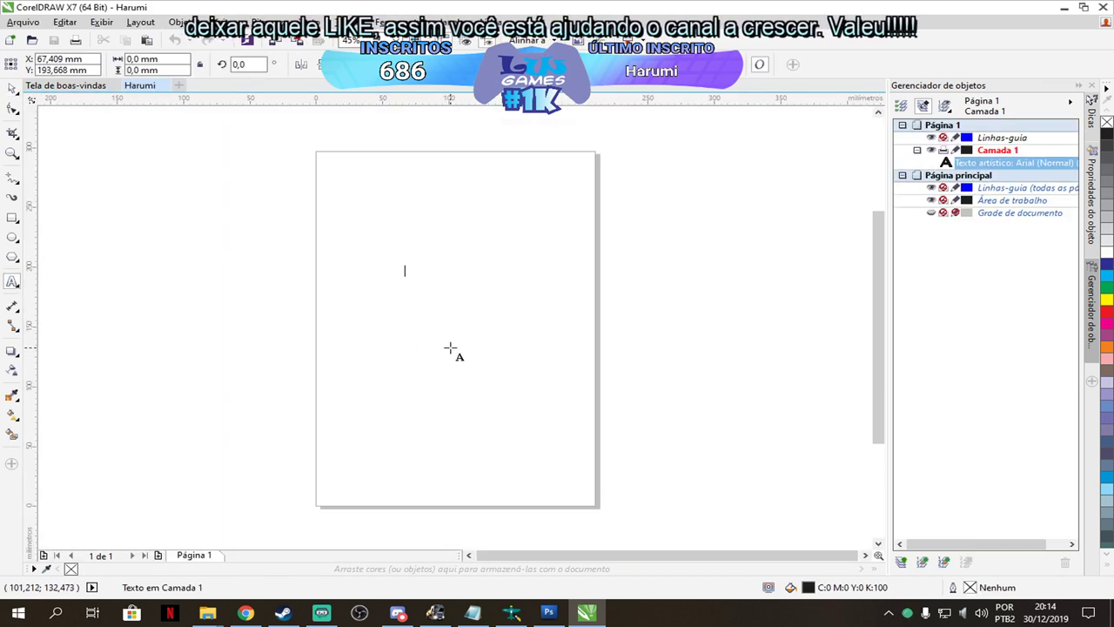
pyautogui.write('Harumi')
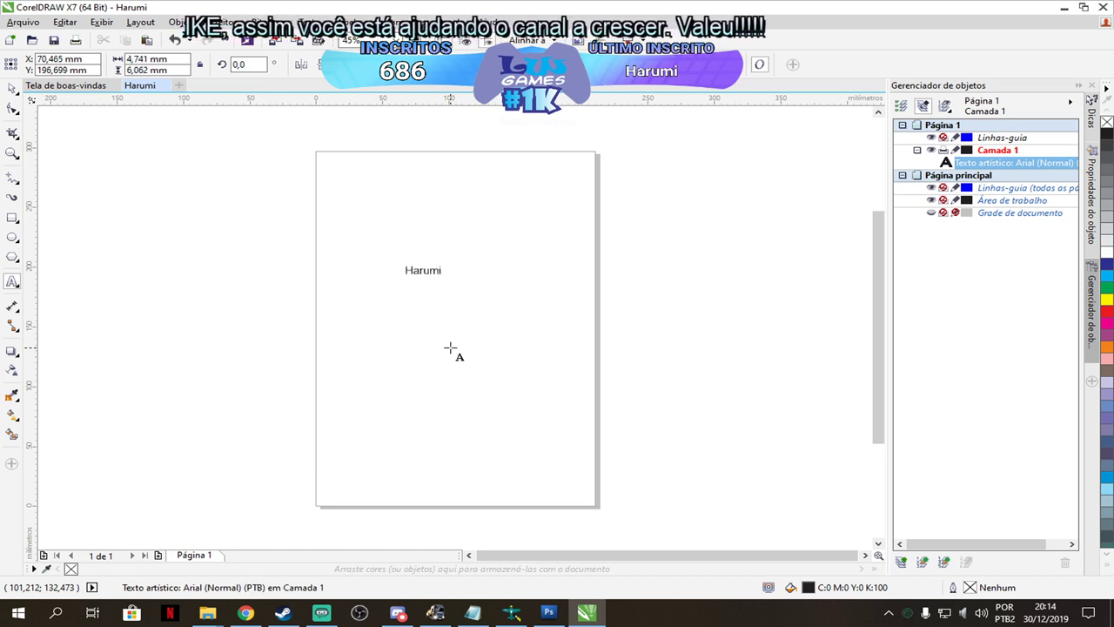
# Add a second artistic text with the same name in all capitals, lower and further right on the page.
pyautogui.click(519, 331)
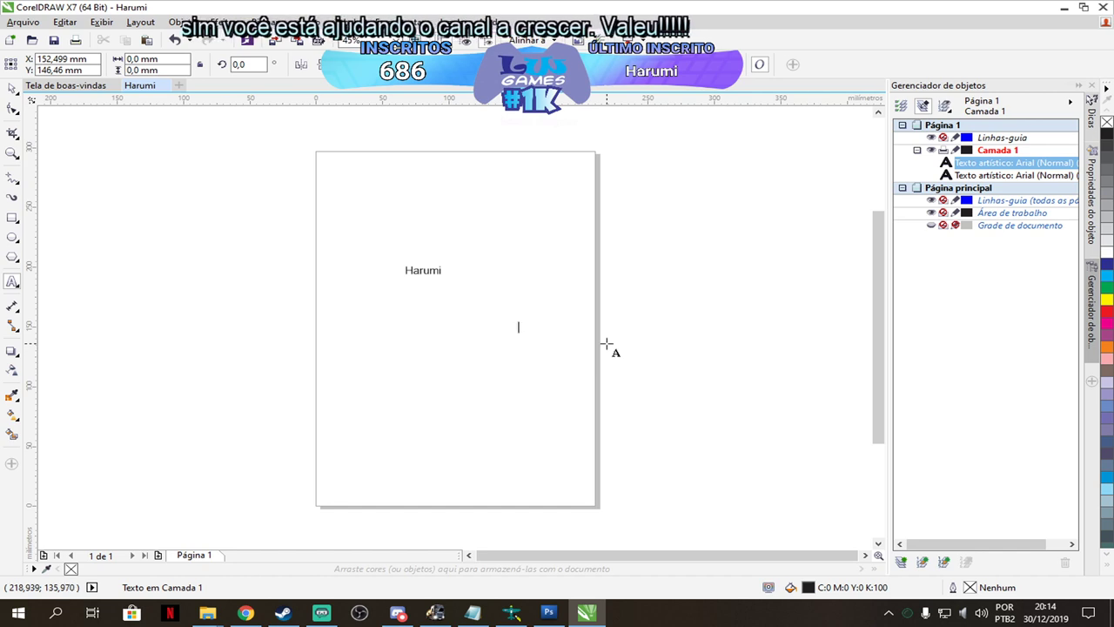
pyautogui.write('Ra')
pyautogui.press('BackSpace')
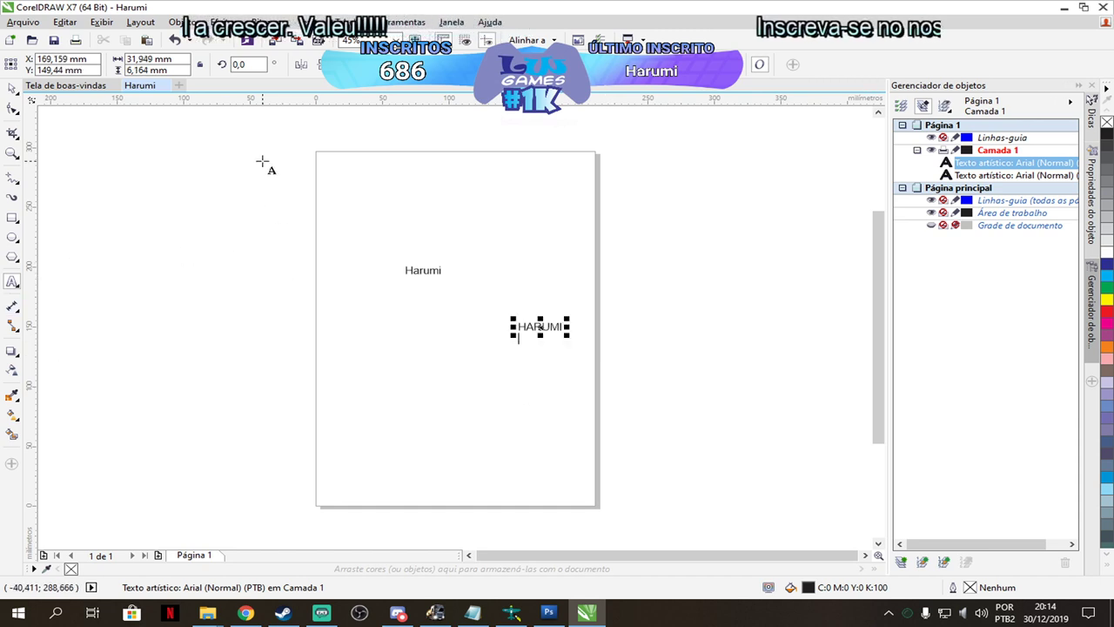
# Enlarge both name texts, placing the capitals version near the page top at about 115 by 22 mm and the mixed-case one below.
pyautogui.click(12, 89)
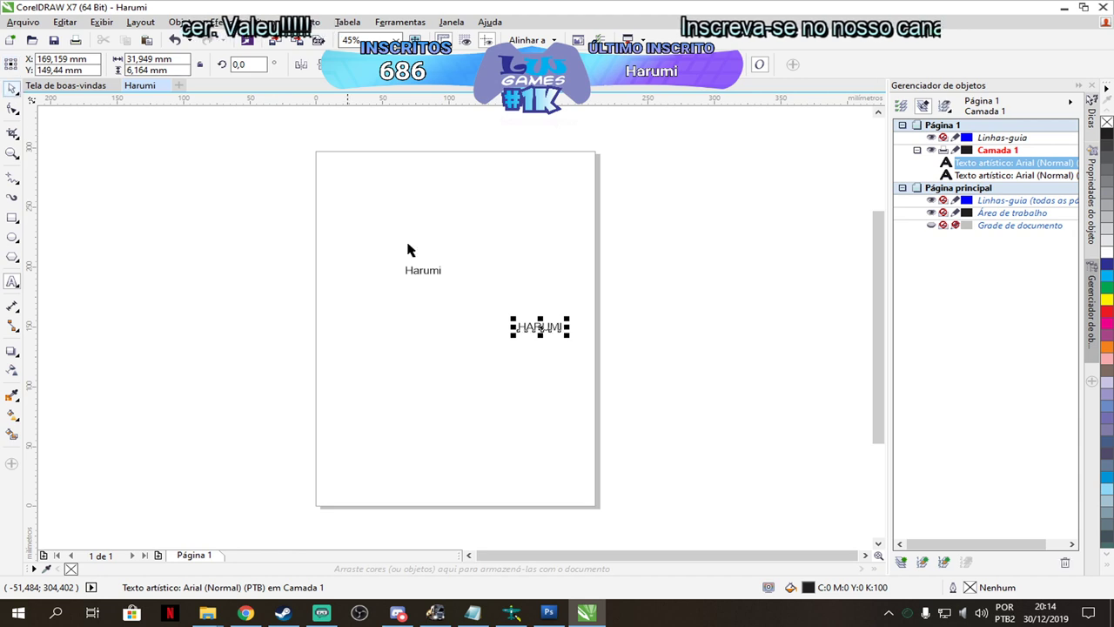
pyautogui.moveTo(423, 273); pyautogui.dragTo(375, 233)
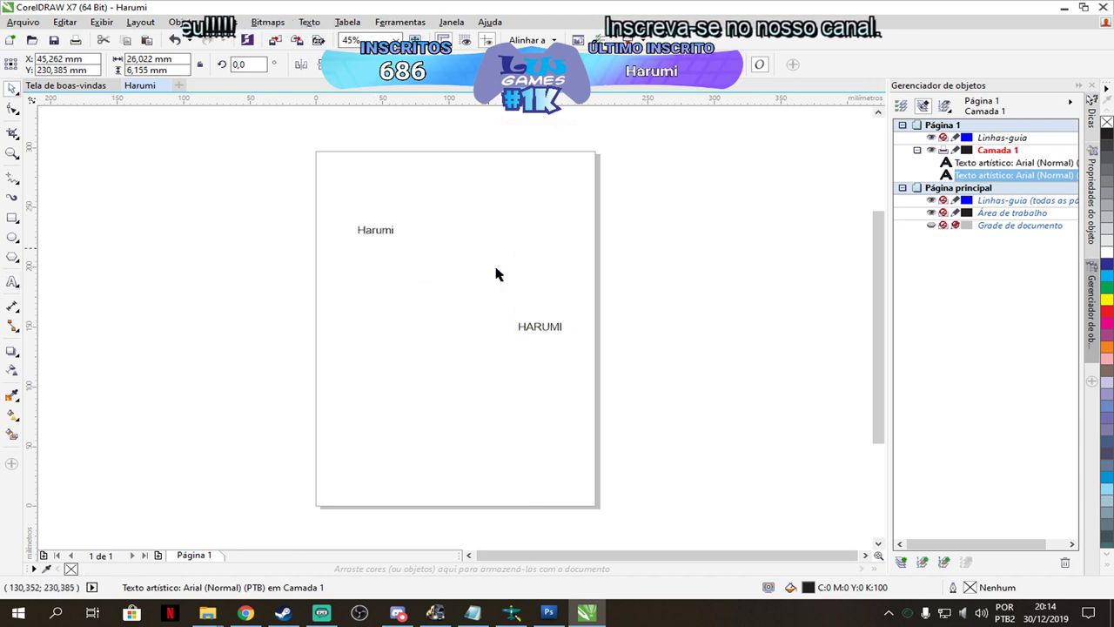
pyautogui.click(536, 329)
pyautogui.moveTo(544, 329); pyautogui.dragTo(602, 255)
pyautogui.moveTo(520, 247); pyautogui.dragTo(471, 220)
pyautogui.click(379, 237)
pyautogui.moveTo(380, 241); pyautogui.dragTo(370, 306)
pyautogui.click(487, 205)
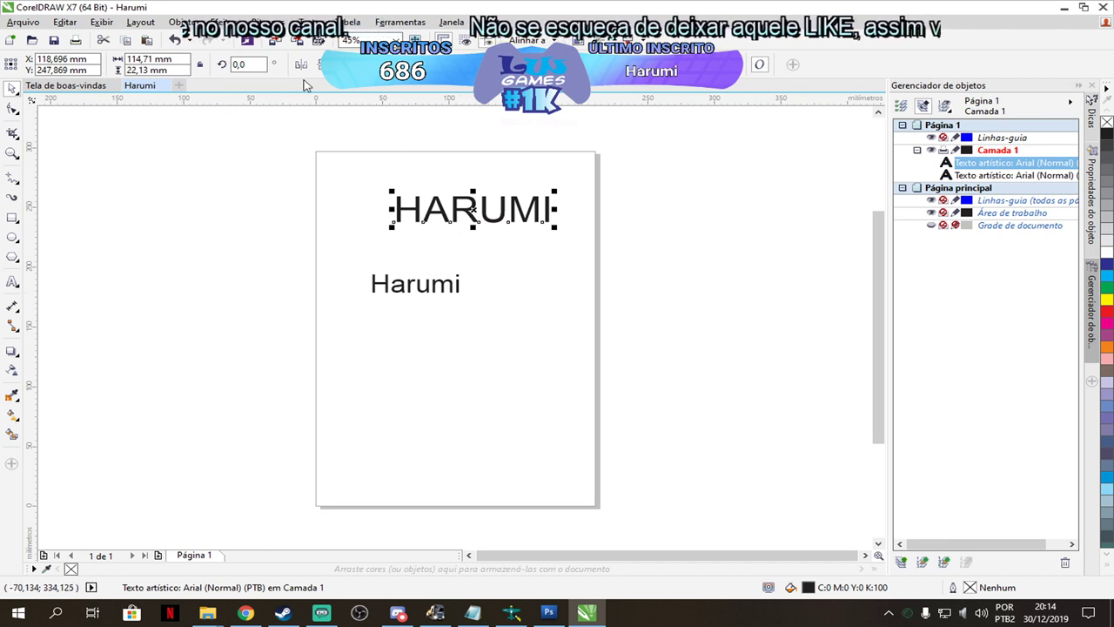
# Try the Bernard MT Condensed, Brush Script Std and Broadway fonts on the capitals name text.
pyautogui.click(409, 64)
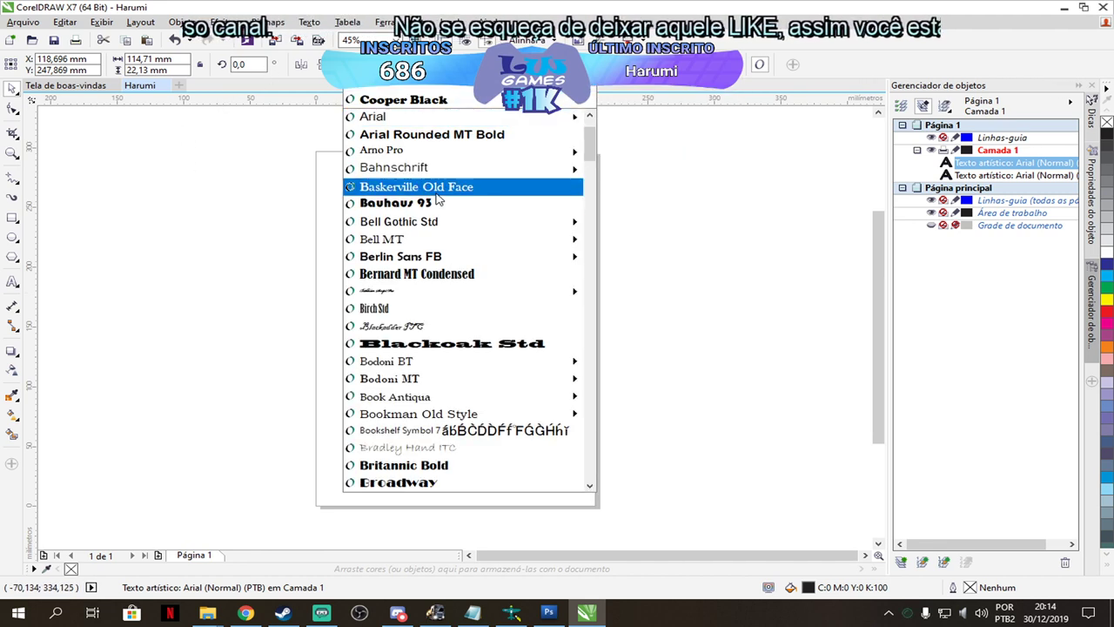
pyautogui.click(465, 273)
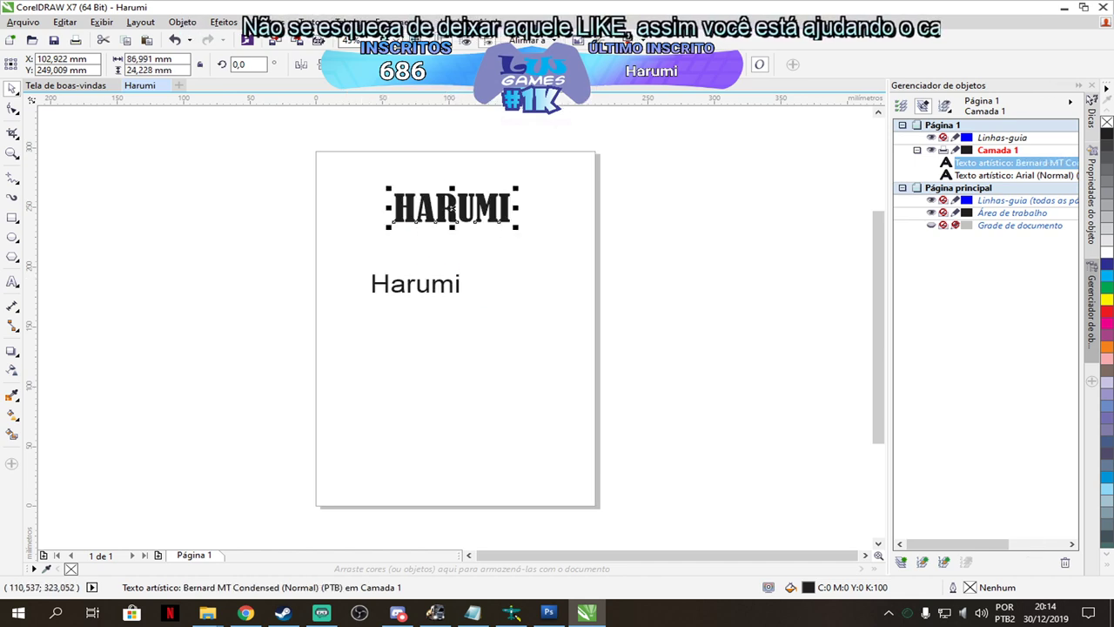
pyautogui.click(409, 65)
pyautogui.scroll(-3, 470, 400)
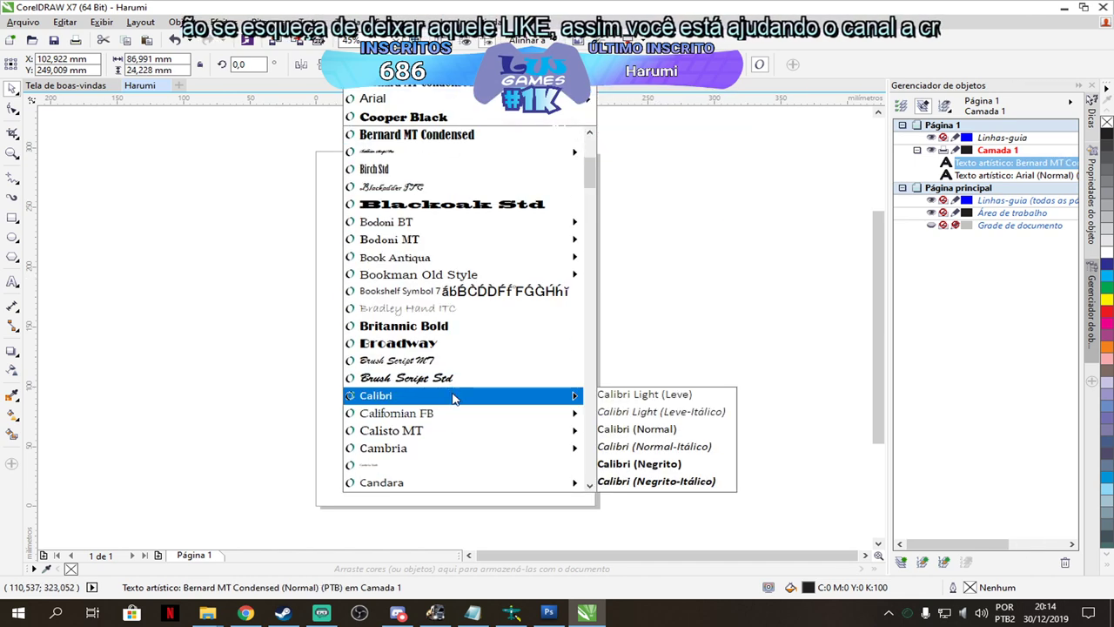
pyautogui.click(450, 379)
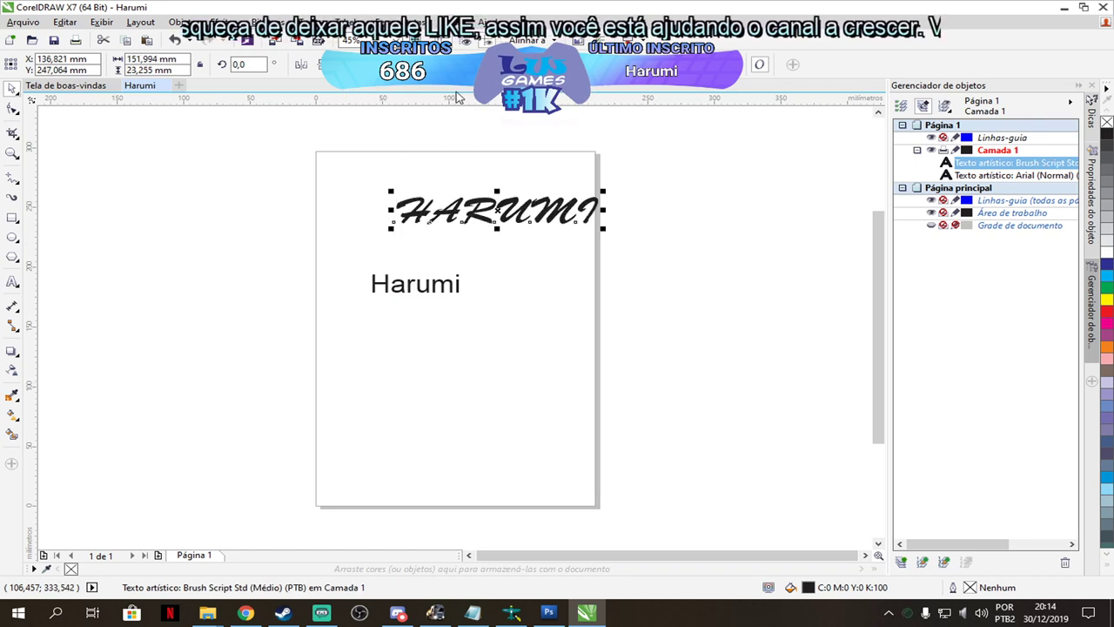
pyautogui.click(409, 64)
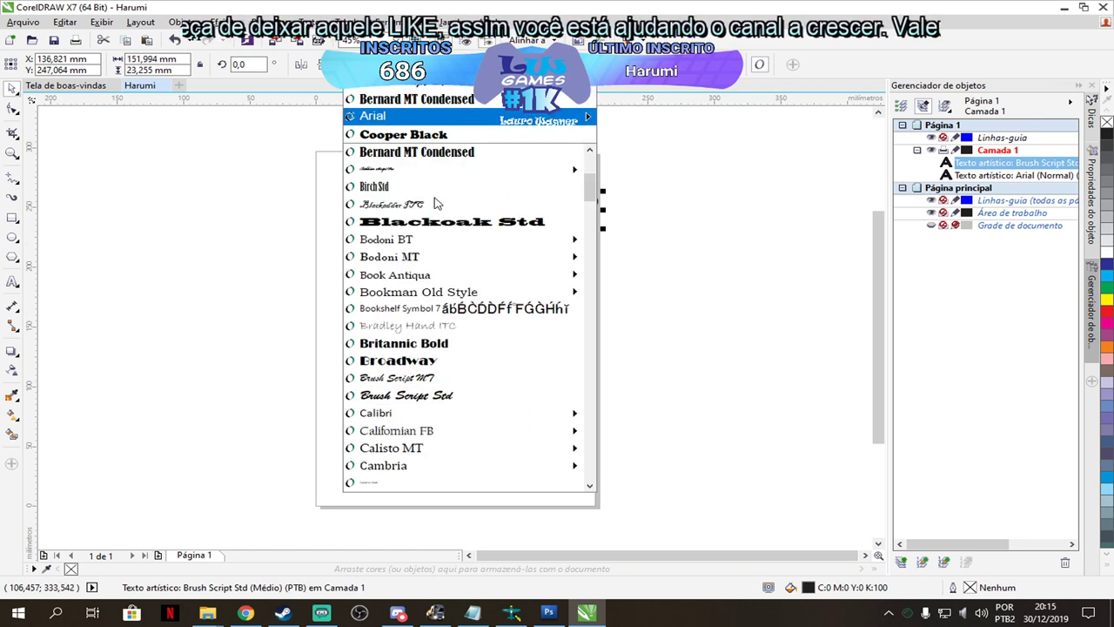
pyautogui.click(438, 364)
# Try the Castellar font on the capitals name text.
pyautogui.click(409, 65)
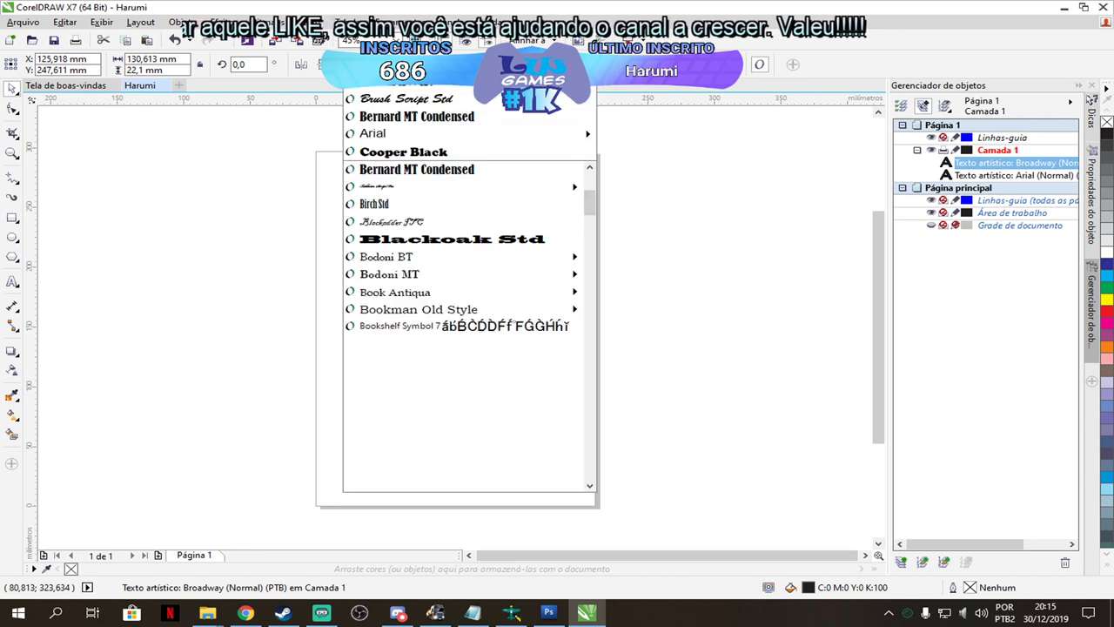
pyautogui.scroll(-2, 460, 385)
pyautogui.moveTo(461, 387)
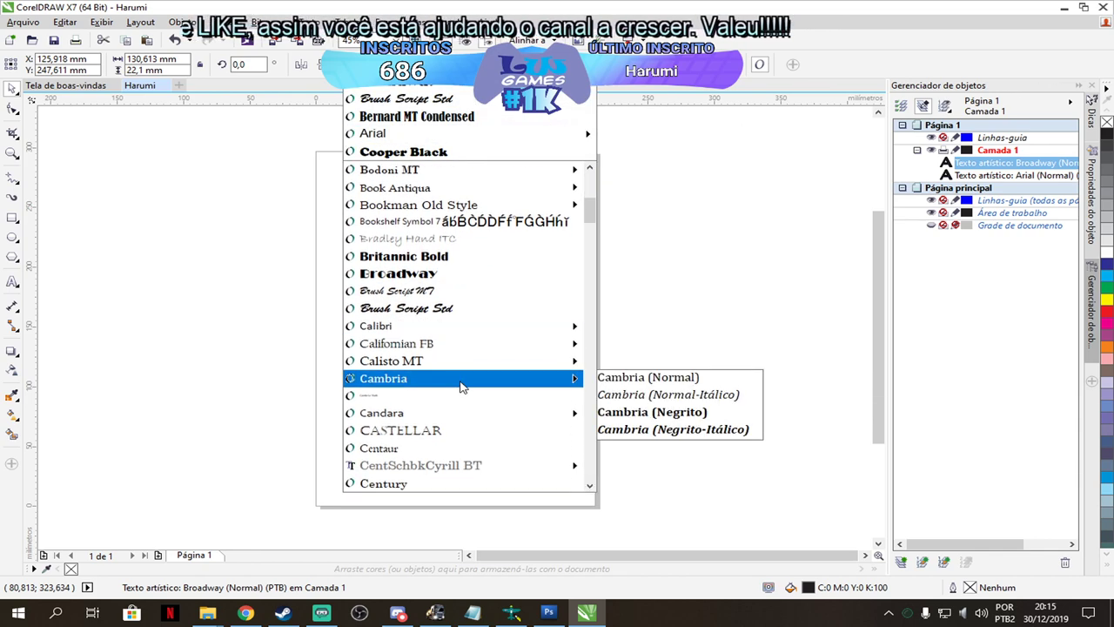
pyautogui.click(444, 430)
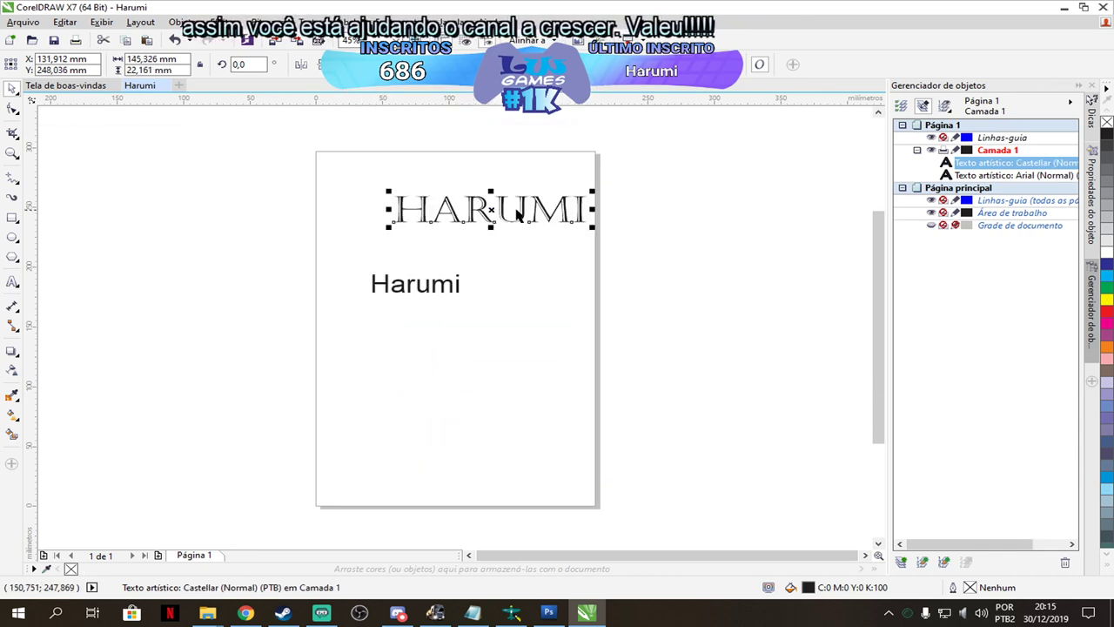
pyautogui.press('Escape')
# Move the capitals text toward the page's left edge and enlarge it to about 200 by 31 mm.
pyautogui.click(472, 215)
pyautogui.moveTo(383, 204); pyautogui.dragTo(122, 211)
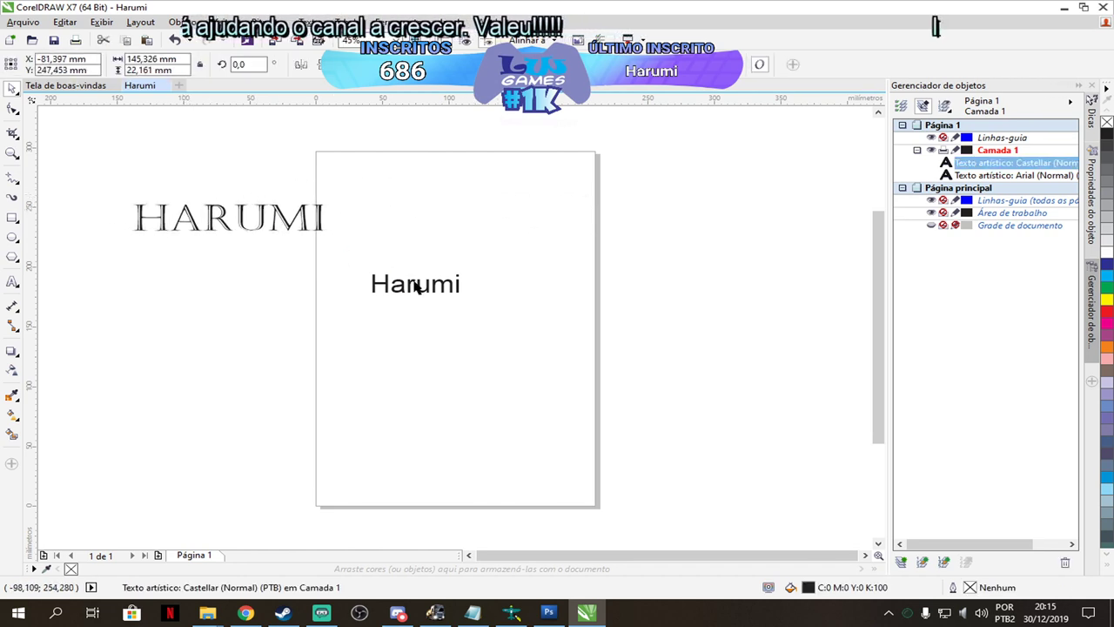
pyautogui.moveTo(310, 233); pyautogui.dragTo(383, 277)
pyautogui.click(469, 555)
pyautogui.click(468, 555)
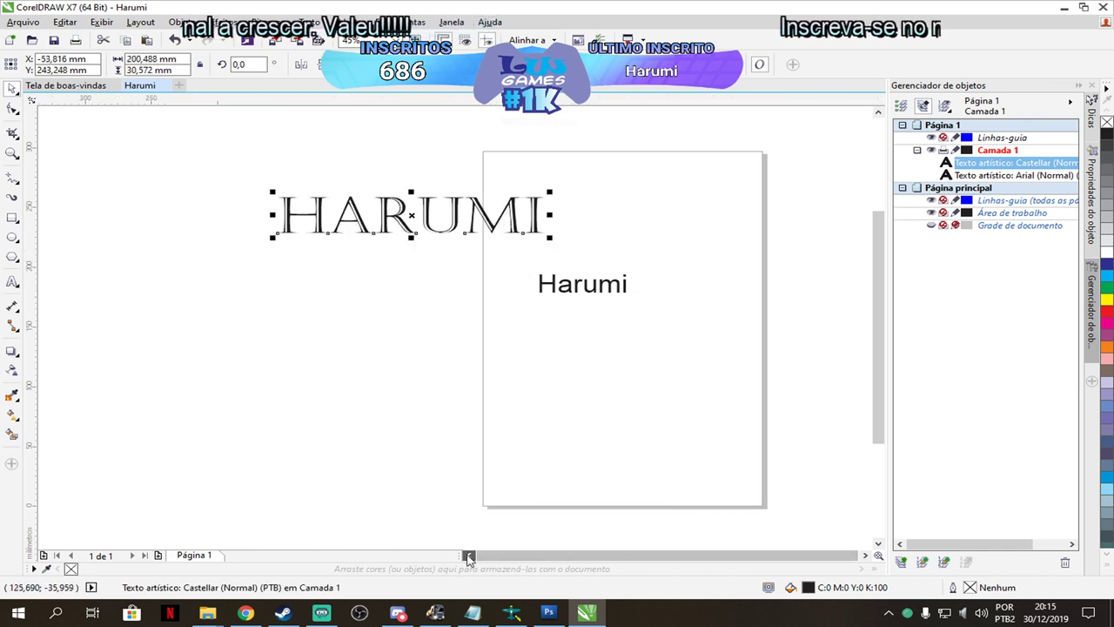
# Place the enlarged capitals text outside the page on its left, centred at about X -179 mm, Y 264 mm.
pyautogui.click(472, 218)
pyautogui.moveTo(479, 214); pyautogui.dragTo(777, 201)
pyautogui.click(443, 64)
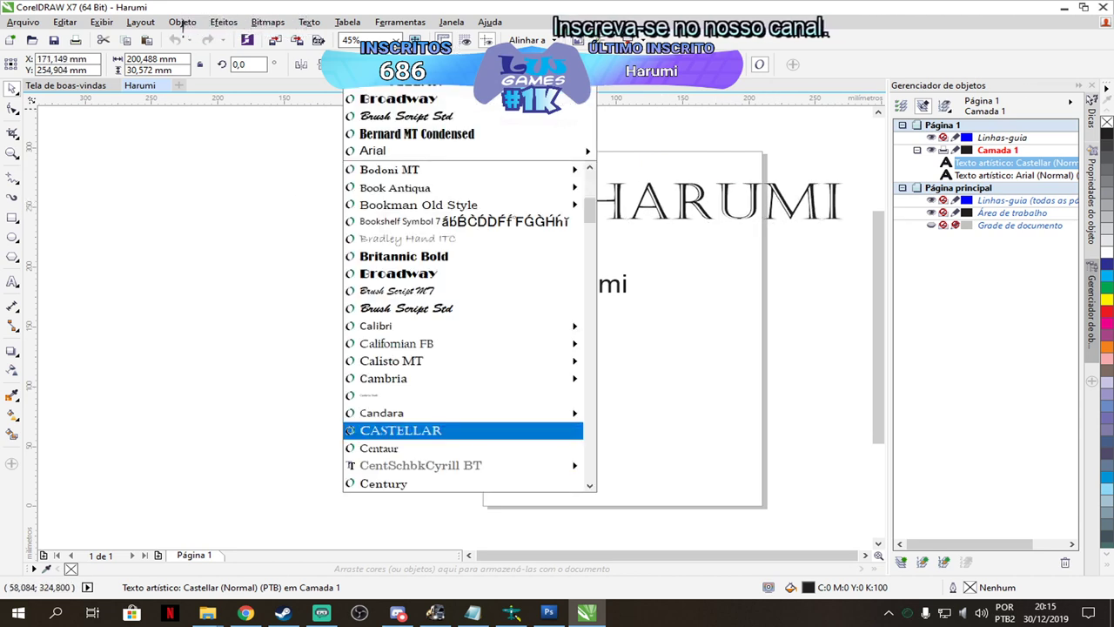
pyautogui.press('Escape')
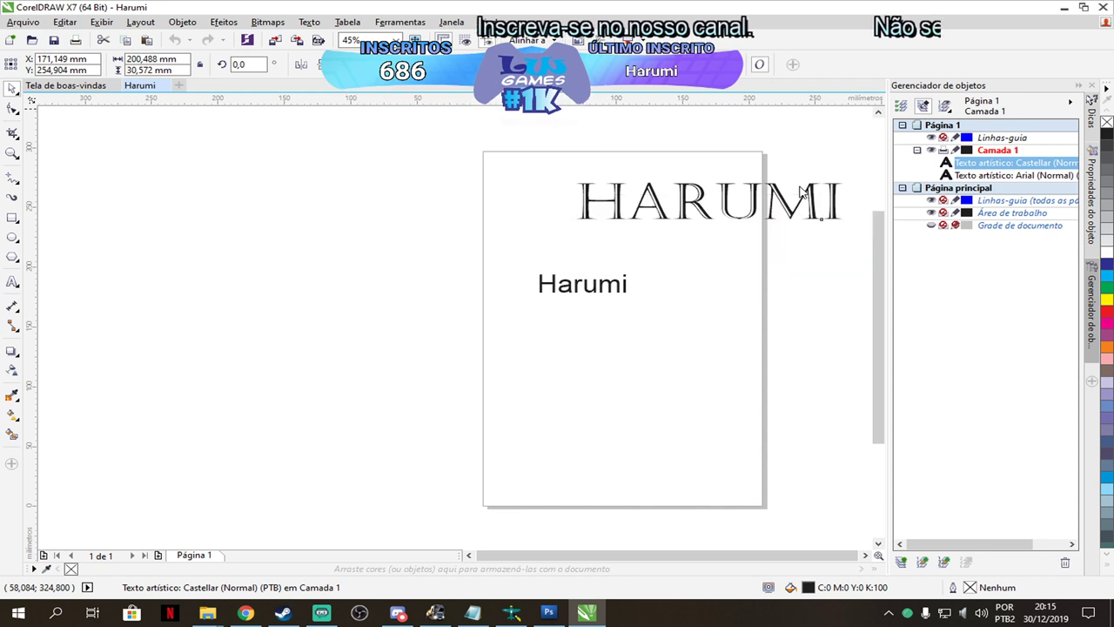
pyautogui.click(809, 209)
pyautogui.moveTo(795, 196); pyautogui.dragTo(331, 185)
# Compare fonts such as Century Gothic and Charlemagne Std on the capitals text and try Clarendon Blk BT.
pyautogui.click(474, 65)
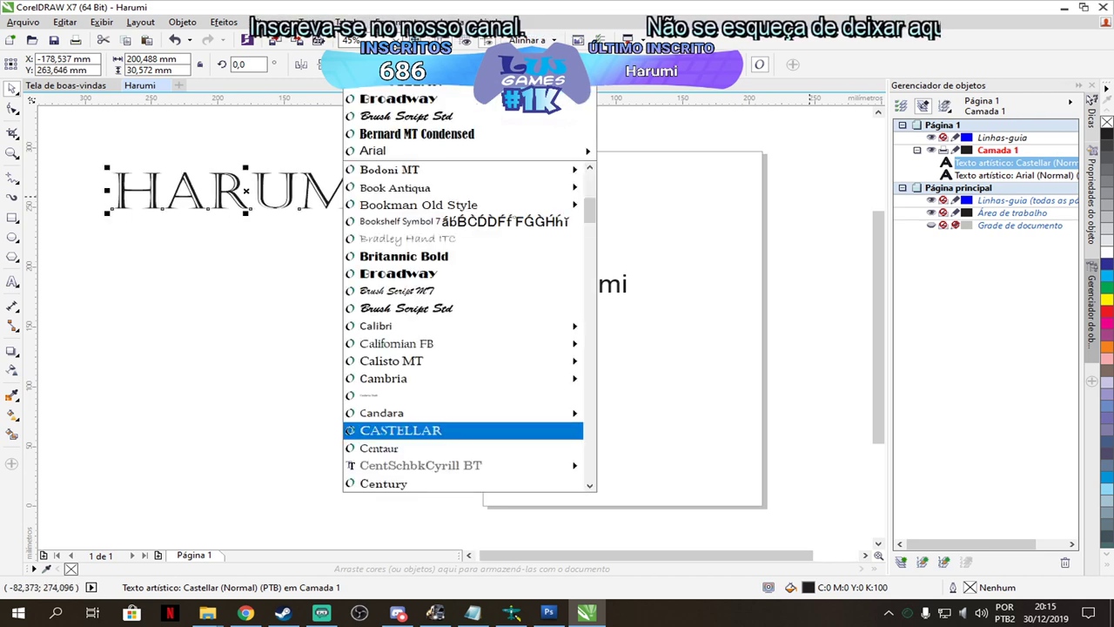
pyautogui.scroll(-2, 459, 336)
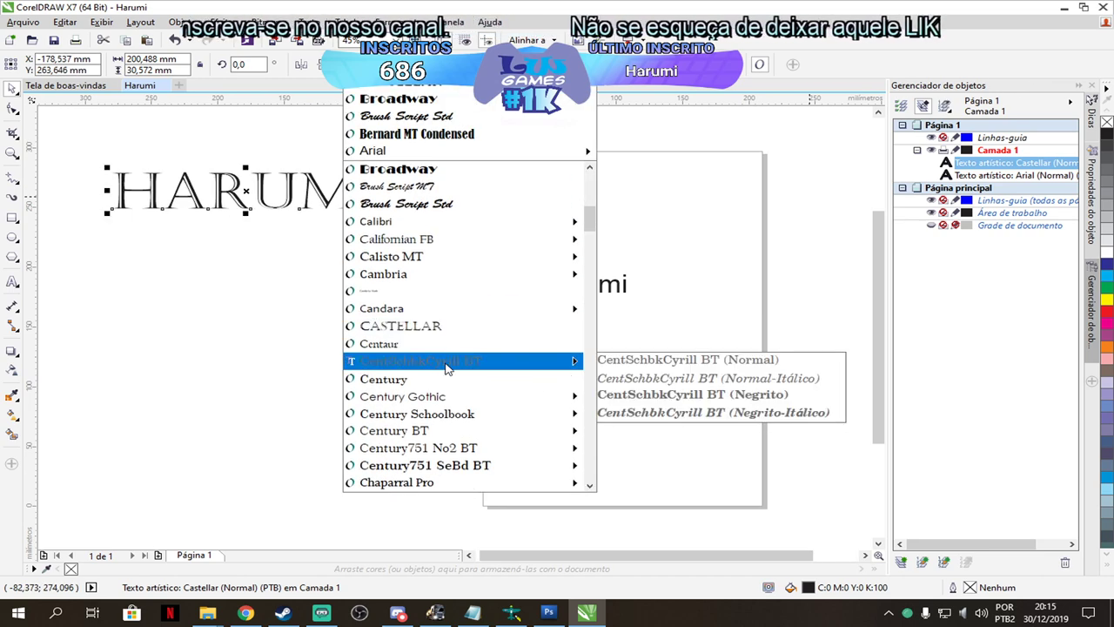
pyautogui.moveTo(440, 400)
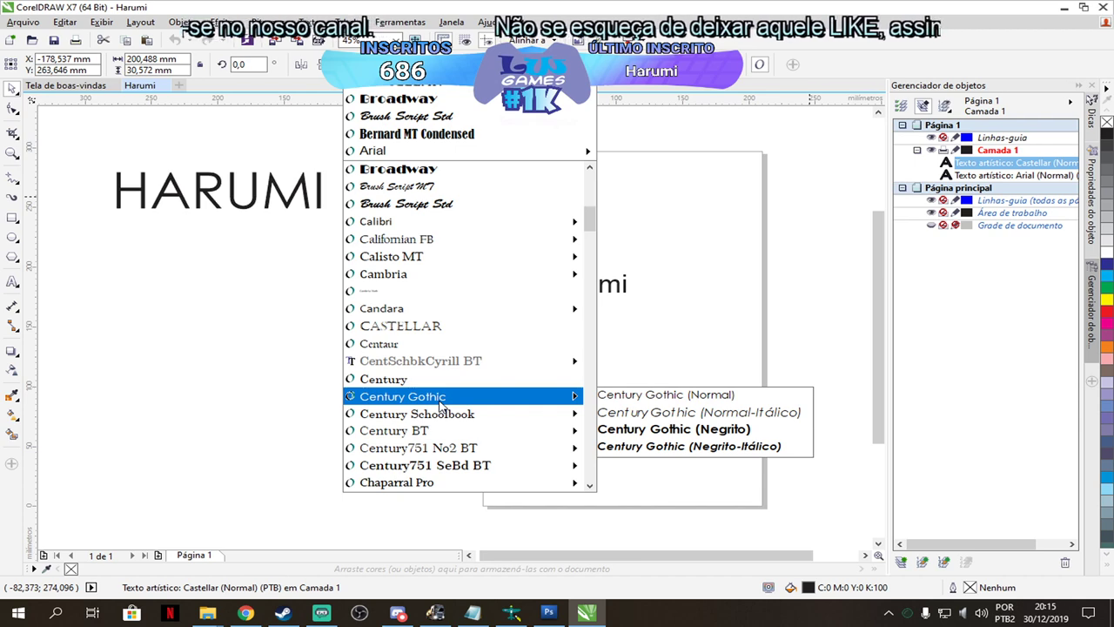
pyautogui.scroll(-2, 440, 402)
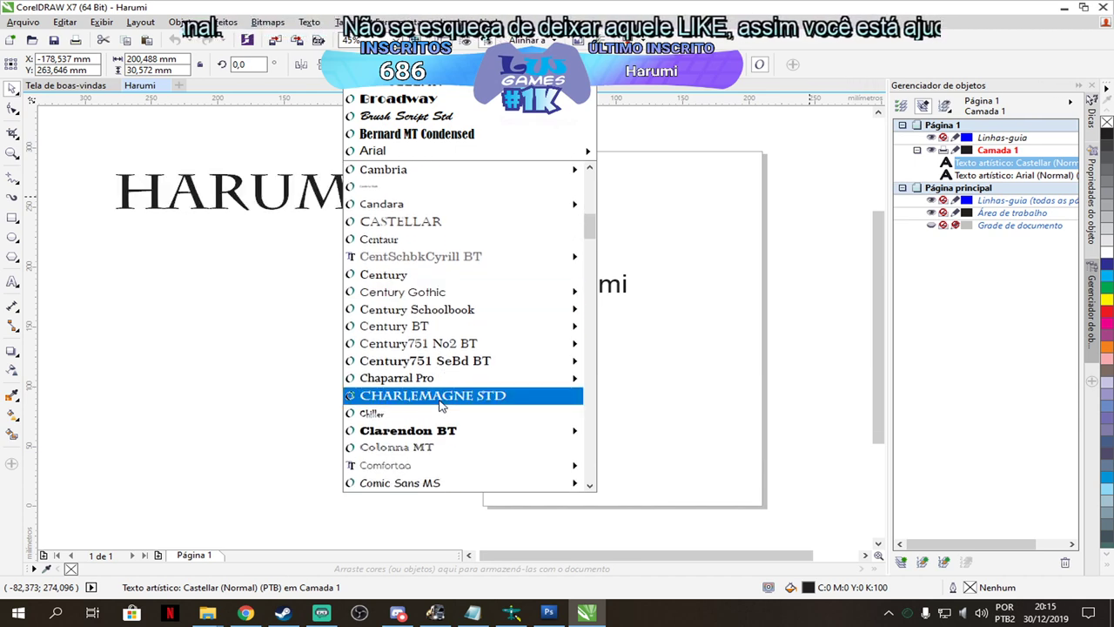
pyautogui.moveTo(440, 430)
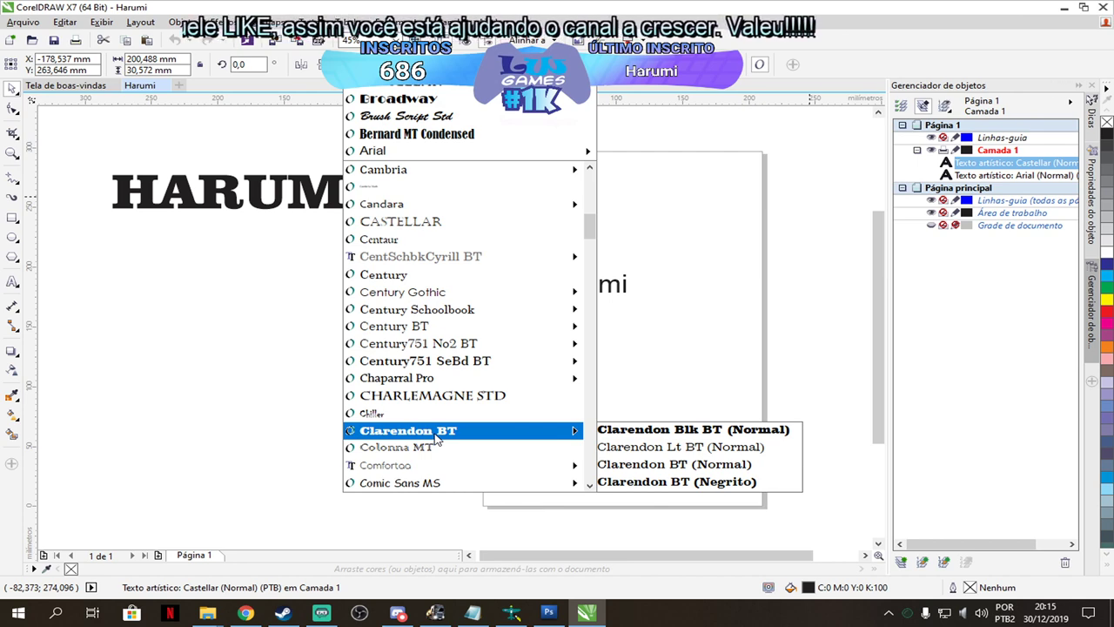
pyautogui.click(436, 431)
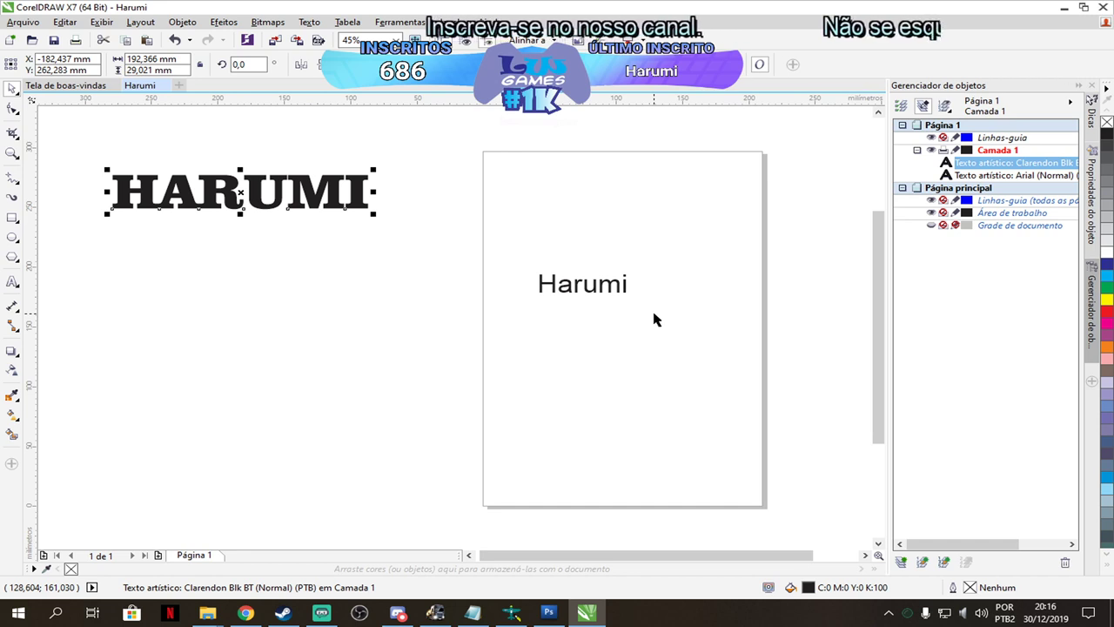
# Set the capitals name text's font to Cooper Std Black.
pyautogui.click(453, 63)
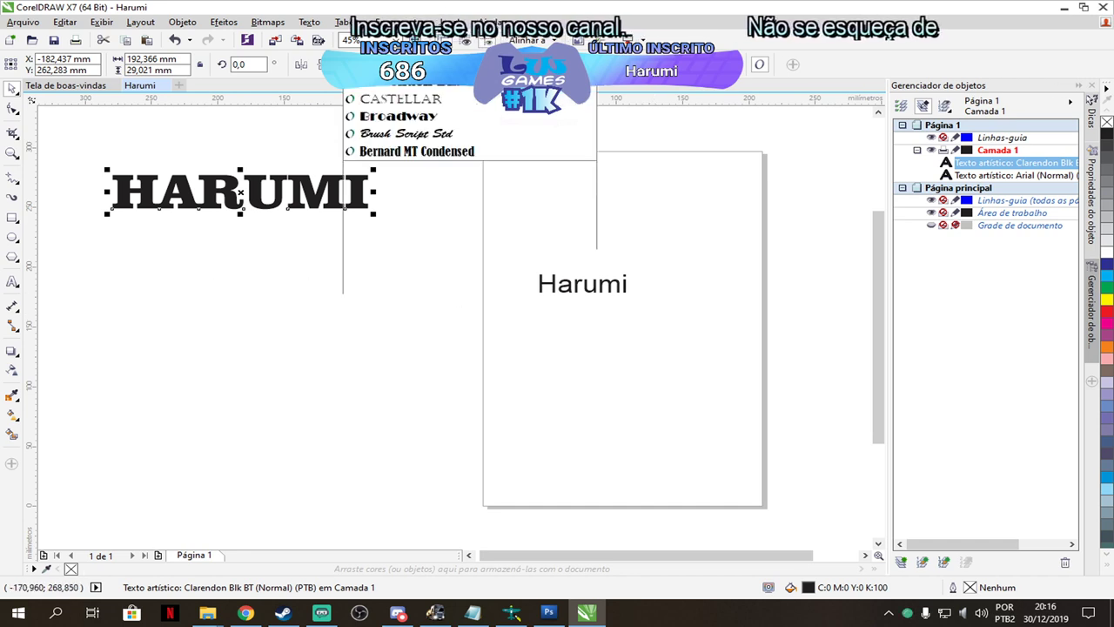
pyautogui.scroll(-5, 424, 449)
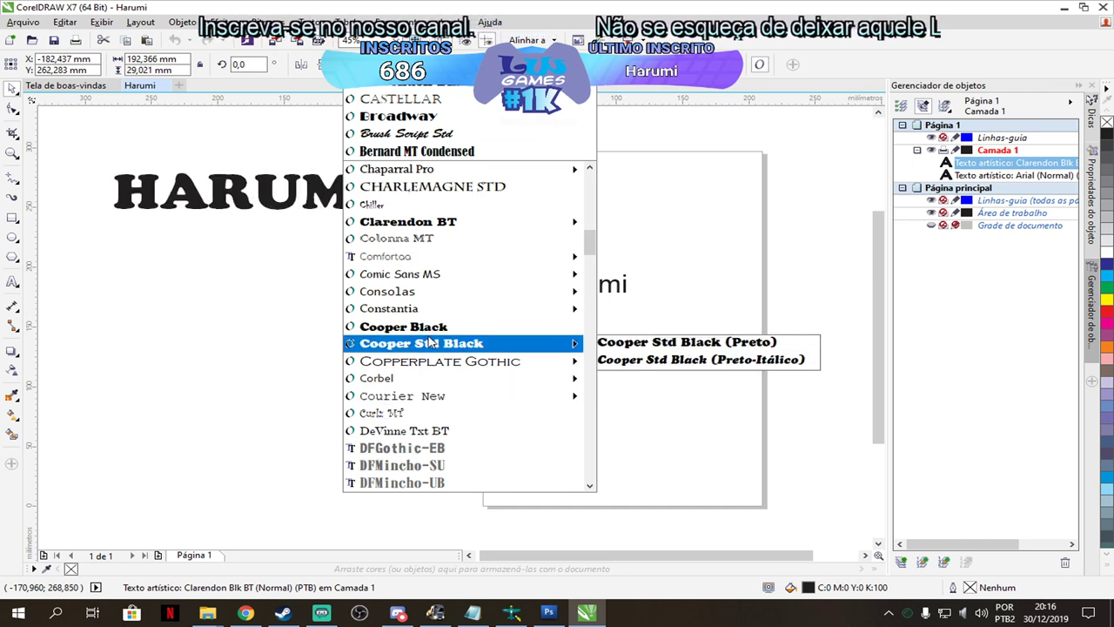
pyautogui.click(429, 342)
# Examine how the fonts from Elephant through Wide Latin look on the capitals name text.
pyautogui.click(453, 64)
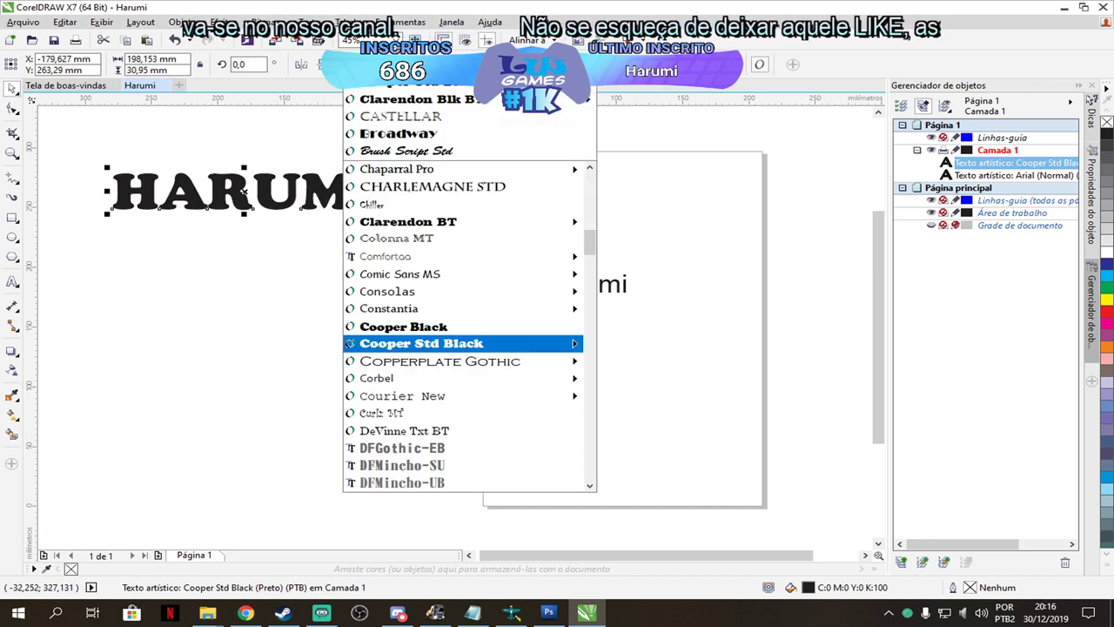
pyautogui.scroll(-4, 494, 400)
pyautogui.scroll(-5, 493, 400)
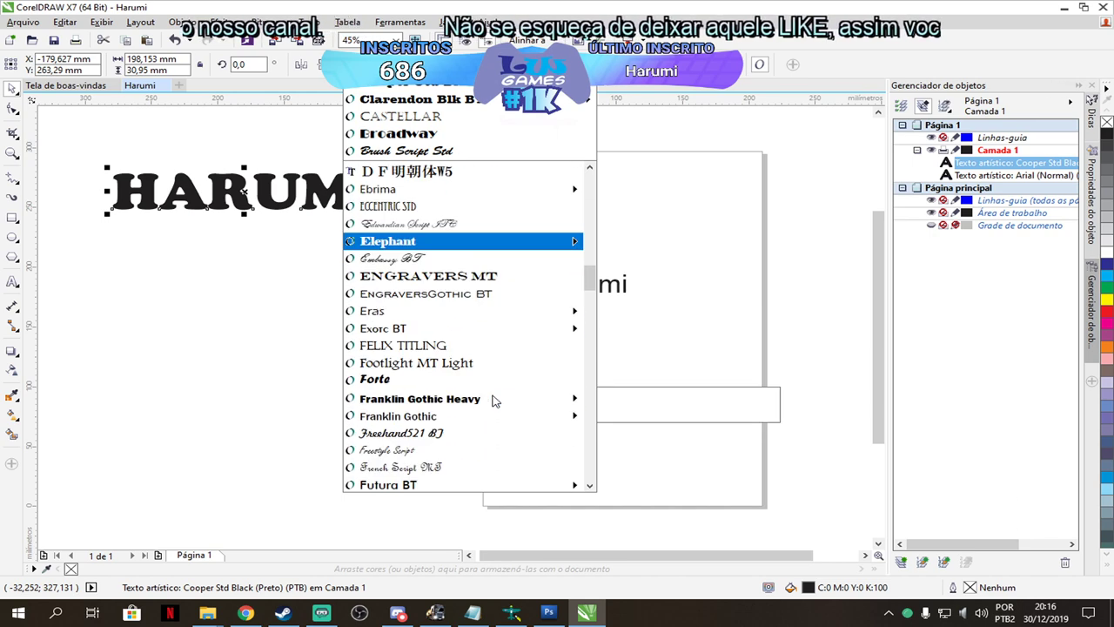
pyautogui.scroll(-3, 492, 401)
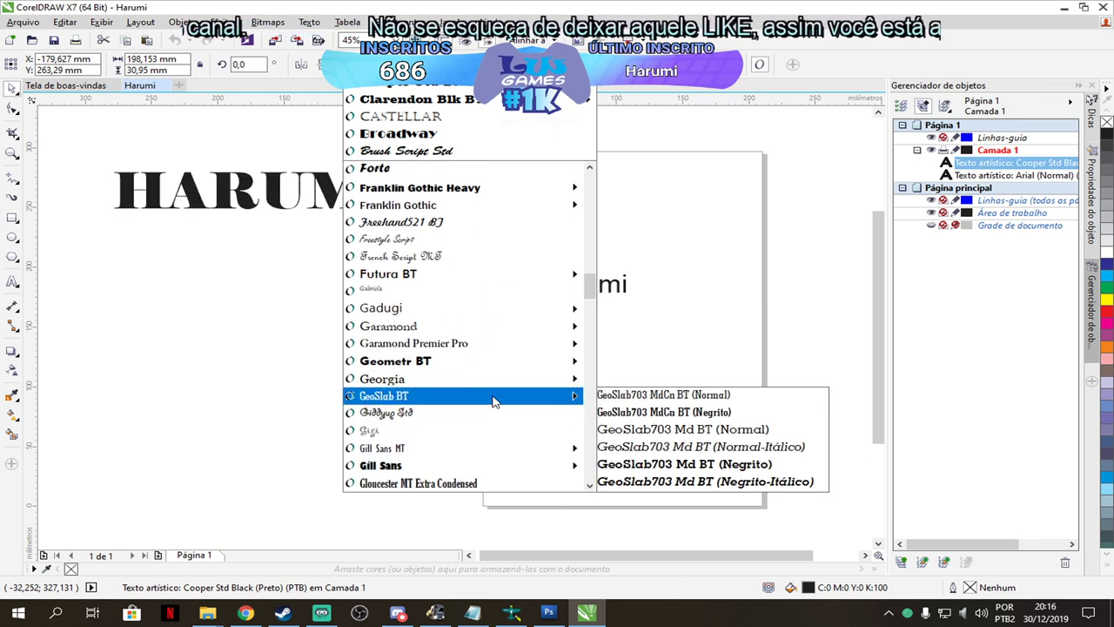
pyautogui.scroll(-3, 495, 405)
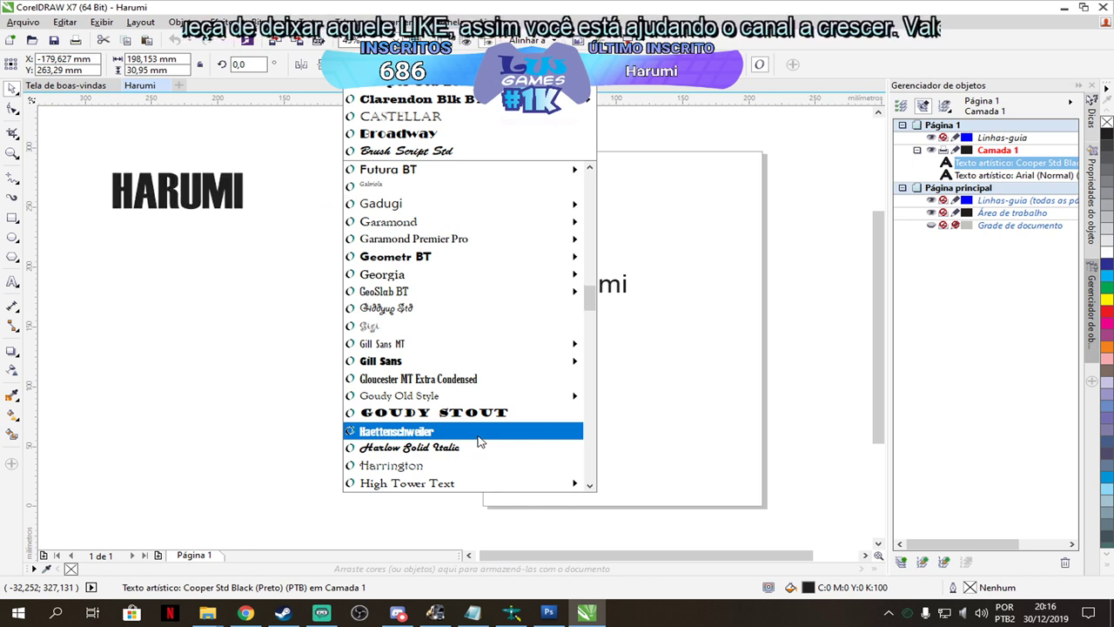
pyautogui.scroll(-2, 478, 435)
pyautogui.scroll(-2, 478, 435)
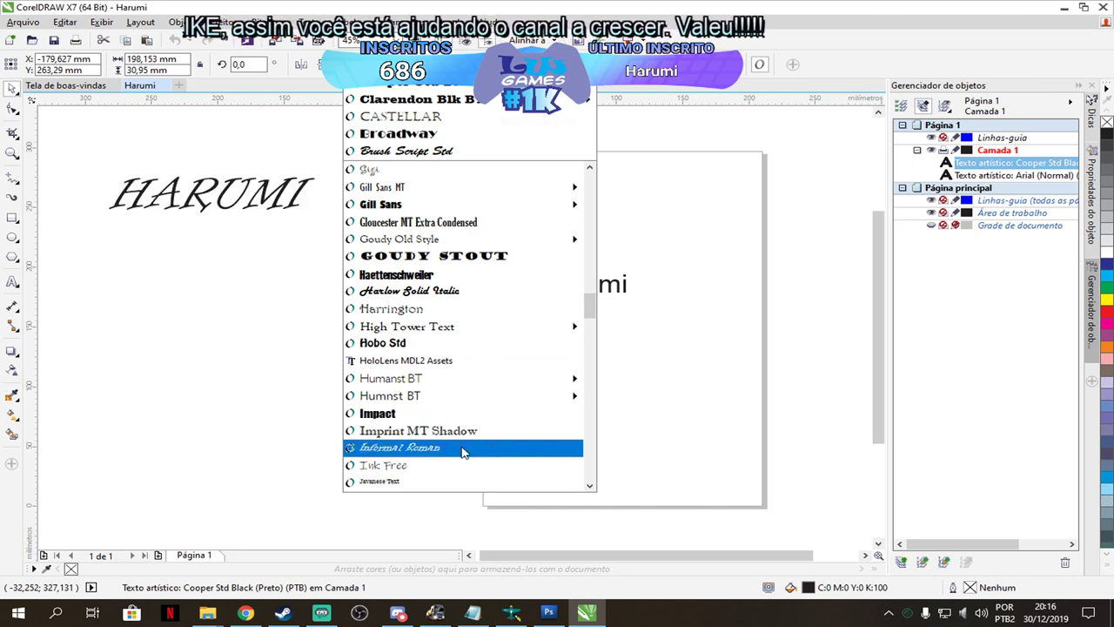
pyautogui.scroll(-3, 464, 452)
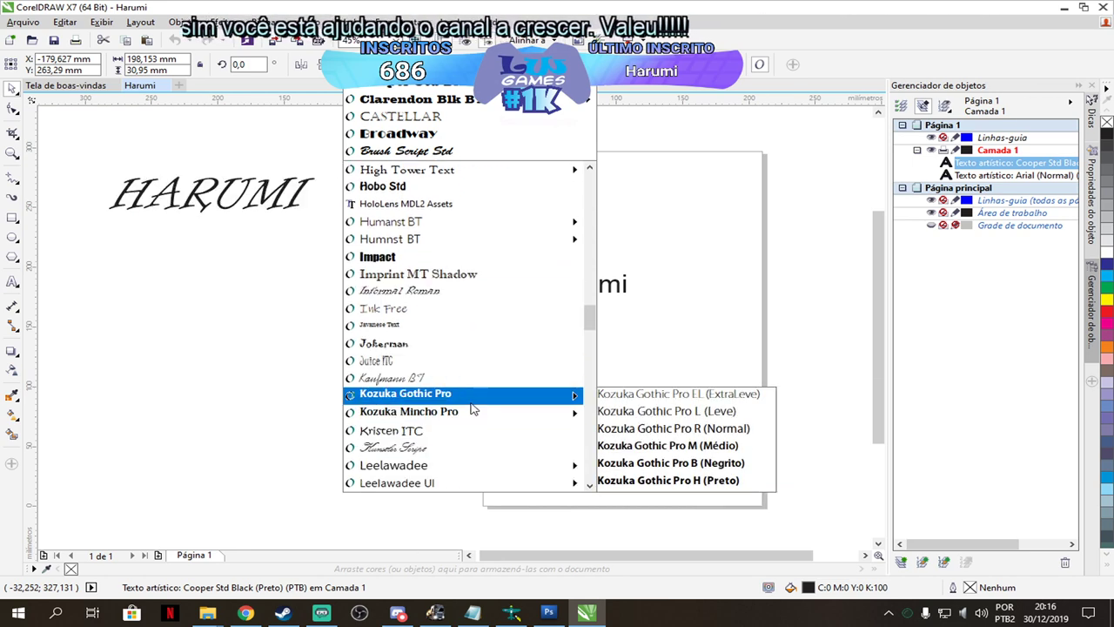
pyautogui.scroll(-2, 471, 410)
pyautogui.scroll(-10, 471, 409)
pyautogui.scroll(5, 471, 409)
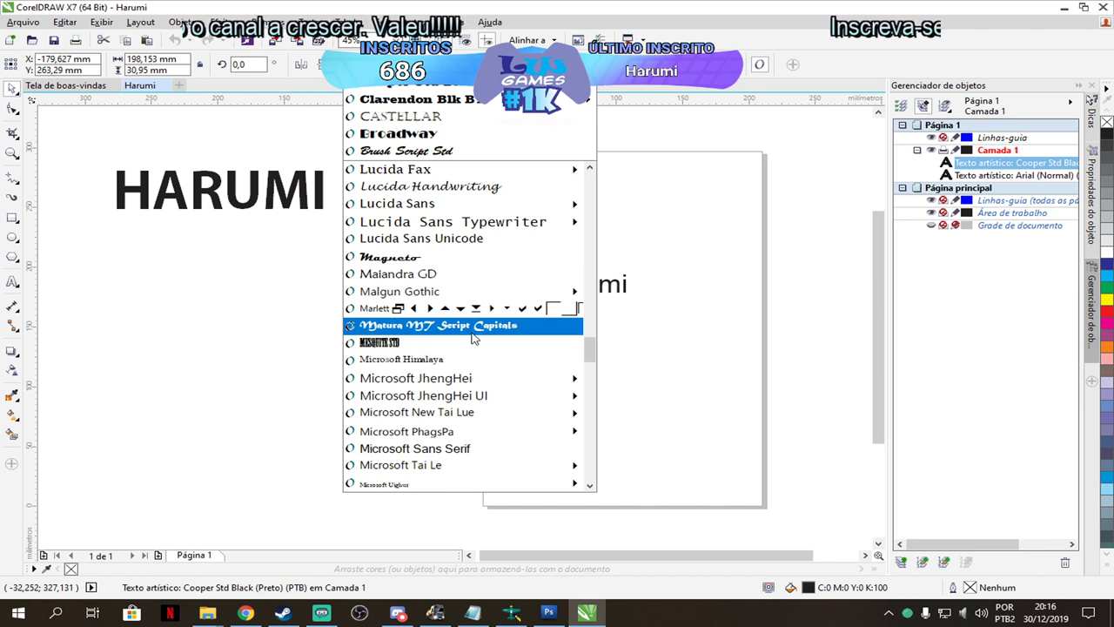
pyautogui.scroll(-1, 487, 431)
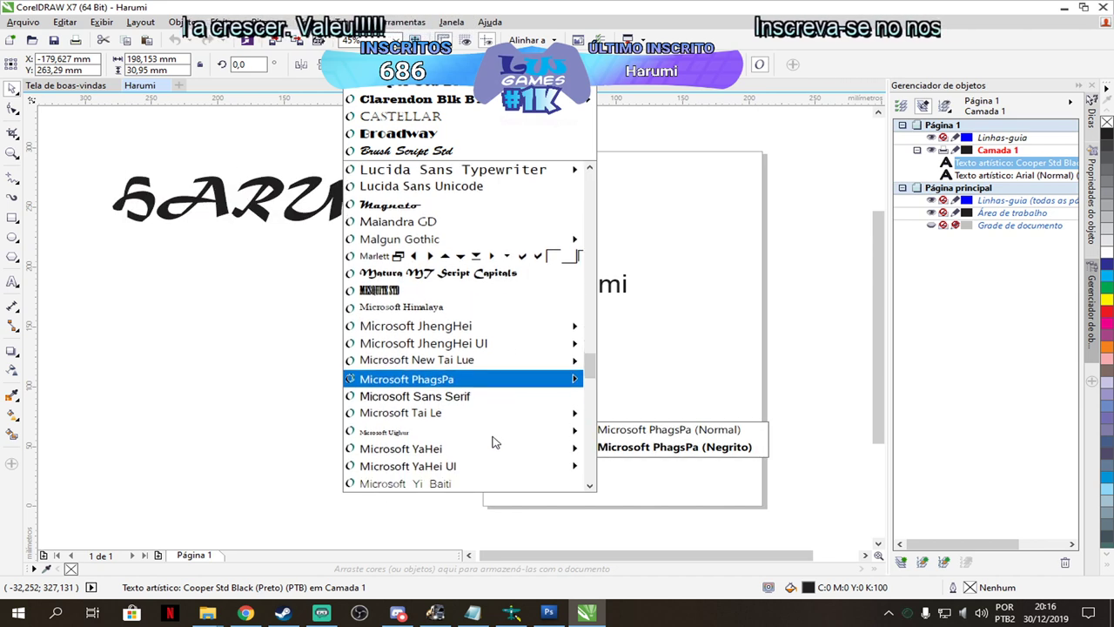
pyautogui.scroll(-3, 492, 442)
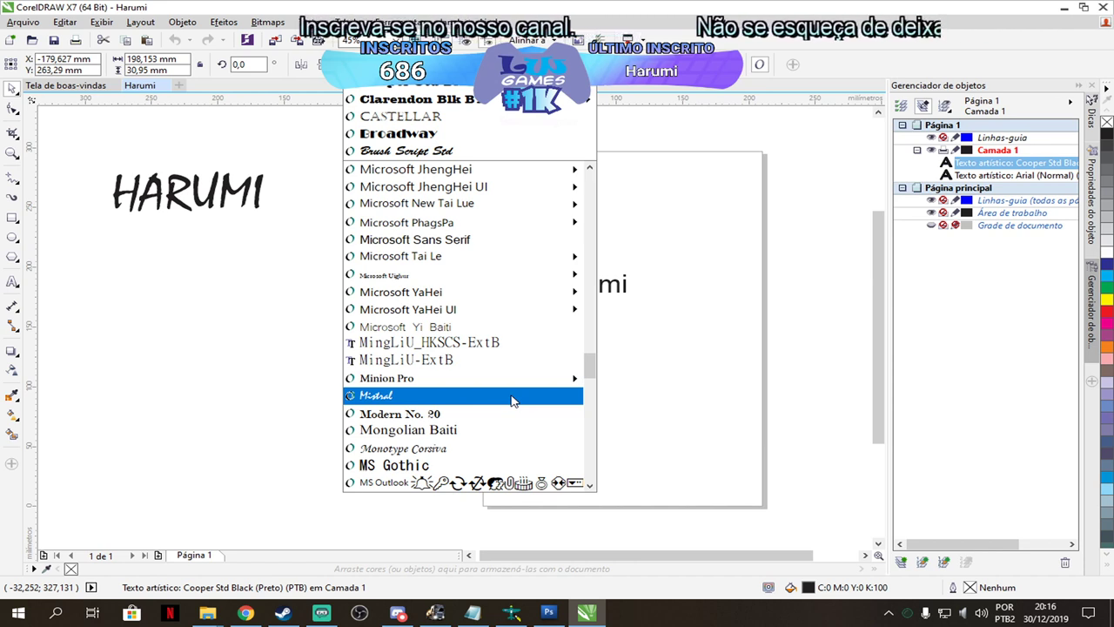
pyautogui.scroll(-1, 512, 401)
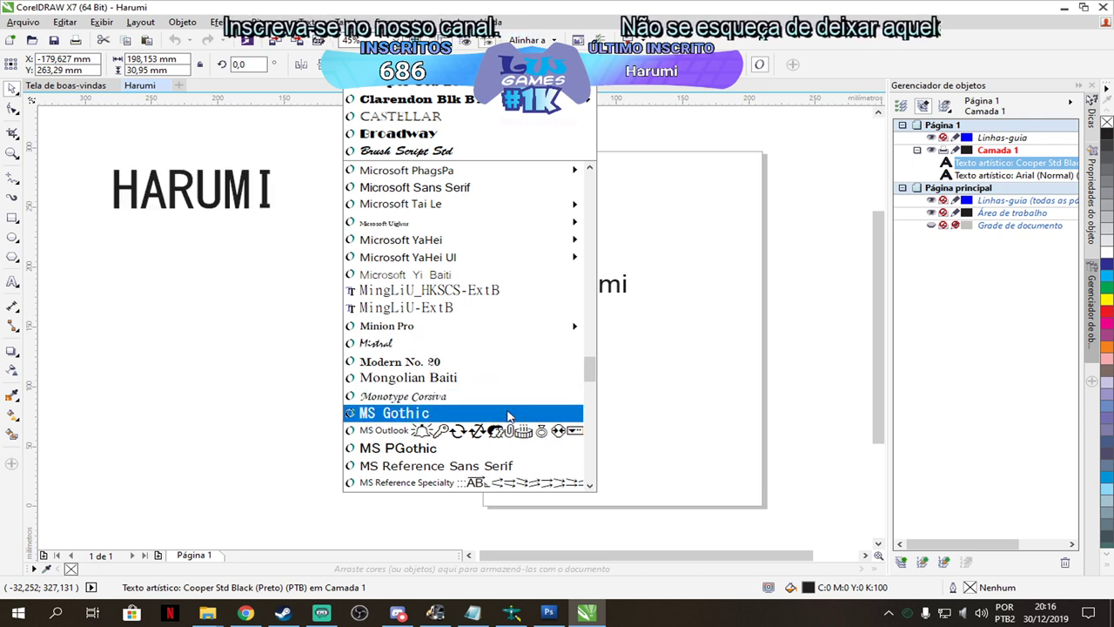
pyautogui.scroll(-1, 510, 416)
pyautogui.scroll(-1, 510, 416)
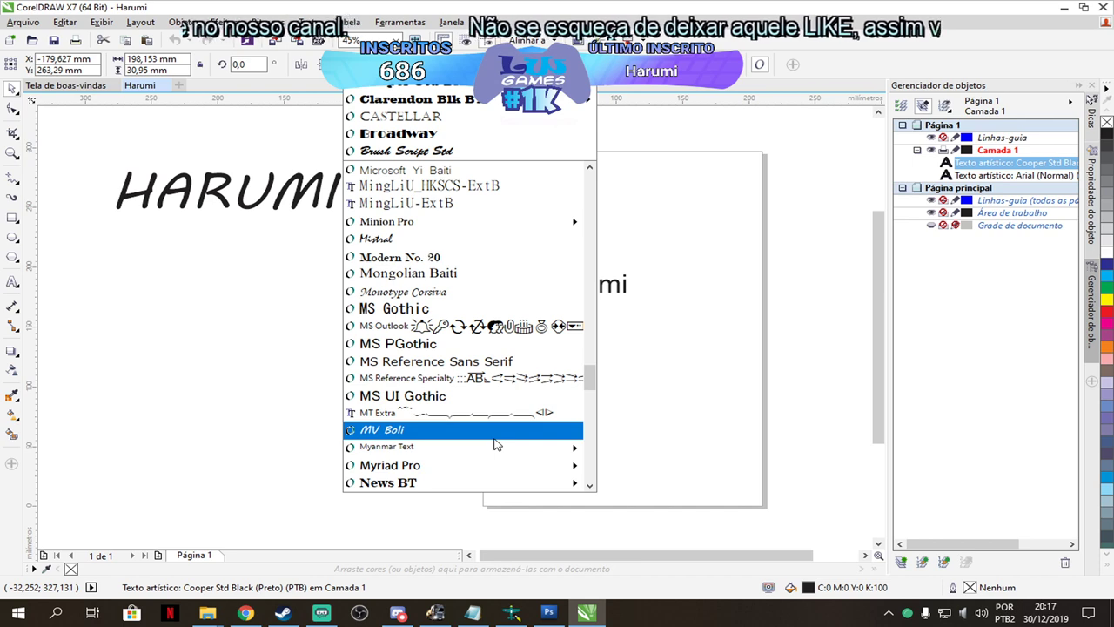
pyautogui.scroll(-9, 496, 444)
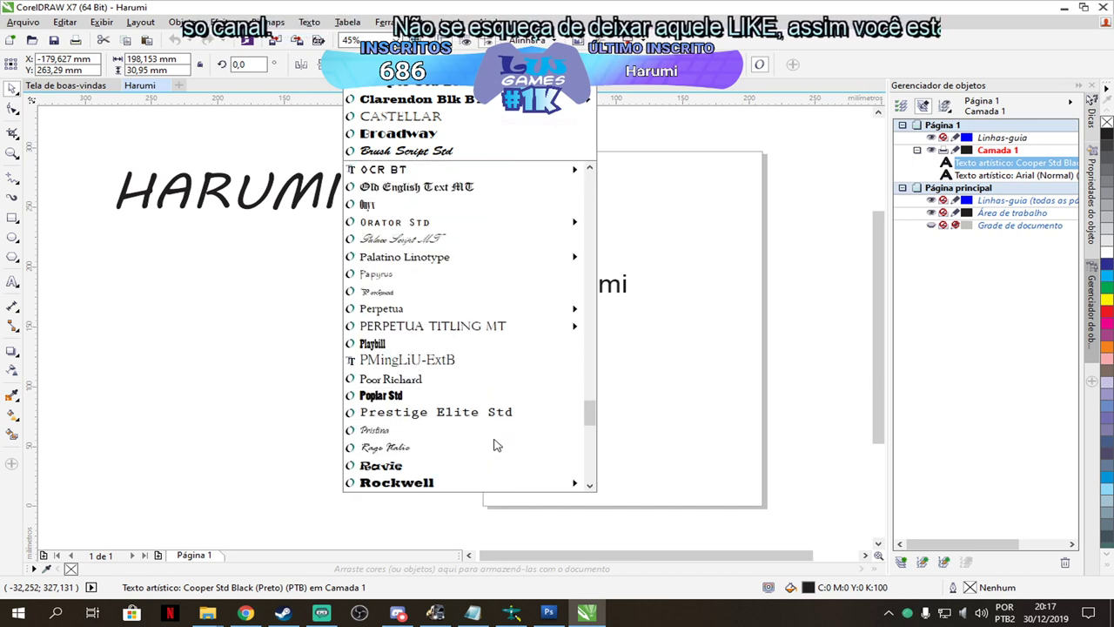
pyautogui.scroll(-1, 496, 445)
pyautogui.scroll(-2, 497, 444)
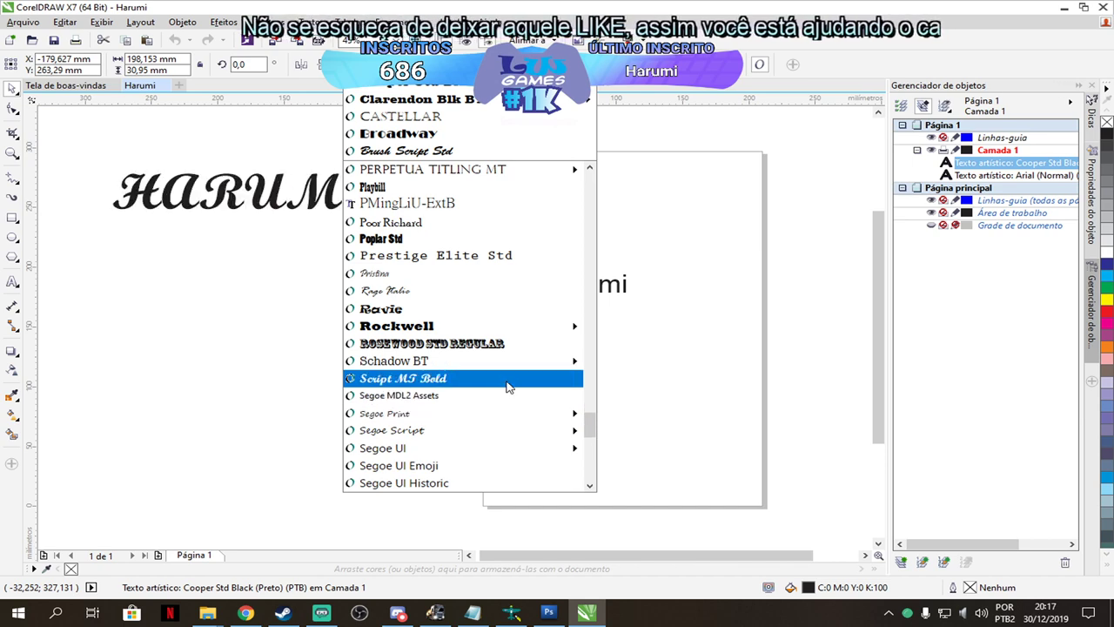
pyautogui.scroll(-3, 511, 439)
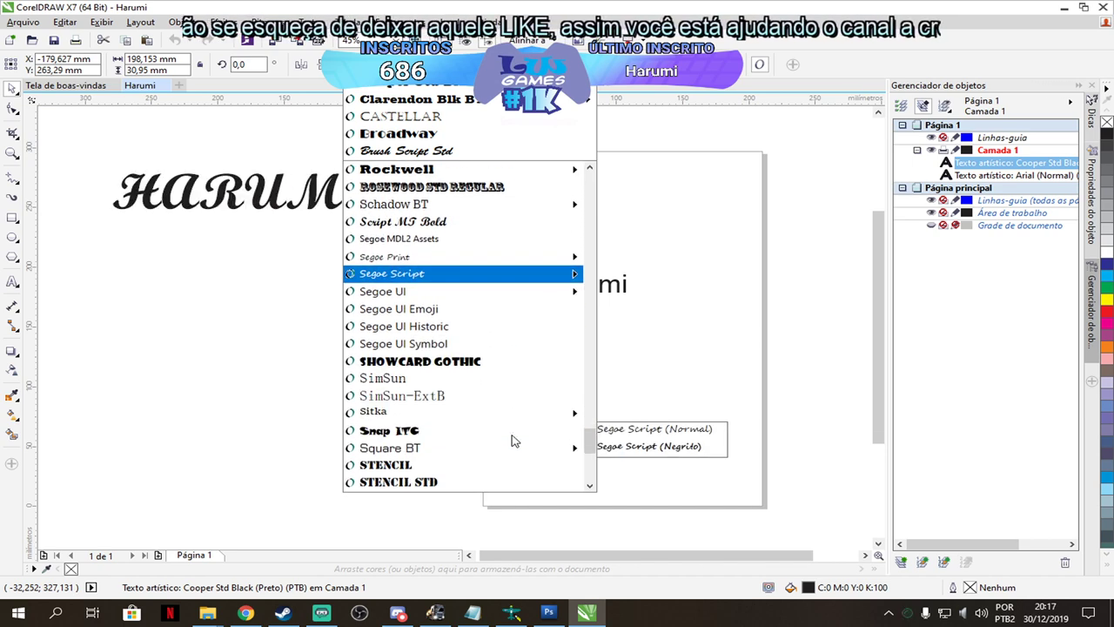
pyautogui.scroll(-1, 511, 439)
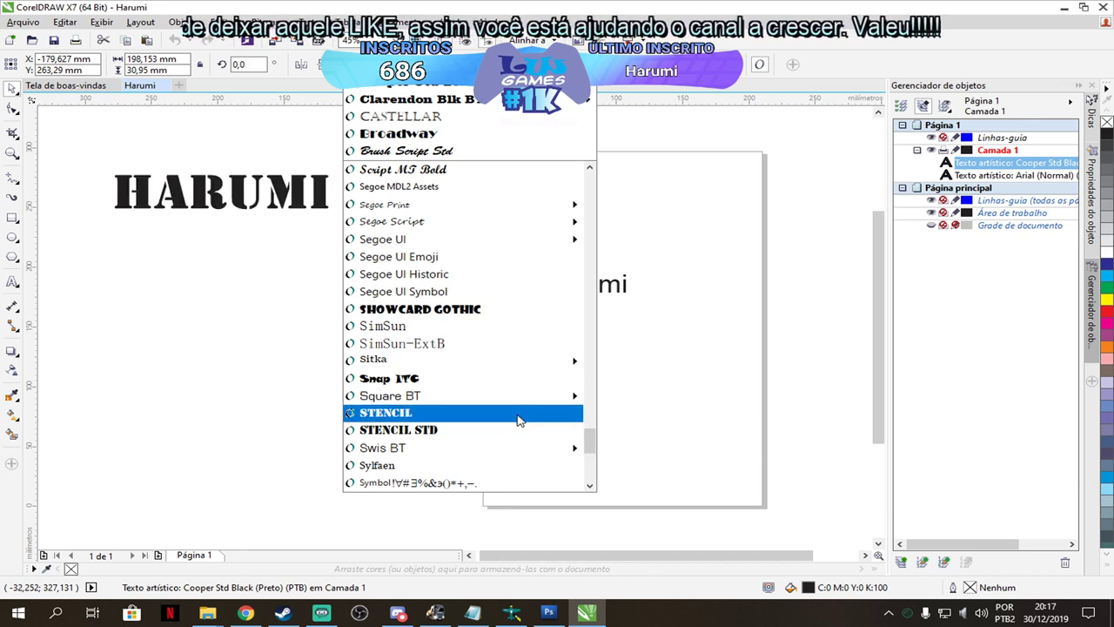
pyautogui.scroll(-1, 518, 421)
pyautogui.moveTo(492, 468)
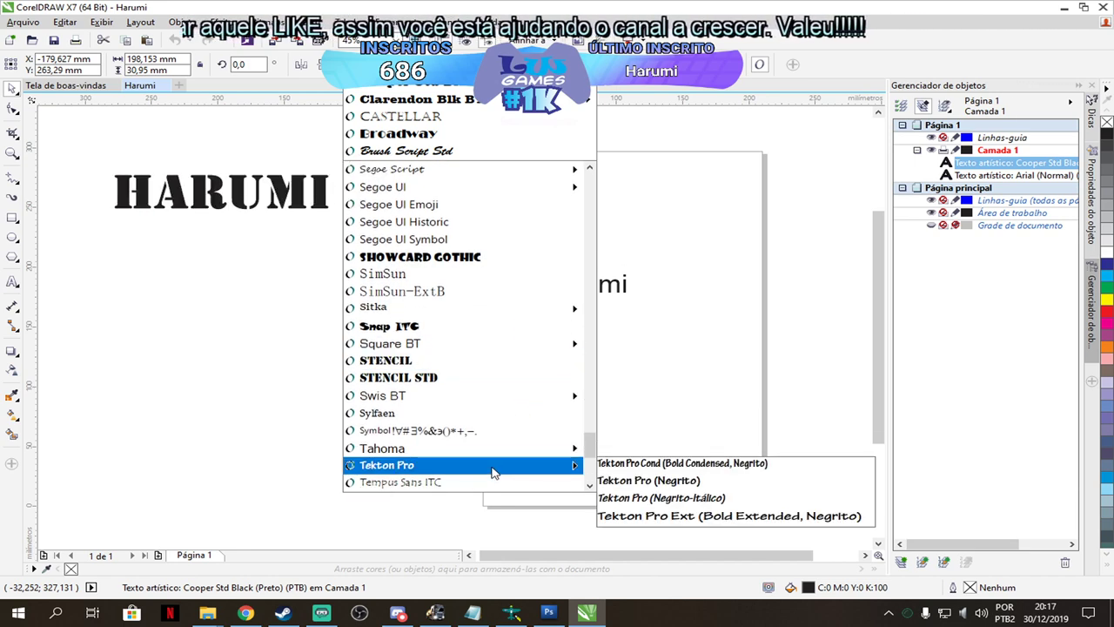
pyautogui.scroll(-4, 493, 470)
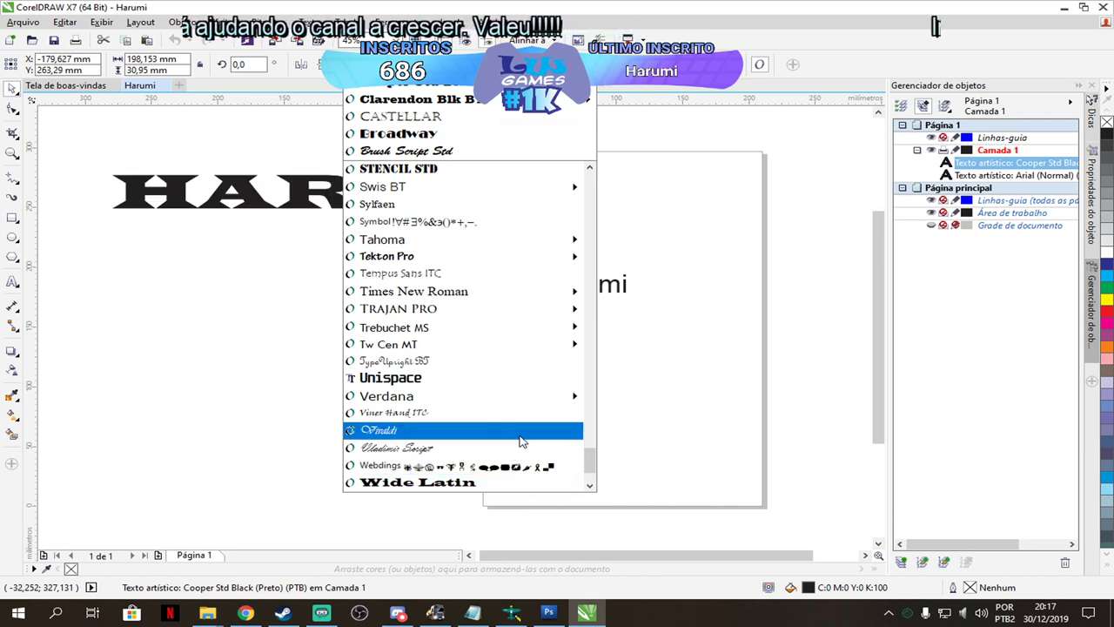
# Set the capitals name text's font to Jokerman.
pyautogui.scroll(5, 530, 405)
pyautogui.scroll(6, 533, 411)
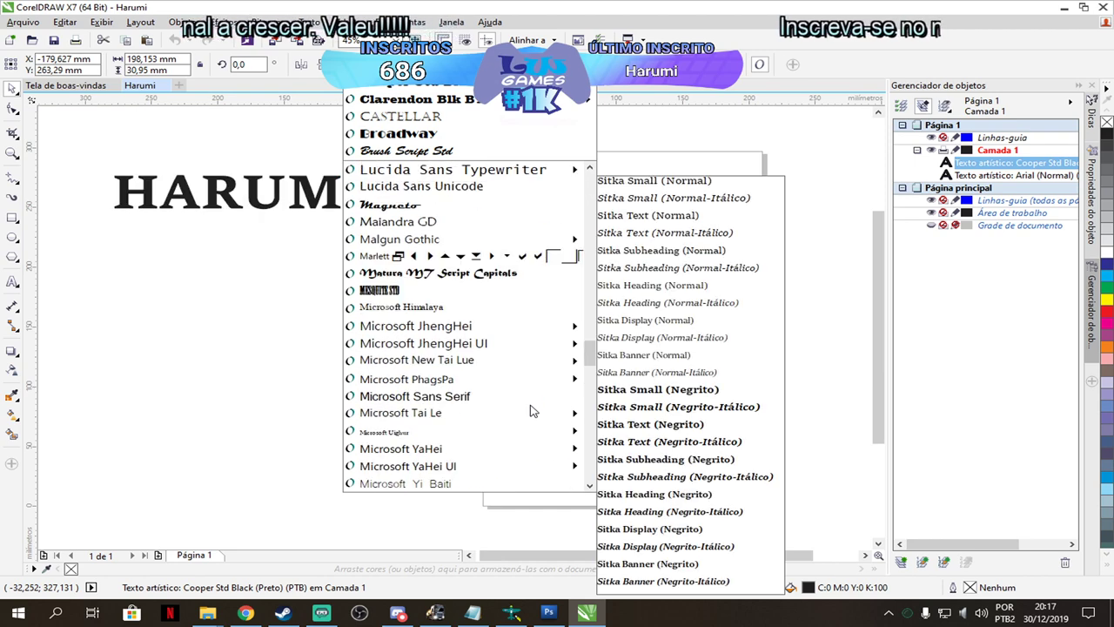
pyautogui.scroll(6, 536, 280)
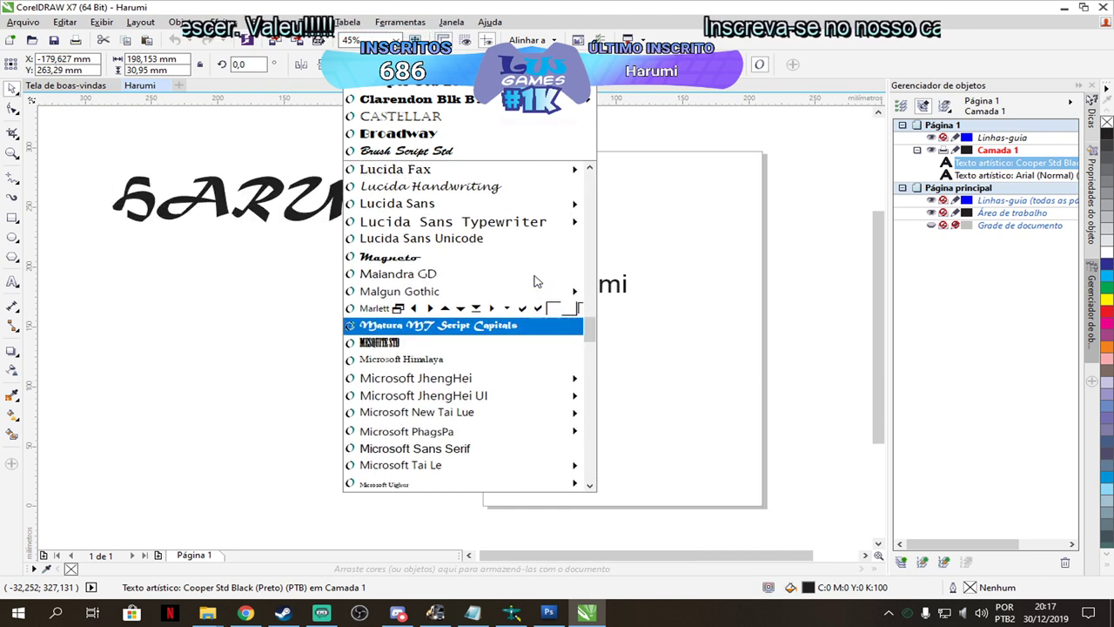
pyautogui.moveTo(468, 433)
pyautogui.scroll(-1, 468, 432)
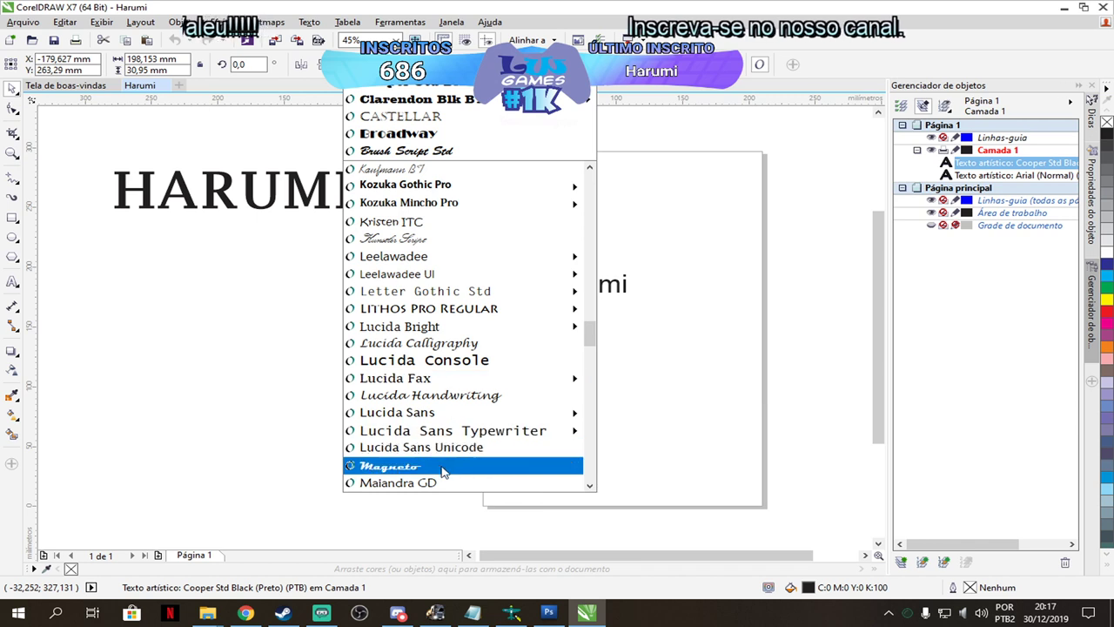
pyautogui.scroll(3, 461, 357)
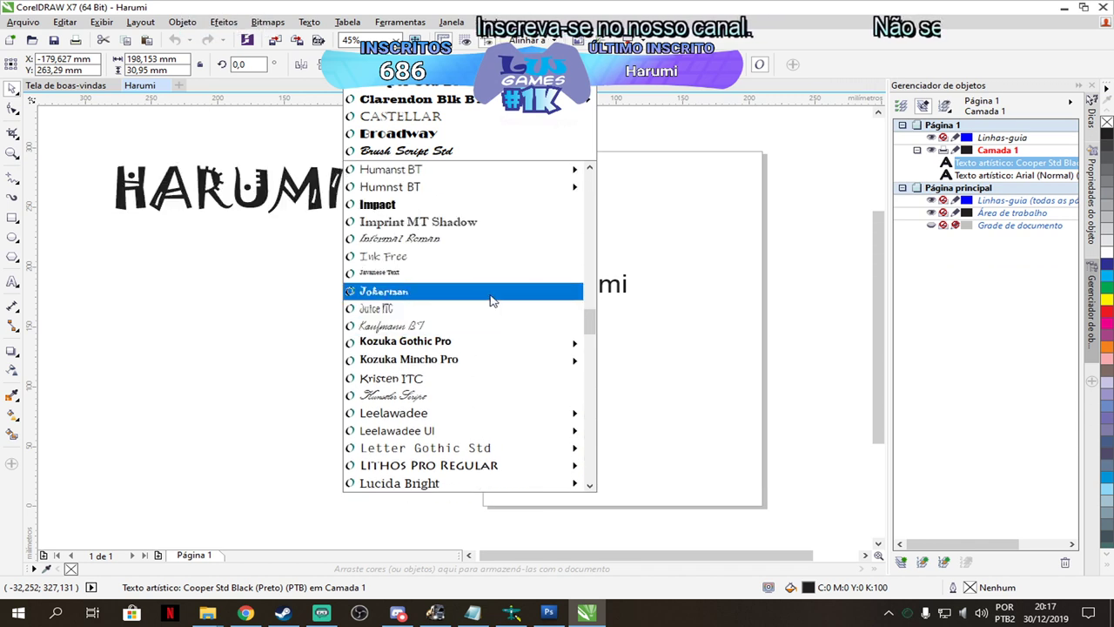
pyautogui.scroll(3, 490, 300)
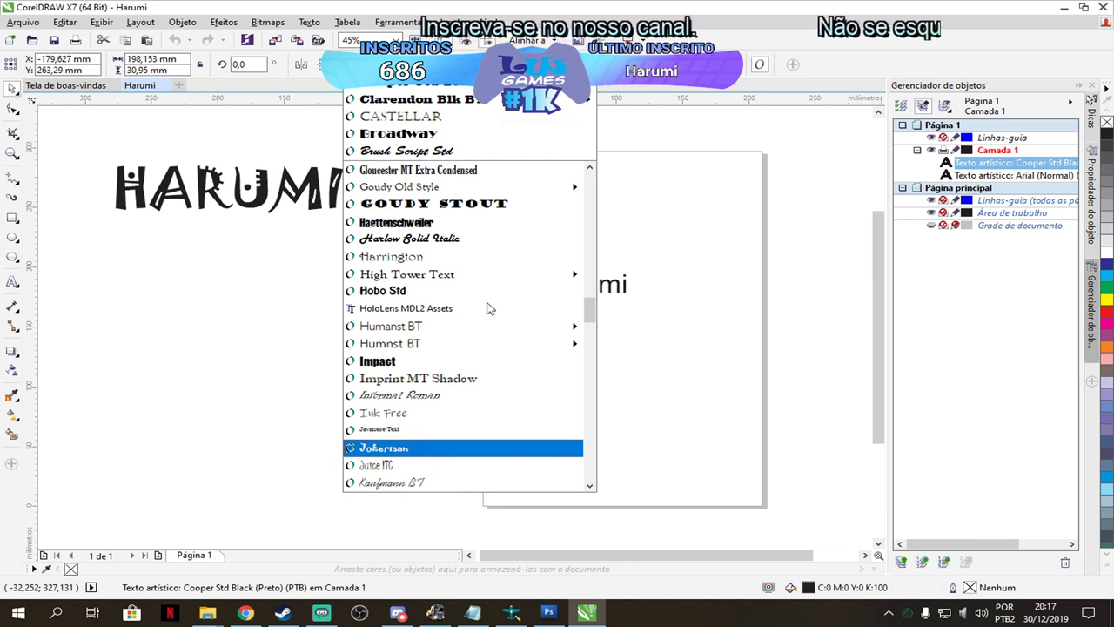
pyautogui.click(424, 448)
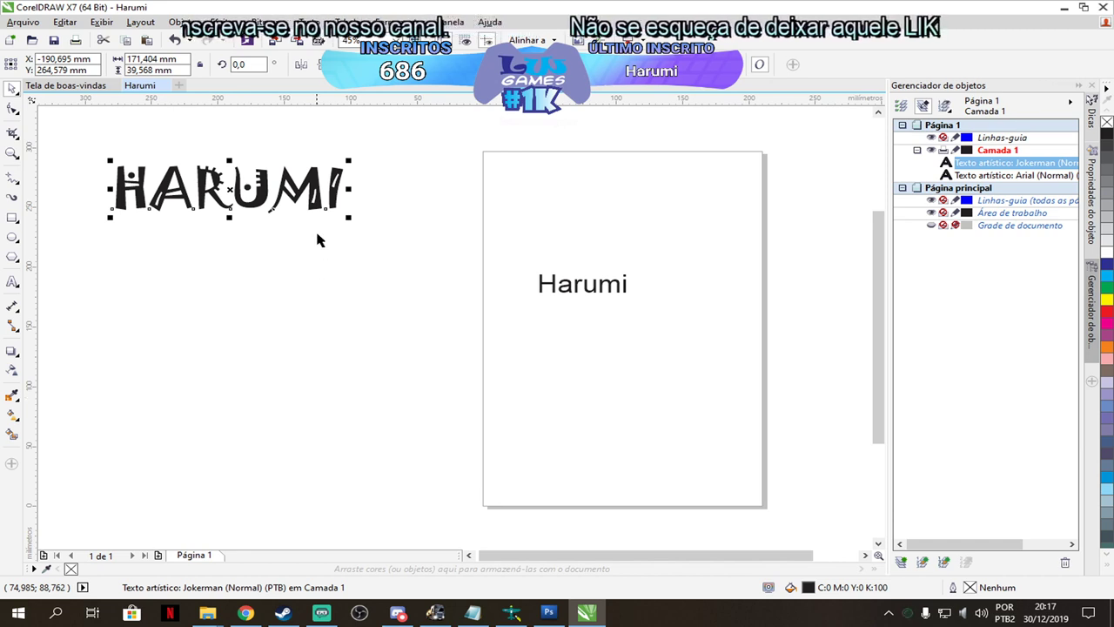
# Enlarge the capitals text to about 354 by 82 mm and fill it with purple C:60 M:80 Y:0 K:20.
pyautogui.moveTo(347, 215); pyautogui.dragTo(588, 378)
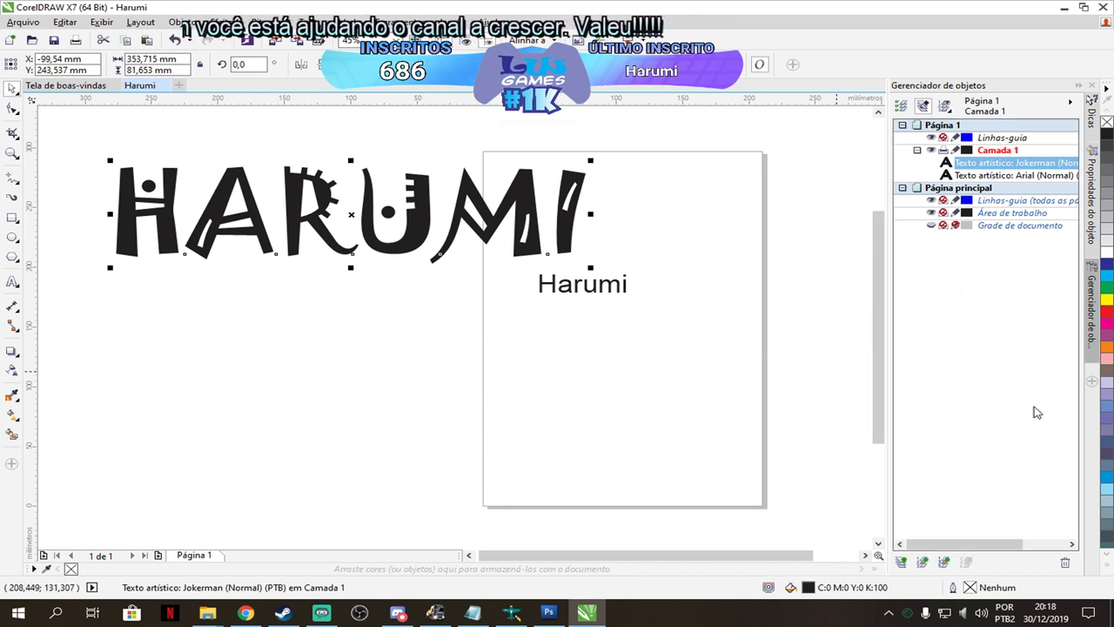
pyautogui.click(1108, 336)
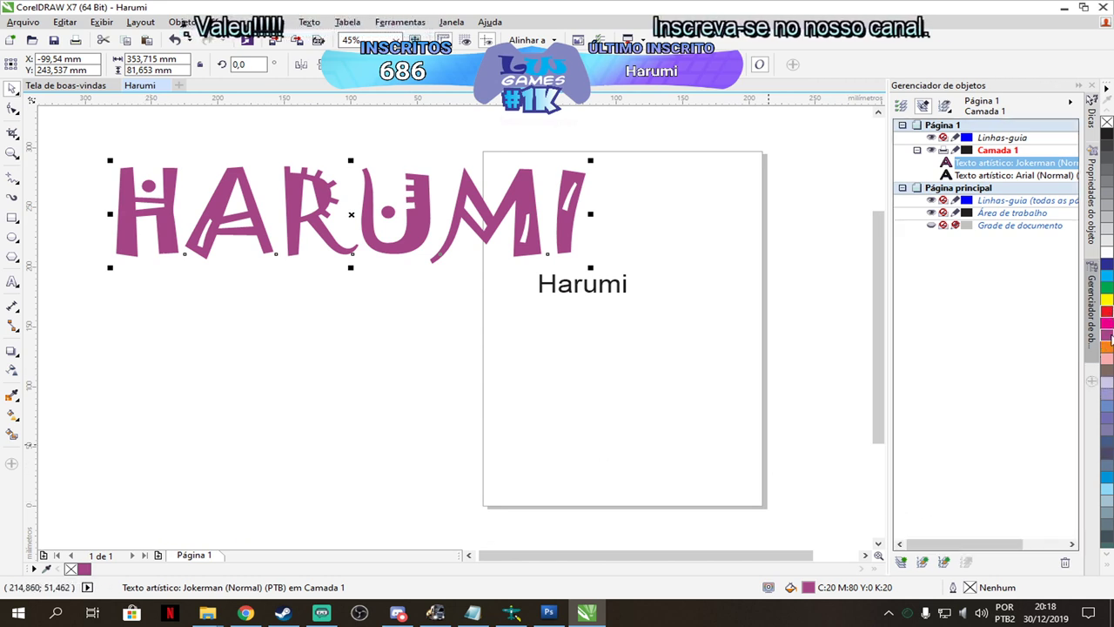
pyautogui.scroll(-3, 1106, 435)
pyautogui.scroll(-3, 1106, 467)
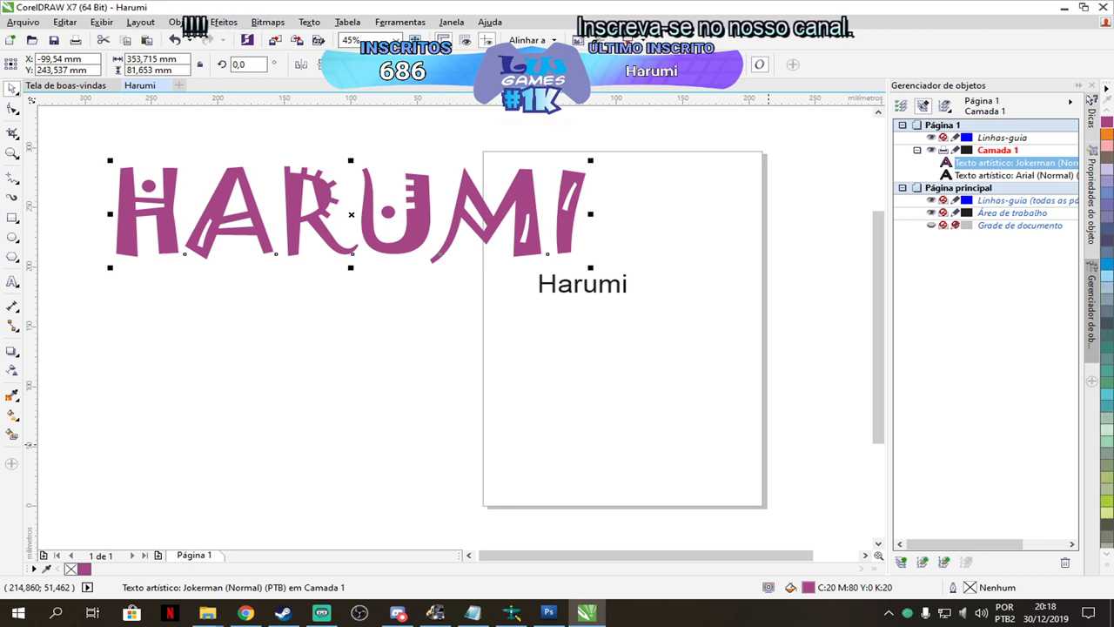
pyautogui.scroll(-3, 1106, 516)
pyautogui.scroll(-5, 1107, 516)
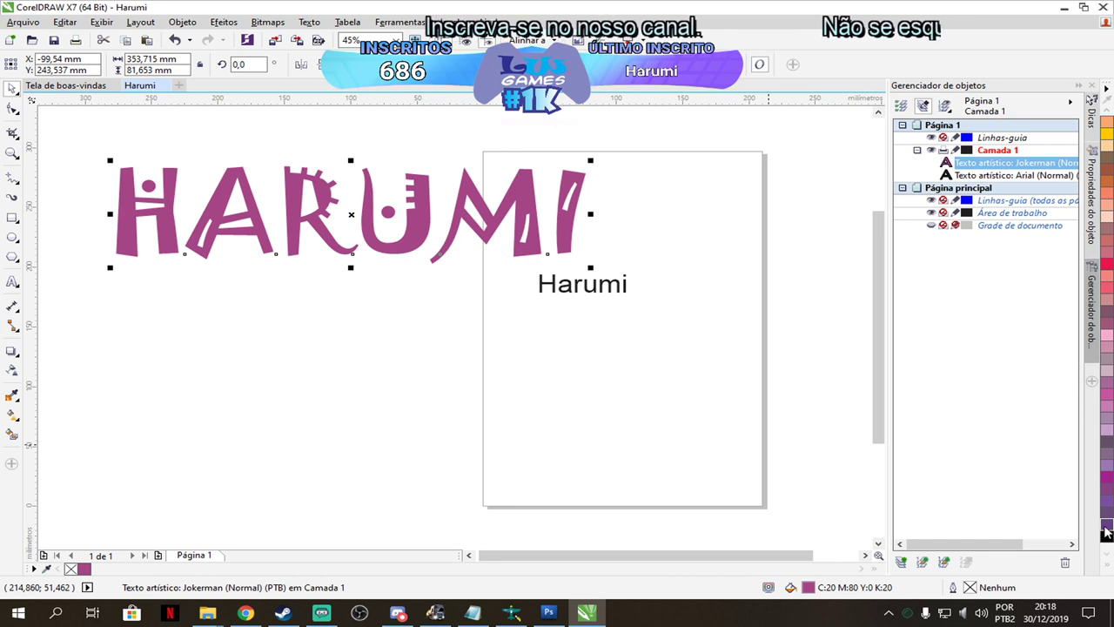
pyautogui.click(1107, 522)
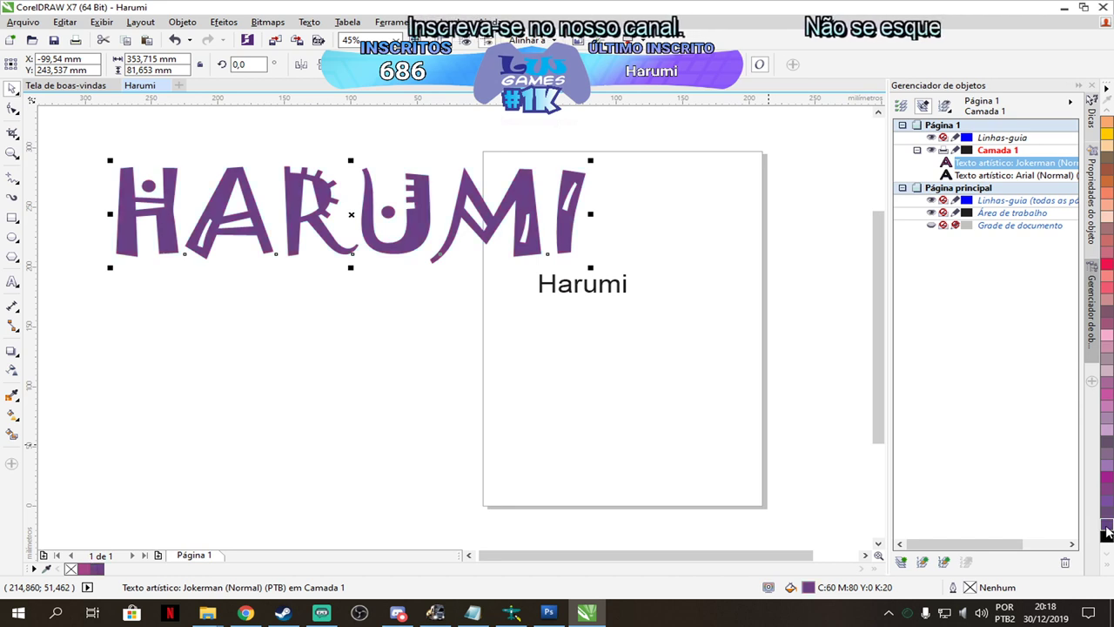
# Add a thin outward contour around the purple capitals text, about 360 by 92 mm overall.
pyautogui.click(12, 352)
pyautogui.click(45, 366)
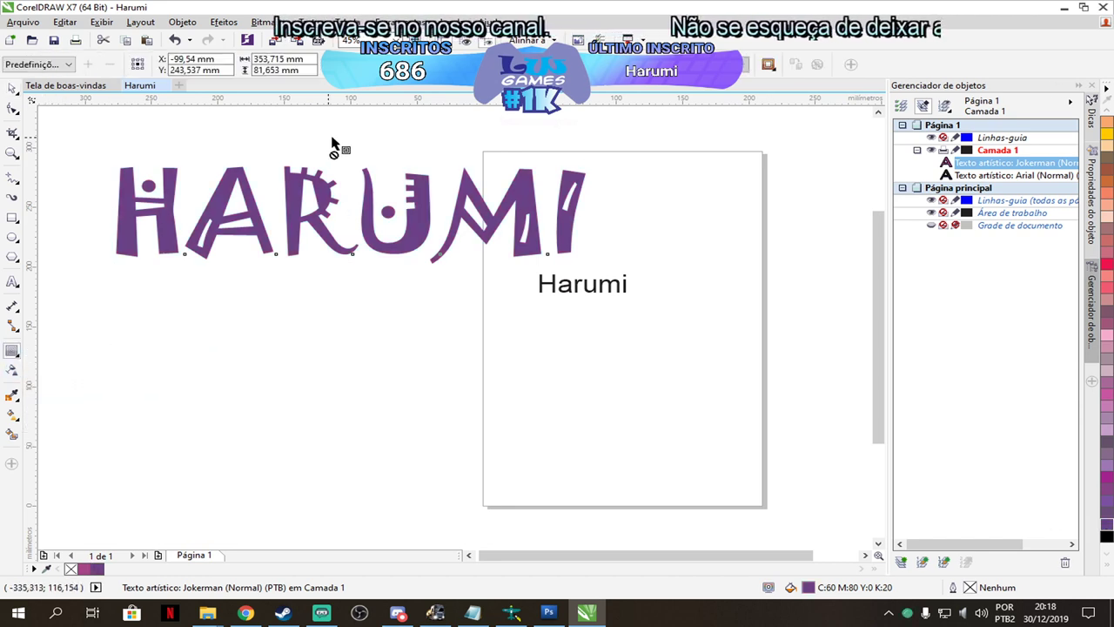
pyautogui.moveTo(126, 215); pyautogui.dragTo(112, 213)
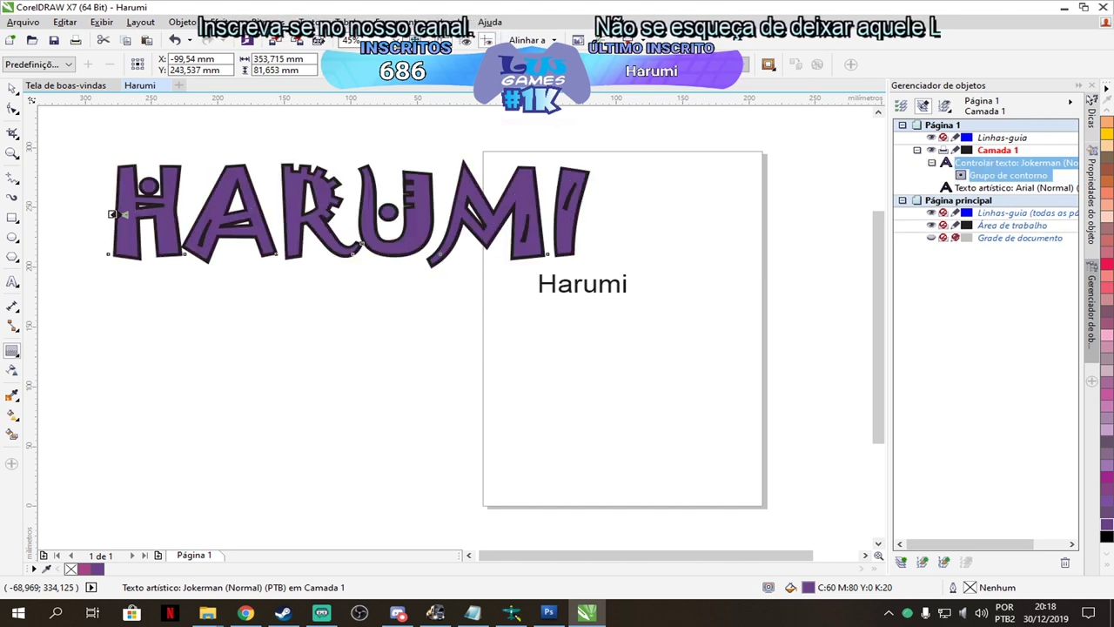
# Try magenta and light pink as the contour fill colour around the purple capitals name text.
pyautogui.click(640, 63)
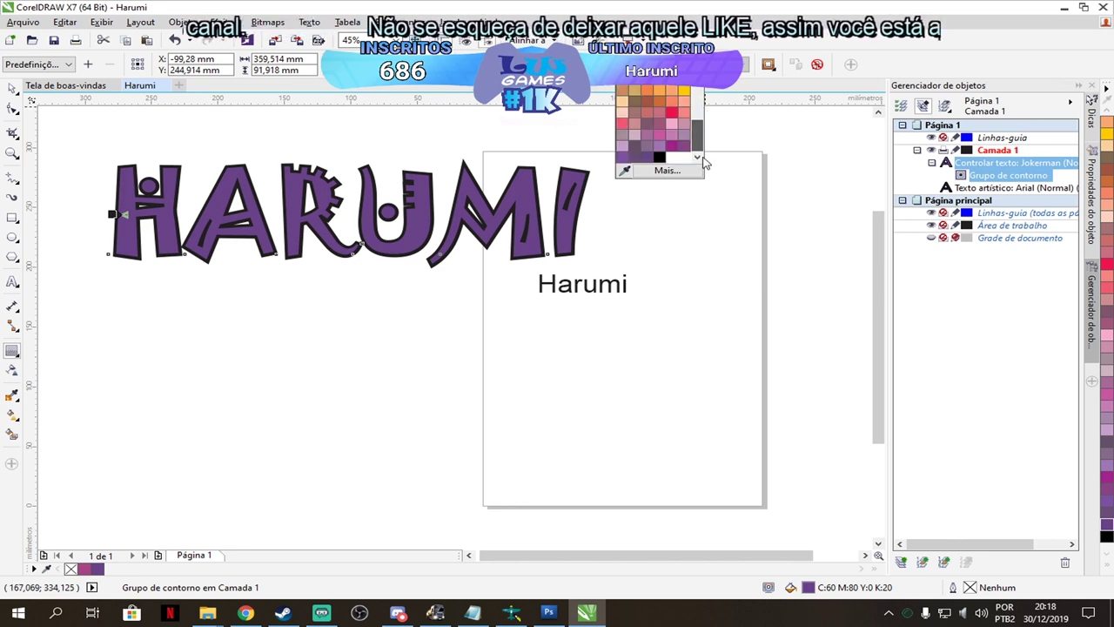
pyautogui.click(673, 130)
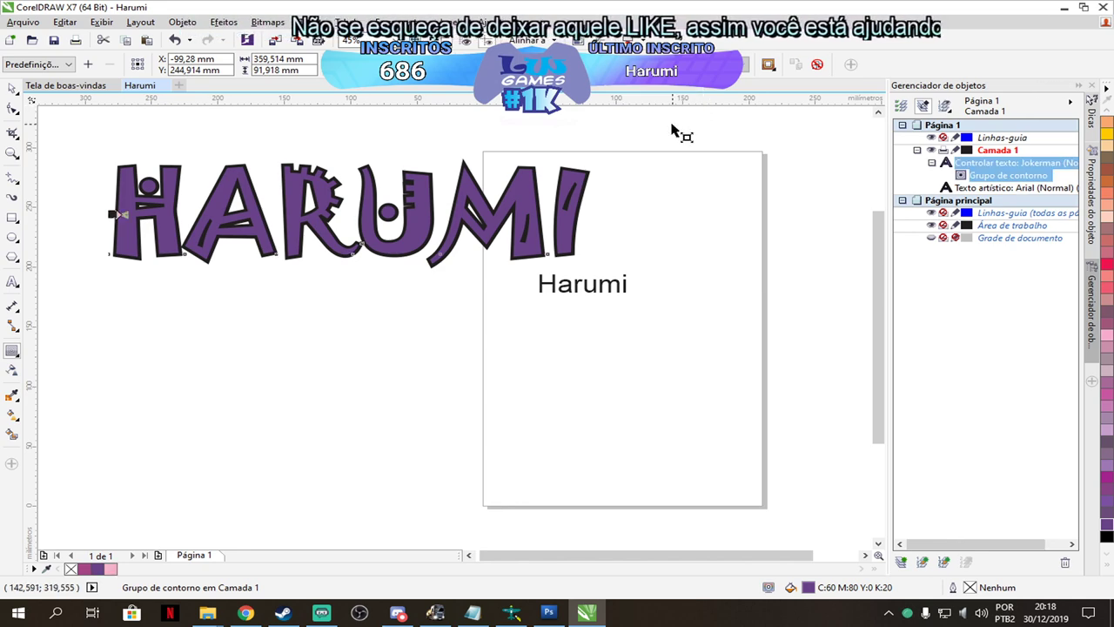
pyautogui.click(742, 63)
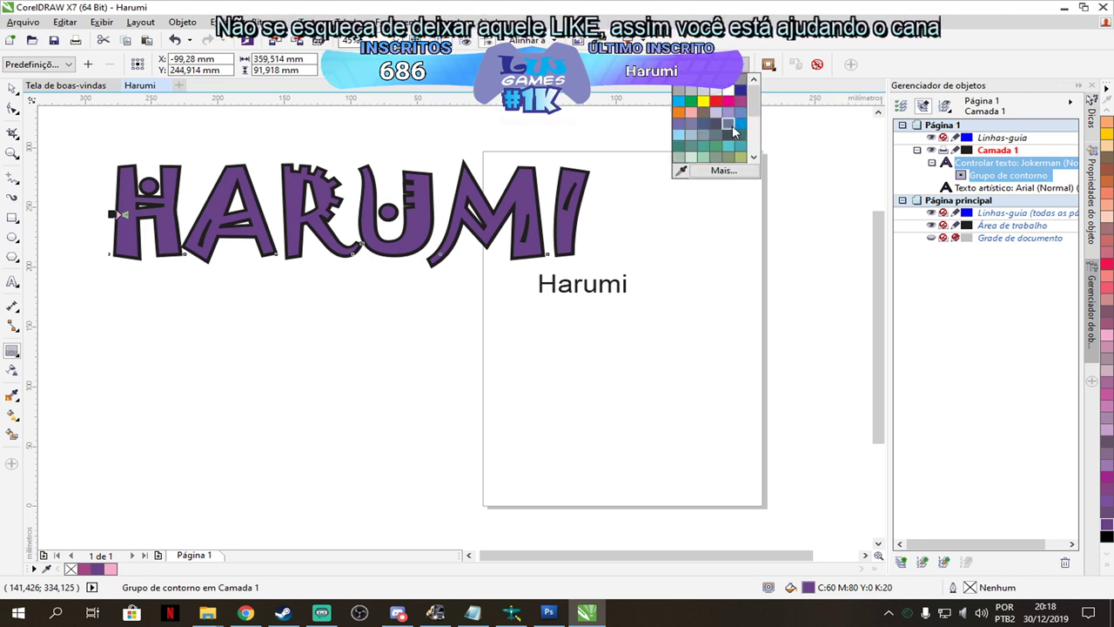
pyautogui.click(753, 158)
pyautogui.click(729, 150)
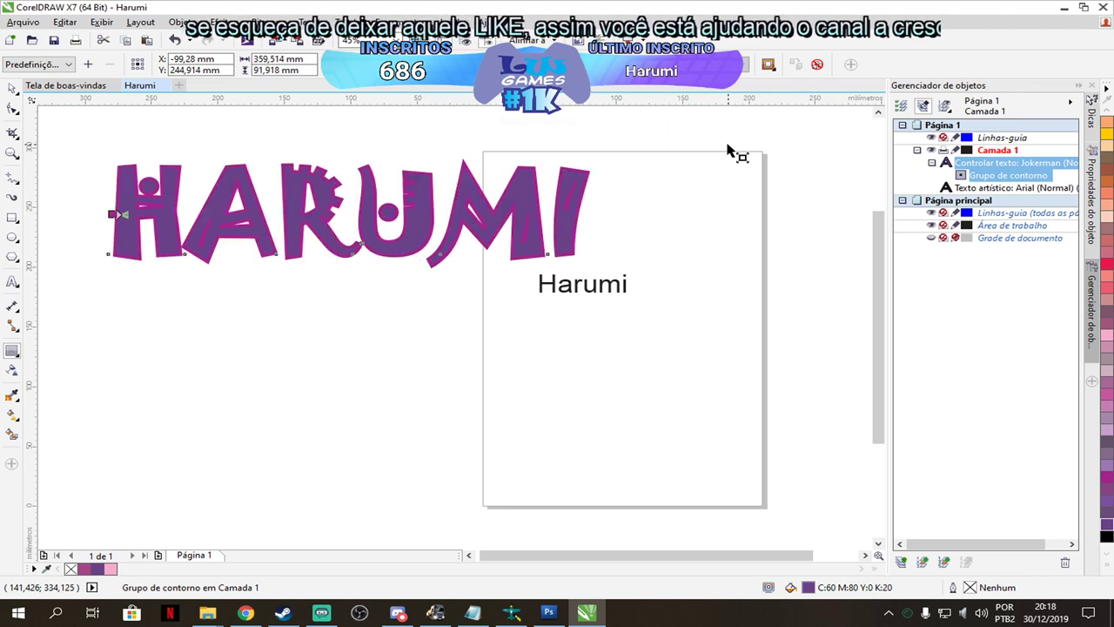
pyautogui.click(744, 68)
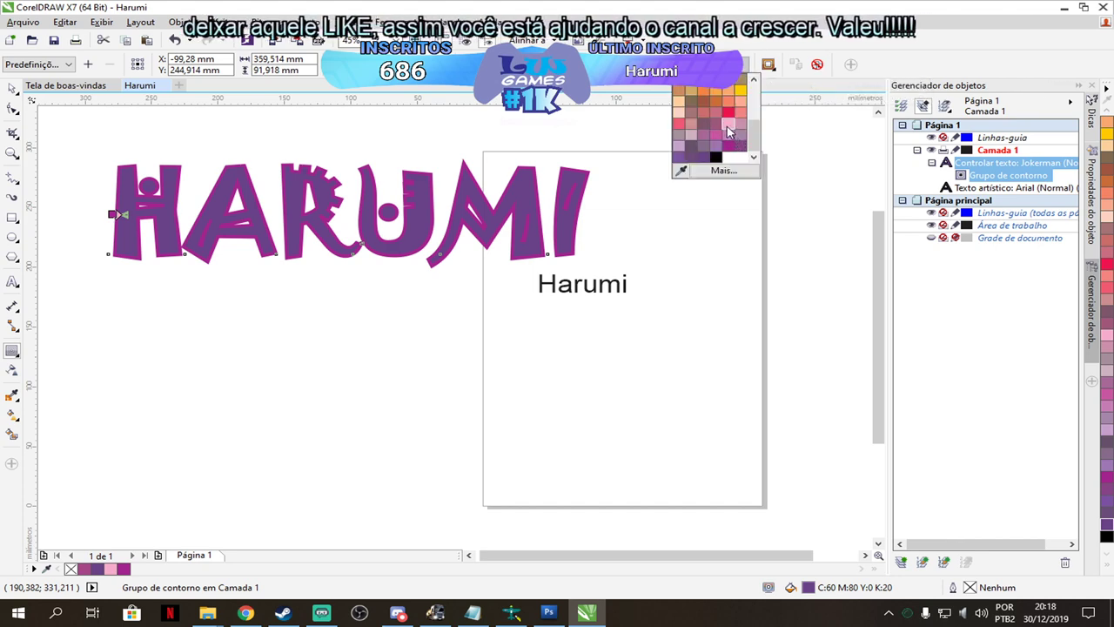
pyautogui.click(733, 130)
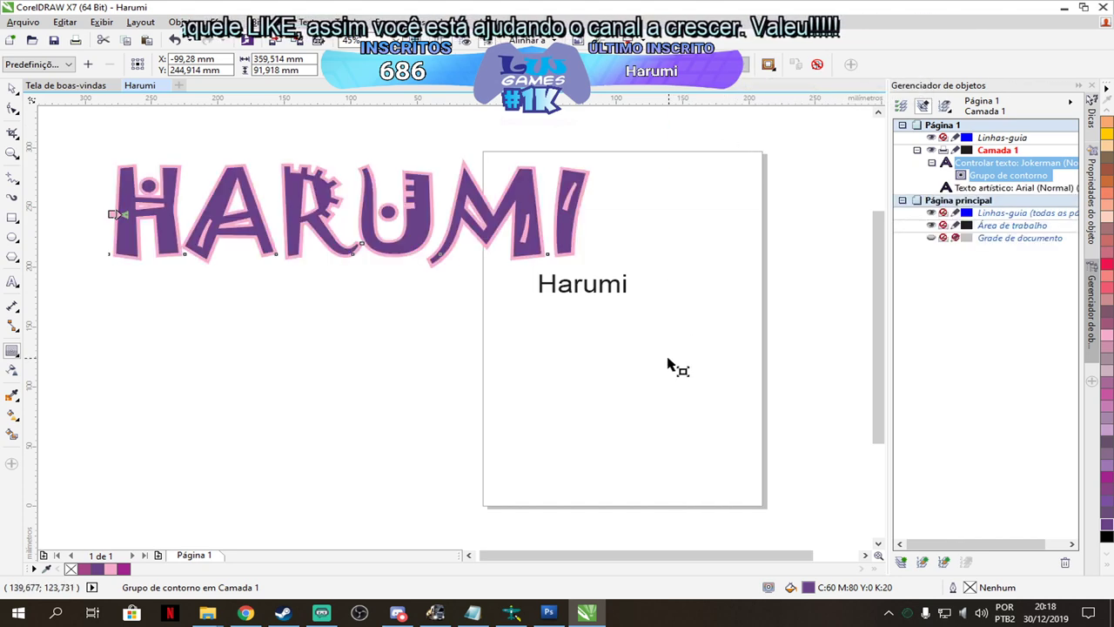
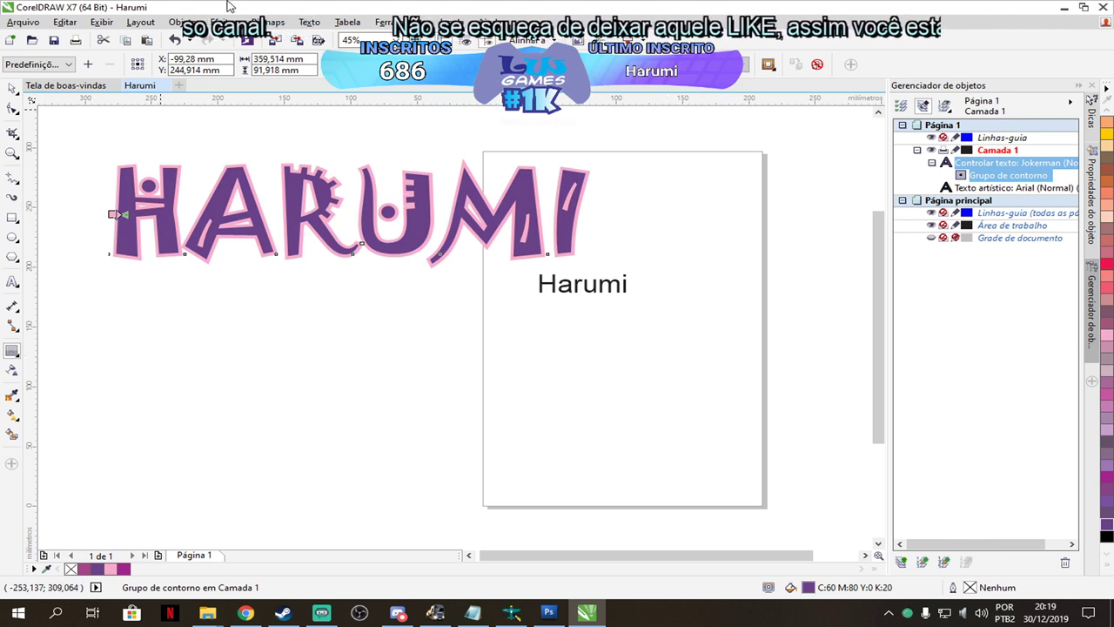
# Set the contour fill around the capitals name text to white.
pyautogui.click(745, 64)
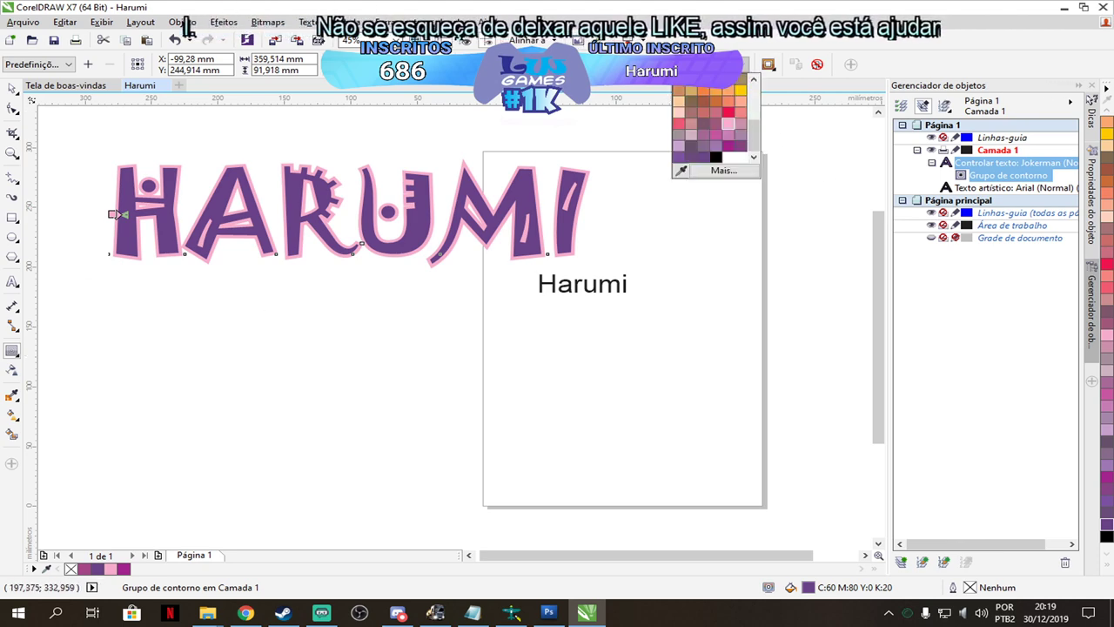
pyautogui.click(730, 122)
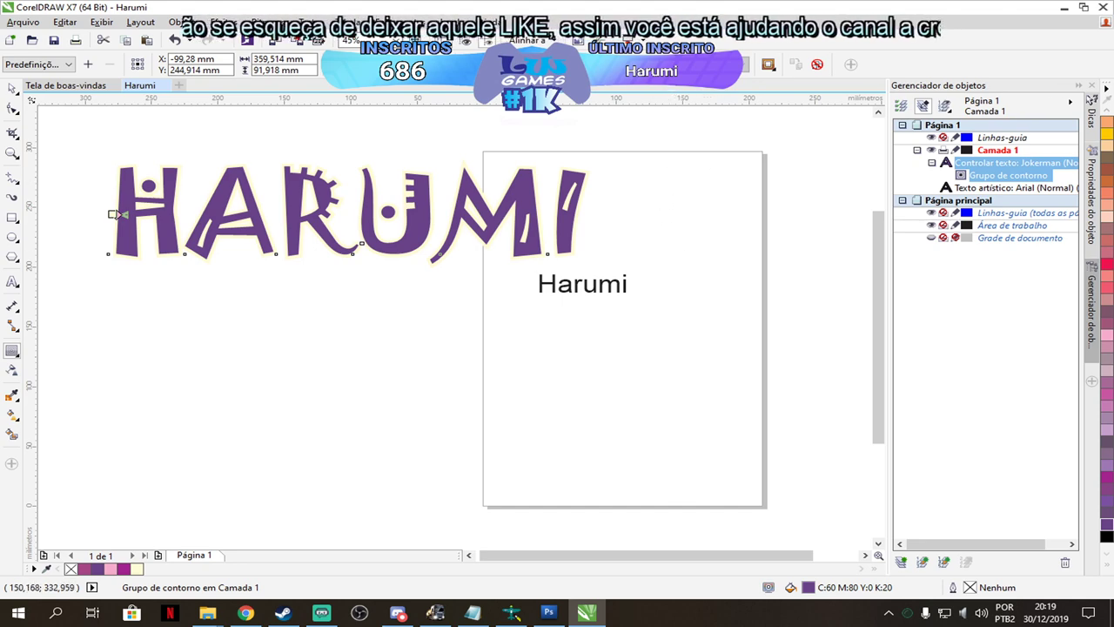
pyautogui.click(745, 63)
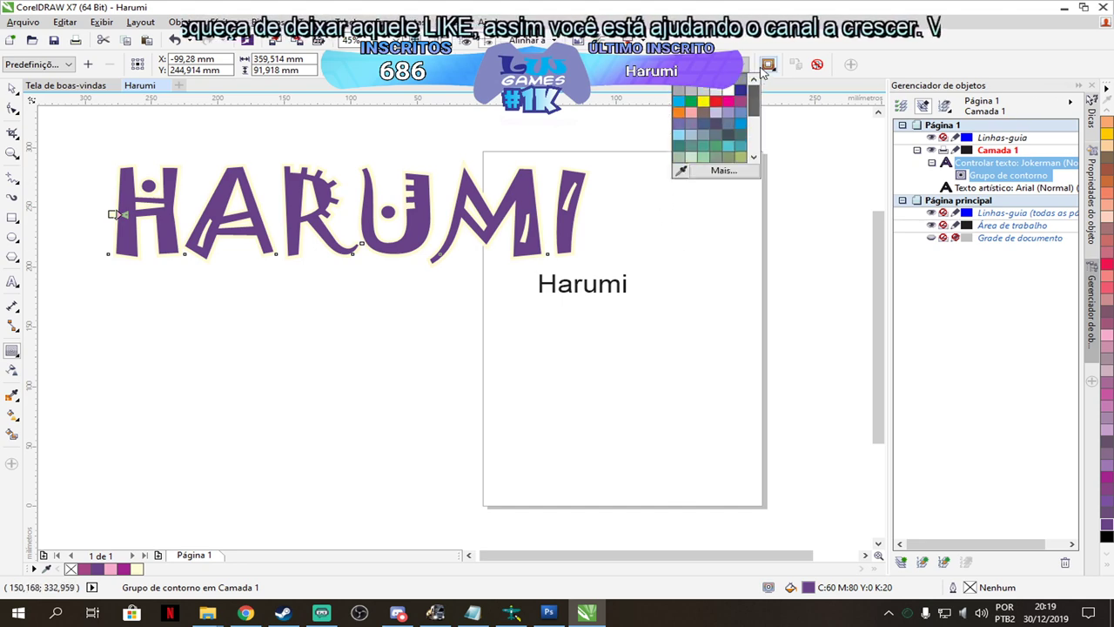
pyautogui.click(730, 90)
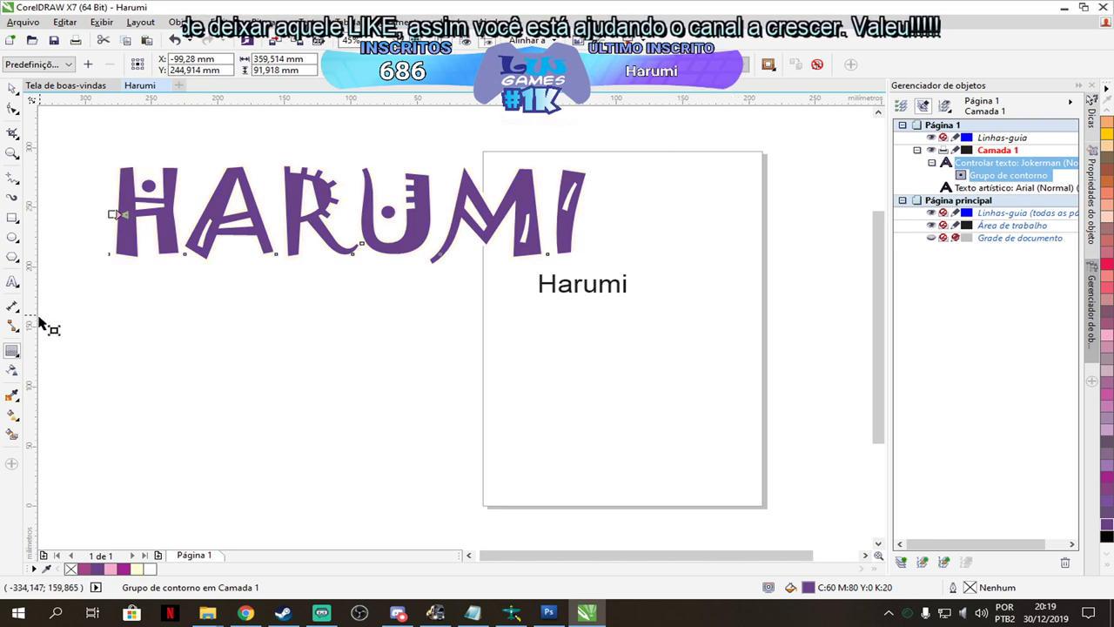
# Draw a rectangle about 481 by 238 mm below the name texts and fill it with magenta C:40 M:100 Y:0 K:0.
pyautogui.click(11, 217)
pyautogui.moveTo(69, 331); pyautogui.dragTo(701, 539)
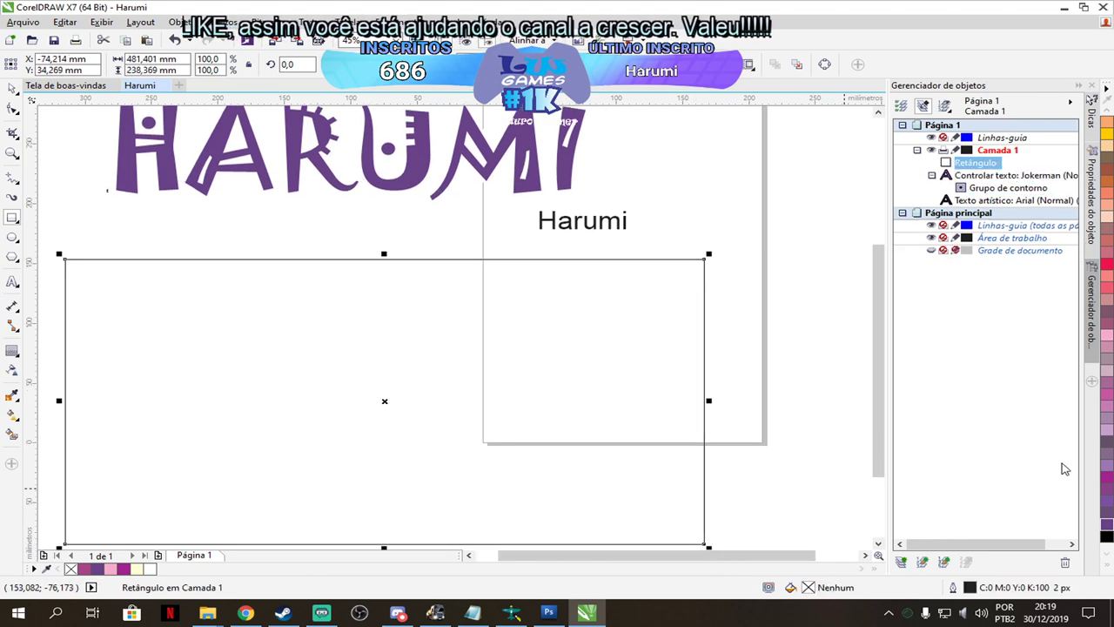
pyautogui.click(1107, 486)
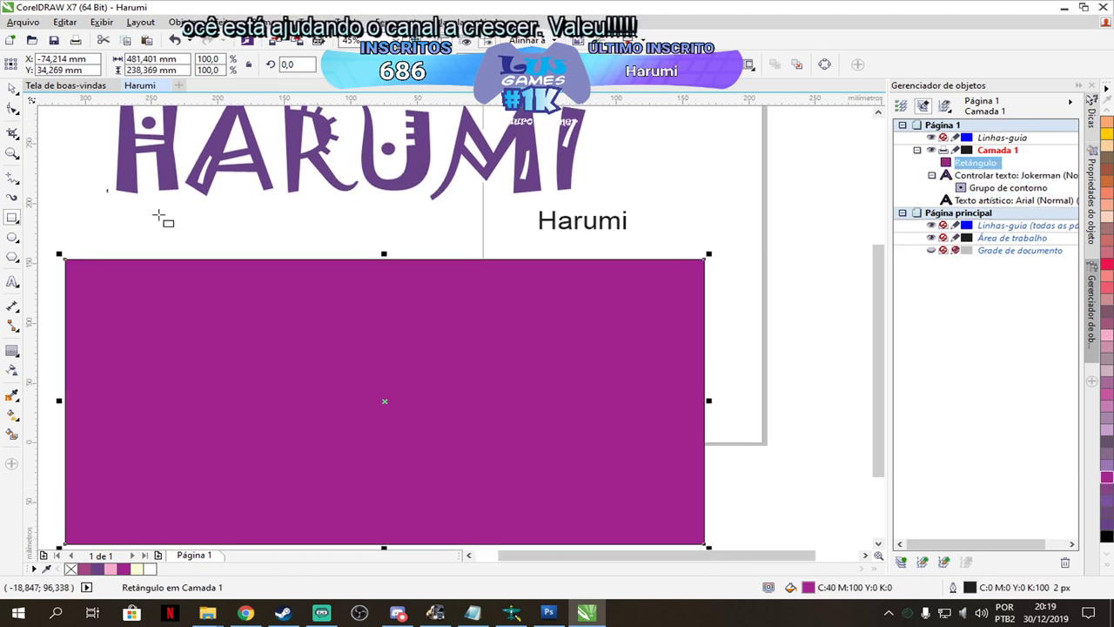
# Send the magenta rectangle to the back of the page and move it up behind both name texts as a backdrop.
pyautogui.rightClick(271, 339)
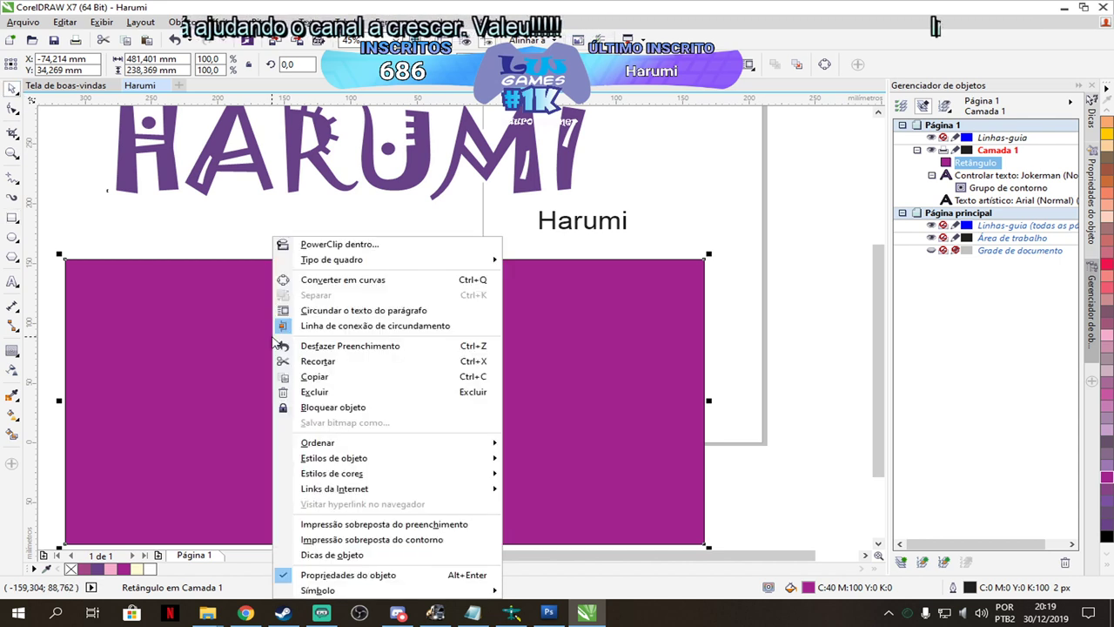
pyautogui.moveTo(483, 446)
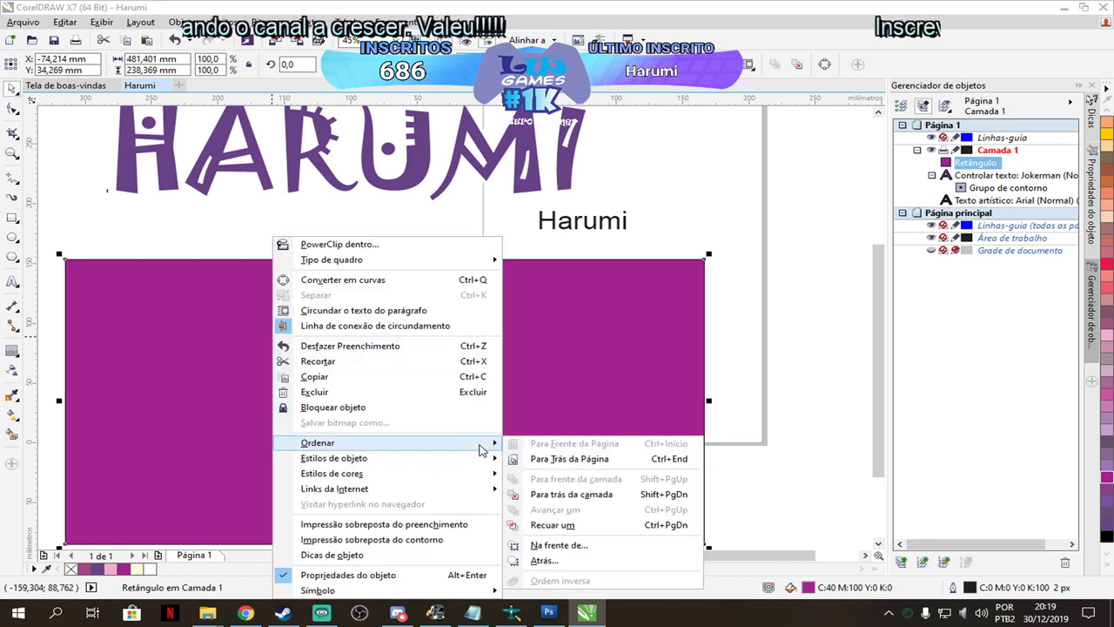
pyautogui.click(570, 459)
pyautogui.moveTo(525, 443); pyautogui.dragTo(544, 238)
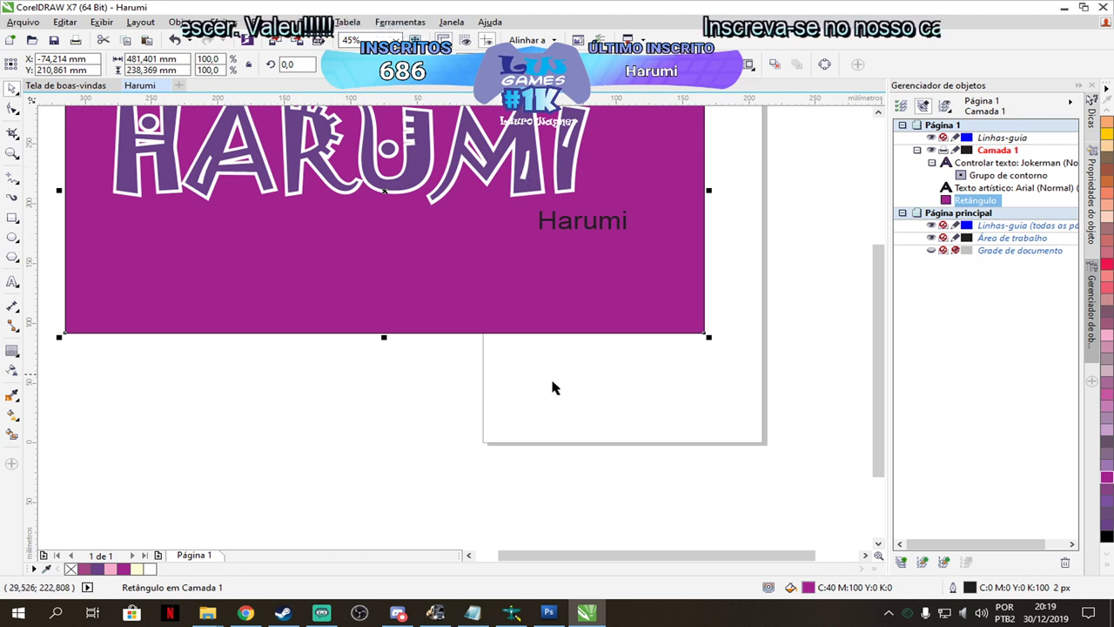
pyautogui.scroll(2, 845, 348)
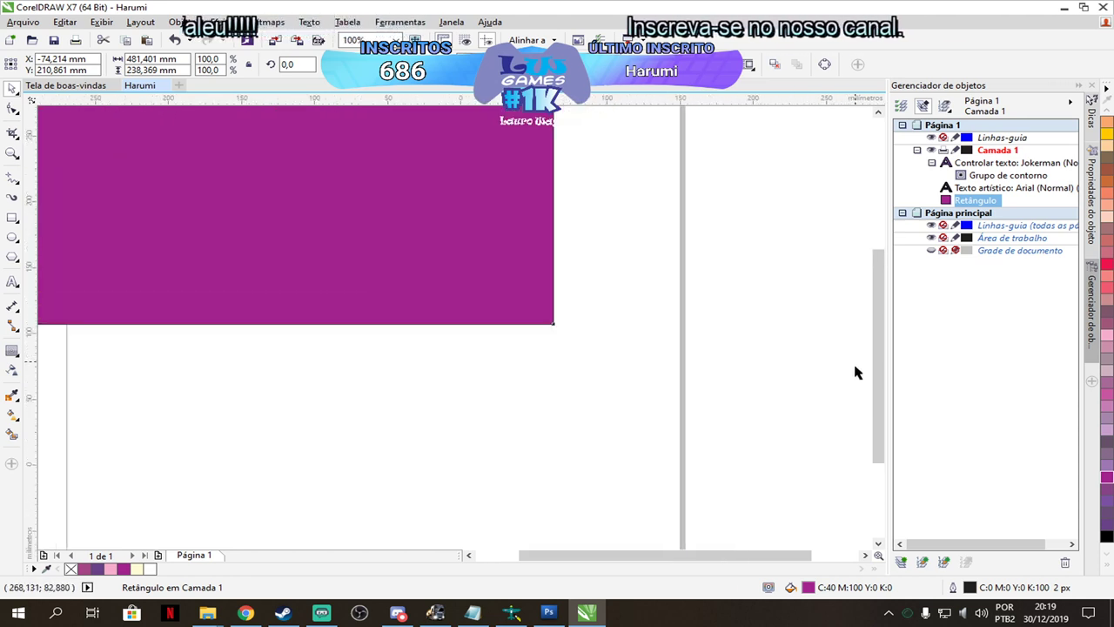
pyautogui.scroll(-3, 855, 372)
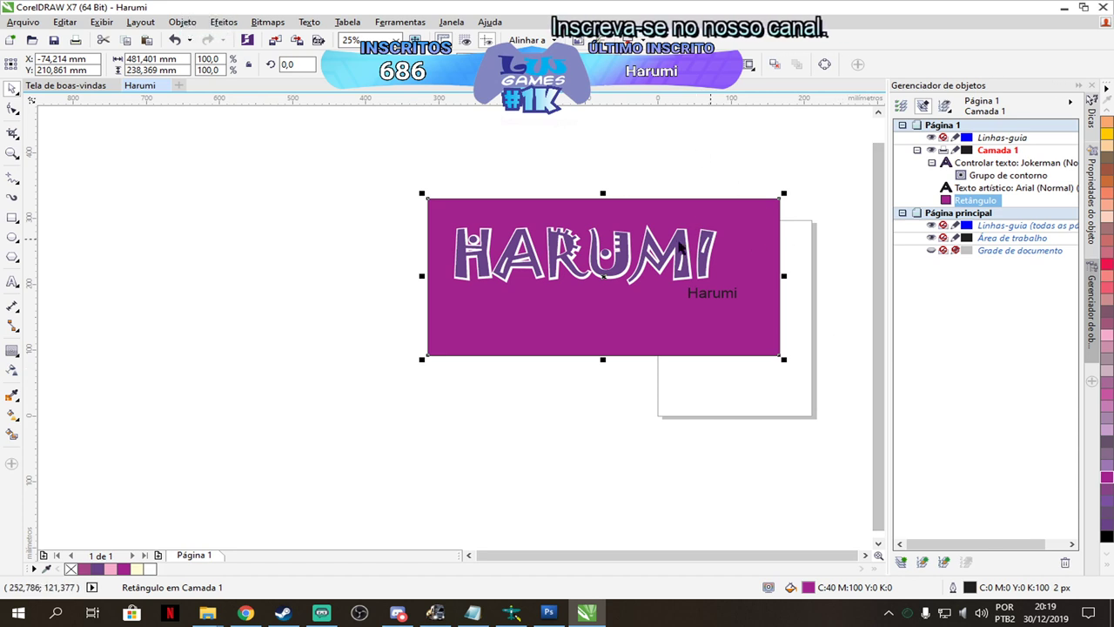
# Move the white-contoured capitals text about 12 mm straight up on the magenta rectangle.
pyautogui.click(583, 280)
pyautogui.scroll(1, 839, 273)
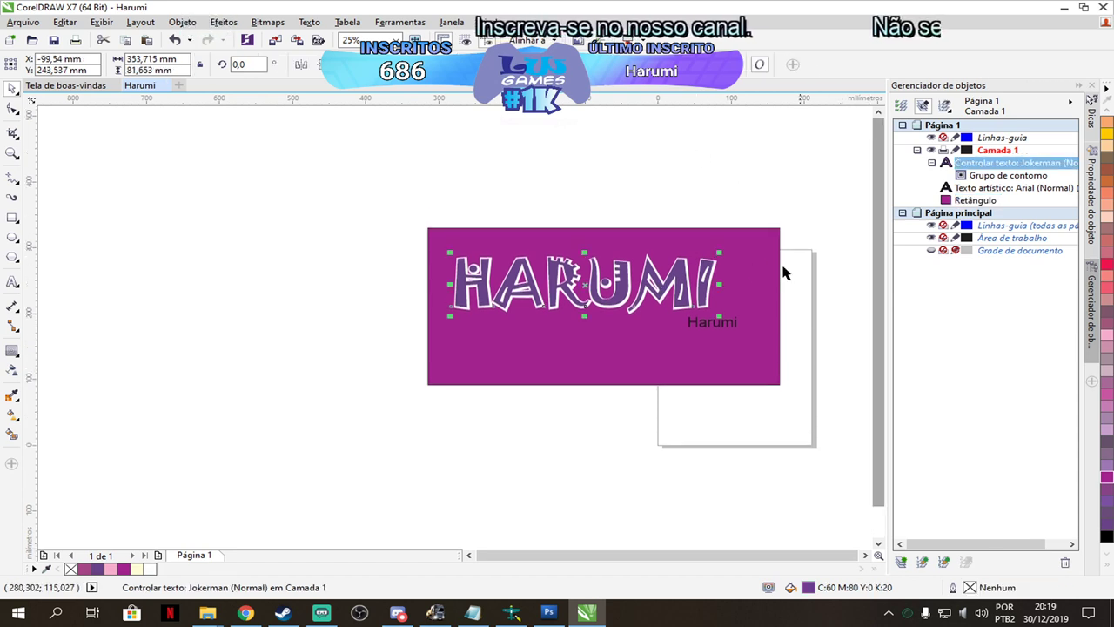
pyautogui.scroll(4, 674, 358)
pyautogui.scroll(-1, 633, 341)
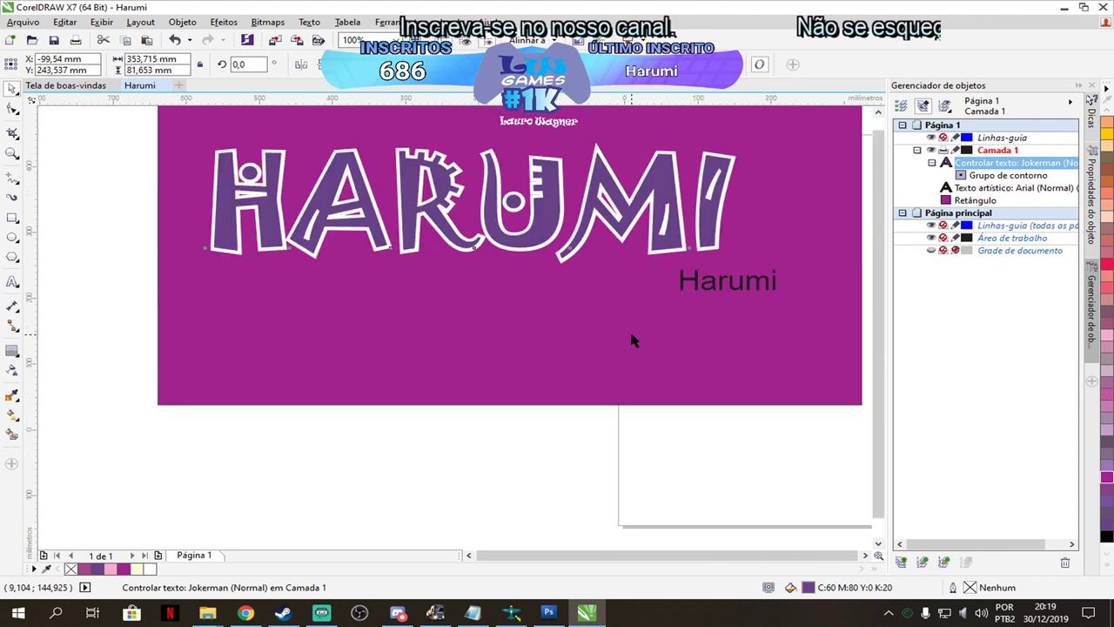
pyautogui.moveTo(531, 218); pyautogui.dragTo(551, 210)
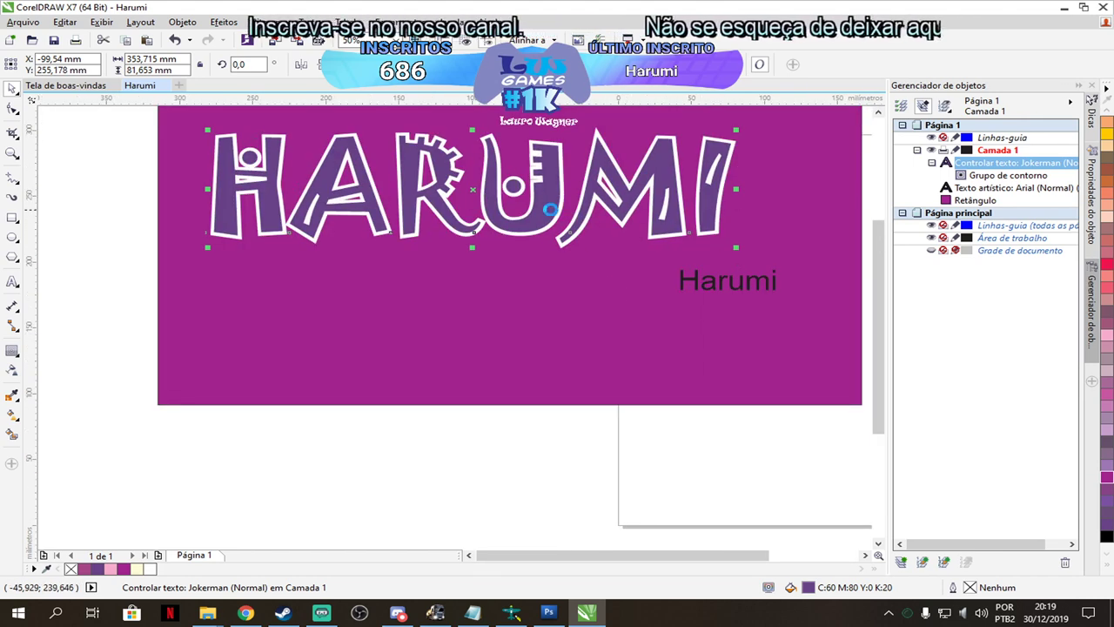
# Duplicate the purple capitals text and place the copy directly below the white-contoured original.
pyautogui.hotkey('ctrl', 'c')
pyautogui.hotkey('ctrl', 'v')
pyautogui.moveTo(534, 186); pyautogui.dragTo(536, 324)
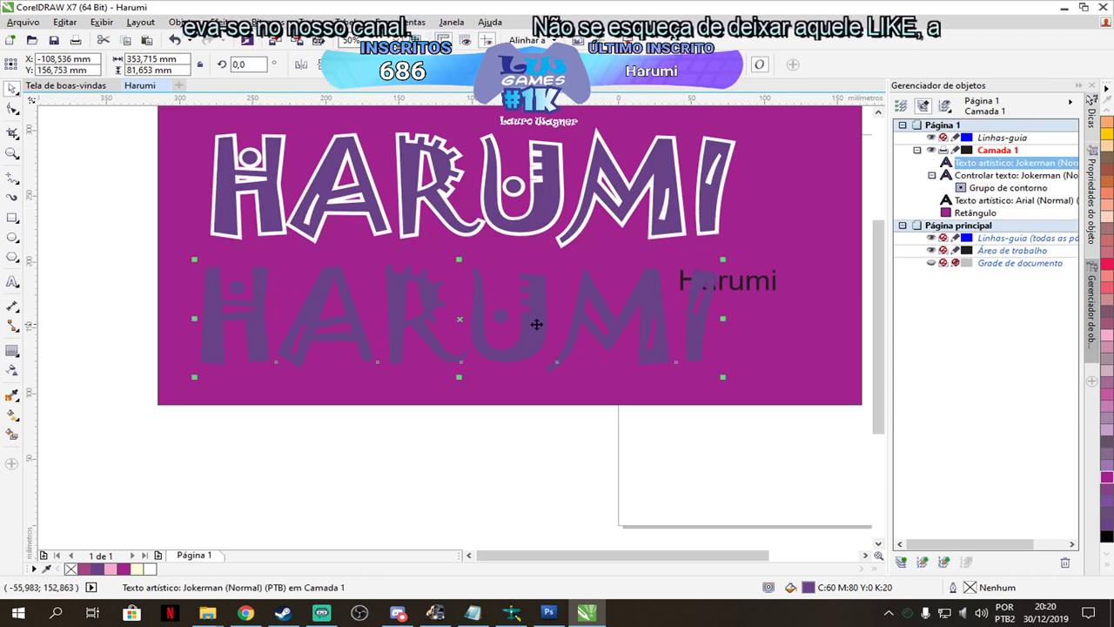
# Add an outward contour to the lower capitals text, about 360 by 92 mm overall, and fill the contour with black.
pyautogui.click(14, 352)
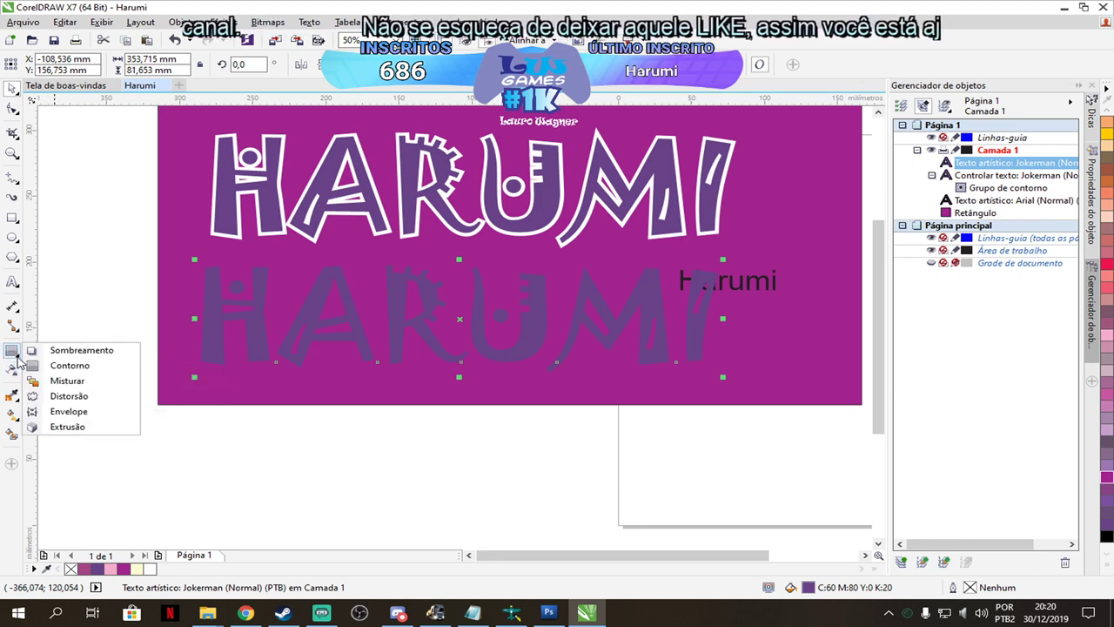
pyautogui.click(63, 366)
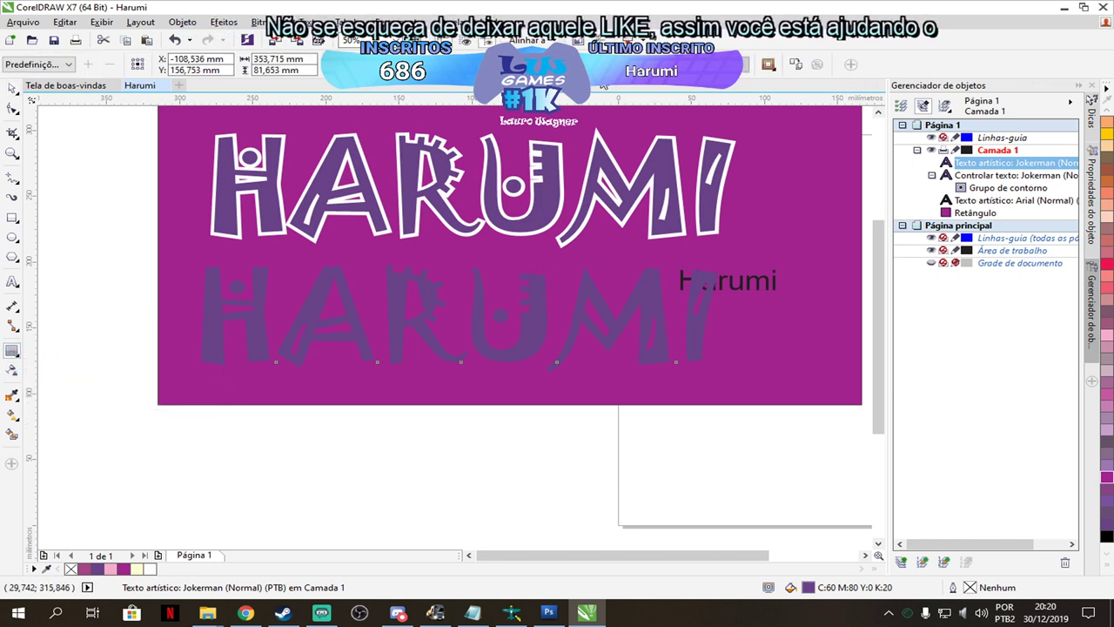
pyautogui.moveTo(460, 360); pyautogui.dragTo(469, 351)
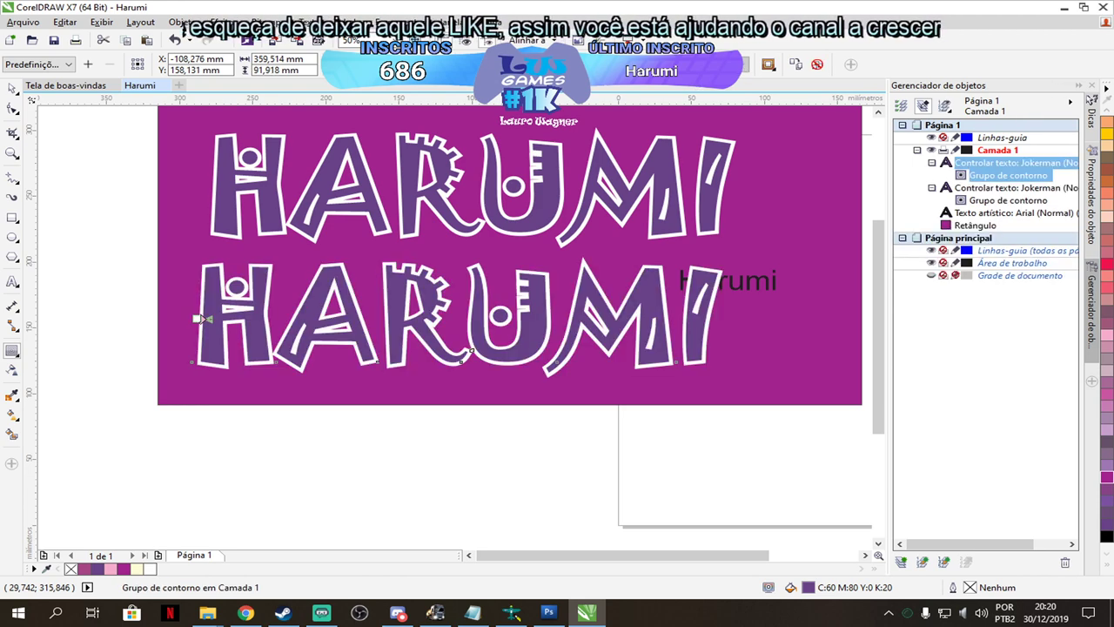
pyautogui.click(742, 63)
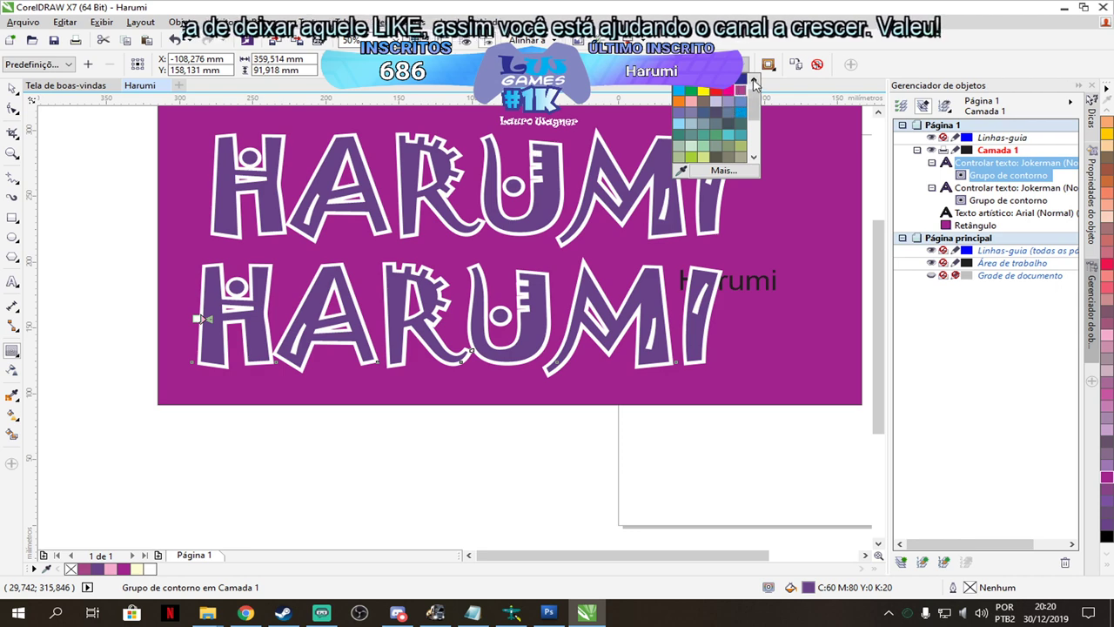
pyautogui.click(680, 89)
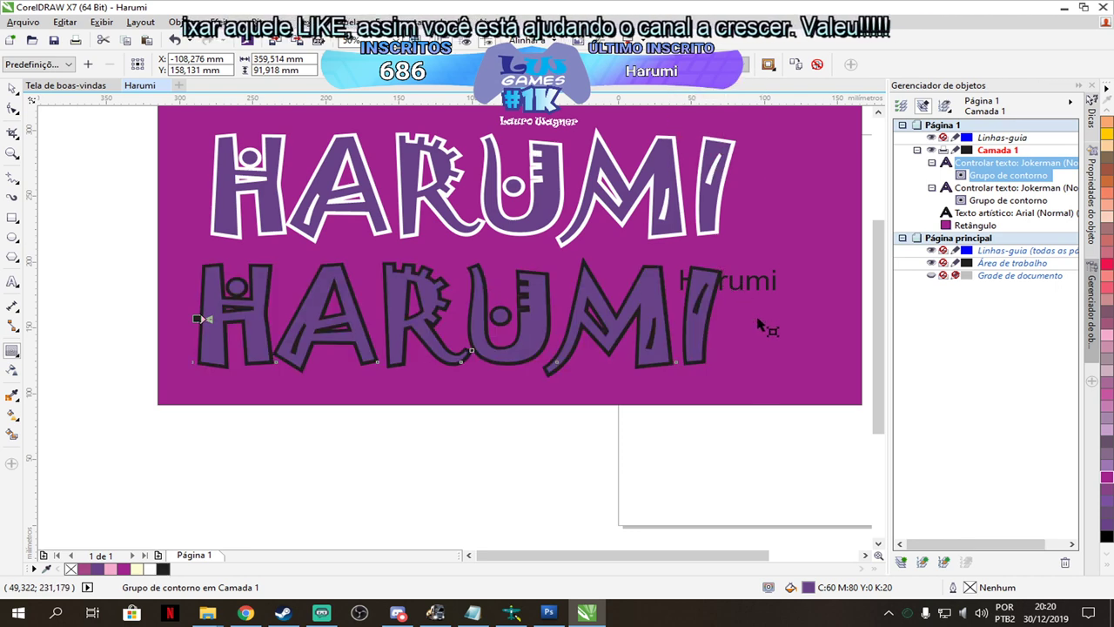
# Add a second page to the document and select the black-contoured capitals text on the first page.
pyautogui.click(794, 328)
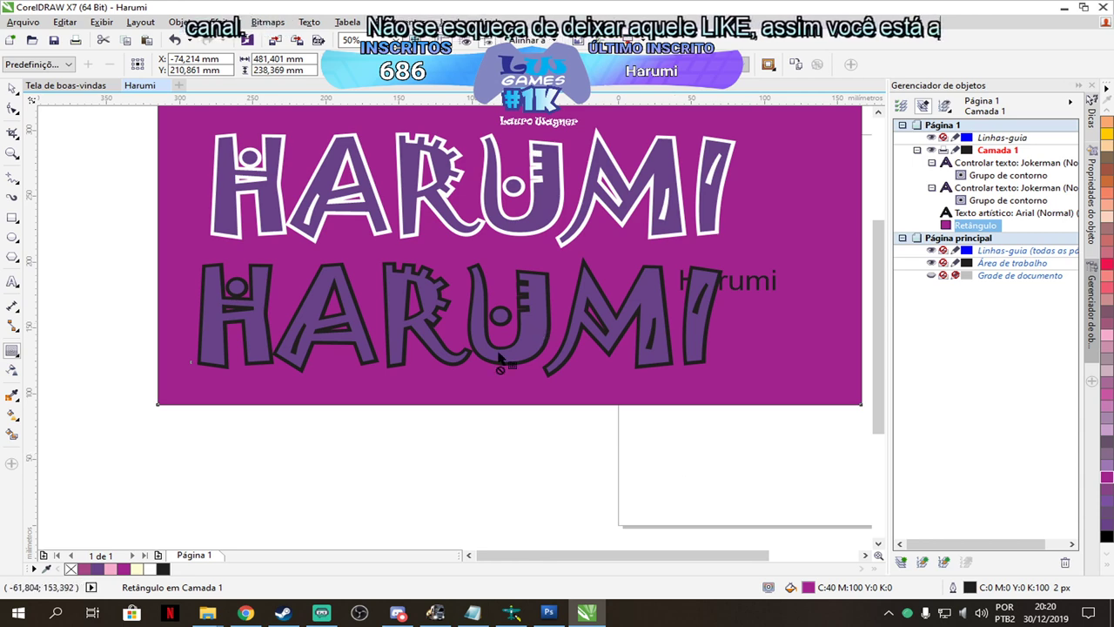
pyautogui.click(12, 88)
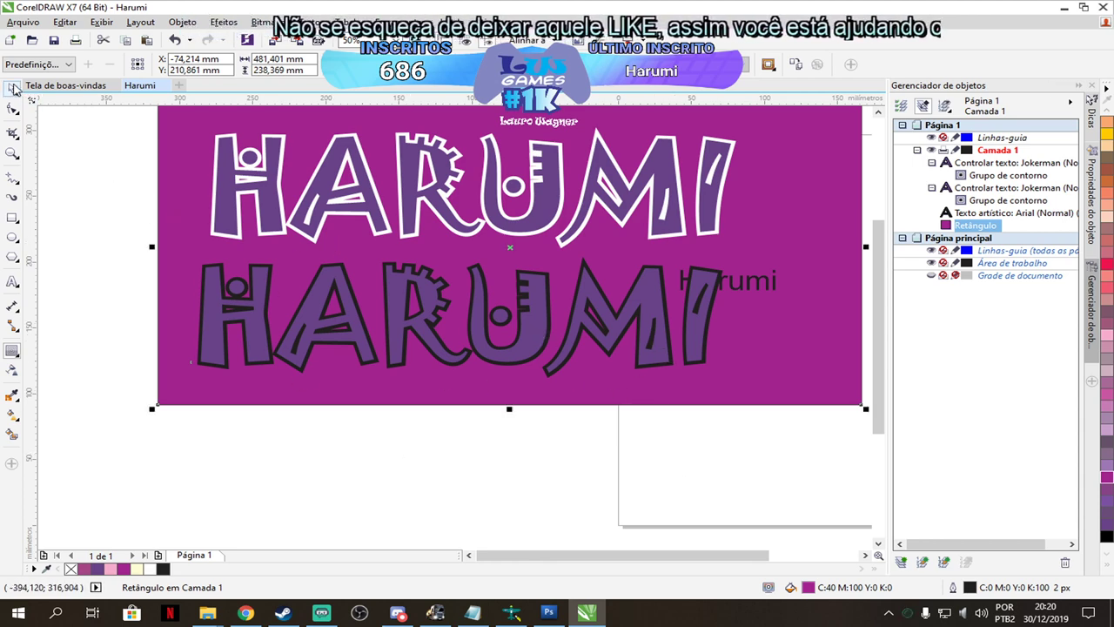
pyautogui.click(158, 554)
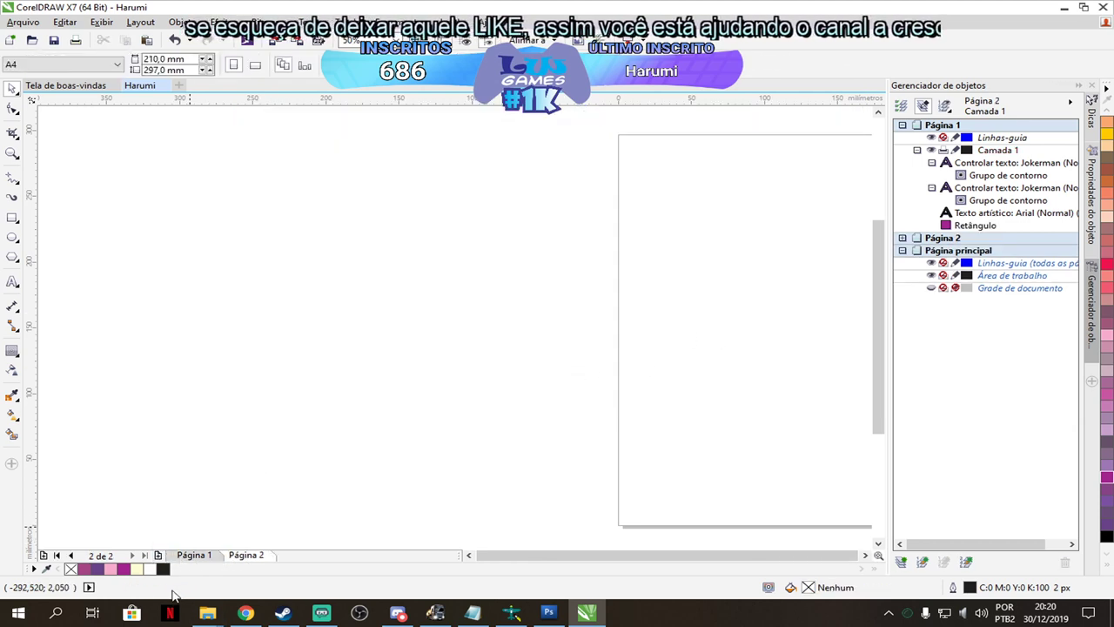
pyautogui.click(199, 555)
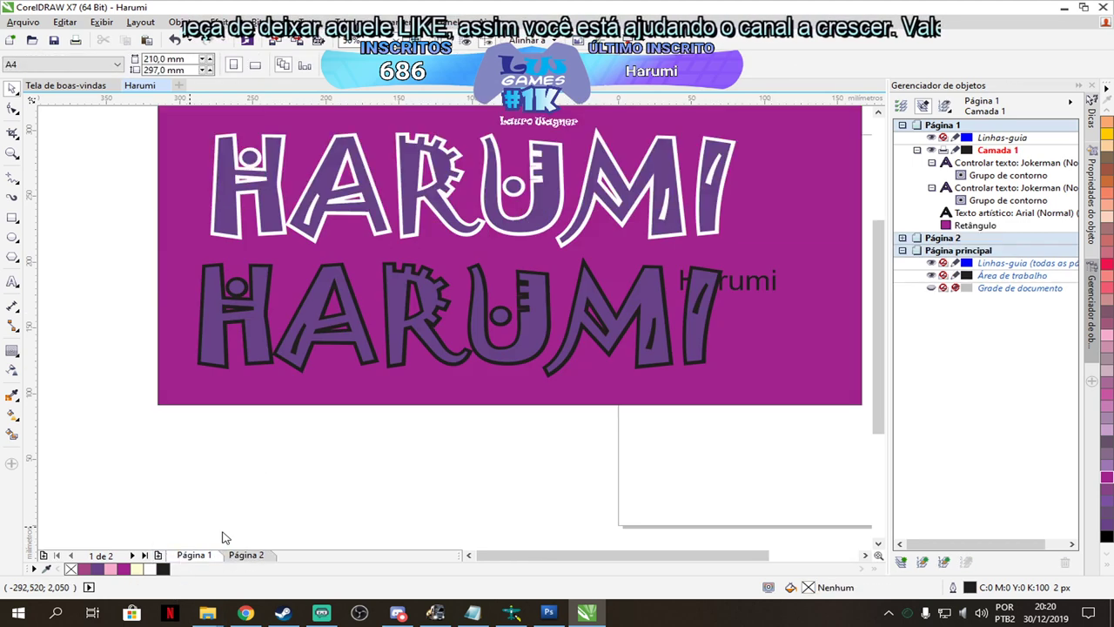
pyautogui.click(432, 319)
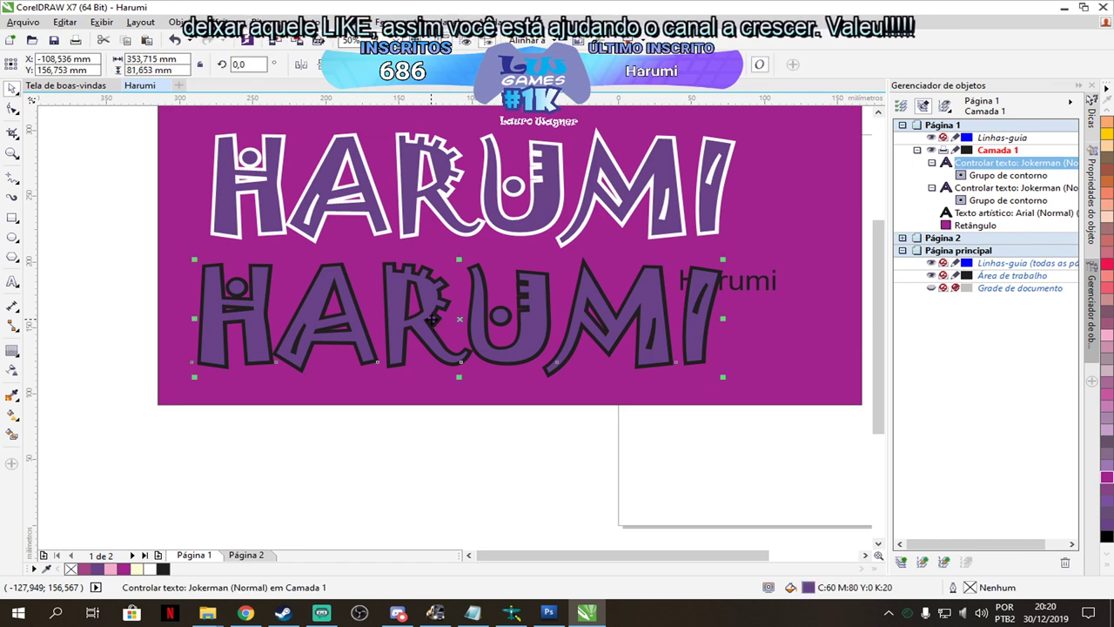
# Delete the plain Arial text and the magenta background rectangle from page 1.
pyautogui.click(759, 286)
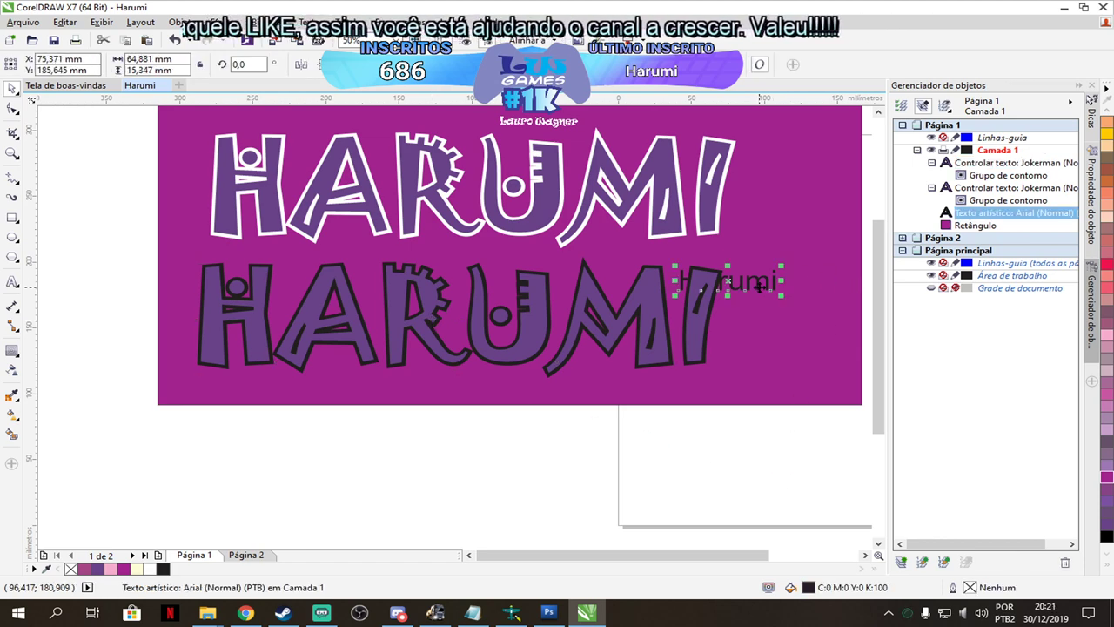
pyautogui.press('Delete')
pyautogui.click(794, 331)
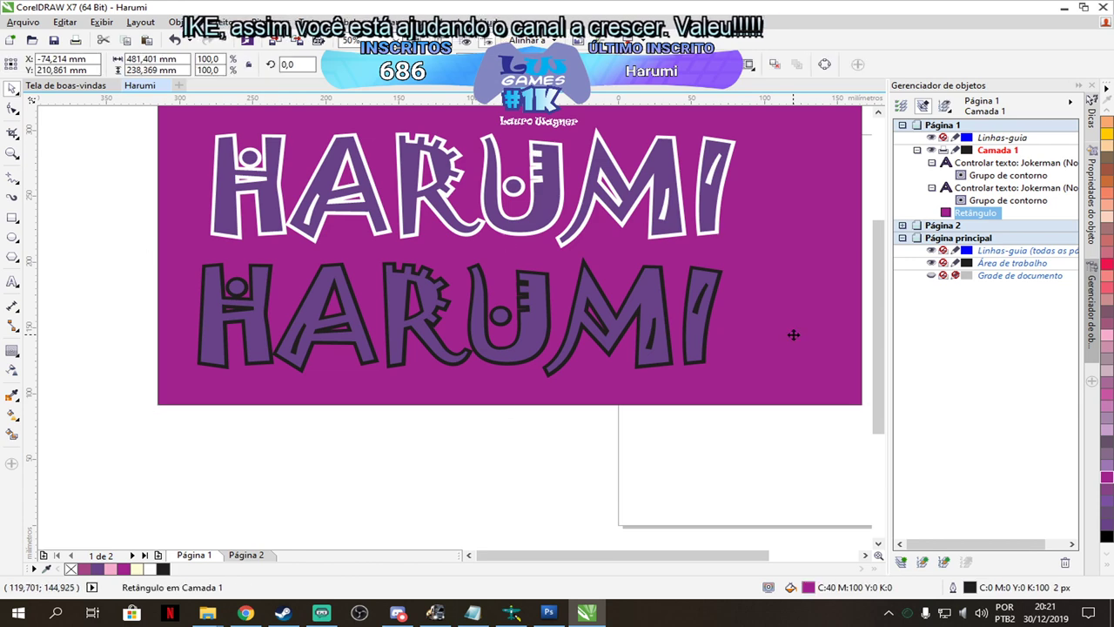
pyautogui.press('Delete')
# Cut the black-outlined HARUMI lettering from page 1 and paste it onto page 2.
pyautogui.moveTo(804, 251); pyautogui.dragTo(129, 405)
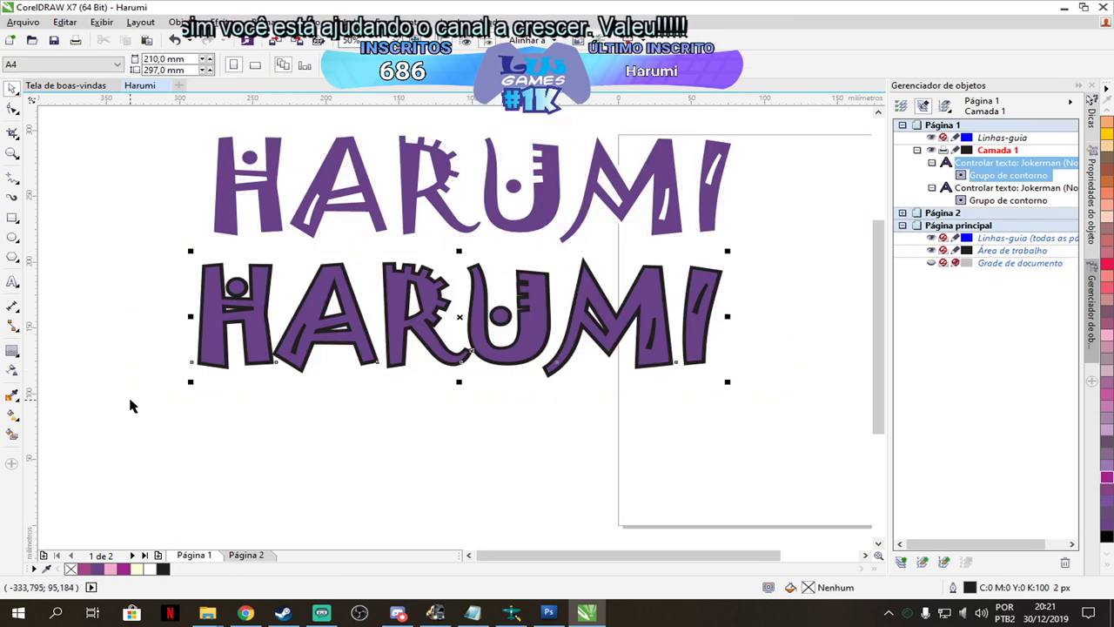
pyautogui.hotkey('ctrl', 'x')
pyautogui.click(256, 557)
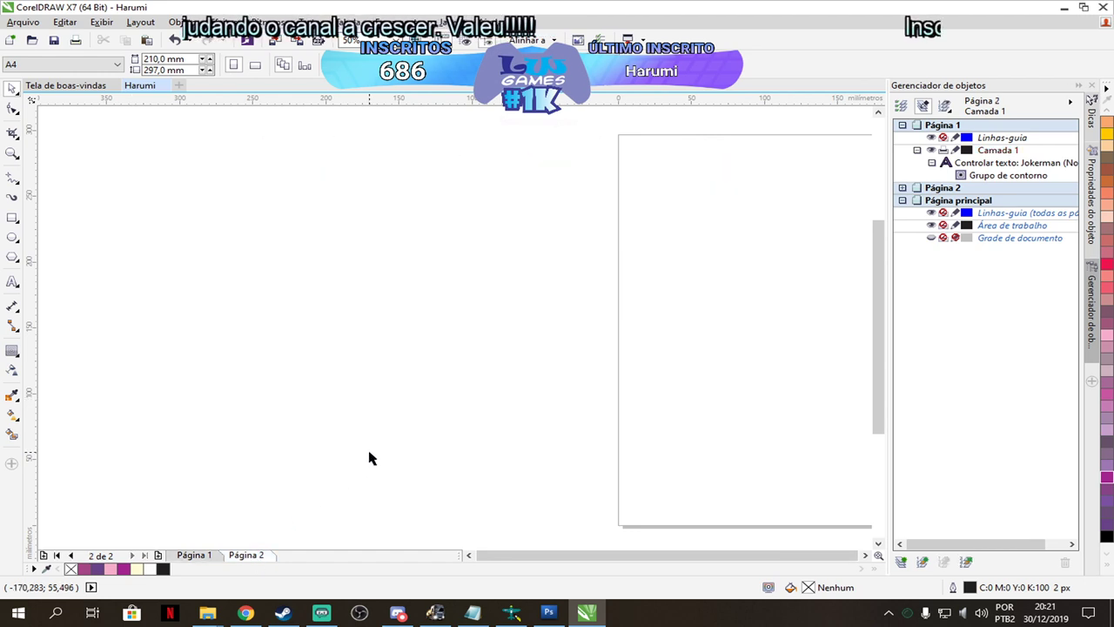
pyautogui.hotkey('ctrl', 'v')
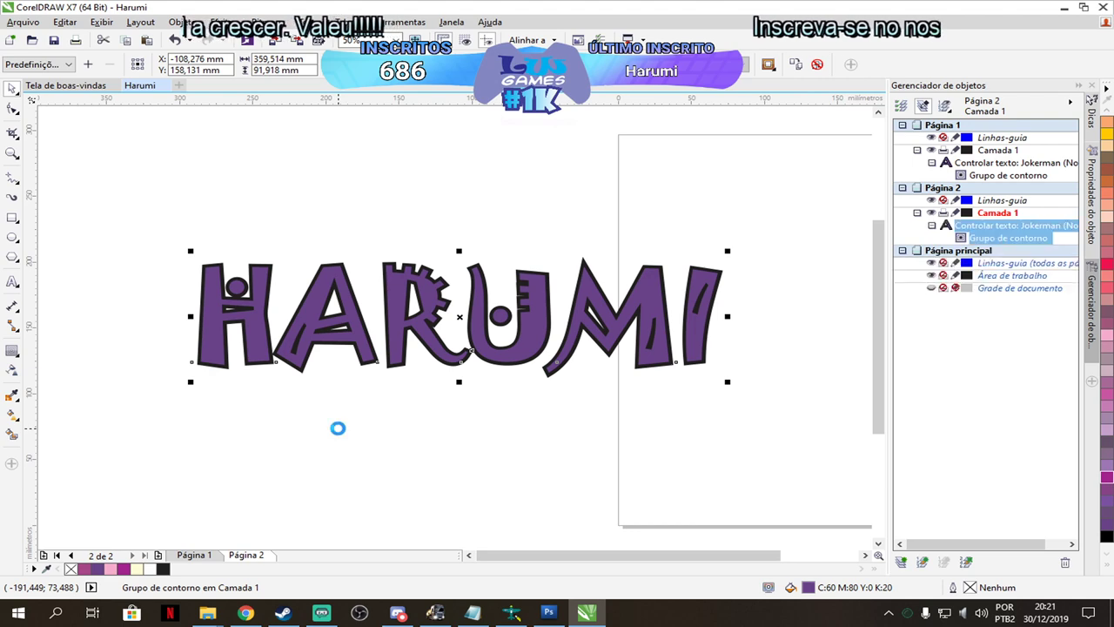
# Export page 2's black-outlined lettering as a JPEG named Harumi Rp in the desktop folder G7 1350, keeping the default JPEG settings.
pyautogui.hotkey('ctrl', 'e')
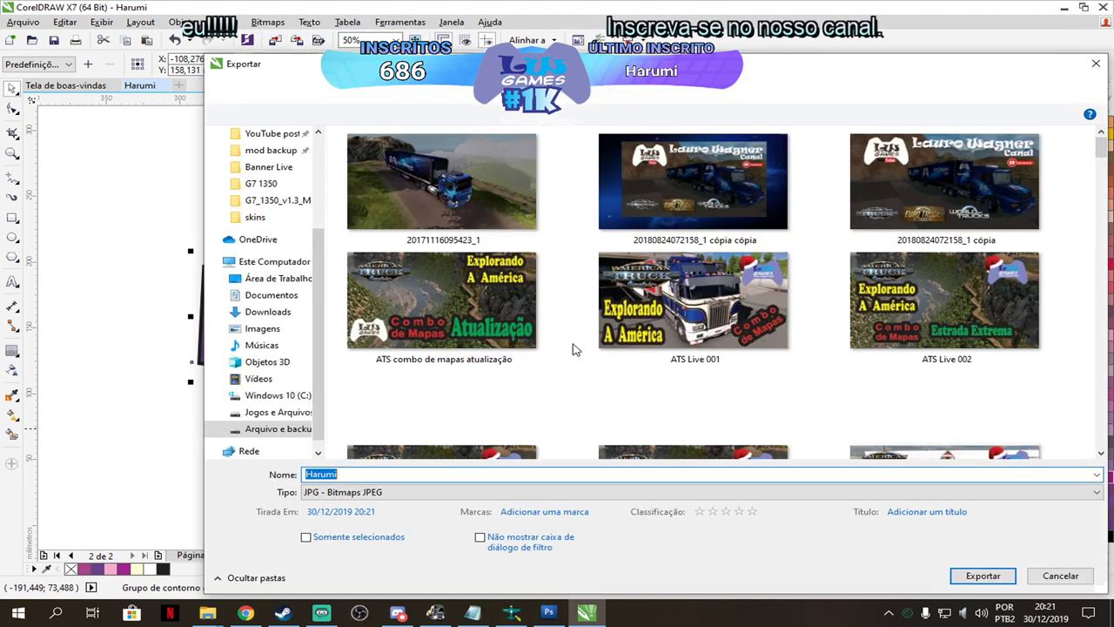
pyautogui.click(287, 280)
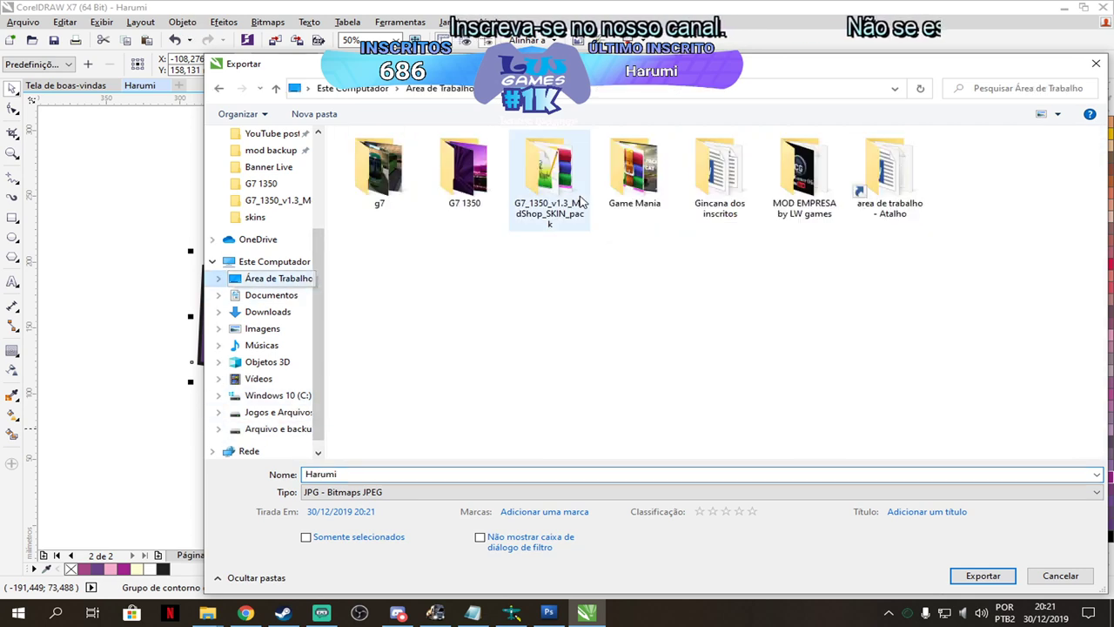
pyautogui.click(474, 181)
pyautogui.doubleClick(477, 193)
pyautogui.click(363, 473)
pyautogui.doubleClick(357, 473)
pyautogui.click(355, 473)
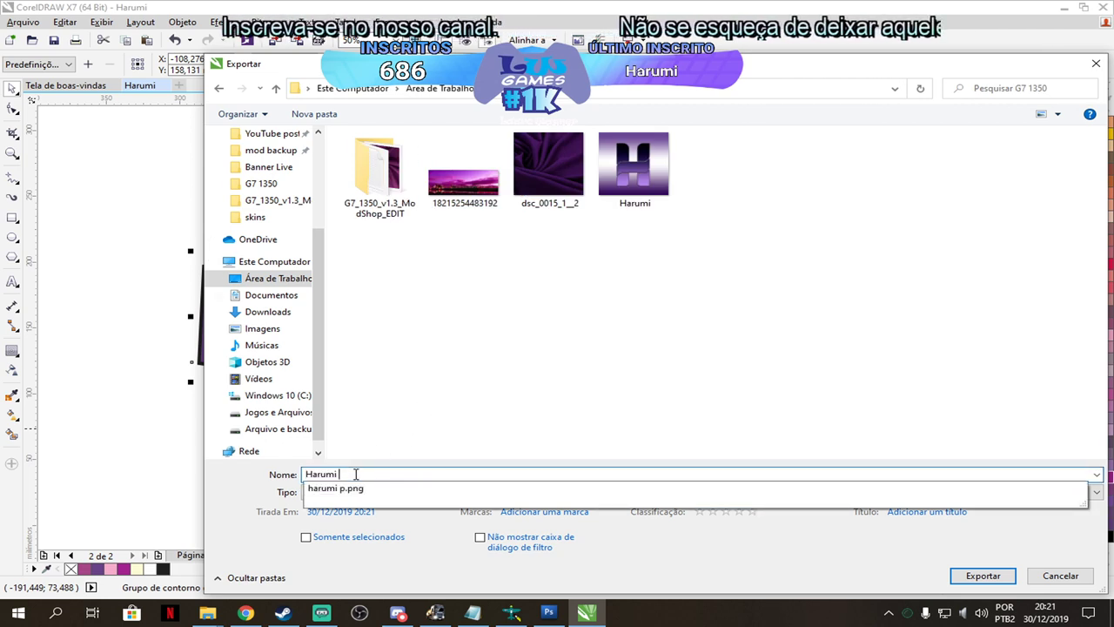
pyautogui.write('R')
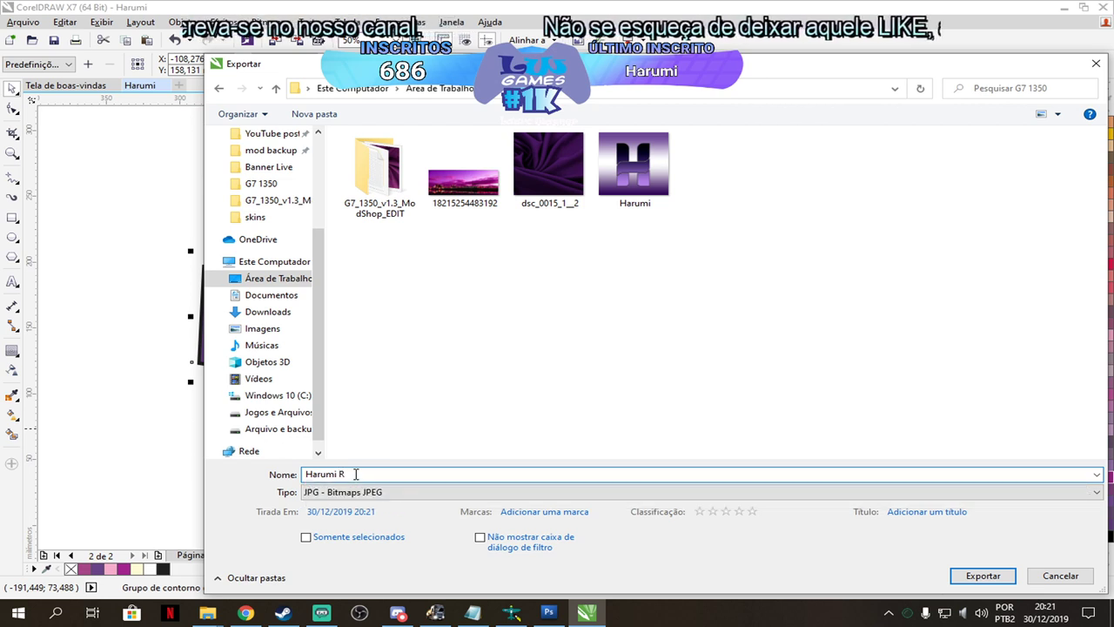
pyautogui.write('p')
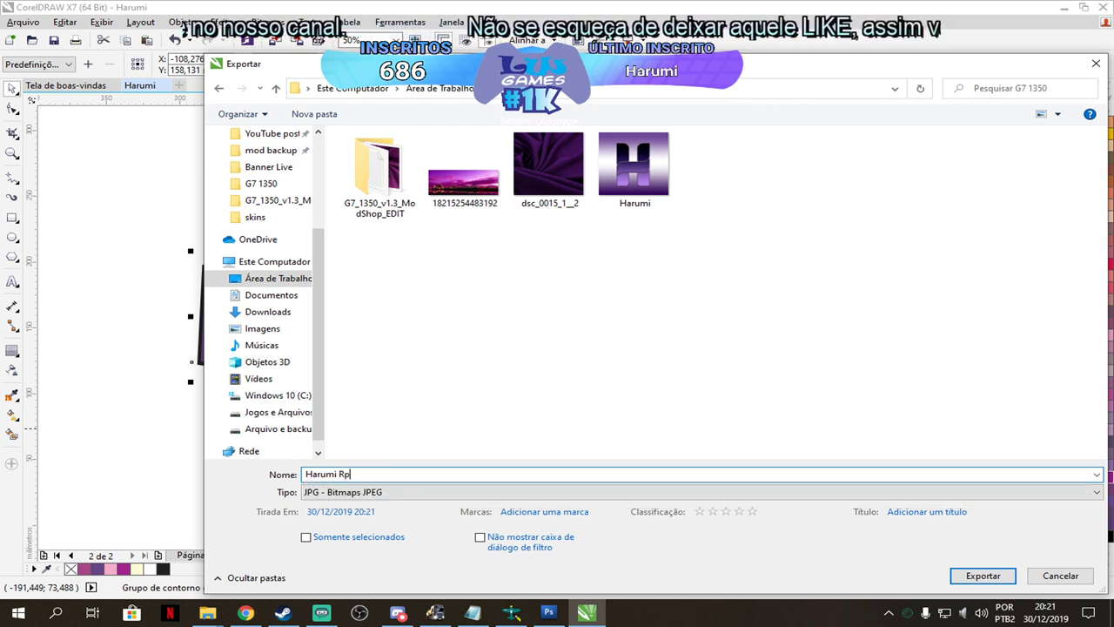
pyautogui.click(972, 578)
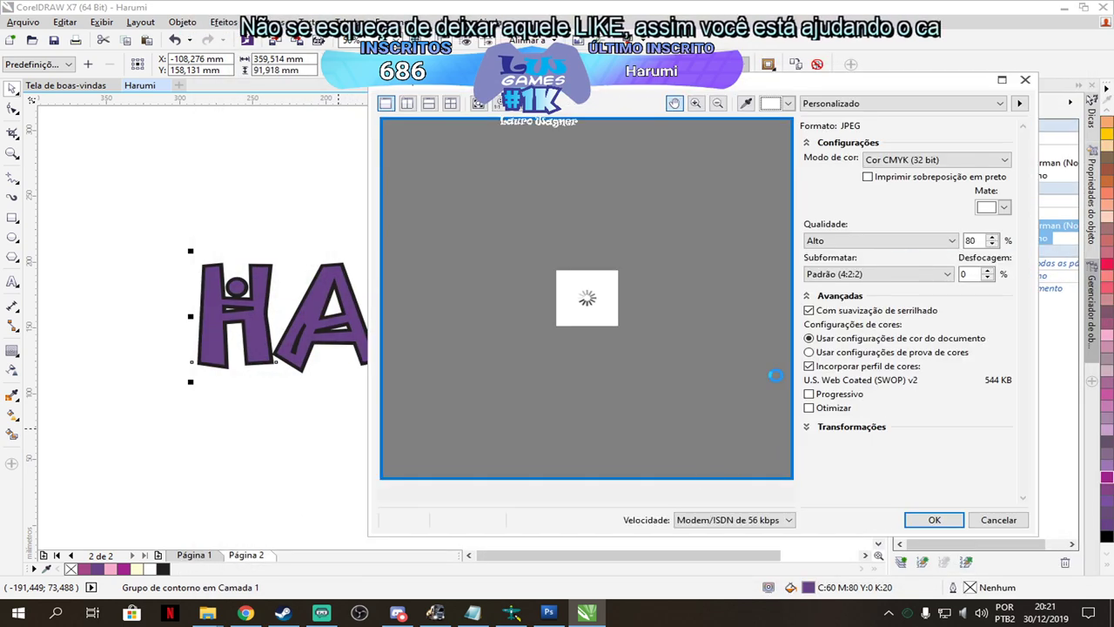
pyautogui.click(935, 521)
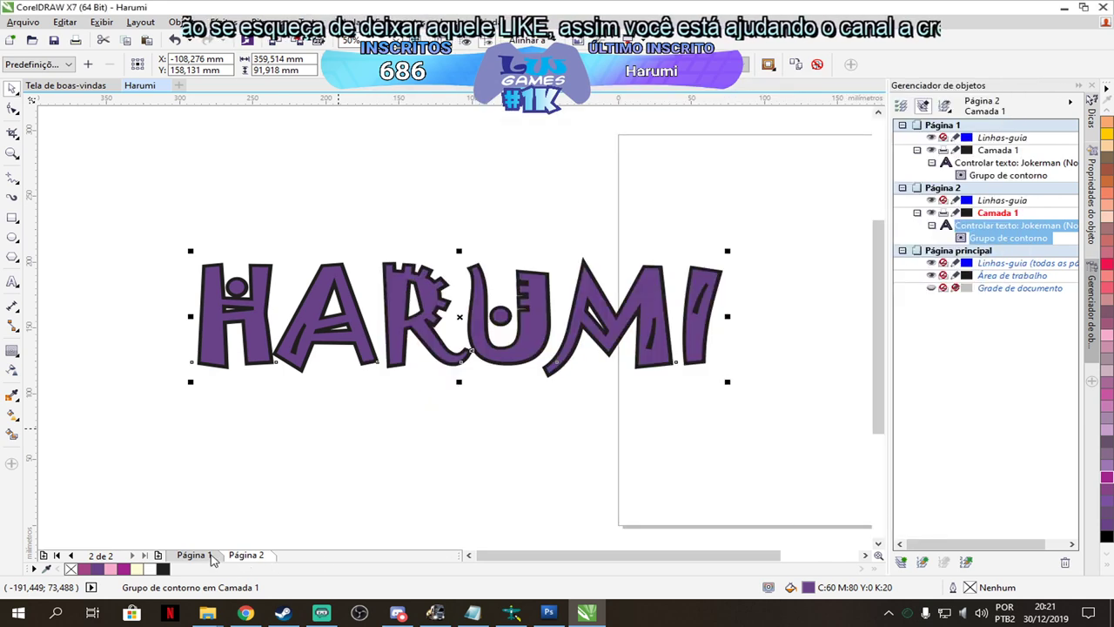
# Export page 1's white-outlined HARUMI lettering as a JPEG named Harumi Rb in the same folder.
pyautogui.click(194, 555)
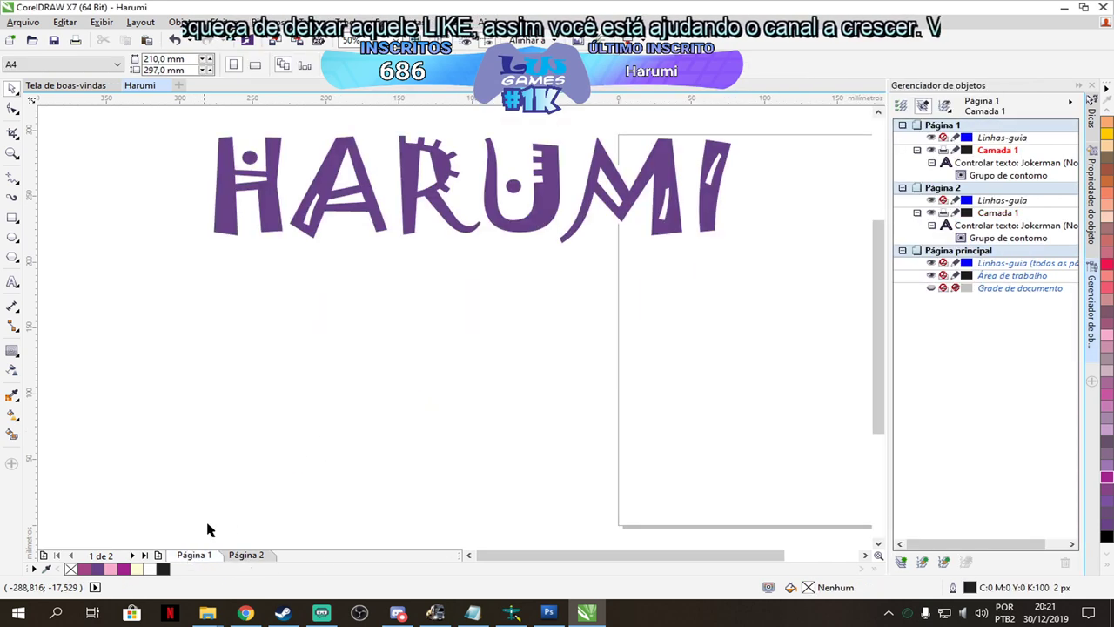
pyautogui.moveTo(103, 115); pyautogui.dragTo(850, 320)
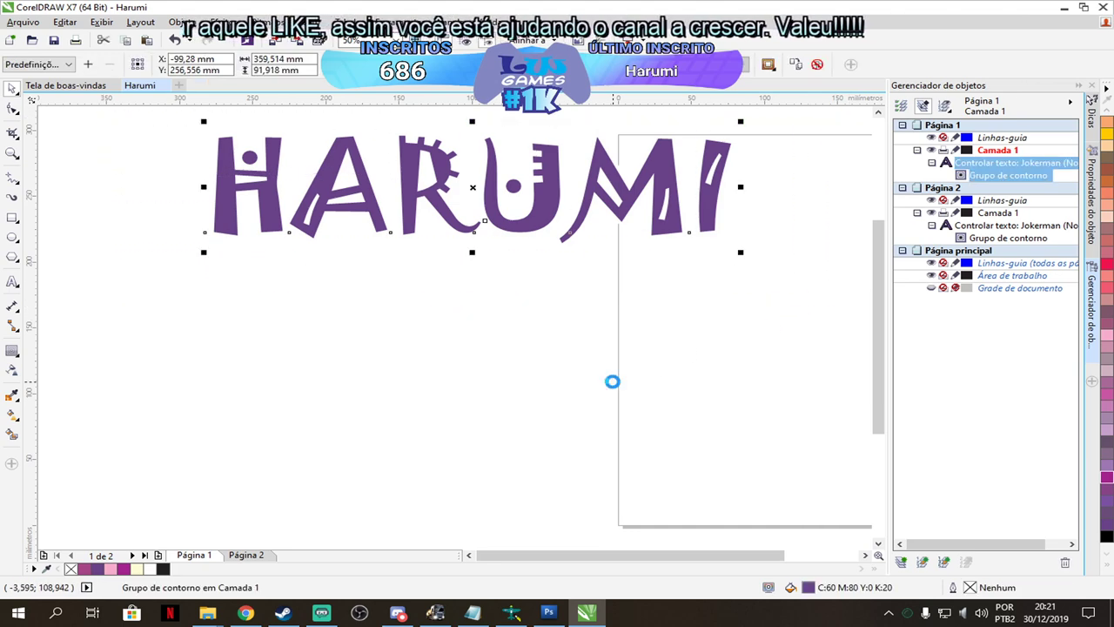
pyautogui.hotkey('ctrl', 'e')
pyautogui.click(394, 474)
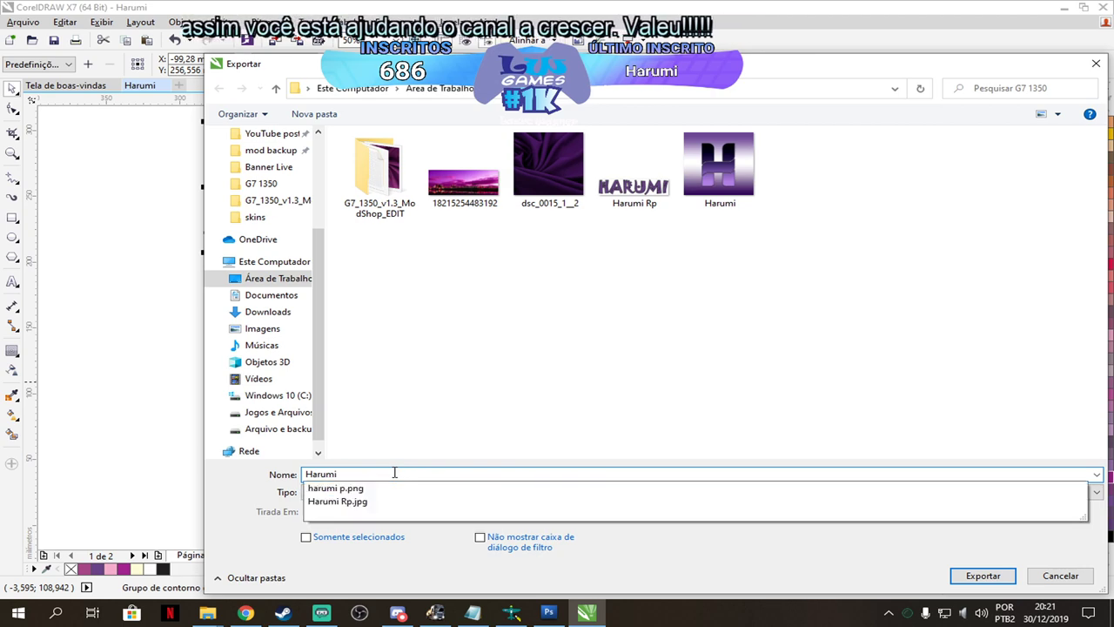
pyautogui.write('Rb')
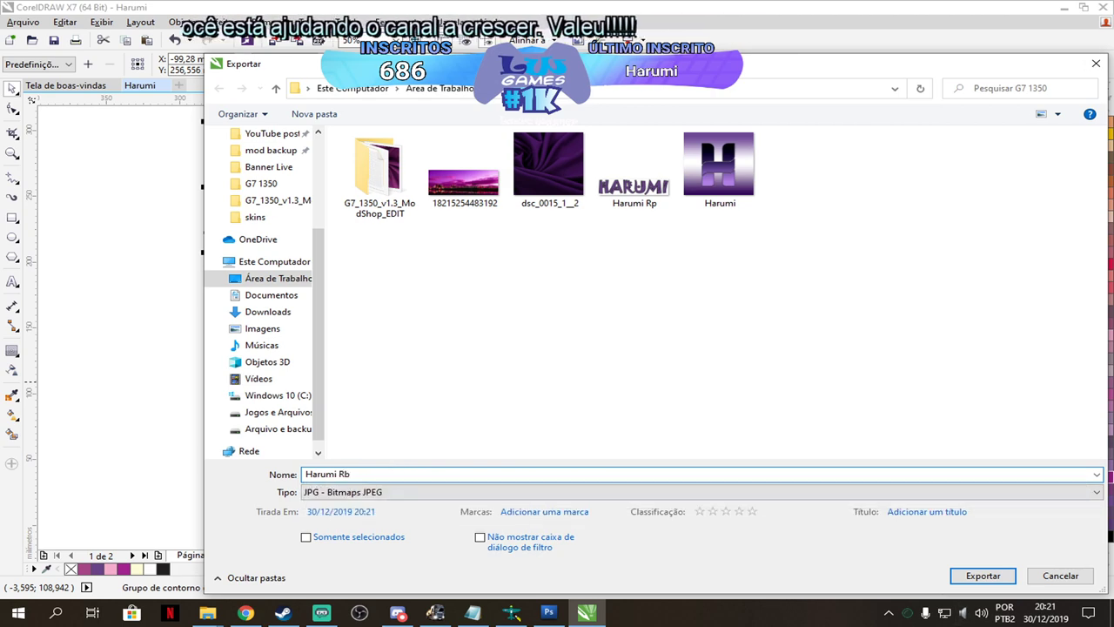
pyautogui.click(981, 576)
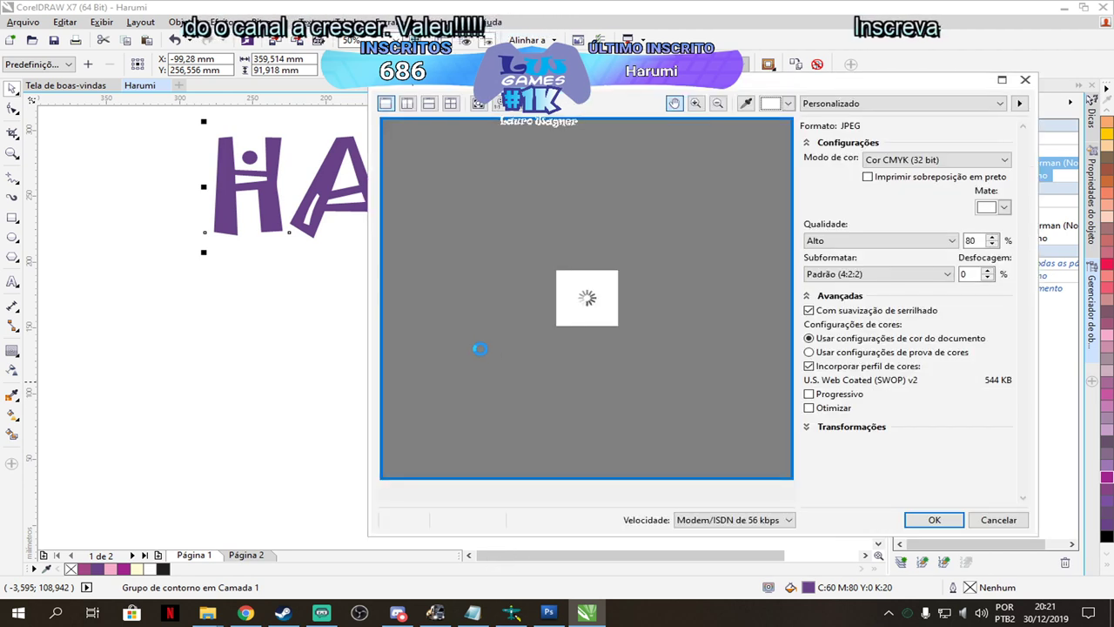
pyautogui.click(933, 519)
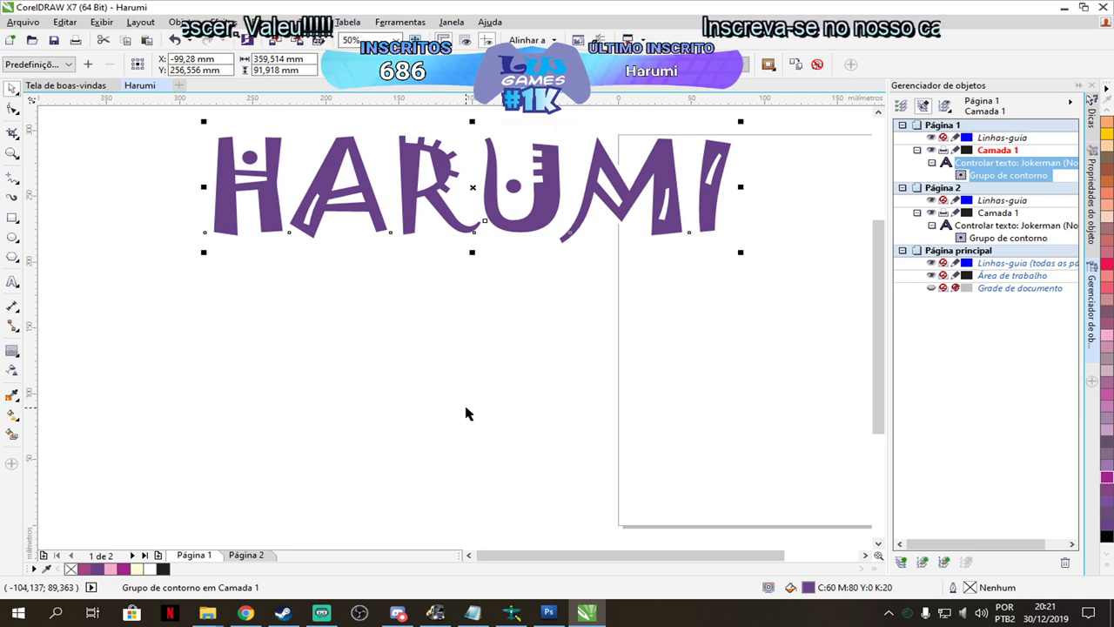
# Export the white-outlined lettering on page 1 as a transparent PNG named Harumi rb.
pyautogui.hotkey('ctrl', 'e')
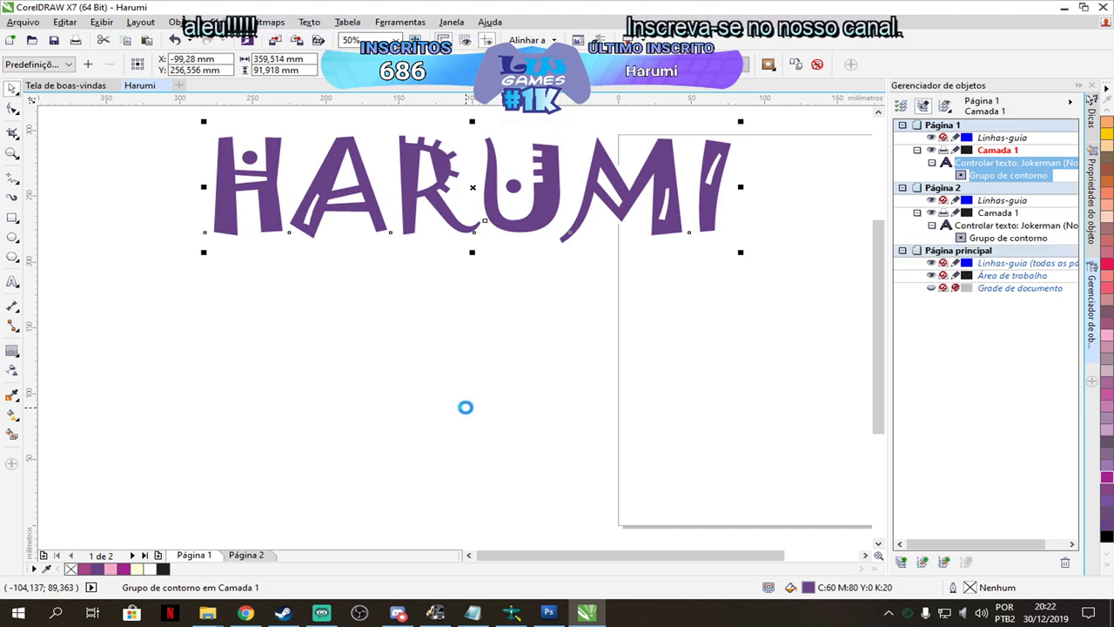
pyautogui.click(395, 492)
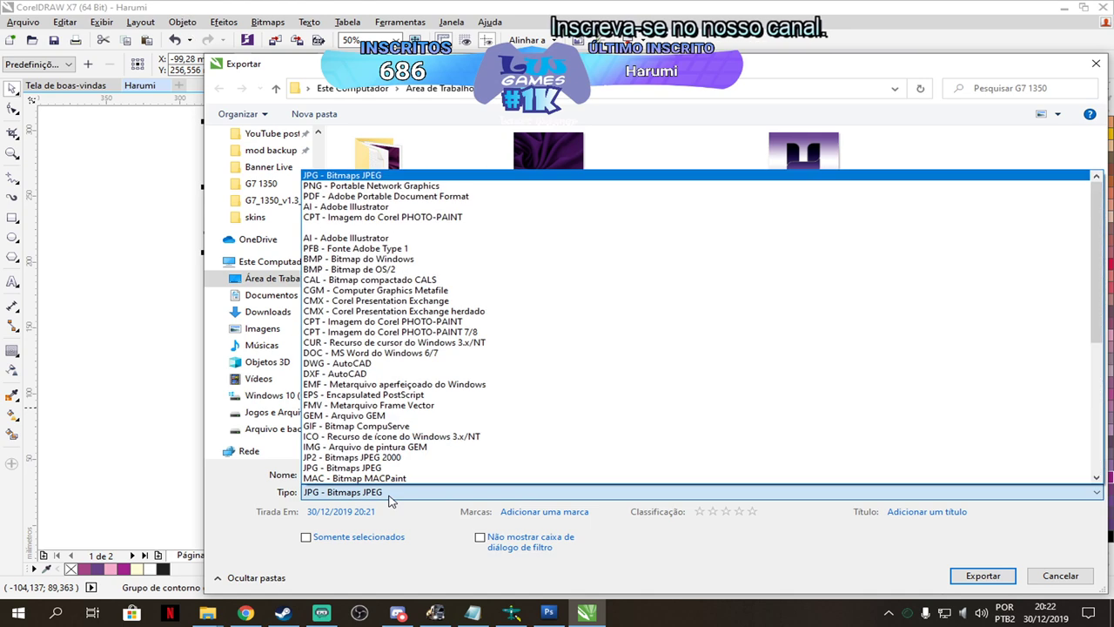
pyautogui.click(353, 185)
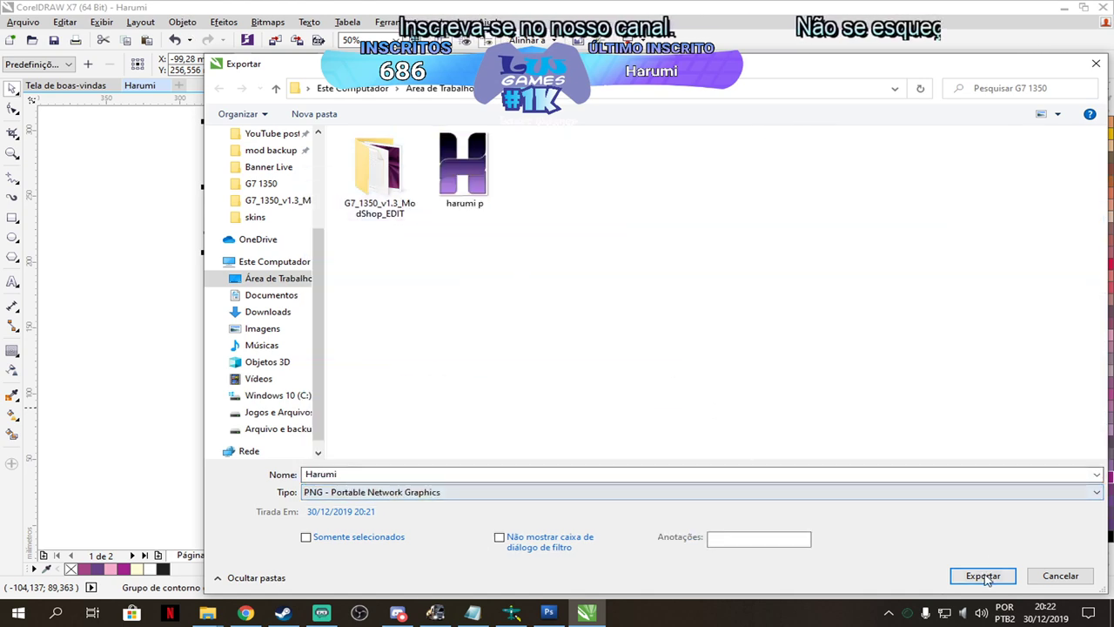
pyautogui.click(353, 474)
pyautogui.click(355, 474)
pyautogui.write('rb')
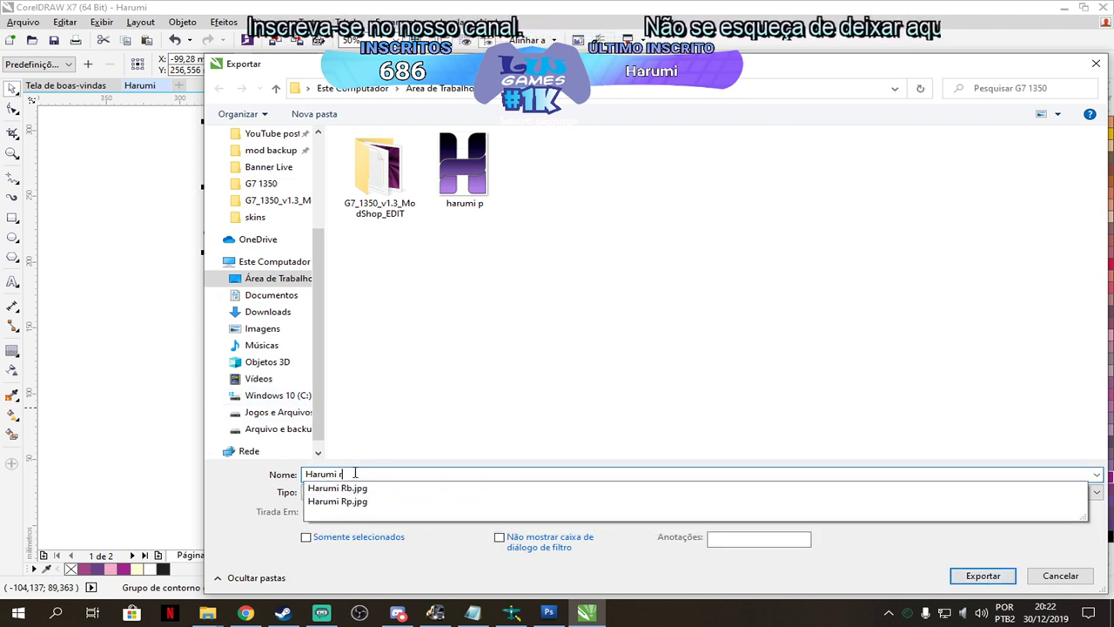
pyautogui.click(983, 575)
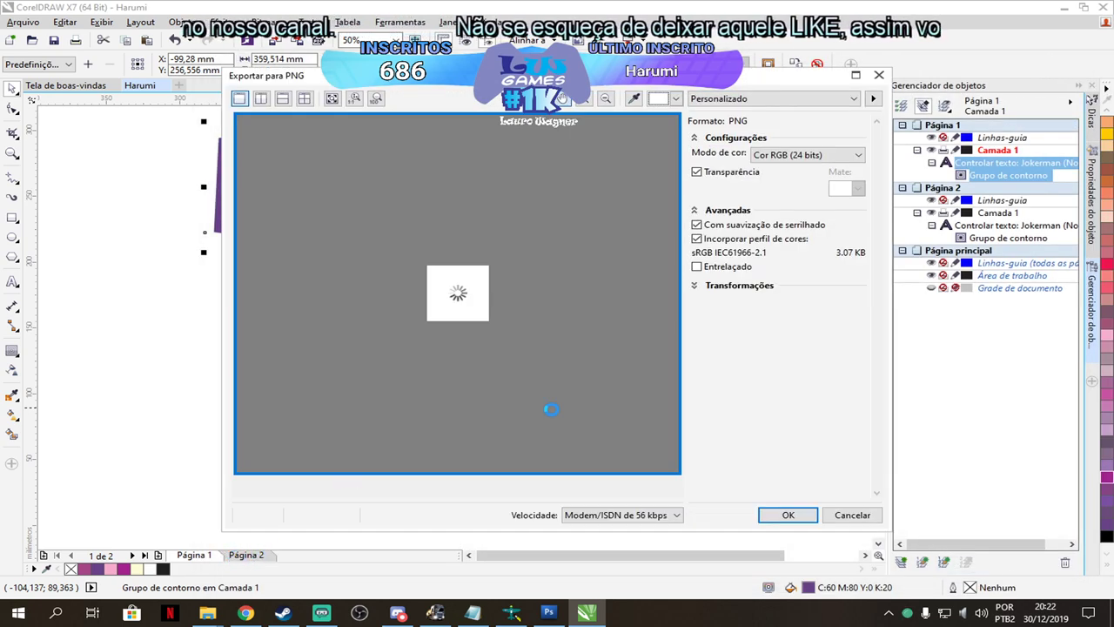
pyautogui.click(786, 515)
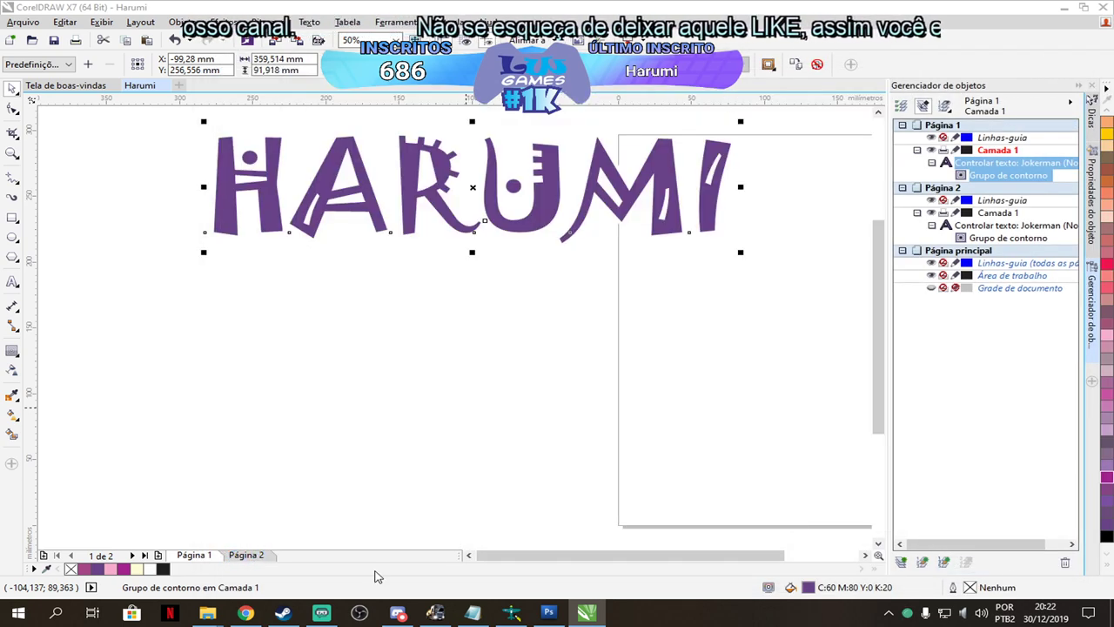
# Go to page 2 and try to export its lettering as a PNG named Harumi rb, declining to replace the existing file.
pyautogui.click(247, 555)
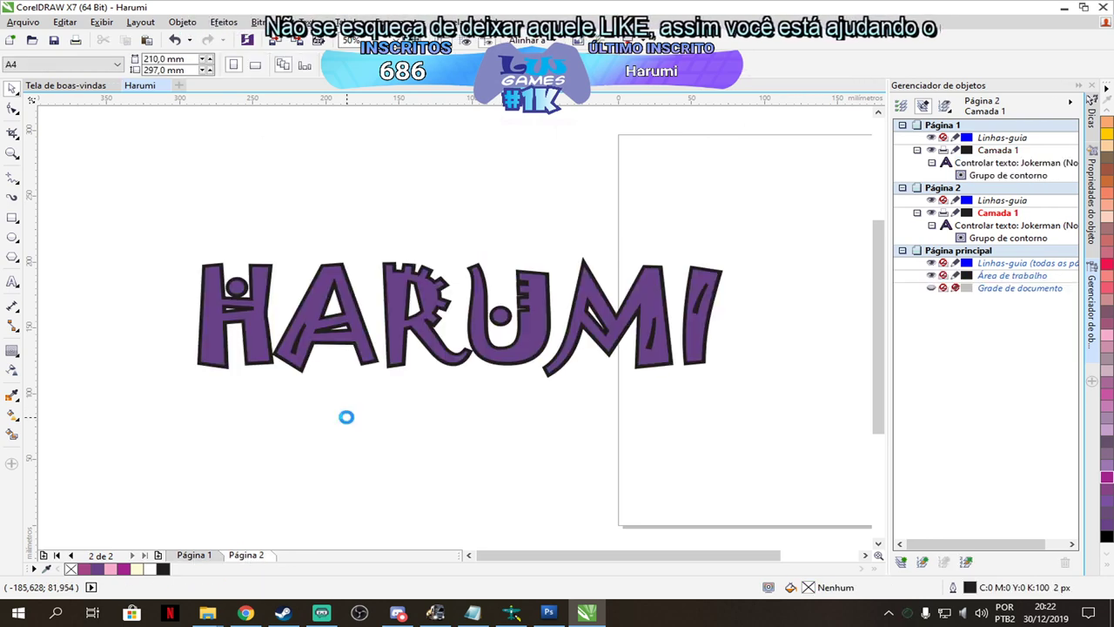
pyautogui.hotkey('ctrl', 'e')
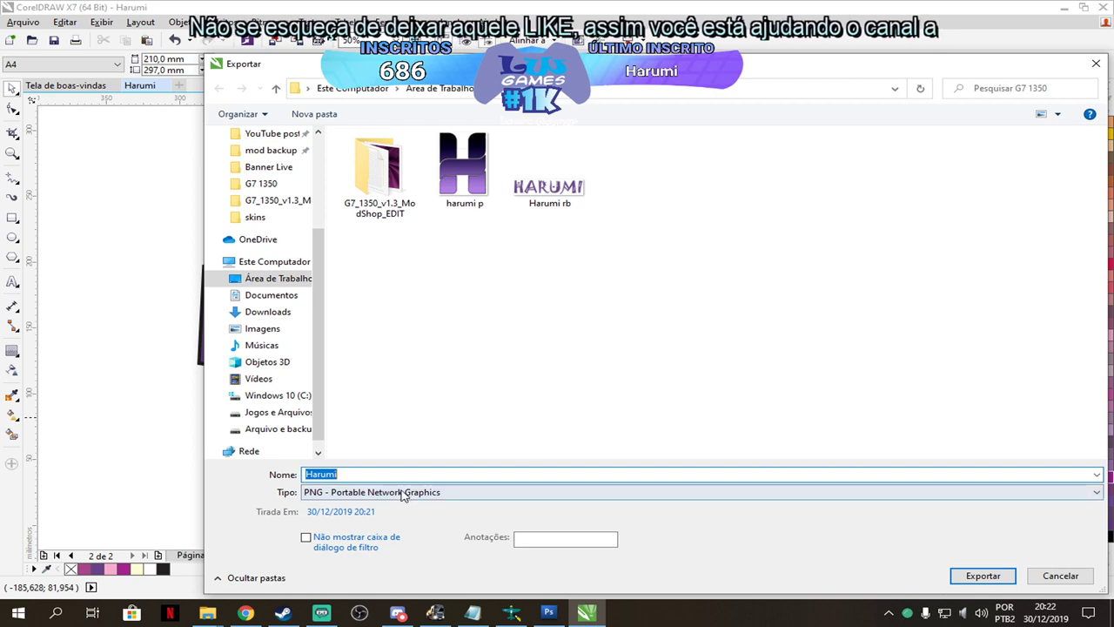
pyautogui.click(402, 493)
pyautogui.click(402, 493)
pyautogui.doubleClick(396, 473)
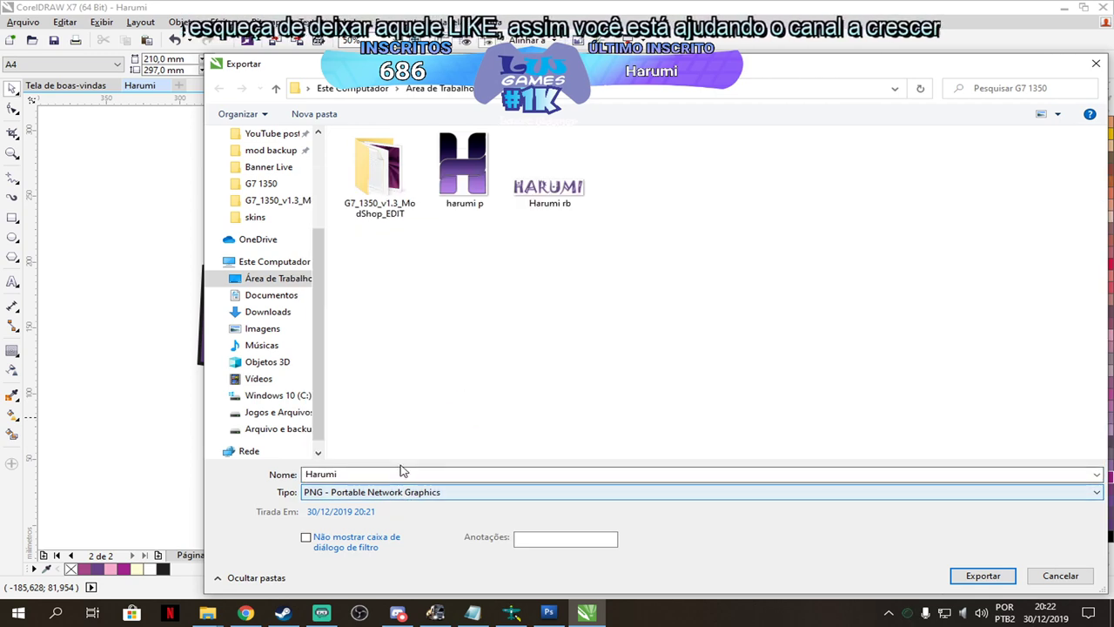
pyautogui.click(390, 473)
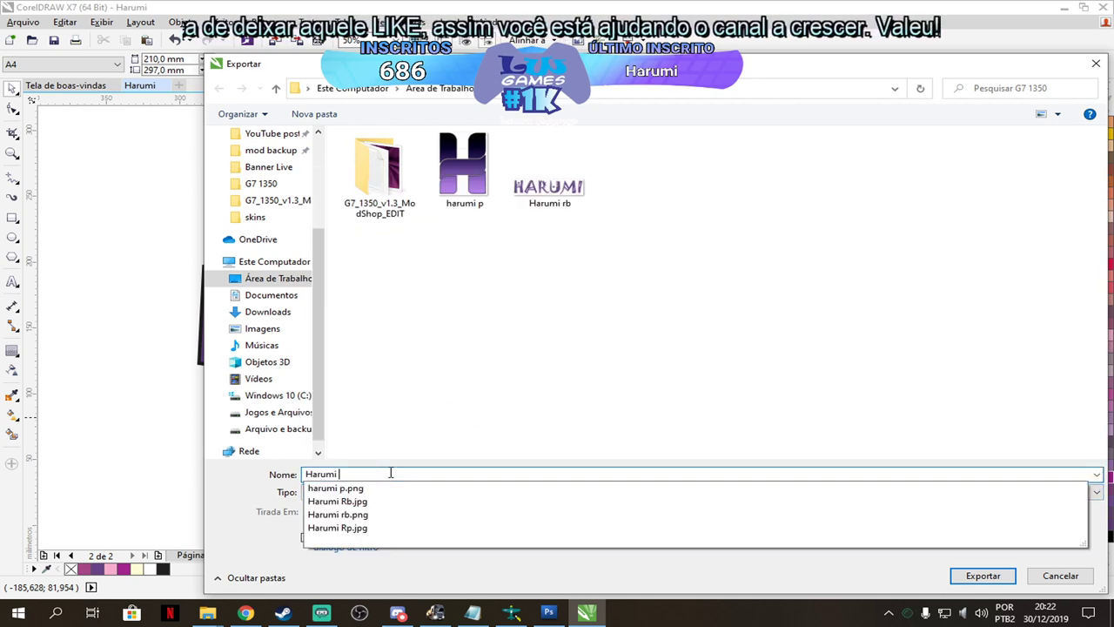
pyautogui.write('rb')
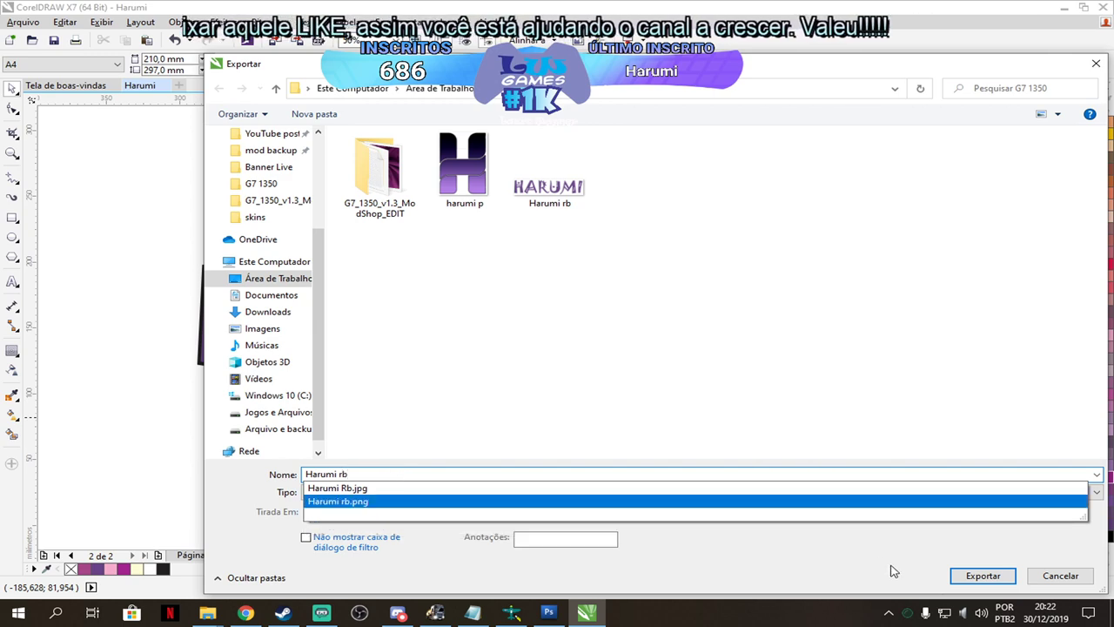
pyautogui.click(998, 578)
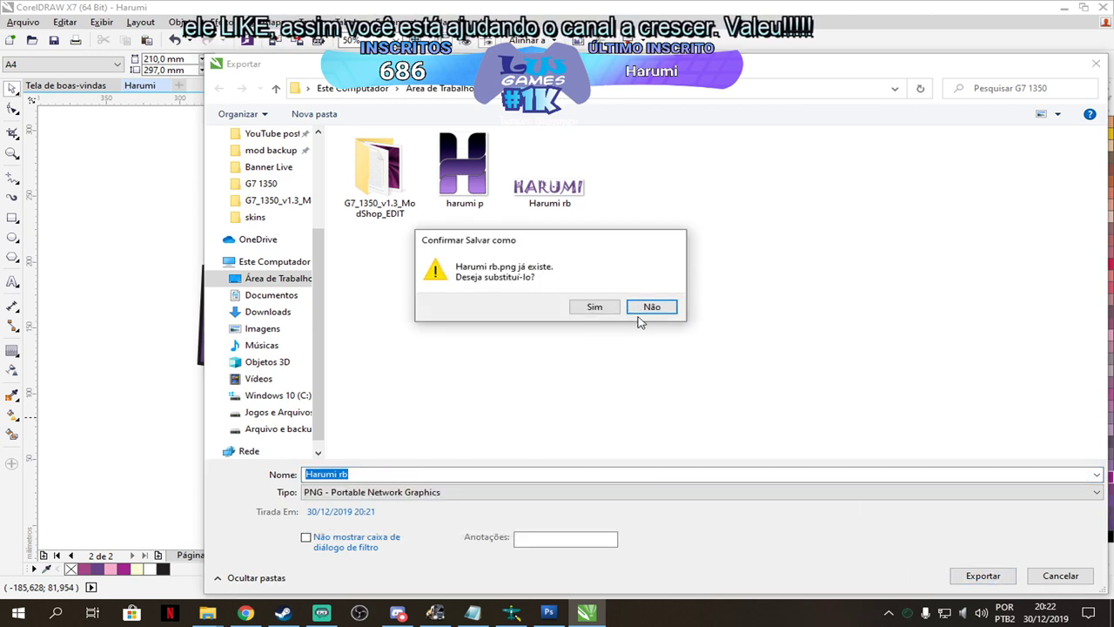
pyautogui.click(640, 315)
# Change the export name to Harumi rp, export page 2's lettering as a transparent PNG, and return to Photoshop.
pyautogui.click(366, 472)
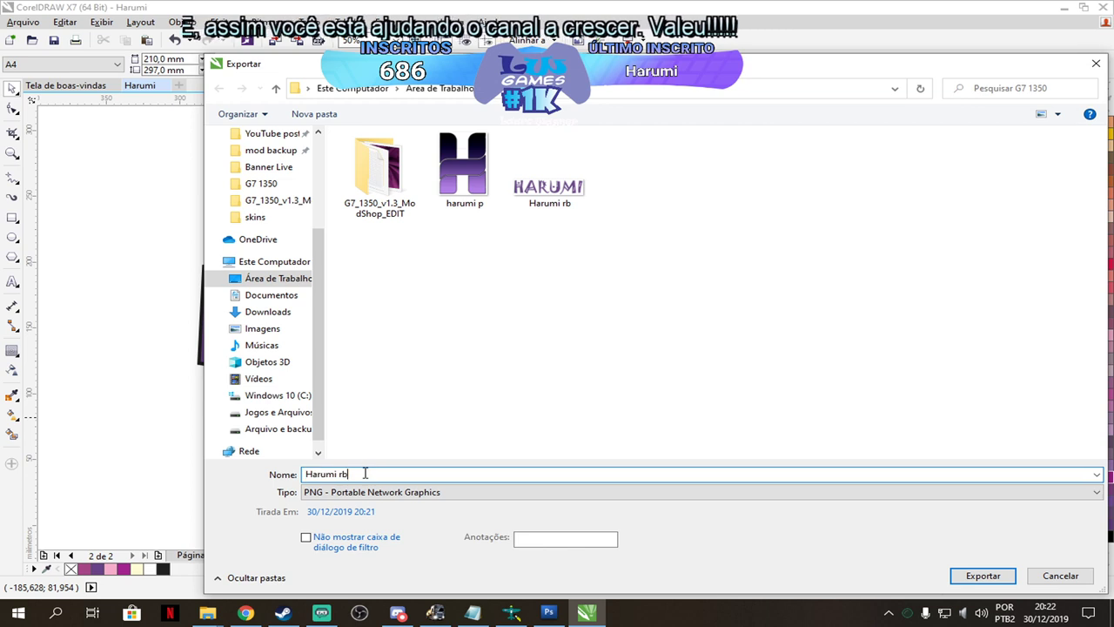
pyautogui.press('BackSpace')
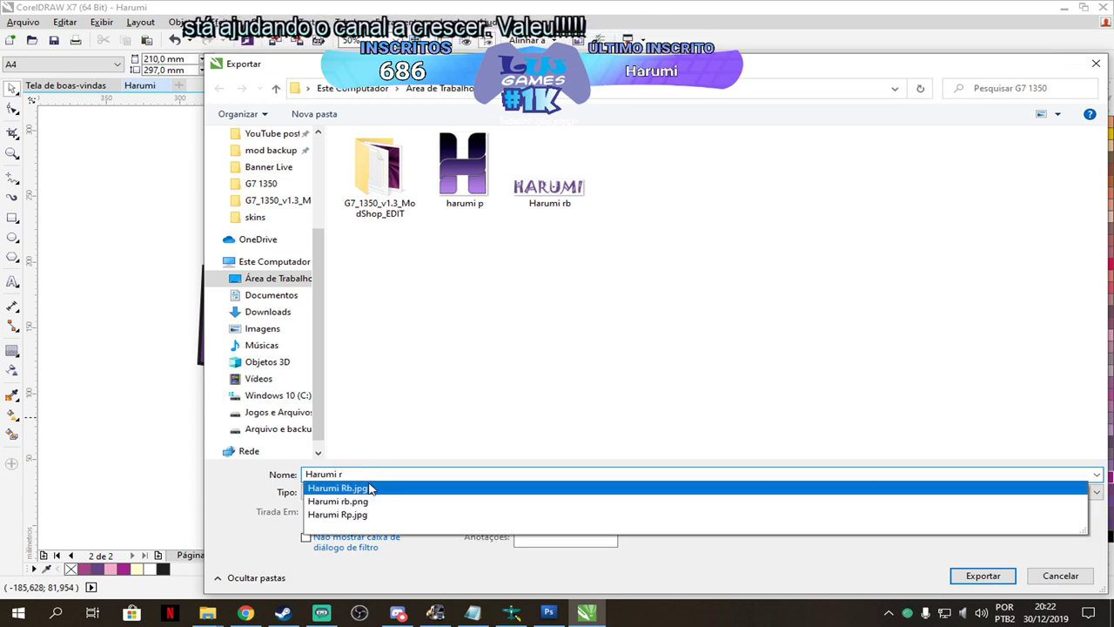
pyautogui.write('p')
pyautogui.click(964, 577)
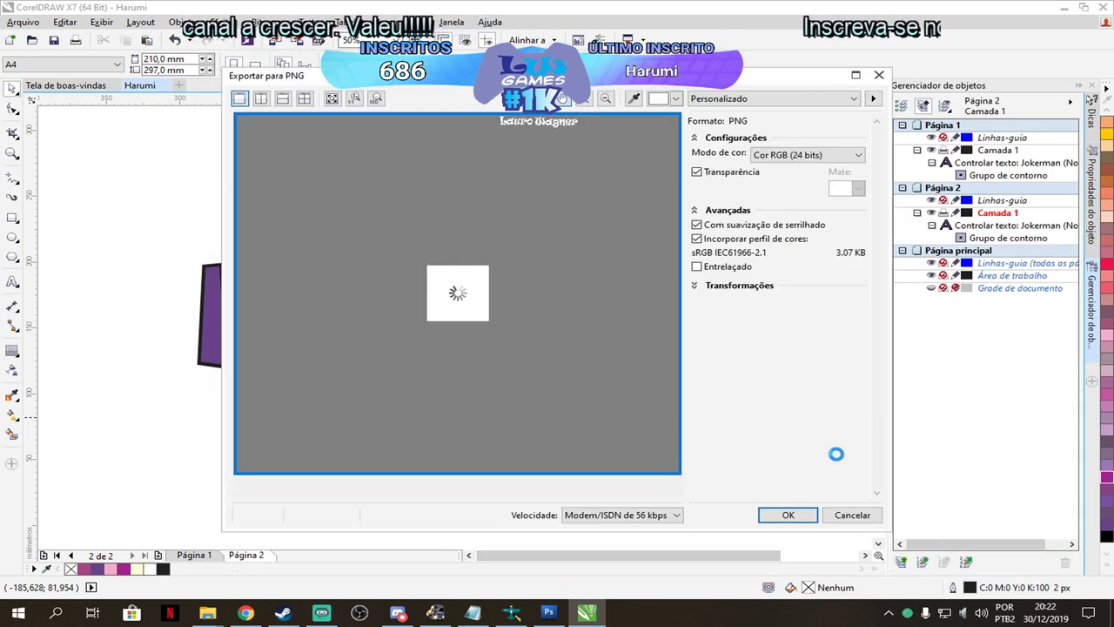
pyautogui.click(786, 514)
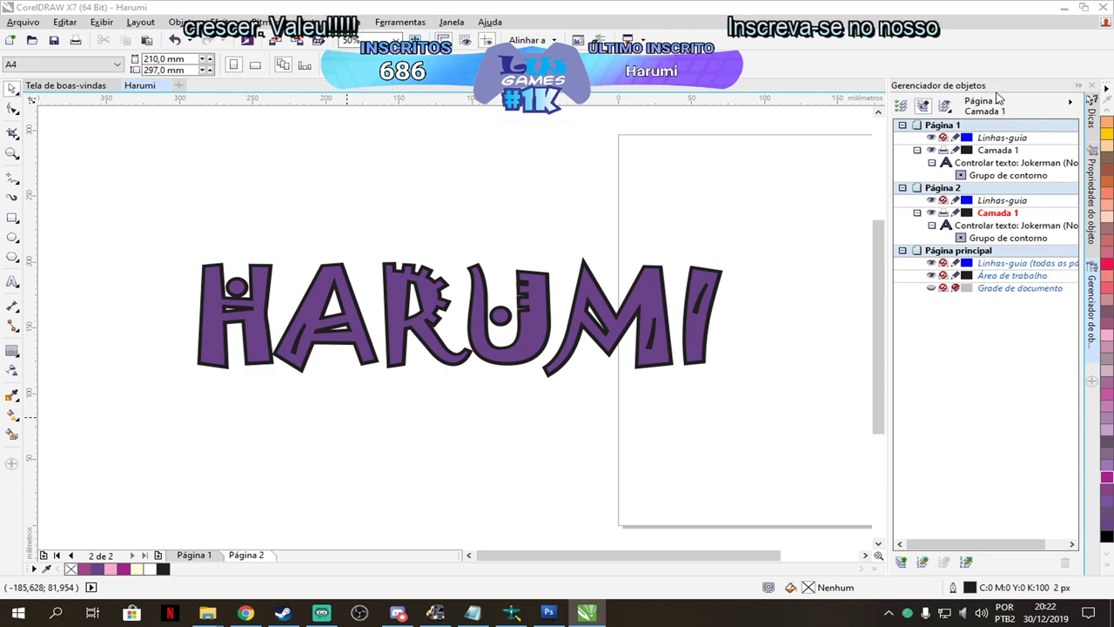
pyautogui.click(1062, 9)
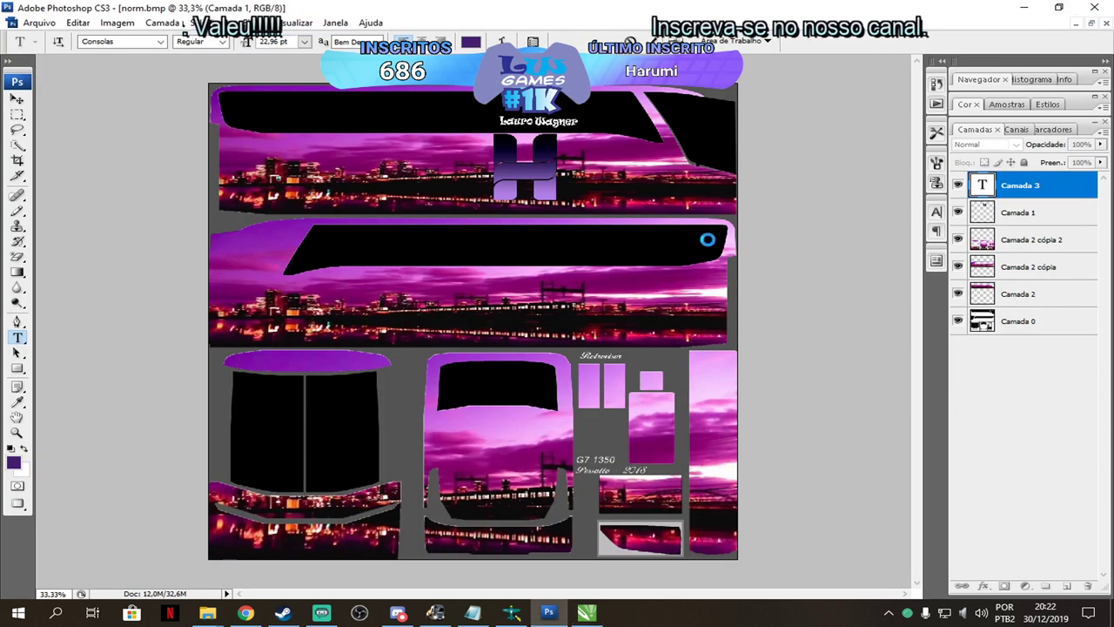
# Reduce the Photoshop window and select the Harumi rb and Harumi rp PNG files in the G7 1350 folder.
pyautogui.click(1059, 8)
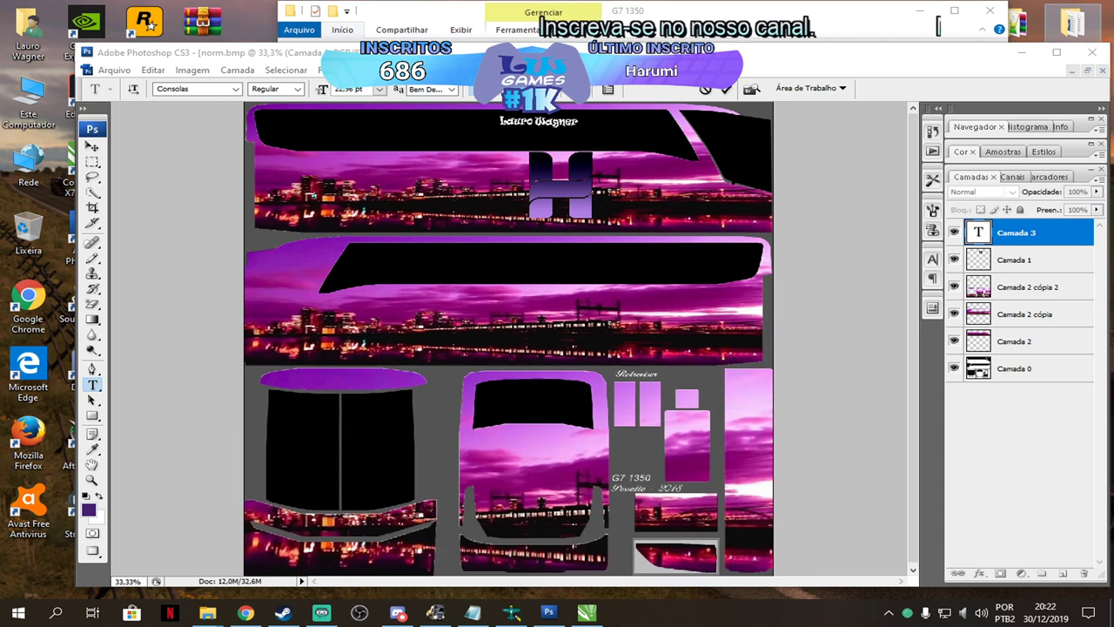
pyautogui.click(207, 613)
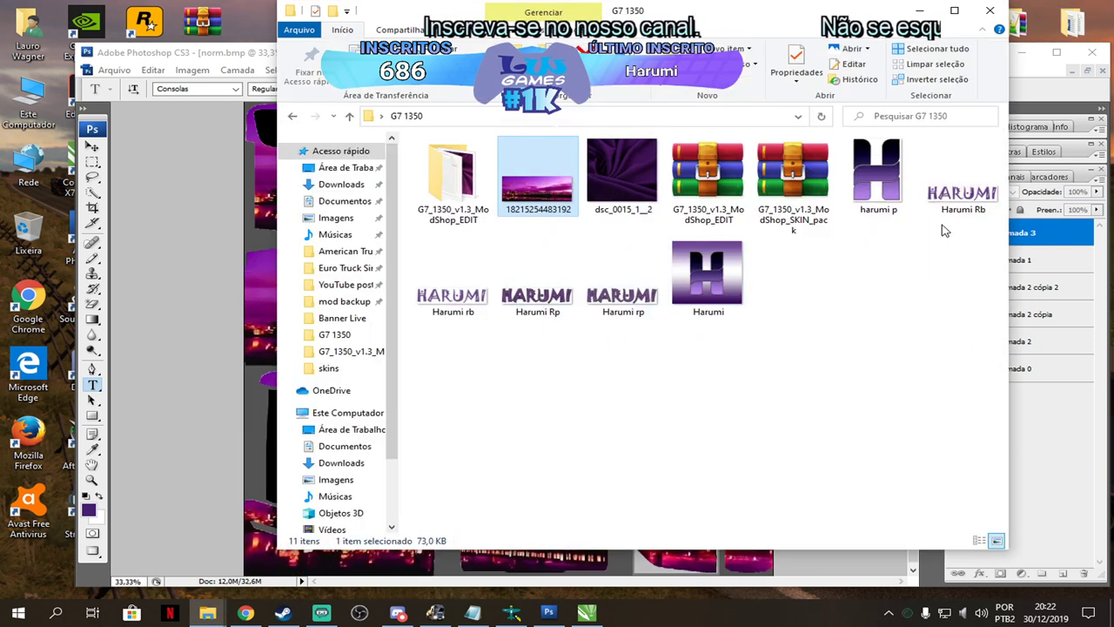
pyautogui.click(957, 196)
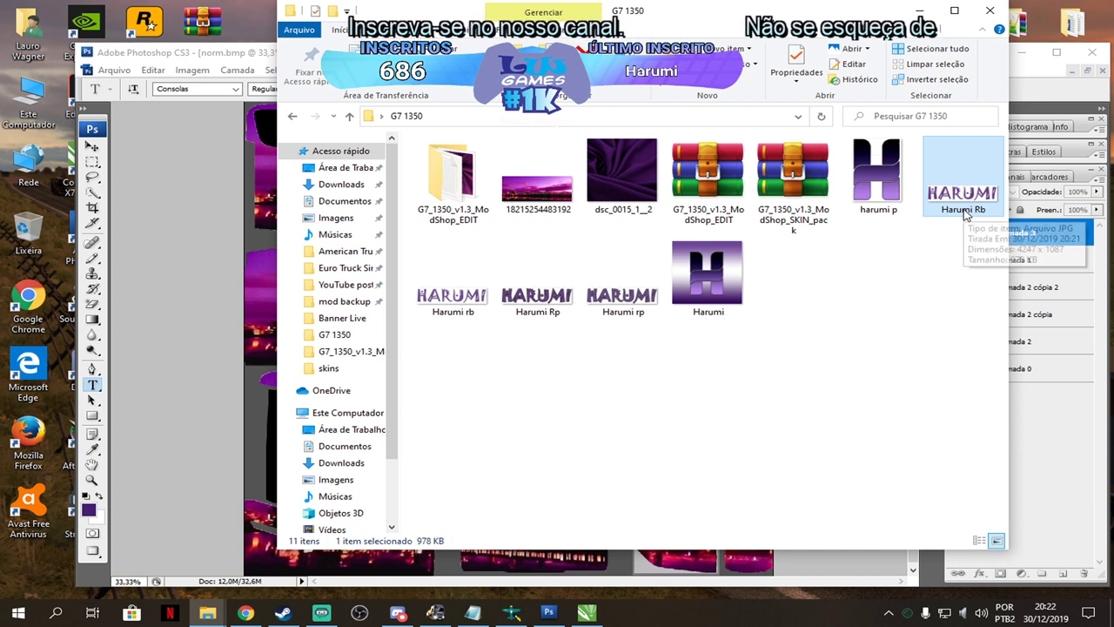
pyautogui.click(450, 305)
pyautogui.click(629, 313)
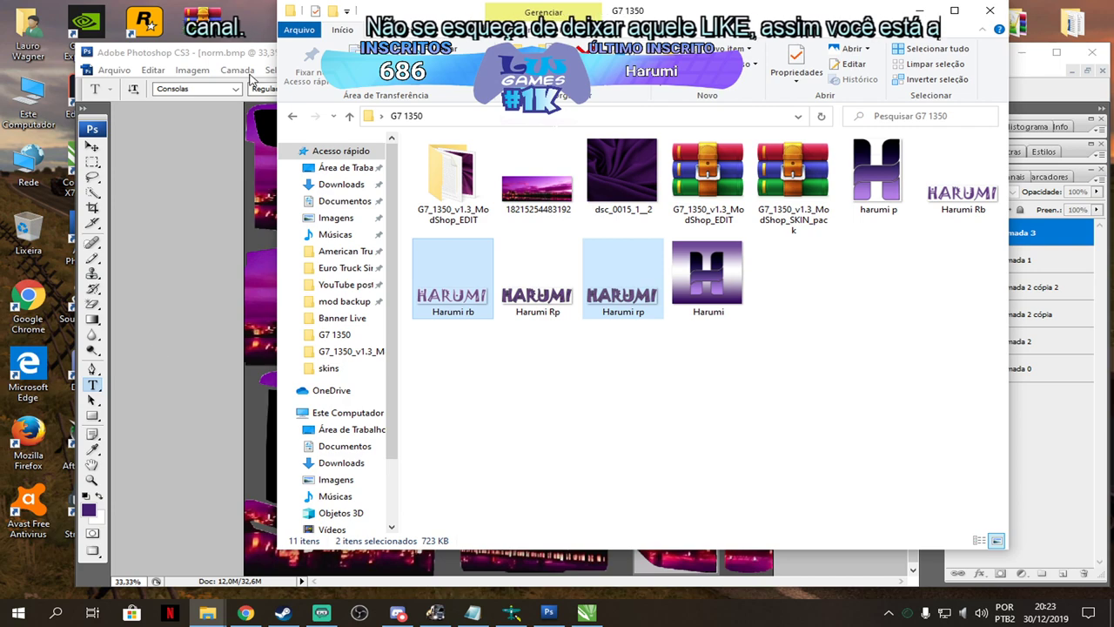
# Shift the Photoshop window clear of the folder and try to bring the selected HARUMI lettering images into it.
pyautogui.click(250, 58)
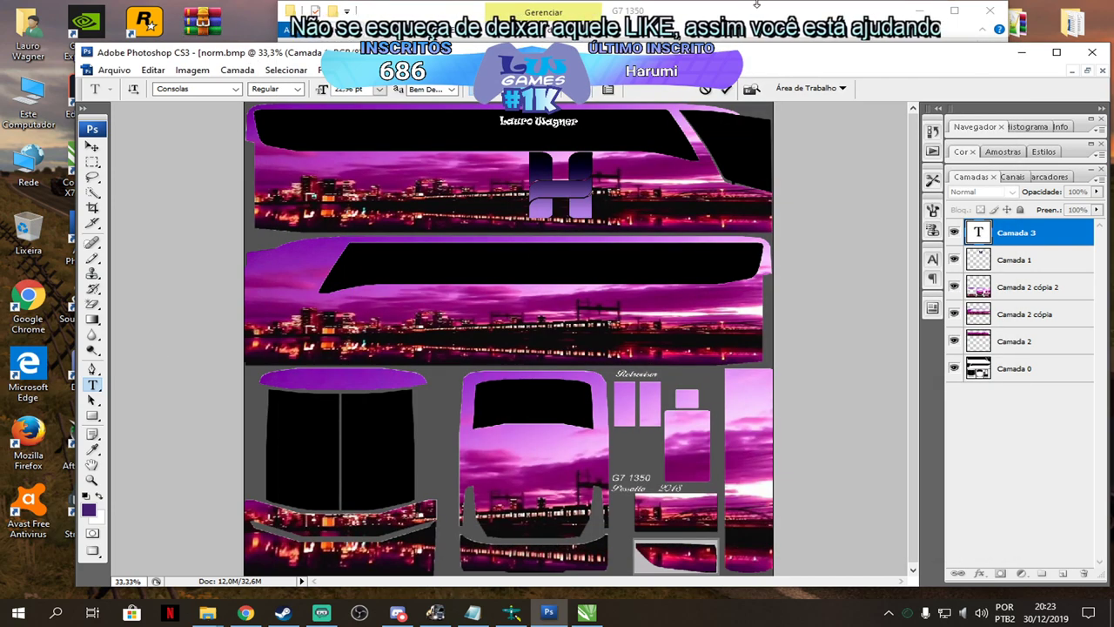
pyautogui.moveTo(686, 56); pyautogui.dragTo(648, 145)
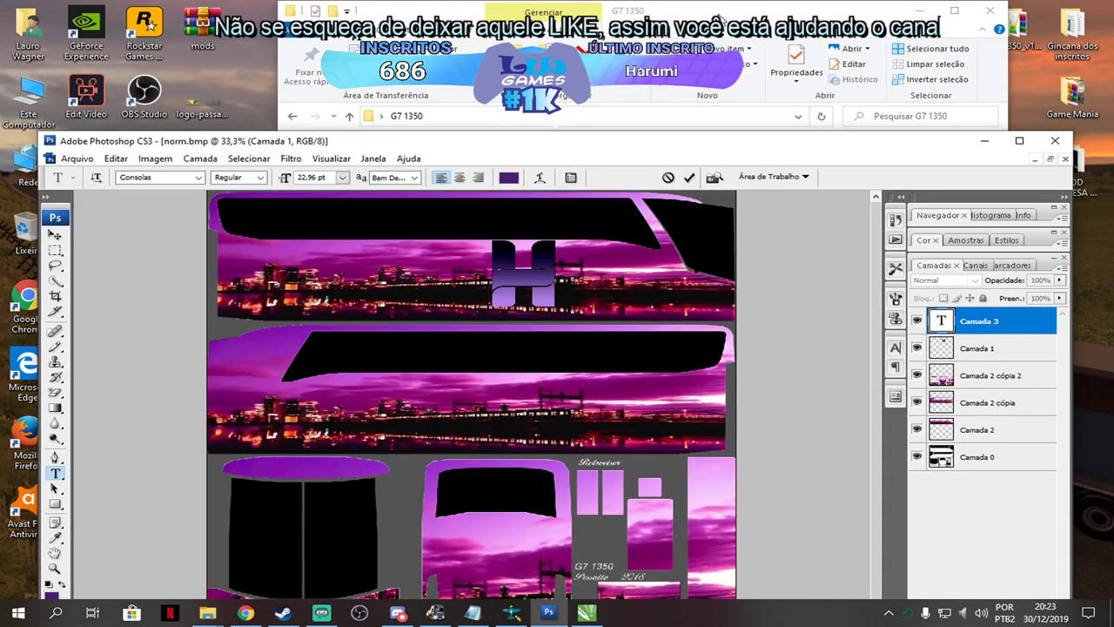
pyautogui.click(757, 118)
pyautogui.moveTo(623, 302); pyautogui.dragTo(119, 366)
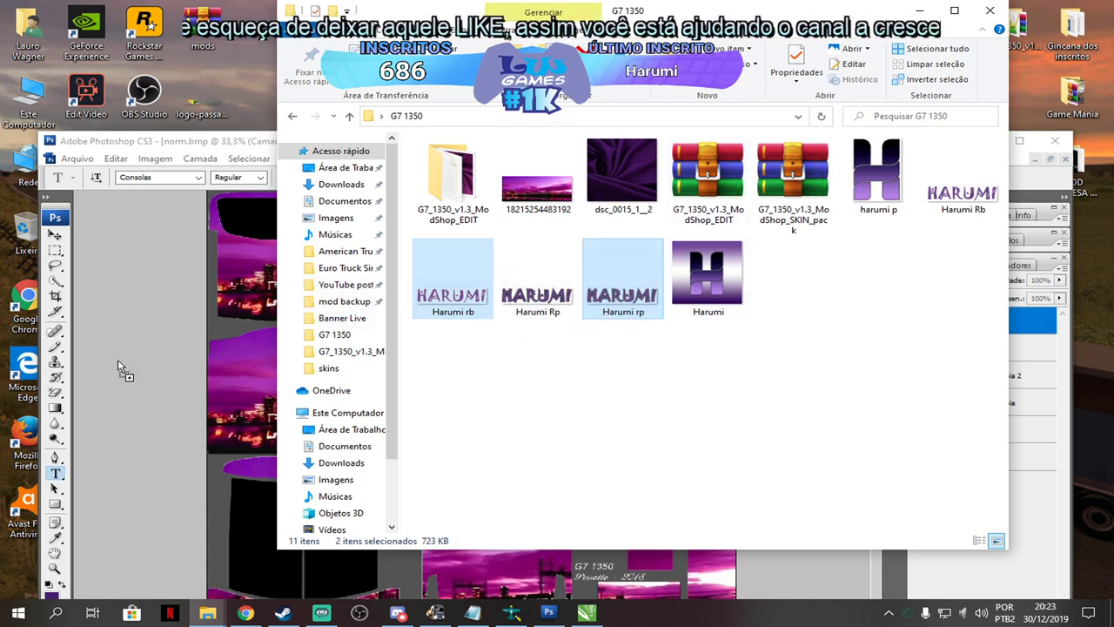
pyautogui.click(464, 315)
pyautogui.keyDown('ctrl'); pyautogui.click(459, 291); pyautogui.keyUp('ctrl')
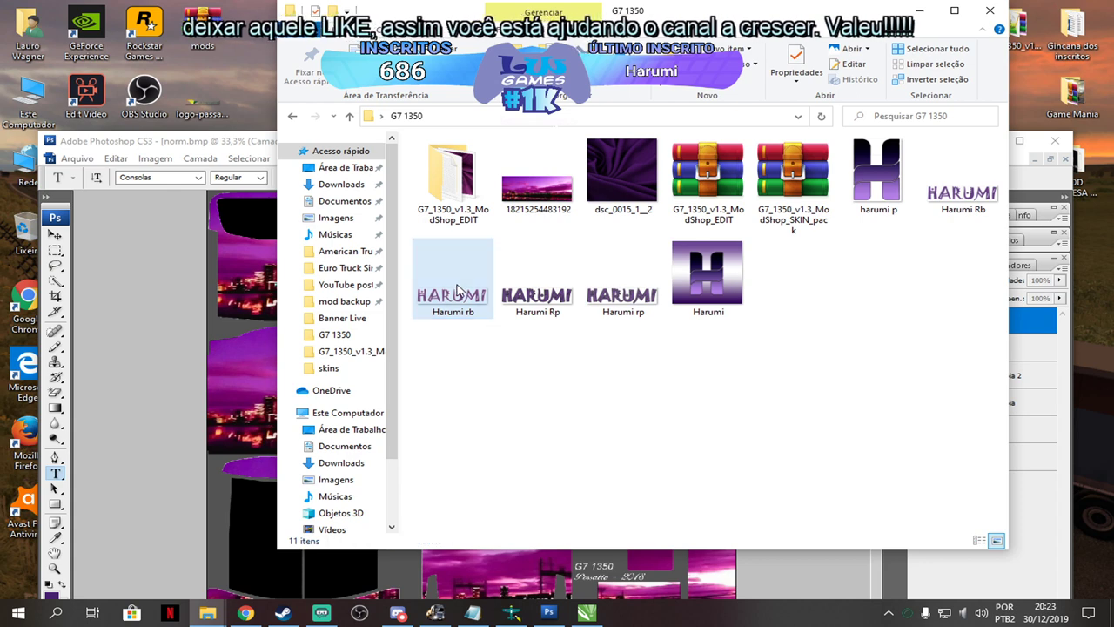
pyautogui.click(560, 315)
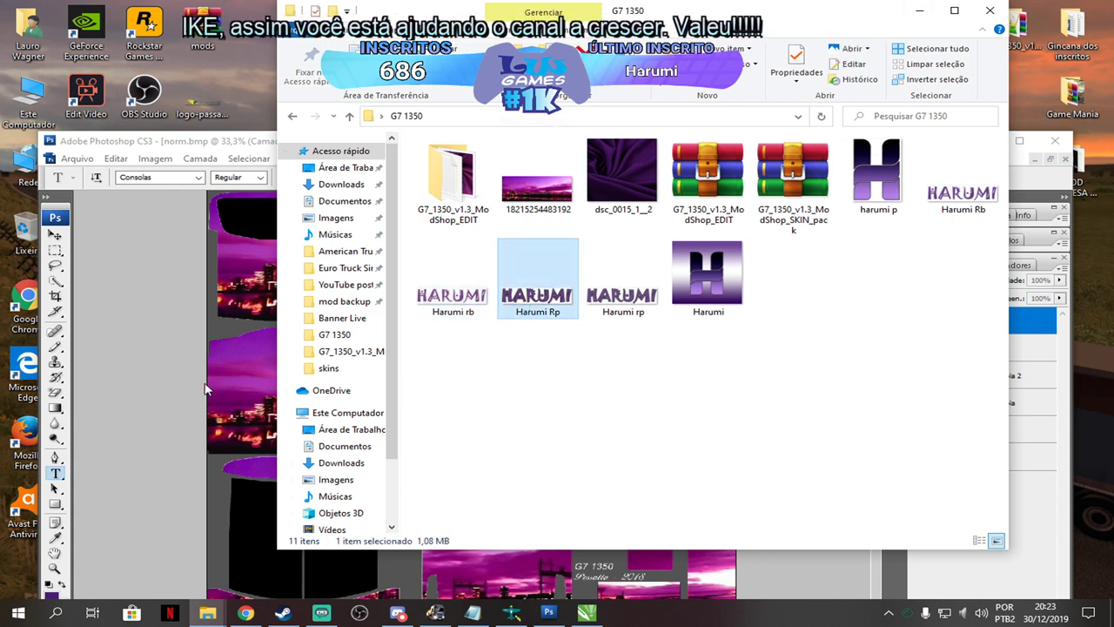
# Bring the Photoshop window back to the front, reposition it and maximize it.
pyautogui.click(167, 389)
pyautogui.moveTo(656, 149); pyautogui.dragTo(738, 74)
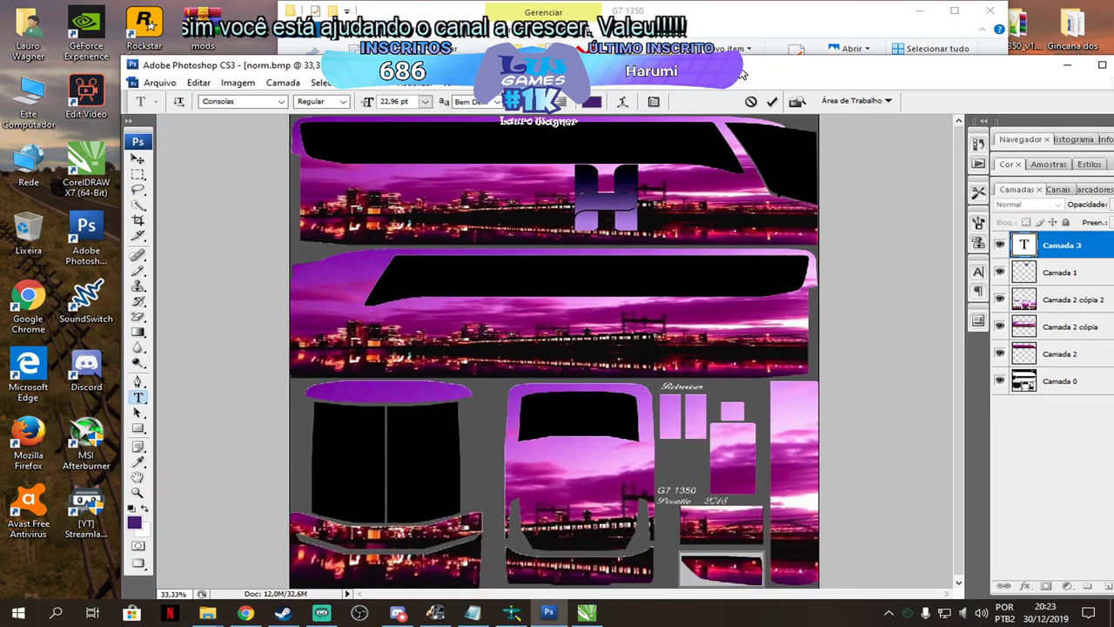
pyautogui.moveTo(827, 71); pyautogui.dragTo(695, 75)
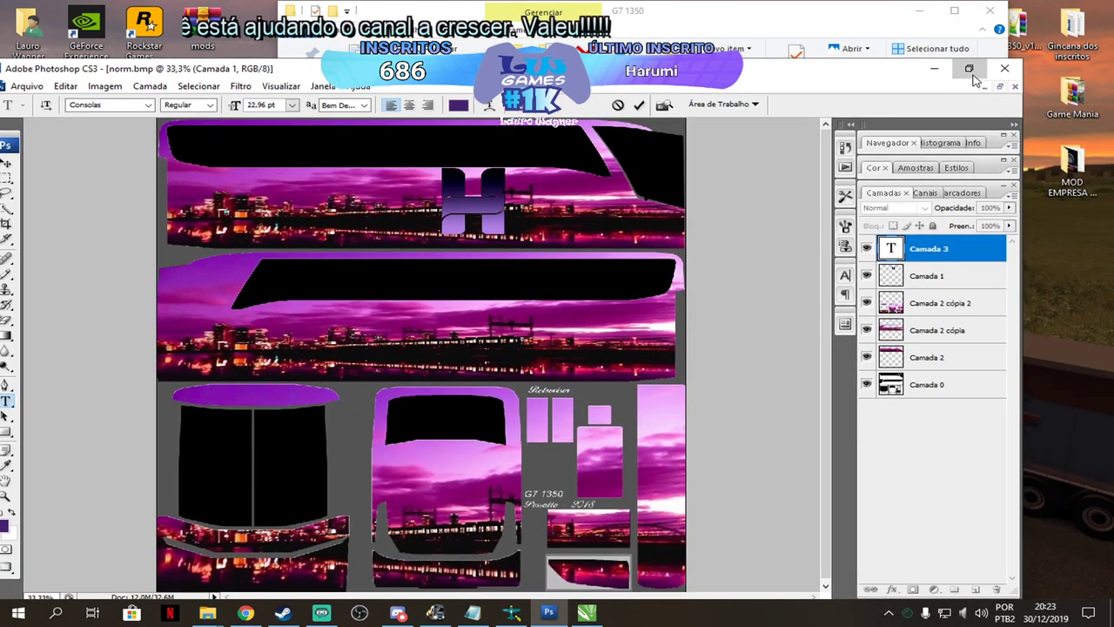
pyautogui.click(971, 72)
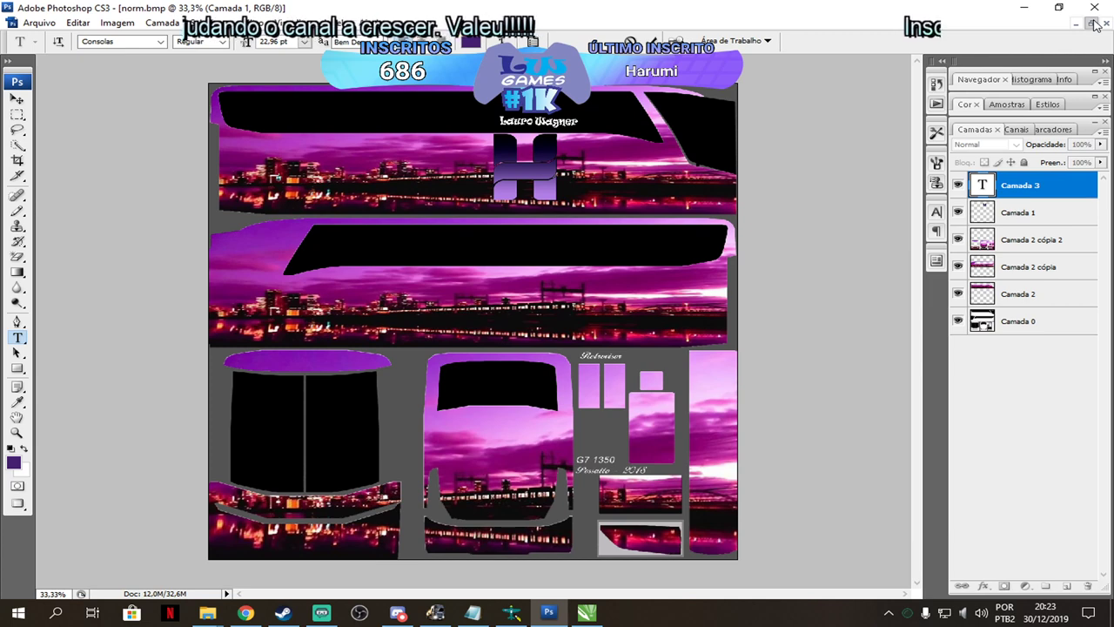
# Float norm.bmp and move it aside, and close 18215254483192.jpg, dsc_0015_1__2.jpg and Degrade without saving Degrade's changes.
pyautogui.click(1094, 23)
pyautogui.moveTo(391, 97); pyautogui.dragTo(693, 98)
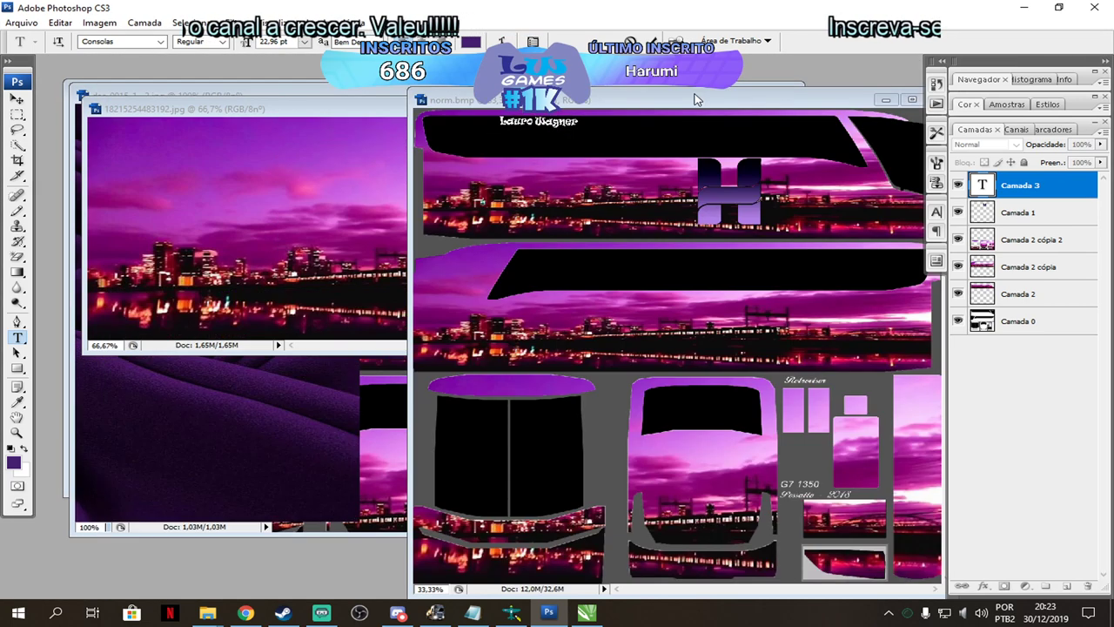
pyautogui.click(336, 113)
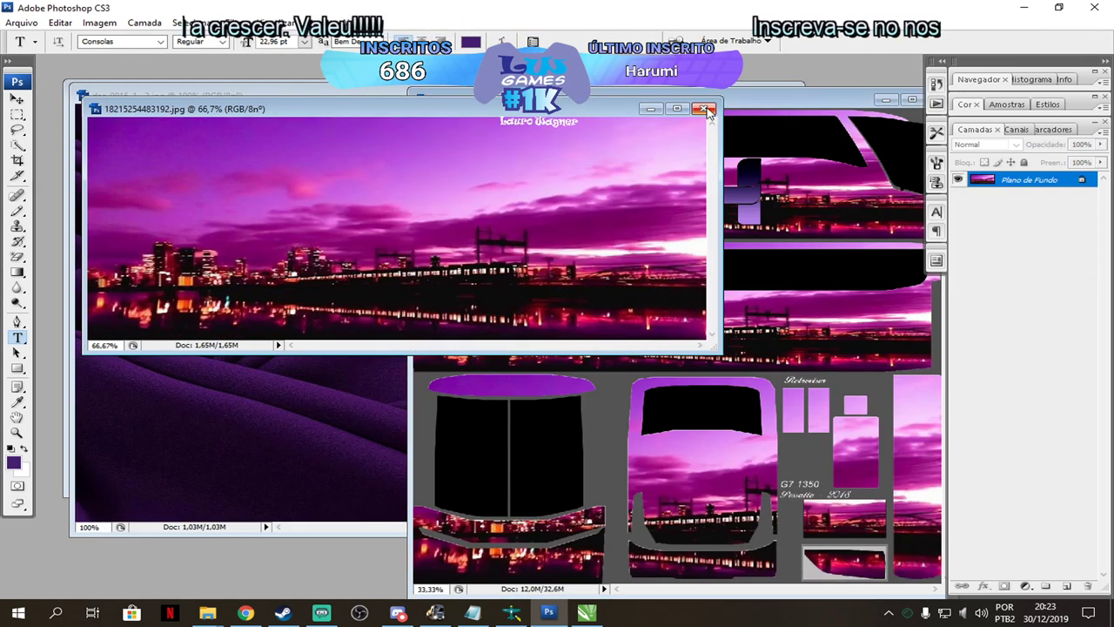
pyautogui.click(786, 115)
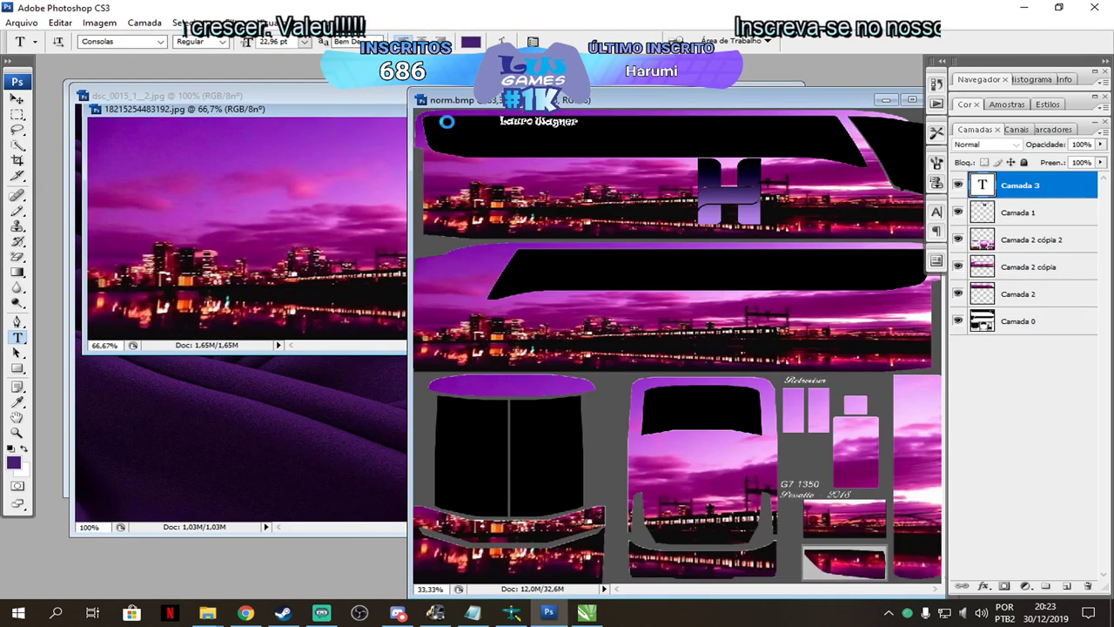
pyautogui.click(292, 98)
pyautogui.hotkey('ctrl', 'alt', '0')
pyautogui.hotkey('ctrl', 'w')
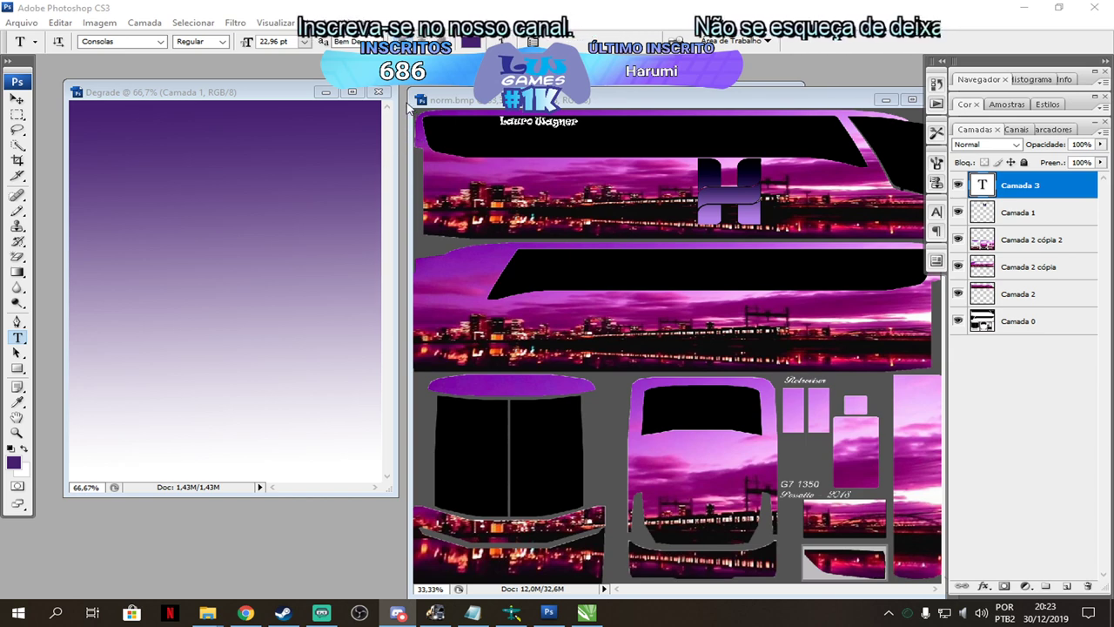
pyautogui.click(365, 92)
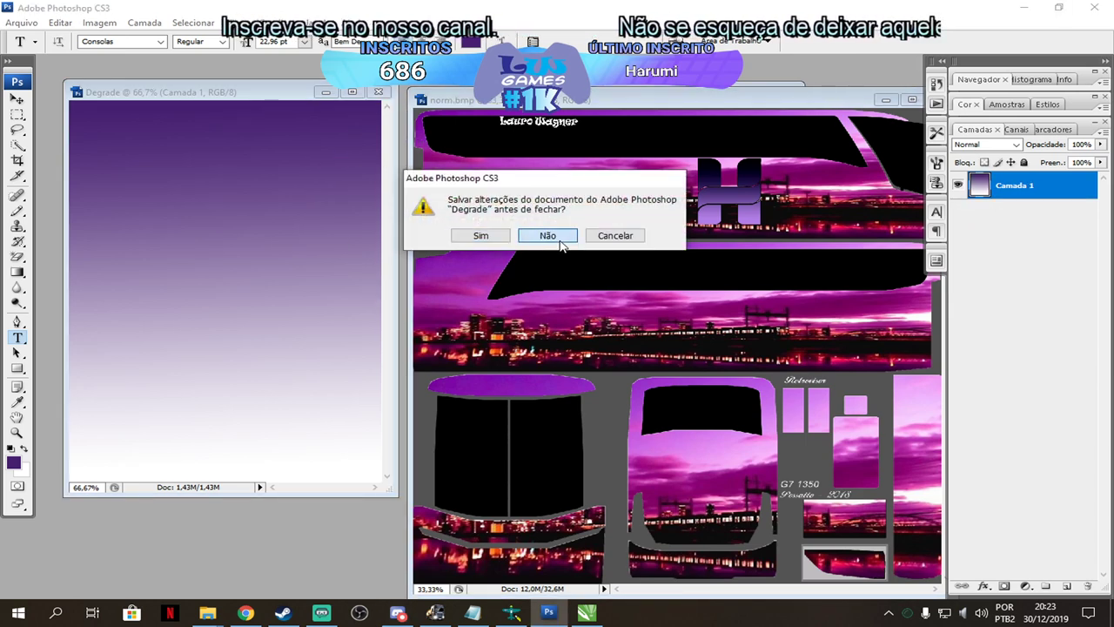
pyautogui.click(547, 237)
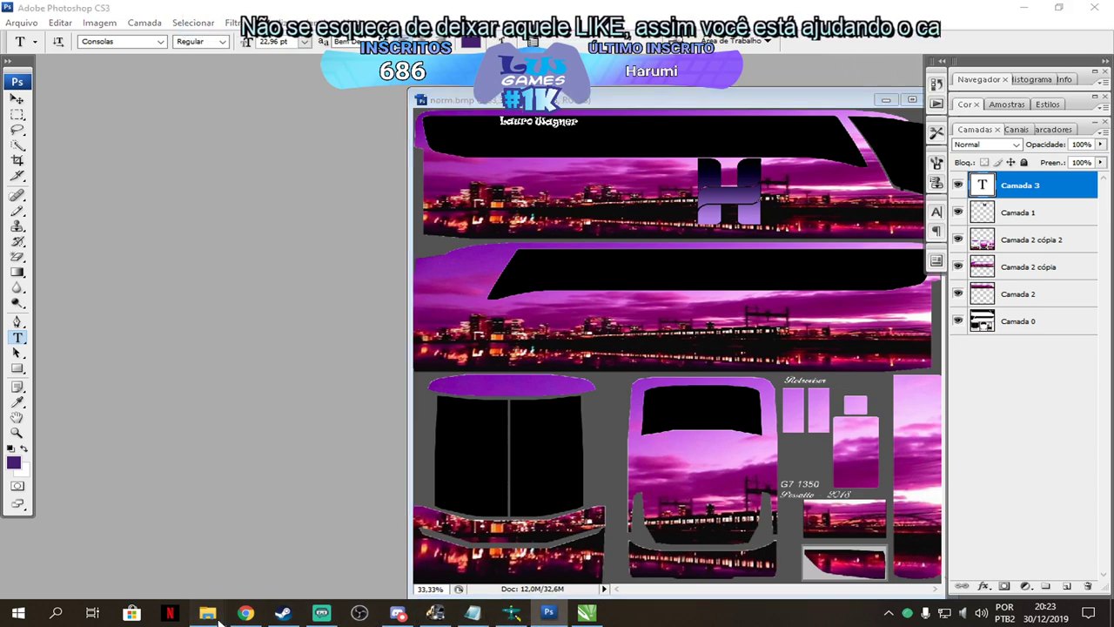
# Close the G7_1350_v1.3_ModShop_SKIN_pack folder window.
pyautogui.moveTo(209, 613)
pyautogui.click(372, 503)
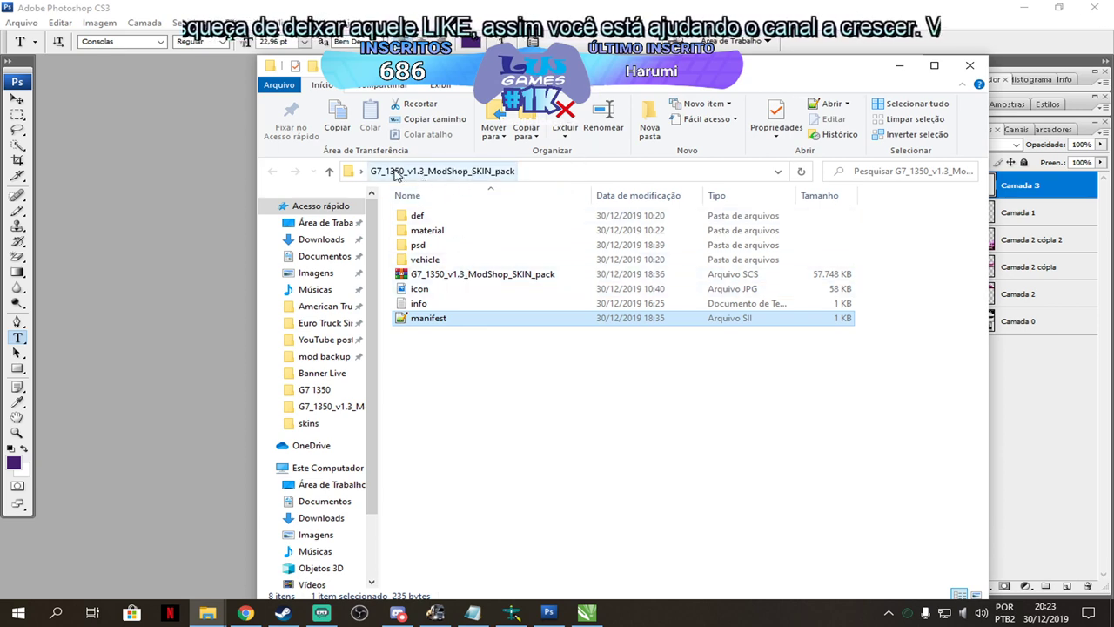
pyautogui.click(969, 65)
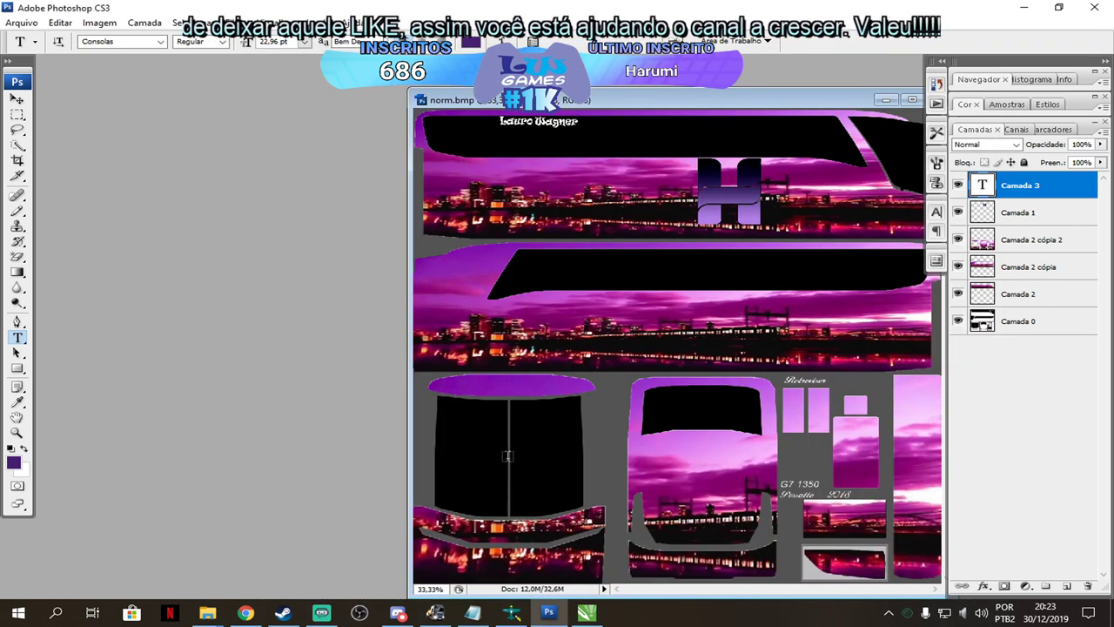
# Open Harumi Rp.jpg from the G7 1350 folder in Photoshop and close it again.
pyautogui.moveTo(207, 613)
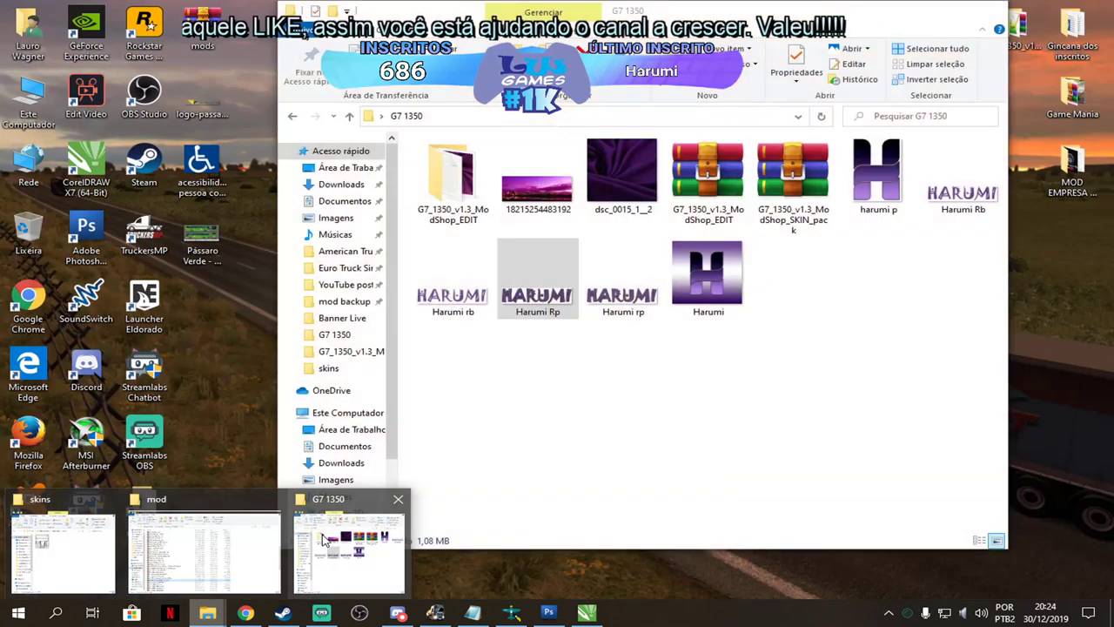
pyautogui.click(323, 540)
pyautogui.moveTo(563, 307); pyautogui.dragTo(220, 350)
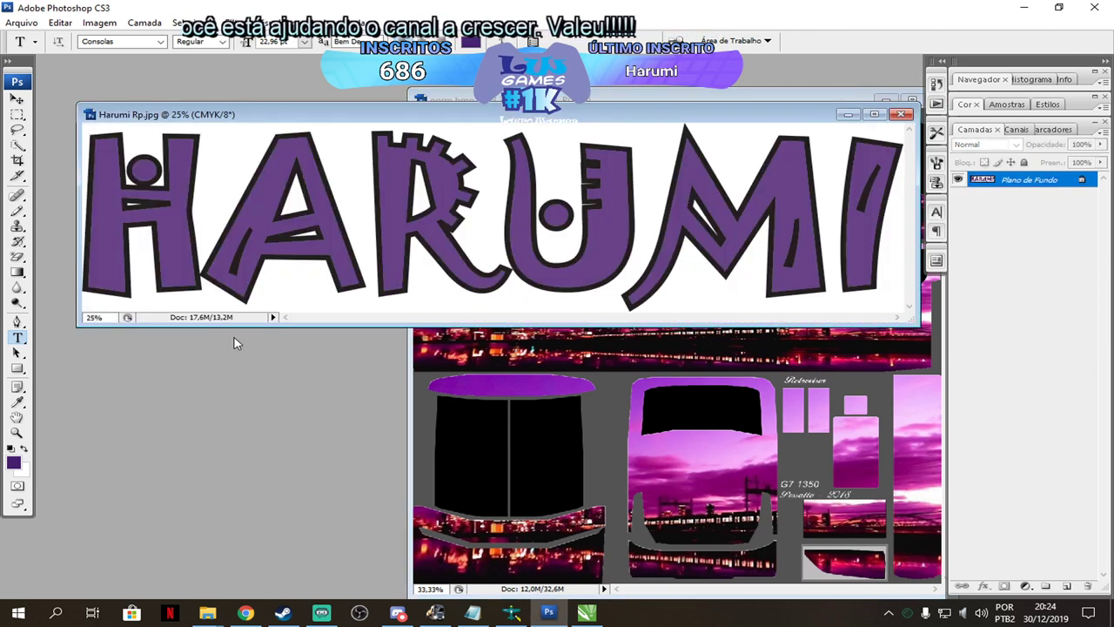
pyautogui.click(900, 114)
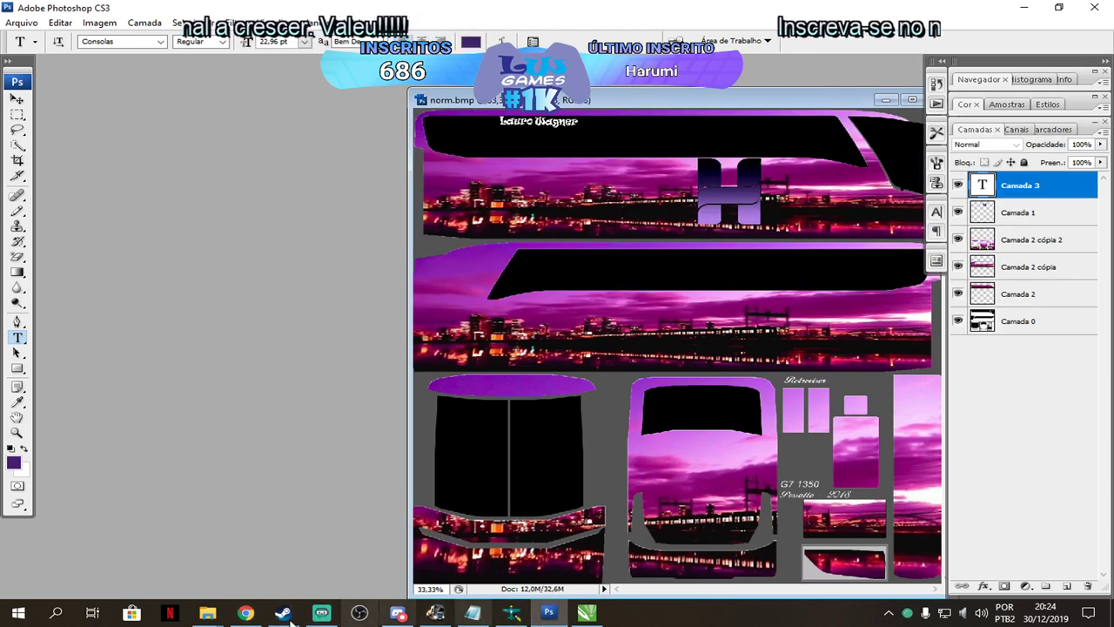
# Open Harumi rp.png from the G7 1350 folder, copy its black-outlined lettering into norm.bmp, and close the PNG.
pyautogui.moveTo(209, 613)
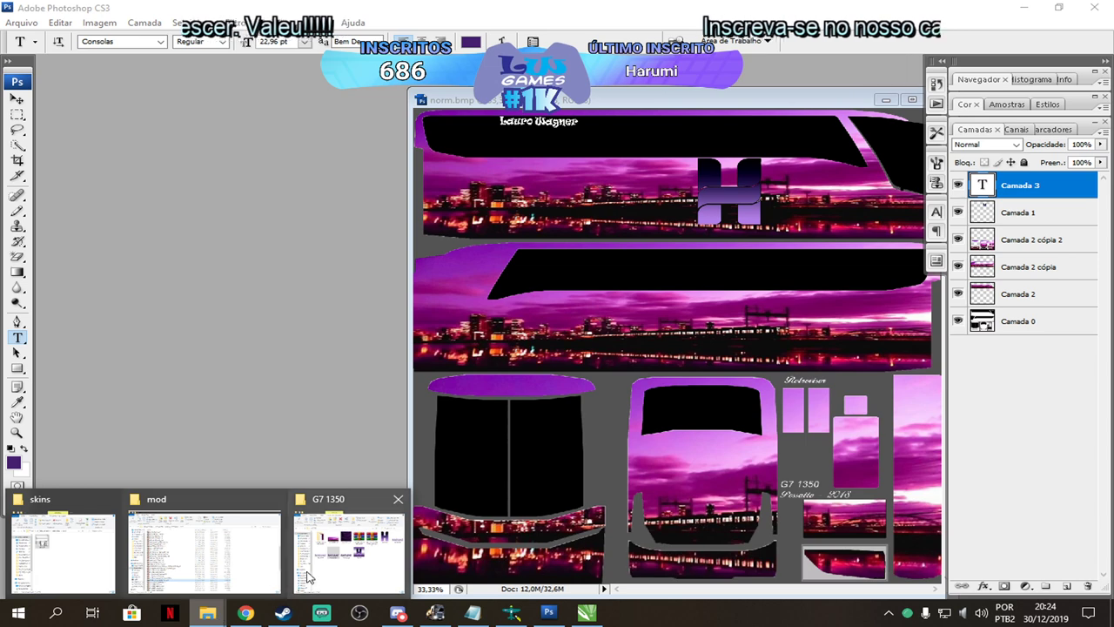
pyautogui.click(348, 544)
pyautogui.click(617, 311)
pyautogui.moveTo(621, 300); pyautogui.dragTo(182, 322)
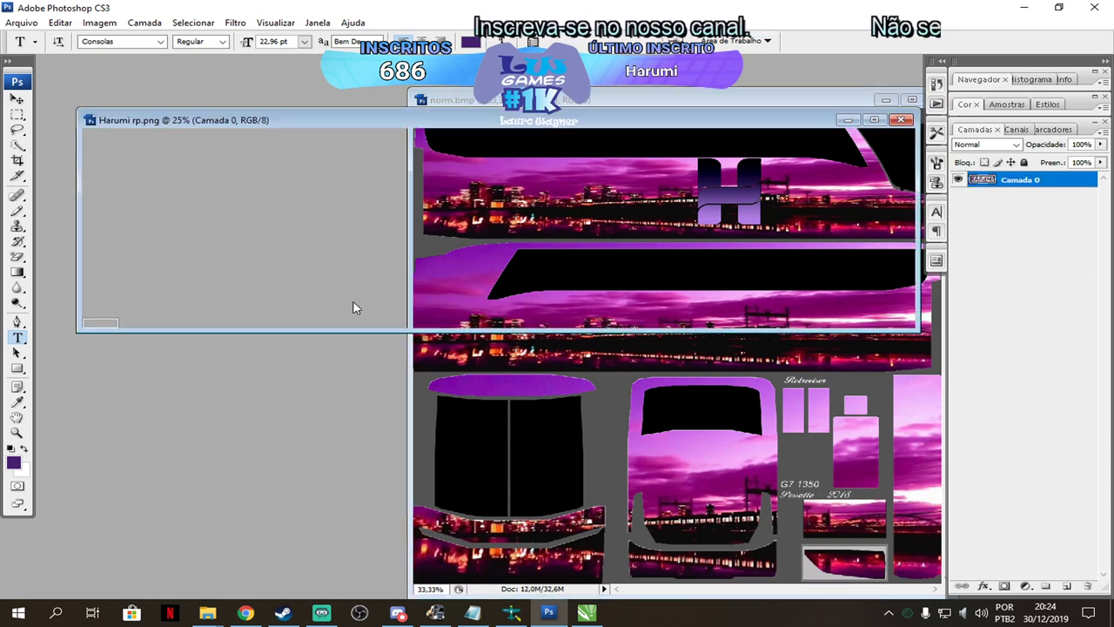
pyautogui.click(21, 100)
pyautogui.moveTo(441, 274); pyautogui.dragTo(623, 436)
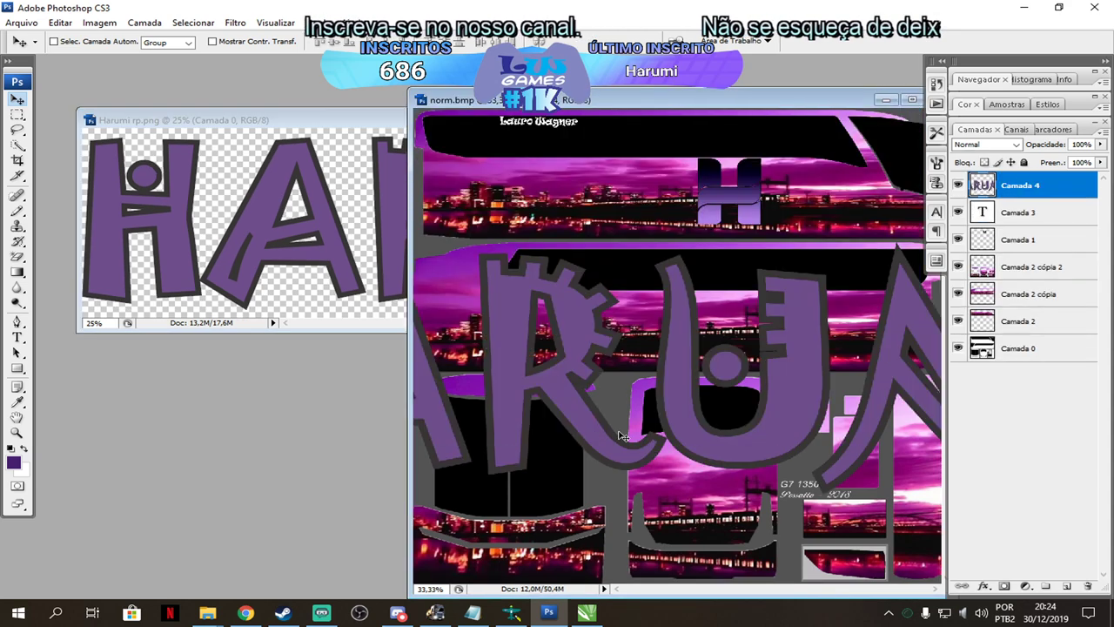
pyautogui.doubleClick(292, 128)
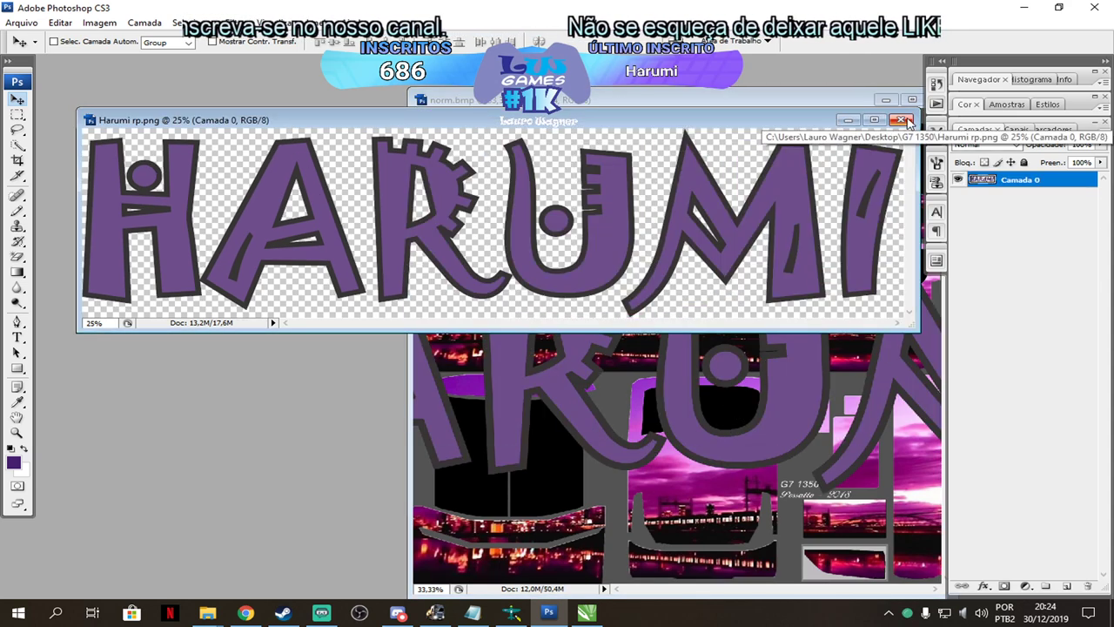
pyautogui.click(903, 120)
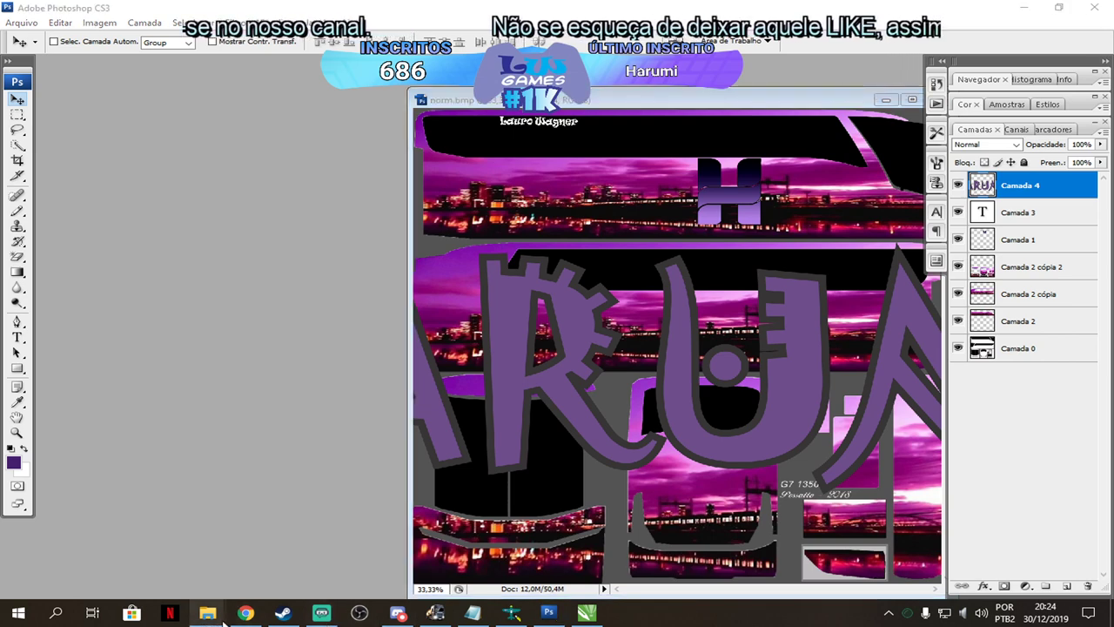
# Open Harumi rb.png from the G7 1350 folder, copy its white-outlined lettering into norm.bmp, and close the PNG.
pyautogui.moveTo(220, 620)
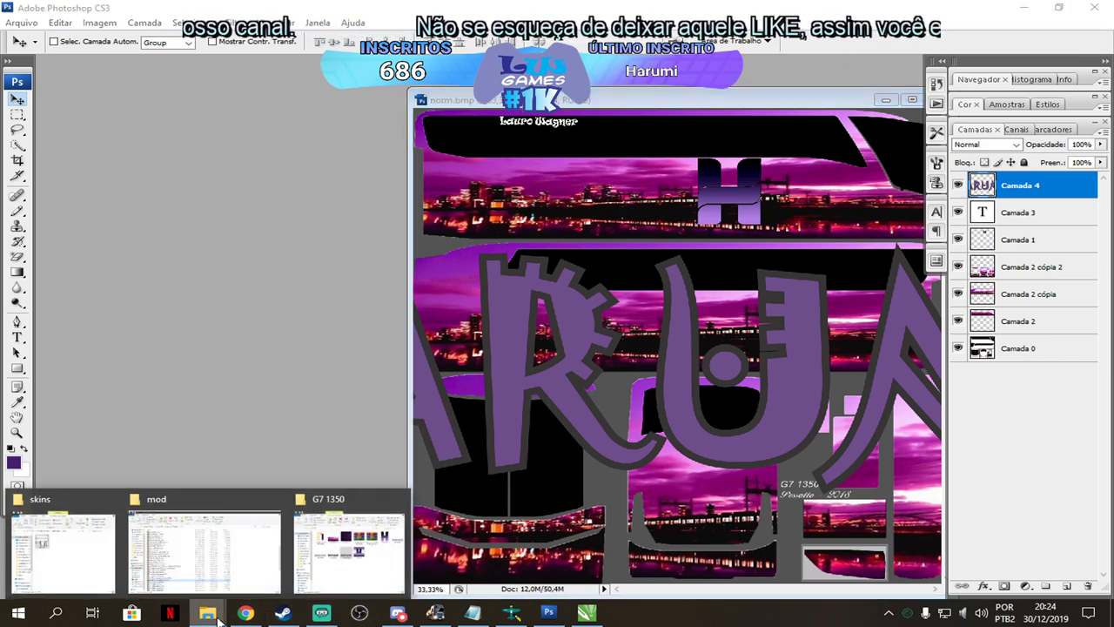
pyautogui.click(359, 574)
pyautogui.click(456, 314)
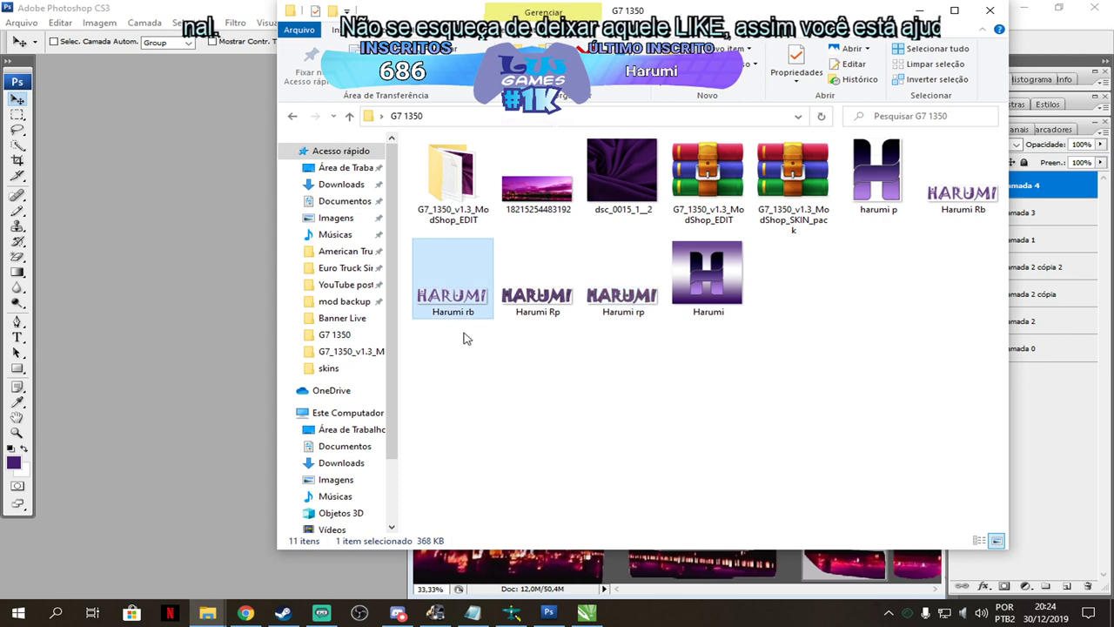
pyautogui.moveTo(467, 309); pyautogui.dragTo(195, 336)
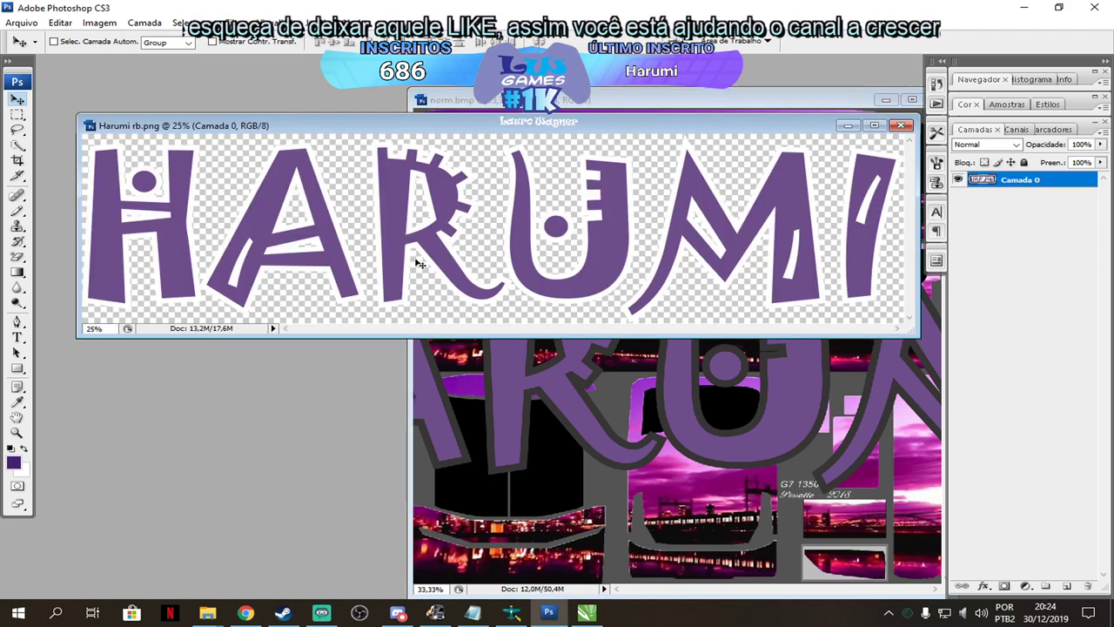
pyautogui.moveTo(453, 263); pyautogui.dragTo(701, 347)
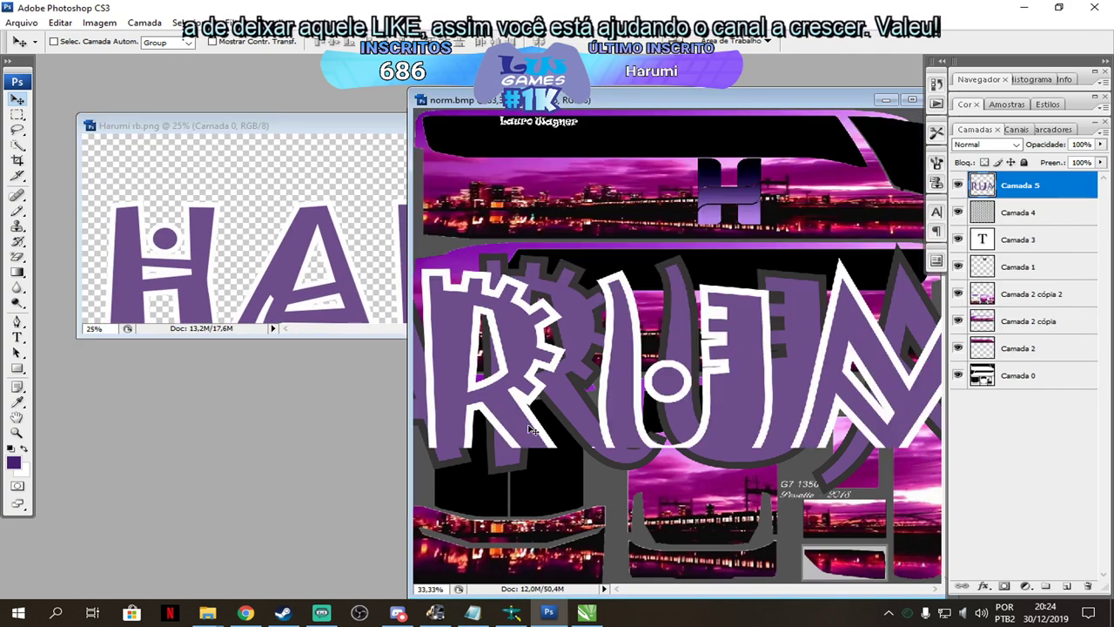
pyautogui.click(259, 130)
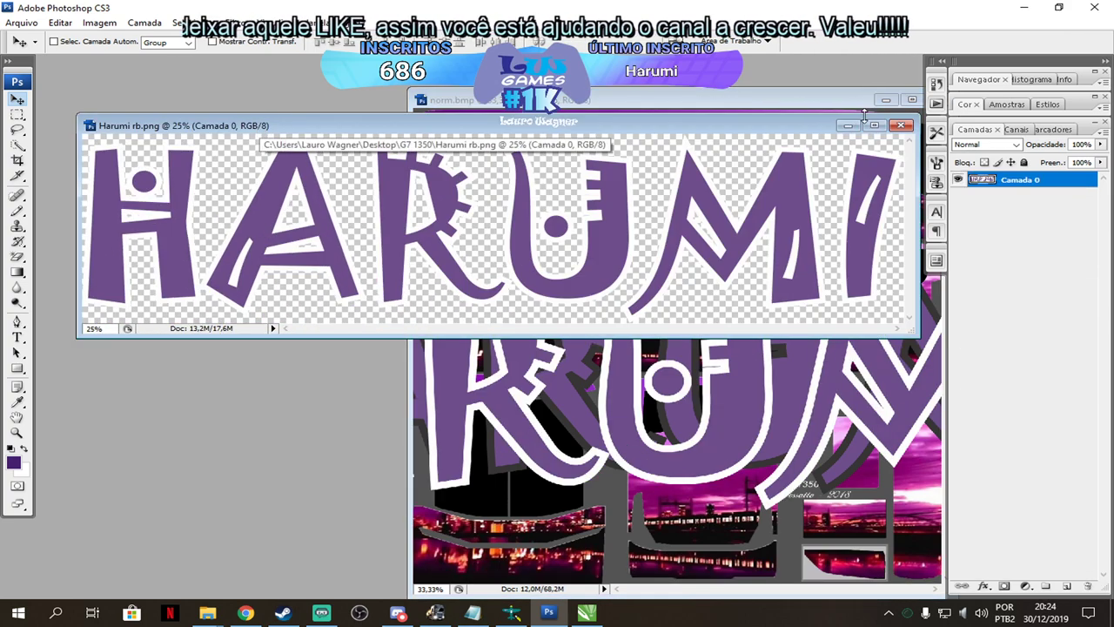
pyautogui.click(911, 125)
# Maximize norm.bmp and scale the white-outlined HARUMI lettering to about 22.5% width and 14.3% height on the upper bus side, before the H logo.
pyautogui.moveTo(837, 103); pyautogui.dragTo(671, 101)
pyautogui.click(746, 98)
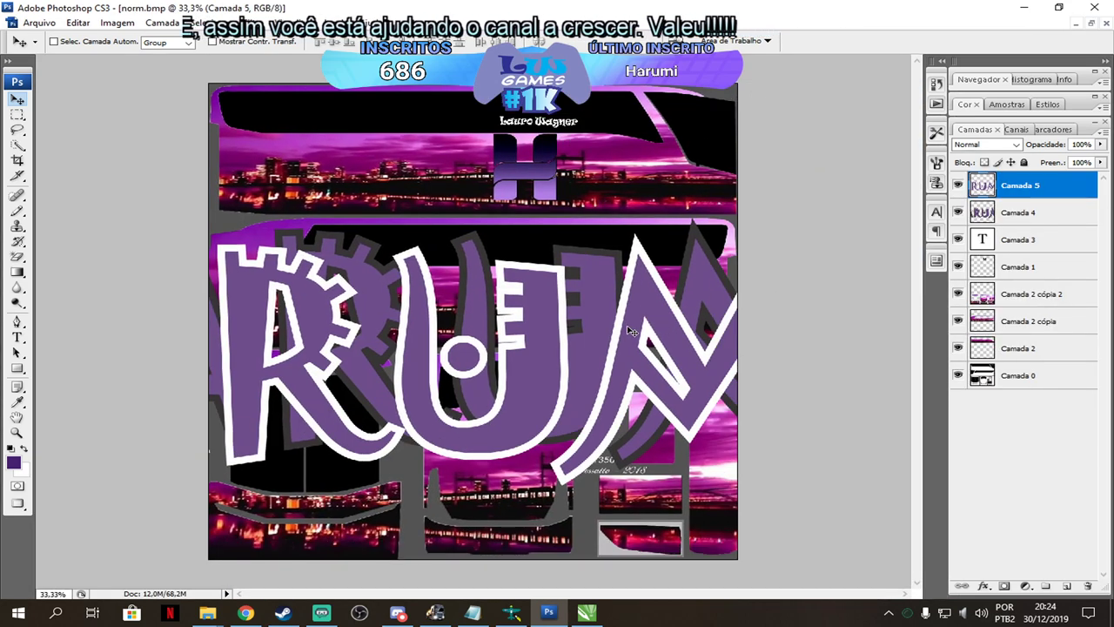
pyautogui.hotkey('ctrl', 't')
pyautogui.moveTo(322, 394); pyautogui.dragTo(592, 383)
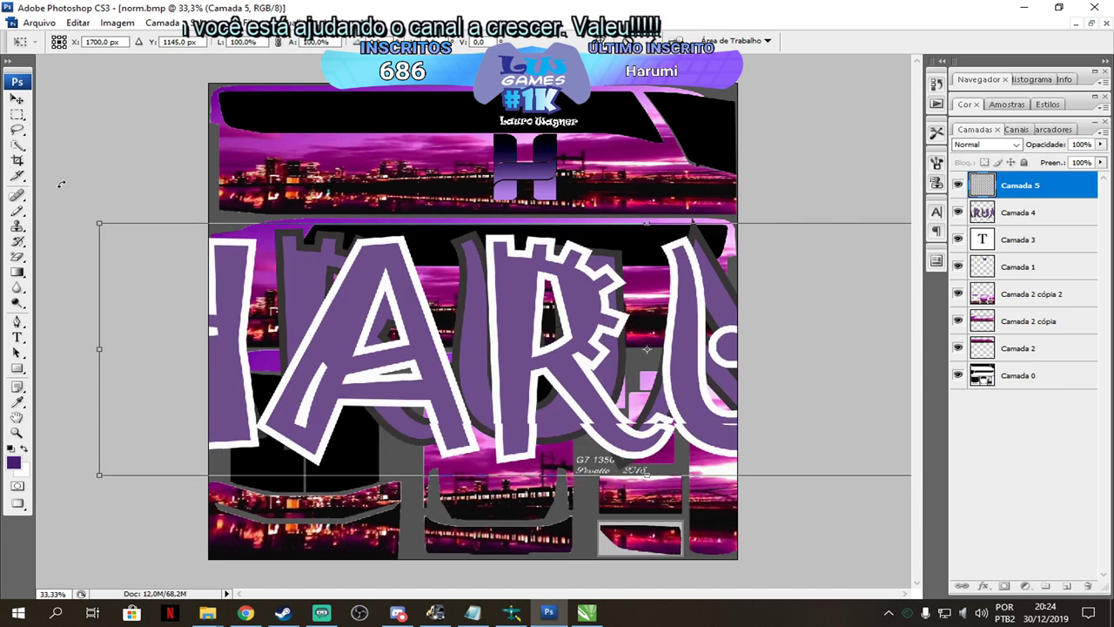
pyautogui.moveTo(102, 228); pyautogui.dragTo(701, 368)
pyautogui.moveTo(731, 418); pyautogui.dragTo(236, 150)
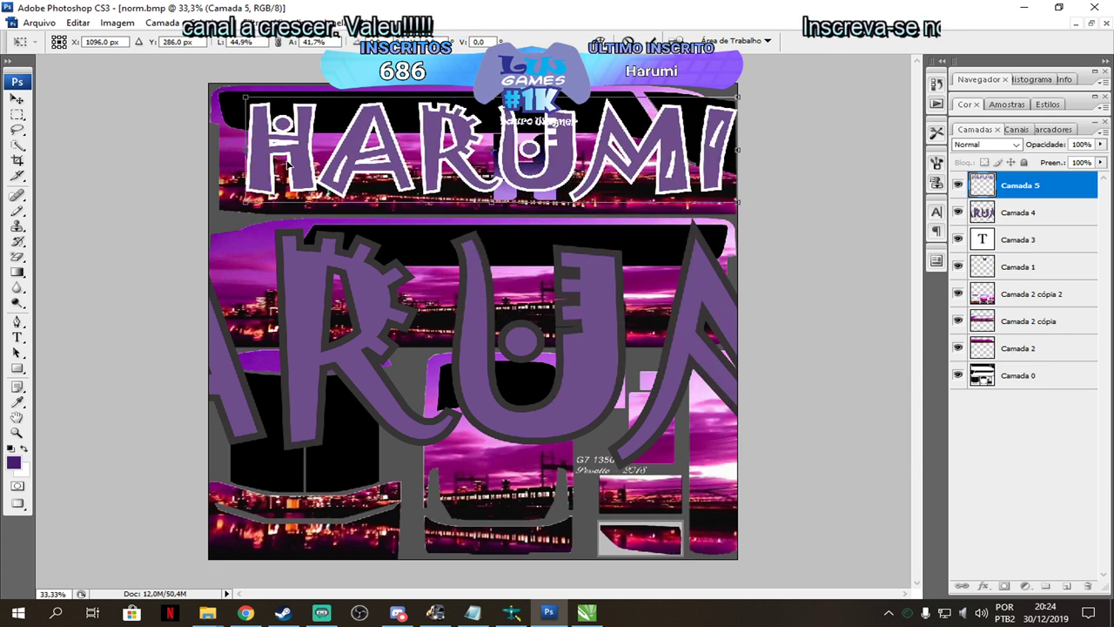
pyautogui.moveTo(242, 202); pyautogui.dragTo(494, 133)
pyautogui.moveTo(660, 128); pyautogui.dragTo(412, 173)
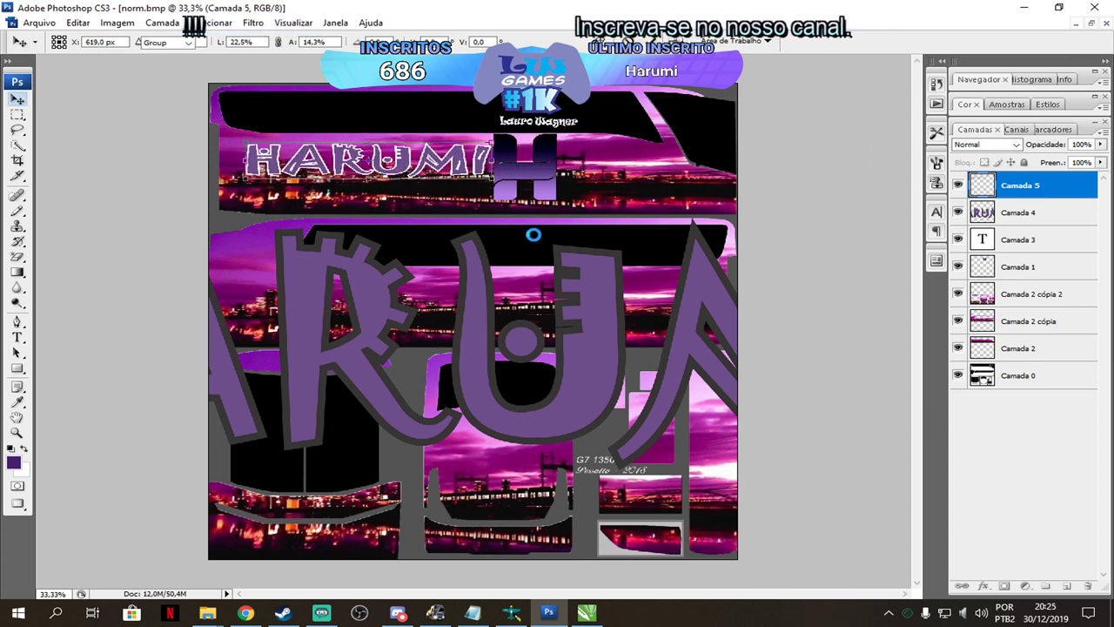
pyautogui.press('Return')
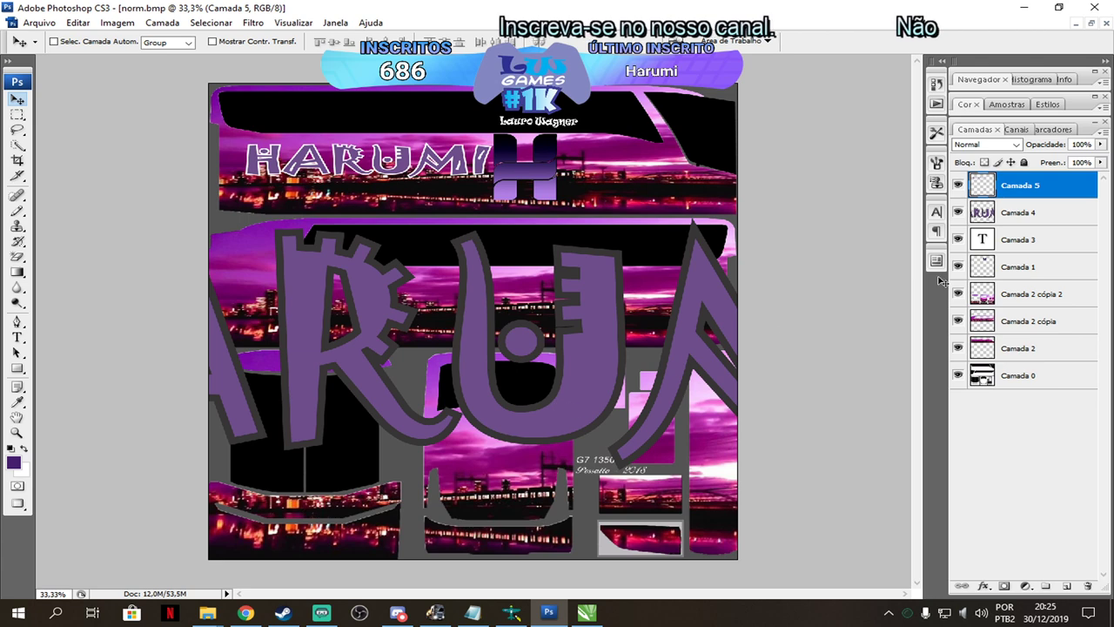
# Scale the black-outlined HARUMI lettering on Camada 4 to about 21.6% width and 9.2% height and place it below the lower bus side's windows.
pyautogui.click(999, 216)
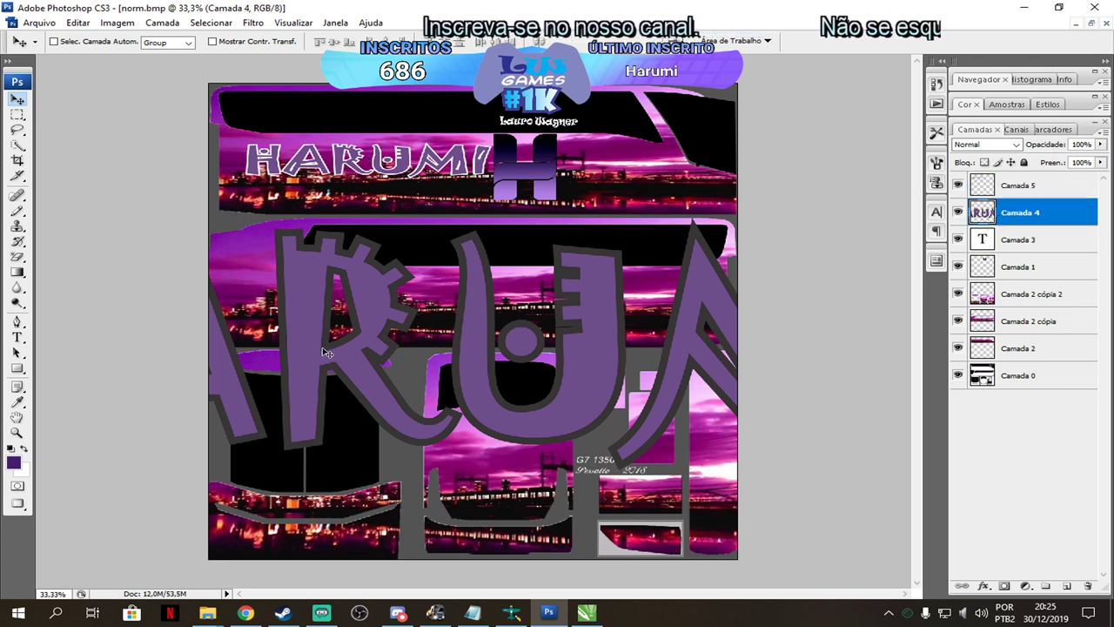
pyautogui.hotkey('ctrl', 't')
pyautogui.moveTo(339, 287); pyautogui.dragTo(722, 287)
pyautogui.moveTo(273, 215); pyautogui.dragTo(890, 418)
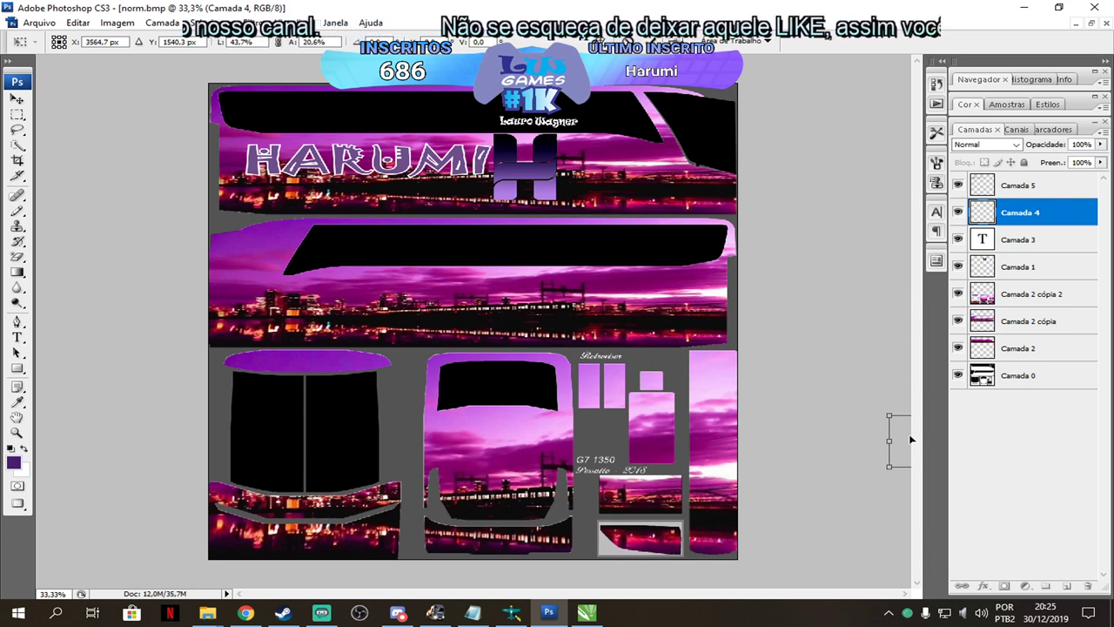
pyautogui.moveTo(902, 427); pyautogui.dragTo(310, 268)
pyautogui.moveTo(248, 256); pyautogui.dragTo(252, 286)
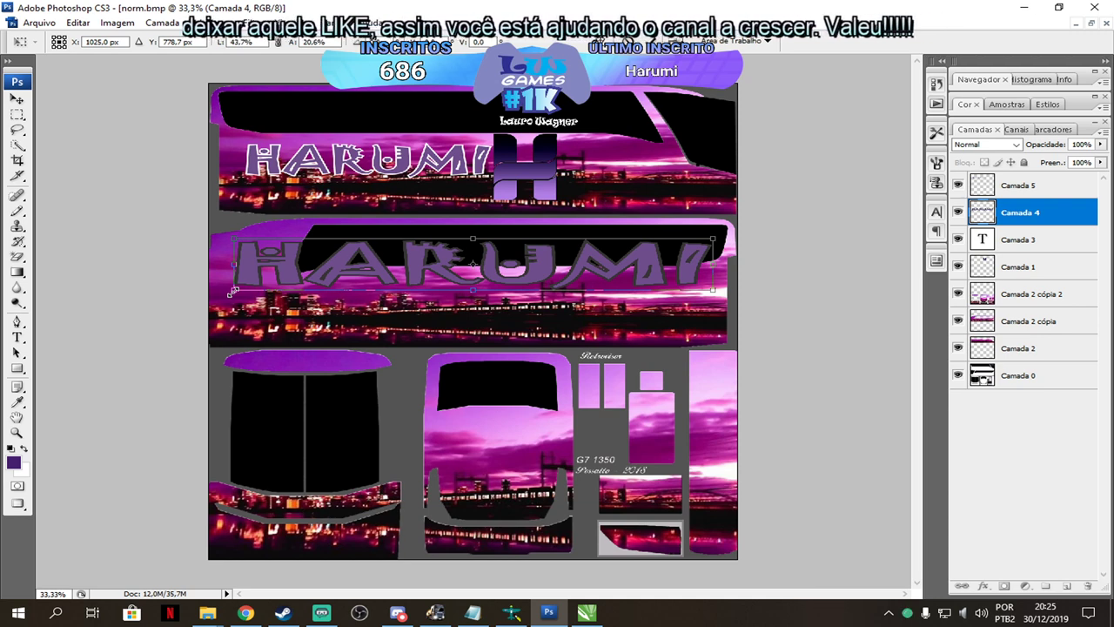
pyautogui.moveTo(234, 291); pyautogui.dragTo(491, 258)
pyautogui.moveTo(663, 261); pyautogui.dragTo(474, 293)
pyautogui.moveTo(542, 271); pyautogui.dragTo(551, 269)
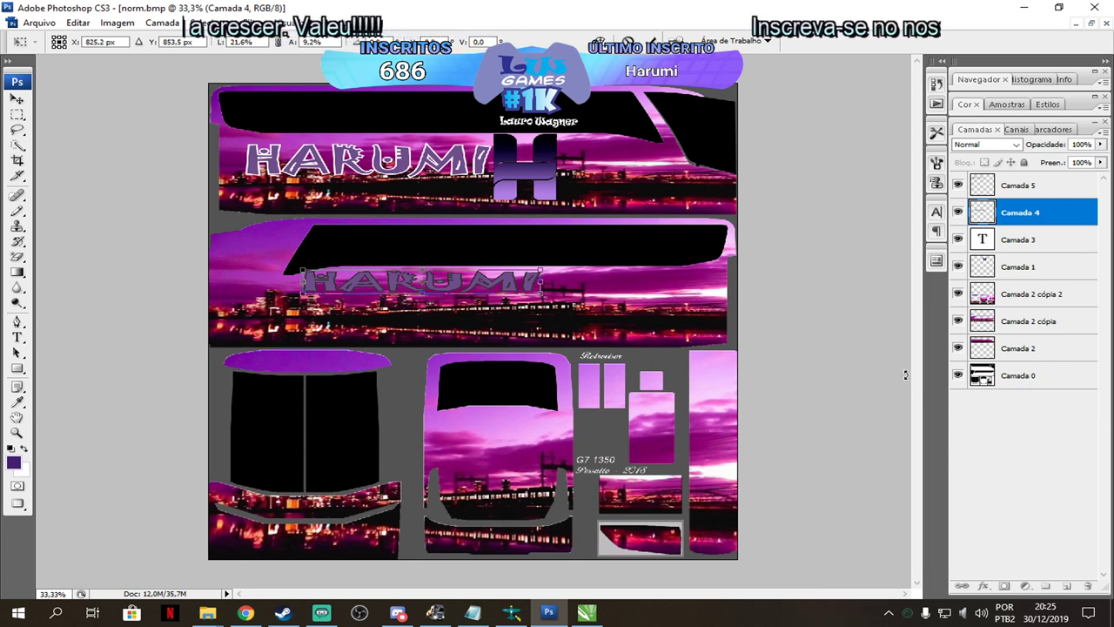
pyautogui.press('Return')
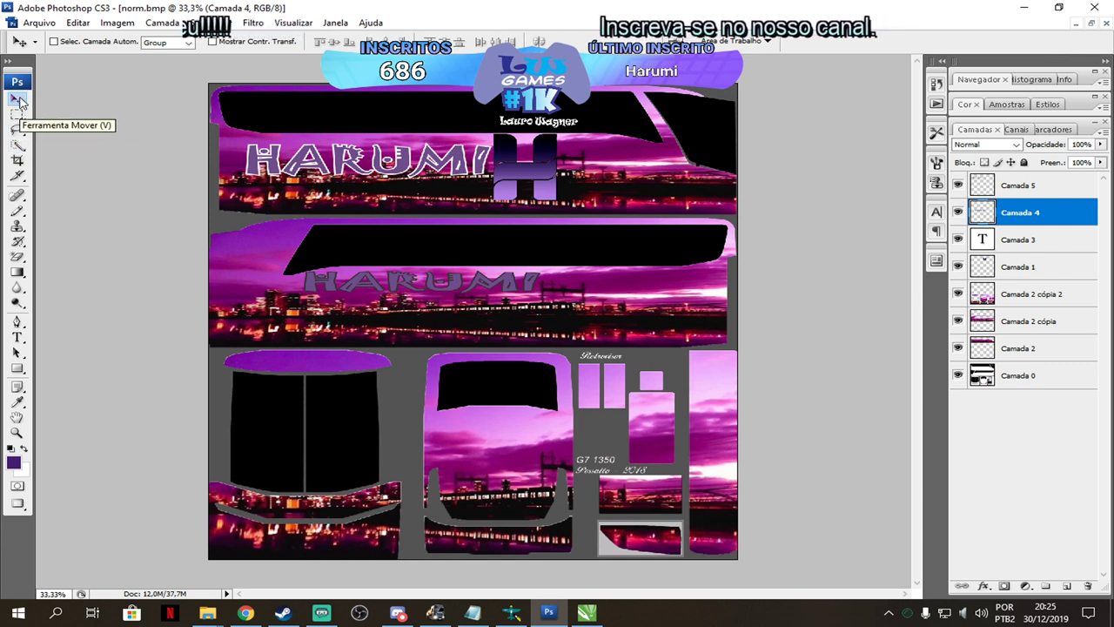
# Quick-select the lower bus side's front window on Camada 0, clear that area from Camada 2 cópia, and deselect.
pyautogui.click(1022, 381)
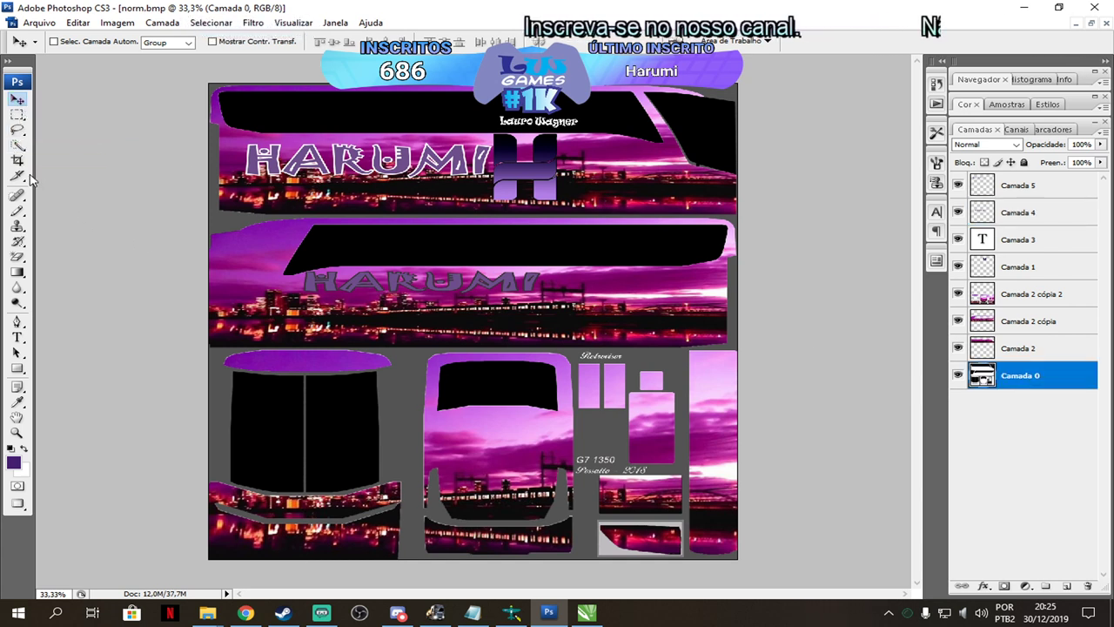
pyautogui.click(16, 144)
pyautogui.click(246, 252)
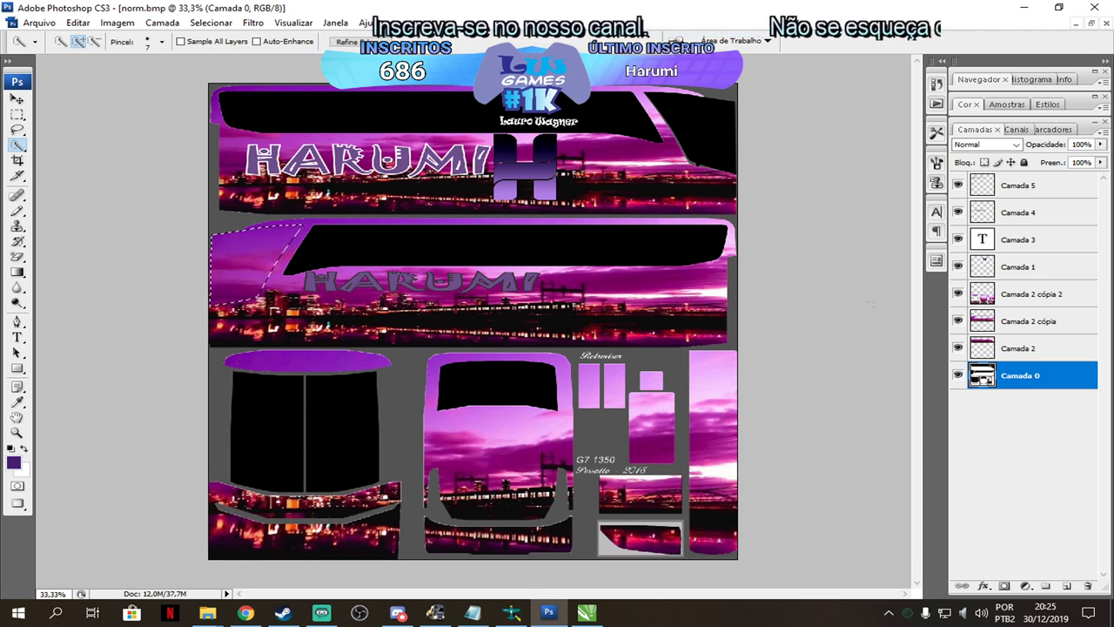
pyautogui.click(1038, 323)
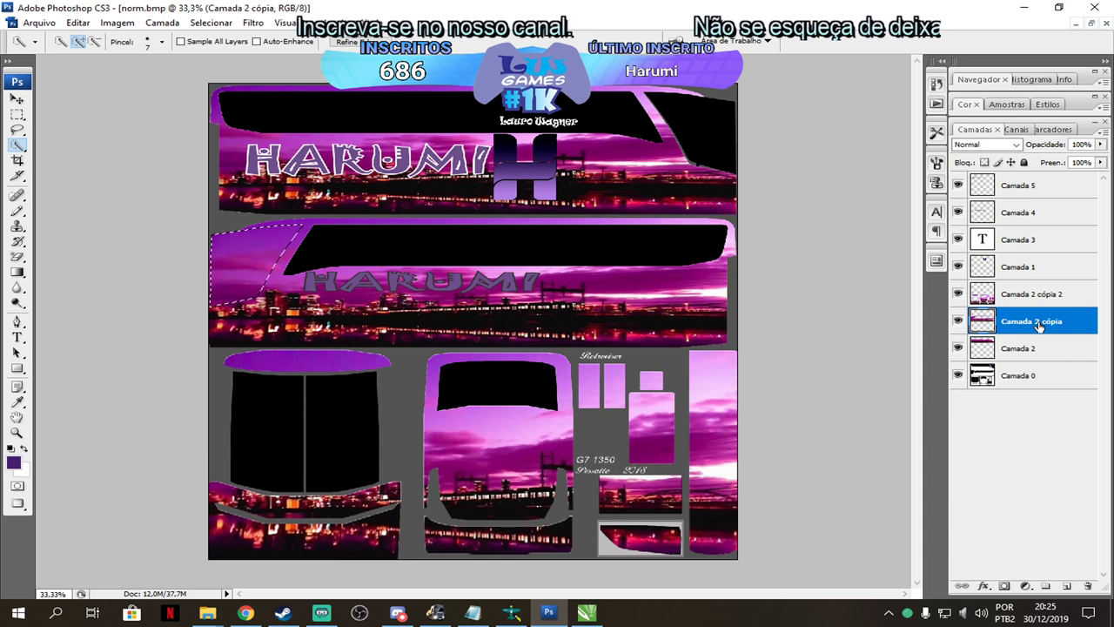
pyautogui.press('Delete')
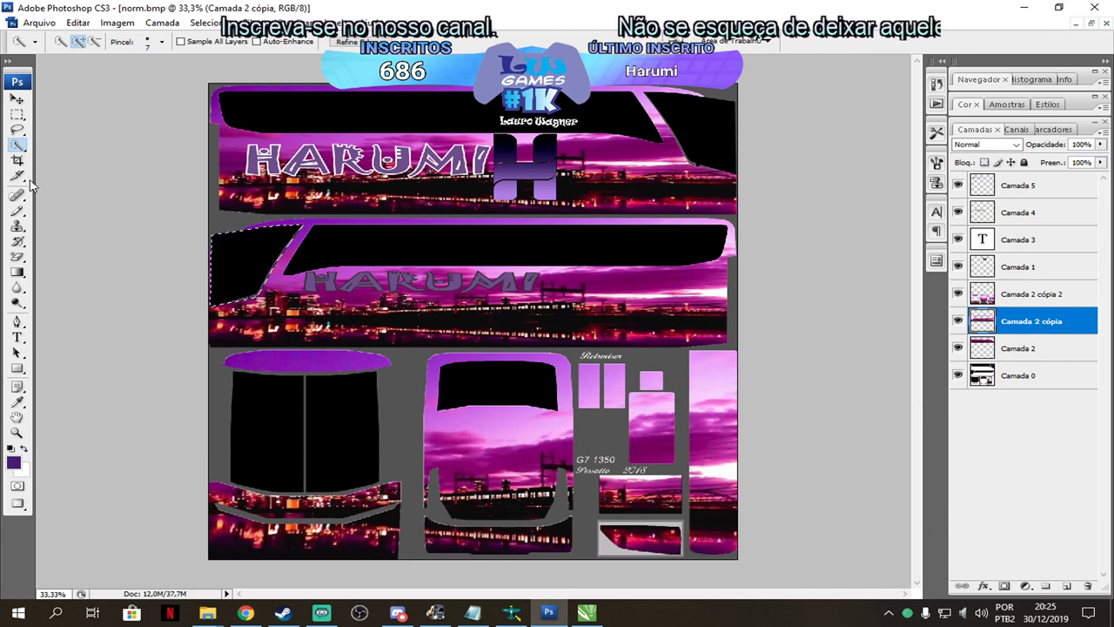
pyautogui.rightClick(219, 247)
pyautogui.click(280, 255)
pyautogui.click(17, 99)
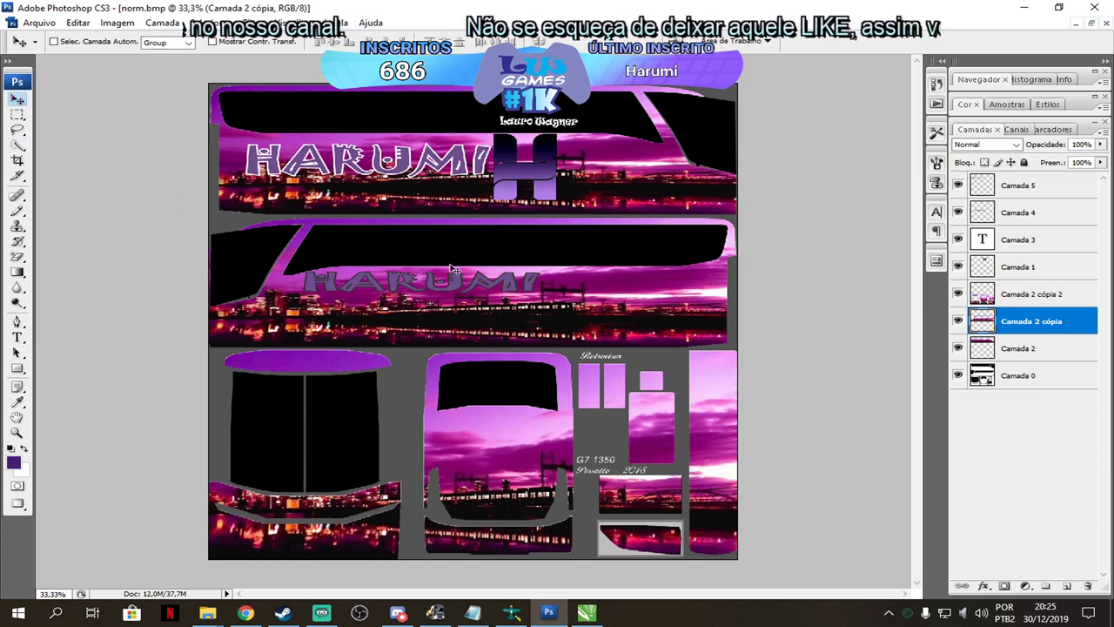
# Move the black-outlined HARUMI lettering on Camada 4 toward the far end of the lower bus side, away from the front window.
pyautogui.moveTo(462, 169); pyautogui.dragTo(475, 258)
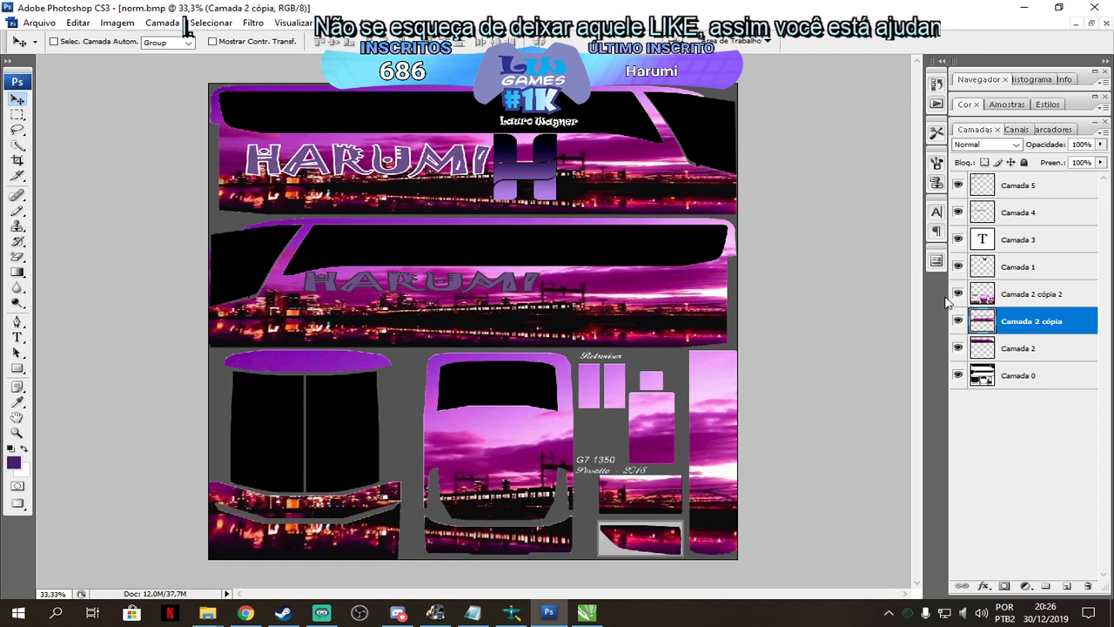
pyautogui.click(1033, 187)
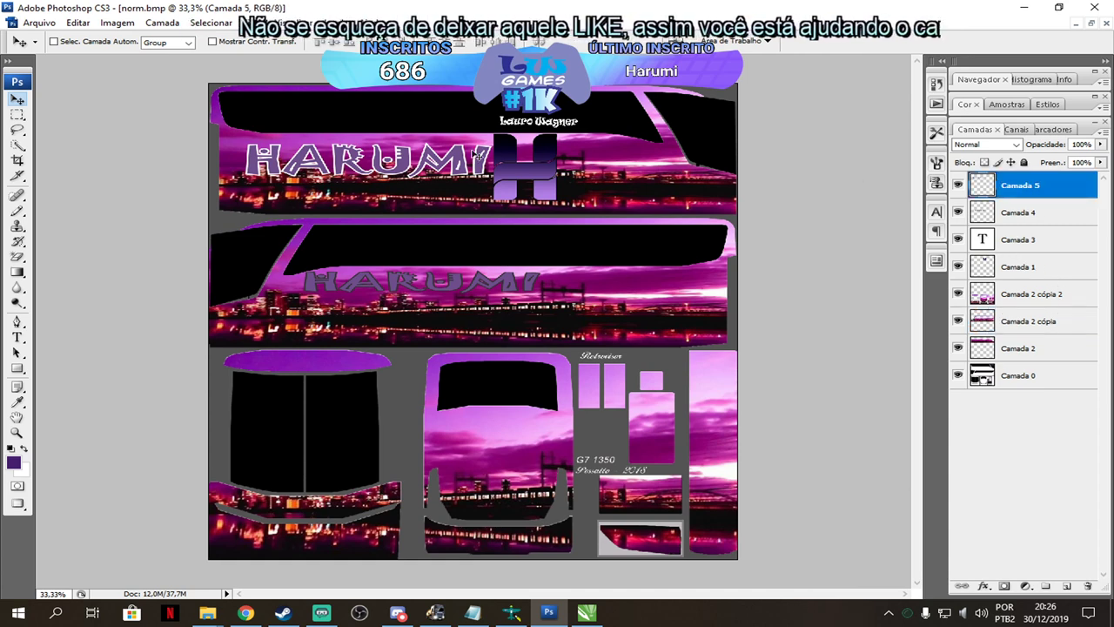
pyautogui.click(1025, 217)
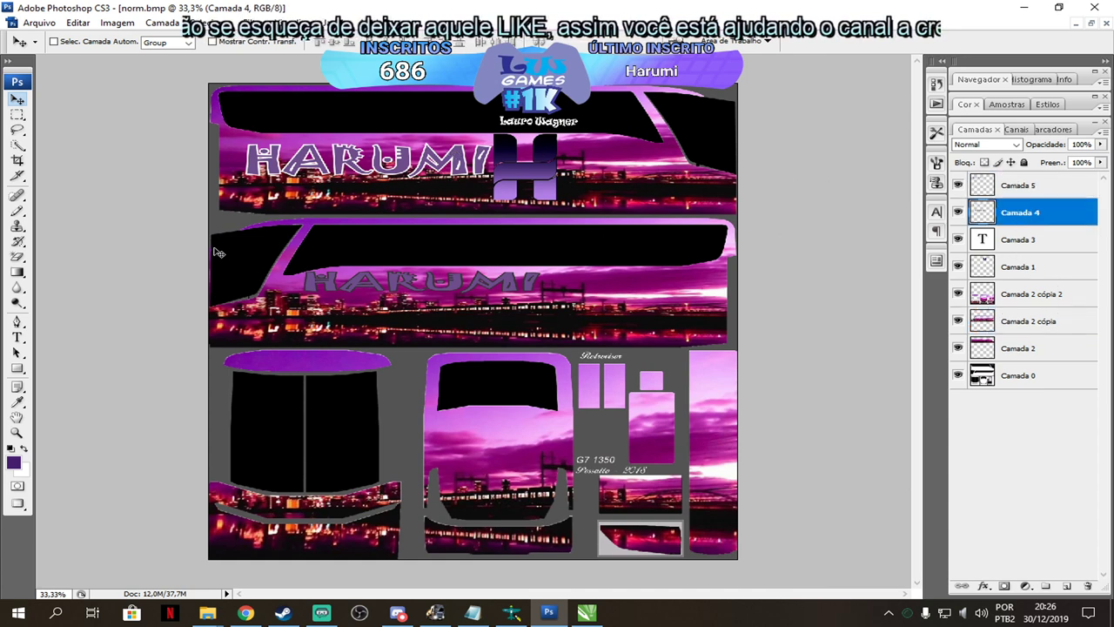
pyautogui.hotkey('ctrl', 't')
pyautogui.moveTo(449, 289); pyautogui.dragTo(606, 286)
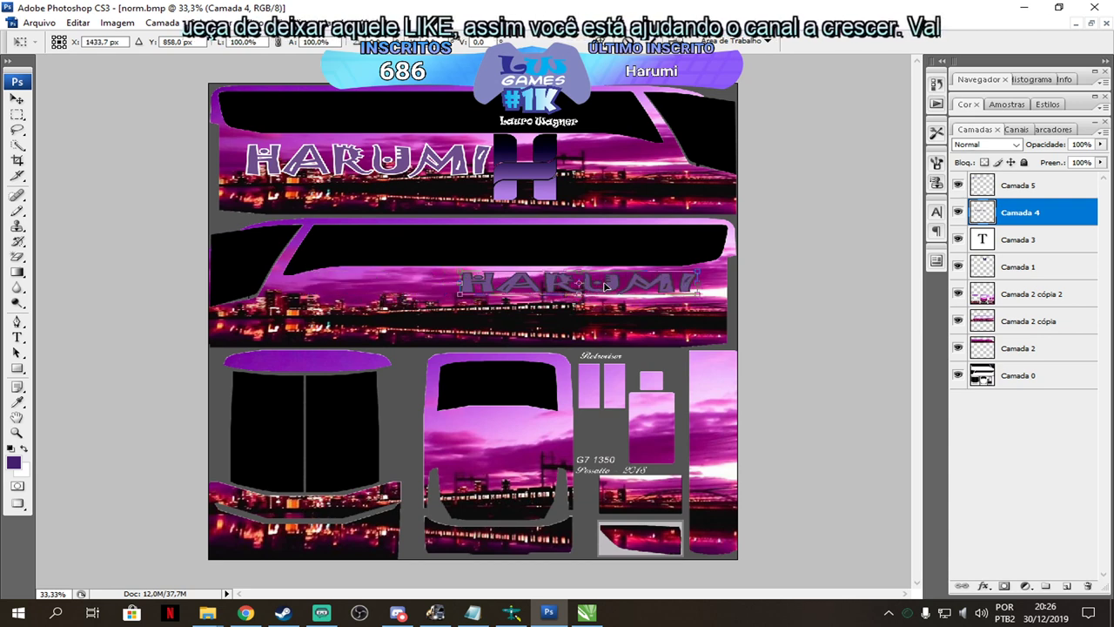
pyautogui.press('Return')
# Shrink the white-outlined HARUMI lettering to about 72.3% width and 67.9% height and move it clear of the H logo.
pyautogui.click(1032, 189)
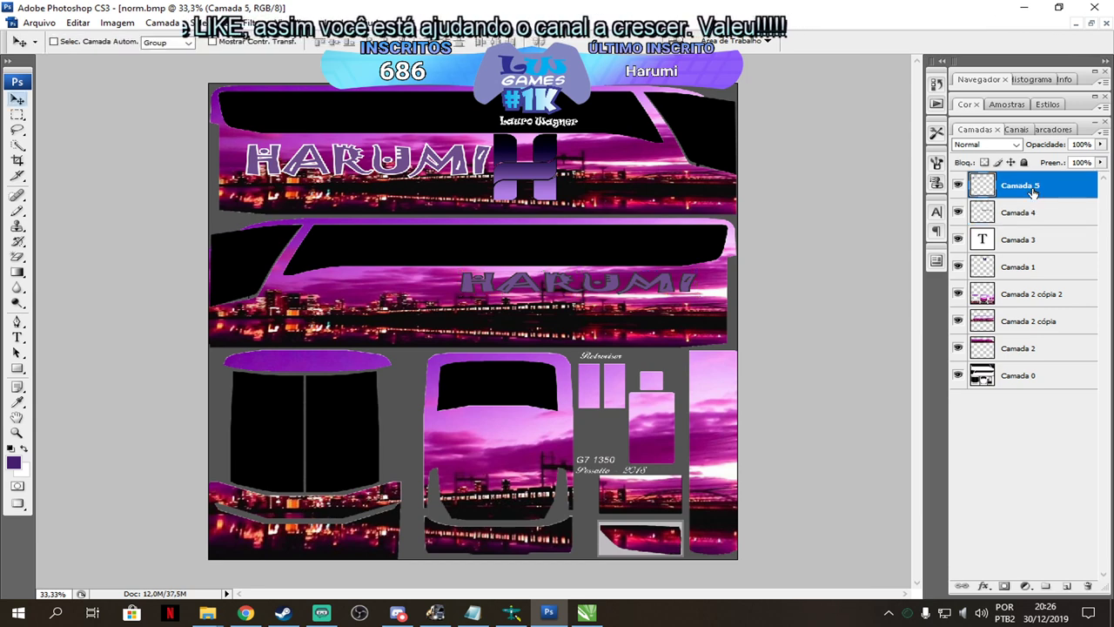
pyautogui.hotkey('ctrl', 't')
pyautogui.moveTo(252, 179); pyautogui.dragTo(312, 168)
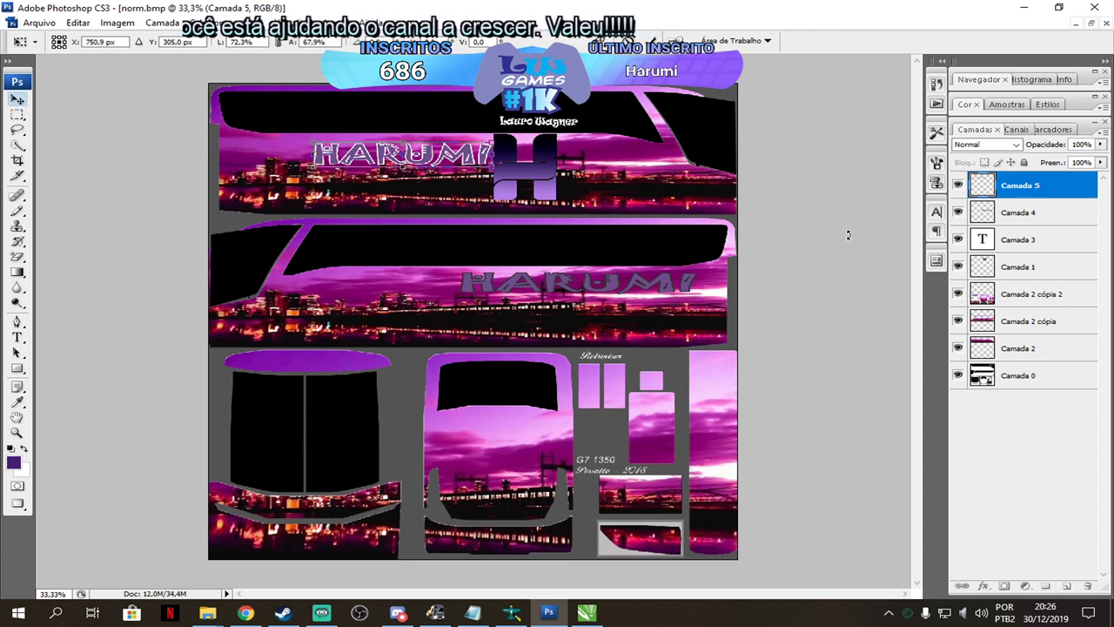
pyautogui.press('Return')
pyautogui.moveTo(470, 155); pyautogui.dragTo(434, 163)
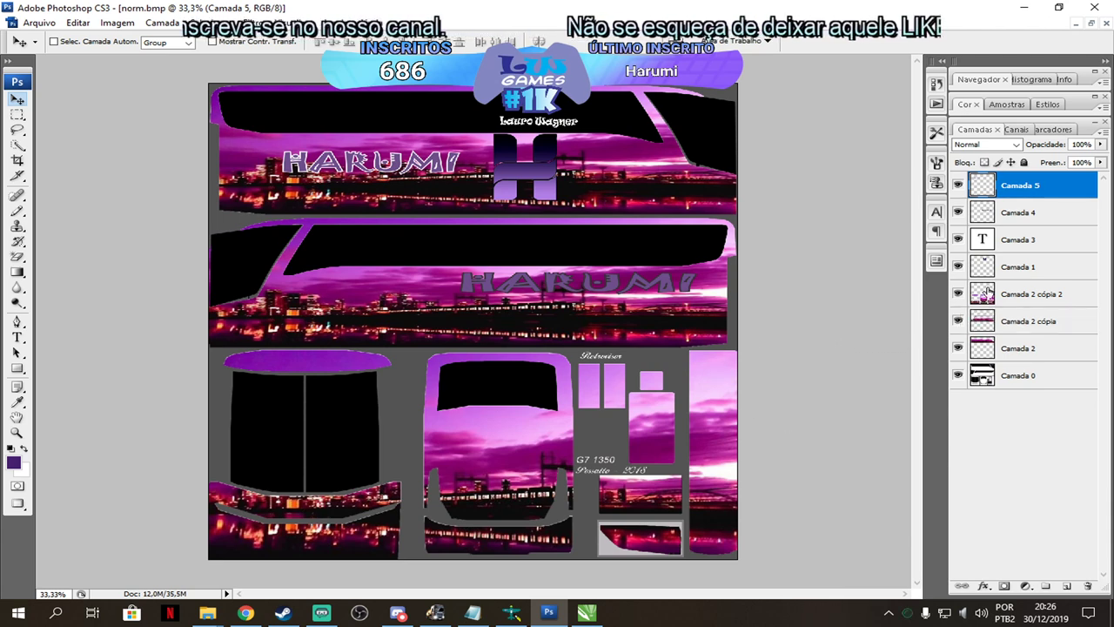
# Delete layer Camada 4 with the black-outlined HARUMI lettering.
pyautogui.click(1040, 217)
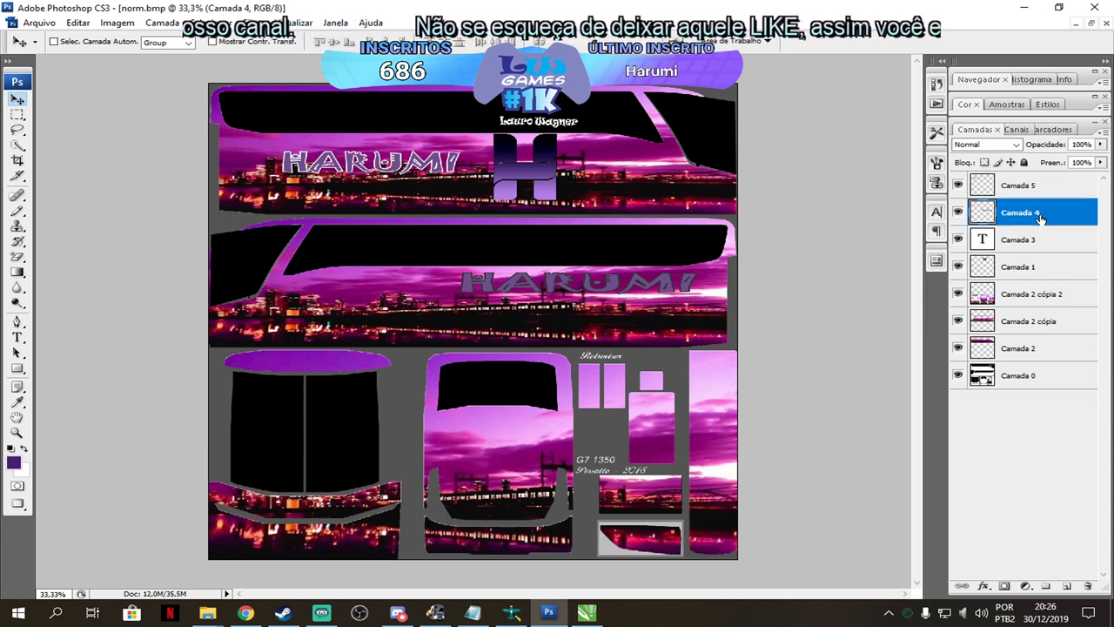
pyautogui.press('Delete')
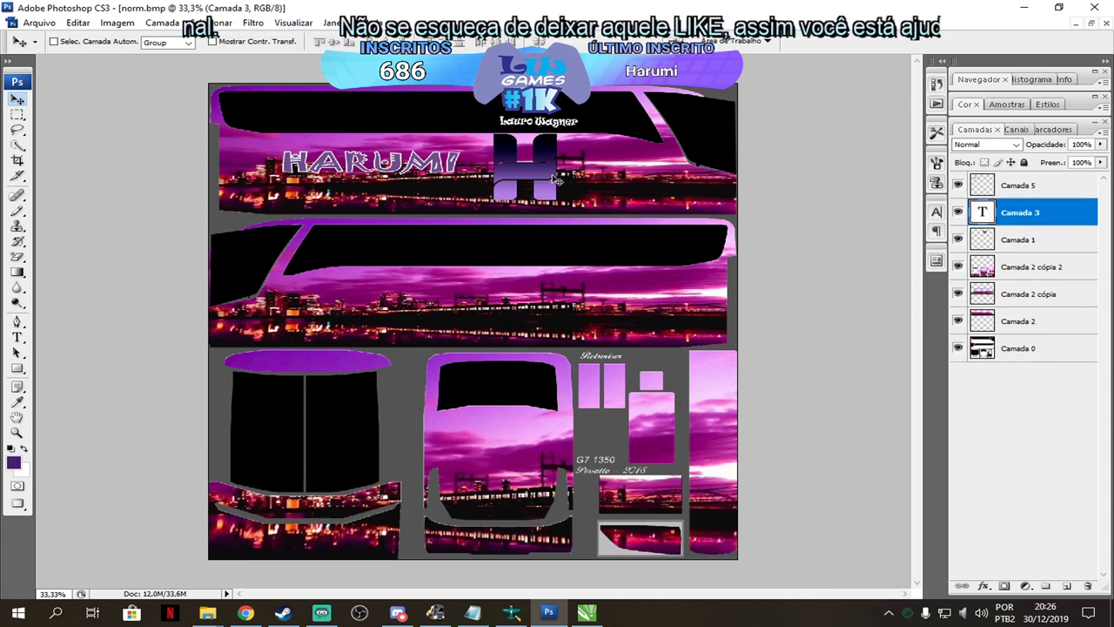
# Lower the H logo on Camada 1 slightly and scale it to about 65.5% width and 67.5% height on the upper bus side.
pyautogui.click(1025, 244)
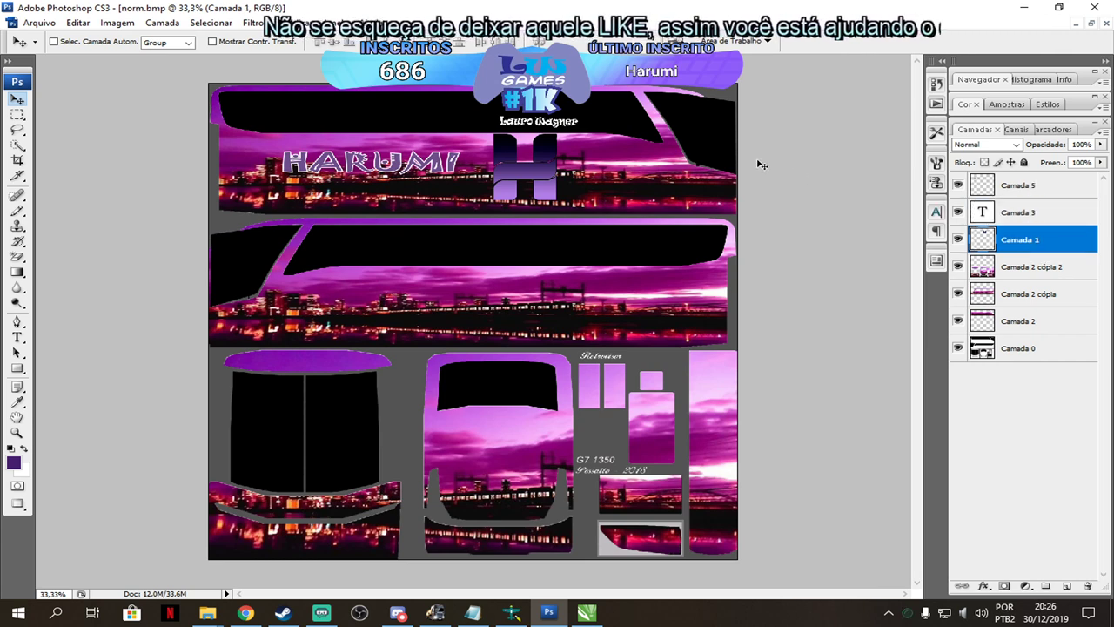
pyautogui.moveTo(543, 171); pyautogui.dragTo(533, 176)
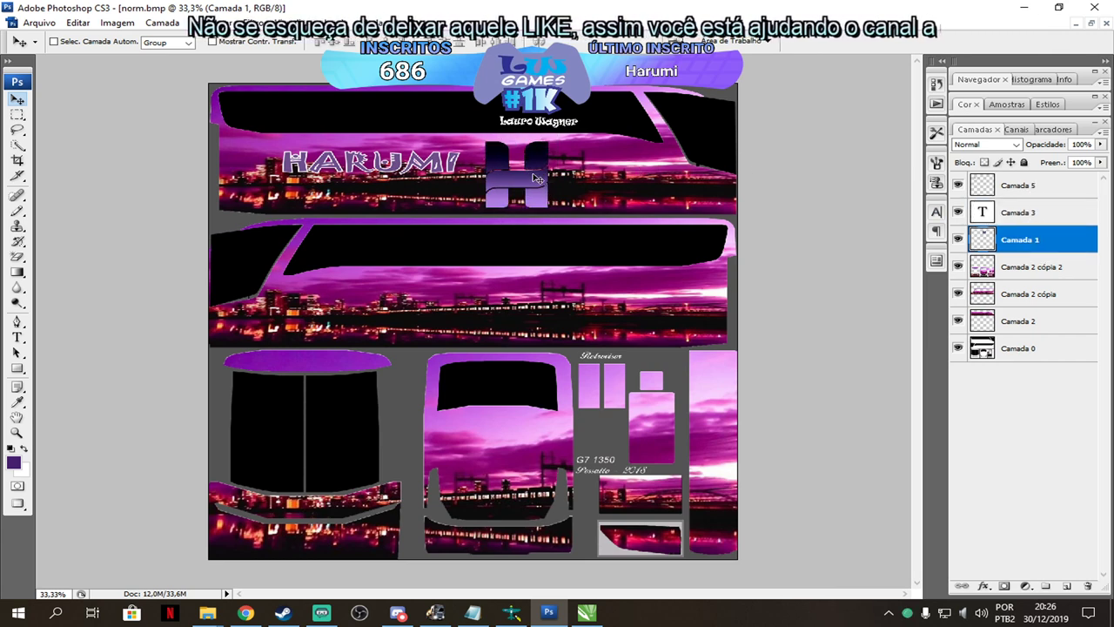
pyautogui.hotkey('ctrl', 't')
pyautogui.moveTo(476, 209); pyautogui.dragTo(499, 187)
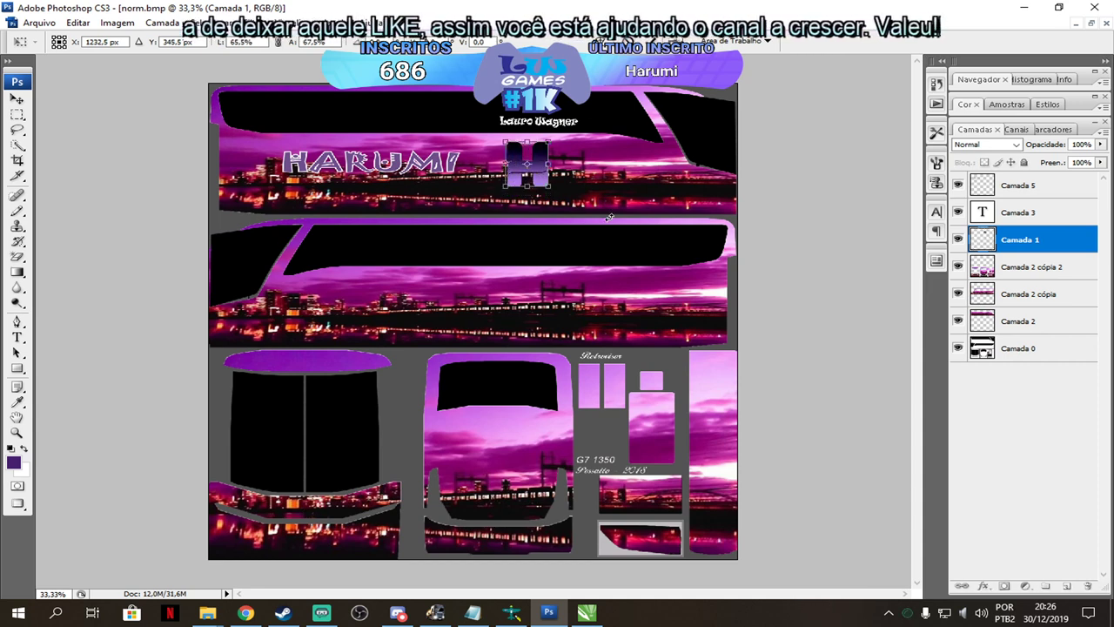
pyautogui.press('Return')
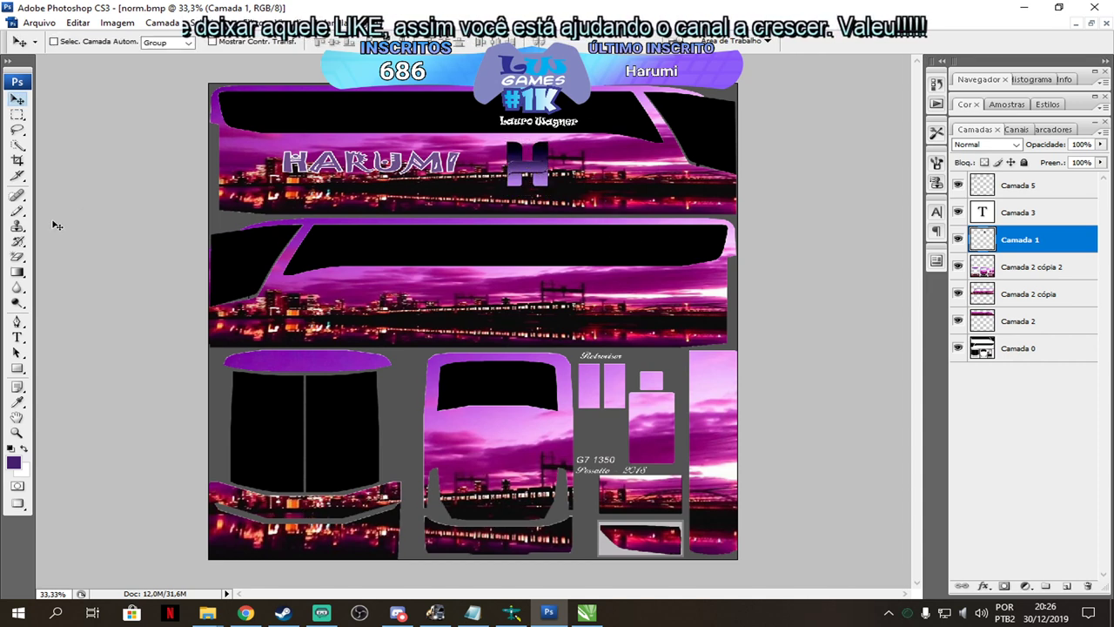
# Move the H logo farther from the HARUMI lettering and enlarge it slightly on the upper bus side.
pyautogui.click(17, 432)
pyautogui.click(464, 176)
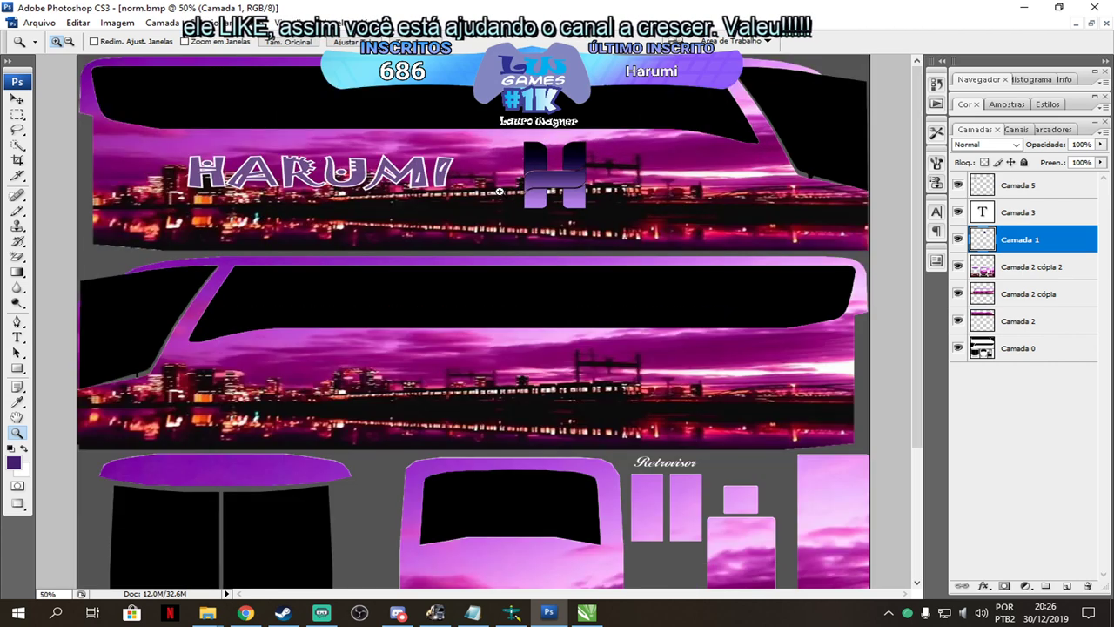
pyautogui.click(661, 220)
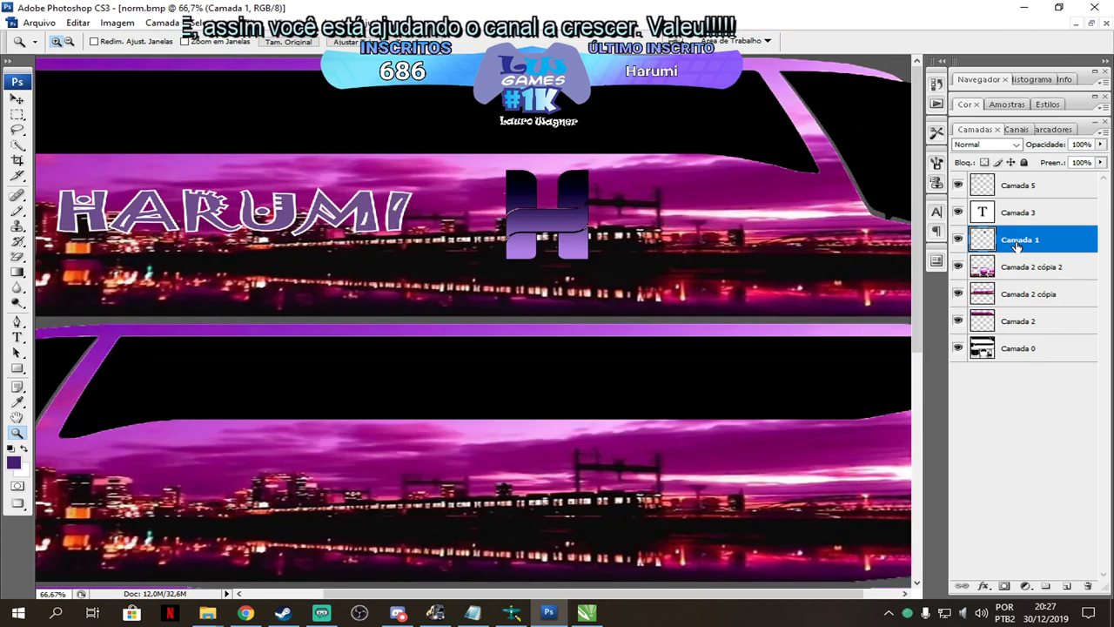
pyautogui.click(16, 99)
pyautogui.moveTo(576, 220); pyautogui.dragTo(616, 212)
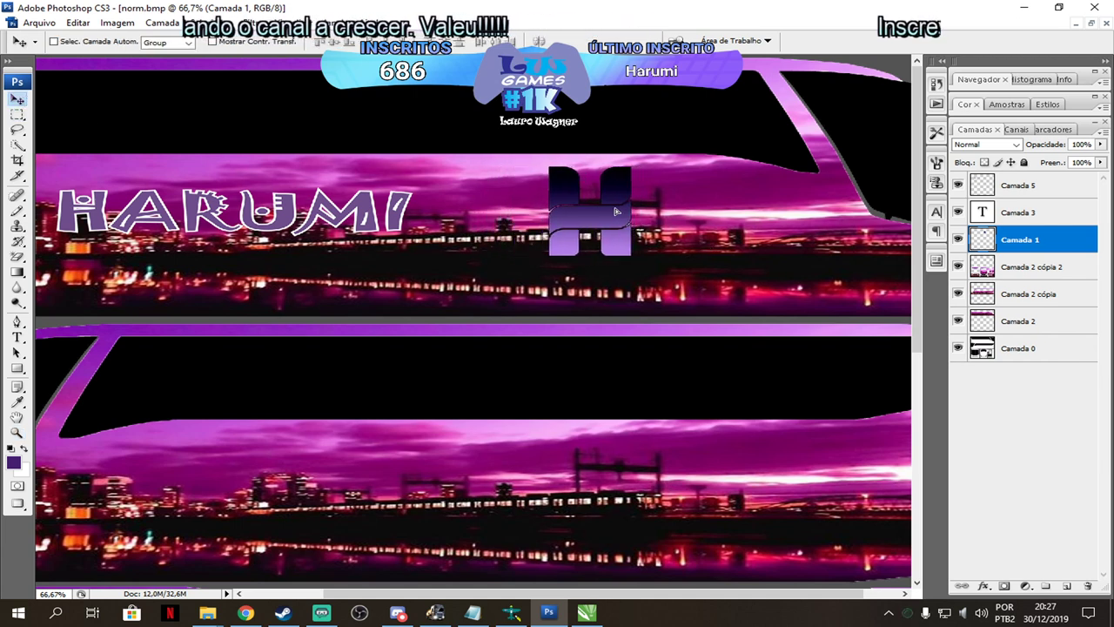
pyautogui.hotkey('ctrl', 't')
pyautogui.moveTo(549, 259); pyautogui.dragTo(536, 267)
pyautogui.press('Return')
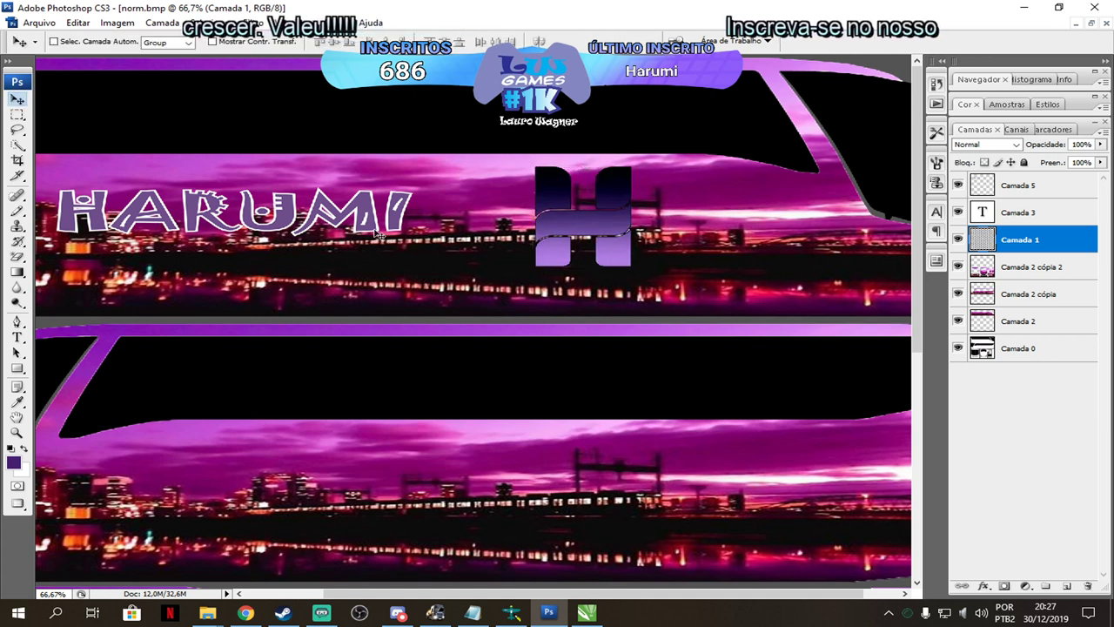
# Delete the text layer Camada 3 and move the white-outlined HARUMI lettering right beside the H logo.
pyautogui.click(1027, 212)
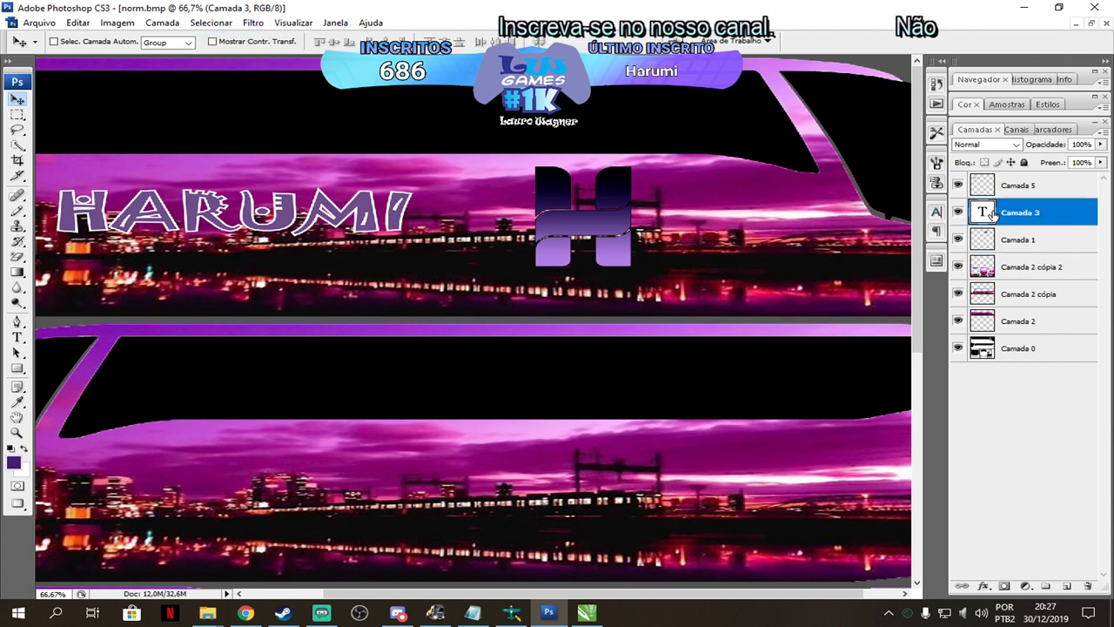
pyautogui.press('Delete')
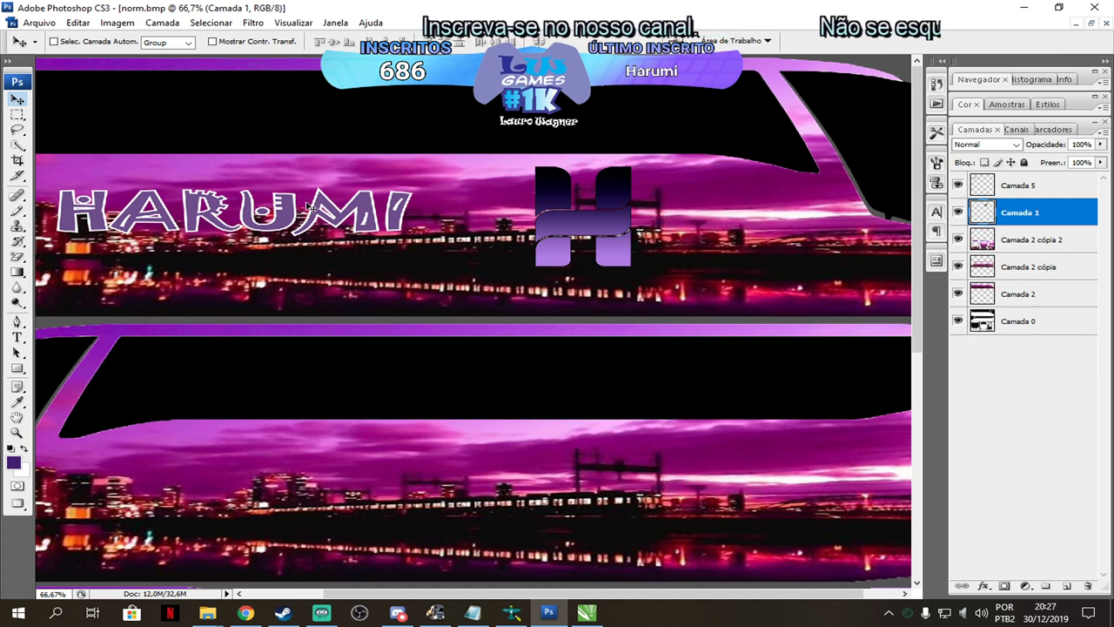
pyautogui.click(1017, 185)
pyautogui.moveTo(310, 218); pyautogui.dragTo(424, 228)
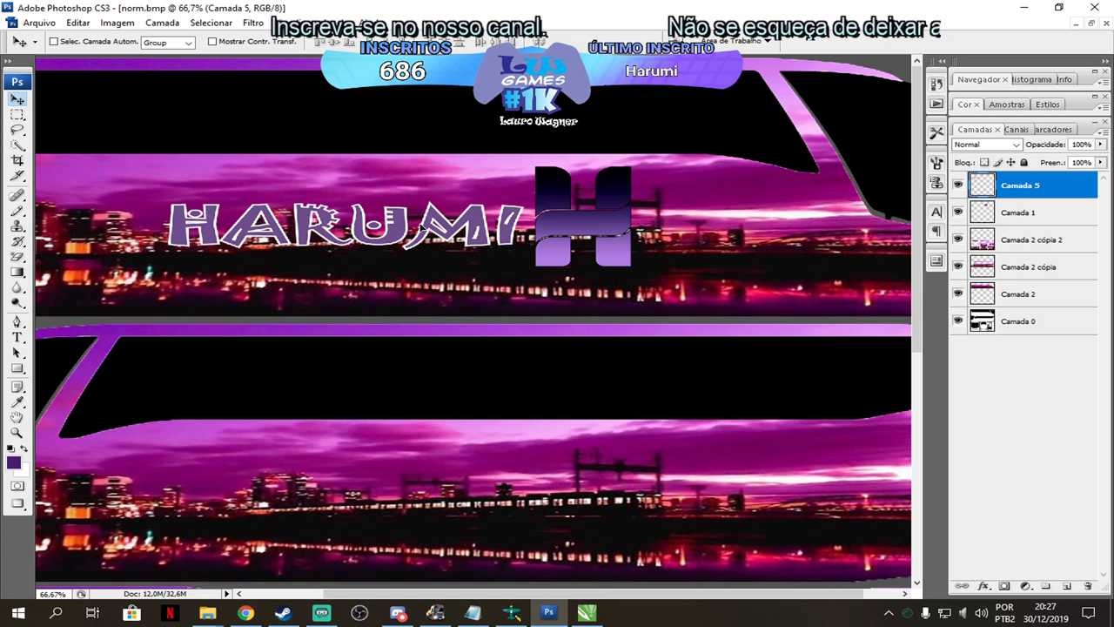
# Enlarge the white-outlined HARUMI lettering beside the H logo on the upper bus side and lower it slightly.
pyautogui.hotkey('ctrl', 't')
pyautogui.moveTo(169, 197); pyautogui.dragTo(87, 174)
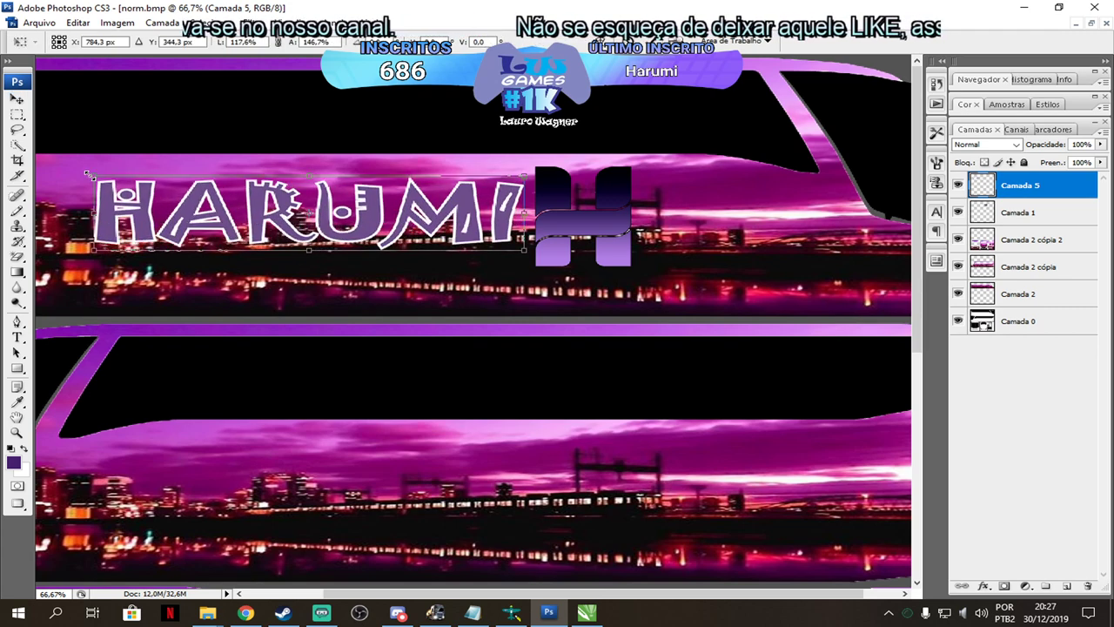
pyautogui.press('Return')
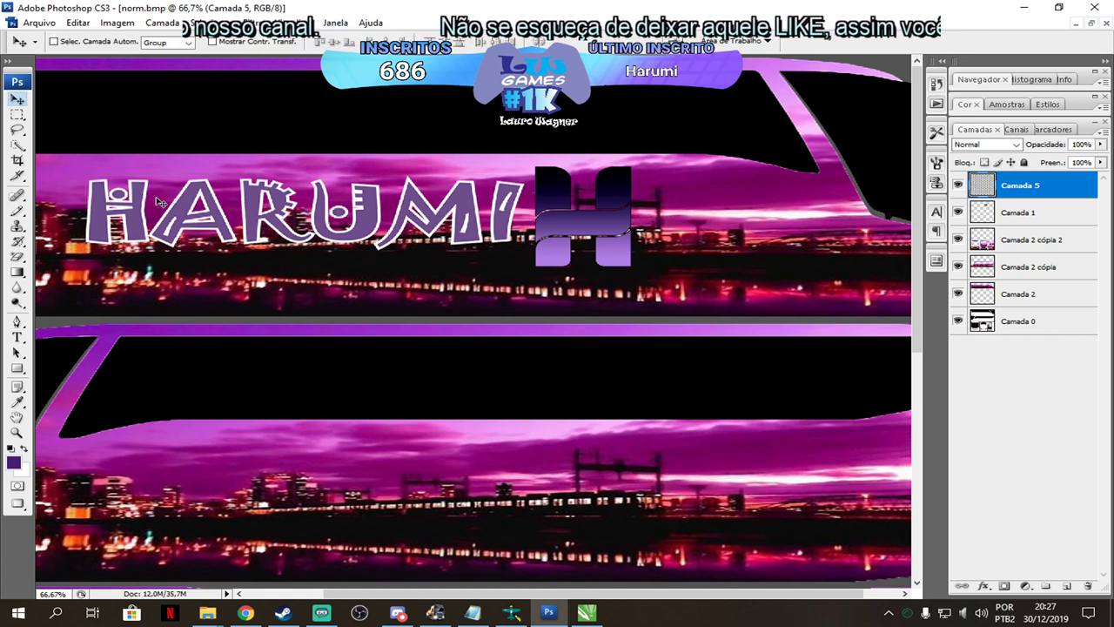
pyautogui.moveTo(366, 228); pyautogui.dragTo(366, 235)
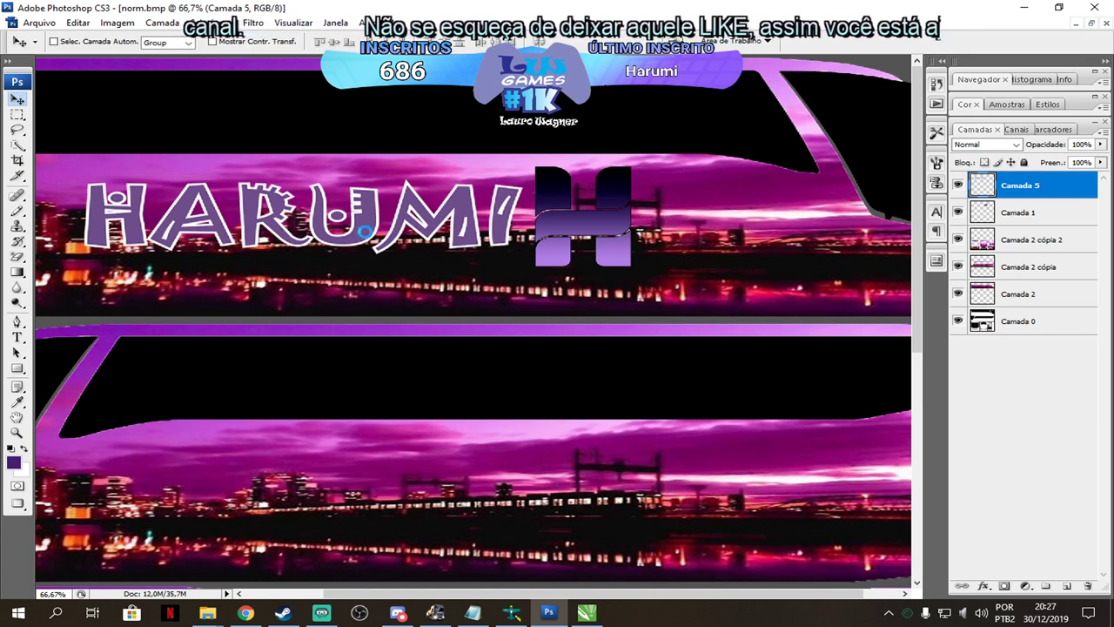
# Duplicate layers Camada 5 and Camada 1 within norm.bmp and move the copied lettering and H logo onto the lower bus side.
pyautogui.keyDown('ctrl'); pyautogui.click(1047, 214); pyautogui.keyUp('ctrl')
pyautogui.rightClick(1047, 215)
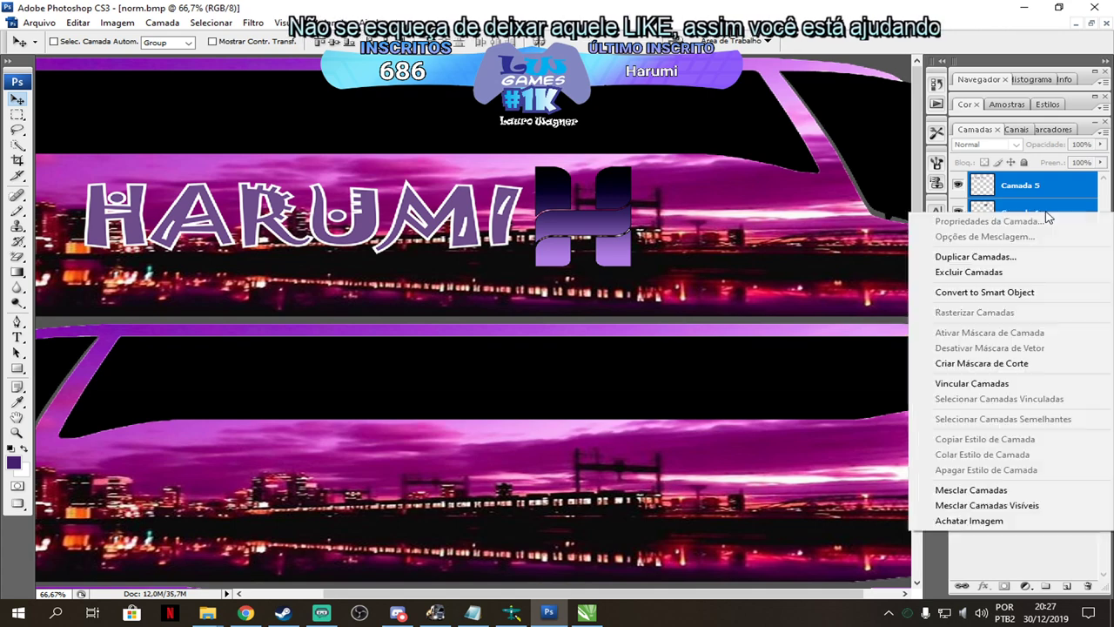
pyautogui.click(1001, 254)
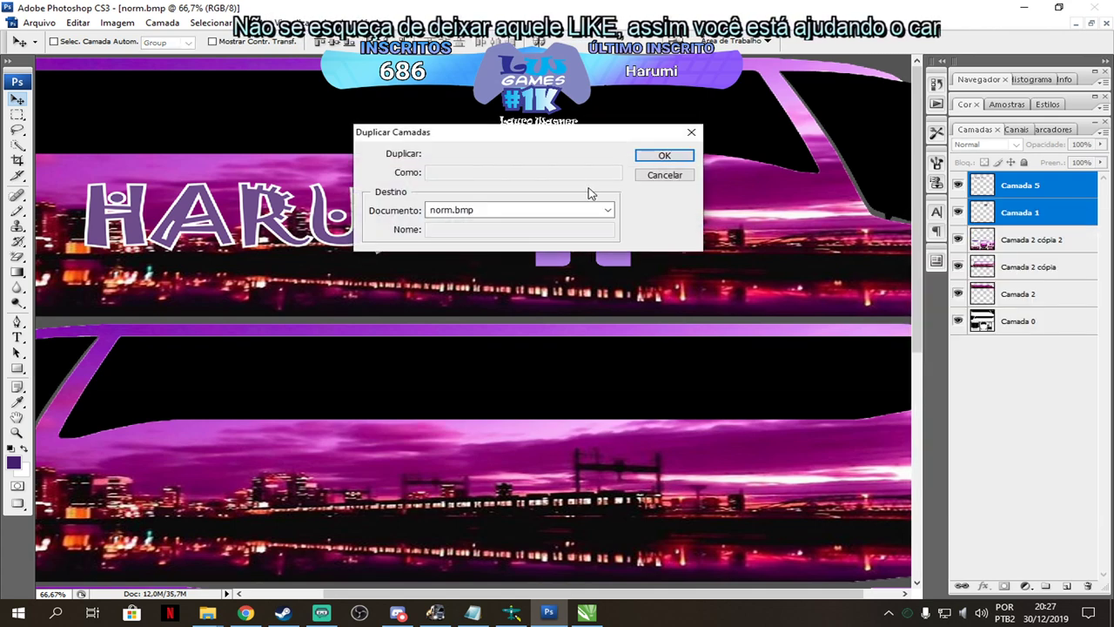
pyautogui.click(664, 155)
pyautogui.moveTo(917, 319); pyautogui.dragTo(917, 384)
pyautogui.moveTo(459, 137); pyautogui.dragTo(536, 315)
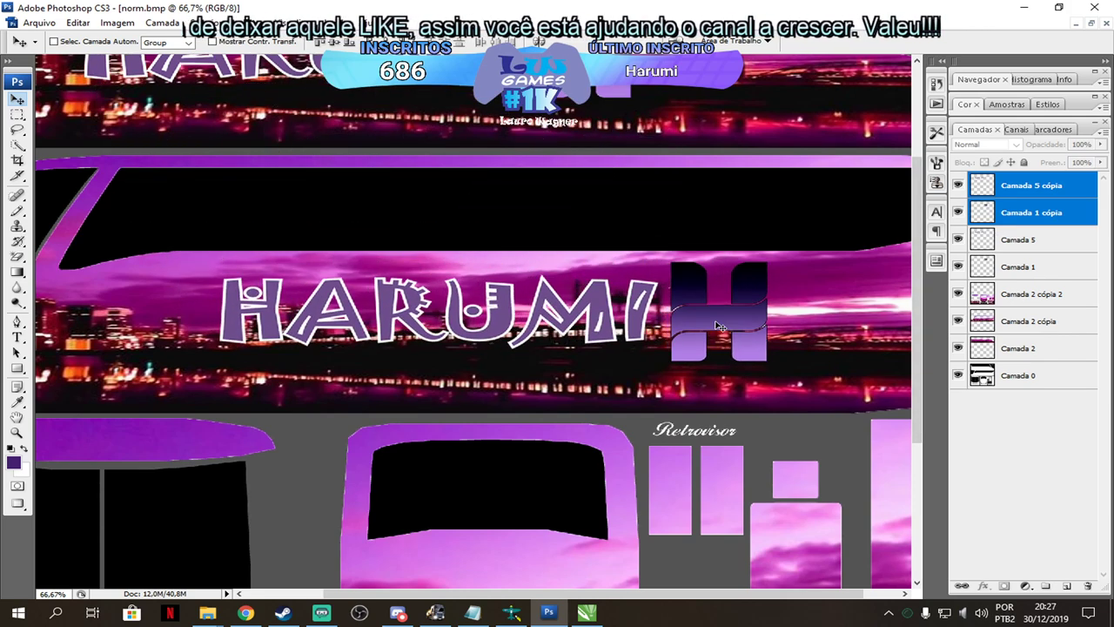
# Rearrange the lower bus side so the H logo stands just before the HARUMI lettering, shifting the lettering toward the rear to make room.
pyautogui.click(1018, 215)
pyautogui.moveTo(726, 322); pyautogui.dragTo(169, 322)
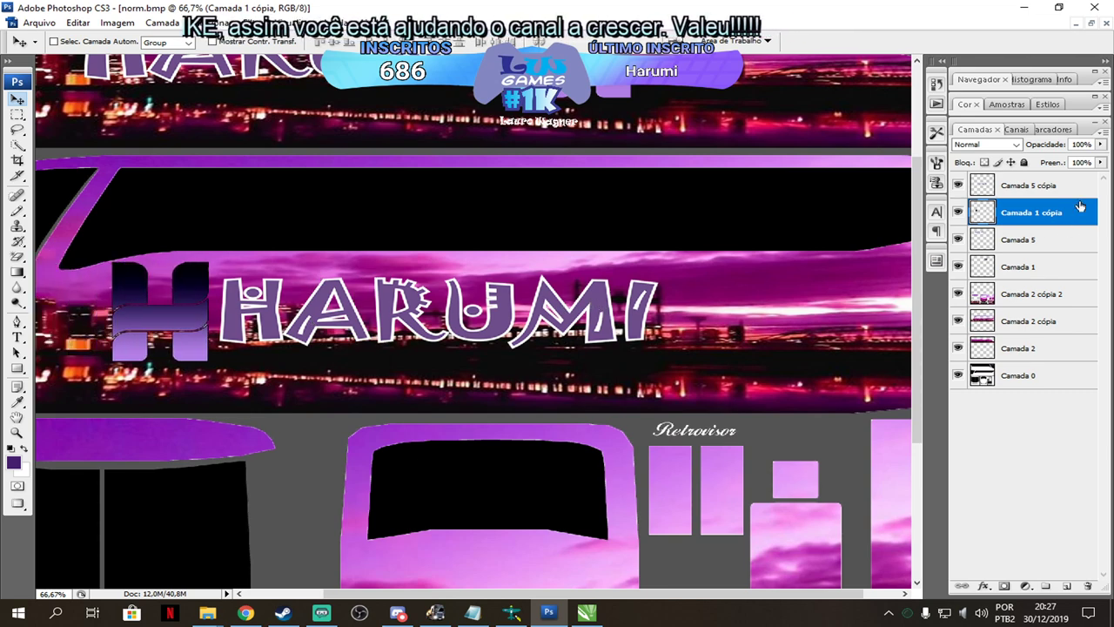
pyautogui.keyDown('ctrl'); pyautogui.click(765, 264); pyautogui.keyUp('ctrl')
pyautogui.moveTo(597, 314); pyautogui.dragTo(734, 314)
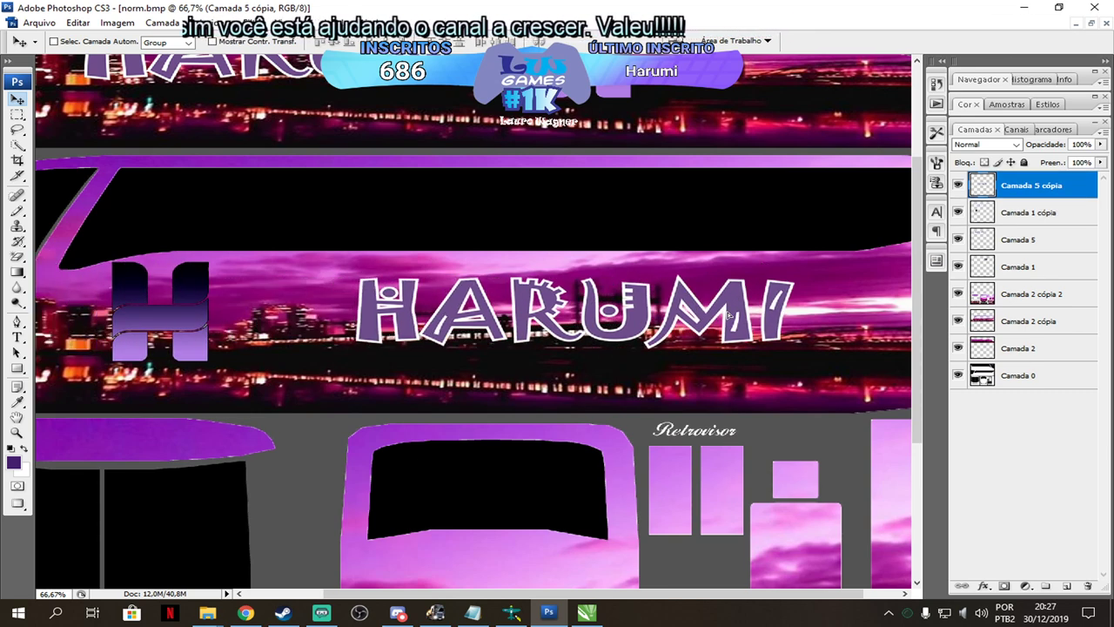
pyautogui.click(1032, 218)
pyautogui.moveTo(188, 314); pyautogui.dragTo(307, 312)
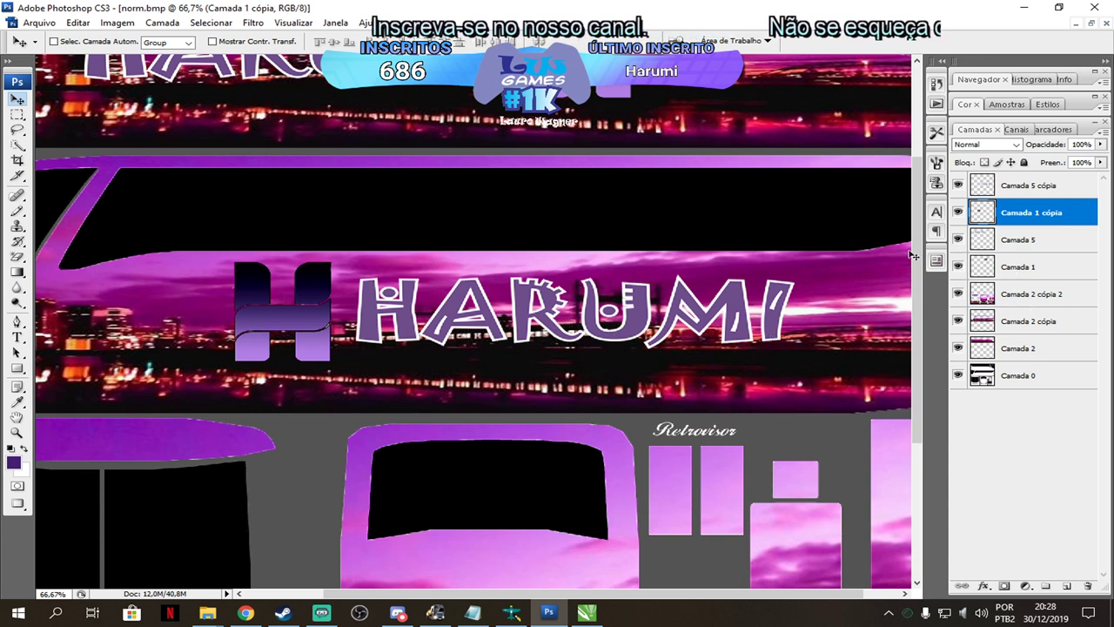
# Duplicate layers Camada 5 cópia and Camada 1 cópia and move the new copies onto the panel with the single black window.
pyautogui.moveTo(917, 265); pyautogui.dragTo(918, 370)
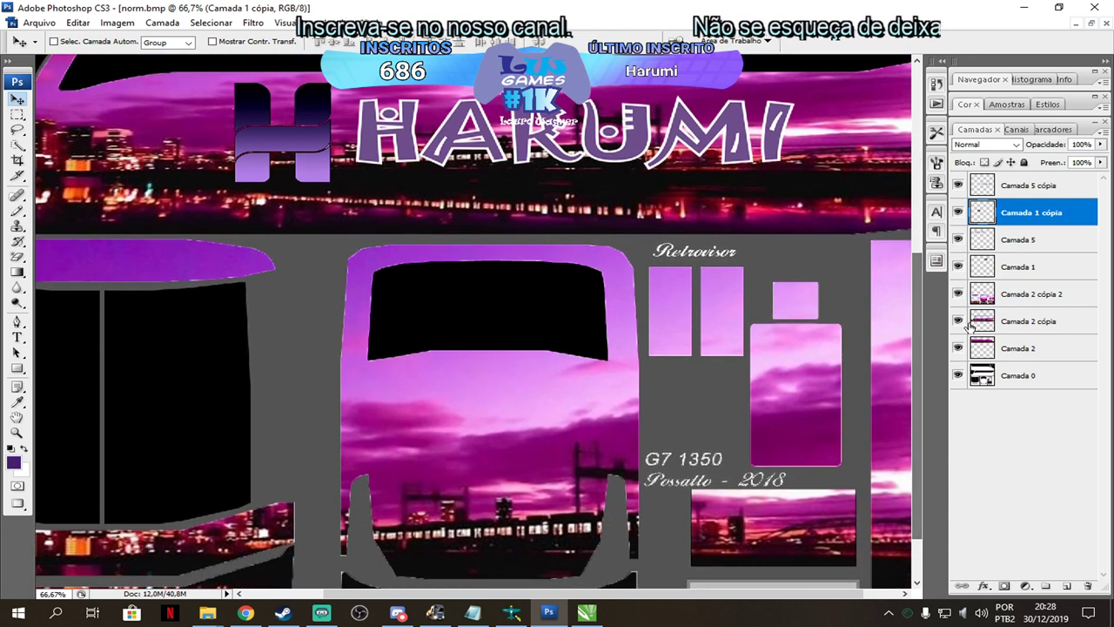
pyautogui.rightClick(1044, 185)
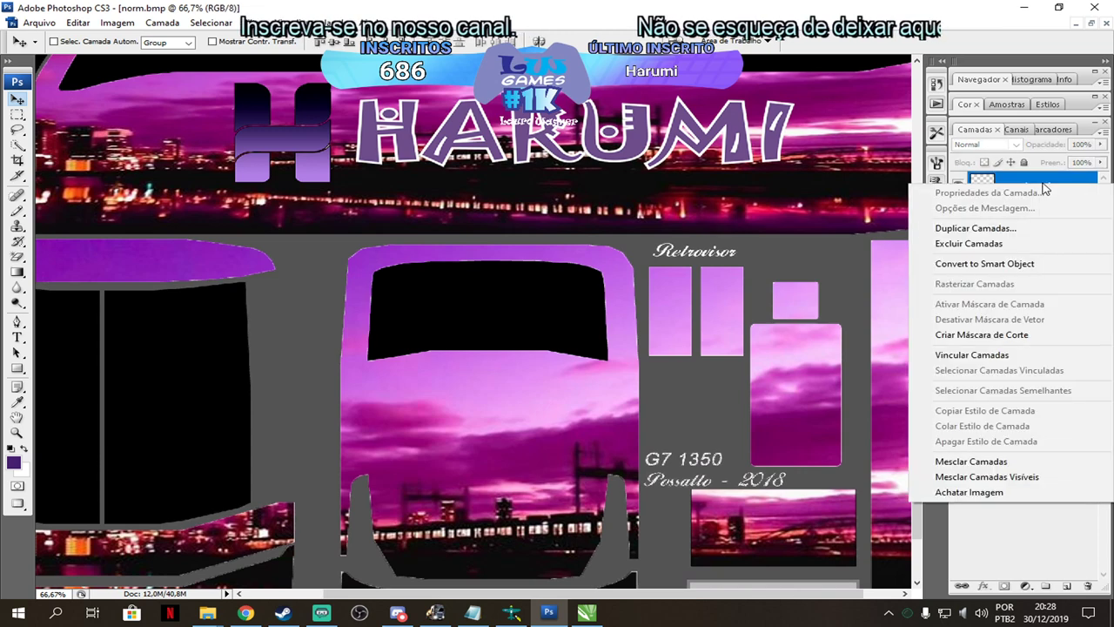
pyautogui.click(1010, 228)
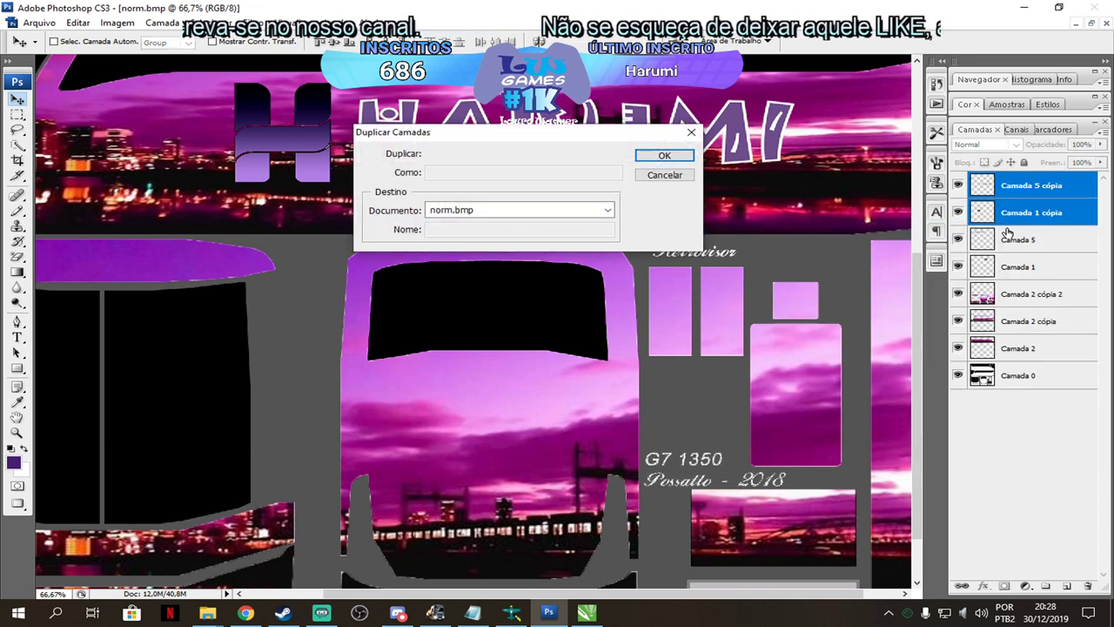
pyautogui.click(665, 155)
pyautogui.moveTo(315, 166); pyautogui.dragTo(478, 436)
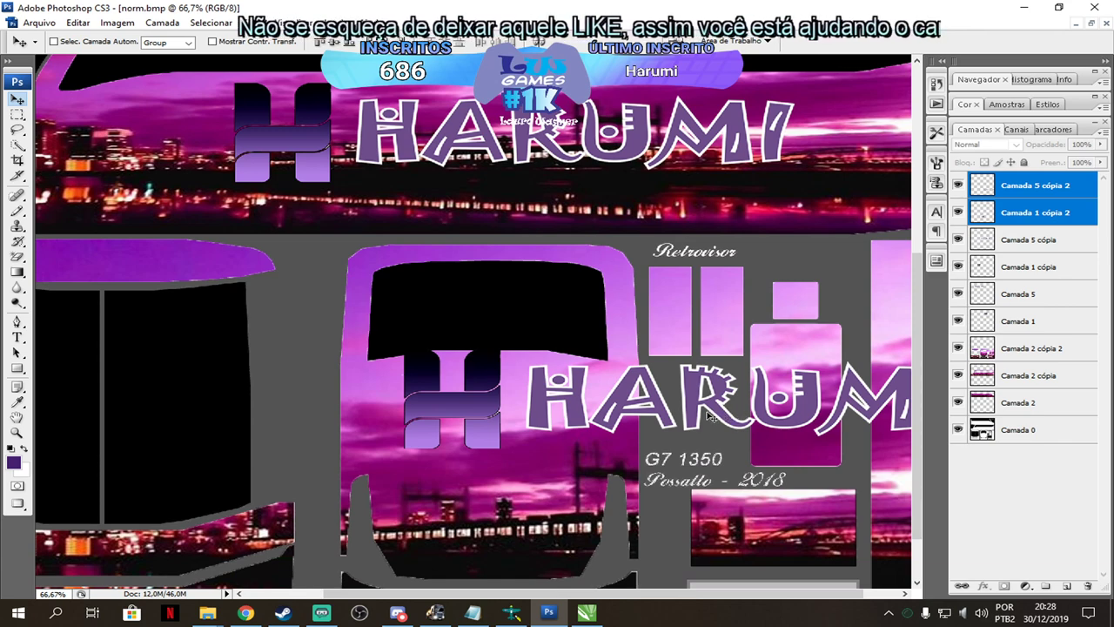
# Scale the HARUMI copy to about 29% width and 37% height beneath the single window and move the H logo below it.
pyautogui.click(1035, 186)
pyautogui.moveTo(775, 409); pyautogui.dragTo(583, 496)
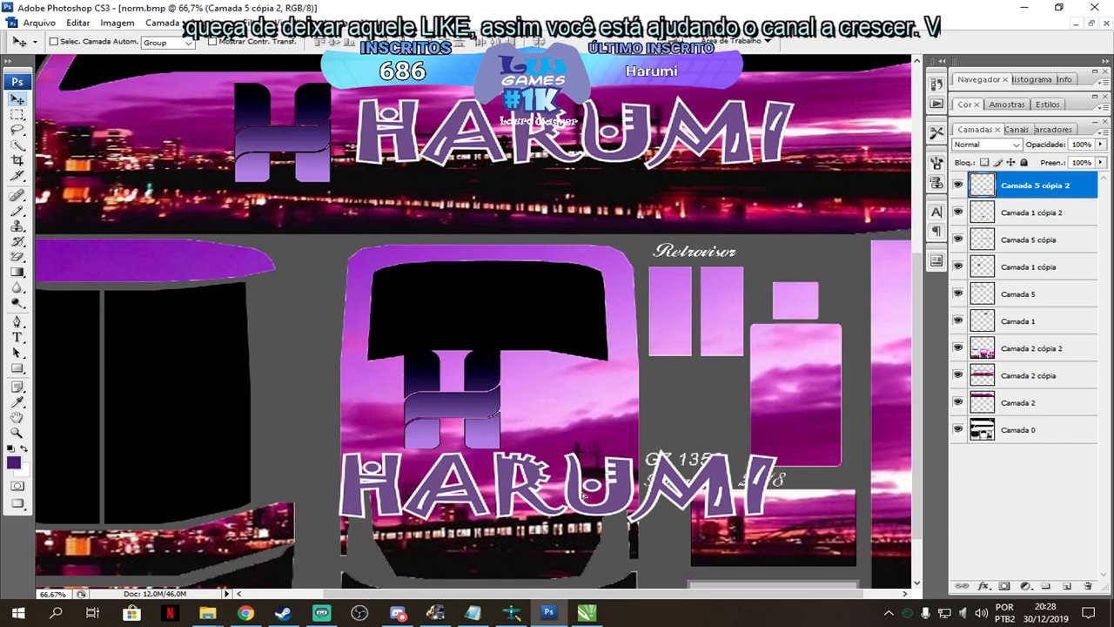
pyautogui.hotkey('ctrl', 't')
pyautogui.moveTo(784, 529); pyautogui.dragTo(514, 376)
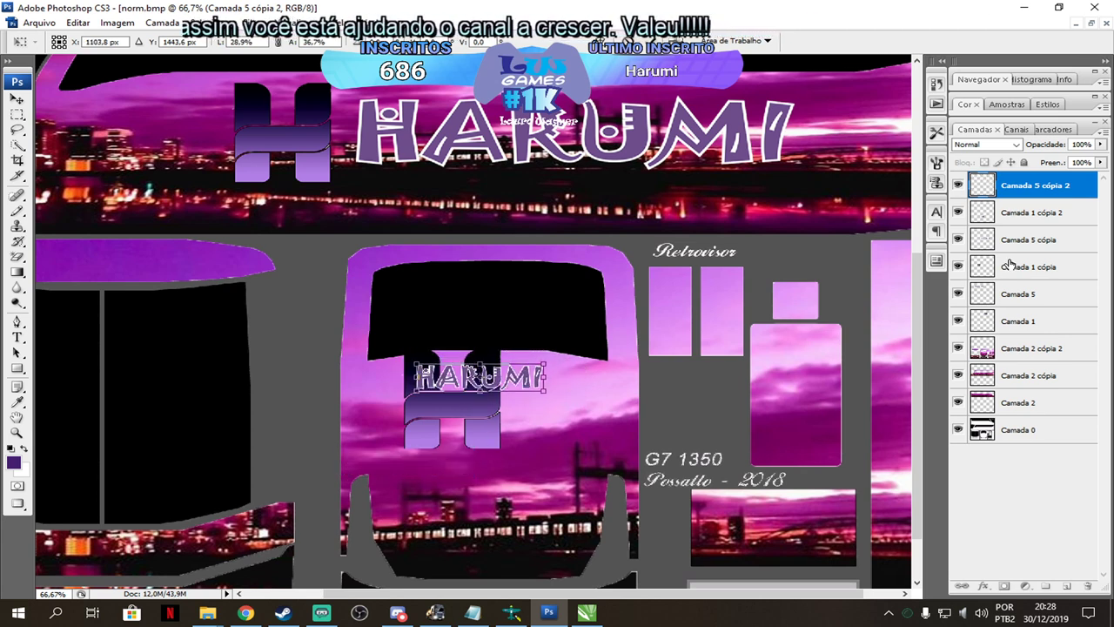
pyautogui.press('Return')
pyautogui.click(1034, 212)
pyautogui.moveTo(503, 425); pyautogui.dragTo(525, 485)
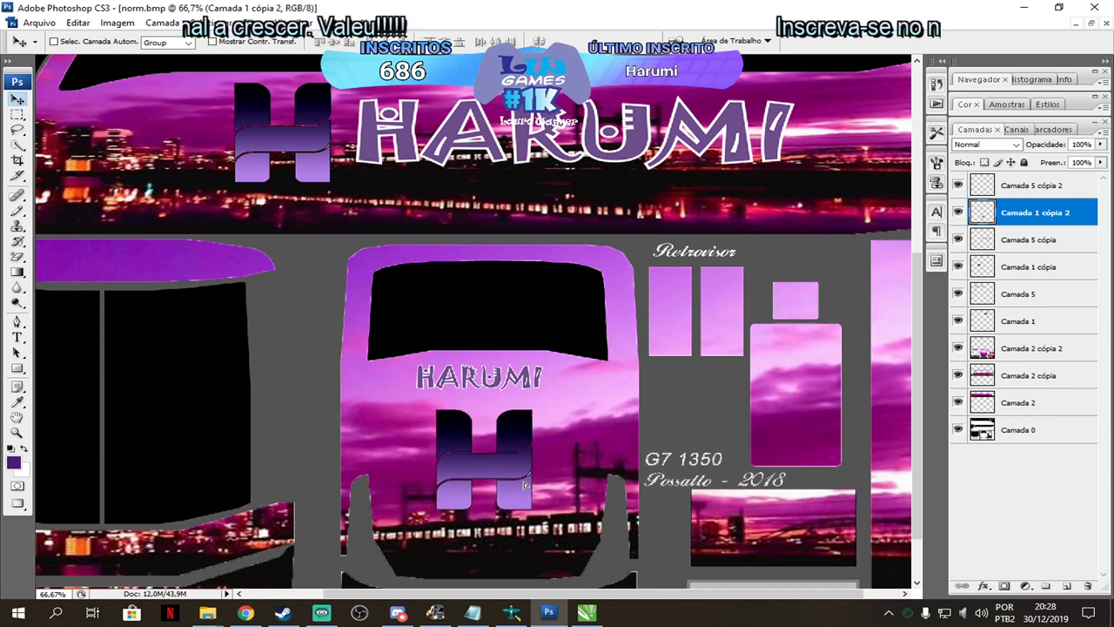
# Enlarge the small HARUMI lettering slightly and centre it between the single window and the H logo.
pyautogui.click(1034, 186)
pyautogui.moveTo(556, 341); pyautogui.dragTo(560, 496)
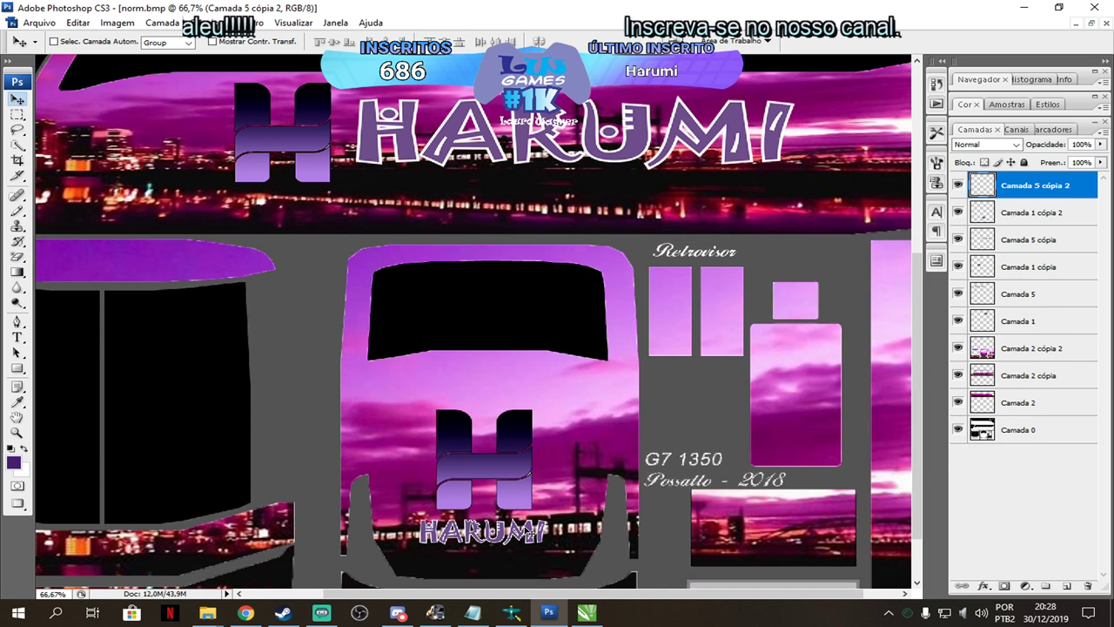
pyautogui.hotkey('ctrl', 't')
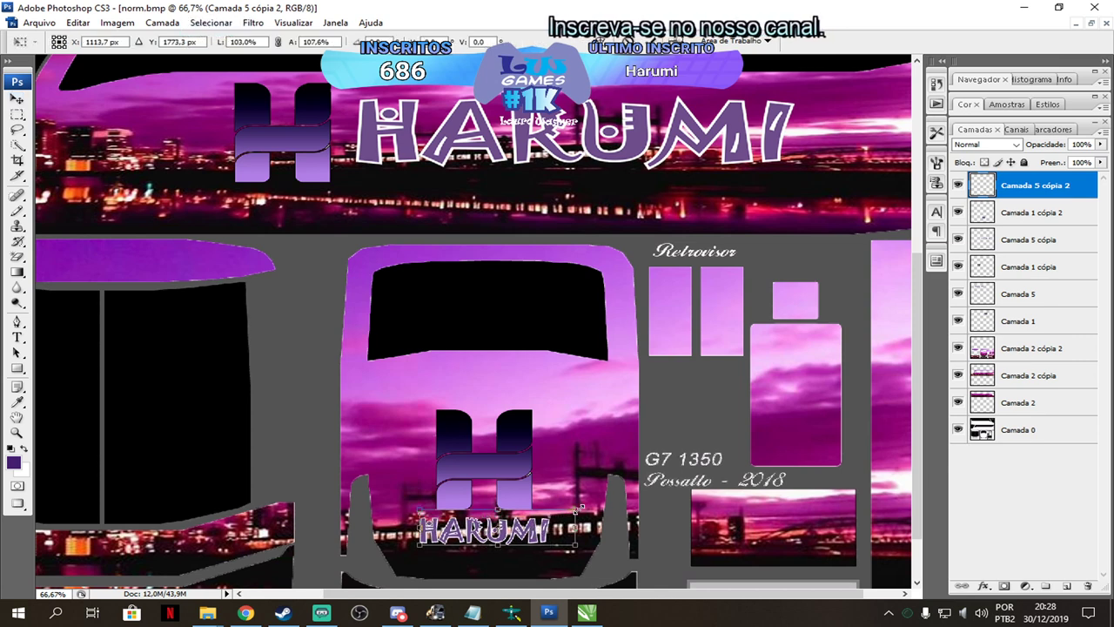
pyautogui.moveTo(418, 519); pyautogui.dragTo(396, 513)
pyautogui.moveTo(466, 517); pyautogui.dragTo(521, 376)
pyautogui.press('Return')
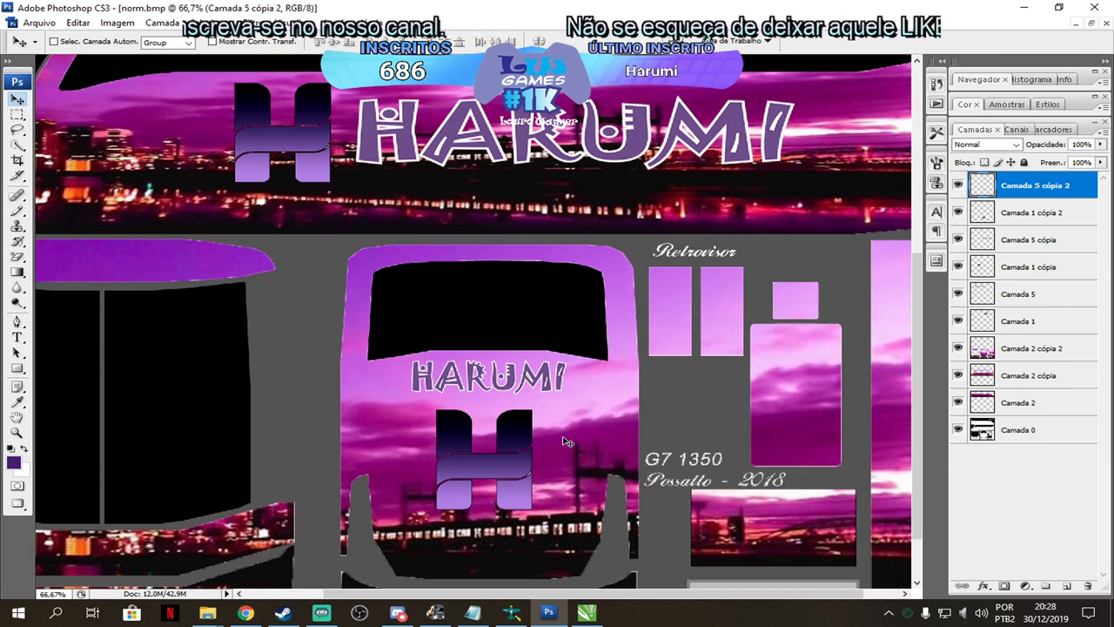
pyautogui.hotkey('ctrl', 't')
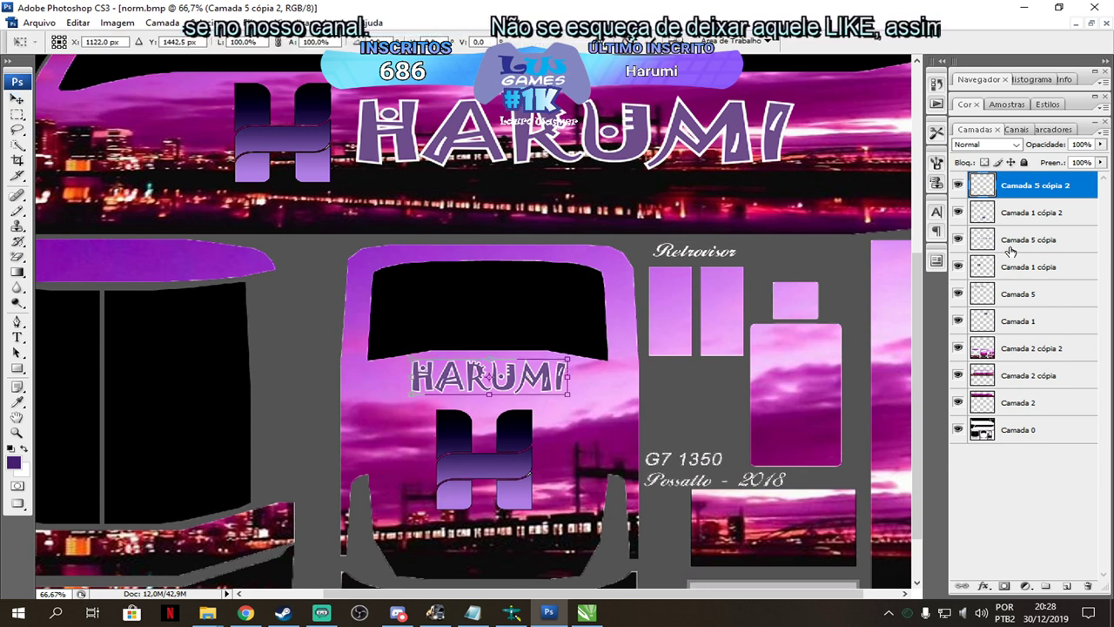
pyautogui.press('Return')
# Scale the H logo under the small lettering to about 157% width and 141% height, matching the lettering's width, and lower it slightly.
pyautogui.click(1034, 214)
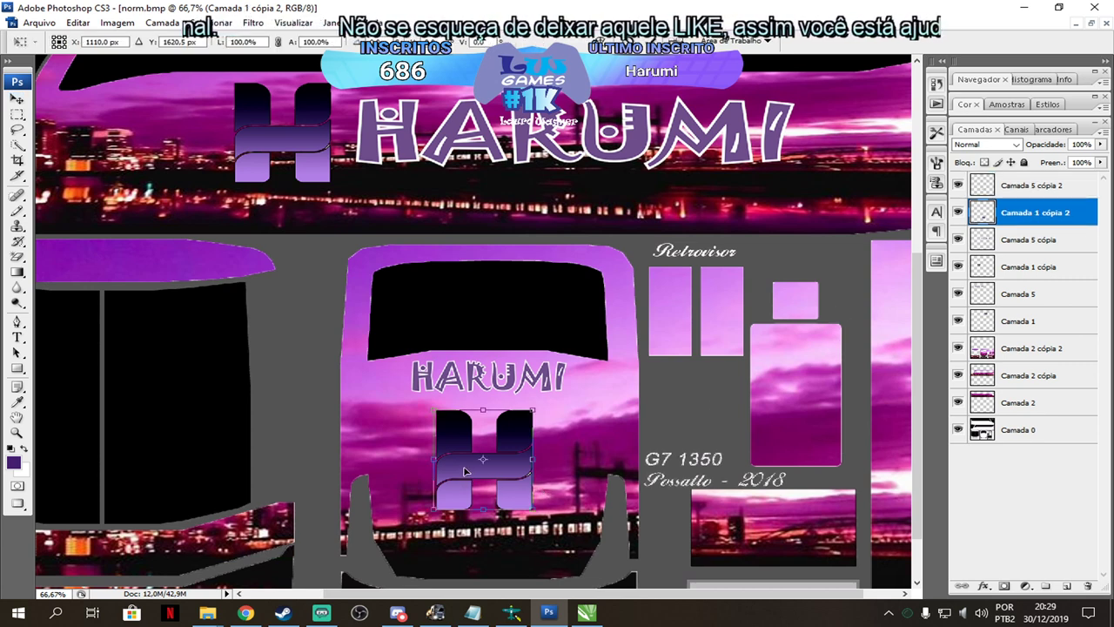
pyautogui.hotkey('ctrl', 't')
pyautogui.moveTo(418, 525); pyautogui.dragTo(413, 535)
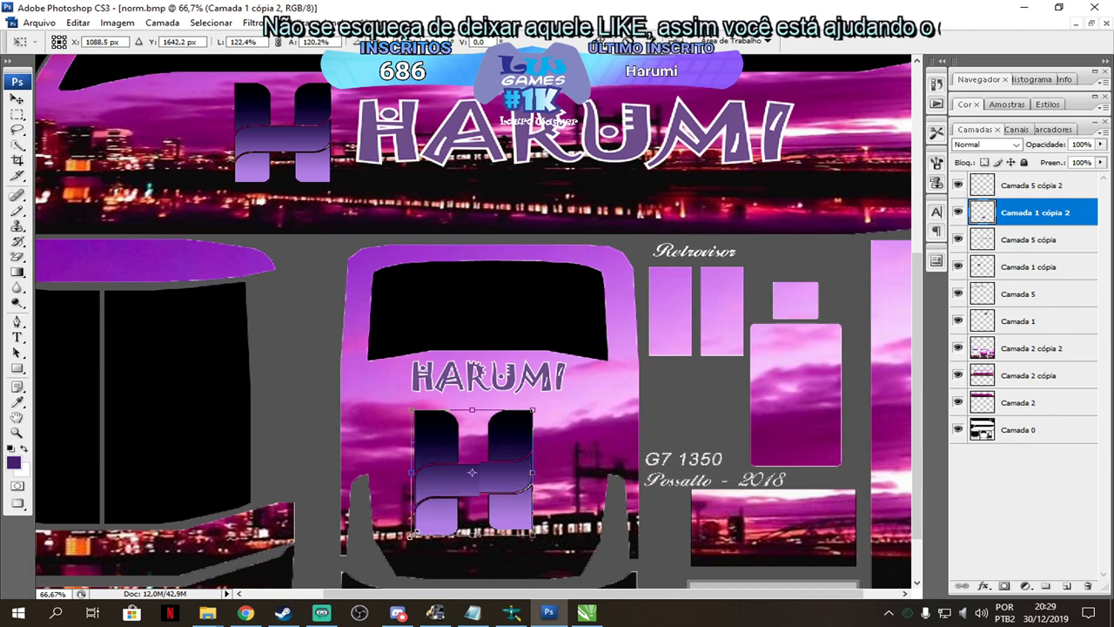
pyautogui.moveTo(533, 409); pyautogui.dragTo(565, 393)
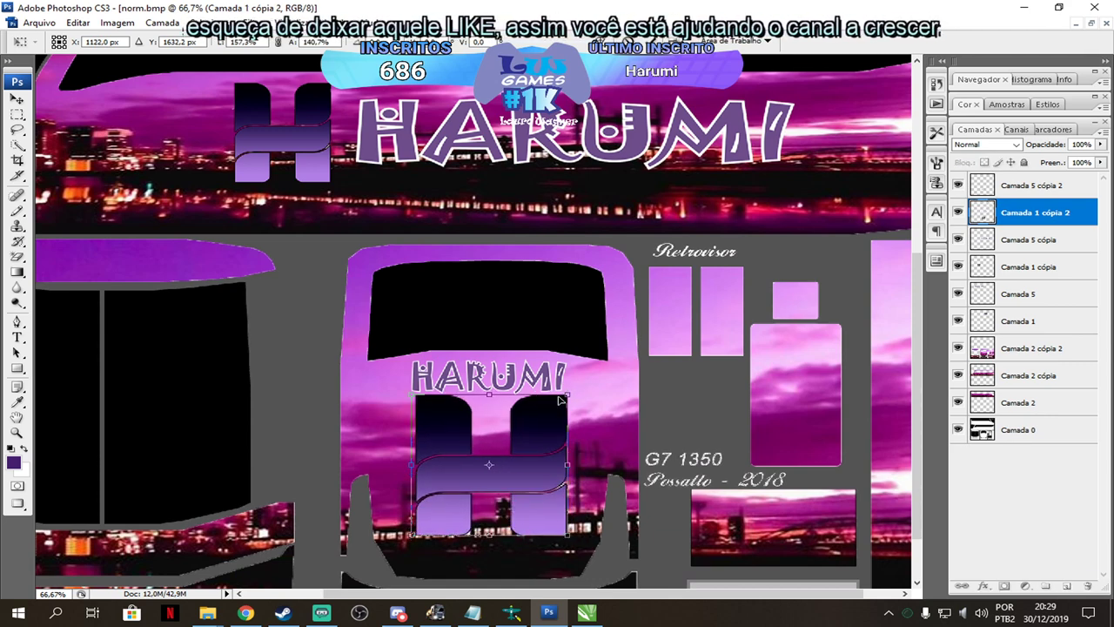
pyautogui.doubleClick(533, 465)
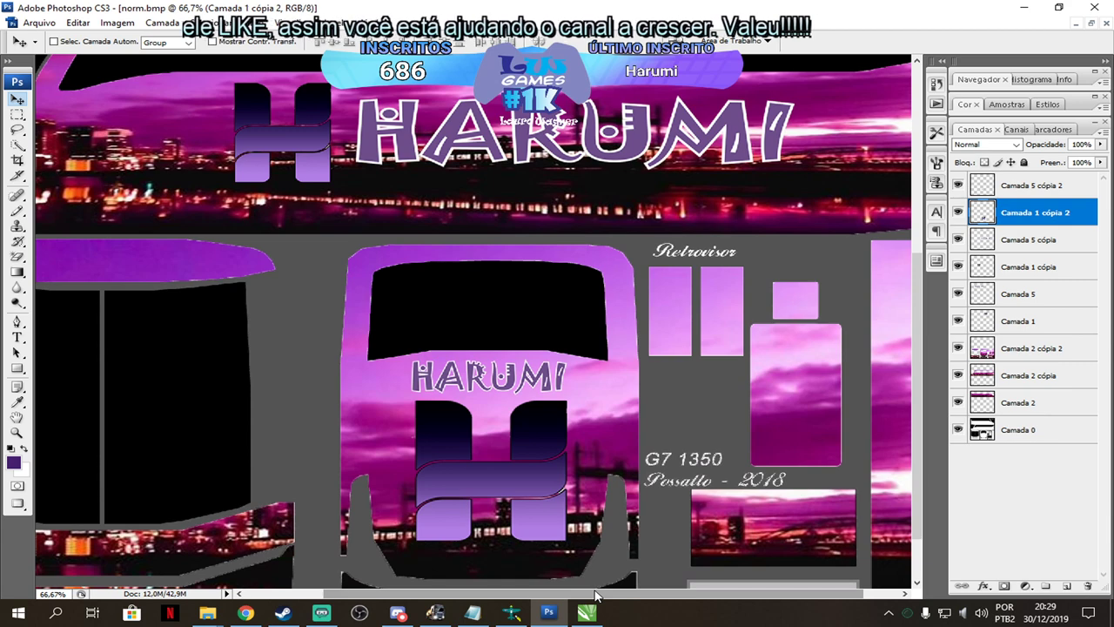
# Duplicate layers Camada 5 cópia 2 and Camada 1 cópia 2 and move the copies onto the panel with the split windshield.
pyautogui.moveTo(597, 594); pyautogui.dragTo(522, 595)
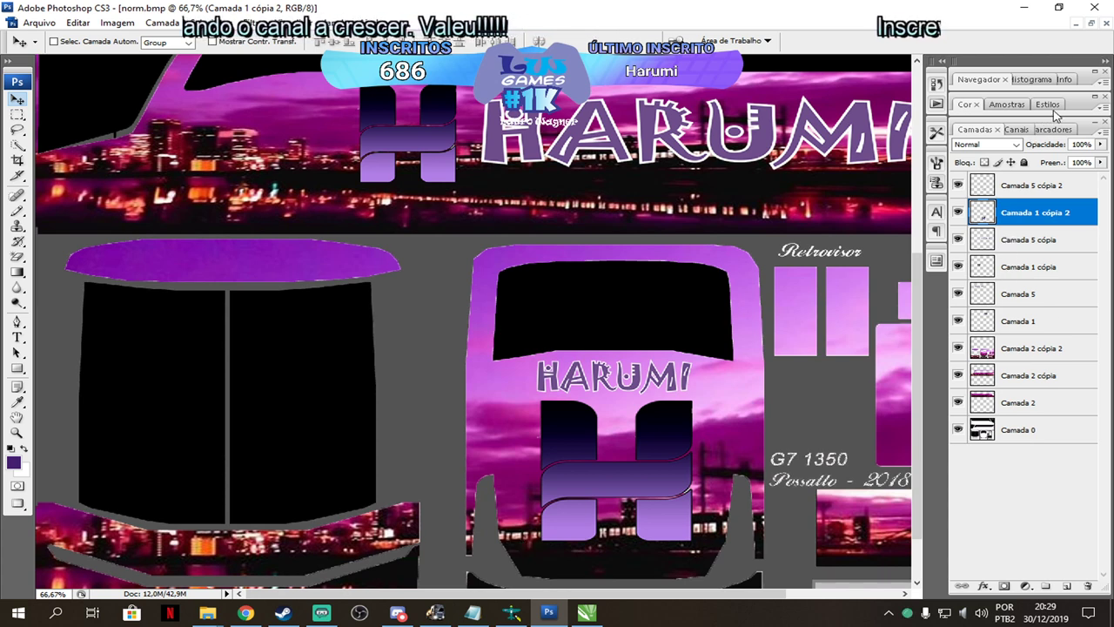
pyautogui.keyDown('shift'); pyautogui.click(1049, 187); pyautogui.keyUp('shift')
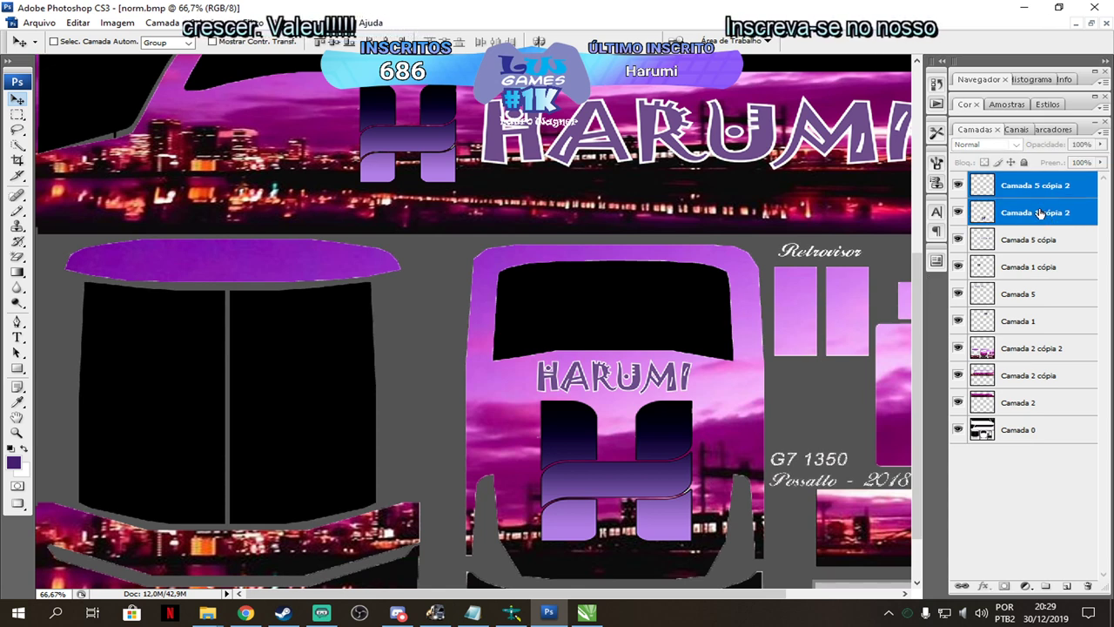
pyautogui.rightClick(1039, 215)
pyautogui.click(1003, 259)
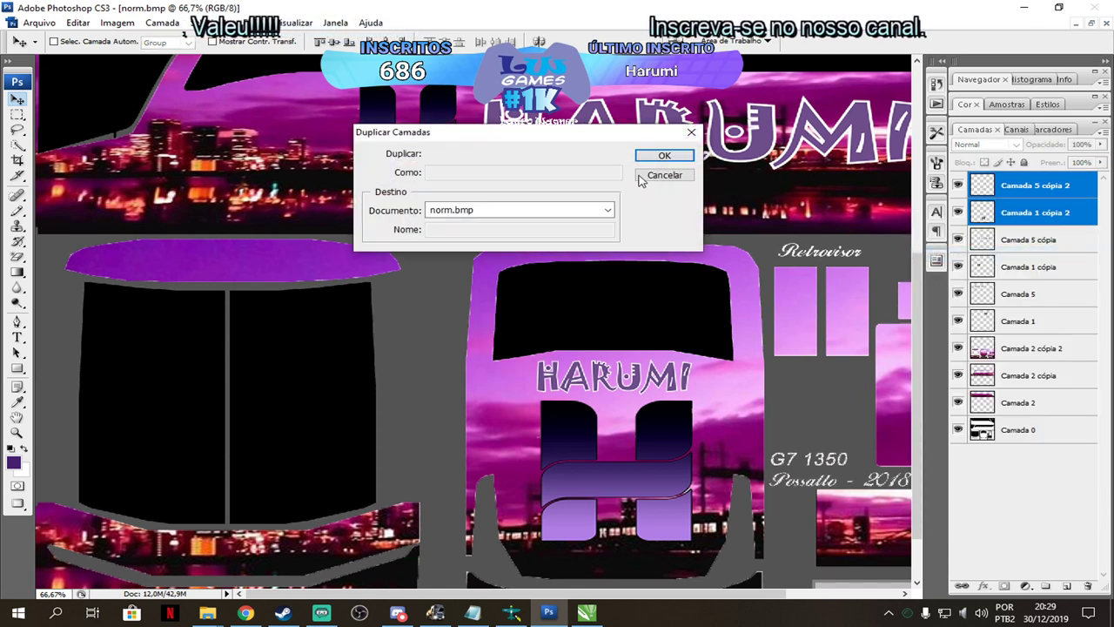
pyautogui.click(665, 156)
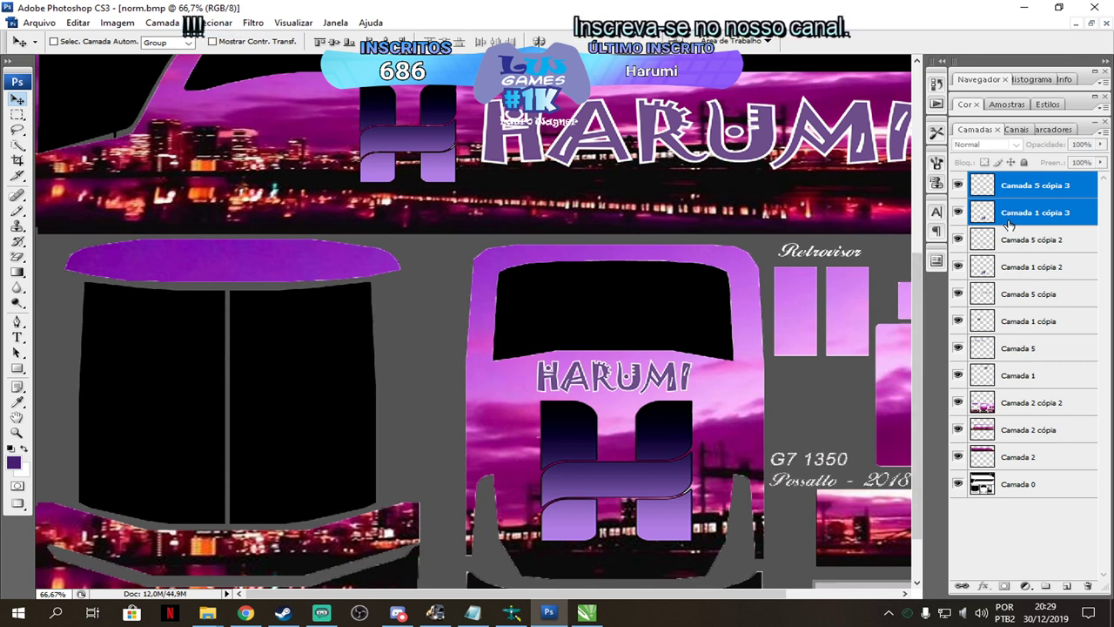
pyautogui.moveTo(1005, 218); pyautogui.dragTo(805, 289)
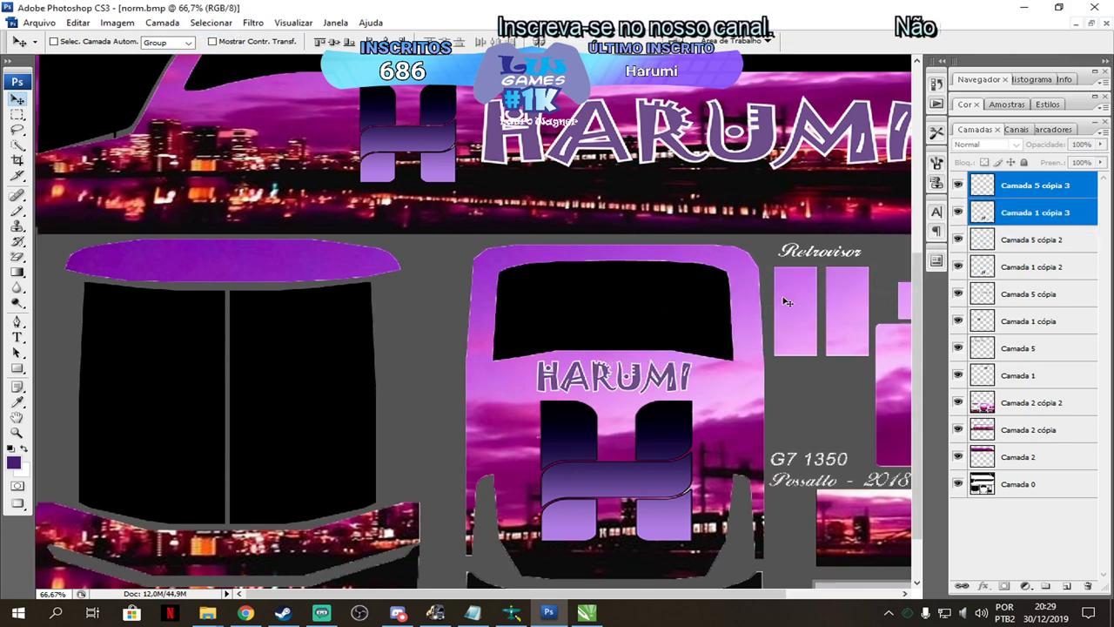
pyautogui.moveTo(575, 463); pyautogui.dragTo(198, 499)
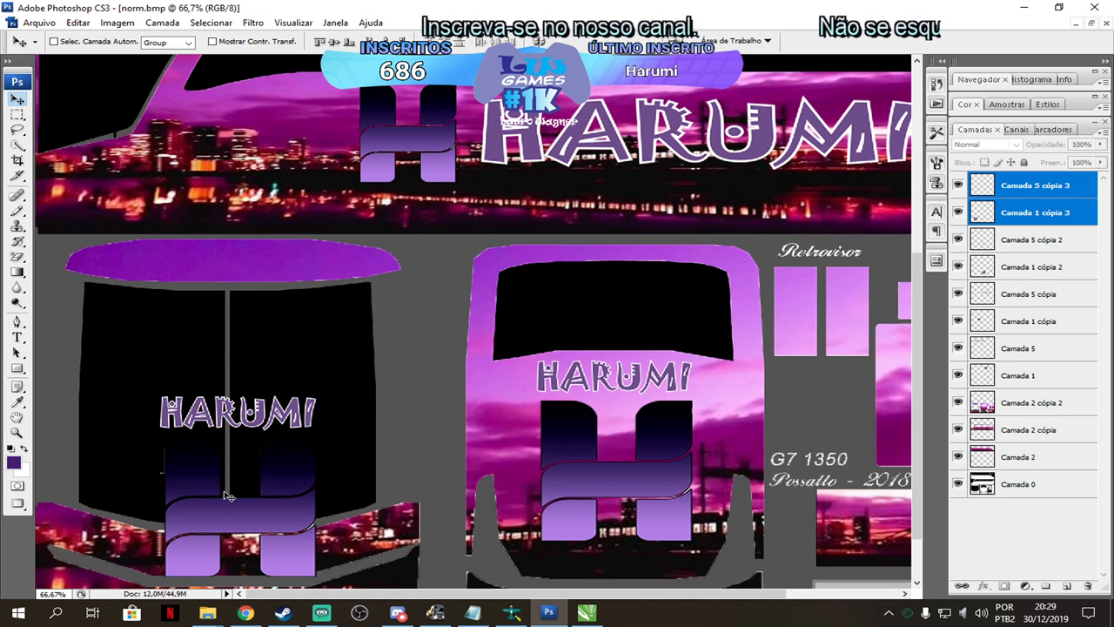
# Shrink the H logo on Camada 1 cópia 3 to a small emblem centred on the strip below the split windshield.
pyautogui.click(1014, 220)
pyautogui.hotkey('ctrl', 't')
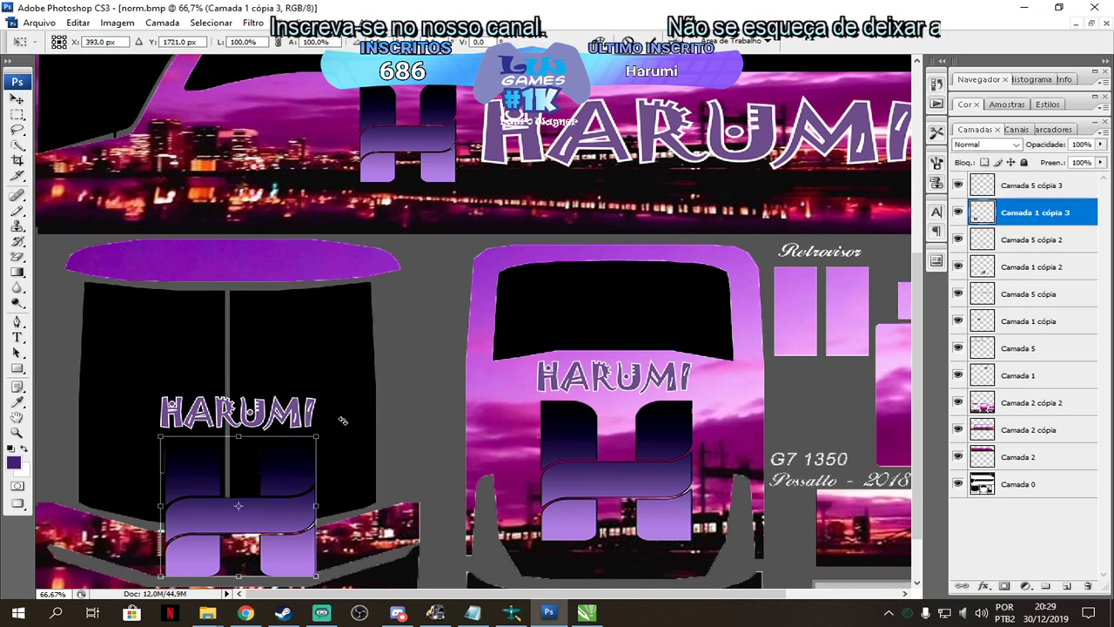
pyautogui.moveTo(316, 437); pyautogui.dragTo(225, 562)
pyautogui.press('Return')
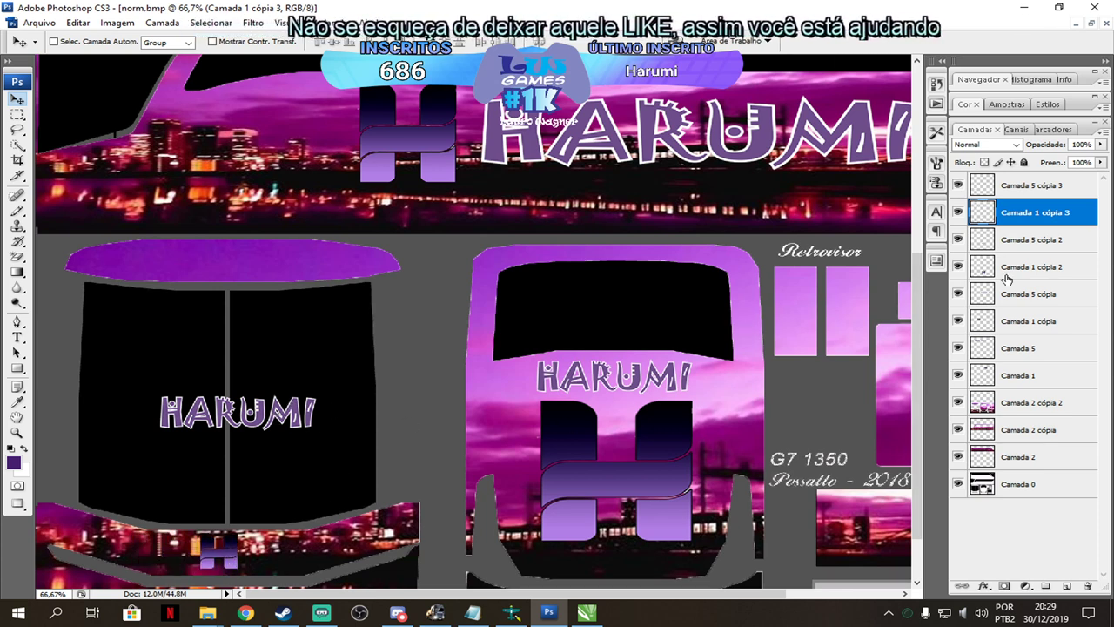
# Move the HARUMI lettering on Camada 5 cópia 3 onto the purple strip above the split windshield and shrink it to fit.
pyautogui.click(1040, 186)
pyautogui.moveTo(234, 430); pyautogui.dragTo(223, 278)
pyautogui.hotkey('ctrl', 't')
pyautogui.moveTo(306, 250); pyautogui.dragTo(253, 261)
pyautogui.press('Return')
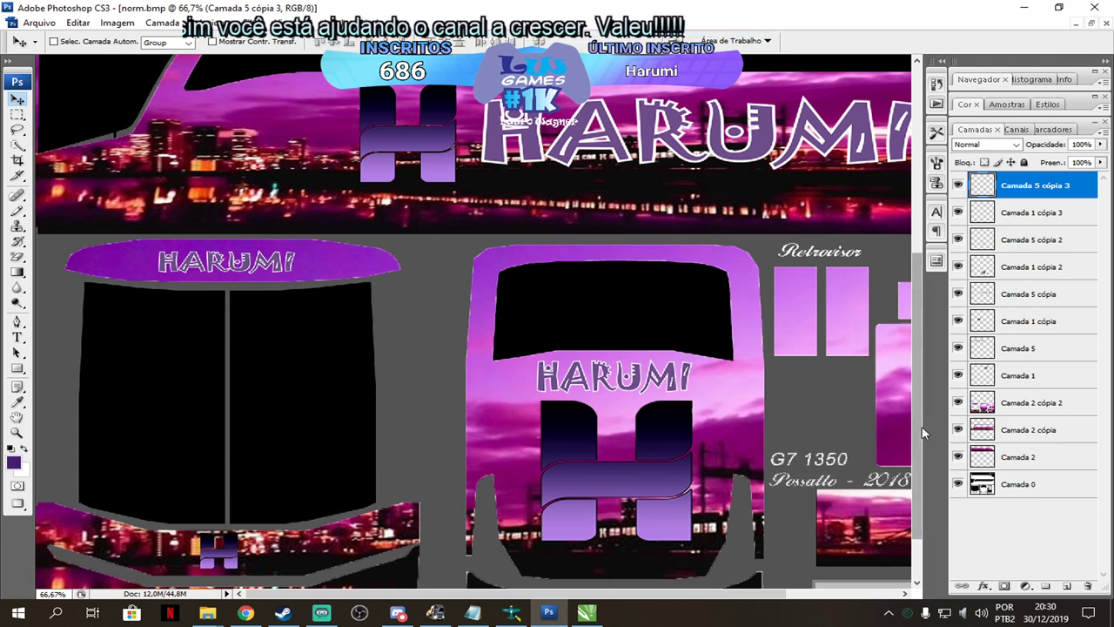
# Enlarge the small H emblem on Camada 1 cópia 3 below the split windshield to about 114%.
pyautogui.moveTo(919, 523); pyautogui.dragTo(916, 597)
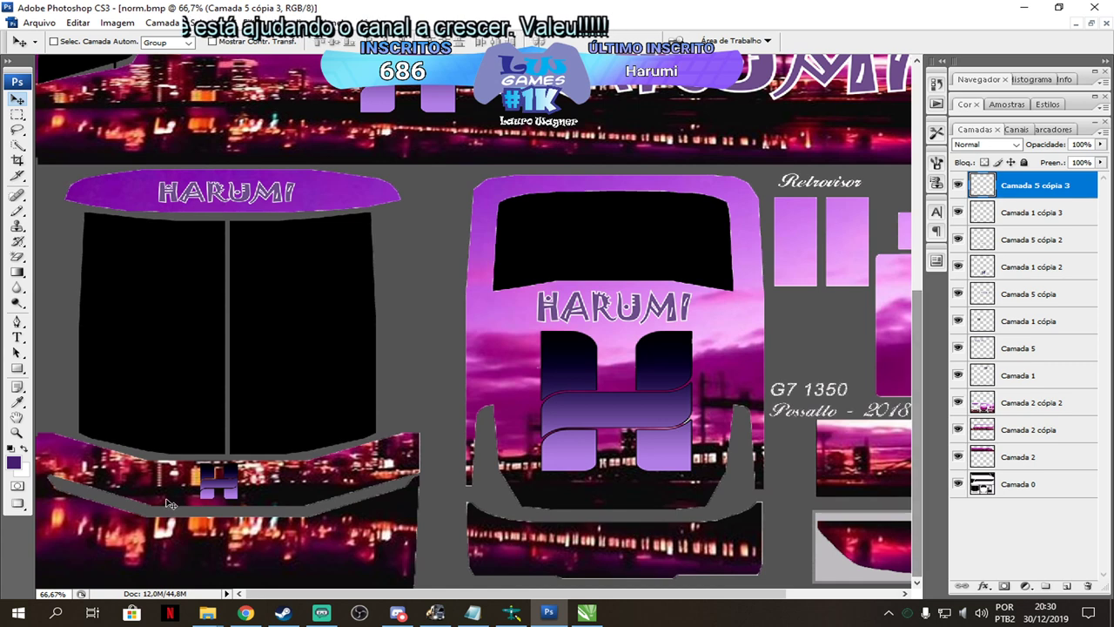
pyautogui.hotkey('ctrl', 't')
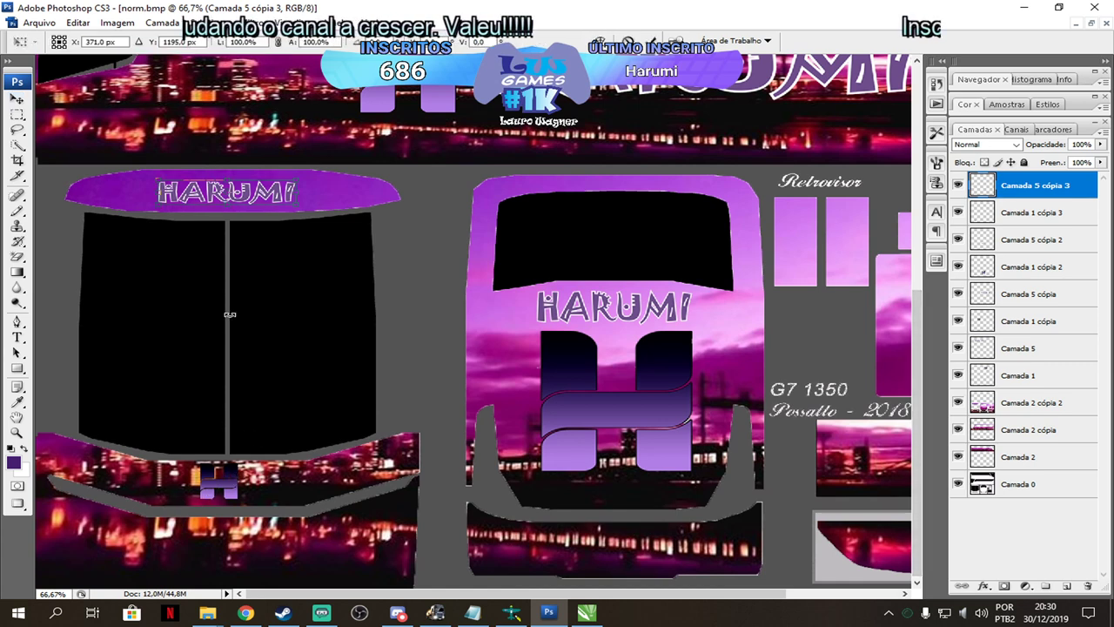
pyautogui.press('Return')
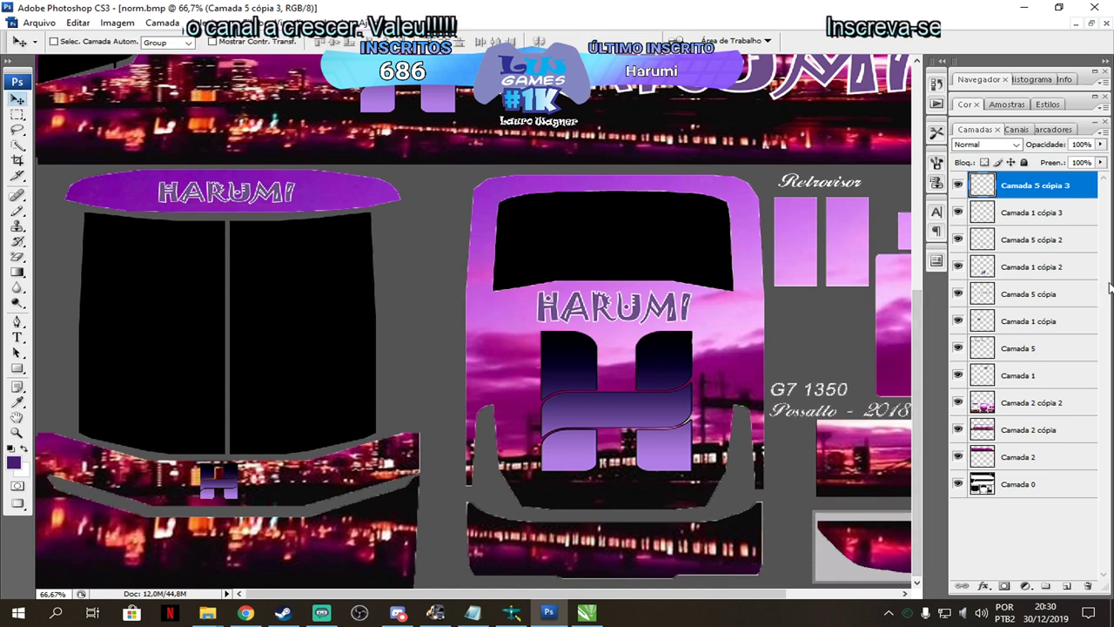
pyautogui.click(1035, 212)
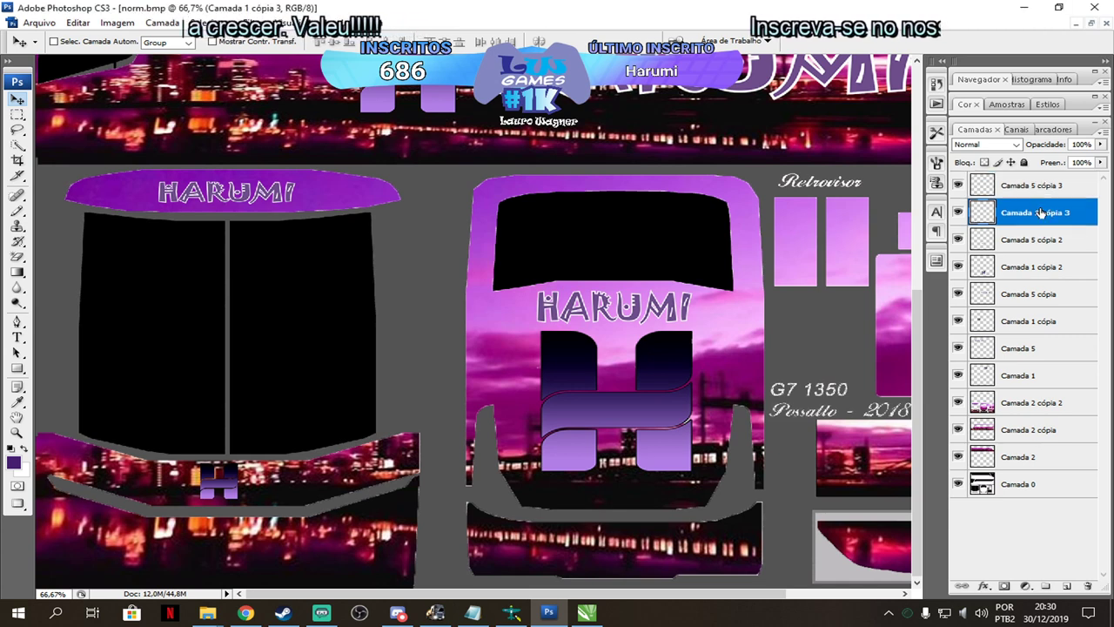
pyautogui.hotkey('ctrl', 't')
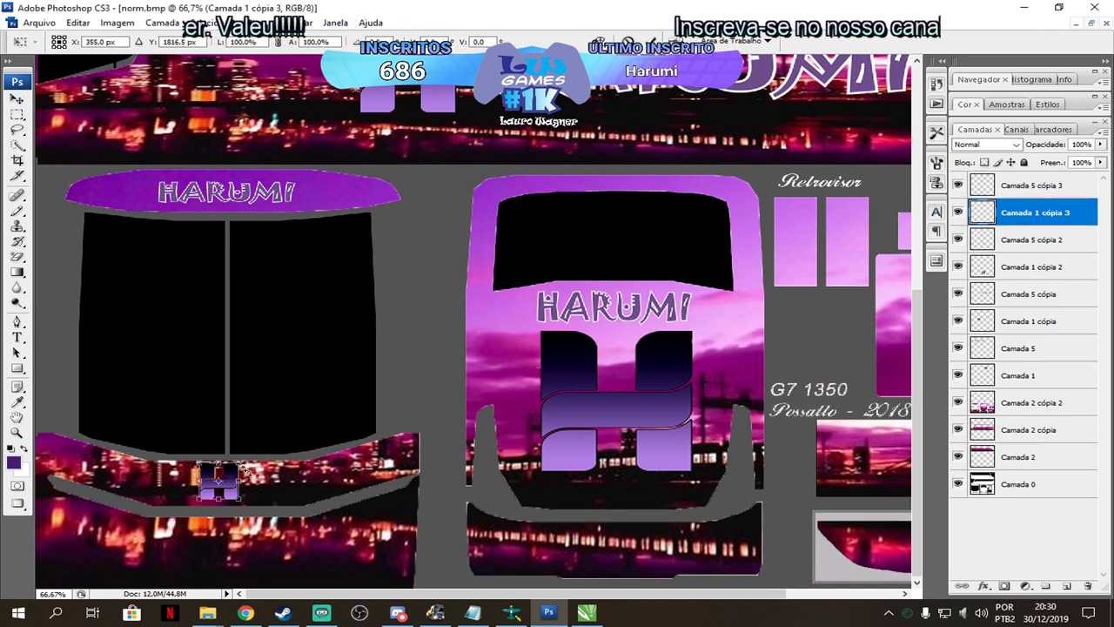
pyautogui.moveTo(242, 502); pyautogui.dragTo(248, 508)
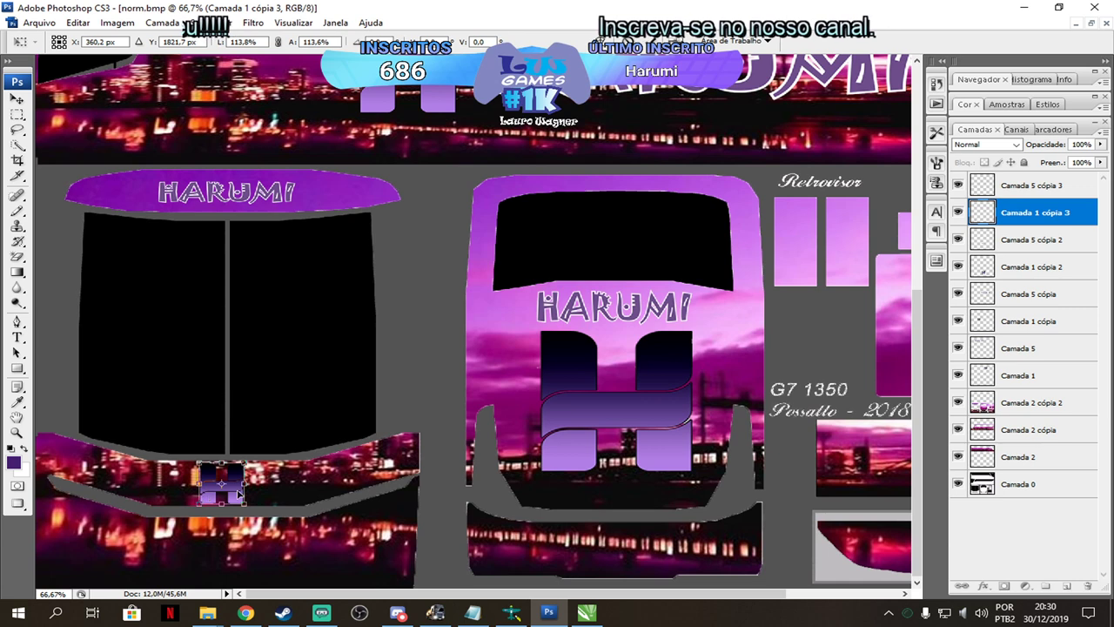
pyautogui.press('Return')
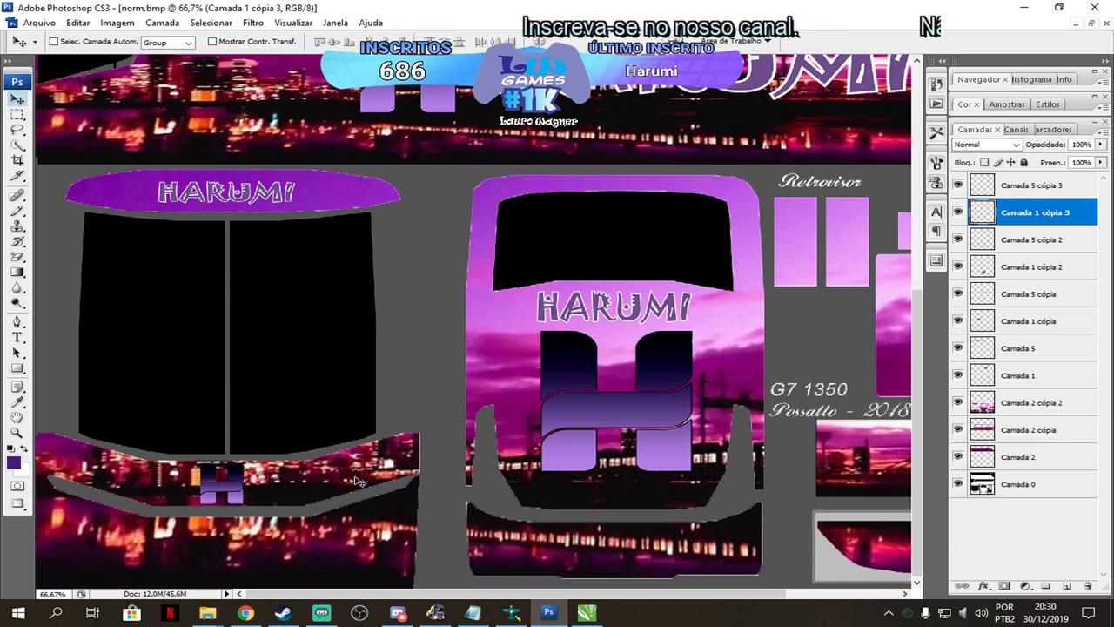
# Erase the Camada 2 cópia 2 artwork inside the small light-framed panel with the Eraser to uncover the lamp graphic underneath.
pyautogui.click(17, 432)
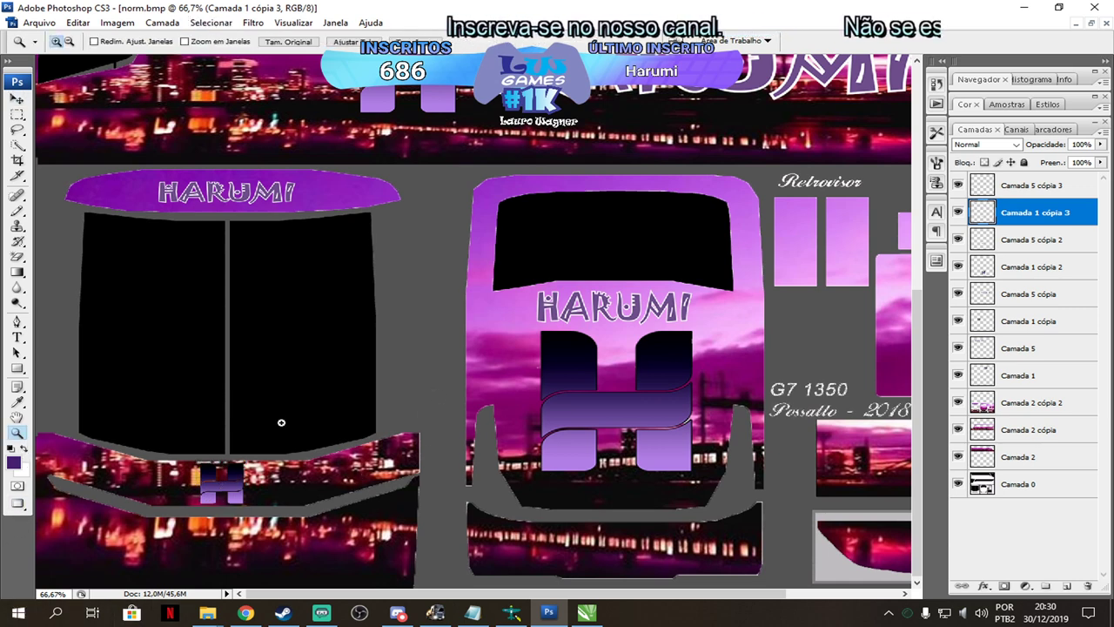
pyautogui.keyDown('alt'); pyautogui.click(281, 422); pyautogui.keyUp('alt')
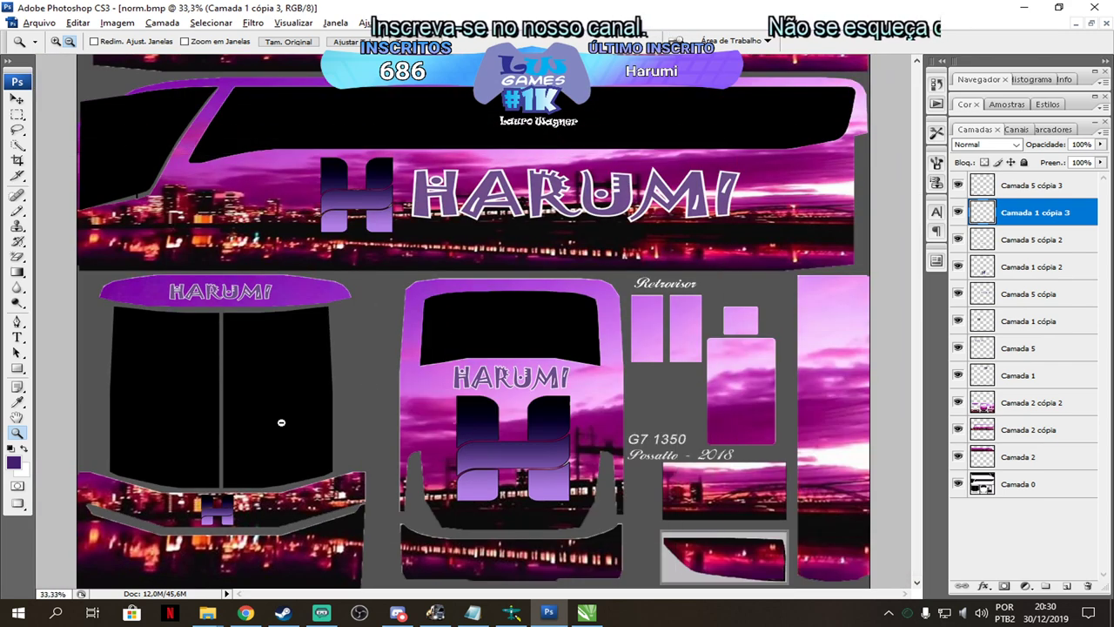
pyautogui.keyDown('alt'); pyautogui.click(282, 422); pyautogui.keyUp('alt')
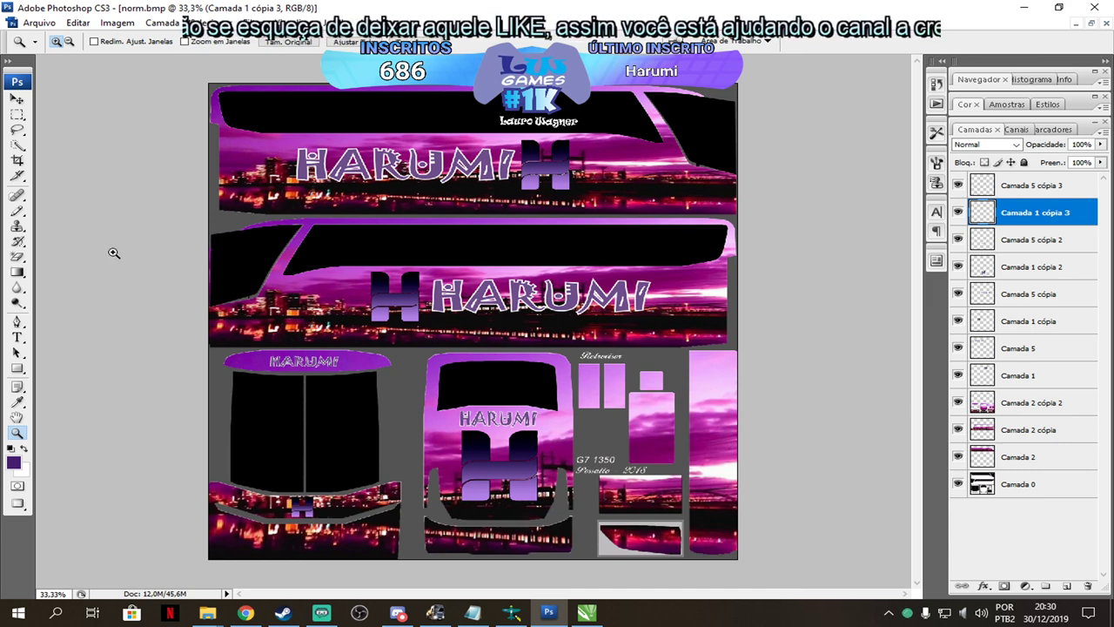
pyautogui.click(24, 101)
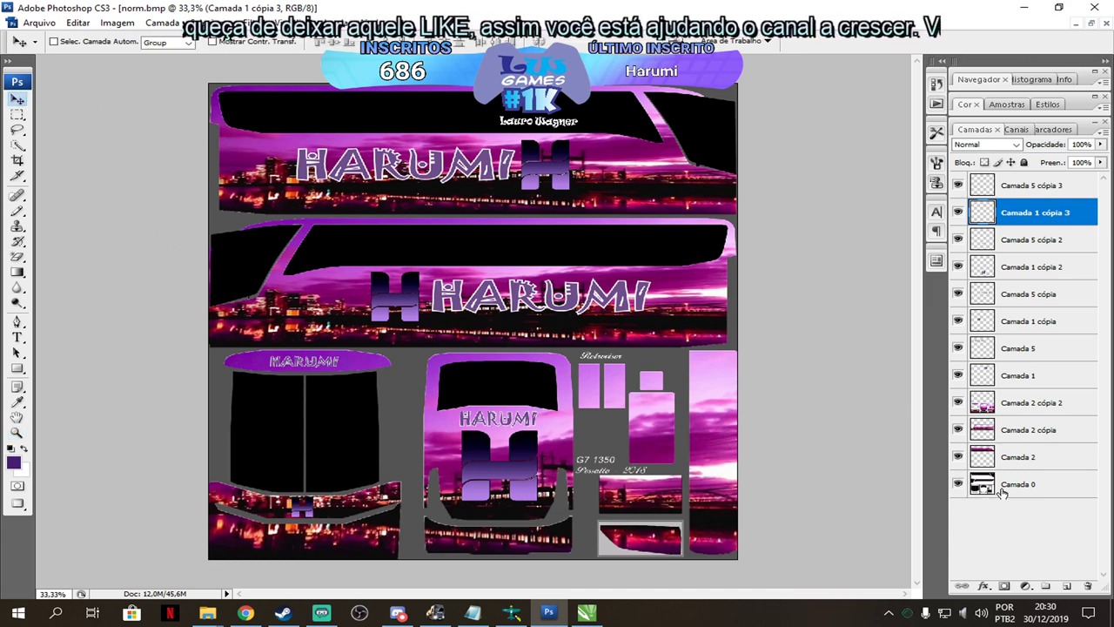
pyautogui.click(1033, 403)
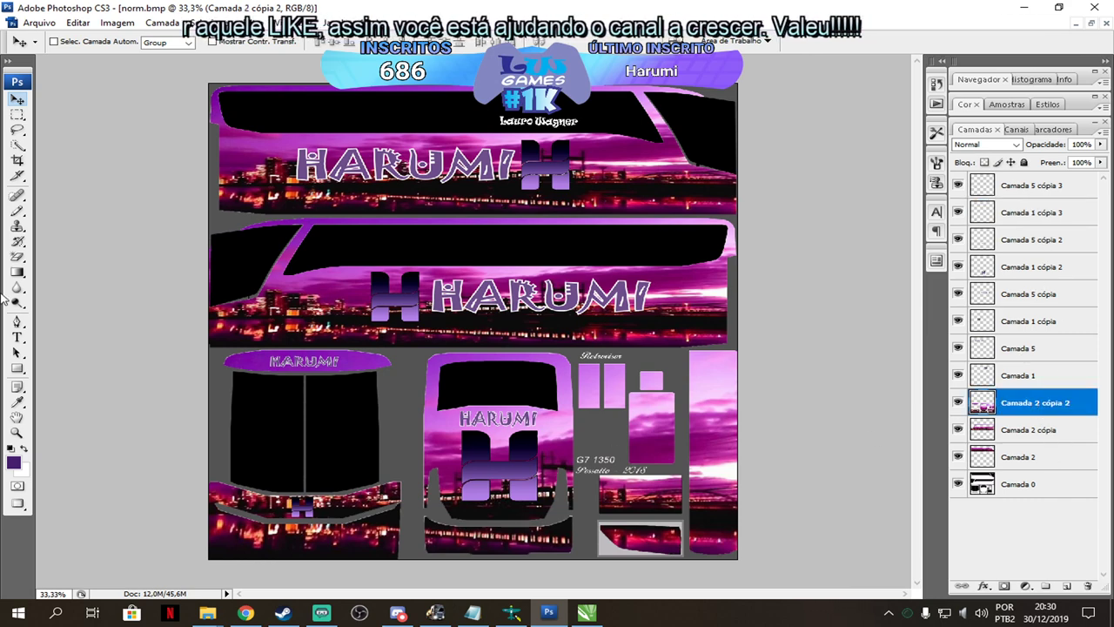
pyautogui.click(18, 257)
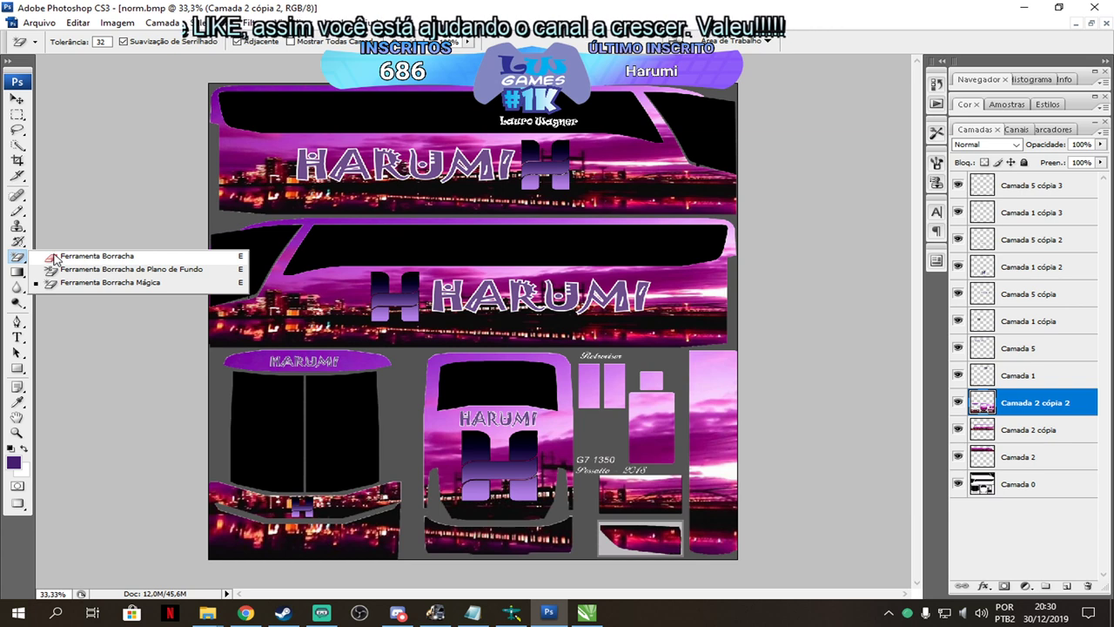
pyautogui.click(87, 256)
pyautogui.moveTo(648, 539)
pyautogui.mouseDown()
pyautogui.moveTo(611, 549)
pyautogui.moveTo(615, 534)
pyautogui.moveTo(600, 533)
pyautogui.moveTo(674, 528)
pyautogui.moveTo(683, 552)
pyautogui.moveTo(673, 558)
pyautogui.moveTo(667, 536)
pyautogui.moveTo(628, 546)
pyautogui.moveTo(677, 549)
pyautogui.mouseUp()
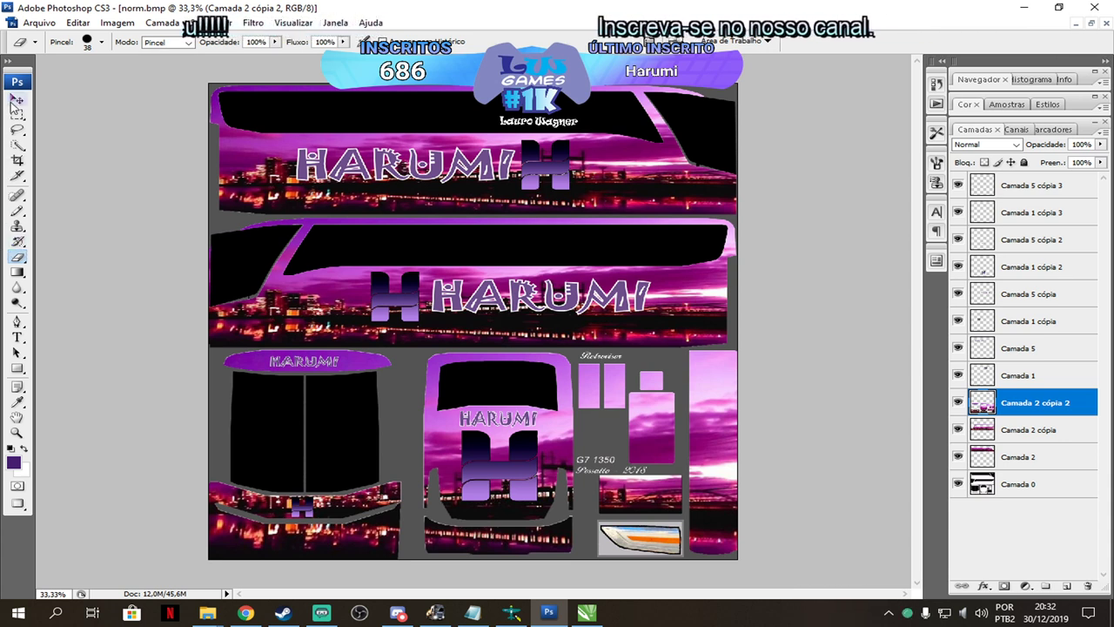
pyautogui.click(17, 102)
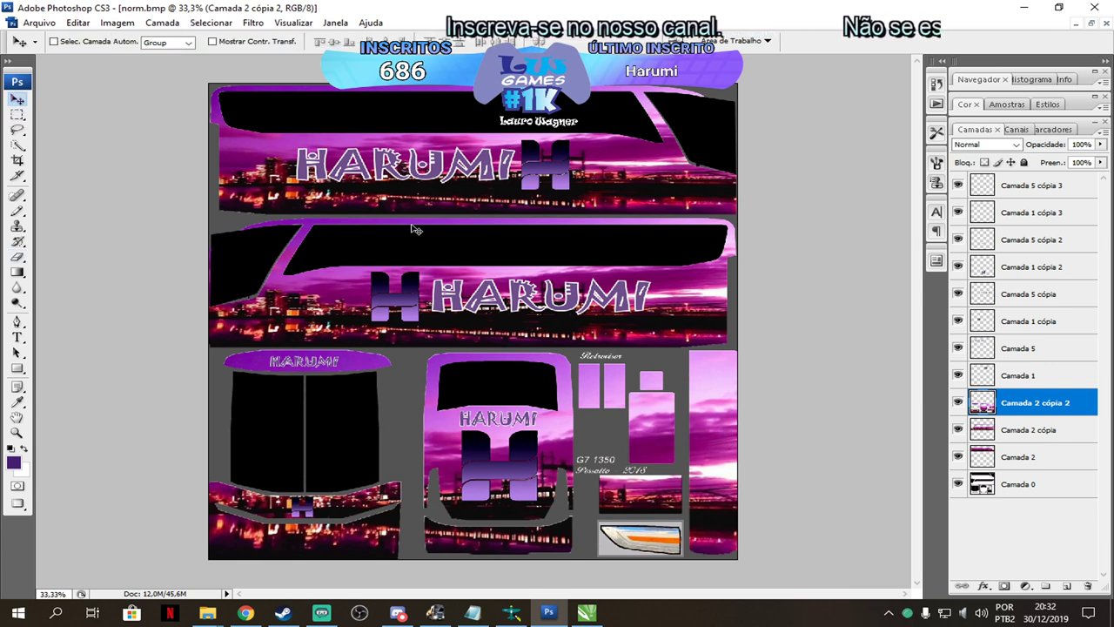
pyautogui.moveTo(402, 307); pyautogui.dragTo(477, 319)
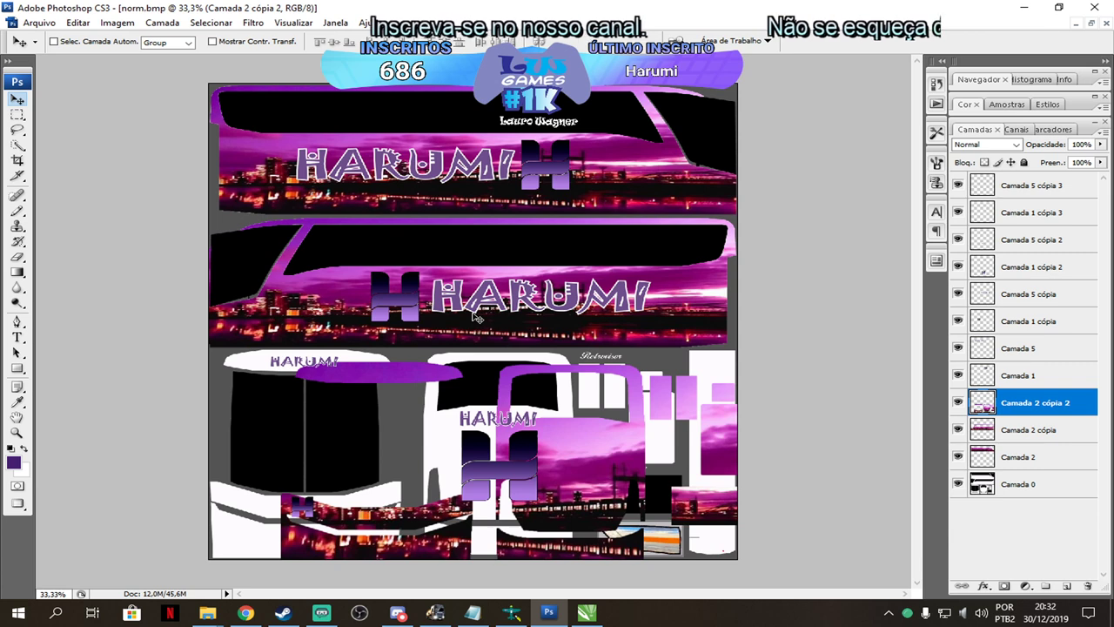
pyautogui.hotkey('ctrl', 'z')
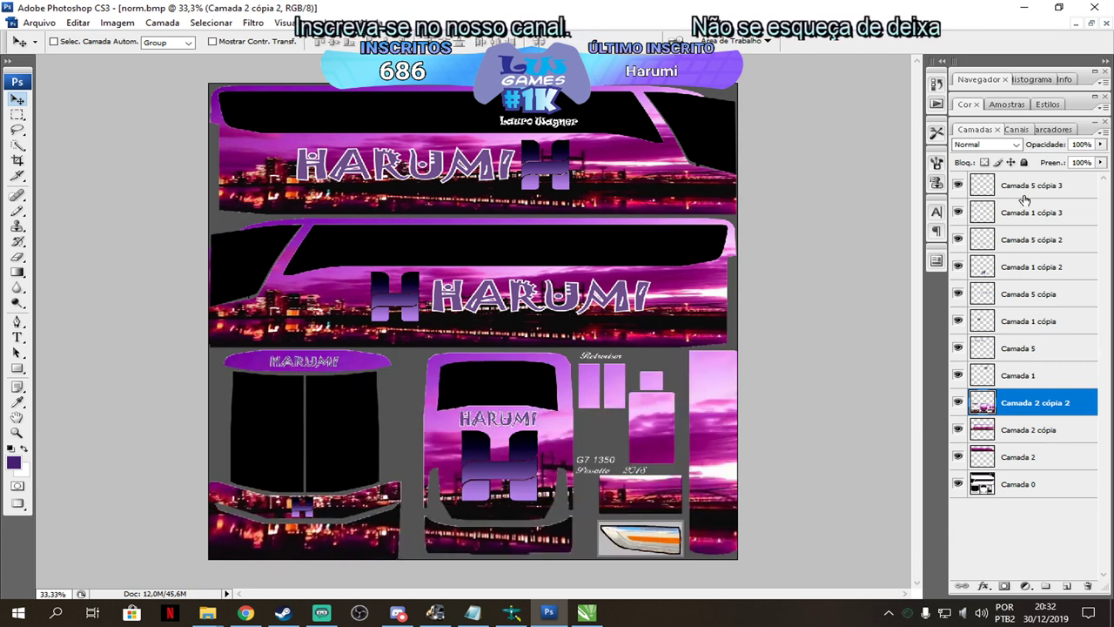
# Nudge the small HARUMI lettering on Camada 5 cópia 2 slightly right and up above the large H logo.
pyautogui.click(1033, 242)
pyautogui.moveTo(409, 289)
pyautogui.mouseDown()
pyautogui.moveTo(413, 298)
pyautogui.moveTo(415, 287)
pyautogui.mouseUp()
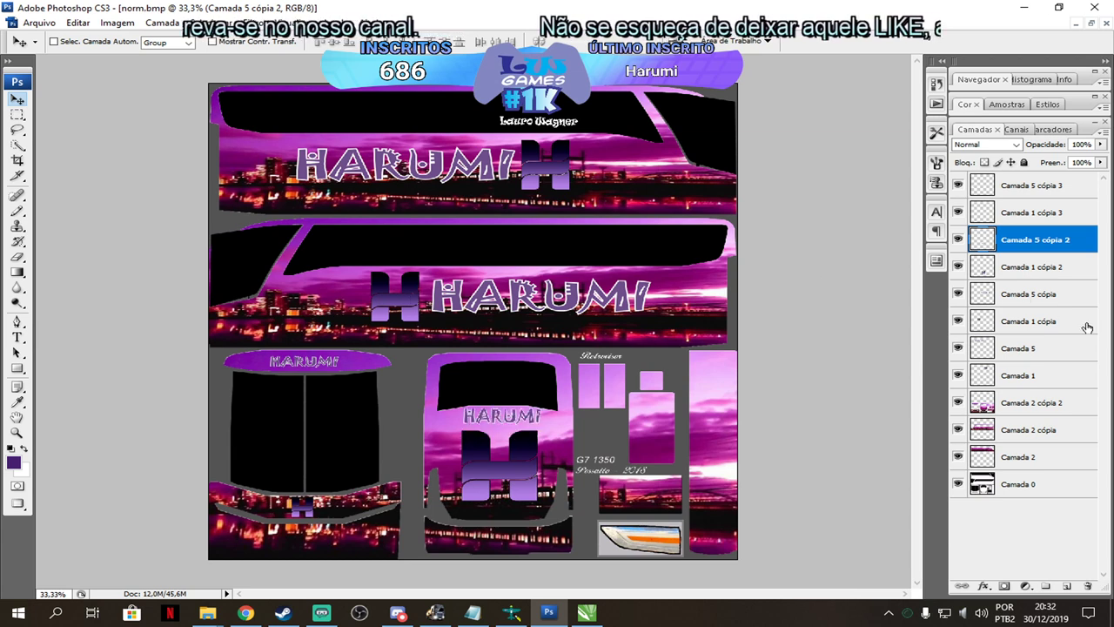
pyautogui.click(1034, 351)
# Rearrange the lower bus side so the H logo on Camada 1 cópia directly follows the HARUMI lettering on Camada 5 cópia.
pyautogui.click(1043, 325)
pyautogui.moveTo(458, 282); pyautogui.dragTo(486, 294)
pyautogui.click(1001, 294)
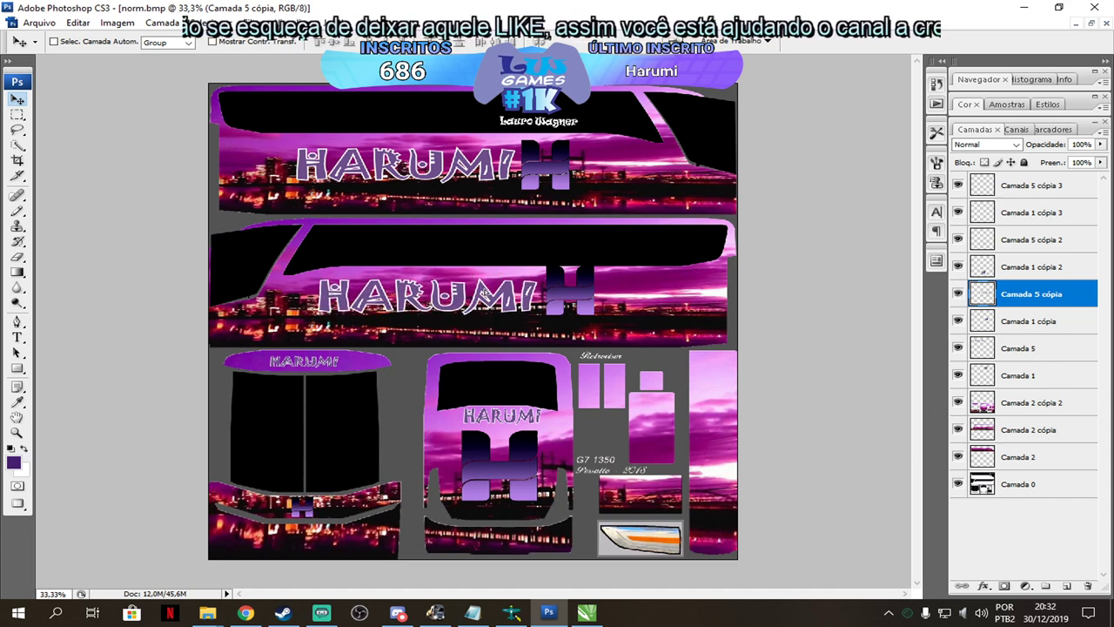
pyautogui.click(1019, 321)
pyautogui.moveTo(596, 295); pyautogui.dragTo(636, 298)
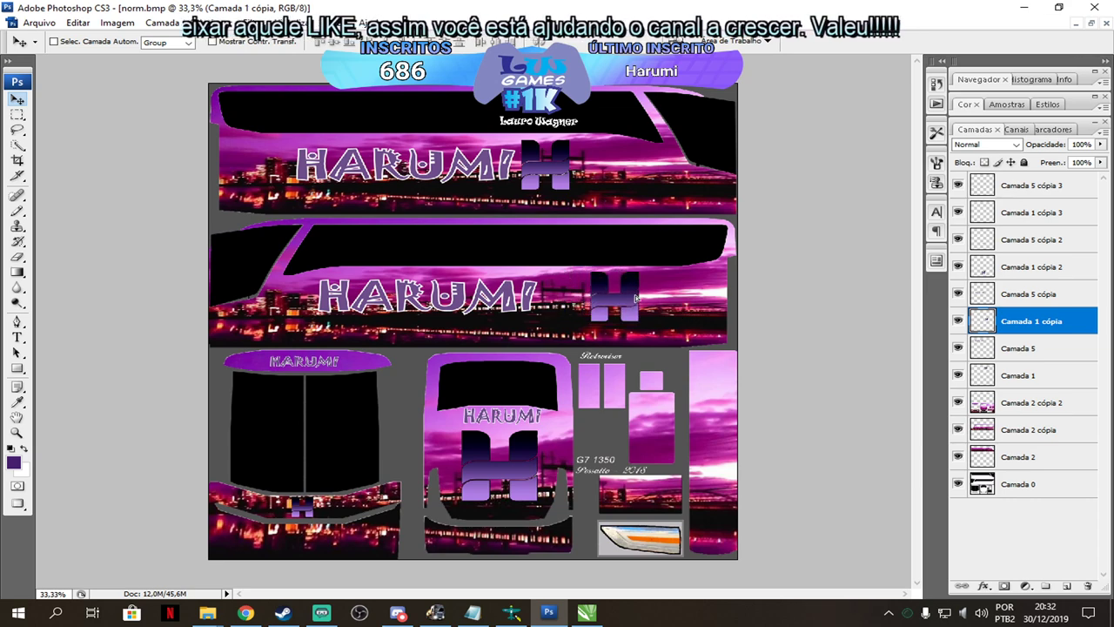
pyautogui.click(1020, 296)
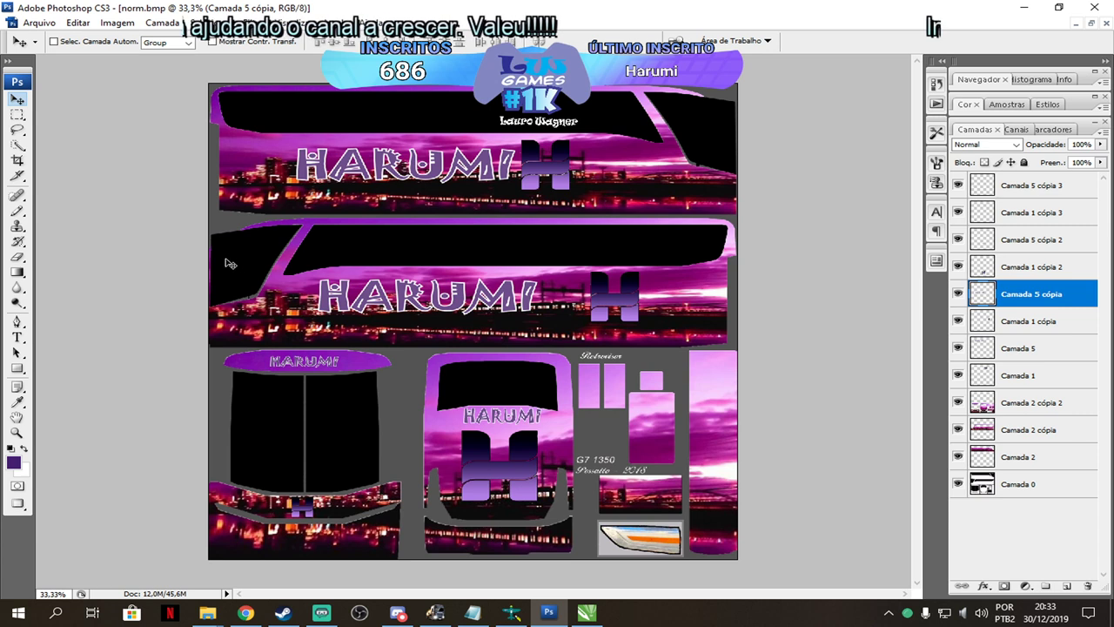
pyautogui.moveTo(427, 295); pyautogui.dragTo(502, 311)
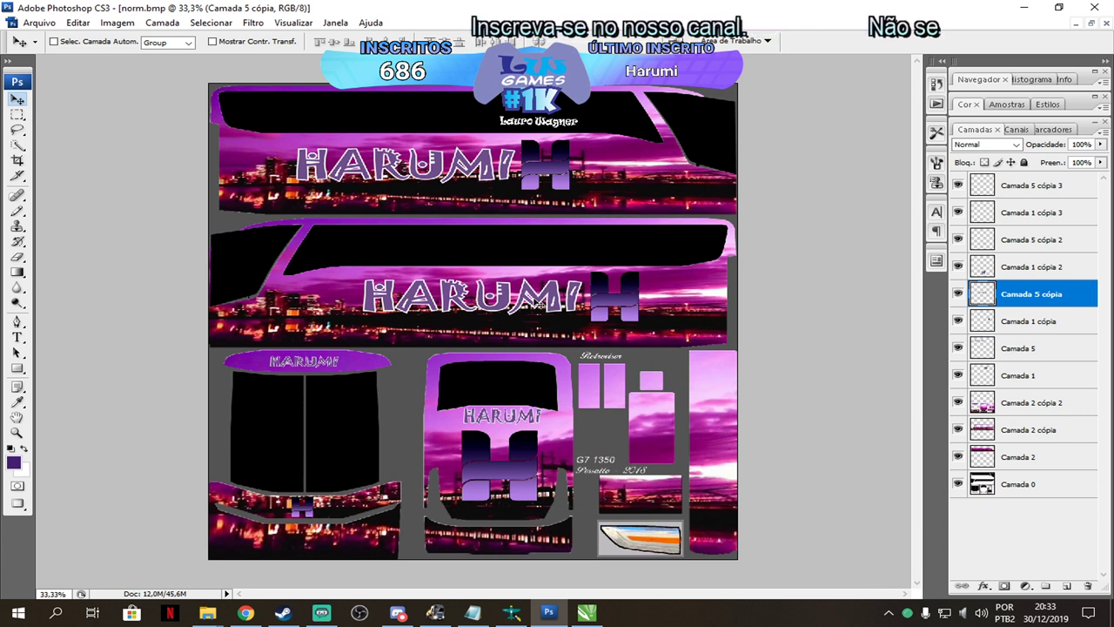
# Shift the upper side's H logo and HARUMI lettering slightly right, and raise the lettering a little on both bus sides.
pyautogui.click(1040, 375)
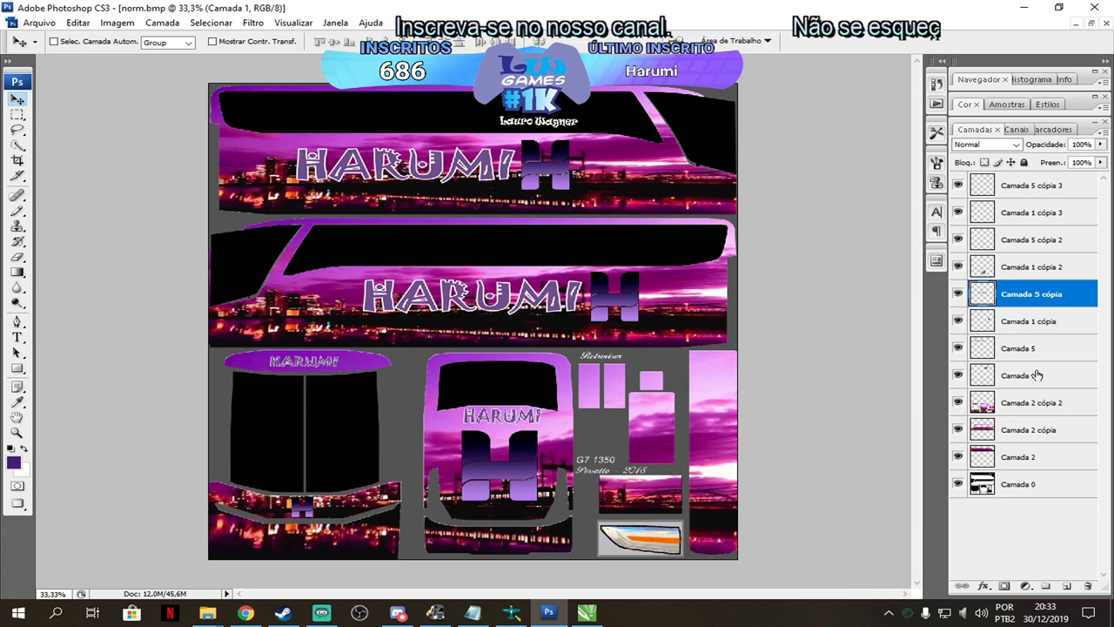
pyautogui.moveTo(537, 164); pyautogui.dragTo(483, 165)
pyautogui.click(994, 349)
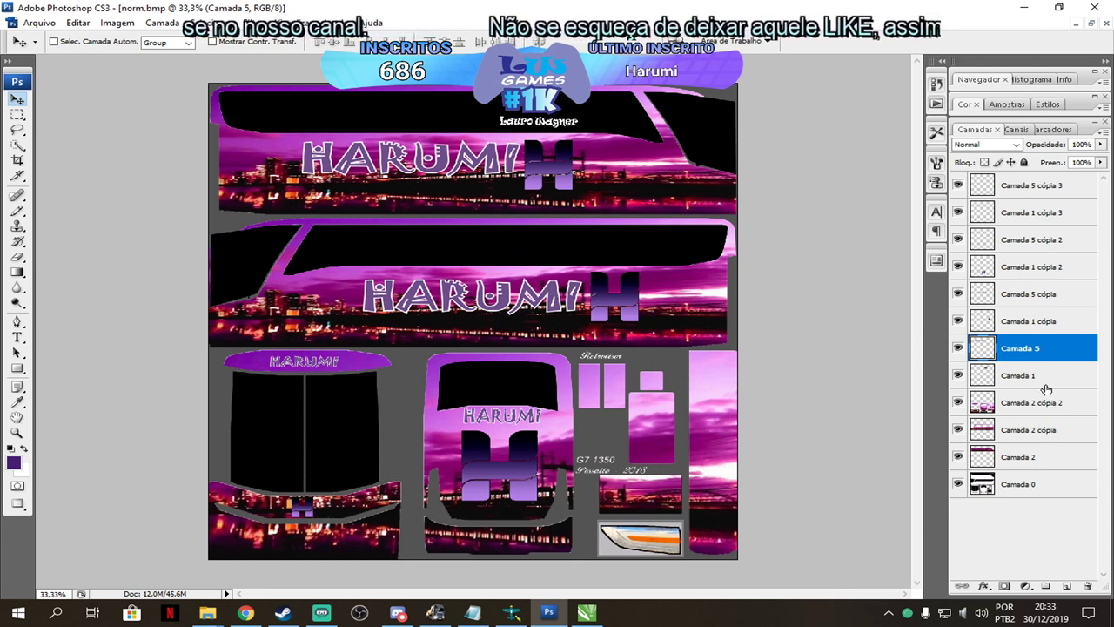
pyautogui.click(1028, 296)
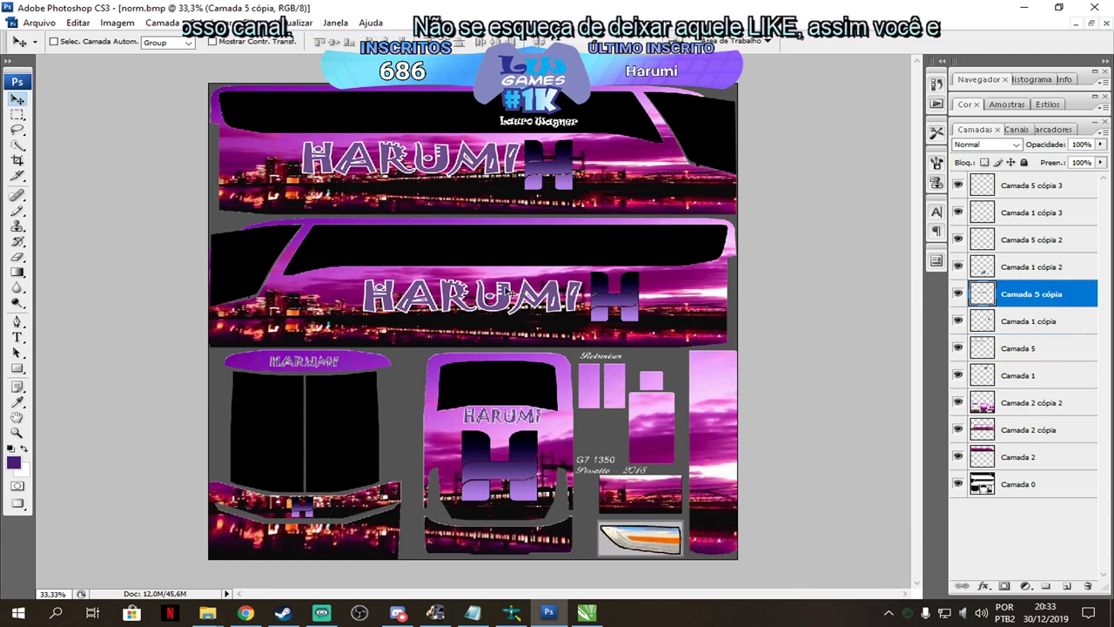
pyautogui.moveTo(512, 293); pyautogui.dragTo(511, 288)
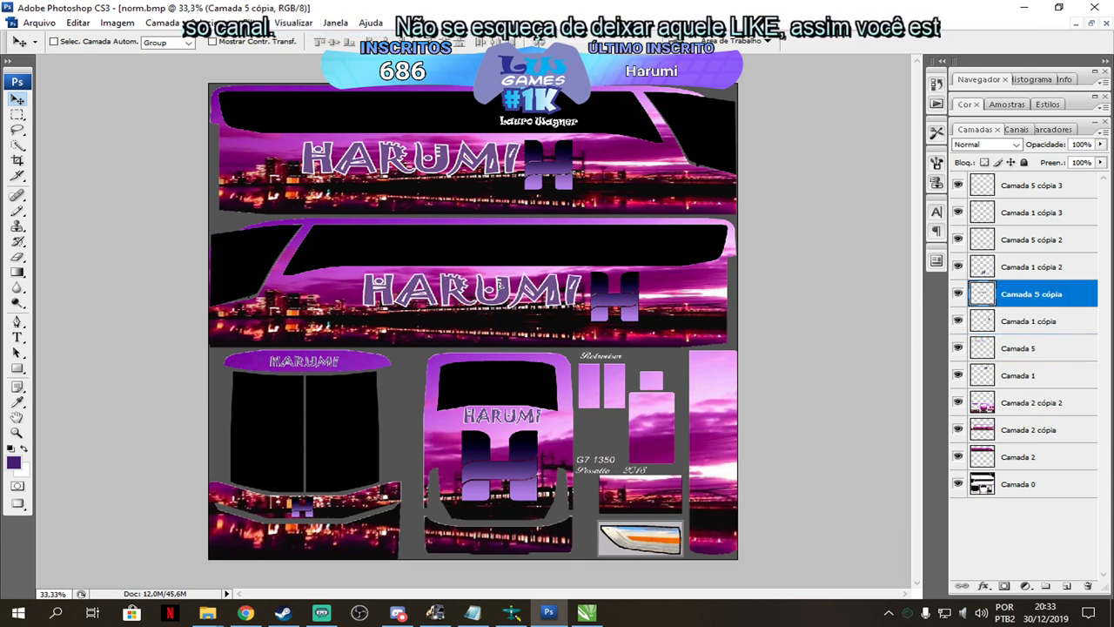
pyautogui.click(1029, 268)
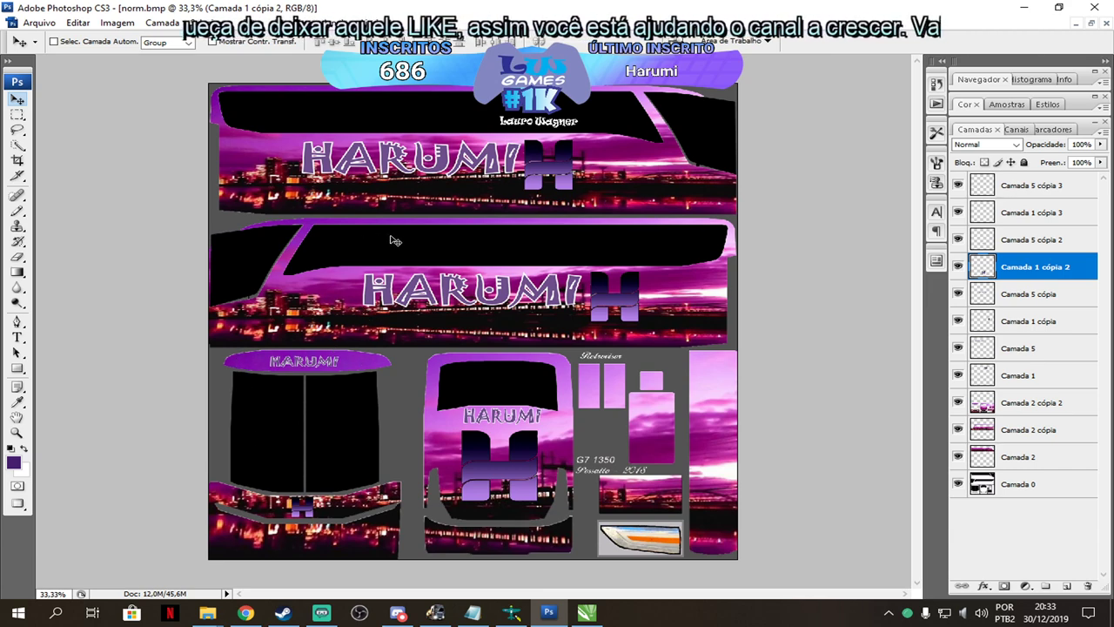
pyautogui.click(34, 24)
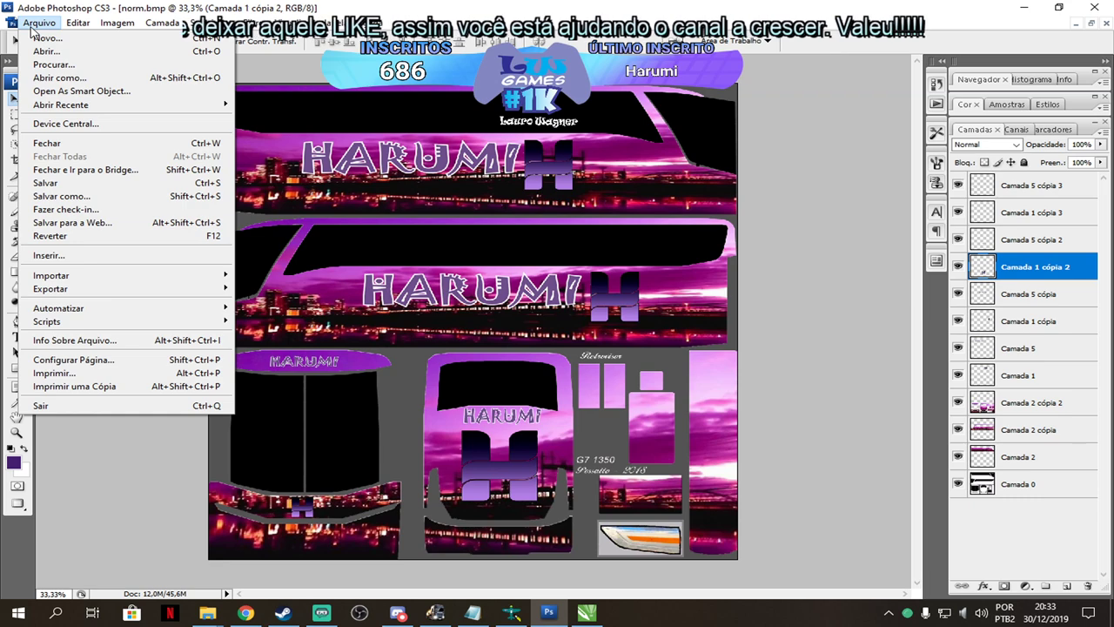
pyautogui.click(59, 198)
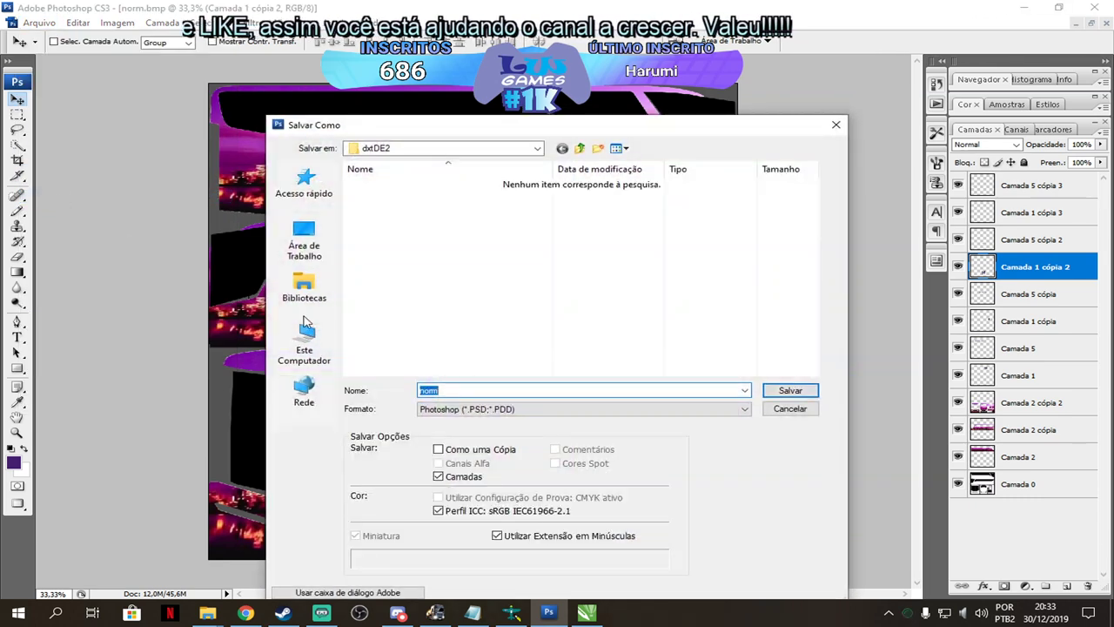
pyautogui.click(493, 409)
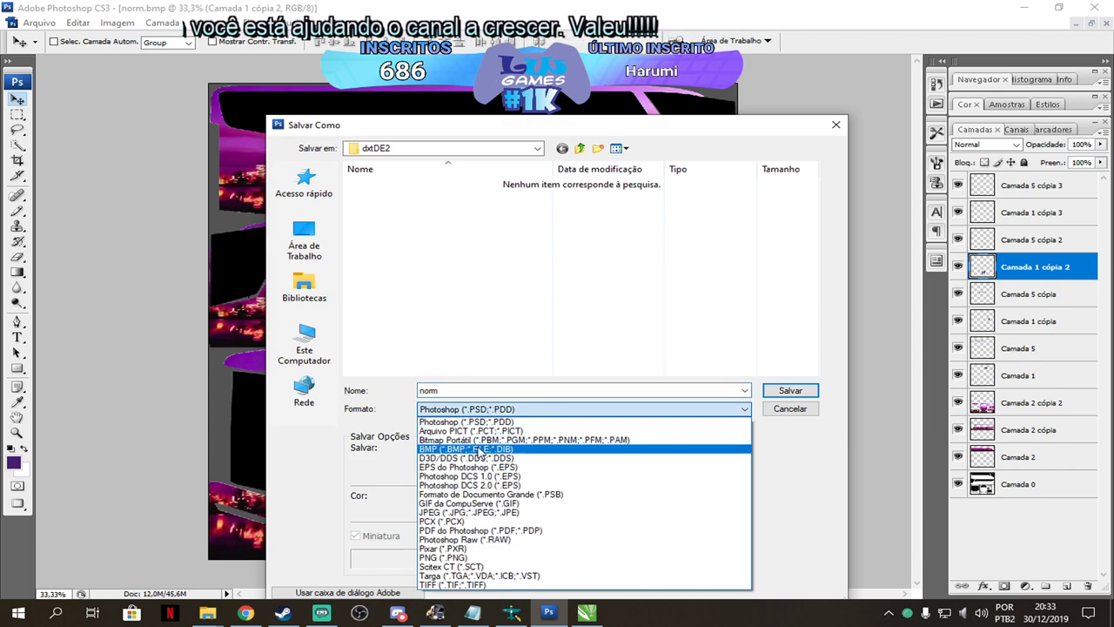
pyautogui.click(478, 449)
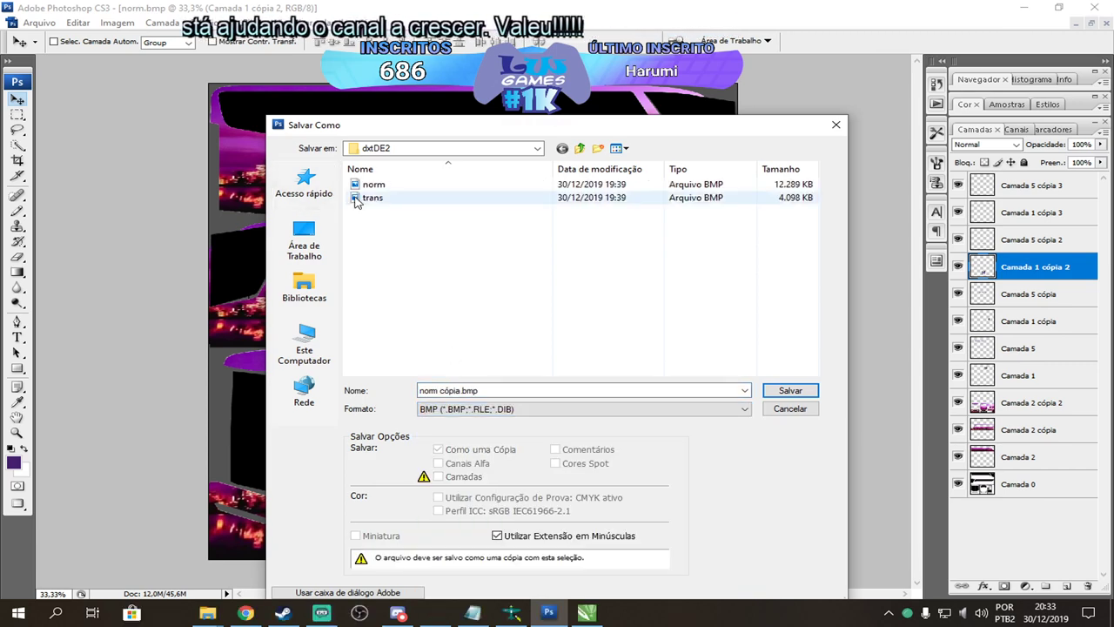
pyautogui.click(365, 186)
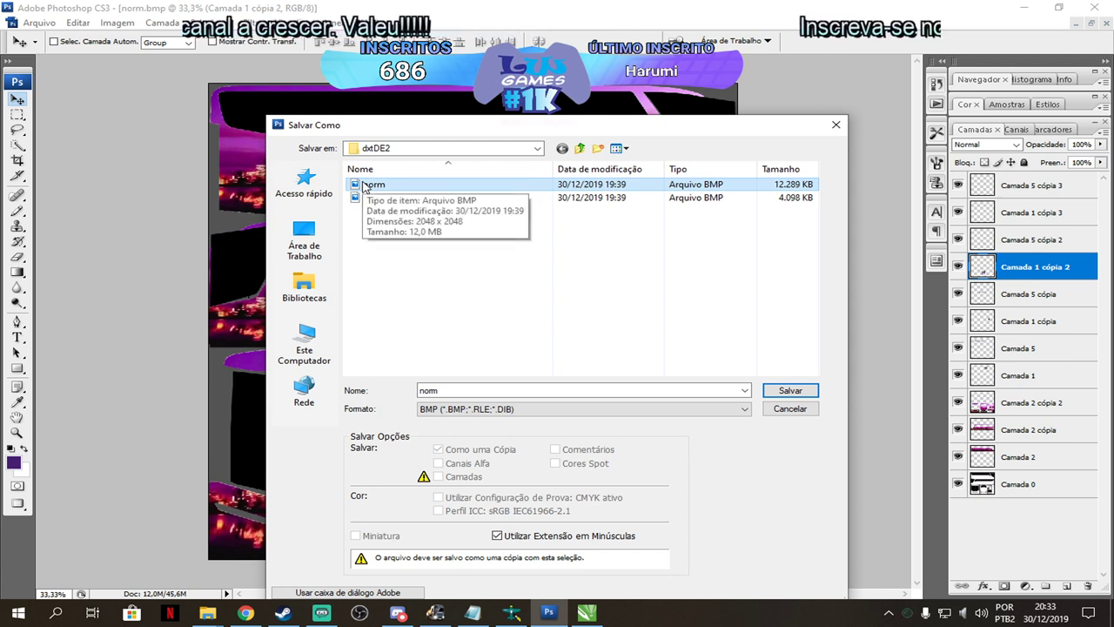
pyautogui.click(800, 411)
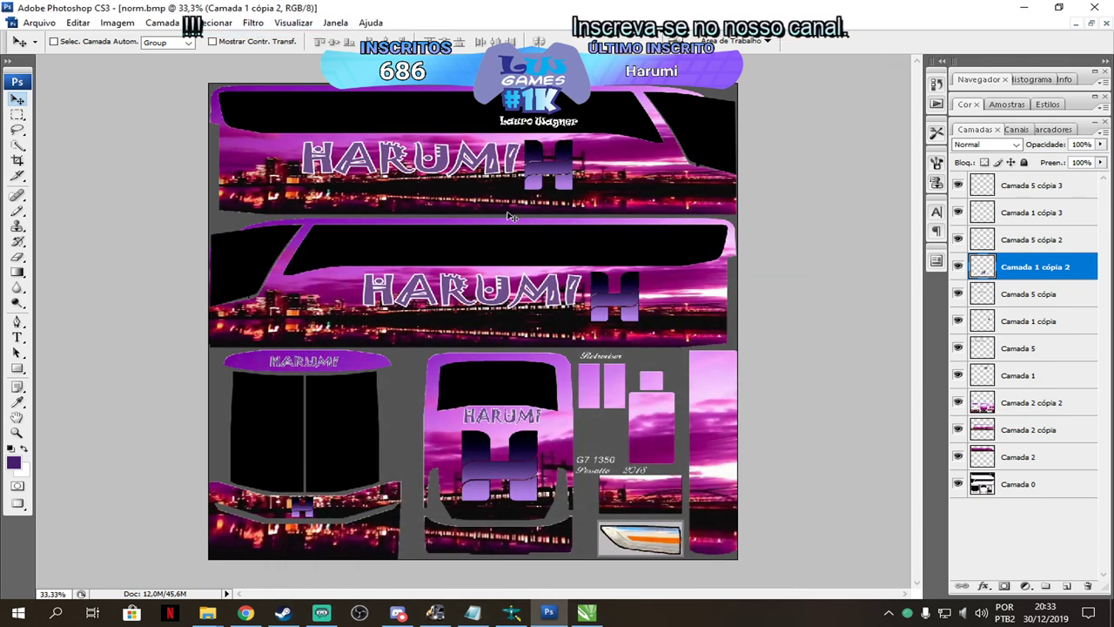
# Switch to DXTBmp with skin_00.dds open and maximize its window.
pyautogui.click(513, 613)
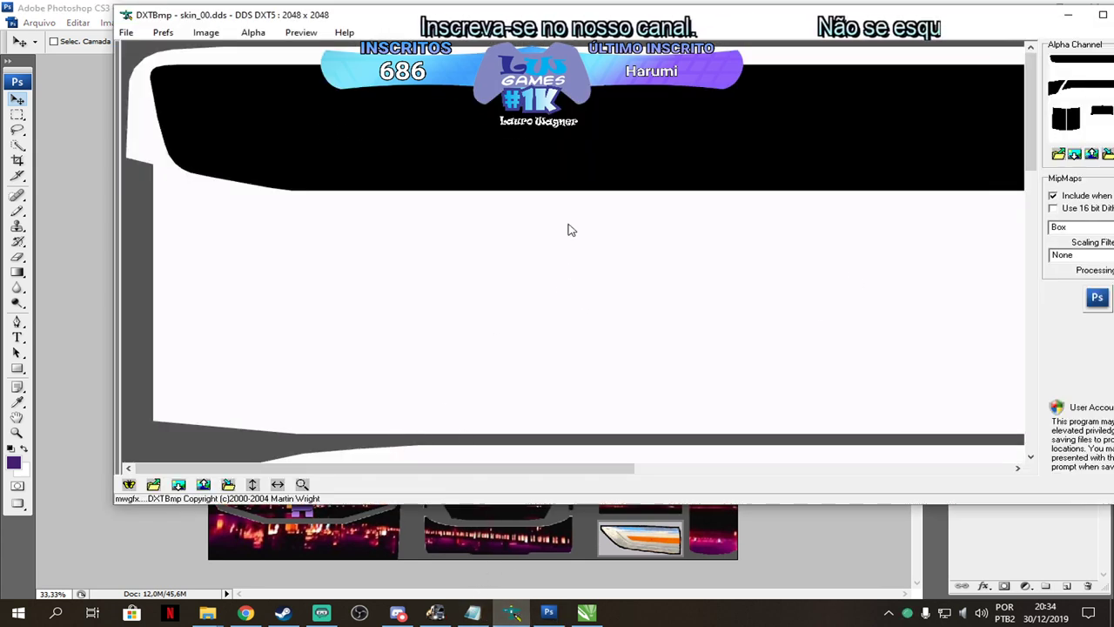
pyautogui.click(200, 35)
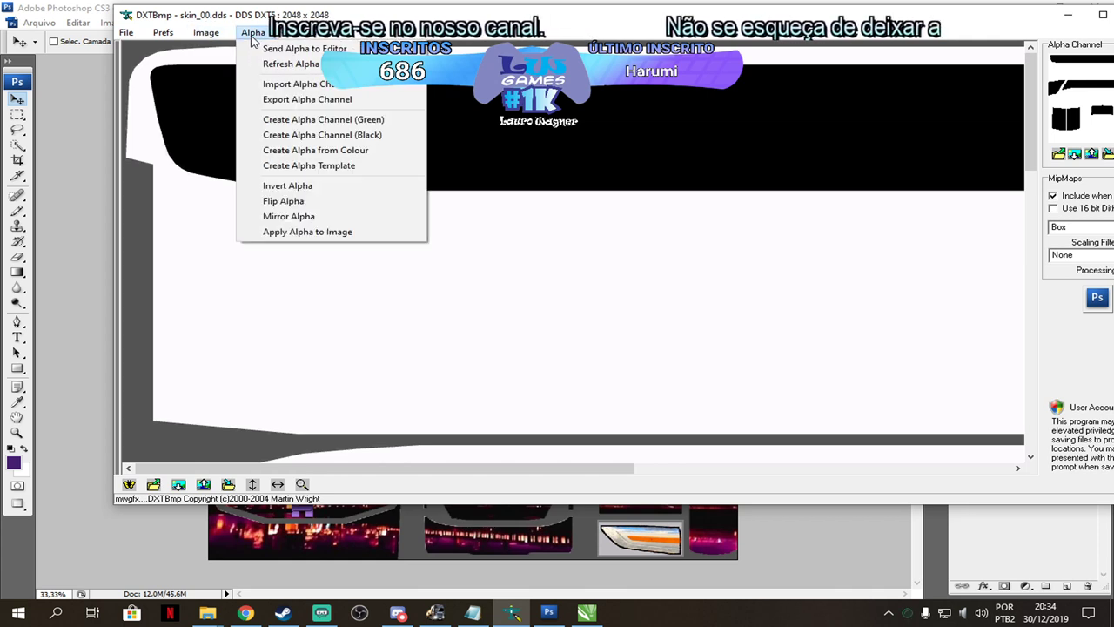
pyautogui.click(297, 35)
pyautogui.click(127, 33)
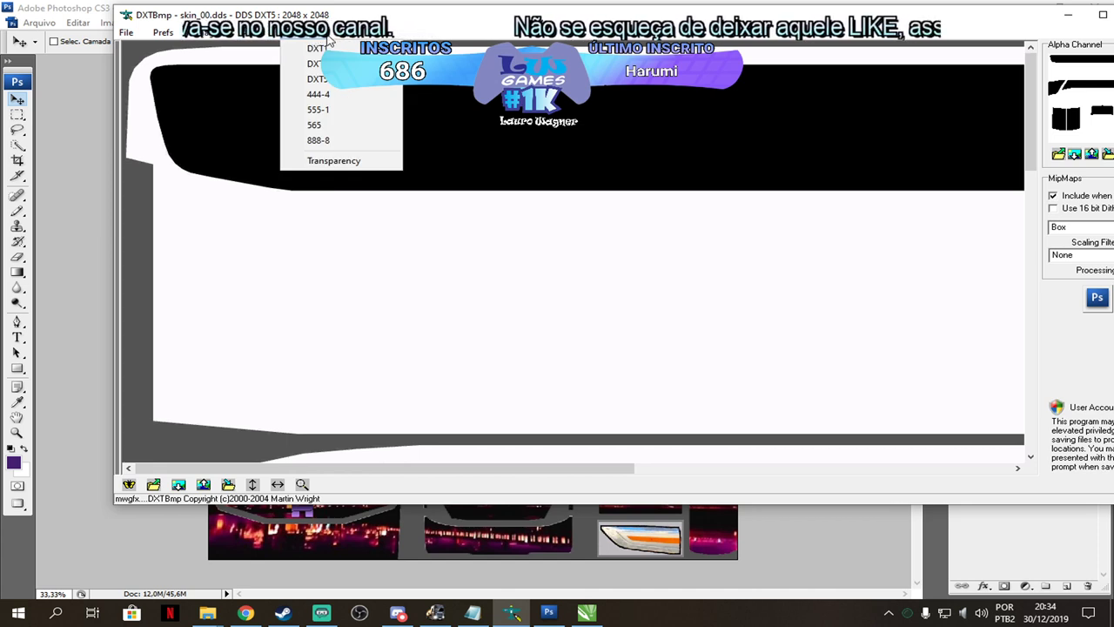
pyautogui.moveTo(217, 35)
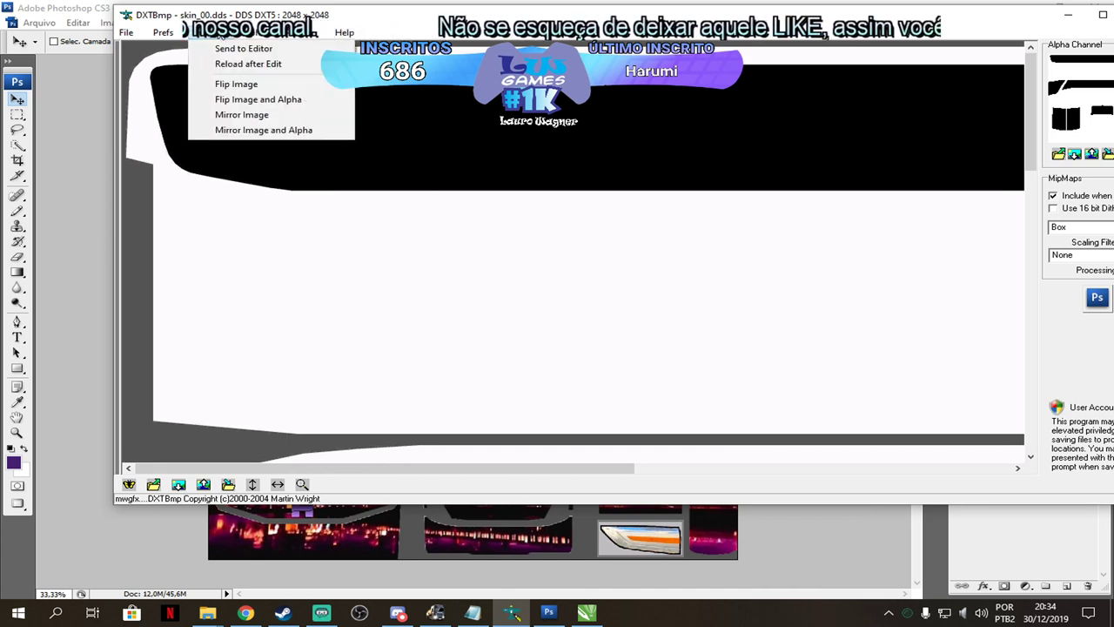
pyautogui.moveTo(172, 37)
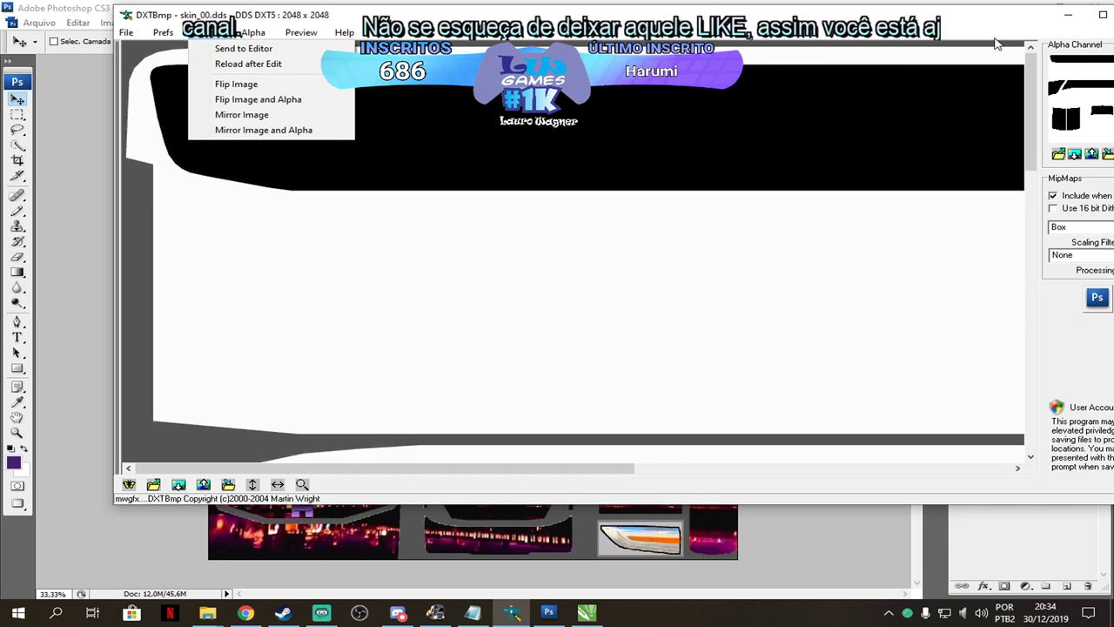
pyautogui.click(1102, 14)
pyautogui.click(1103, 14)
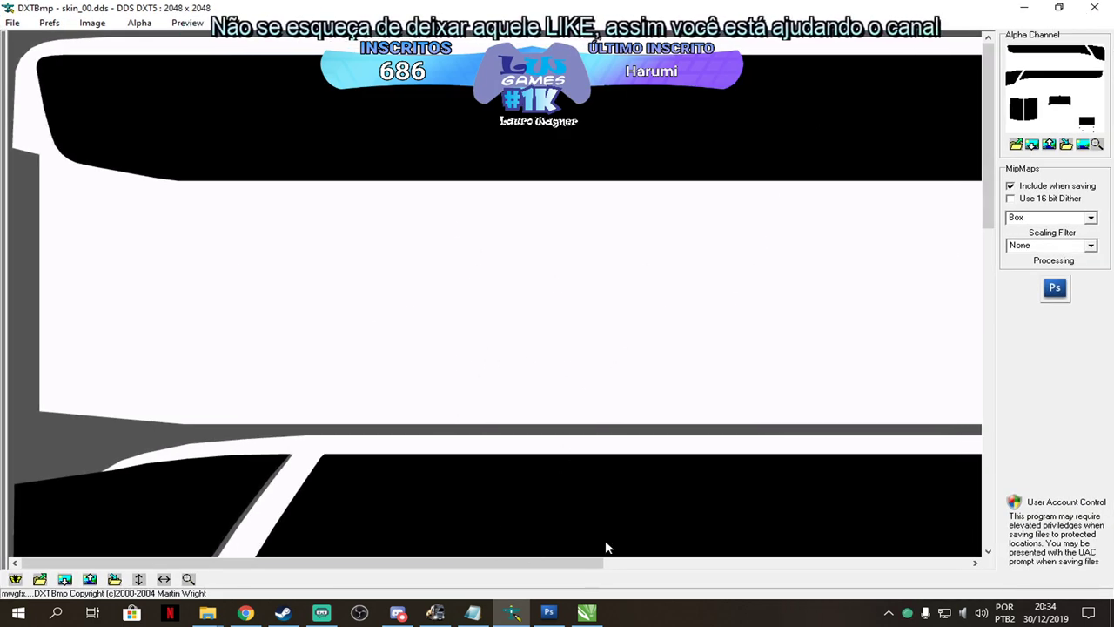
# Switch to Photoshop and save the bus skin as a 24-bit Windows BMP, replacing norm.bmp in the dxtDE2 folder.
pyautogui.click(549, 613)
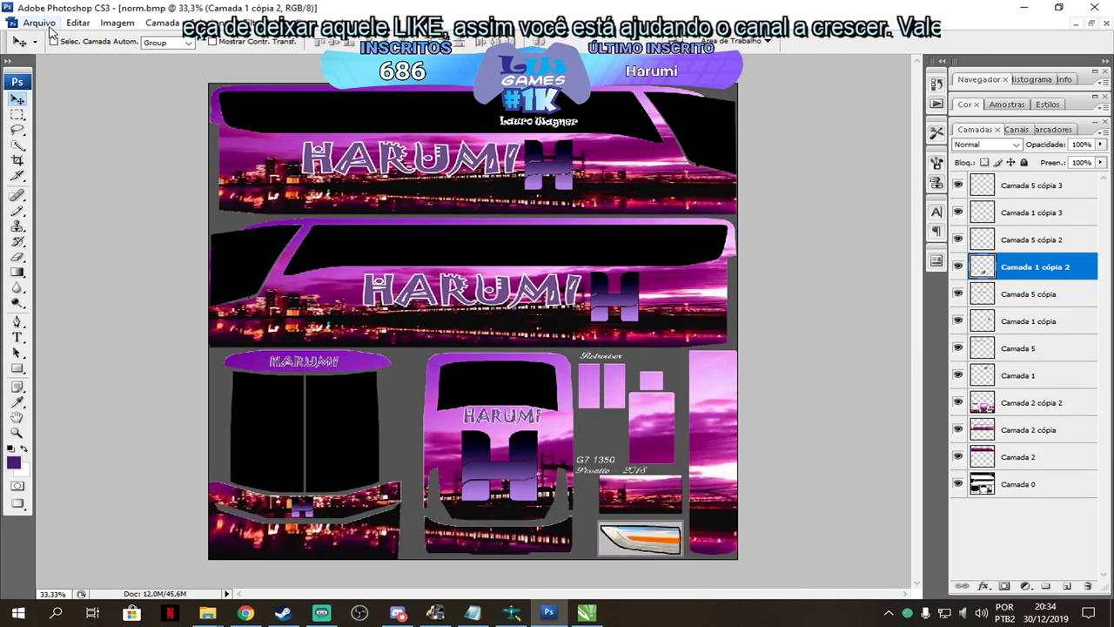
pyautogui.click(40, 23)
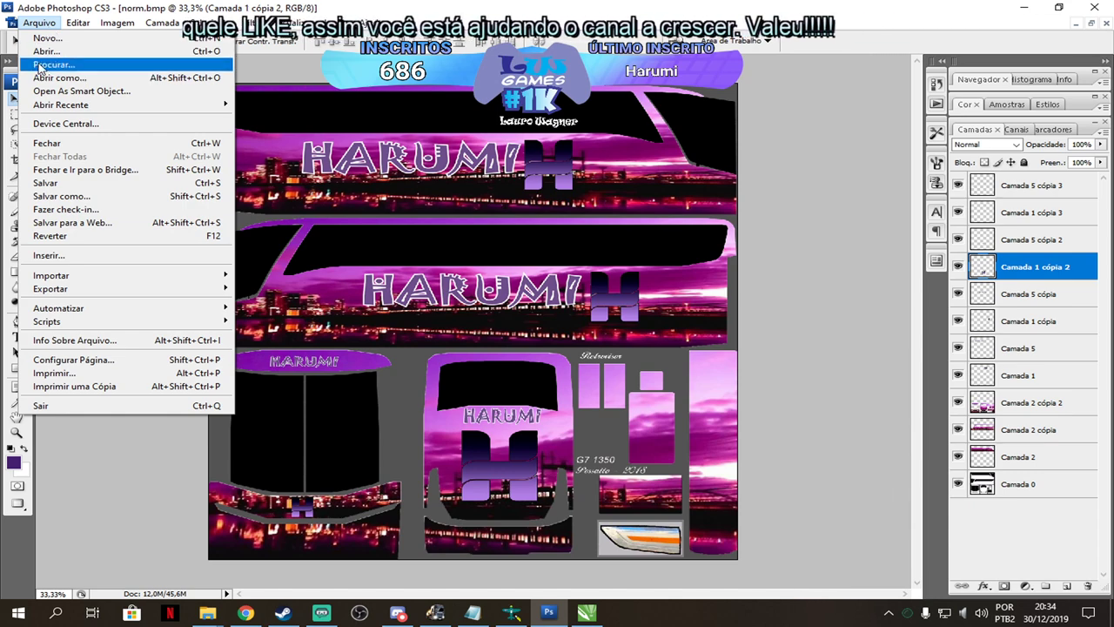
pyautogui.click(45, 197)
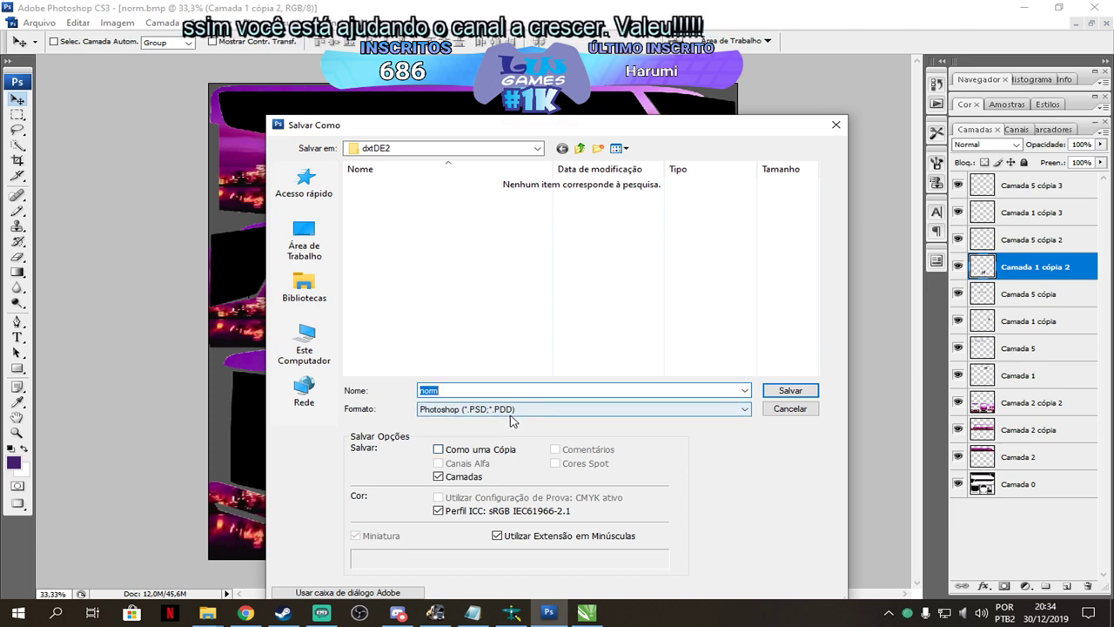
pyautogui.click(512, 419)
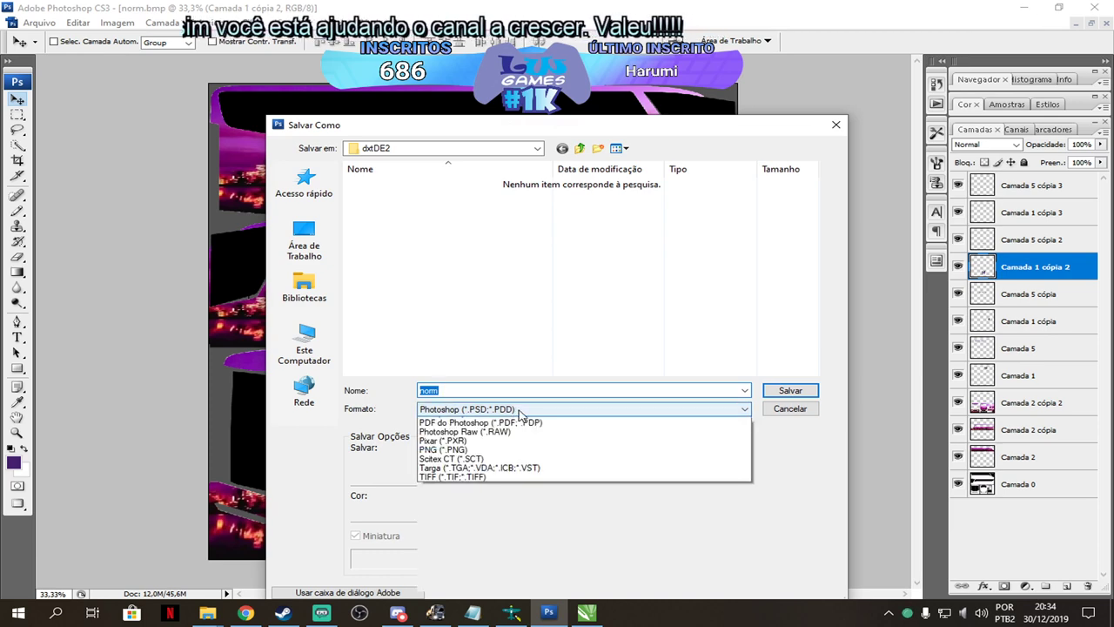
pyautogui.click(517, 449)
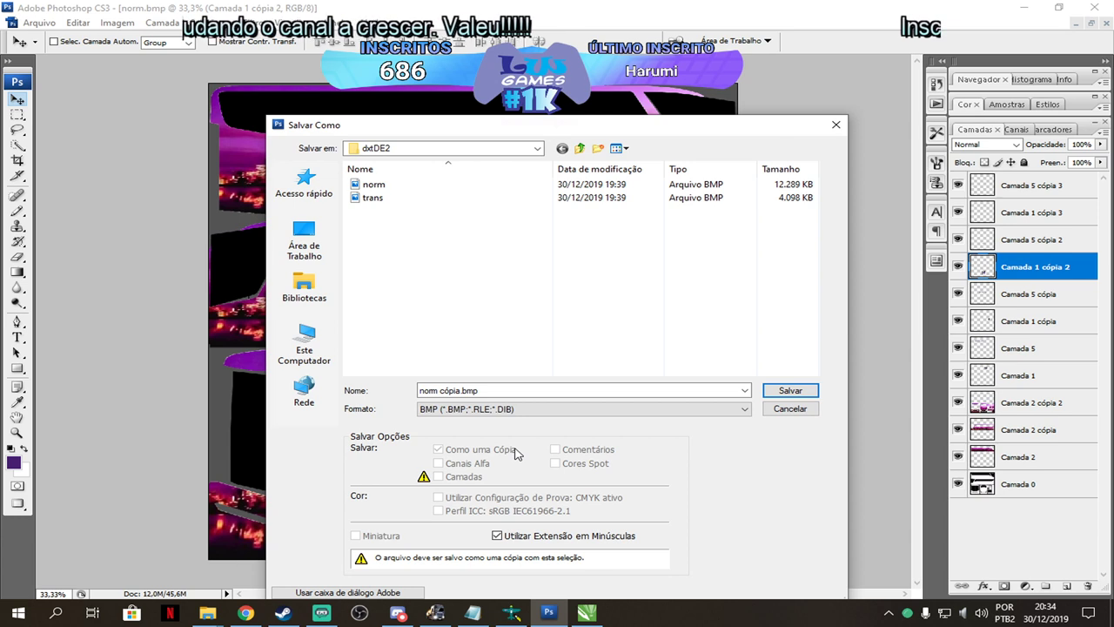
pyautogui.click(375, 190)
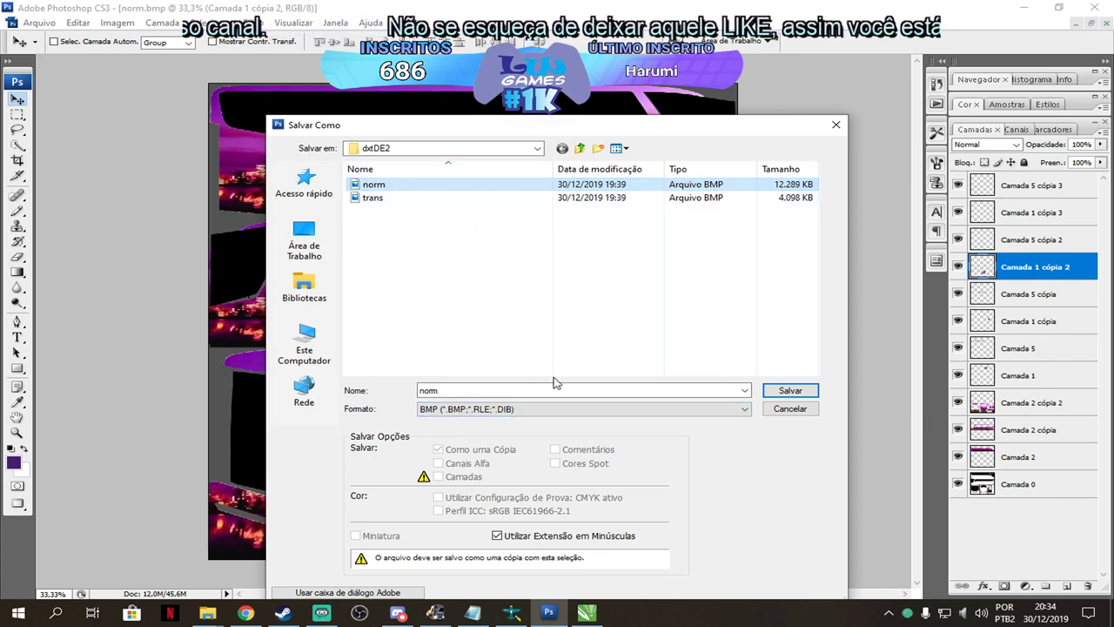
pyautogui.click(788, 392)
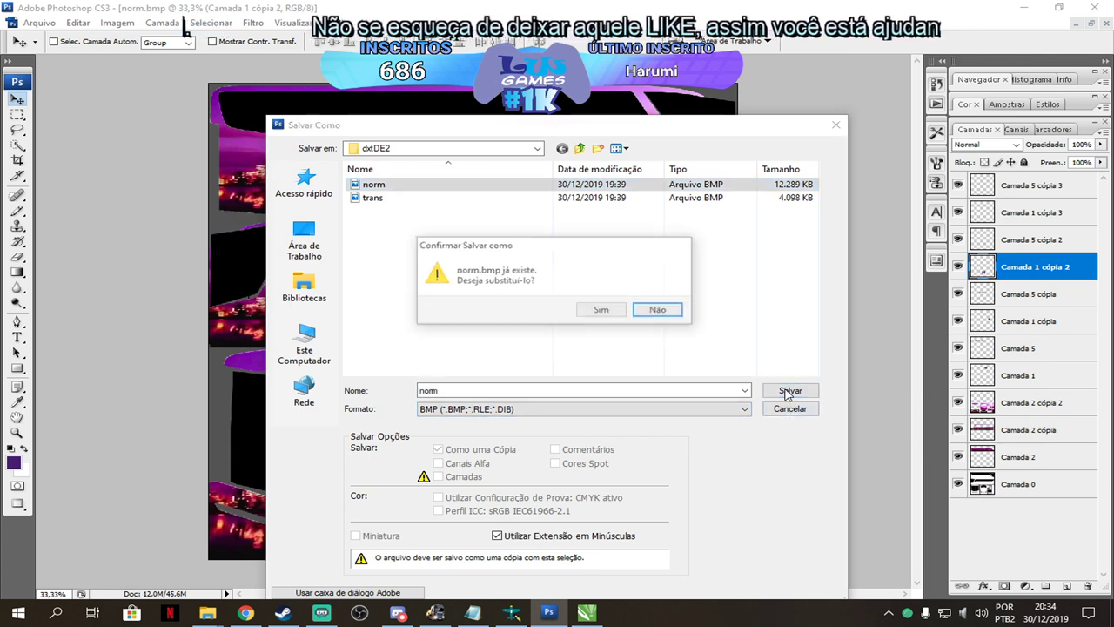
pyautogui.click(602, 311)
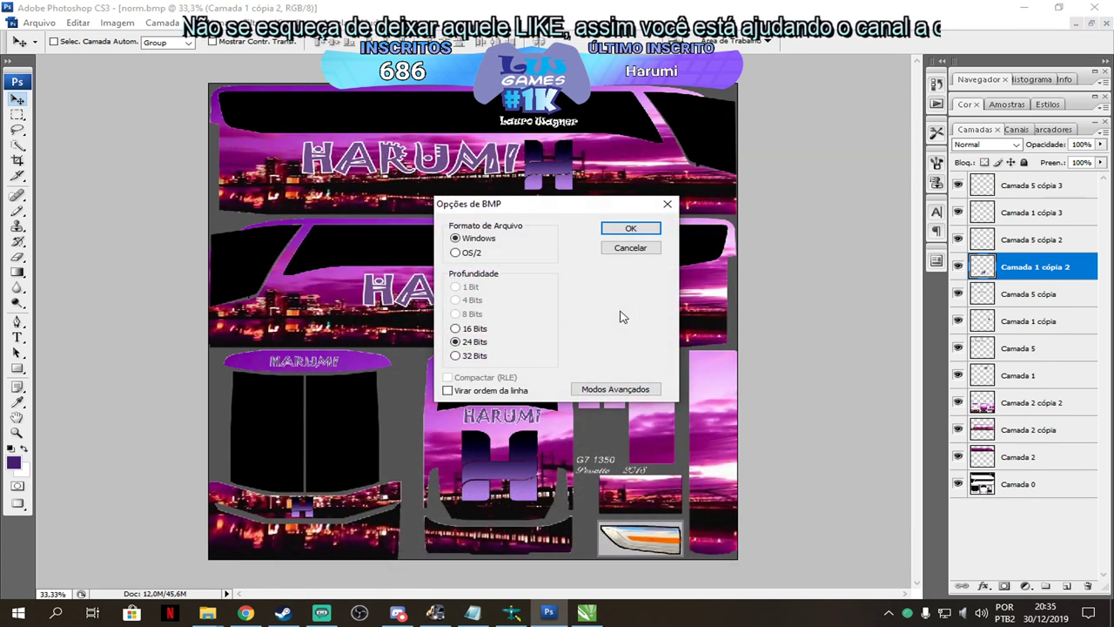
pyautogui.click(637, 229)
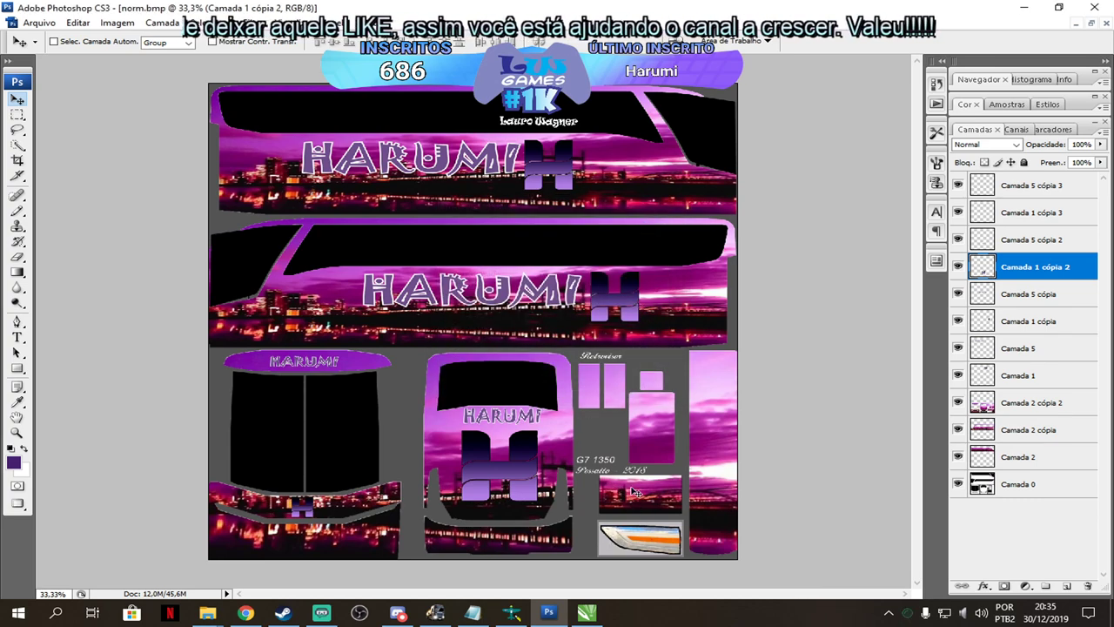
# Switch to DXTBmp, reload the edited artwork into skin_00.dds and open the export of it as a DDS DXT5 image.
pyautogui.click(511, 614)
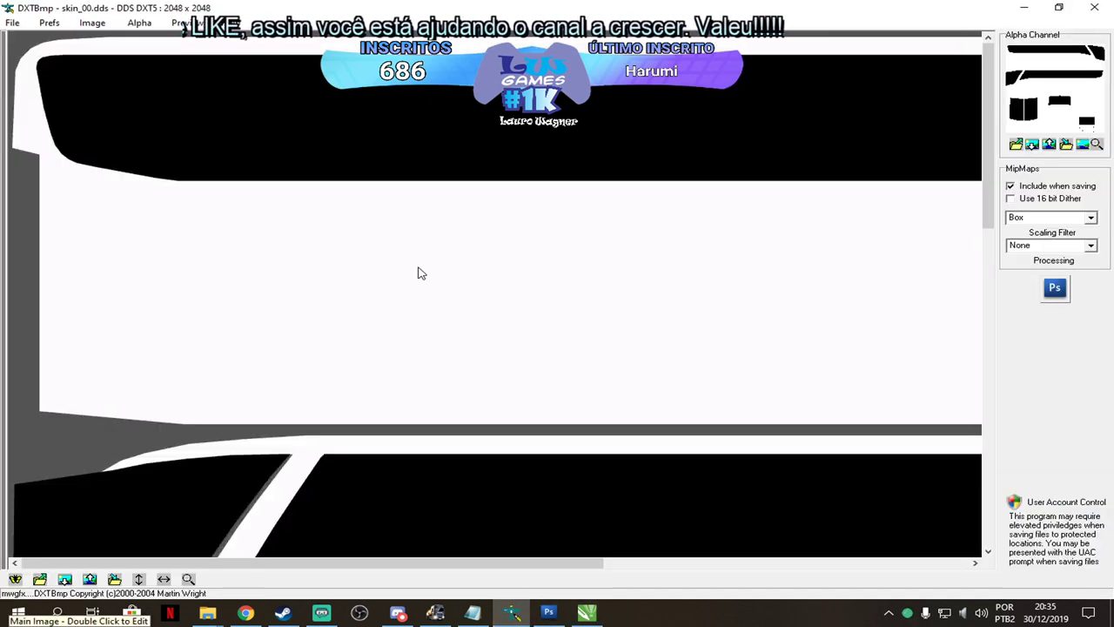
pyautogui.click(89, 580)
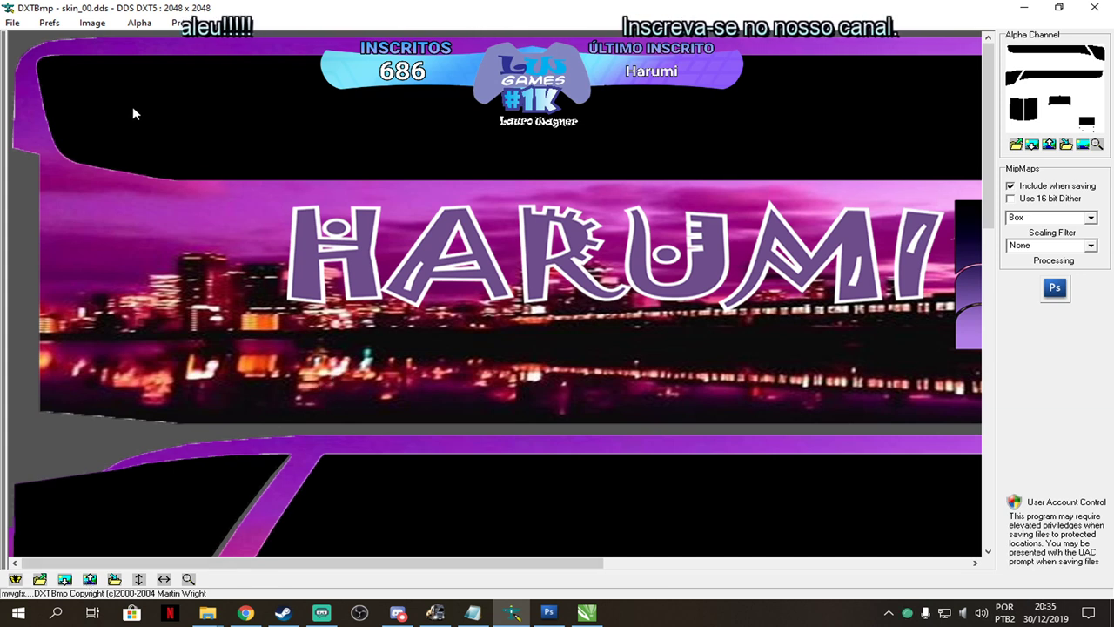
pyautogui.click(12, 22)
pyautogui.moveTo(41, 69)
pyautogui.click(205, 72)
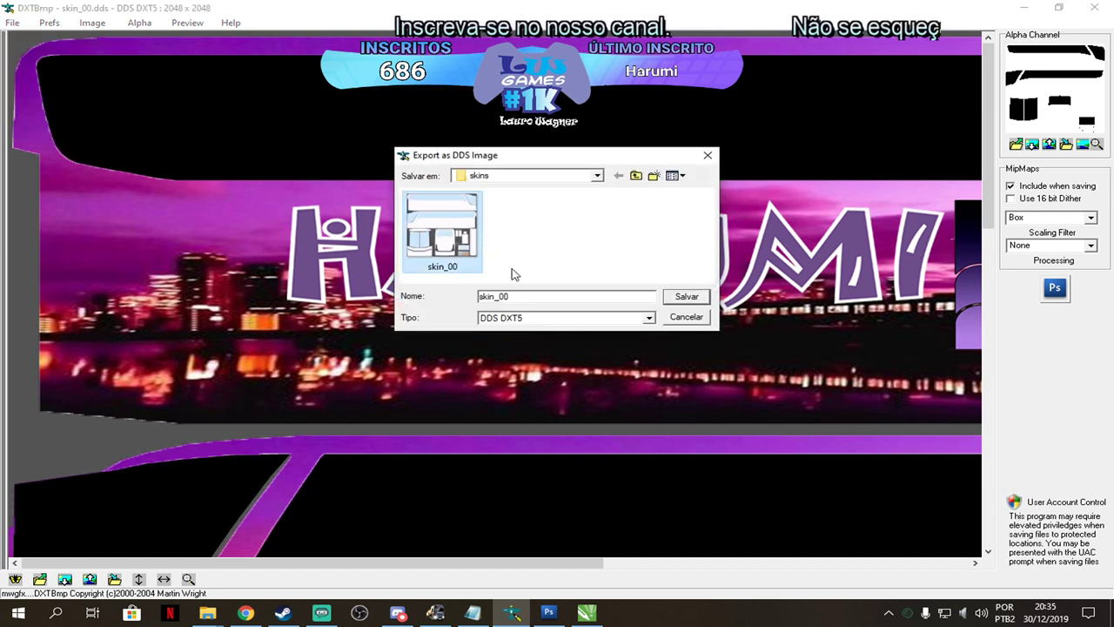
pyautogui.click(506, 297)
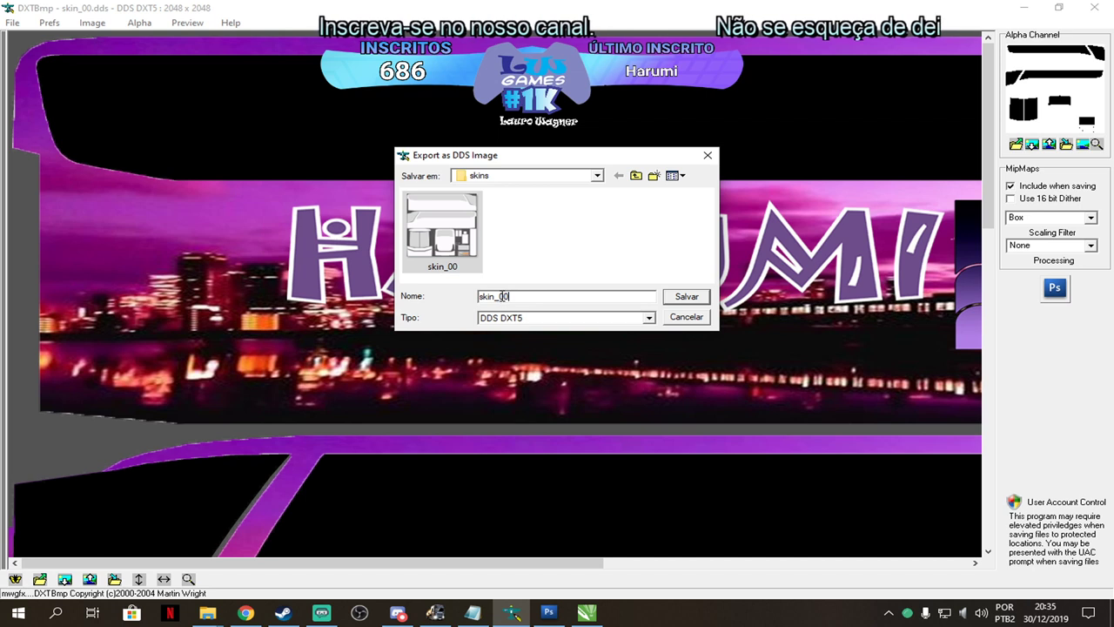
pyautogui.moveTo(498, 297); pyautogui.dragTo(521, 297)
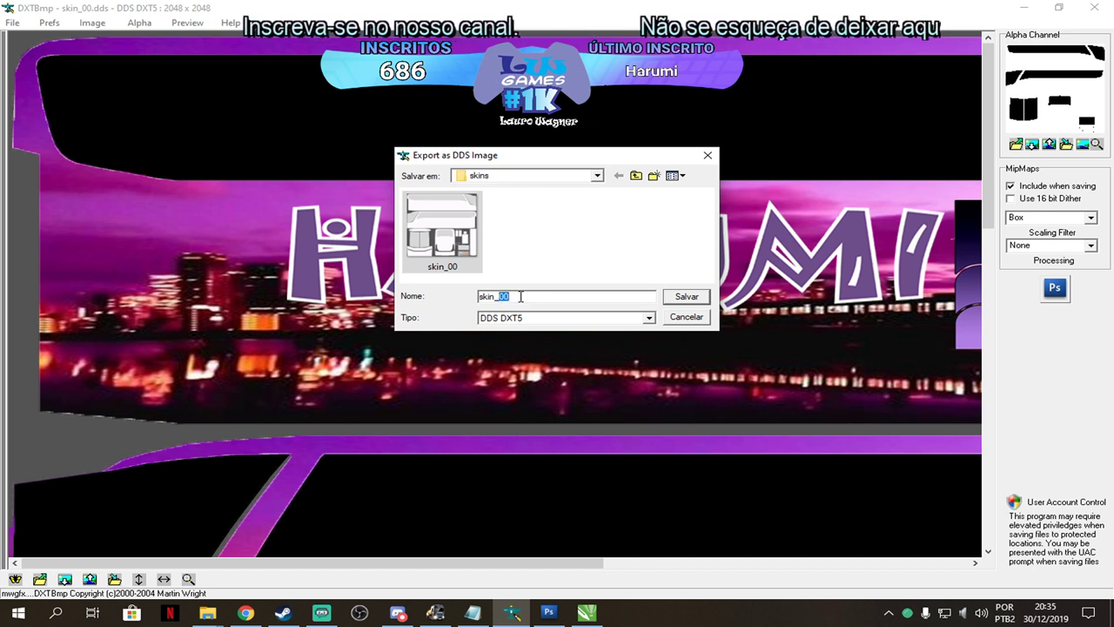
pyautogui.write('56')
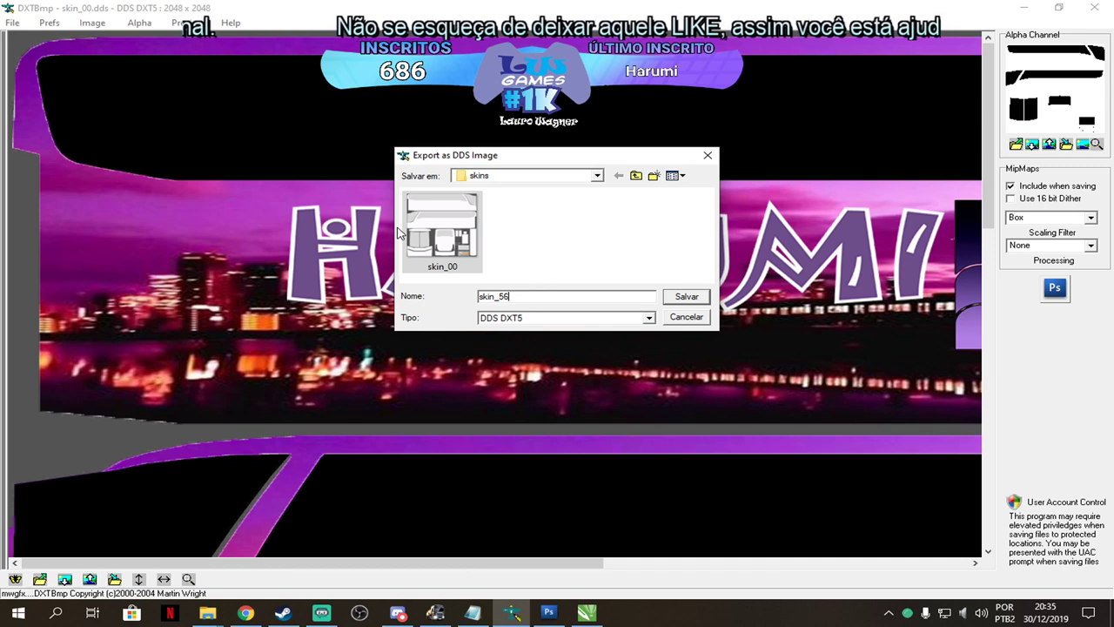
# Export the image over the existing skin_00 in the skins folder and close DXTBmp.
pyautogui.doubleClick(461, 254)
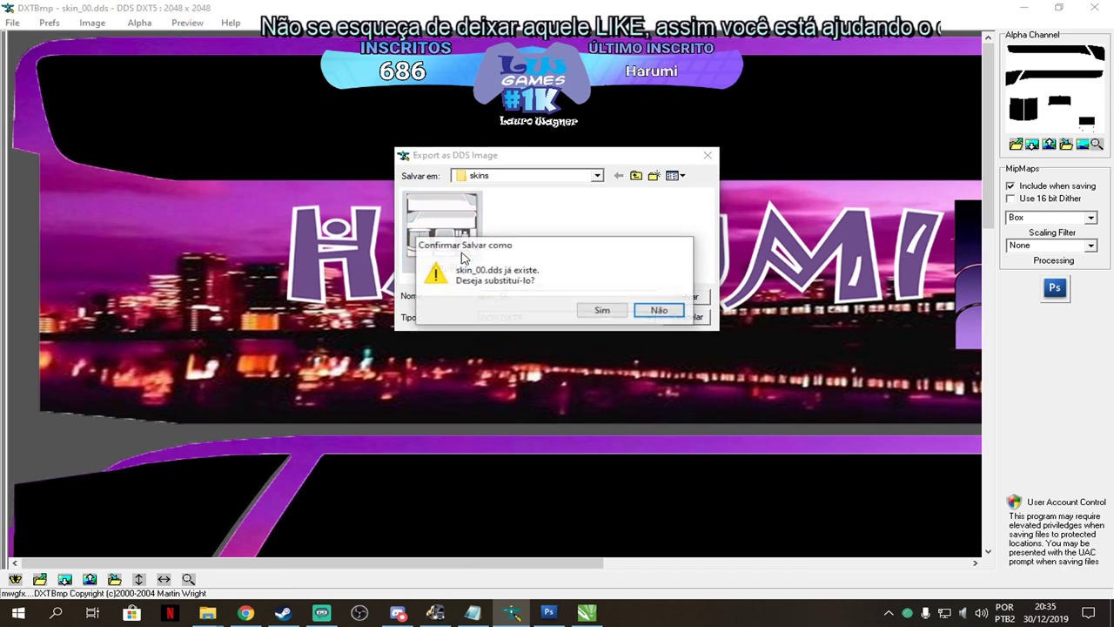
pyautogui.click(614, 315)
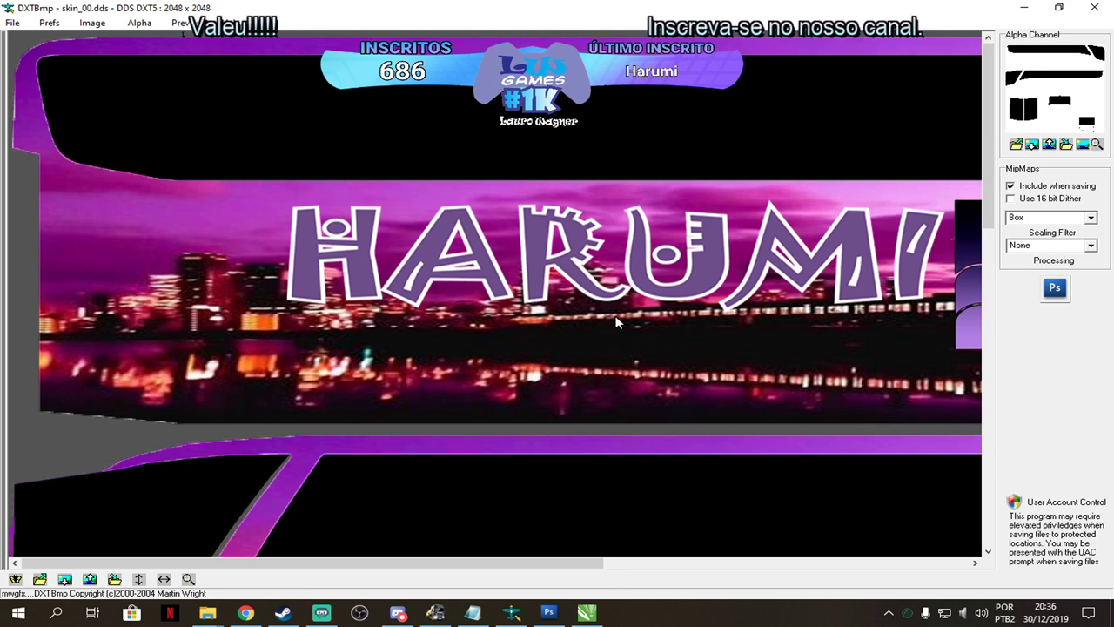
pyautogui.click(1093, 7)
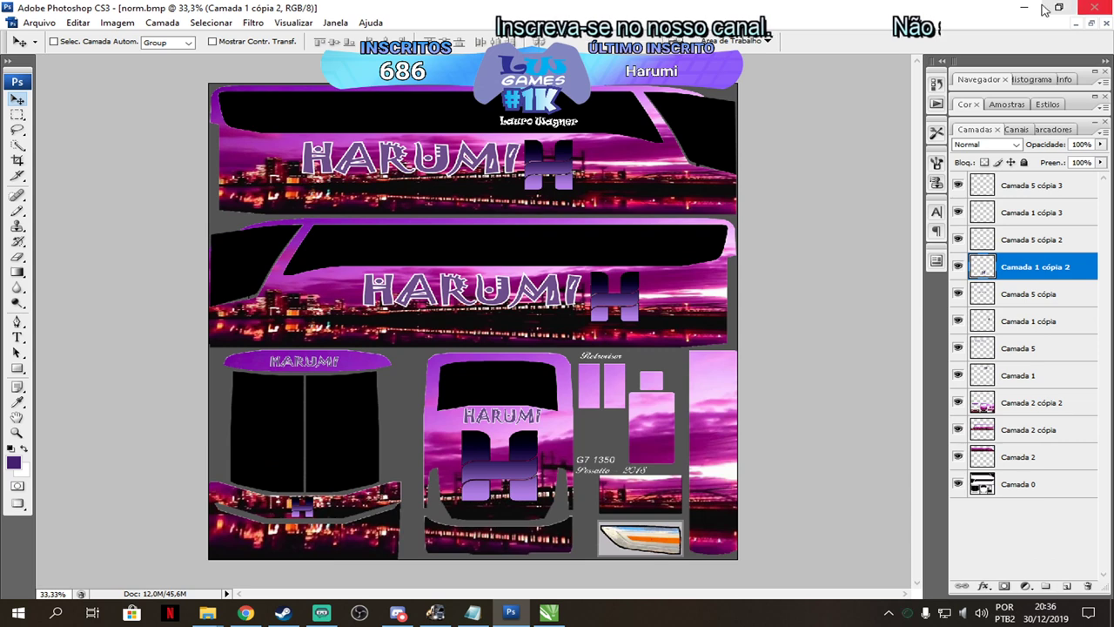
# Minimize Photoshop and browse from G7_1350_v1.3_ModShop_EDIT through vehicle, bus, g7_1350_volvoms and acessorios to the skins folder.
pyautogui.click(1025, 7)
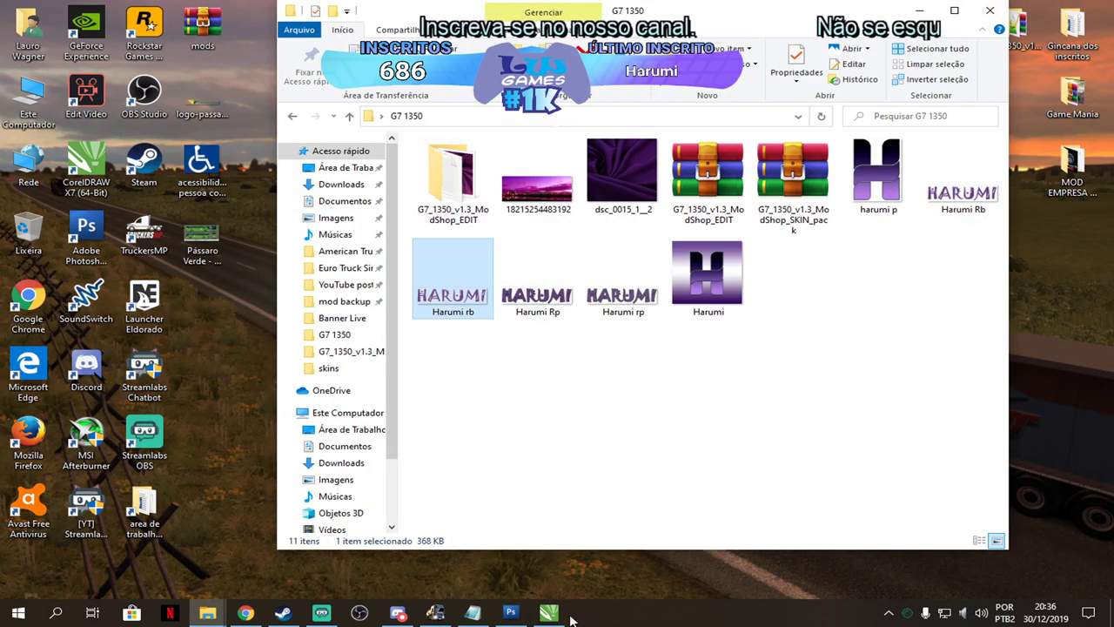
pyautogui.moveTo(570, 614)
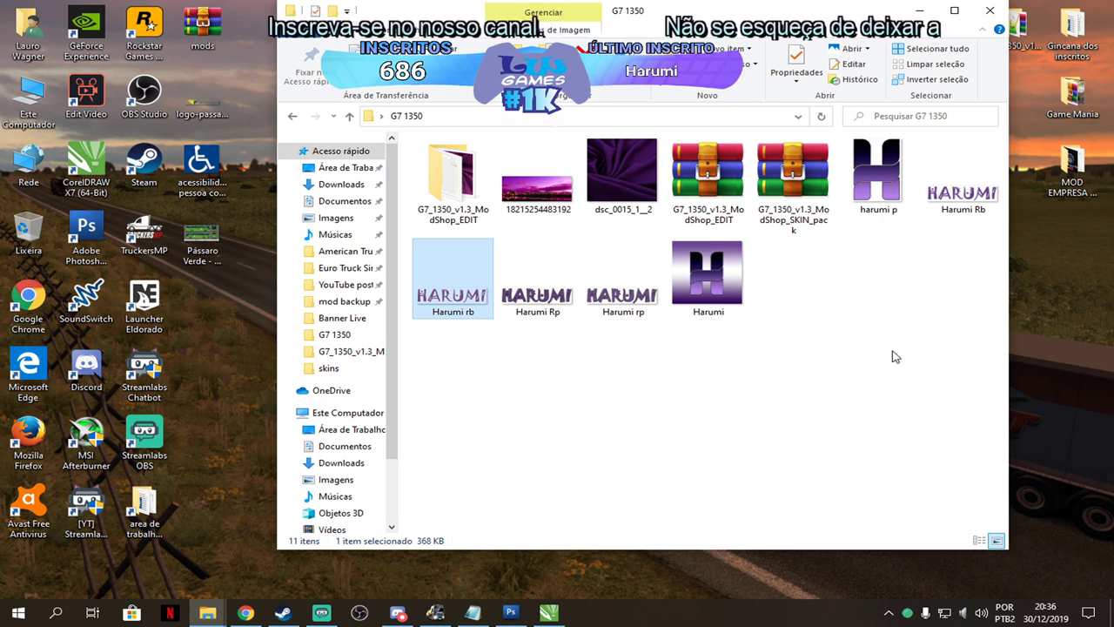
pyautogui.doubleClick(486, 205)
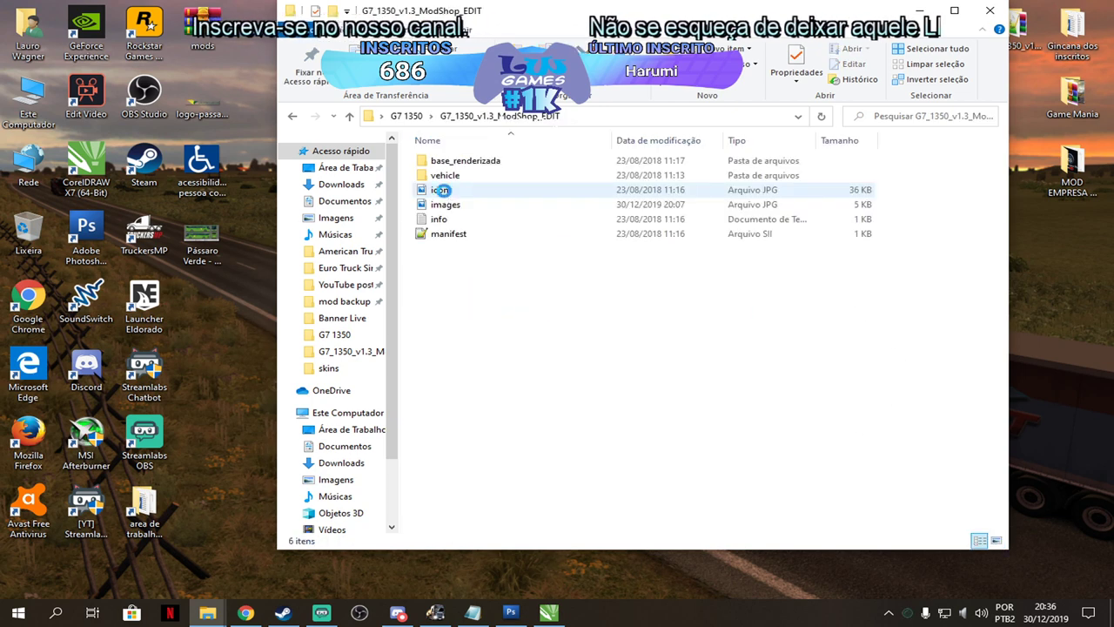
pyautogui.click(445, 177)
pyautogui.doubleClick(445, 177)
pyautogui.doubleClick(435, 161)
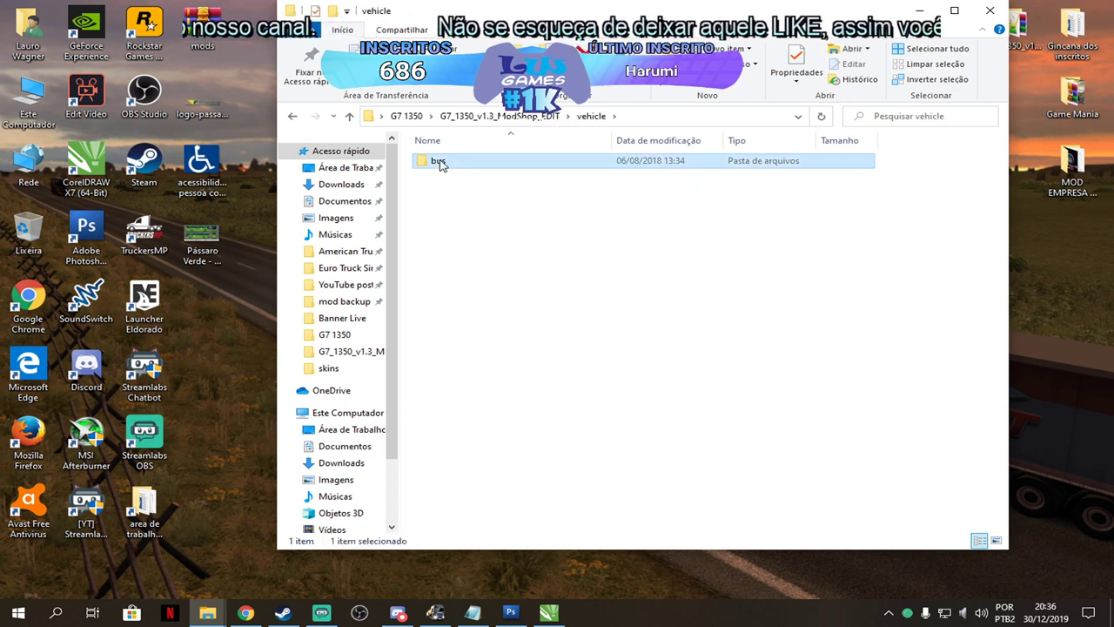
pyautogui.doubleClick(438, 161)
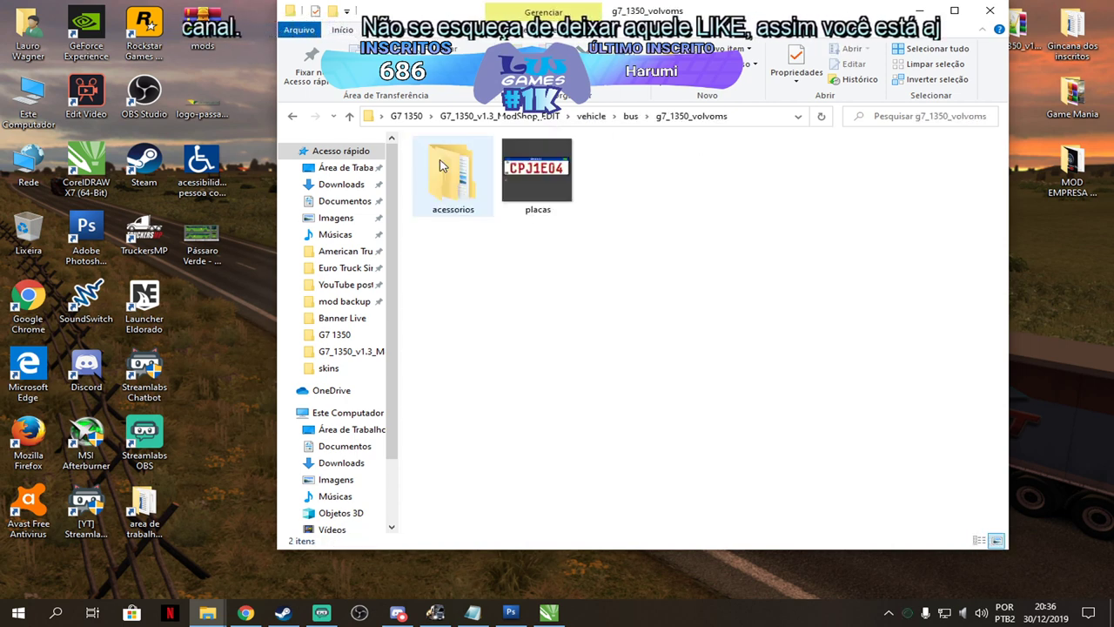
pyautogui.doubleClick(445, 187)
pyautogui.click(444, 193)
pyautogui.doubleClick(444, 195)
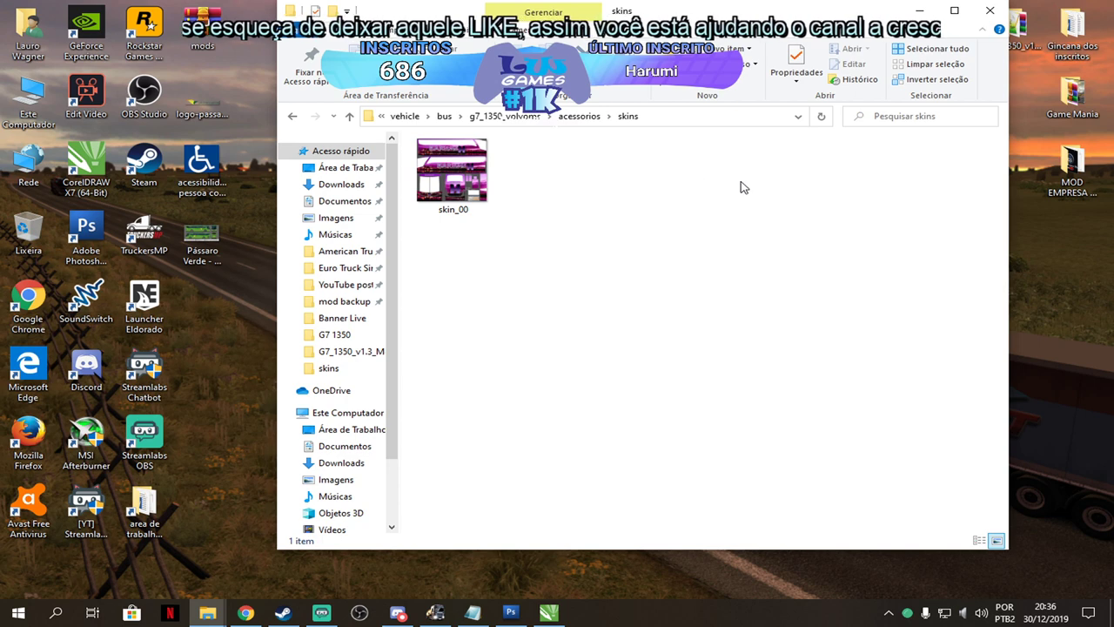
# Show the skins folder with extra large icons to examine the exported skin_00 thumbnail.
pyautogui.rightClick(711, 194)
pyautogui.moveTo(798, 200)
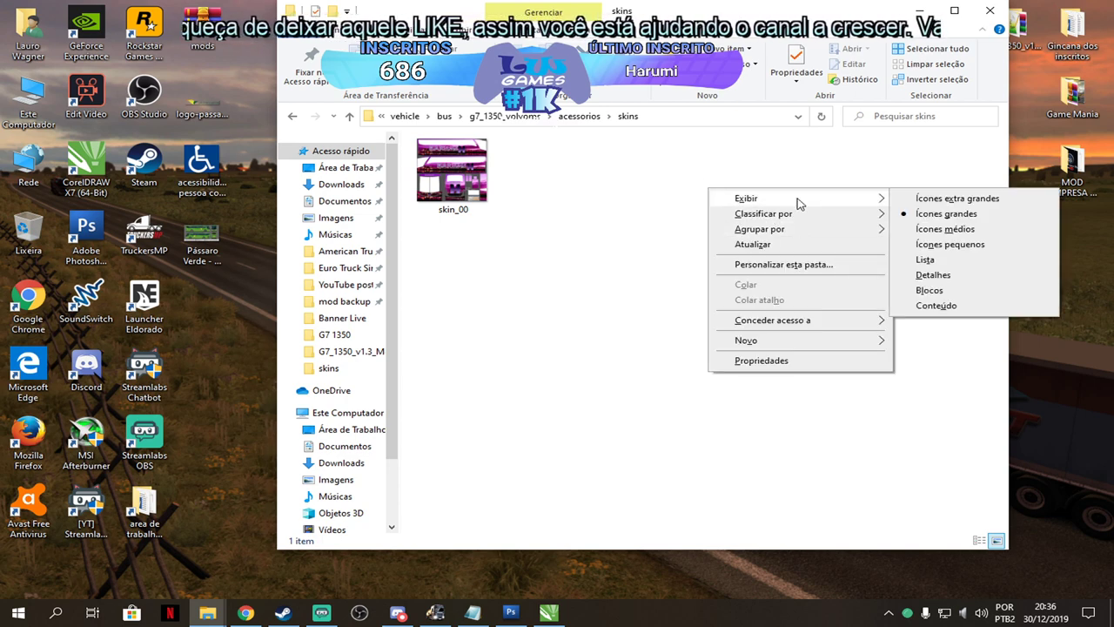
pyautogui.click(928, 203)
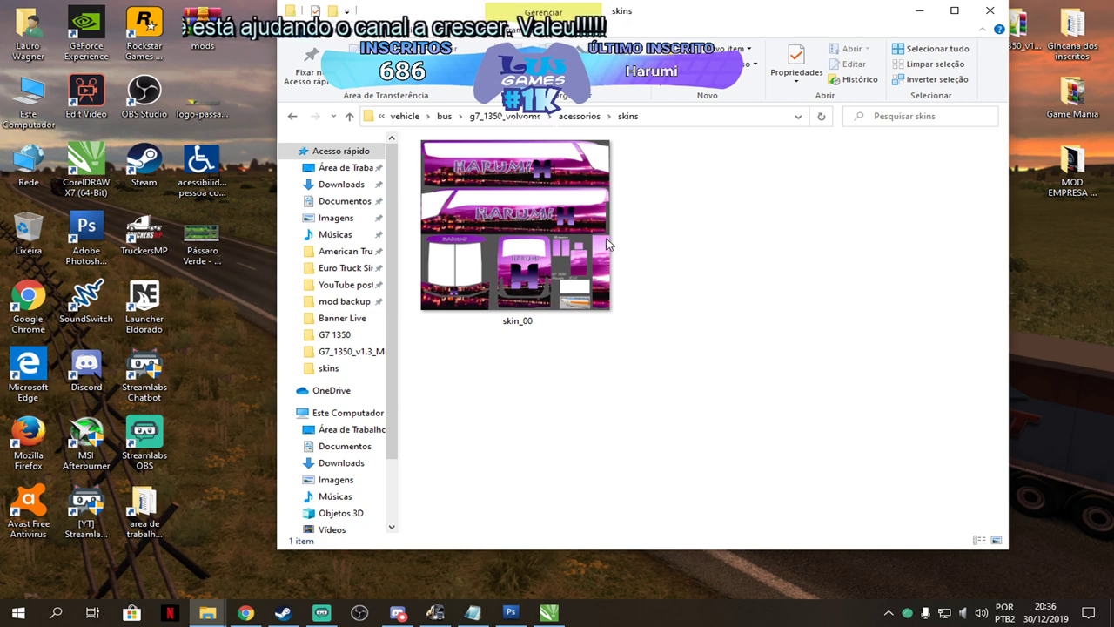
# Go back up to the G7 1350 folder and reopen the G7_1350_v1.3_ModShop_EDIT folder.
pyautogui.click(403, 116)
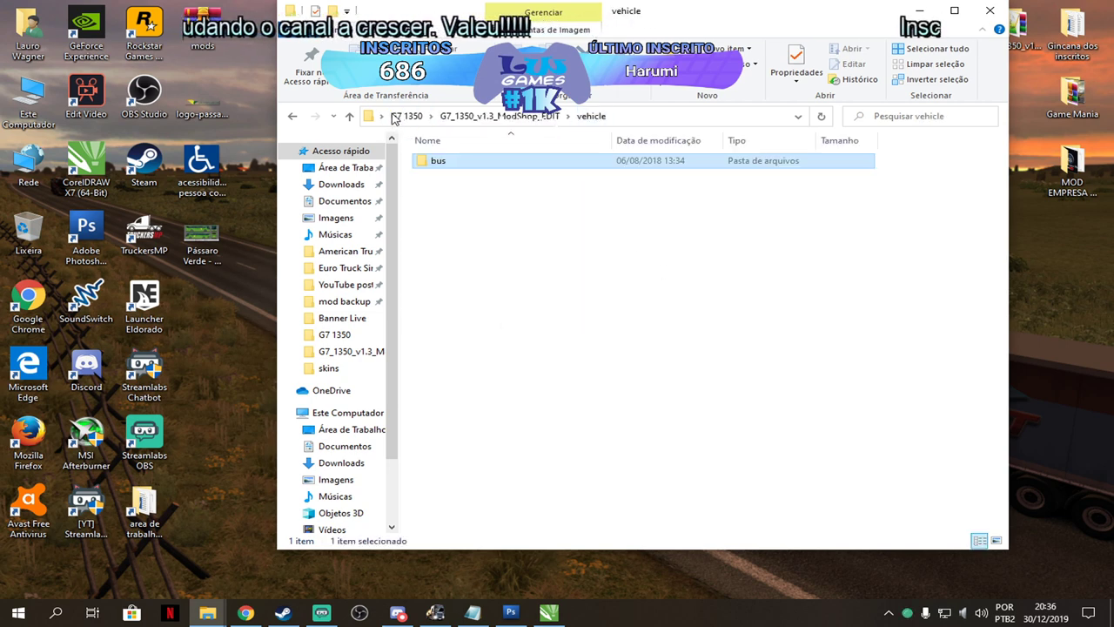
pyautogui.click(423, 116)
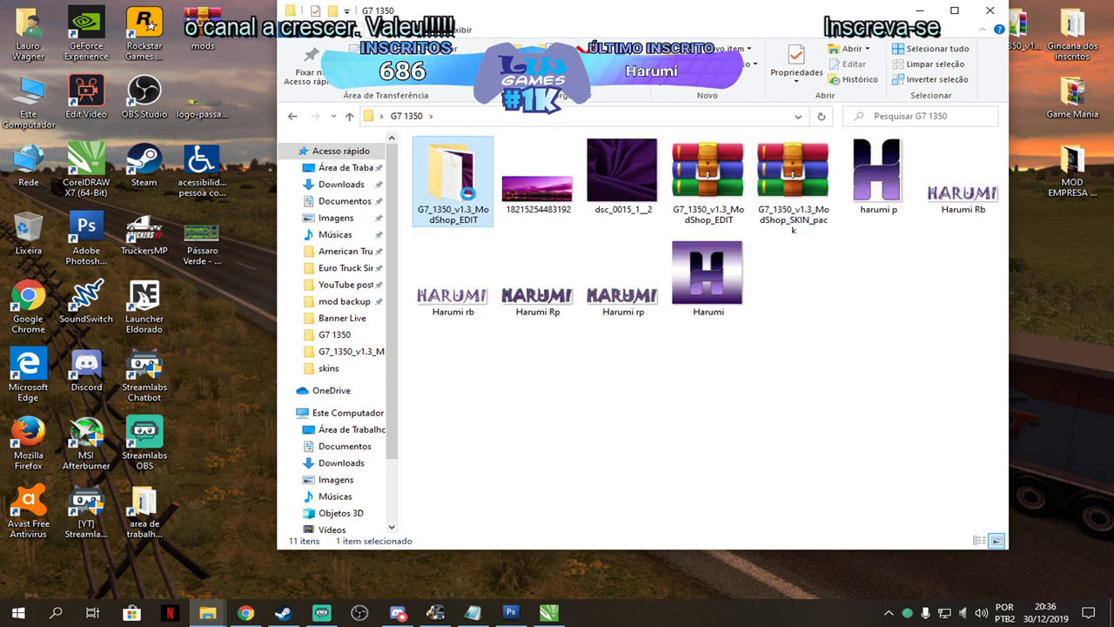
pyautogui.doubleClick(470, 198)
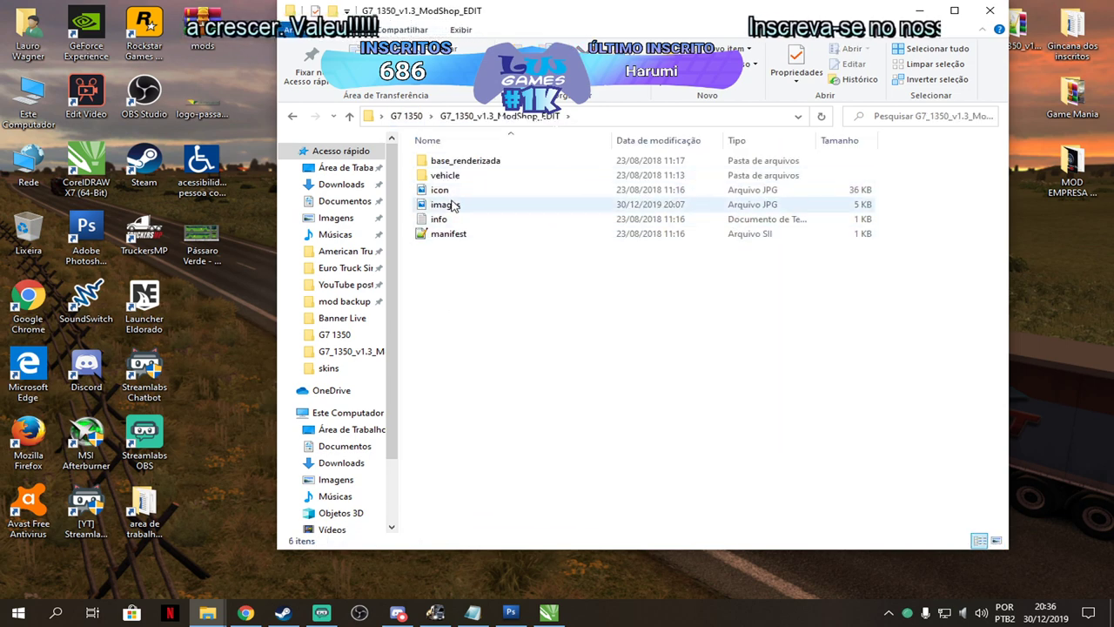
# Delete the images JPG and set up an archive of all remaining items in ZIP format with the Armazenar compression method.
pyautogui.click(452, 206)
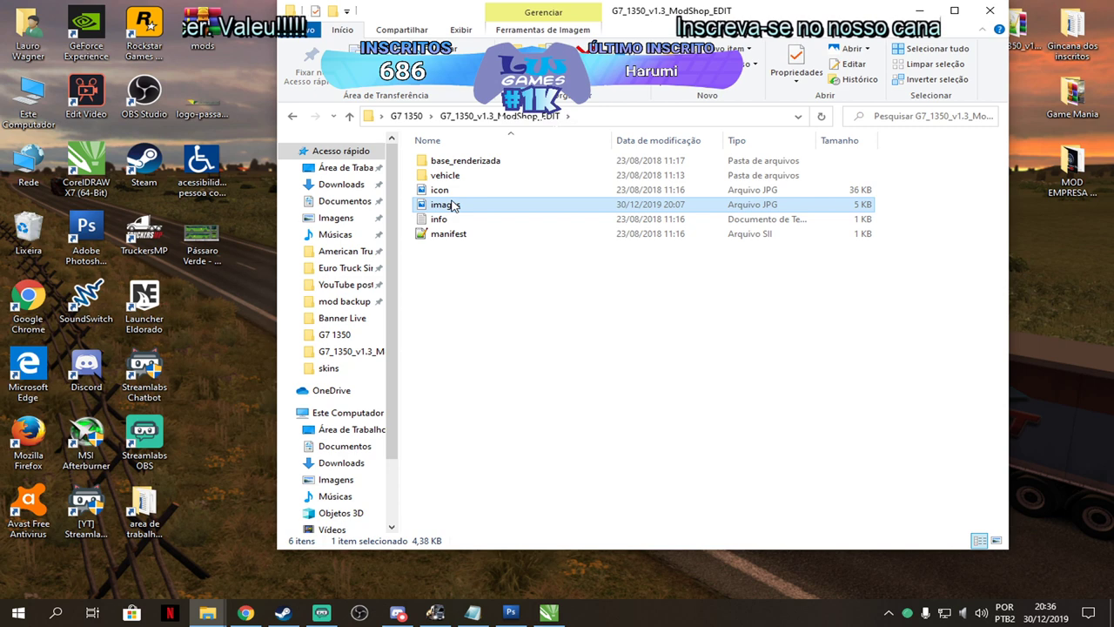
pyautogui.press('Delete')
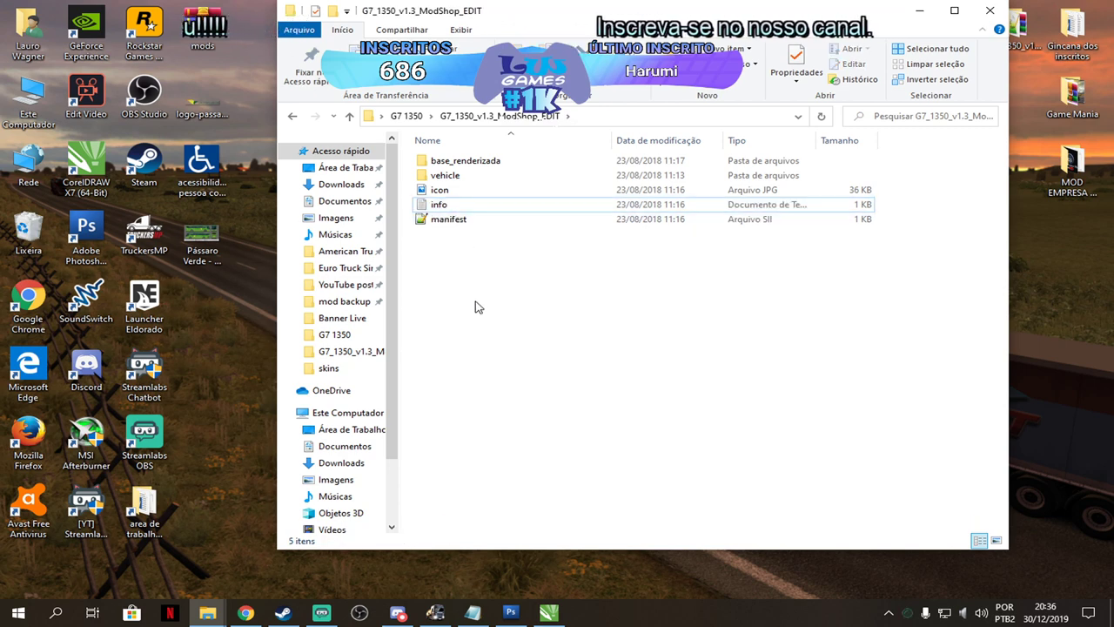
pyautogui.moveTo(480, 265); pyautogui.dragTo(490, 160)
pyautogui.rightClick(470, 185)
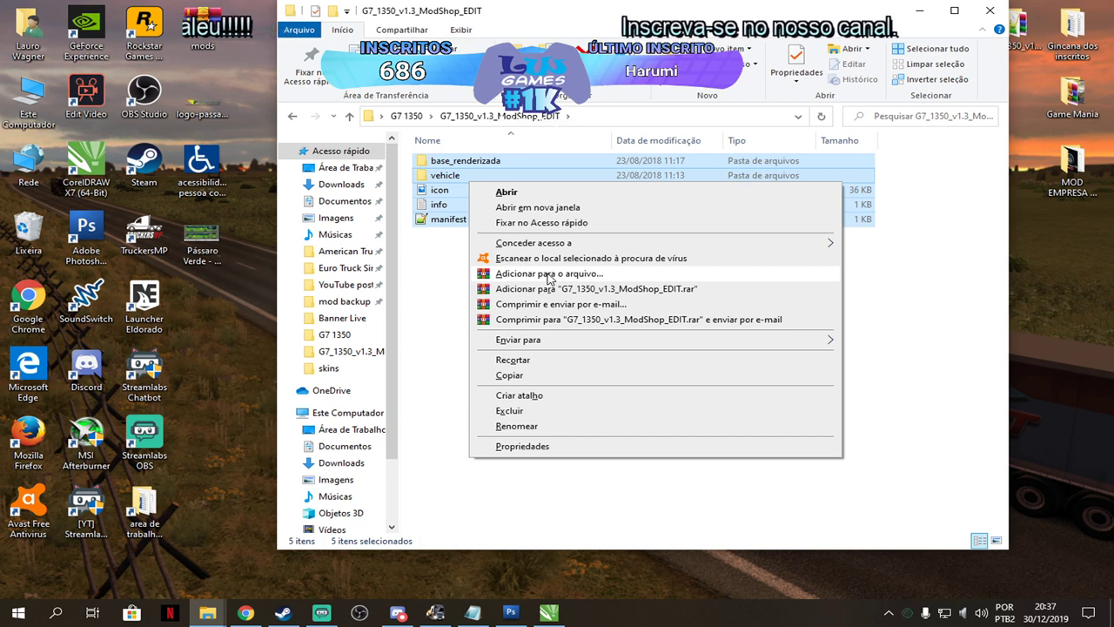
pyautogui.click(549, 274)
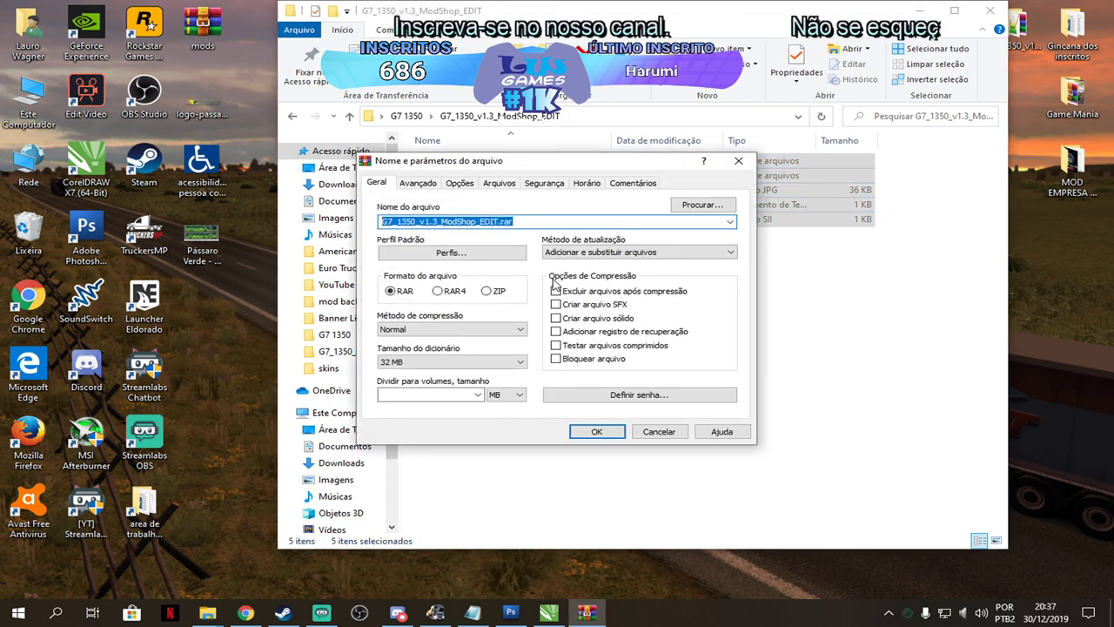
pyautogui.click(491, 293)
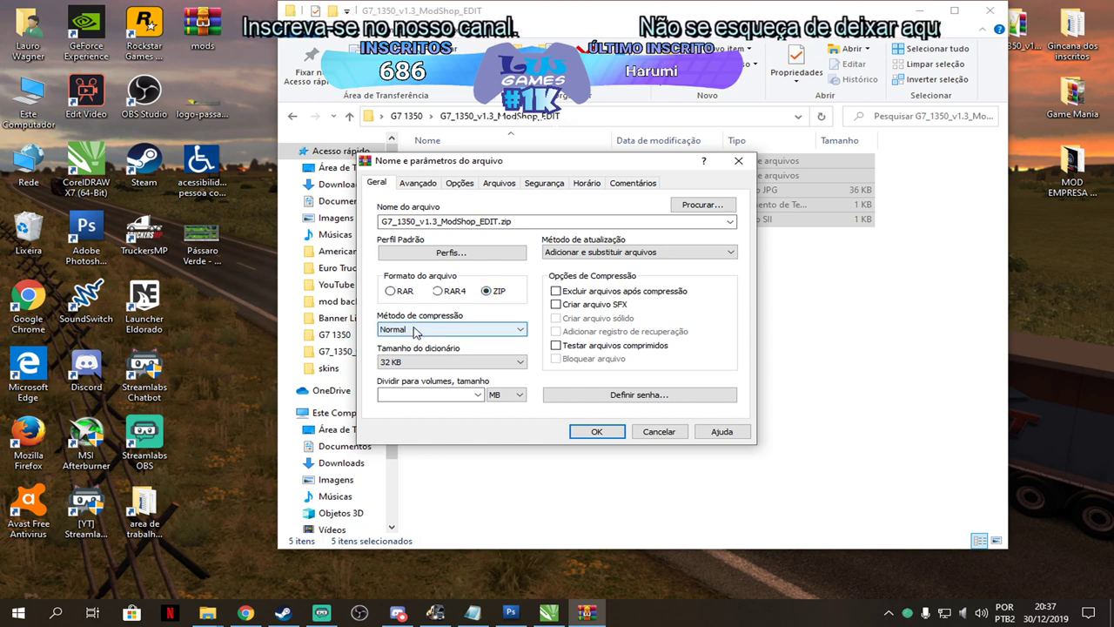
pyautogui.click(467, 332)
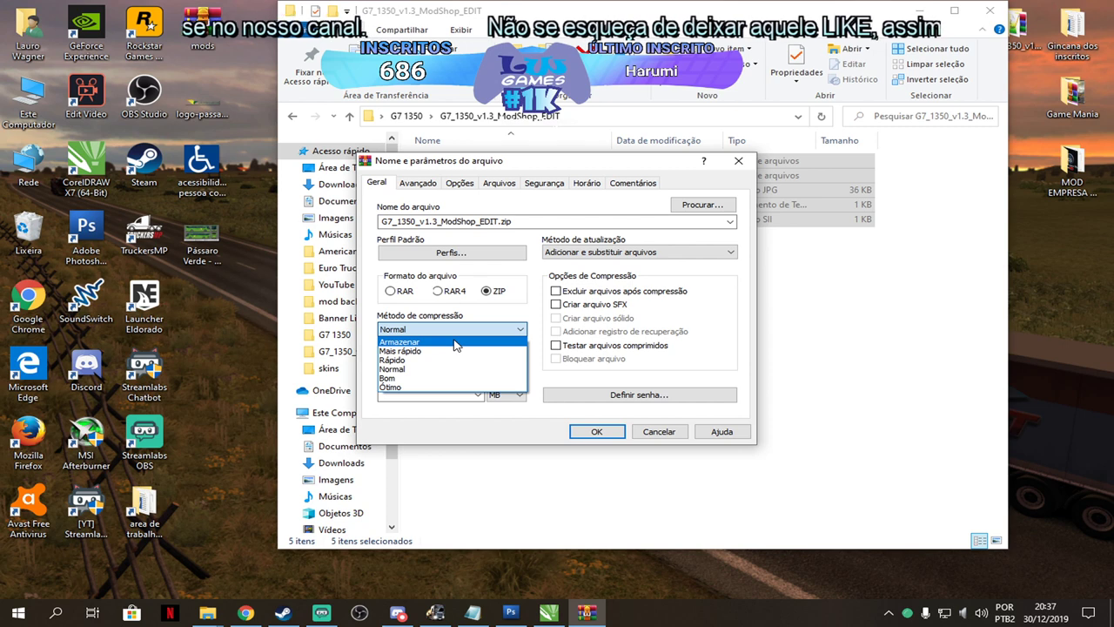
pyautogui.click(455, 343)
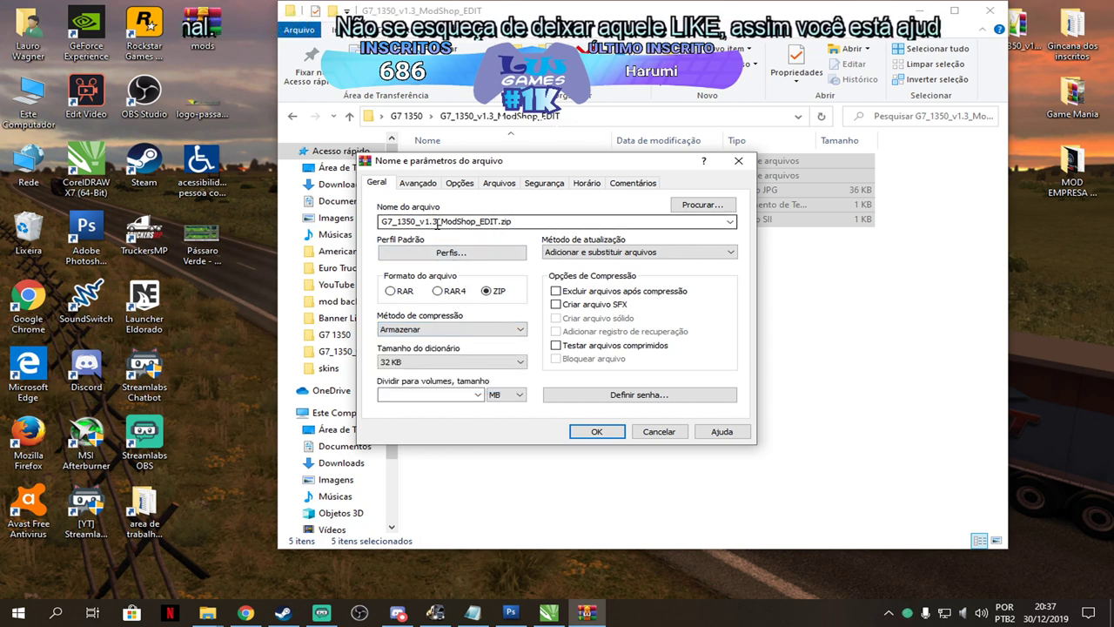
# Name the archive G7_1350_v1.3_ModShop_EDIT.scs and create it.
pyautogui.doubleClick(507, 221)
pyautogui.click(524, 221)
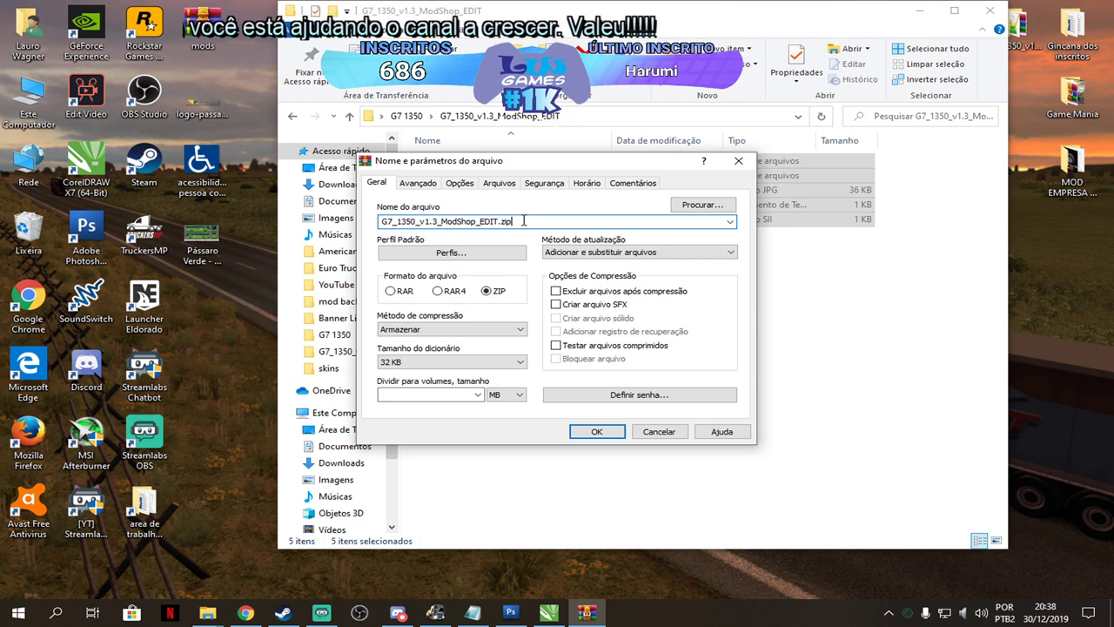
pyautogui.press('BackSpace')
pyautogui.press('BackSpace')
pyautogui.press('BackSpace')
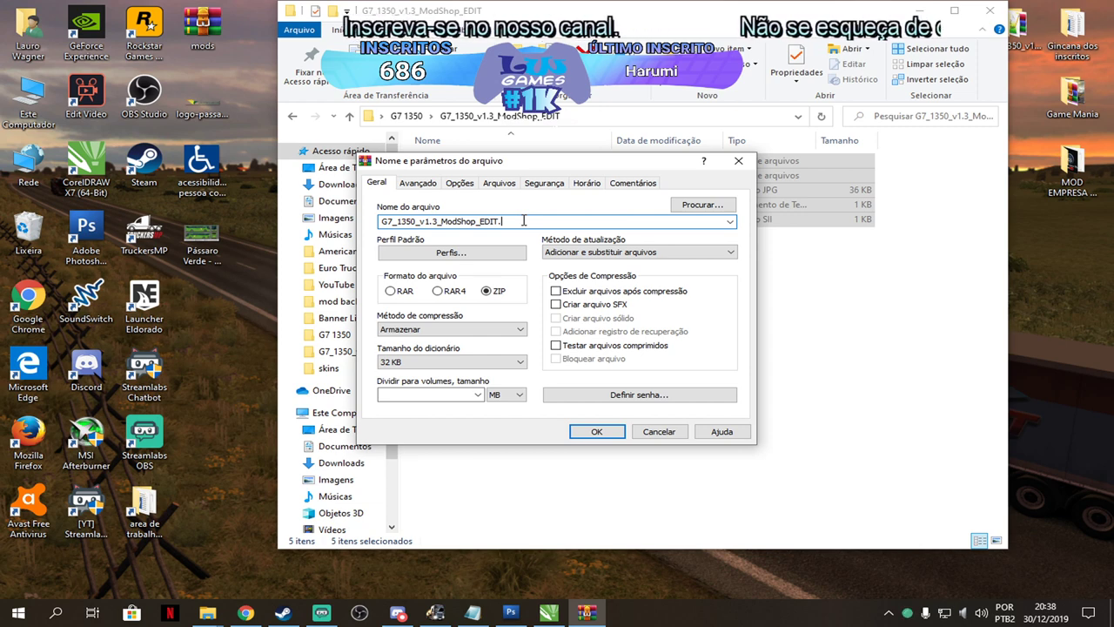
pyautogui.write('scs')
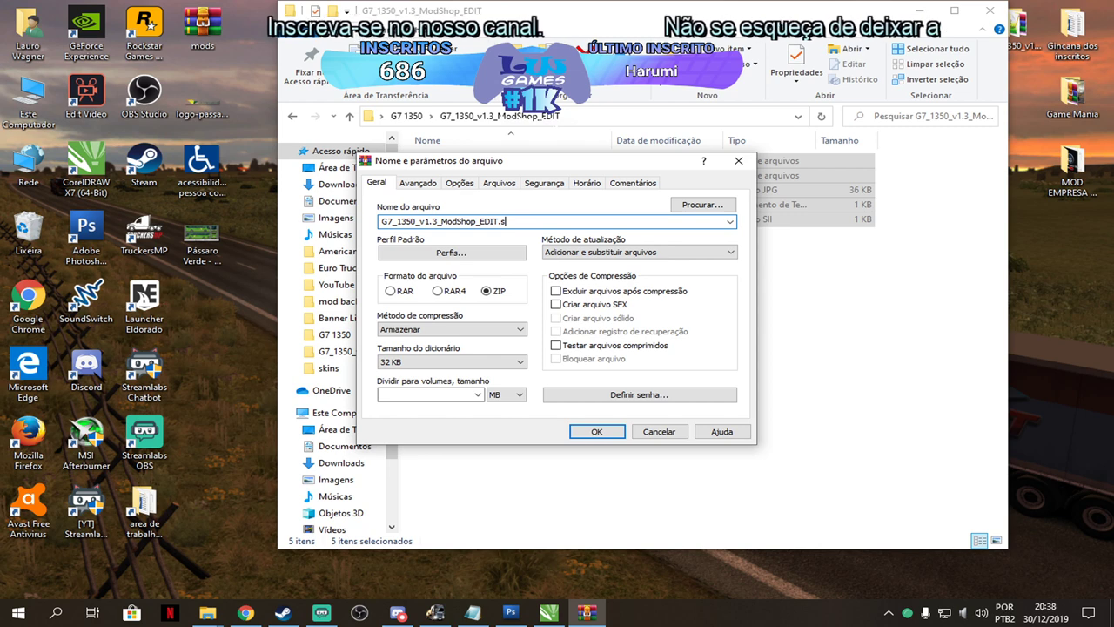
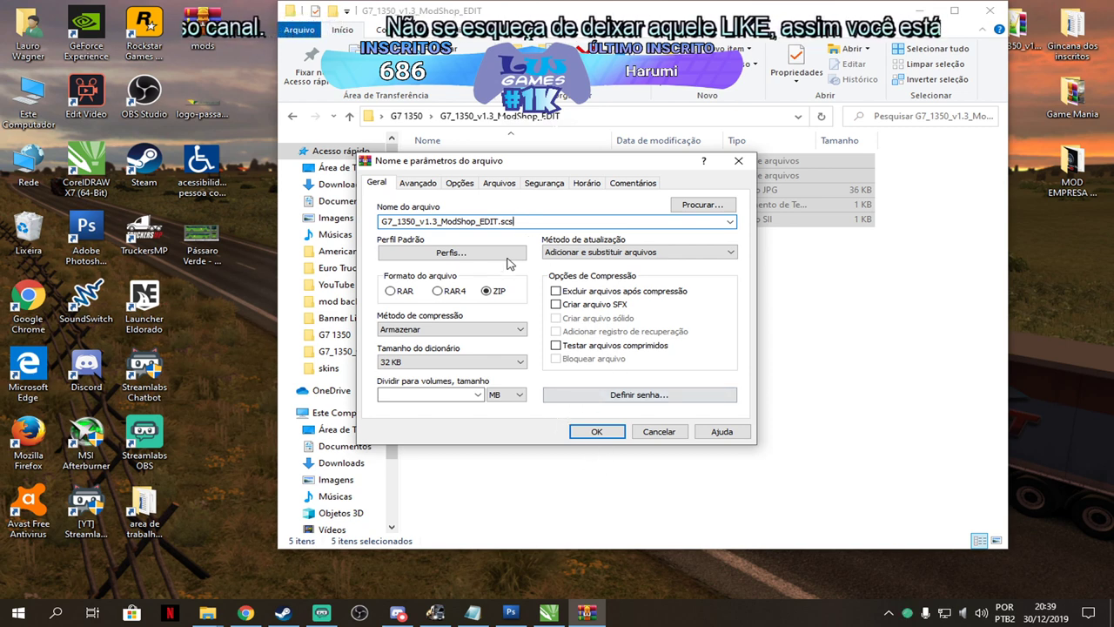
pyautogui.click(606, 435)
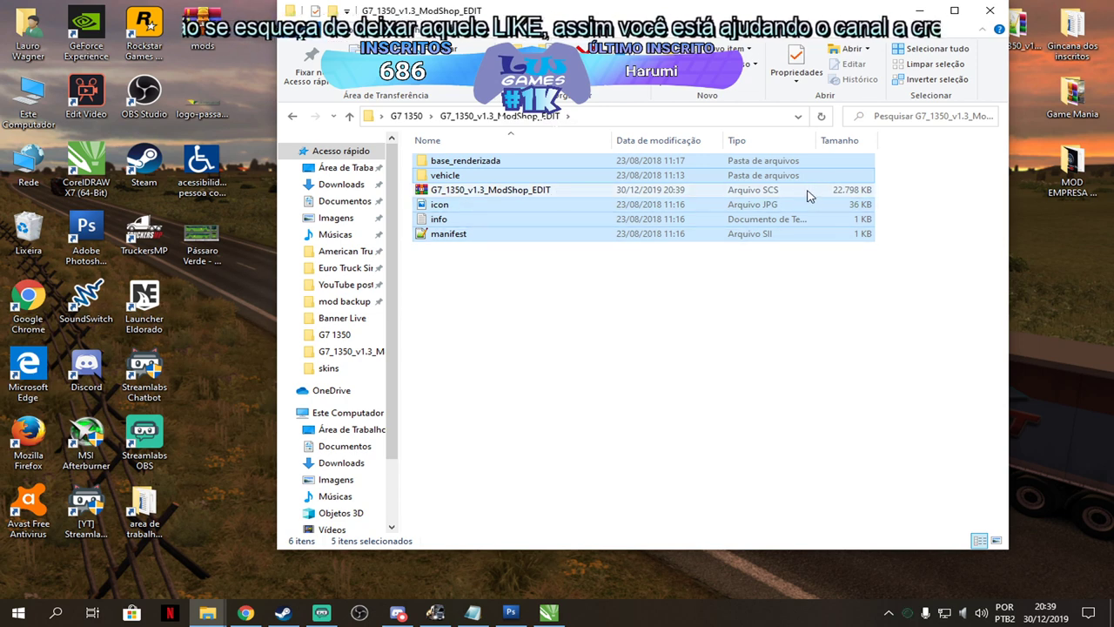
# Browse through vehicle, bus, g7_1350_volvoms and acessorios to the skins folder and select skin_00.
pyautogui.click(547, 199)
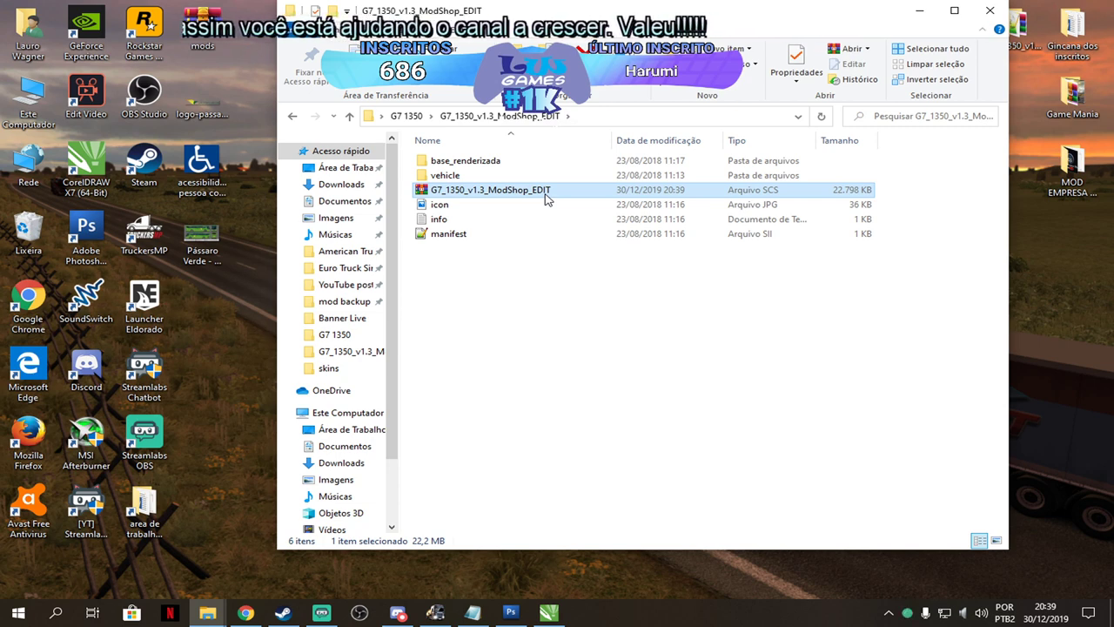
pyautogui.doubleClick(477, 175)
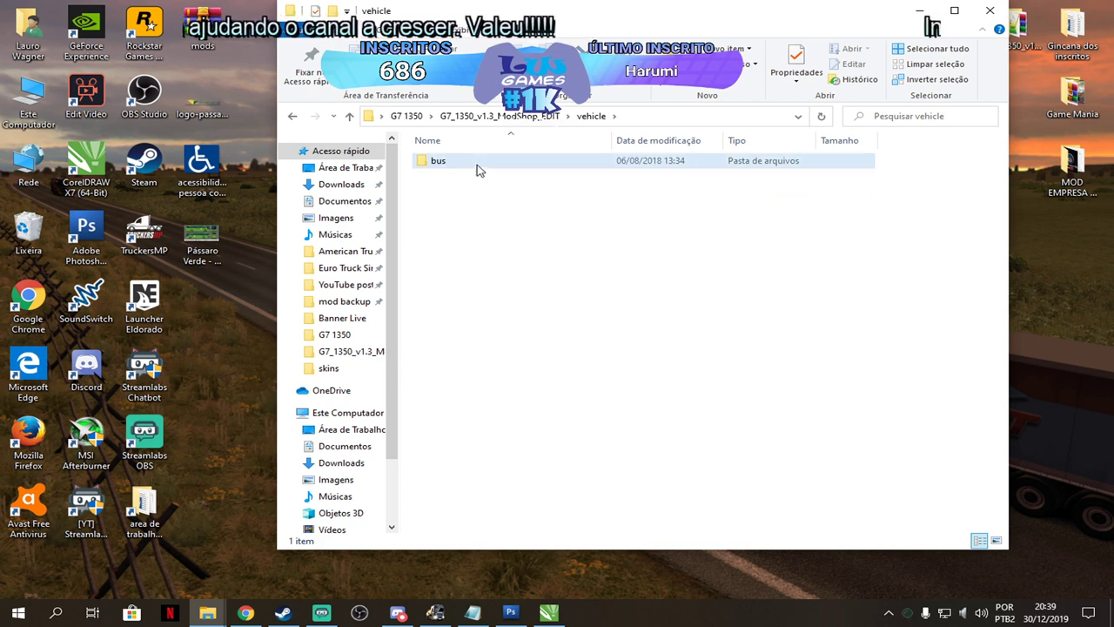
pyautogui.doubleClick(477, 166)
pyautogui.doubleClick(477, 165)
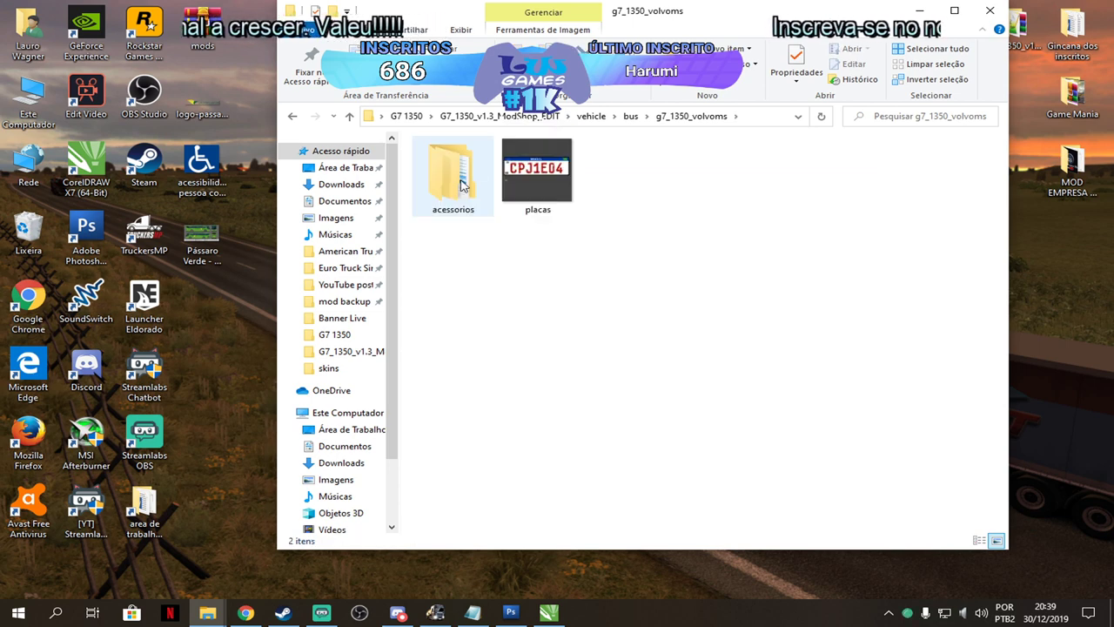
pyautogui.doubleClick(462, 185)
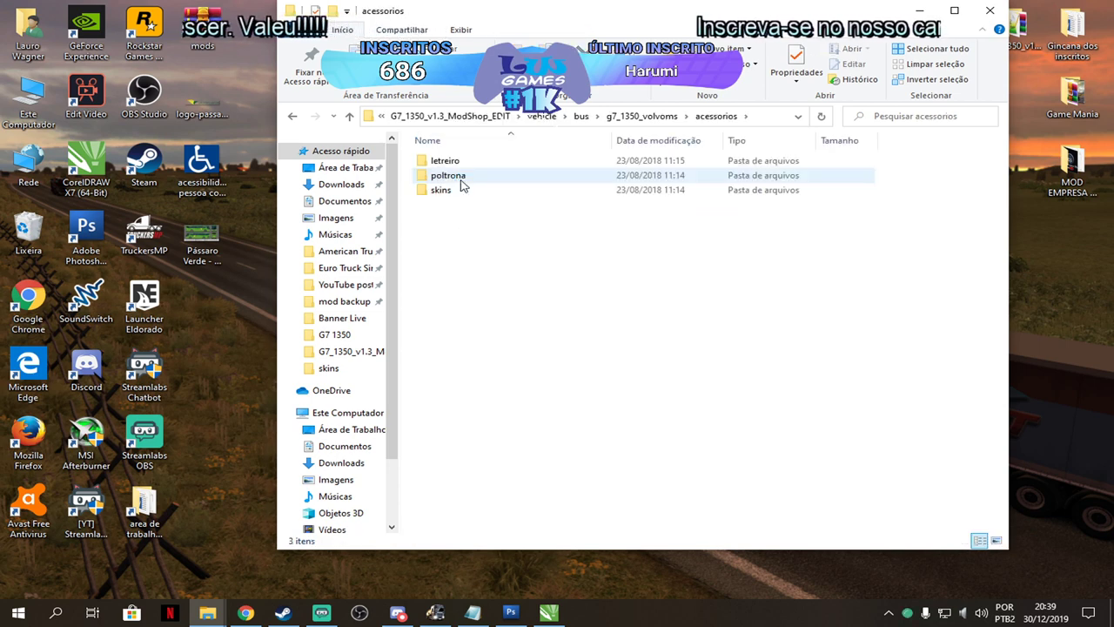
pyautogui.doubleClick(452, 195)
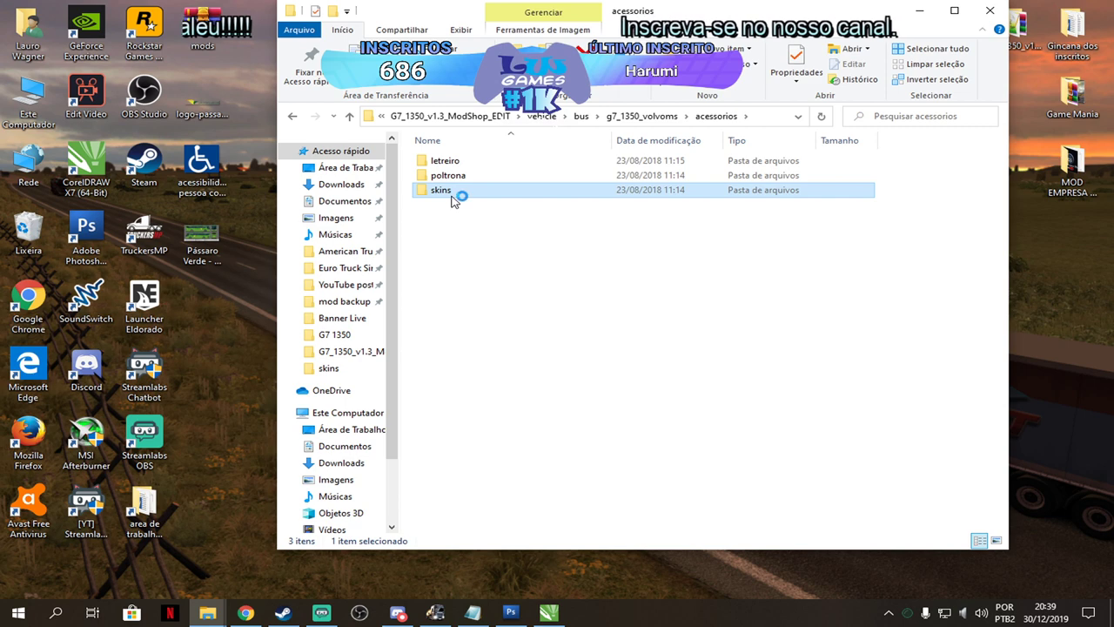
pyautogui.click(503, 275)
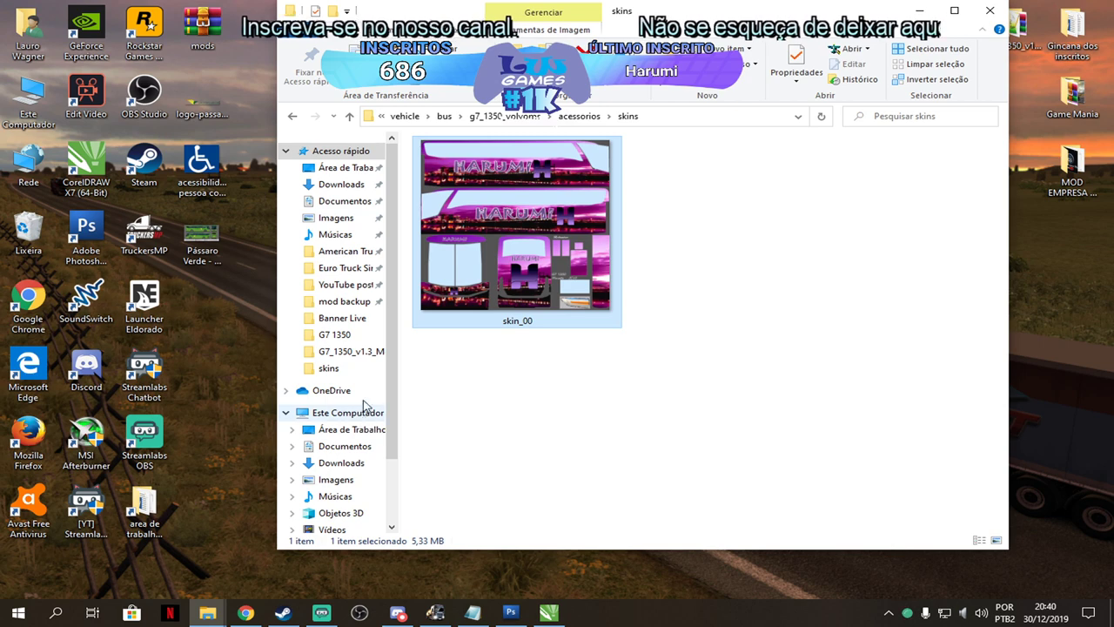
# Extract the G7_1350_v1.3_ModShop_SKIN_pack archive from G7 1350 into a new desktop folder named G7_1350_v1.3_ModShop_SKIN_pack (2), and close WinRAR.
pyautogui.click(342, 336)
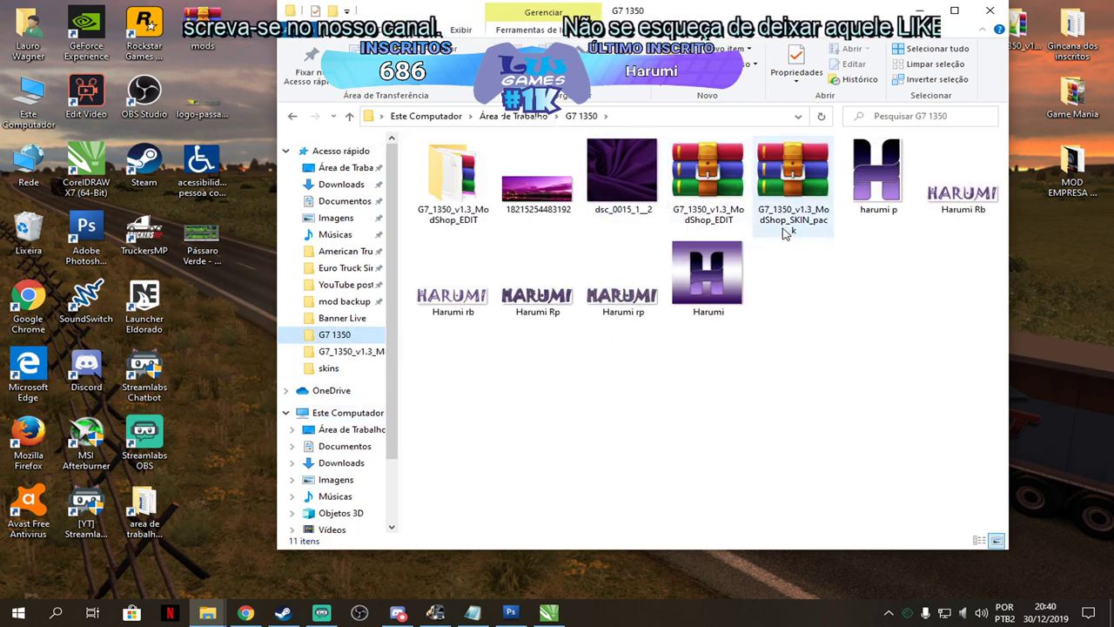
pyautogui.click(811, 232)
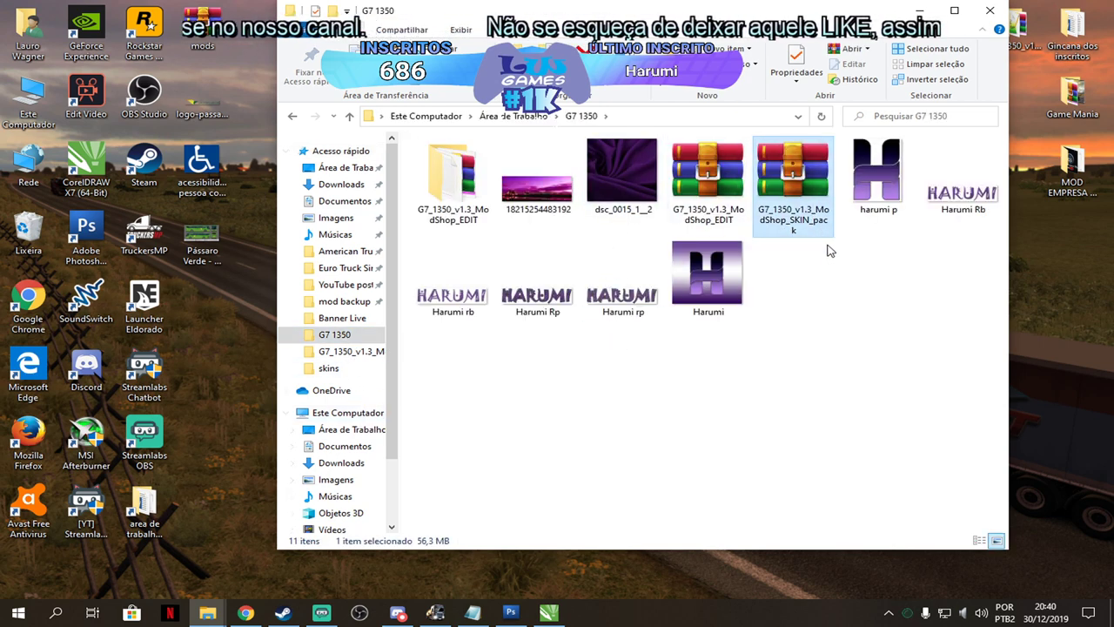
pyautogui.doubleClick(808, 195)
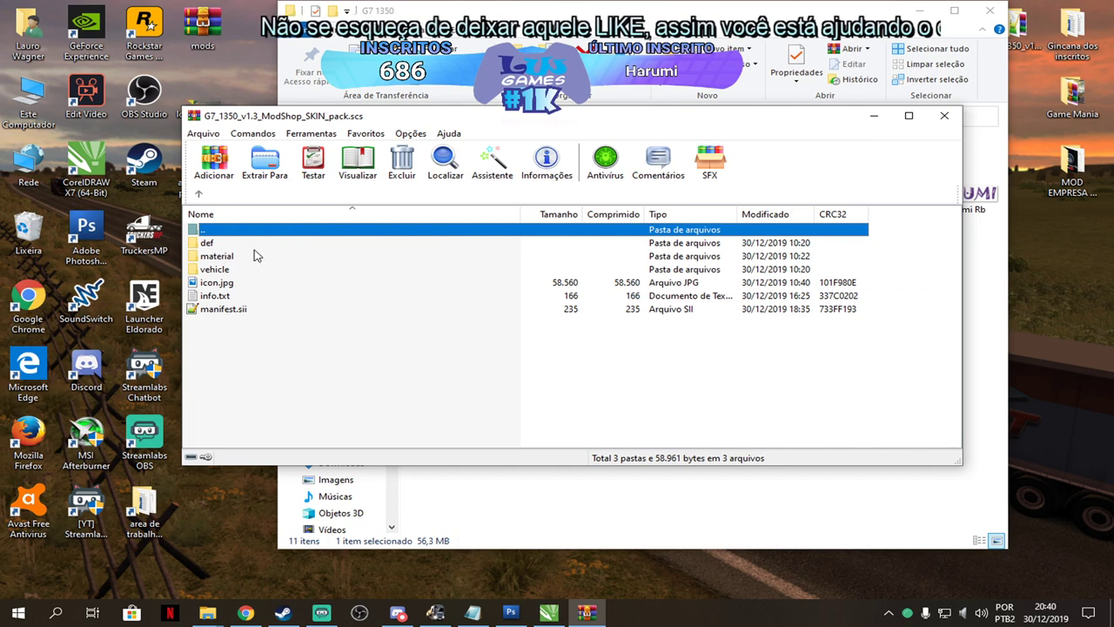
pyautogui.click(264, 165)
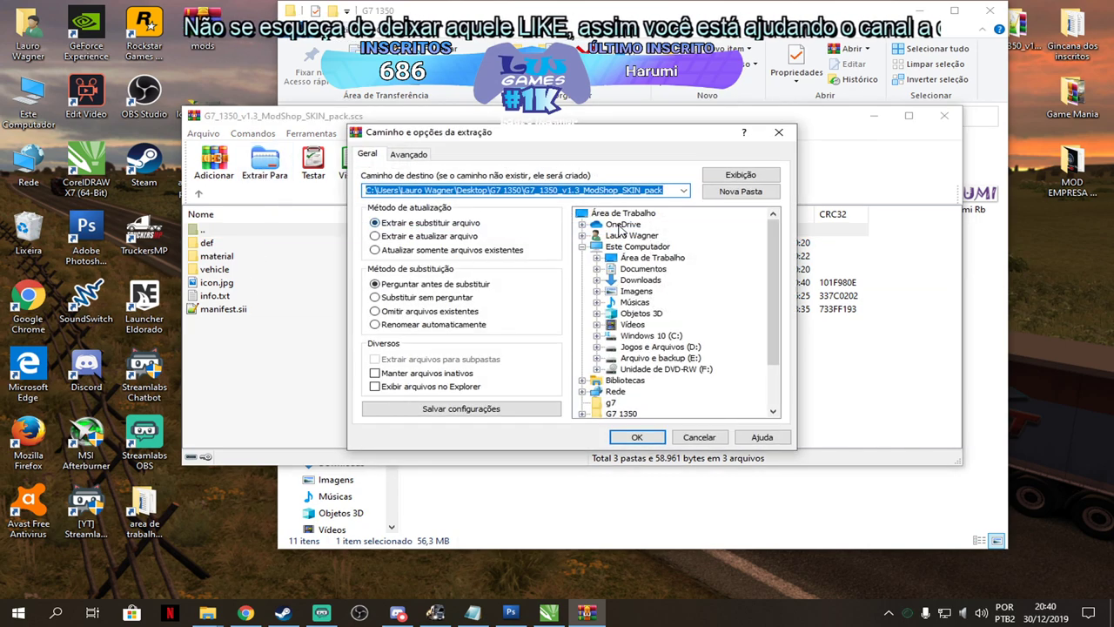
pyautogui.click(623, 213)
pyautogui.click(731, 192)
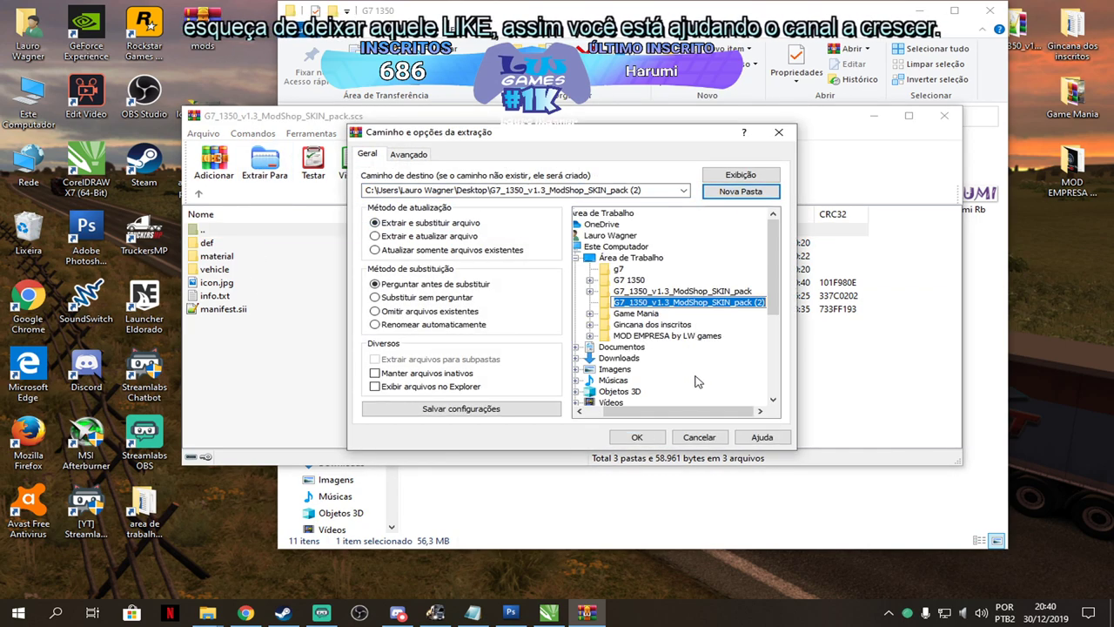
pyautogui.click(638, 438)
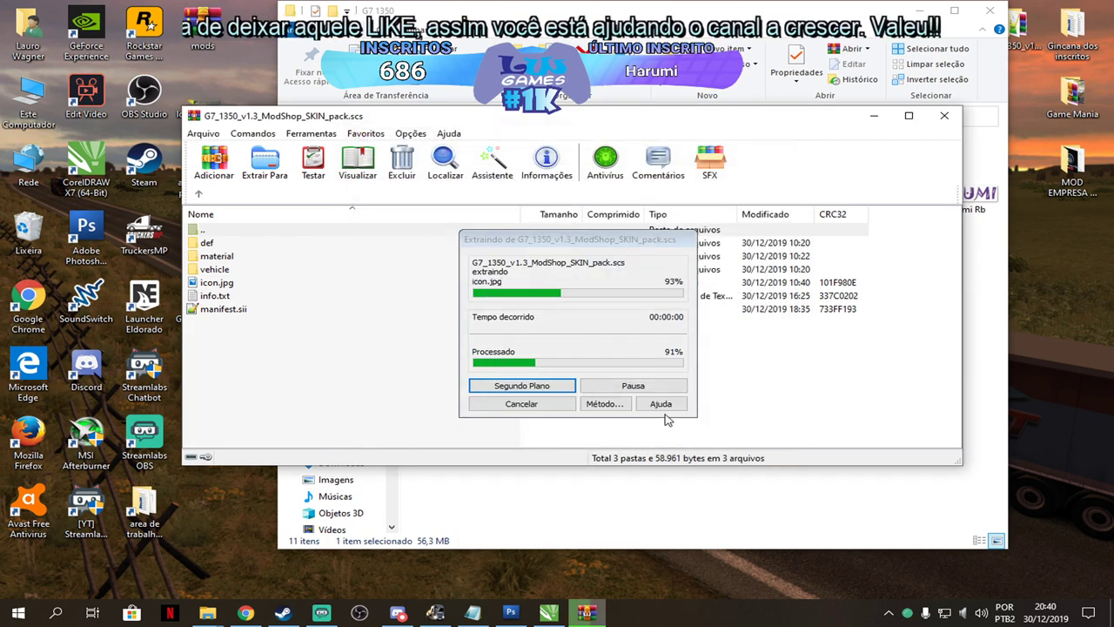
pyautogui.click(943, 116)
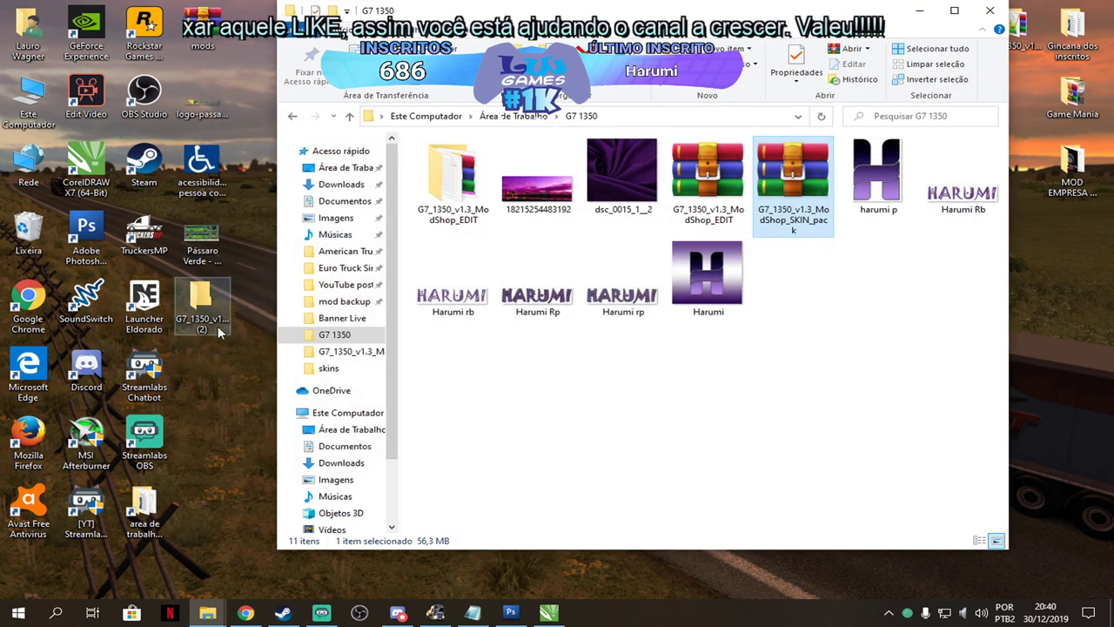
# Minimize the folder window and move the extracted SKIN_pack (2) folder from the desktop into the G7 1350 folder.
pyautogui.click(218, 326)
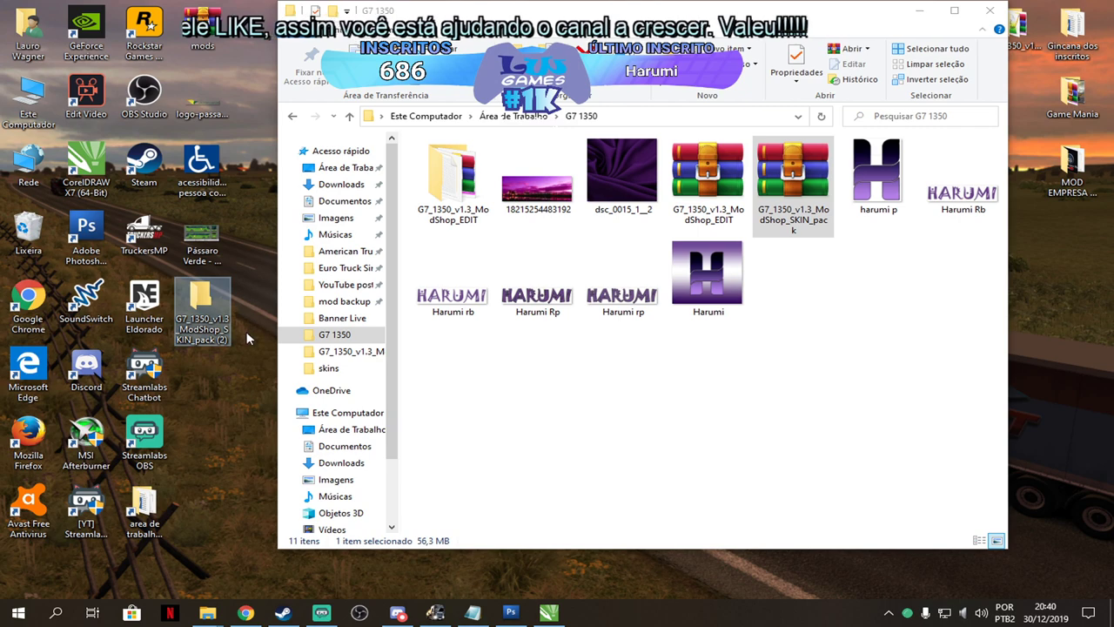
pyautogui.click(209, 331)
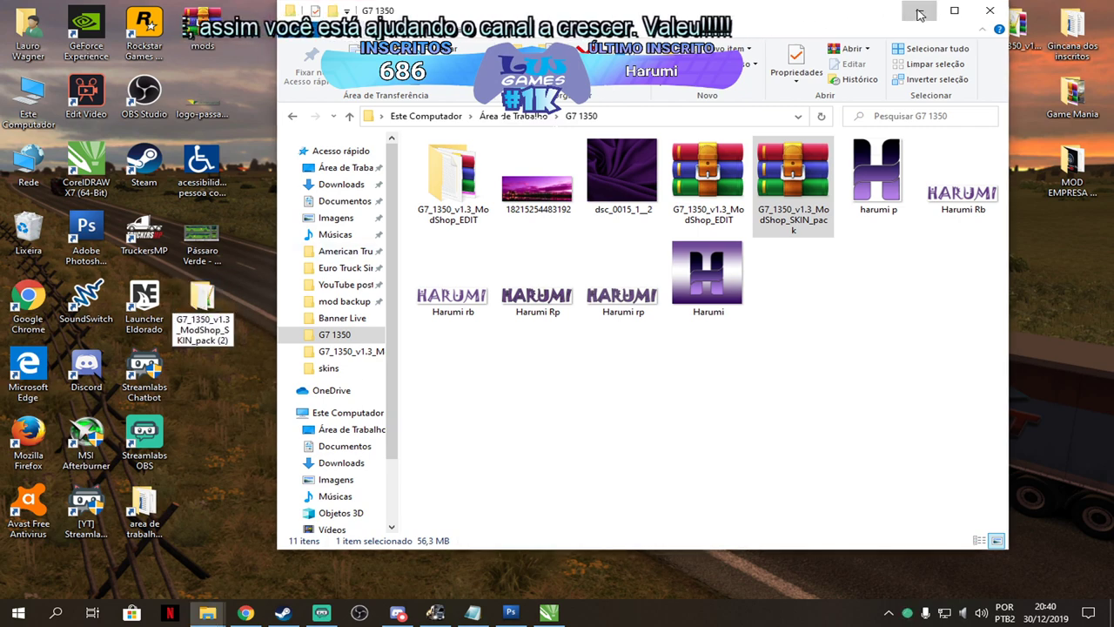
pyautogui.click(919, 11)
pyautogui.moveTo(521, 179); pyautogui.dragTo(633, 171)
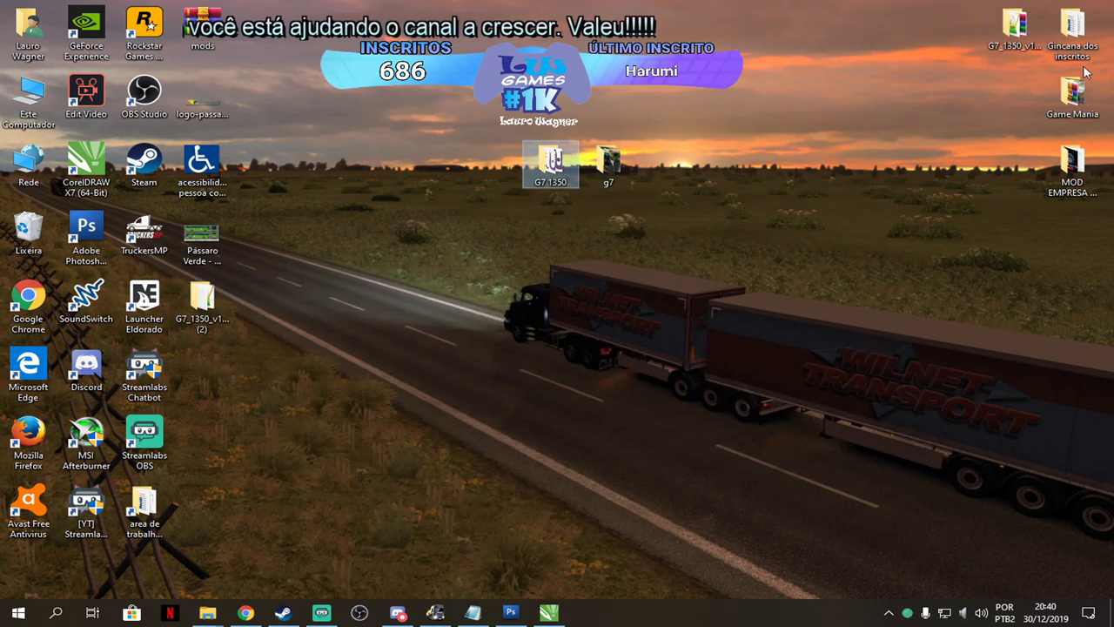
pyautogui.click(201, 309)
pyautogui.moveTo(201, 313); pyautogui.dragTo(555, 170)
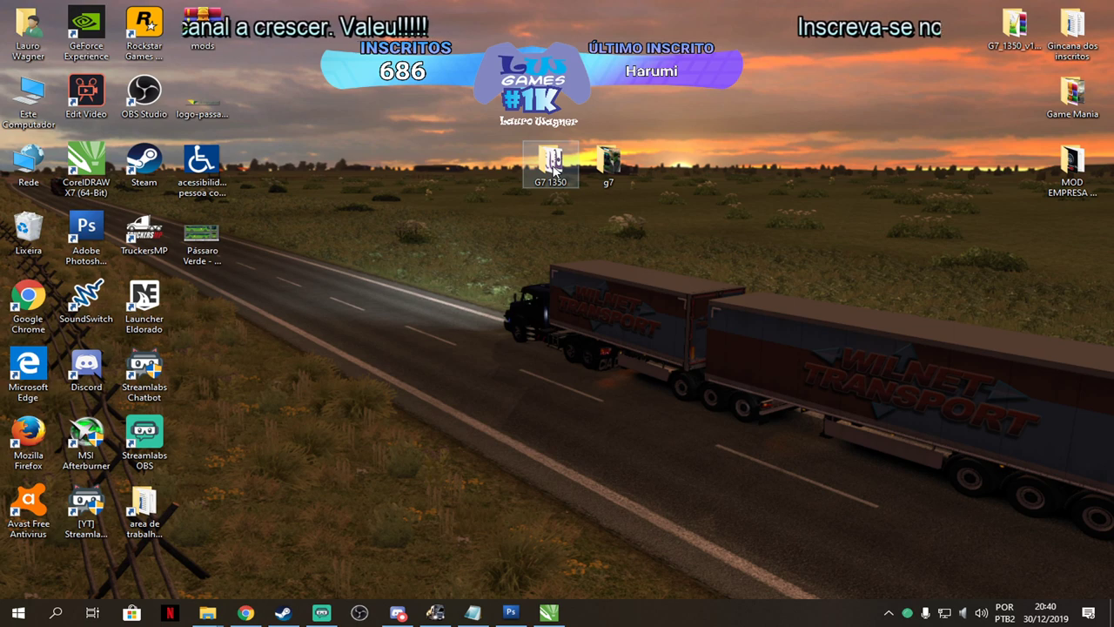
# Open the G7 1350 folder and rename the extracted folder to G7_1350_v1.3_ModShop_SKIN_pack.
pyautogui.doubleClick(555, 170)
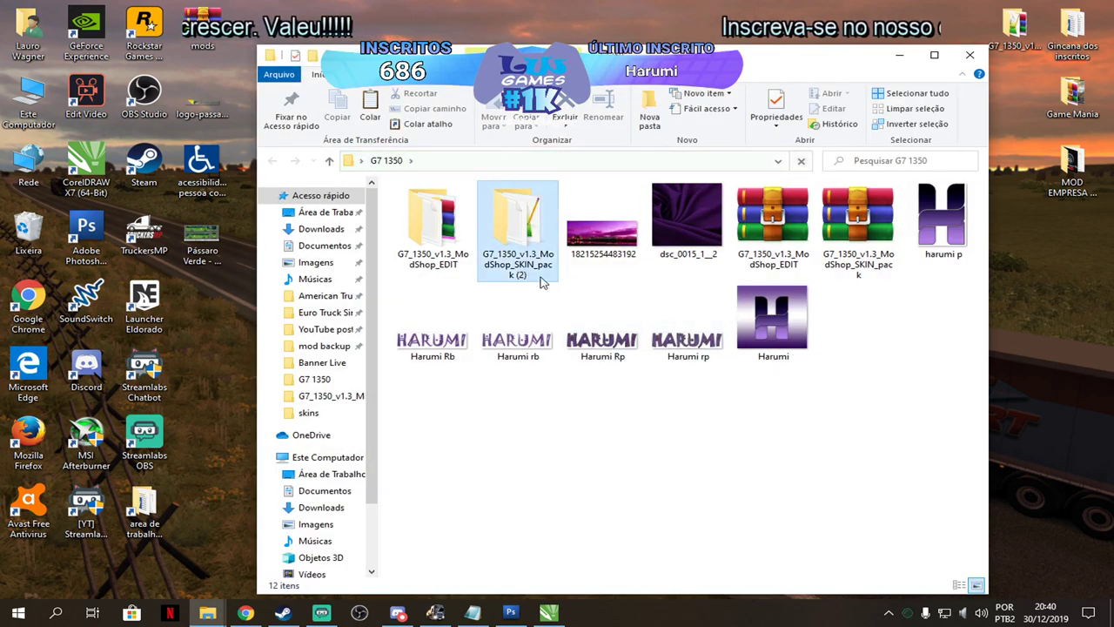
pyautogui.click(522, 261)
pyautogui.press('F2')
pyautogui.click(517, 275)
pyautogui.moveTo(517, 275); pyautogui.dragTo(529, 277)
pyautogui.press('BackSpace')
pyautogui.press('Return')
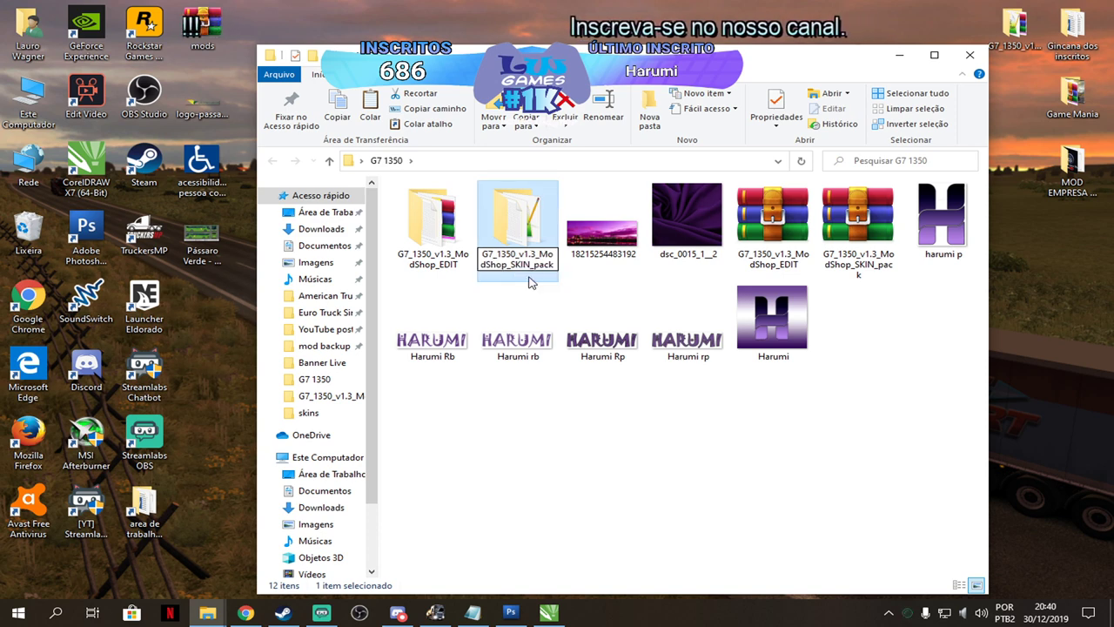
pyautogui.click(501, 287)
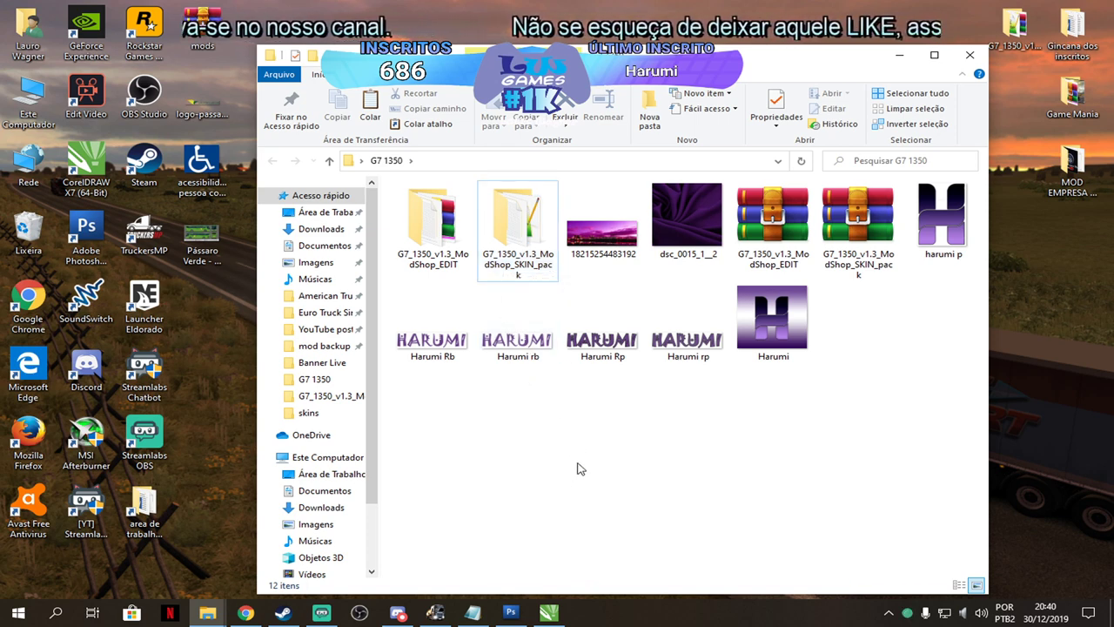
pyautogui.click(519, 228)
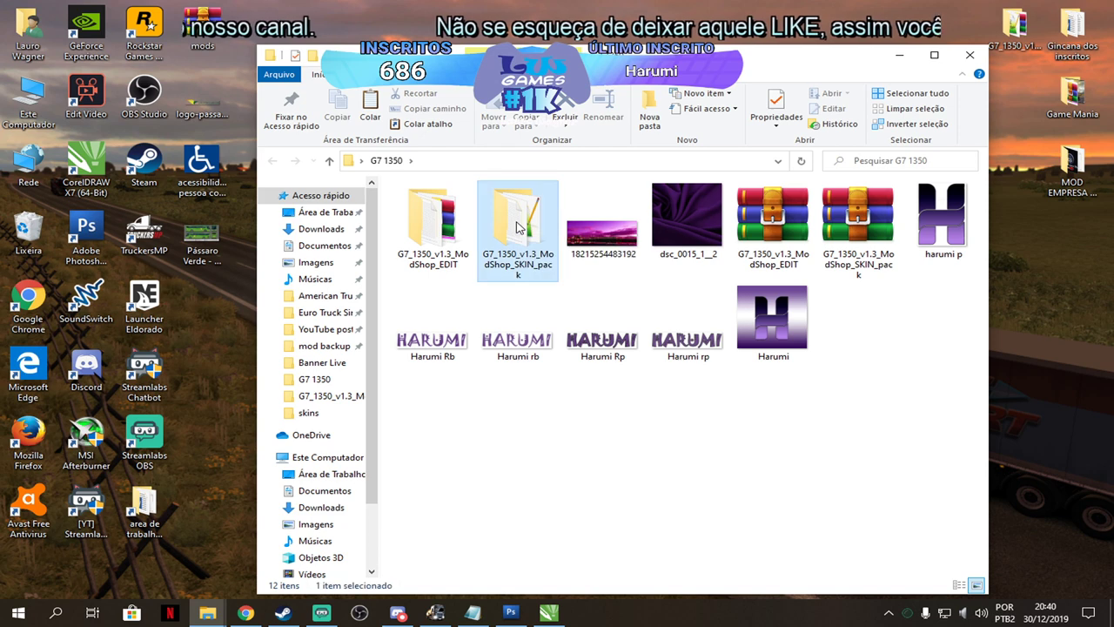
pyautogui.doubleClick(519, 228)
pyautogui.click(439, 235)
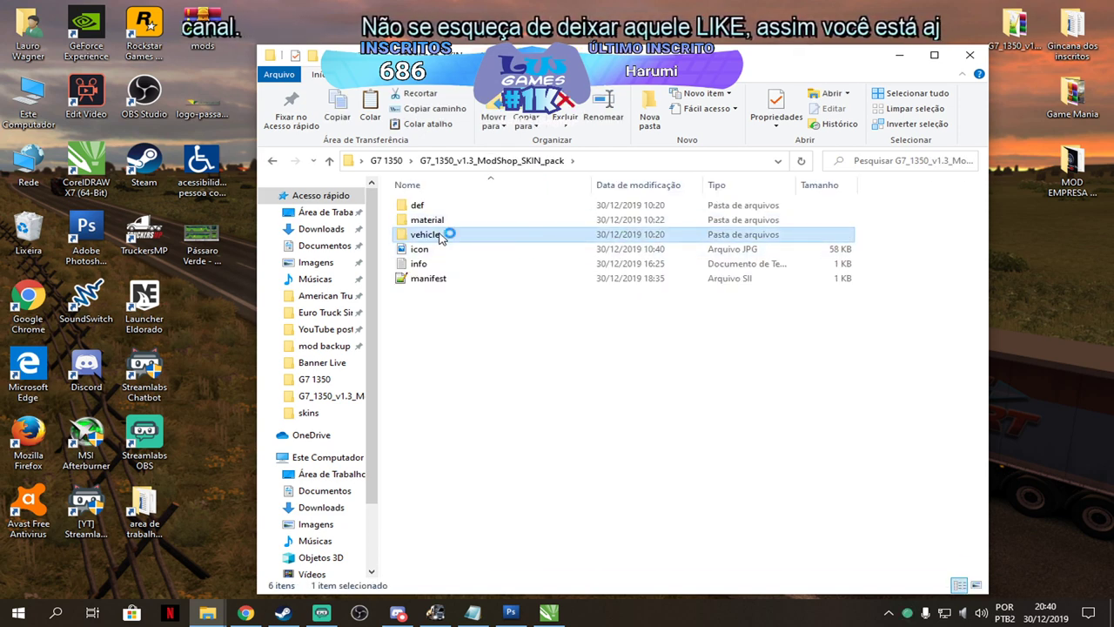
pyautogui.doubleClick(435, 214)
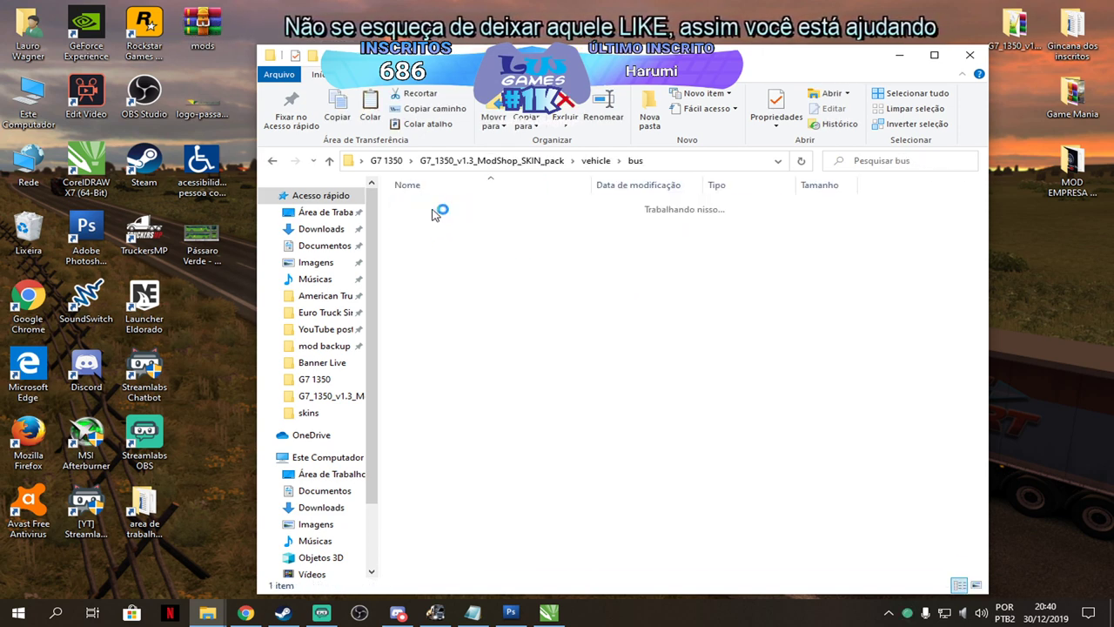
pyautogui.doubleClick(436, 214)
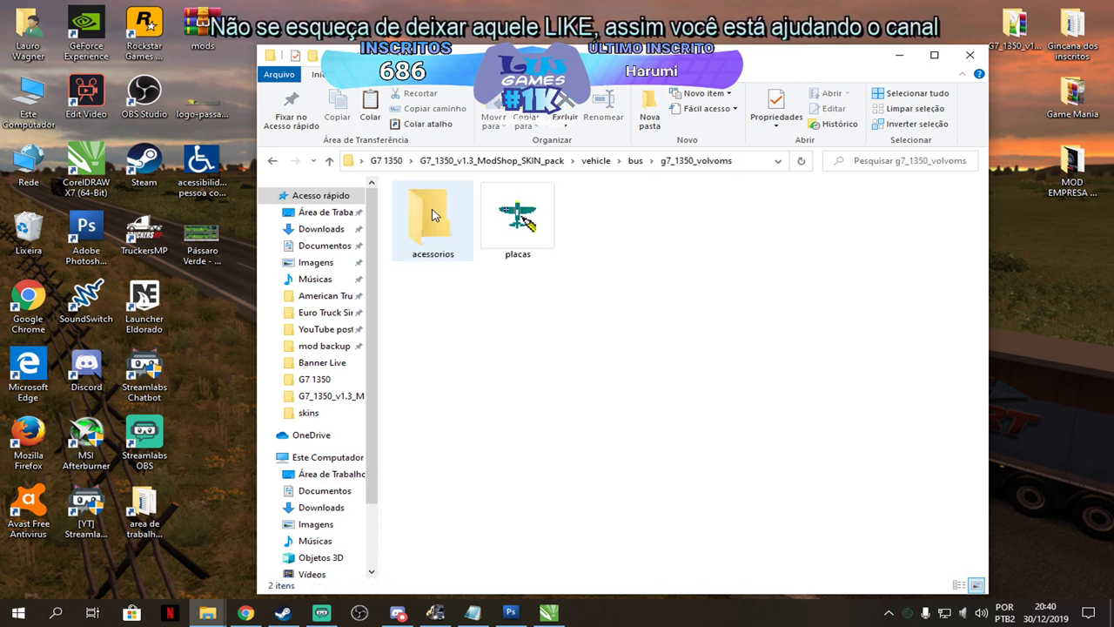
pyautogui.doubleClick(433, 215)
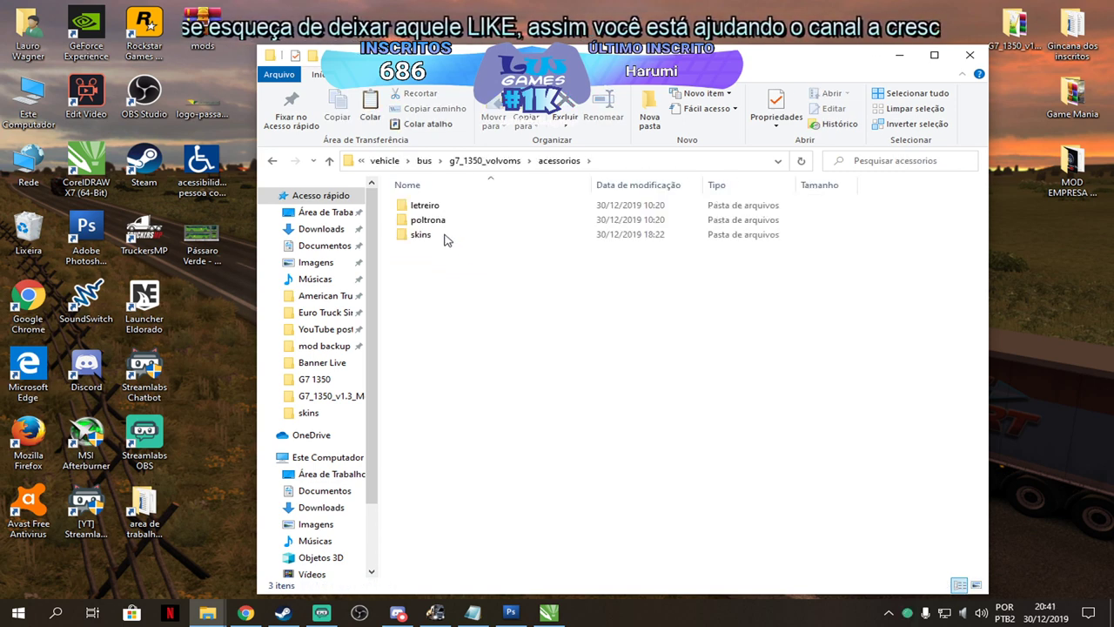
pyautogui.doubleClick(425, 235)
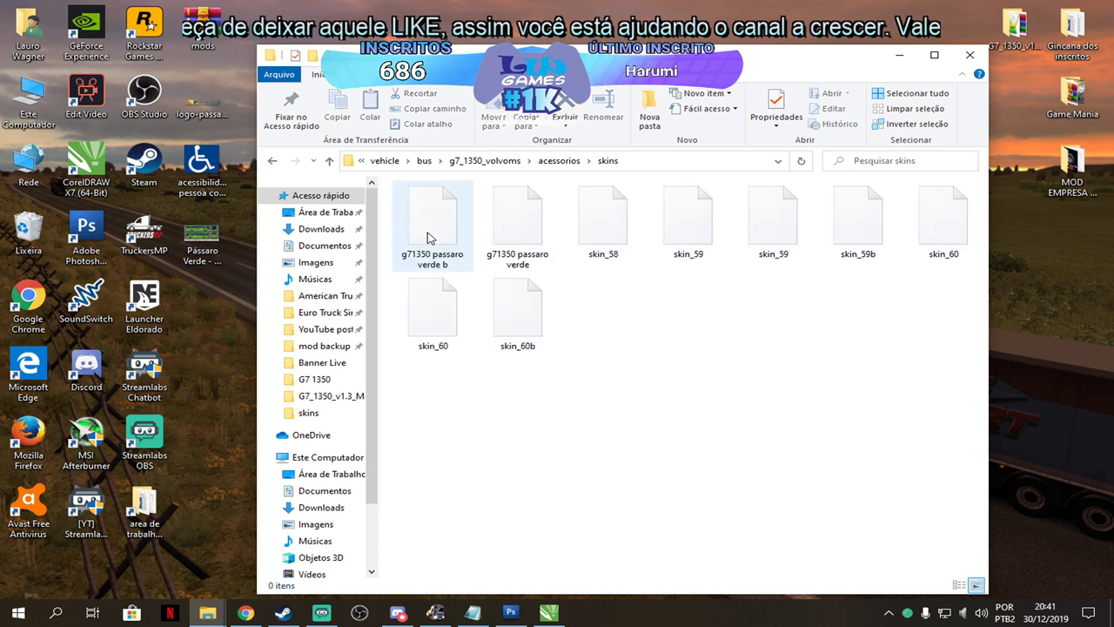
pyautogui.rightClick(724, 342)
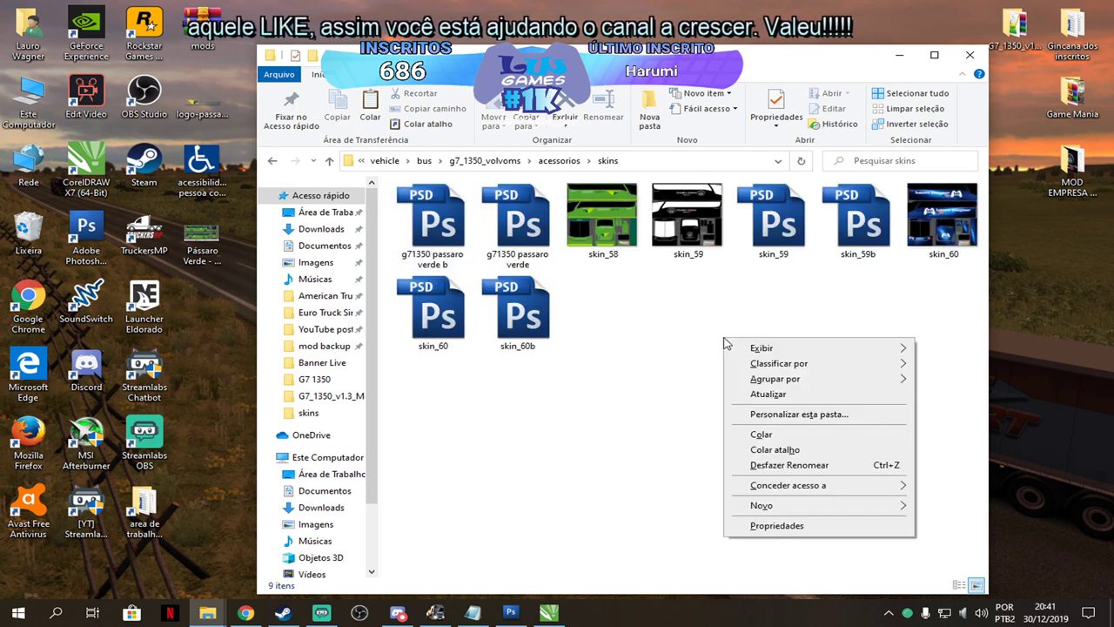
pyautogui.click(773, 440)
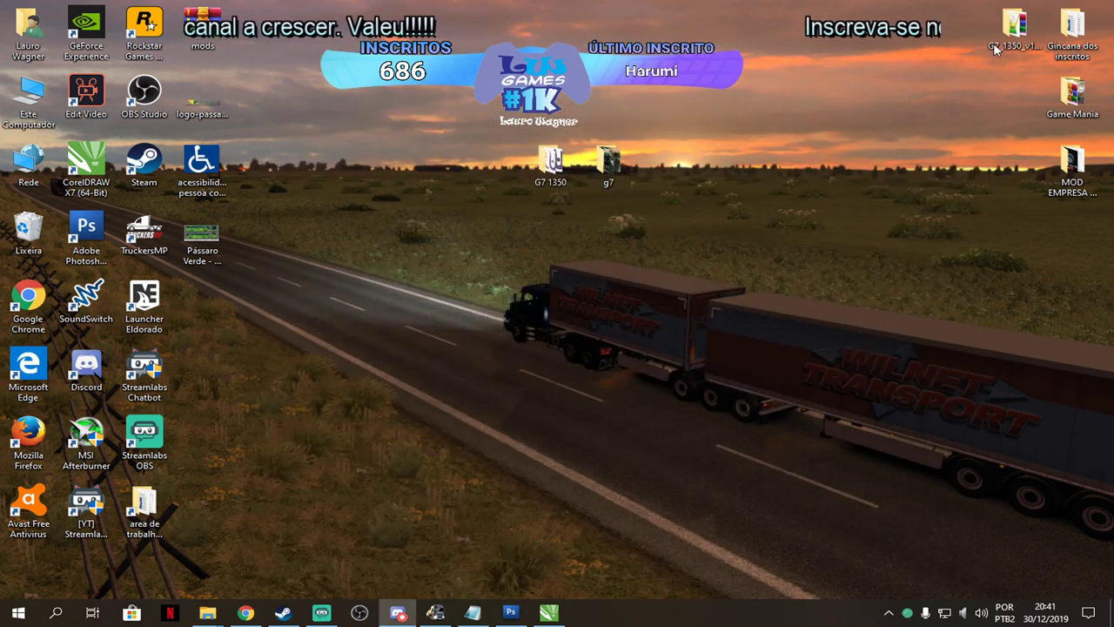
pyautogui.click(969, 55)
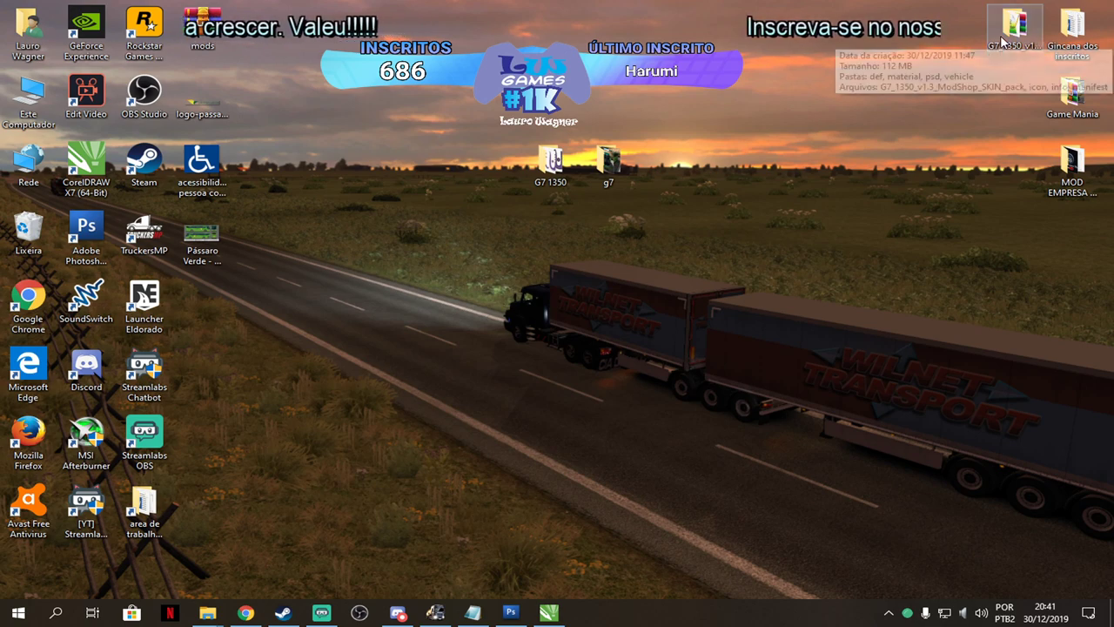
# Open the desktop G7_1350_v1.3_ModShop_SKIN_pack folder and browse through vehicle, bus, g7_1350_volvoms and acessorios to skins.
pyautogui.doubleClick(1014, 28)
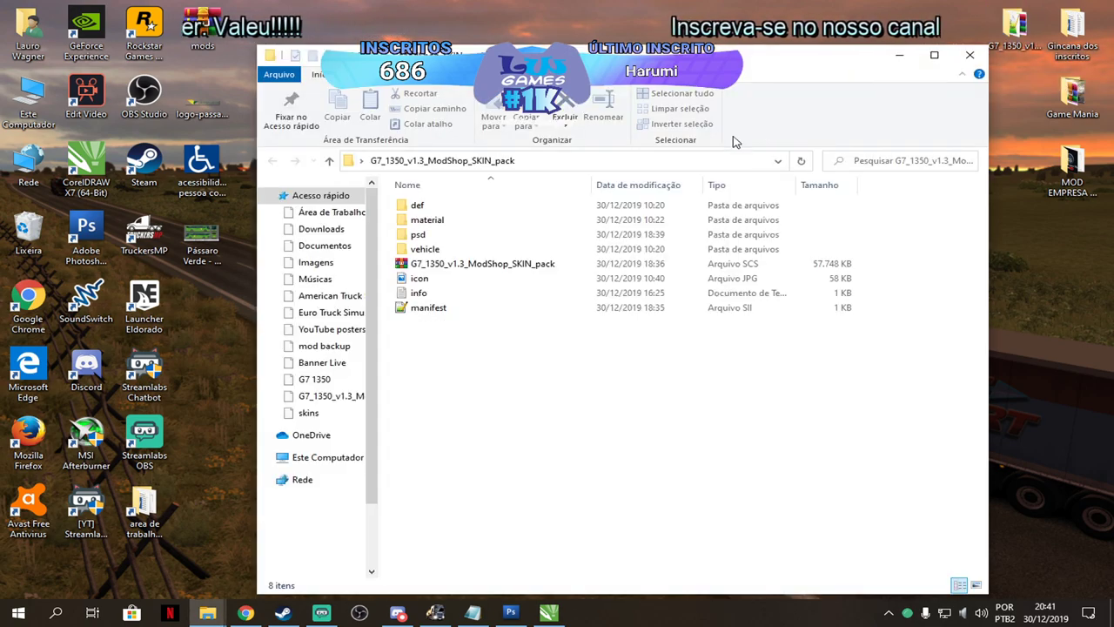
pyautogui.click(429, 249)
pyautogui.doubleClick(430, 250)
pyautogui.doubleClick(423, 215)
pyautogui.doubleClick(423, 215)
pyautogui.doubleClick(442, 214)
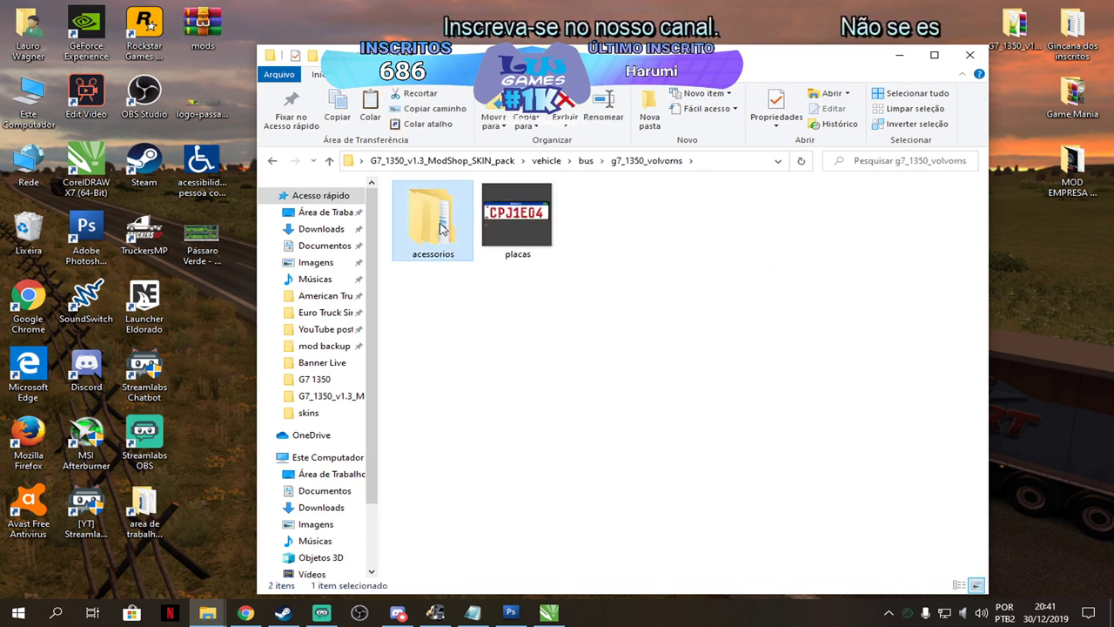
pyautogui.doubleClick(426, 235)
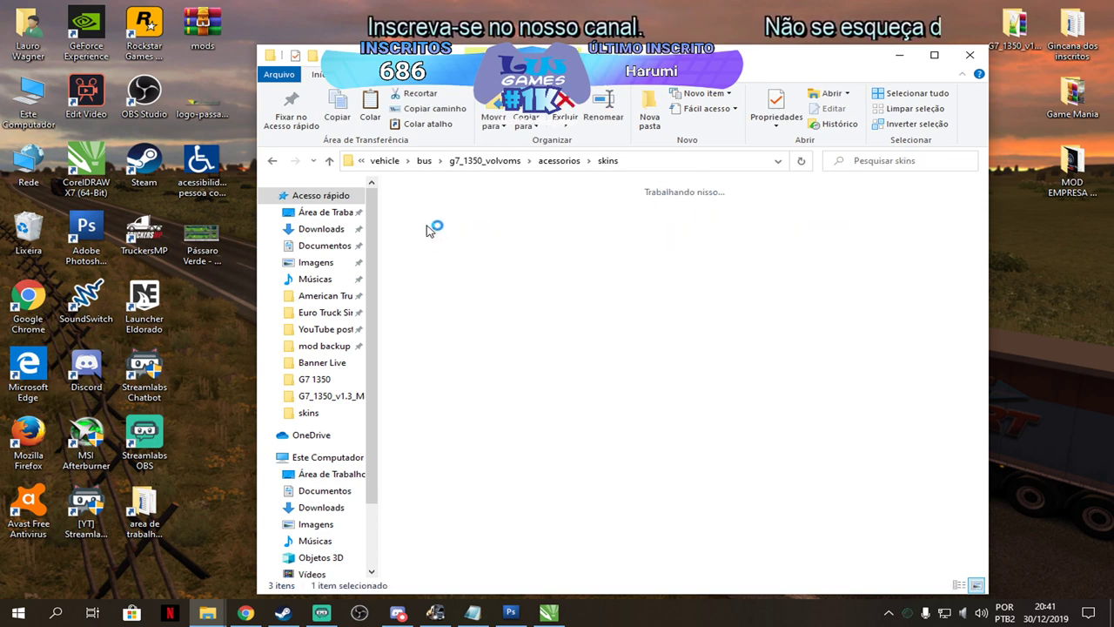
# Delete the harumi p image from the skins folder and paste the copied skin_00 texture there.
pyautogui.press('Down')
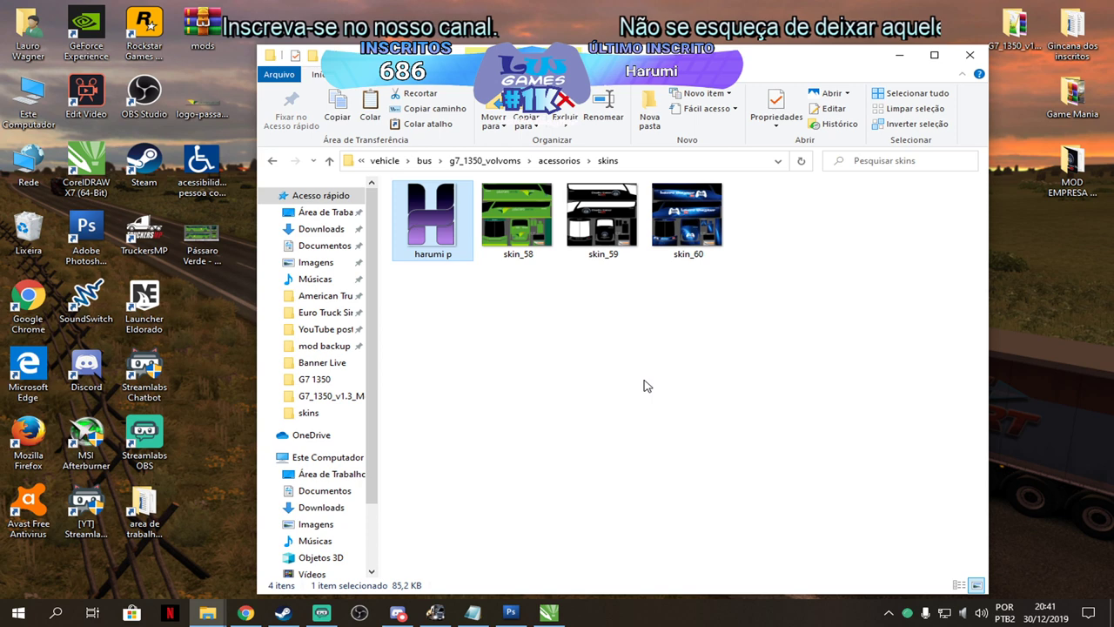
pyautogui.press('Delete')
pyautogui.rightClick(617, 323)
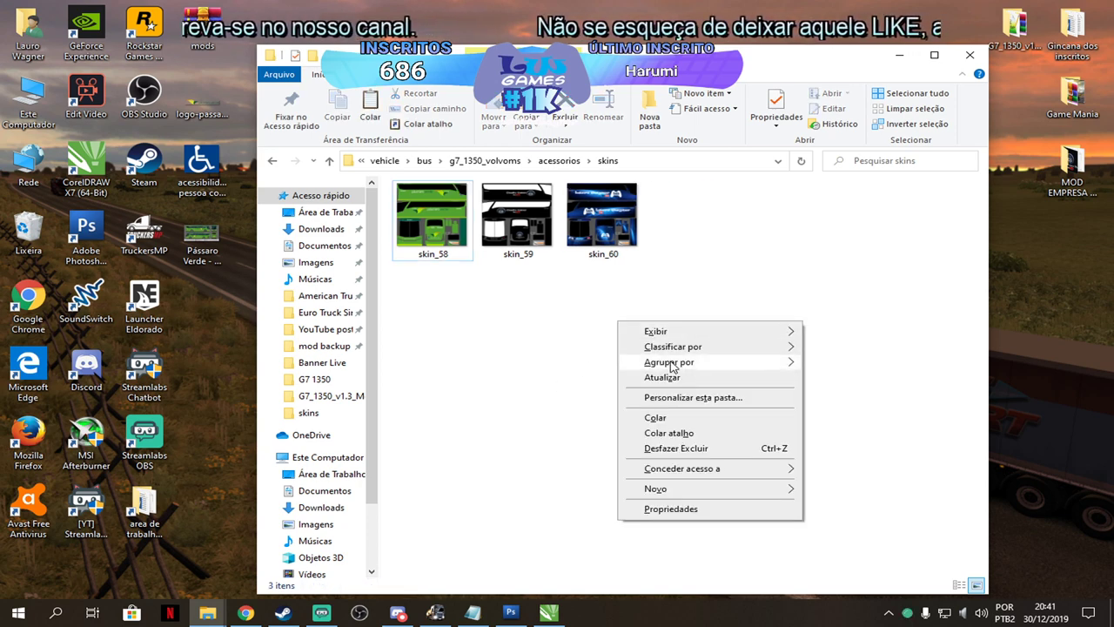
pyautogui.click(663, 418)
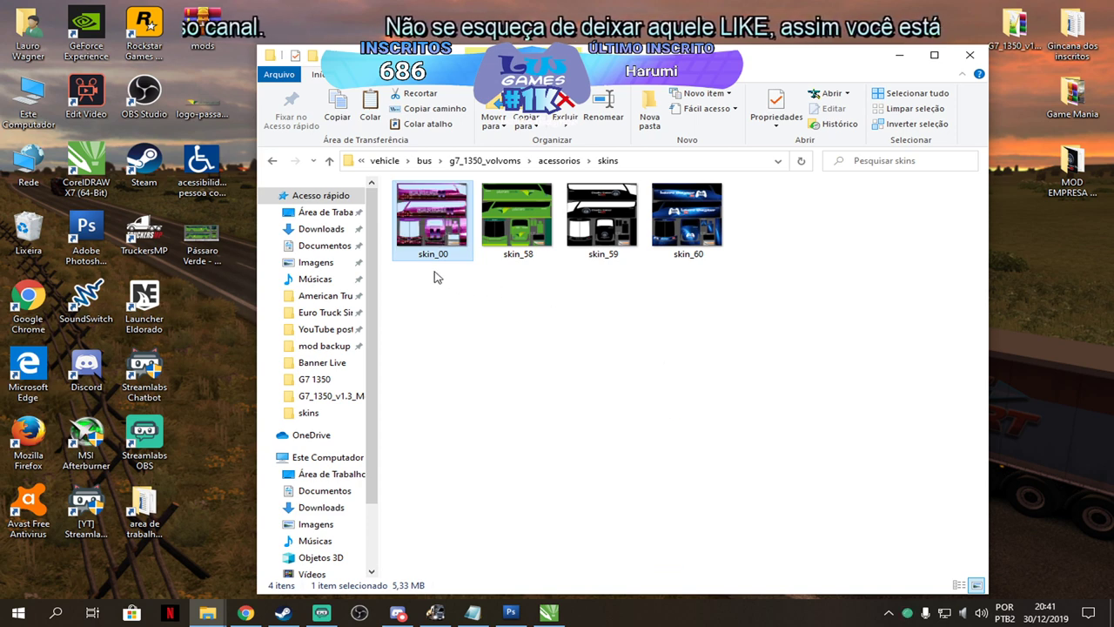
# Rename the pasted skin_00 texture to skin_57.
pyautogui.click(435, 254)
pyautogui.moveTo(442, 255); pyautogui.dragTo(450, 257)
pyautogui.write('57')
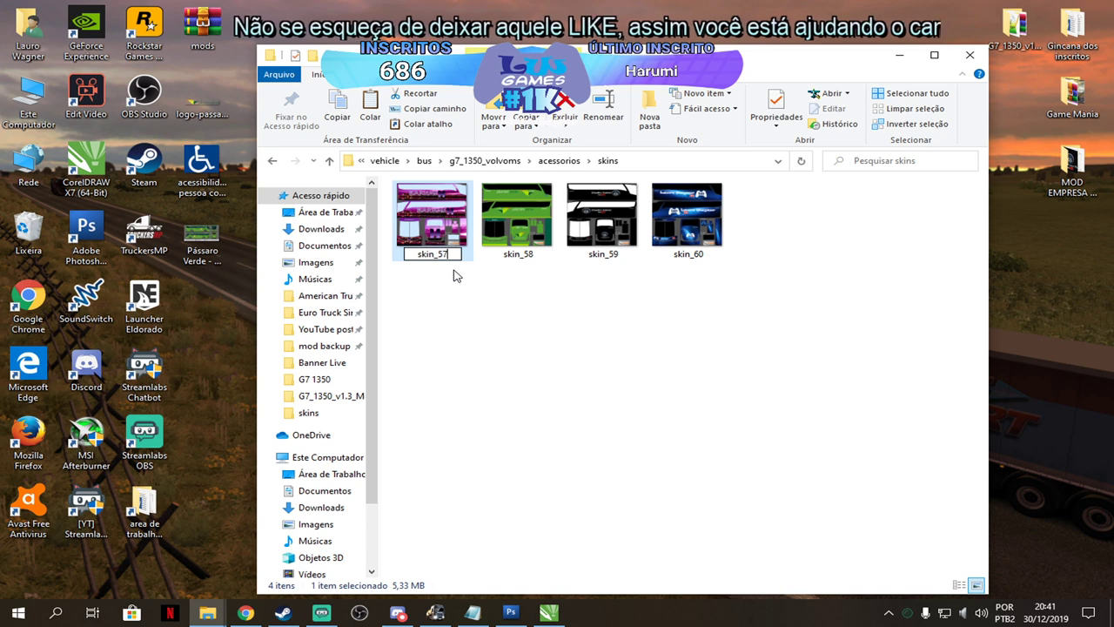
pyautogui.click(491, 329)
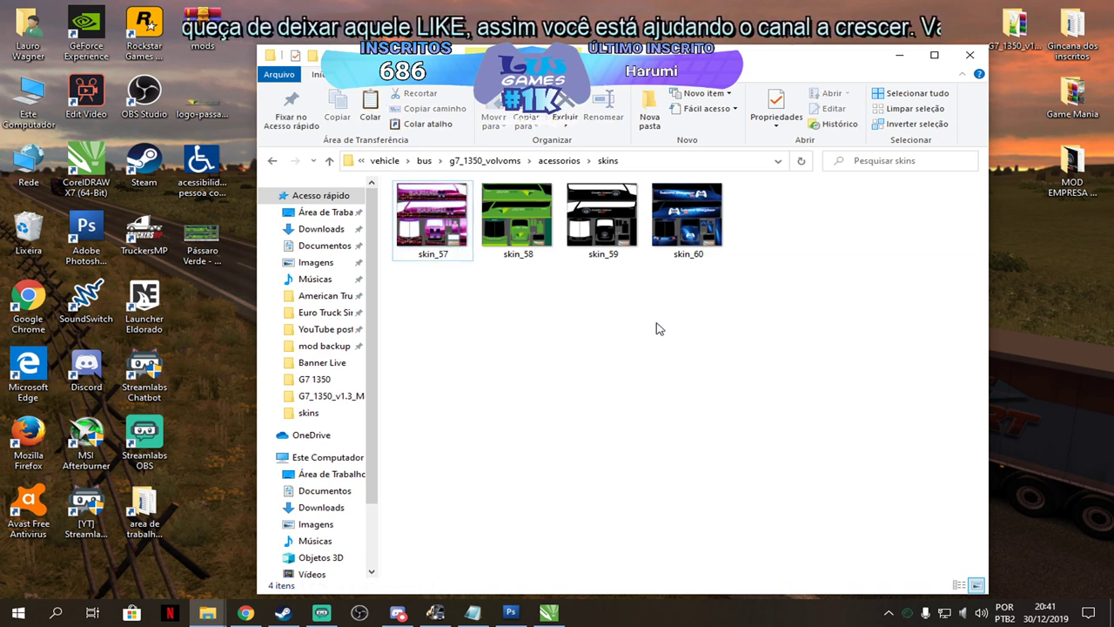
# Return to the root of the SKIN_pack folder and browse through material and ui to the accessory folder.
pyautogui.moveTo(436, 251)
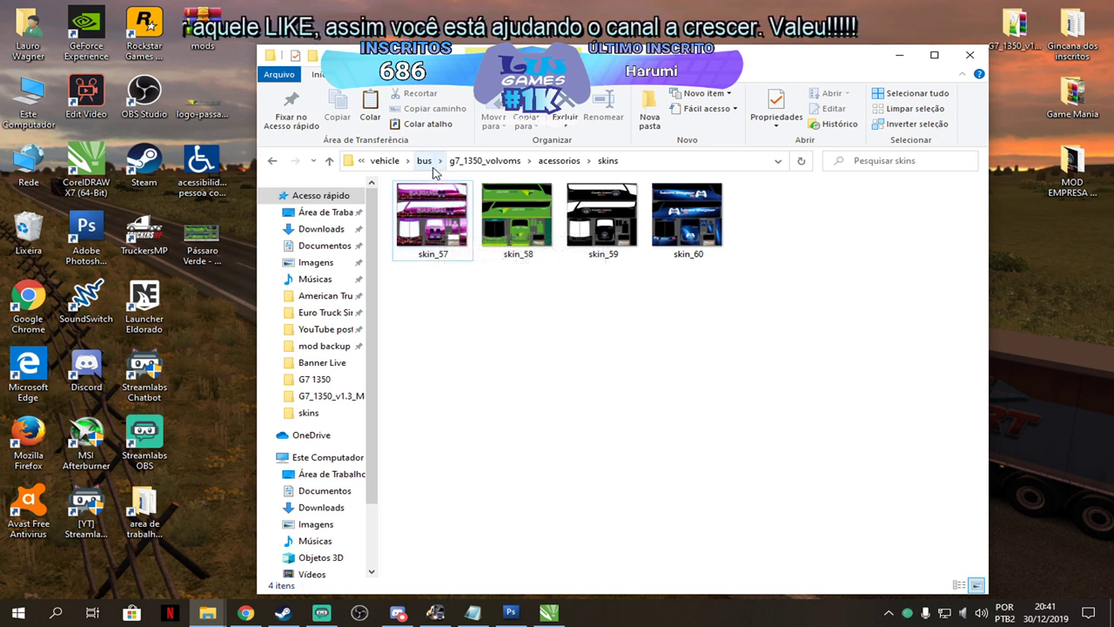
pyautogui.moveTo(415, 228)
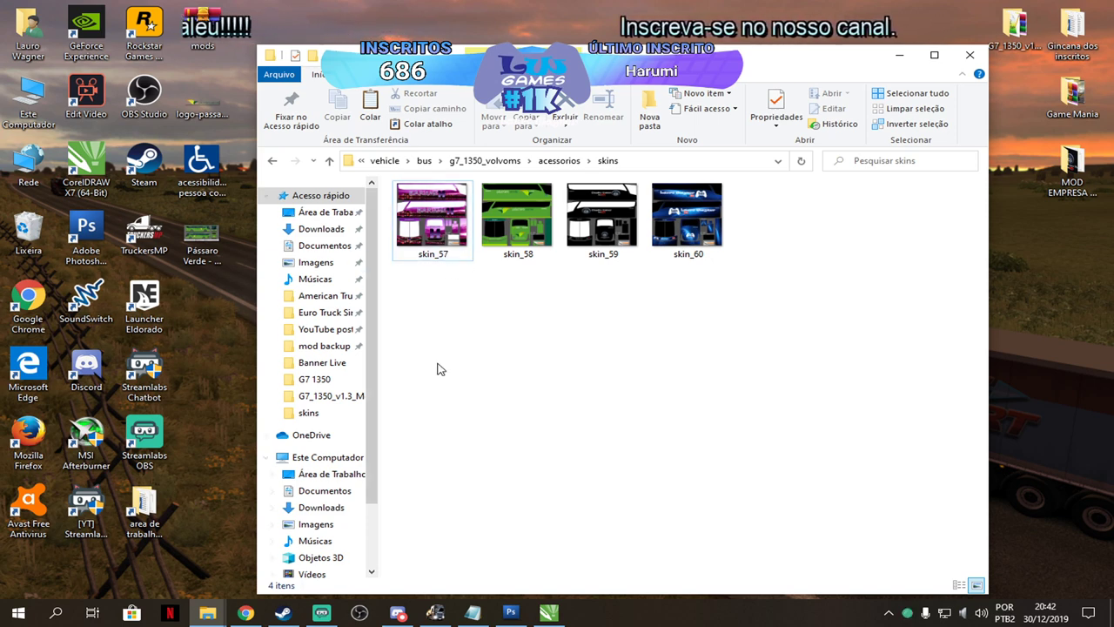
pyautogui.click(386, 160)
pyautogui.click(442, 160)
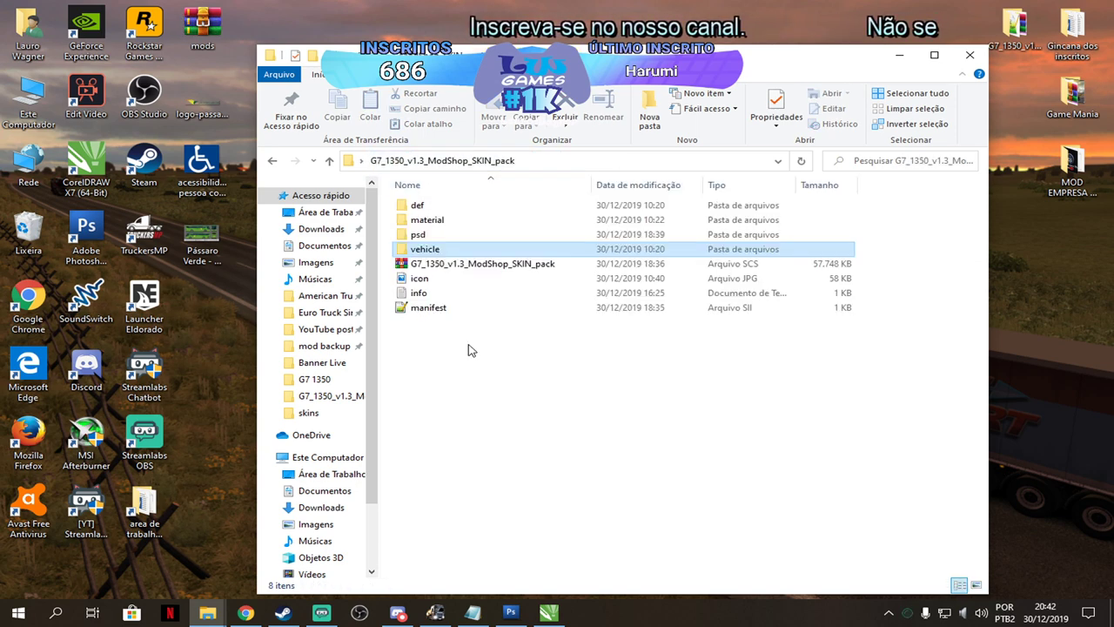
pyautogui.click(442, 224)
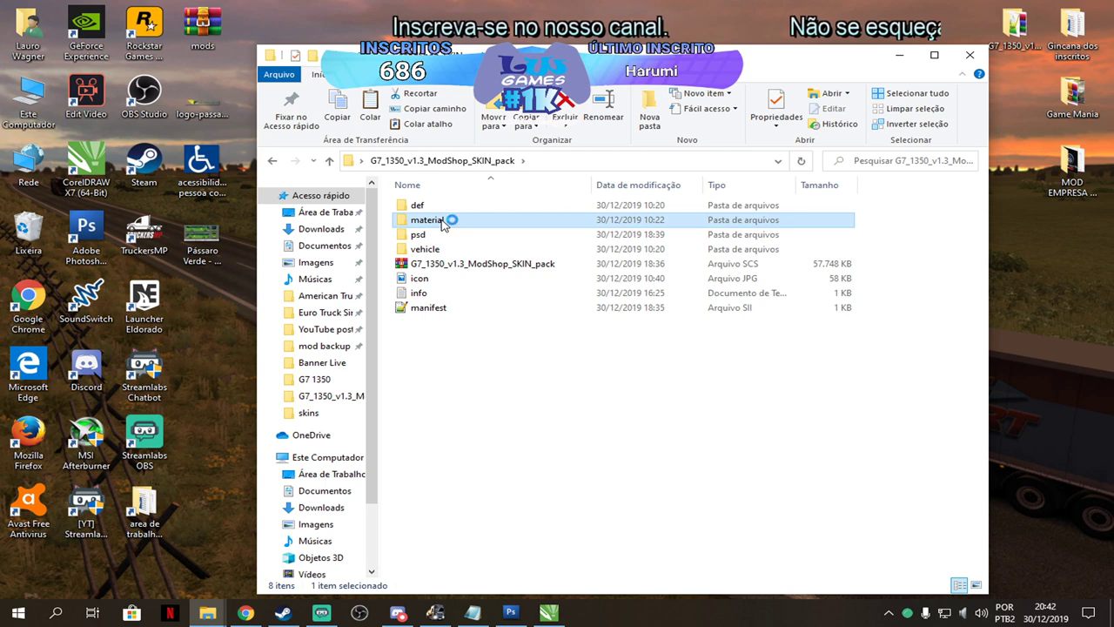
pyautogui.doubleClick(442, 223)
pyautogui.doubleClick(433, 208)
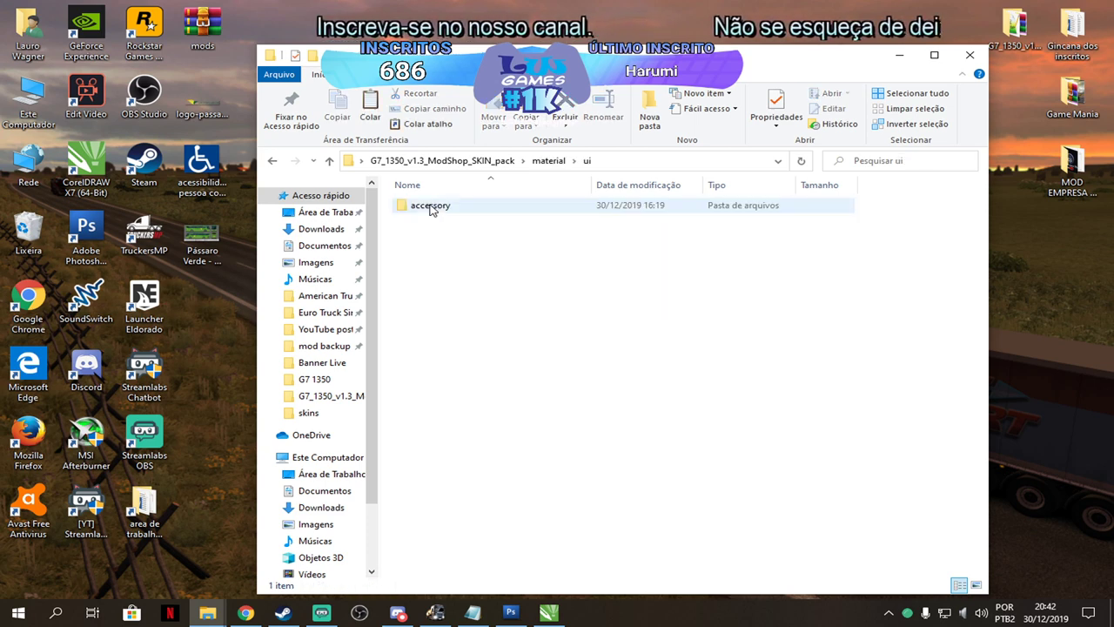
pyautogui.doubleClick(430, 207)
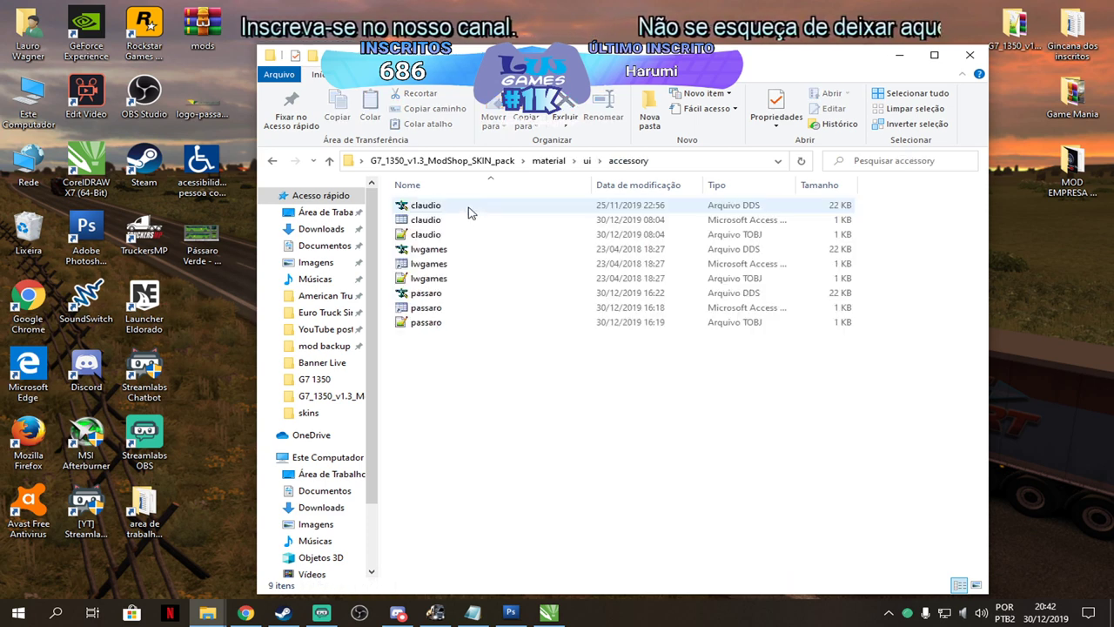
# Copy the three passaro files (DDS, material and TOBJ) from the accessory folder to the desktop.
pyautogui.moveTo(454, 370); pyautogui.dragTo(450, 299)
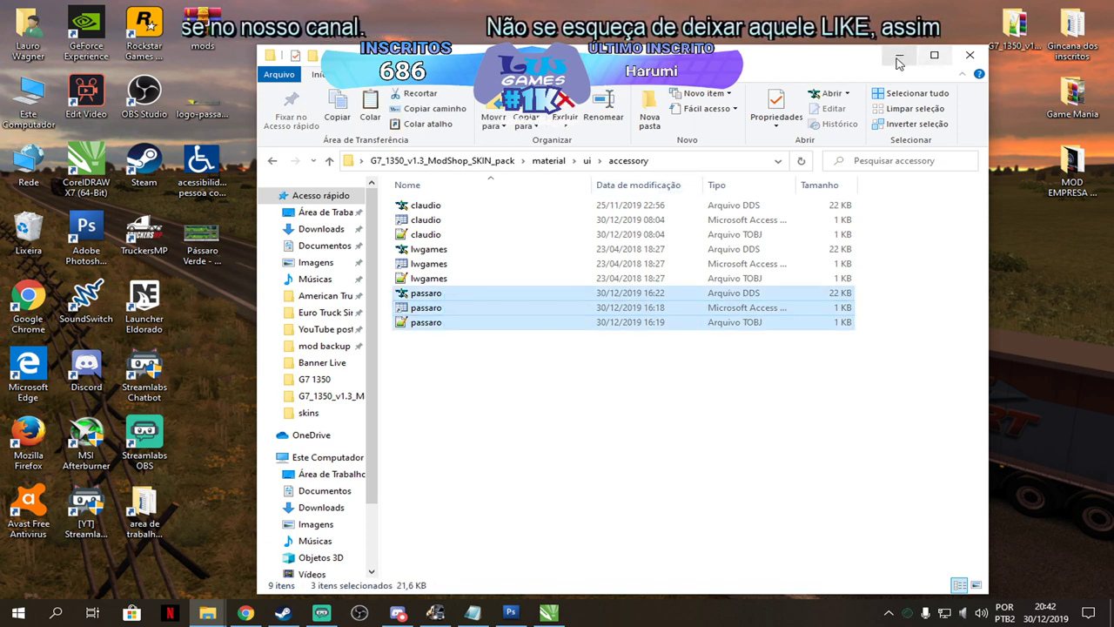
pyautogui.moveTo(523, 54); pyautogui.dragTo(632, 54)
pyautogui.rightClick(255, 280)
pyautogui.click(294, 357)
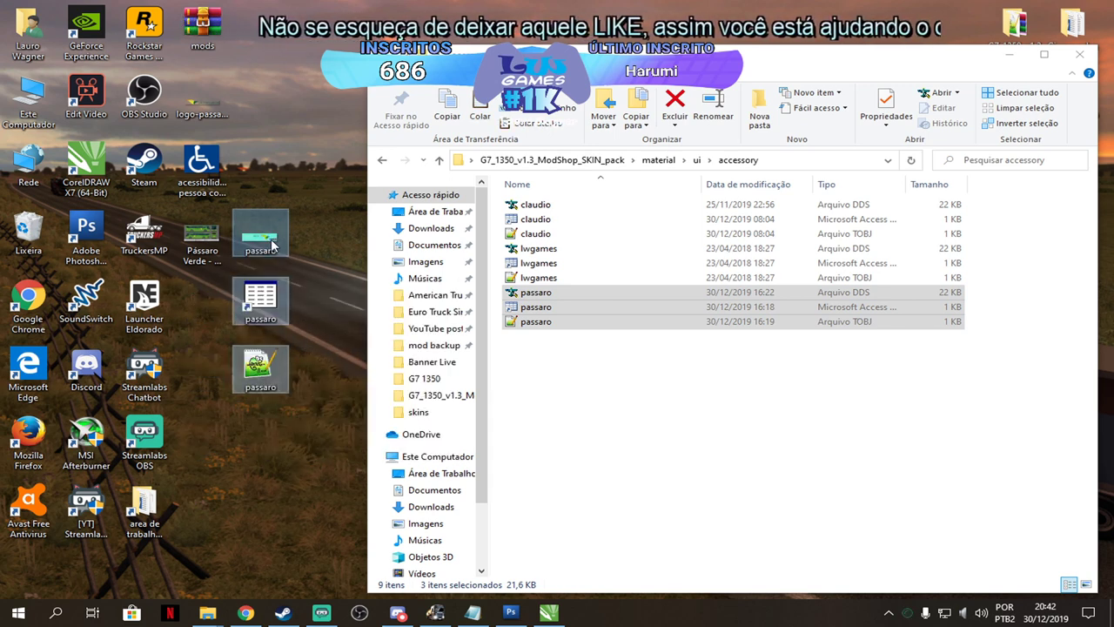
# Open the desktop passaro.dds in DXTBmp, send it to Photoshop, and float its document over the HARUMI skin document.
pyautogui.doubleClick(271, 248)
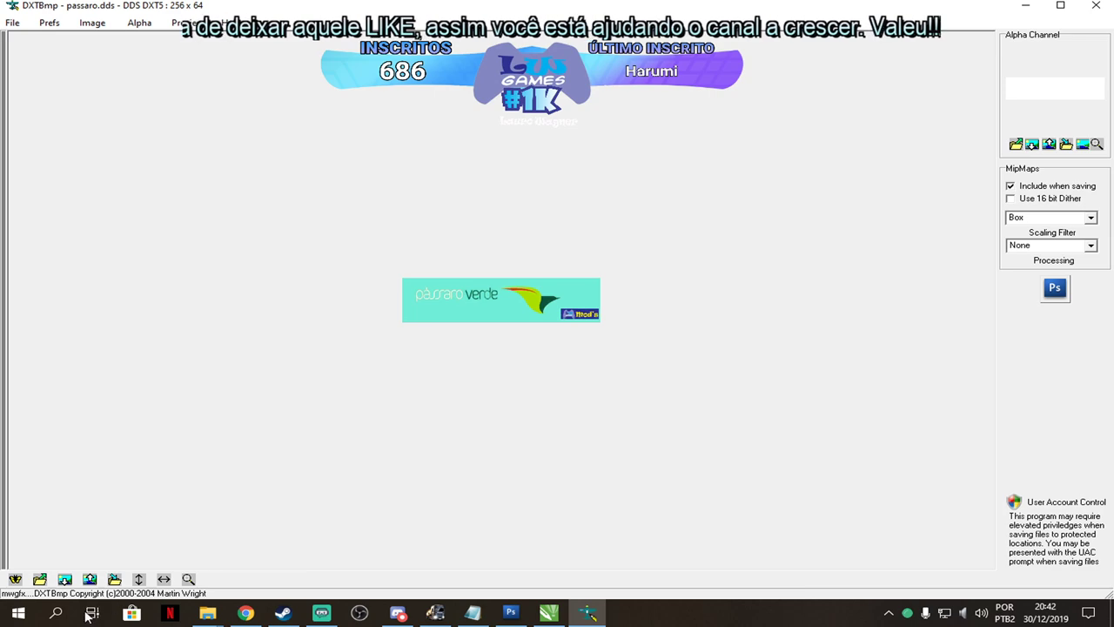
pyautogui.hotkey('alt', 'Tab')
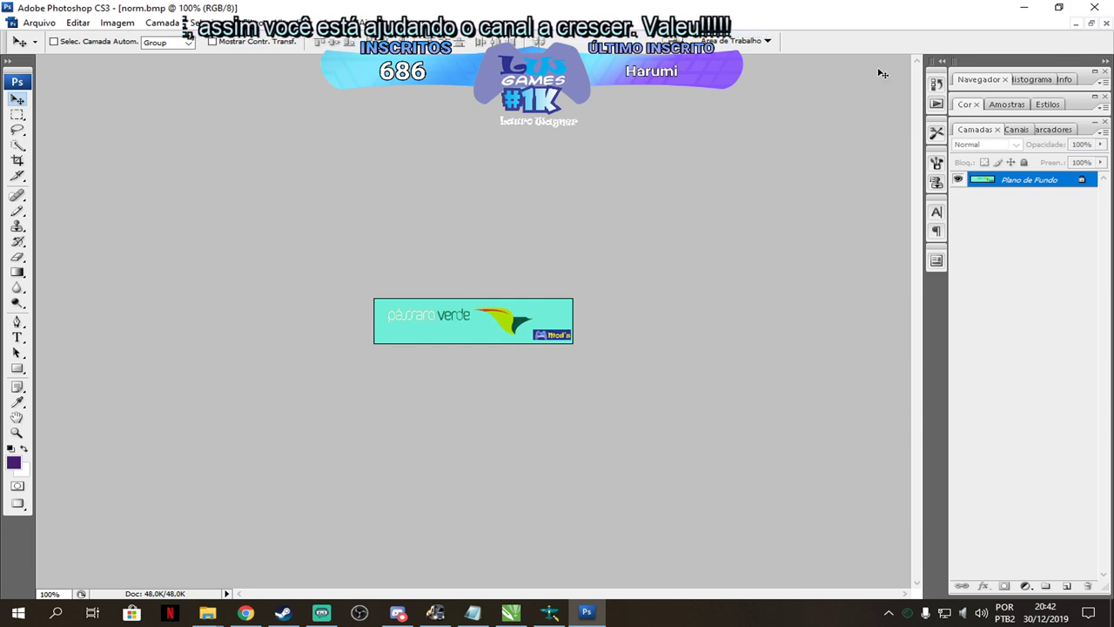
pyautogui.click(1092, 22)
pyautogui.moveTo(180, 131); pyautogui.dragTo(663, 146)
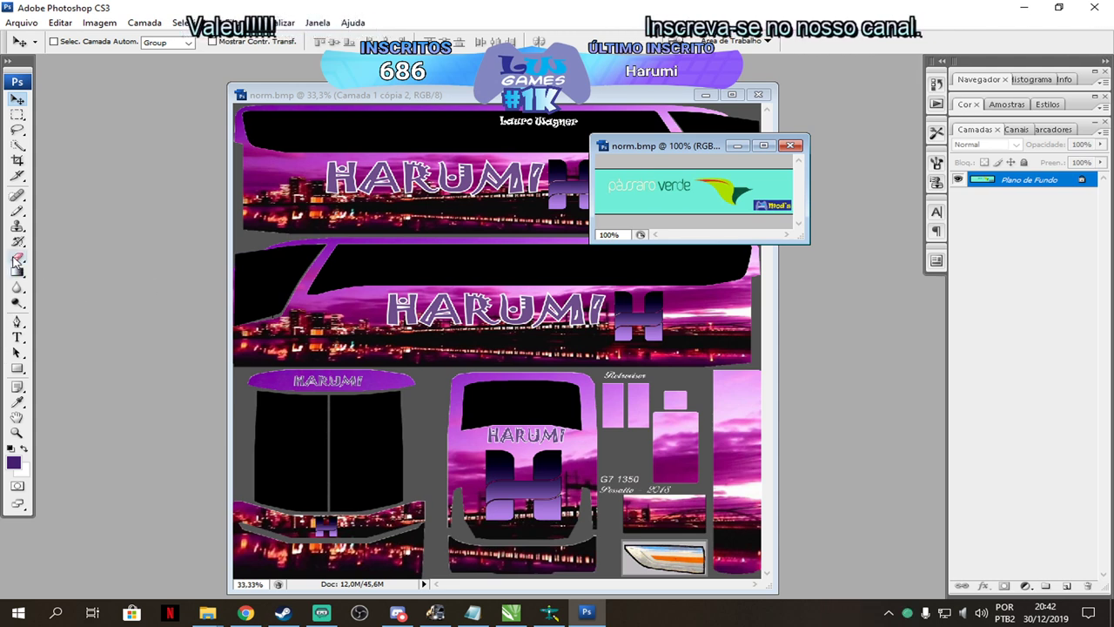
# Erase the Pássaro Verde logo and turquoise background to transparency with the Eraser and Magic Eraser, keeping the Mod's badge.
pyautogui.click(17, 257)
pyautogui.moveTo(633, 193)
pyautogui.mouseDown()
pyautogui.moveTo(753, 183)
pyautogui.moveTo(593, 184)
pyautogui.moveTo(633, 199)
pyautogui.moveTo(718, 175)
pyautogui.moveTo(785, 178)
pyautogui.moveTo(728, 178)
pyautogui.moveTo(682, 206)
pyautogui.mouseUp()
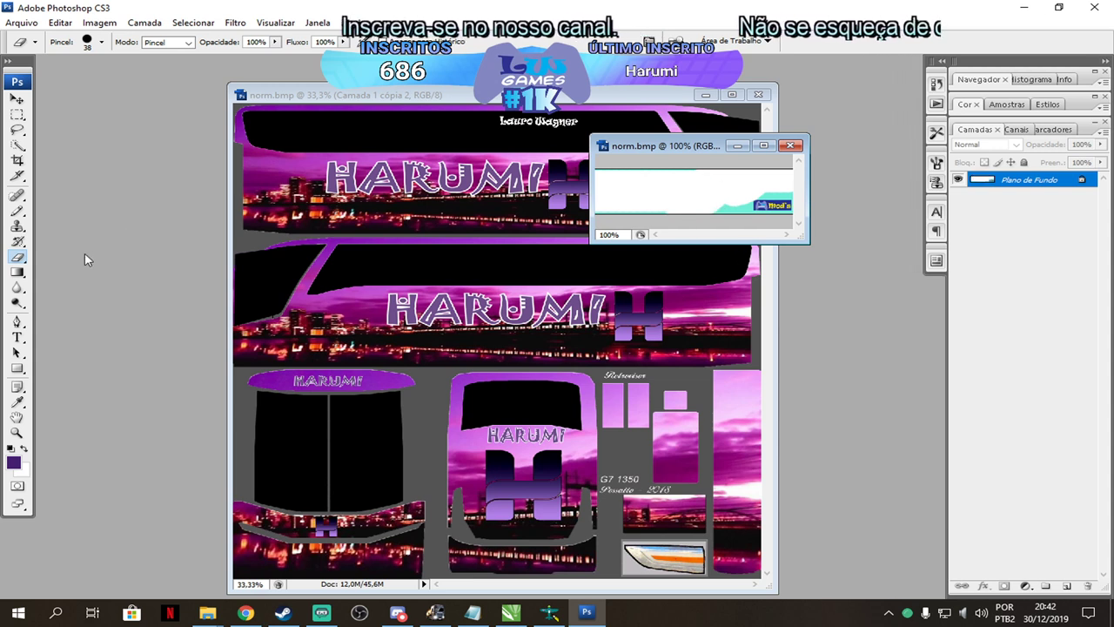
pyautogui.rightClick(17, 257)
pyautogui.click(87, 286)
pyautogui.click(673, 191)
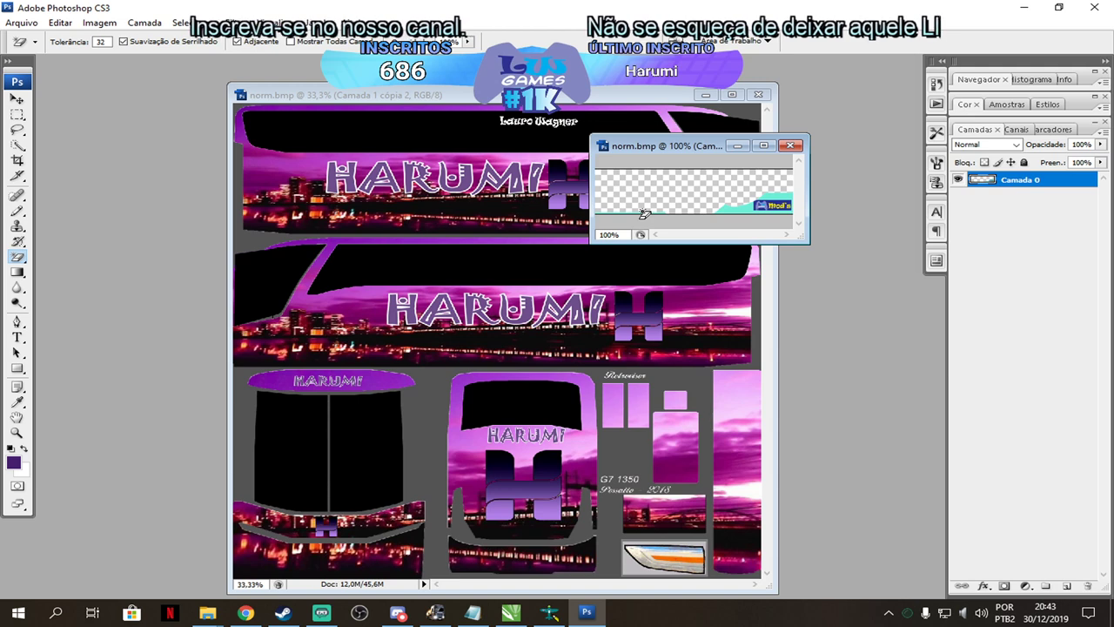
pyautogui.click(733, 209)
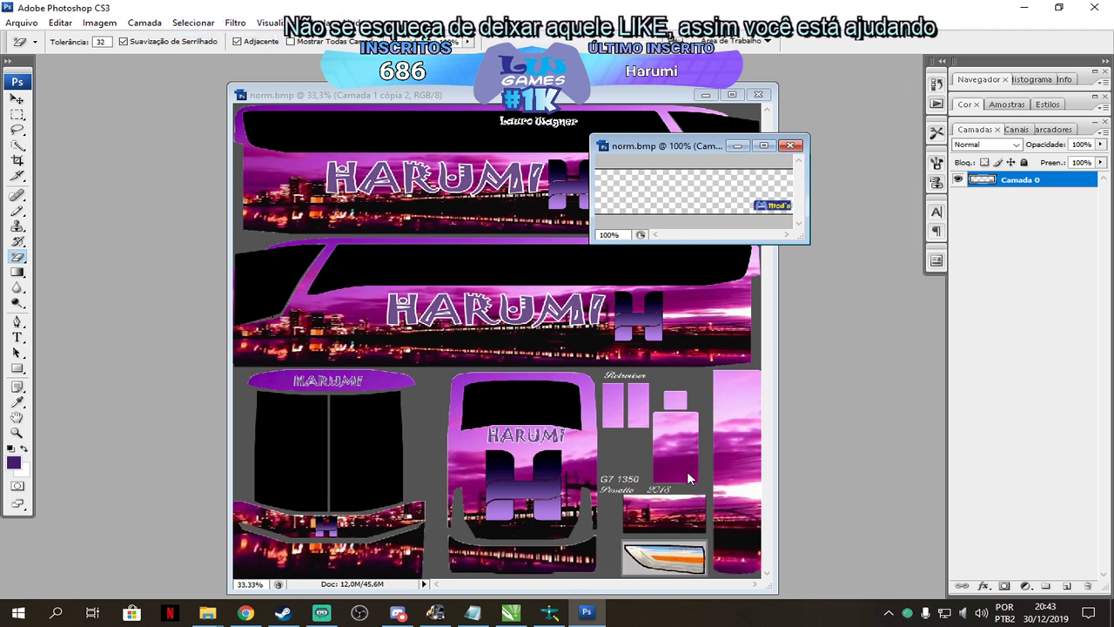
pyautogui.click(1059, 7)
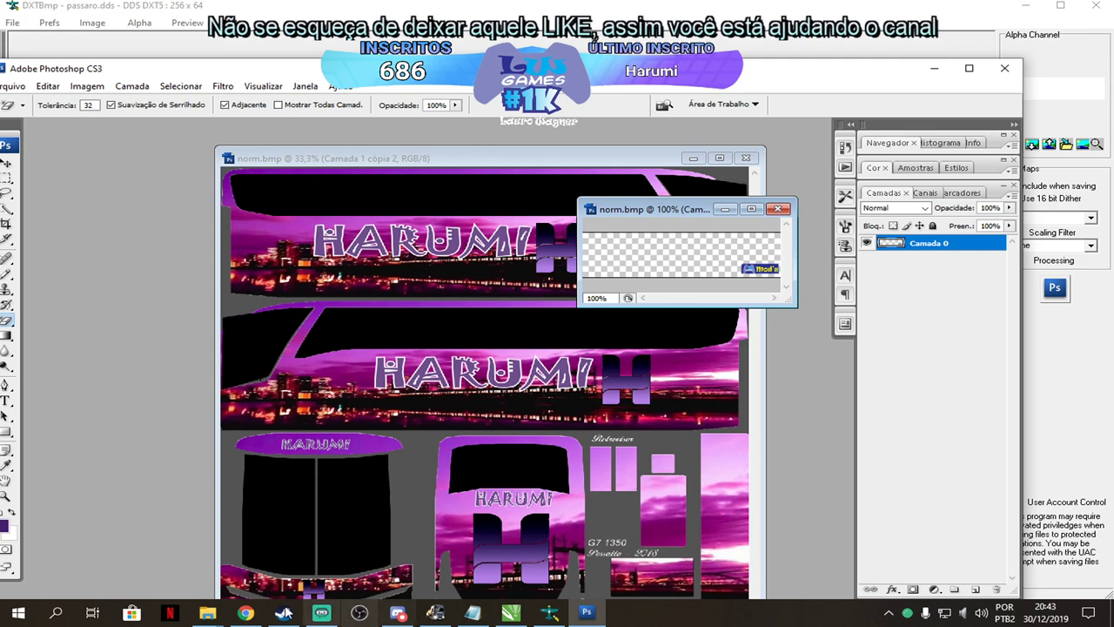
pyautogui.moveTo(207, 613)
pyautogui.click(313, 565)
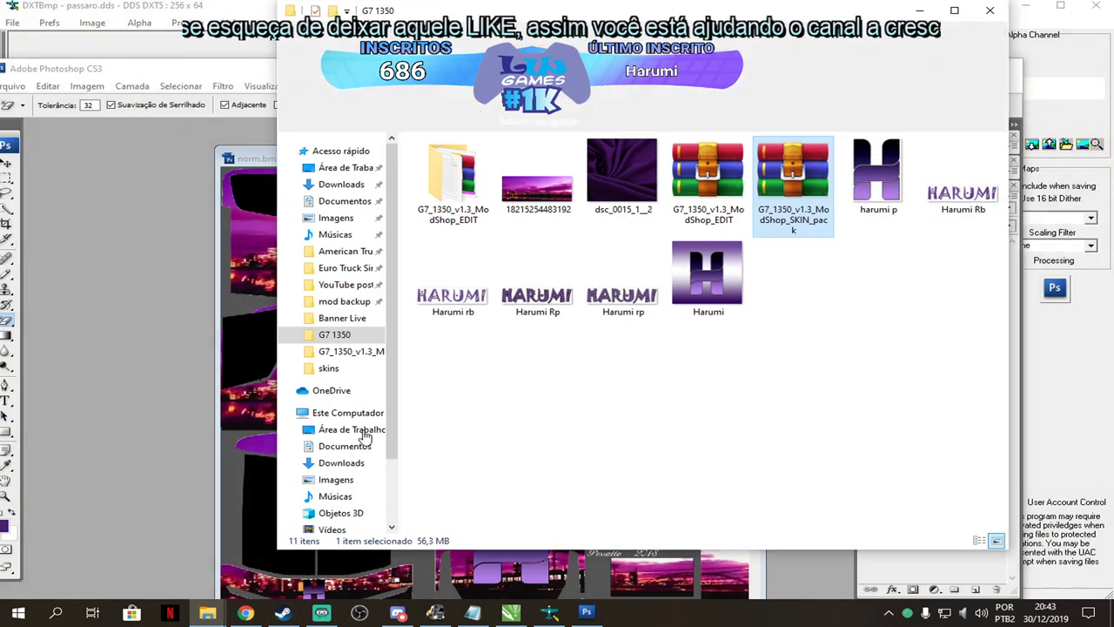
pyautogui.moveTo(534, 187); pyautogui.dragTo(261, 327)
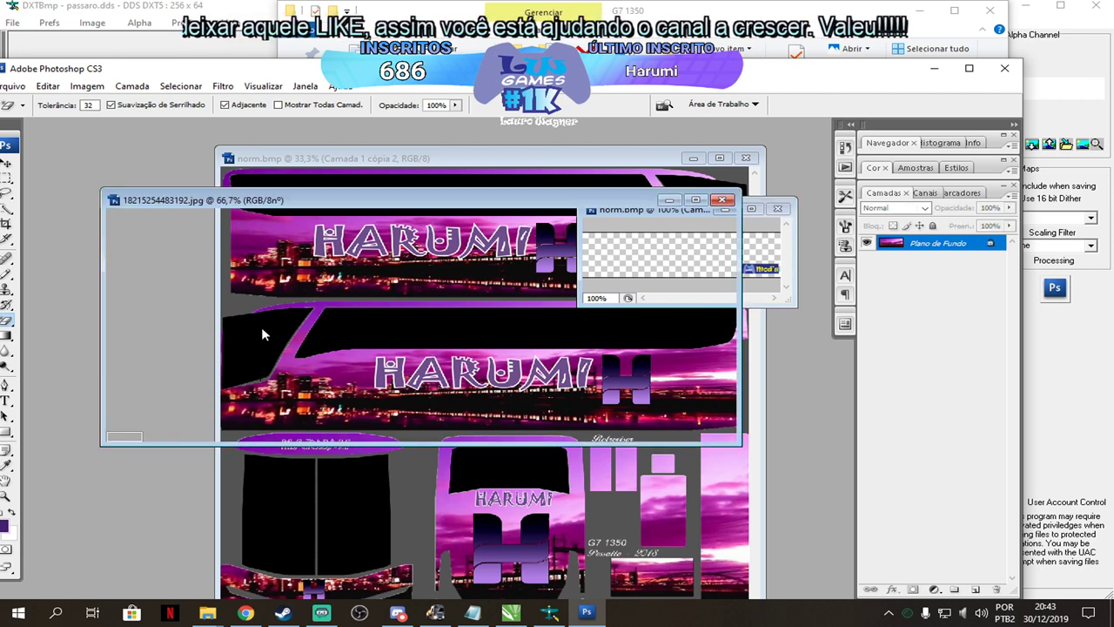
# Resize the skyline image to 800 pixels wide, keeping its proportions.
pyautogui.click(89, 87)
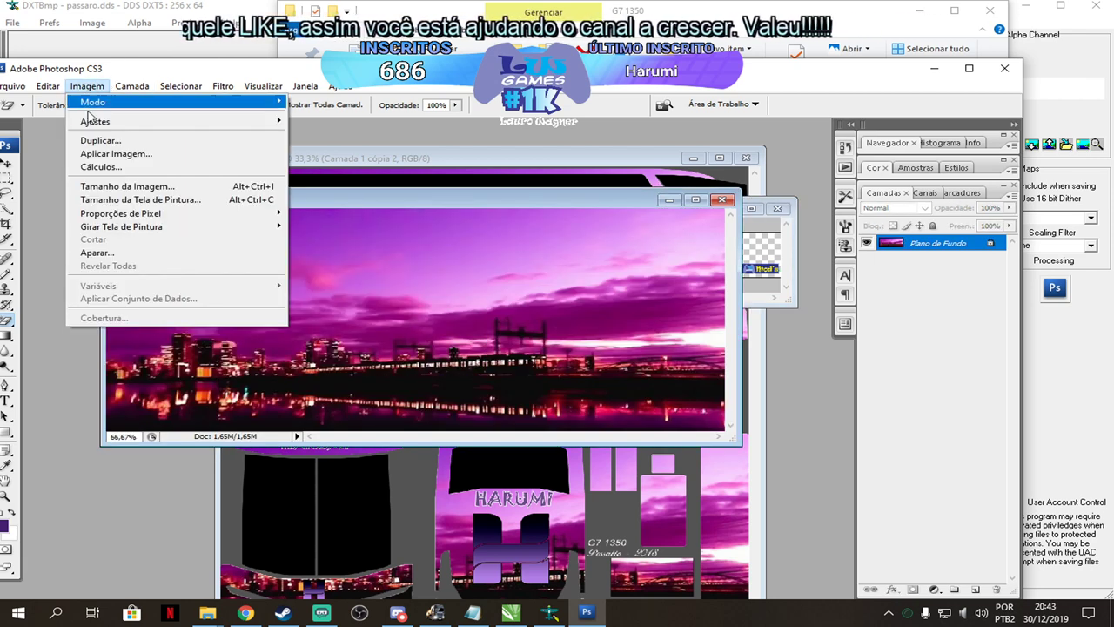
pyautogui.moveTo(102, 124)
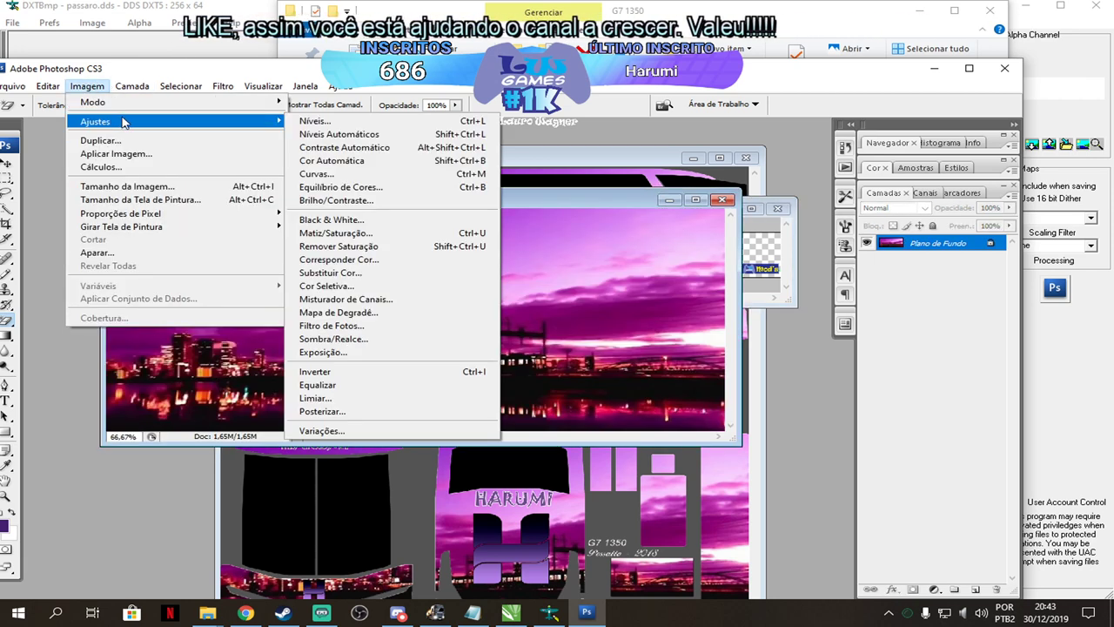
pyautogui.click(48, 86)
pyautogui.click(131, 86)
pyautogui.moveTo(87, 86)
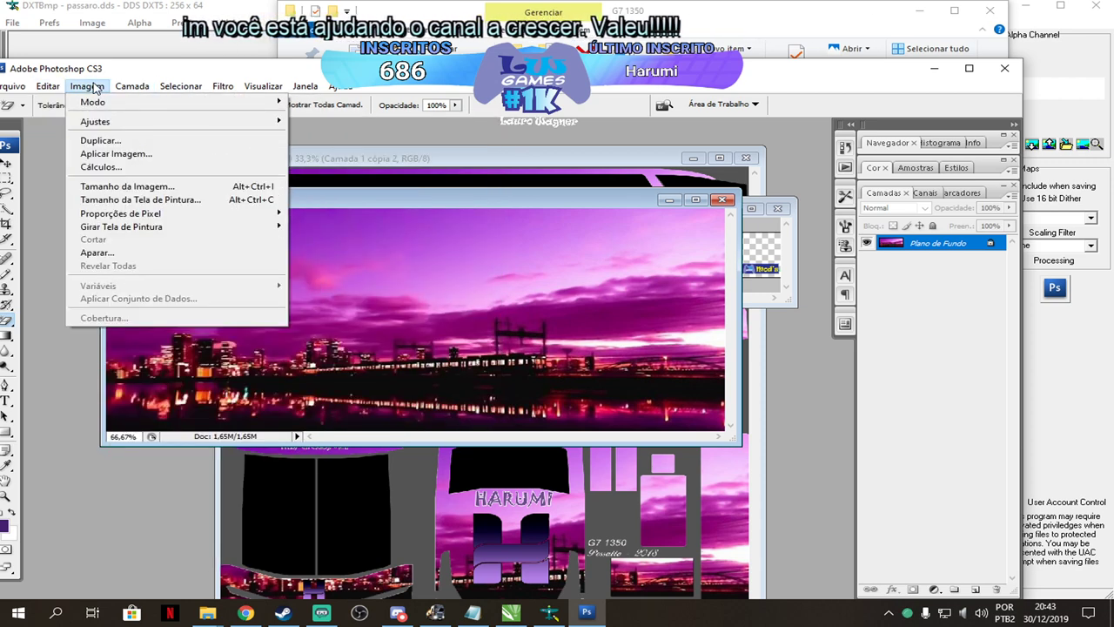
pyautogui.click(139, 188)
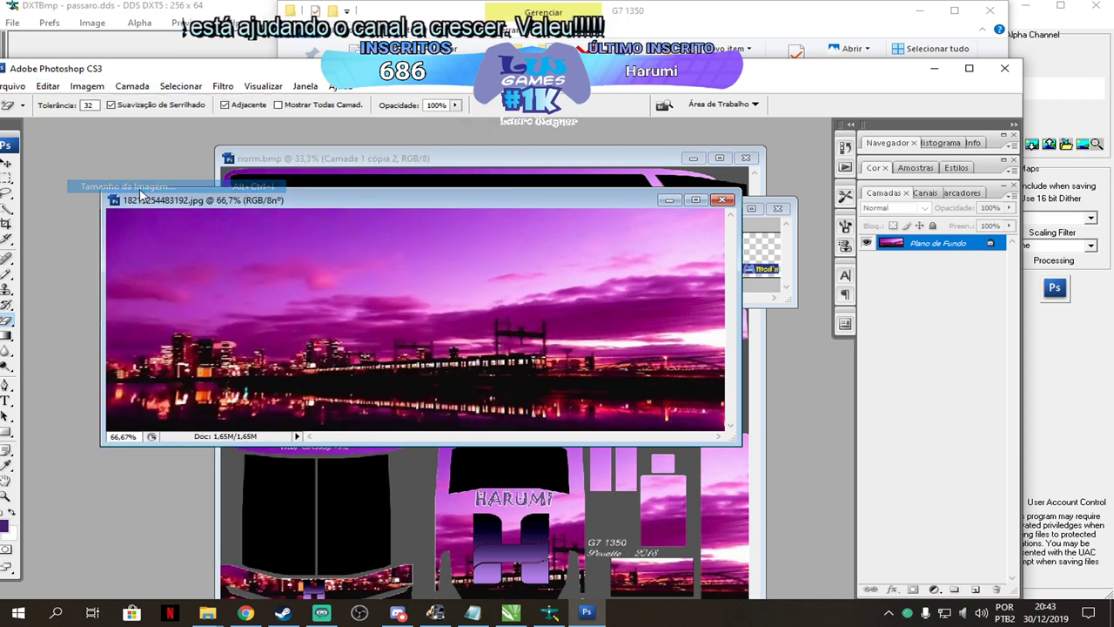
pyautogui.write('800')
pyautogui.press('Return')
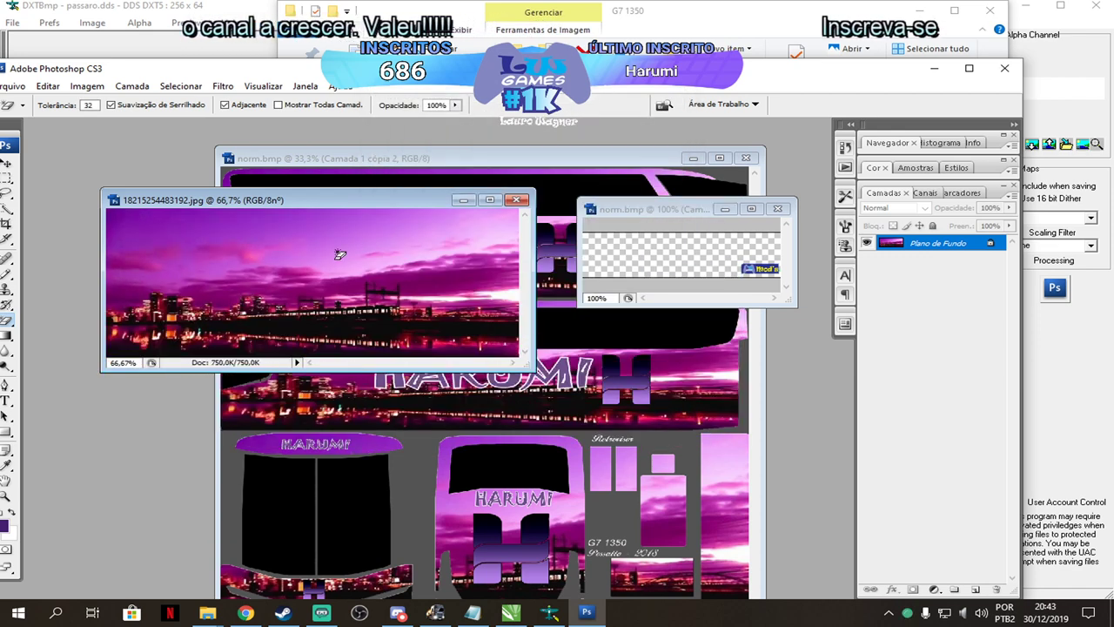
# Copy the skyline image into the small icon document and stack the Mod's badge layer above it.
pyautogui.click(7, 162)
pyautogui.moveTo(299, 264); pyautogui.dragTo(601, 269)
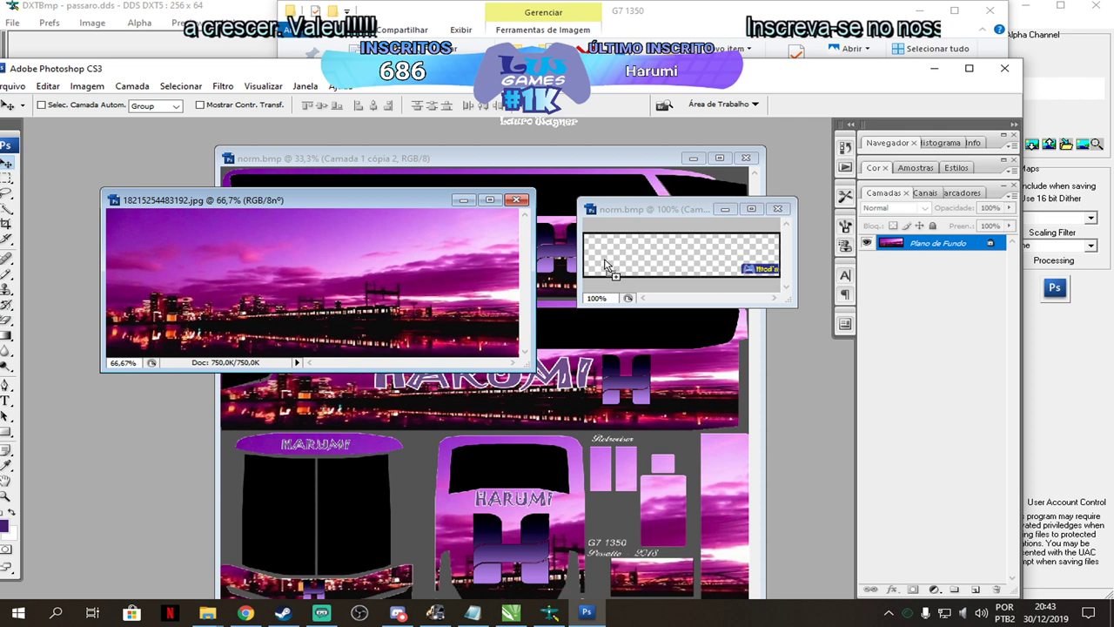
pyautogui.click(752, 209)
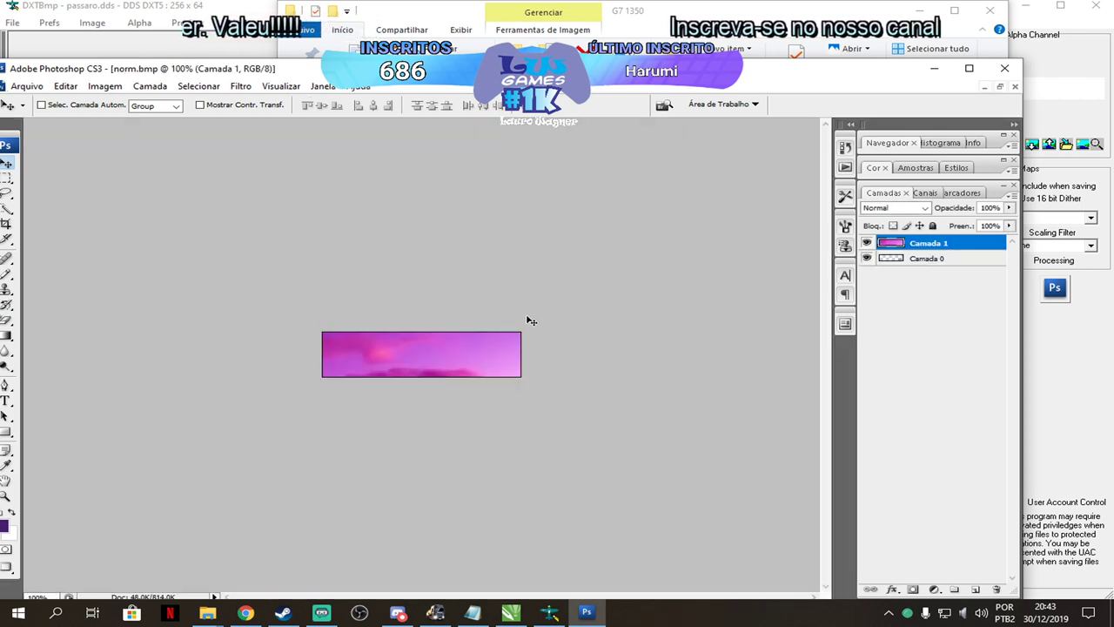
pyautogui.moveTo(941, 259); pyautogui.dragTo(951, 245)
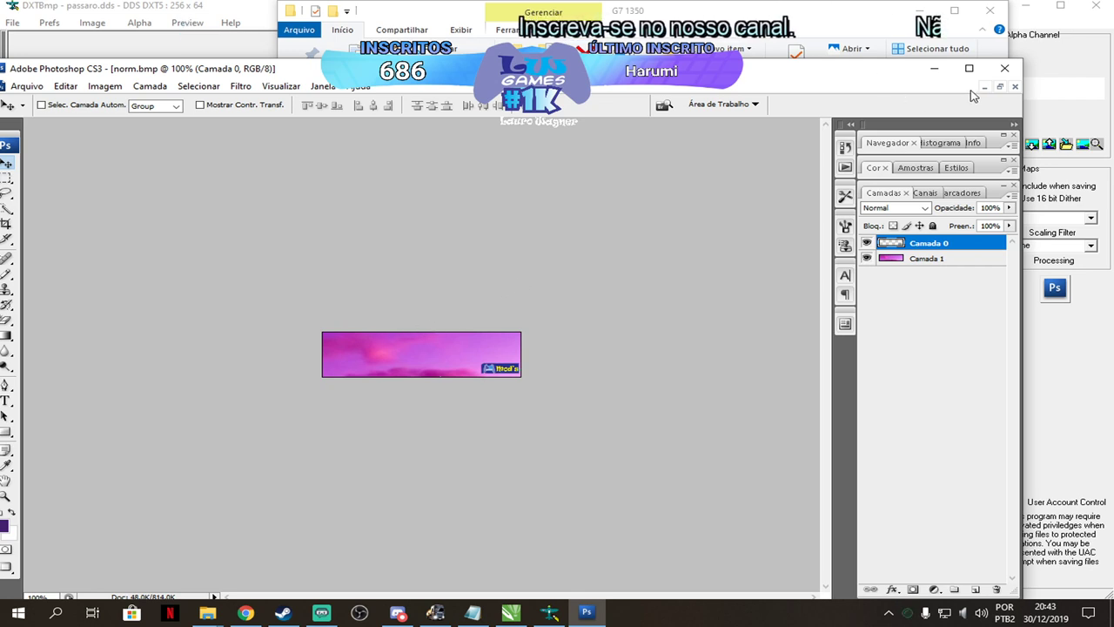
# Restore the floating icon document and close the 18215254483192.jpg document without saving its changes.
pyautogui.click(1000, 87)
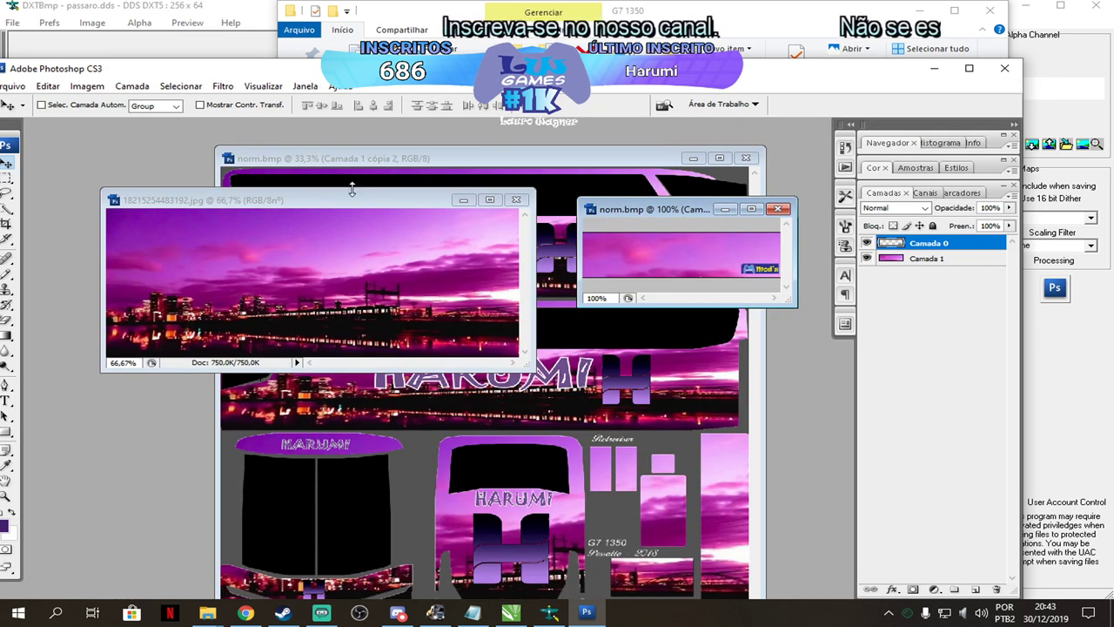
pyautogui.click(518, 202)
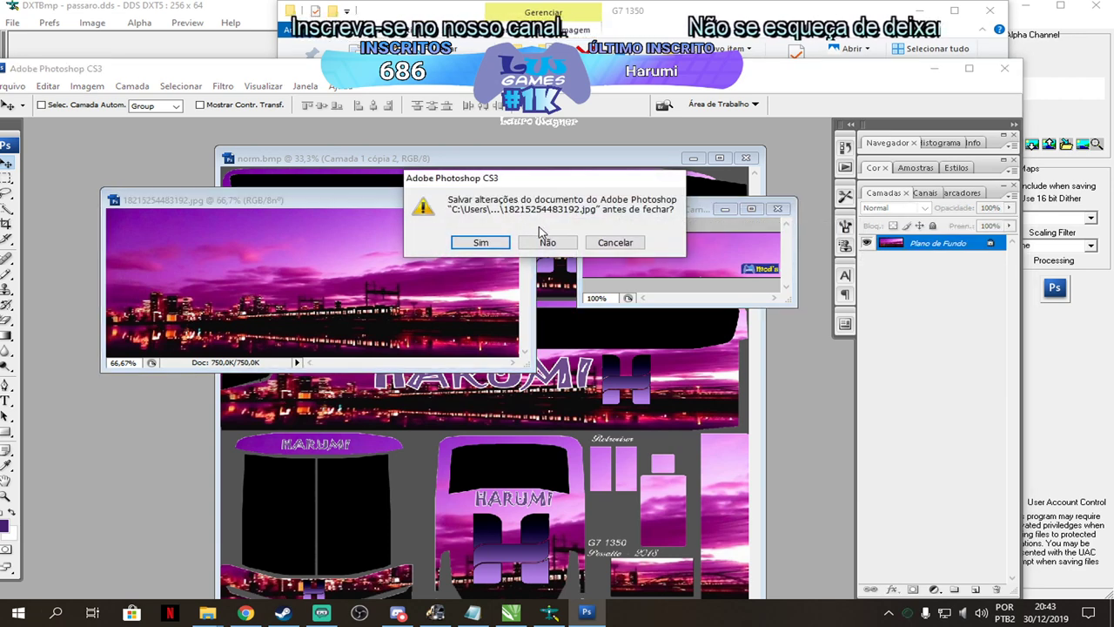
pyautogui.click(543, 244)
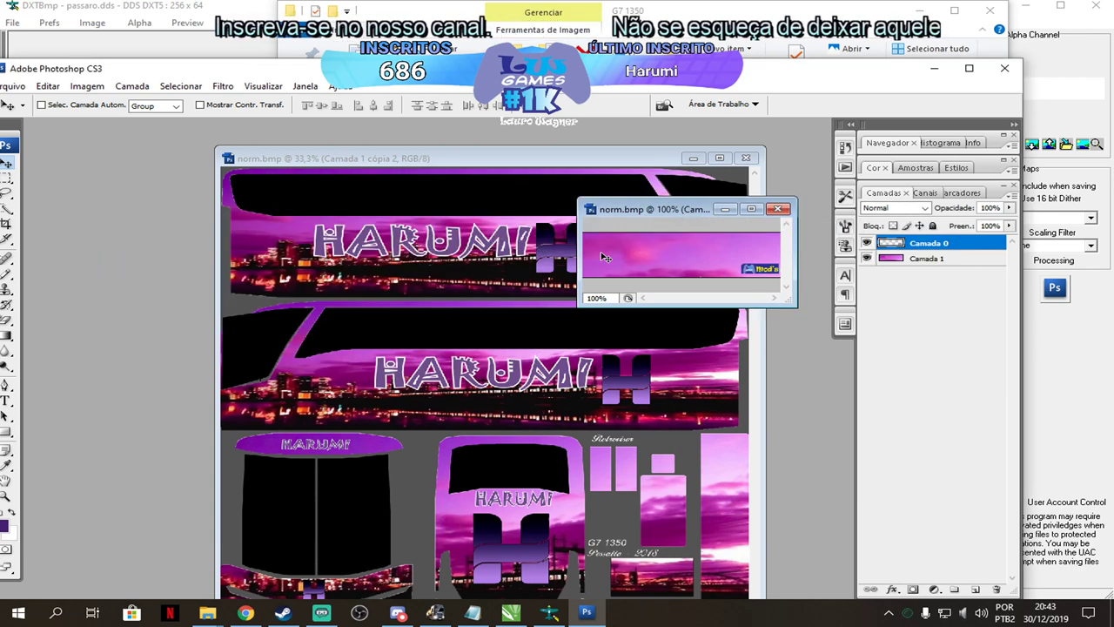
# Copy the layers Camada 5 cópia 3 and Camada 1 cópia 3 from the HARUMI skin document into the icon document.
pyautogui.click(562, 160)
pyautogui.moveTo(561, 160); pyautogui.dragTo(442, 145)
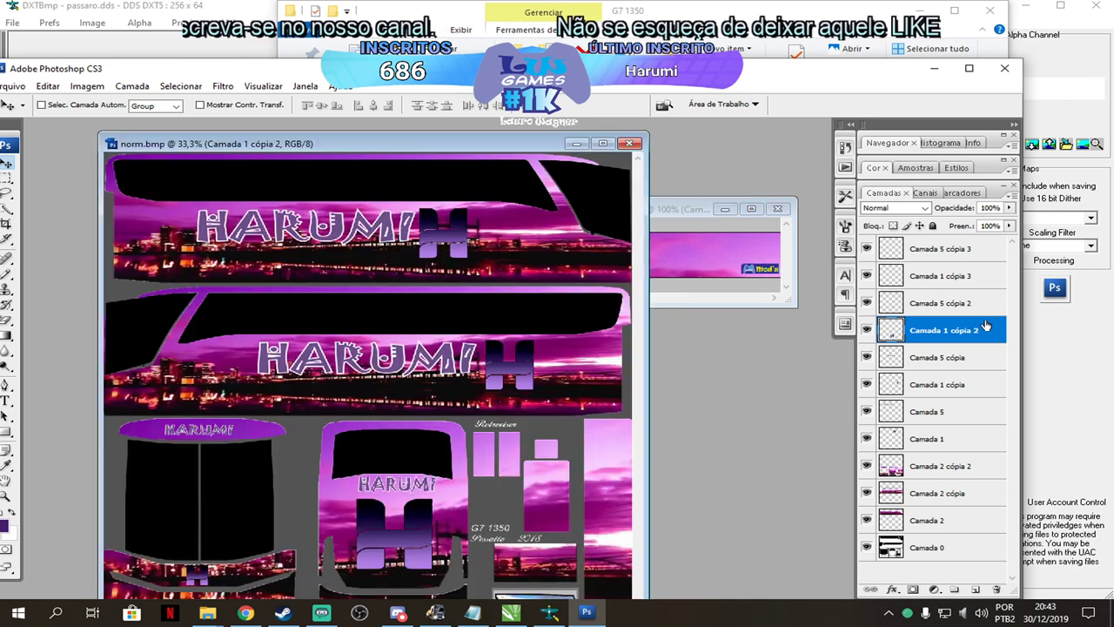
pyautogui.click(972, 277)
pyautogui.keyDown('shift'); pyautogui.click(957, 250); pyautogui.keyUp('shift')
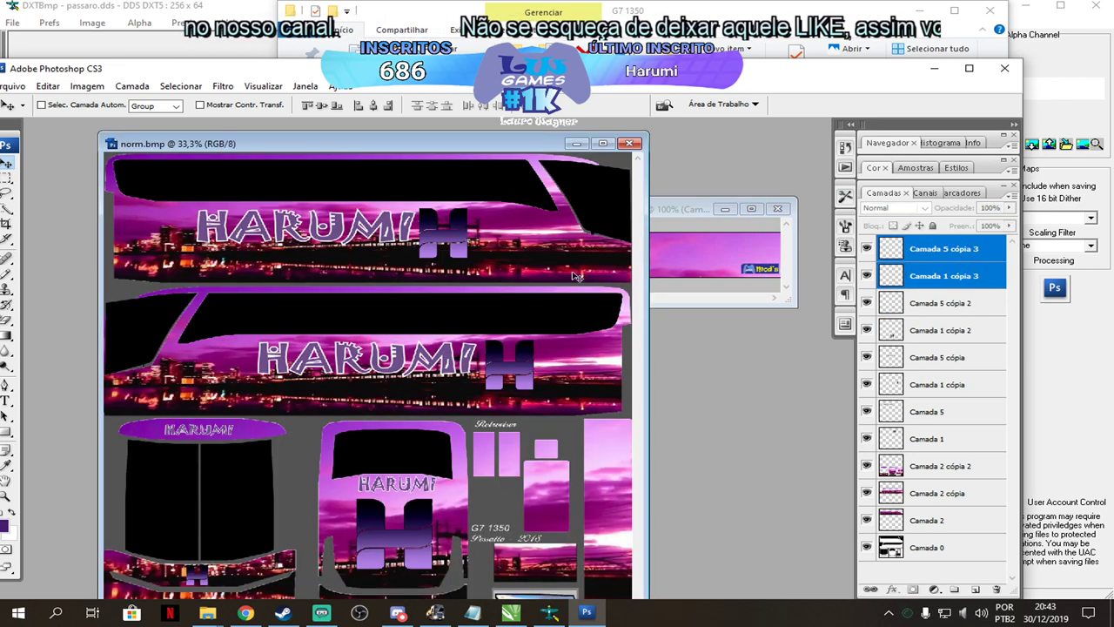
pyautogui.moveTo(927, 260); pyautogui.dragTo(745, 255)
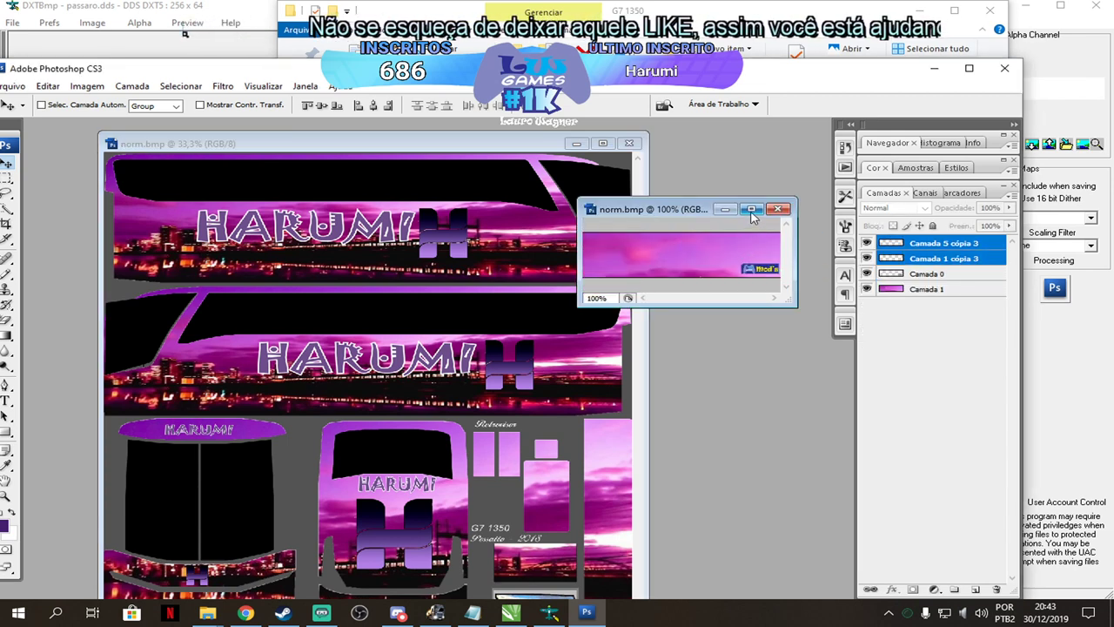
# Stack the two copied logo layers beneath the Mod's badge layer and shift them together closer to the icon canvas.
pyautogui.click(751, 209)
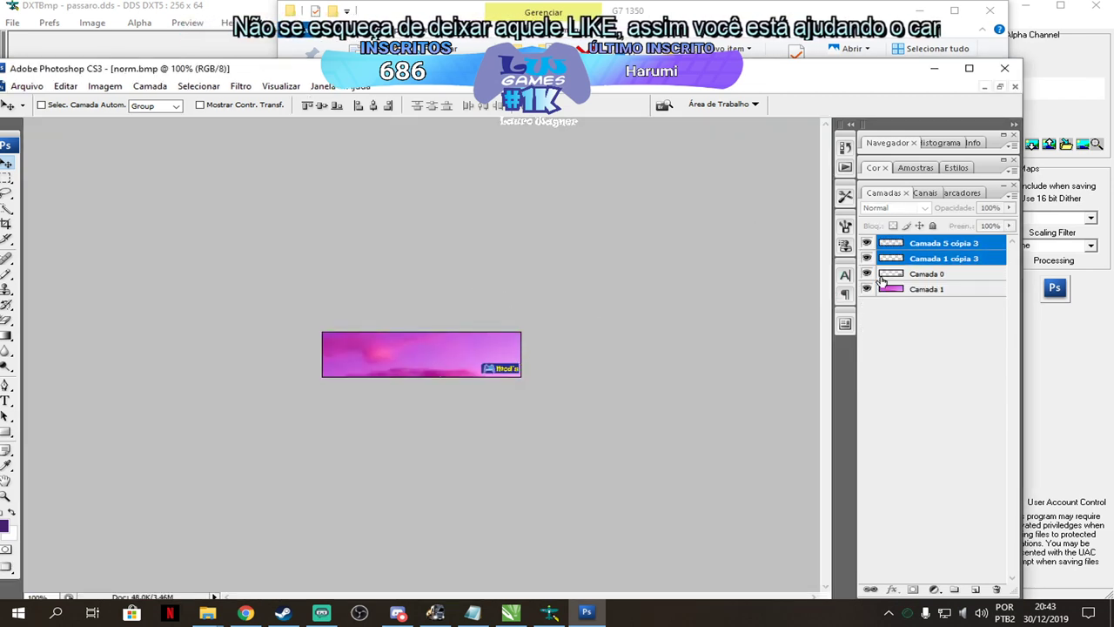
pyautogui.moveTo(931, 258); pyautogui.dragTo(929, 281)
pyautogui.hotkey('ctrl', 't')
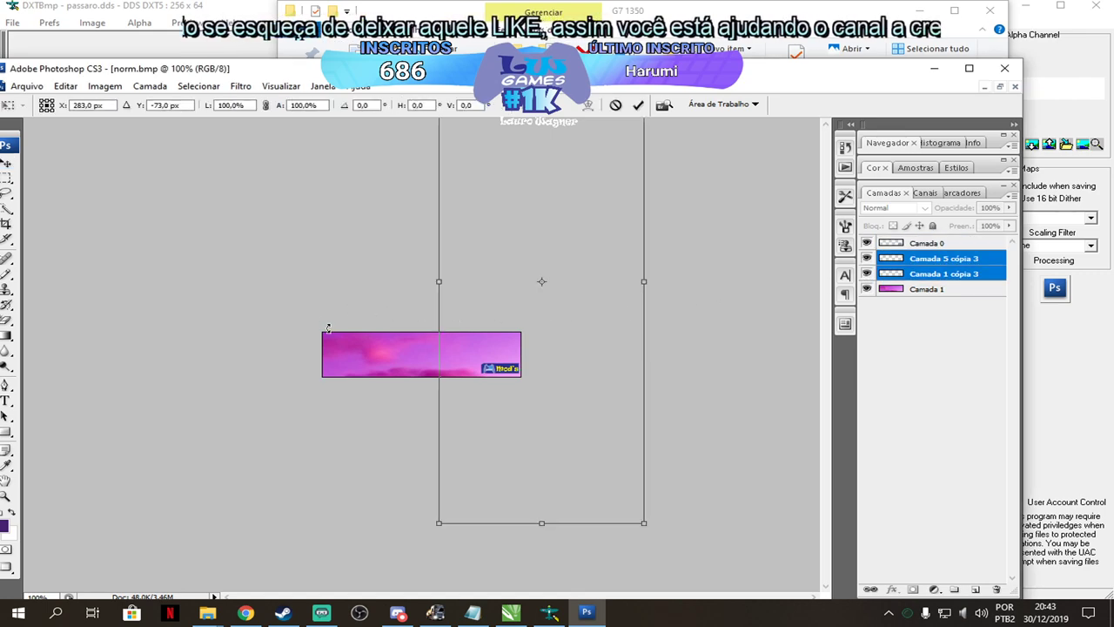
pyautogui.moveTo(566, 248); pyautogui.dragTo(493, 352)
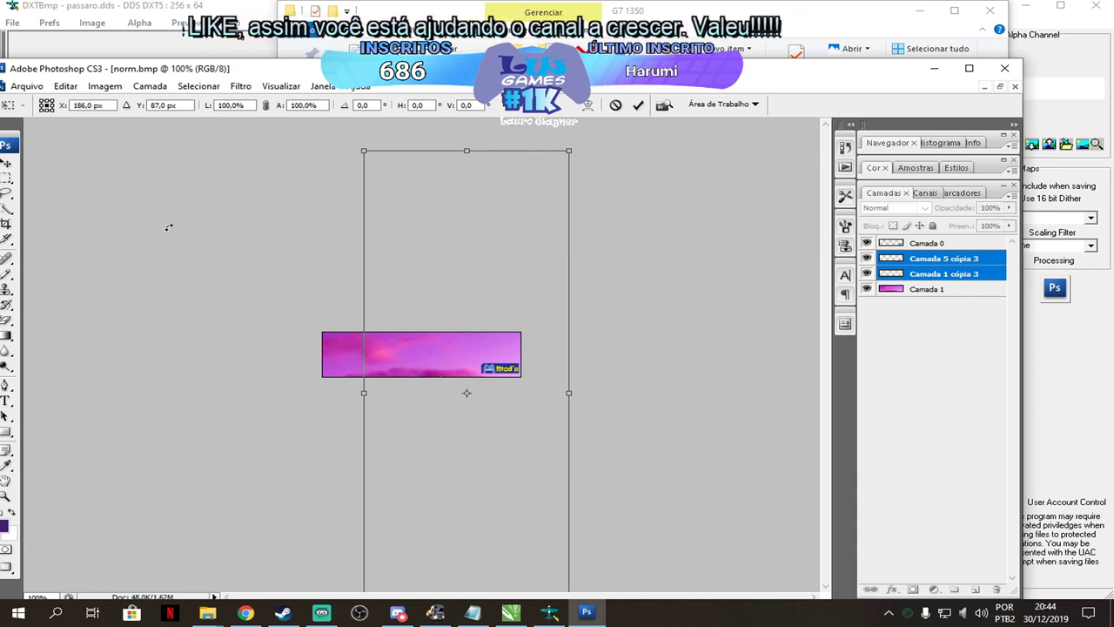
pyautogui.press('Return')
# Move the H emblem layer onto the icon and scale it down to fit beside the Mod's badge.
pyautogui.click(925, 275)
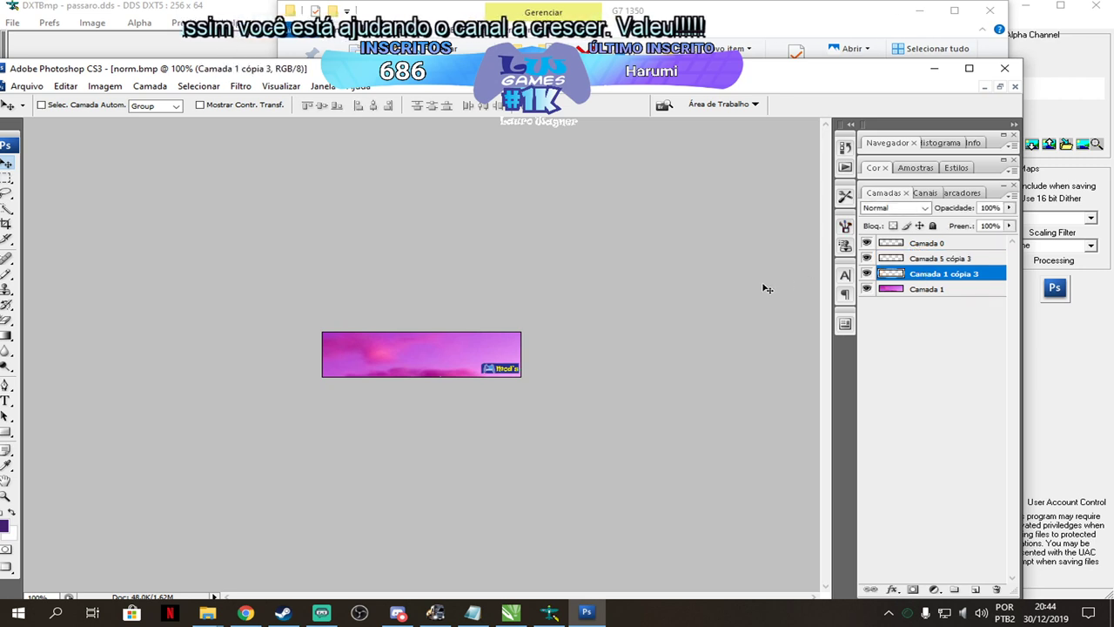
pyautogui.hotkey('ctrl', 't')
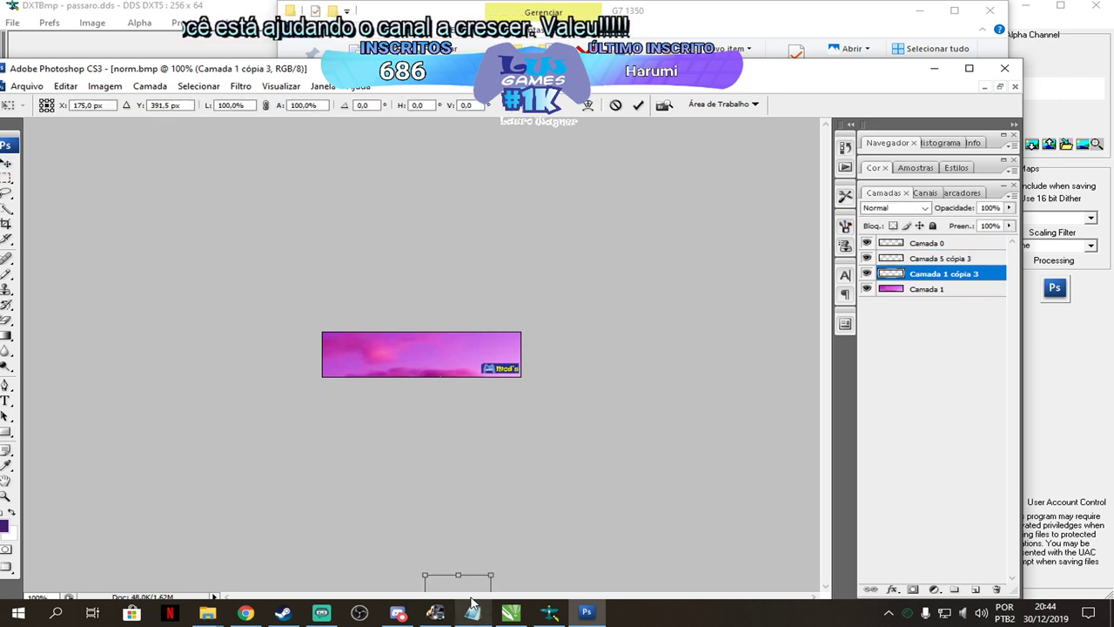
pyautogui.moveTo(474, 583); pyautogui.dragTo(475, 339)
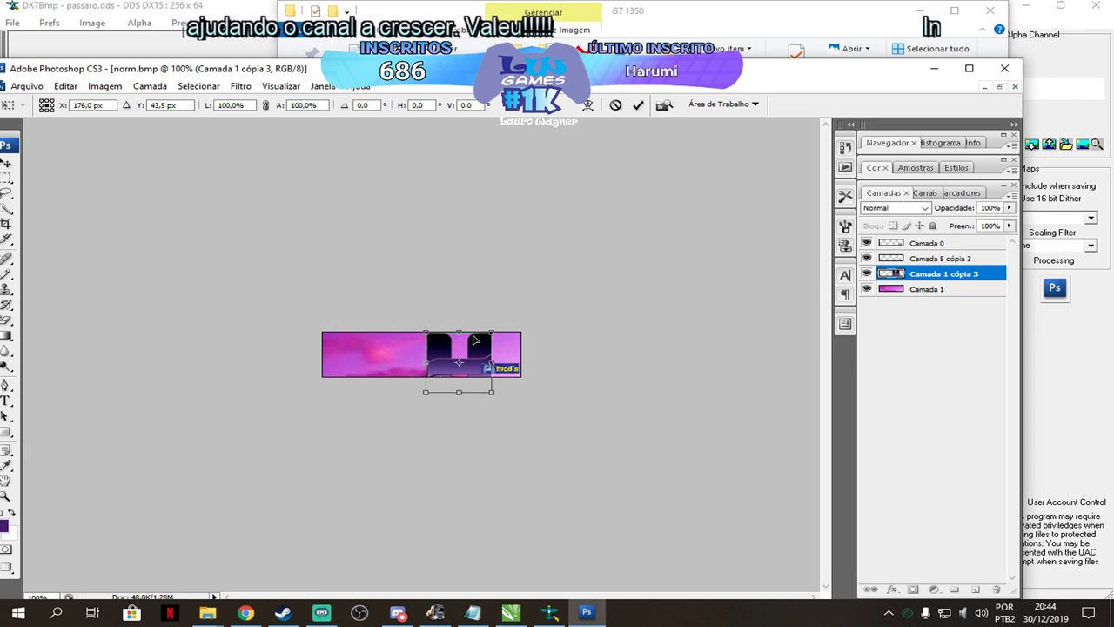
pyautogui.moveTo(426, 392); pyautogui.dragTo(474, 361)
pyautogui.press('Return')
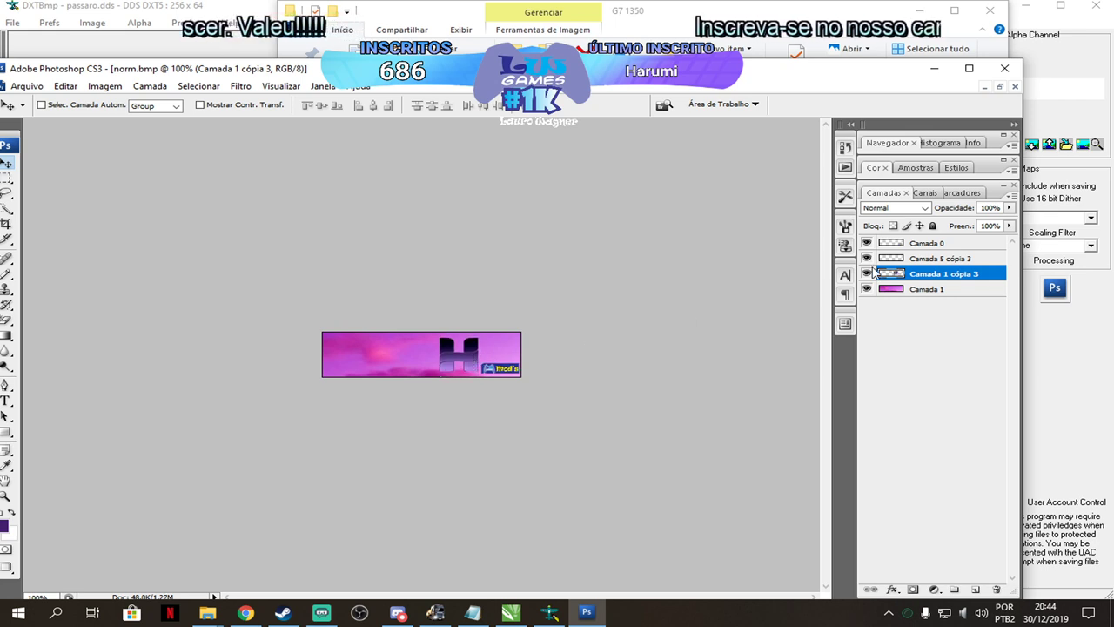
# Scale the HARUMI lettering to 54.5% width and 38.5% height and place it to the left of the H emblem.
pyautogui.click(919, 260)
pyautogui.moveTo(441, 314); pyautogui.dragTo(433, 386)
pyautogui.hotkey('ctrl', 't')
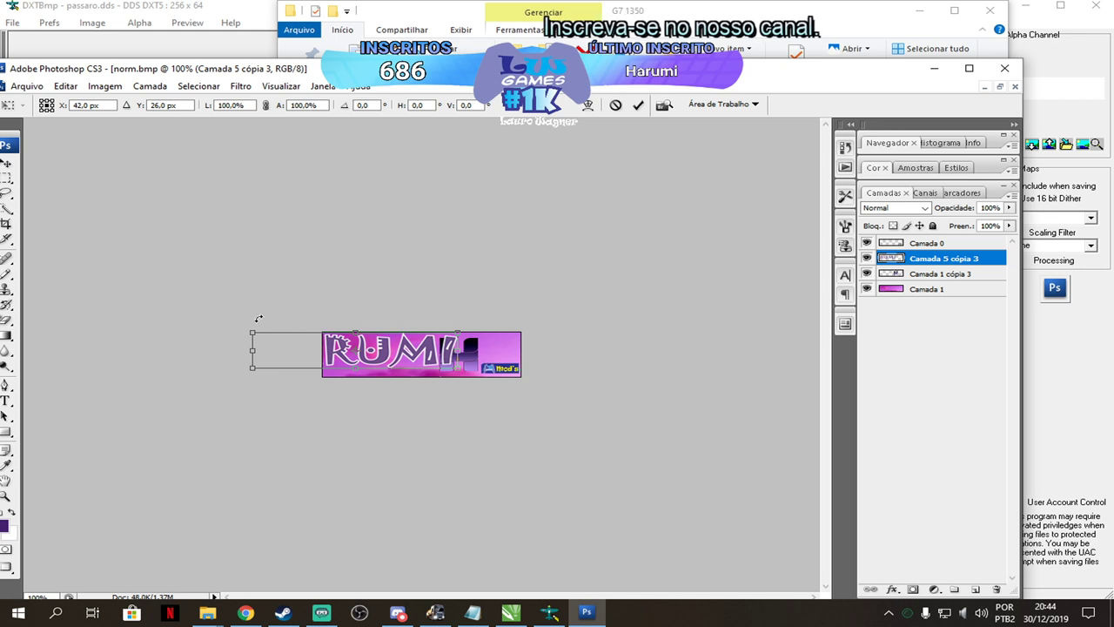
pyautogui.moveTo(247, 328); pyautogui.dragTo(346, 354)
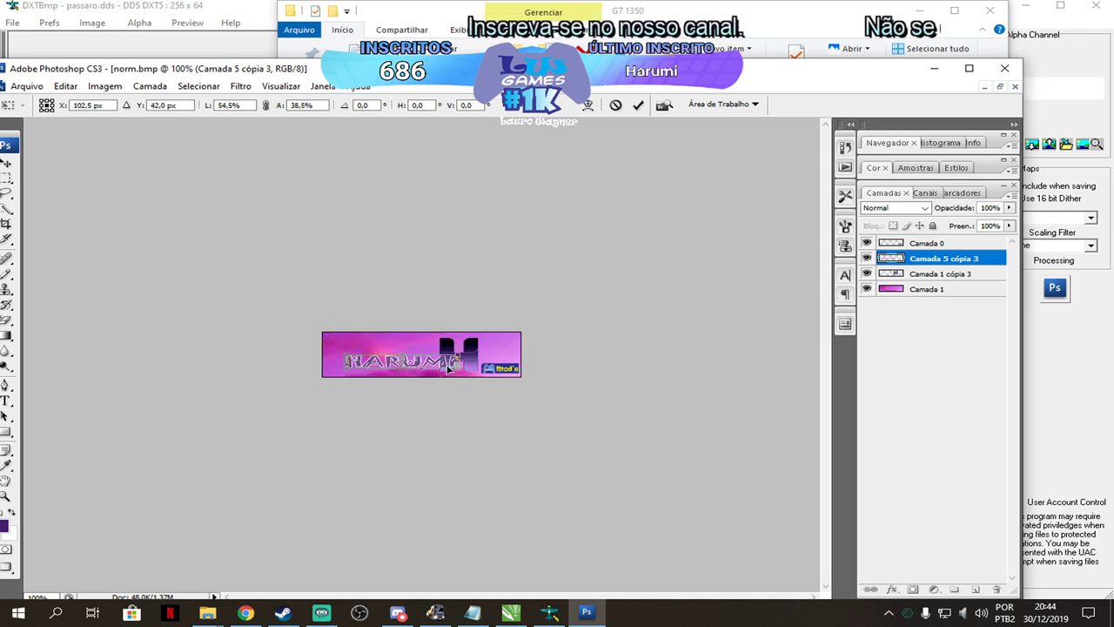
pyautogui.moveTo(442, 365); pyautogui.dragTo(419, 362)
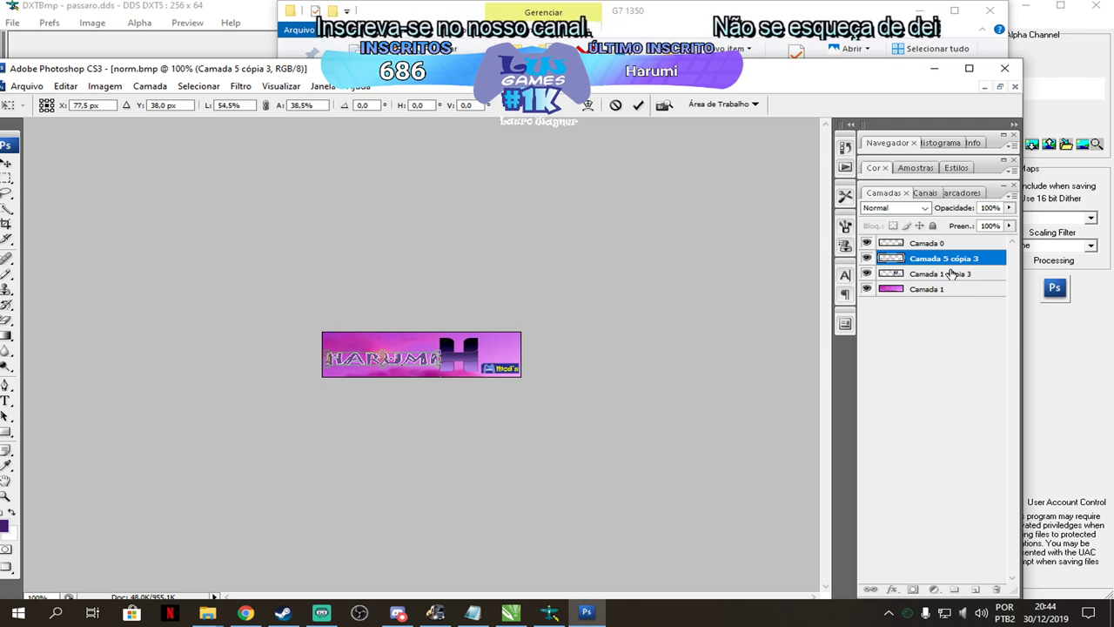
pyautogui.press('Return')
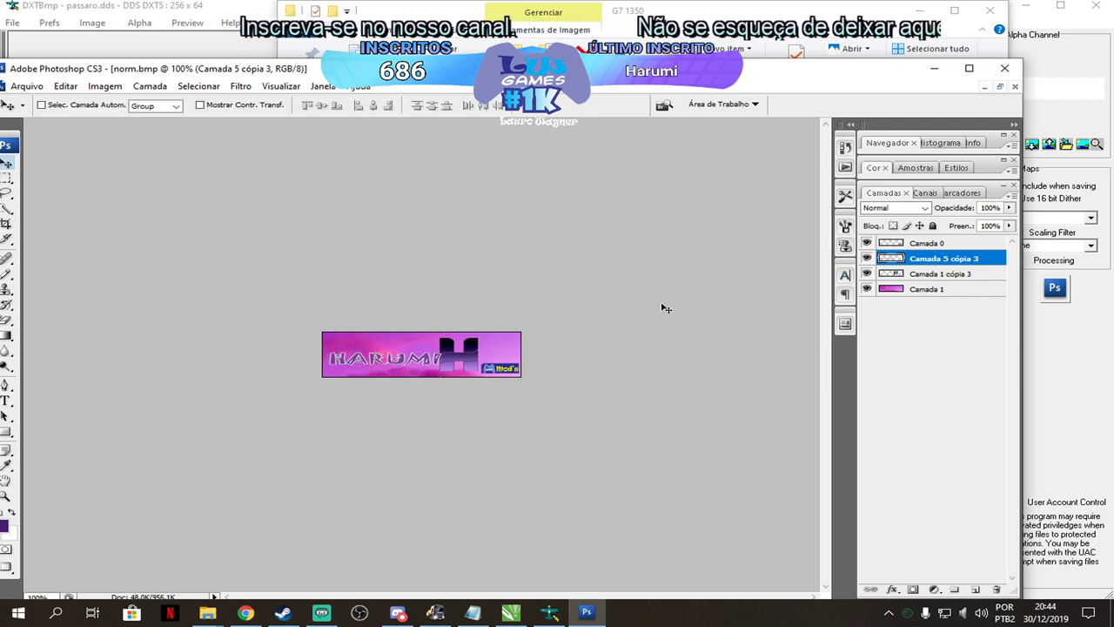
# Nudge the H emblem layer slightly to the right, away from the HARUMI lettering.
pyautogui.click(948, 274)
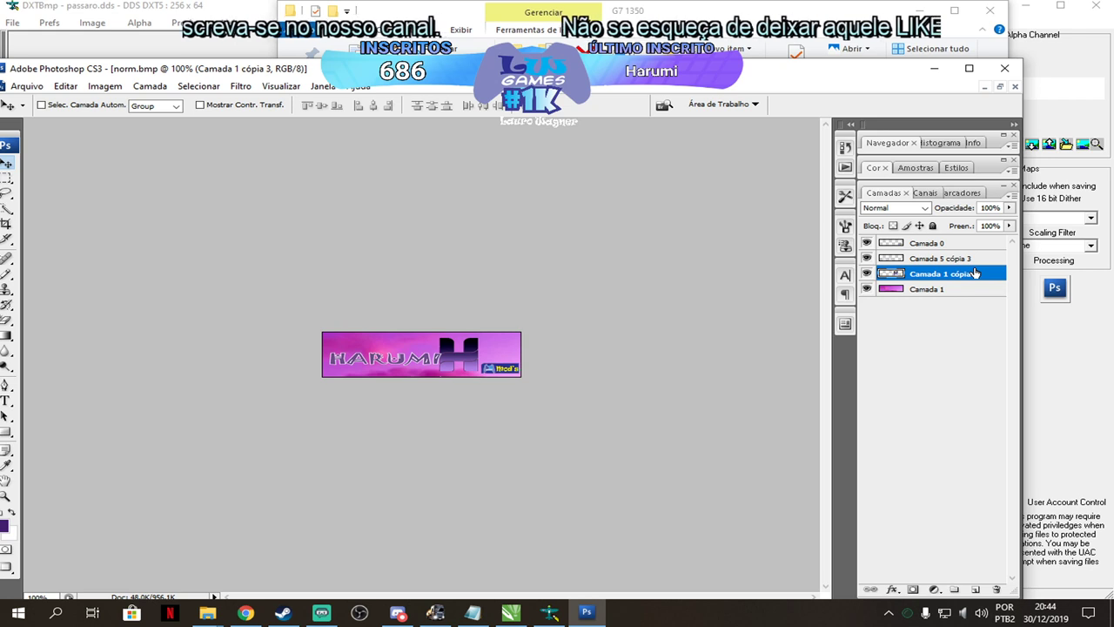
pyautogui.press('Right')
pyautogui.press('Right')
pyautogui.press('Right')
pyautogui.press('Right')
pyautogui.press('Right')
pyautogui.press('Right')
pyautogui.press('Right')
pyautogui.press('Right')
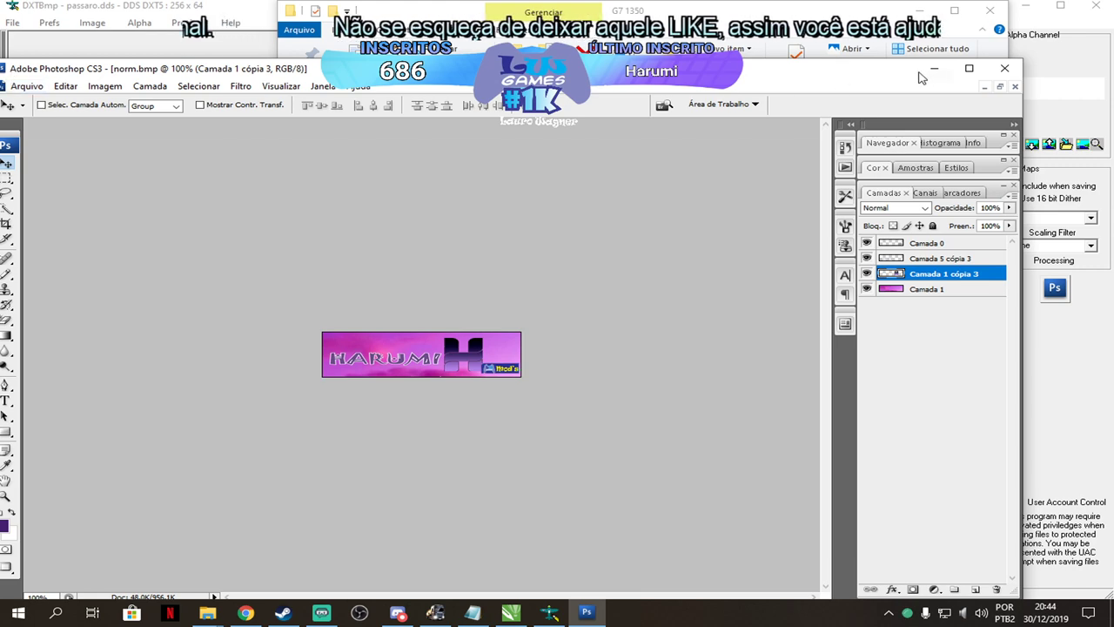
# Save the finished icon in BMP format over the existing norm file in the dxt225B folder.
pyautogui.click(968, 68)
pyautogui.click(39, 23)
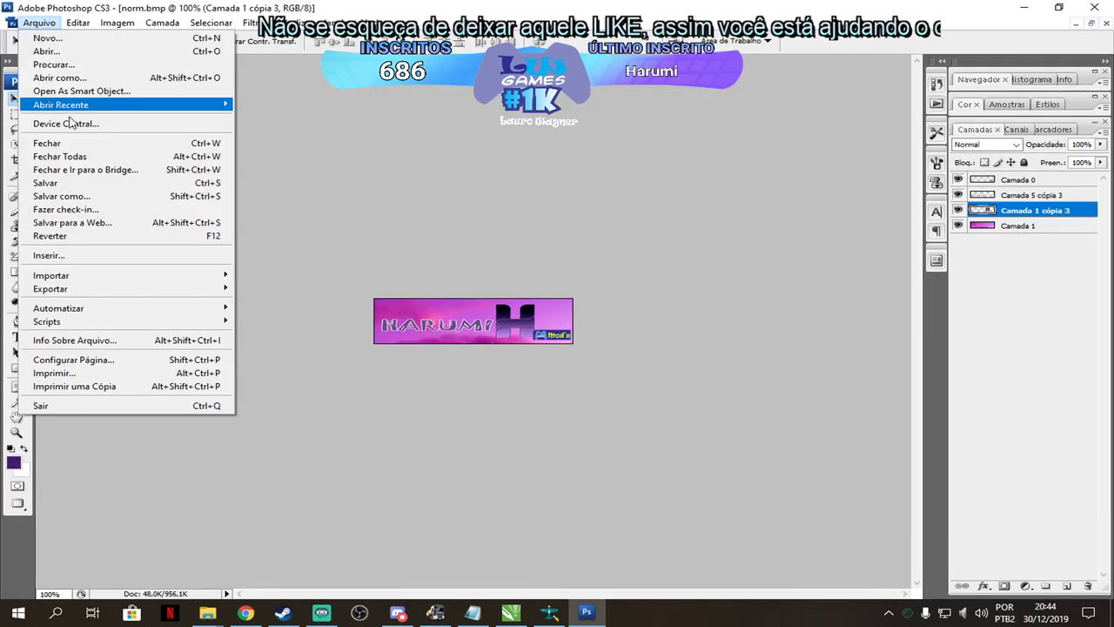
pyautogui.click(84, 197)
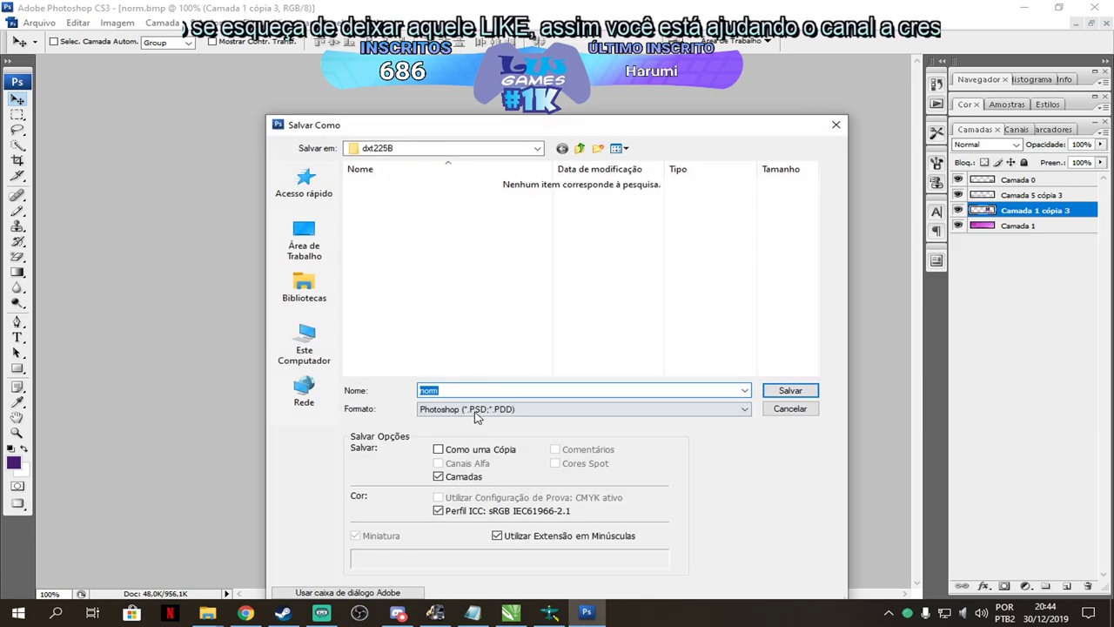
pyautogui.click(476, 418)
pyautogui.click(476, 436)
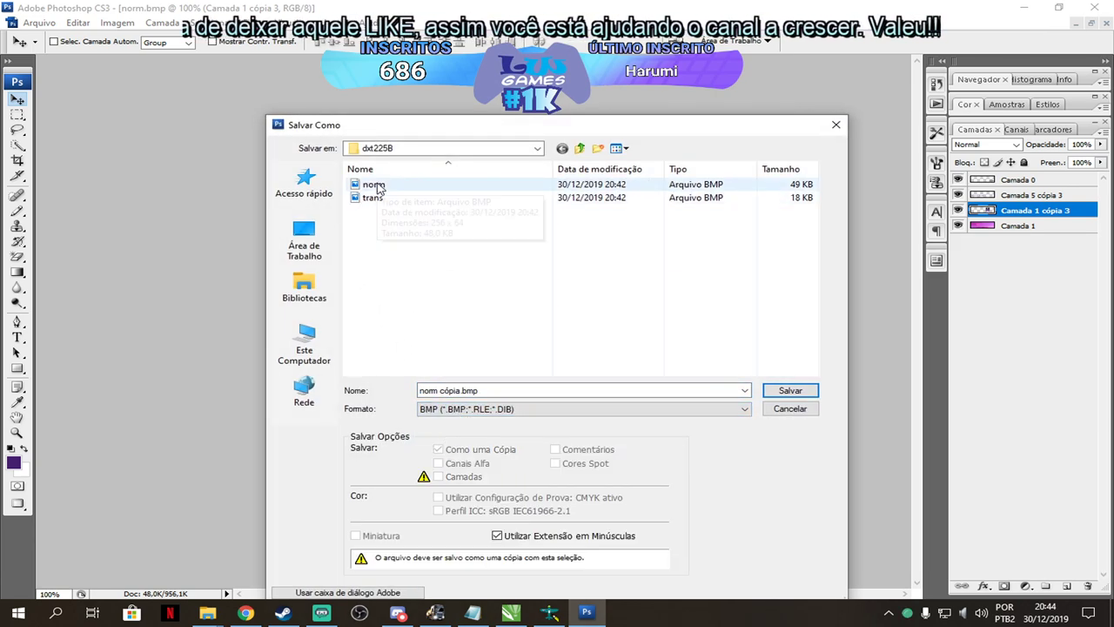
pyautogui.click(376, 184)
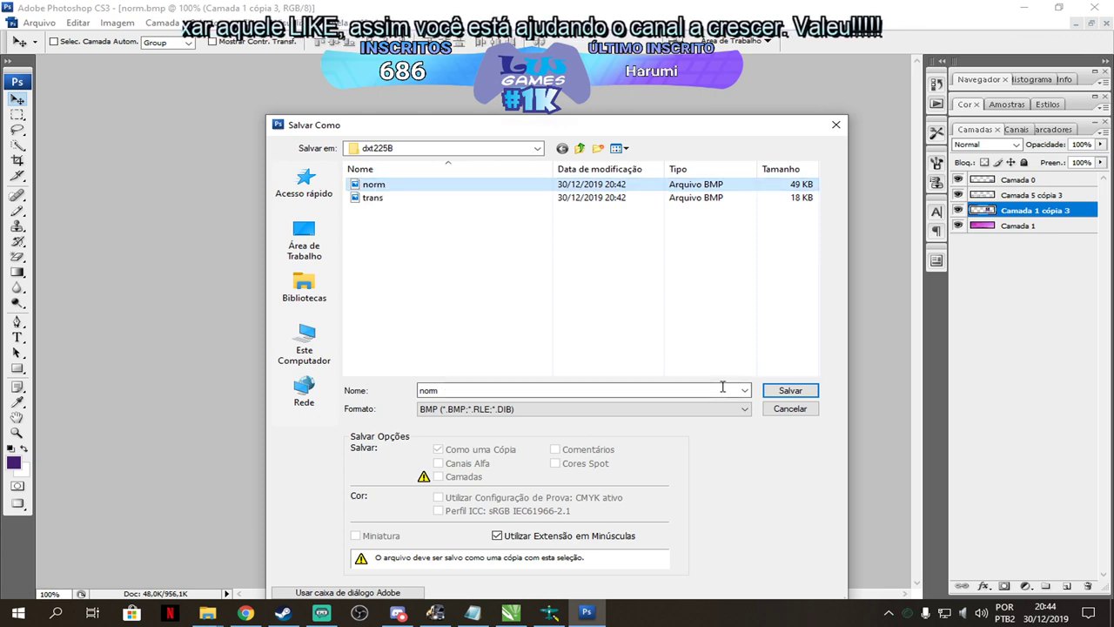
pyautogui.click(793, 392)
pyautogui.click(614, 312)
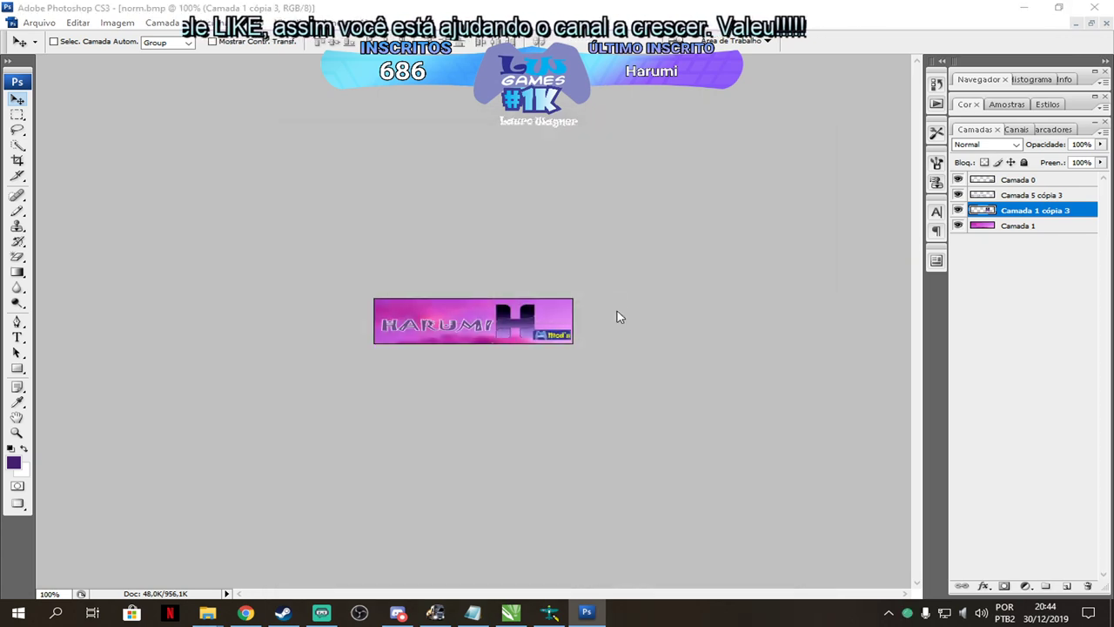
# Close the finished icon document, return to DXTBmp and reload the edited HARUMI image over the passaro texture.
pyautogui.click(629, 229)
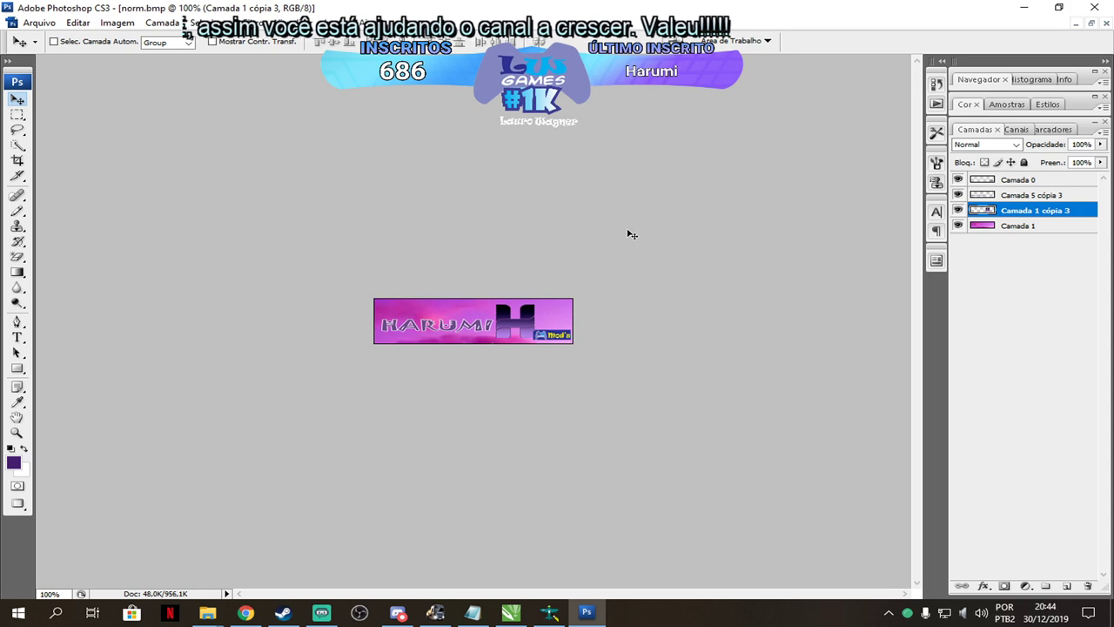
pyautogui.click(1103, 26)
pyautogui.click(548, 239)
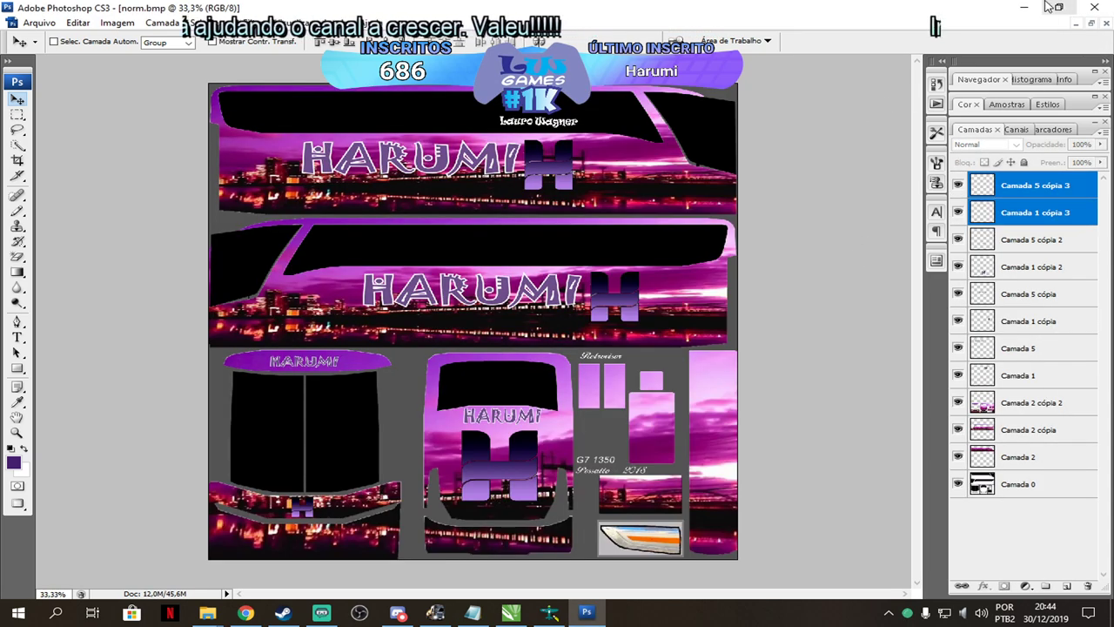
pyautogui.click(1023, 7)
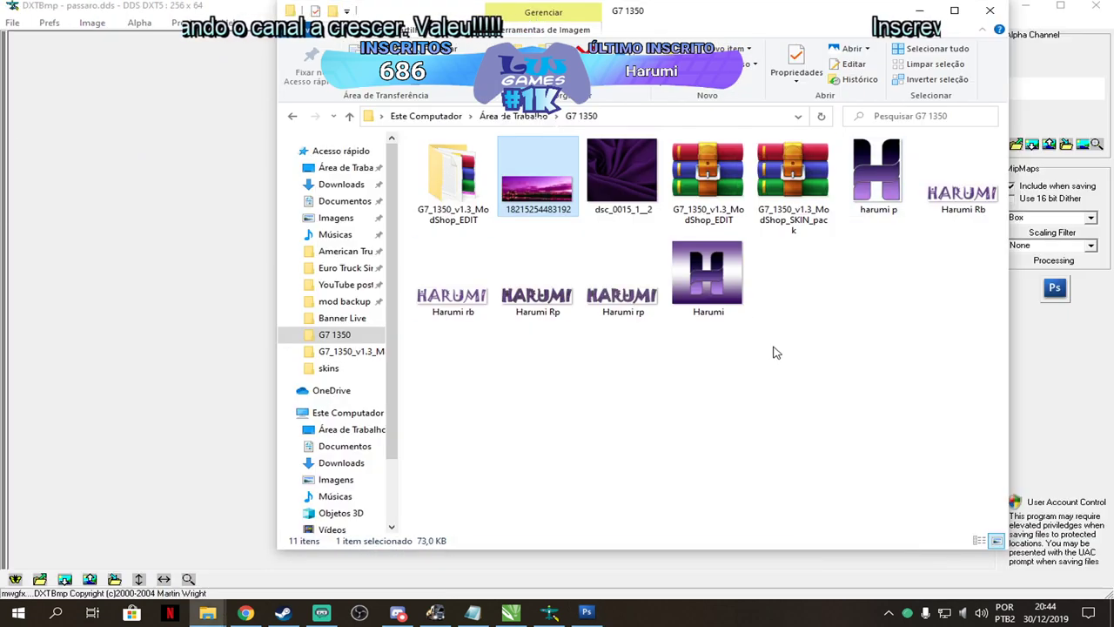
pyautogui.click(990, 11)
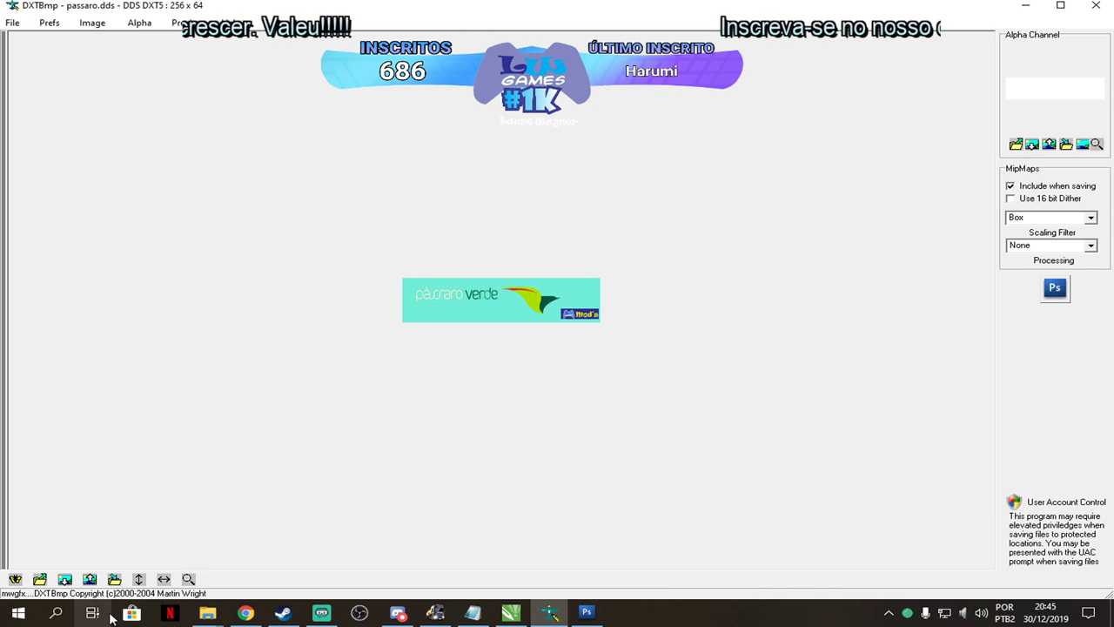
pyautogui.click(88, 579)
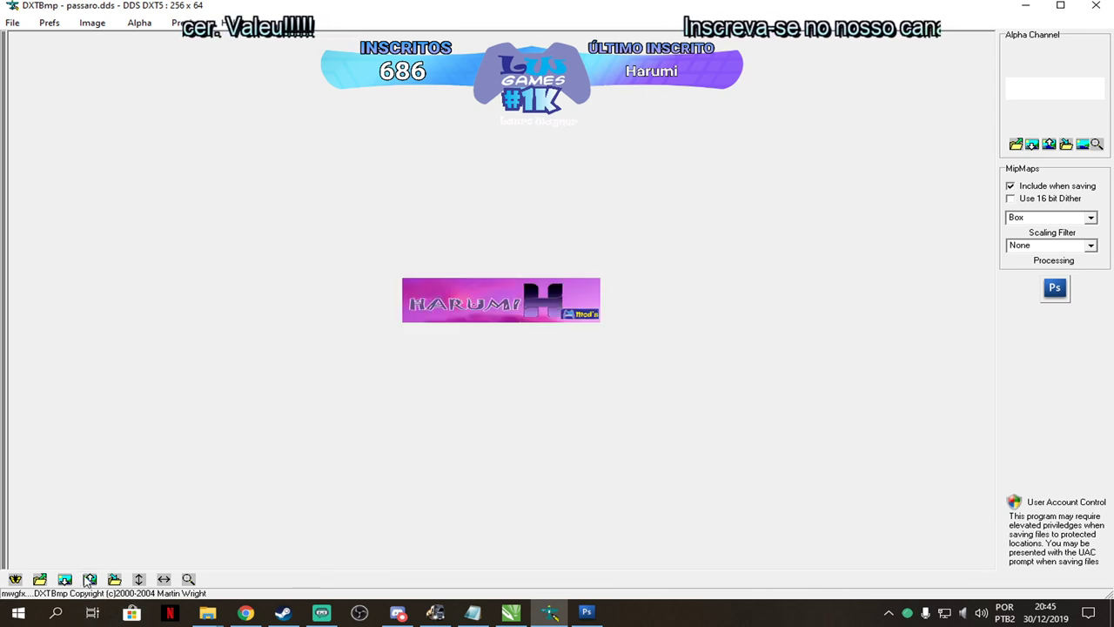
# Export the reloaded icon to the desktop as a DDS DXT5 image named harumi, and close DXTBmp.
pyautogui.click(13, 22)
pyautogui.moveTo(43, 69)
pyautogui.click(187, 69)
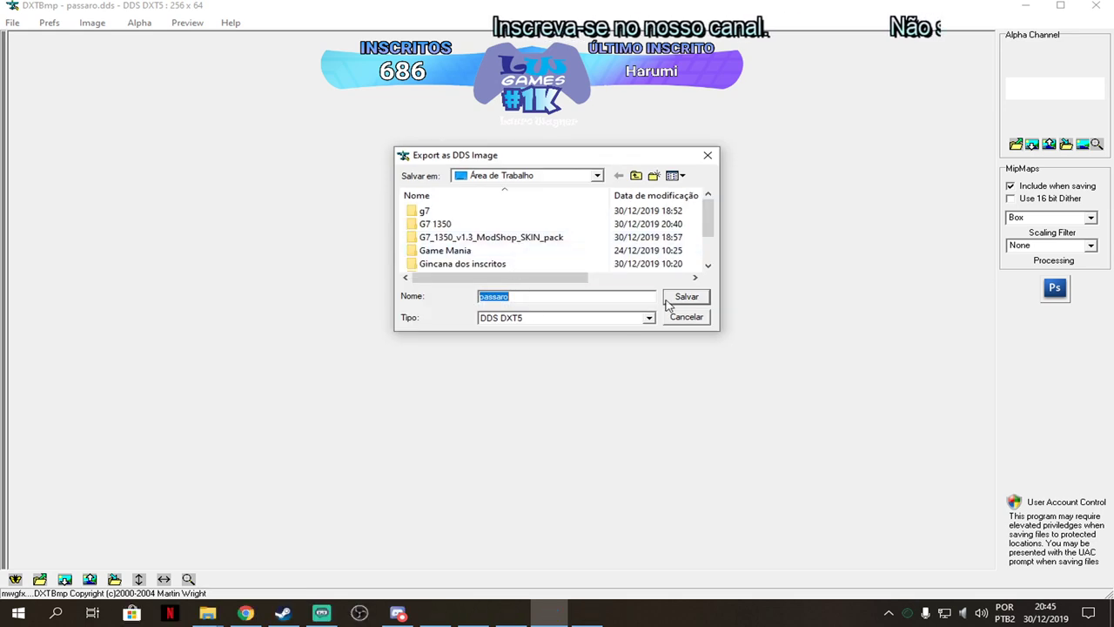
pyautogui.click(538, 300)
pyautogui.moveTo(547, 298); pyautogui.dragTo(479, 297)
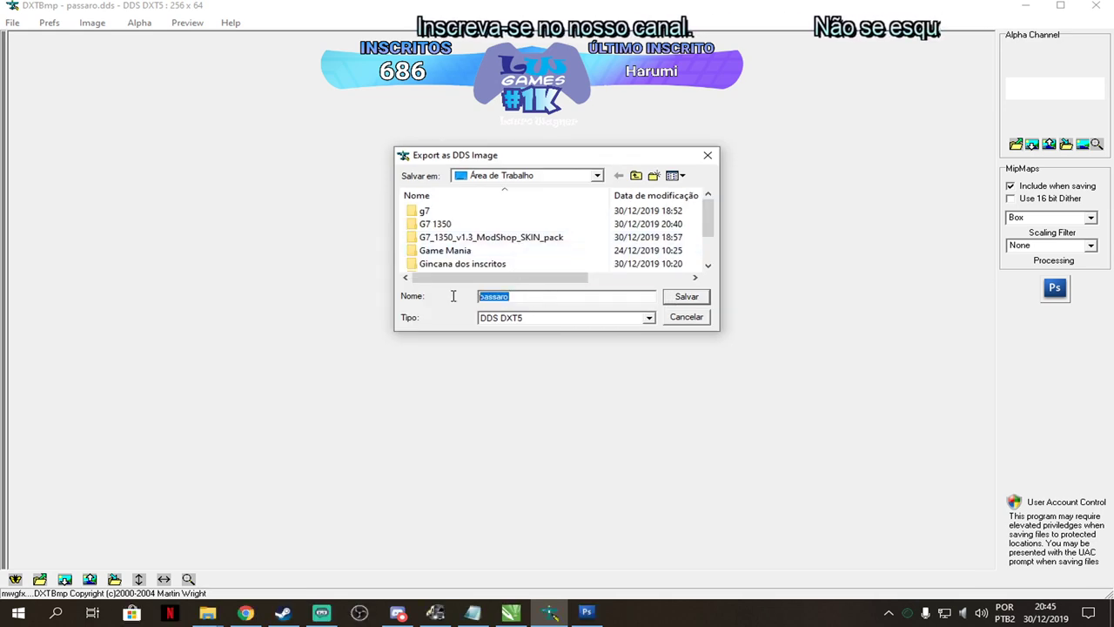
pyautogui.write('harumi')
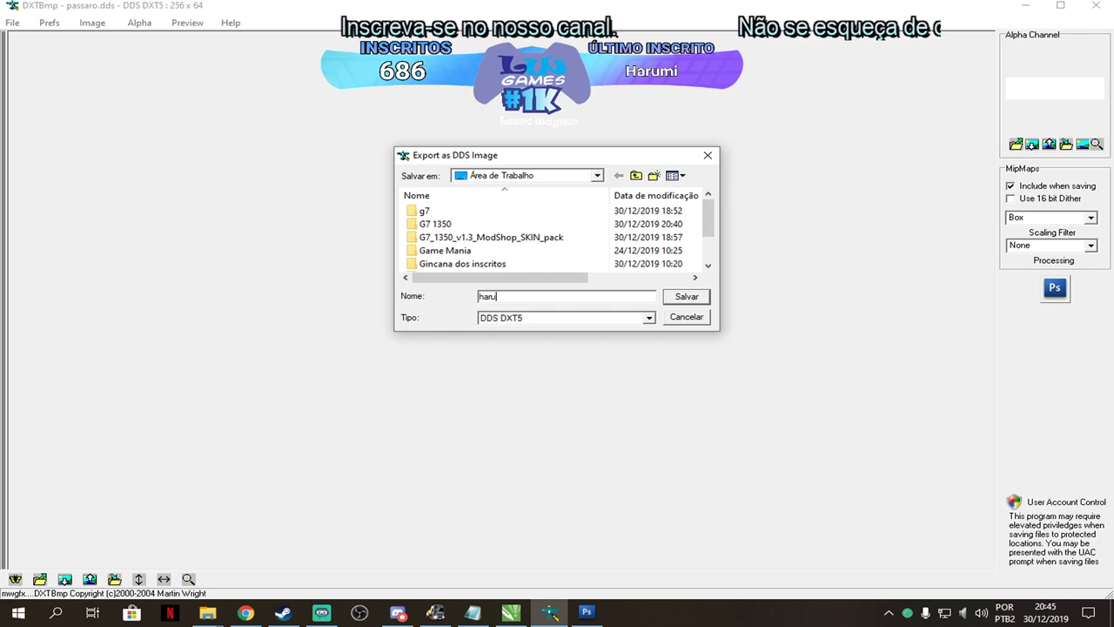
pyautogui.click(680, 298)
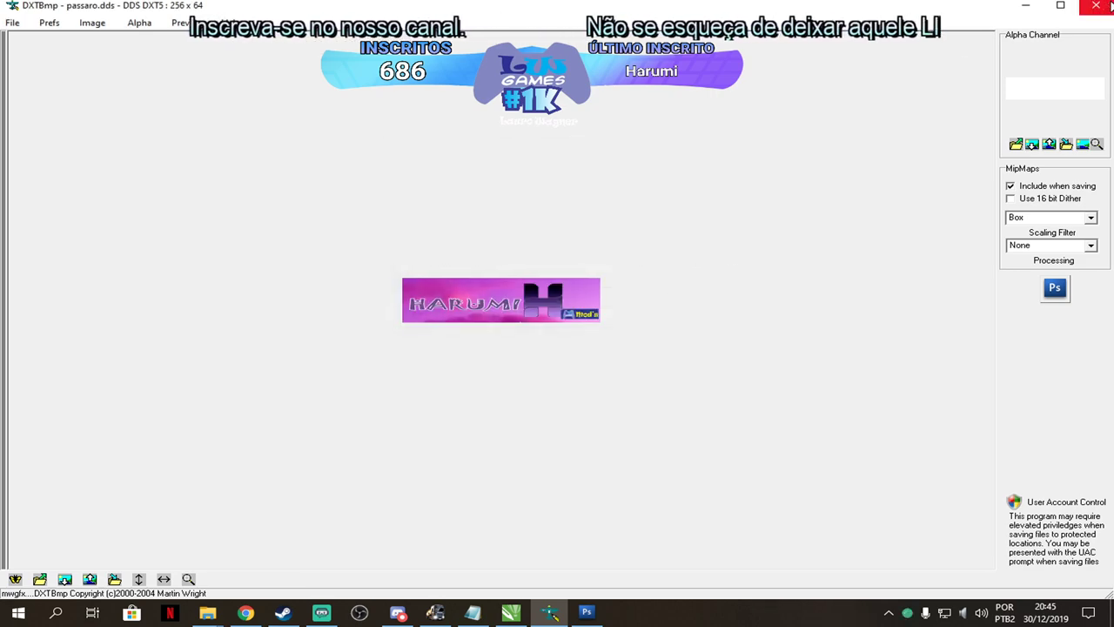
pyautogui.click(1096, 6)
# Rename the desktop's passaro MAT and TOBJ files to harumi, and move all three harumi files into the accessory folder.
pyautogui.moveTo(260, 233); pyautogui.dragTo(49, 302)
pyautogui.moveTo(29, 233); pyautogui.dragTo(29, 234)
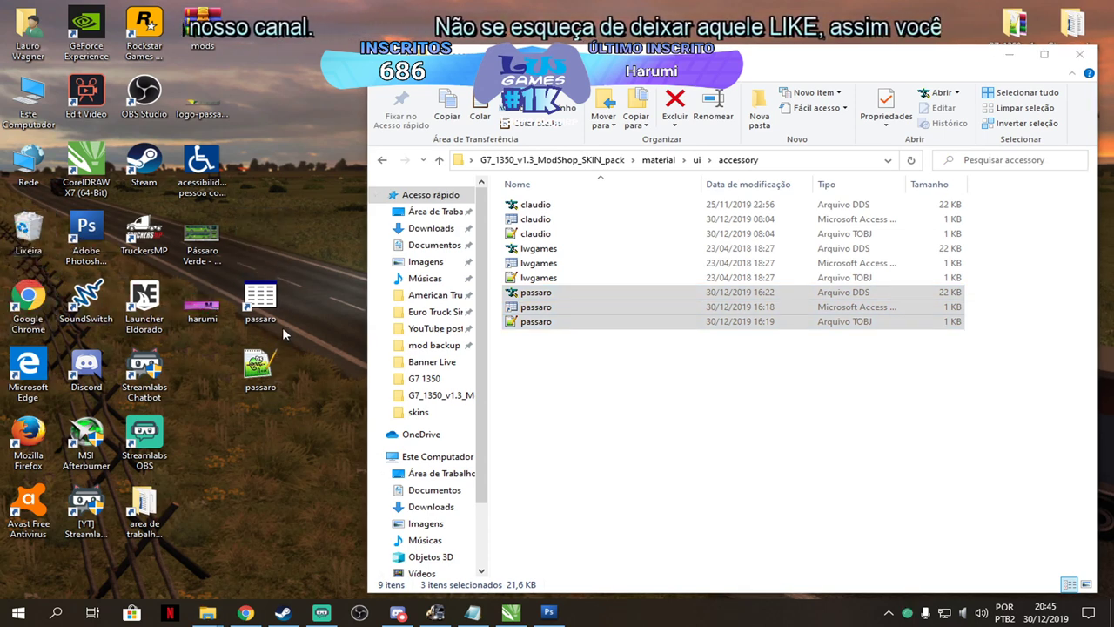
pyautogui.rightClick(261, 318)
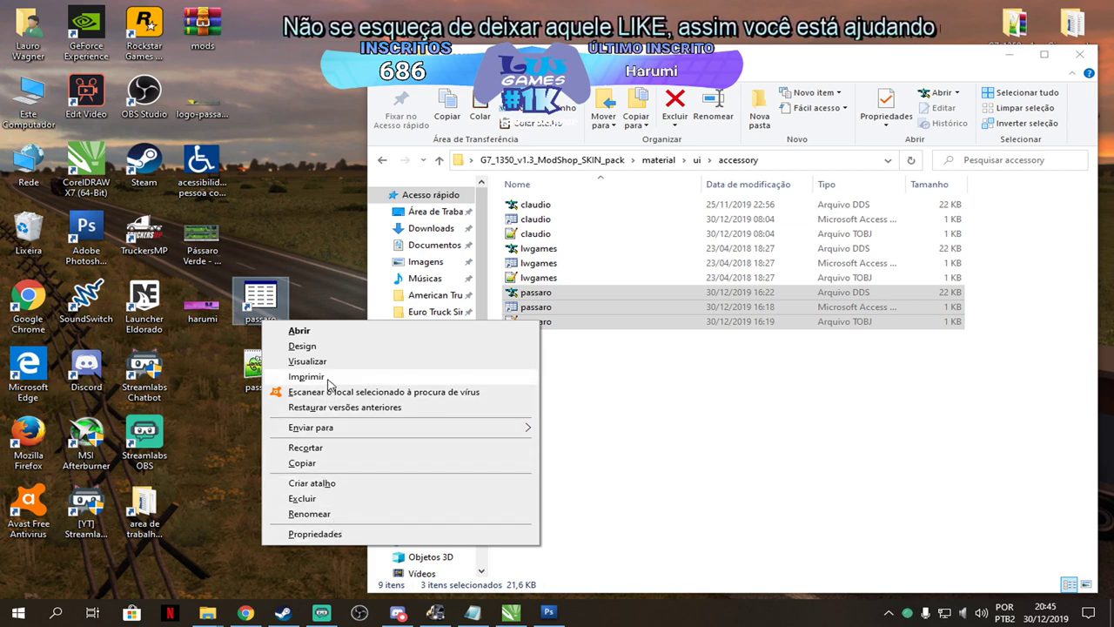
pyautogui.click(247, 325)
pyautogui.click(252, 318)
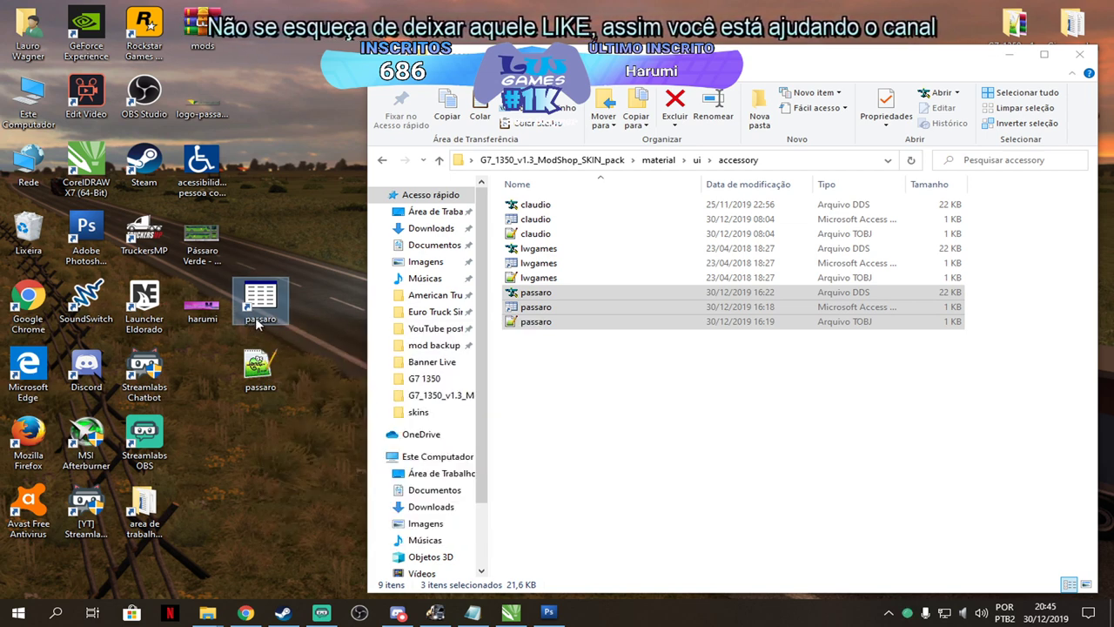
pyautogui.write('harumi')
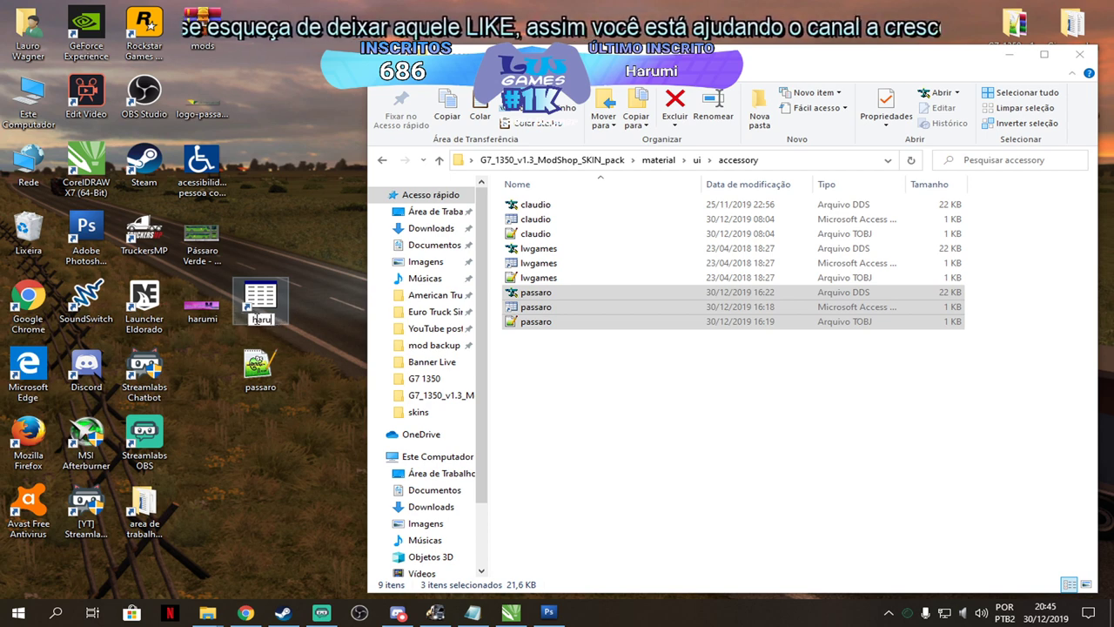
pyautogui.click(259, 383)
pyautogui.click(259, 388)
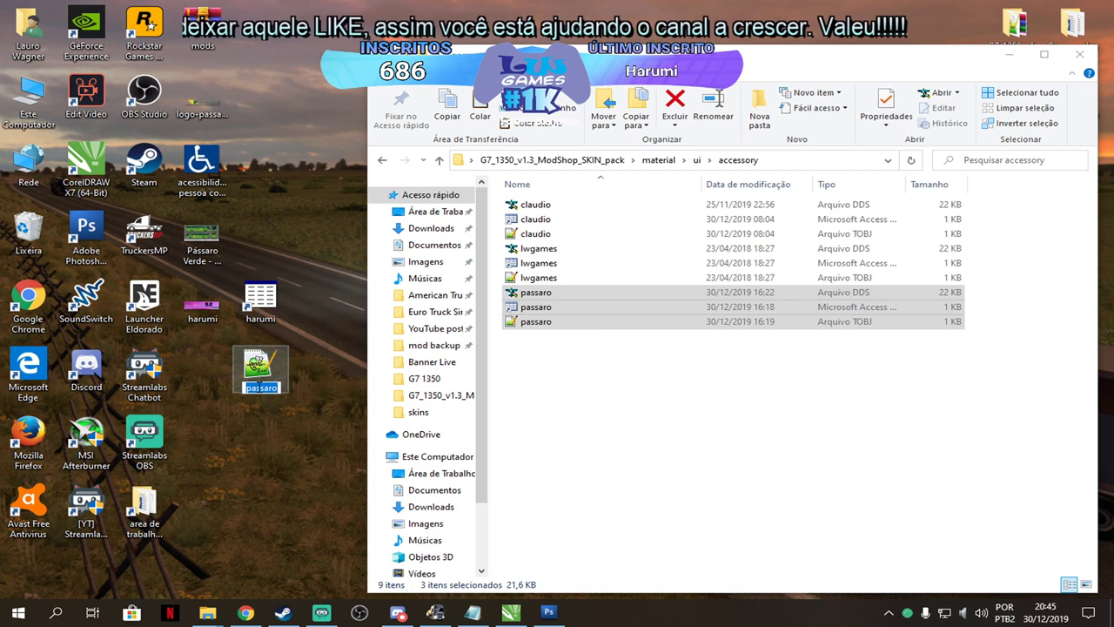
pyautogui.write('harumi')
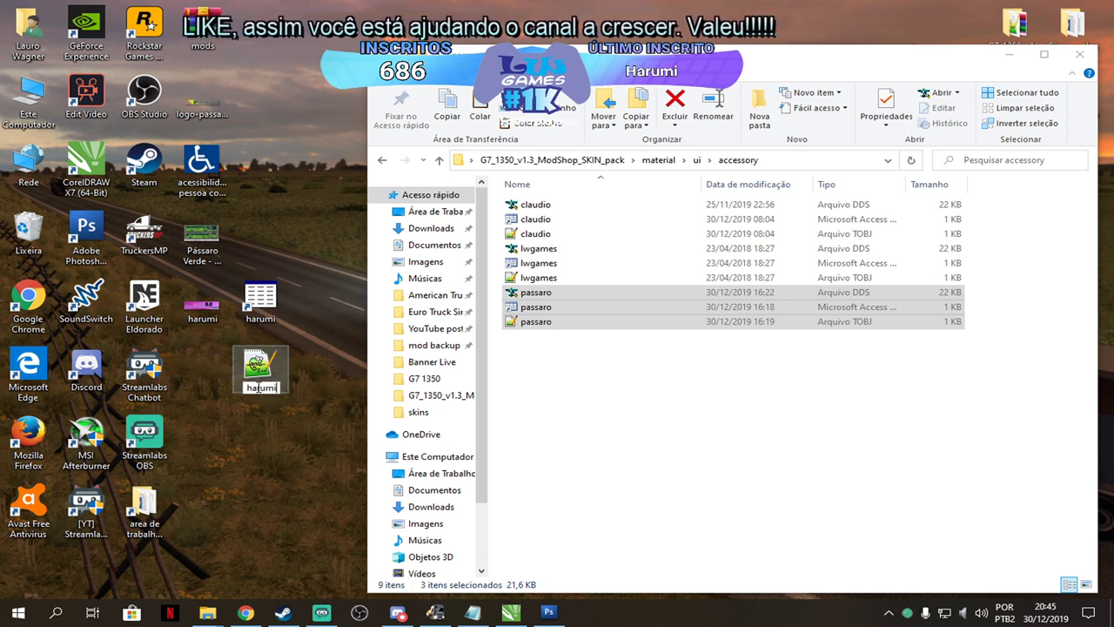
pyautogui.press('Return')
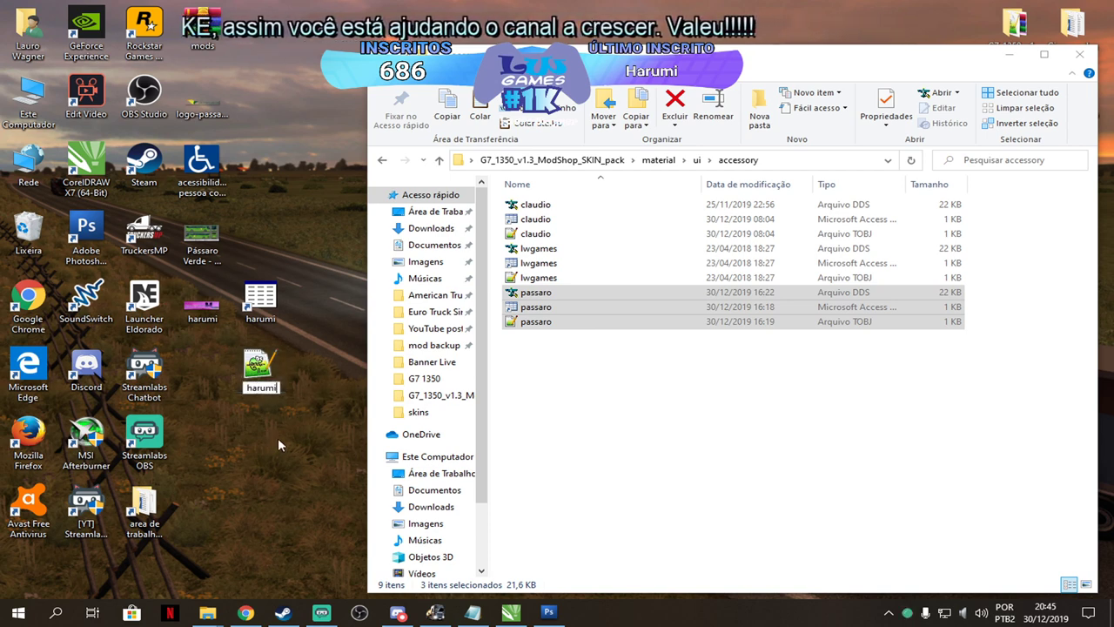
pyautogui.moveTo(315, 246); pyautogui.dragTo(577, 460)
pyautogui.keyDown('ctrl'); pyautogui.click(204, 305); pyautogui.keyUp('ctrl')
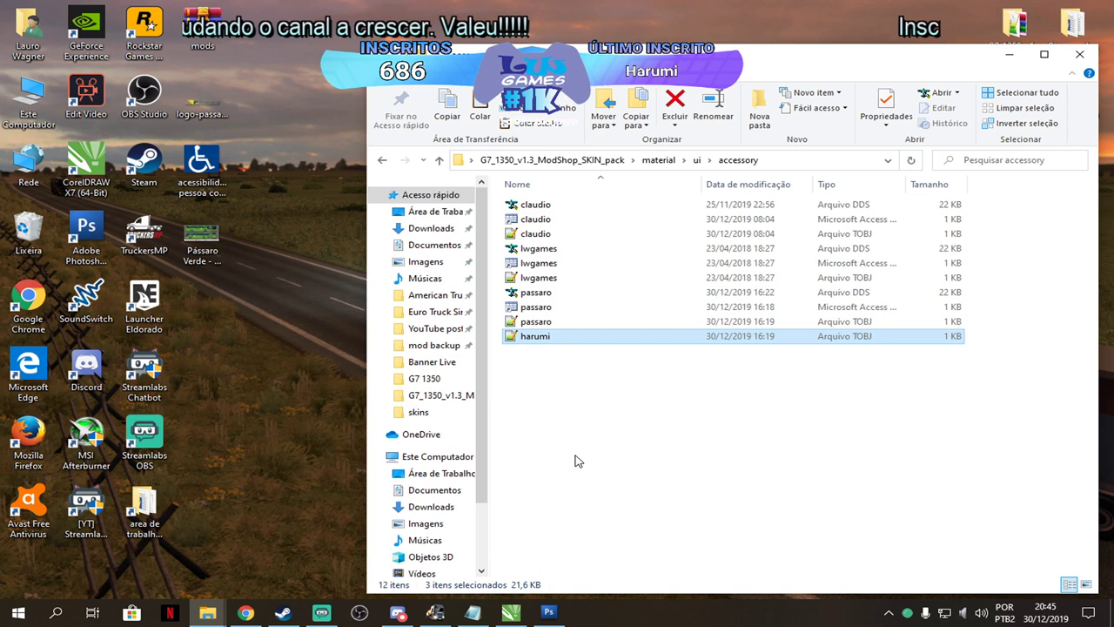
# In Notepad++, point harumi.mat to harumi.tobj and harumi.tobj to /material/ui/accessory/harumi.dds, and save the files.
pyautogui.click(551, 336)
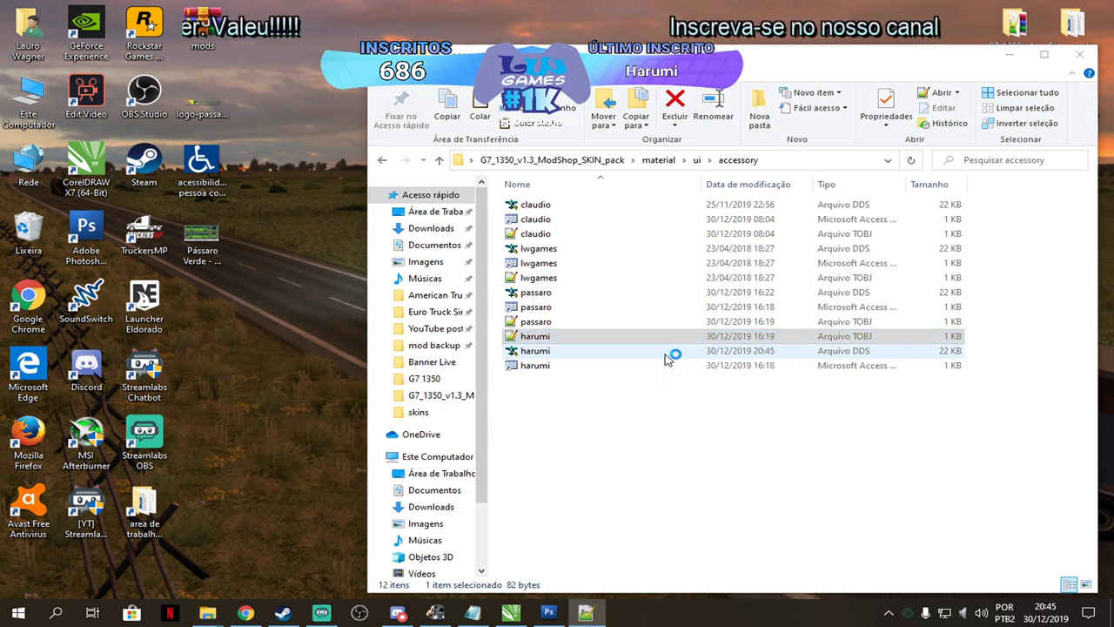
pyautogui.click(534, 365)
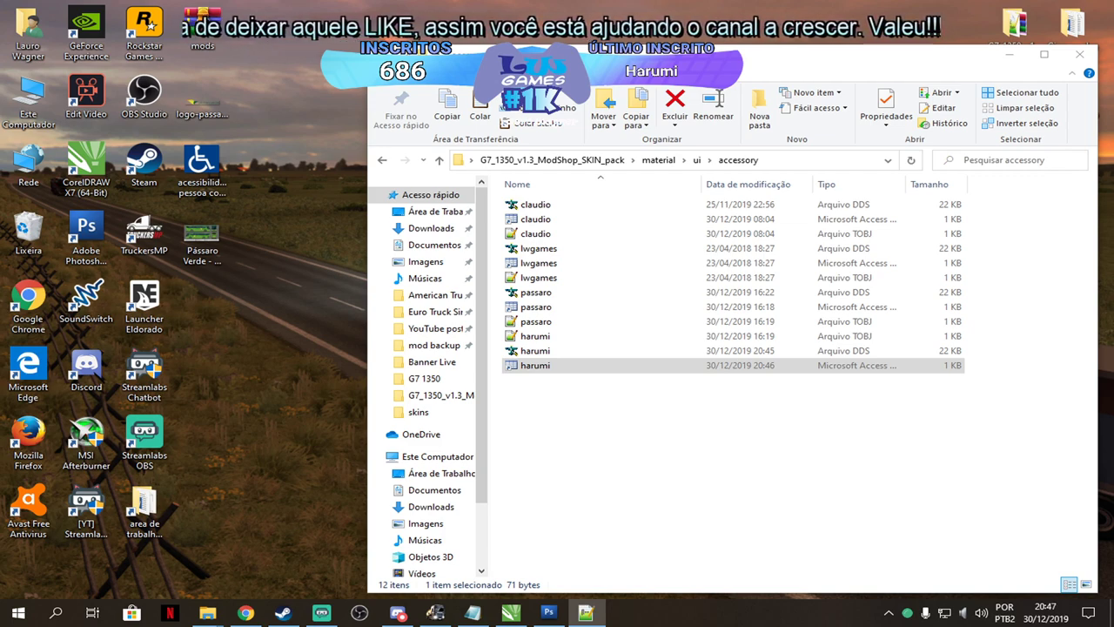
pyautogui.hotkey('alt', 'Tab')
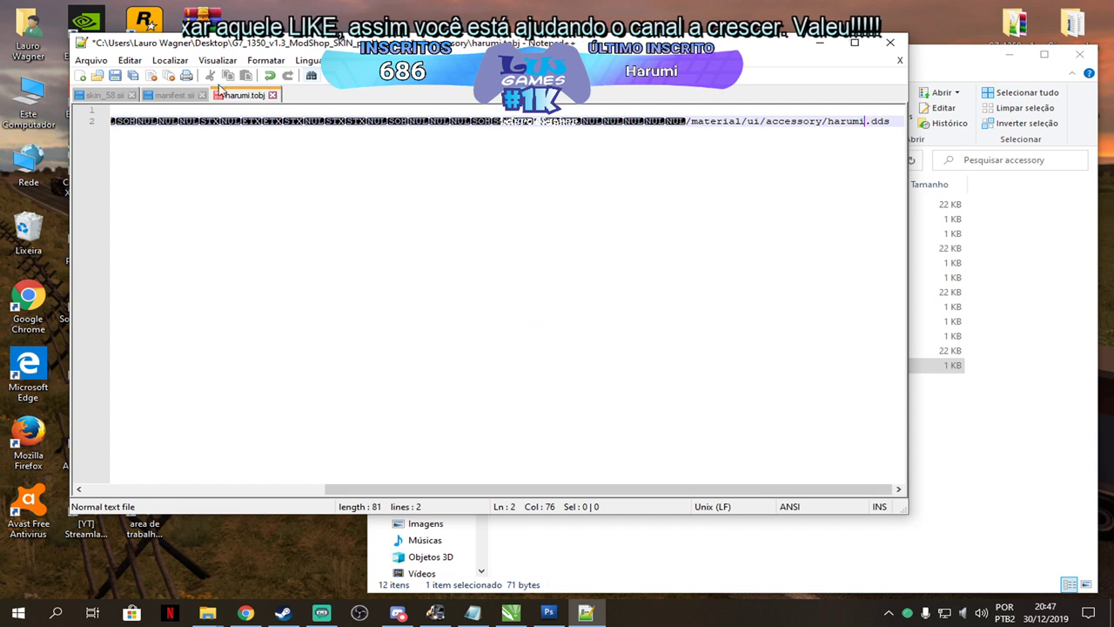
pyautogui.click(115, 76)
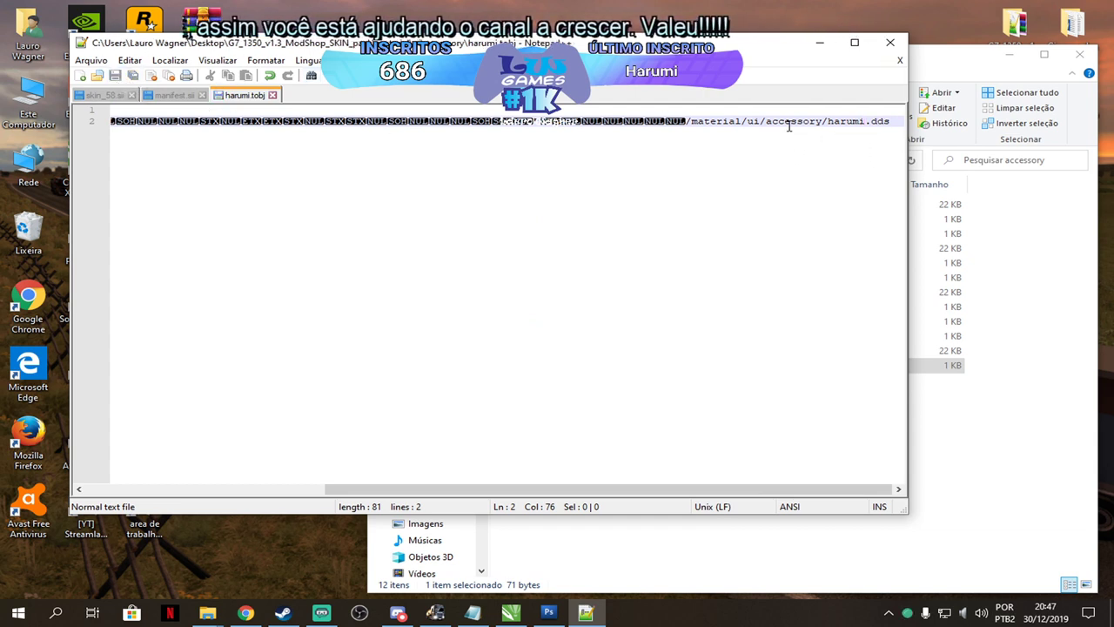
pyautogui.moveTo(828, 122); pyautogui.dragTo(866, 123)
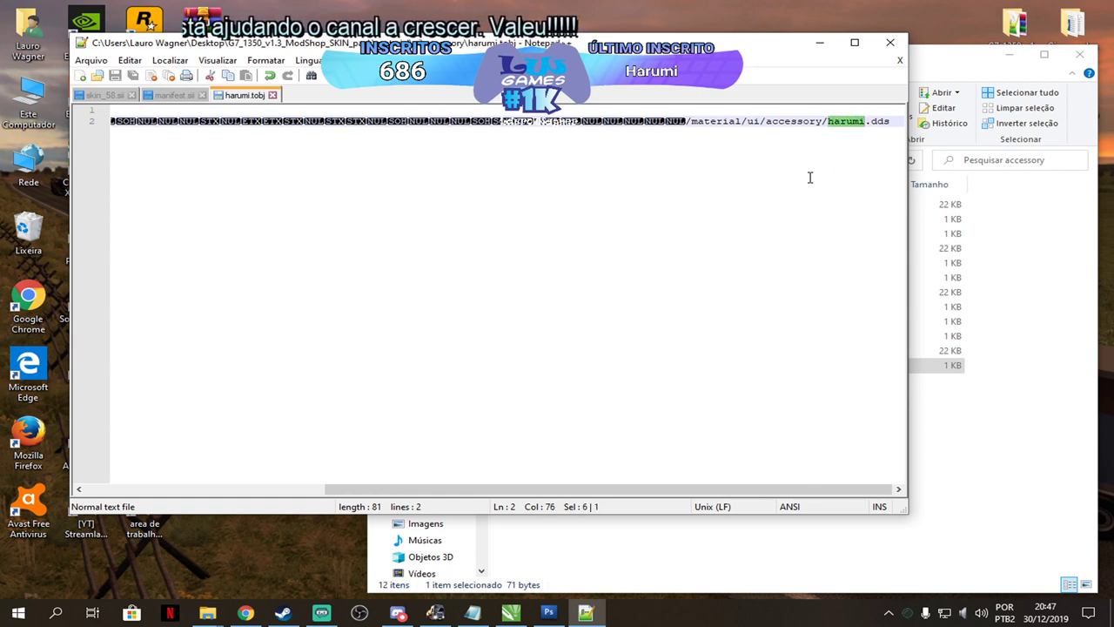
pyautogui.click(899, 50)
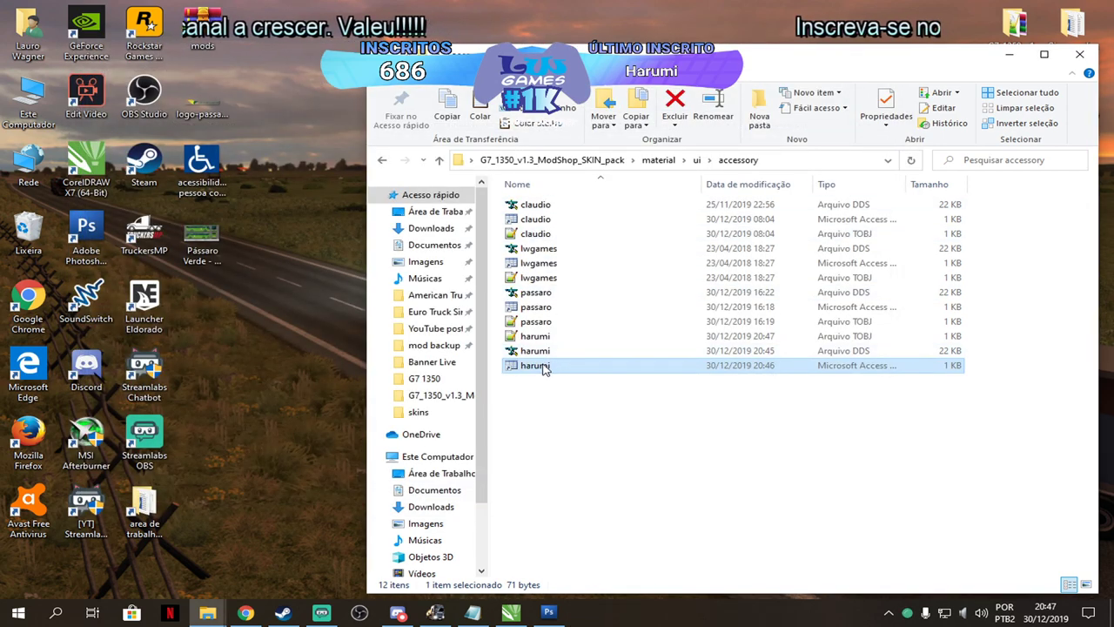
# Reopen harumi.tobj and harumi.mat to check their file references, and close all files and Notepad++.
pyautogui.moveTo(553, 385); pyautogui.dragTo(580, 342)
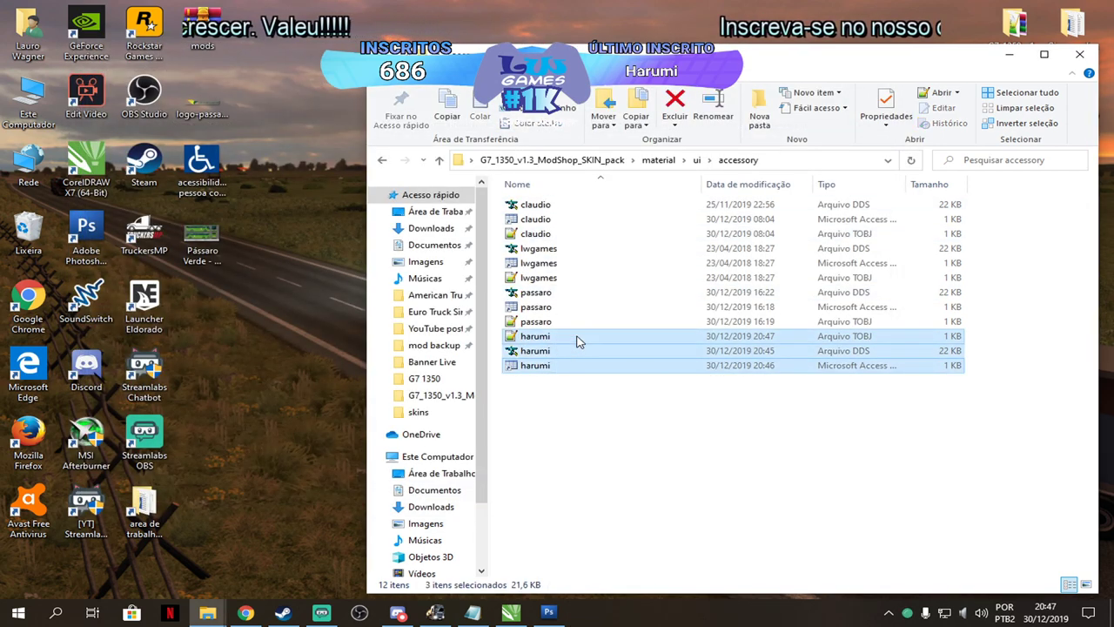
pyautogui.click(554, 340)
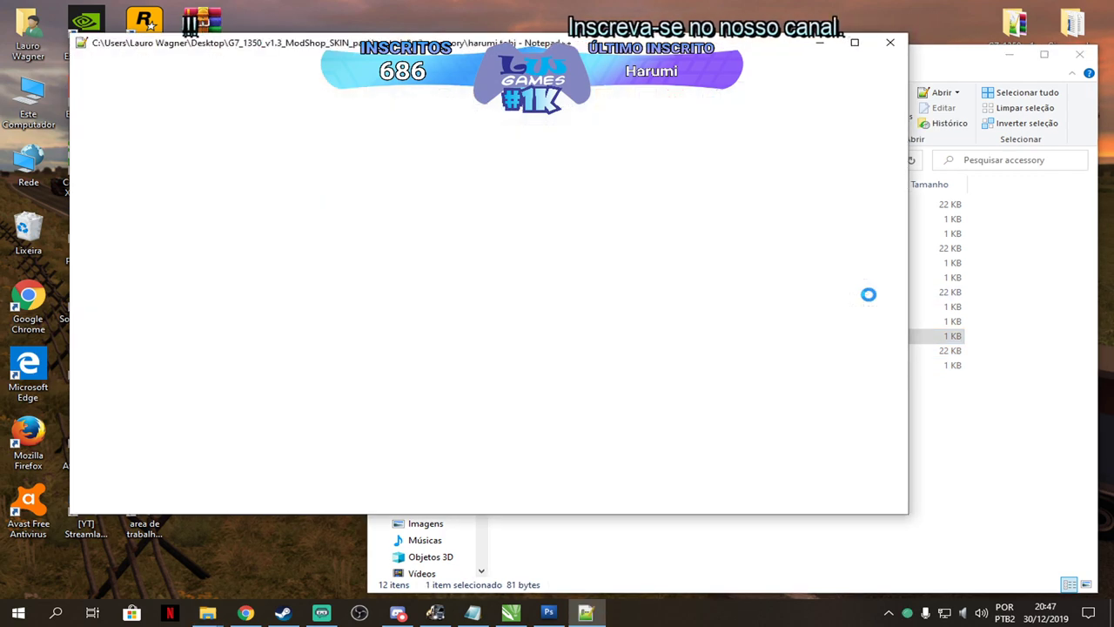
pyautogui.click(973, 410)
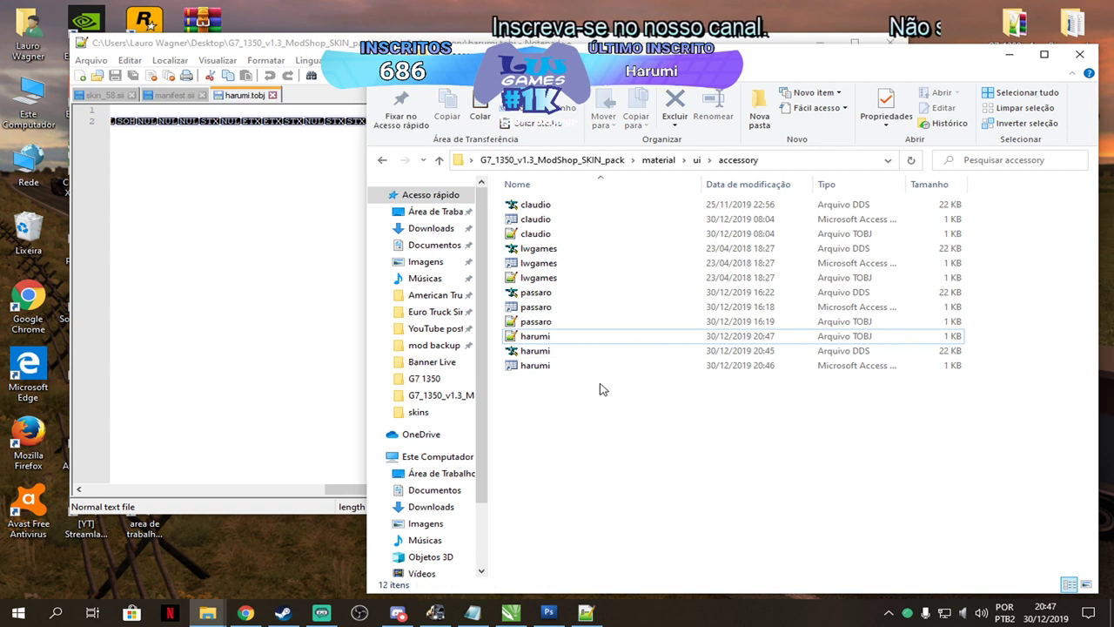
pyautogui.click(648, 366)
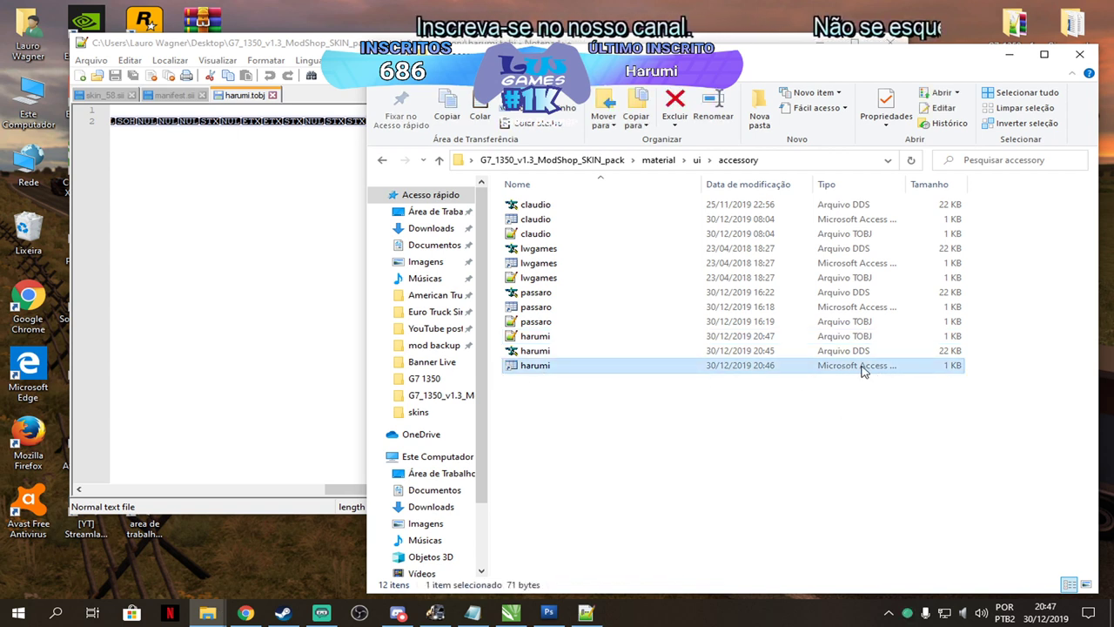
pyautogui.moveTo(618, 372); pyautogui.dragTo(237, 302)
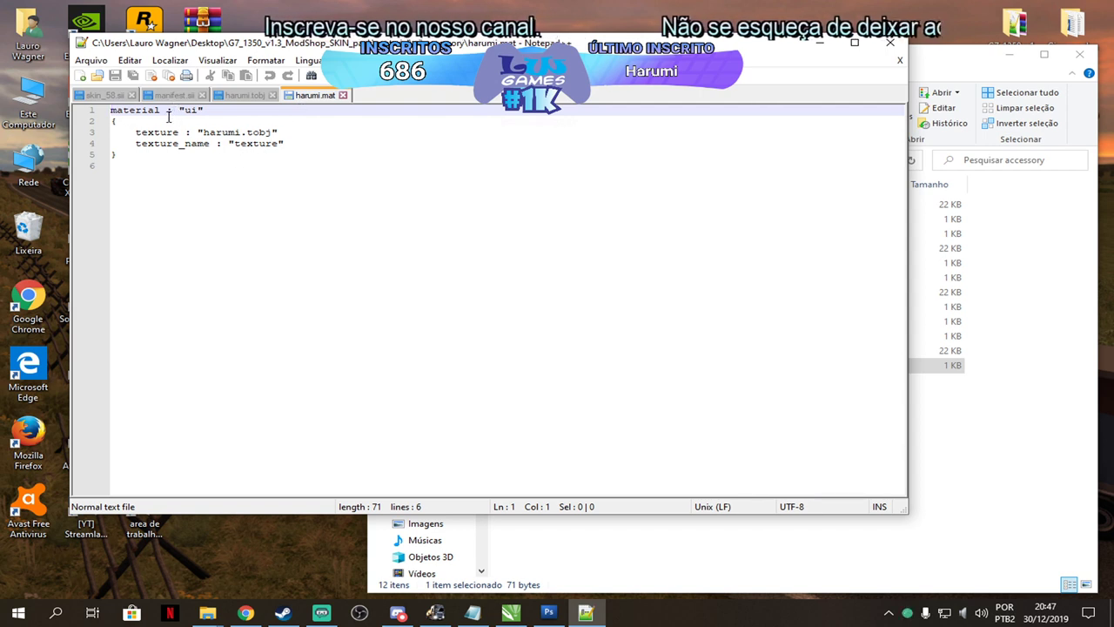
pyautogui.click(202, 132)
pyautogui.moveTo(202, 133); pyautogui.dragTo(243, 130)
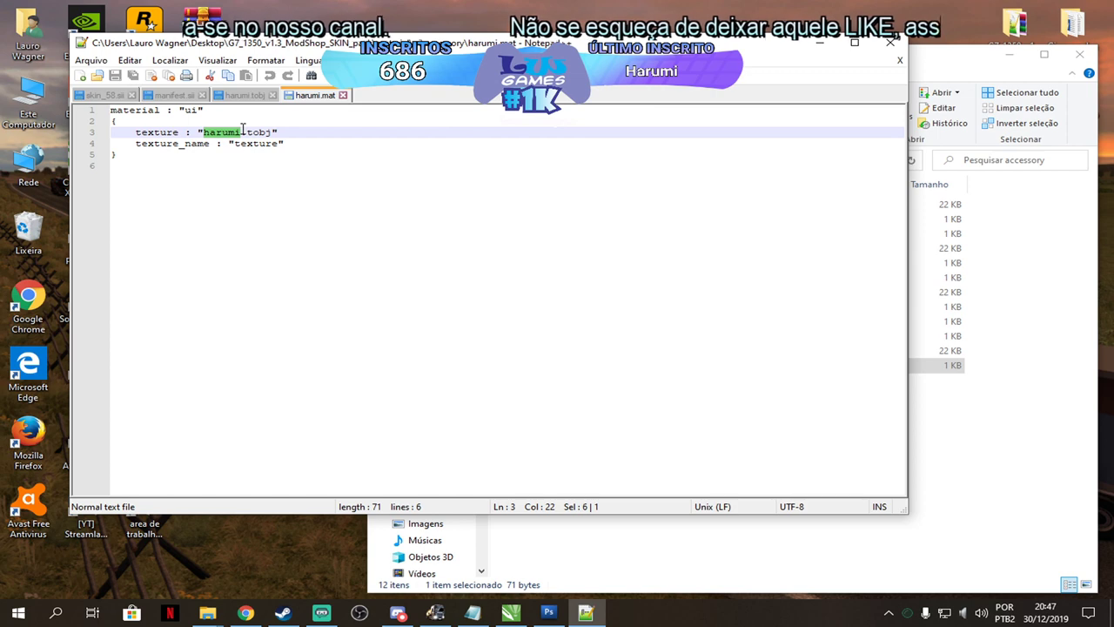
pyautogui.click(901, 61)
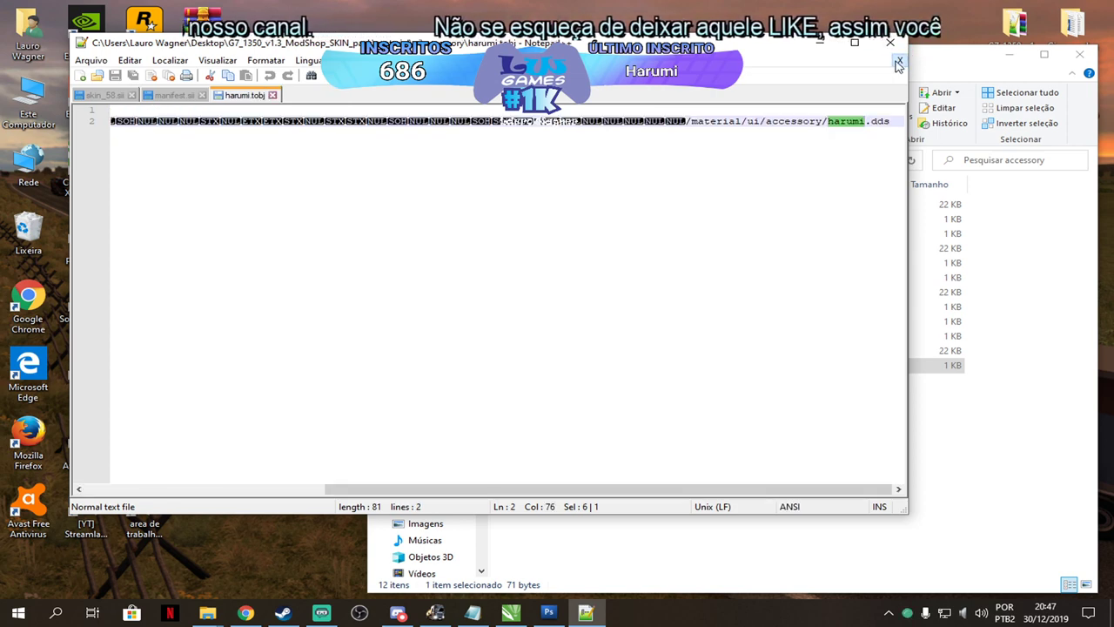
pyautogui.click(901, 61)
pyautogui.click(901, 61)
pyautogui.click(901, 61)
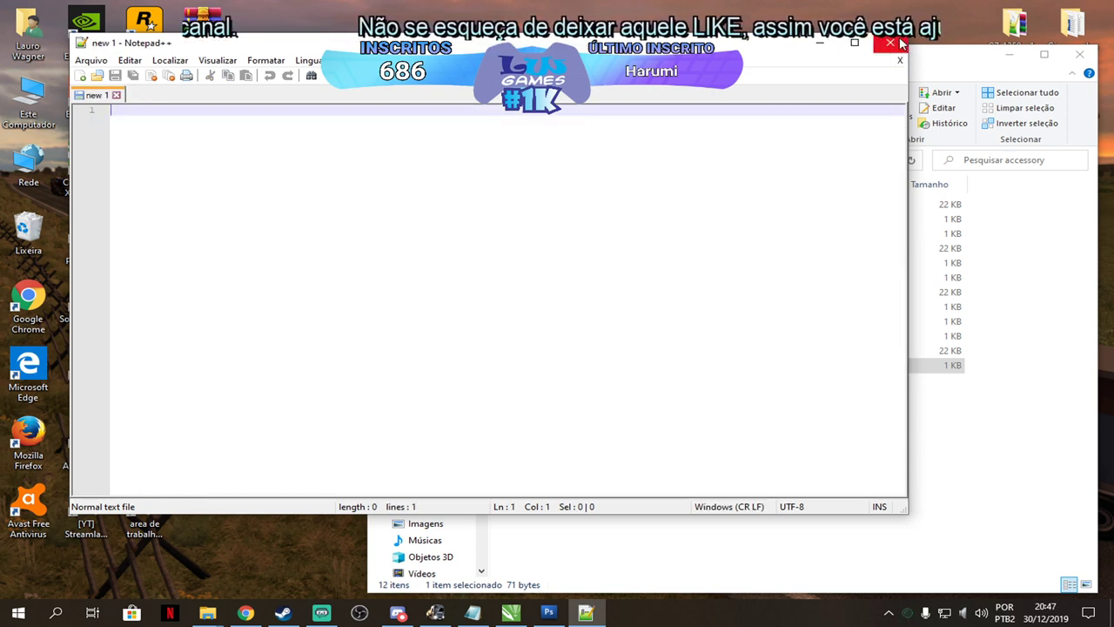
pyautogui.click(889, 45)
pyautogui.click(611, 420)
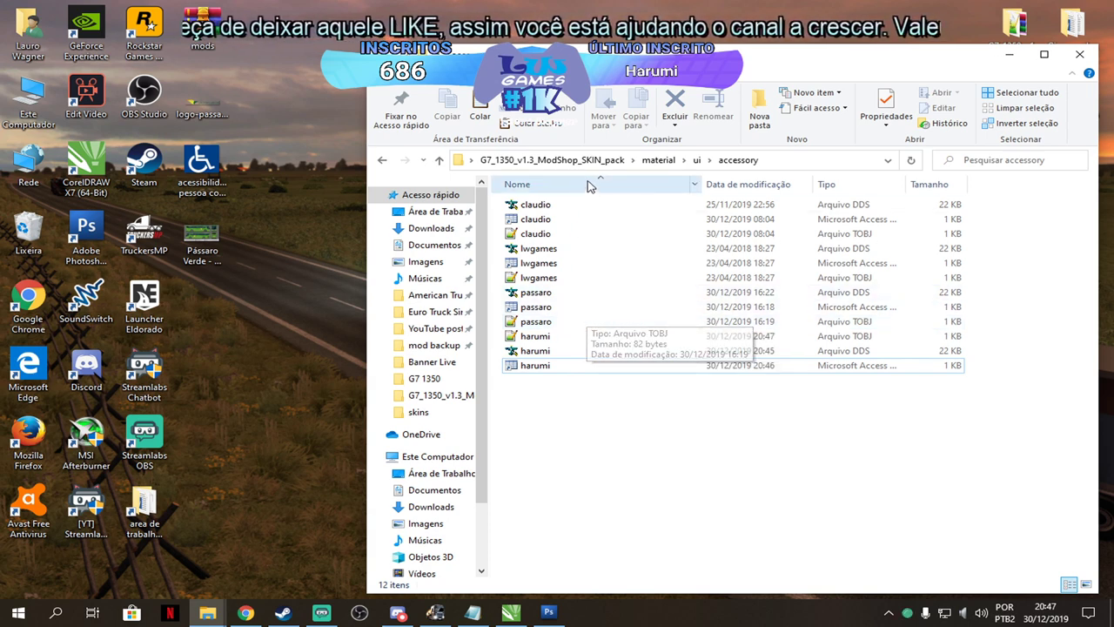
# Open the mod's paint_job folder under def/vehicle/truck/g7.1350.volvoms.
pyautogui.click(557, 160)
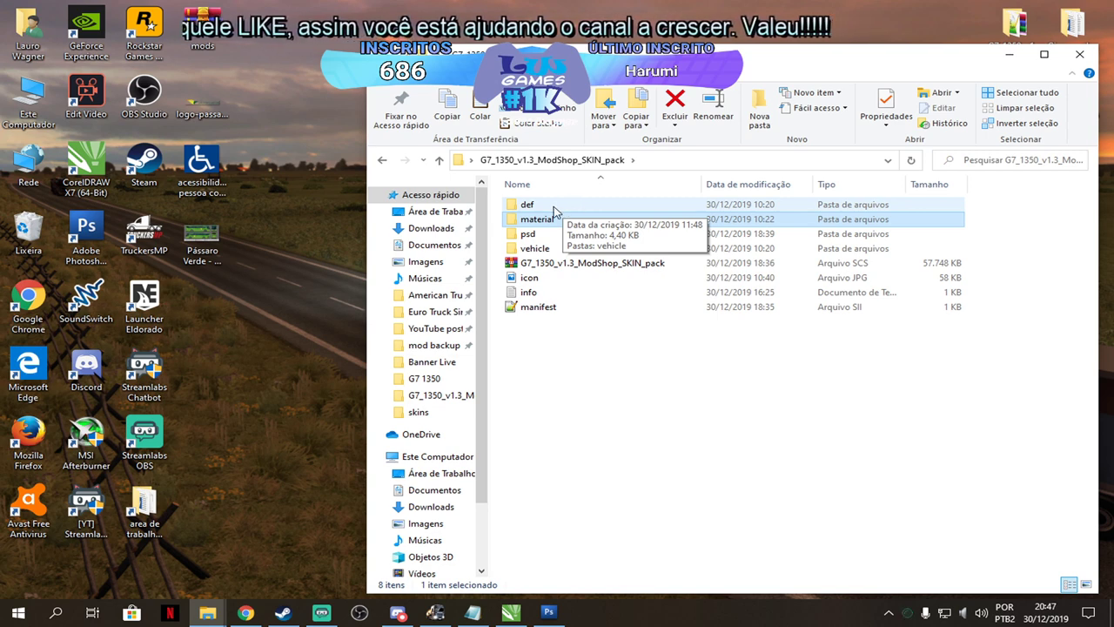
pyautogui.doubleClick(554, 207)
pyautogui.doubleClick(554, 209)
pyautogui.doubleClick(555, 209)
pyautogui.doubleClick(554, 209)
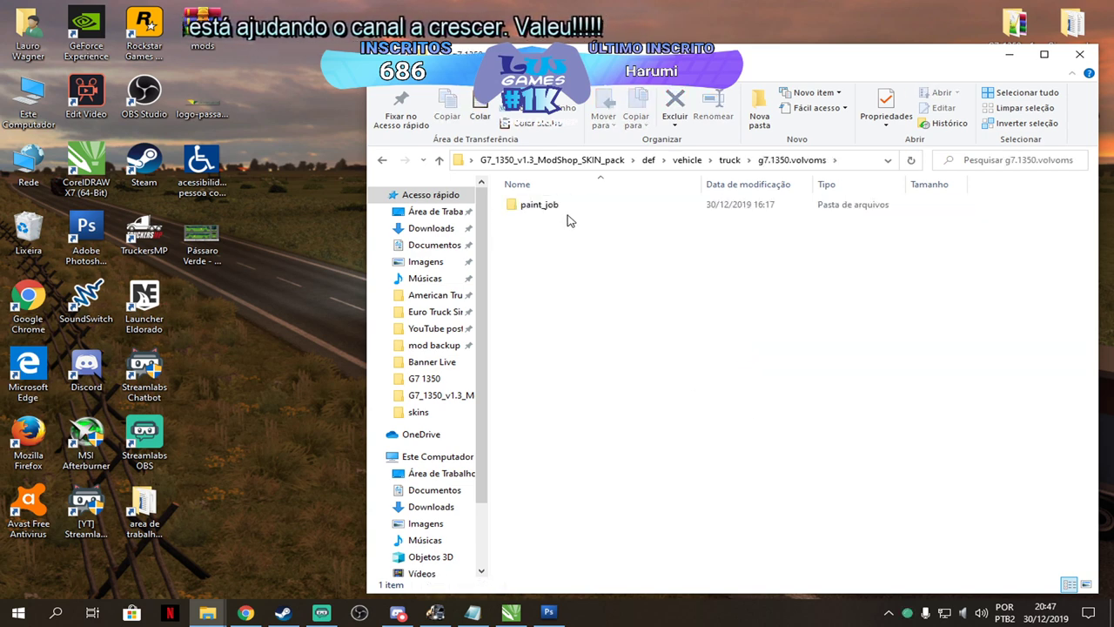
pyautogui.doubleClick(568, 209)
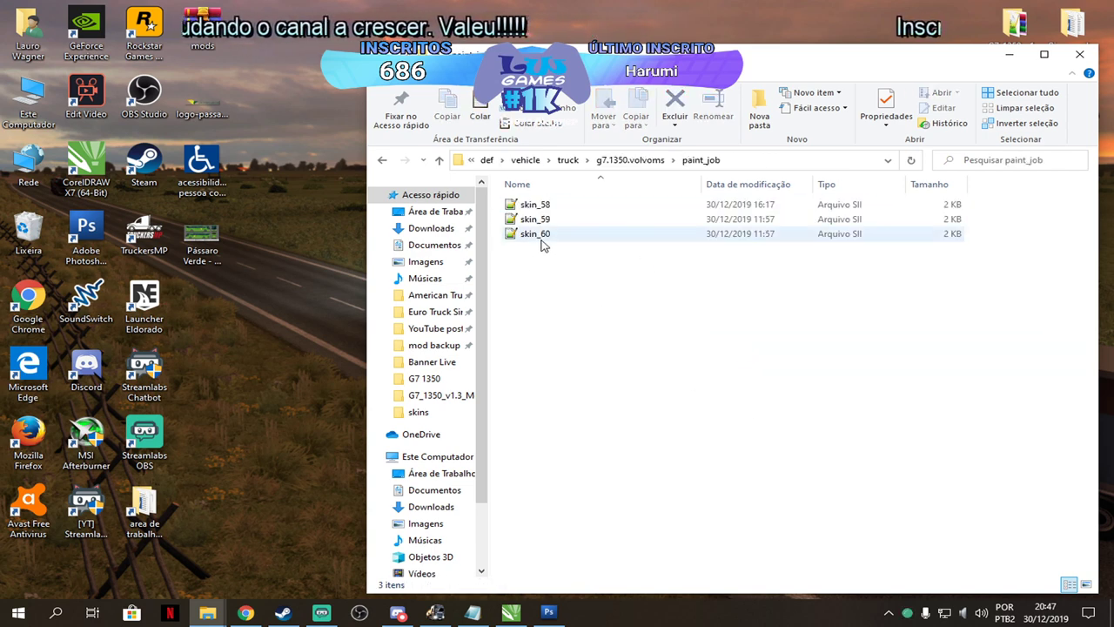
# Copy the skin_58 paint job file from the paint_job folder to the desktop.
pyautogui.click(544, 233)
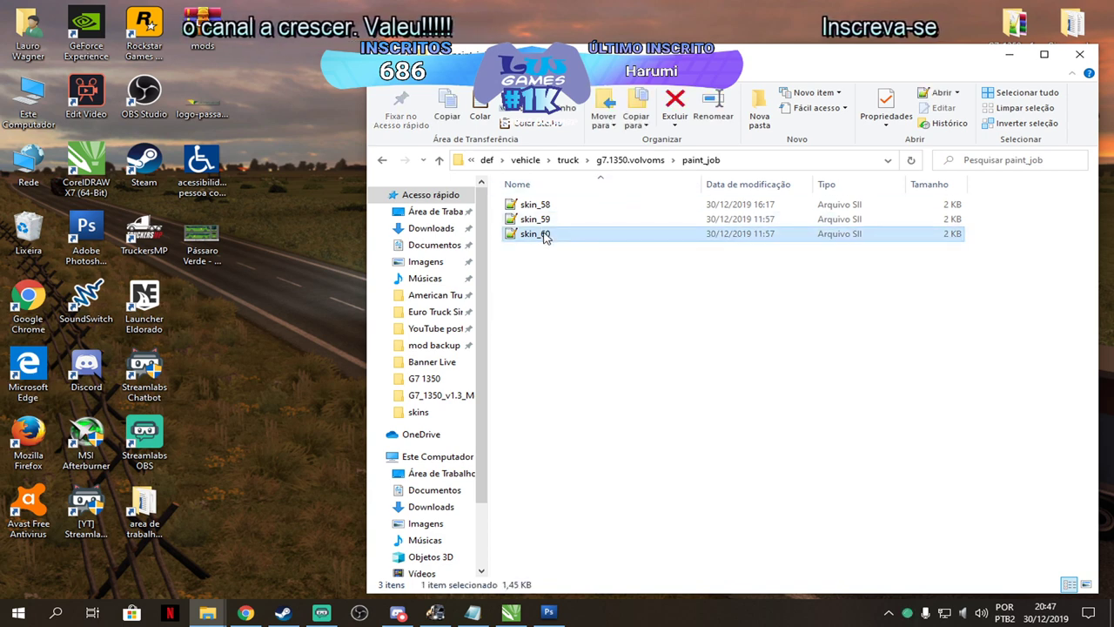
pyautogui.click(551, 207)
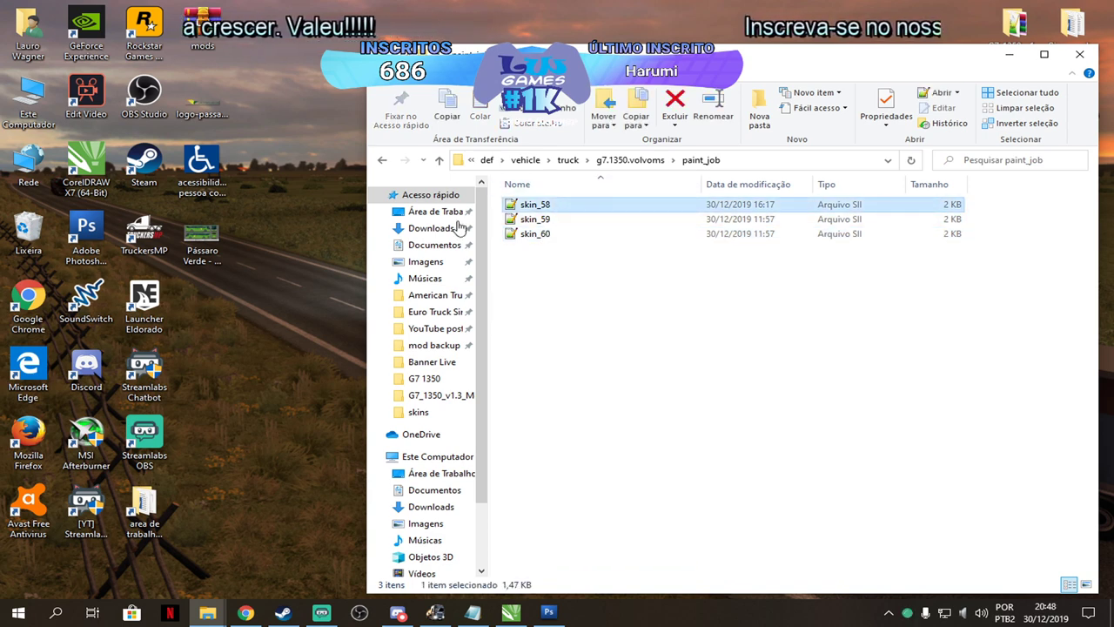
pyautogui.click(244, 316)
pyautogui.hotkey('ctrl', 'v')
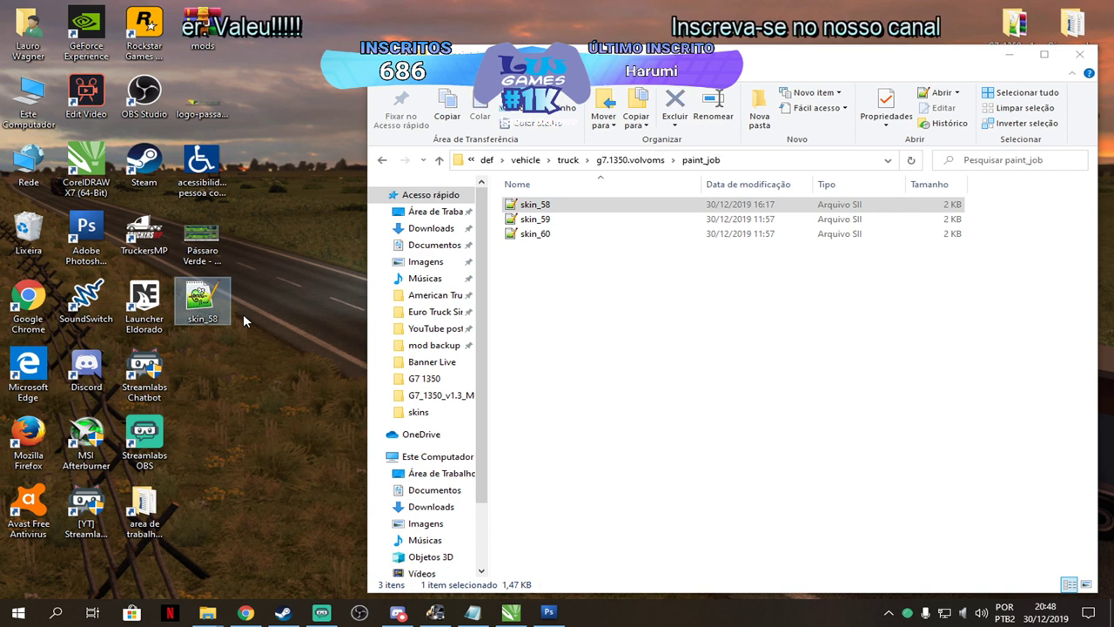
# Rename the desktop copy as skin_57 and move it into the paint_job folder.
pyautogui.click(213, 322)
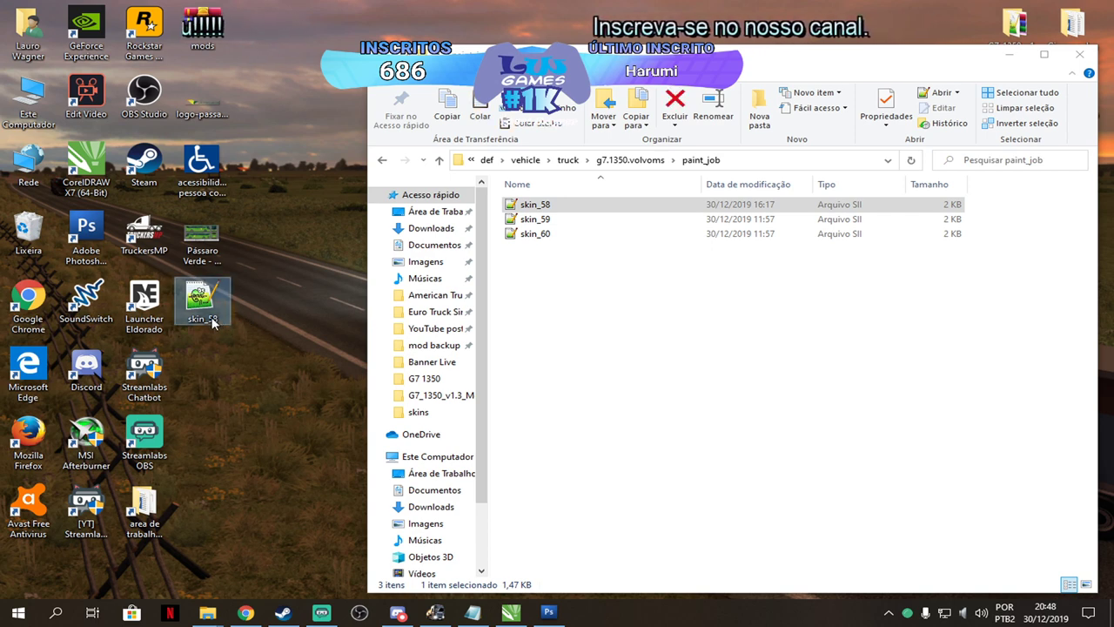
pyautogui.click(213, 319)
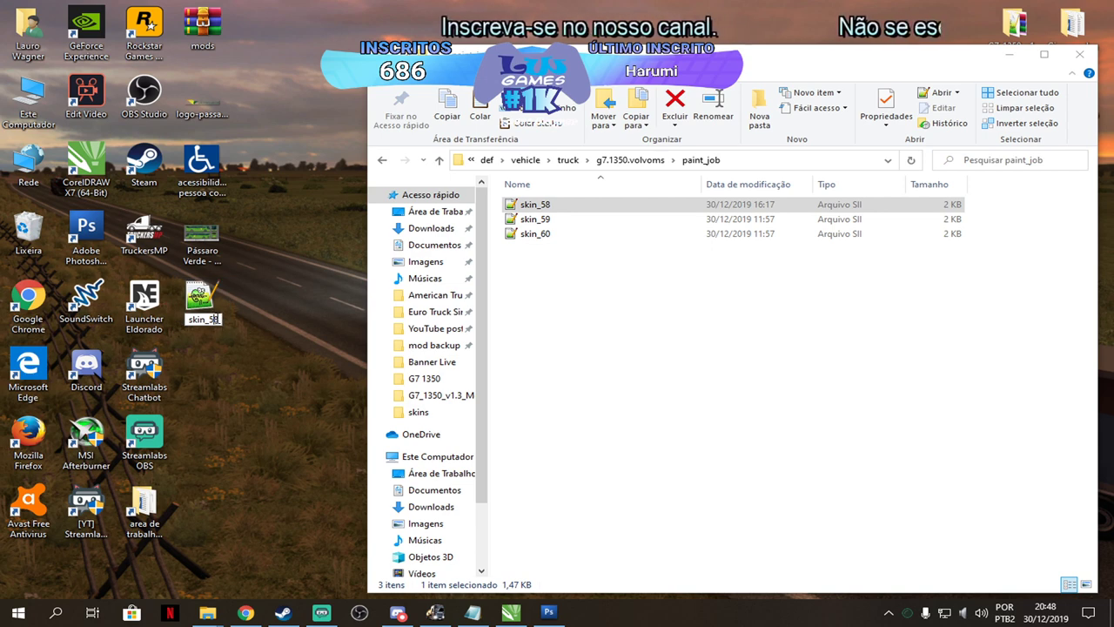
pyautogui.press('BackSpace')
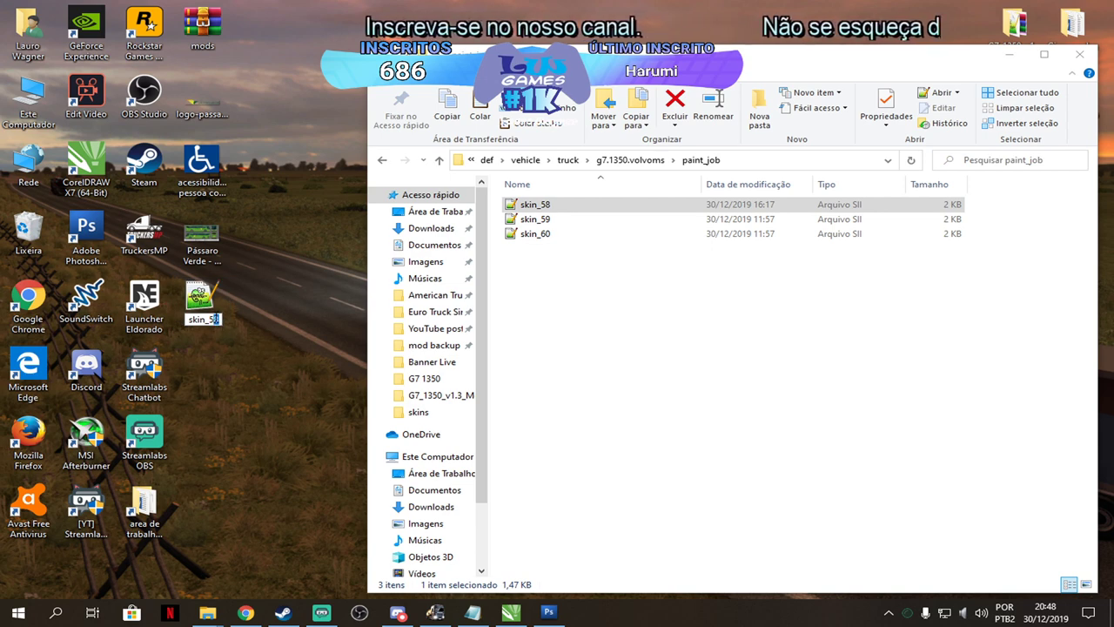
pyautogui.write('7')
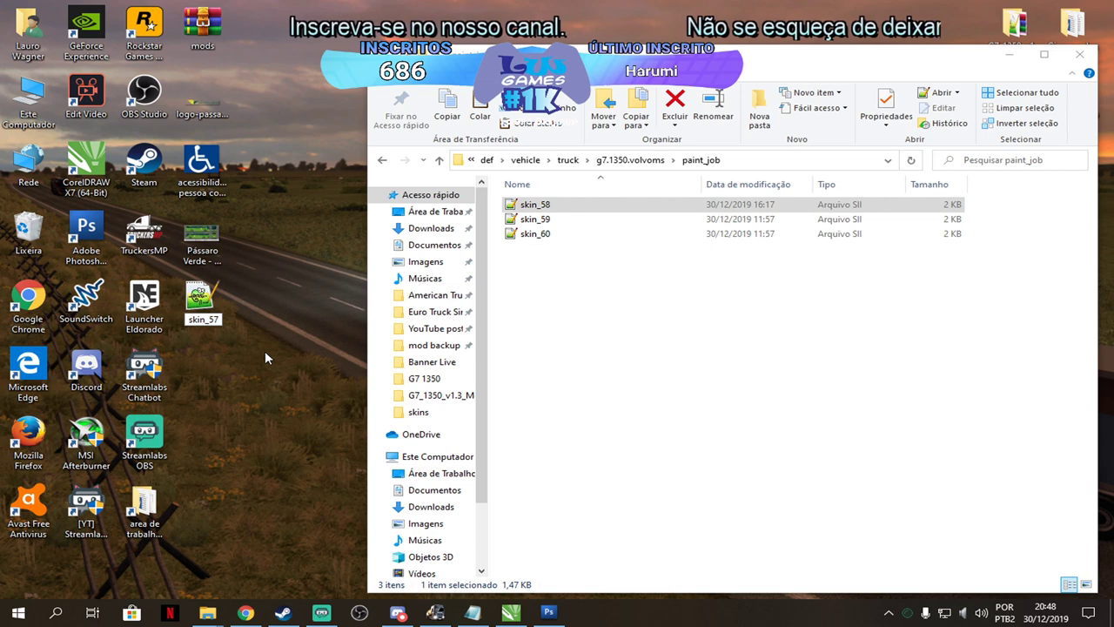
pyautogui.moveTo(201, 298); pyautogui.dragTo(557, 312)
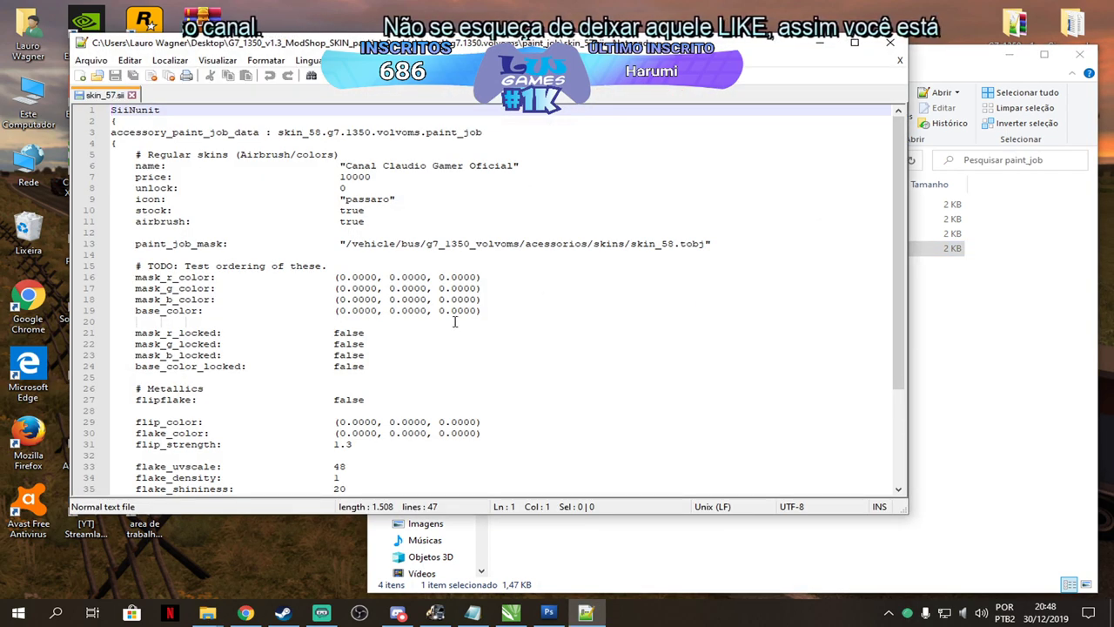
# In skin_57.sii in Notepad++, set both the icon and the name of the paint job to "Harumi".
pyautogui.moveTo(344, 200); pyautogui.dragTo(393, 200)
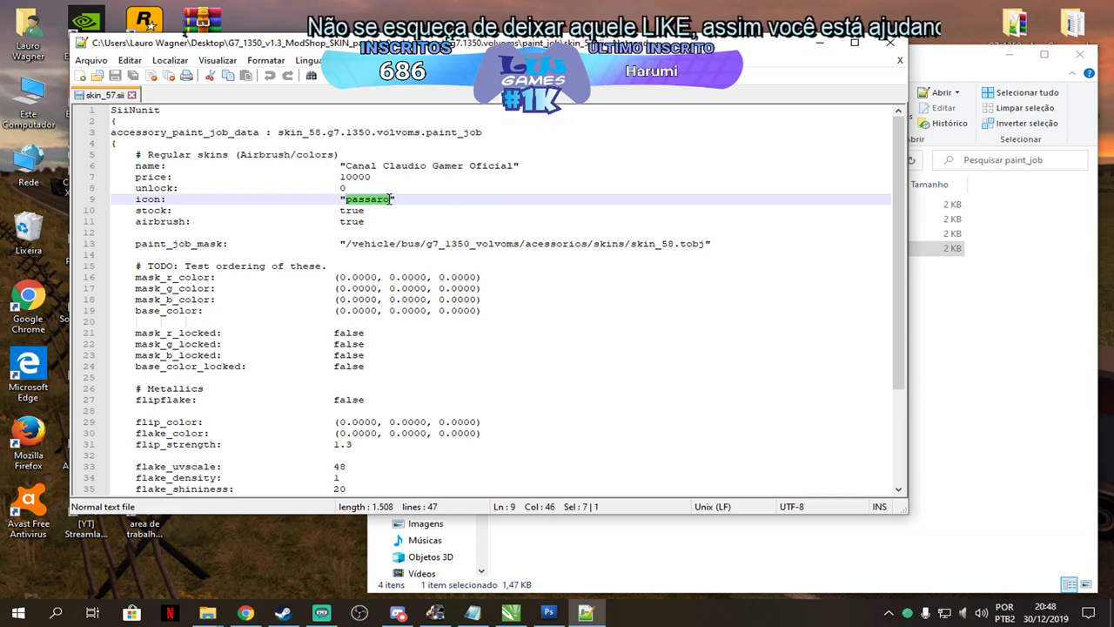
pyautogui.write('Harumi')
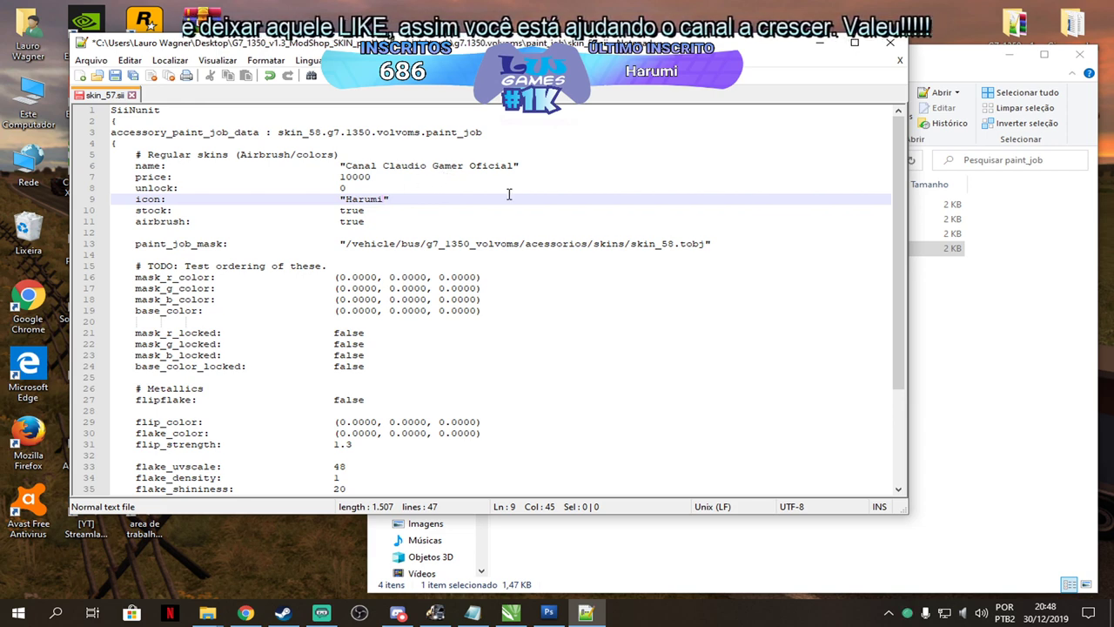
pyautogui.press('End')
pyautogui.moveTo(385, 165); pyautogui.dragTo(512, 172)
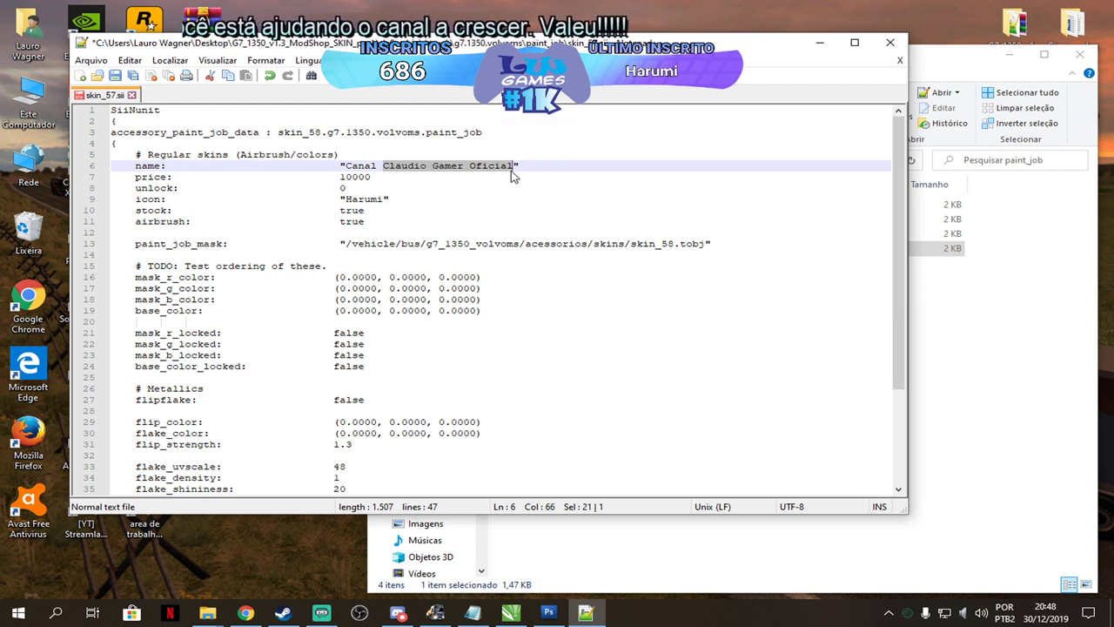
pyautogui.press('BackSpace')
pyautogui.press('BackSpace')
pyautogui.press('BackSpace')
pyautogui.press('BackSpace')
pyautogui.press('BackSpace')
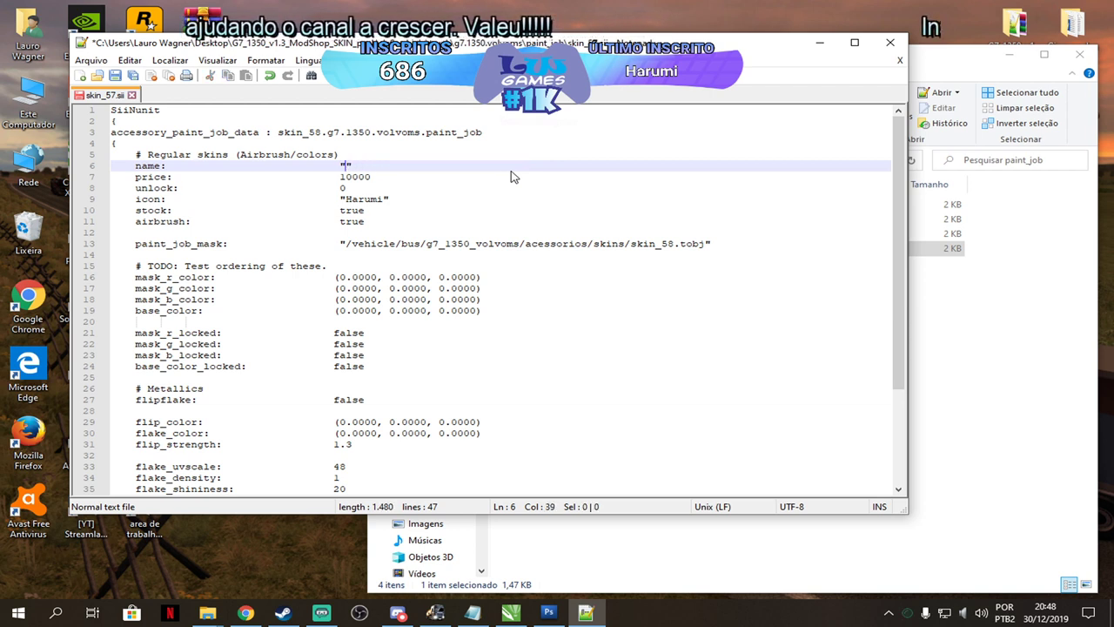
pyautogui.write('Harumi')
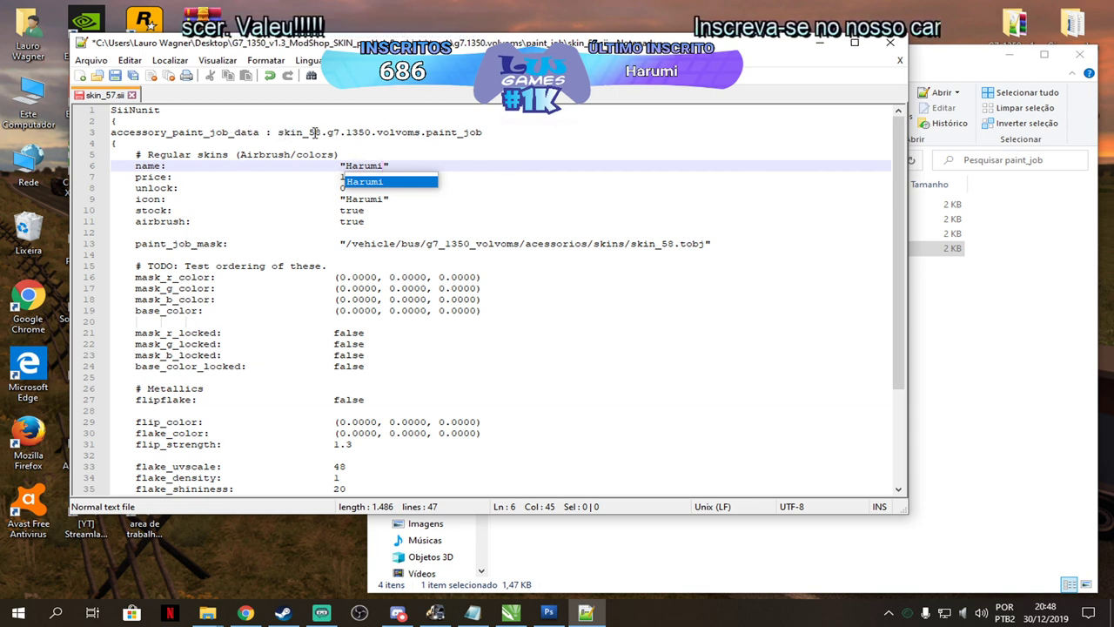
# Change the skin number to 57 in the accessory_paint_job_data line and in the paint_job_mask path.
pyautogui.moveTo(314, 135); pyautogui.dragTo(320, 135)
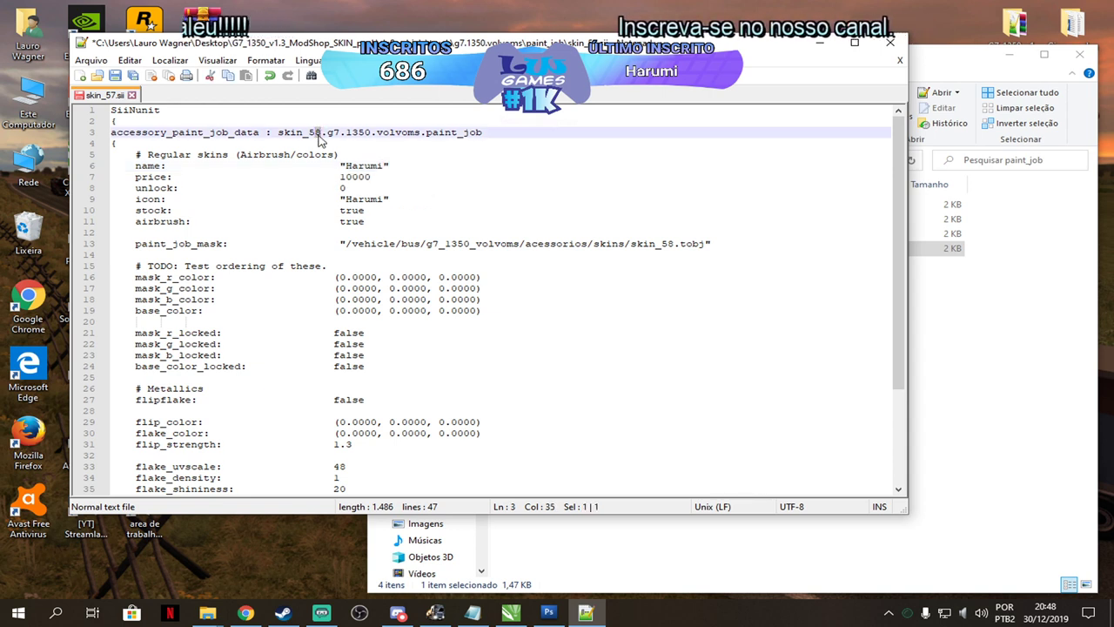
pyautogui.write('7')
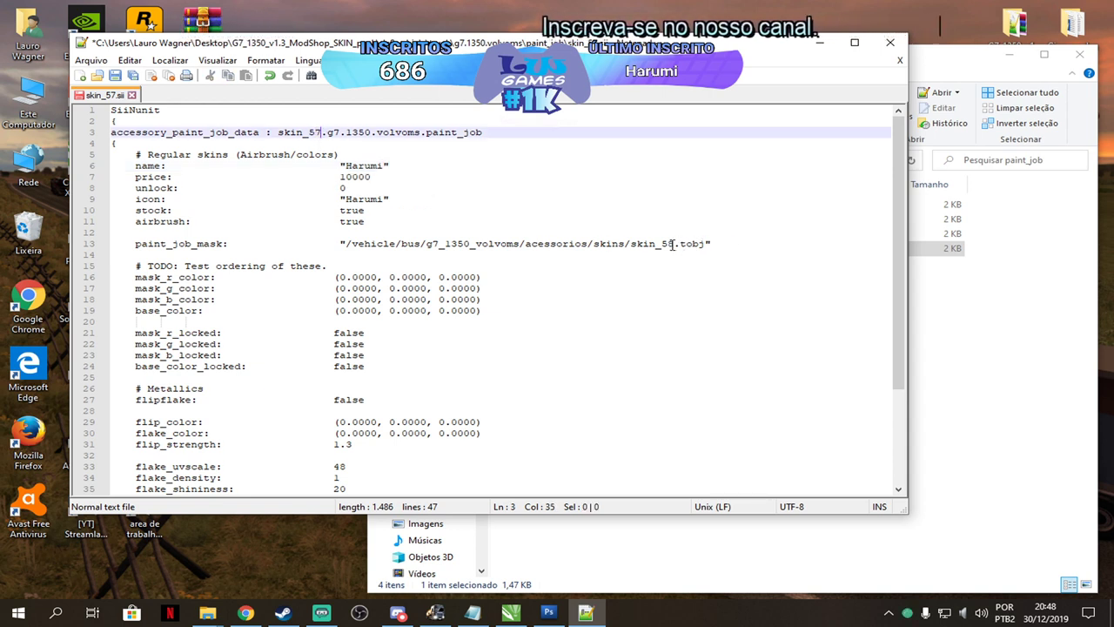
pyautogui.moveTo(665, 245); pyautogui.dragTo(673, 245)
pyautogui.write('7')
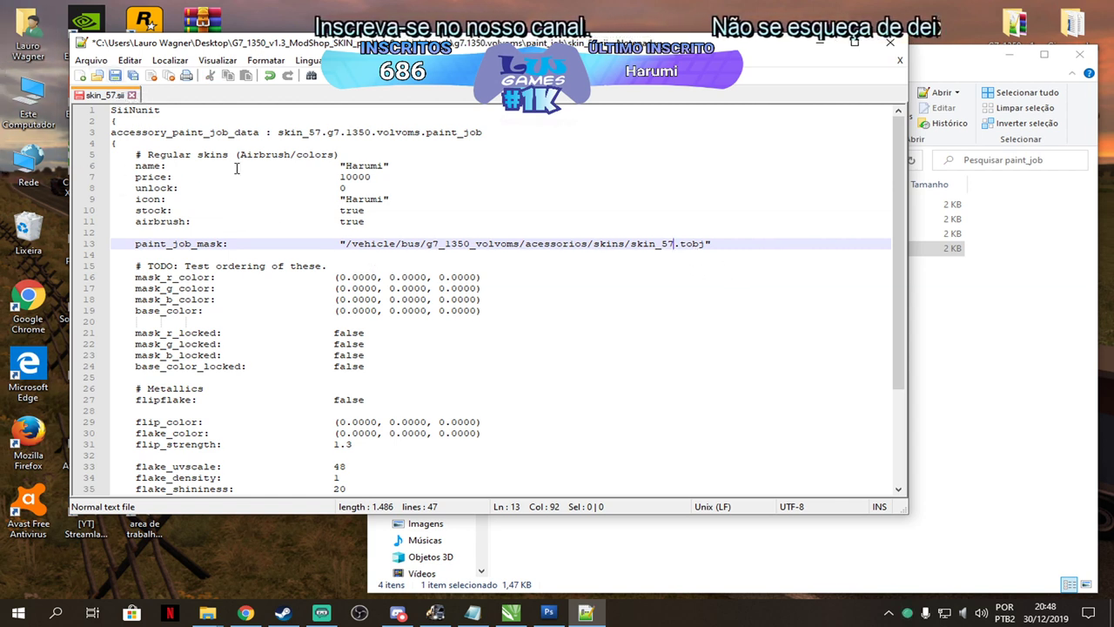
# Review the name and price entries of the skin_57 paint job definition.
pyautogui.click(407, 167)
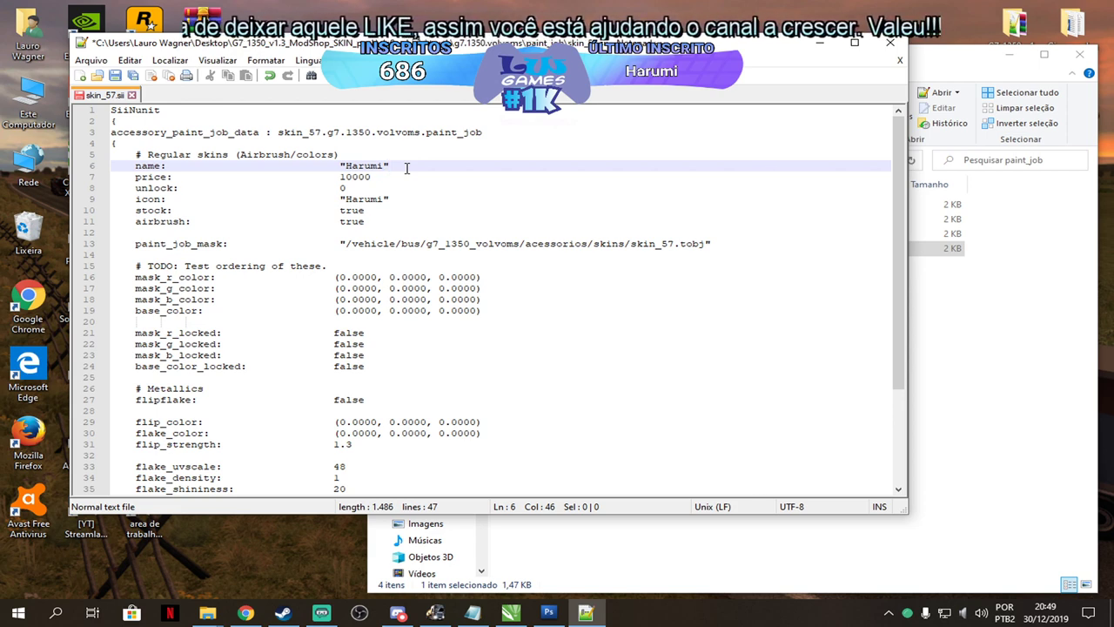
pyautogui.moveTo(342, 176); pyautogui.dragTo(409, 180)
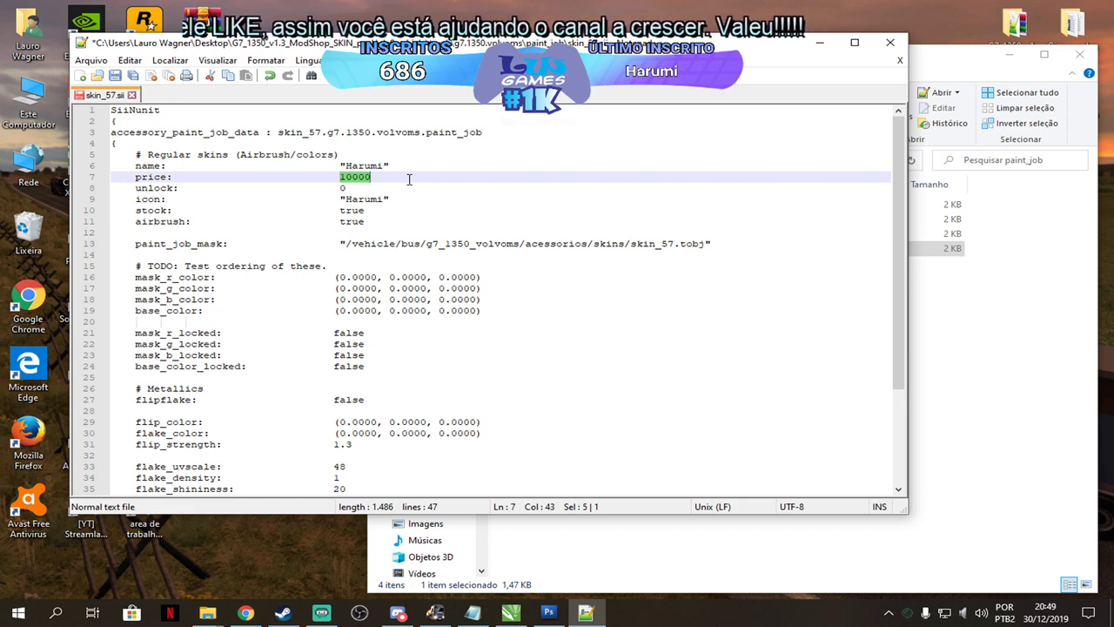